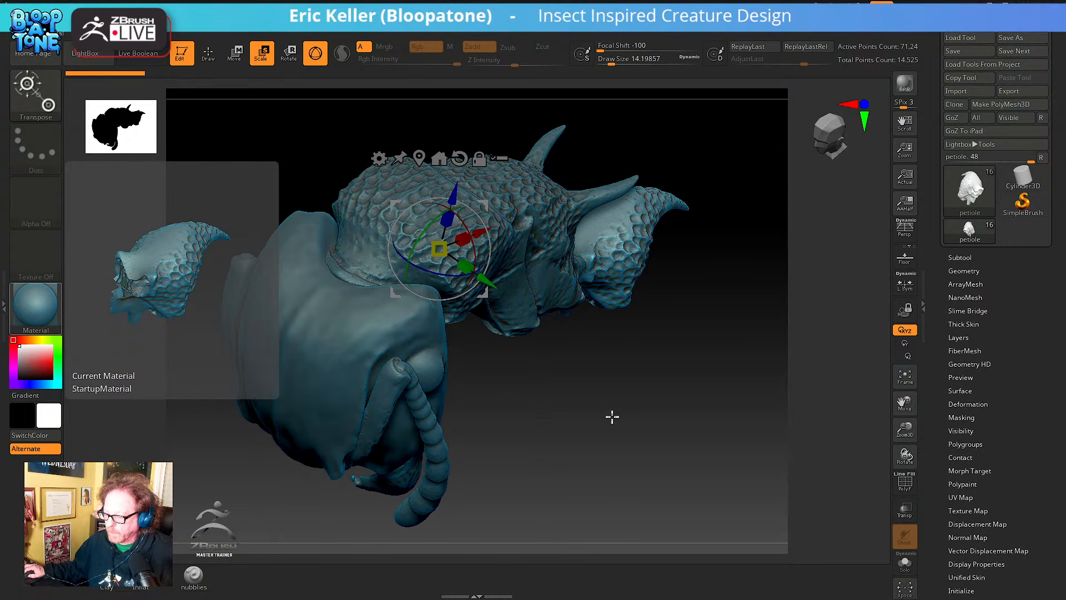
pyautogui.moveTo(611, 417)
pyautogui.mouseDown()
pyautogui.moveTo(633, 445)
pyautogui.moveTo(667, 444)
pyautogui.moveTo(655, 426)
pyautogui.moveTo(696, 421)
pyautogui.moveTo(709, 430)
pyautogui.moveTo(607, 431)
pyautogui.moveTo(625, 426)
pyautogui.mouseUp()
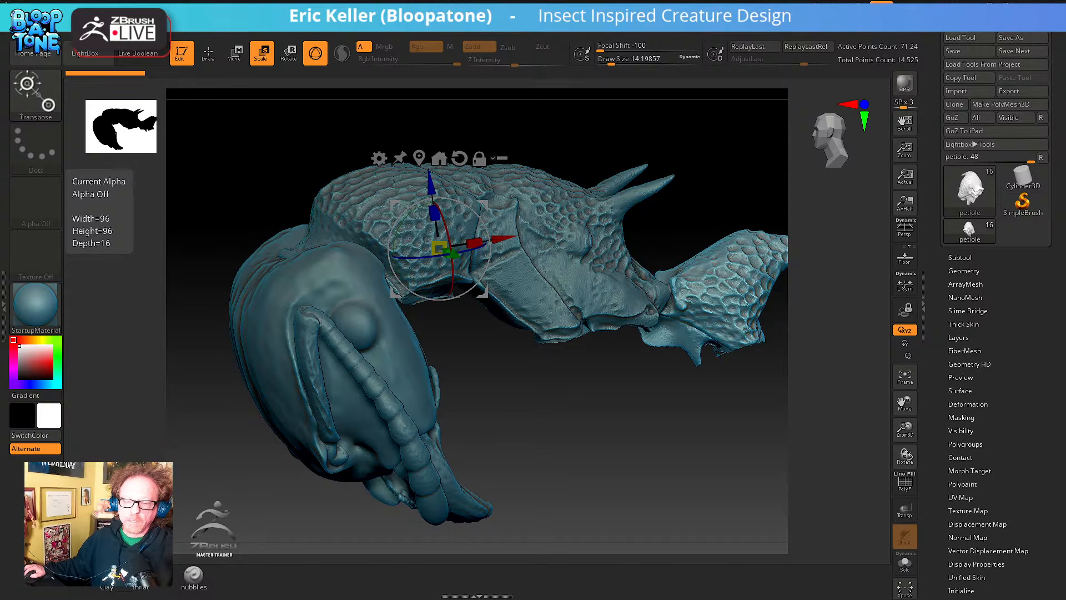
pyautogui.press('super+d')
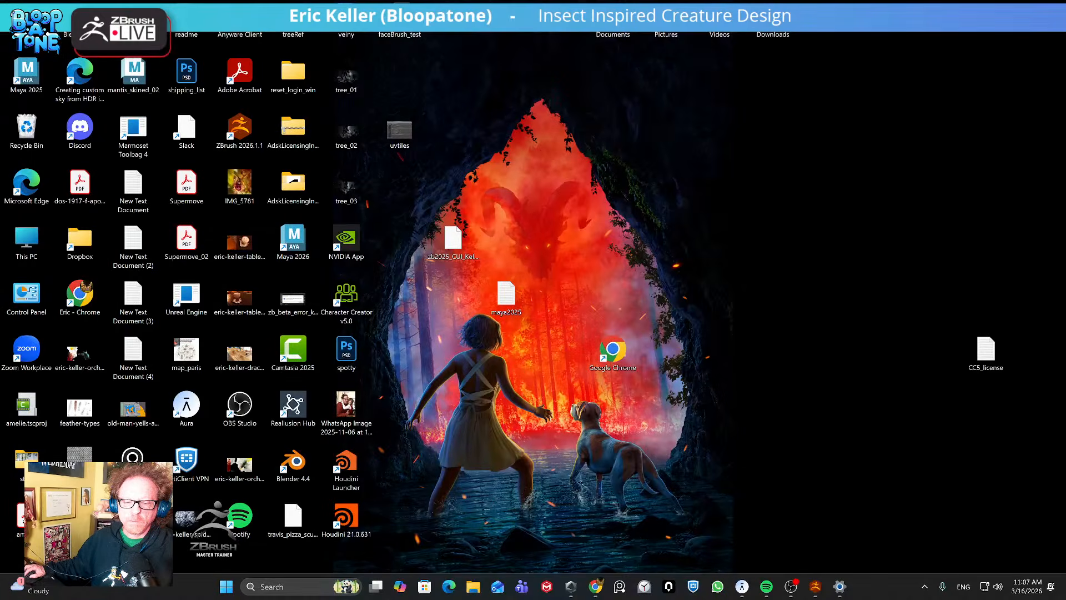
pyautogui.press('super+d')
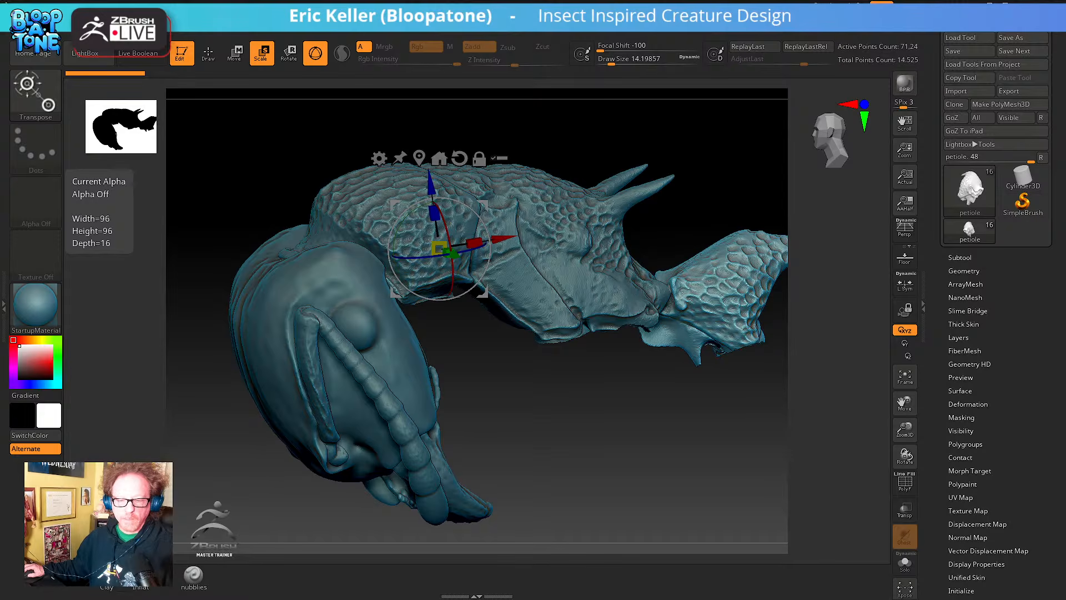
# Switch to Chrome and view the Antscan home page, then return to ZBrush
pyautogui.hotkey('alt', 'Tab')
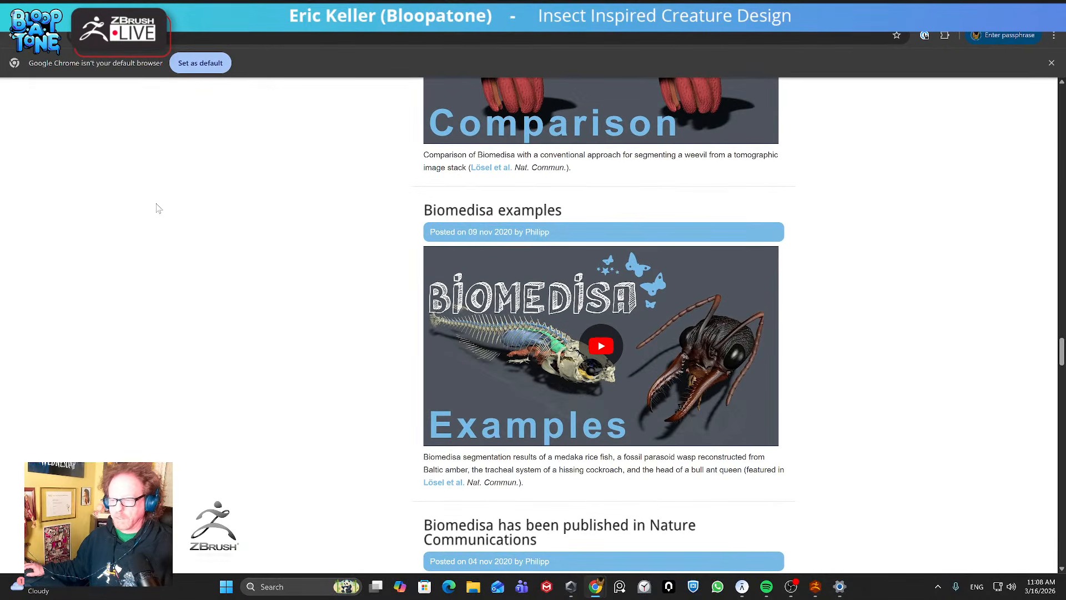
pyautogui.click(388, 13)
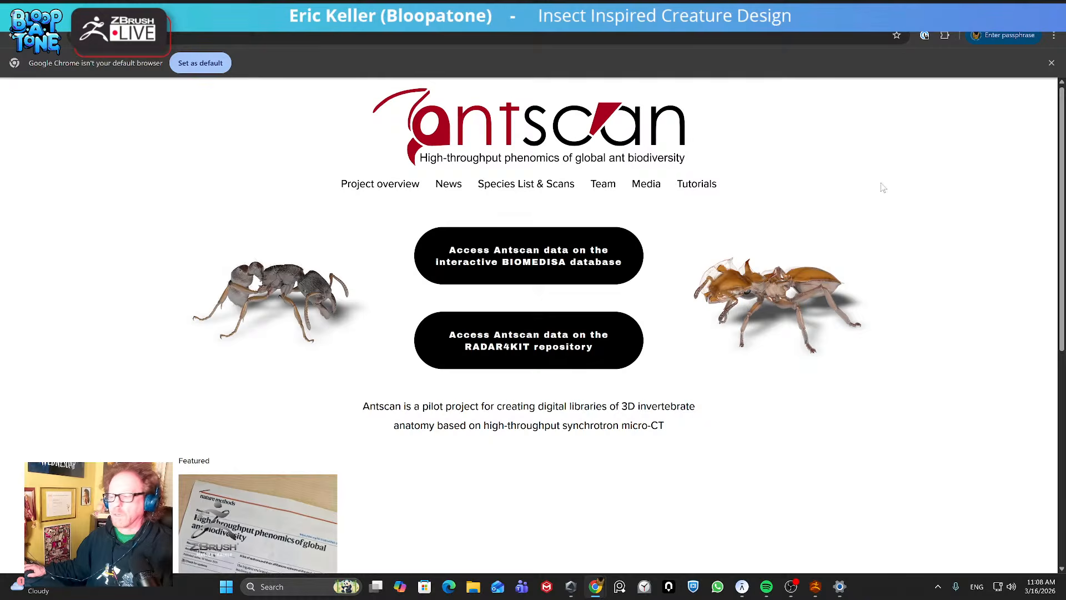
pyautogui.hotkey('alt', 'Tab')
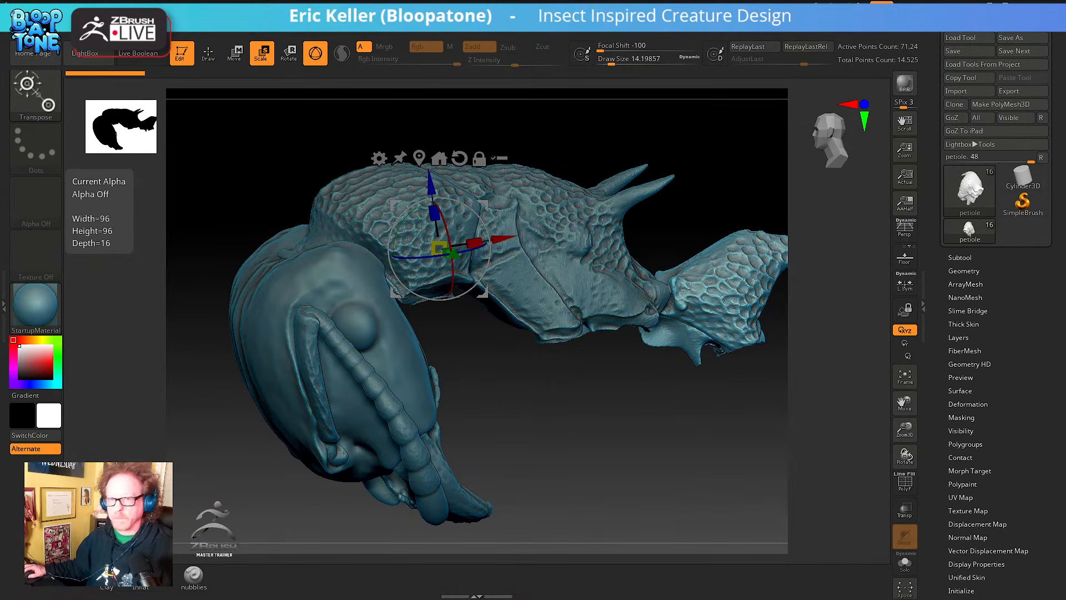
# Switch to the Chrome window showing bloopatone.com, maximize it and view the start of the CG Instruction page
pyautogui.moveTo(531, 207); pyautogui.dragTo(572, 188)
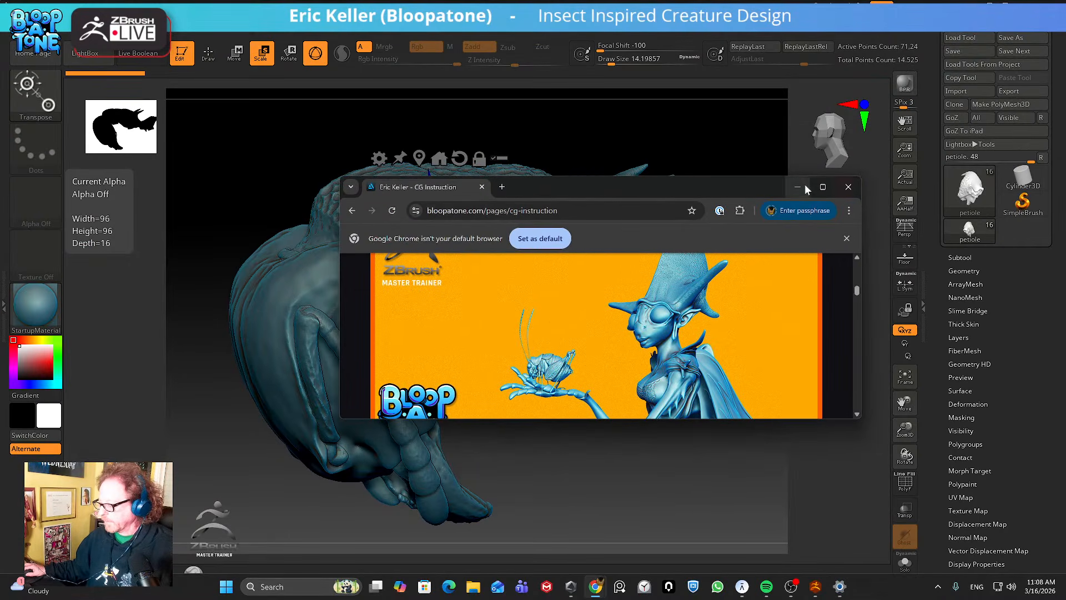
pyautogui.click(823, 188)
pyautogui.scroll(10, 501, 294)
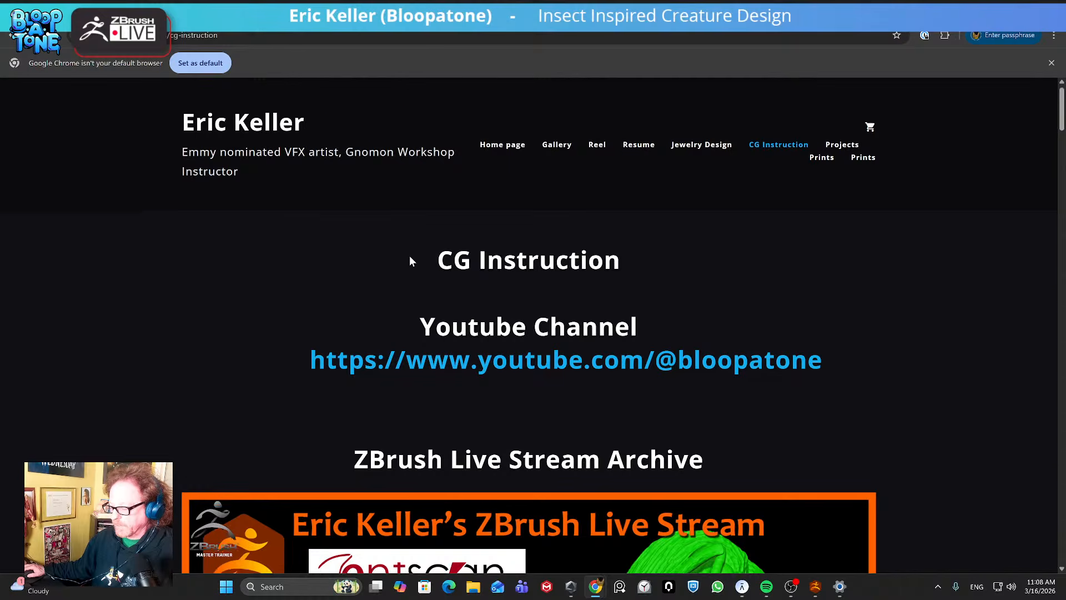
pyautogui.scroll(-2, 409, 256)
pyautogui.scroll(2, 409, 261)
pyautogui.scroll(-3, 416, 317)
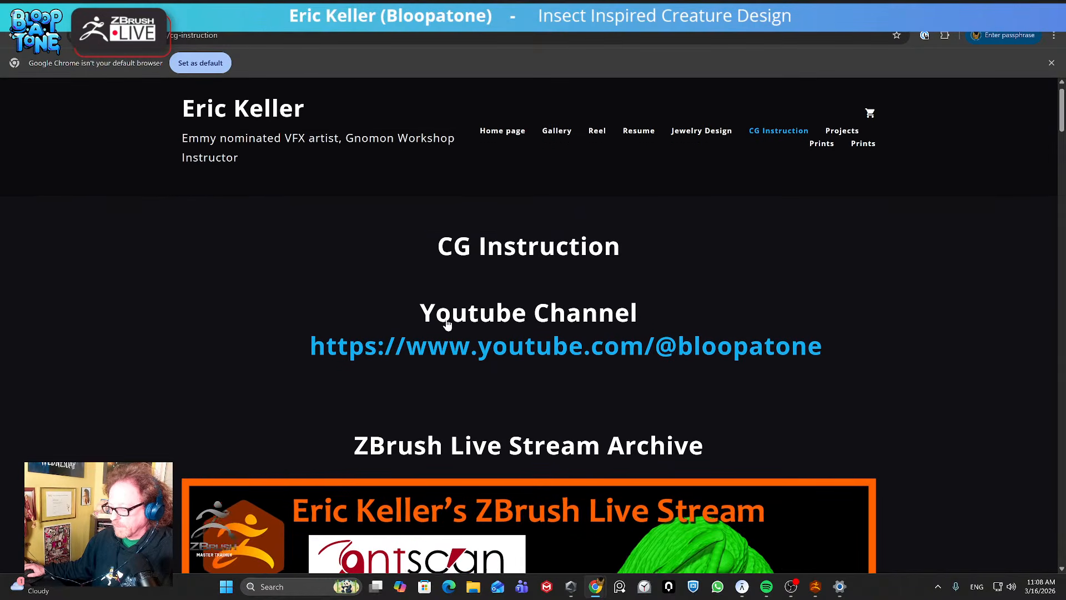
pyautogui.scroll(2, 535, 311)
# Open the Bloopatone YouTube channel linked on the CG Instruction page, look through its videos and return to that page
pyautogui.click(534, 312)
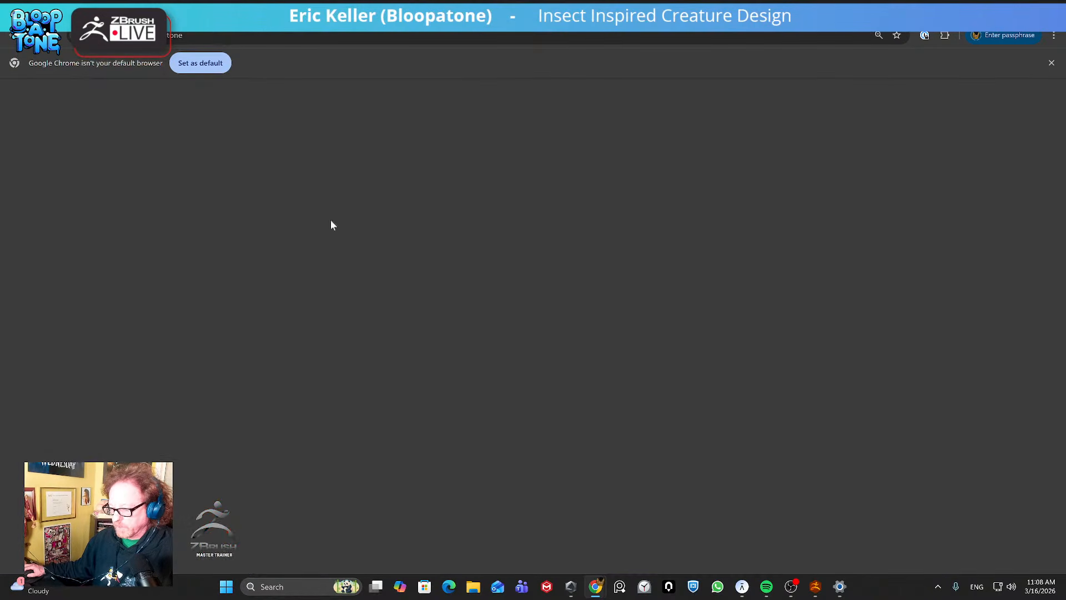
pyautogui.scroll(-6, 453, 287)
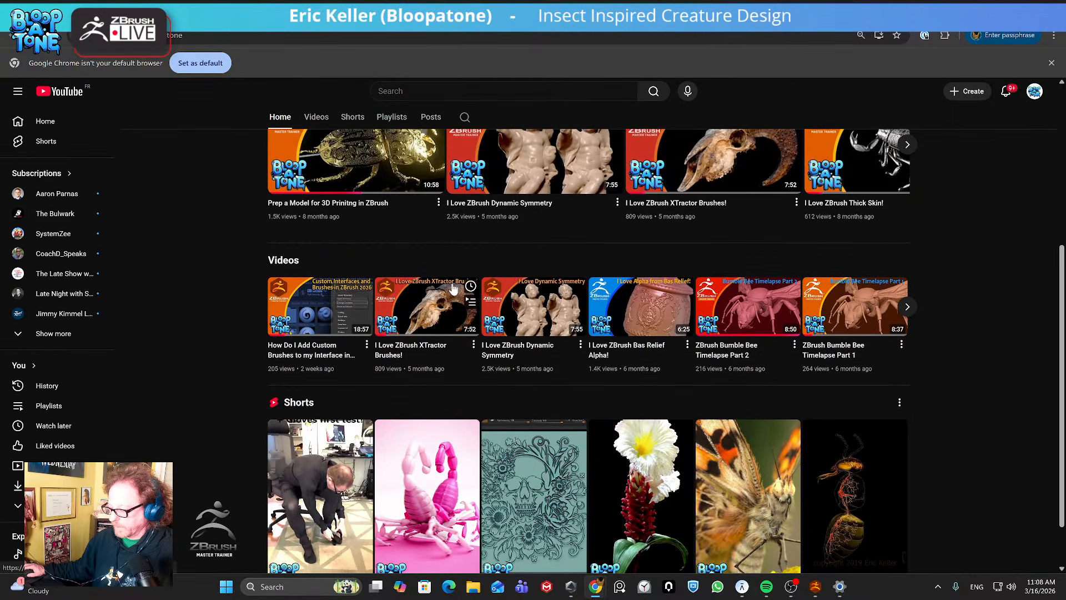
pyautogui.scroll(6, 453, 287)
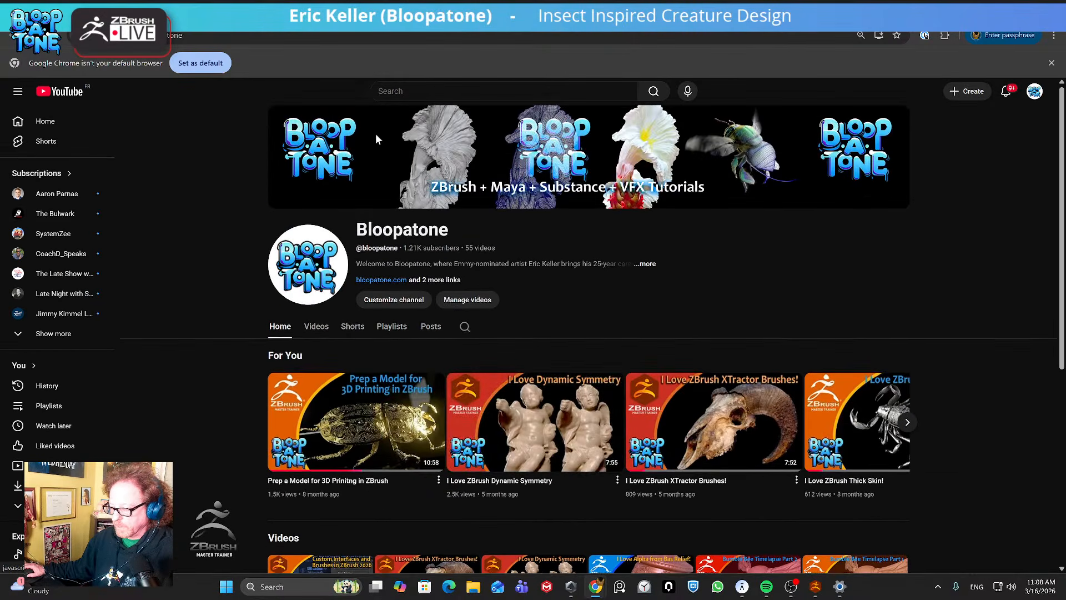
pyautogui.hotkey('alt', 'Left')
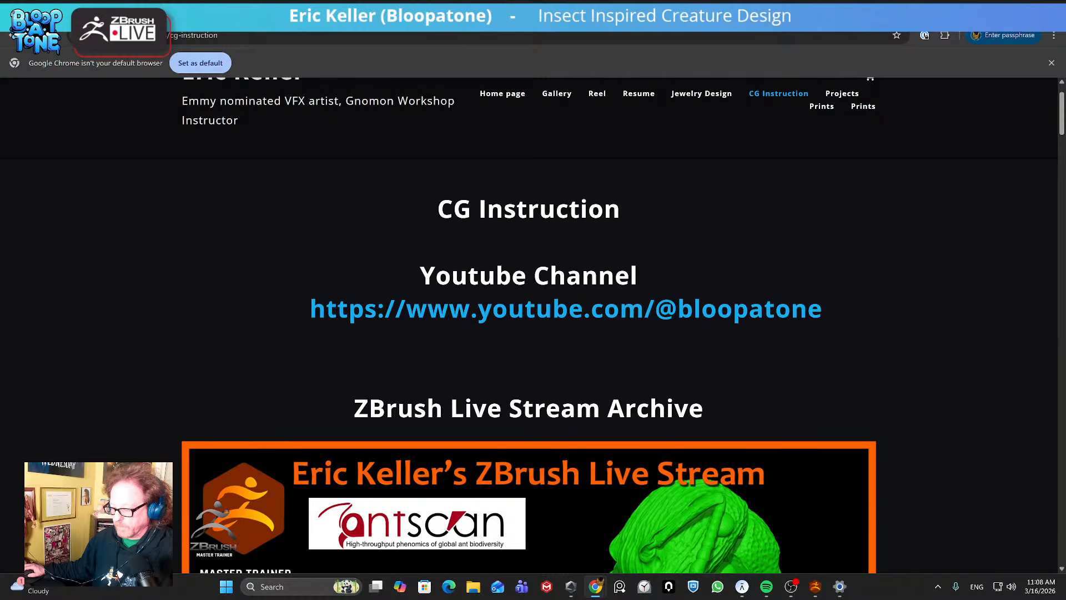
# Examine the ZBrush Live Stream Archive on the CG Instruction page, from the AntScan project links to the Japanese Giant Hornet links
pyautogui.scroll(-10, 476, 273)
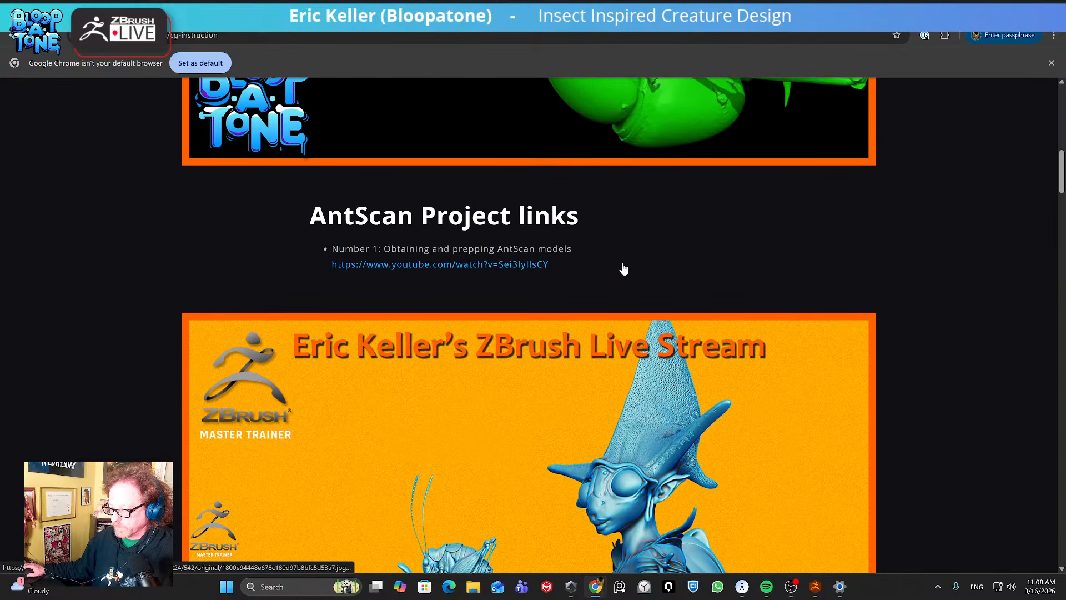
pyautogui.scroll(-10, 624, 269)
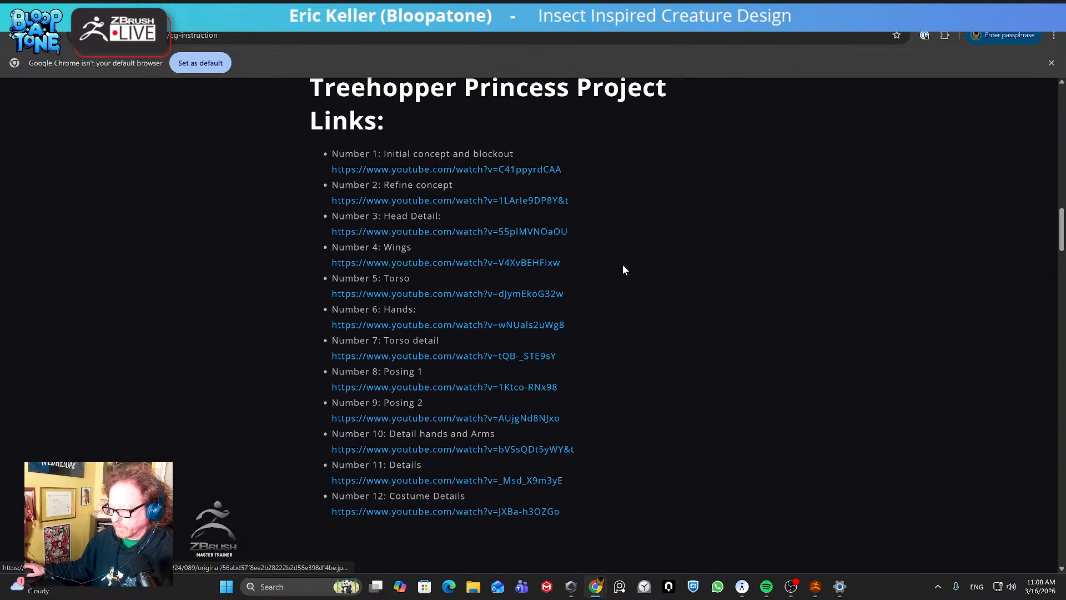
pyautogui.scroll(-14, 624, 270)
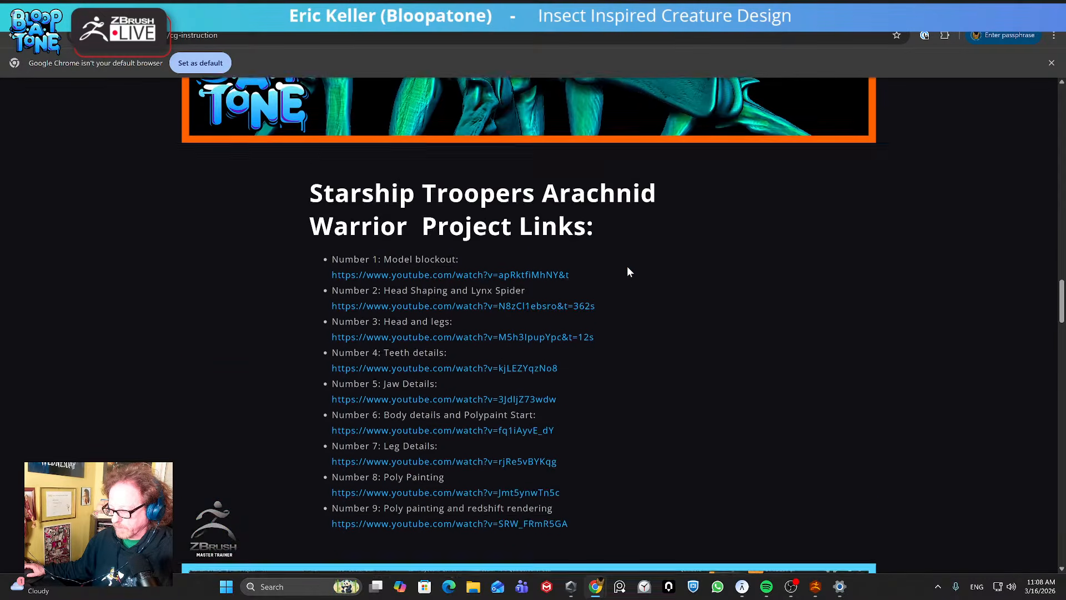
pyautogui.scroll(-12, 627, 271)
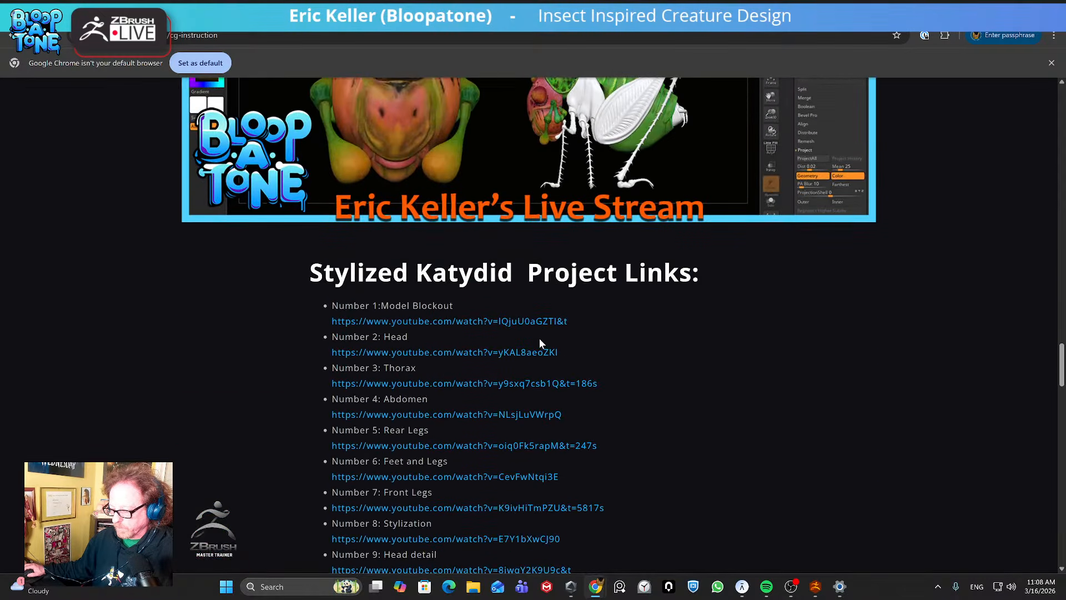
pyautogui.scroll(-8, 530, 339)
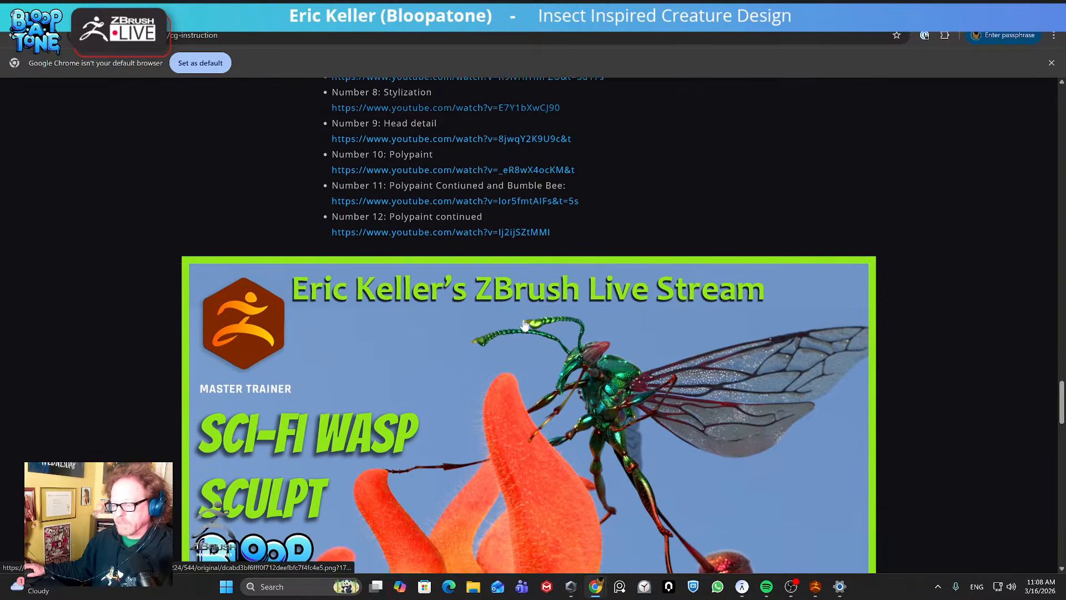
pyautogui.scroll(-10, 524, 325)
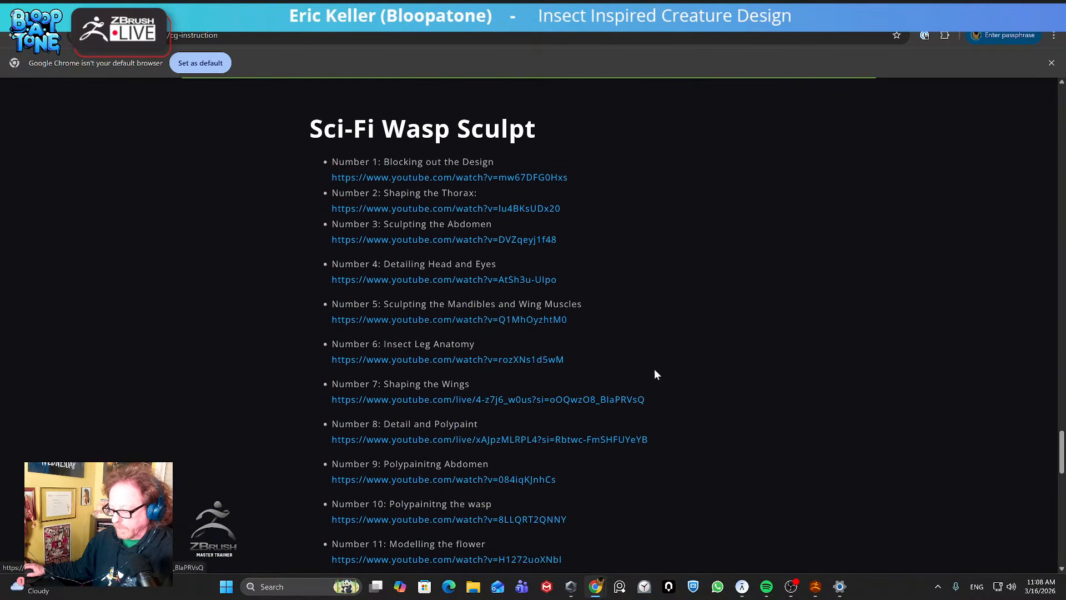
pyautogui.scroll(-18, 655, 369)
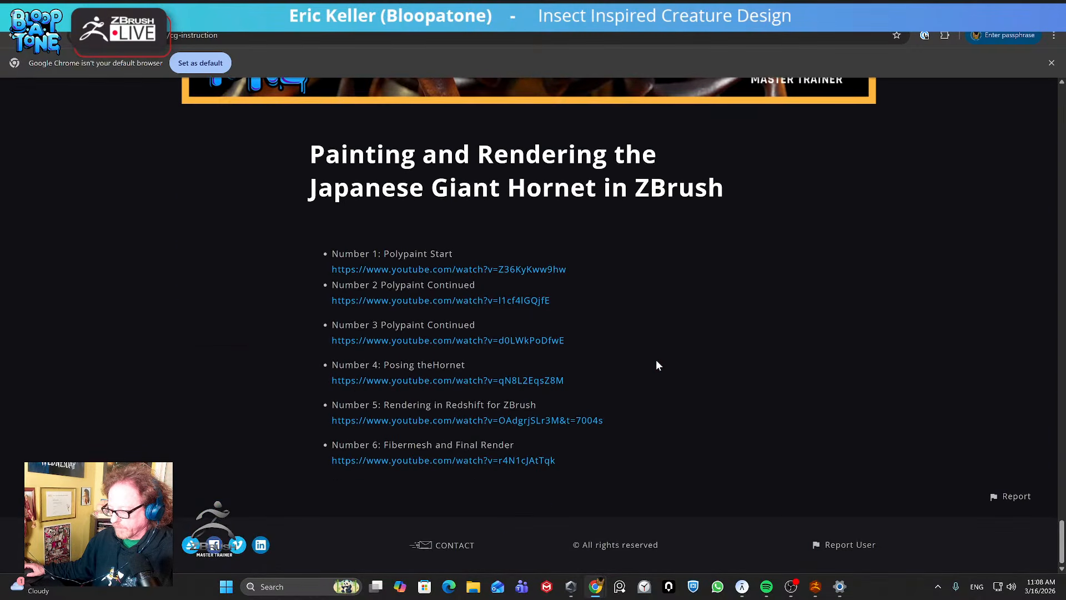
pyautogui.scroll(20, 656, 365)
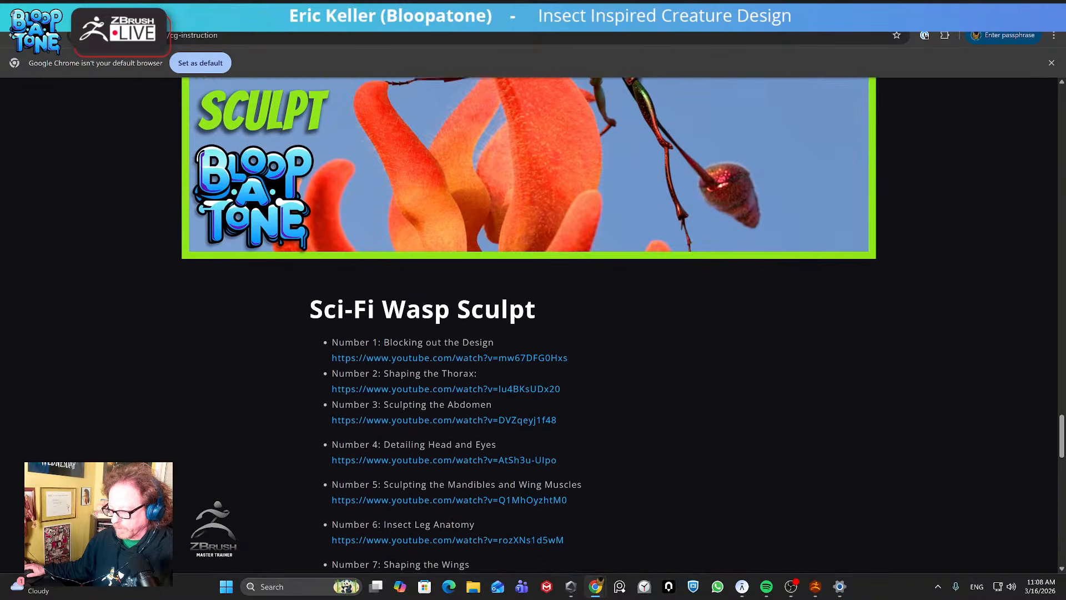
pyautogui.scroll(20, 529, 325)
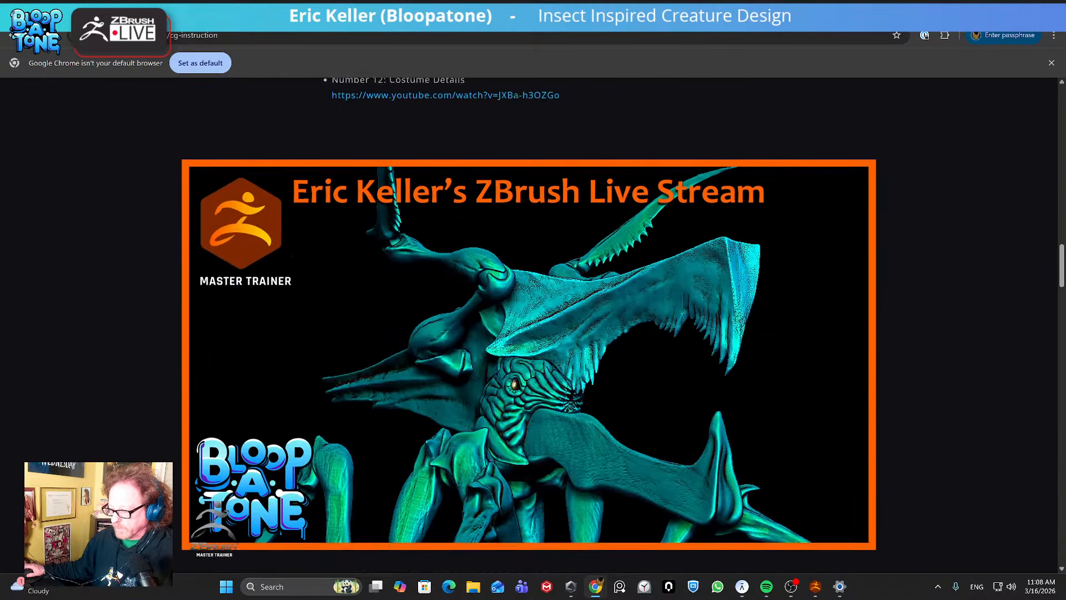
pyautogui.scroll(20, 503, 506)
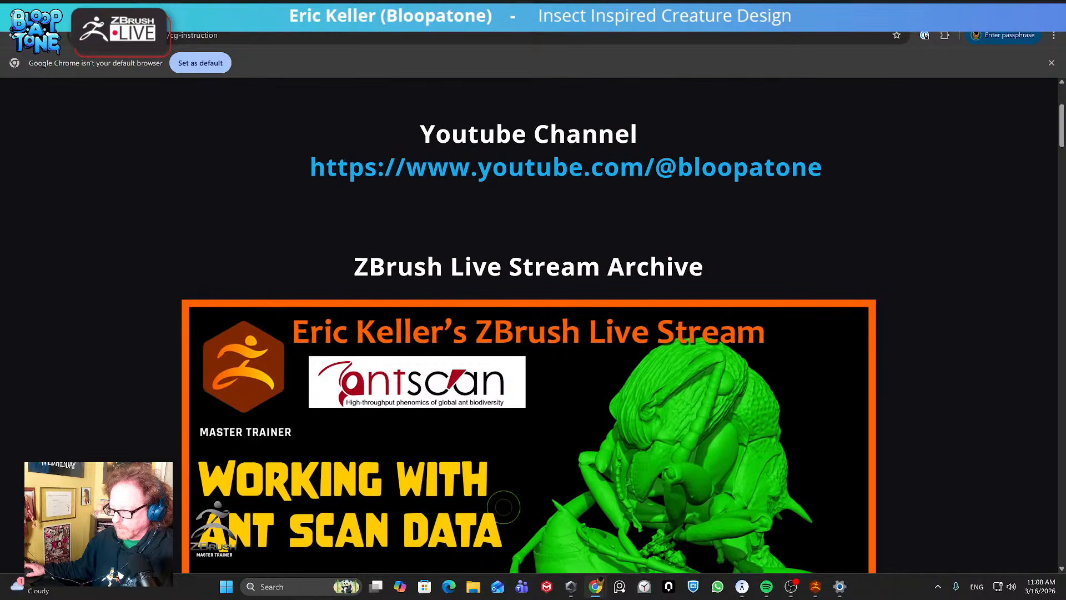
pyautogui.scroll(5, 504, 507)
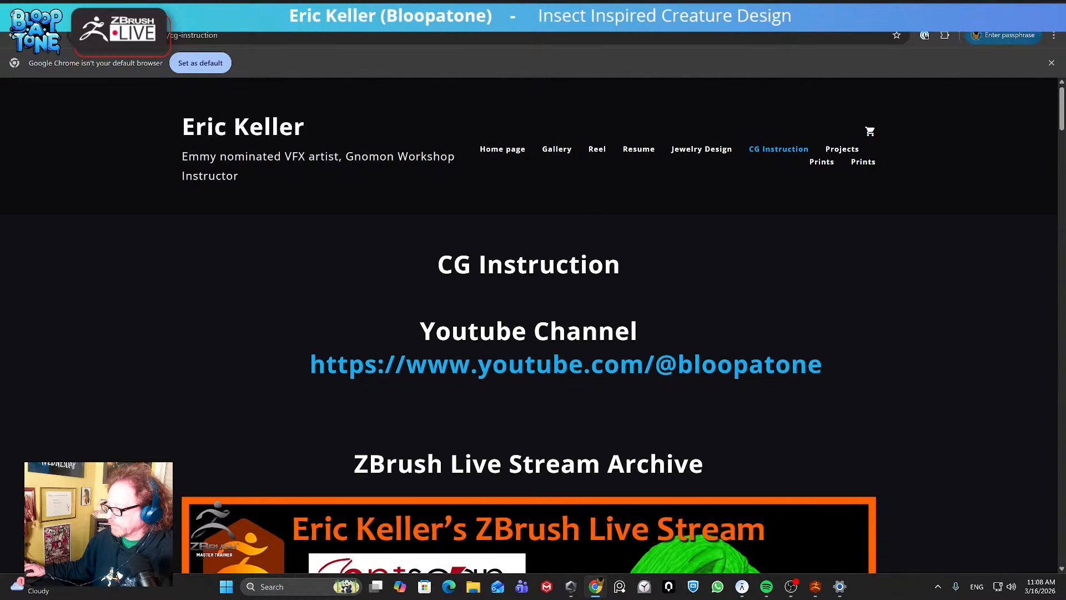
# Switch back to the Antscan website, look over its home page and open the Project overview
pyautogui.hotkey('alt', 'Tab')
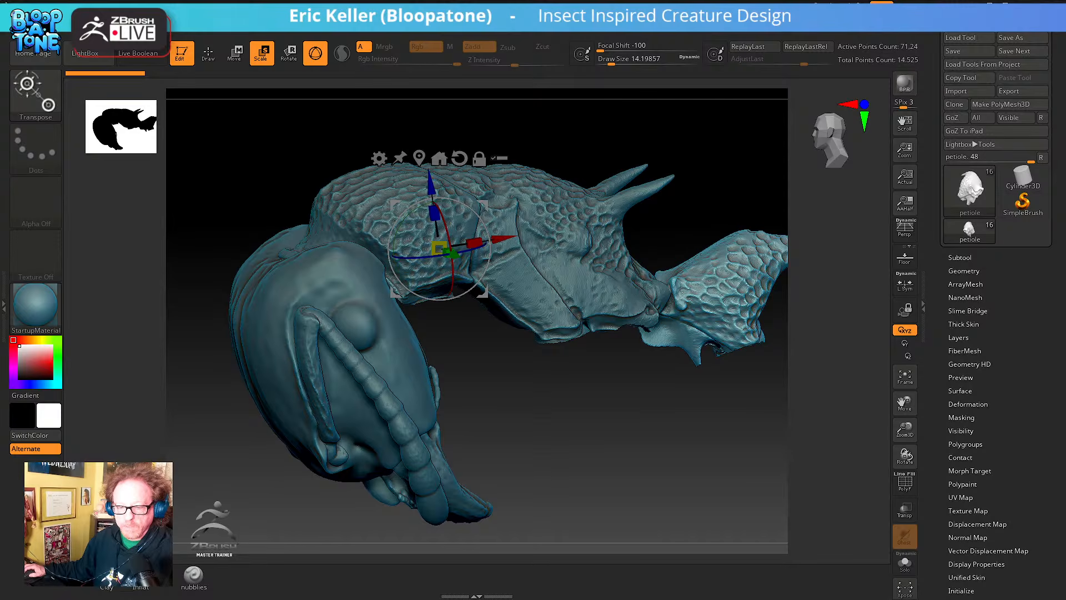
pyautogui.hotkey('alt', 'Tab')
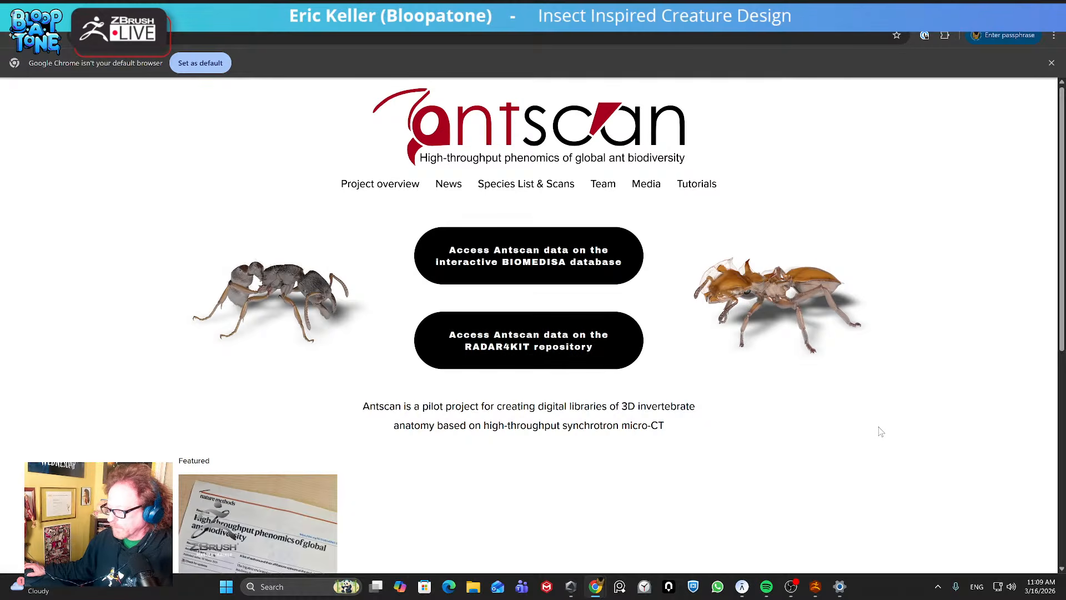
pyautogui.scroll(-1, 755, 435)
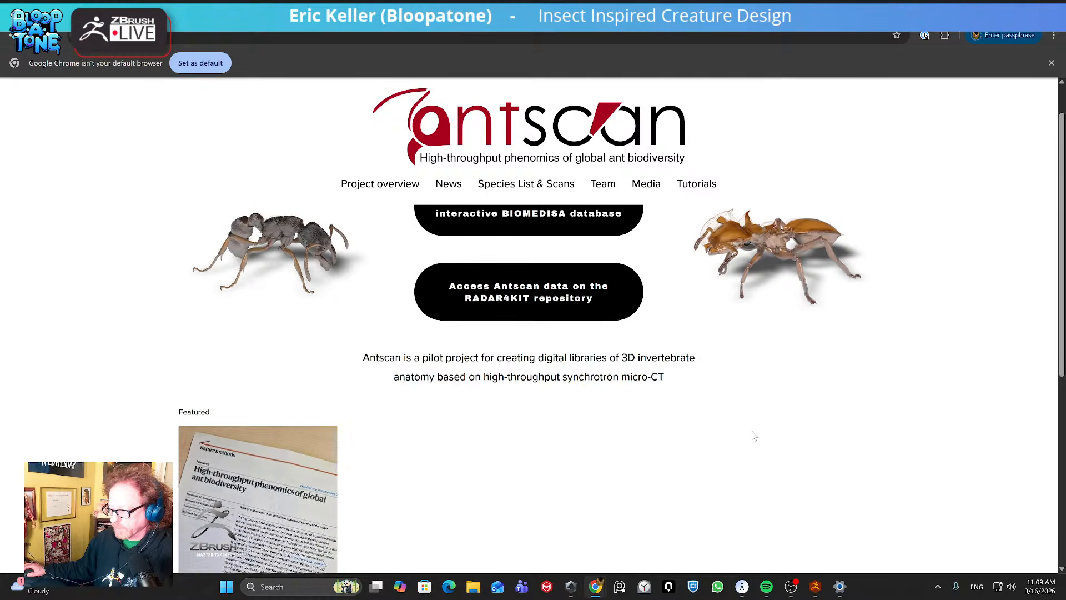
pyautogui.scroll(-5, 755, 435)
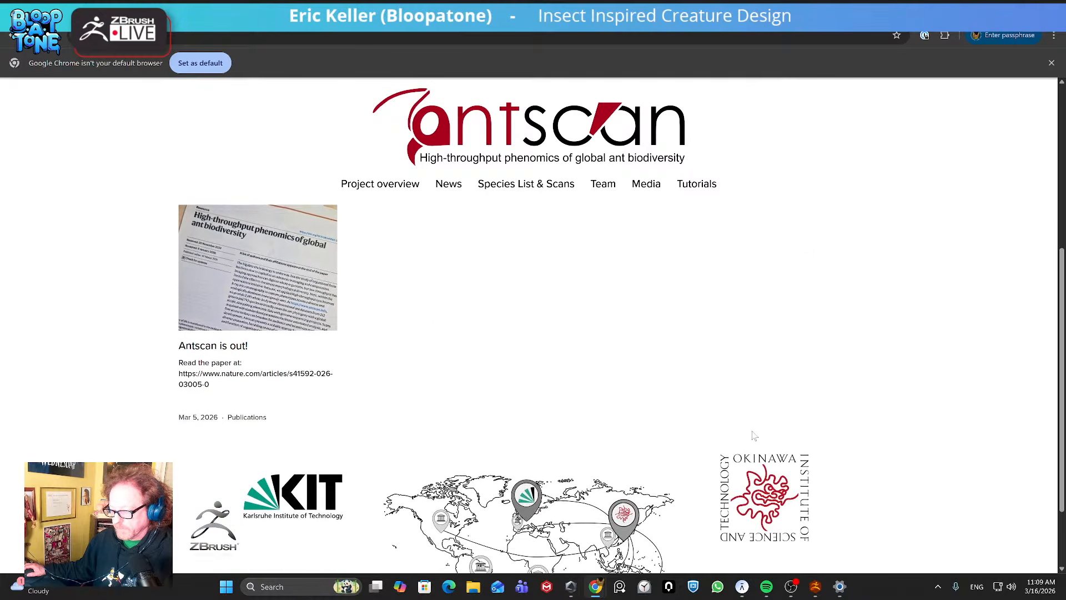
pyautogui.scroll(2, 659, 415)
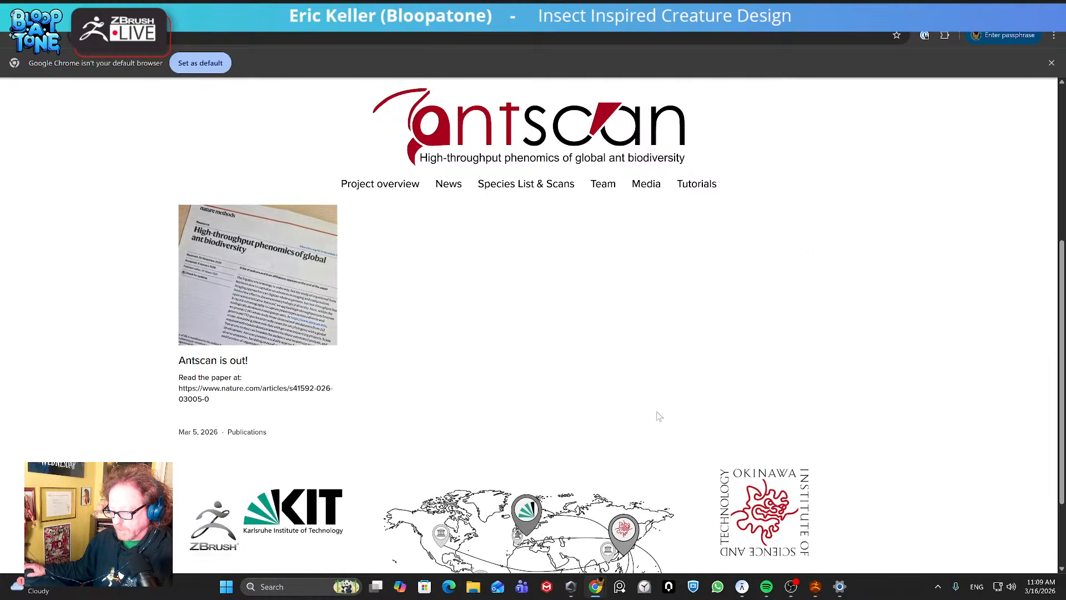
pyautogui.scroll(3, 658, 415)
pyautogui.scroll(1, 659, 414)
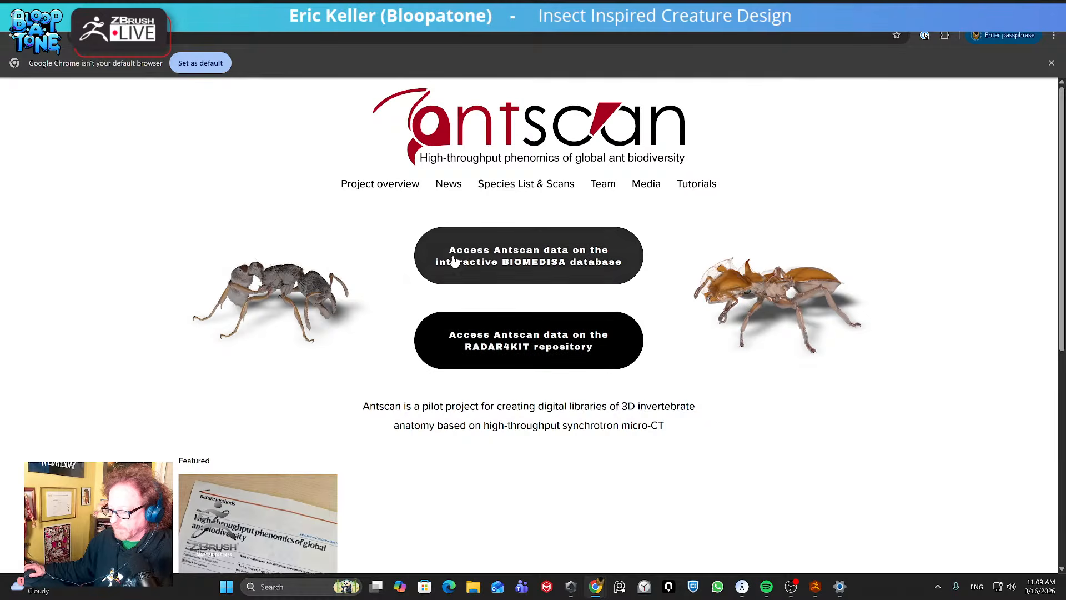
pyautogui.click(406, 189)
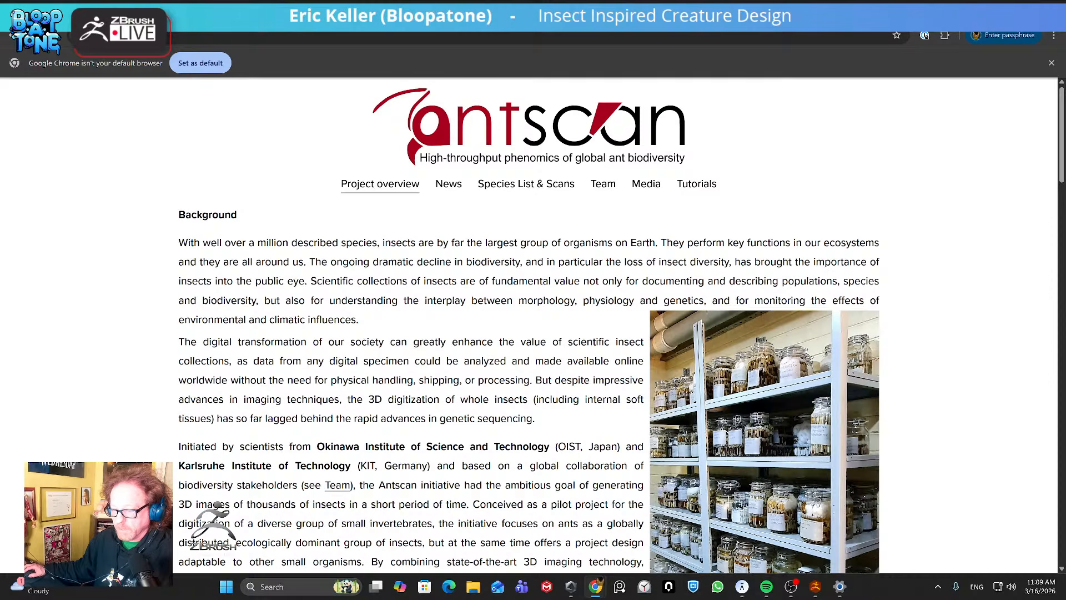
# Bring up the Biomedisa website and view the About Biomedisa section of its home page
pyautogui.hotkey('alt', 'Left')
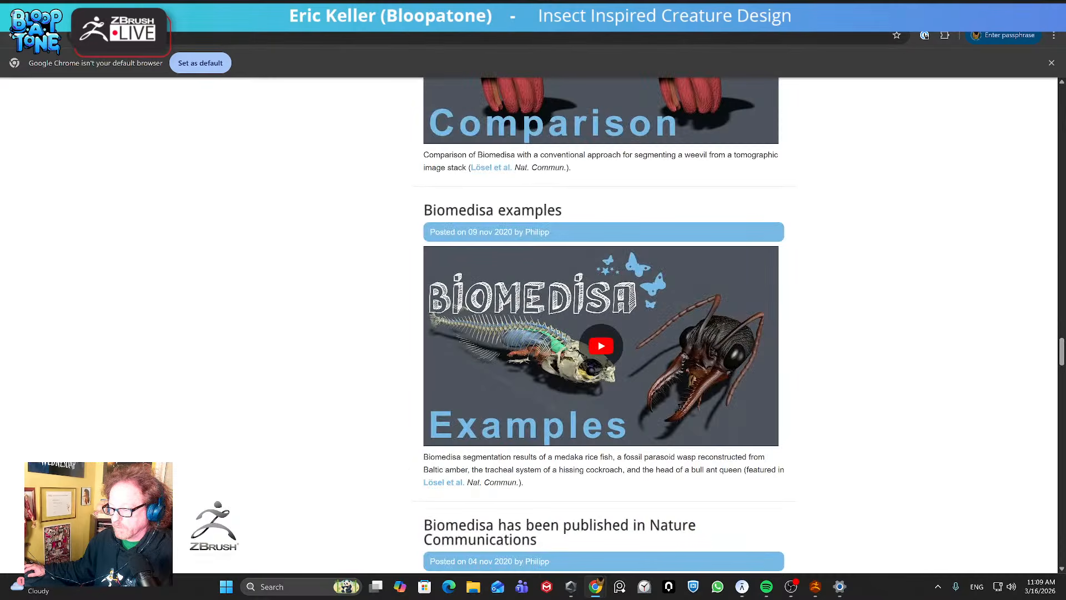
pyautogui.scroll(15, 613, 334)
pyautogui.scroll(20, 613, 335)
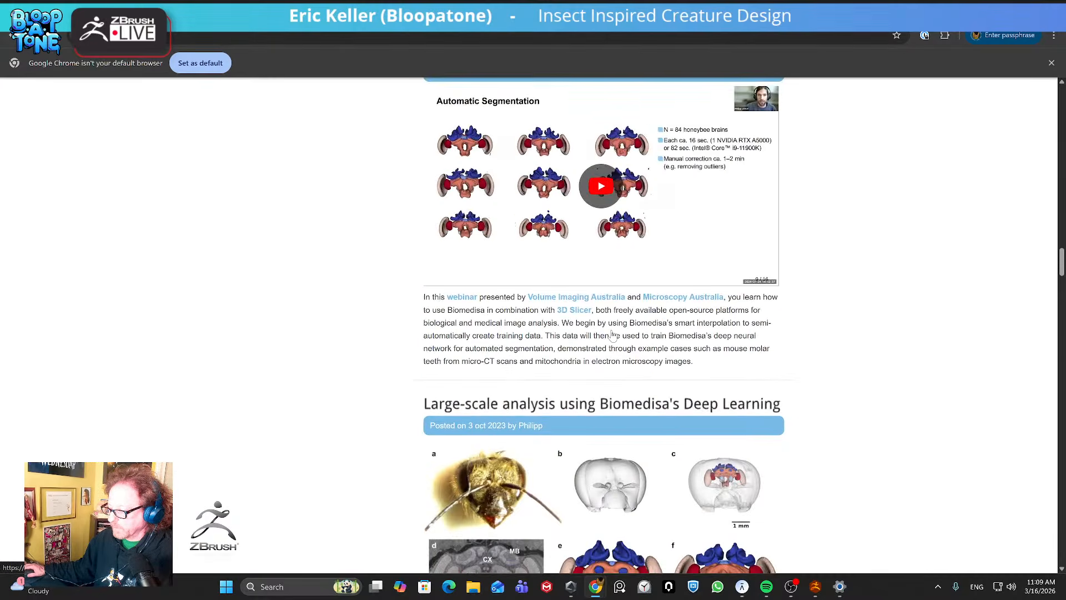
pyautogui.scroll(20, 613, 334)
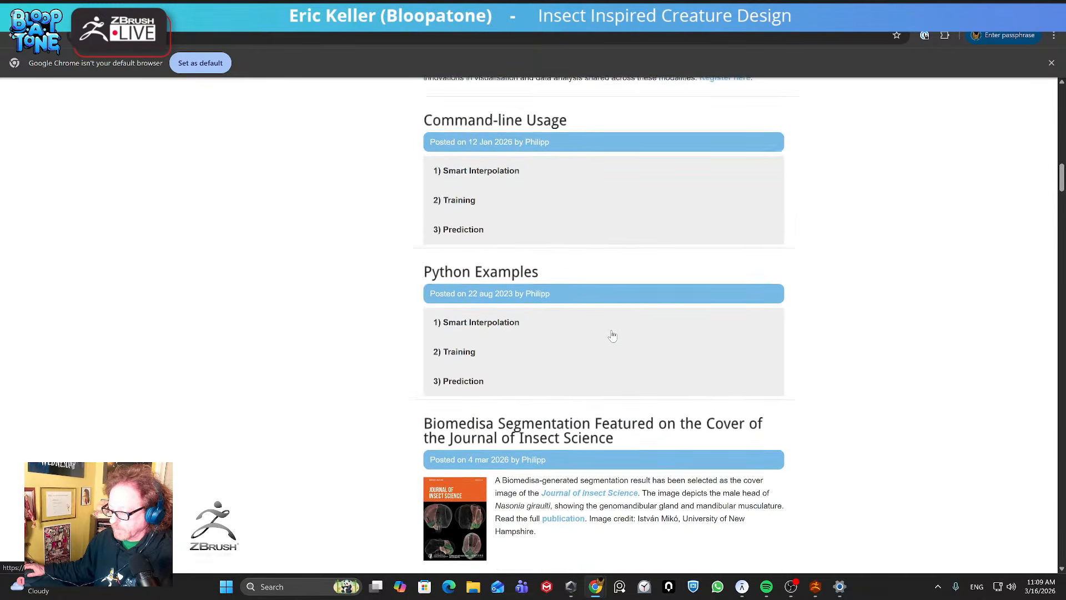
pyautogui.scroll(1, 613, 335)
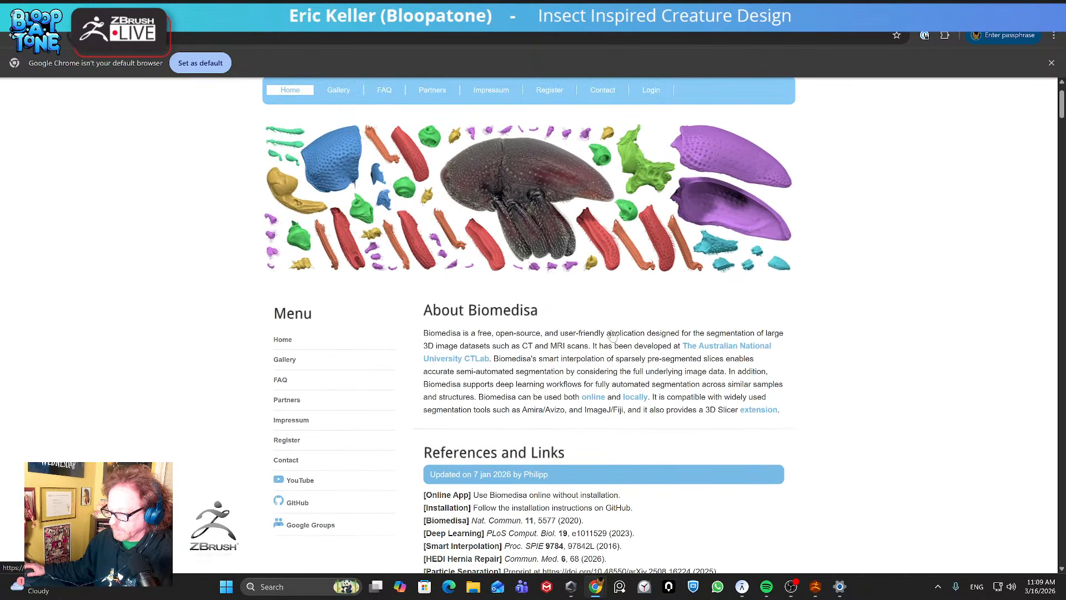
# Look through the ant imaging news posts on the Biomedisa home page, including the large-scale library of 3D ant images
pyautogui.scroll(-9, 614, 335)
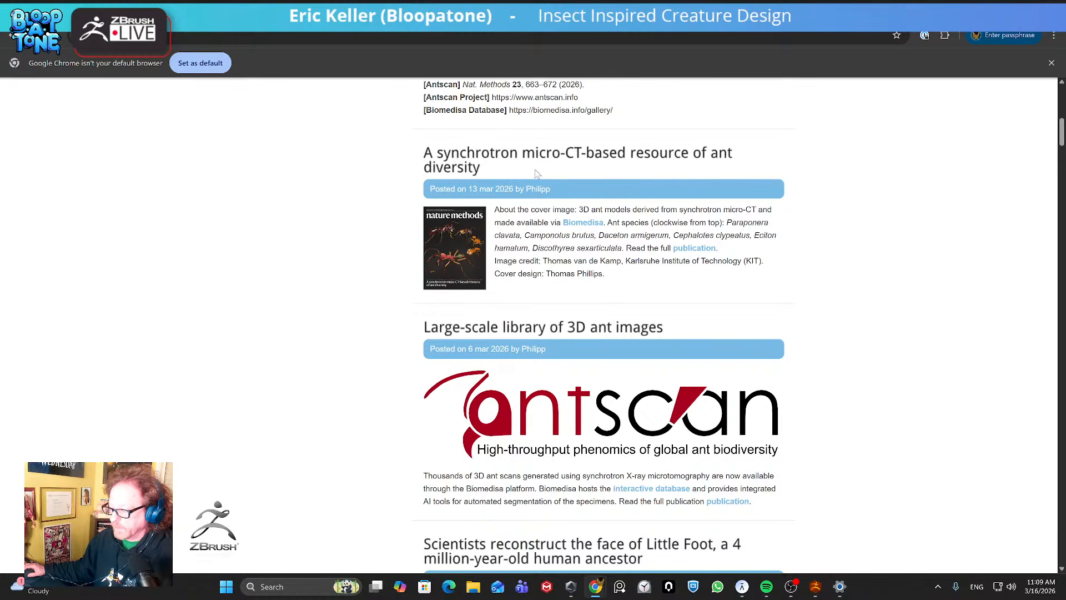
pyautogui.scroll(-4, 630, 283)
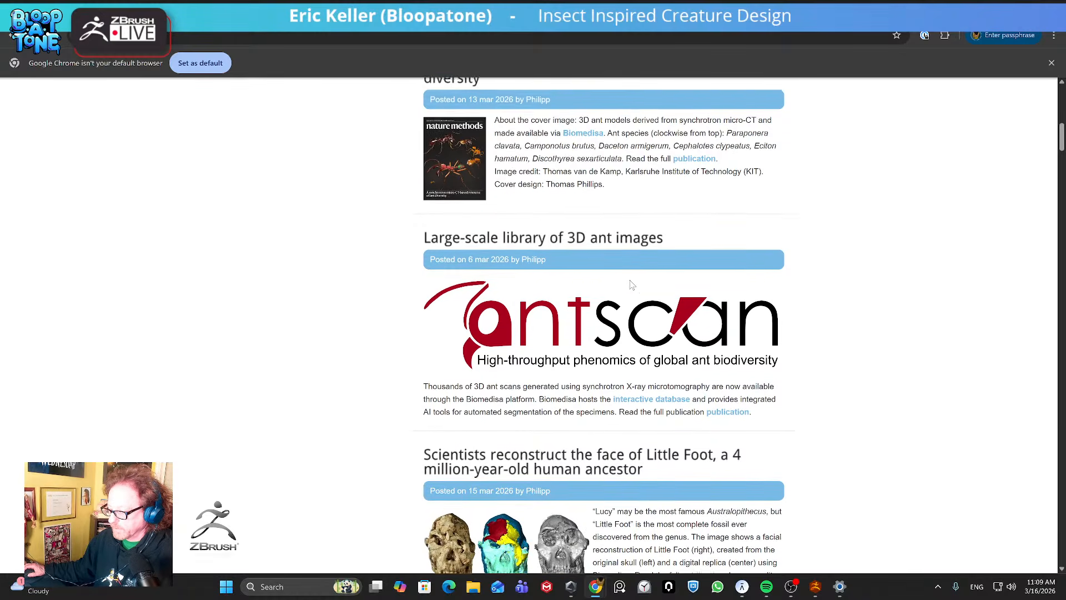
pyautogui.scroll(-1, 603, 322)
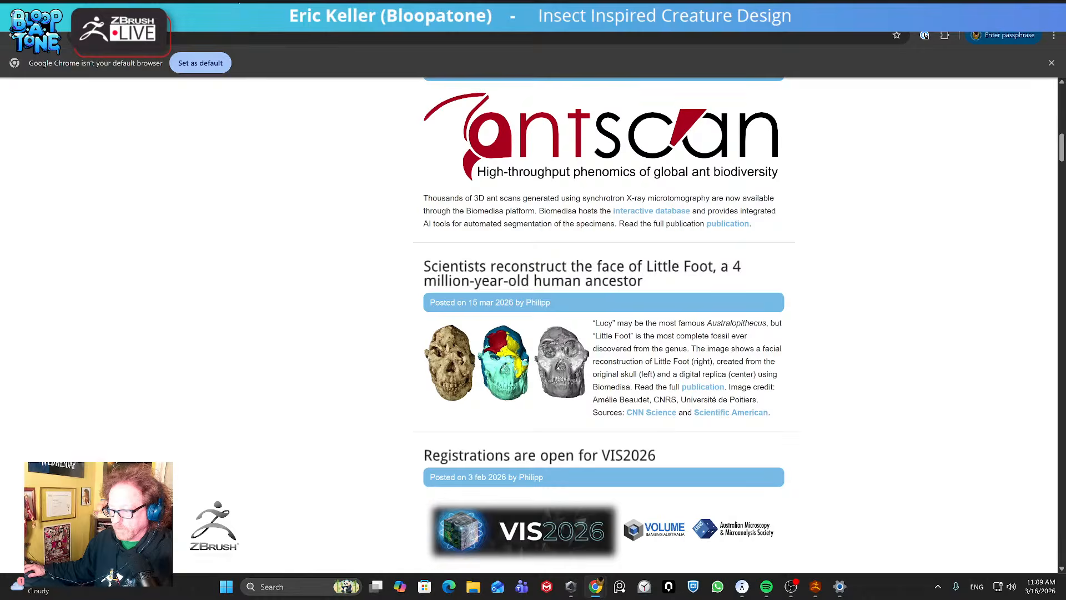
# Return to the Antscan home page, view its data on the RADAR4KIT repository and come back to the home page
pyautogui.click(239, 4)
pyautogui.click(11, 38)
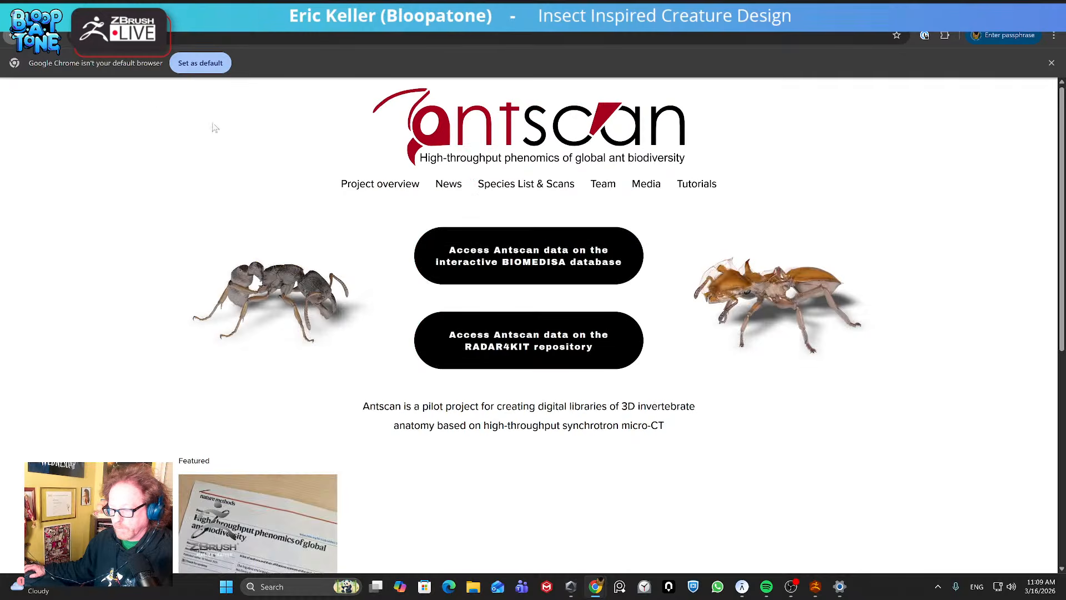
pyautogui.click(542, 341)
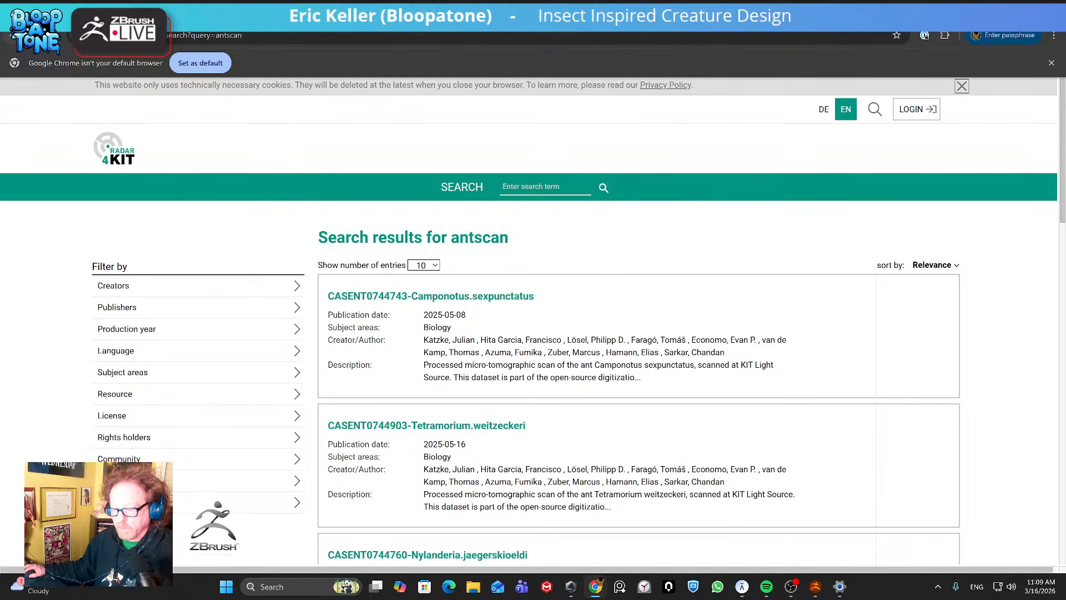
pyautogui.click(10, 37)
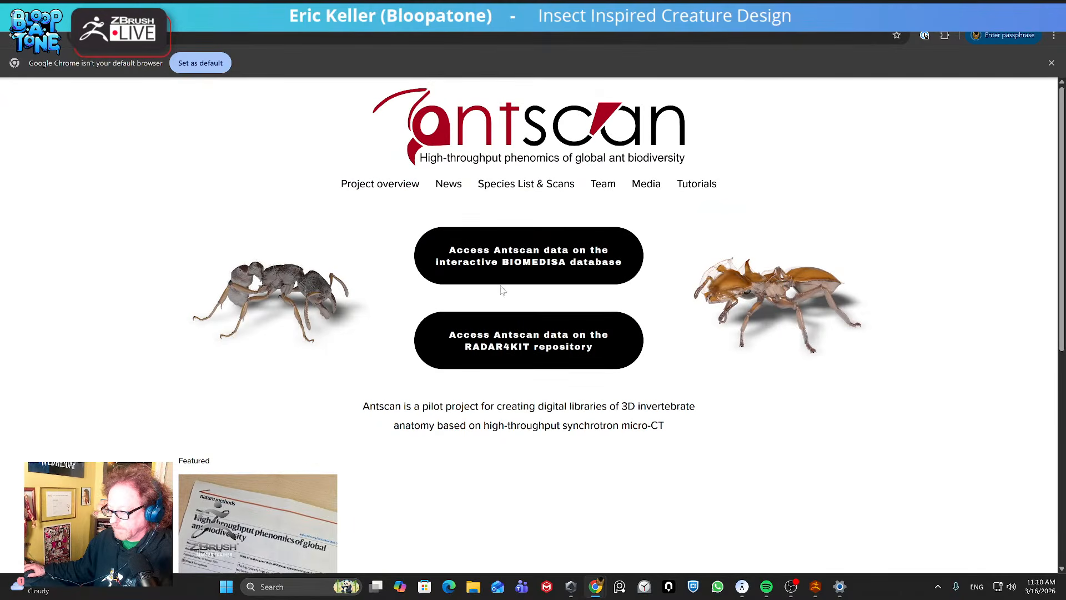
# Open the Antscan data in the interactive BIOMEDISA database and examine the ant scan previews down to the end of the list
pyautogui.click(514, 257)
pyautogui.scroll(-3, 557, 377)
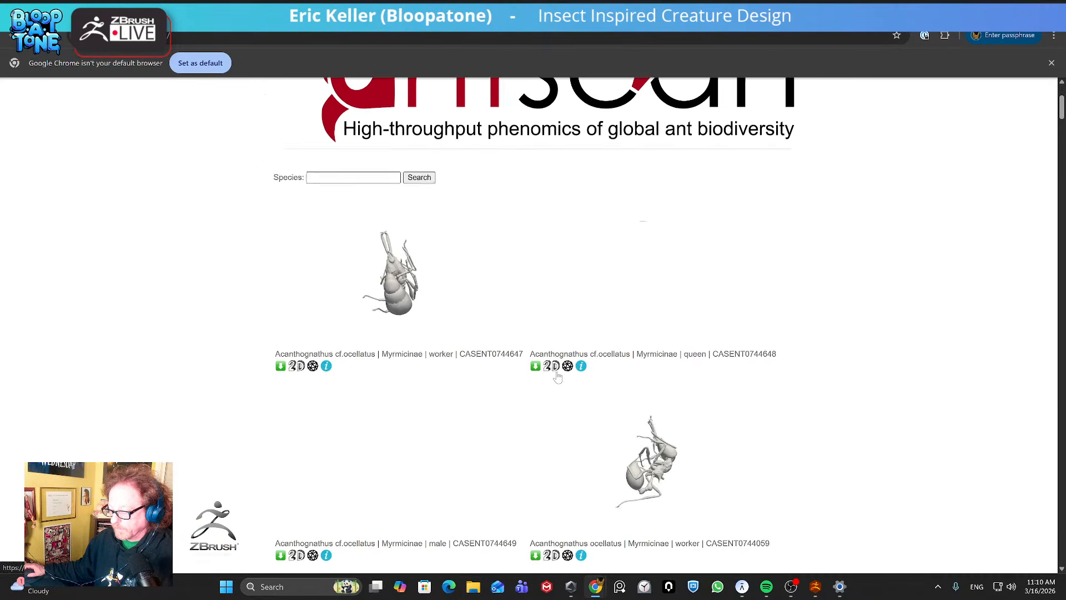
pyautogui.scroll(-14, 557, 377)
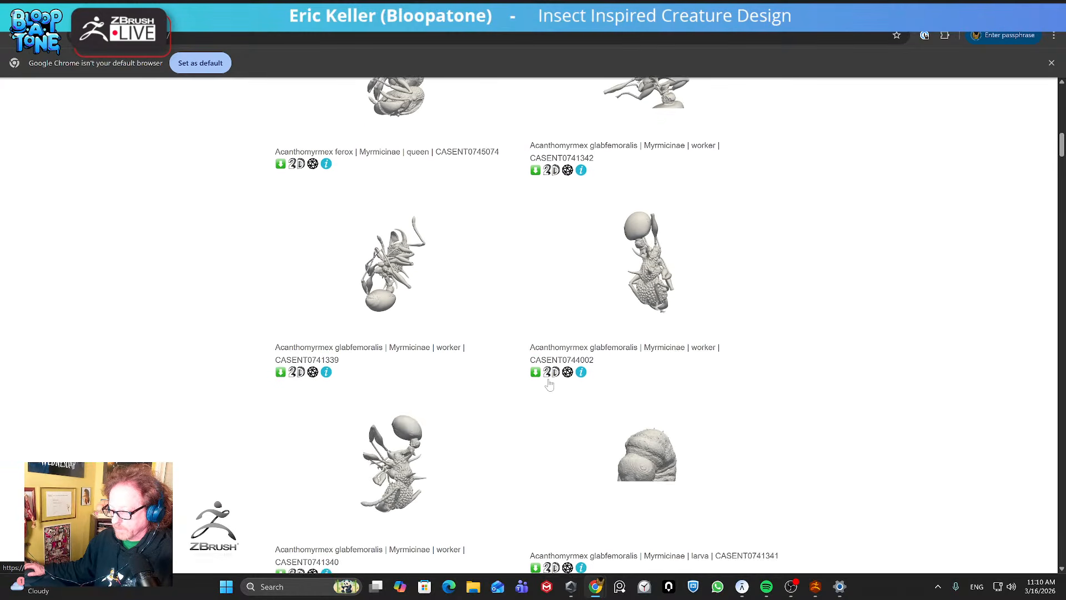
pyautogui.scroll(-16, 548, 384)
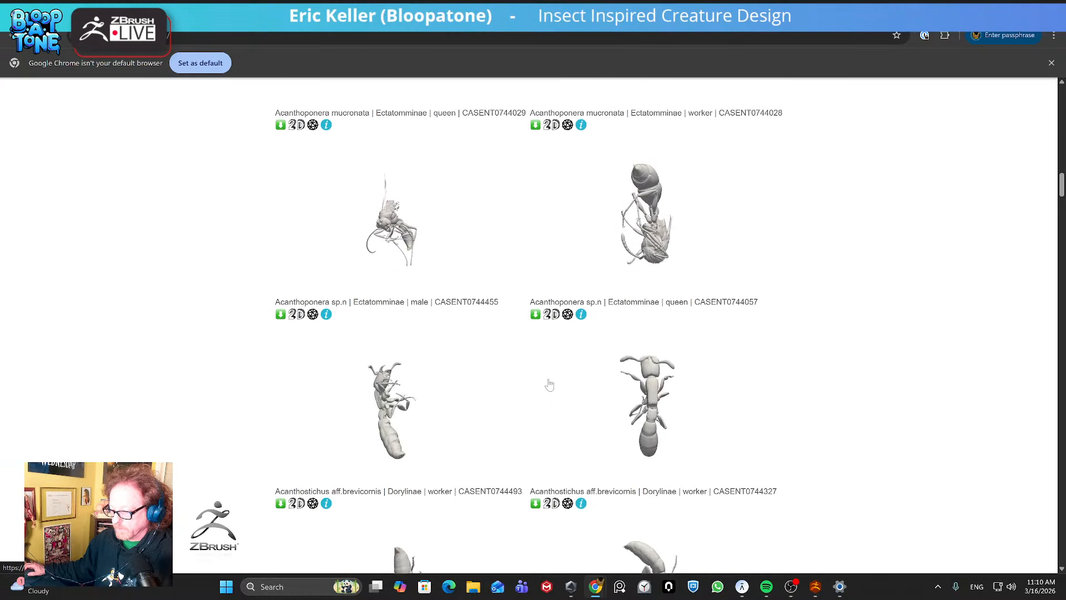
pyautogui.scroll(-13, 548, 384)
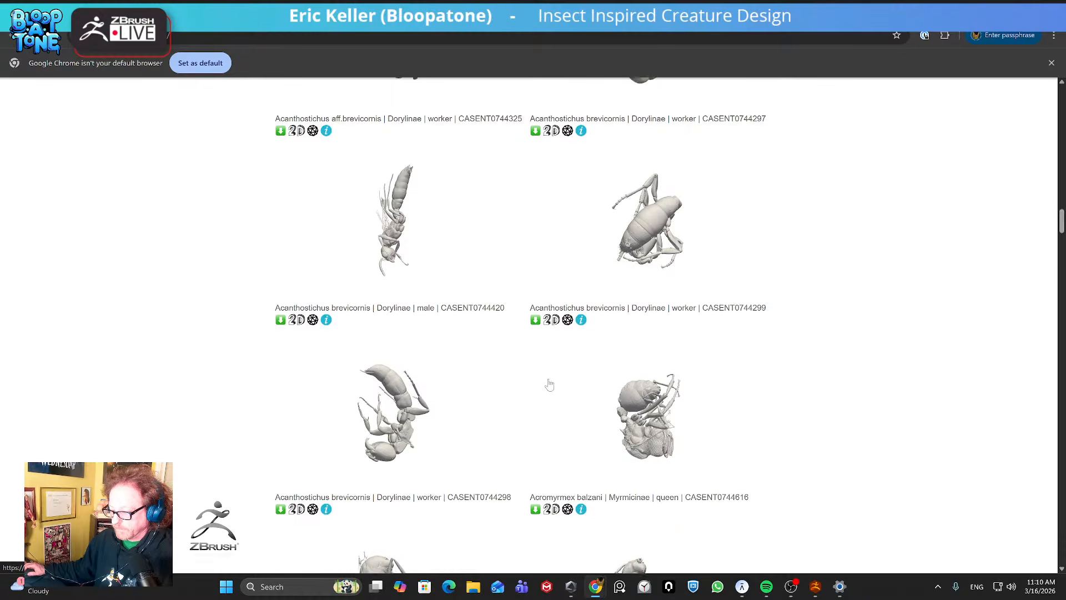
pyautogui.scroll(-14, 548, 384)
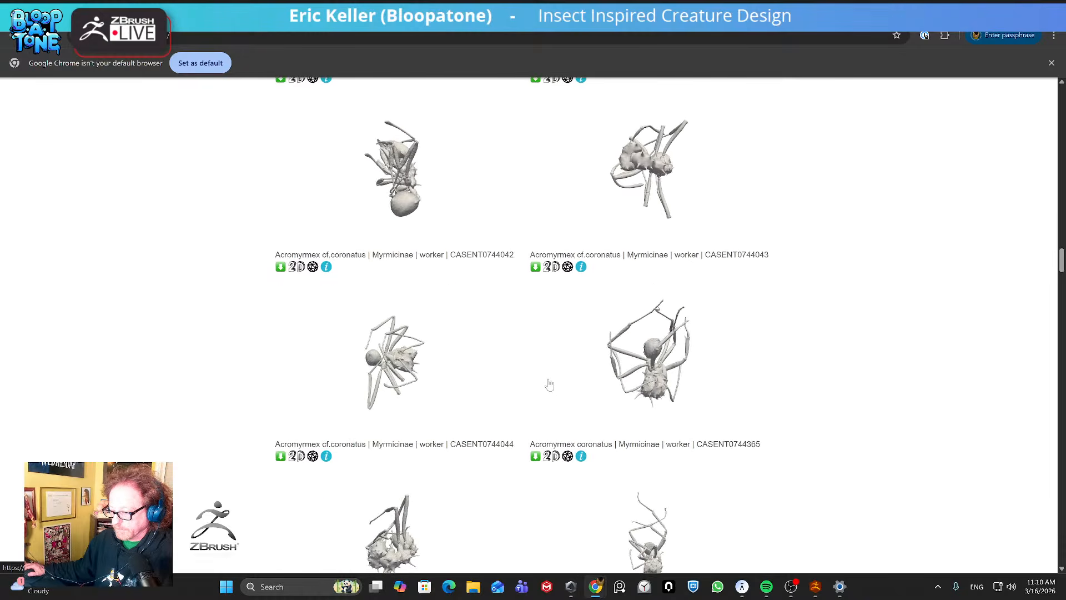
pyautogui.scroll(-14, 549, 384)
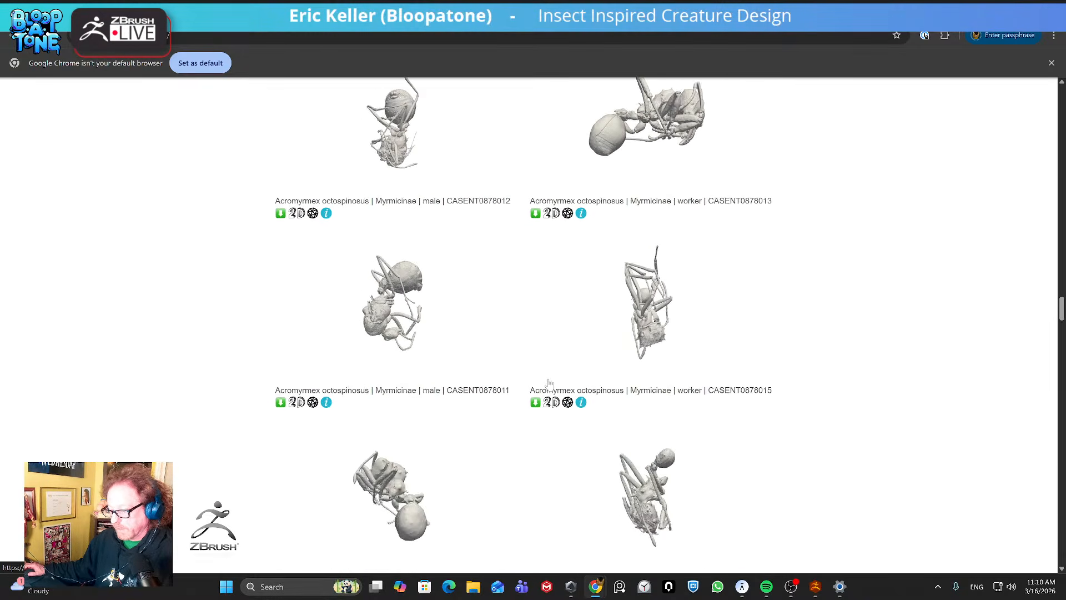
pyautogui.scroll(-14, 548, 384)
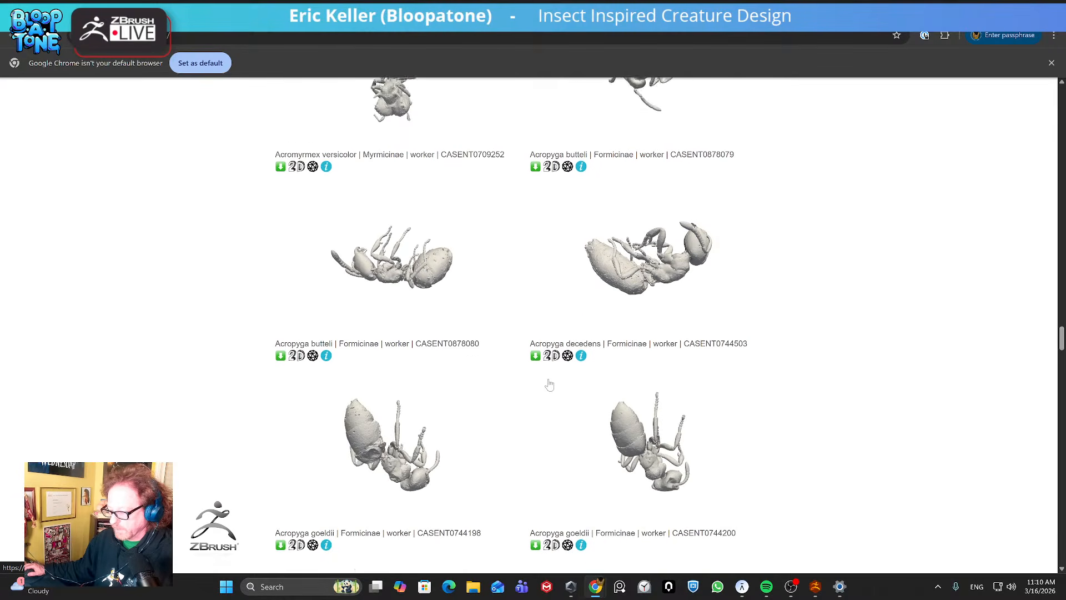
pyautogui.scroll(-14, 549, 384)
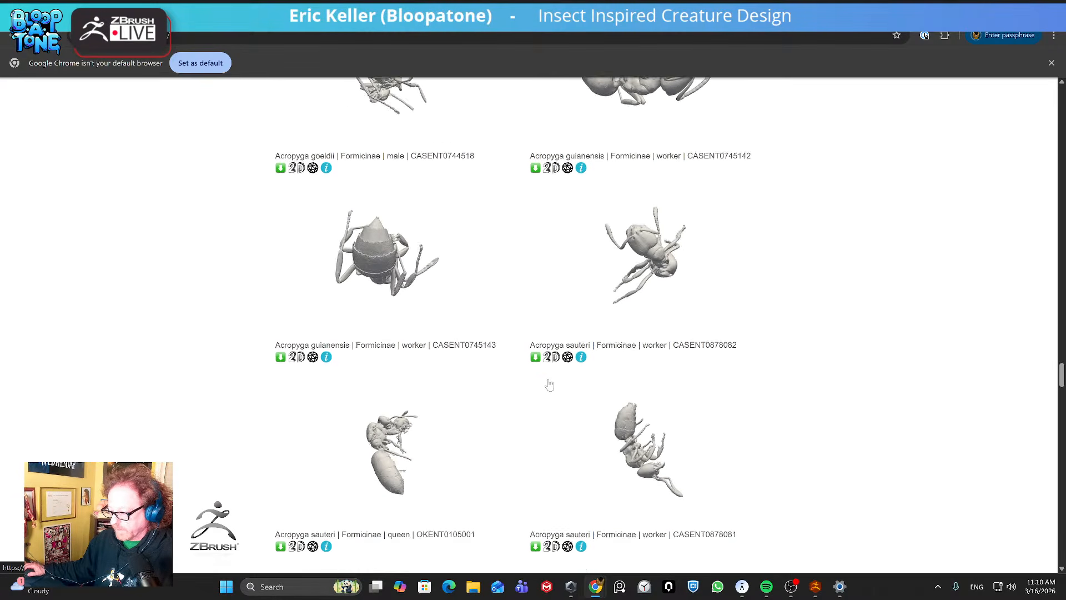
pyautogui.scroll(-14, 548, 384)
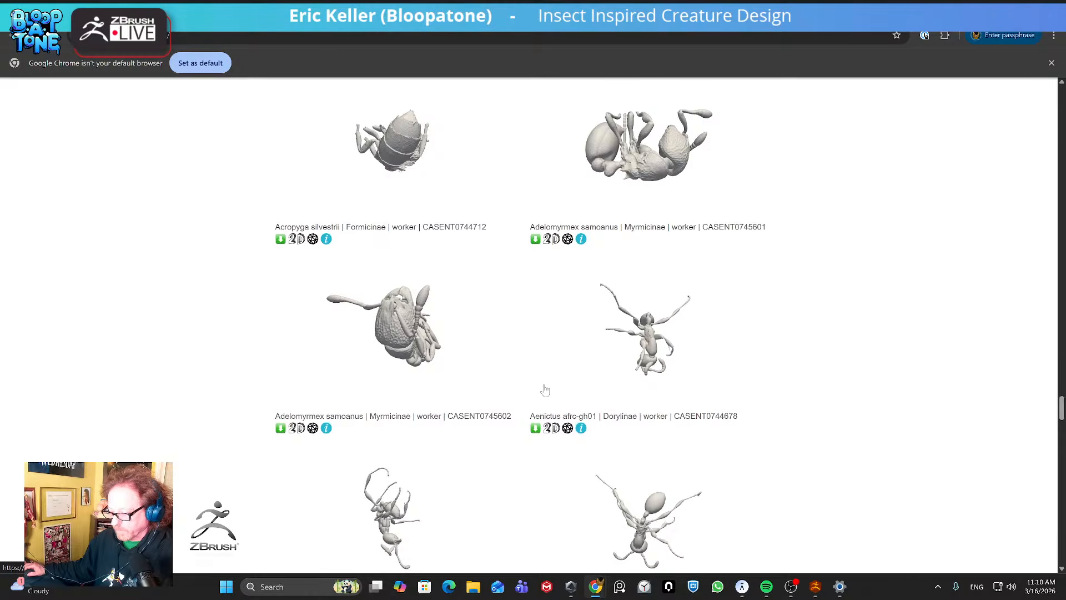
pyautogui.scroll(-14, 544, 390)
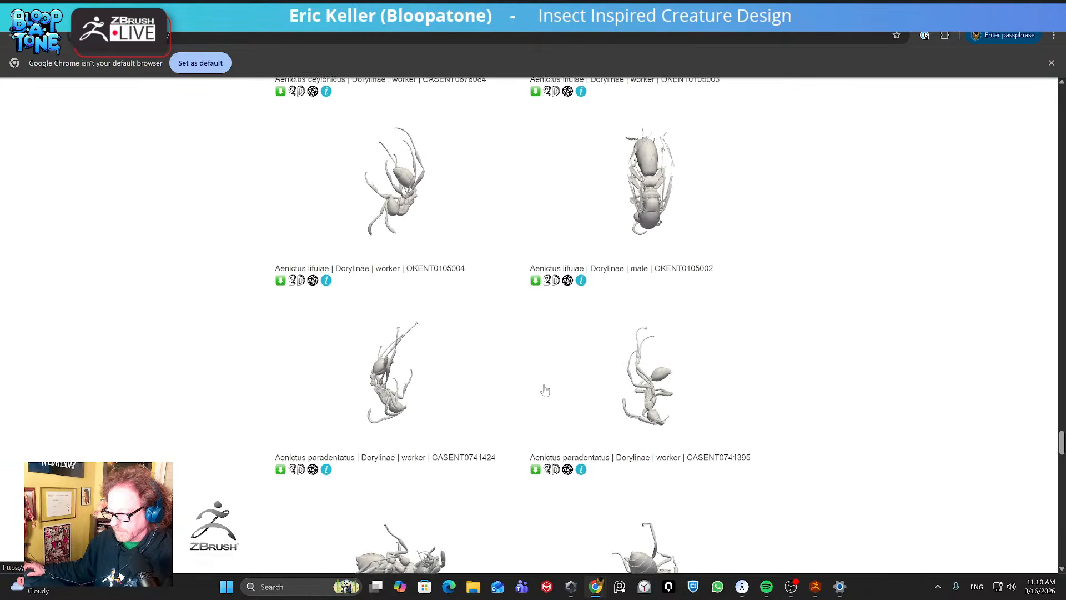
pyautogui.scroll(-3, 544, 390)
pyautogui.scroll(-8, 544, 391)
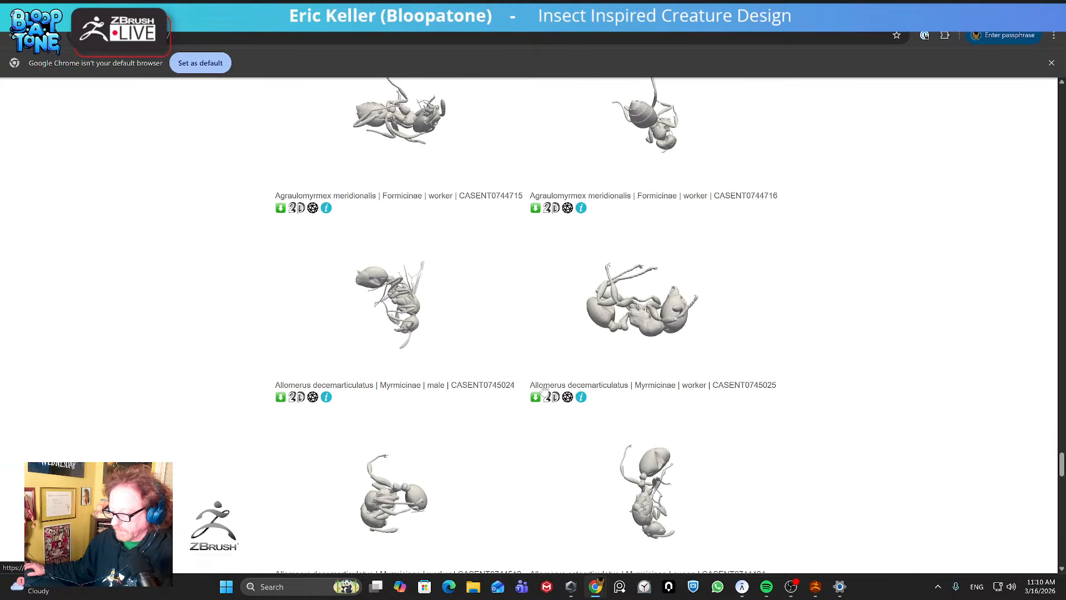
pyautogui.scroll(-13, 543, 390)
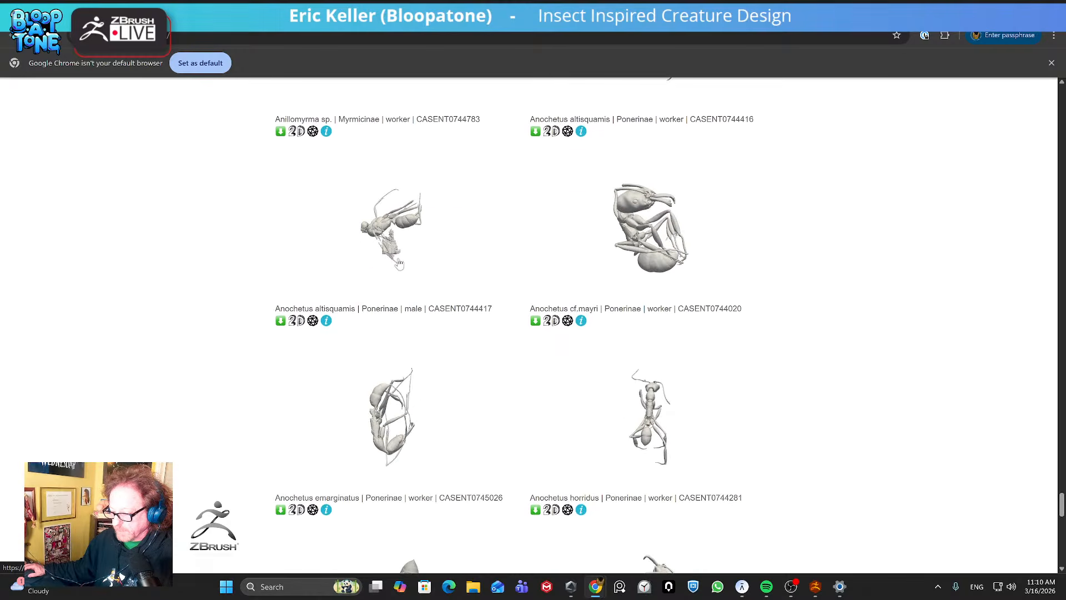
pyautogui.scroll(-6, 640, 260)
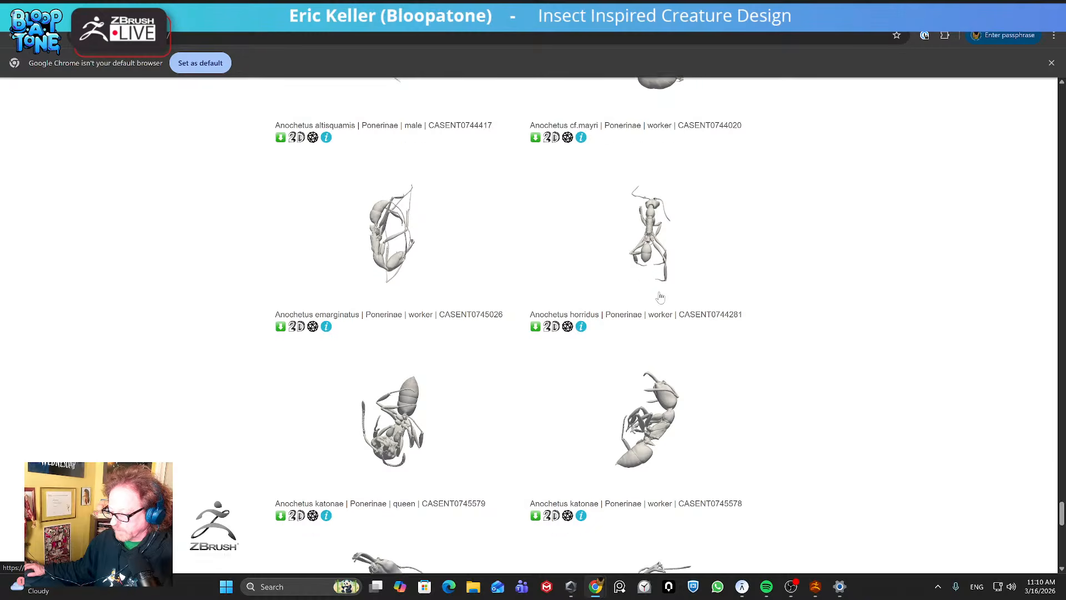
pyautogui.scroll(-11, 654, 305)
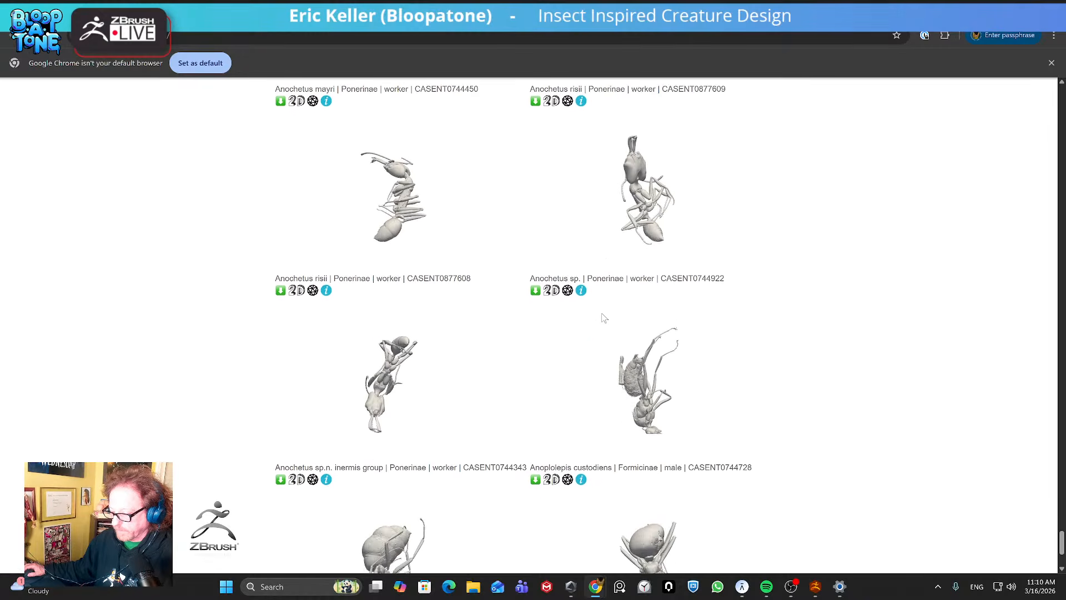
pyautogui.scroll(-1, 555, 327)
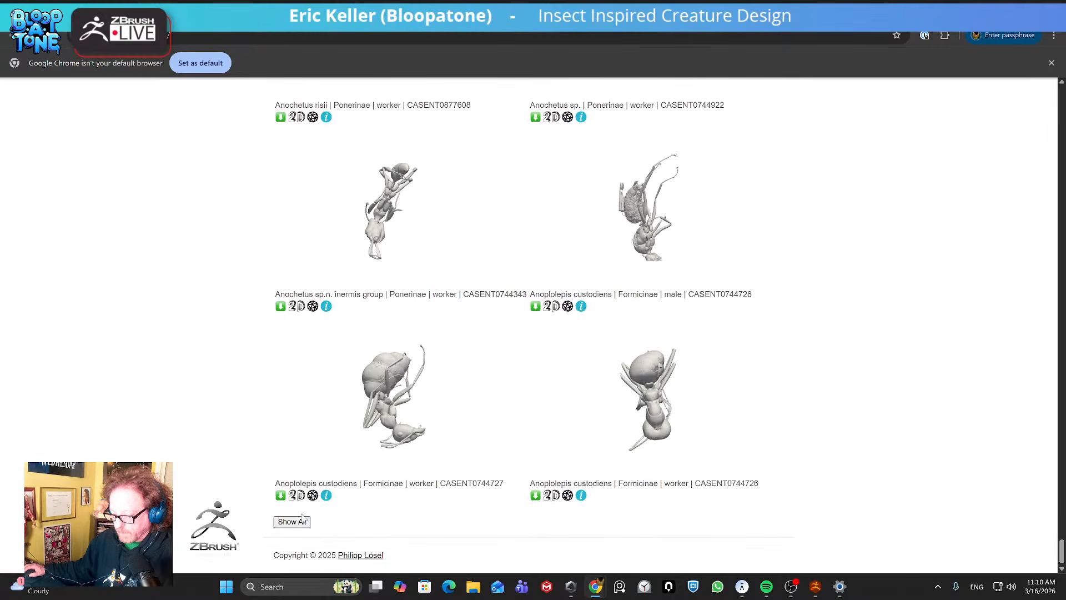
# Show all entries in the Antscan gallery and browse the species from Acanthognathus to Brachyponera and back to Acromyrmex
pyautogui.scroll(-15, 488, 446)
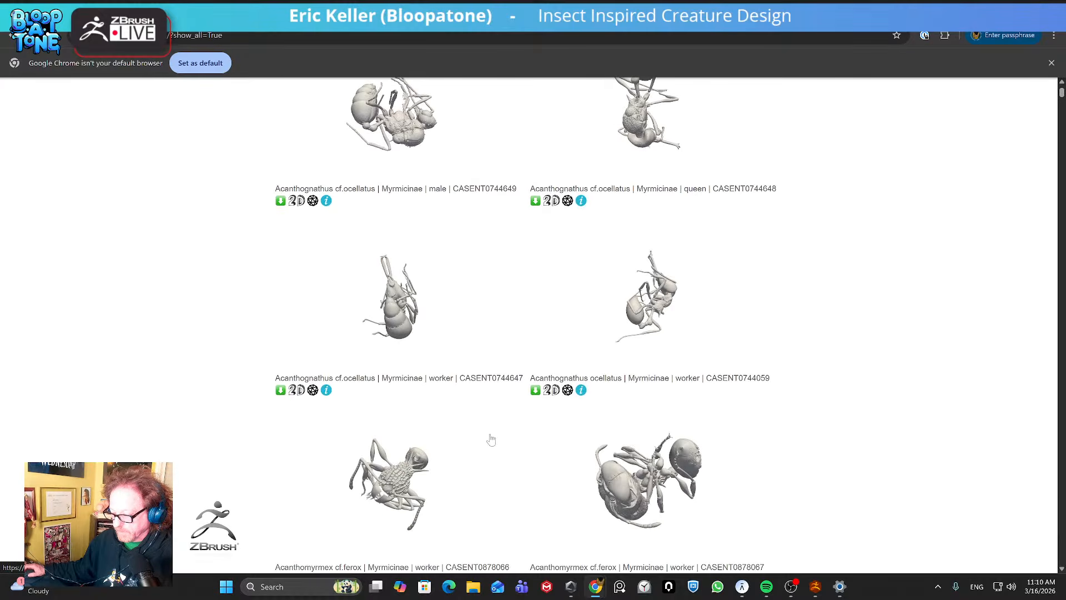
pyautogui.scroll(-6, 486, 460)
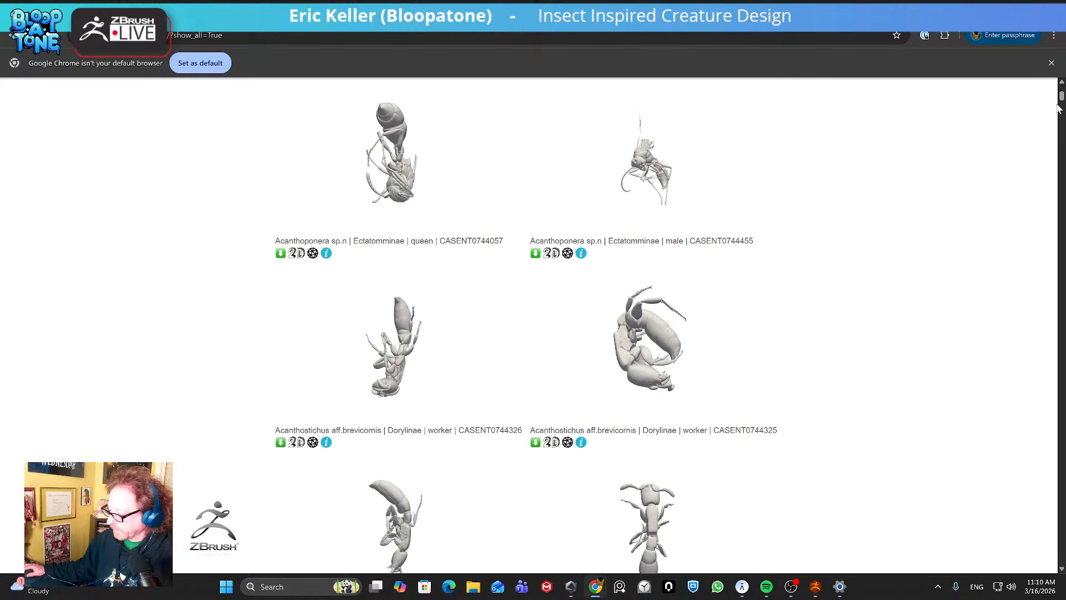
pyautogui.moveTo(1058, 108); pyautogui.dragTo(1045, 149)
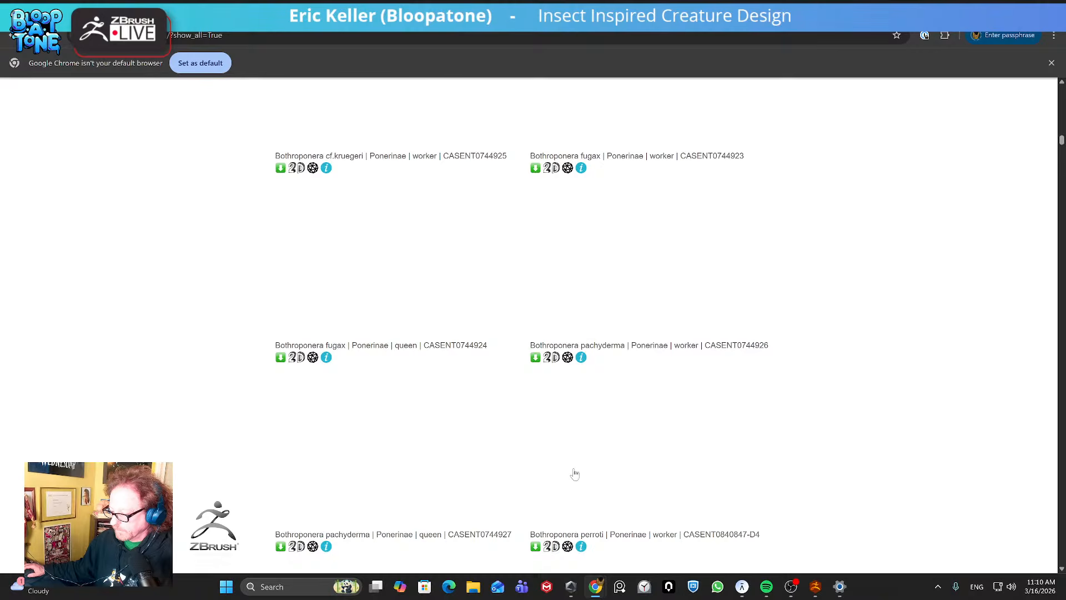
pyautogui.scroll(-20, 575, 466)
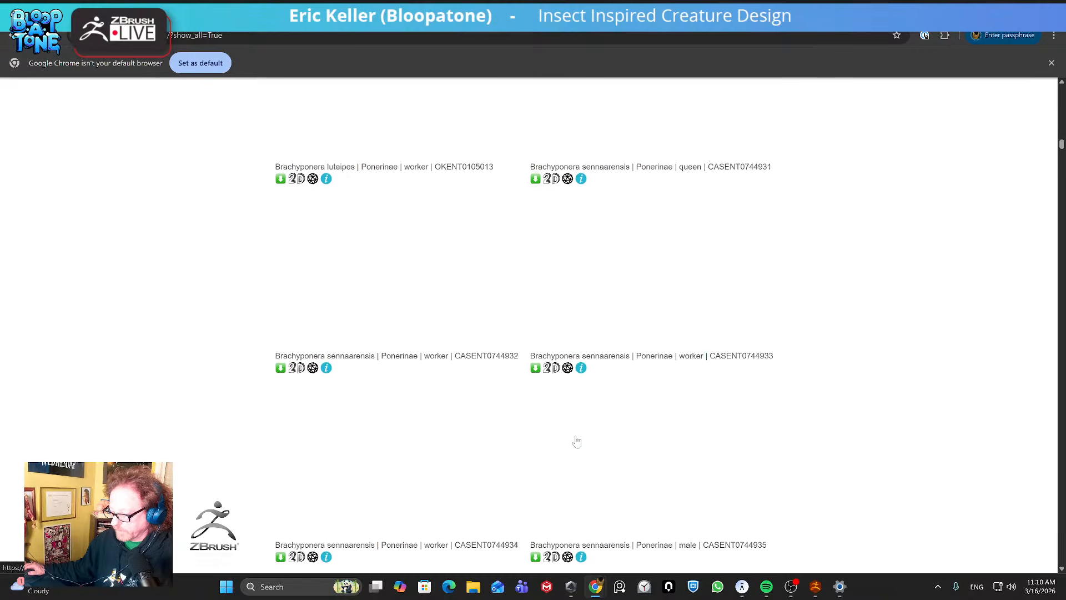
pyautogui.scroll(15, 576, 441)
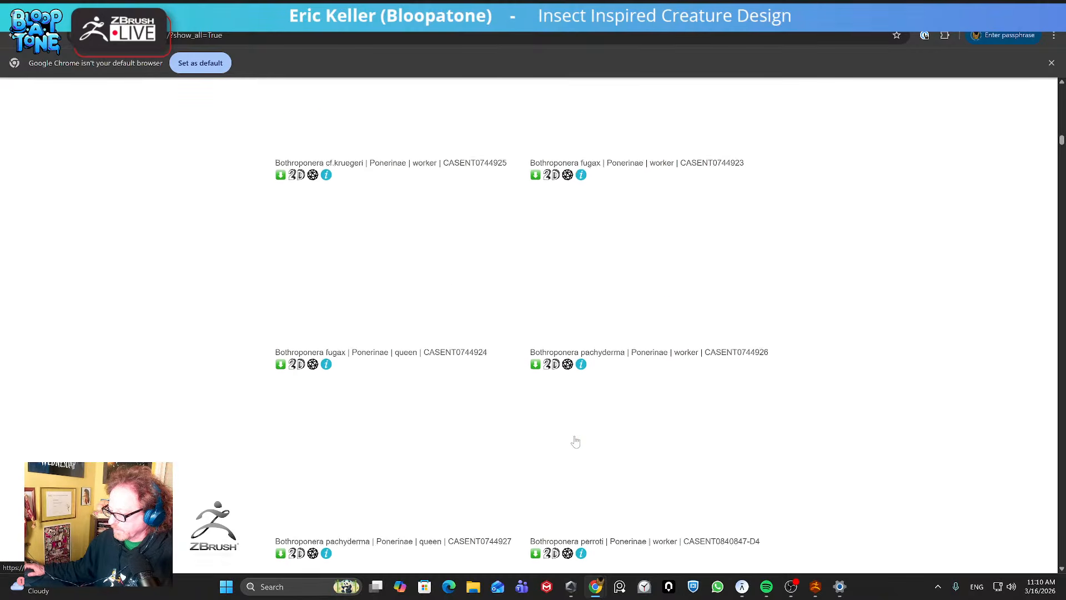
pyautogui.scroll(10, 575, 441)
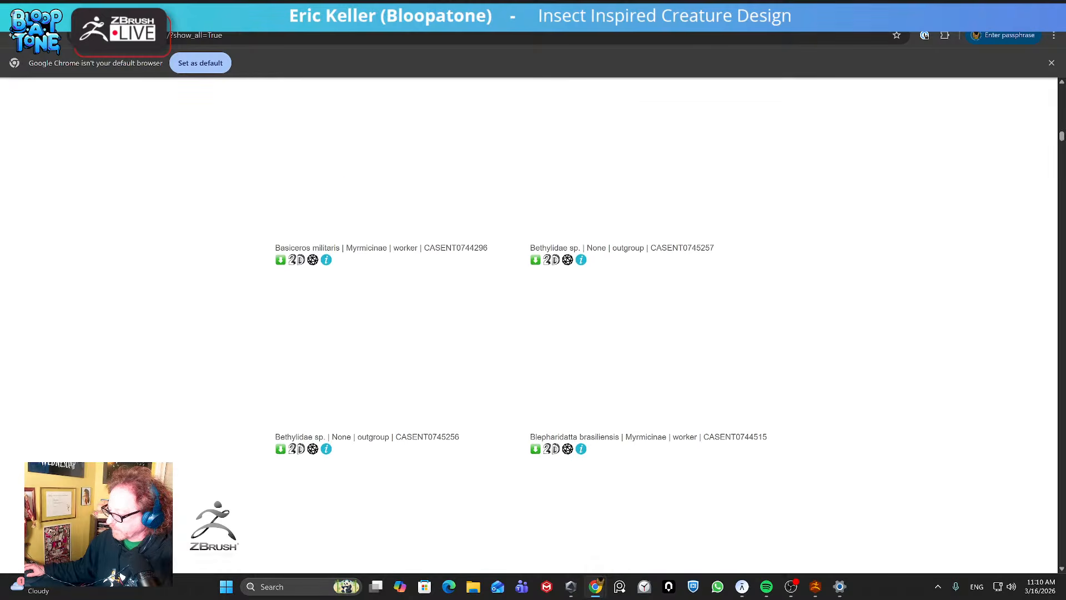
pyautogui.moveTo(1061, 136); pyautogui.dragTo(1061, 96)
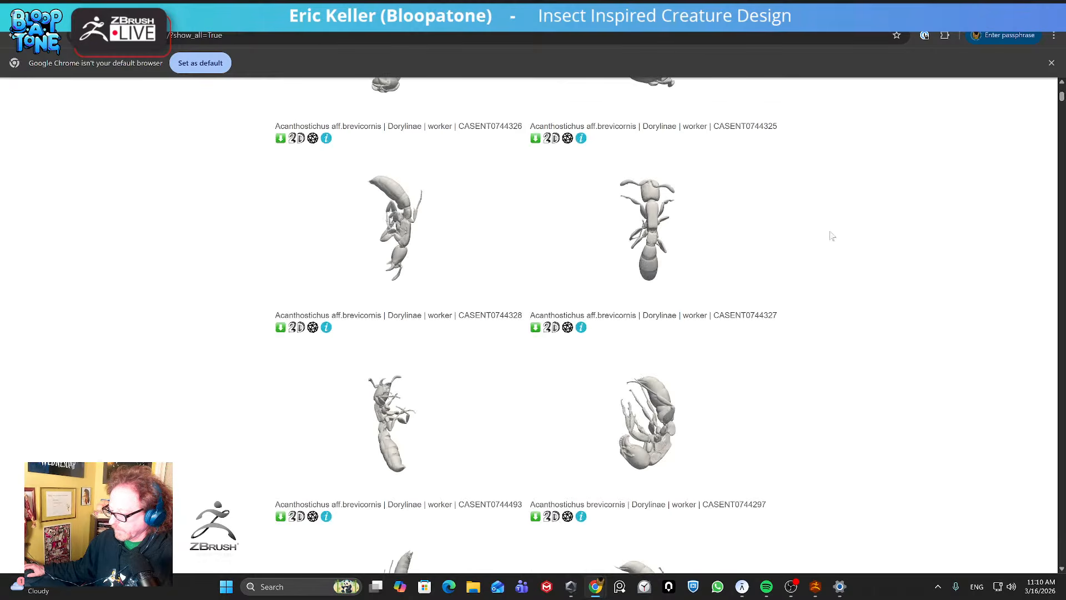
pyautogui.scroll(-10, 727, 308)
pyautogui.scroll(-5, 728, 332)
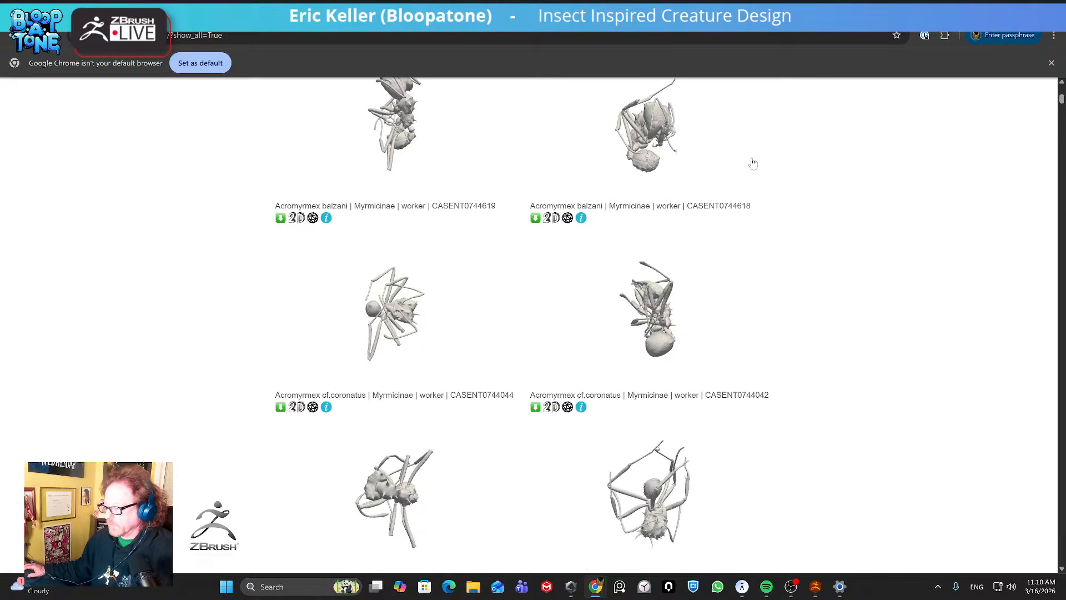
# Switch to ZBrush and bring up the STL file import option of the 3D Print Hub plugin
pyautogui.click(815, 586)
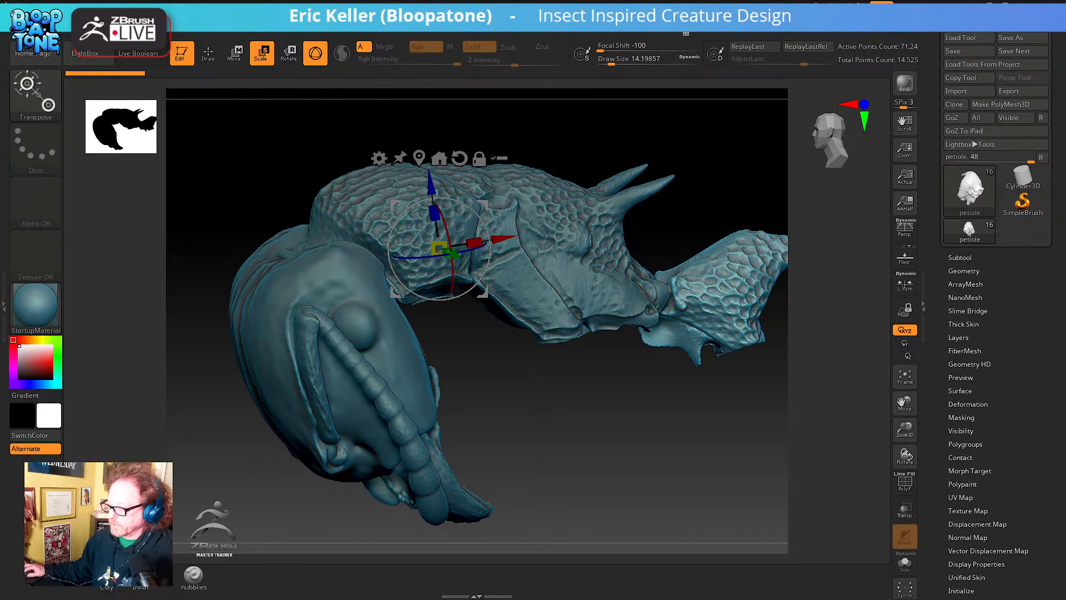
pyautogui.click(685, 33)
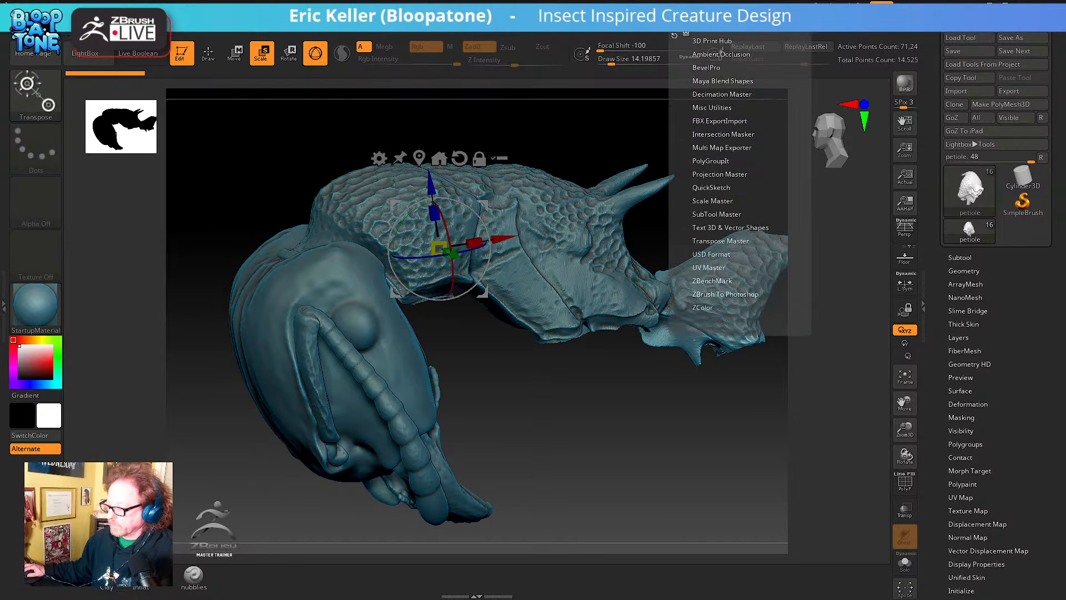
pyautogui.click(704, 40)
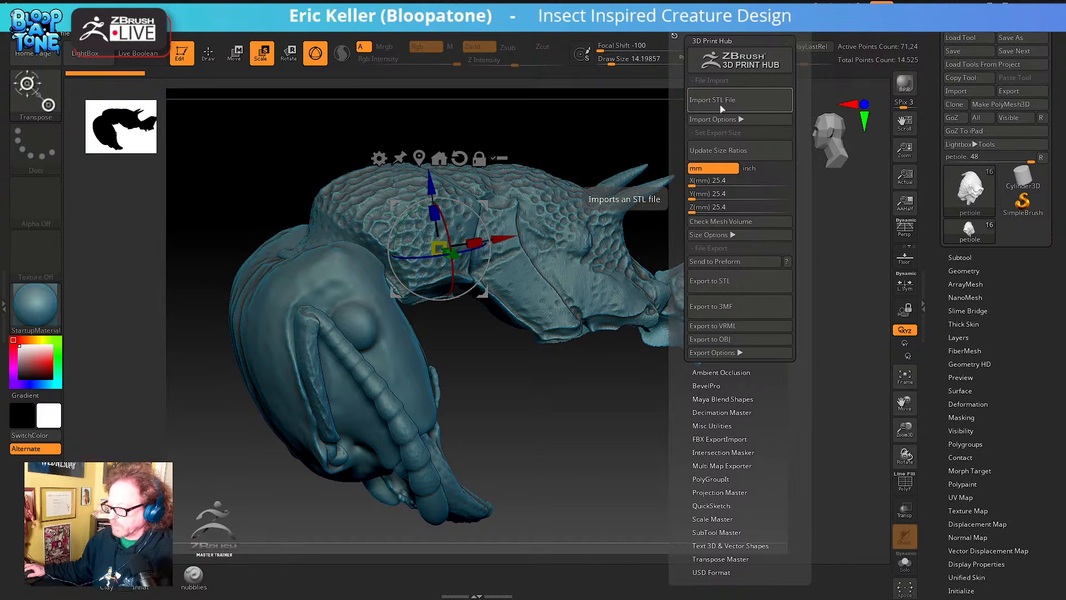
# Select the Acanthoponera_mucronata scan subtool and isolate it with Solo to view it from the side
pyautogui.moveTo(690, 472); pyautogui.dragTo(752, 485)
pyautogui.click(965, 257)
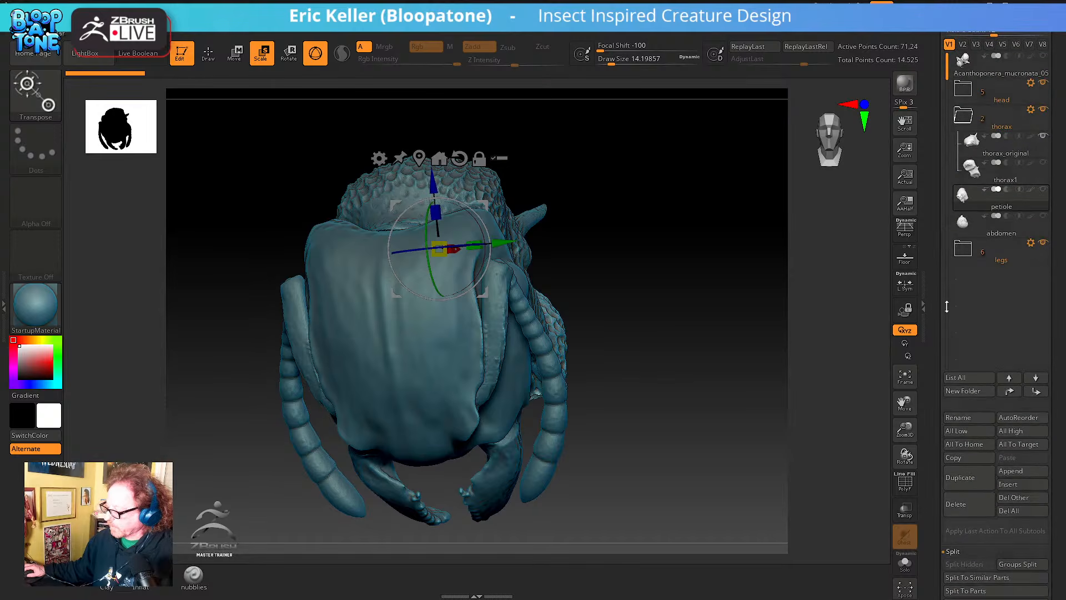
pyautogui.click(993, 137)
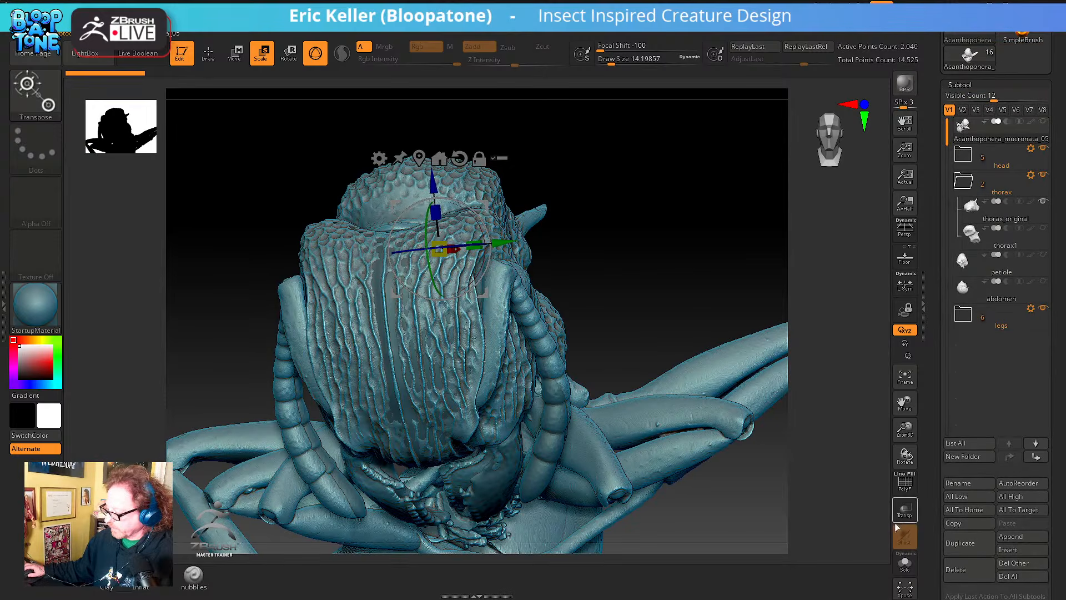
pyautogui.click(904, 563)
pyautogui.moveTo(805, 513); pyautogui.dragTo(854, 443)
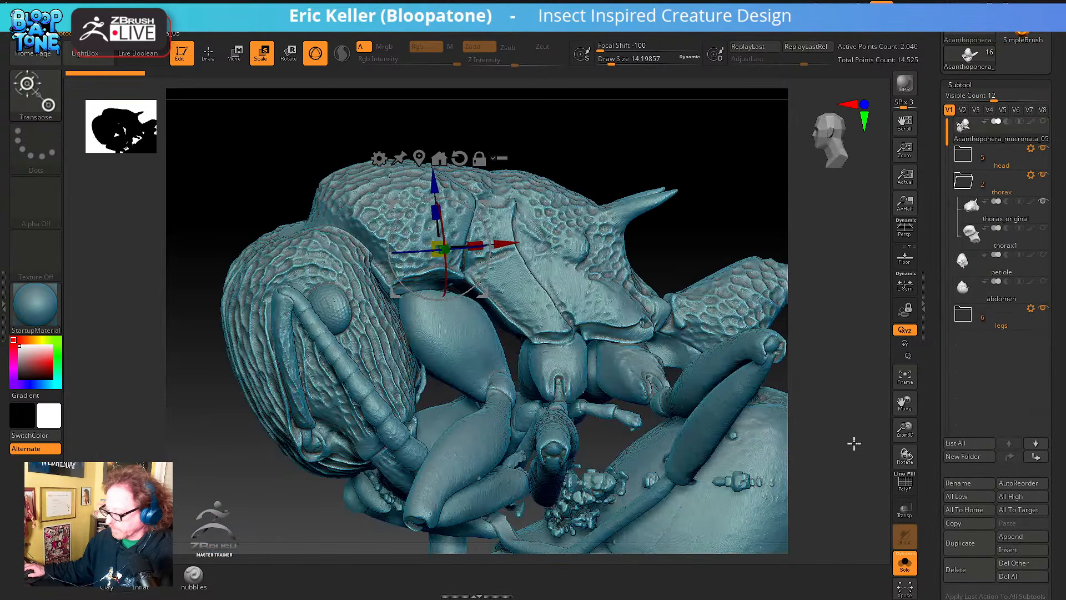
# Frame the whole ant scan, turn it to a three-quarter front view and switch Solo off
pyautogui.click(905, 379)
pyautogui.moveTo(777, 410); pyautogui.dragTo(361, 388)
pyautogui.moveTo(560, 455); pyautogui.dragTo(694, 405)
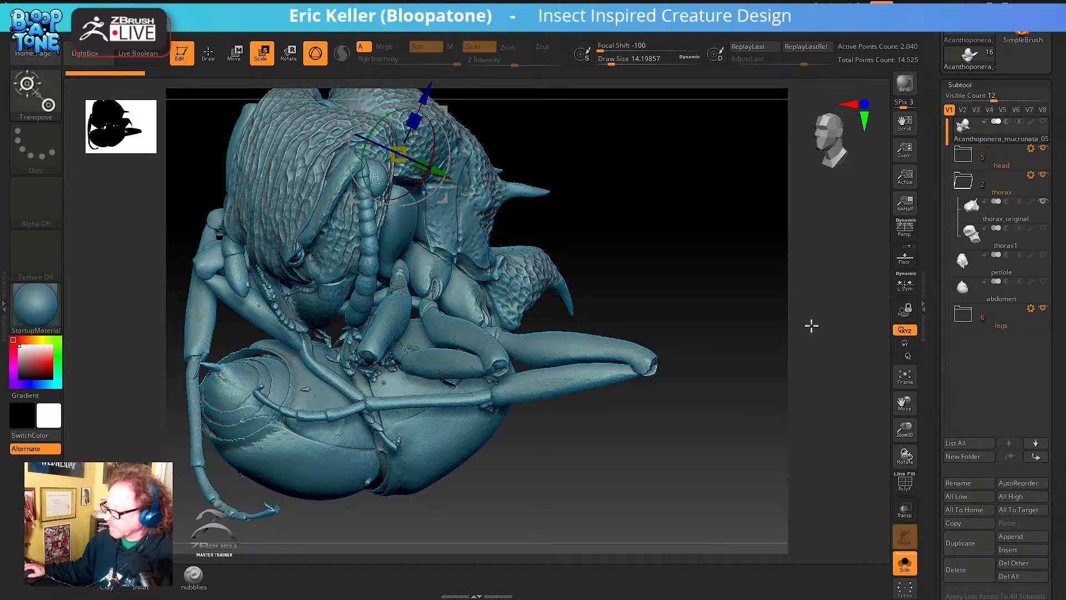
pyautogui.click(905, 560)
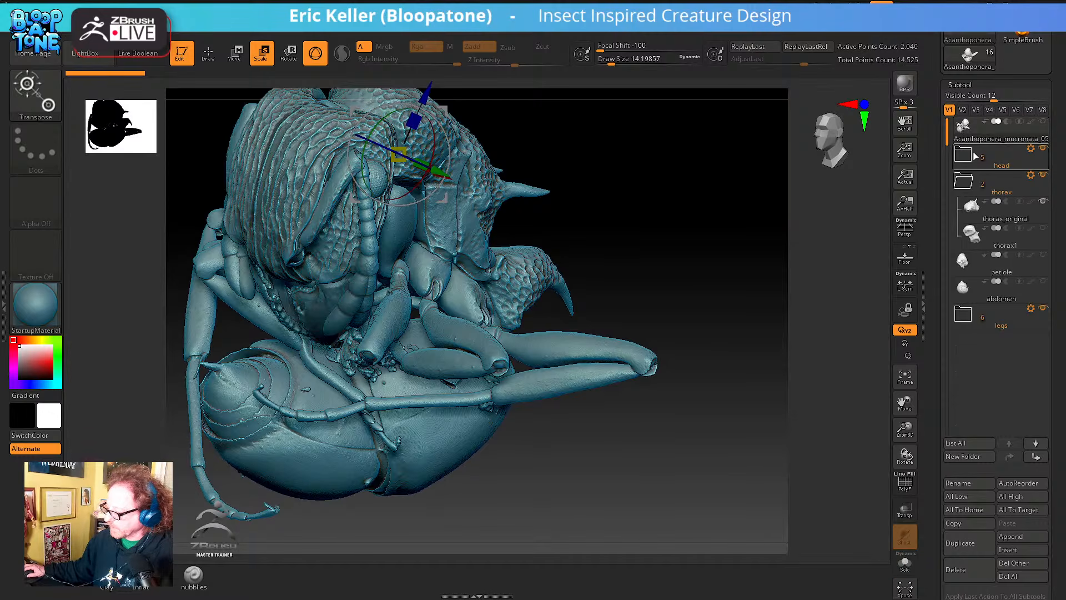
# Expand the head folder in the subtool list, then hide and collapse the thorax folder
pyautogui.click(963, 155)
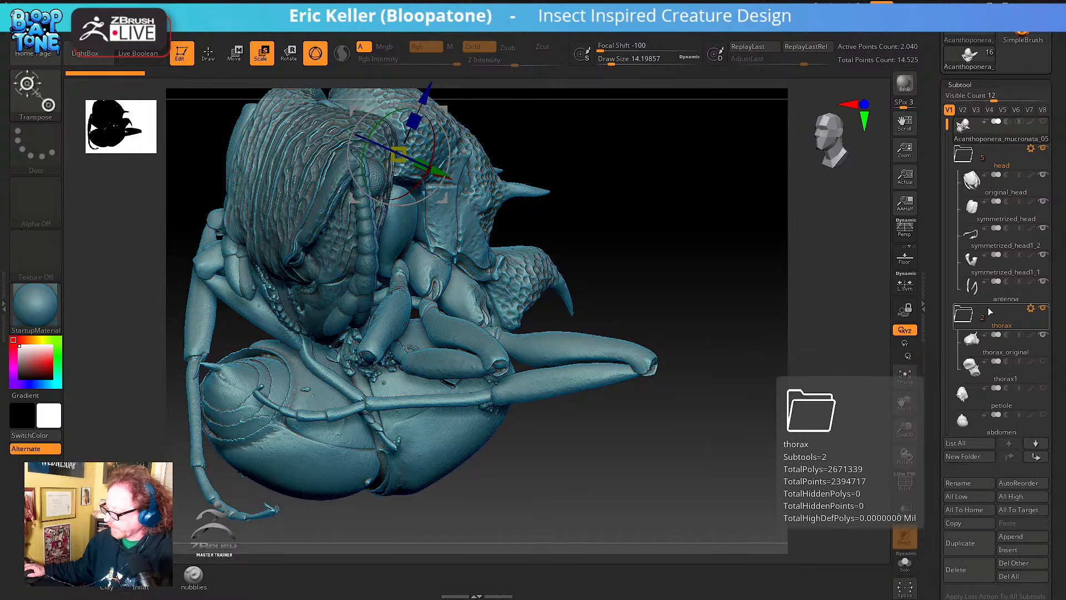
pyautogui.click(1042, 308)
pyautogui.click(966, 316)
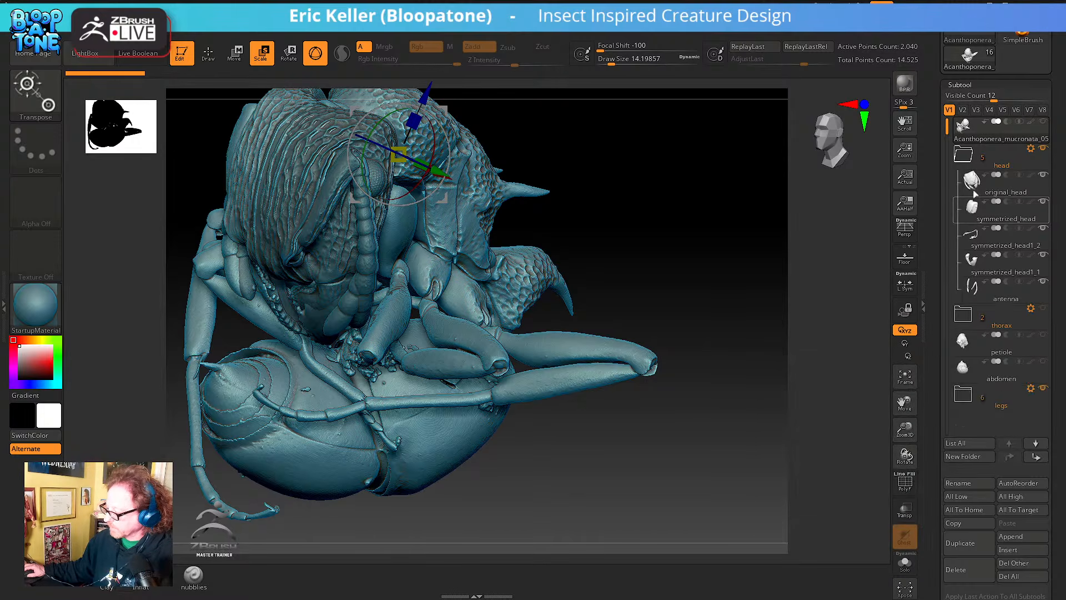
# Select the original_head subtool, frame it from the front and isolate it with Solo
pyautogui.click(1003, 189)
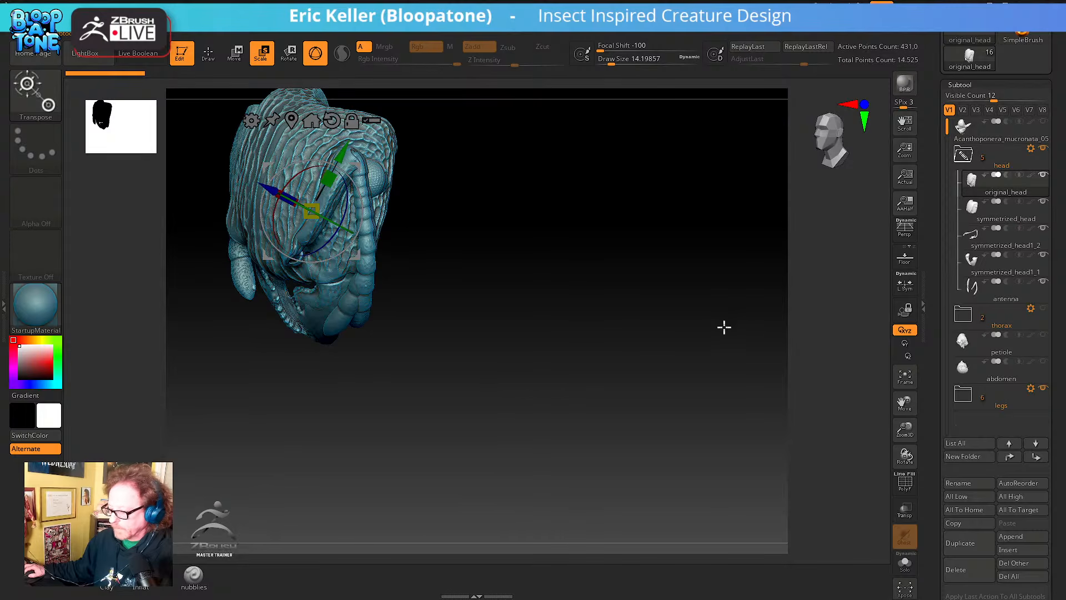
pyautogui.moveTo(724, 326); pyautogui.dragTo(775, 275)
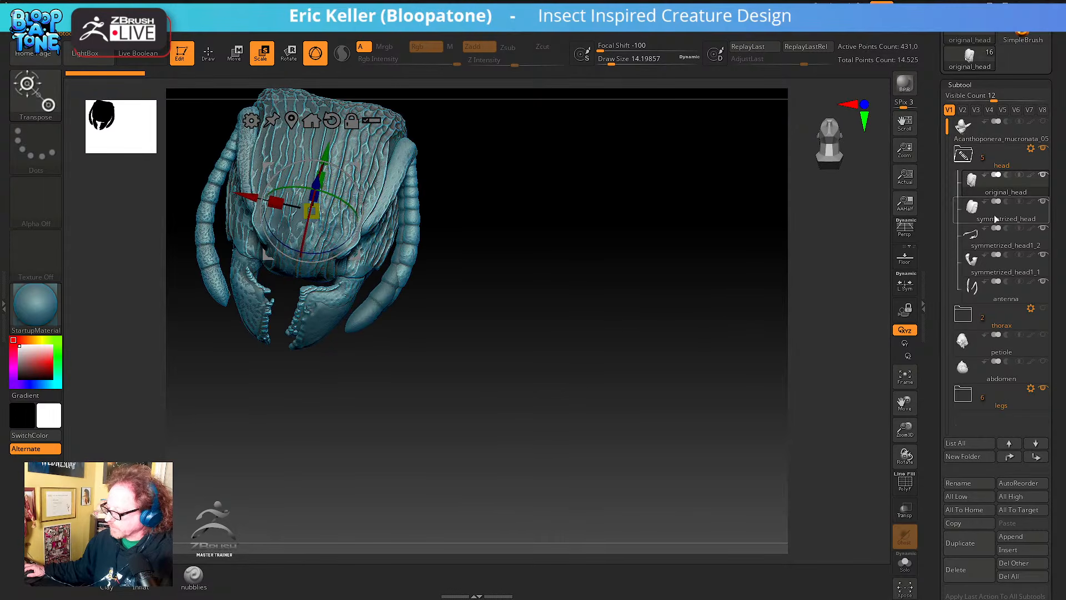
pyautogui.moveTo(649, 290); pyautogui.dragTo(668, 288)
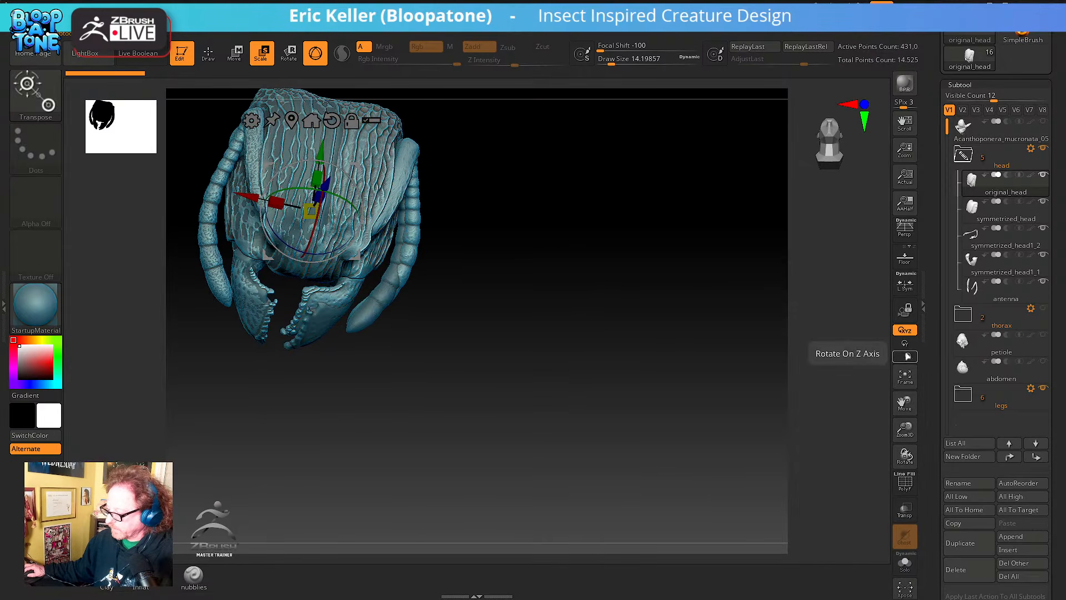
pyautogui.click(904, 376)
pyautogui.click(905, 561)
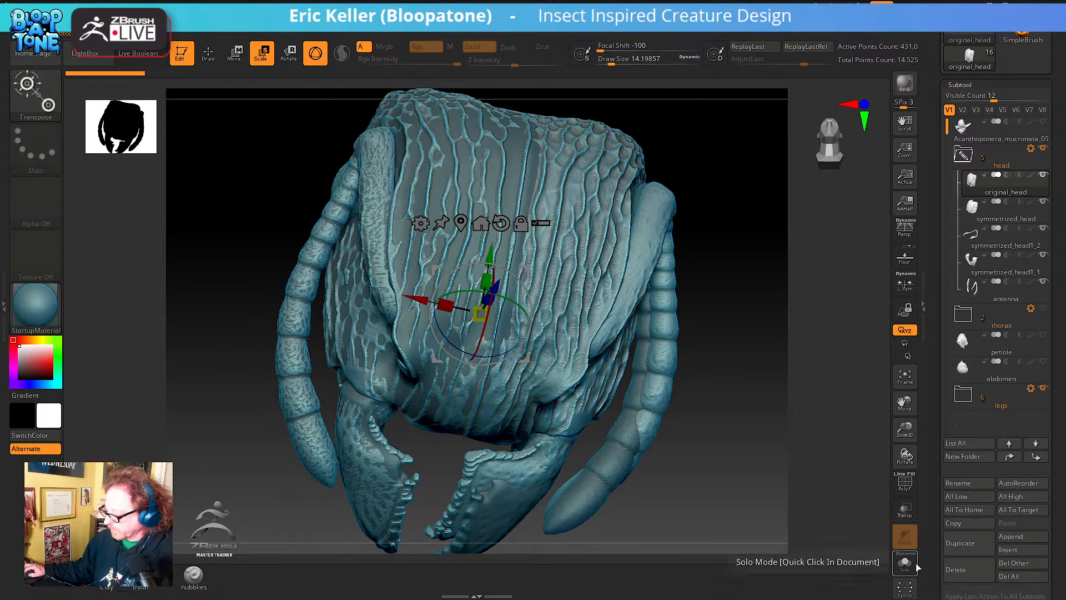
pyautogui.moveTo(761, 374)
pyautogui.mouseDown()
pyautogui.moveTo(775, 368)
pyautogui.moveTo(768, 380)
pyautogui.mouseUp()
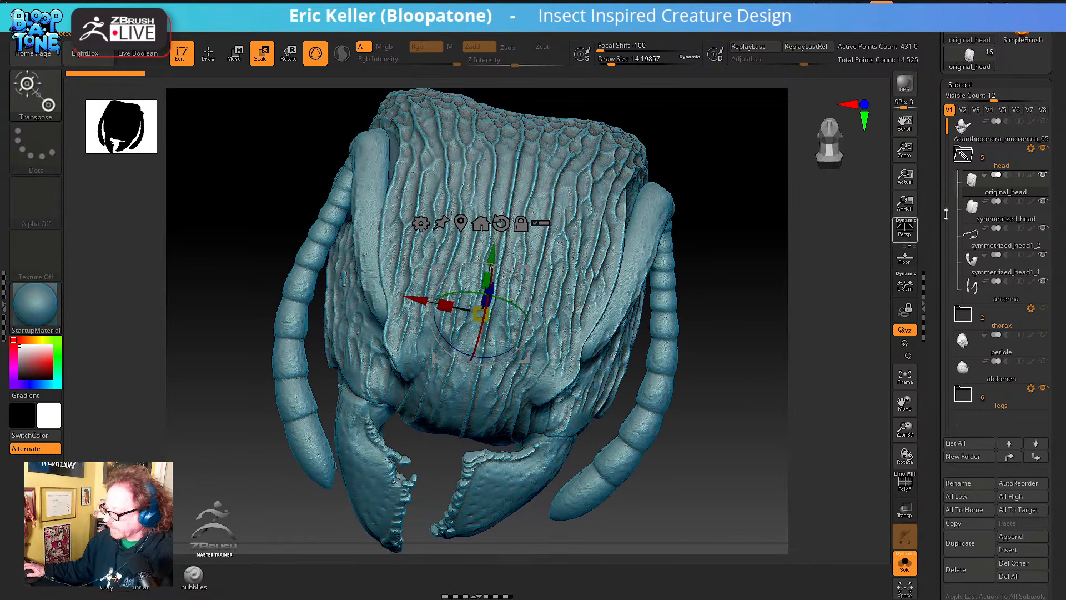
# Select the symmetrized_head subtool and display its PolyFrame wireframe
pyautogui.click(971, 207)
pyautogui.moveTo(777, 297); pyautogui.dragTo(744, 322)
pyautogui.hotkey('shift', 'f')
pyautogui.moveTo(805, 449); pyautogui.dragTo(775, 409)
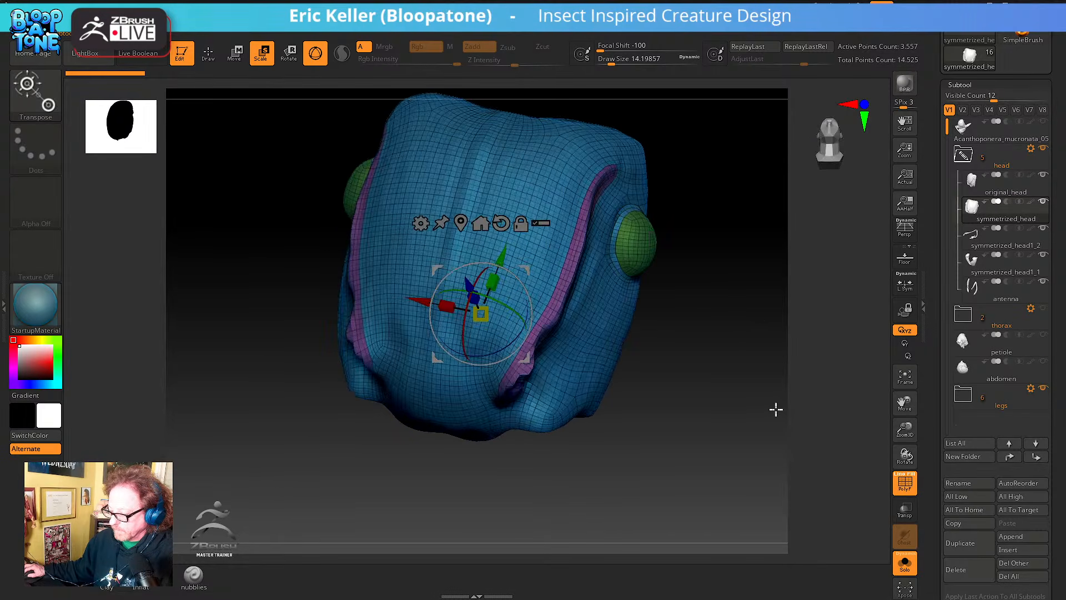
# Lower the symmetrized_head mesh to subdivision level 1
pyautogui.scroll(-6, 932, 507)
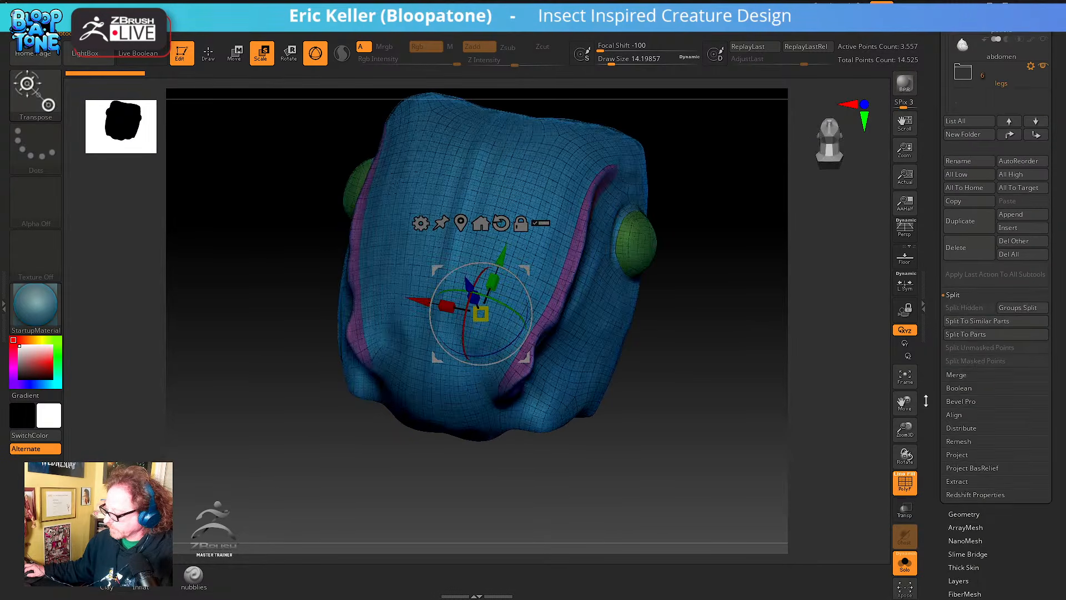
pyautogui.click(964, 514)
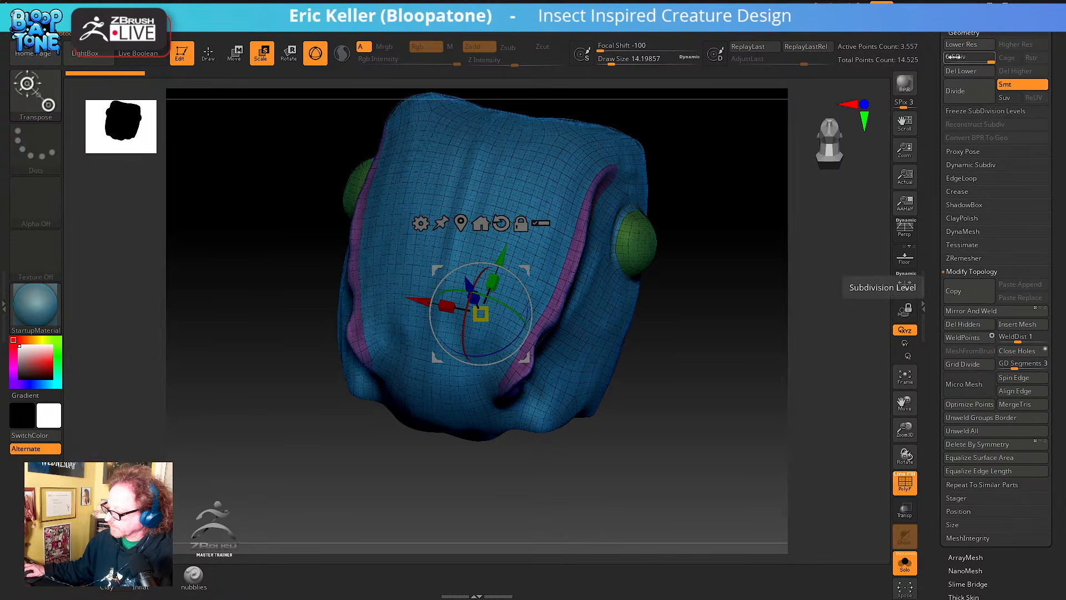
pyautogui.click(965, 44)
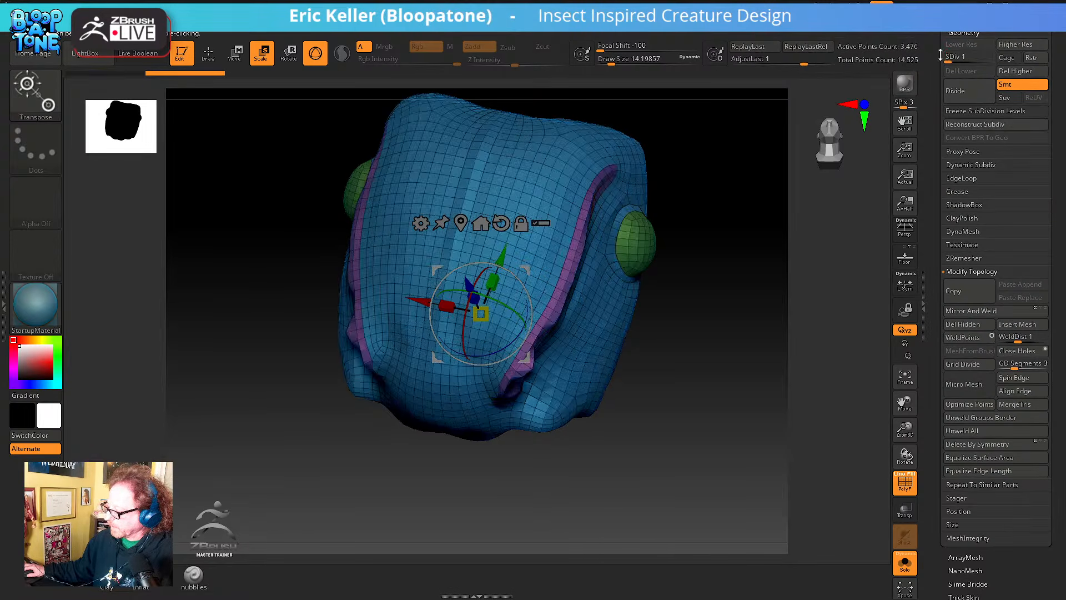
# Examine the wireframes of the remaining head subtools symmetrized_head1_2, symmetrized_head1_1 and antenna
pyautogui.scroll(5, 994, 278)
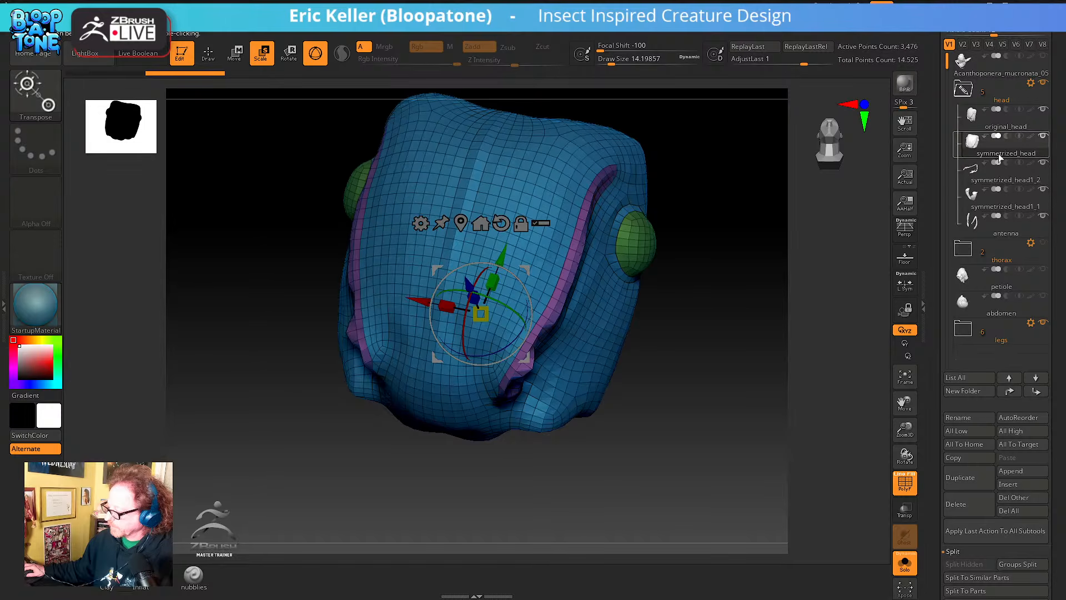
pyautogui.click(992, 174)
pyautogui.click(997, 195)
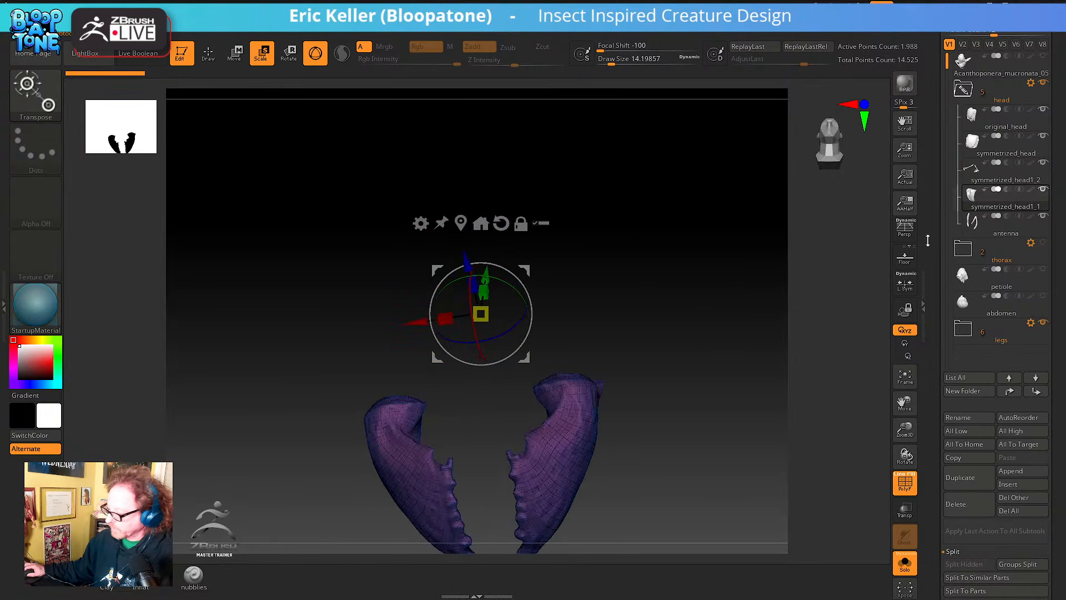
pyautogui.click(991, 225)
pyautogui.keyDown('alt'); pyautogui.moveTo(809, 257); pyautogui.dragTo(706, 53); pyautogui.keyUp('alt')
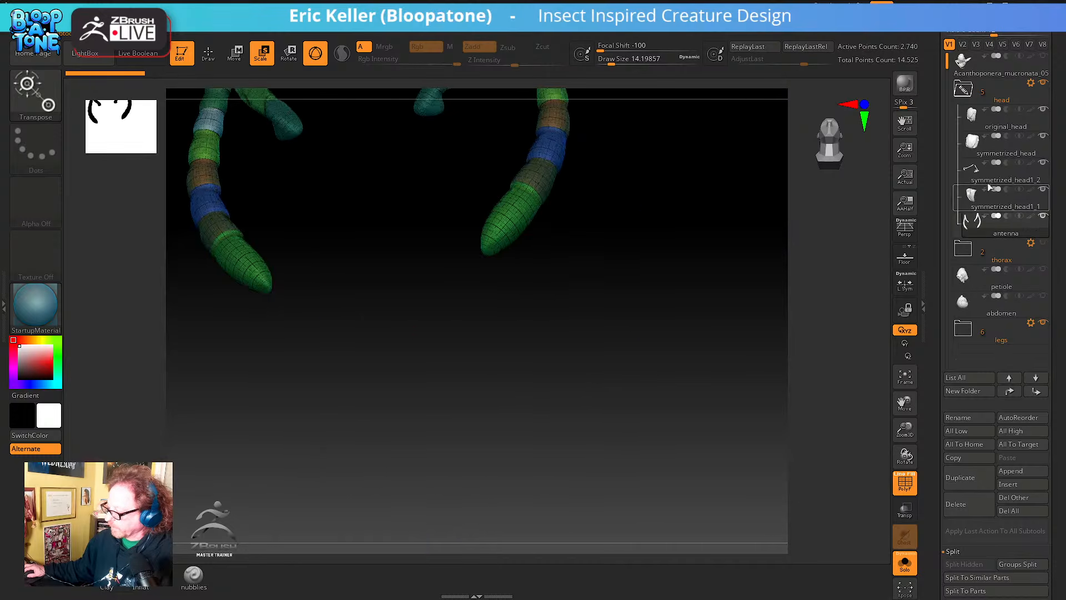
pyautogui.click(992, 182)
pyautogui.click(999, 229)
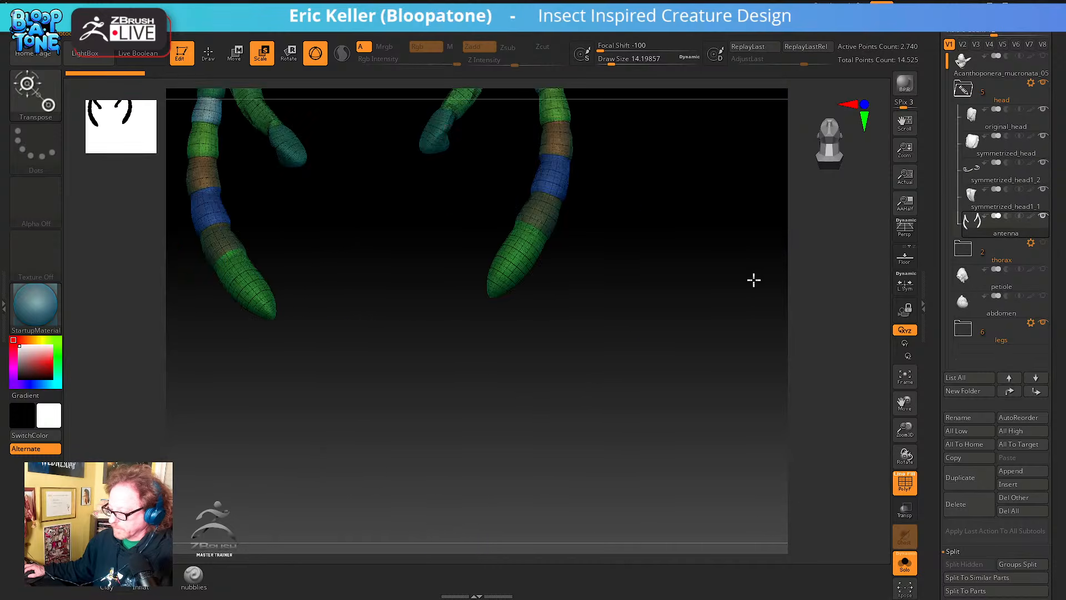
pyautogui.keyDown('alt'); pyautogui.moveTo(750, 280); pyautogui.dragTo(747, 270); pyautogui.keyUp('alt')
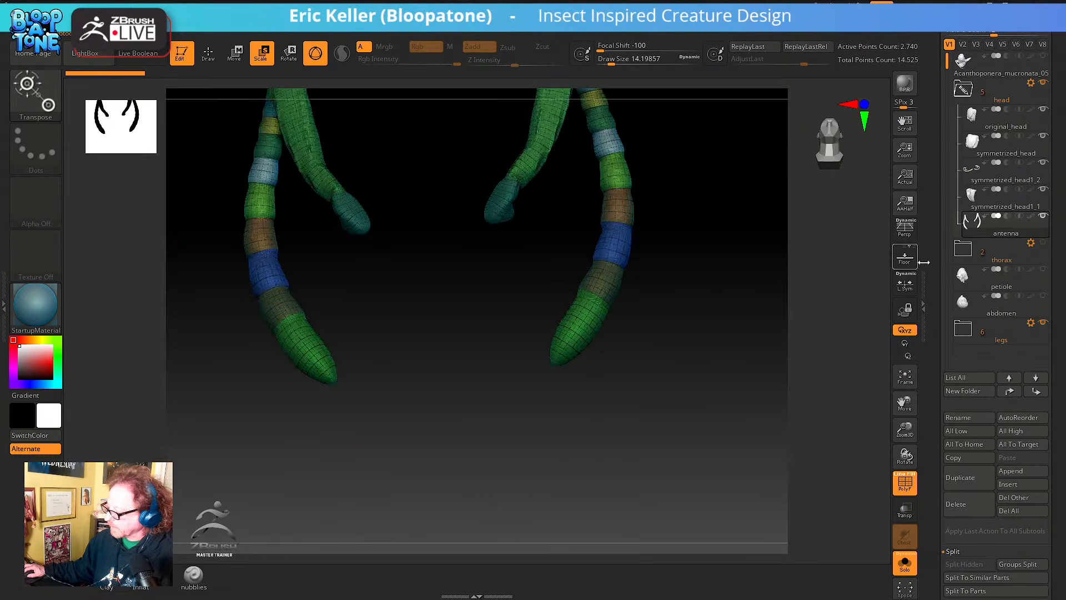
# Open the thorax folder, select thorax_original and view it from the side without the wireframe
pyautogui.click(963, 252)
pyautogui.click(1028, 284)
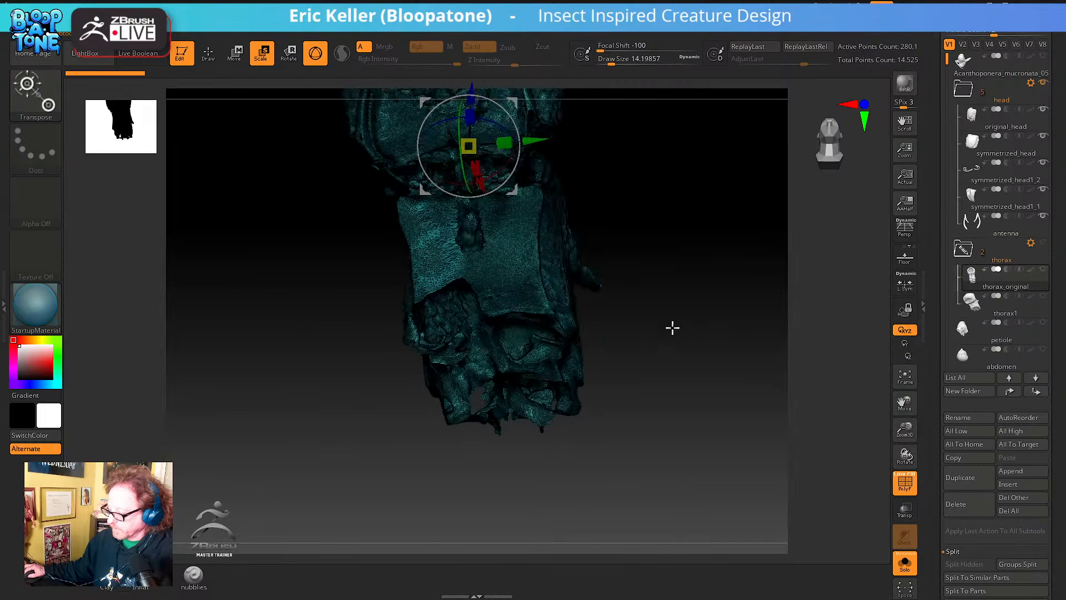
pyautogui.click(904, 378)
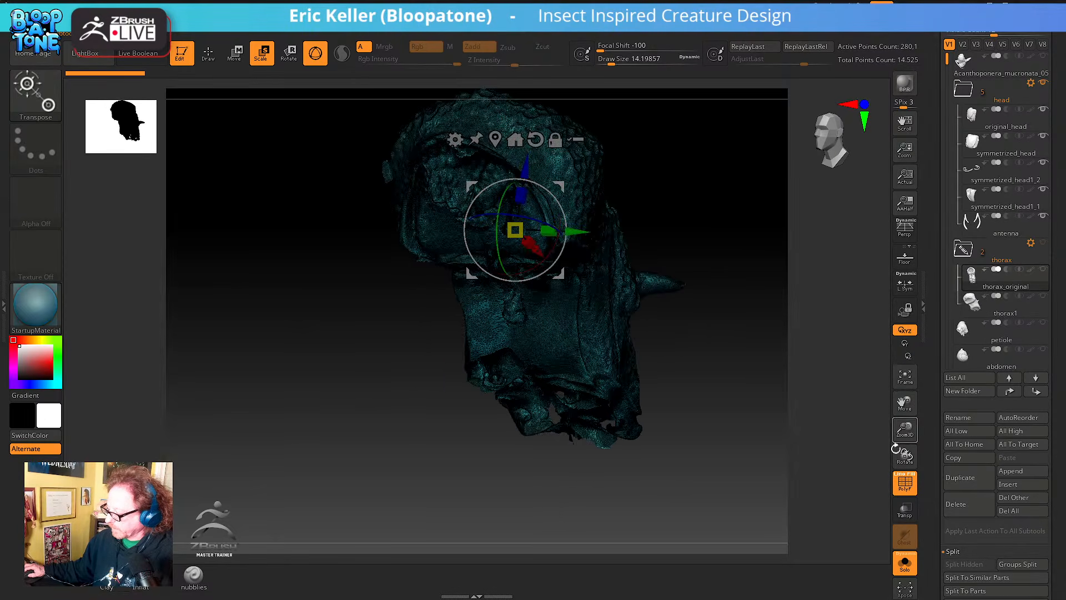
pyautogui.click(905, 485)
pyautogui.moveTo(786, 414); pyautogui.dragTo(841, 393)
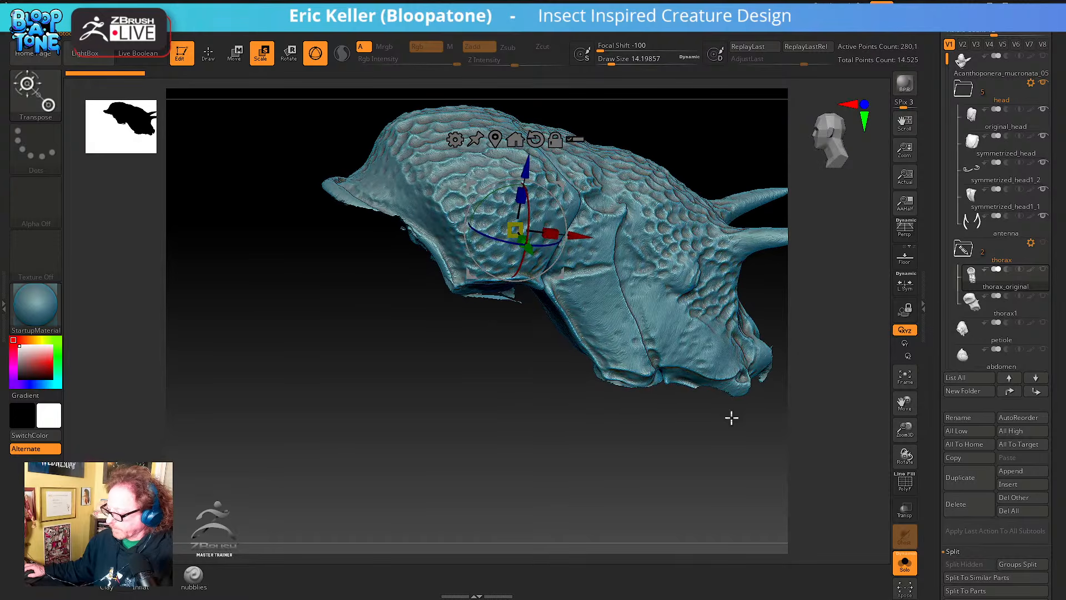
pyautogui.moveTo(750, 447); pyautogui.dragTo(855, 374)
# Select the thorax1 subtool and inspect it from several angles, first with and then without the wireframe
pyautogui.click(958, 311)
pyautogui.moveTo(770, 383); pyautogui.dragTo(802, 467)
pyautogui.click(905, 485)
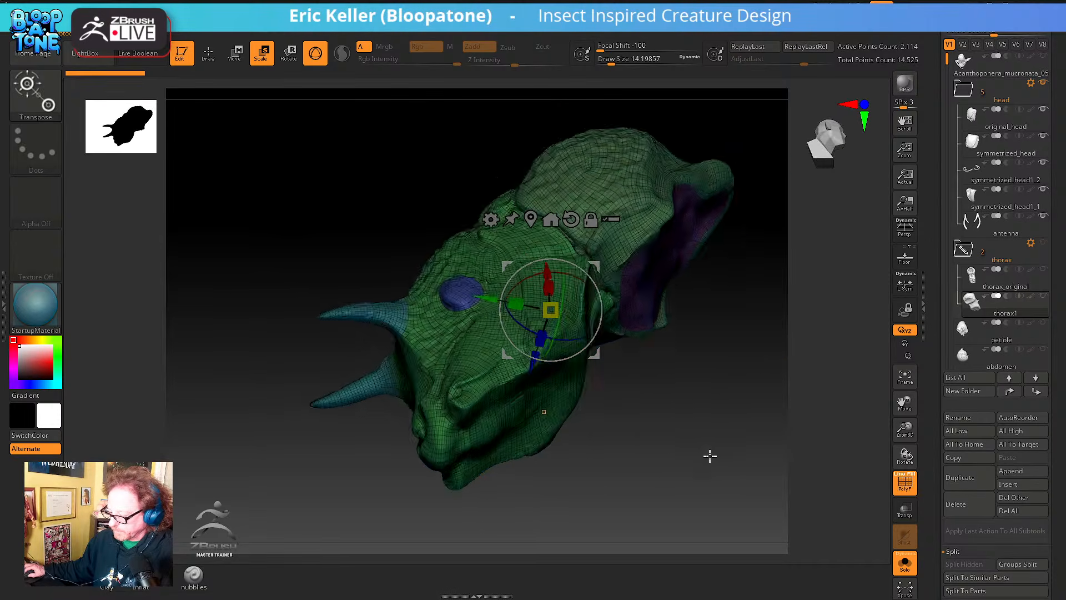
pyautogui.moveTo(709, 455); pyautogui.dragTo(742, 464)
pyautogui.click(905, 482)
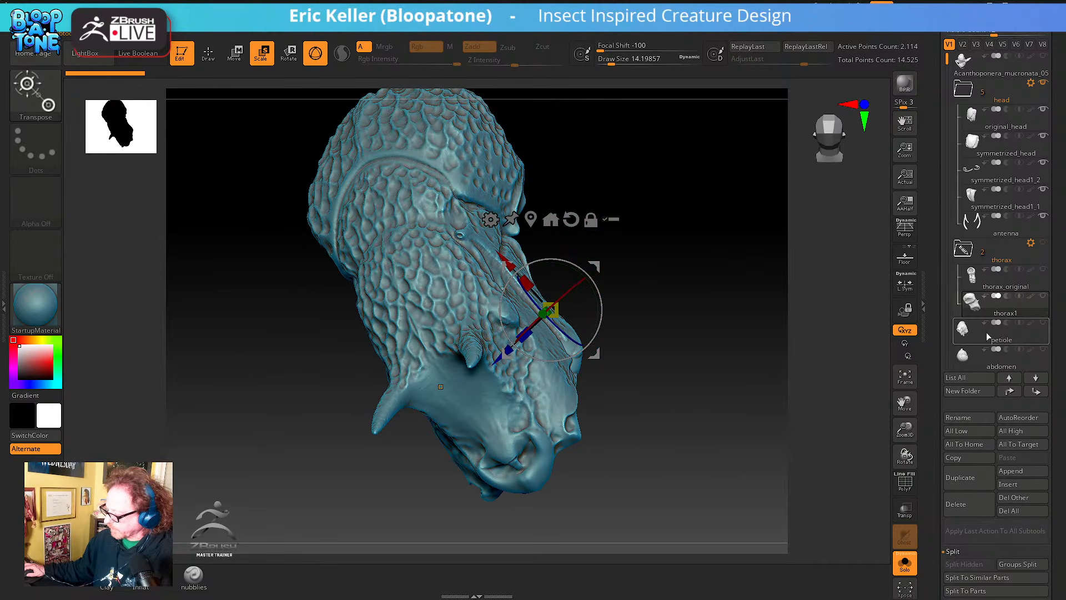
# Select the petiole subtool and display its wireframe from a front view
pyautogui.click(986, 332)
pyautogui.moveTo(797, 372); pyautogui.dragTo(738, 349)
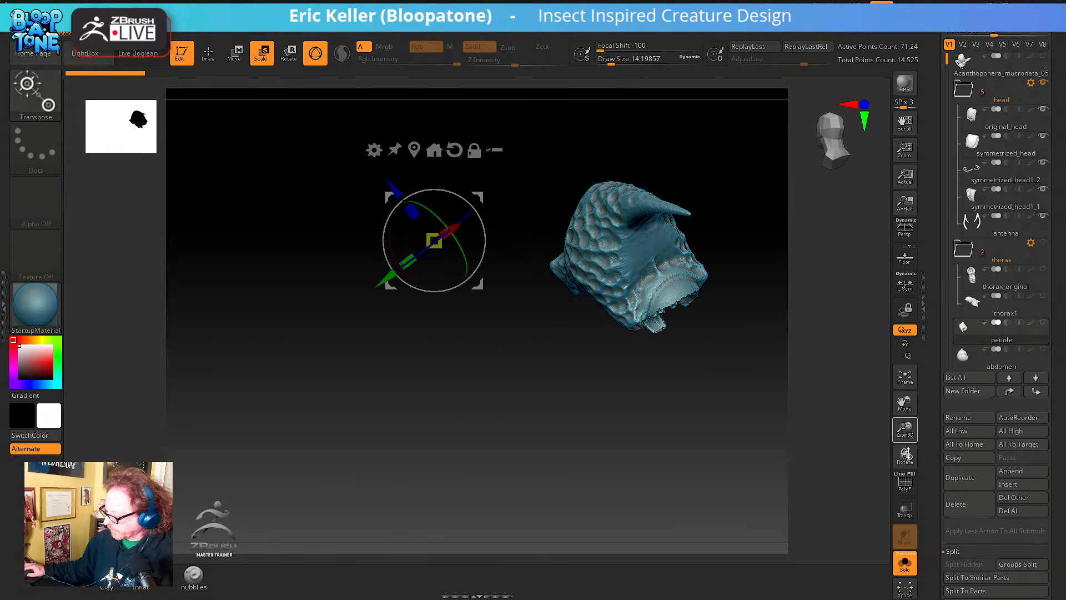
pyautogui.click(905, 482)
pyautogui.moveTo(726, 414); pyautogui.dragTo(670, 409)
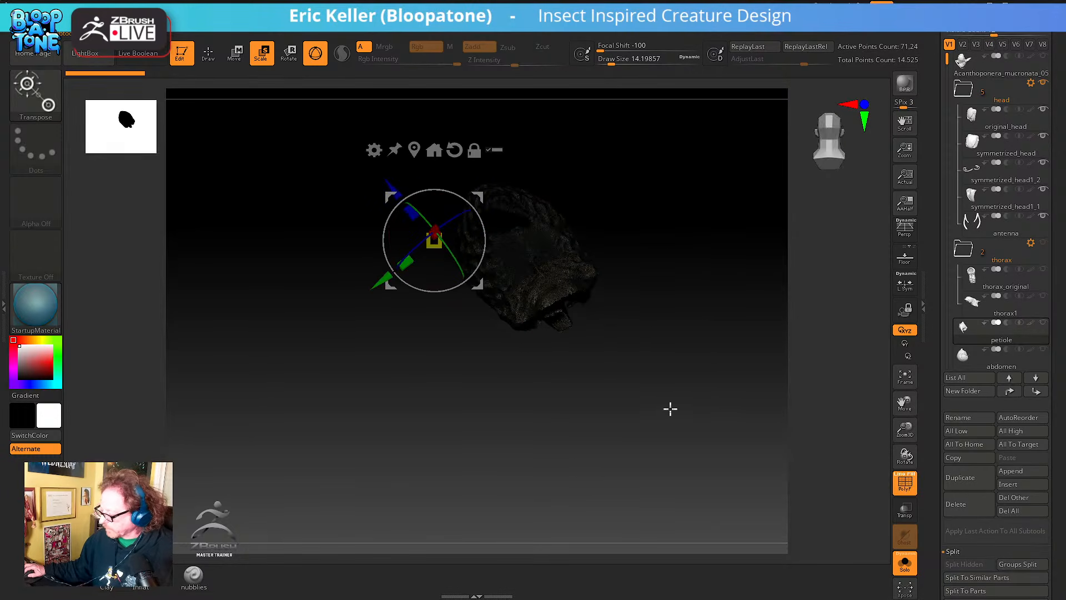
pyautogui.keyDown('alt'); pyautogui.moveTo(573, 401); pyautogui.dragTo(576, 444); pyautogui.keyUp('alt')
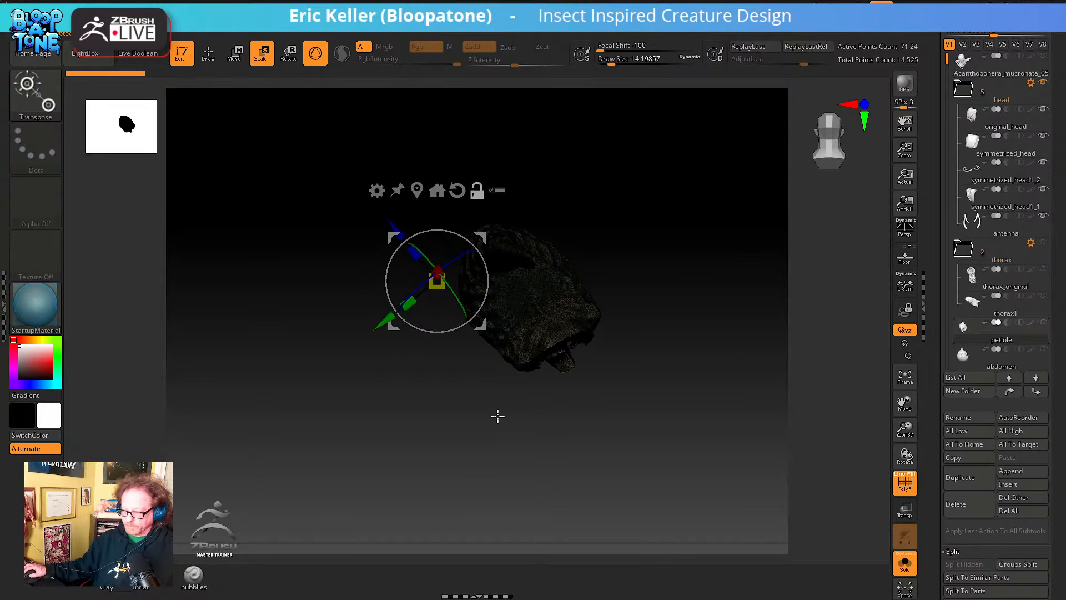
# Assign the SkinShade4 material, switch to Draw mode and inspect the petiole's mesh up close
pyautogui.click(51, 300)
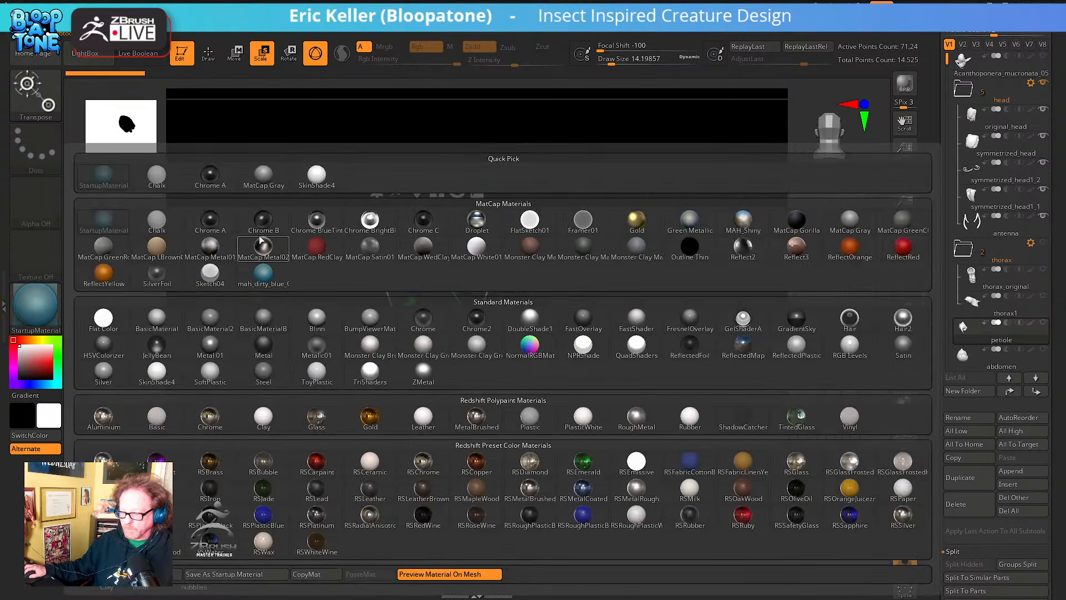
pyautogui.click(317, 177)
pyautogui.press('q')
pyautogui.moveTo(604, 490)
pyautogui.mouseDown()
pyautogui.moveTo(624, 488)
pyautogui.moveTo(454, 465)
pyautogui.mouseUp()
pyautogui.press('f')
pyautogui.moveTo(599, 468); pyautogui.dragTo(518, 193)
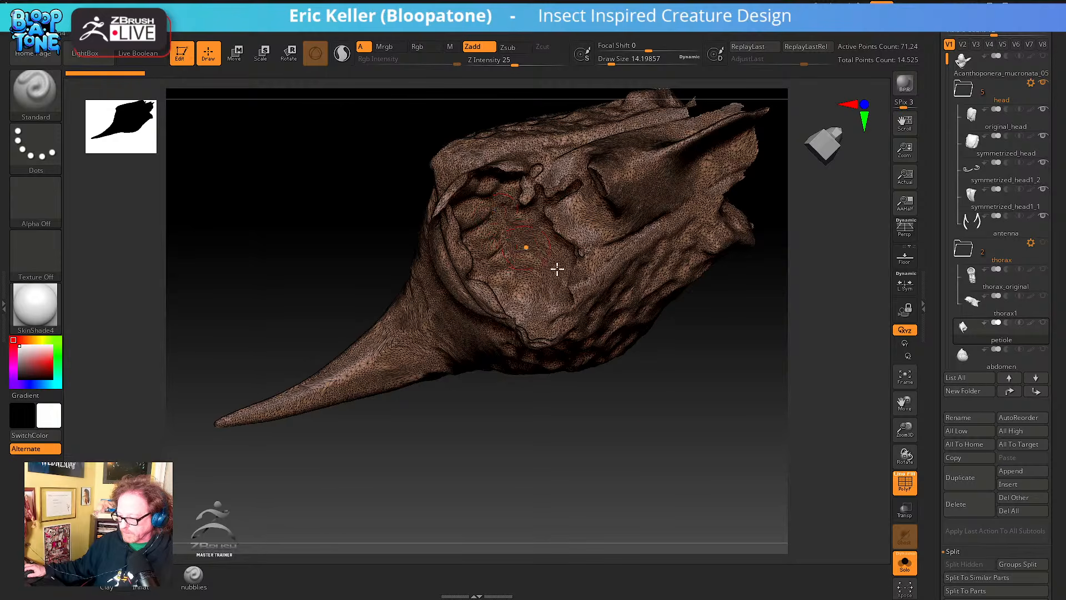
pyautogui.moveTo(557, 269); pyautogui.dragTo(646, 393)
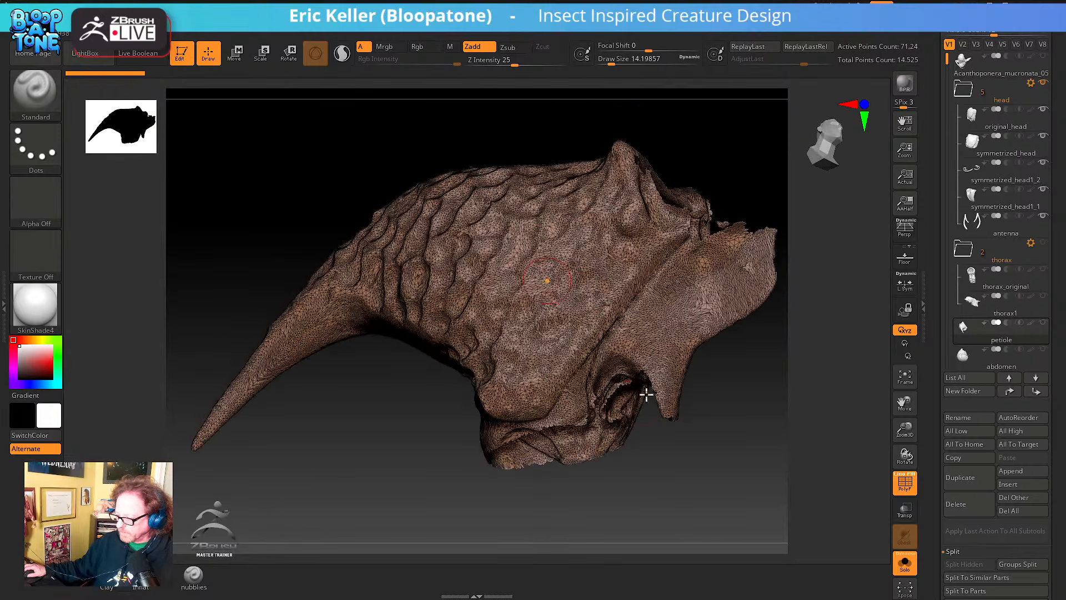
pyautogui.moveTo(729, 471); pyautogui.dragTo(778, 517)
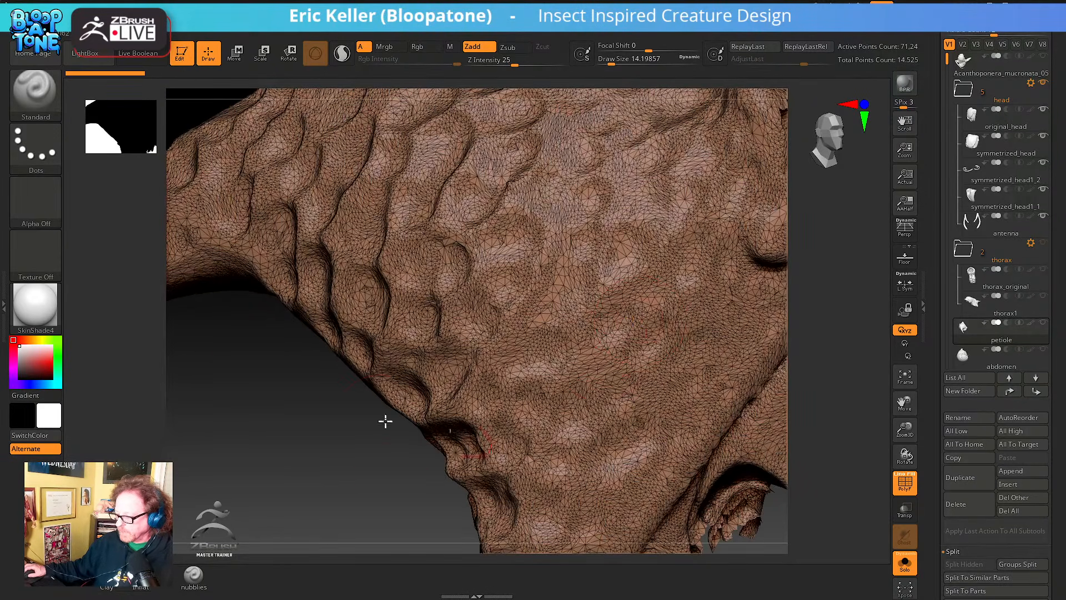
pyautogui.moveTo(386, 422); pyautogui.dragTo(702, 372)
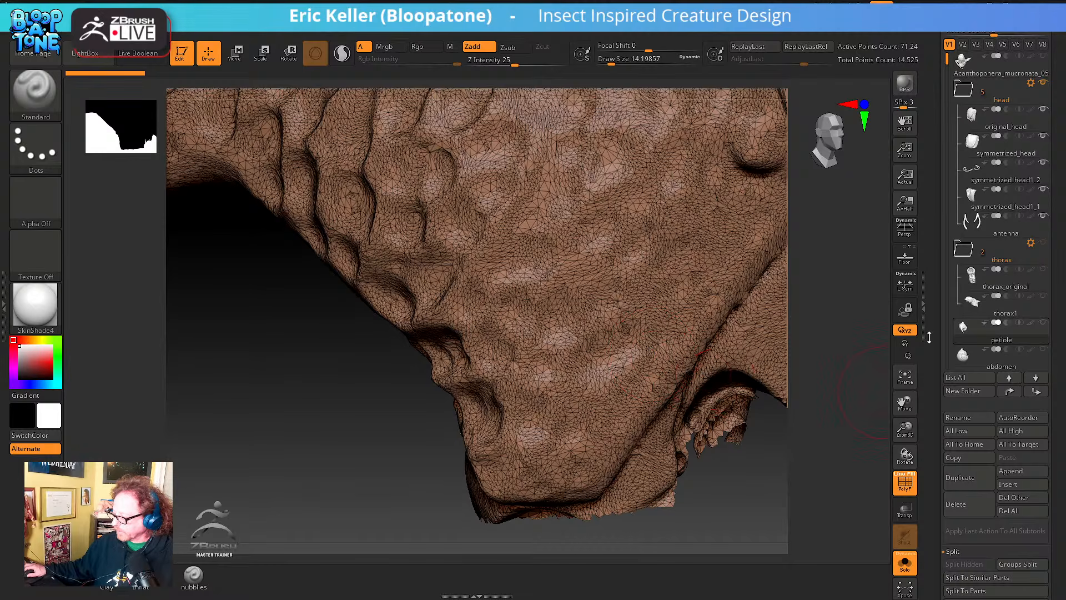
# Move the petiole subtool into the thorax folder
pyautogui.scroll(1, 930, 342)
pyautogui.moveTo(1005, 353)
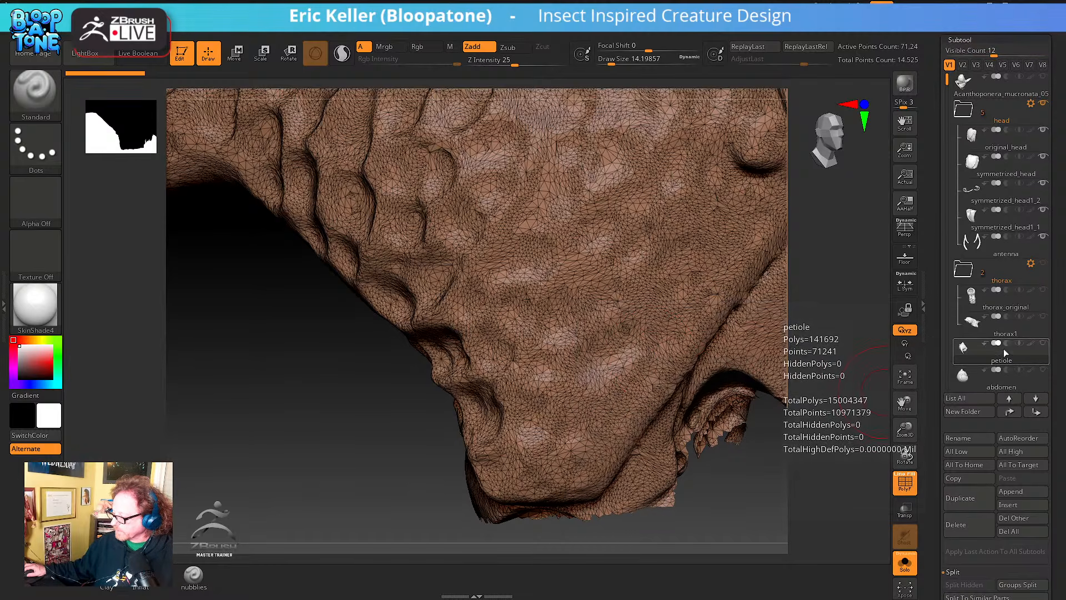
pyautogui.moveTo(1006, 353); pyautogui.dragTo(1006, 341)
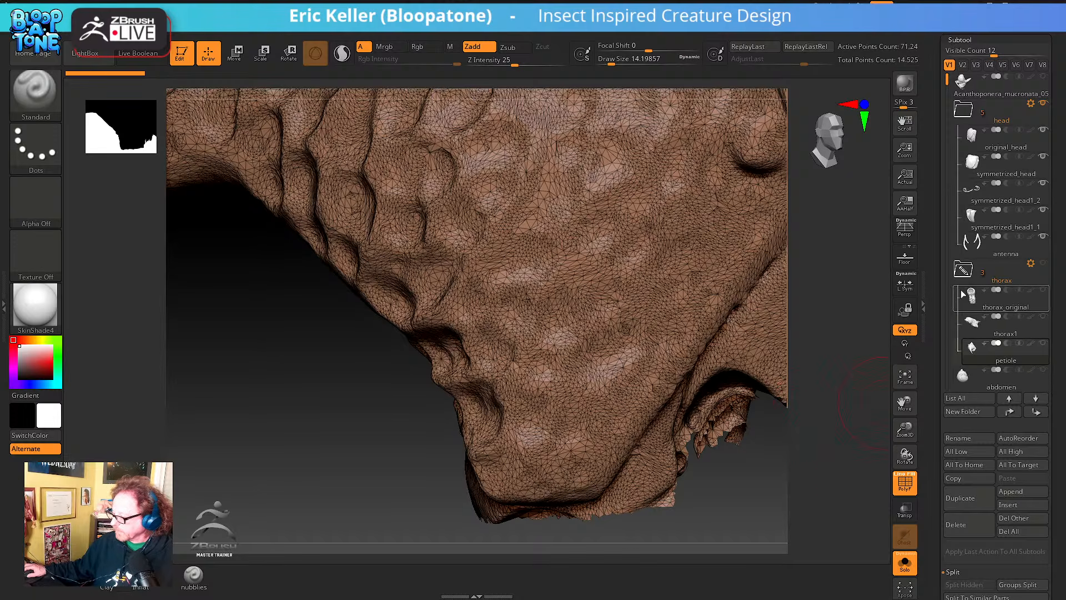
# Rename the petiole subtool to petiole_original
pyautogui.click(968, 437)
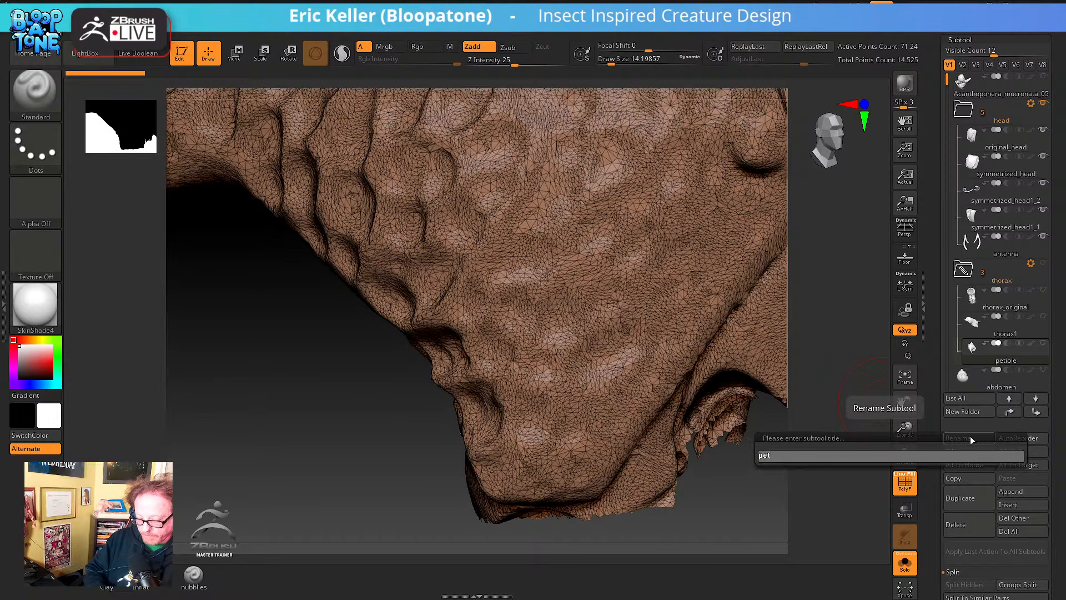
pyautogui.write('petiole_or')
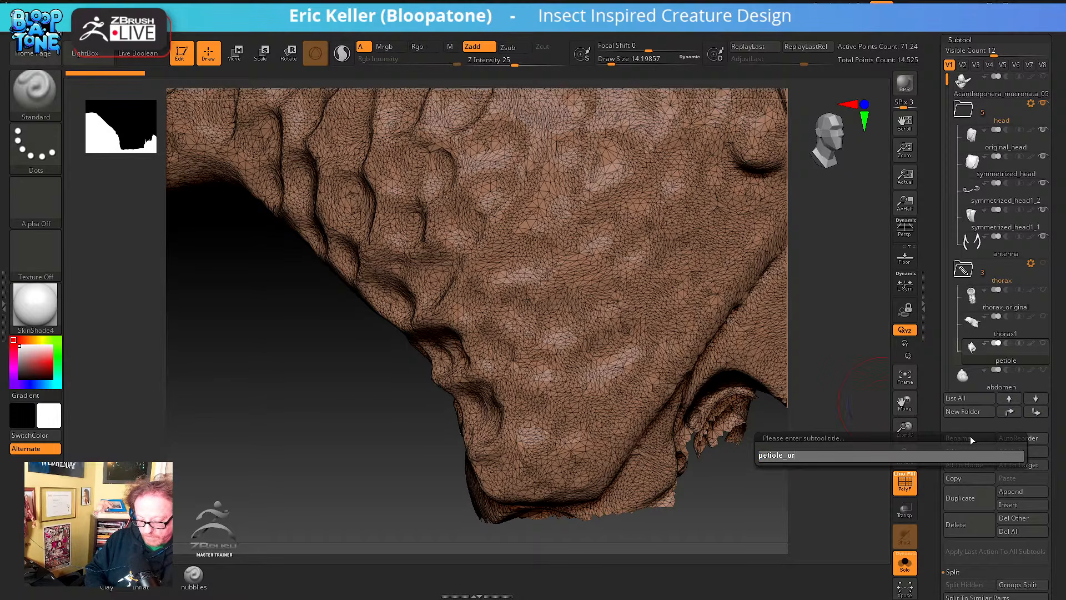
pyautogui.write('iginal')
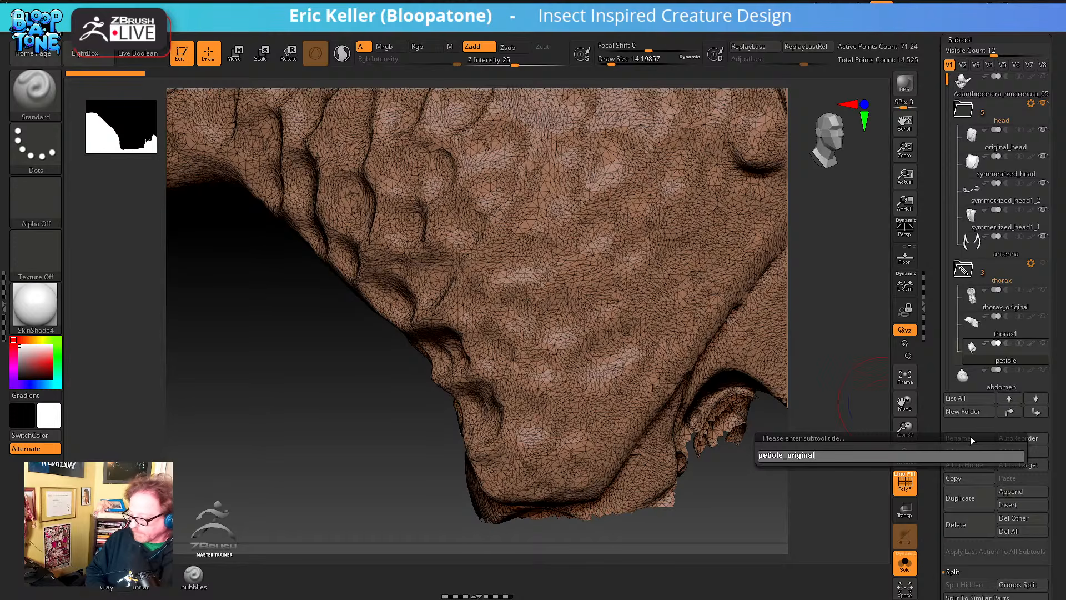
pyautogui.press('Return')
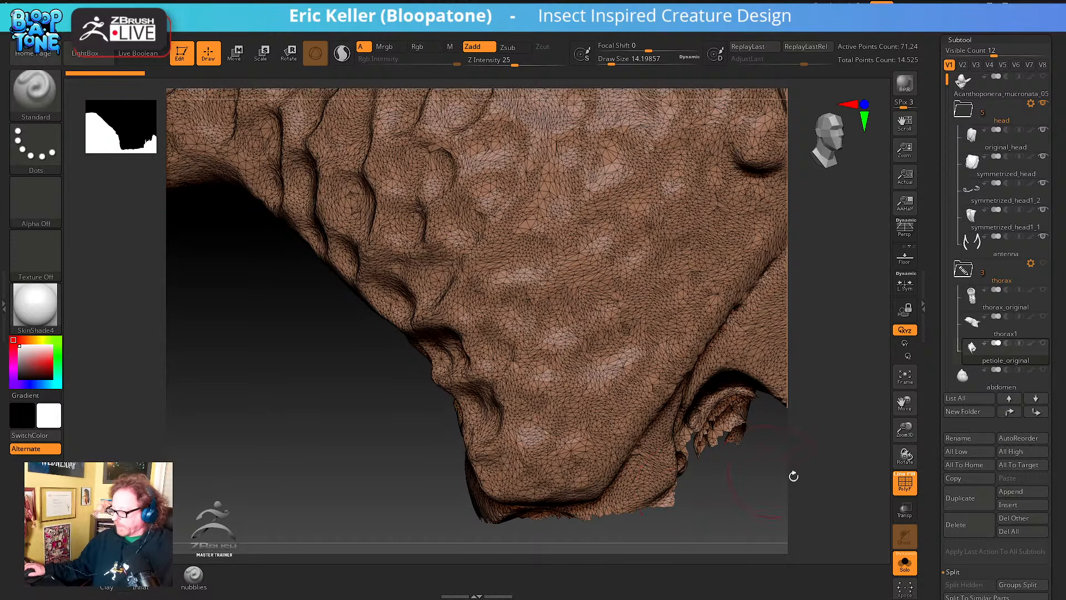
# Inspect the whole petiole mesh from several angles and distances
pyautogui.moveTo(905, 429); pyautogui.dragTo(882, 403)
pyautogui.moveTo(726, 408); pyautogui.dragTo(651, 491)
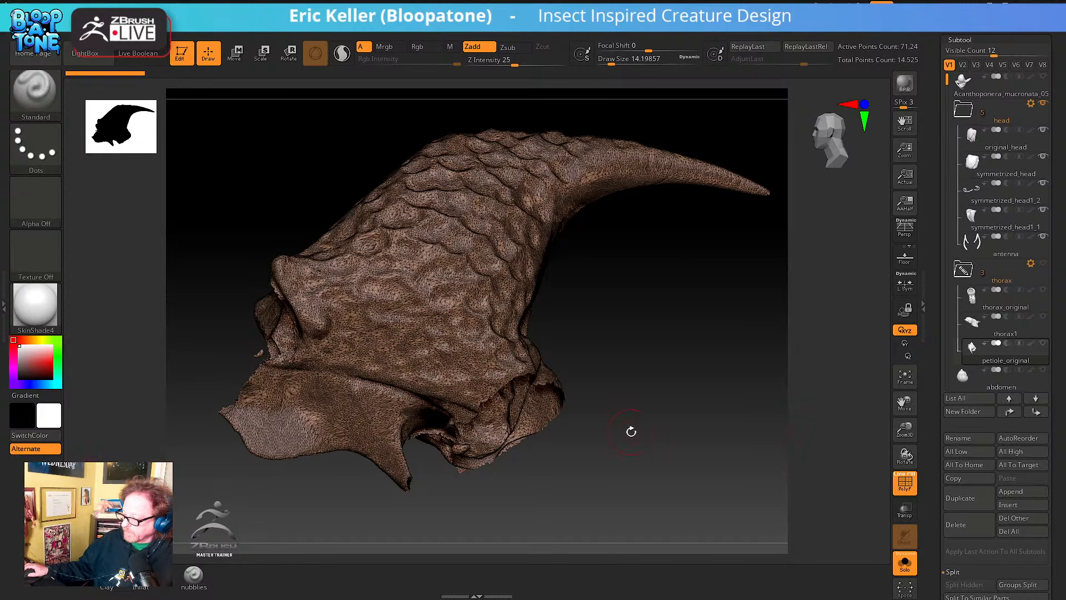
pyautogui.moveTo(631, 431); pyautogui.dragTo(720, 446)
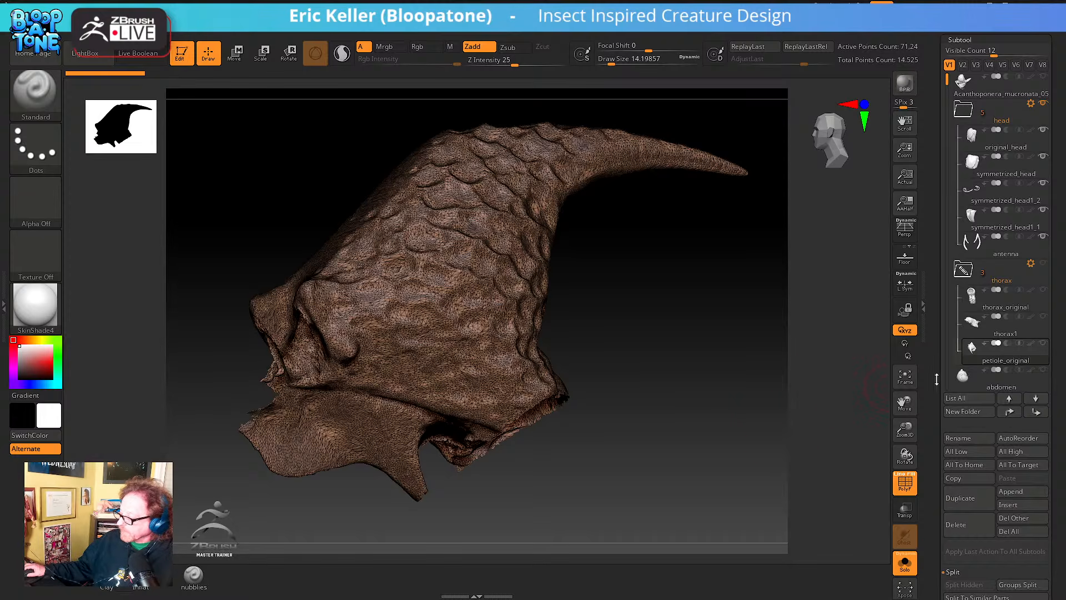
pyautogui.moveTo(721, 362); pyautogui.dragTo(715, 373)
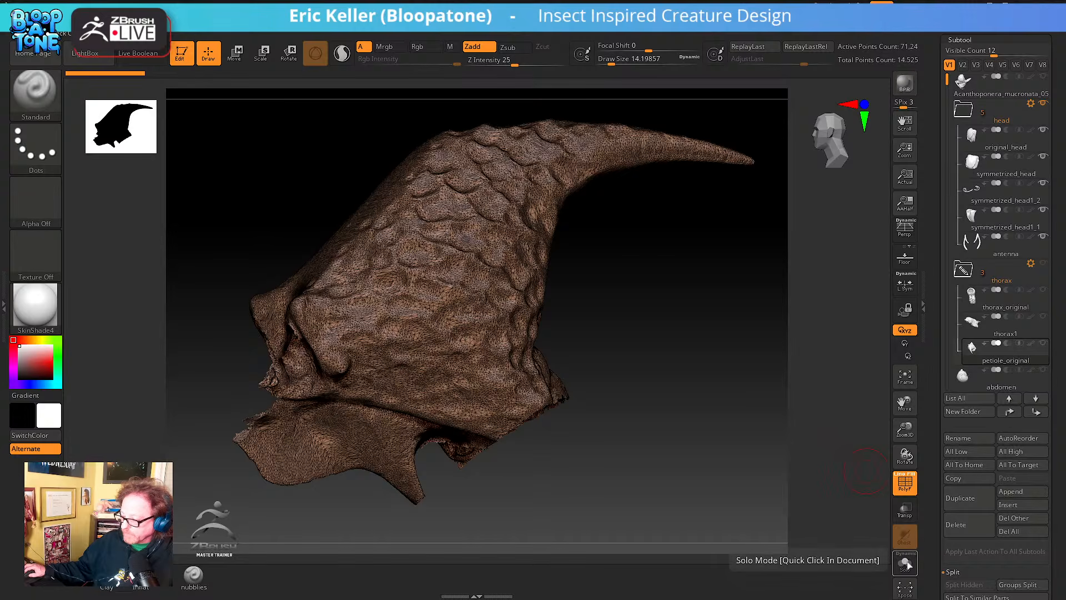
pyautogui.moveTo(738, 368); pyautogui.dragTo(648, 384)
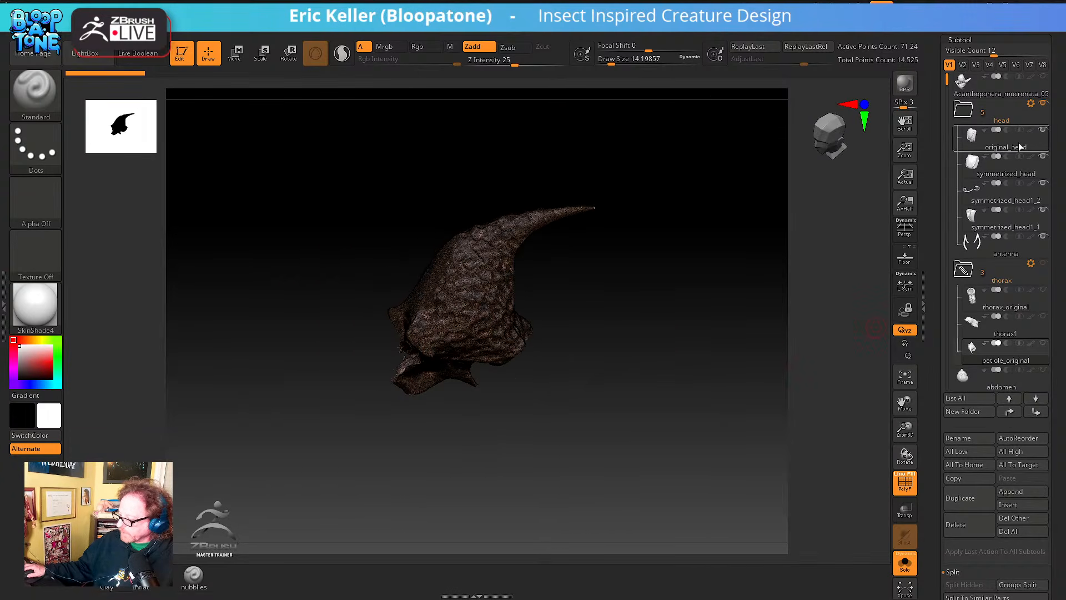
# Select the full ant scan, hide its wireframe and examine how the petiole joins the thorax and abdomen
pyautogui.click(987, 99)
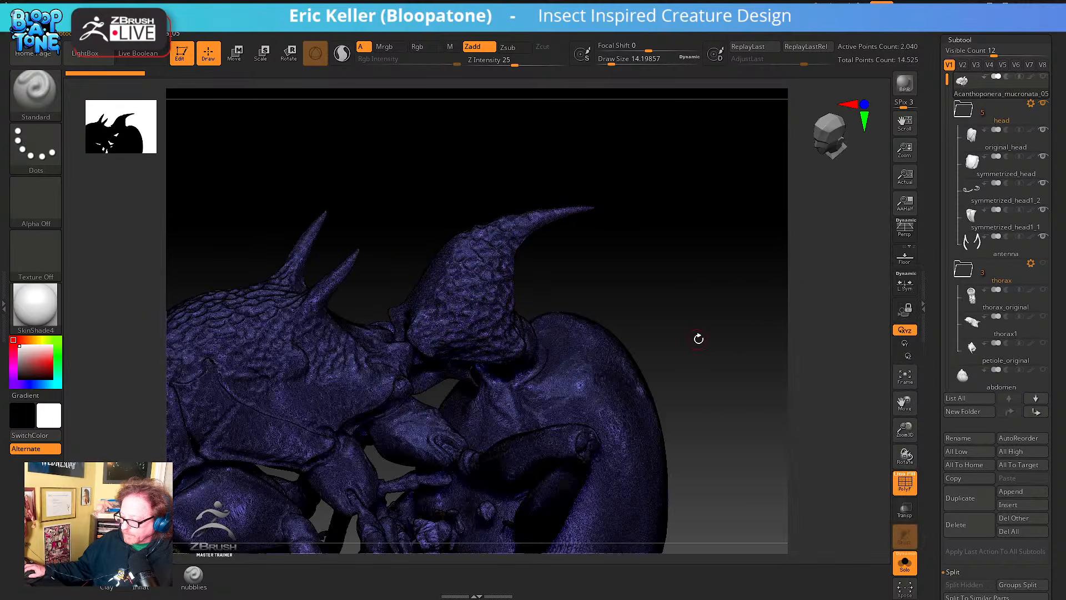
pyautogui.keyDown('alt'); pyautogui.moveTo(729, 342); pyautogui.dragTo(448, 264); pyautogui.keyUp('alt')
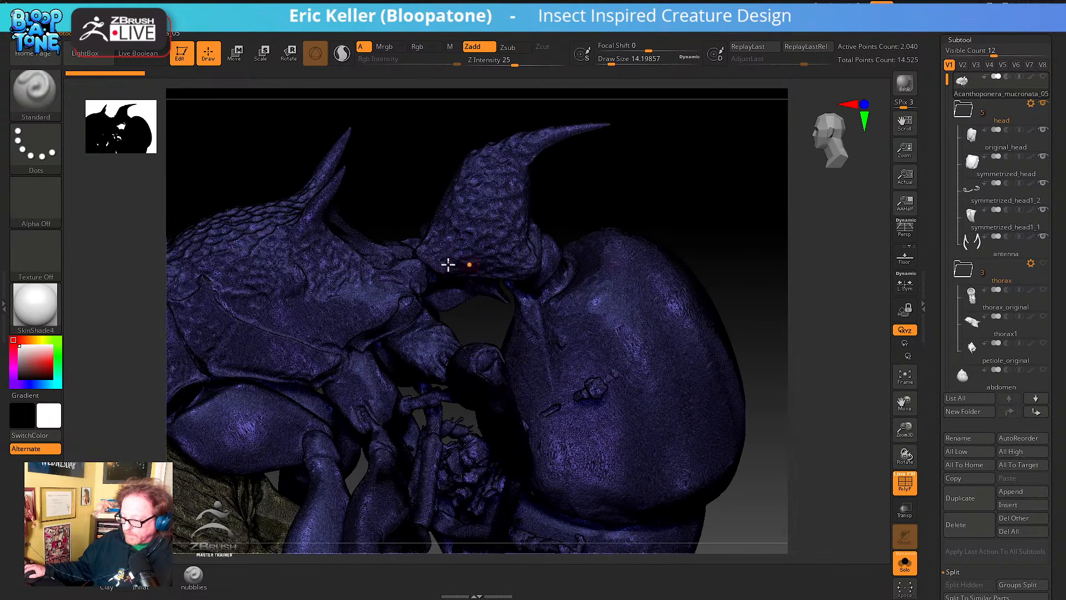
pyautogui.click(903, 484)
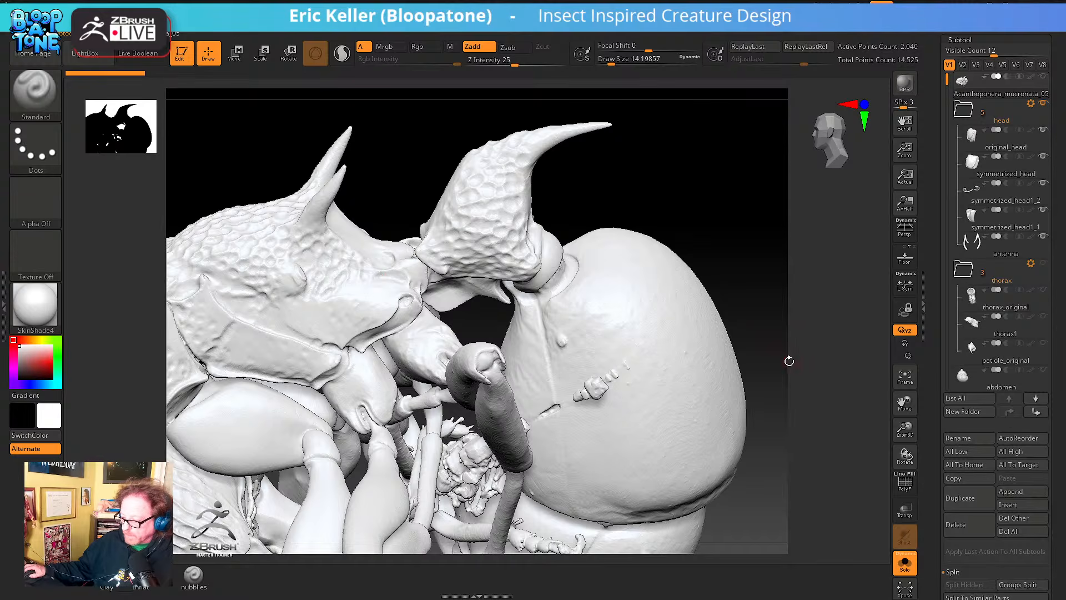
pyautogui.moveTo(832, 308); pyautogui.dragTo(736, 261)
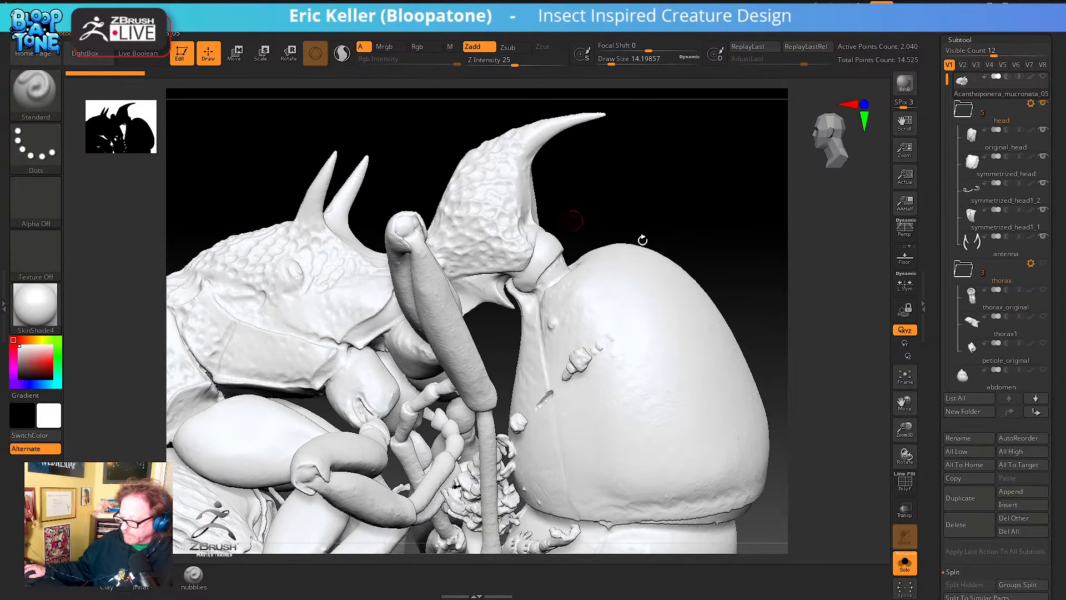
pyautogui.moveTo(808, 278); pyautogui.dragTo(795, 253)
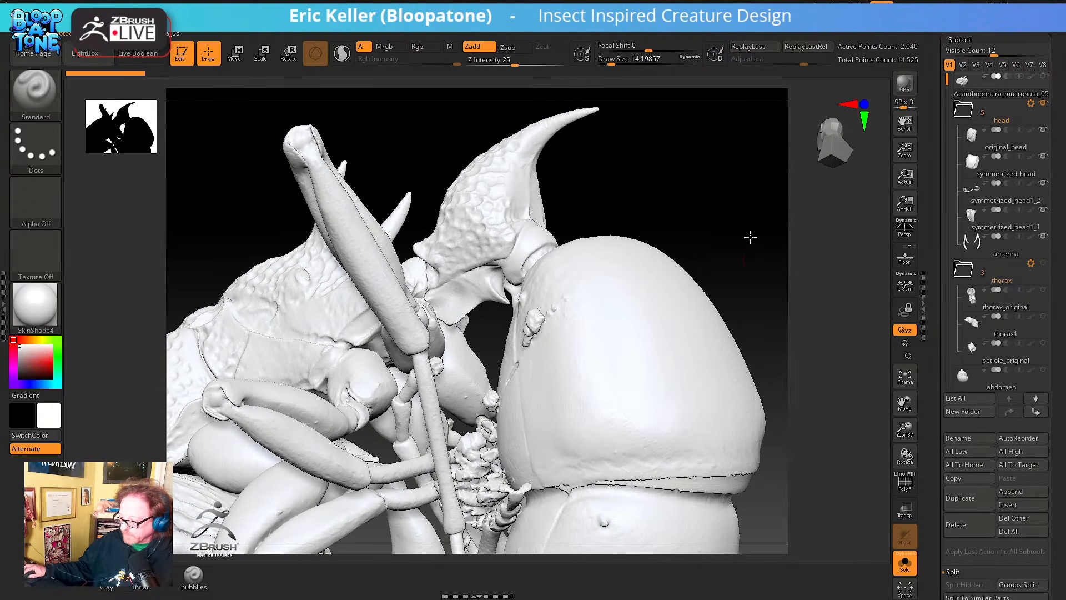
pyautogui.moveTo(750, 235); pyautogui.dragTo(570, 277)
pyautogui.moveTo(740, 199); pyautogui.dragTo(888, 267)
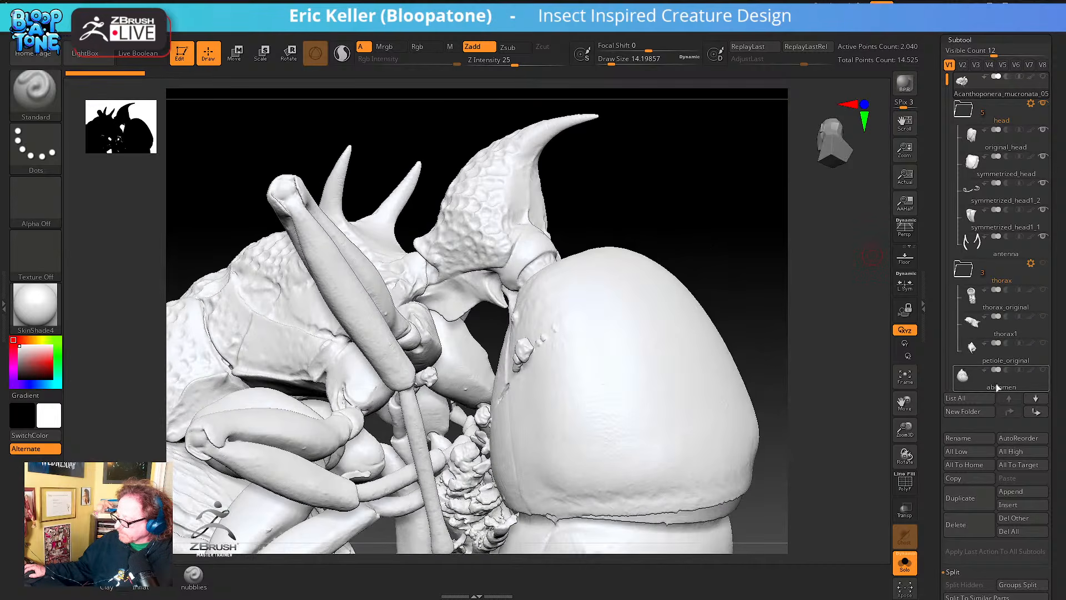
# Select the petiole_original subtool, view it squarely along its spine and duplicate it
pyautogui.click(1005, 348)
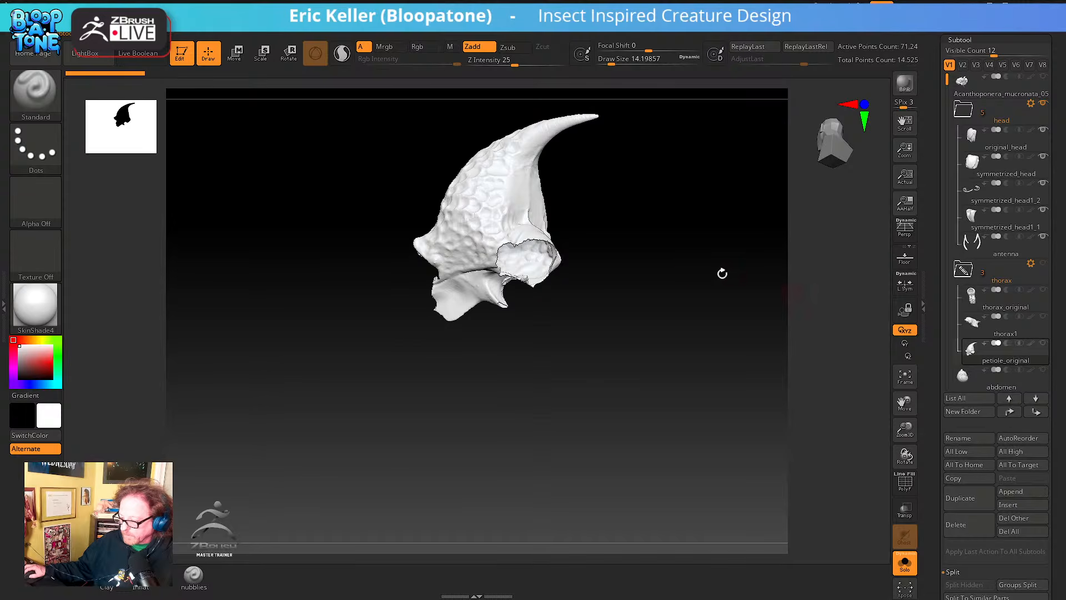
pyautogui.moveTo(721, 272); pyautogui.dragTo(788, 300)
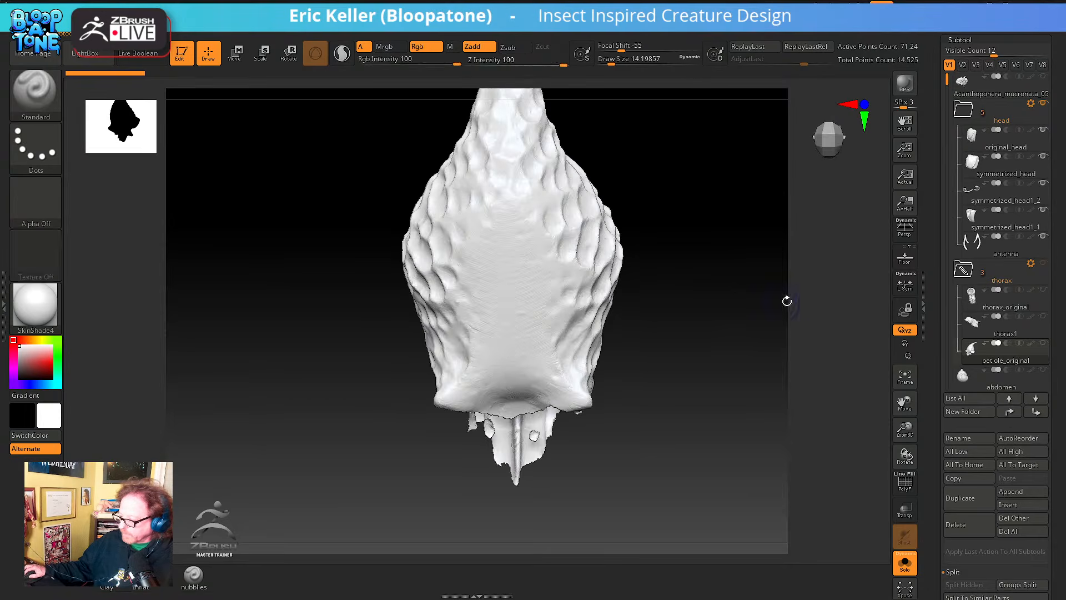
pyautogui.click(969, 501)
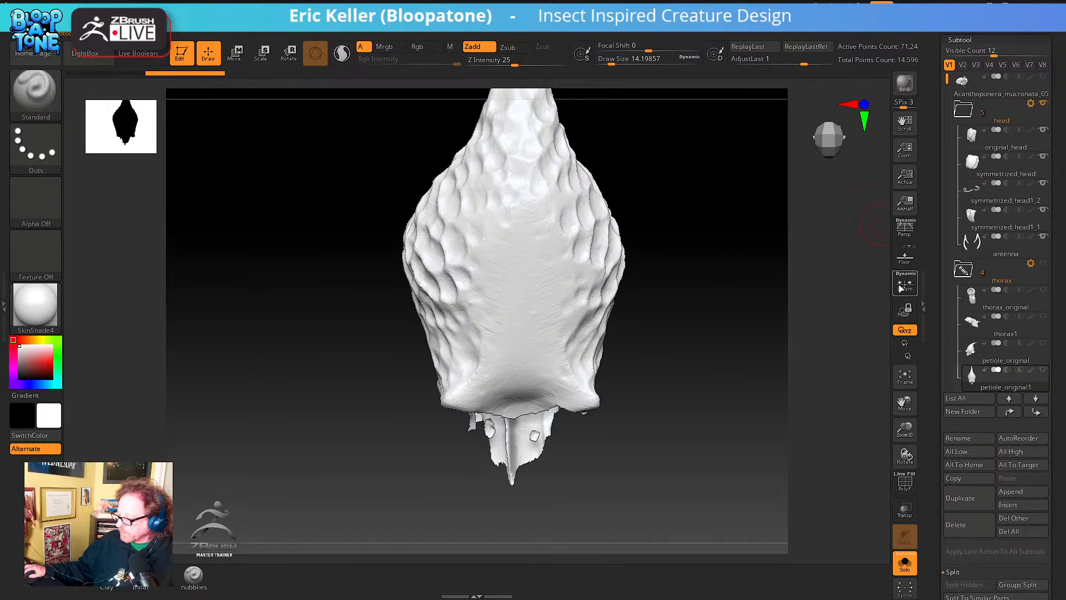
# Display the floor grid and enable Local Symmetry for the duplicated petiole
pyautogui.click(906, 259)
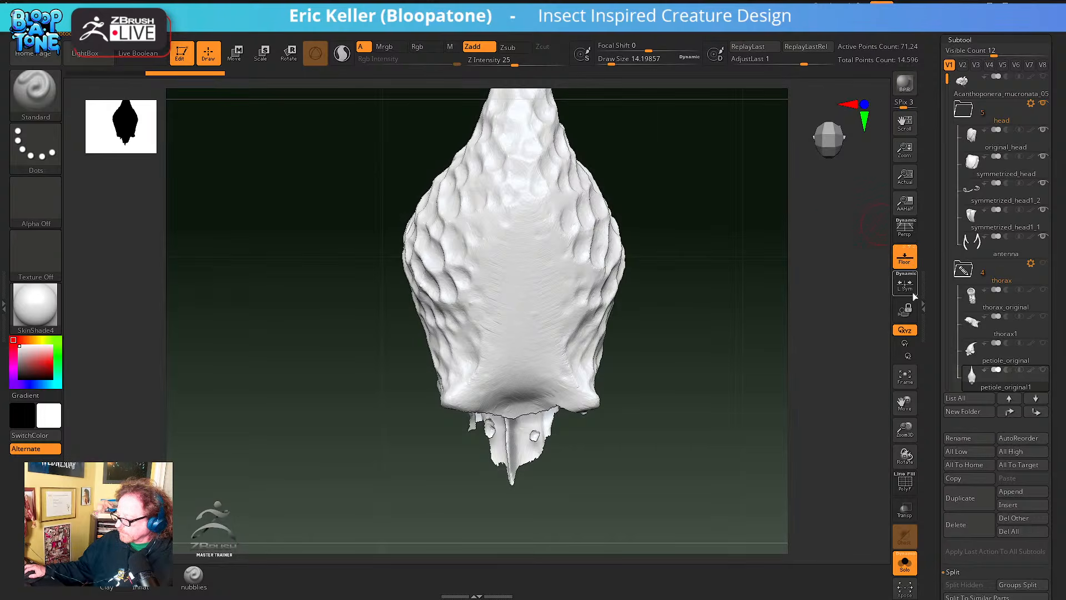
pyautogui.click(908, 280)
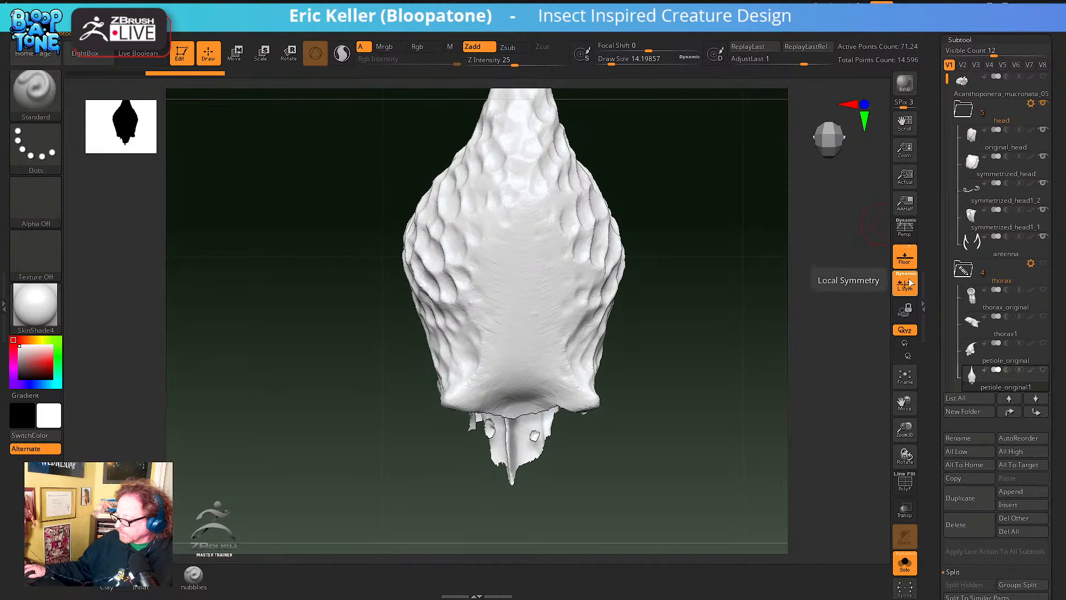
pyautogui.moveTo(777, 304); pyautogui.dragTo(737, 367)
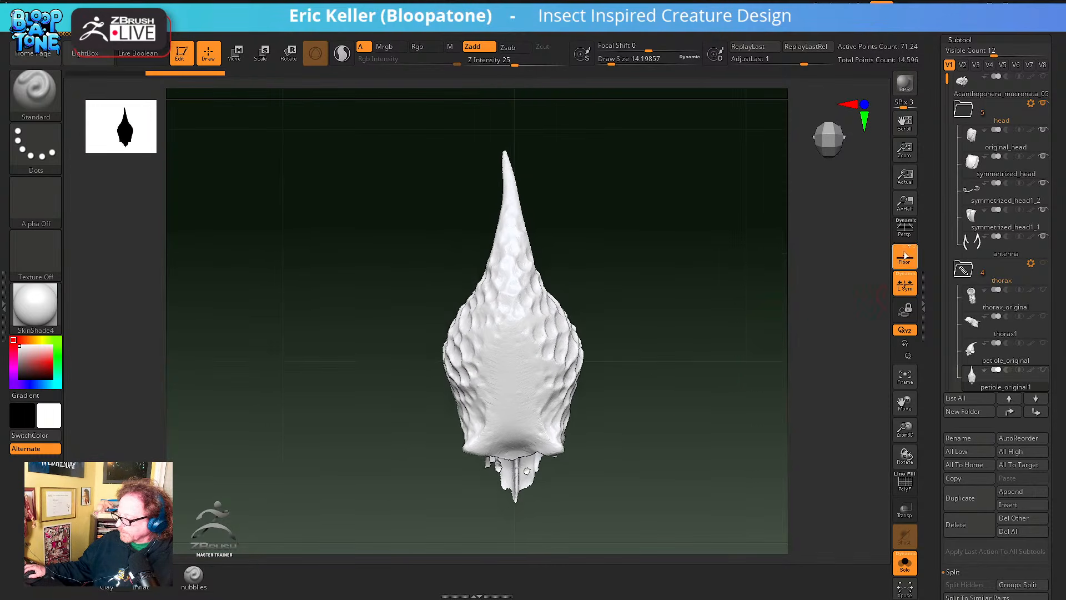
# Activate the Move gizmo, place it at the unmasked mesh center and frame the duplicated petiole
pyautogui.press('w')
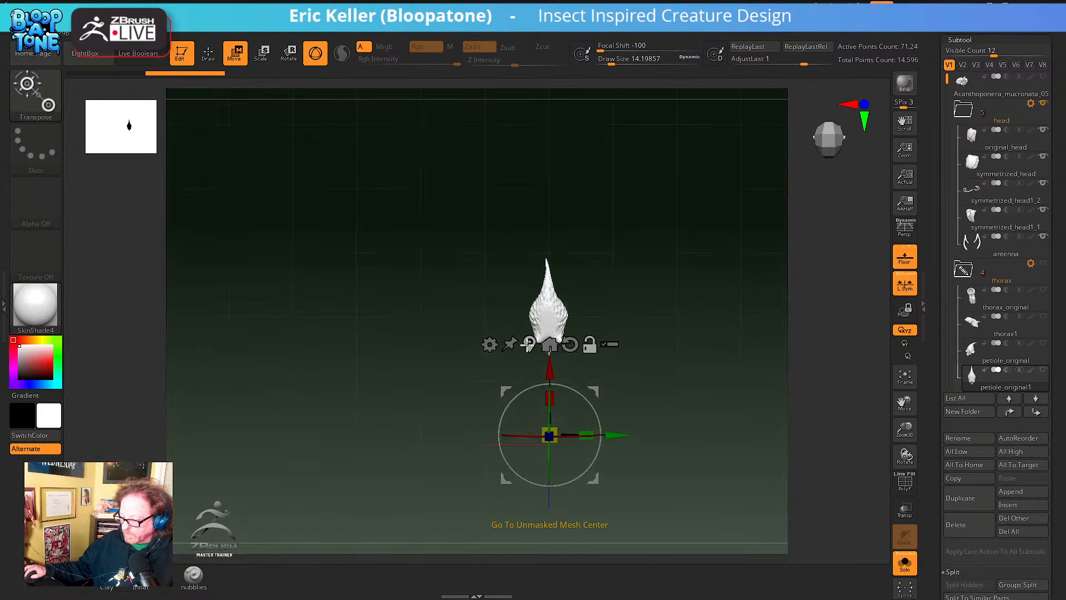
pyautogui.click(528, 345)
pyautogui.press('f')
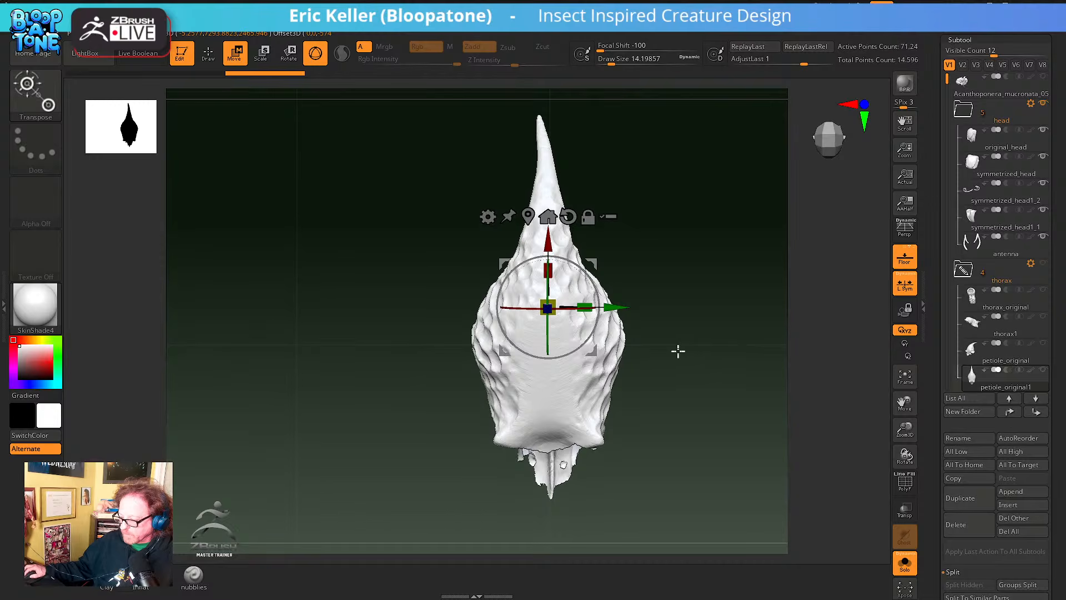
pyautogui.moveTo(678, 351)
pyautogui.mouseDown()
pyautogui.moveTo(664, 374)
pyautogui.moveTo(622, 379)
pyautogui.moveTo(654, 379)
pyautogui.moveTo(668, 366)
pyautogui.mouseUp()
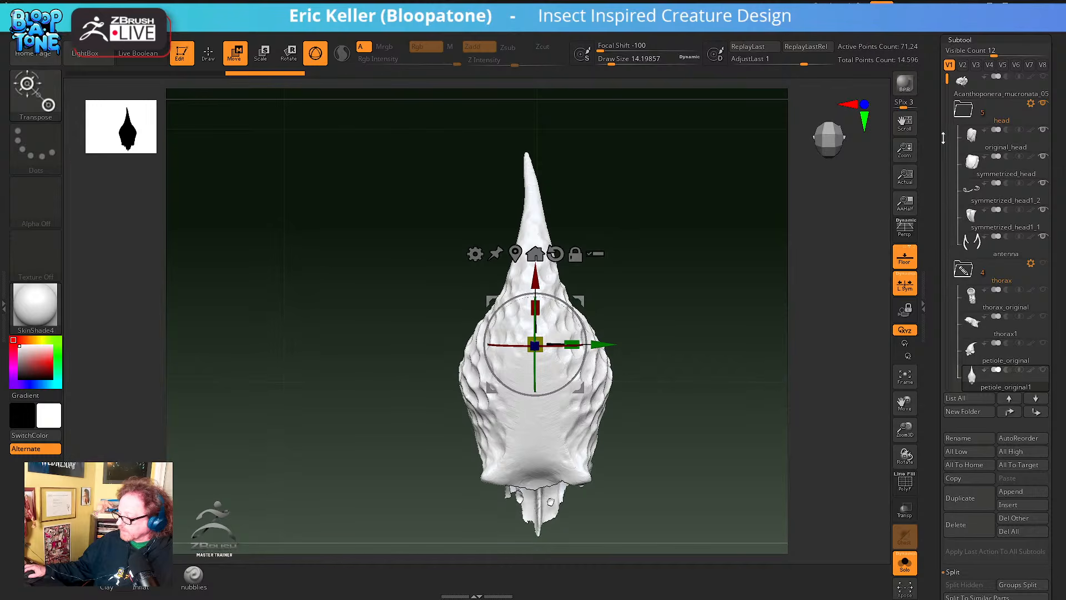
# Rotate the duplicated petiole in small increments to line it up with the grid's center line, undoing unwanted rotations
pyautogui.moveTo(943, 86); pyautogui.dragTo(937, 127)
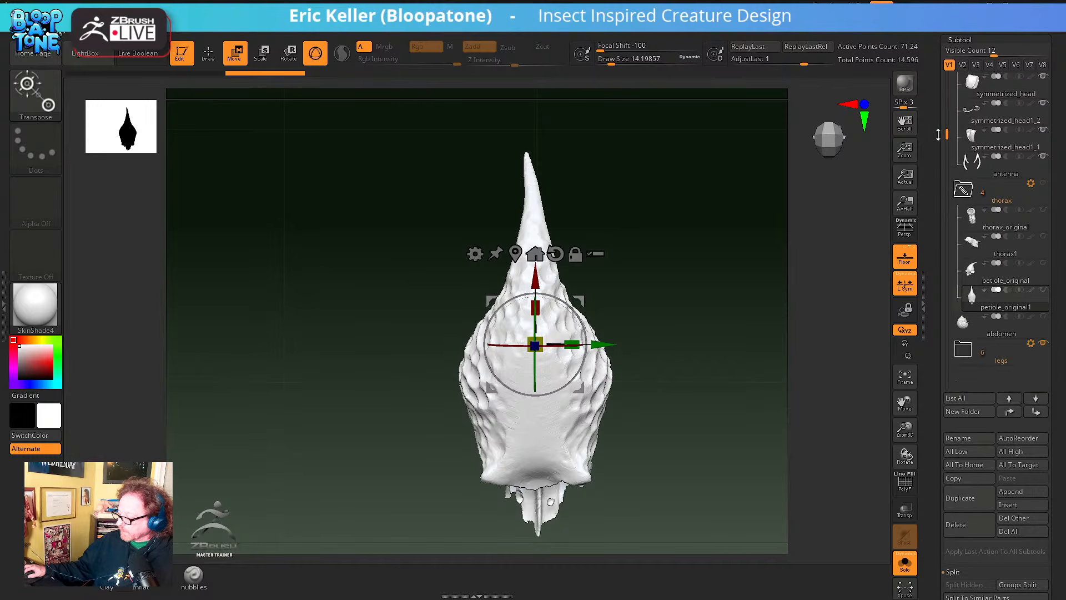
pyautogui.moveTo(710, 353)
pyautogui.mouseDown()
pyautogui.moveTo(664, 357)
pyautogui.moveTo(703, 356)
pyautogui.mouseUp()
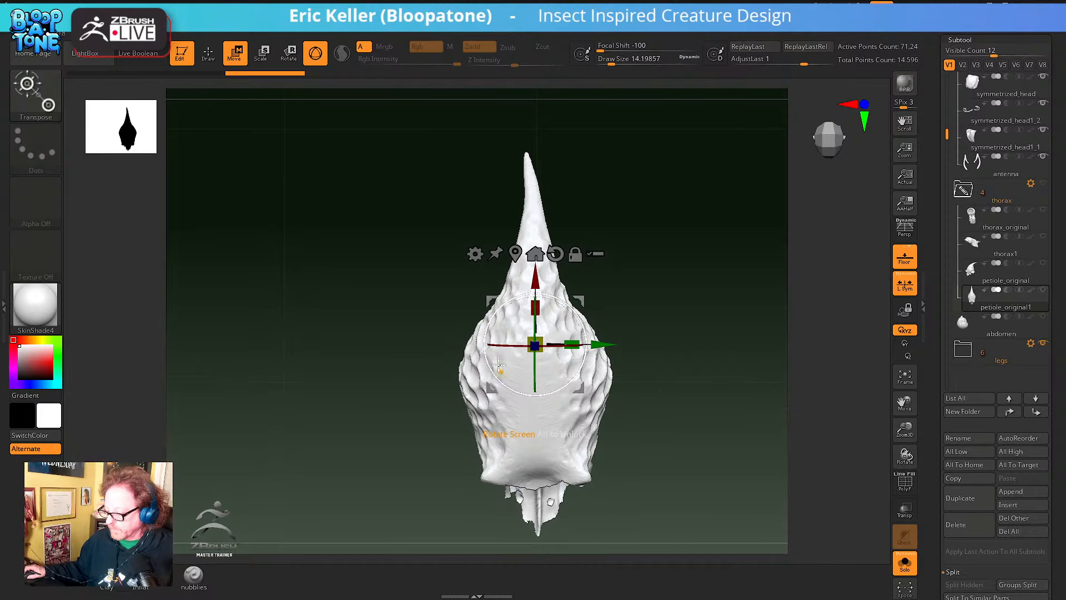
pyautogui.moveTo(520, 346); pyautogui.dragTo(513, 347)
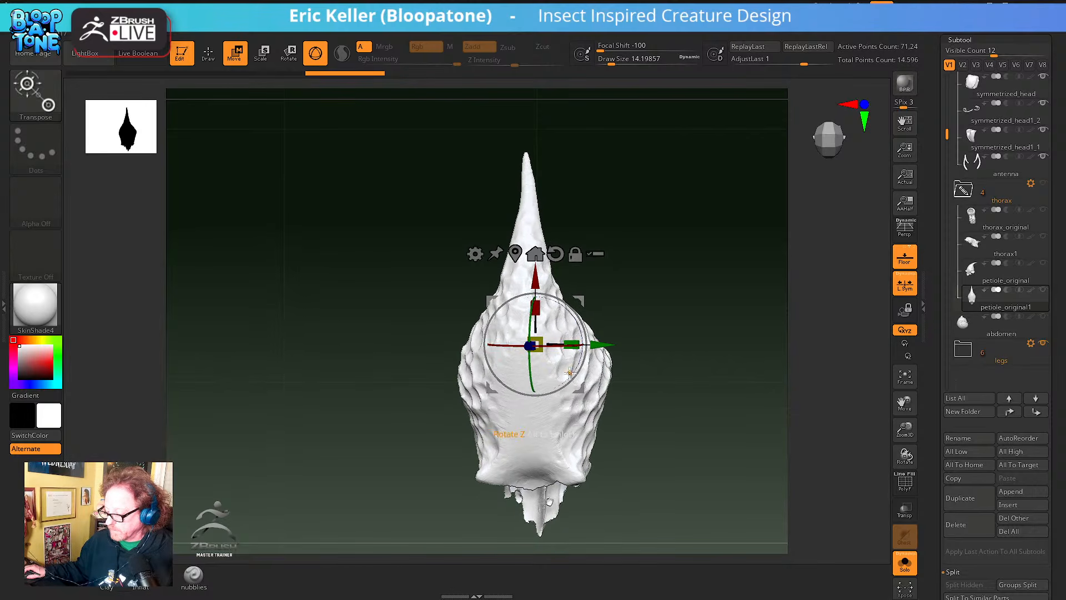
pyautogui.moveTo(585, 354); pyautogui.dragTo(589, 363)
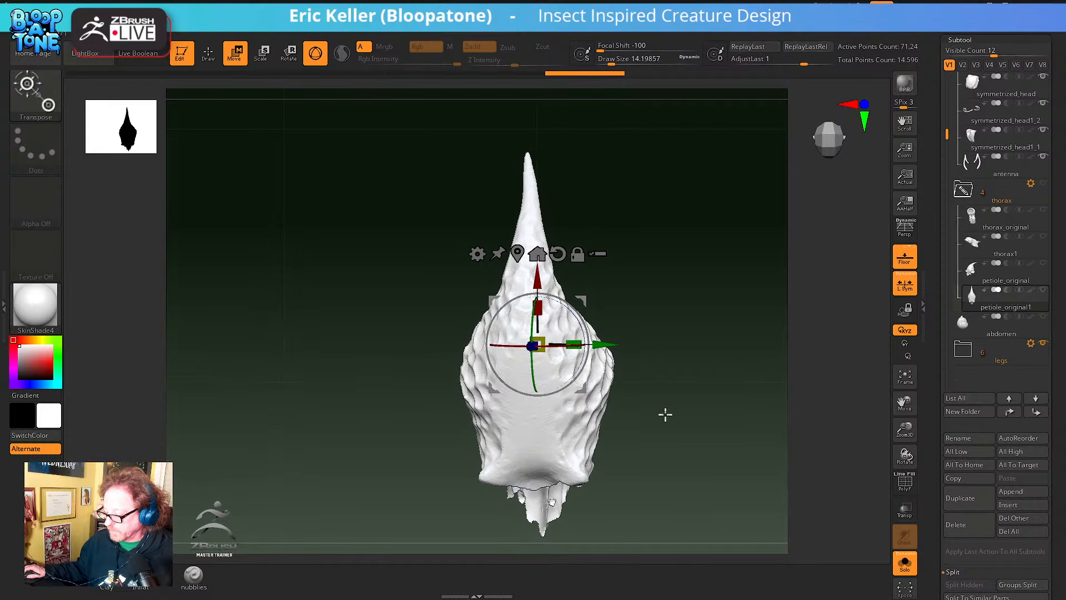
pyautogui.keyDown('shift'); pyautogui.moveTo(664, 414); pyautogui.dragTo(670, 321); pyautogui.keyUp('shift')
pyautogui.moveTo(585, 357); pyautogui.dragTo(586, 371)
pyautogui.hotkey('ctrl', 'z')
pyautogui.hotkey('ctrl', 'z')
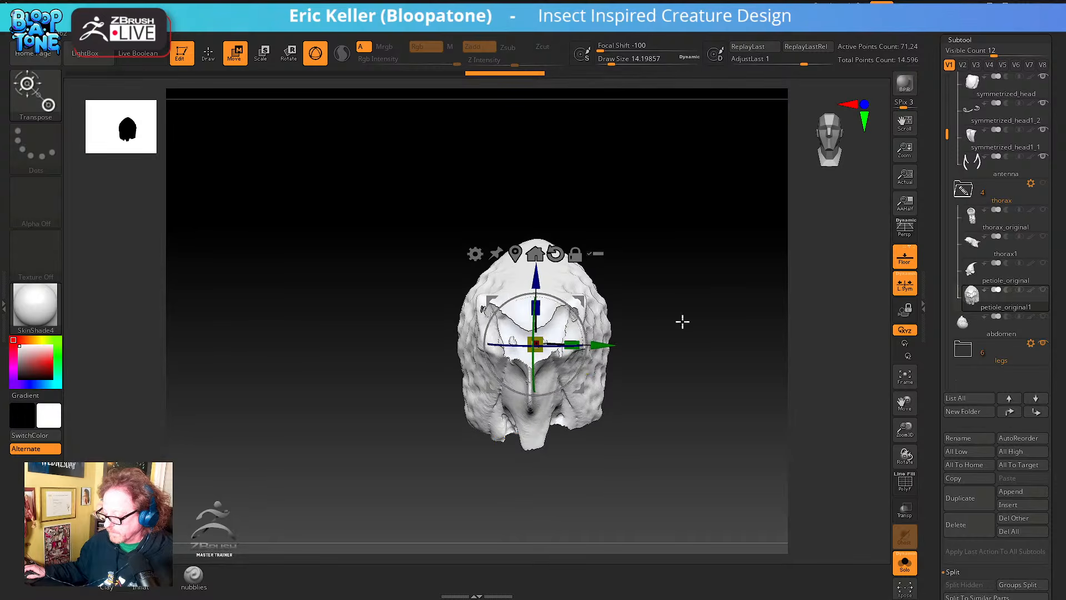
pyautogui.keyDown('shift'); pyautogui.moveTo(682, 322); pyautogui.dragTo(669, 419); pyautogui.keyUp('shift')
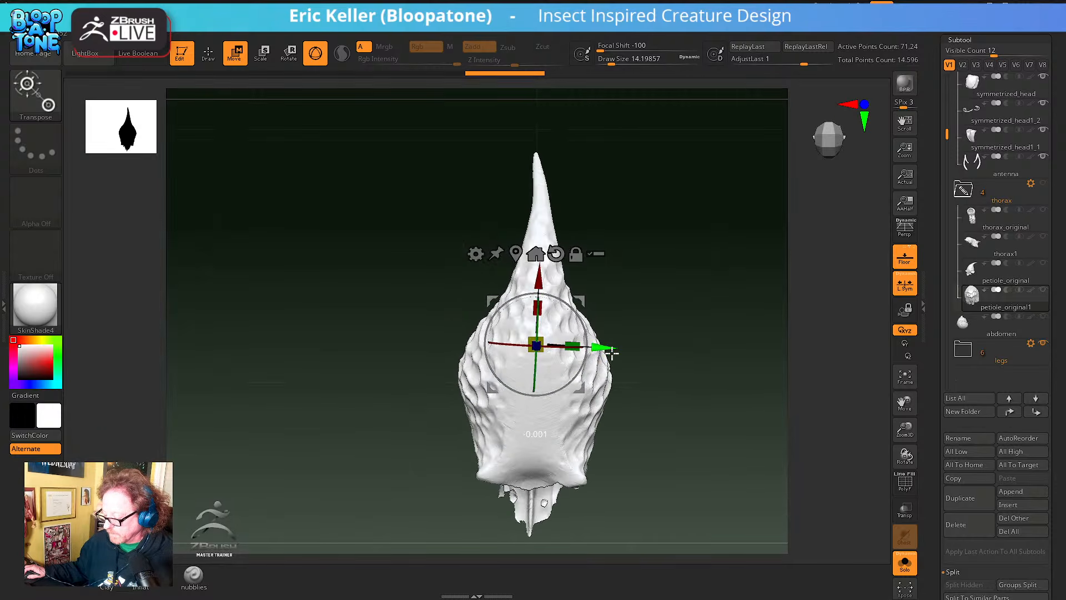
pyautogui.moveTo(583, 368); pyautogui.dragTo(584, 369)
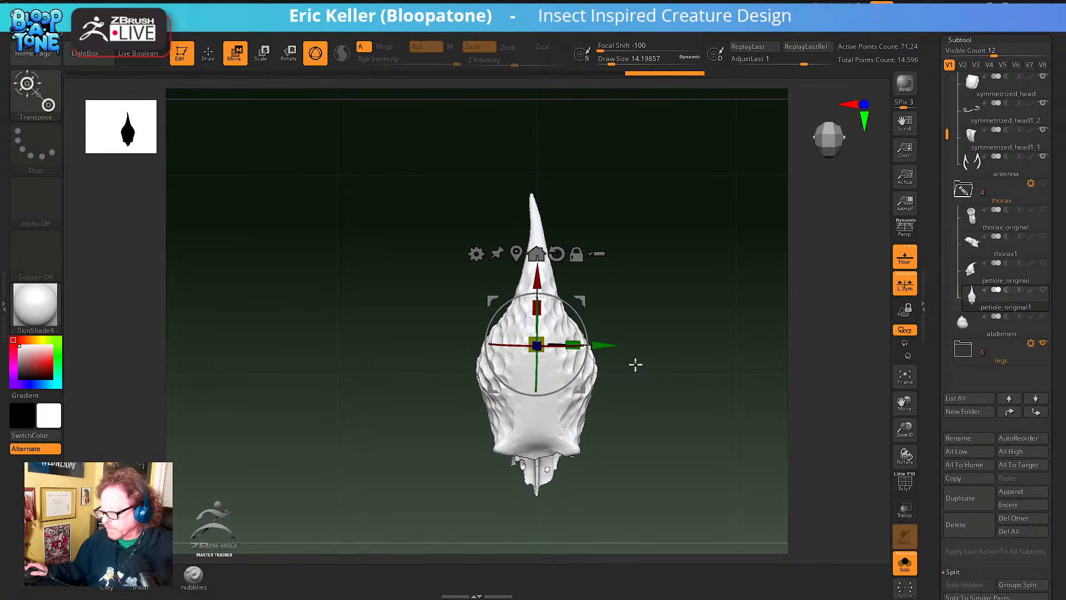
pyautogui.moveTo(701, 367); pyautogui.dragTo(685, 425)
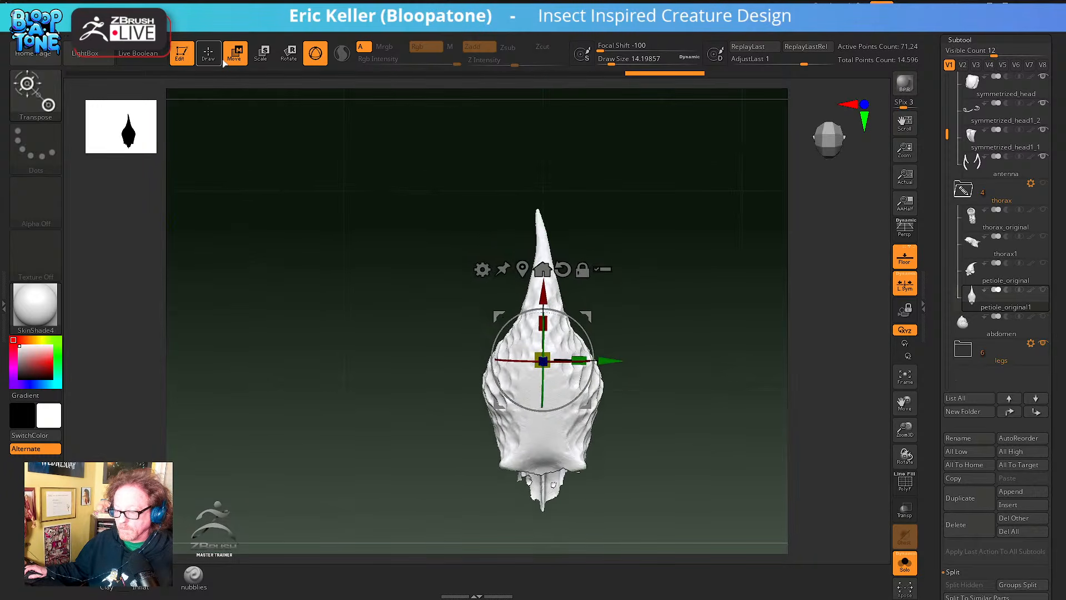
# Switch to the Move brush with a draw size of 112 and pull the petiole's spine tip toward the center line
pyautogui.click(208, 54)
pyautogui.click(29, 85)
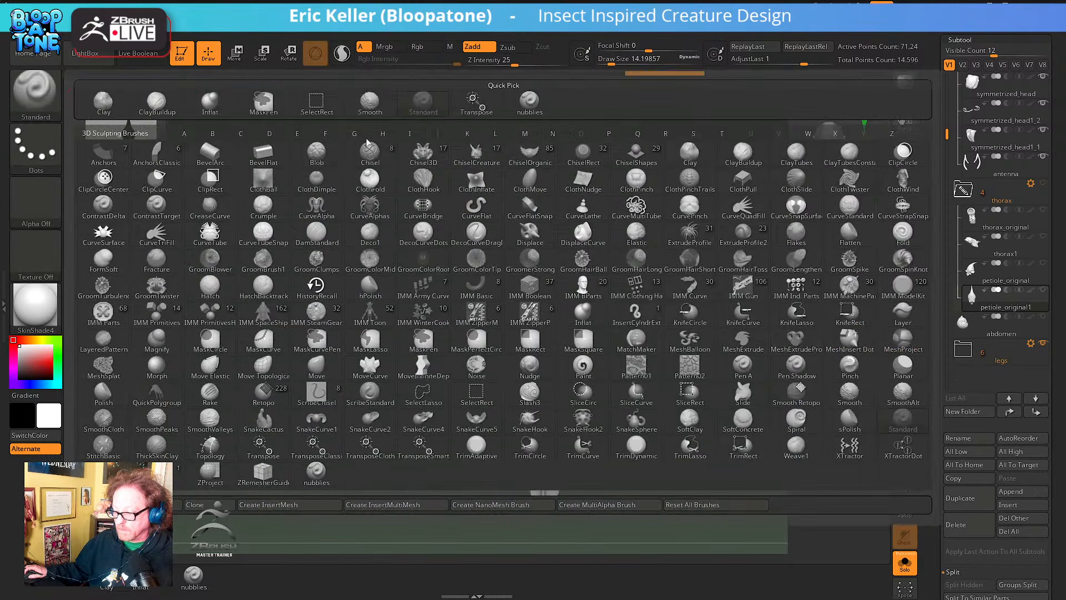
pyautogui.press('m')
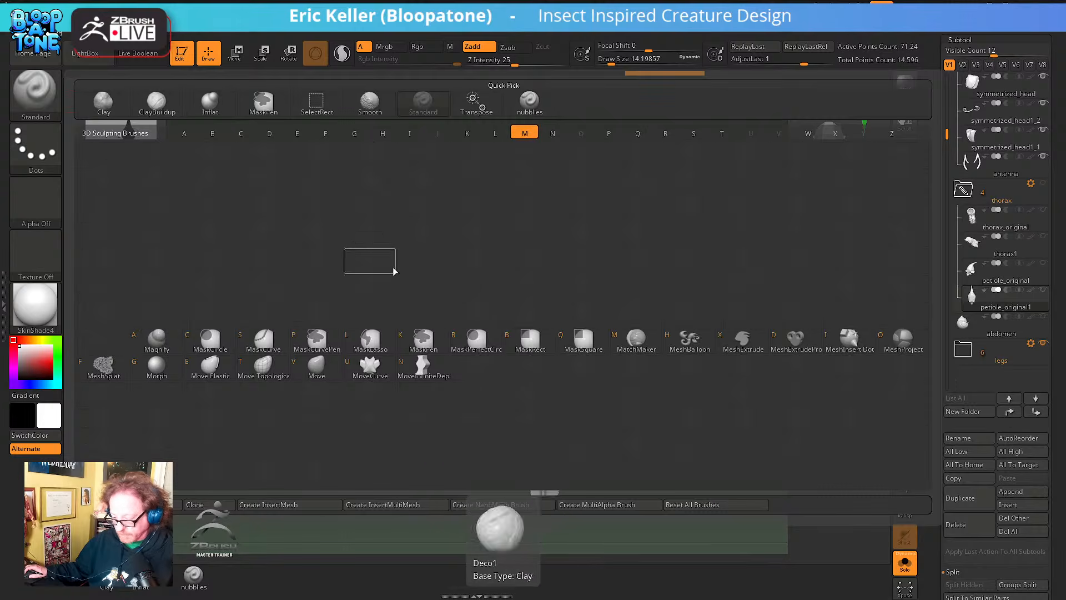
pyautogui.click(294, 361)
pyautogui.press('s')
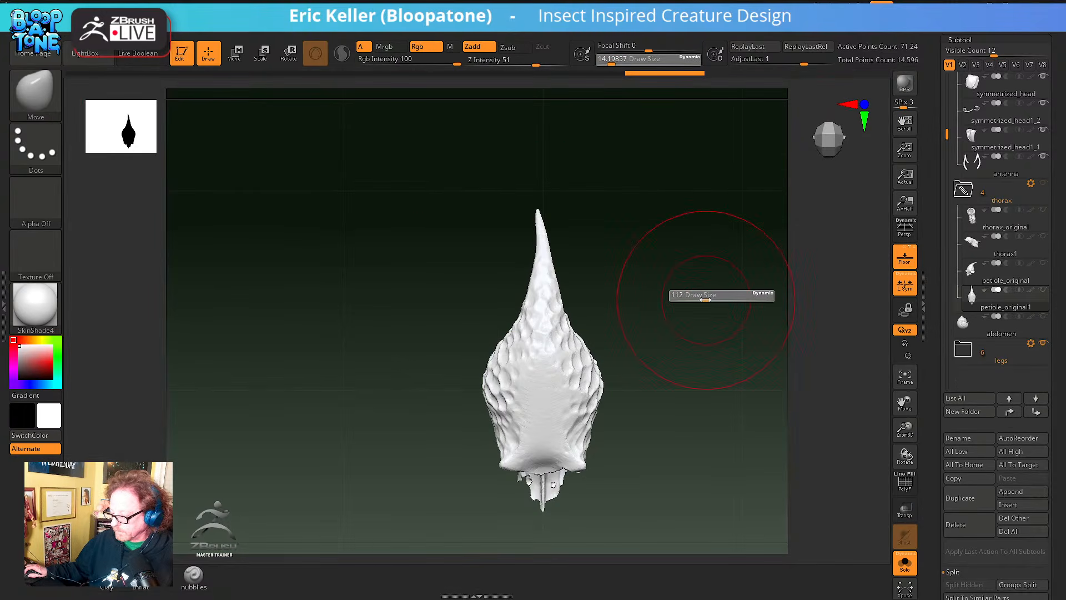
pyautogui.moveTo(535, 210); pyautogui.dragTo(537, 239)
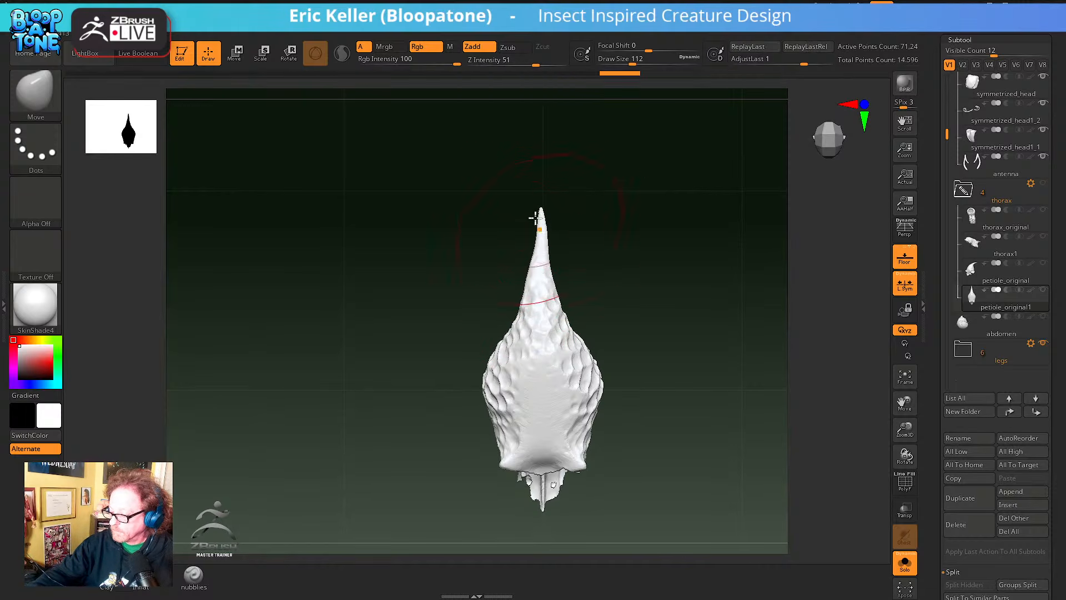
# Set the Move brush's draw size to about 83.5 and Z intensity to 10, and nudge the petiole's spine toward the center line
pyautogui.press('s')
pyautogui.moveTo(572, 228); pyautogui.dragTo(567, 228)
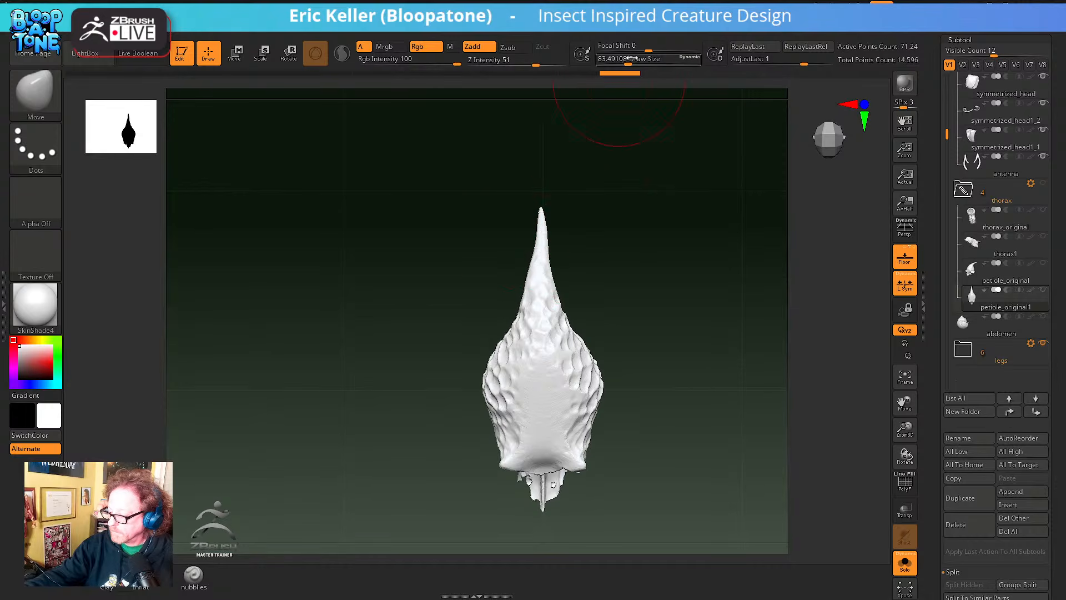
pyautogui.click(498, 62)
pyautogui.moveTo(544, 235); pyautogui.dragTo(549, 289)
pyautogui.moveTo(543, 208); pyautogui.dragTo(542, 204)
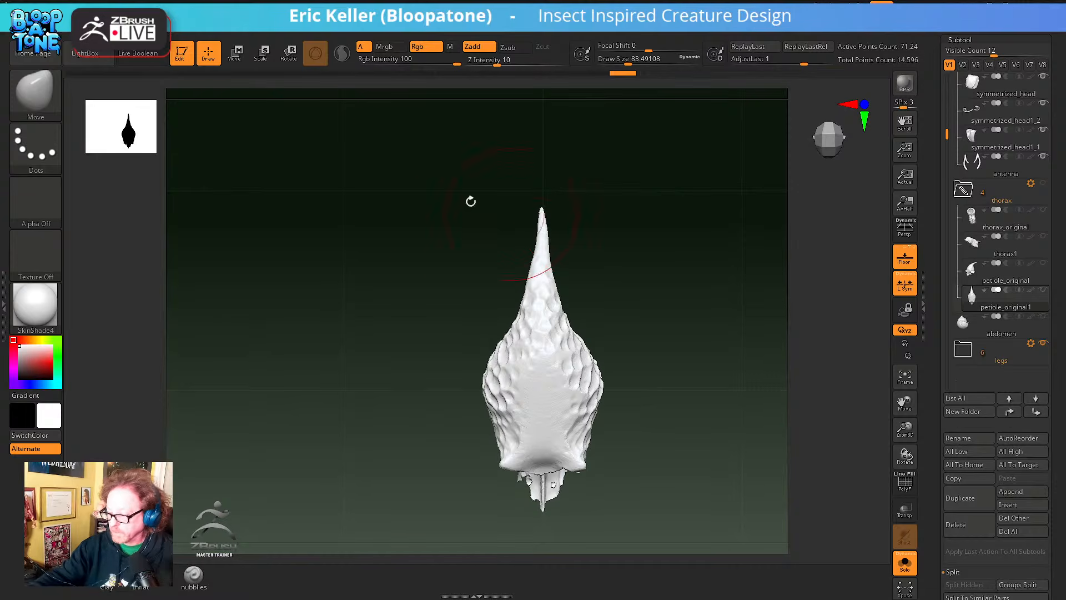
# Set the document background's gradient range to 0 and raise the floor grid's frame opacity
pyautogui.click(122, 18)
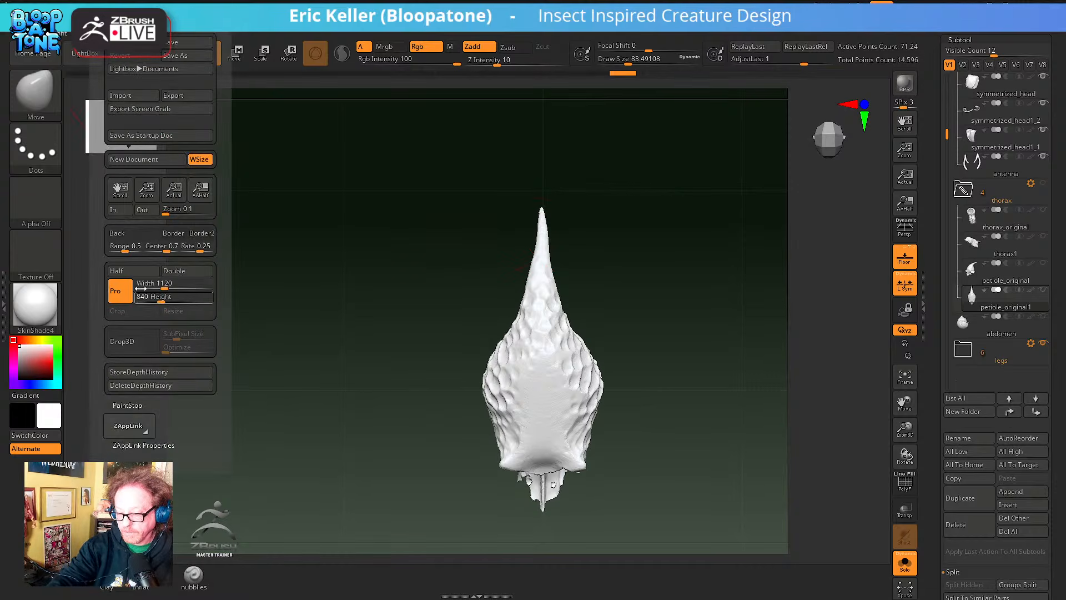
pyautogui.moveTo(126, 250); pyautogui.dragTo(101, 249)
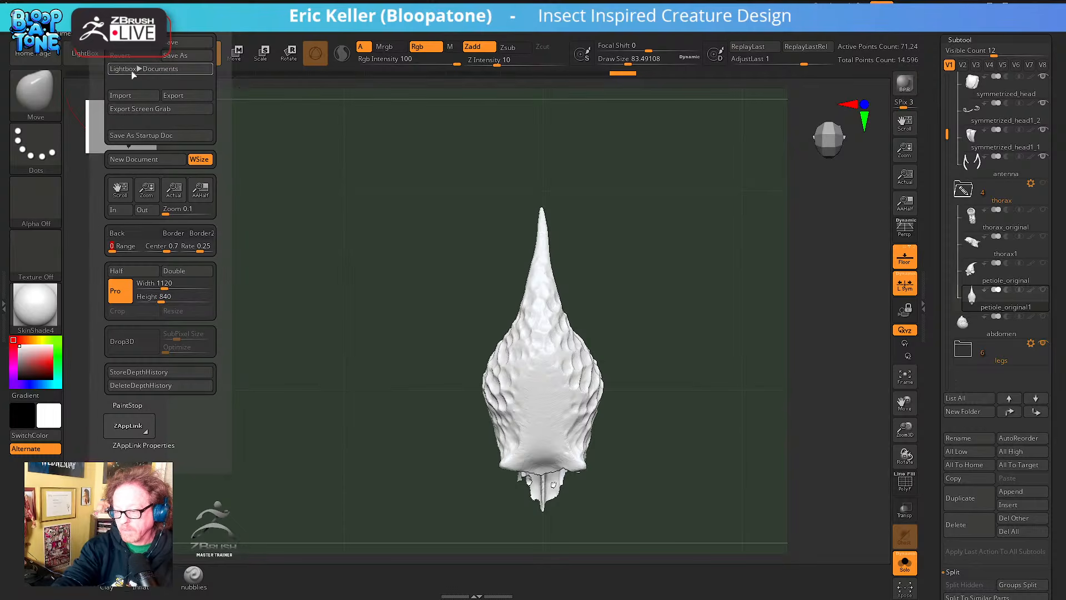
pyautogui.click(154, 20)
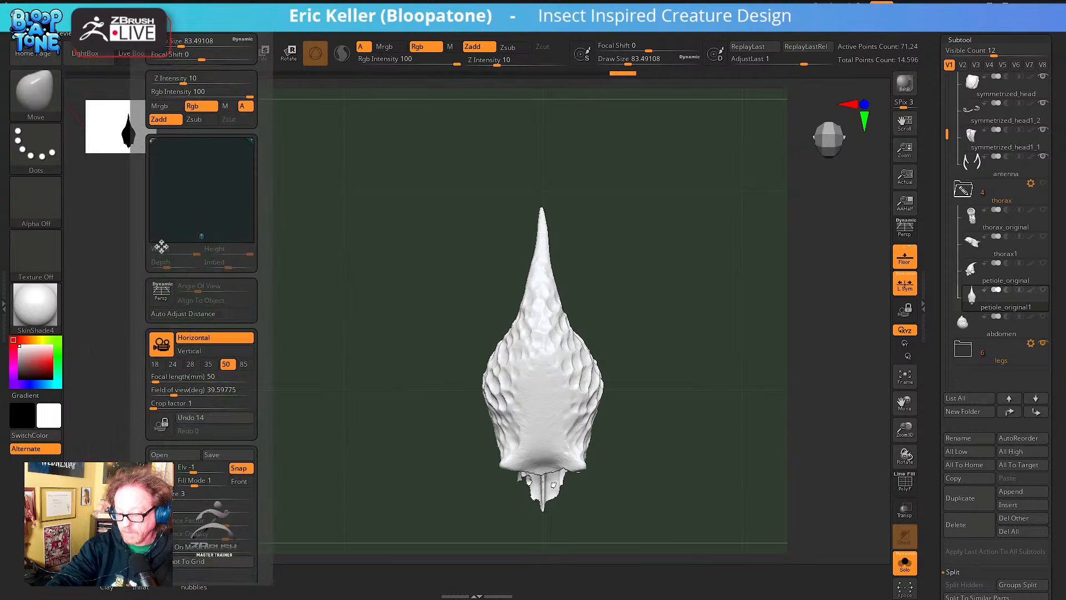
pyautogui.scroll(-3, 257, 397)
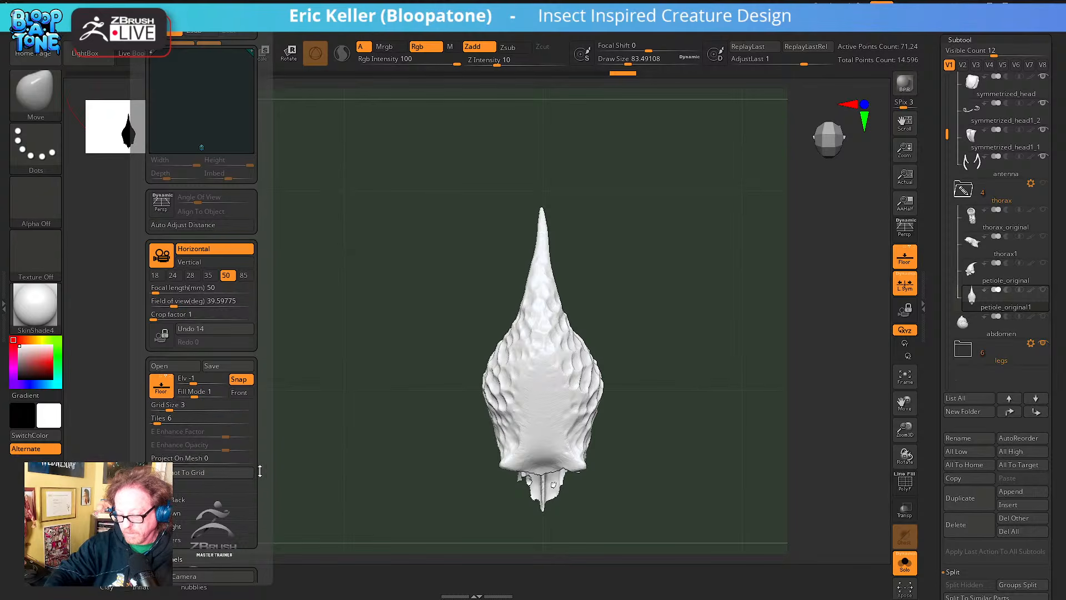
pyautogui.scroll(-1, 259, 471)
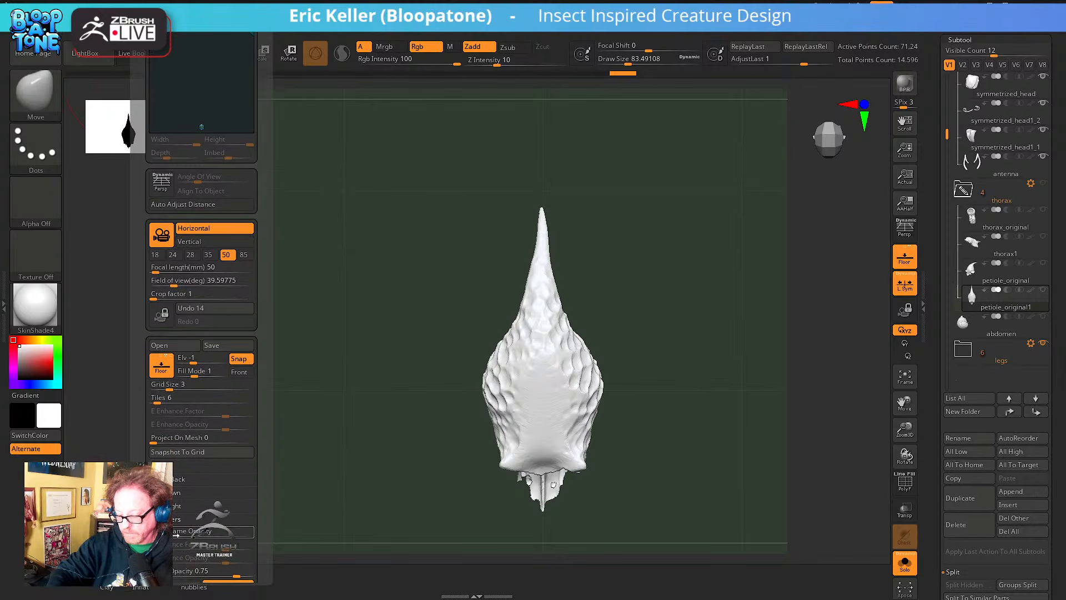
pyautogui.moveTo(188, 534); pyautogui.dragTo(257, 533)
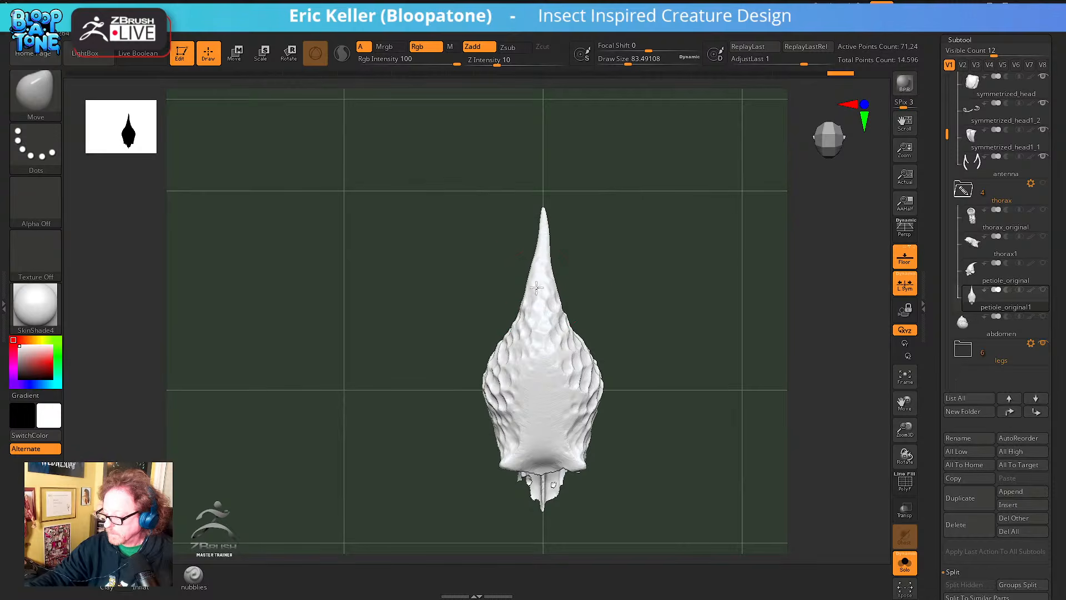
# Nudge the middle and tip of the petiole's spine onto the grid's center line, undoing unwanted moves
pyautogui.moveTo(548, 290); pyautogui.dragTo(544, 291)
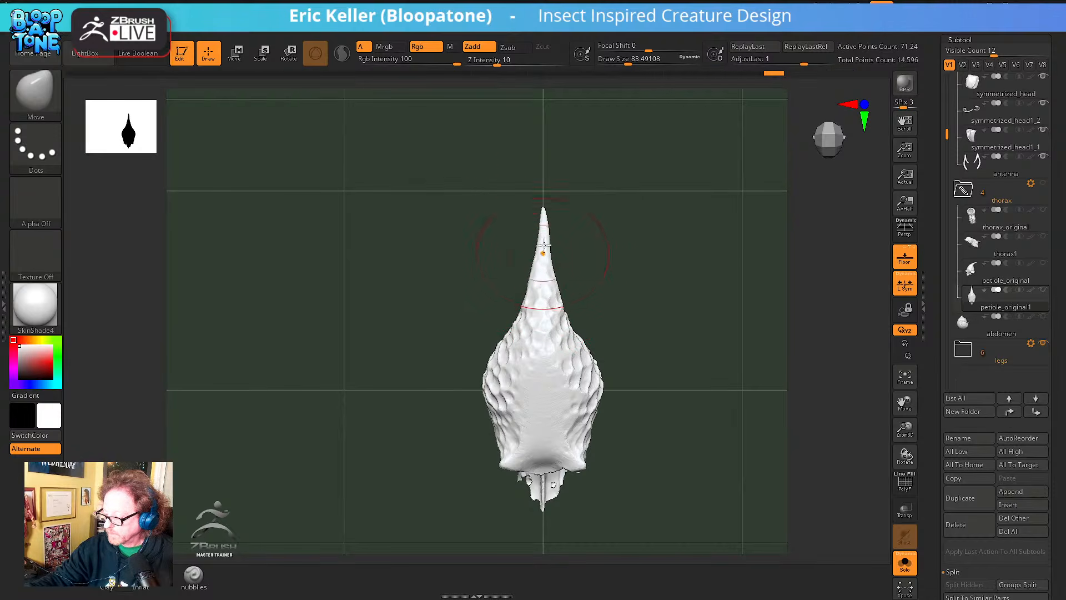
pyautogui.moveTo(544, 223); pyautogui.dragTo(543, 220)
pyautogui.hotkey('ctrl', 'z')
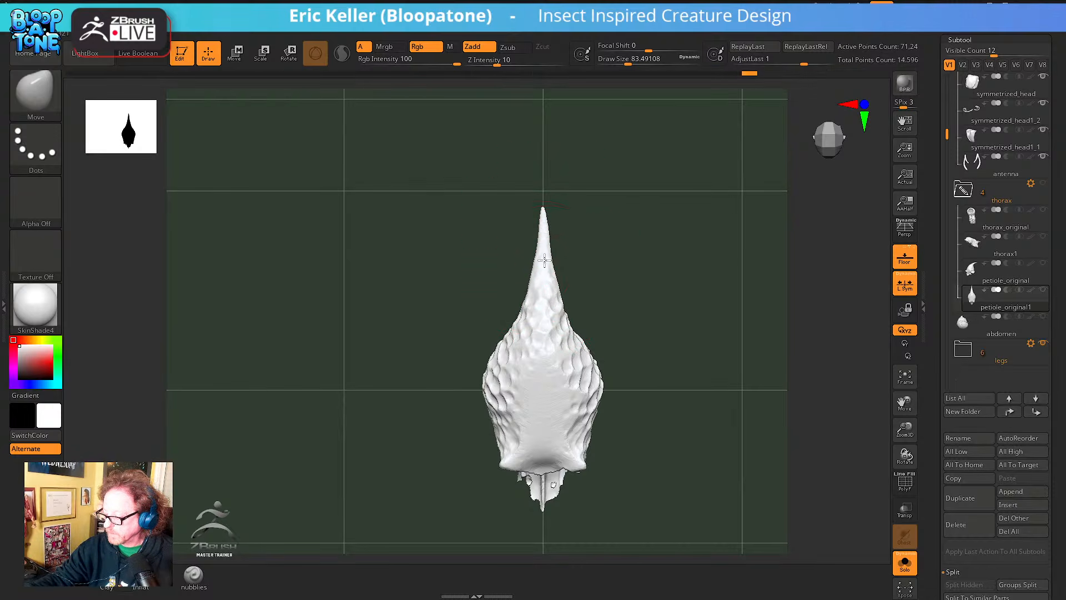
pyautogui.moveTo(542, 286); pyautogui.dragTo(554, 303)
pyautogui.hotkey('ctrl', 'z')
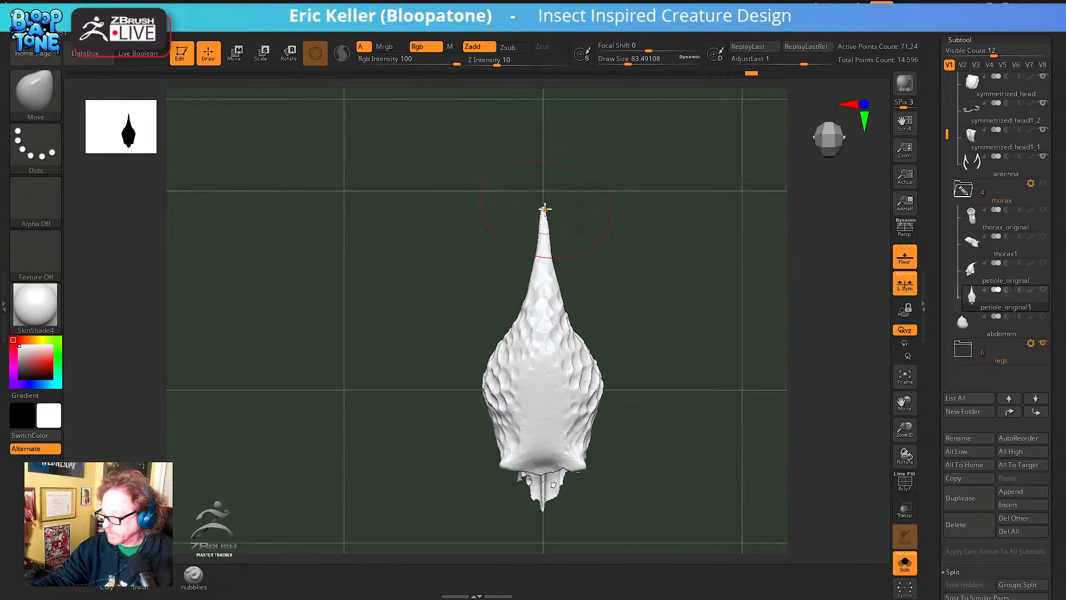
pyautogui.moveTo(633, 228)
pyautogui.mouseDown()
pyautogui.moveTo(632, 211)
pyautogui.moveTo(683, 207)
pyautogui.moveTo(588, 305)
pyautogui.mouseUp()
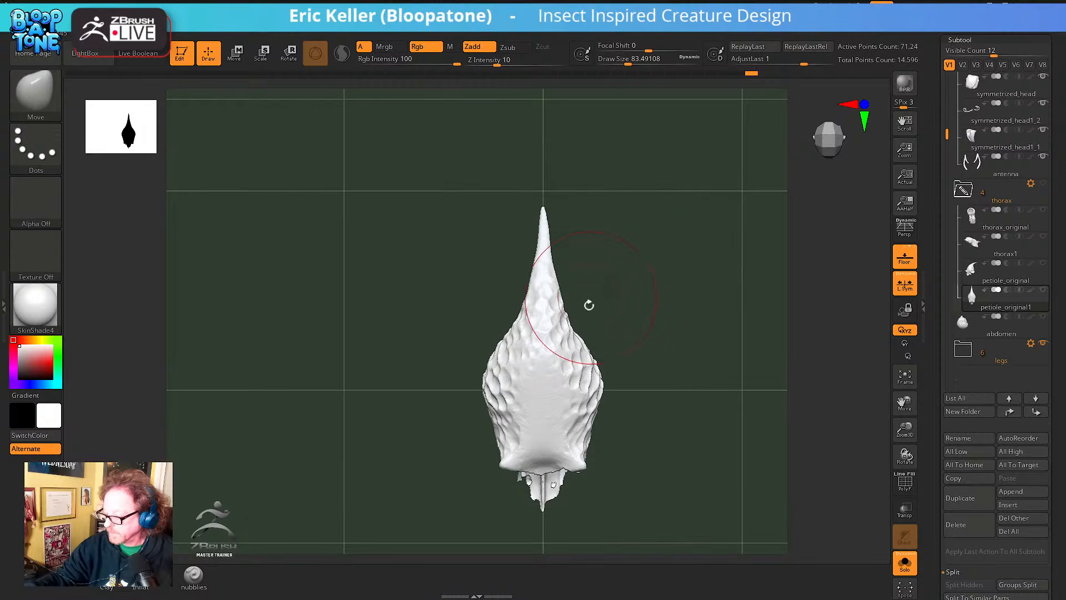
pyautogui.moveTo(567, 435); pyautogui.dragTo(574, 353)
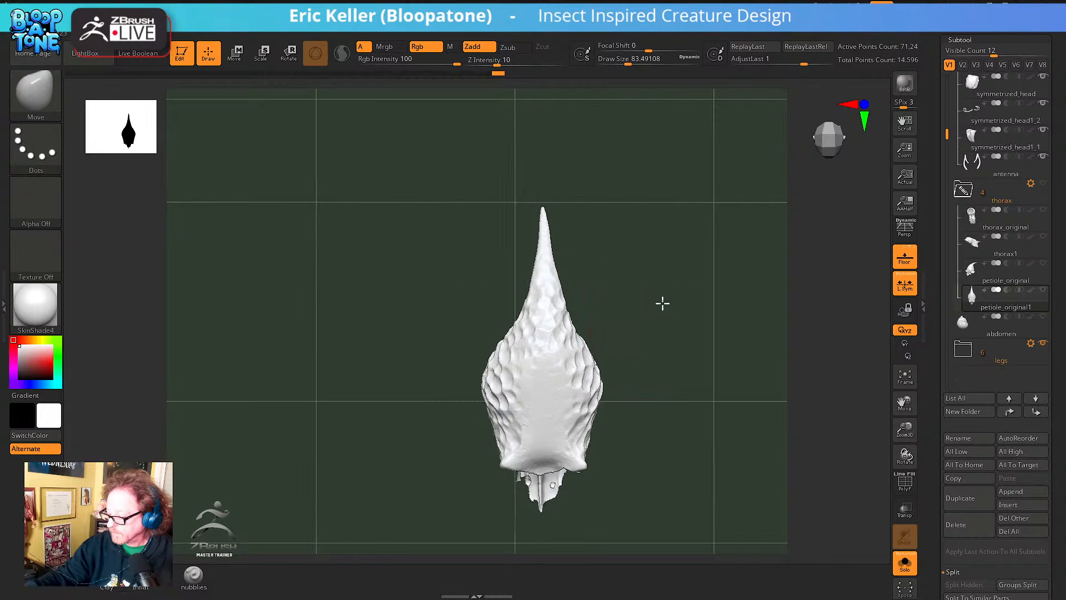
pyautogui.moveTo(661, 302); pyautogui.dragTo(567, 293)
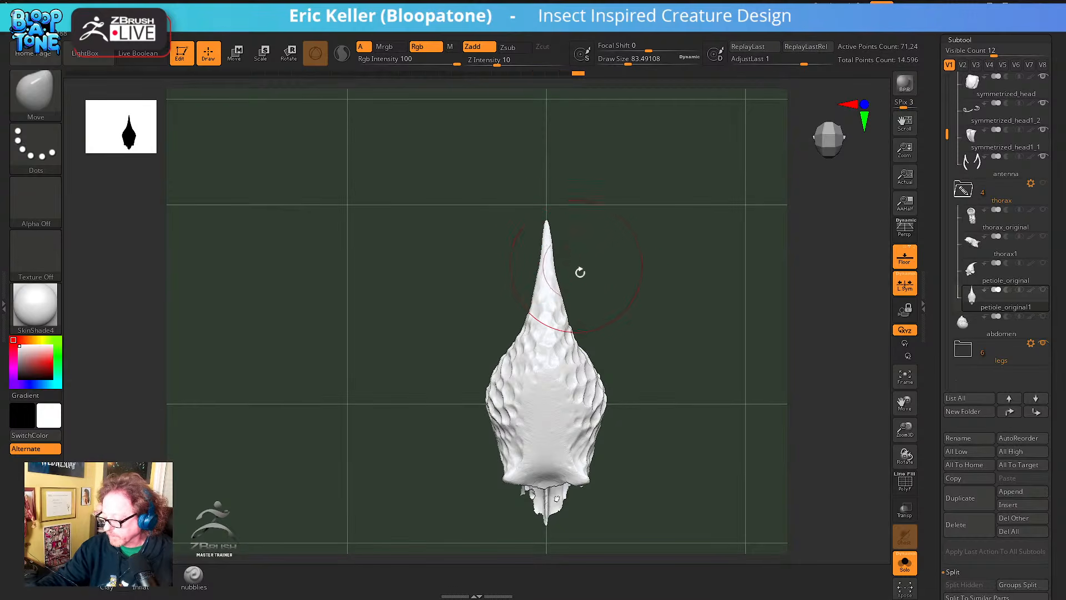
pyautogui.moveTo(596, 290); pyautogui.dragTo(609, 316)
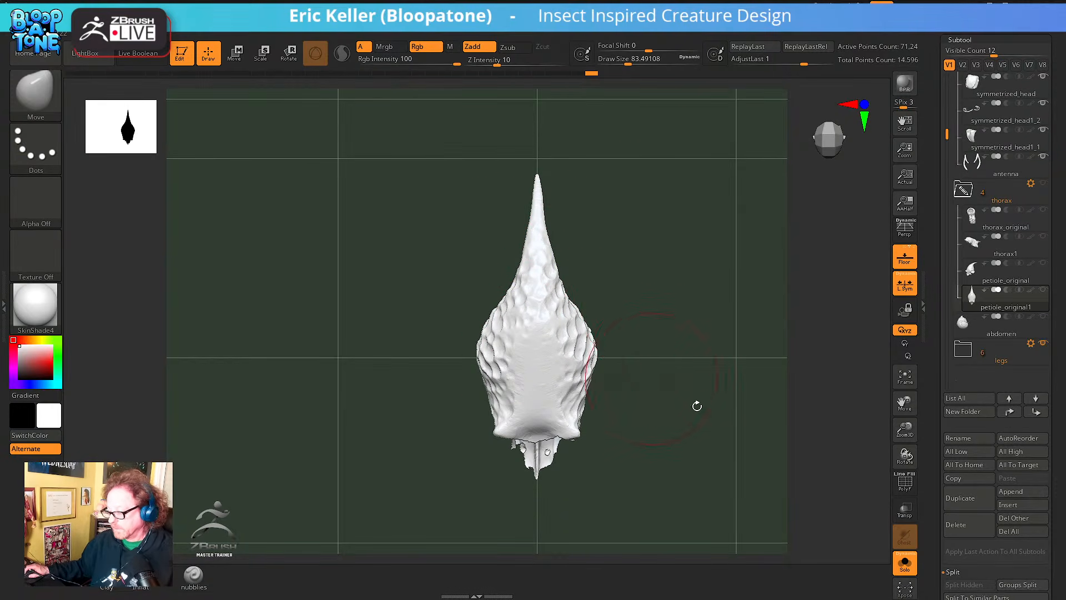
pyautogui.moveTo(697, 406); pyautogui.dragTo(699, 434)
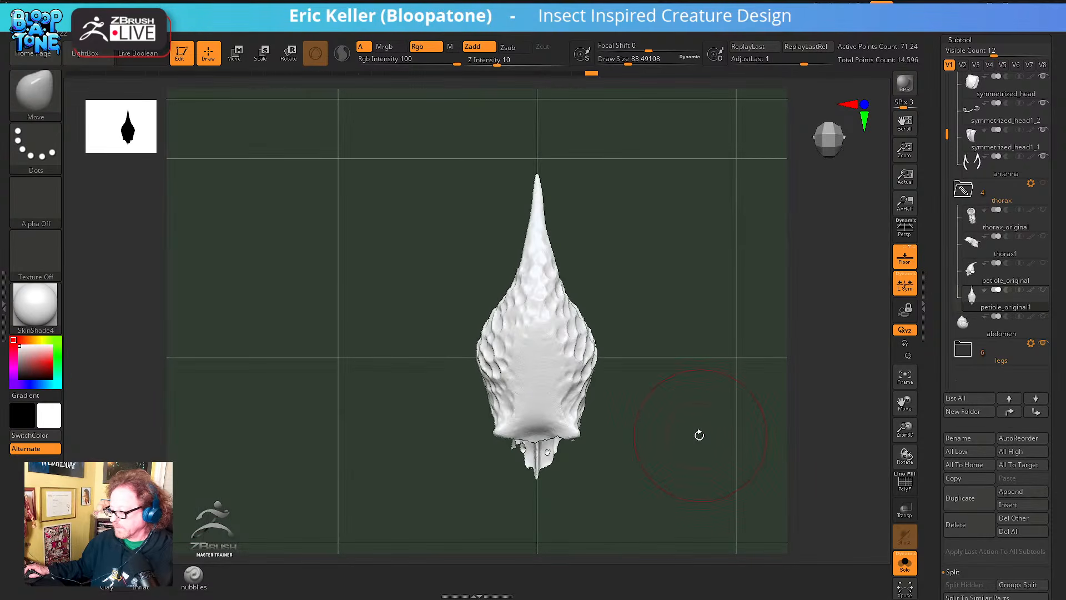
# Refine the spine with a draw size of about 62, and even out the petiole's sides with a draw size of about 80
pyautogui.press('s')
pyautogui.moveTo(551, 216); pyautogui.dragTo(547, 216)
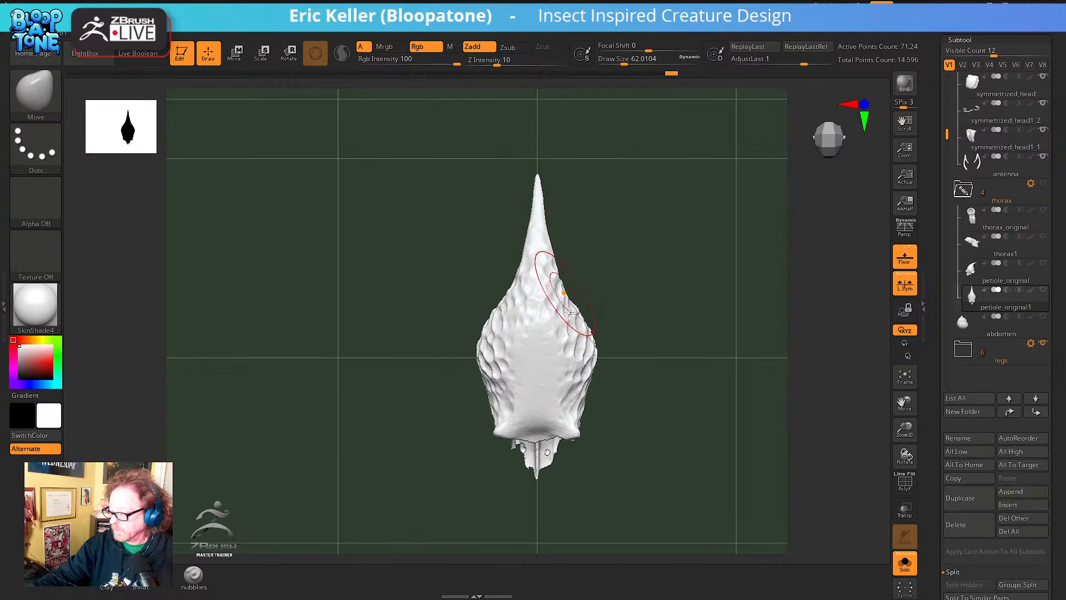
pyautogui.press('s')
pyautogui.moveTo(564, 314)
pyautogui.mouseDown()
pyautogui.moveTo(579, 315)
pyautogui.moveTo(584, 344)
pyautogui.mouseUp()
pyautogui.moveTo(498, 314); pyautogui.dragTo(484, 354)
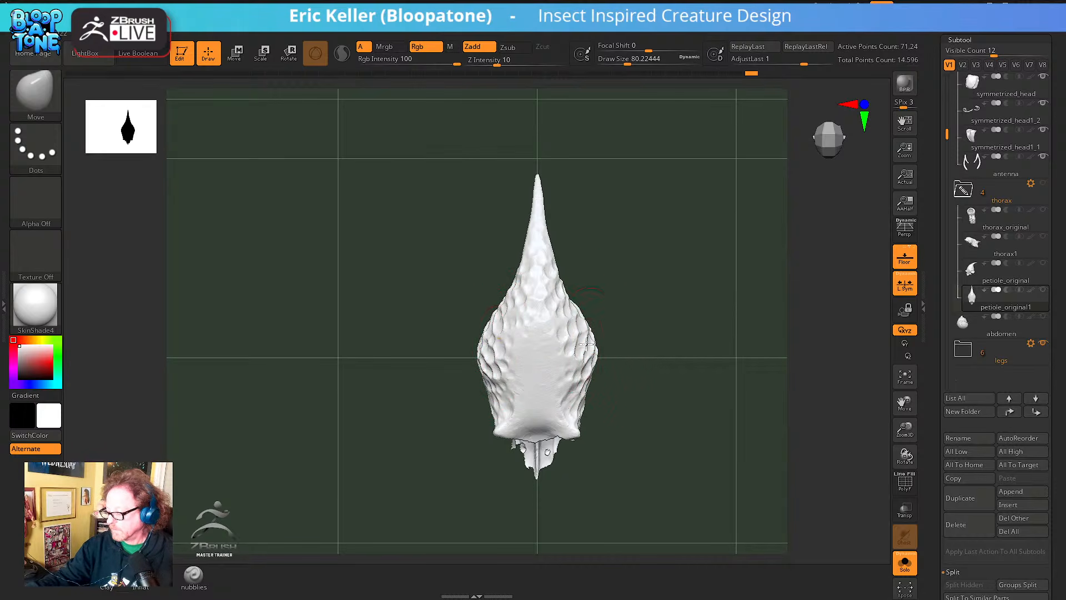
pyautogui.moveTo(588, 349); pyautogui.dragTo(585, 351)
pyautogui.moveTo(584, 382); pyautogui.dragTo(580, 383)
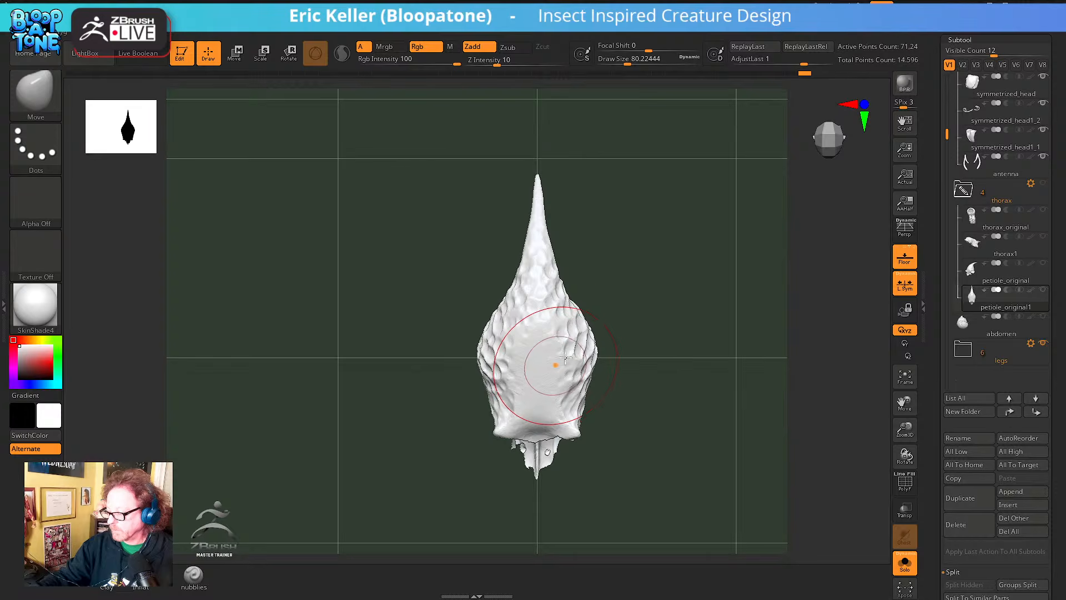
# From the petiole's hollow side, adjust the spine and the opening's upper edge with draw sizes of about 104, 77 and 108
pyautogui.moveTo(547, 364)
pyautogui.mouseDown(button='right')
pyautogui.moveTo(658, 342)
pyautogui.moveTo(711, 309)
pyautogui.moveTo(680, 321)
pyautogui.mouseUp(button='right')
pyautogui.press('s')
pyautogui.moveTo(590, 348); pyautogui.dragTo(597, 315)
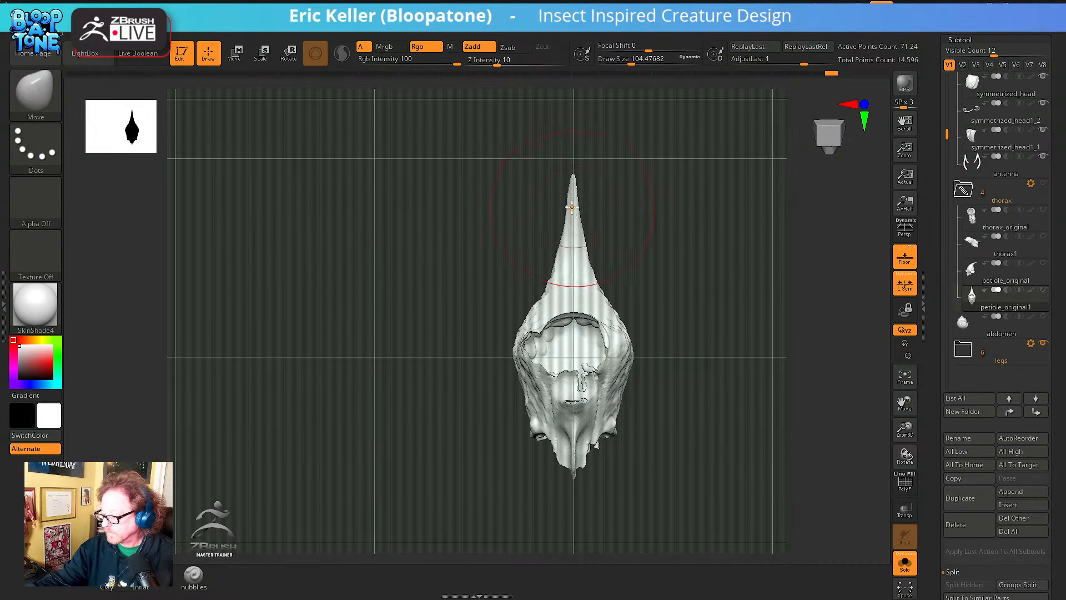
pyautogui.press('s')
pyautogui.moveTo(571, 205); pyautogui.dragTo(576, 202)
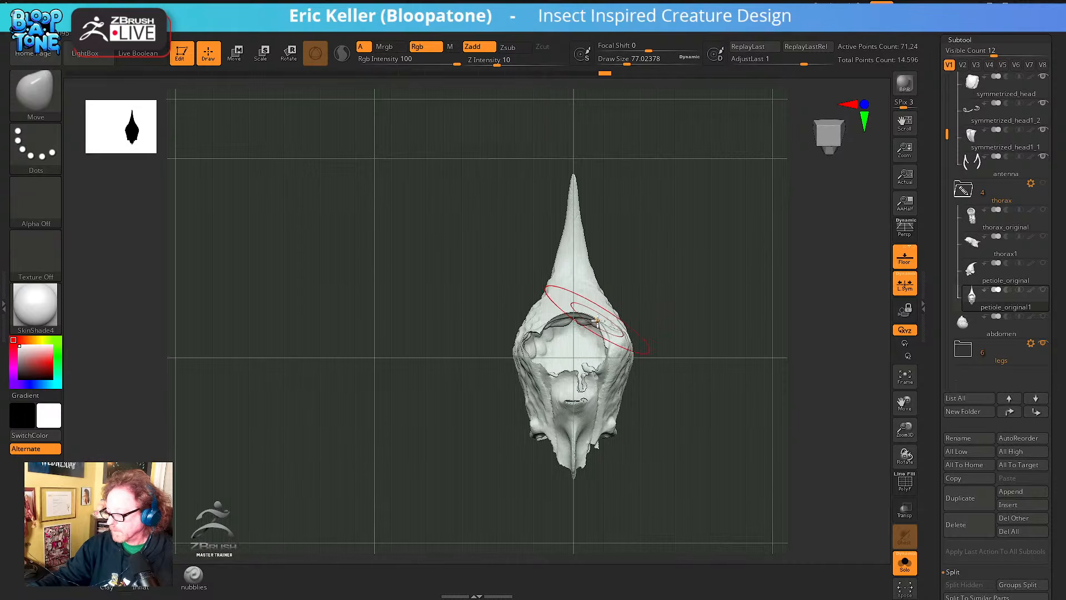
pyautogui.press('s')
pyautogui.moveTo(597, 321); pyautogui.dragTo(602, 320)
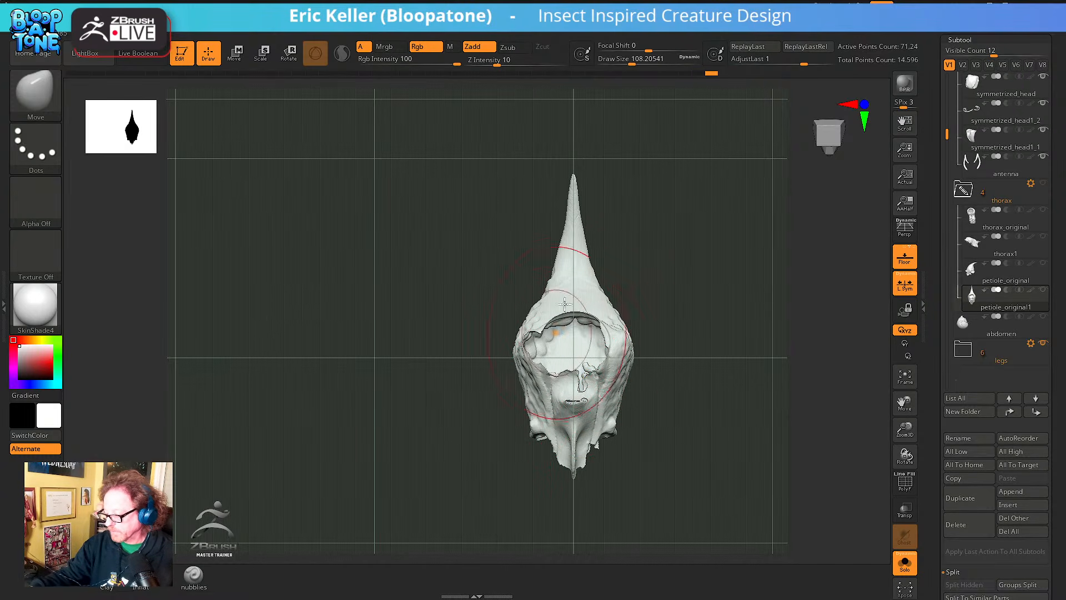
# From the textured side, even out both flanks and the spine base around the center line with a draw size of about 128
pyautogui.moveTo(662, 273); pyautogui.dragTo(685, 292)
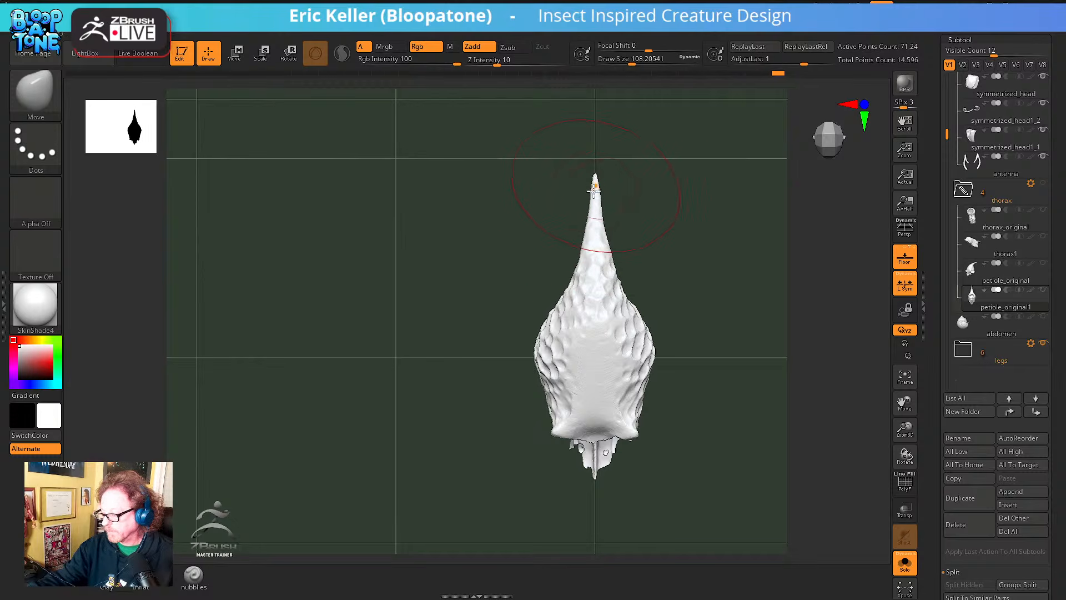
pyautogui.moveTo(540, 364); pyautogui.dragTo(540, 353)
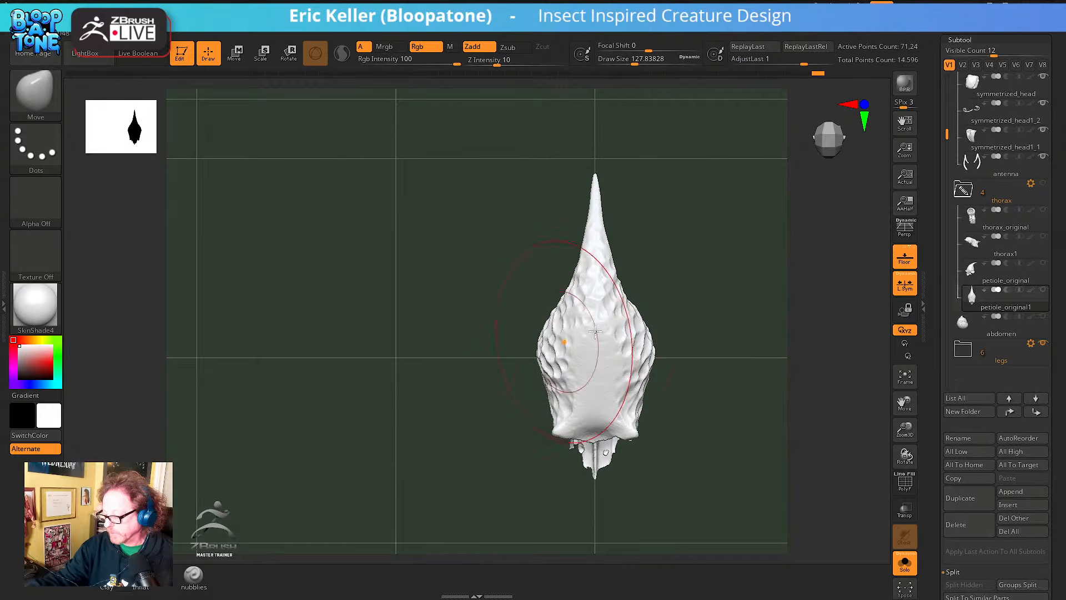
pyautogui.moveTo(644, 348); pyautogui.dragTo(648, 344)
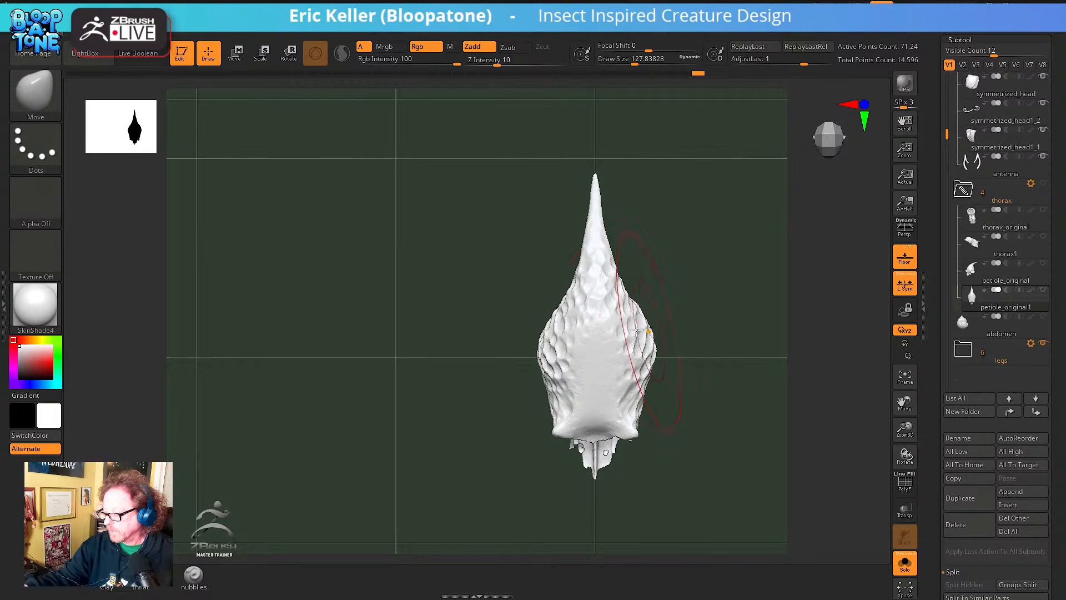
pyautogui.moveTo(547, 347); pyautogui.dragTo(549, 348)
pyautogui.moveTo(640, 363); pyautogui.dragTo(633, 379)
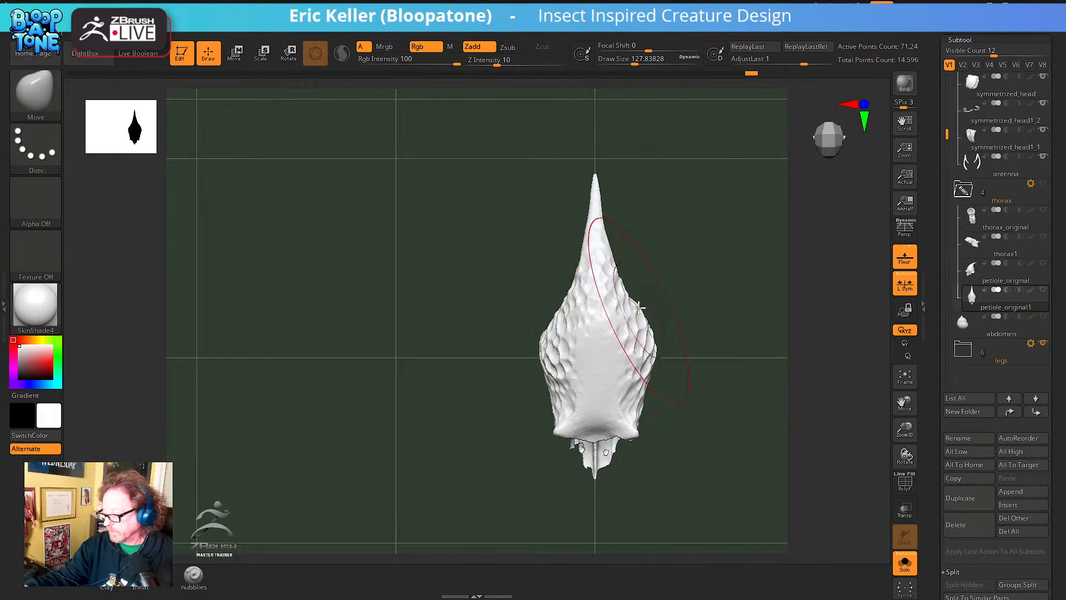
pyautogui.moveTo(650, 344); pyautogui.dragTo(646, 347)
pyautogui.moveTo(640, 387); pyautogui.dragTo(637, 389)
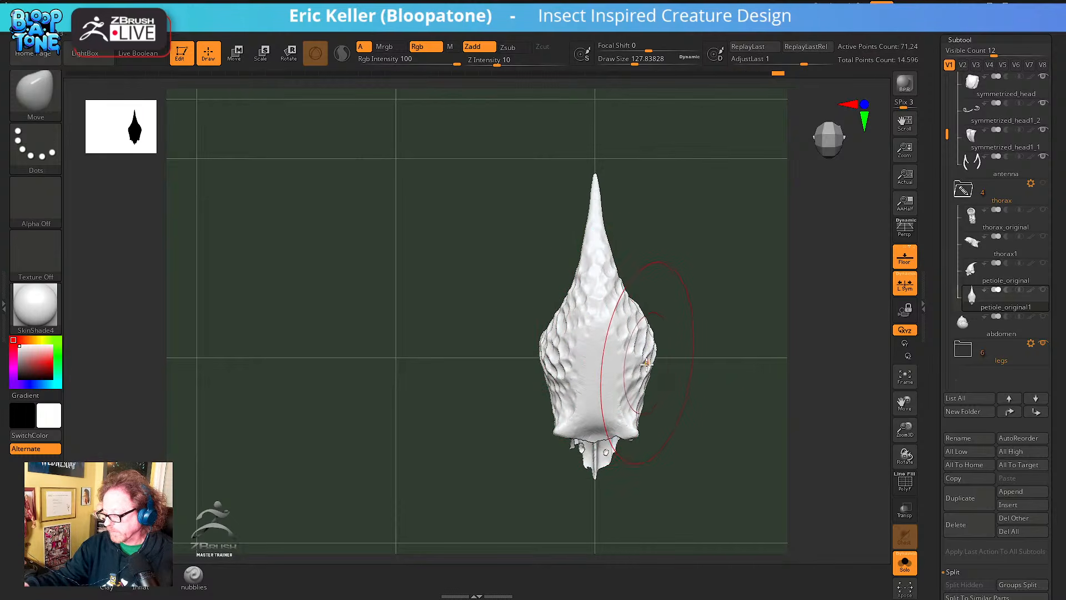
pyautogui.moveTo(556, 393); pyautogui.dragTo(558, 373)
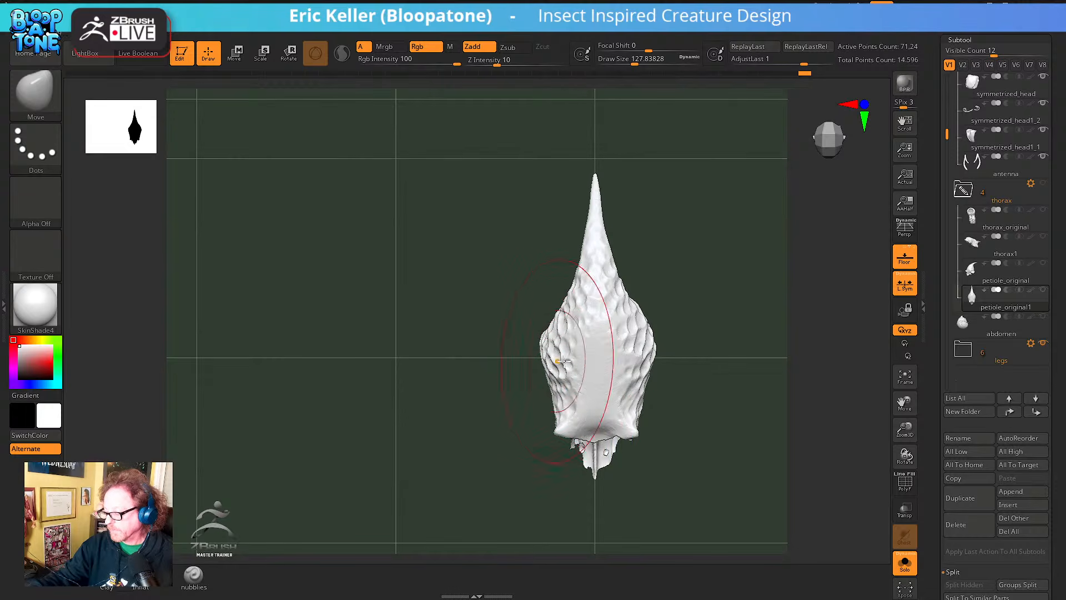
pyautogui.moveTo(575, 283); pyautogui.dragTo(578, 282)
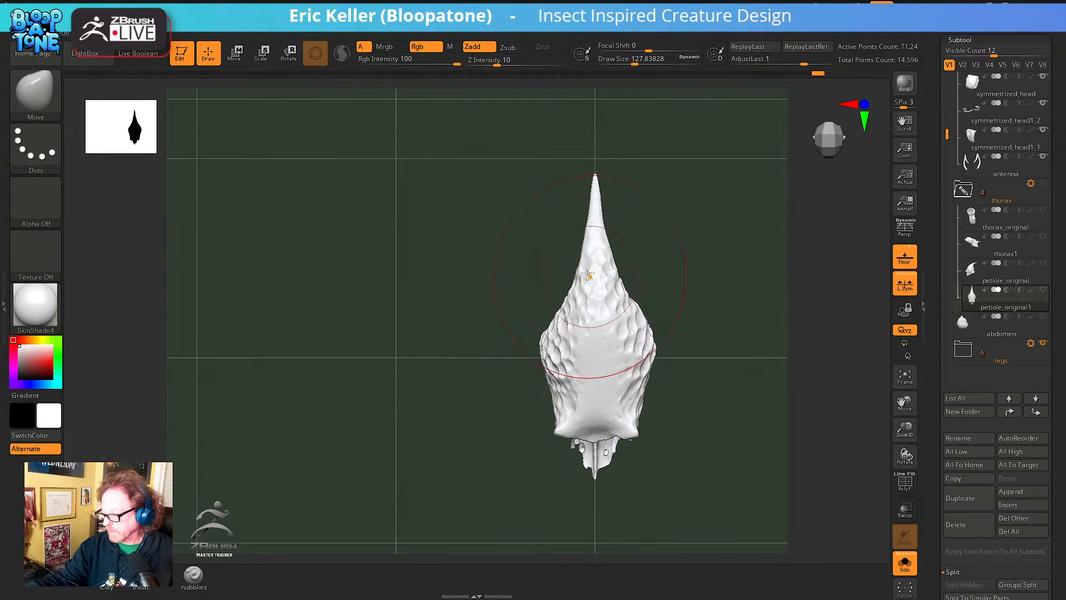
# Reduce the draw size to about 71 and fine-tune the petiole's spine and side contours for symmetry
pyautogui.press('s')
pyautogui.moveTo(604, 210); pyautogui.dragTo(598, 189)
pyautogui.press('s')
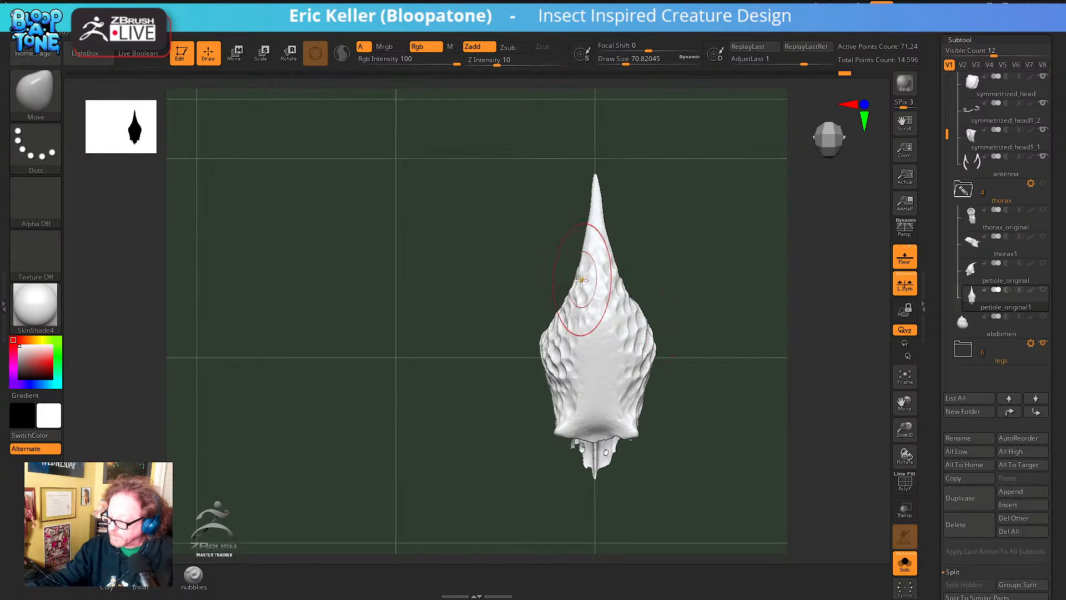
pyautogui.moveTo(620, 286)
pyautogui.mouseDown()
pyautogui.moveTo(628, 298)
pyautogui.moveTo(572, 304)
pyautogui.mouseUp()
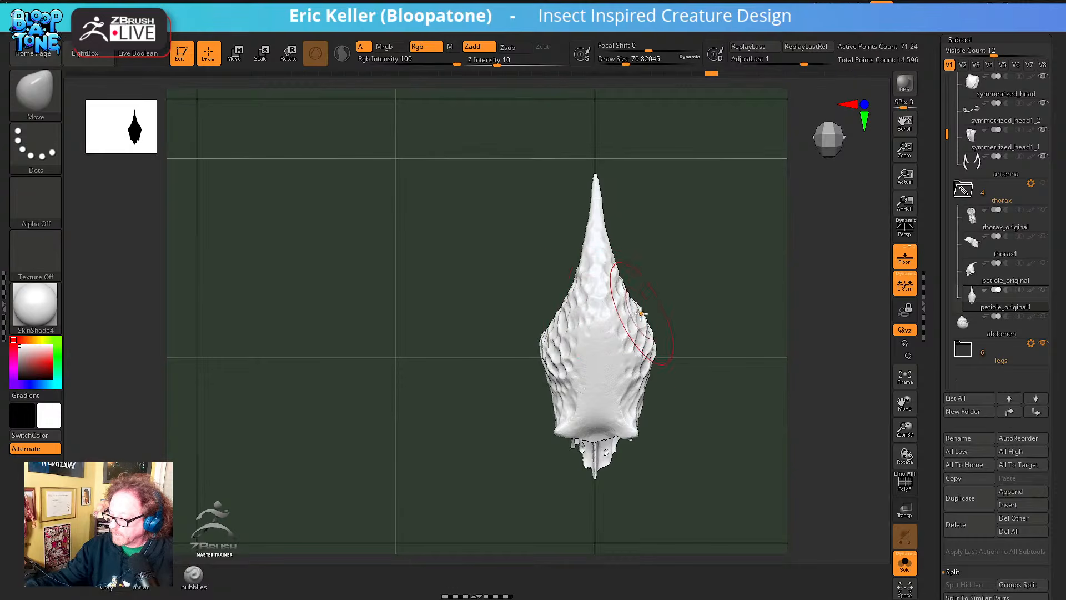
pyautogui.moveTo(650, 360); pyautogui.dragTo(645, 362)
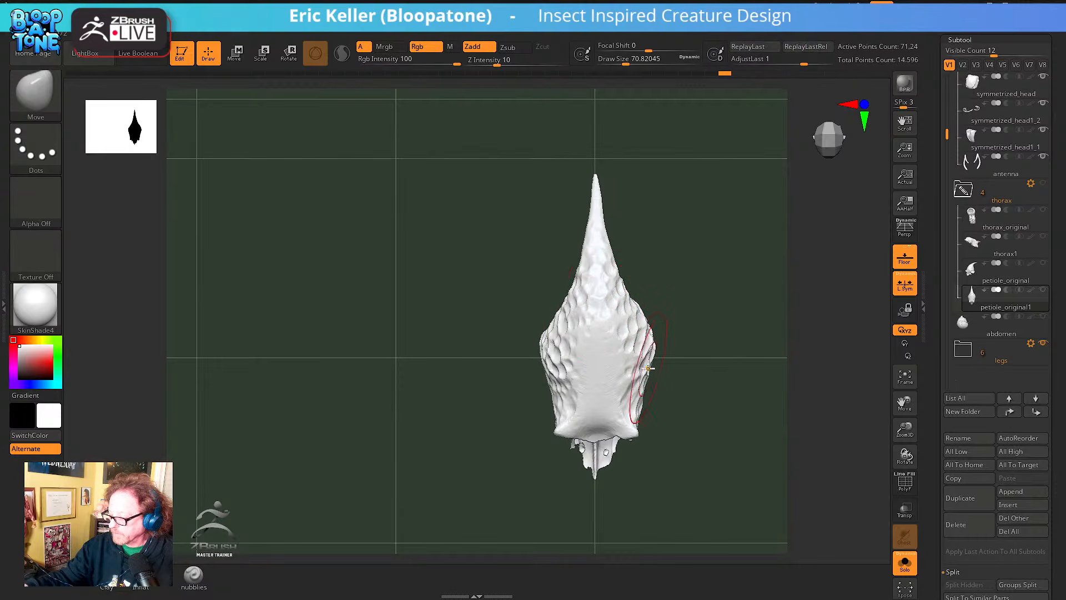
pyautogui.moveTo(550, 370); pyautogui.dragTo(553, 369)
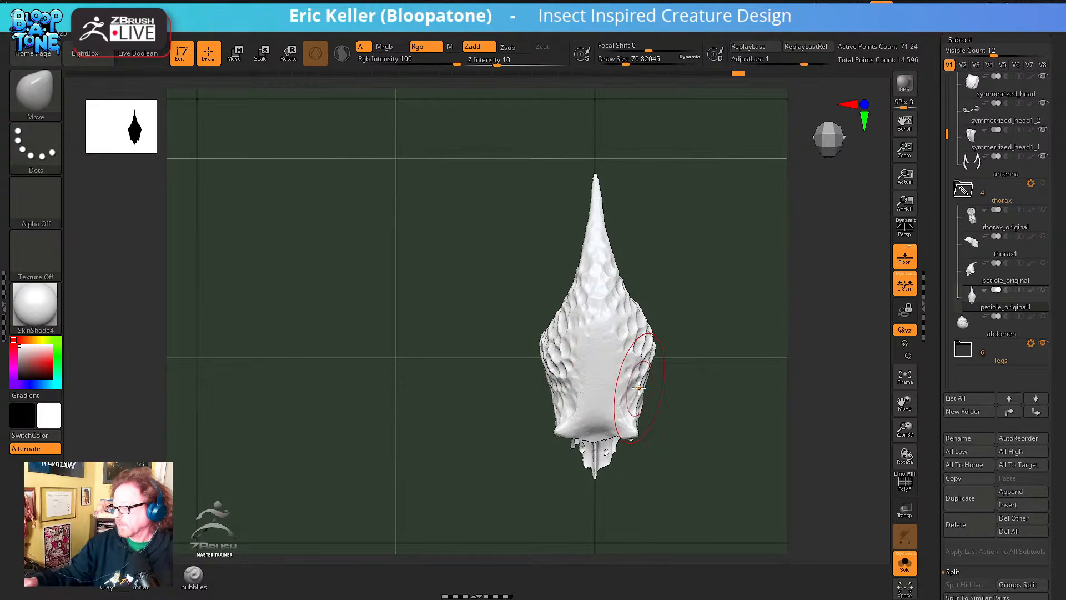
# Examine the duplicated petiole from its hollow side and with its polyframe displayed, and hide the polyframe again
pyautogui.moveTo(741, 296)
pyautogui.mouseDown()
pyautogui.moveTo(763, 302)
pyautogui.moveTo(728, 299)
pyautogui.mouseUp()
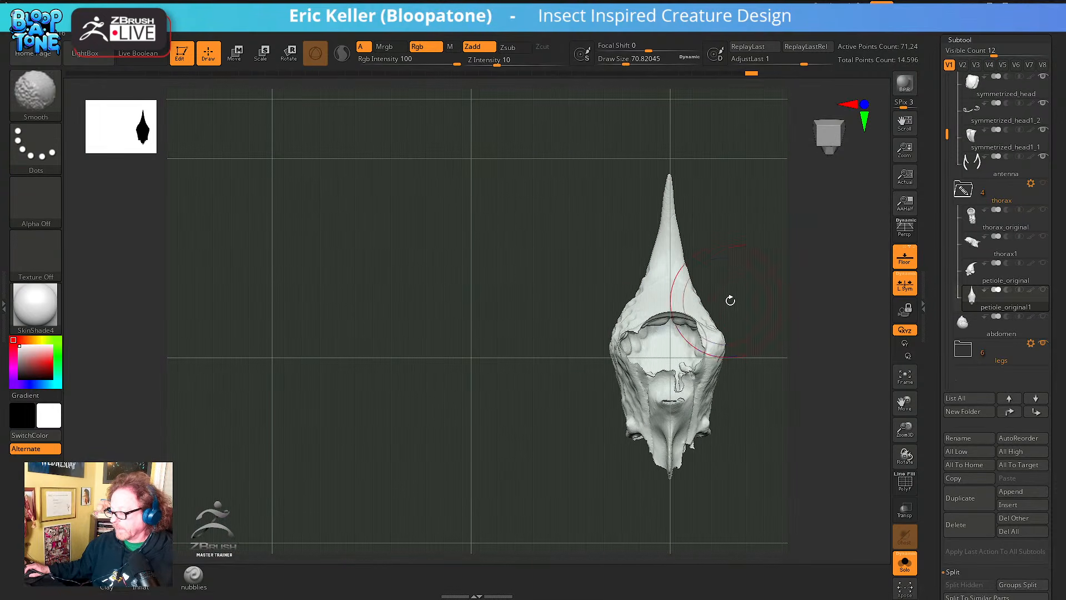
pyautogui.click(905, 482)
pyautogui.moveTo(821, 452); pyautogui.dragTo(725, 426)
pyautogui.hotkey('shift', 'f')
pyautogui.moveTo(931, 468); pyautogui.dragTo(927, 419)
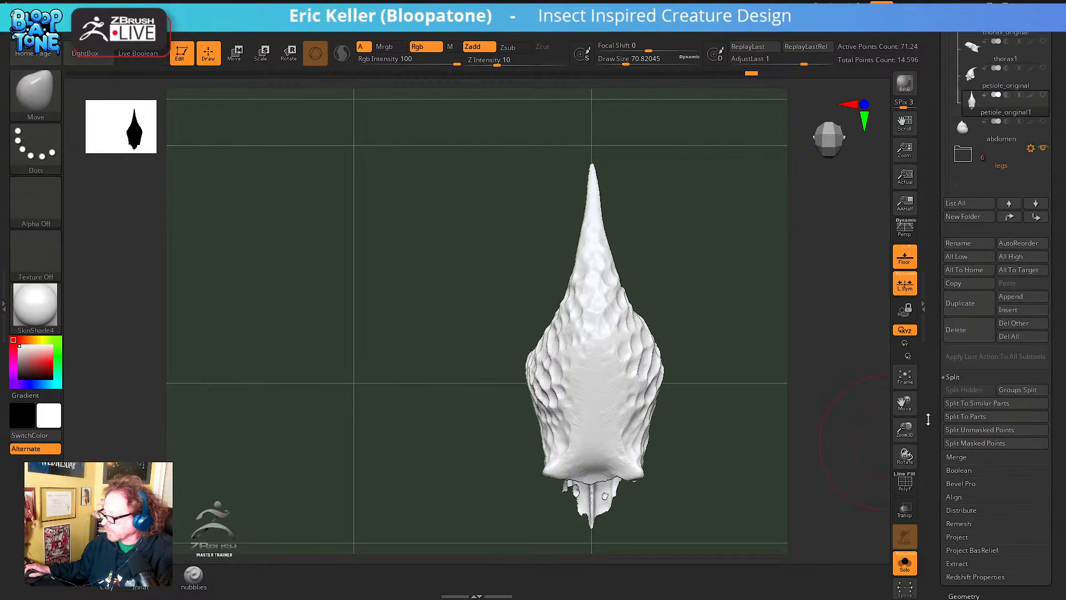
# Duplicate the reshaped petiole subtool and open the Geometry settings with its Modify Topology options
pyautogui.click(966, 306)
pyautogui.moveTo(932, 470); pyautogui.dragTo(934, 448)
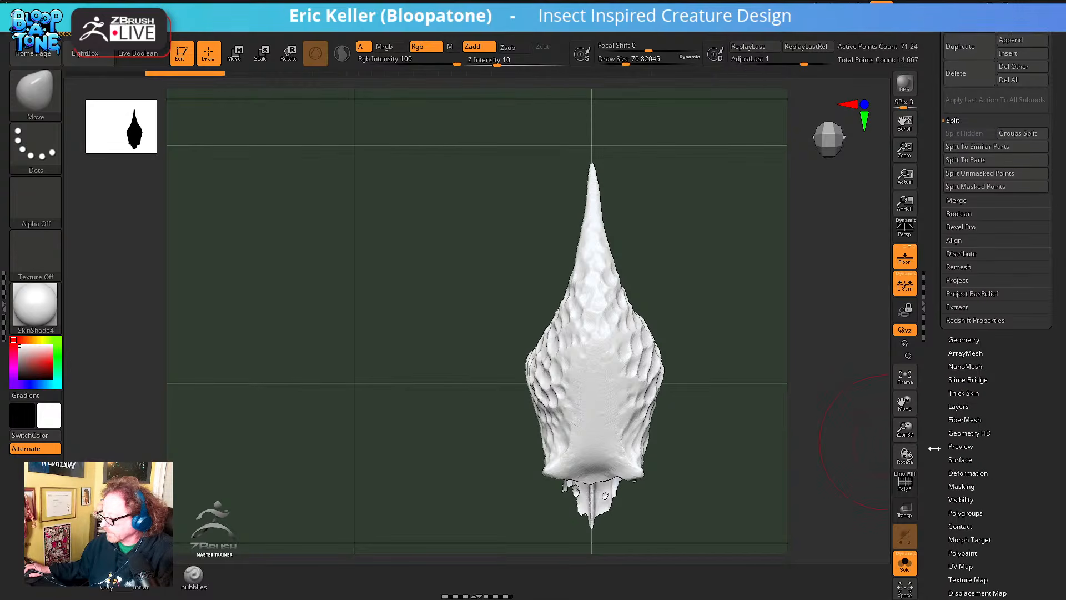
pyautogui.click(963, 340)
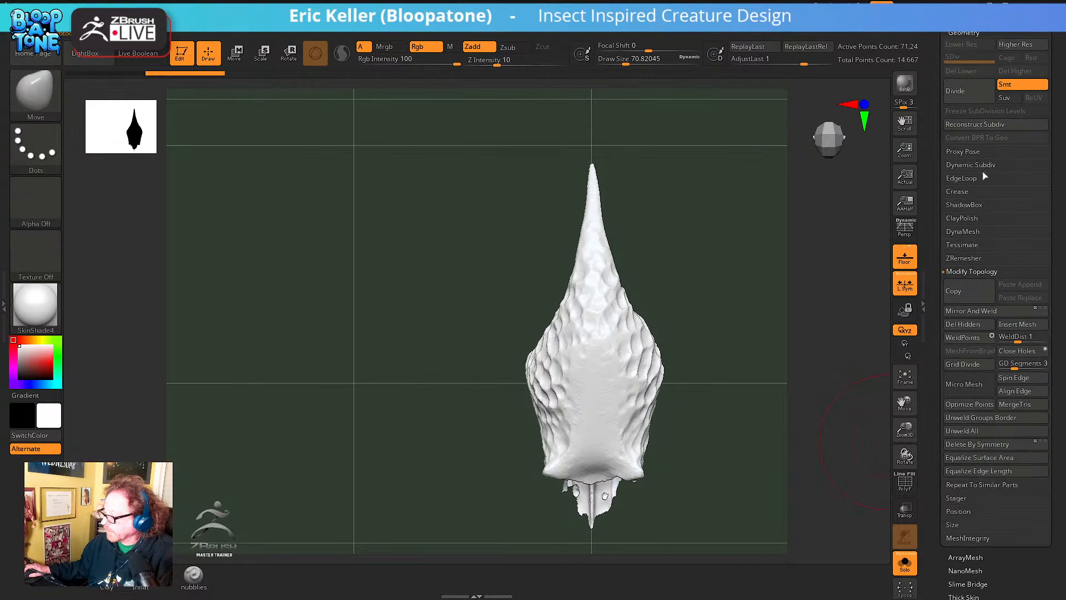
# Try Mirror and Weld twice on the duplicated petiole, examine its spine tip, and undo the mirroring each time
pyautogui.click(972, 312)
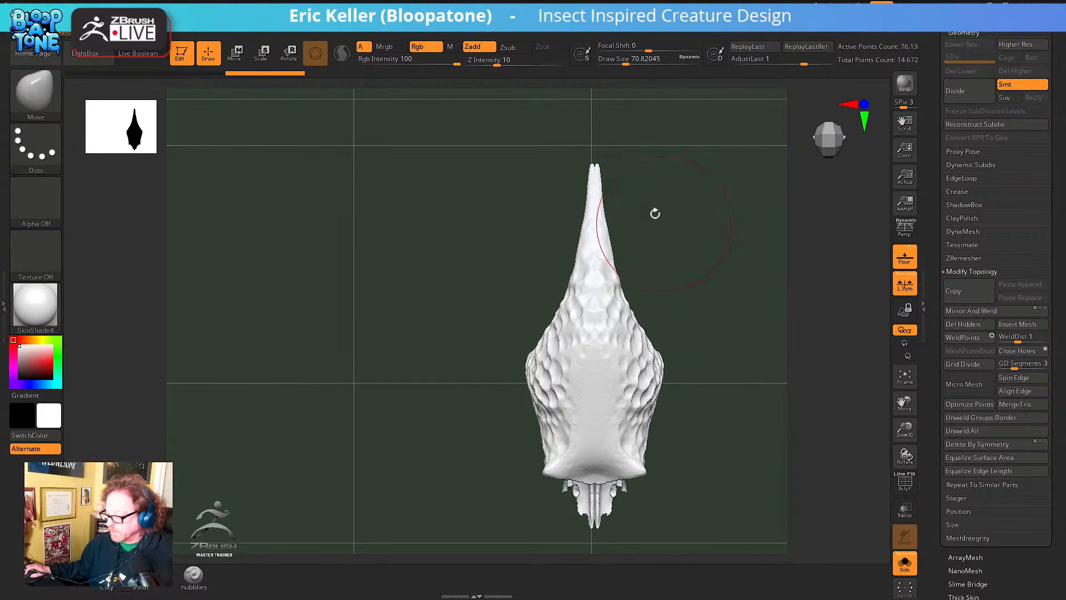
pyautogui.keyDown('shift'); pyautogui.moveTo(687, 223); pyautogui.dragTo(807, 267); pyautogui.keyUp('shift')
pyautogui.keyDown('ctrl'); pyautogui.moveTo(802, 270); pyautogui.dragTo(702, 256, button='right'); pyautogui.keyUp('ctrl')
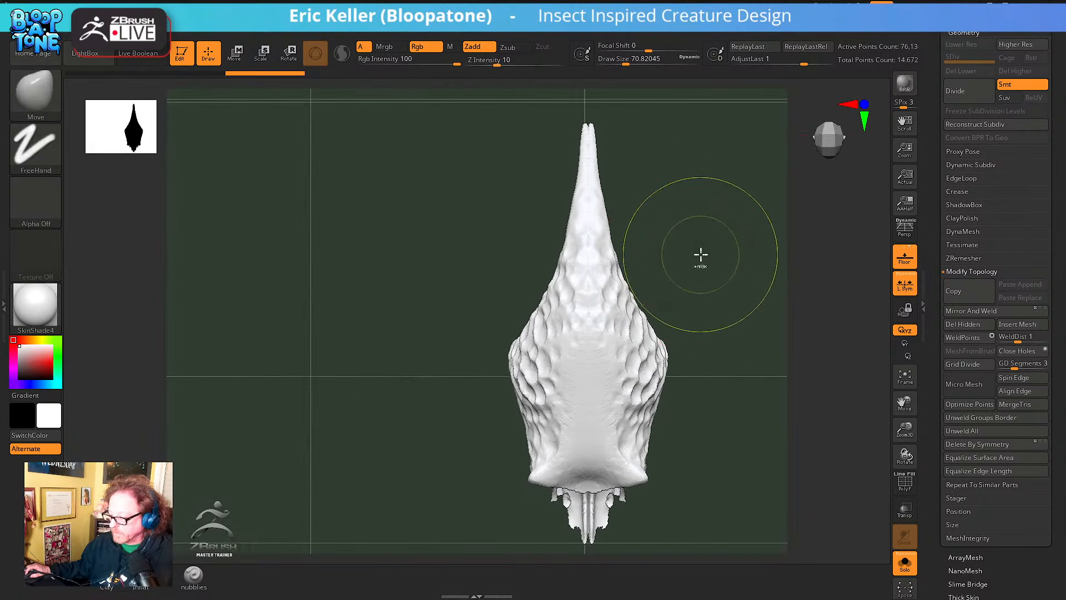
pyautogui.moveTo(711, 246); pyautogui.dragTo(699, 279)
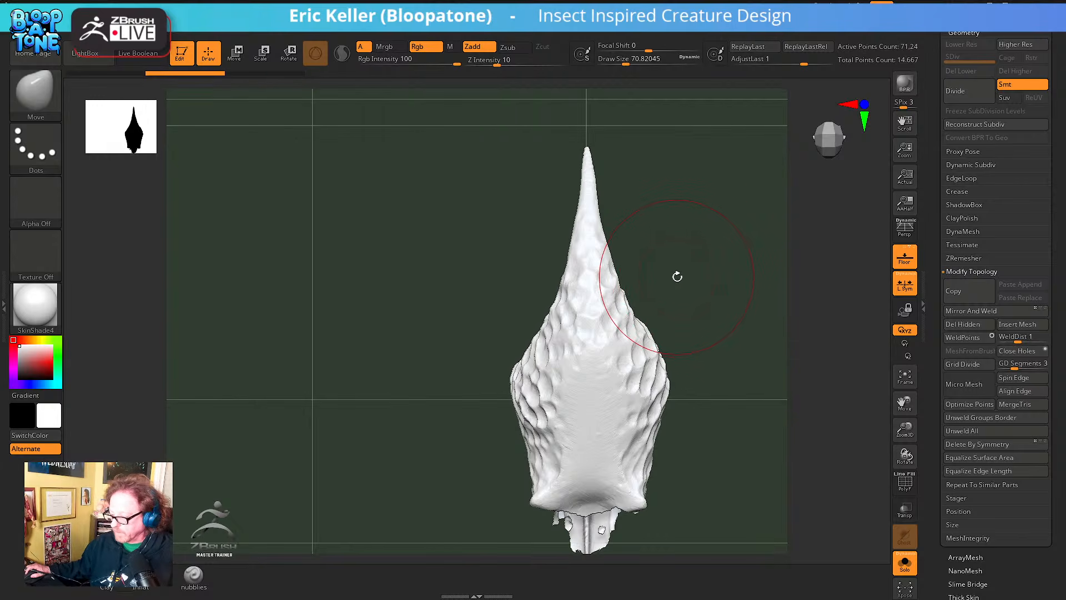
pyautogui.click(966, 312)
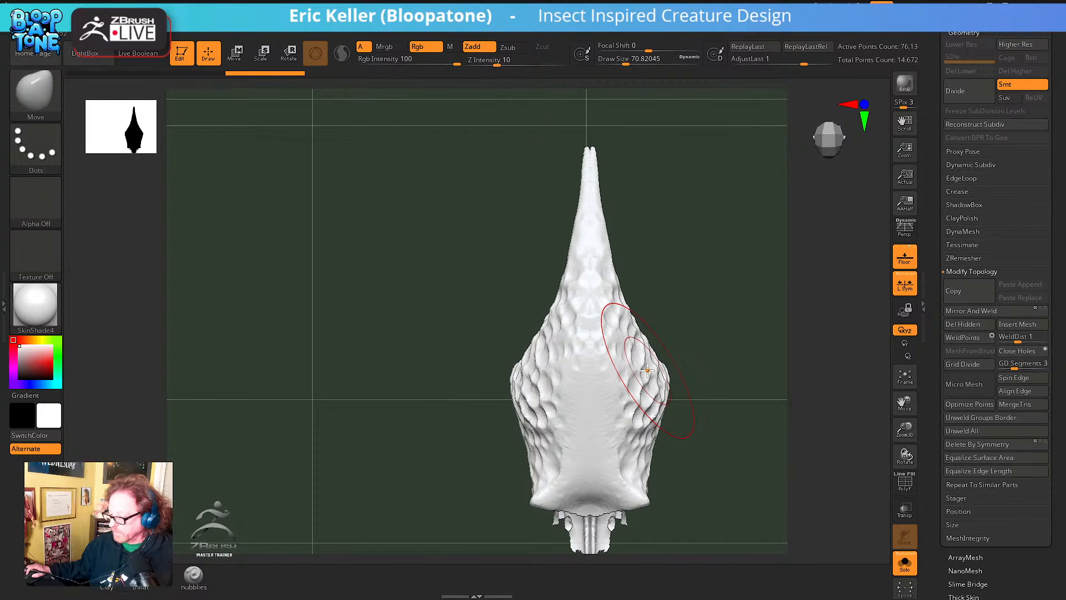
pyautogui.hotkey('ctrl', 'z')
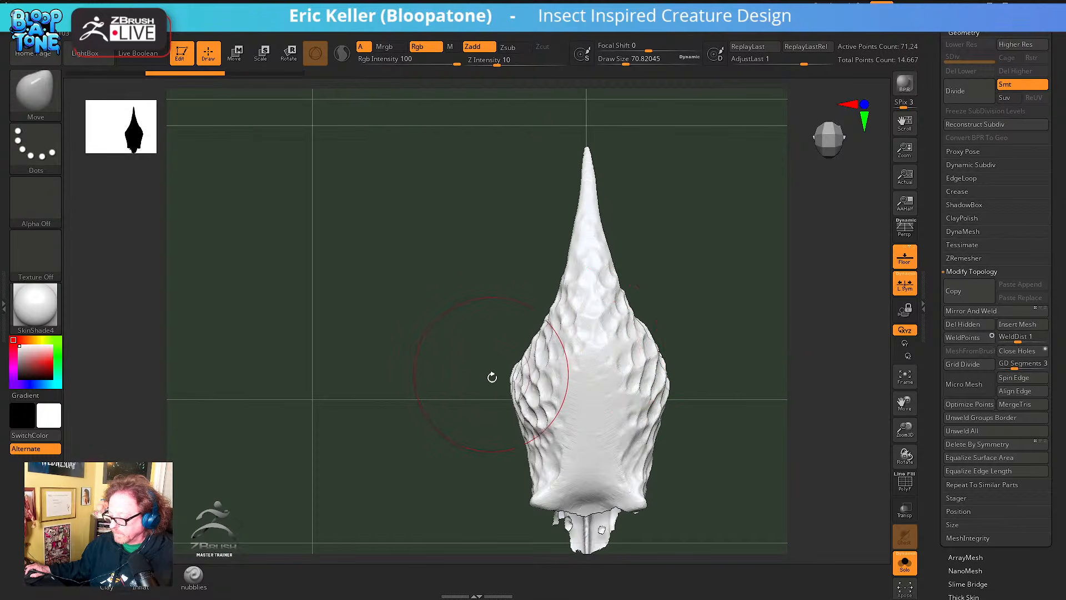
# Shift the petiole about 0.004 sideways across the center line, try Mirror and Weld, and shift it back
pyautogui.press('w')
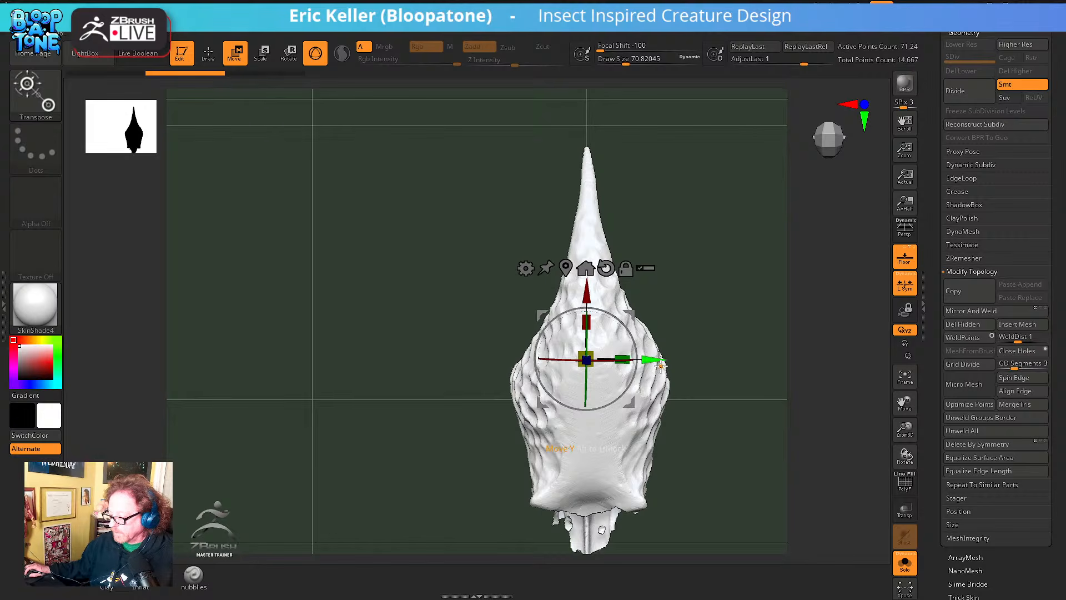
pyautogui.moveTo(661, 361); pyautogui.dragTo(657, 361)
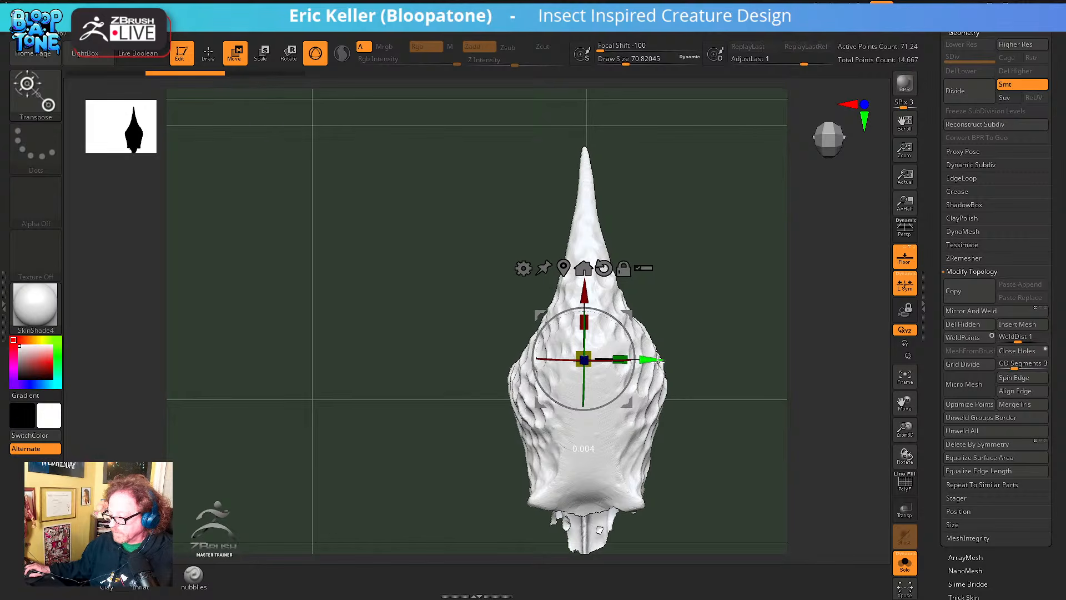
pyautogui.click(970, 311)
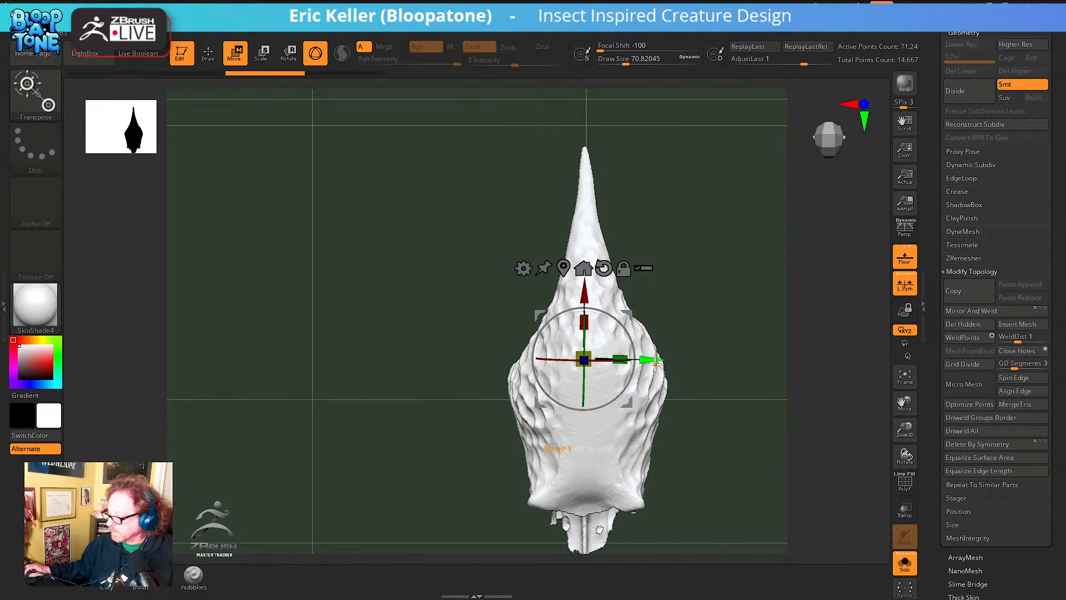
pyautogui.moveTo(659, 362); pyautogui.dragTo(661, 358)
# Turn off local symmetry and nudge the petiole slightly across the center line, testing Mirror and Weld and undoing it
pyautogui.click(903, 286)
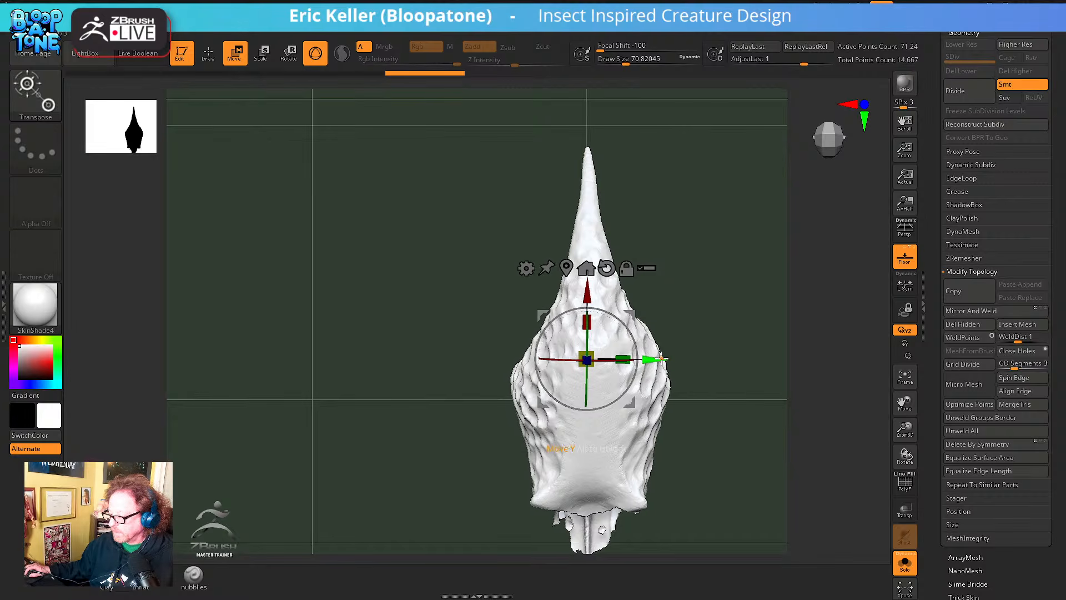
pyautogui.click(978, 313)
pyautogui.hotkey('ctrl', 'z')
pyautogui.moveTo(659, 359); pyautogui.dragTo(658, 359)
pyautogui.click(978, 310)
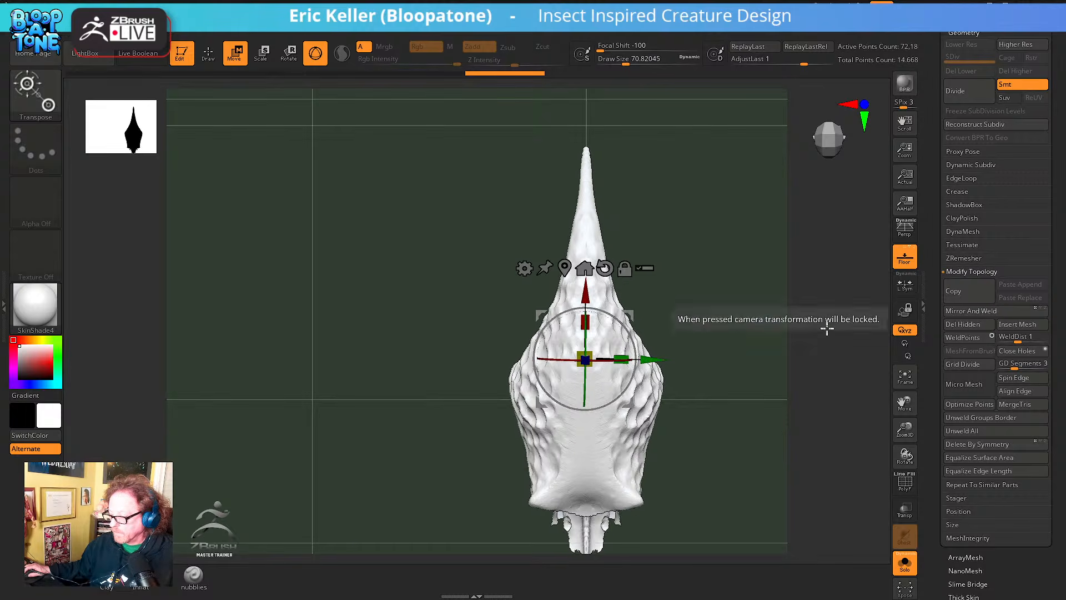
pyautogui.hotkey('ctrl', 'z')
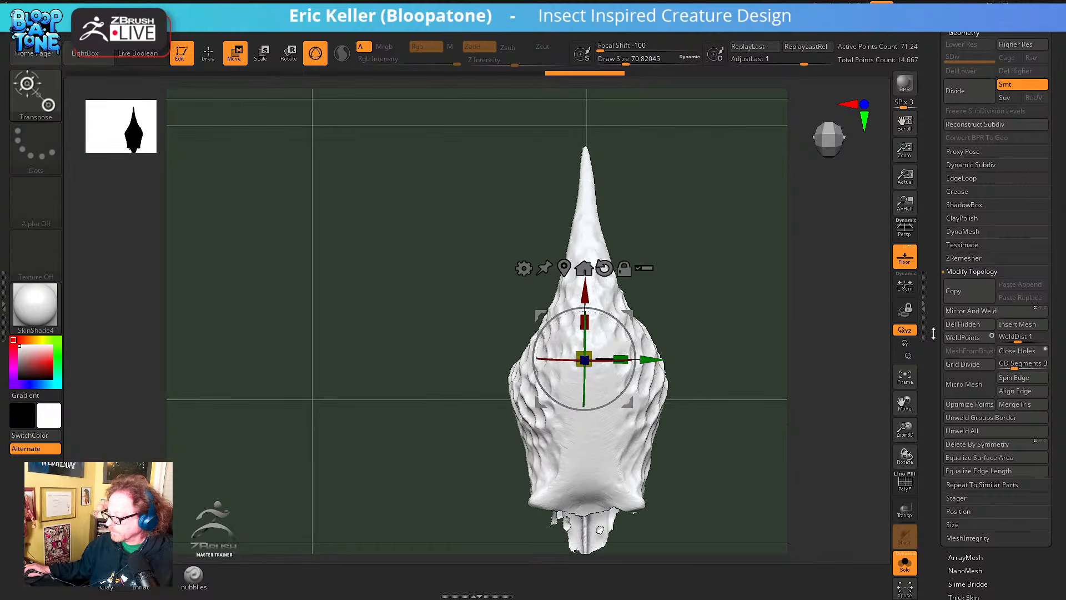
# Repeat Mirror and Weld on the nudged petiole to compare the spine tip, undoing the result each time
pyautogui.click(988, 315)
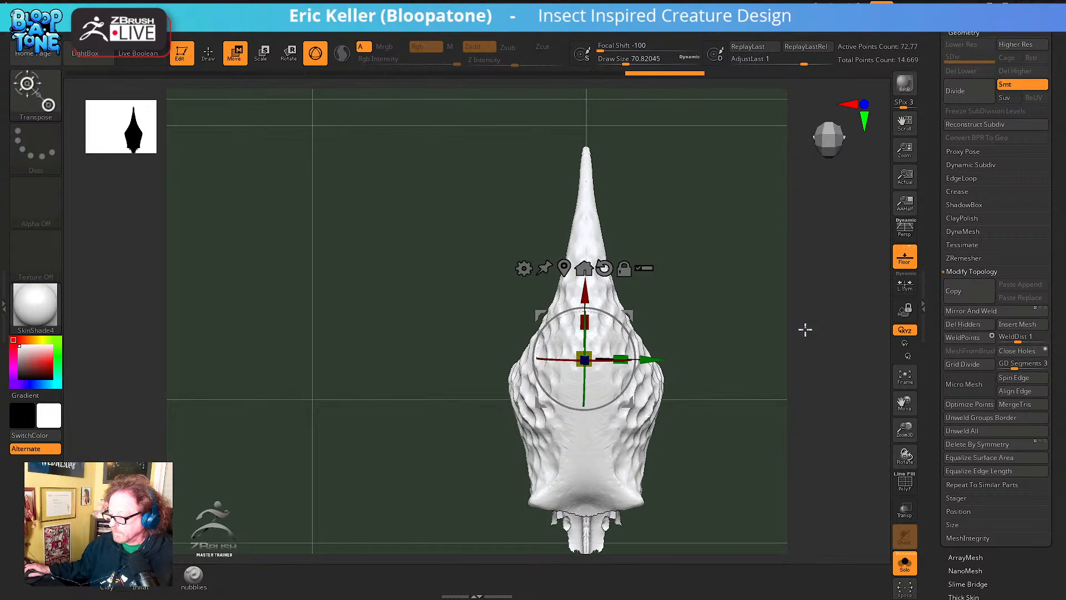
pyautogui.hotkey('ctrl', 'z')
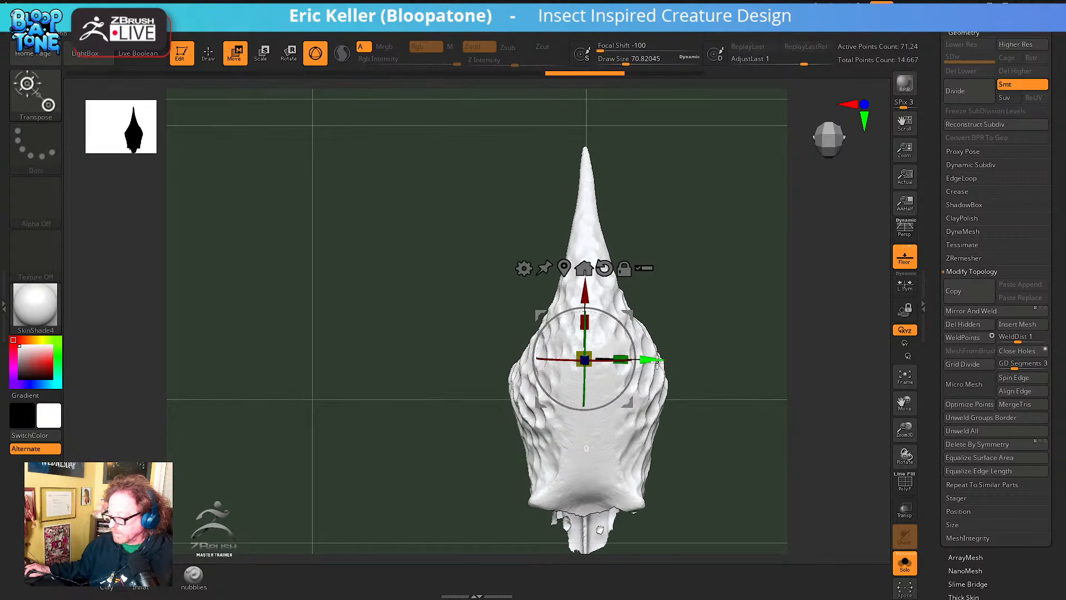
pyautogui.click(988, 317)
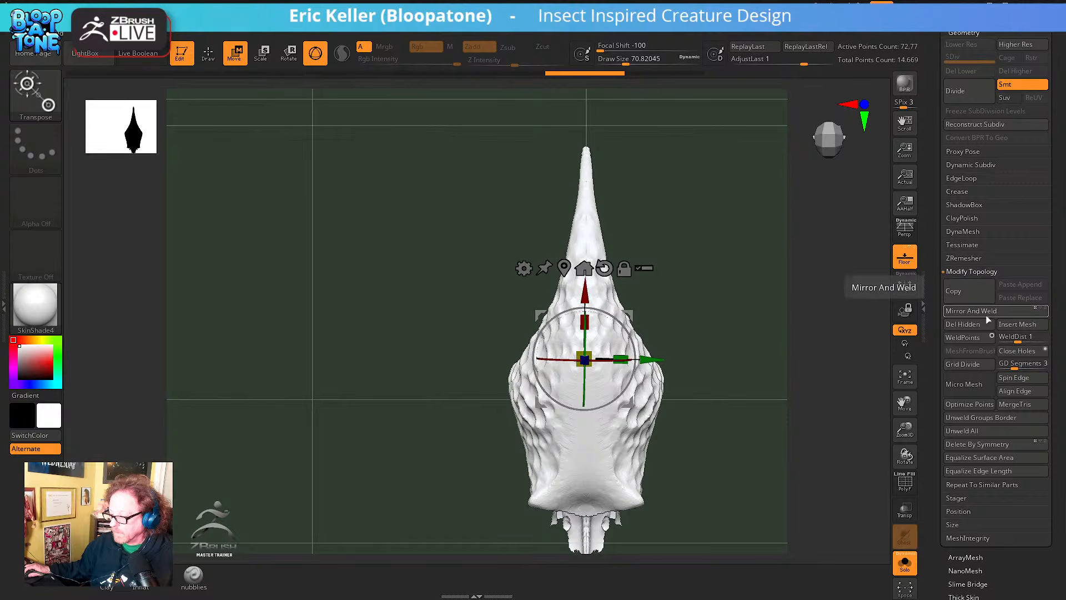
pyautogui.moveTo(761, 366)
pyautogui.mouseDown()
pyautogui.moveTo(687, 354)
pyautogui.moveTo(799, 356)
pyautogui.moveTo(758, 361)
pyautogui.mouseUp()
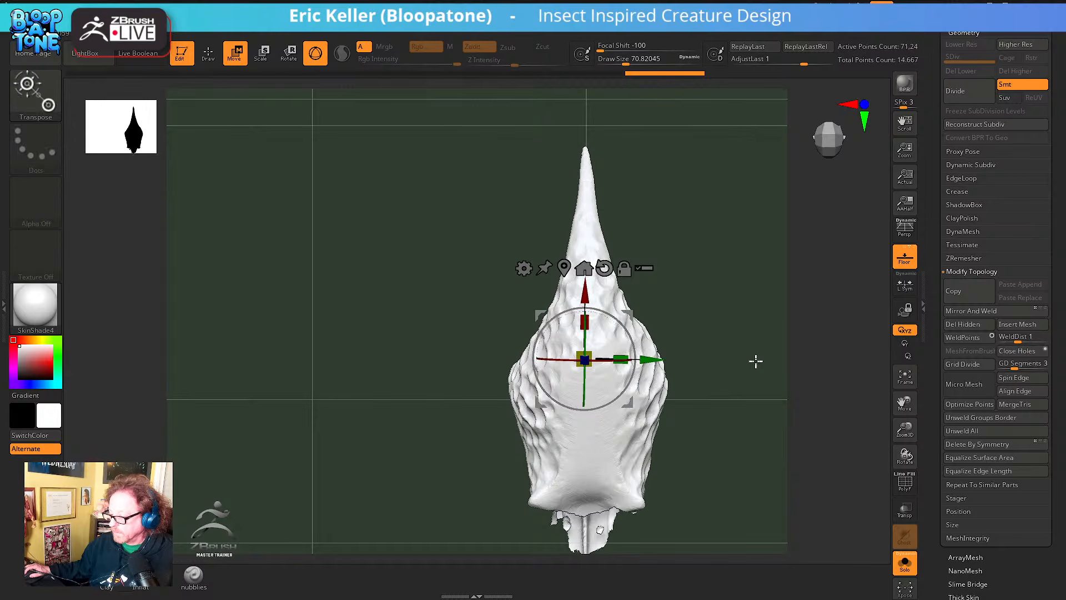
# With the Move brush, center the spine's tip and refine its sides using draw sizes of about 71, 49 and 37
pyautogui.press('q')
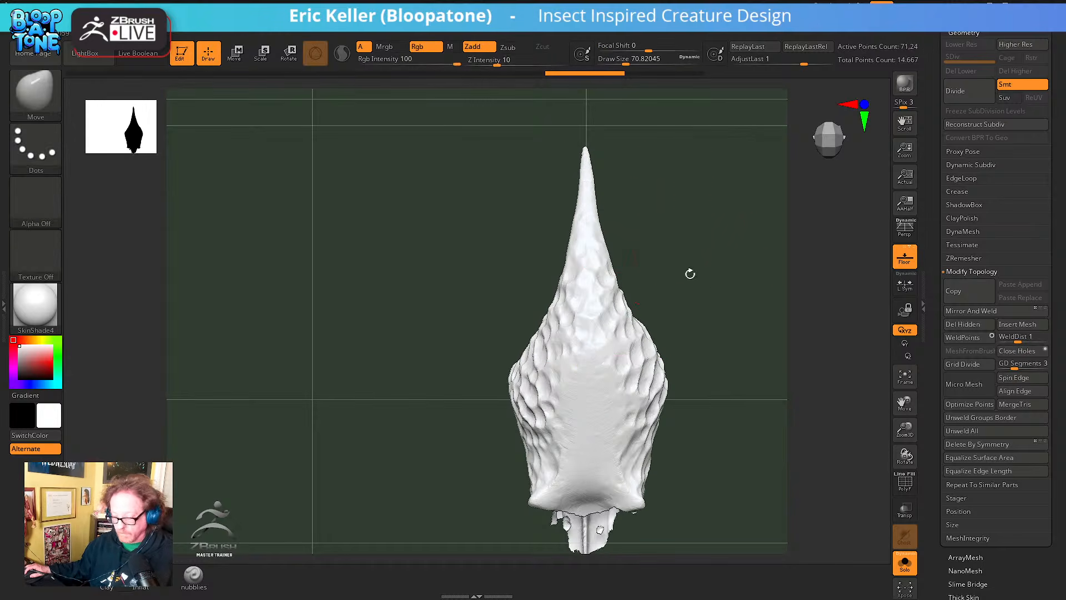
pyautogui.moveTo(584, 151); pyautogui.dragTo(588, 151)
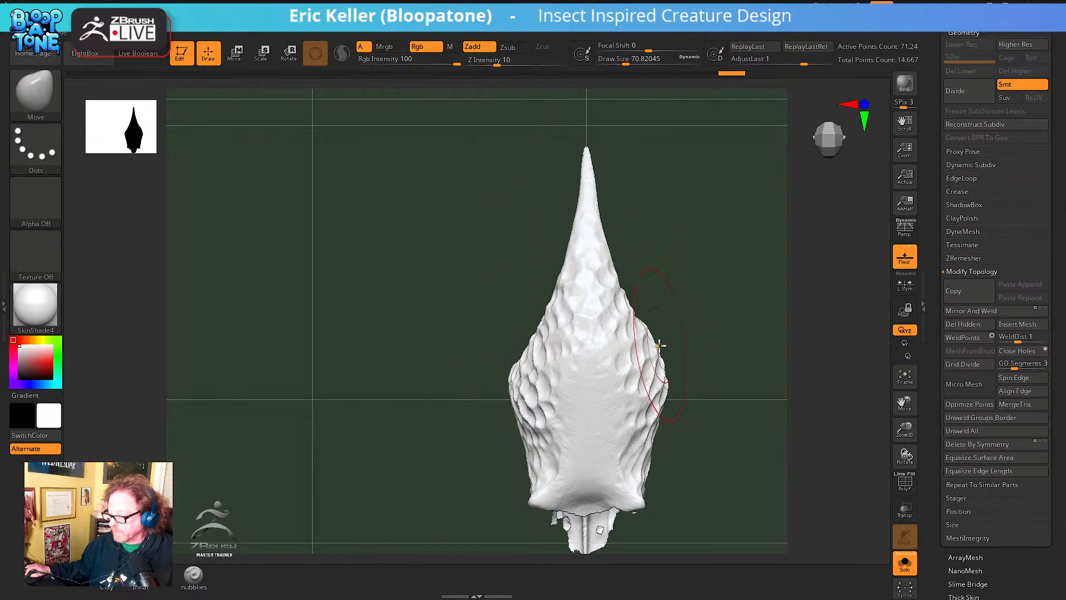
pyautogui.press('s')
pyautogui.moveTo(616, 231); pyautogui.dragTo(612, 231)
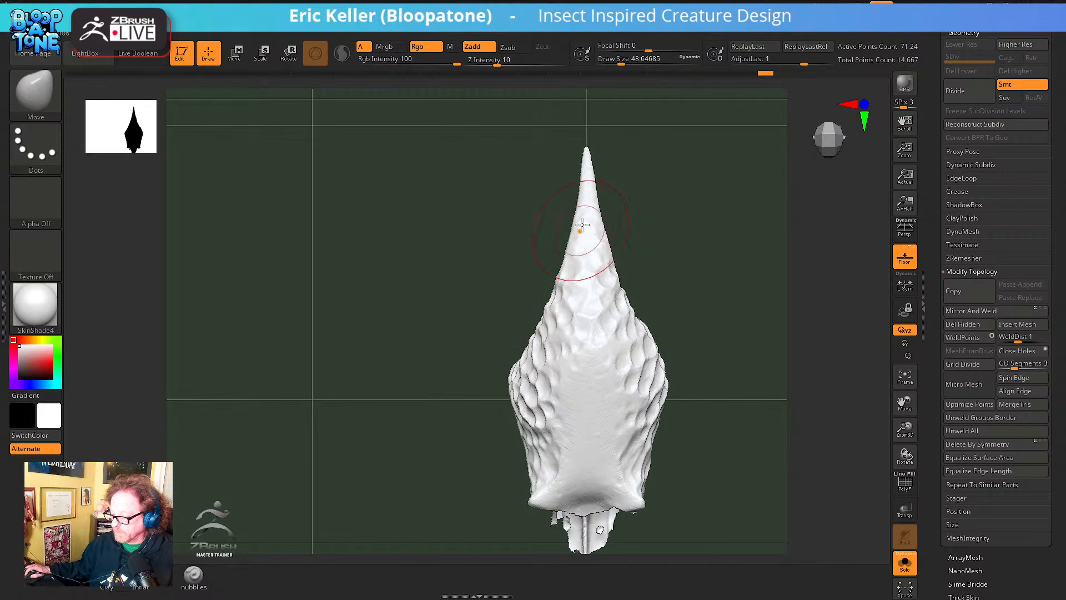
pyautogui.press('s')
pyautogui.moveTo(580, 207); pyautogui.dragTo(576, 204)
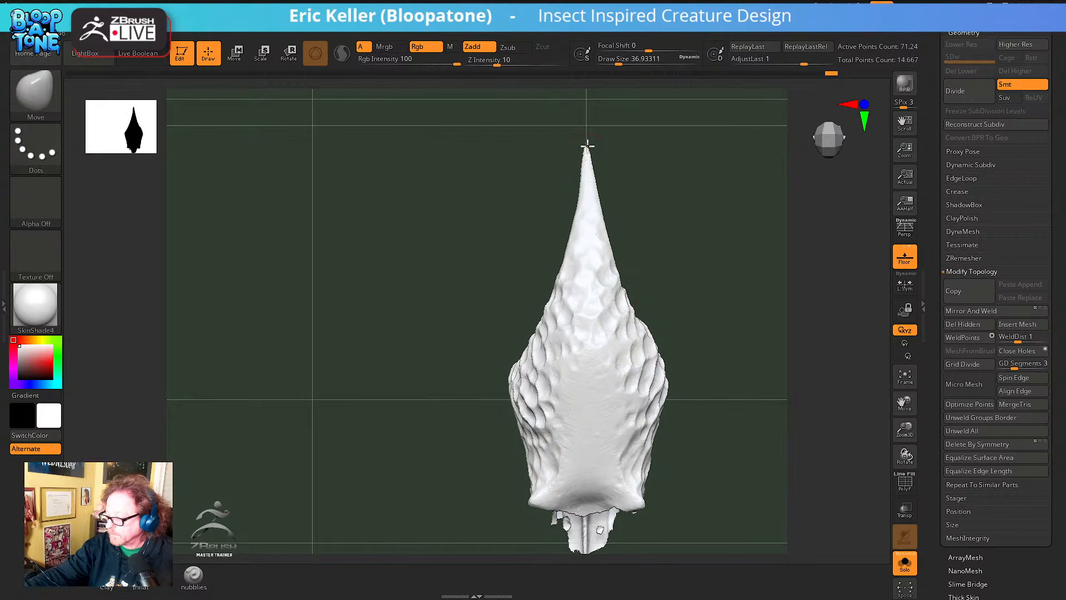
# Test and undo Mirror and Weld, shift the petiole slightly sideways, and mirror and weld it again
pyautogui.click(974, 312)
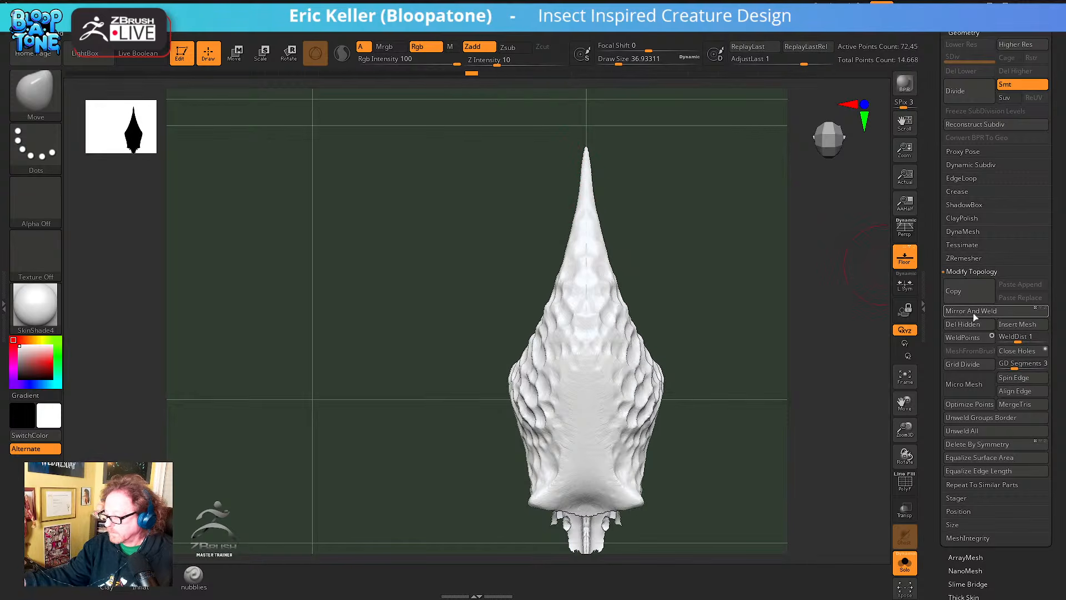
pyautogui.hotkey('ctrl', 'z')
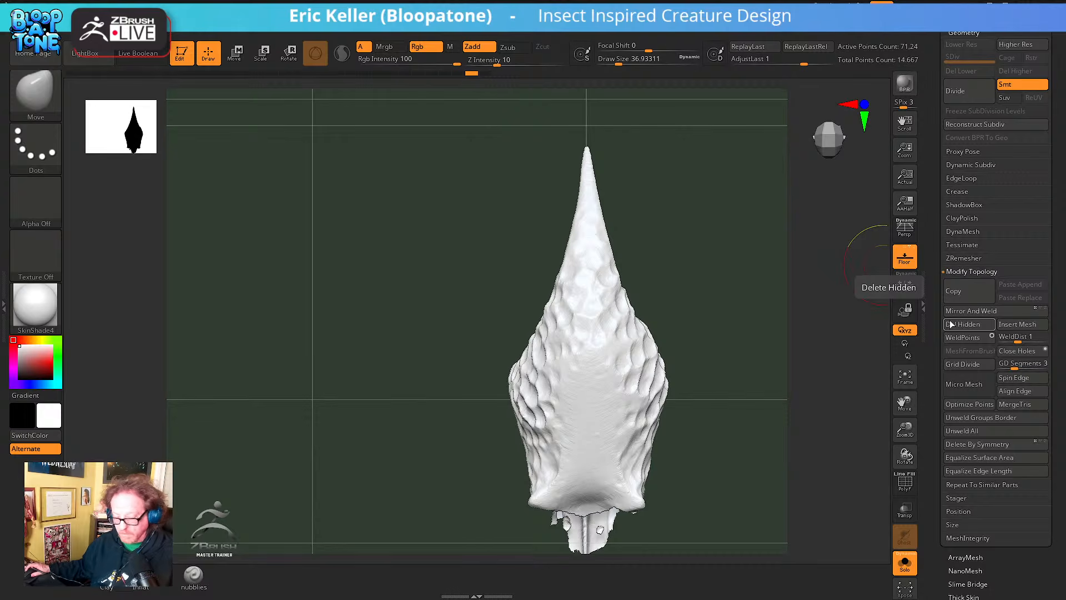
pyautogui.press('w')
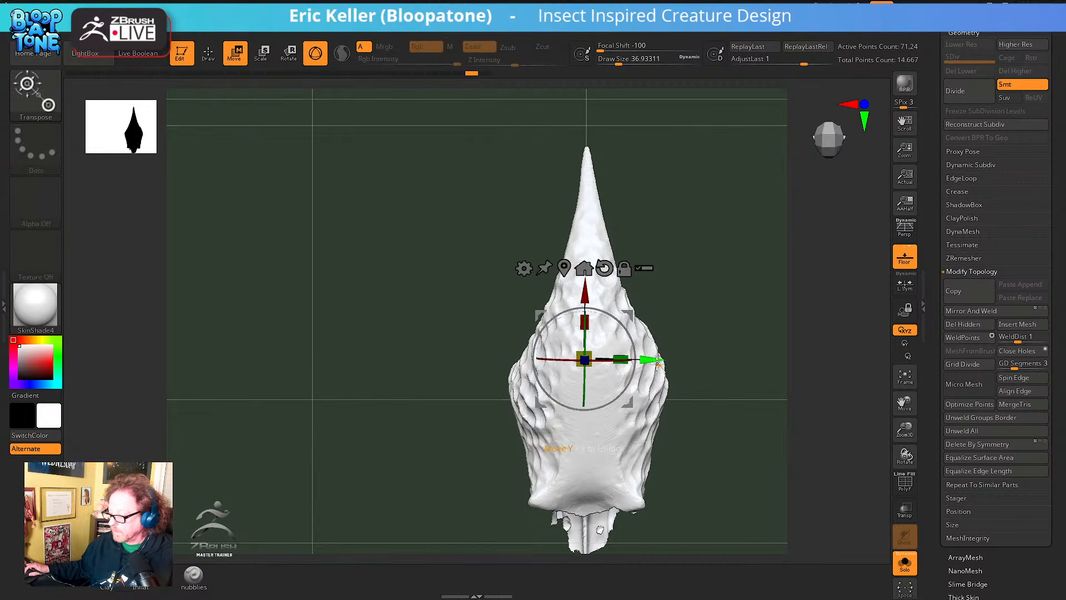
pyautogui.moveTo(658, 362); pyautogui.dragTo(655, 362)
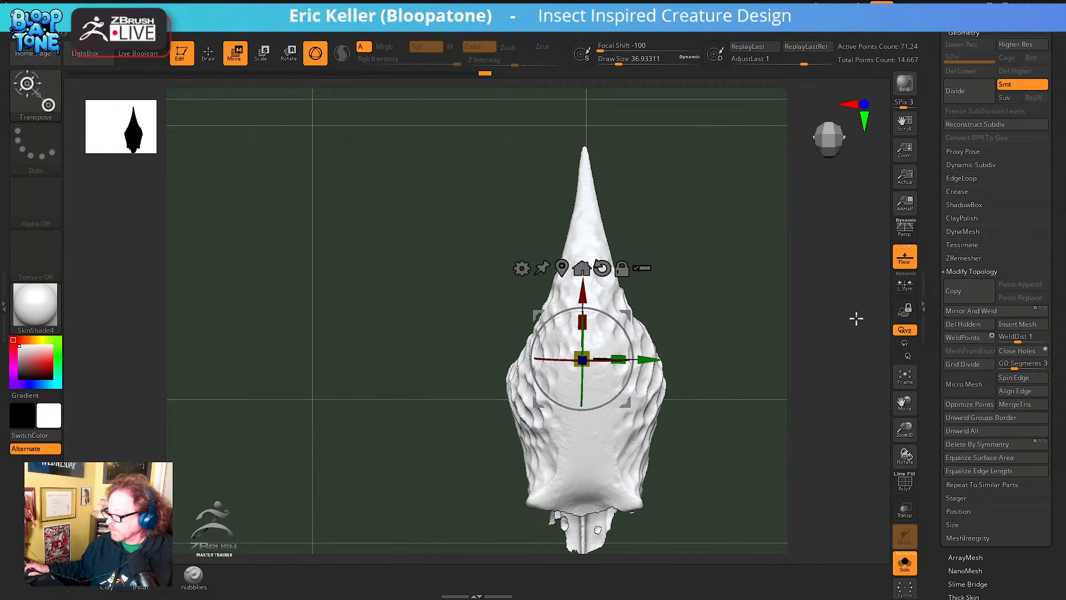
pyautogui.click(971, 312)
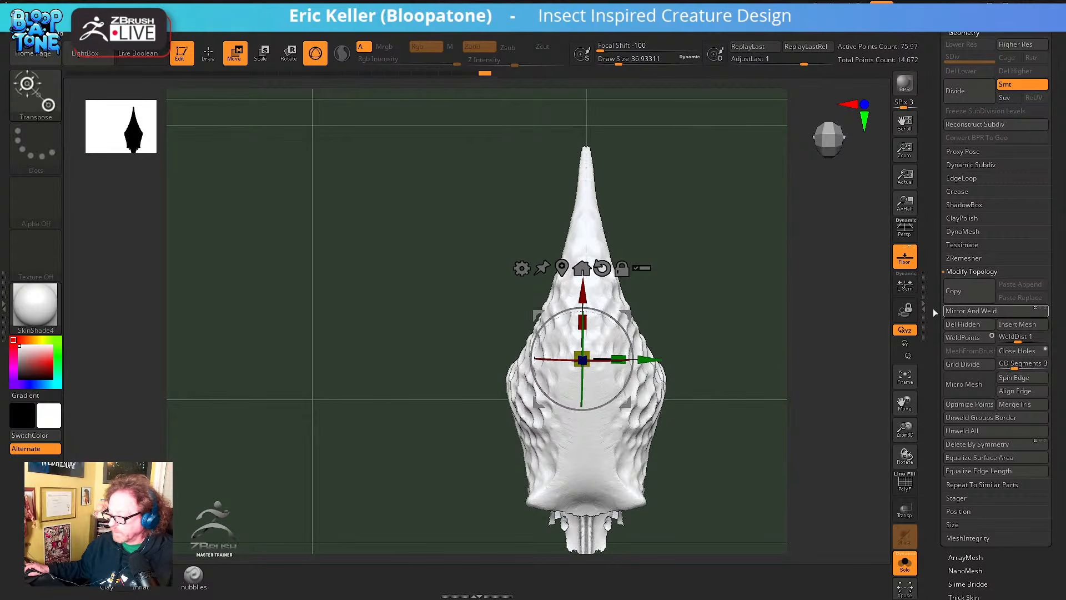
# View the mirrored petiole's open underside up close with the polyframe displayed and the floor grid hidden
pyautogui.moveTo(685, 221); pyautogui.dragTo(694, 249)
pyautogui.keyDown('alt'); pyautogui.moveTo(734, 317); pyautogui.dragTo(660, 300); pyautogui.keyUp('alt')
pyautogui.moveTo(705, 363)
pyautogui.keyDown('alt'); pyautogui.mouseDown()
pyautogui.moveTo(727, 315)
pyautogui.moveTo(688, 341)
pyautogui.moveTo(714, 341)
pyautogui.moveTo(708, 332)
pyautogui.moveTo(761, 359)
pyautogui.moveTo(719, 317)
pyautogui.moveTo(726, 361)
pyautogui.moveTo(689, 361)
pyautogui.moveTo(761, 374)
pyautogui.moveTo(791, 422)
pyautogui.moveTo(758, 407)
pyautogui.moveTo(785, 400)
pyautogui.moveTo(740, 399)
pyautogui.moveTo(756, 474)
pyautogui.moveTo(818, 426)
pyautogui.moveTo(788, 483)
pyautogui.moveTo(640, 448)
pyautogui.moveTo(697, 441)
pyautogui.moveTo(597, 471)
pyautogui.moveTo(668, 433)
pyautogui.moveTo(707, 428)
pyautogui.moveTo(685, 466)
pyautogui.mouseUp(); pyautogui.keyUp('alt')
pyautogui.press('q')
pyautogui.click(904, 481)
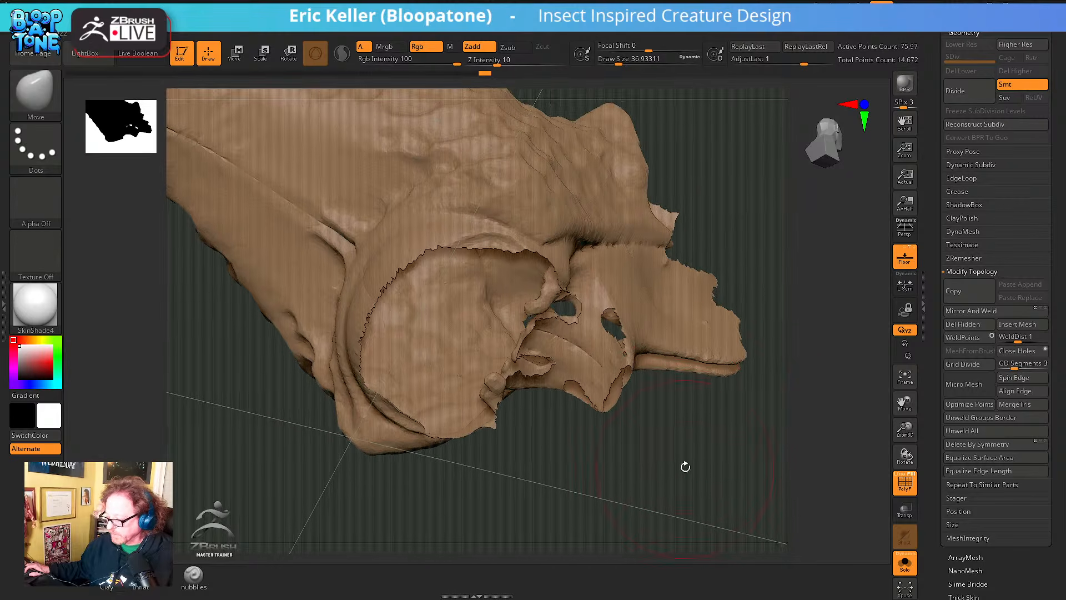
pyautogui.click(906, 261)
# Assign separate polygroups to the petiole's disconnected pieces with Auto Groups
pyautogui.scroll(-5, 932, 444)
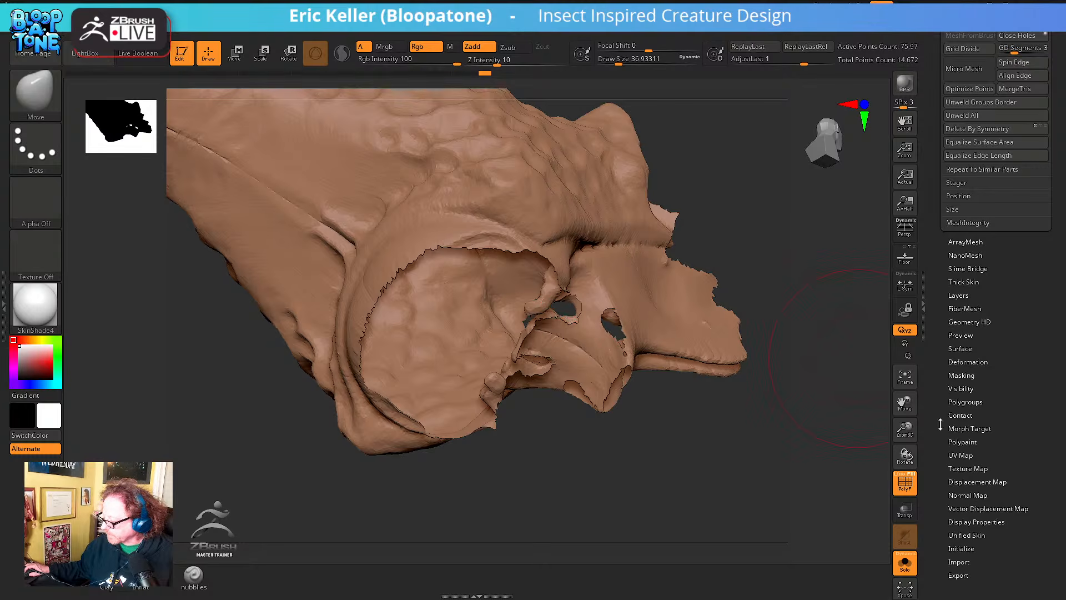
pyautogui.moveTo(940, 424); pyautogui.dragTo(945, 410)
pyautogui.click(976, 387)
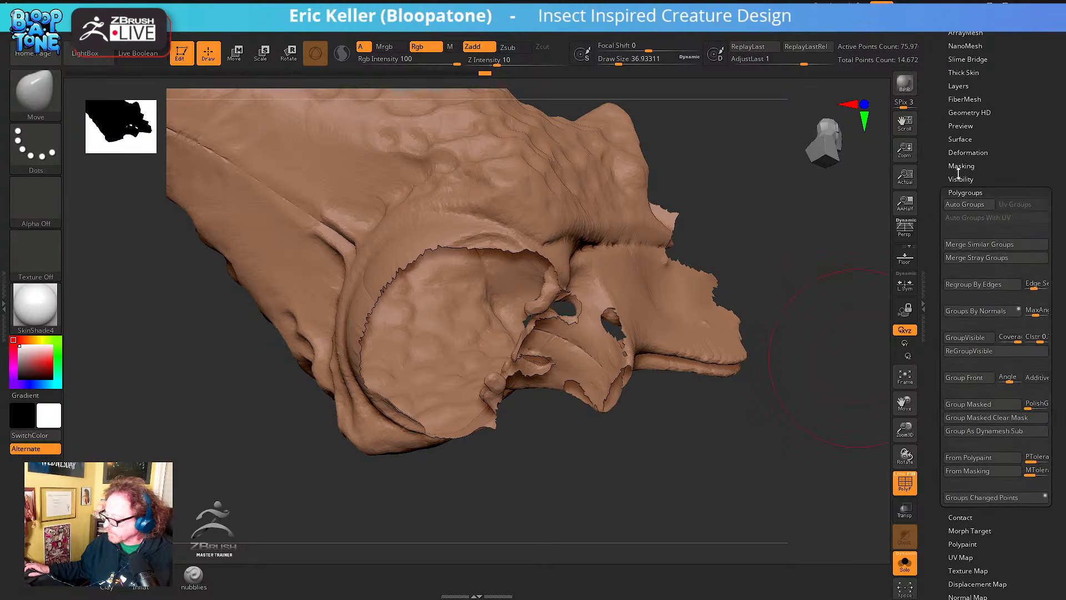
pyautogui.click(965, 204)
# Isolate the petiole's main polygroup, delete the hidden loose fragments inside the opening, and check the mesh from the front
pyautogui.moveTo(833, 231); pyautogui.dragTo(916, 303)
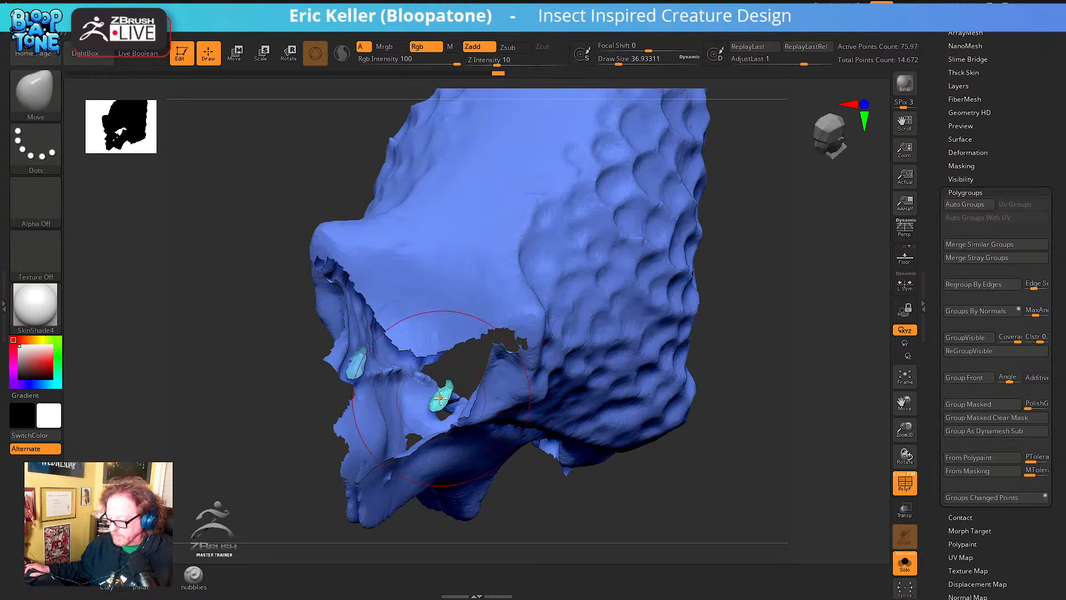
pyautogui.moveTo(629, 494)
pyautogui.mouseDown()
pyautogui.moveTo(727, 445)
pyautogui.moveTo(645, 504)
pyautogui.mouseUp()
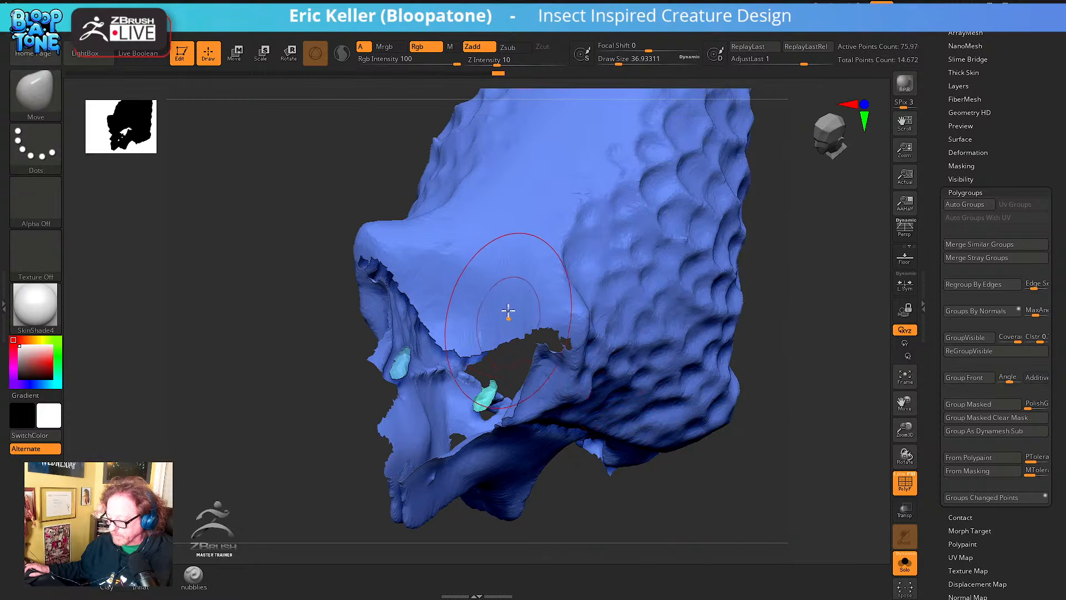
pyautogui.hotkey('ctrl', 'shift')
pyautogui.keyDown('ctrl'); pyautogui.keyDown('shift'); pyautogui.click(508, 289); pyautogui.keyUp('shift'); pyautogui.keyUp('ctrl')
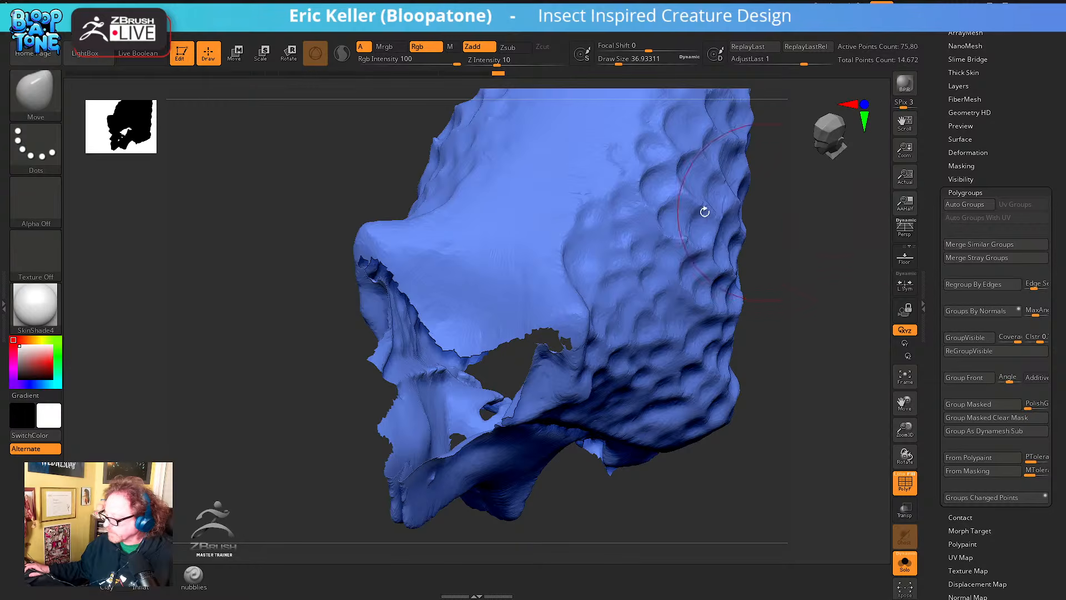
pyautogui.scroll(5, 944, 152)
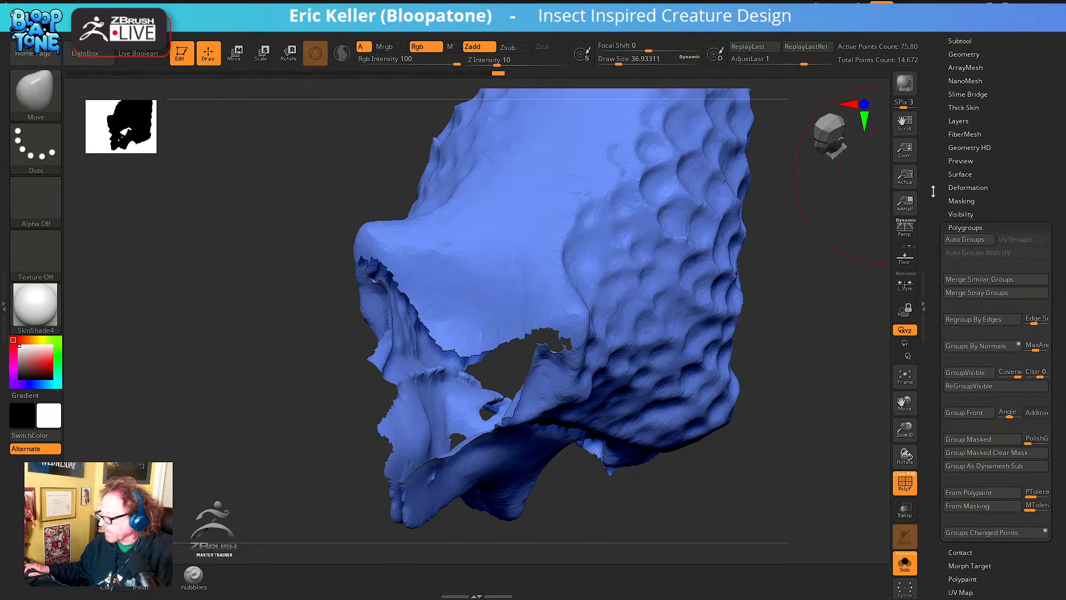
pyautogui.click(965, 112)
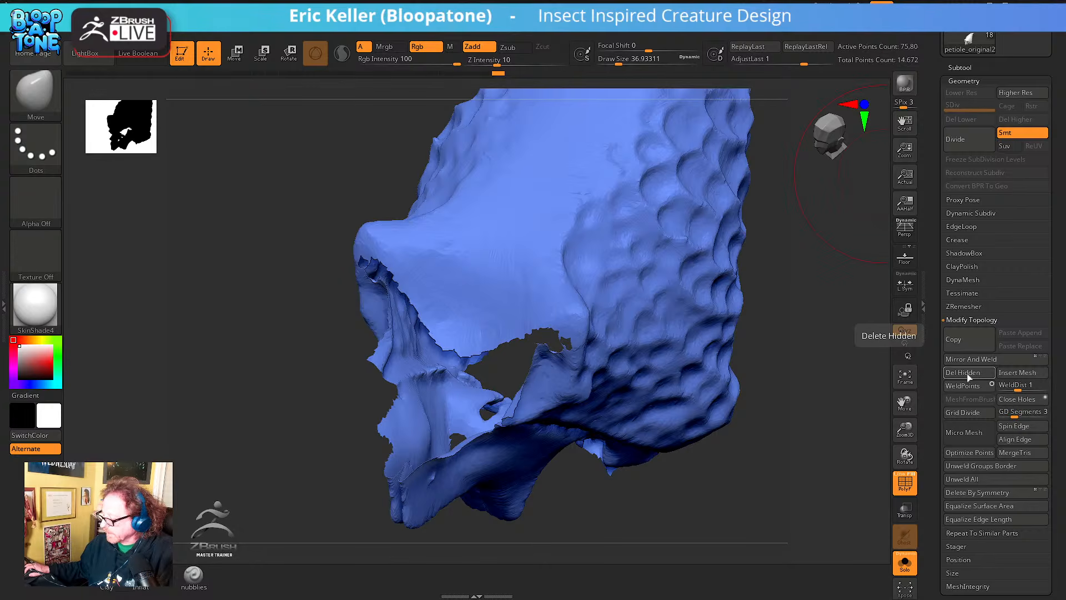
pyautogui.moveTo(738, 418)
pyautogui.mouseDown()
pyautogui.moveTo(757, 435)
pyautogui.moveTo(749, 485)
pyautogui.moveTo(690, 469)
pyautogui.moveTo(542, 505)
pyautogui.moveTo(592, 472)
pyautogui.moveTo(580, 438)
pyautogui.moveTo(552, 431)
pyautogui.moveTo(605, 438)
pyautogui.moveTo(585, 466)
pyautogui.moveTo(591, 451)
pyautogui.moveTo(494, 409)
pyautogui.moveTo(615, 417)
pyautogui.mouseUp()
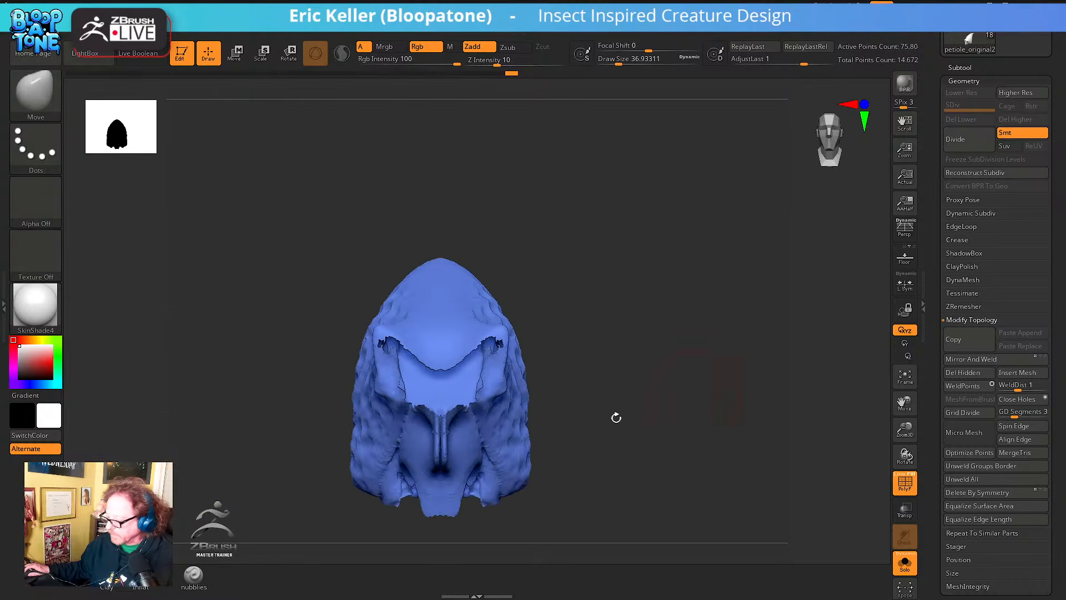
# Close the holes in the petiole mesh and check the filled opening from several angles
pyautogui.click(1024, 404)
pyautogui.moveTo(761, 402)
pyautogui.mouseDown()
pyautogui.moveTo(761, 448)
pyautogui.moveTo(709, 440)
pyautogui.moveTo(733, 444)
pyautogui.moveTo(757, 394)
pyautogui.moveTo(704, 431)
pyautogui.moveTo(723, 425)
pyautogui.moveTo(743, 443)
pyautogui.mouseUp()
pyautogui.moveTo(705, 395)
pyautogui.mouseDown()
pyautogui.moveTo(761, 443)
pyautogui.moveTo(825, 471)
pyautogui.moveTo(721, 449)
pyautogui.mouseUp()
pyautogui.moveTo(328, 394)
pyautogui.mouseDown()
pyautogui.moveTo(195, 247)
pyautogui.moveTo(628, 448)
pyautogui.moveTo(564, 438)
pyautogui.moveTo(680, 448)
pyautogui.moveTo(626, 433)
pyautogui.moveTo(701, 455)
pyautogui.moveTo(649, 416)
pyautogui.moveTo(690, 452)
pyautogui.moveTo(730, 409)
pyautogui.mouseUp()
# Compare the petiole with the other visible subtools, turn off the polyframe, and isolate the petiole again
pyautogui.click(963, 280)
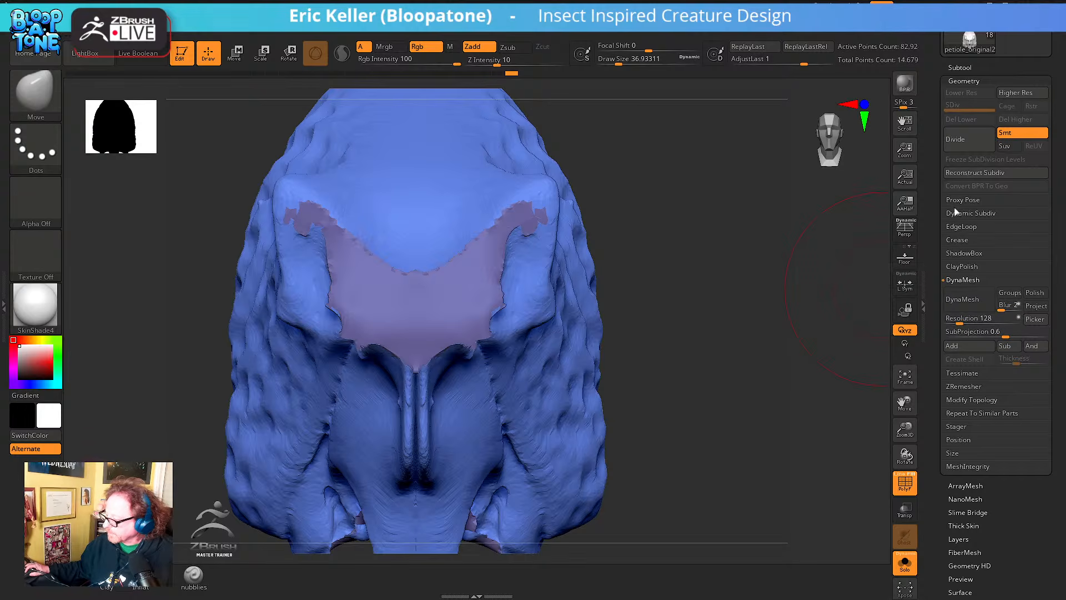
pyautogui.click(905, 562)
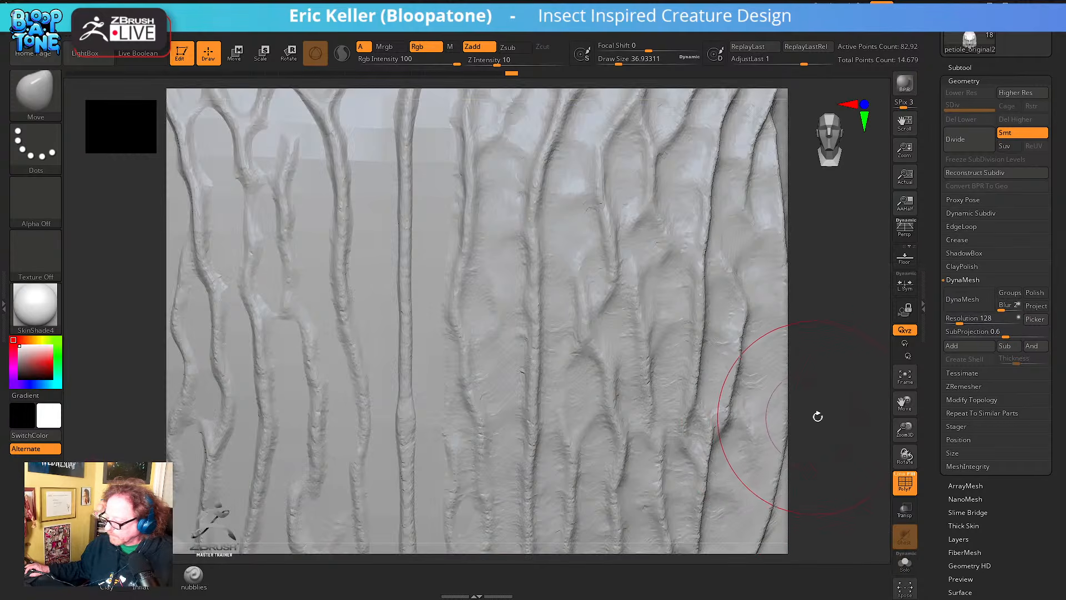
pyautogui.press('f')
pyautogui.moveTo(841, 411); pyautogui.dragTo(750, 389)
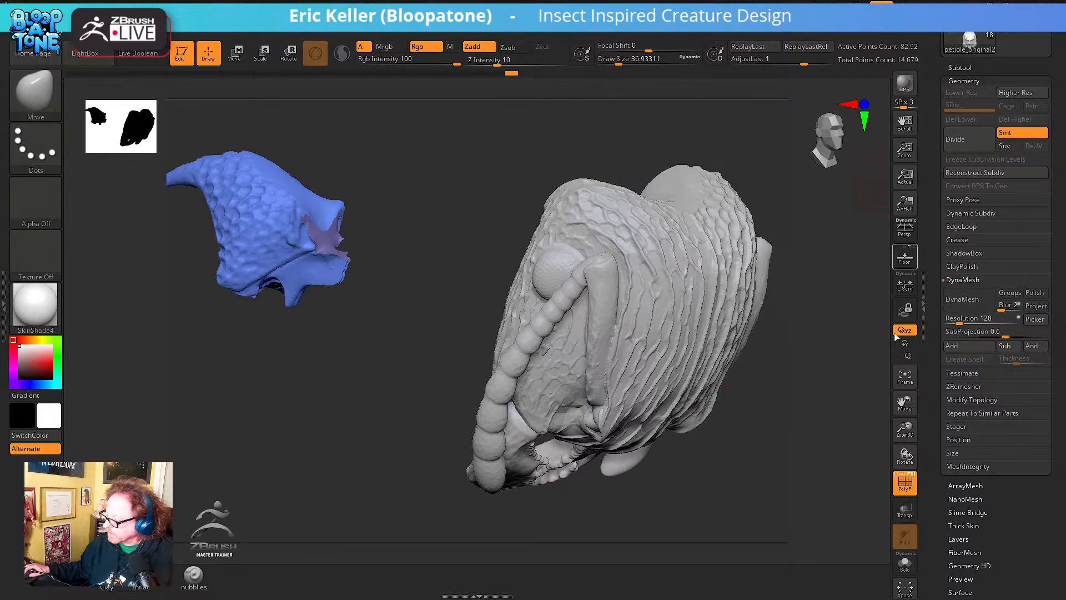
pyautogui.click(906, 485)
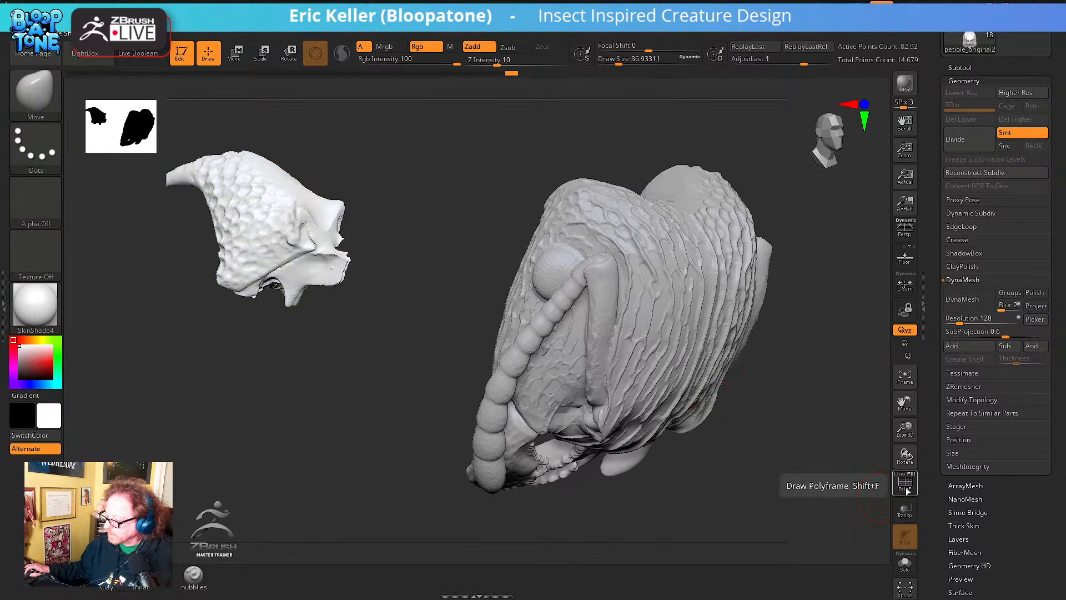
pyautogui.click(905, 563)
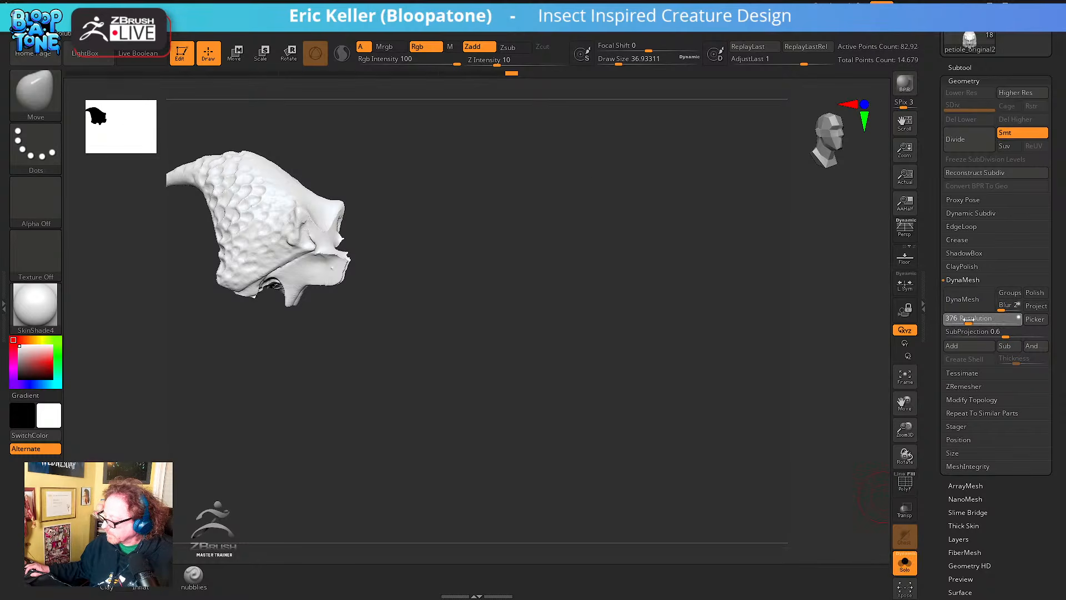
# Try remeshing the petiole with DynaMesh at resolution 400, inspect the surface detail, and undo it
pyautogui.click(962, 300)
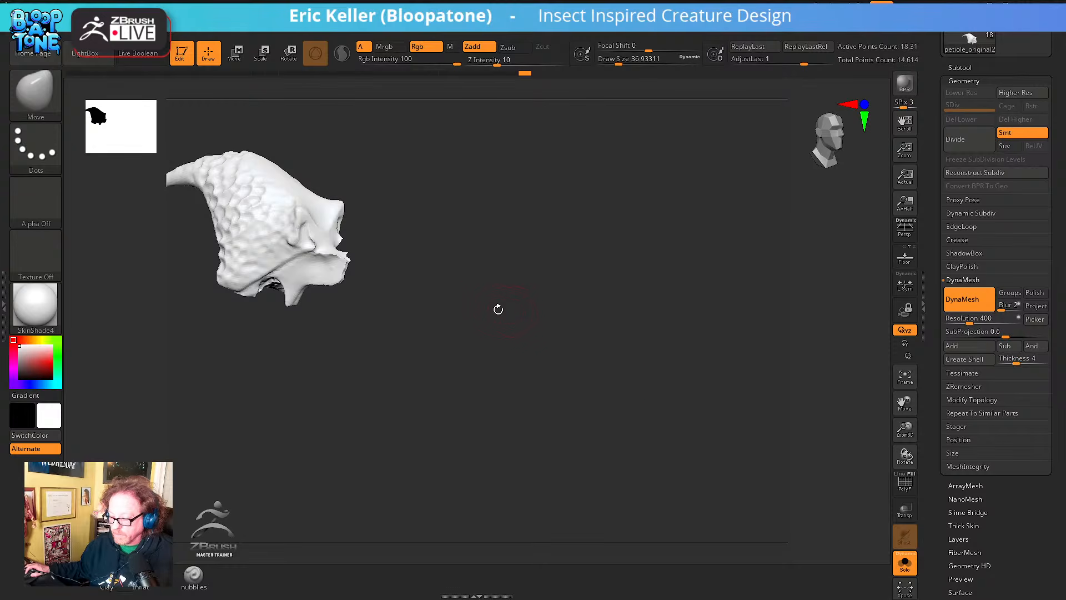
pyautogui.press('f')
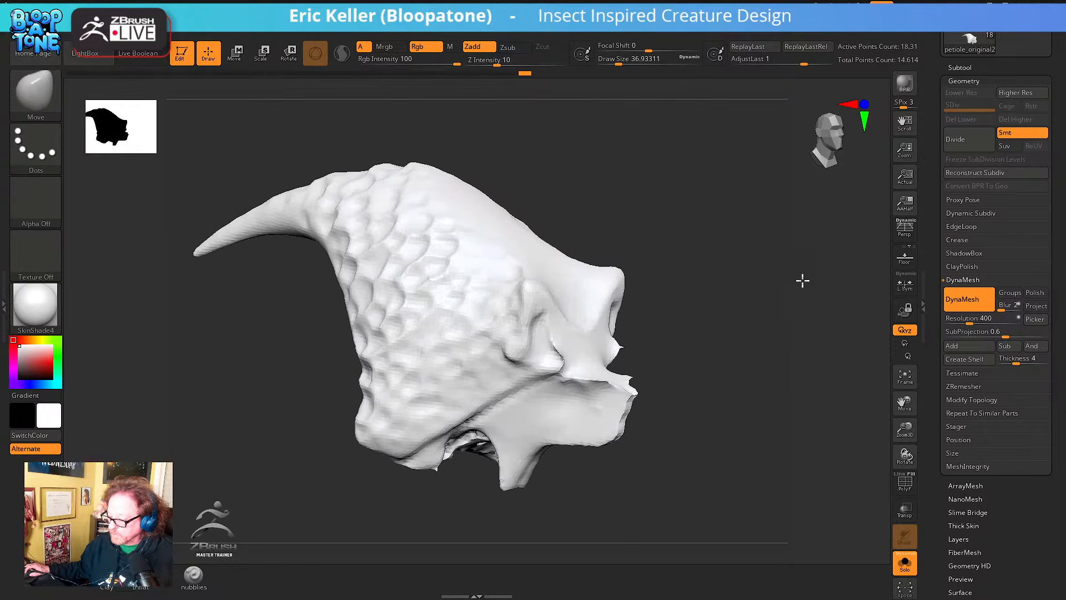
pyautogui.keyDown('alt'); pyautogui.moveTo(803, 281); pyautogui.dragTo(844, 278); pyautogui.keyUp('alt')
pyautogui.hotkey('ctrl', 'z')
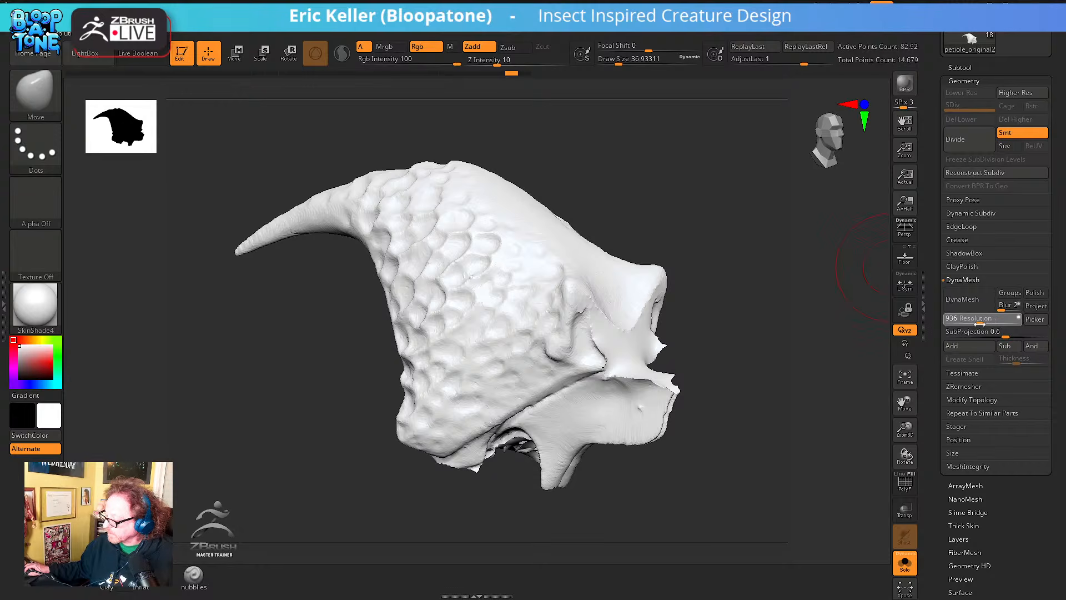
# Remesh the petiole with DynaMesh at resolution 904 and check the scale detail from both sides
pyautogui.click(960, 299)
pyautogui.moveTo(783, 272)
pyautogui.mouseDown()
pyautogui.moveTo(756, 278)
pyautogui.moveTo(781, 272)
pyautogui.moveTo(749, 288)
pyautogui.moveTo(748, 311)
pyautogui.moveTo(719, 351)
pyautogui.mouseUp()
pyautogui.moveTo(754, 383)
pyautogui.mouseDown()
pyautogui.moveTo(711, 386)
pyautogui.moveTo(730, 397)
pyautogui.moveTo(473, 468)
pyautogui.moveTo(442, 452)
pyautogui.mouseUp()
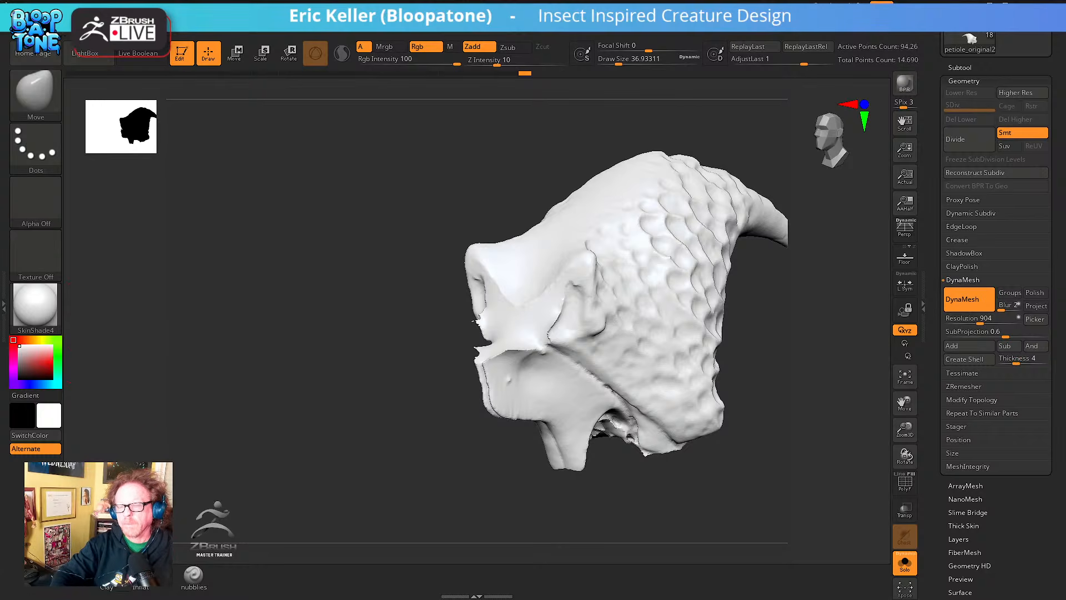
# Switch to the Inflat brush, apply StartupMaterial, and reduce the draw size to about 25 for work on the filled opening
pyautogui.click(140, 578)
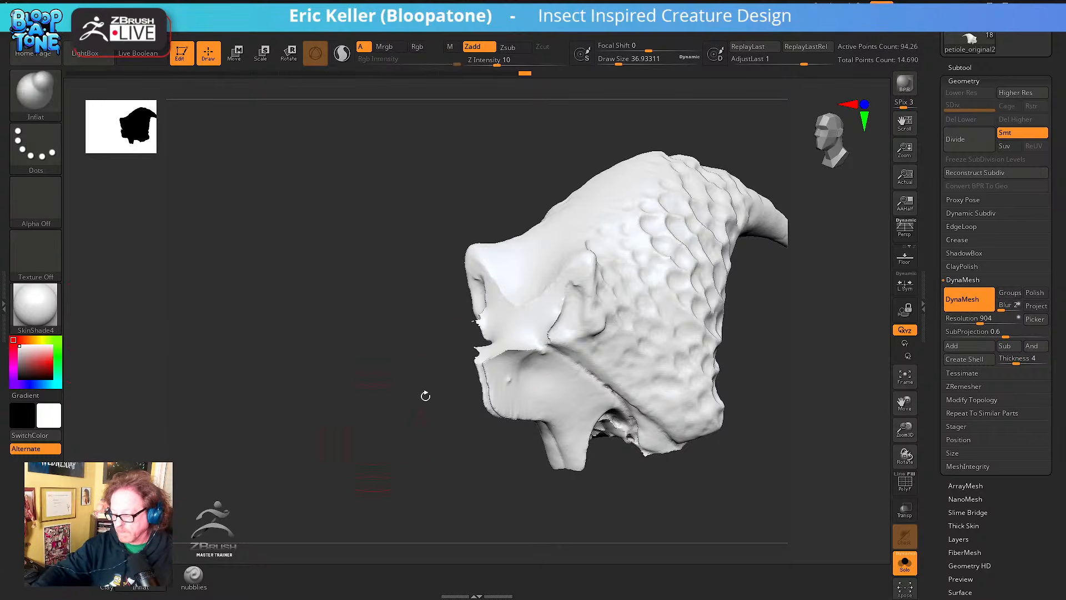
pyautogui.click(40, 304)
pyautogui.click(110, 179)
pyautogui.moveTo(571, 287); pyautogui.dragTo(642, 385, button='right')
pyautogui.keyDown('alt'); pyautogui.moveTo(572, 355); pyautogui.dragTo(685, 395, button='right'); pyautogui.keyUp('alt')
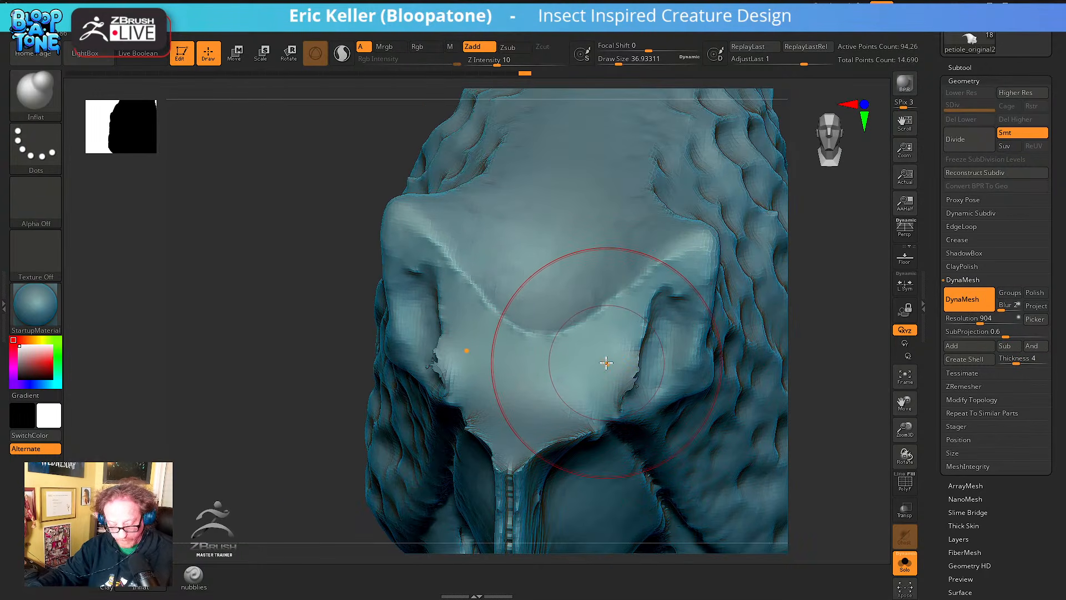
pyautogui.press('[')
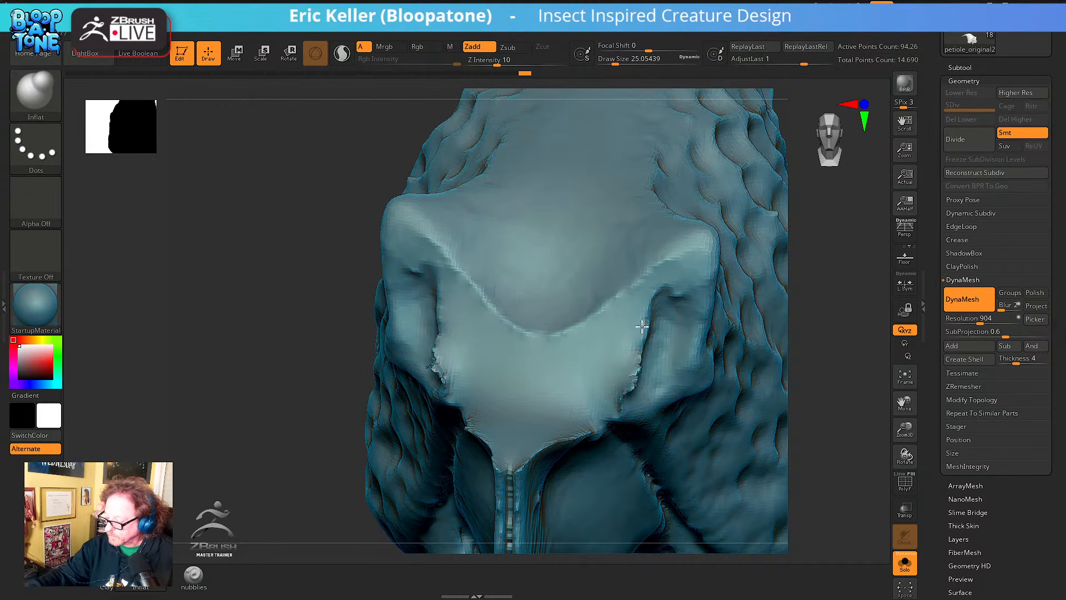
# Inflate the thin jagged edges around the filled front opening, update the DynaMesh, and smooth them
pyautogui.keyDown('alt'); pyautogui.moveTo(530, 459); pyautogui.dragTo(548, 389, button='right'); pyautogui.keyUp('alt')
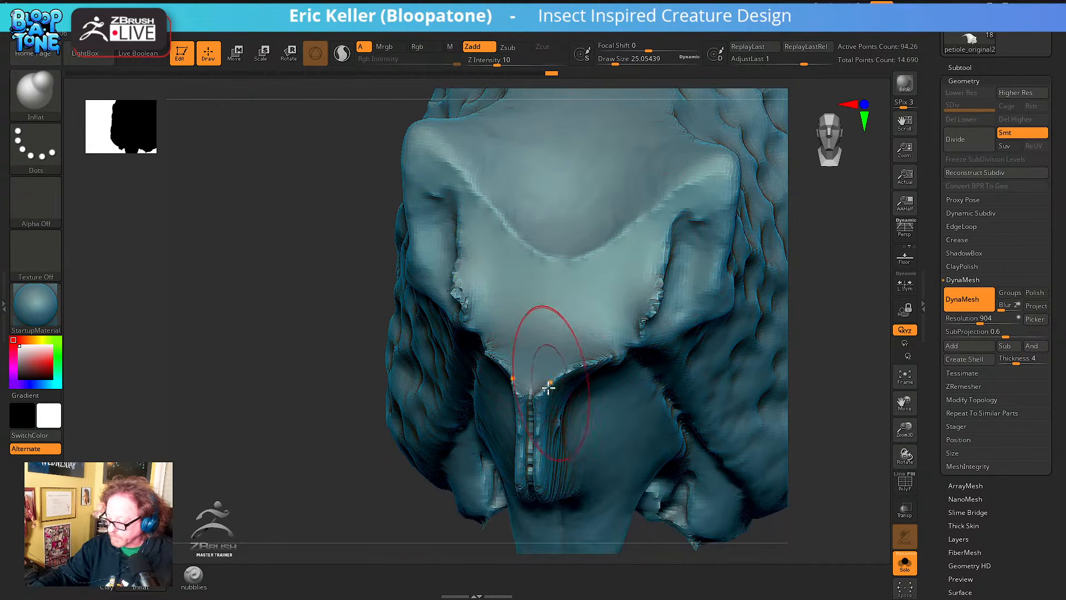
pyautogui.keyDown('ctrl'); pyautogui.moveTo(353, 490); pyautogui.dragTo(366, 506); pyautogui.keyUp('ctrl')
pyautogui.moveTo(664, 256)
pyautogui.keyDown('shift'); pyautogui.mouseDown()
pyautogui.moveTo(652, 305)
pyautogui.moveTo(670, 229)
pyautogui.mouseUp(); pyautogui.keyUp('shift')
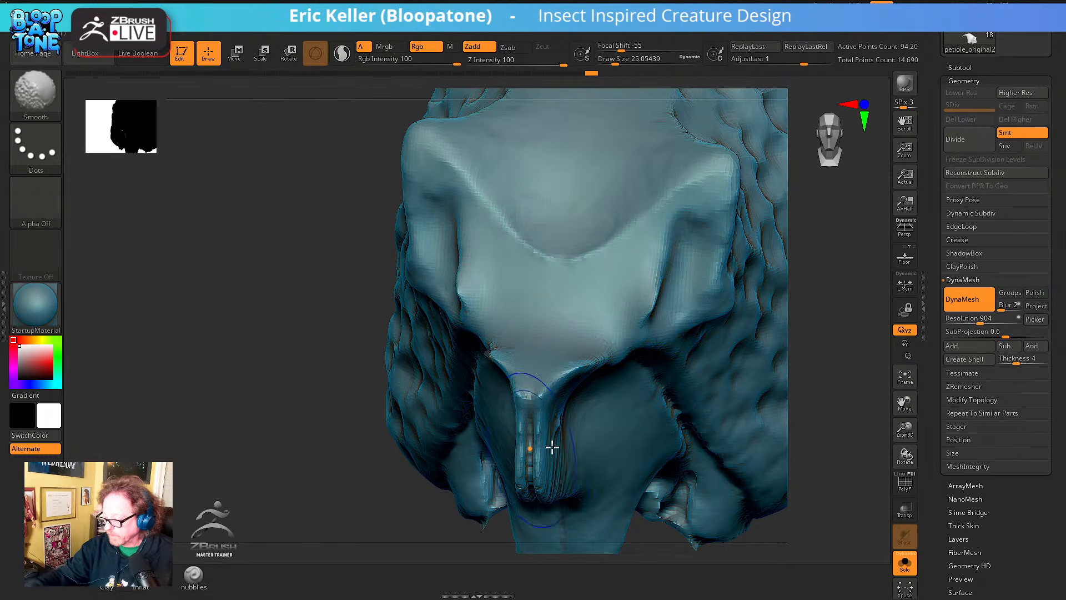
pyautogui.moveTo(552, 447)
pyautogui.mouseDown(button='right')
pyautogui.moveTo(568, 376)
pyautogui.moveTo(507, 300)
pyautogui.moveTo(559, 333)
pyautogui.moveTo(551, 345)
pyautogui.moveTo(517, 315)
pyautogui.mouseUp(button='right')
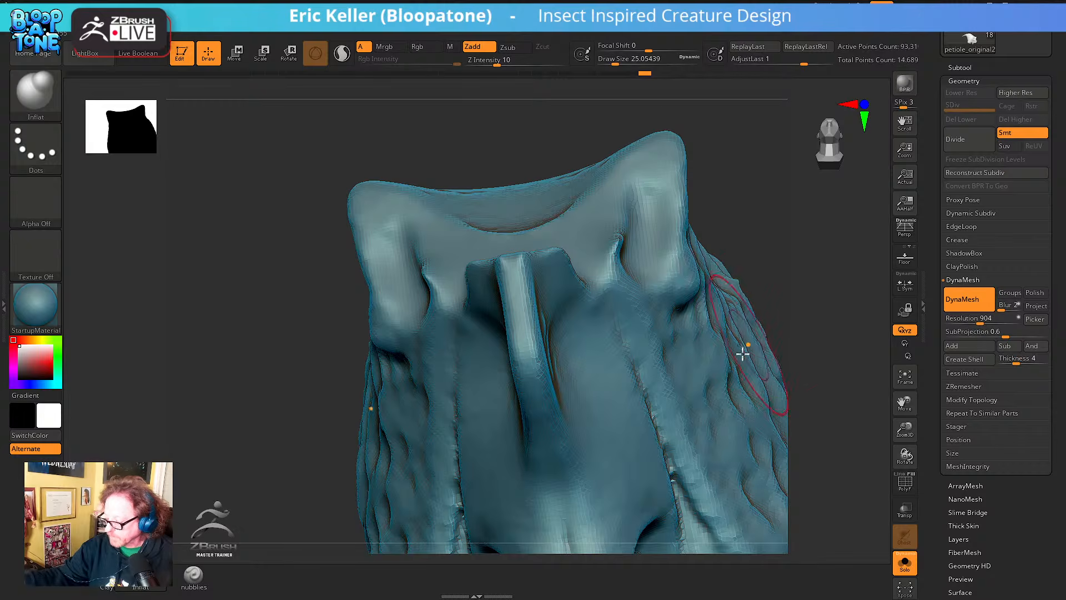
# Smooth the ragged openings on the petiole's underside beneath the overhanging lip
pyautogui.keyDown('alt'); pyautogui.moveTo(739, 351); pyautogui.dragTo(649, 255, button='right'); pyautogui.keyUp('alt')
pyautogui.moveTo(538, 466); pyautogui.dragTo(571, 369, button='right')
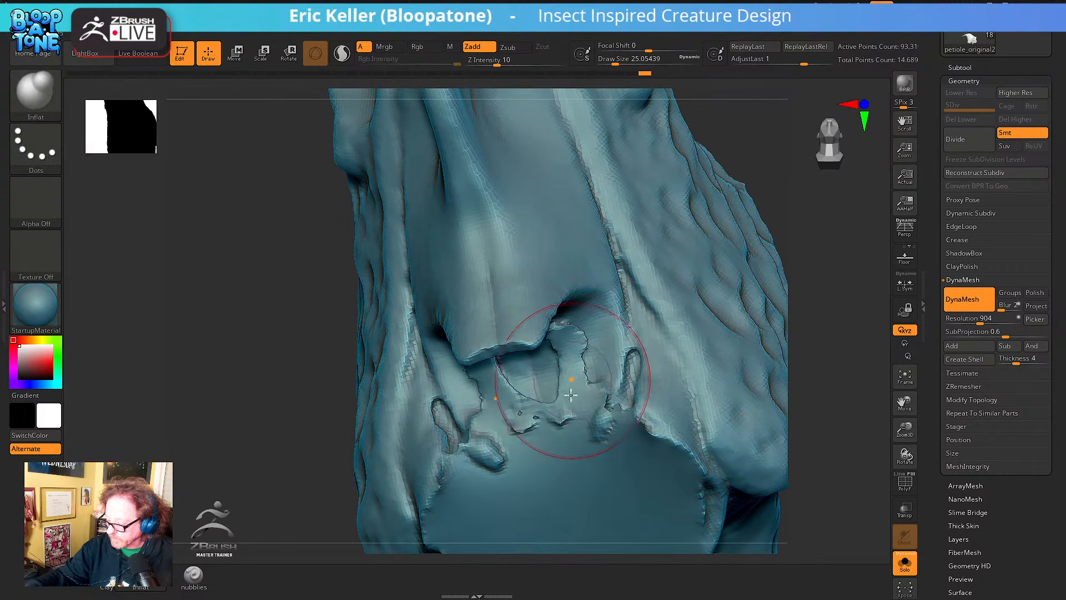
pyautogui.keyDown('shift'); pyautogui.moveTo(571, 368); pyautogui.dragTo(555, 413); pyautogui.keyUp('shift')
pyautogui.moveTo(617, 423)
pyautogui.mouseDown(button='right')
pyautogui.moveTo(572, 380)
pyautogui.moveTo(627, 401)
pyautogui.moveTo(587, 368)
pyautogui.mouseUp(button='right')
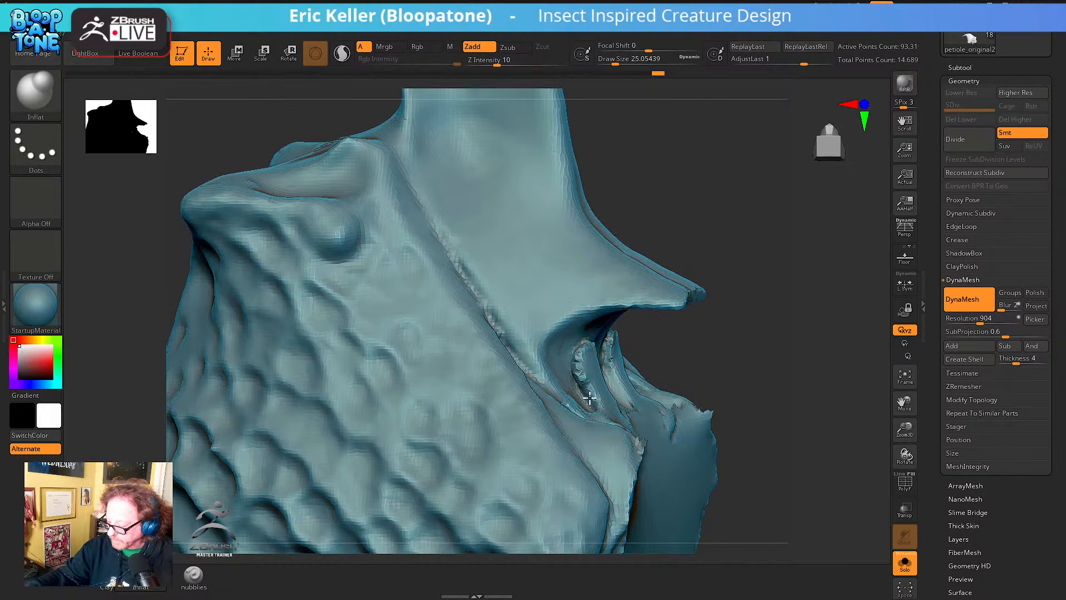
pyautogui.moveTo(743, 333); pyautogui.dragTo(665, 367, button='right')
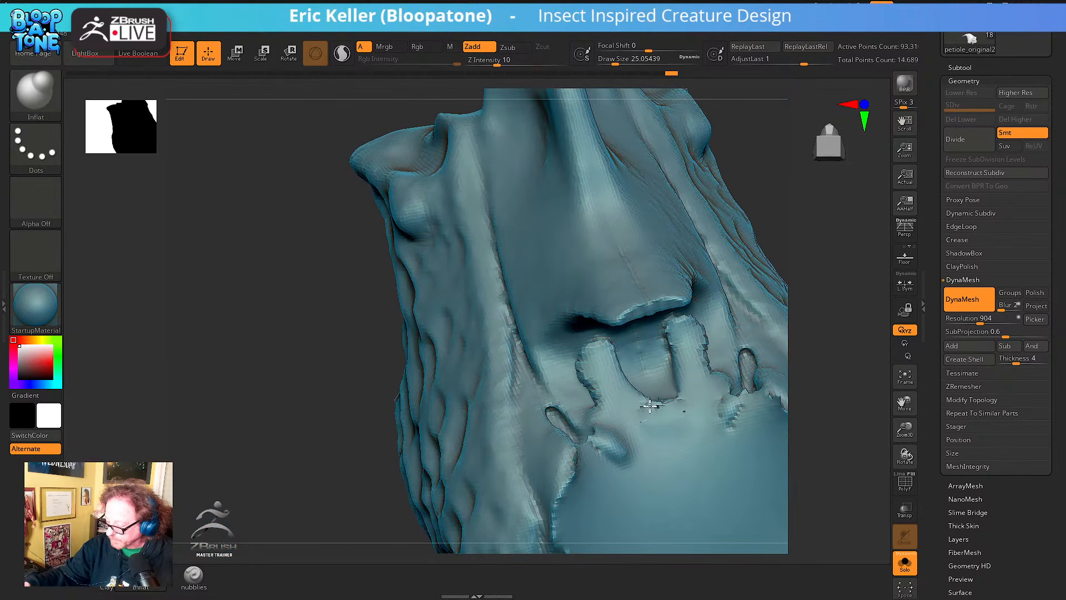
pyautogui.moveTo(649, 405); pyautogui.dragTo(556, 423, button='right')
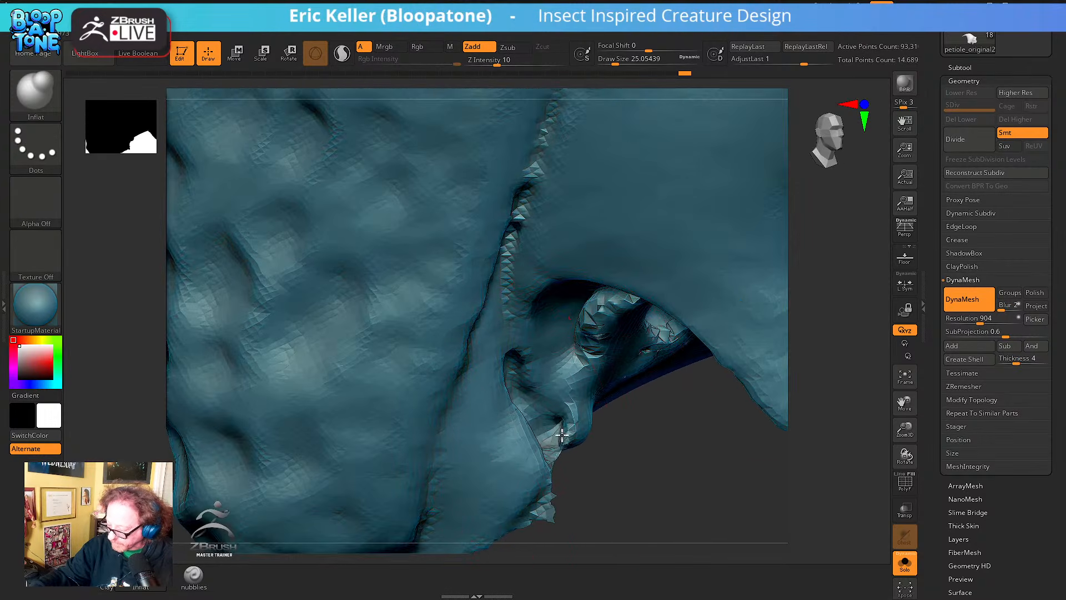
# Inflate the thin walls beside the recess under the lip, update the DynaMesh, and smooth the faceted surfaces
pyautogui.moveTo(551, 430); pyautogui.dragTo(557, 438)
pyautogui.keyDown('ctrl'); pyautogui.moveTo(637, 420); pyautogui.dragTo(665, 464); pyautogui.keyUp('ctrl')
pyautogui.keyDown('shift'); pyautogui.moveTo(577, 389); pyautogui.dragTo(569, 416); pyautogui.keyUp('shift')
pyautogui.moveTo(531, 387)
pyautogui.mouseDown(button='right')
pyautogui.moveTo(583, 459)
pyautogui.moveTo(567, 442)
pyautogui.mouseUp(button='right')
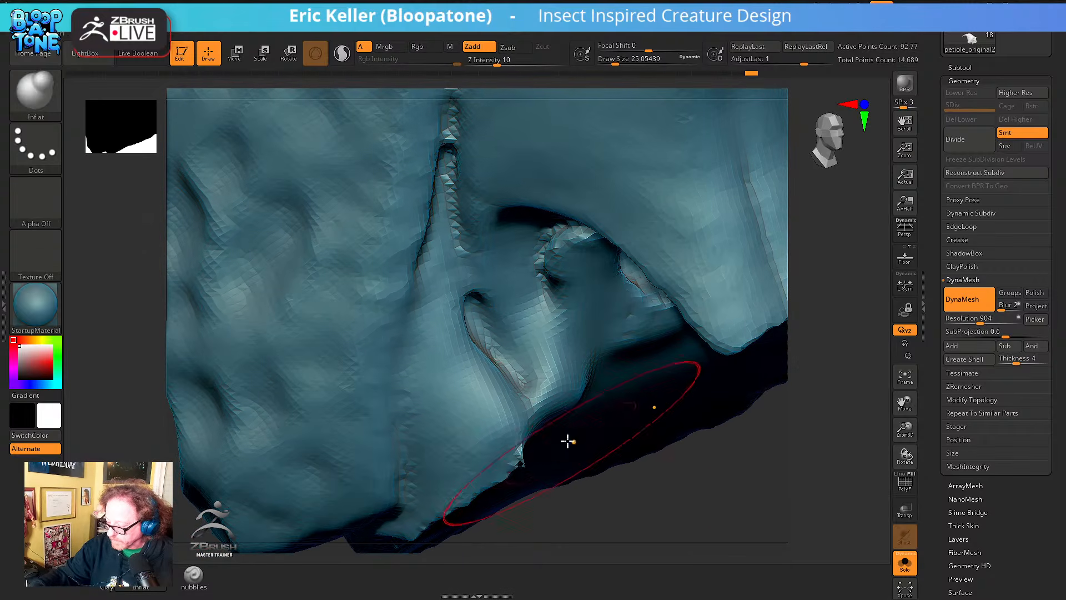
# Update the DynaMesh again and smooth the small pits and ridges between the lip and the round cap
pyautogui.moveTo(524, 488); pyautogui.dragTo(584, 435, button='right')
pyautogui.keyDown('ctrl'); pyautogui.moveTo(357, 390); pyautogui.dragTo(339, 417); pyautogui.keyUp('ctrl')
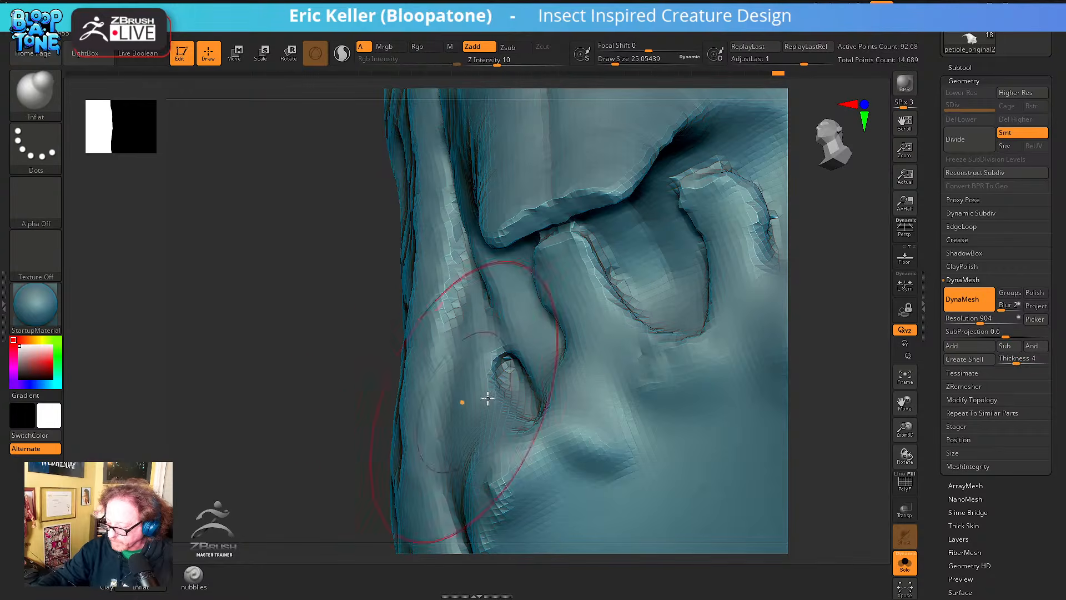
pyautogui.moveTo(514, 464)
pyautogui.keyDown('shift'); pyautogui.mouseDown()
pyautogui.moveTo(524, 485)
pyautogui.moveTo(499, 494)
pyautogui.mouseUp(); pyautogui.keyUp('shift')
pyautogui.moveTo(638, 388)
pyautogui.mouseDown(button='right')
pyautogui.moveTo(705, 334)
pyautogui.moveTo(581, 368)
pyautogui.moveTo(558, 353)
pyautogui.mouseUp(button='right')
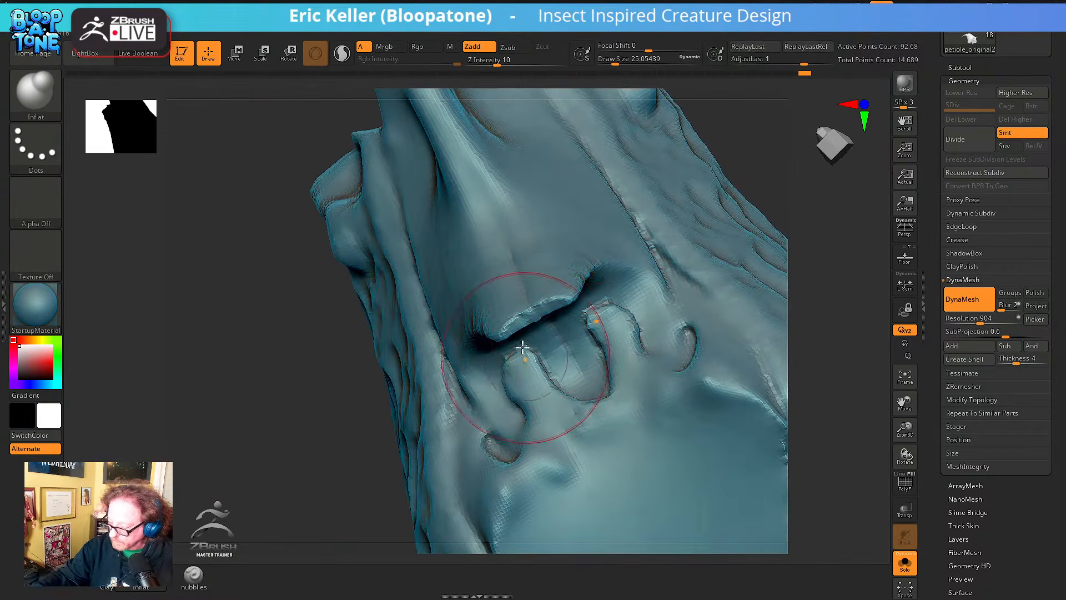
pyautogui.moveTo(624, 321)
pyautogui.keyDown('shift'); pyautogui.mouseDown()
pyautogui.moveTo(646, 350)
pyautogui.moveTo(686, 321)
pyautogui.moveTo(686, 383)
pyautogui.mouseUp(); pyautogui.keyUp('shift')
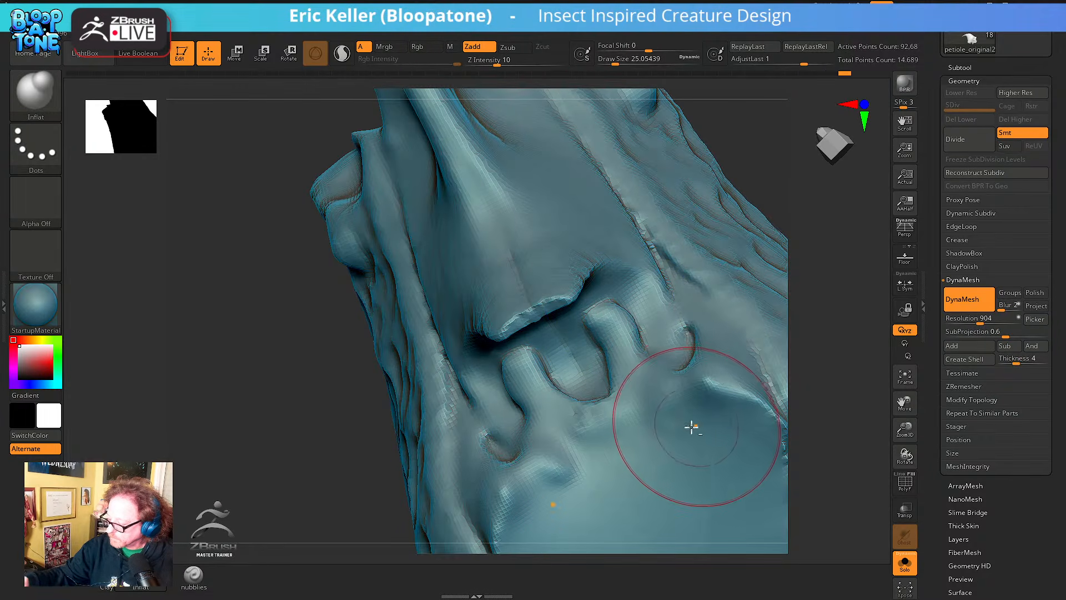
# Smooth the rim of the large round cap on the petiole's underside
pyautogui.keyDown('alt'); pyautogui.moveTo(693, 426); pyautogui.dragTo(669, 380, button='right'); pyautogui.keyUp('alt')
pyautogui.keyDown('shift'); pyautogui.moveTo(562, 372); pyautogui.dragTo(574, 377); pyautogui.keyUp('shift')
pyautogui.moveTo(644, 392)
pyautogui.keyDown('alt'); pyautogui.mouseDown(button='right')
pyautogui.moveTo(623, 328)
pyautogui.moveTo(623, 341)
pyautogui.moveTo(638, 325)
pyautogui.mouseUp(button='right'); pyautogui.keyUp('alt')
pyautogui.keyDown('shift'); pyautogui.moveTo(668, 328); pyautogui.dragTo(674, 399); pyautogui.keyUp('shift')
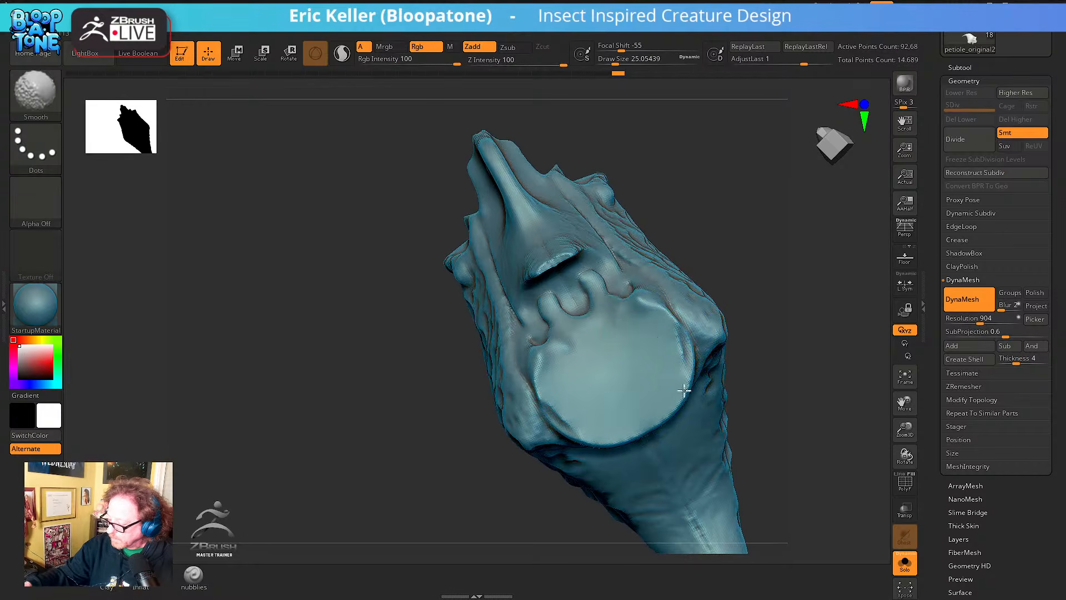
pyautogui.keyDown('shift'); pyautogui.moveTo(666, 310); pyautogui.dragTo(672, 313); pyautogui.keyUp('shift')
# Smooth the rough creases along the petiole's side and around its projecting front lips
pyautogui.moveTo(725, 295)
pyautogui.mouseDown(button='right')
pyautogui.moveTo(755, 288)
pyautogui.moveTo(690, 388)
pyautogui.moveTo(622, 392)
pyautogui.mouseUp(button='right')
pyautogui.moveTo(541, 392)
pyautogui.keyDown('shift'); pyautogui.mouseDown()
pyautogui.moveTo(513, 298)
pyautogui.moveTo(539, 386)
pyautogui.mouseUp(); pyautogui.keyUp('shift')
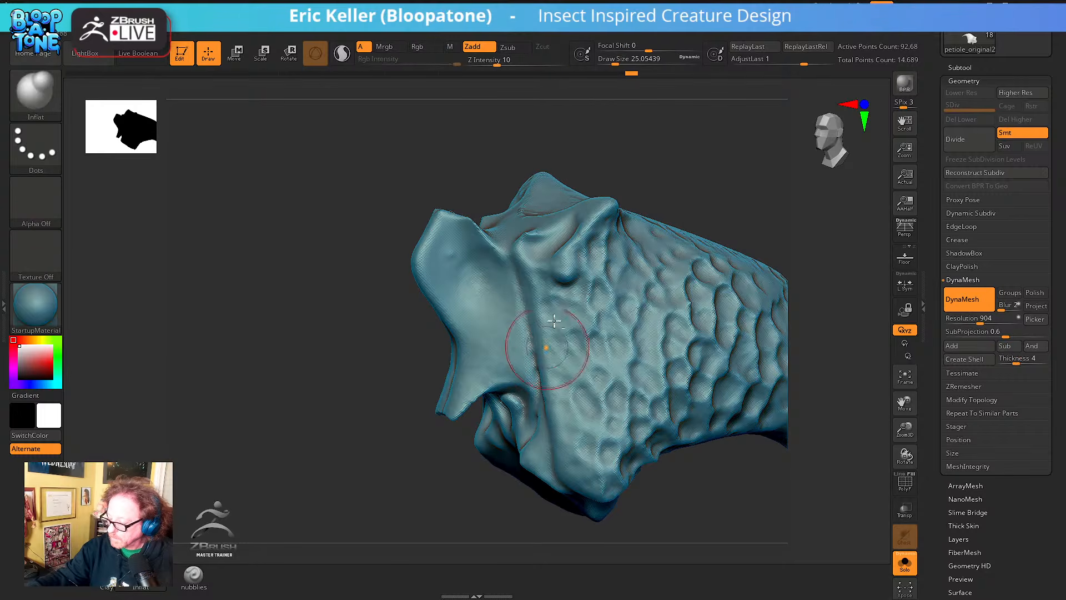
pyautogui.moveTo(550, 322); pyautogui.dragTo(547, 472, button='right')
pyautogui.moveTo(501, 372)
pyautogui.mouseDown(button='right')
pyautogui.moveTo(528, 250)
pyautogui.moveTo(583, 344)
pyautogui.mouseUp(button='right')
pyautogui.moveTo(557, 381); pyautogui.dragTo(519, 369, button='right')
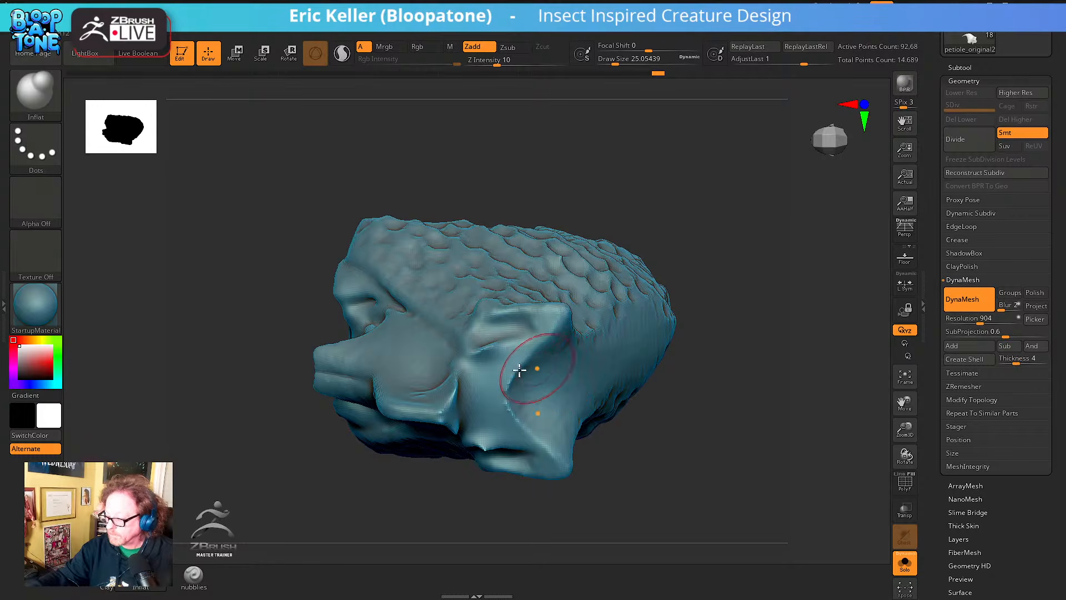
pyautogui.moveTo(486, 413); pyautogui.dragTo(470, 440, button='right')
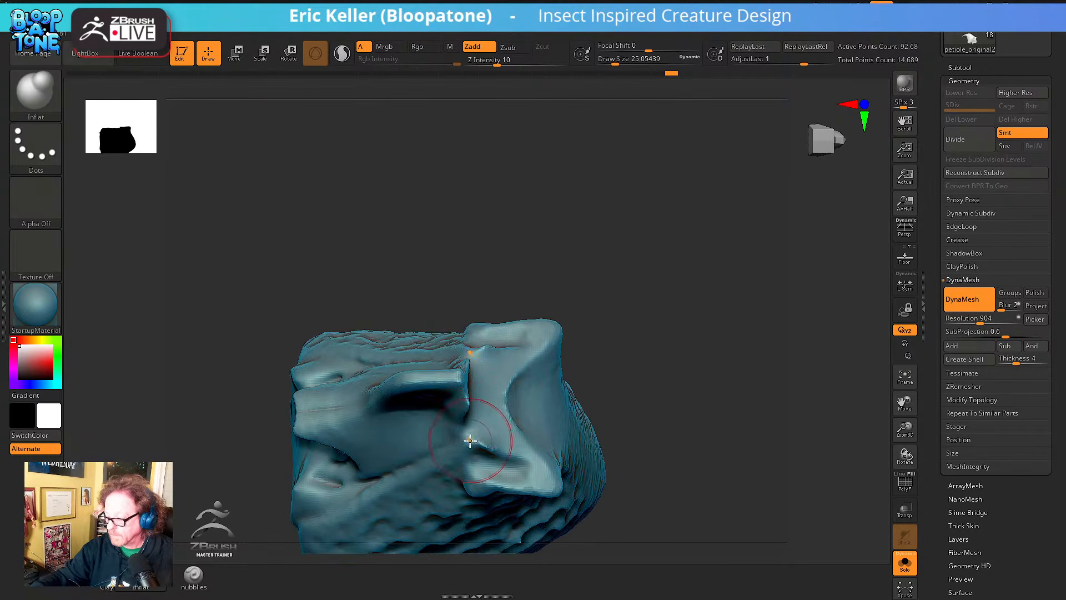
# Smooth the petiole's pointed spine into a clean taper up to the tip
pyautogui.moveTo(640, 385)
pyautogui.mouseDown(button='right')
pyautogui.moveTo(649, 340)
pyautogui.moveTo(637, 374)
pyautogui.moveTo(655, 338)
pyautogui.moveTo(673, 359)
pyautogui.moveTo(686, 334)
pyautogui.moveTo(638, 450)
pyautogui.moveTo(658, 371)
pyautogui.moveTo(635, 416)
pyautogui.moveTo(652, 344)
pyautogui.moveTo(599, 250)
pyautogui.mouseUp(button='right')
pyautogui.press('shift')
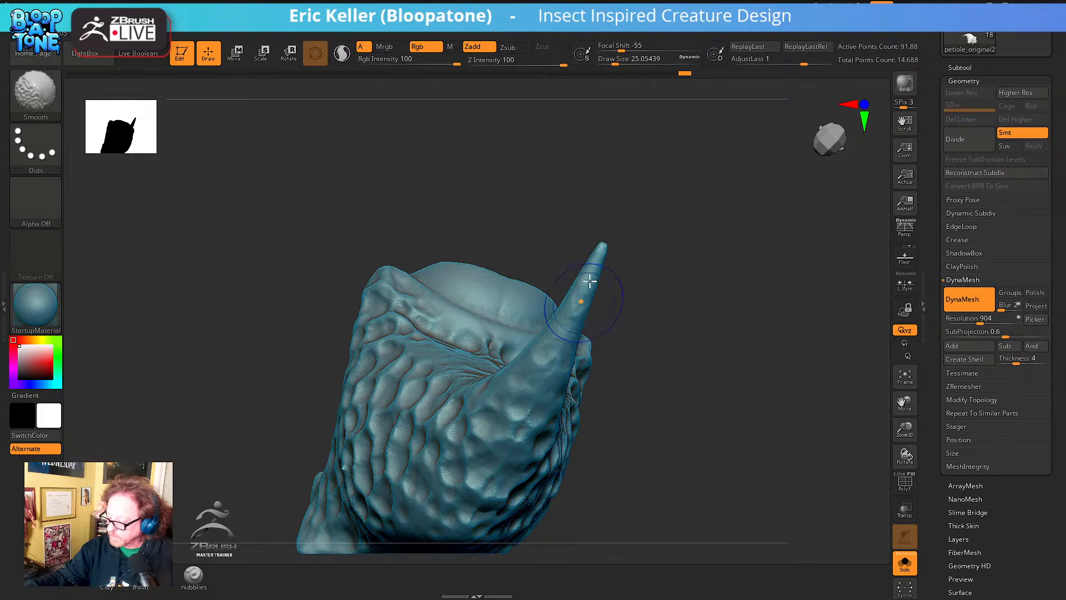
pyautogui.keyDown('shift'); pyautogui.moveTo(602, 249); pyautogui.dragTo(585, 316); pyautogui.keyUp('shift')
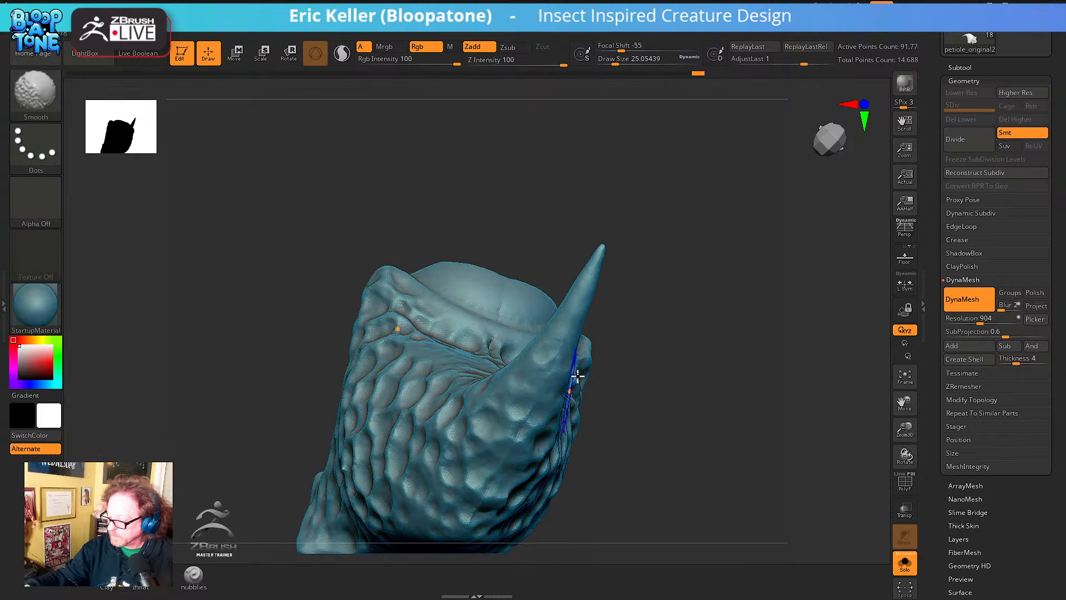
pyautogui.moveTo(577, 376)
pyautogui.mouseDown(button='right')
pyautogui.moveTo(633, 305)
pyautogui.moveTo(614, 331)
pyautogui.moveTo(547, 330)
pyautogui.mouseUp(button='right')
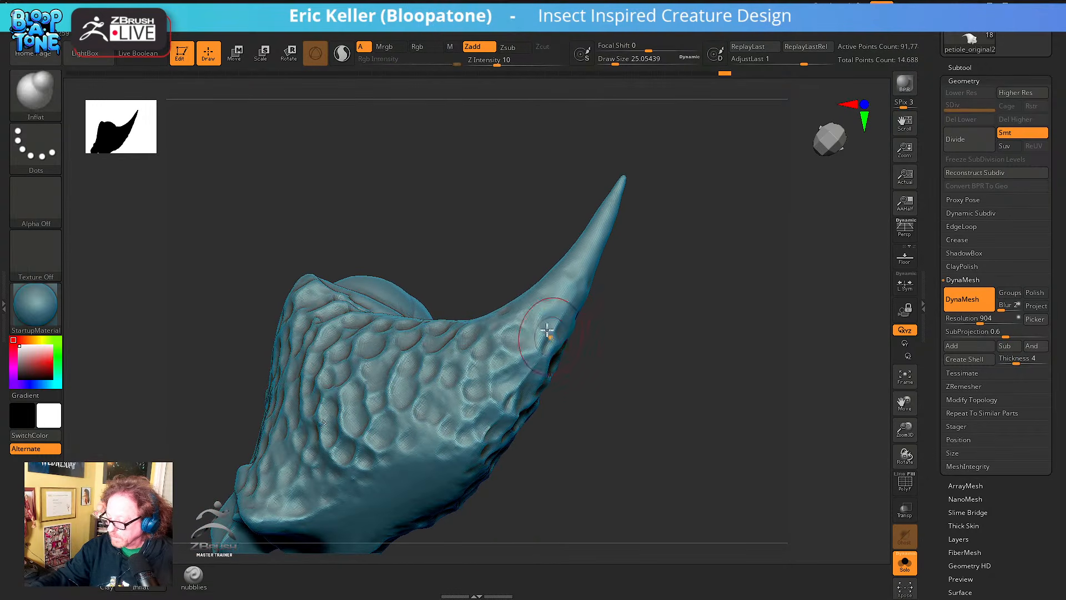
pyautogui.moveTo(581, 418); pyautogui.dragTo(640, 315, button='right')
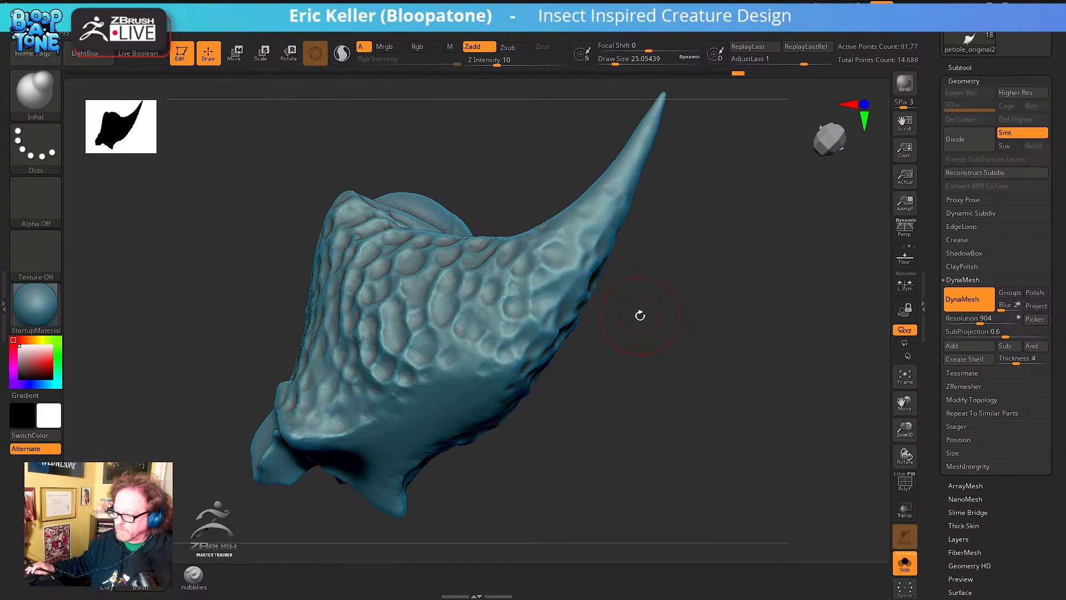
pyautogui.moveTo(649, 308)
pyautogui.mouseDown(button='right')
pyautogui.moveTo(702, 247)
pyautogui.moveTo(774, 293)
pyautogui.moveTo(704, 331)
pyautogui.moveTo(715, 339)
pyautogui.moveTo(729, 165)
pyautogui.mouseUp(button='right')
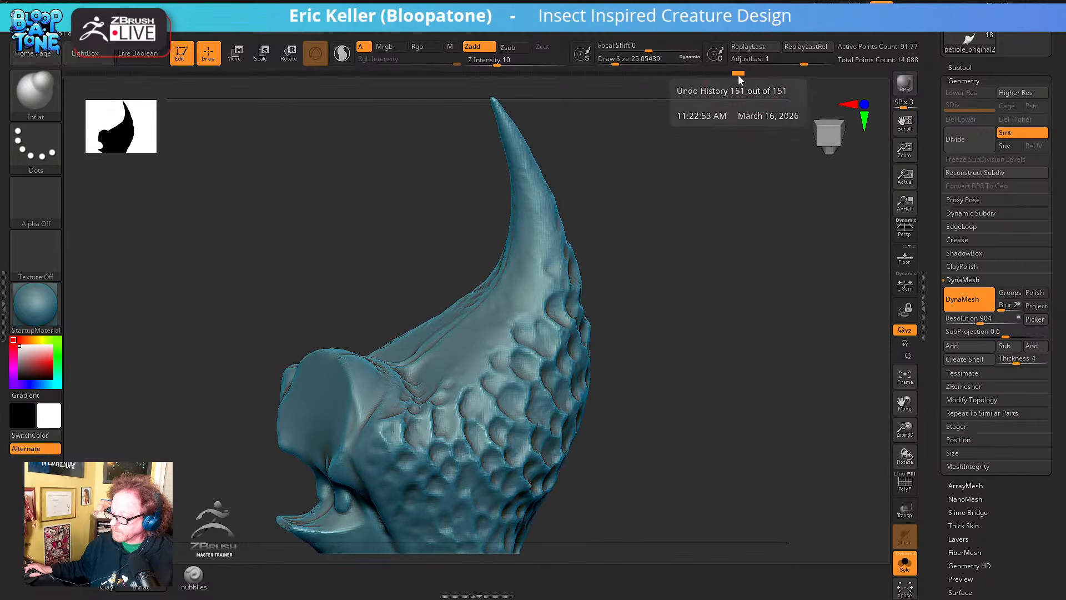
# Inspect the cleaned petiole from the front and turn on the polyframe to examine its round cap
pyautogui.press('ctrl')
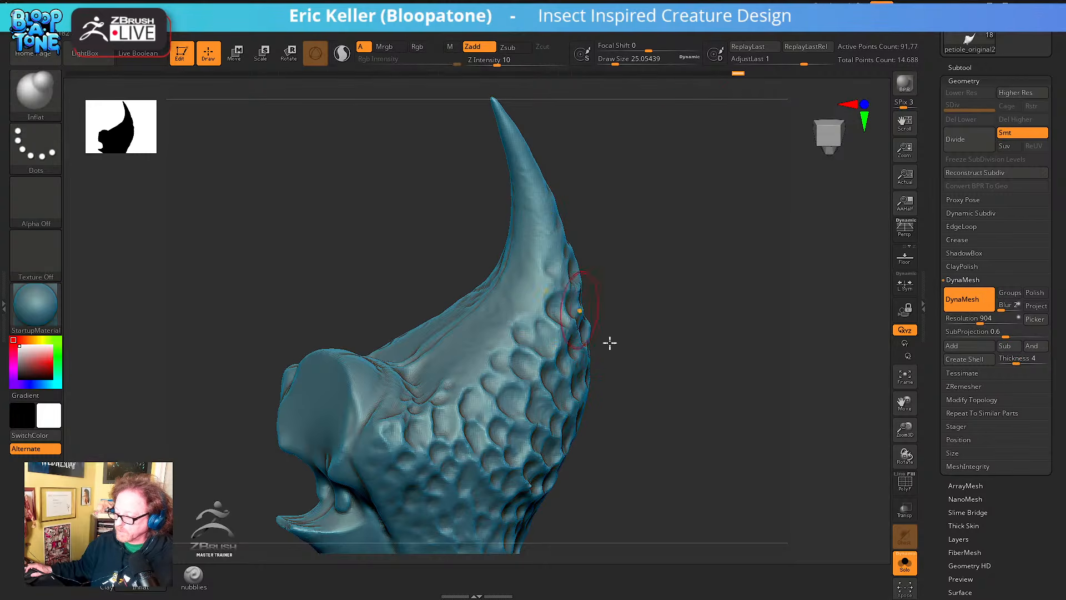
pyautogui.moveTo(752, 298)
pyautogui.mouseDown(button='right')
pyautogui.moveTo(697, 294)
pyautogui.moveTo(776, 290)
pyautogui.moveTo(708, 286)
pyautogui.moveTo(768, 365)
pyautogui.mouseUp(button='right')
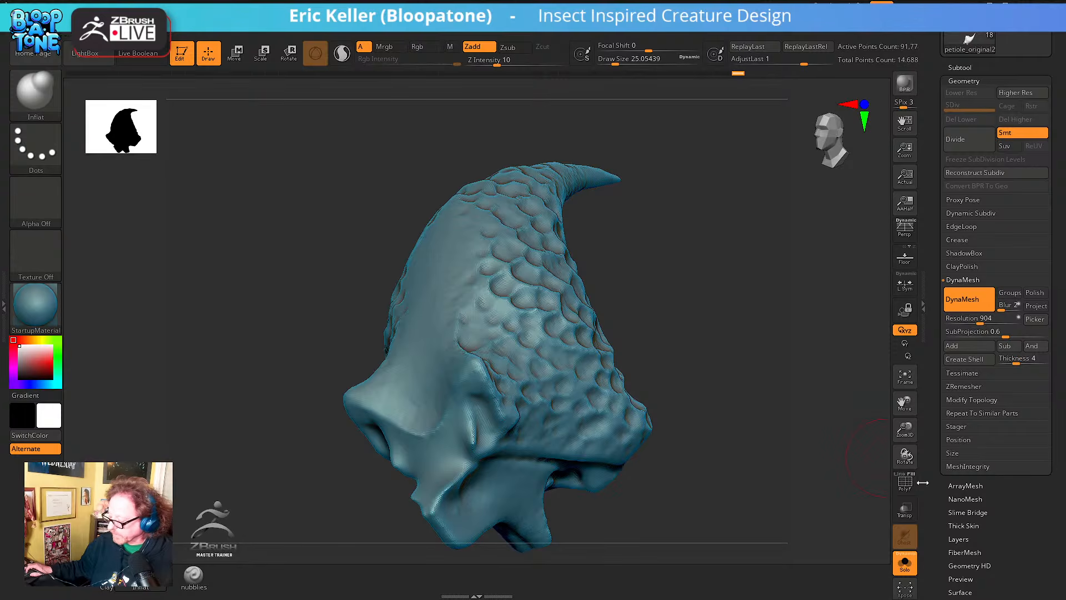
pyautogui.click(905, 482)
pyautogui.moveTo(777, 446)
pyautogui.mouseDown(button='right')
pyautogui.moveTo(749, 400)
pyautogui.moveTo(683, 393)
pyautogui.moveTo(835, 438)
pyautogui.mouseUp(button='right')
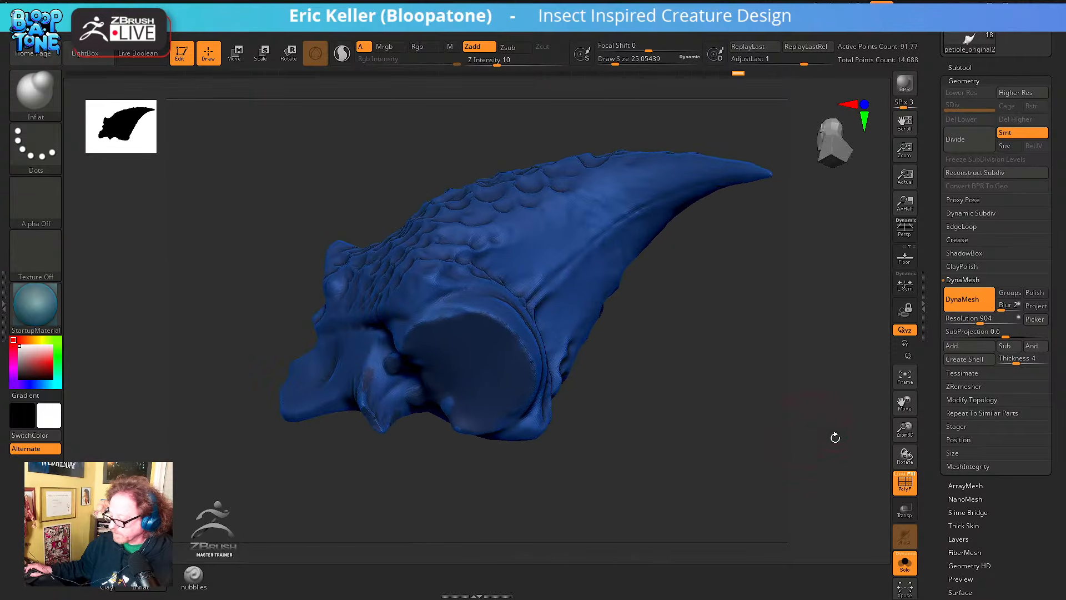
# Apply the SkinShade4 material and merge the whole petiole into a single polygroup
pyautogui.click(36, 305)
pyautogui.click(315, 176)
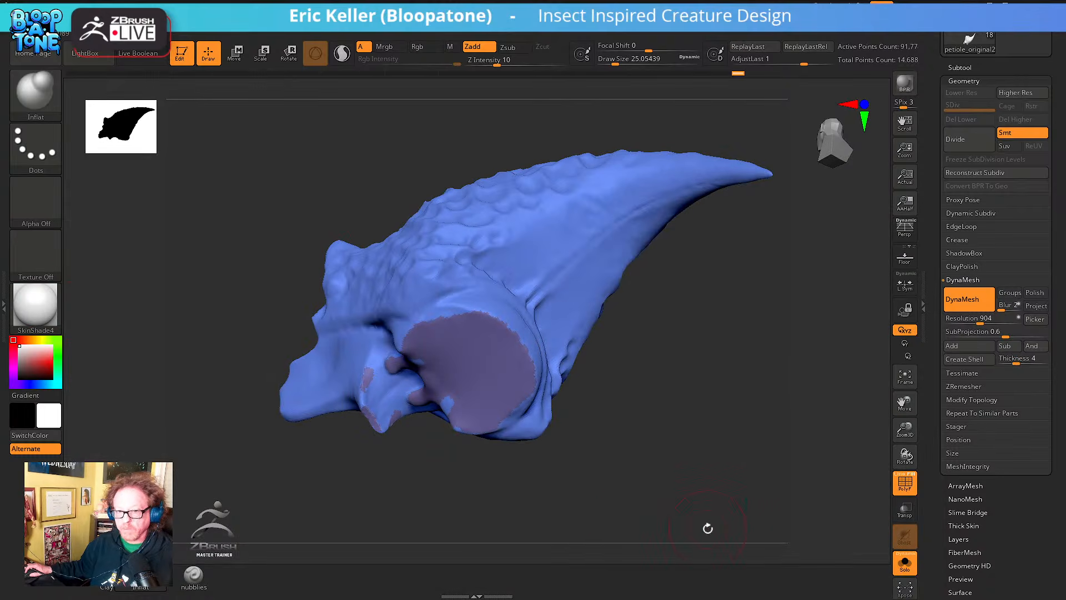
pyautogui.moveTo(699, 460)
pyautogui.mouseDown()
pyautogui.moveTo(697, 445)
pyautogui.moveTo(749, 483)
pyautogui.moveTo(783, 381)
pyautogui.moveTo(750, 393)
pyautogui.mouseUp()
pyautogui.keyDown('alt'); pyautogui.moveTo(754, 487); pyautogui.dragTo(706, 524); pyautogui.keyUp('alt')
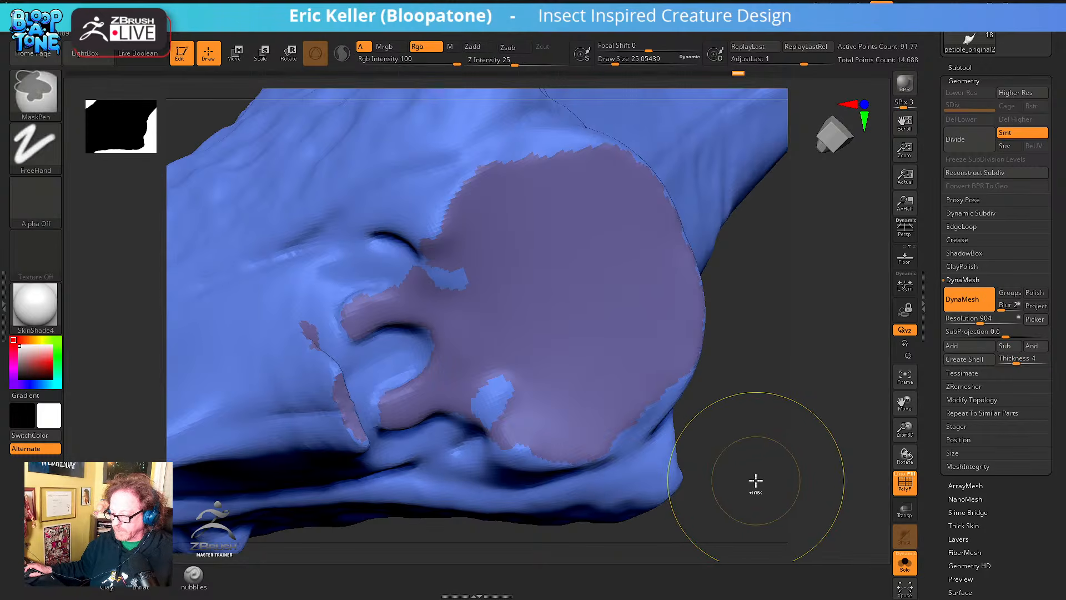
pyautogui.keyDown('ctrl'); pyautogui.moveTo(755, 481); pyautogui.dragTo(778, 468); pyautogui.keyUp('ctrl')
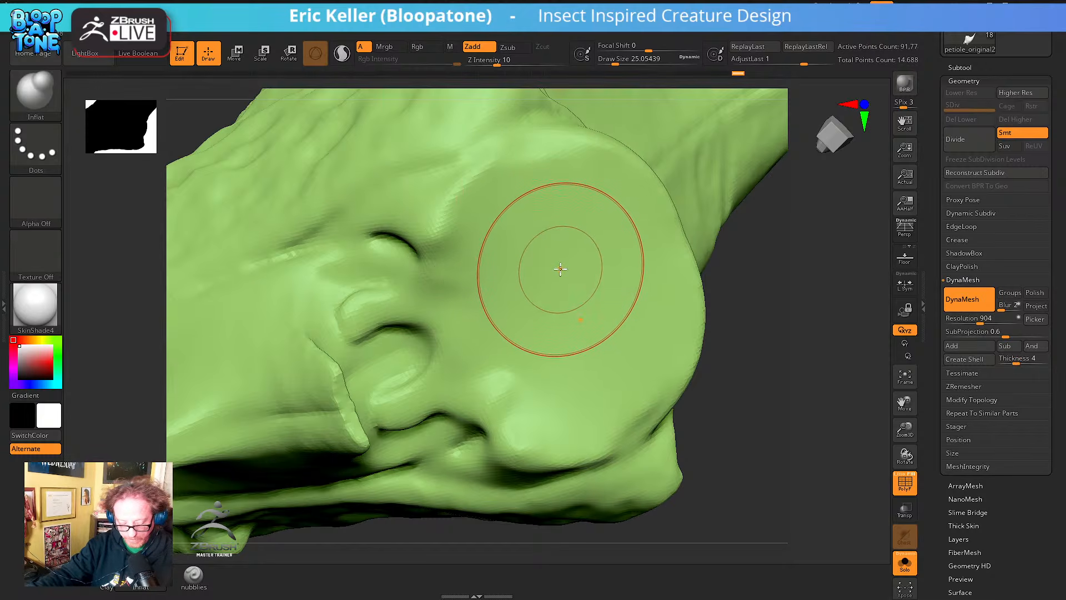
# Set the Draw Size to about 11.7, mask the large round cap on the underside, and make it its own polygroup
pyautogui.press('s')
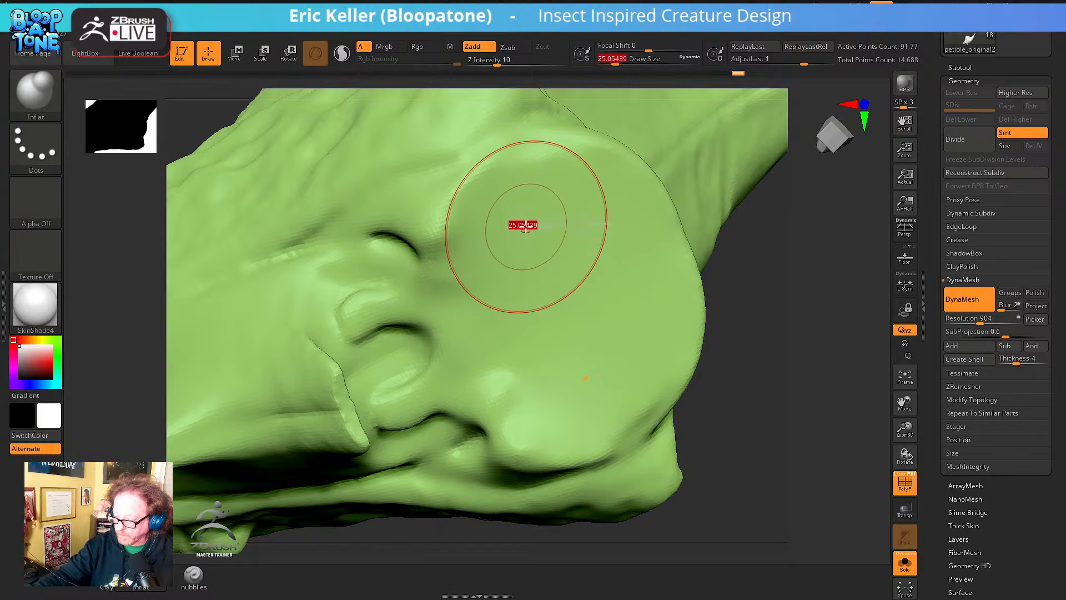
pyautogui.moveTo(525, 227)
pyautogui.mouseDown()
pyautogui.moveTo(490, 190)
pyautogui.moveTo(467, 209)
pyautogui.moveTo(526, 190)
pyautogui.moveTo(584, 204)
pyautogui.moveTo(540, 181)
pyautogui.moveTo(640, 211)
pyautogui.moveTo(669, 278)
pyautogui.moveTo(566, 175)
pyautogui.moveTo(474, 214)
pyautogui.moveTo(452, 293)
pyautogui.moveTo(472, 261)
pyautogui.moveTo(515, 239)
pyautogui.moveTo(483, 264)
pyautogui.moveTo(521, 331)
pyautogui.moveTo(561, 302)
pyautogui.moveTo(621, 298)
pyautogui.mouseUp()
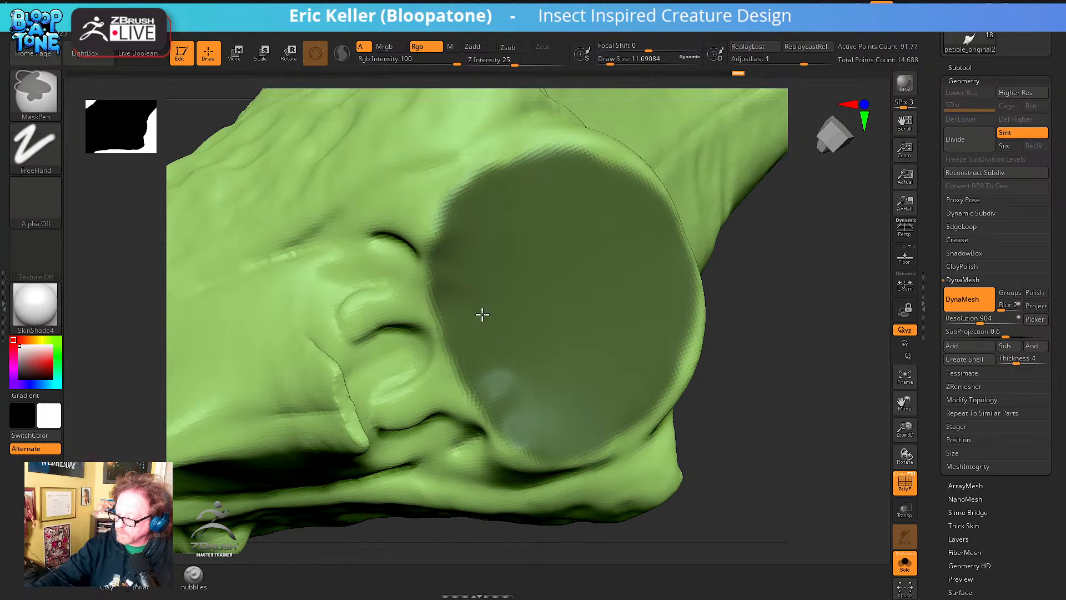
pyautogui.keyDown('ctrl'); pyautogui.moveTo(546, 409); pyautogui.dragTo(476, 353); pyautogui.keyUp('ctrl')
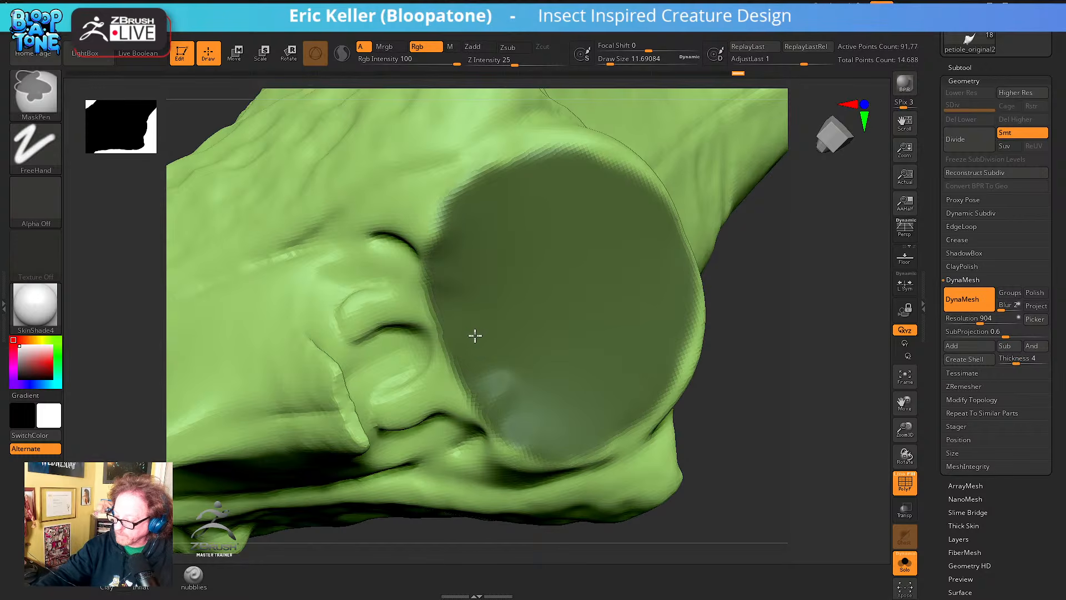
pyautogui.keyDown('ctrl'); pyautogui.moveTo(508, 424); pyautogui.dragTo(551, 446); pyautogui.keyUp('ctrl')
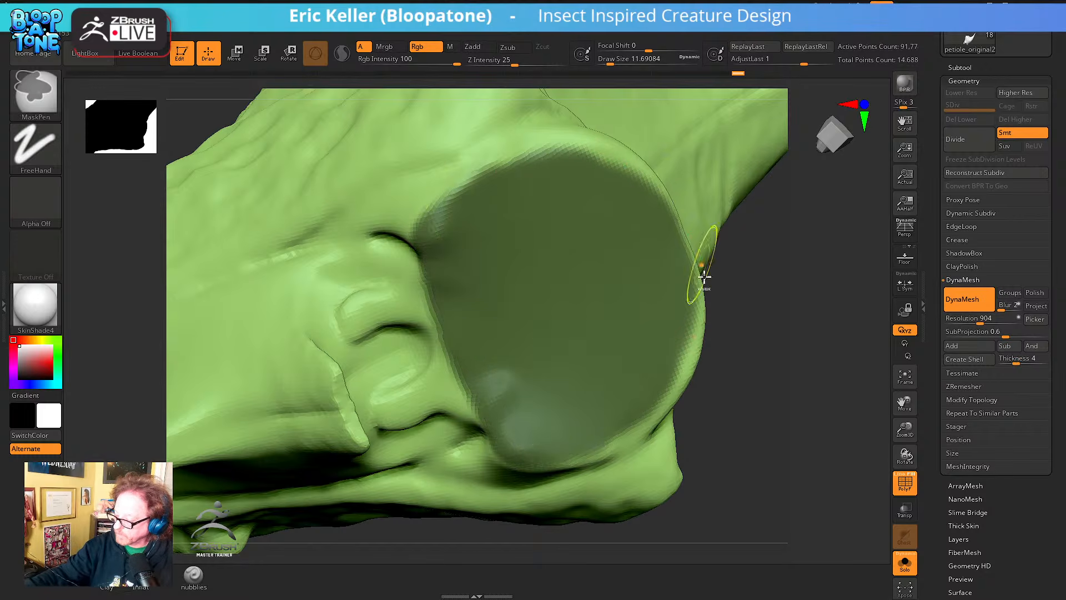
pyautogui.moveTo(678, 269)
pyautogui.keyDown('ctrl'); pyautogui.mouseDown()
pyautogui.moveTo(676, 350)
pyautogui.moveTo(626, 422)
pyautogui.moveTo(541, 434)
pyautogui.mouseUp(); pyautogui.keyUp('ctrl')
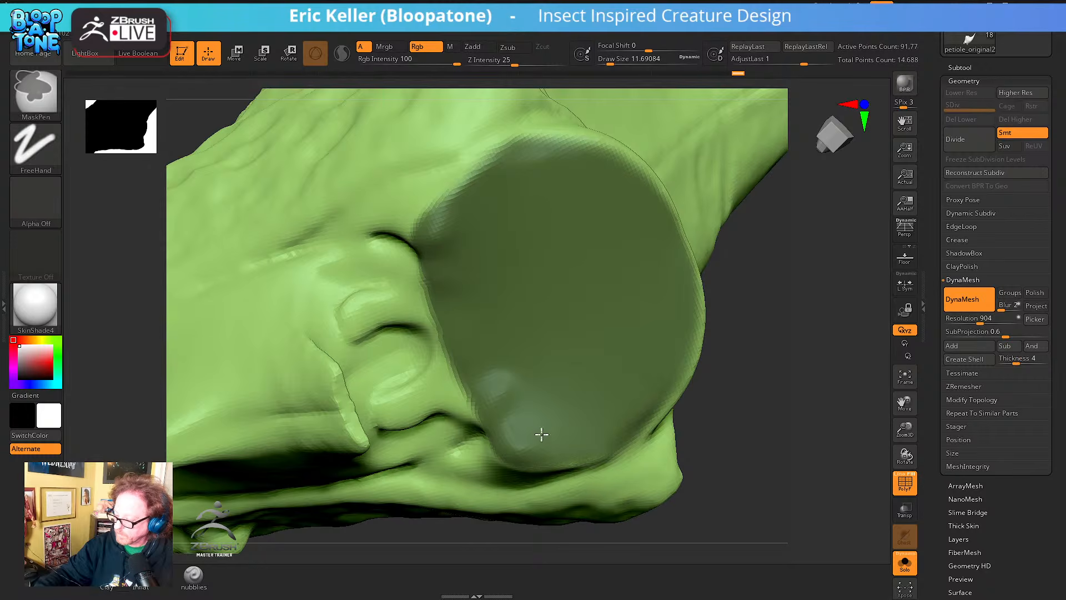
pyautogui.moveTo(483, 302); pyautogui.dragTo(471, 303, button='right')
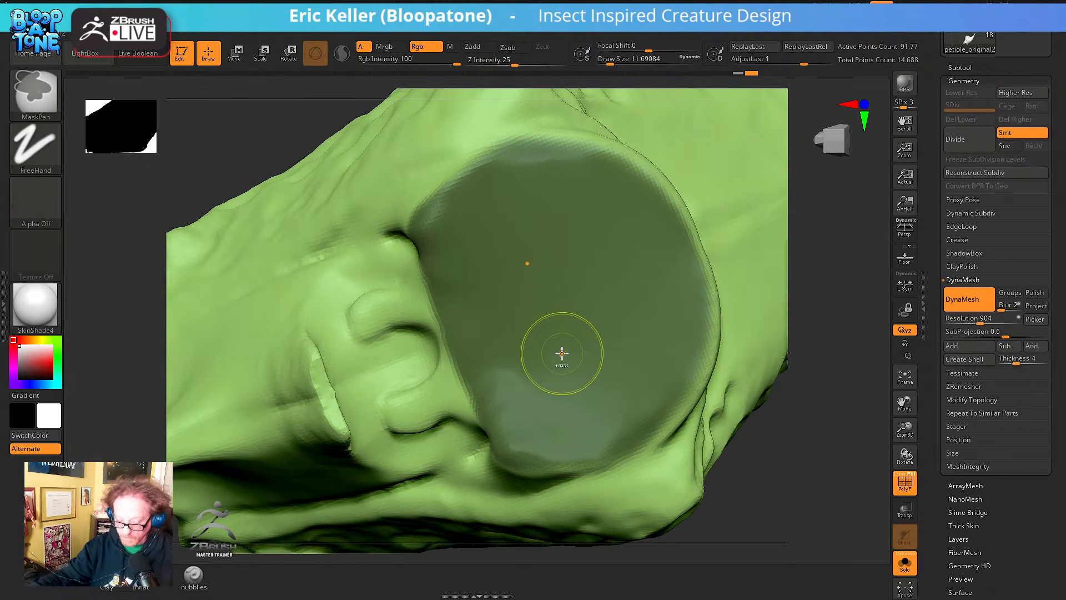
pyautogui.hotkey('ctrl', 'w')
# Mask the petiole's front end face from its projecting lips down to the lower edge
pyautogui.moveTo(587, 339)
pyautogui.keyDown('ctrl'); pyautogui.mouseDown(button='right')
pyautogui.moveTo(571, 322)
pyautogui.moveTo(640, 336)
pyautogui.moveTo(657, 388)
pyautogui.moveTo(714, 388)
pyautogui.moveTo(711, 405)
pyautogui.moveTo(687, 376)
pyautogui.moveTo(714, 376)
pyautogui.moveTo(699, 359)
pyautogui.mouseUp(button='right'); pyautogui.keyUp('ctrl')
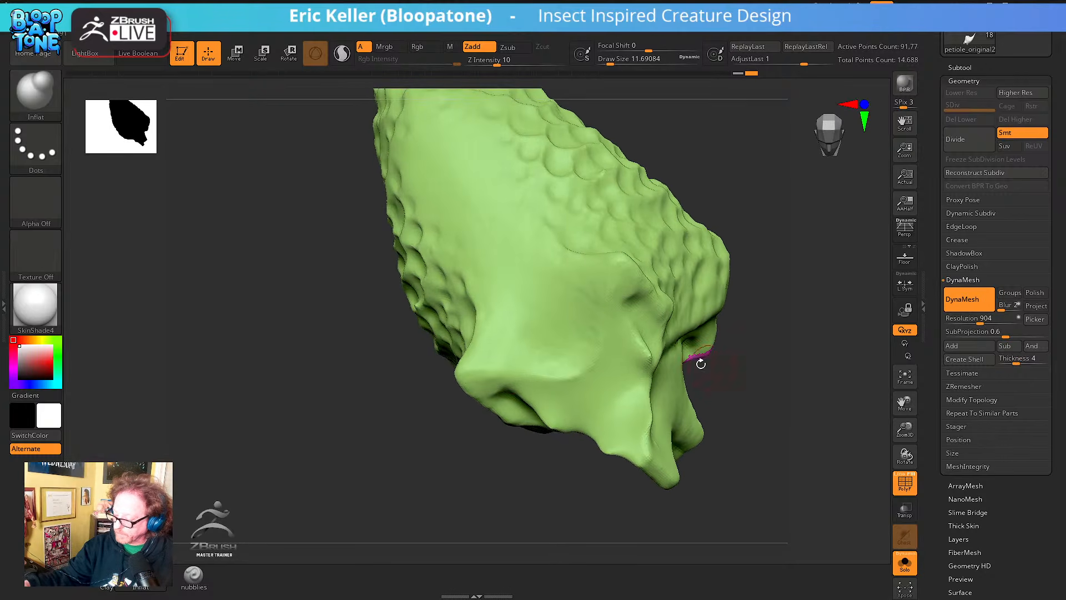
pyautogui.moveTo(479, 379)
pyautogui.keyDown('ctrl'); pyautogui.mouseDown()
pyautogui.moveTo(472, 374)
pyautogui.moveTo(561, 388)
pyautogui.moveTo(605, 356)
pyautogui.moveTo(634, 285)
pyautogui.mouseUp(); pyautogui.keyUp('ctrl')
pyautogui.keyDown('ctrl'); pyautogui.moveTo(630, 303); pyautogui.dragTo(631, 275, button='right'); pyautogui.keyUp('ctrl')
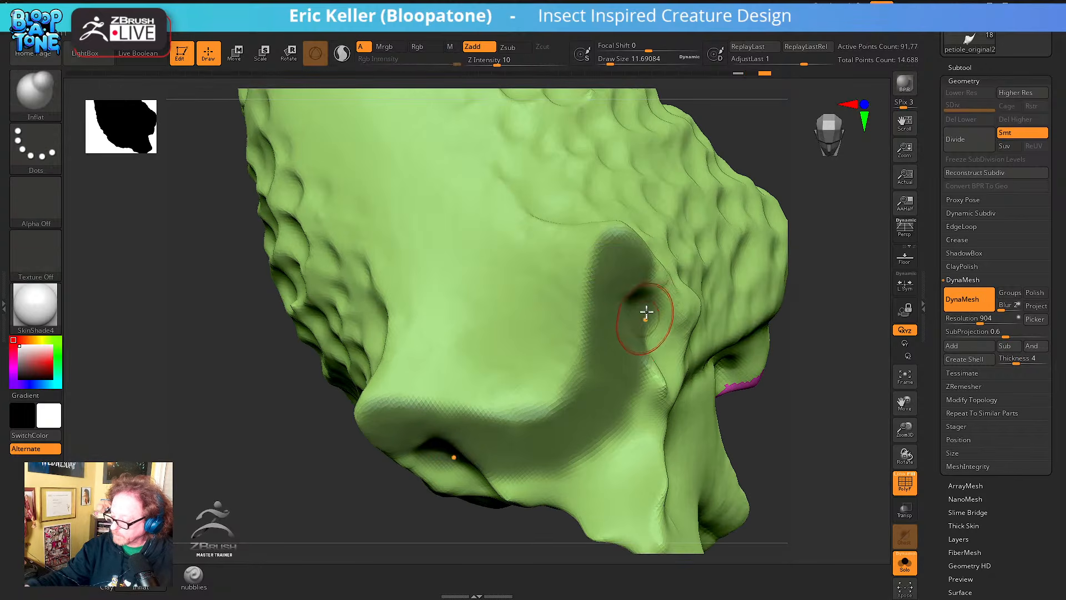
pyautogui.moveTo(646, 311)
pyautogui.keyDown('ctrl'); pyautogui.mouseDown()
pyautogui.moveTo(659, 302)
pyautogui.moveTo(673, 347)
pyautogui.moveTo(654, 343)
pyautogui.moveTo(633, 419)
pyautogui.mouseUp(); pyautogui.keyUp('ctrl')
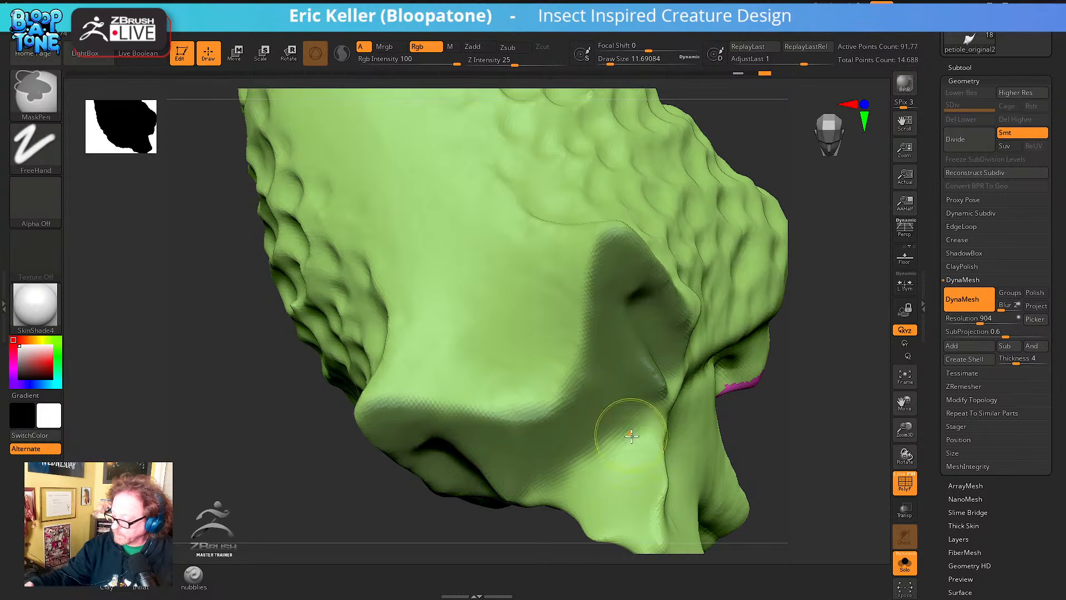
pyautogui.moveTo(627, 436)
pyautogui.keyDown('alt'); pyautogui.mouseDown(button='right')
pyautogui.moveTo(587, 374)
pyautogui.moveTo(638, 370)
pyautogui.mouseUp(button='right'); pyautogui.keyUp('alt')
pyautogui.moveTo(527, 392)
pyautogui.keyDown('ctrl'); pyautogui.mouseDown()
pyautogui.moveTo(518, 420)
pyautogui.moveTo(611, 393)
pyautogui.moveTo(622, 444)
pyautogui.moveTo(579, 433)
pyautogui.mouseUp(); pyautogui.keyUp('ctrl')
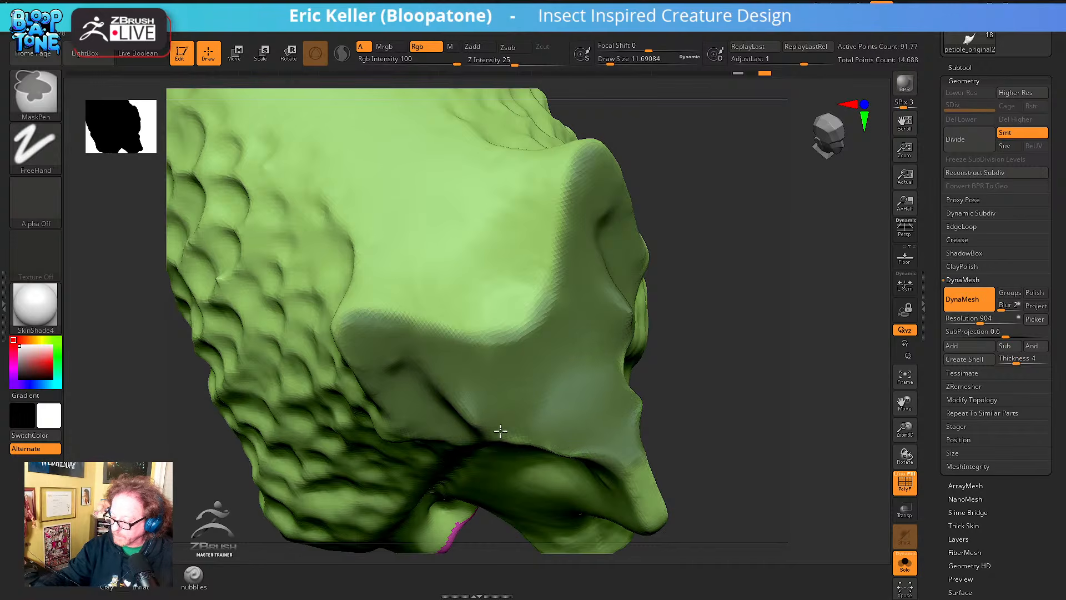
# Extend the front mask over the side lobe and its hollow, trimming it along the crease above the lower flap
pyautogui.moveTo(601, 421); pyautogui.dragTo(699, 361, button='right')
pyautogui.keyDown('ctrl'); pyautogui.moveTo(637, 286); pyautogui.dragTo(631, 370); pyautogui.keyUp('ctrl')
pyautogui.moveTo(657, 290); pyautogui.dragTo(632, 376, button='right')
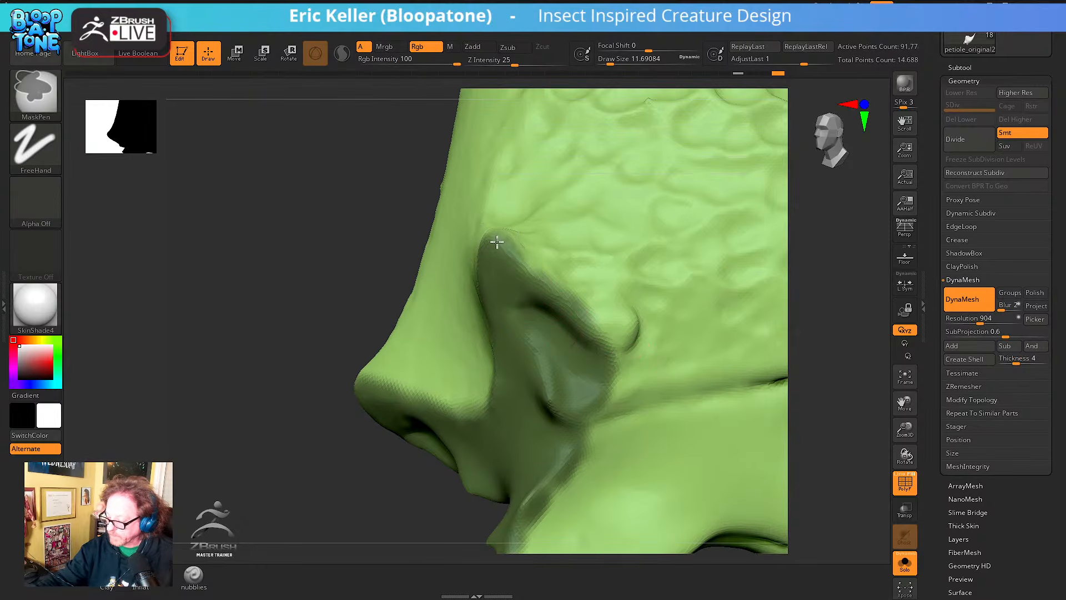
pyautogui.moveTo(552, 298)
pyautogui.keyDown('ctrl'); pyautogui.mouseDown()
pyautogui.moveTo(609, 326)
pyautogui.moveTo(615, 364)
pyautogui.mouseUp(); pyautogui.keyUp('ctrl')
pyautogui.keyDown('alt'); pyautogui.moveTo(599, 387); pyautogui.dragTo(615, 318, button='right'); pyautogui.keyUp('alt')
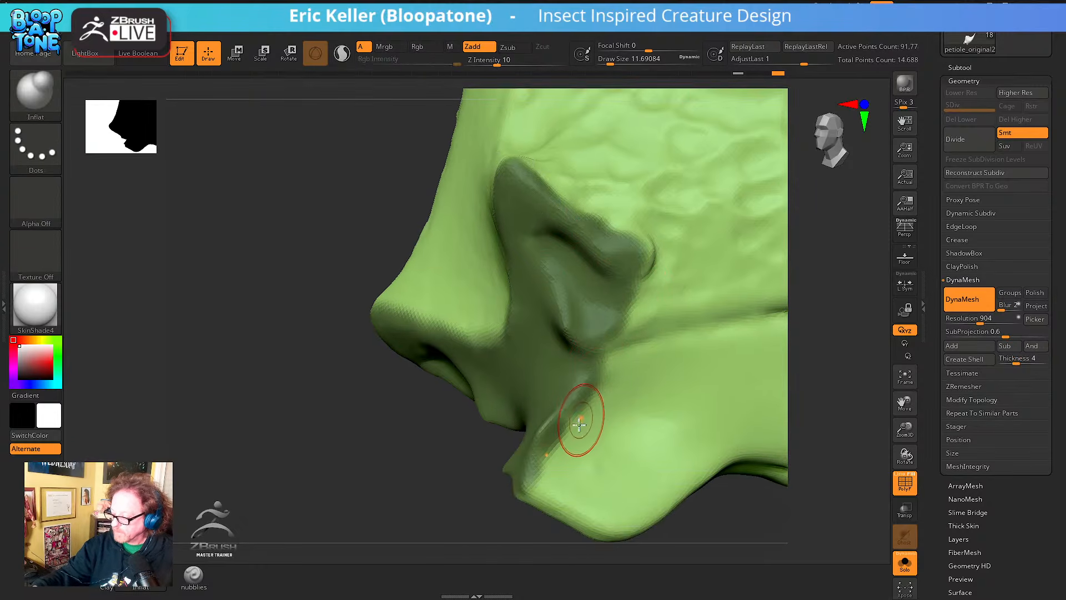
pyautogui.keyDown('ctrl'); pyautogui.moveTo(537, 480); pyautogui.dragTo(561, 436); pyautogui.keyUp('ctrl')
pyautogui.keyDown('ctrl'); pyautogui.keyDown('alt'); pyautogui.moveTo(546, 479); pyautogui.dragTo(538, 486); pyautogui.keyUp('alt'); pyautogui.keyUp('ctrl')
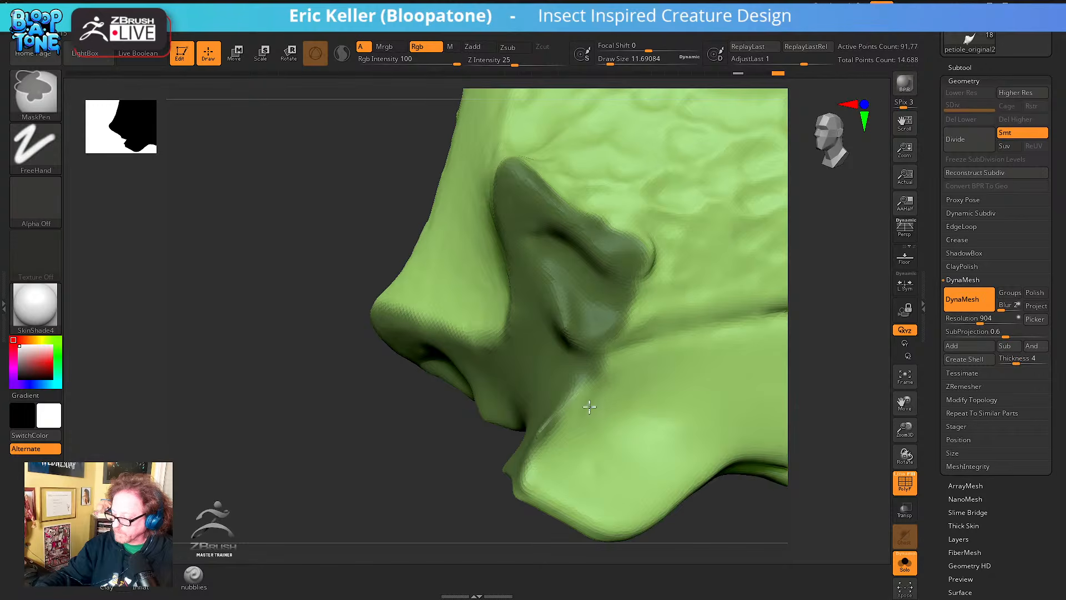
# Set the Draw Size to about 8.4, finish the front mask's lower edge, and turn the masked face into a polygroup
pyautogui.moveTo(529, 492); pyautogui.dragTo(583, 463, button='right')
pyautogui.press('s')
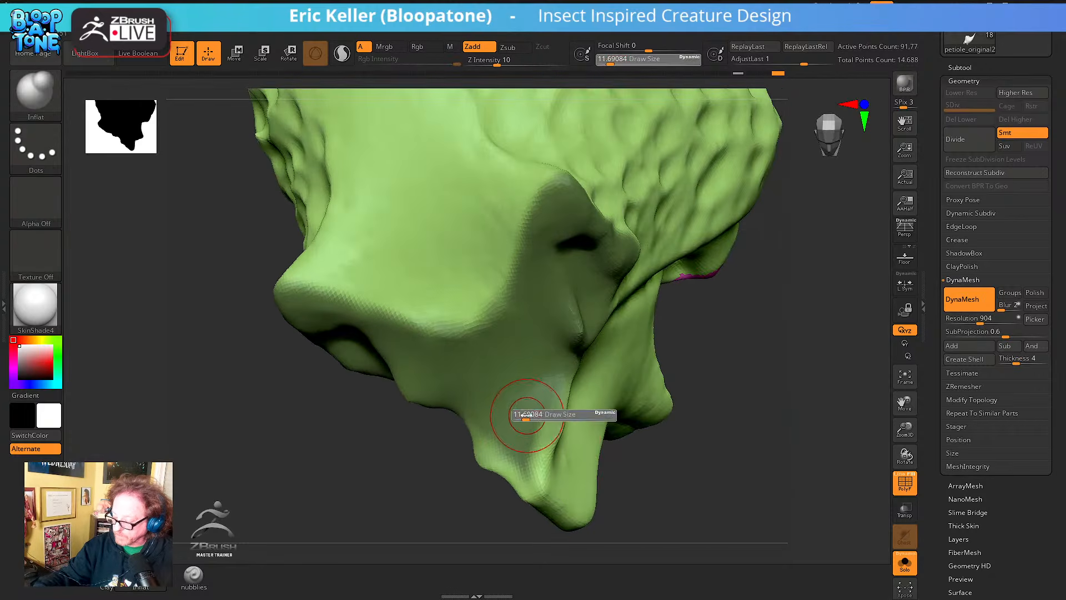
pyautogui.moveTo(528, 414)
pyautogui.mouseDown()
pyautogui.moveTo(481, 438)
pyautogui.moveTo(528, 437)
pyautogui.mouseUp()
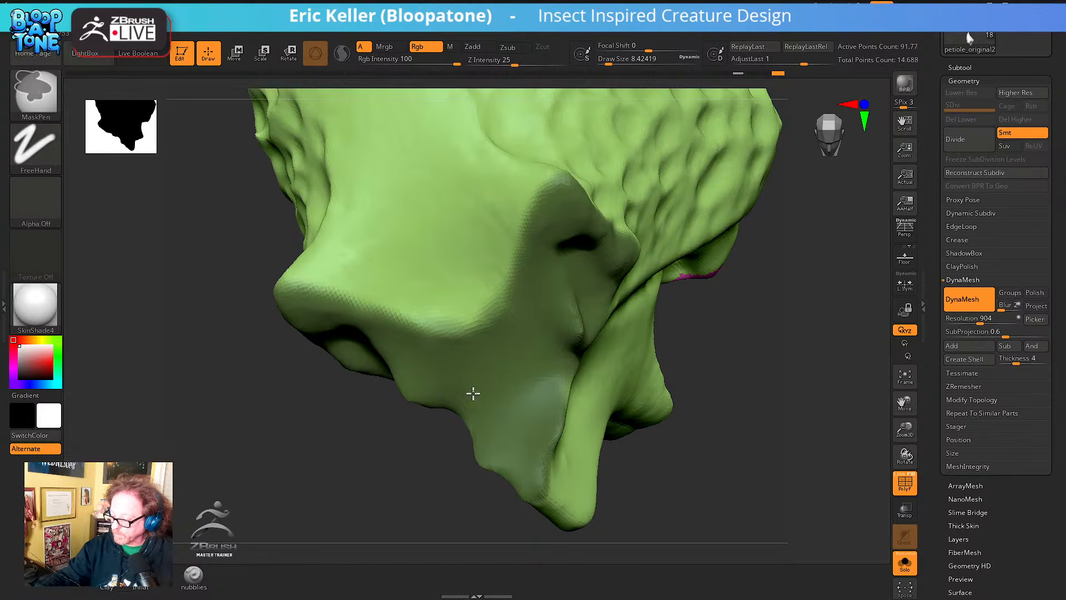
pyautogui.moveTo(544, 392); pyautogui.dragTo(565, 423, button='right')
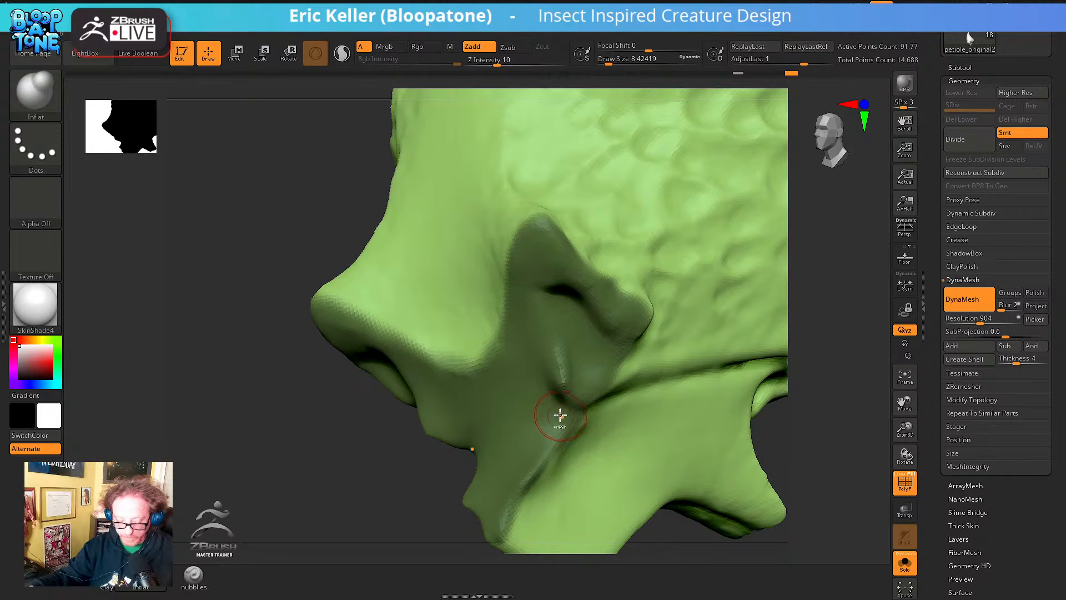
pyautogui.hotkey('ctrl', 'w')
# Isolate the scaly body's polygroup and mask the band around the cap opening with a Draw Size of about 15.6
pyautogui.moveTo(580, 386); pyautogui.dragTo(519, 433, button='right')
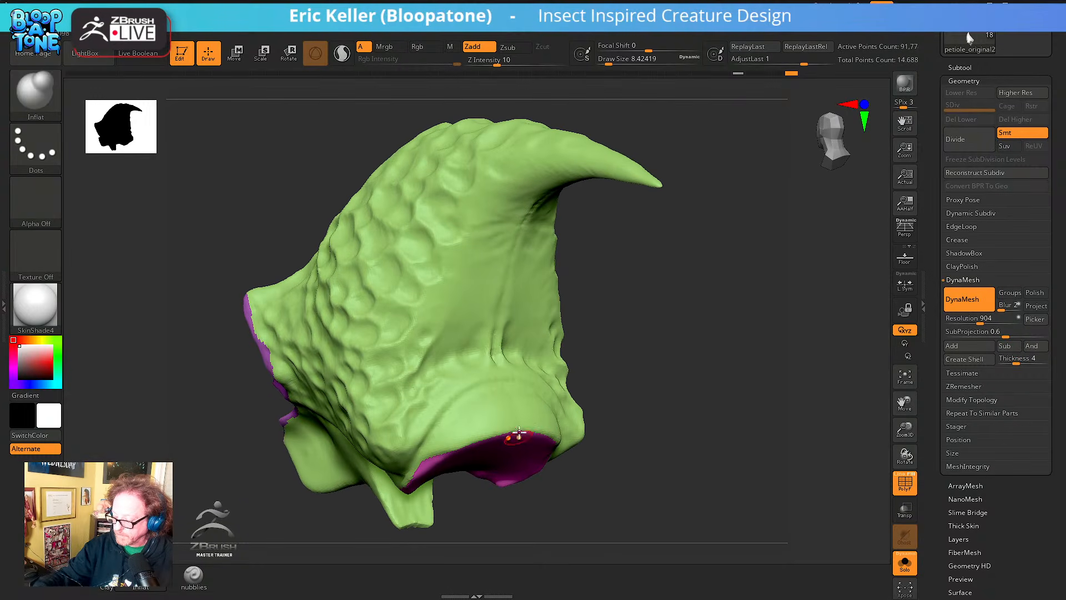
pyautogui.keyDown('ctrl'); pyautogui.keyDown('shift'); pyautogui.click(519, 408); pyautogui.keyUp('shift'); pyautogui.keyUp('ctrl')
pyautogui.press('s')
pyautogui.moveTo(481, 407); pyautogui.dragTo(483, 408)
pyautogui.moveTo(483, 407)
pyautogui.mouseDown(button='right')
pyautogui.moveTo(476, 395)
pyautogui.moveTo(471, 428)
pyautogui.mouseUp(button='right')
pyautogui.moveTo(439, 444)
pyautogui.keyDown('ctrl'); pyautogui.mouseDown()
pyautogui.moveTo(482, 400)
pyautogui.moveTo(438, 442)
pyautogui.moveTo(500, 411)
pyautogui.mouseUp(); pyautogui.keyUp('ctrl')
pyautogui.keyDown('alt'); pyautogui.moveTo(461, 444); pyautogui.dragTo(544, 355, button='right'); pyautogui.keyUp('alt')
pyautogui.press('s')
pyautogui.moveTo(620, 296); pyautogui.dragTo(560, 325)
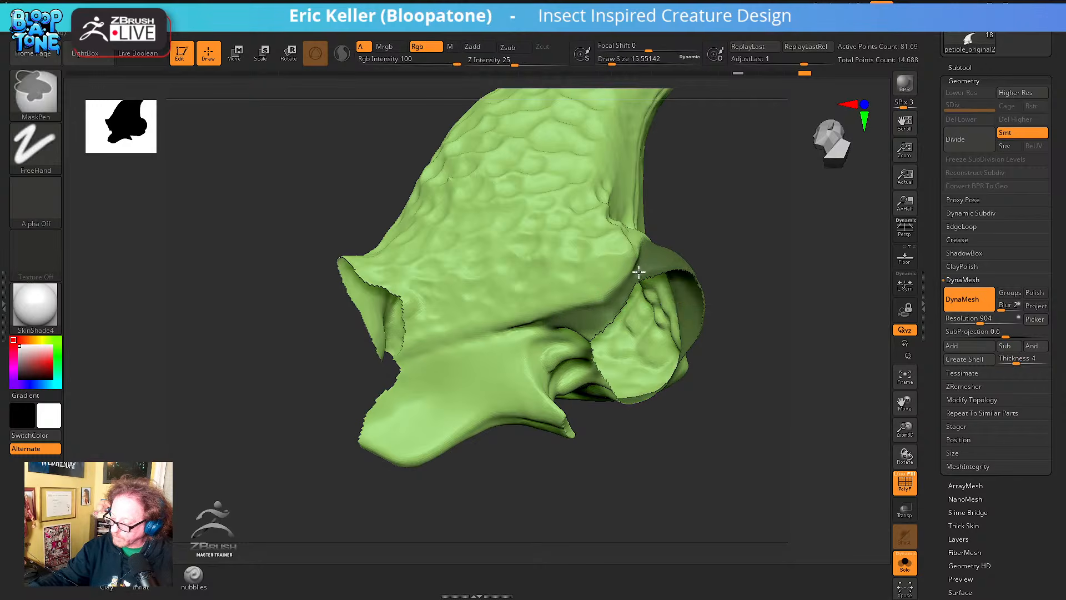
# Mask the recessed folds between the cap opening and the lower flap
pyautogui.moveTo(614, 347); pyautogui.dragTo(606, 290, button='right')
pyautogui.keyDown('alt'); pyautogui.moveTo(621, 244); pyautogui.dragTo(525, 406, button='right'); pyautogui.keyUp('alt')
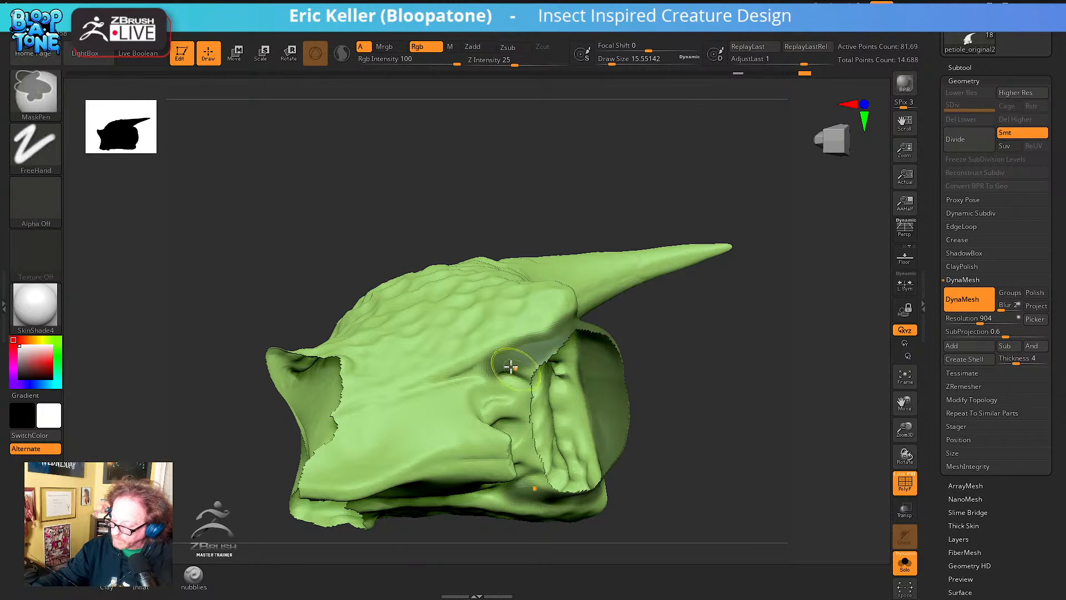
pyautogui.moveTo(522, 359); pyautogui.dragTo(513, 371, button='right')
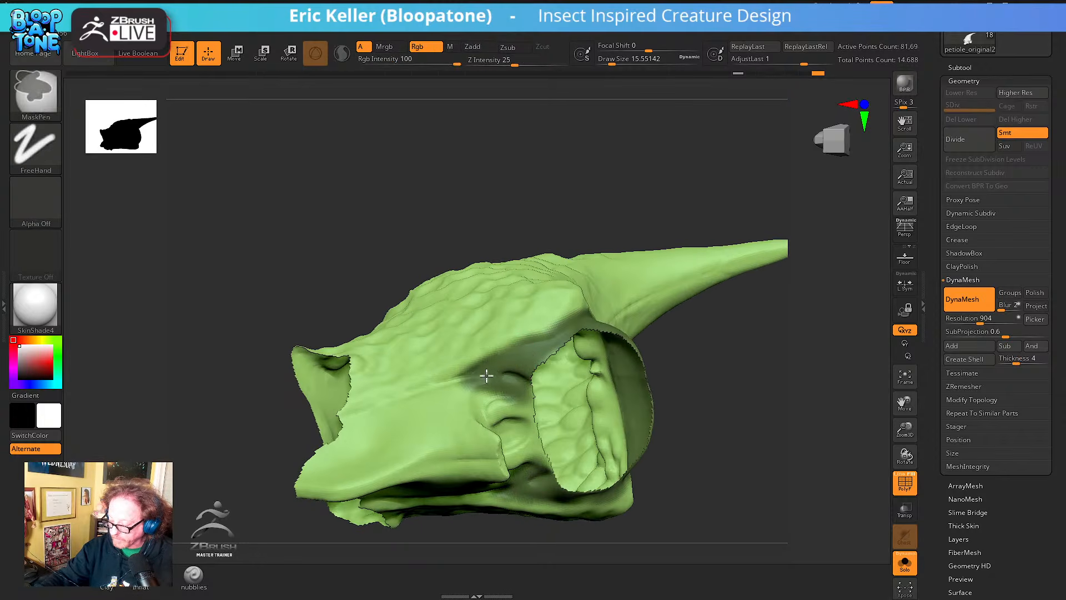
pyautogui.press('ctrl')
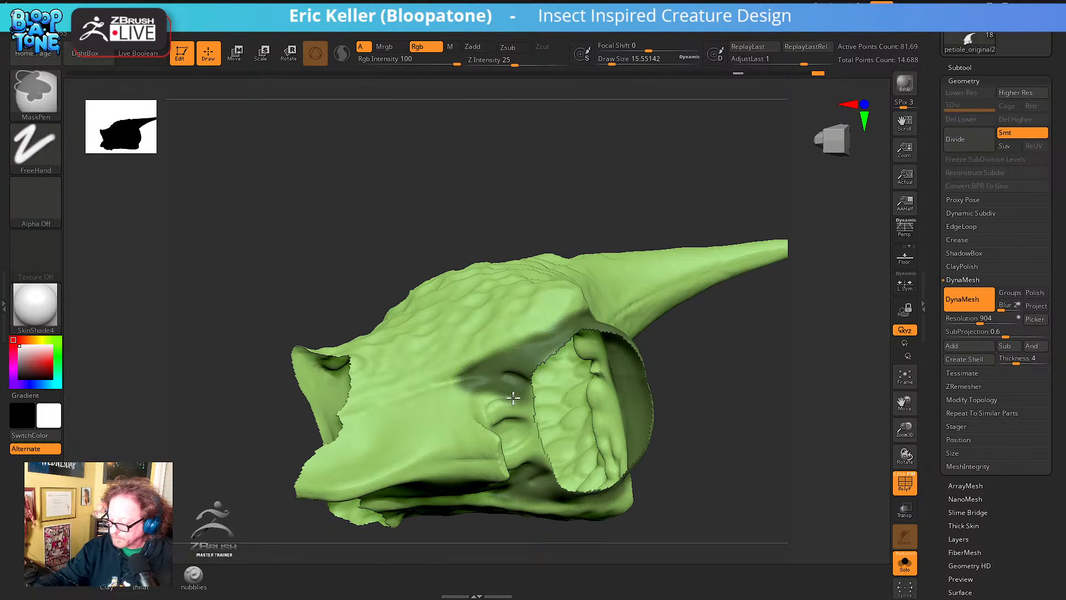
pyautogui.keyDown('ctrl'); pyautogui.moveTo(519, 413); pyautogui.dragTo(521, 415); pyautogui.keyUp('ctrl')
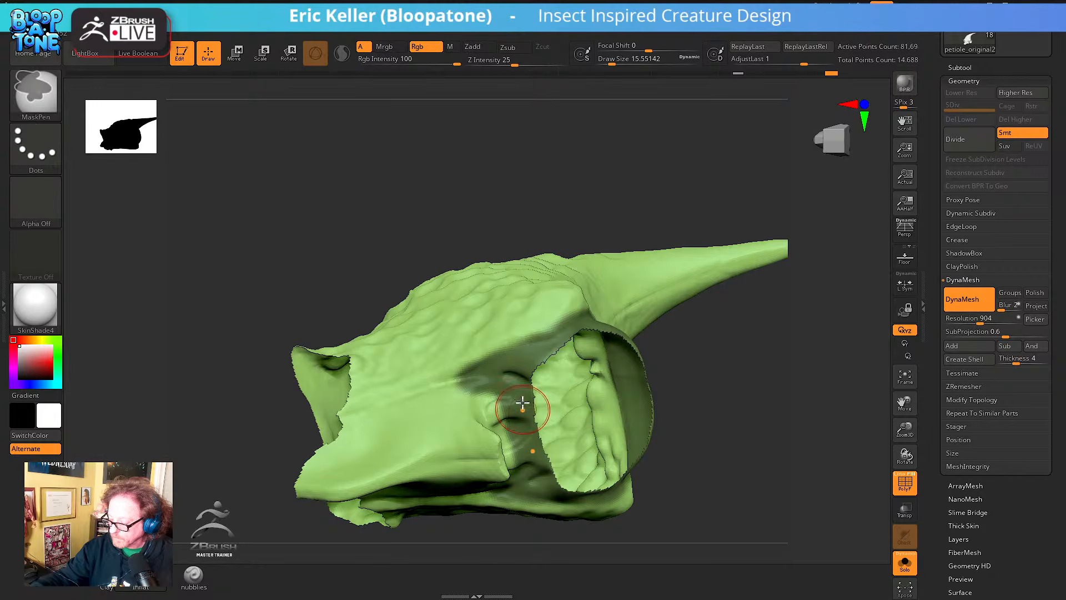
pyautogui.moveTo(522, 405); pyautogui.dragTo(497, 391, button='right')
pyautogui.moveTo(500, 392)
pyautogui.keyDown('ctrl'); pyautogui.mouseDown()
pyautogui.moveTo(502, 428)
pyautogui.moveTo(482, 414)
pyautogui.mouseUp(); pyautogui.keyUp('ctrl')
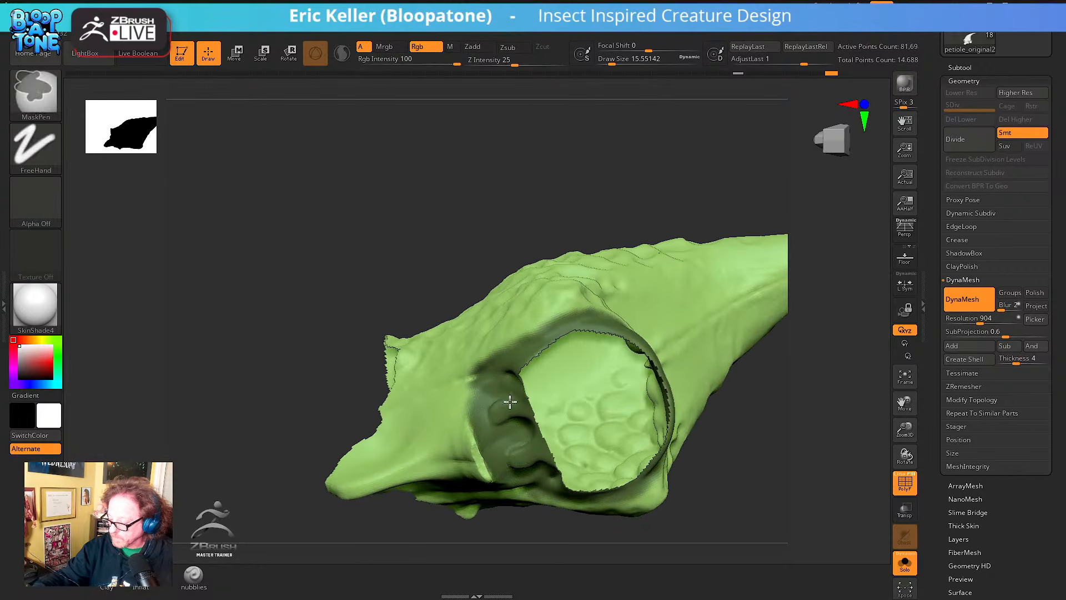
# Extend the recess mask along the crease and down the inner face of the lower flap's prong
pyautogui.moveTo(510, 401); pyautogui.dragTo(466, 360, button='right')
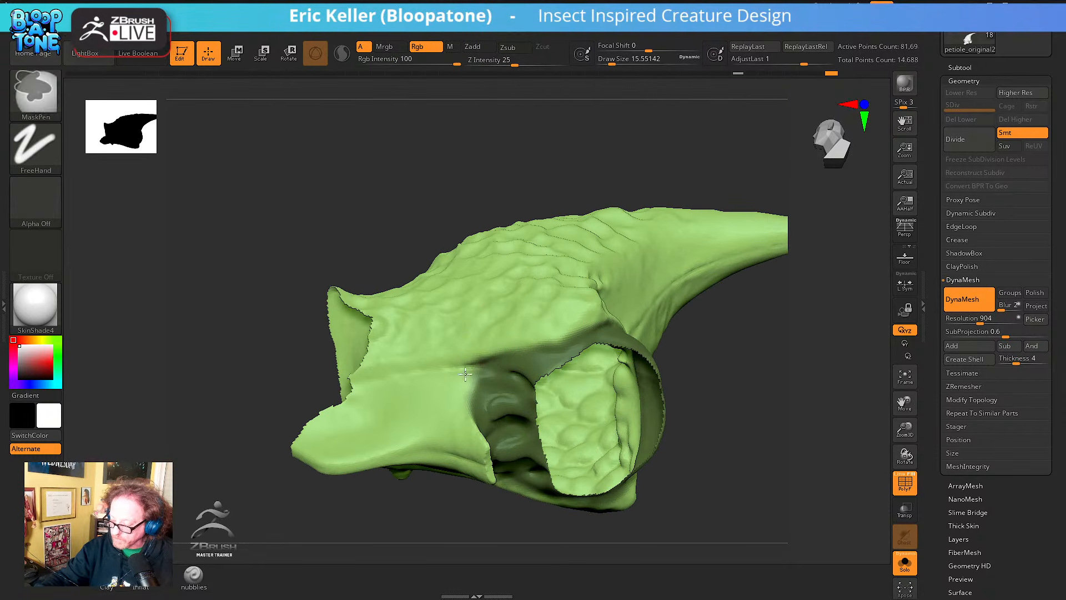
pyautogui.moveTo(458, 427)
pyautogui.mouseDown(button='right')
pyautogui.moveTo(483, 409)
pyautogui.moveTo(469, 432)
pyautogui.mouseUp(button='right')
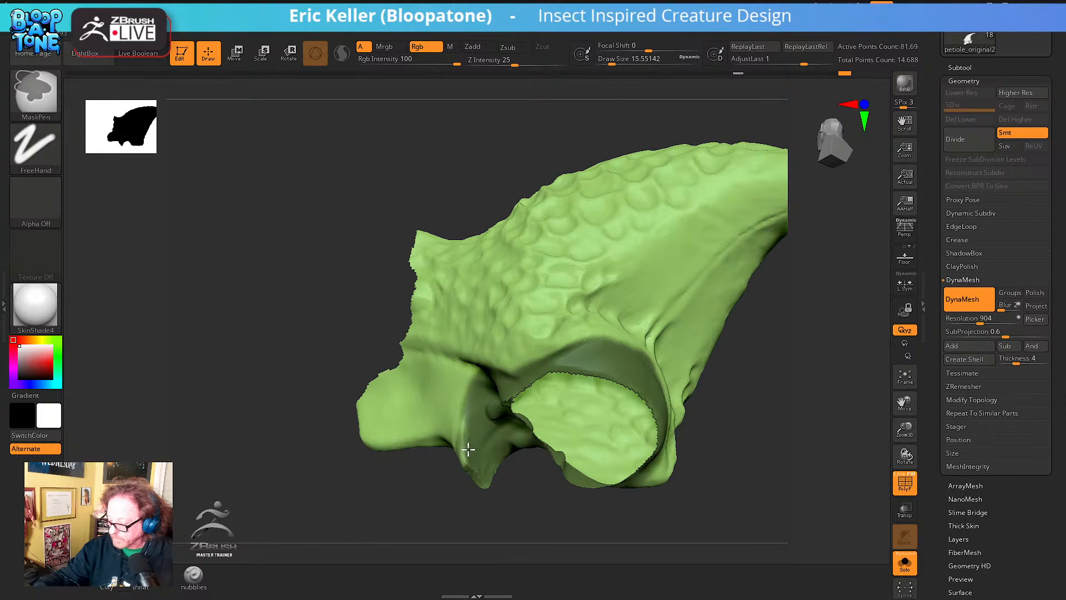
pyautogui.moveTo(505, 500); pyautogui.dragTo(464, 464, button='right')
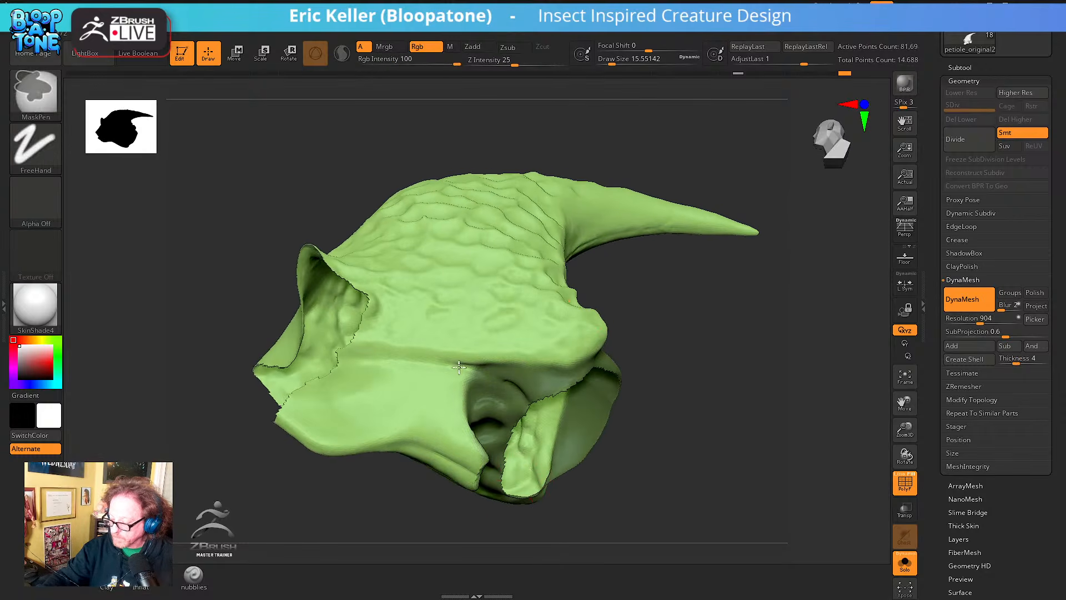
pyautogui.moveTo(462, 456)
pyautogui.mouseDown(button='right')
pyautogui.moveTo(431, 438)
pyautogui.moveTo(569, 512)
pyautogui.moveTo(529, 486)
pyautogui.moveTo(540, 430)
pyautogui.mouseUp(button='right')
# Refine the mask around the lower flap's pointed prong with the MaskLasso brush
pyautogui.keyDown('ctrl'); pyautogui.click(35, 91); pyautogui.keyUp('ctrl')
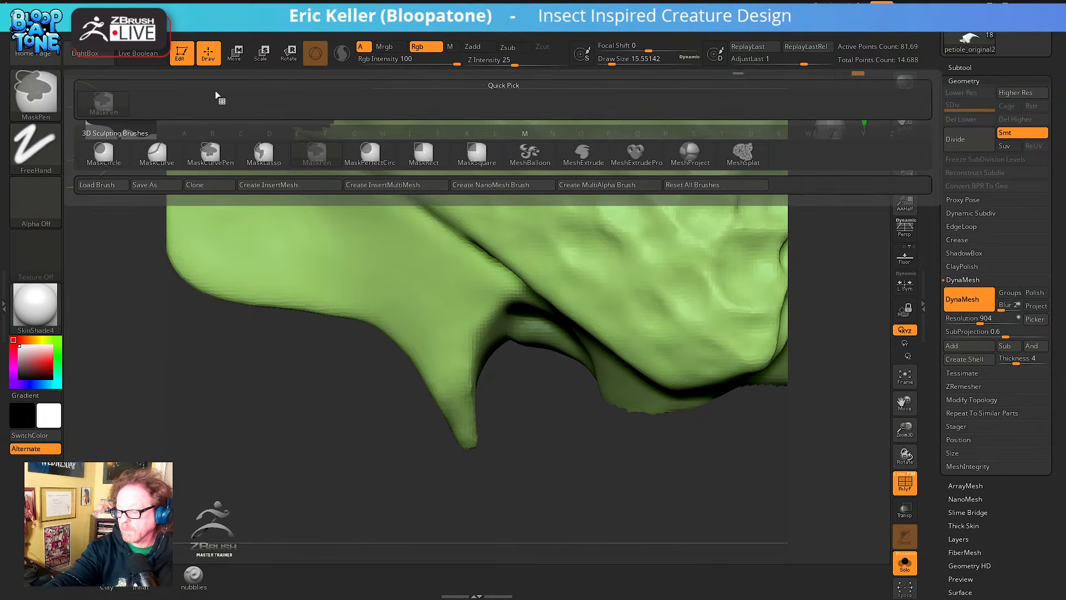
pyautogui.click(263, 153)
pyautogui.moveTo(340, 316)
pyautogui.mouseDown()
pyautogui.moveTo(469, 399)
pyautogui.moveTo(478, 526)
pyautogui.mouseUp()
pyautogui.moveTo(571, 502)
pyautogui.mouseDown(button='right')
pyautogui.moveTo(595, 387)
pyautogui.moveTo(531, 417)
pyautogui.moveTo(538, 431)
pyautogui.moveTo(518, 428)
pyautogui.mouseUp(button='right')
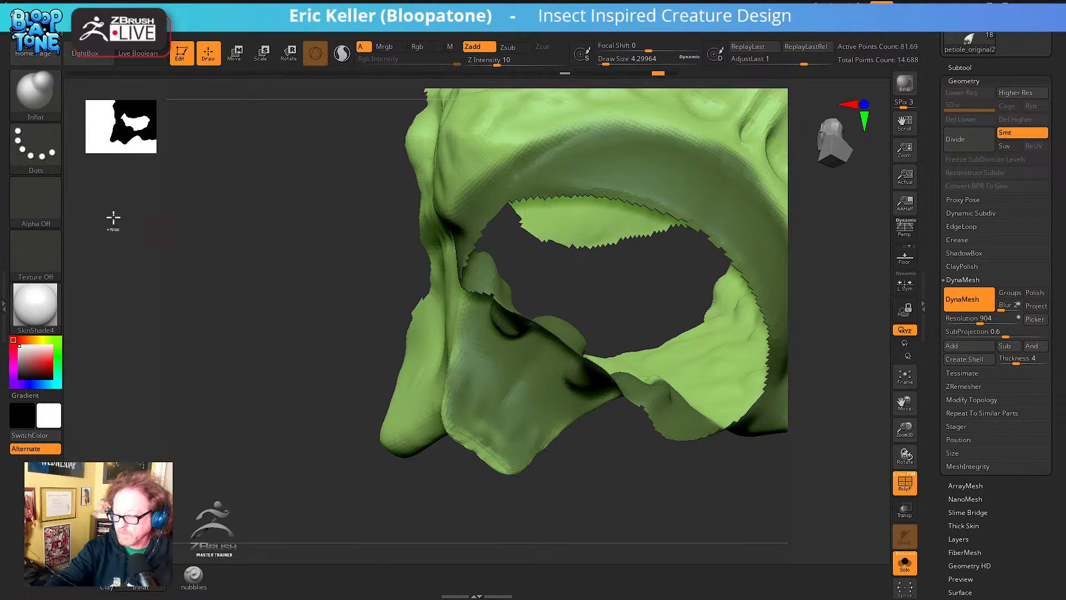
# Switch back to MaskPen, finish the recess mask, convert it to a polygroup, and show the whole mesh
pyautogui.press('b')
pyautogui.click(168, 107)
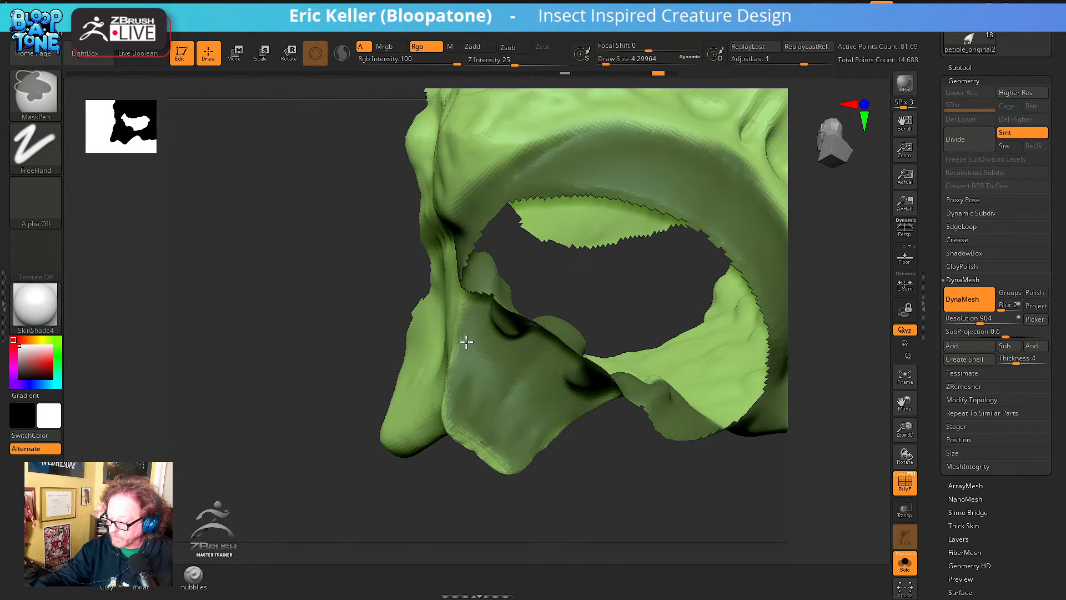
pyautogui.keyDown('ctrl'); pyautogui.moveTo(467, 308); pyautogui.dragTo(484, 360, button='right'); pyautogui.keyUp('ctrl')
pyautogui.moveTo(523, 461)
pyautogui.mouseDown(button='right')
pyautogui.moveTo(590, 474)
pyautogui.moveTo(568, 466)
pyautogui.moveTo(602, 409)
pyautogui.moveTo(611, 485)
pyautogui.moveTo(688, 476)
pyautogui.moveTo(709, 440)
pyautogui.moveTo(647, 388)
pyautogui.moveTo(673, 419)
pyautogui.moveTo(640, 405)
pyautogui.moveTo(585, 424)
pyautogui.moveTo(688, 426)
pyautogui.moveTo(650, 413)
pyautogui.mouseUp(button='right')
pyautogui.press('ctrl')
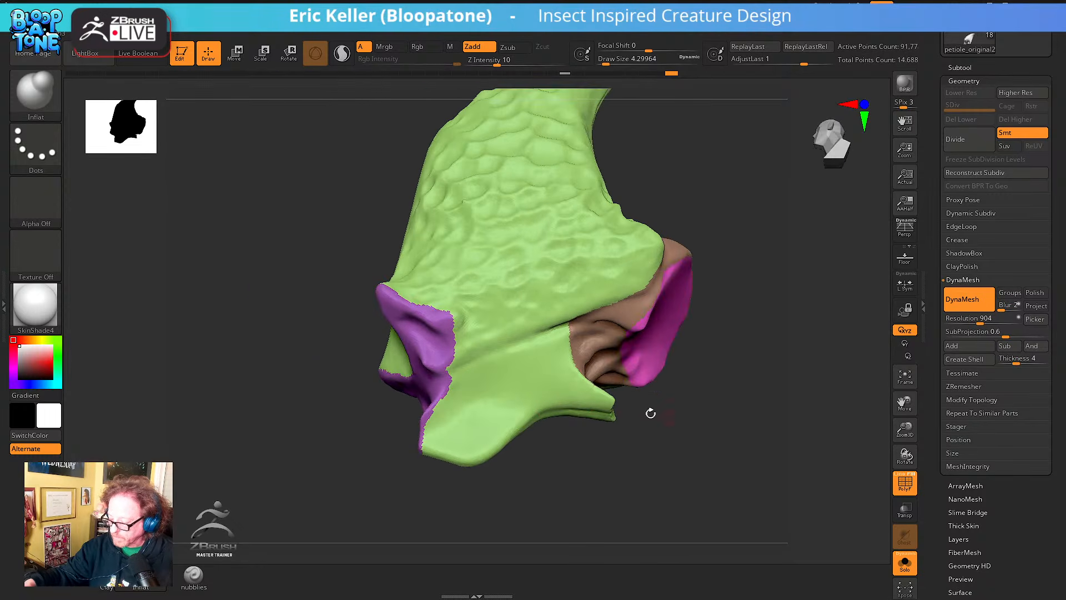
# Isolate the light green body polygroup and set the draw size to about 20
pyautogui.press(']')
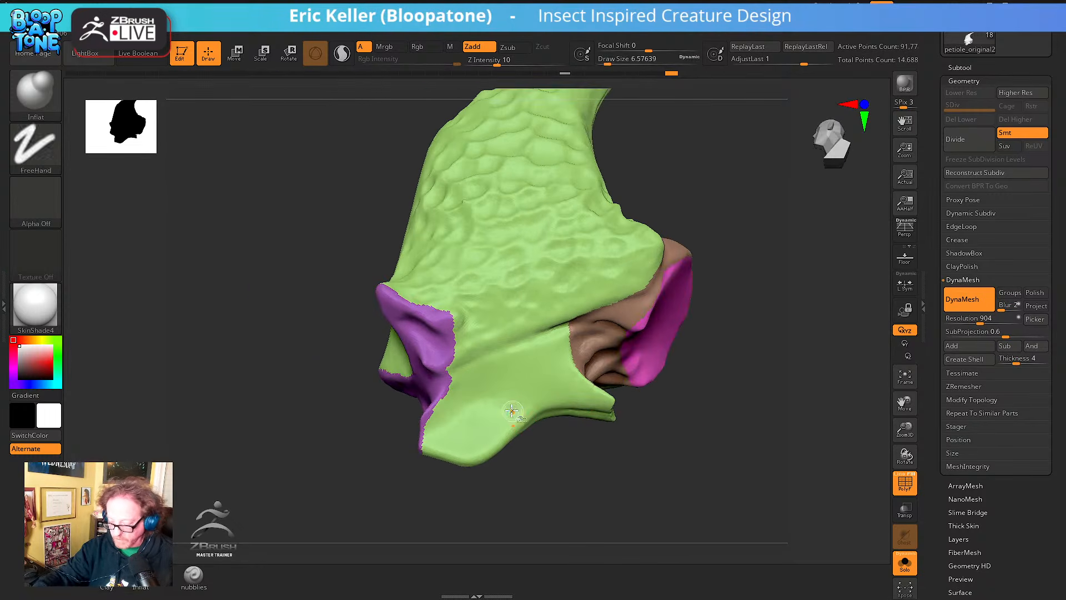
pyautogui.keyDown('ctrl'); pyautogui.keyDown('shift'); pyautogui.click(515, 412); pyautogui.keyUp('shift'); pyautogui.keyUp('ctrl')
pyautogui.moveTo(541, 426); pyautogui.dragTo(564, 446, button='right')
pyautogui.press('s')
pyautogui.moveTo(563, 447); pyautogui.dragTo(571, 447)
pyautogui.moveTo(575, 448); pyautogui.dragTo(589, 438, button='right')
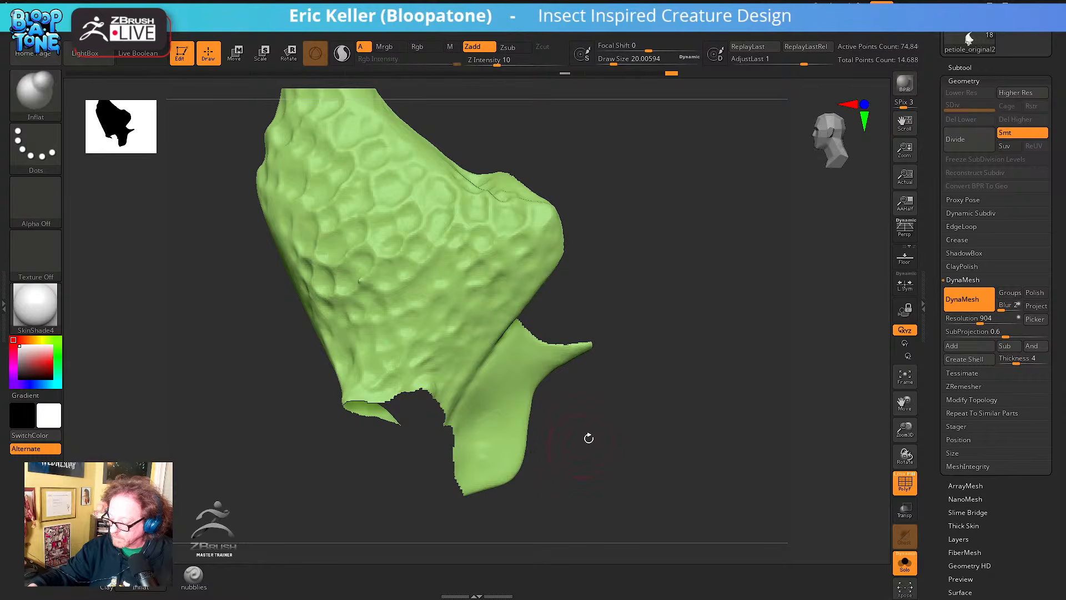
# Separate the lower flap from the green body with the SelectLasso brush, make it its own polygroup, and show the whole mesh
pyautogui.keyDown('ctrl'); pyautogui.keyDown('shift'); pyautogui.click(57, 111); pyautogui.keyUp('shift'); pyautogui.keyUp('ctrl')
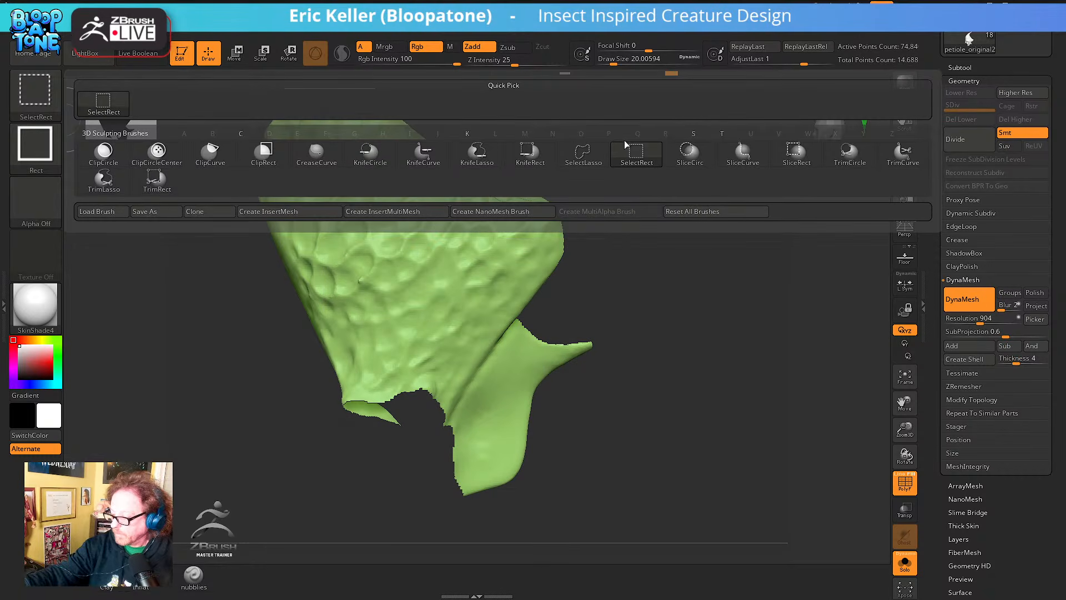
pyautogui.click(587, 153)
pyautogui.moveTo(442, 542)
pyautogui.keyDown('ctrl'); pyautogui.keyDown('shift'); pyautogui.mouseDown()
pyautogui.moveTo(430, 475)
pyautogui.moveTo(452, 410)
pyautogui.mouseUp(); pyautogui.keyUp('shift'); pyautogui.keyUp('ctrl')
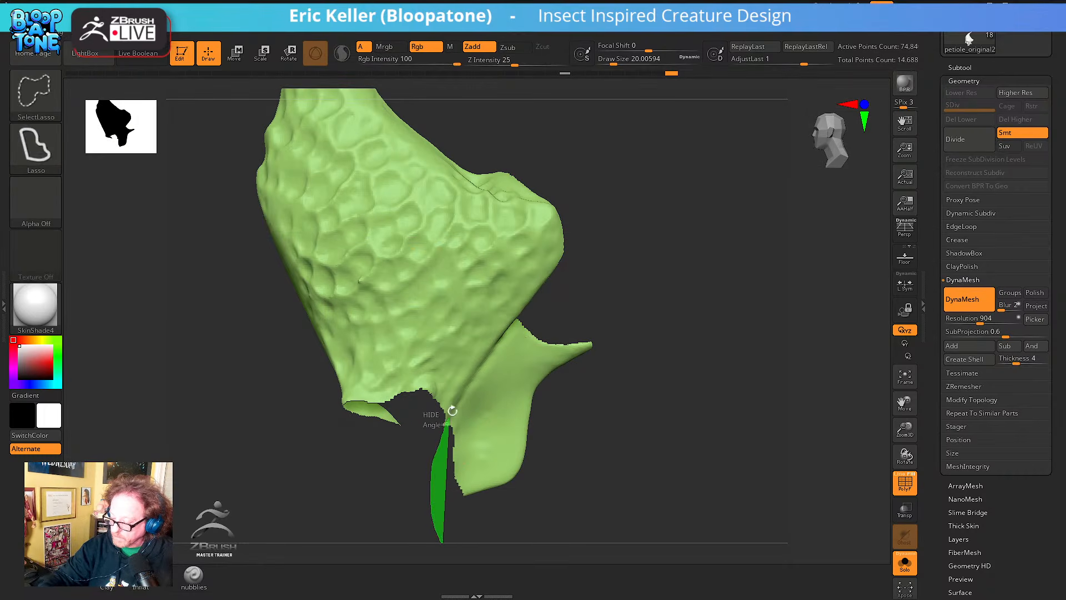
pyautogui.moveTo(549, 295)
pyautogui.keyDown('ctrl'); pyautogui.keyDown('shift'); pyautogui.mouseDown()
pyautogui.moveTo(704, 374)
pyautogui.moveTo(671, 398)
pyautogui.moveTo(716, 393)
pyautogui.moveTo(706, 357)
pyautogui.mouseUp(); pyautogui.keyUp('shift'); pyautogui.keyUp('ctrl')
pyautogui.keyDown('ctrl'); pyautogui.keyDown('shift'); pyautogui.click(671, 398); pyautogui.keyUp('shift'); pyautogui.keyUp('ctrl')
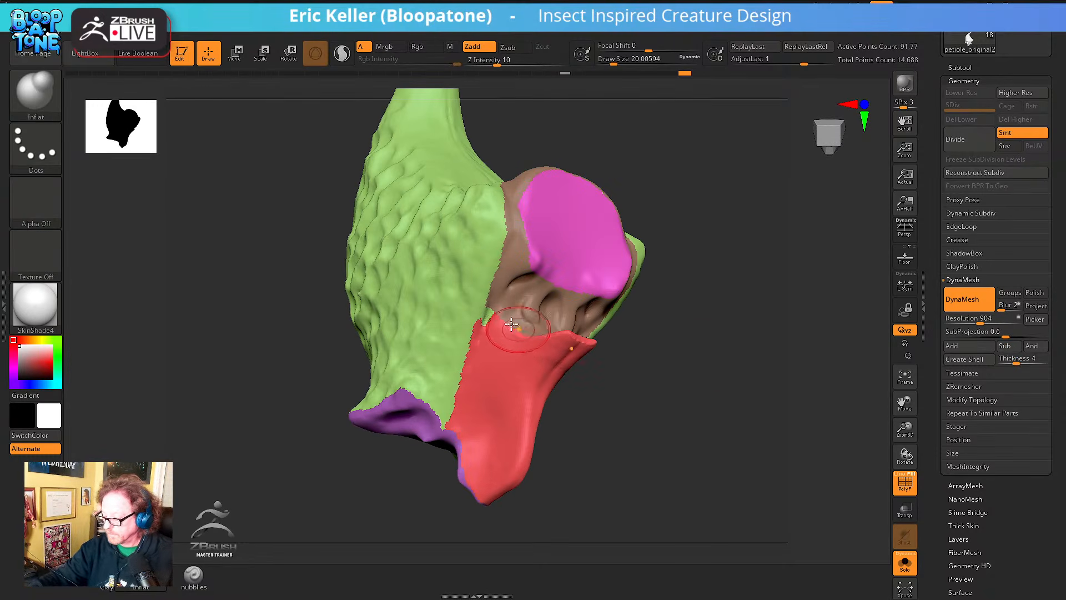
# Isolate the light green polygroup and examine its border around the lower flap's upper corner
pyautogui.keyDown('ctrl'); pyautogui.moveTo(515, 322); pyautogui.dragTo(557, 435, button='right'); pyautogui.keyUp('ctrl')
pyautogui.moveTo(453, 339); pyautogui.dragTo(454, 314)
pyautogui.keyDown('ctrl'); pyautogui.keyDown('shift'); pyautogui.click(446, 318); pyautogui.keyUp('shift'); pyautogui.keyUp('ctrl')
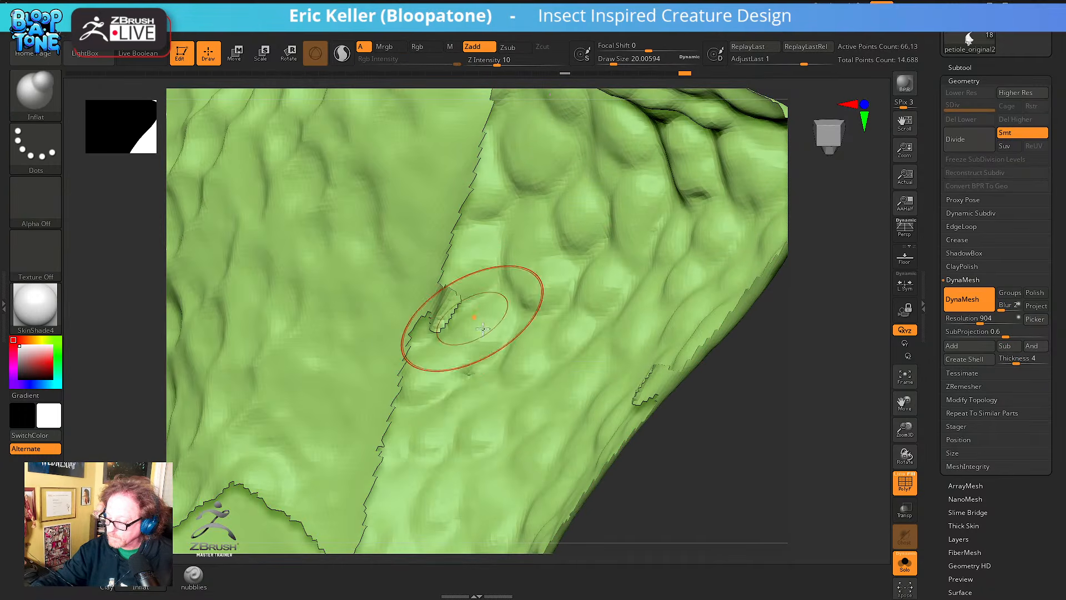
pyautogui.moveTo(721, 443)
pyautogui.mouseDown()
pyautogui.moveTo(664, 391)
pyautogui.moveTo(527, 355)
pyautogui.moveTo(452, 321)
pyautogui.mouseUp()
pyautogui.keyDown('alt'); pyautogui.moveTo(650, 395); pyautogui.dragTo(812, 413, button='right'); pyautogui.keyUp('alt')
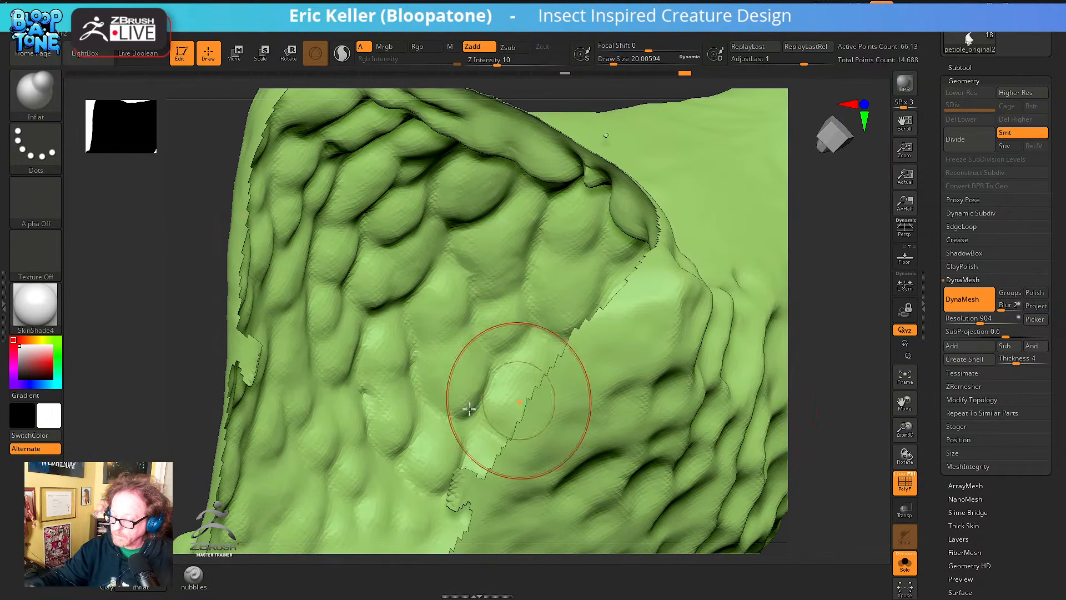
pyautogui.keyDown('alt'); pyautogui.moveTo(469, 410); pyautogui.dragTo(707, 417, button='right'); pyautogui.keyUp('alt')
pyautogui.moveTo(440, 393); pyautogui.dragTo(448, 382)
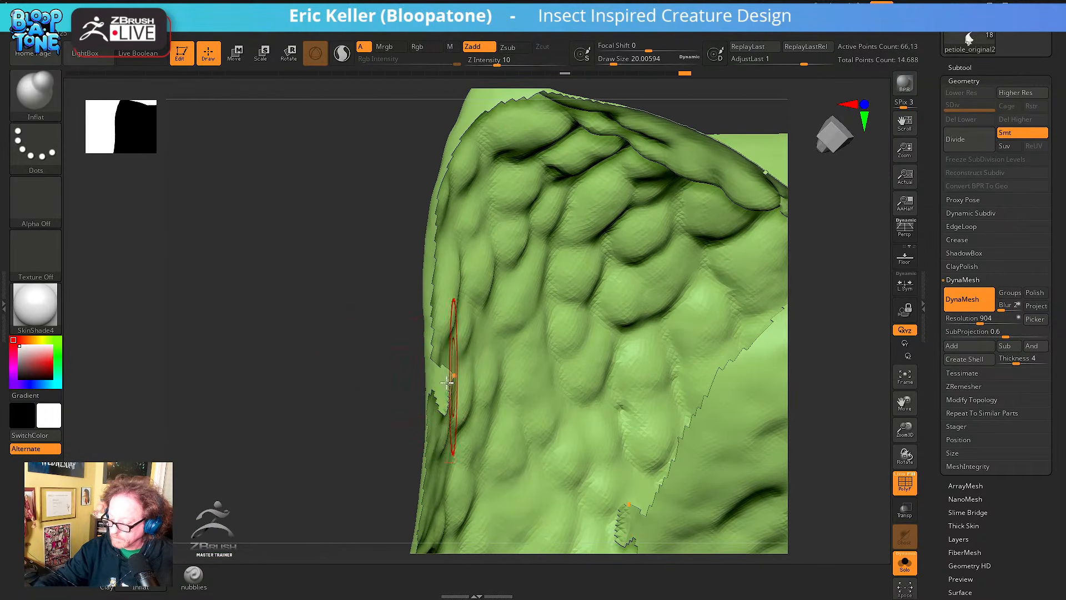
# Show the whole mesh, reduce the draw size to about 8.4, and mask the stray green patch beside the flap's corner into a polygroup
pyautogui.keyDown('ctrl'); pyautogui.keyDown('shift'); pyautogui.click(382, 364); pyautogui.keyUp('shift'); pyautogui.keyUp('ctrl')
pyautogui.moveTo(416, 350)
pyautogui.mouseDown()
pyautogui.moveTo(464, 381)
pyautogui.moveTo(440, 387)
pyautogui.mouseUp()
pyautogui.rightClick(465, 376)
pyautogui.press('s')
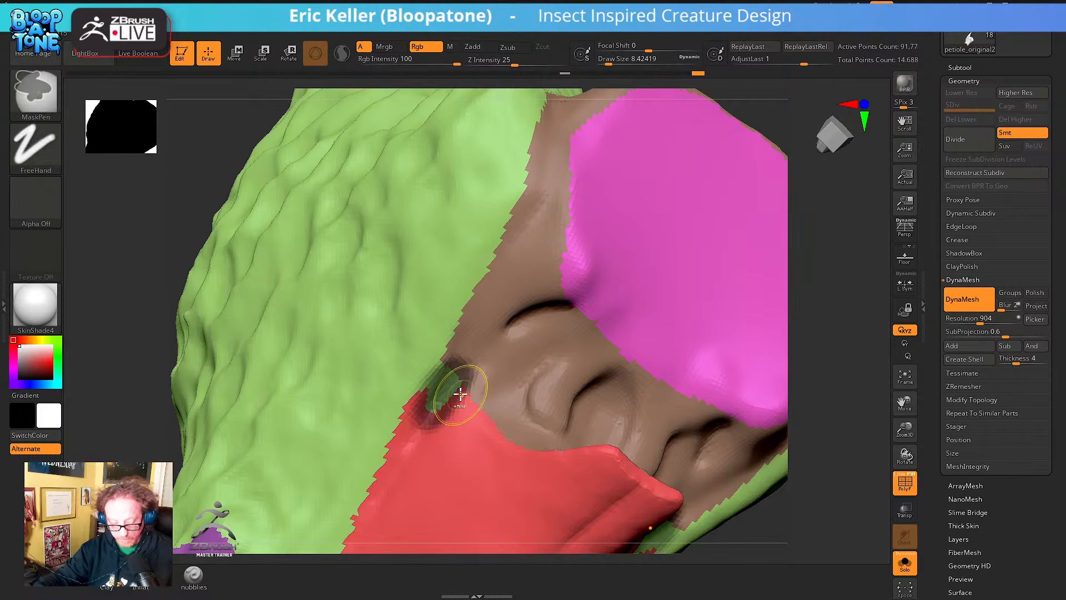
pyautogui.hotkey('ctrl', 'w')
# Isolate the flap together with the stray corner patch, merge them into one polygroup, and show the whole mesh
pyautogui.moveTo(485, 385); pyautogui.dragTo(469, 404, button='right')
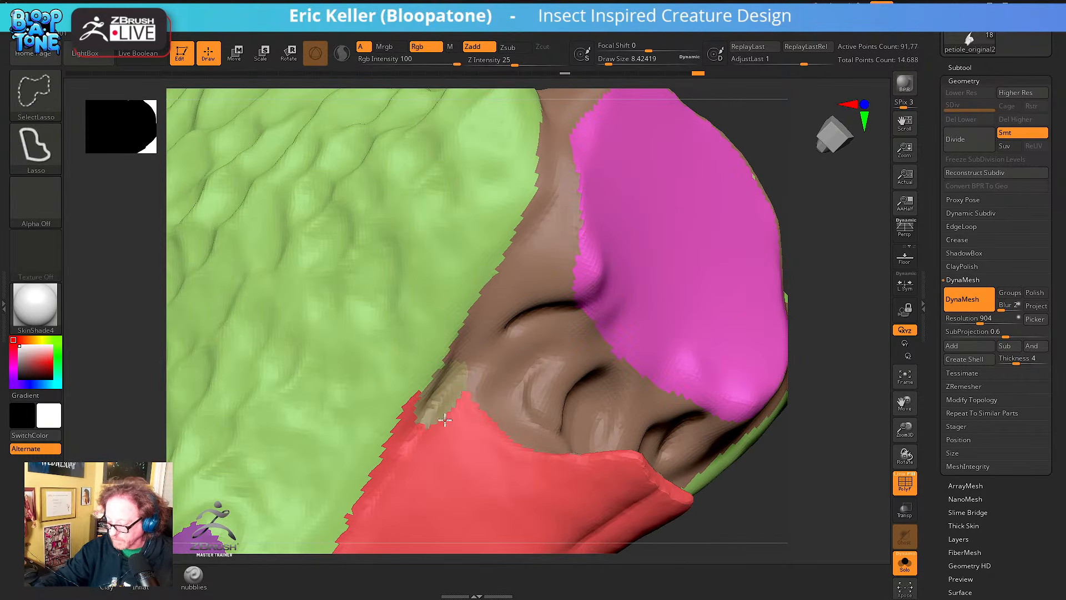
pyautogui.keyDown('ctrl'); pyautogui.keyDown('shift'); pyautogui.click(447, 423); pyautogui.keyUp('shift'); pyautogui.keyUp('ctrl')
pyautogui.hotkey('ctrl', 'w')
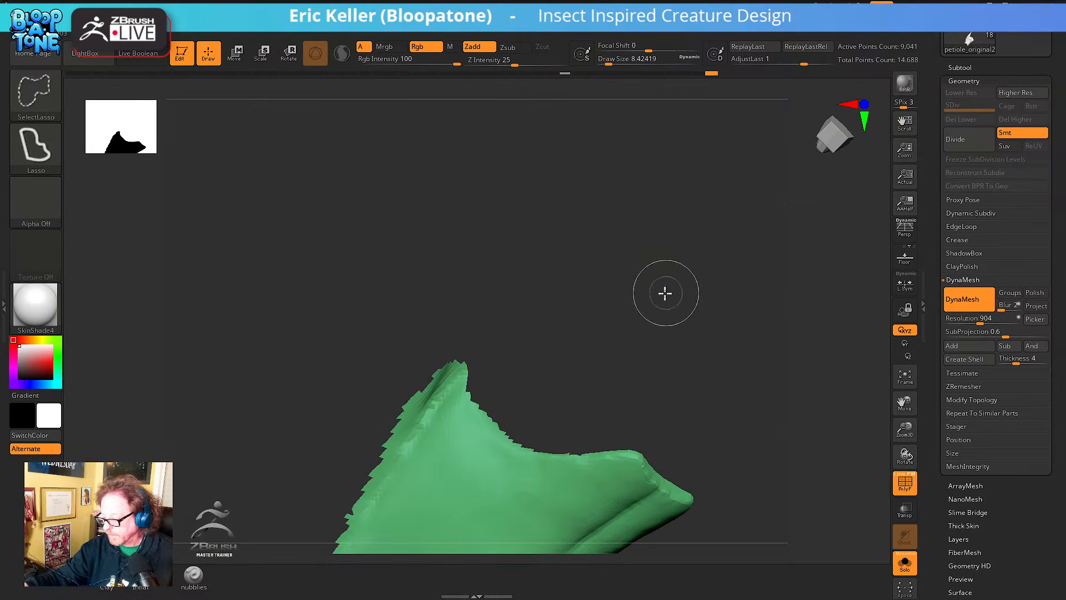
pyautogui.keyDown('ctrl'); pyautogui.keyDown('shift'); pyautogui.click(665, 292); pyautogui.keyUp('shift'); pyautogui.keyUp('ctrl')
pyautogui.press('f')
pyautogui.moveTo(777, 398); pyautogui.dragTo(763, 484, button='right')
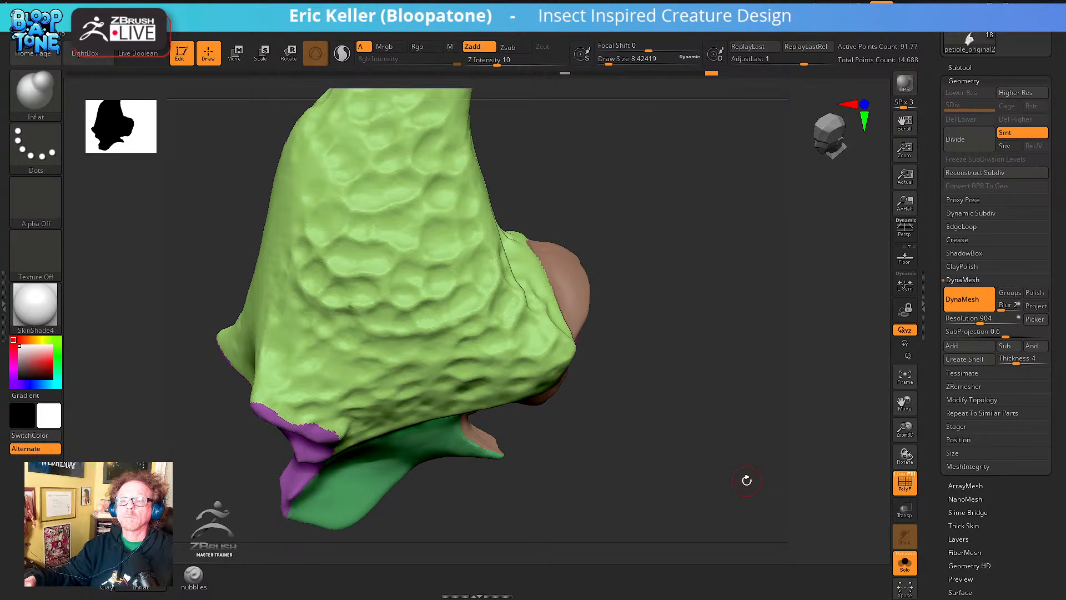
# Examine the petiole's polygroups from the front, the side and the cap opening
pyautogui.moveTo(713, 493); pyautogui.dragTo(698, 463, button='right')
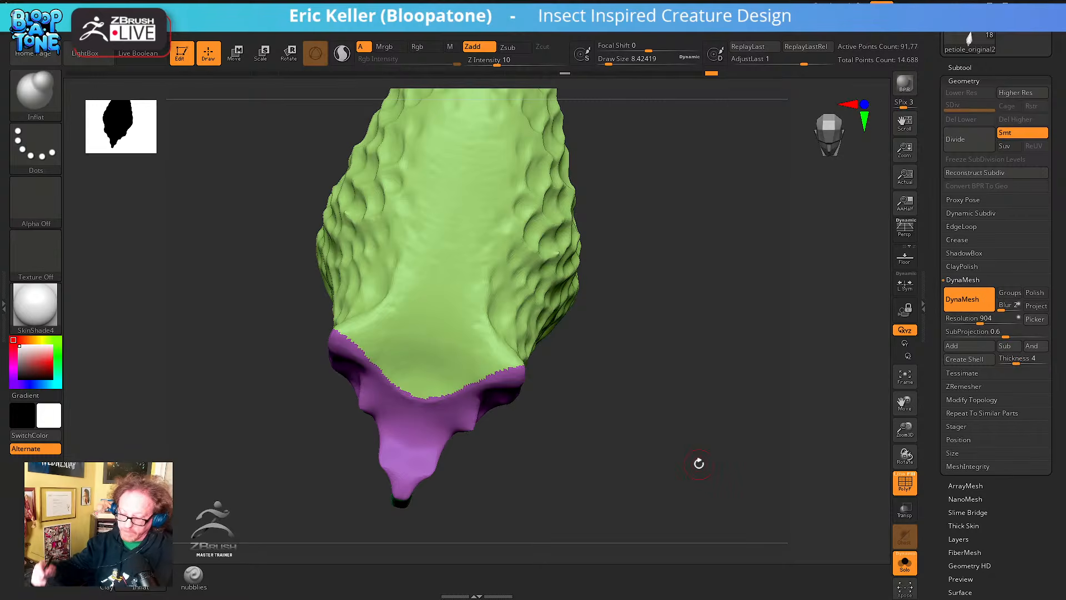
pyautogui.moveTo(657, 487); pyautogui.dragTo(732, 433)
pyautogui.moveTo(828, 433); pyautogui.dragTo(660, 525)
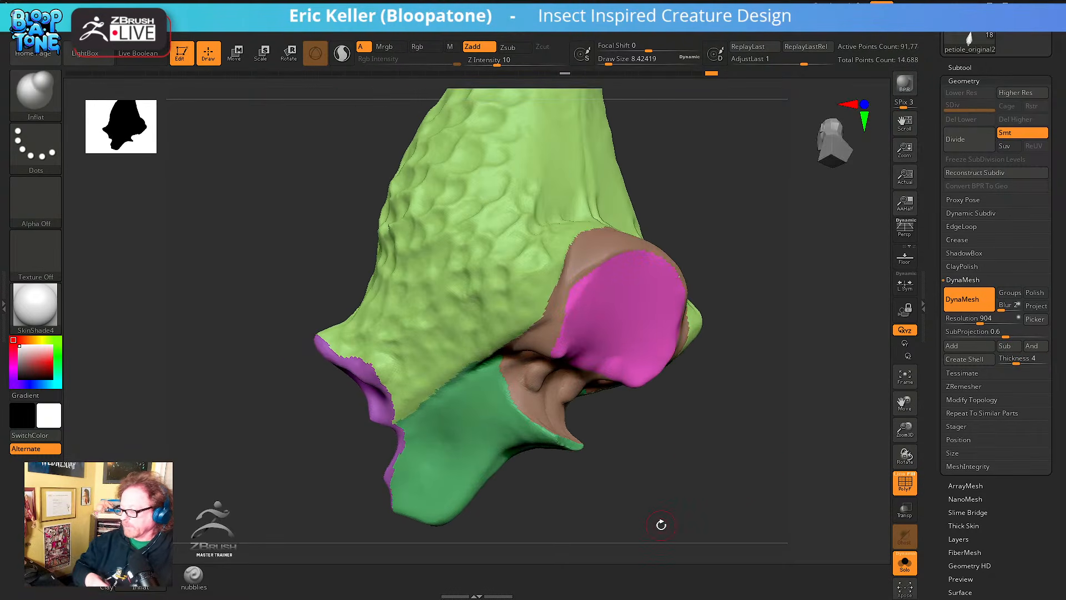
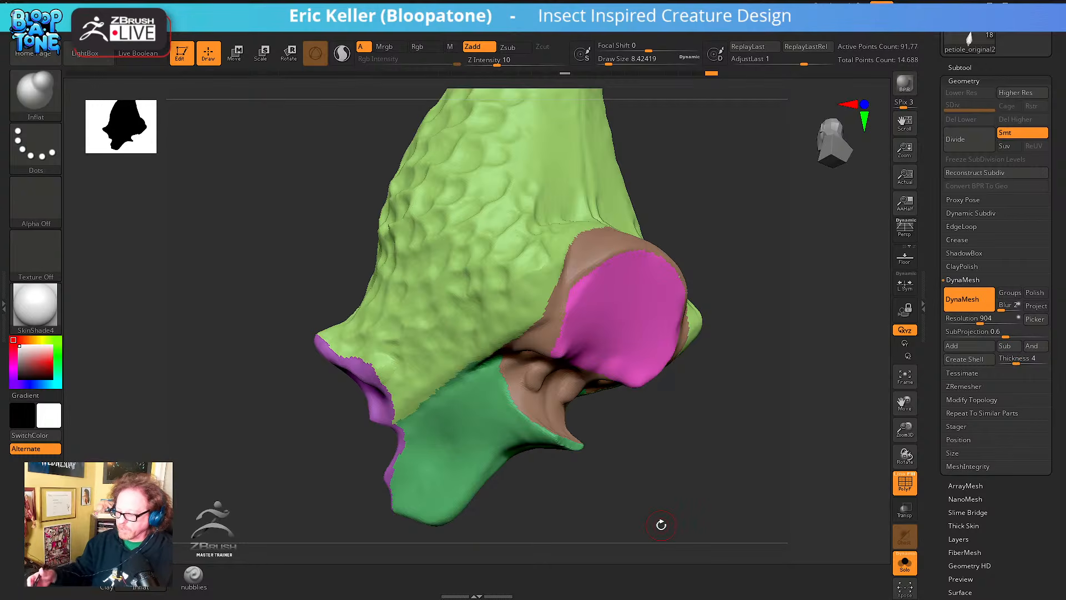
pyautogui.moveTo(698, 446)
pyautogui.mouseDown()
pyautogui.moveTo(728, 450)
pyautogui.moveTo(711, 468)
pyautogui.moveTo(716, 449)
pyautogui.mouseUp()
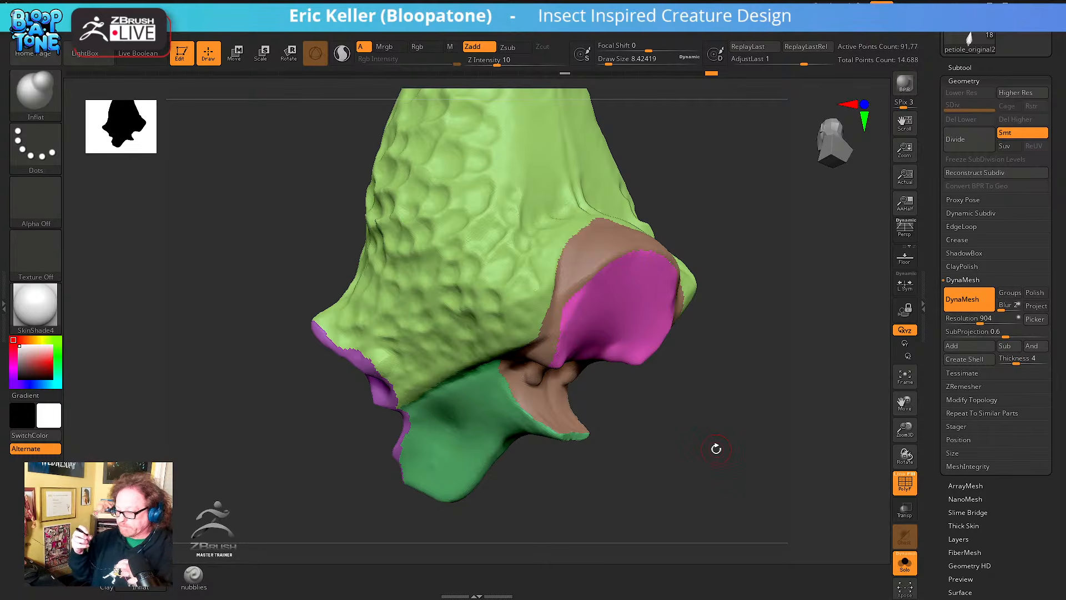
pyautogui.moveTo(701, 481); pyautogui.dragTo(733, 476)
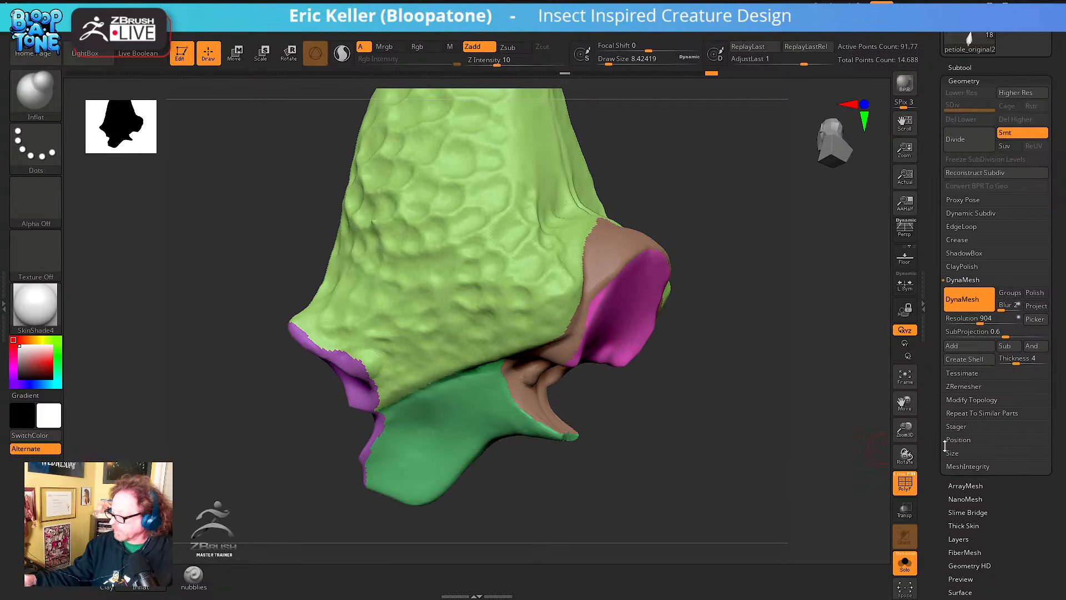
# Show the wireframe lines and inspect the DynaMesh topology along the jagged polygroup borders
pyautogui.click(899, 484)
pyautogui.moveTo(827, 482)
pyautogui.mouseDown()
pyautogui.moveTo(759, 490)
pyautogui.moveTo(742, 509)
pyautogui.moveTo(776, 481)
pyautogui.moveTo(744, 492)
pyautogui.moveTo(841, 415)
pyautogui.mouseUp()
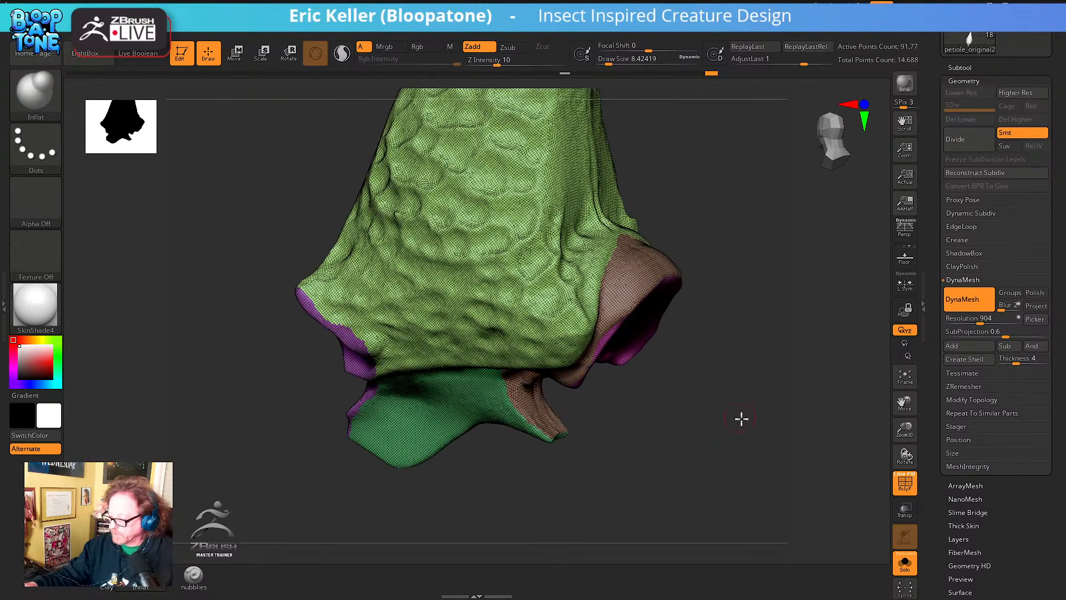
pyautogui.moveTo(742, 419); pyautogui.dragTo(755, 451)
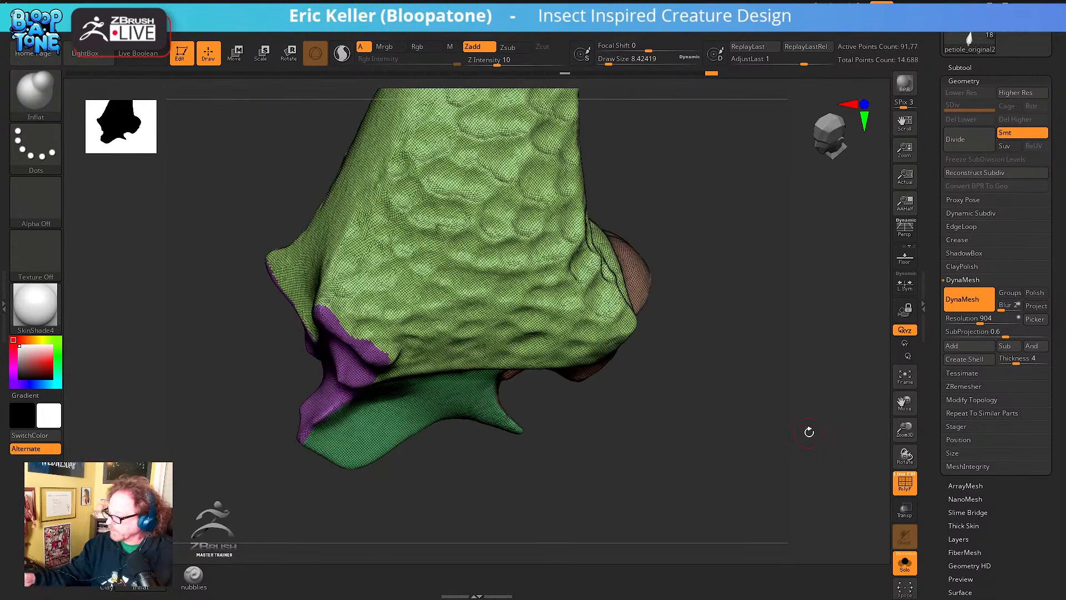
pyautogui.moveTo(709, 487)
pyautogui.mouseDown()
pyautogui.moveTo(684, 416)
pyautogui.moveTo(821, 488)
pyautogui.mouseUp()
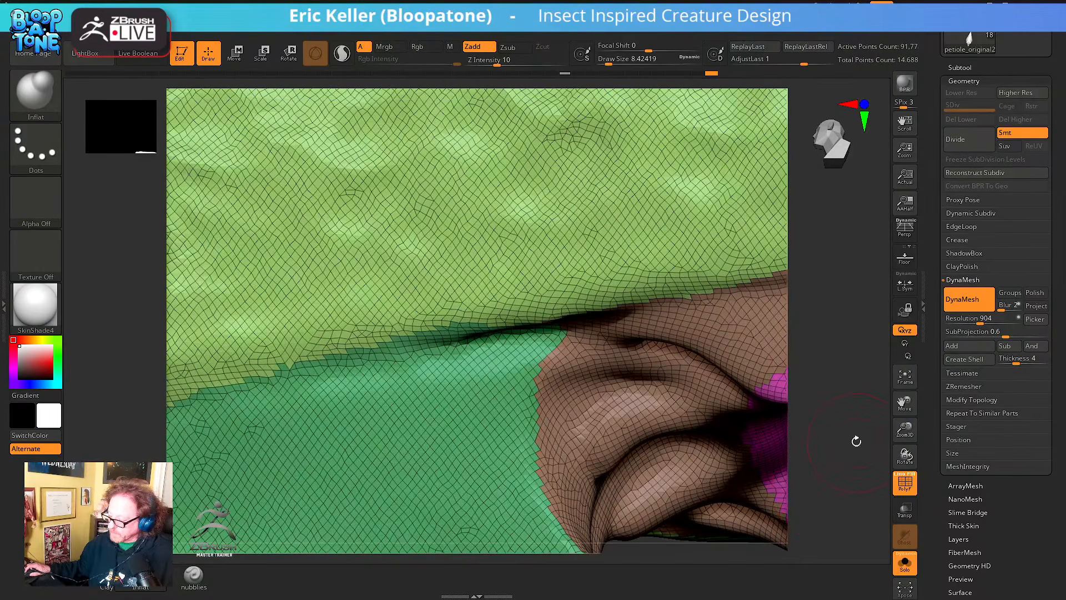
pyautogui.moveTo(856, 441)
pyautogui.mouseDown()
pyautogui.moveTo(835, 445)
pyautogui.moveTo(761, 515)
pyautogui.mouseUp()
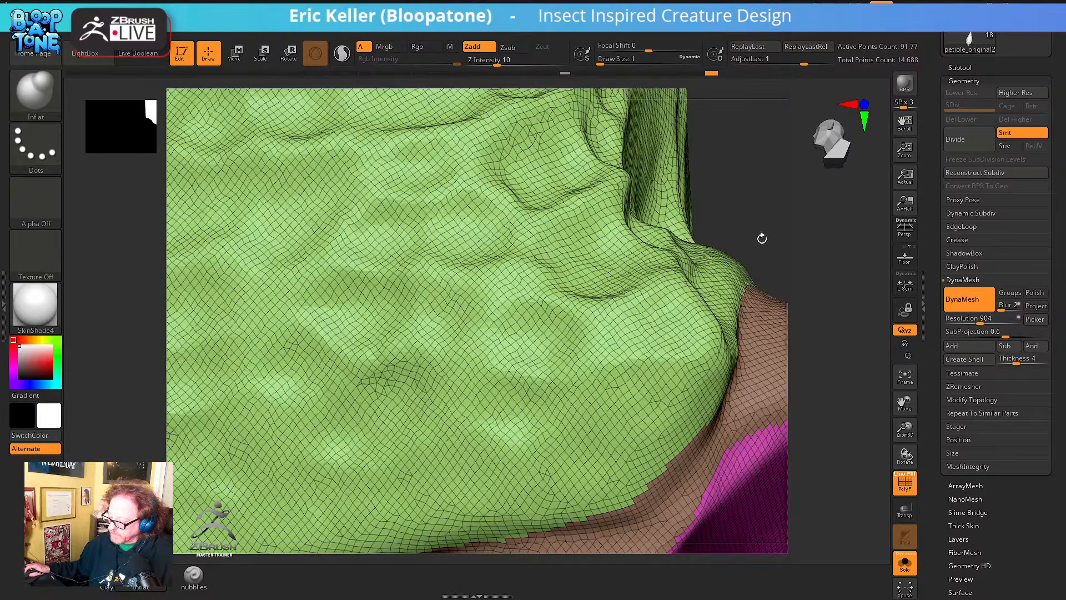
pyautogui.moveTo(761, 238)
pyautogui.mouseDown()
pyautogui.moveTo(644, 205)
pyautogui.moveTo(634, 302)
pyautogui.mouseUp()
pyautogui.moveTo(701, 288)
pyautogui.mouseDown()
pyautogui.moveTo(560, 294)
pyautogui.moveTo(571, 311)
pyautogui.moveTo(698, 301)
pyautogui.moveTo(714, 290)
pyautogui.moveTo(702, 248)
pyautogui.moveTo(525, 405)
pyautogui.moveTo(731, 307)
pyautogui.moveTo(728, 324)
pyautogui.mouseUp()
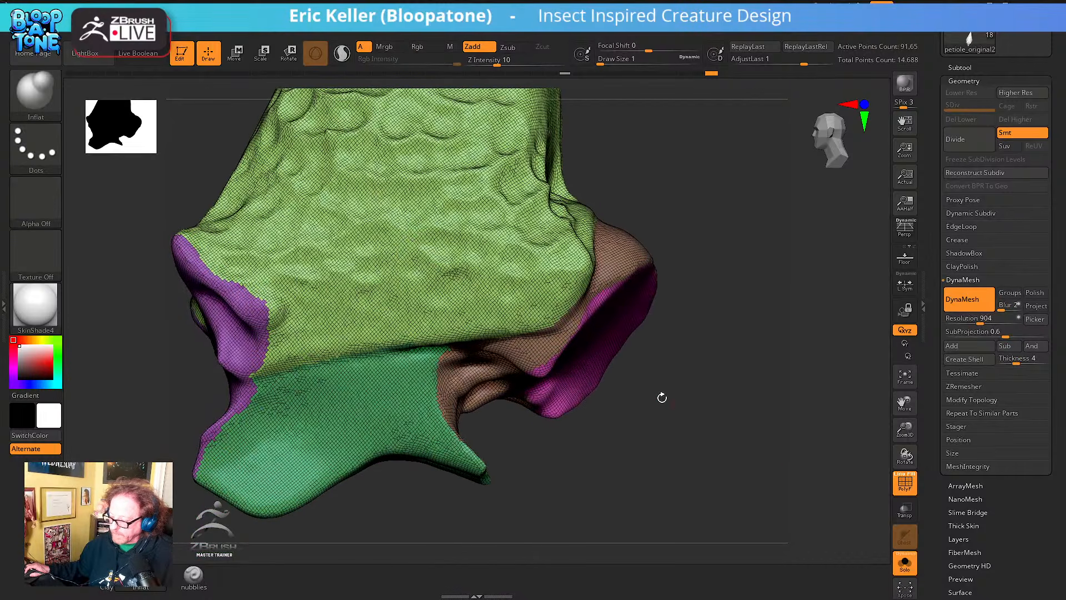
pyautogui.moveTo(678, 393)
pyautogui.mouseDown()
pyautogui.moveTo(690, 398)
pyautogui.moveTo(676, 433)
pyautogui.moveTo(700, 423)
pyautogui.moveTo(709, 403)
pyautogui.mouseUp()
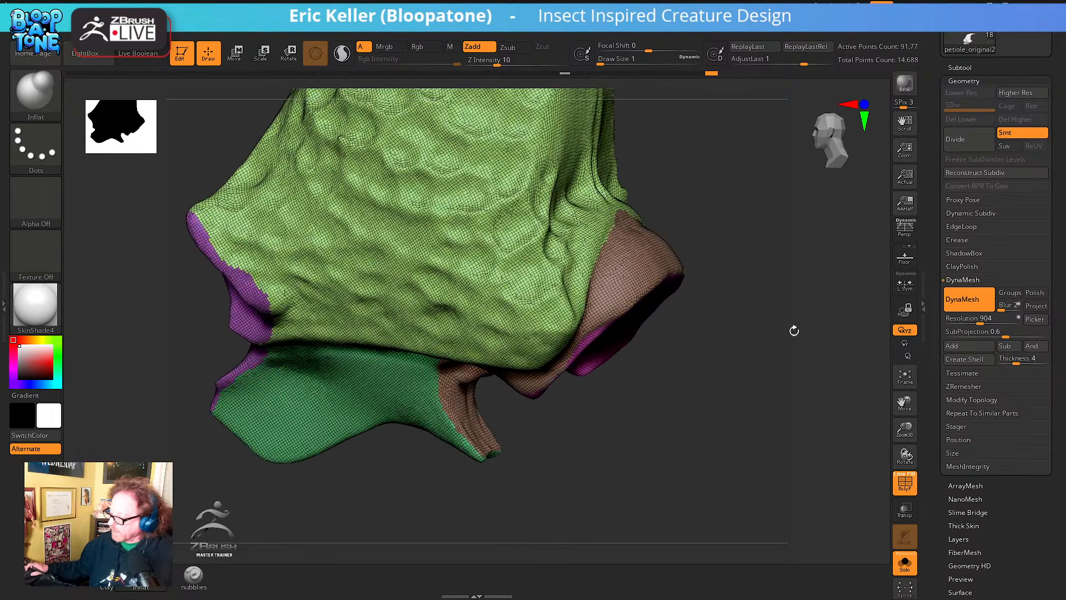
# Open the ZRemesher settings and enable KeepGroups for the petiole
pyautogui.click(963, 387)
pyautogui.moveTo(719, 368)
pyautogui.mouseDown()
pyautogui.moveTo(730, 378)
pyautogui.moveTo(710, 439)
pyautogui.moveTo(726, 414)
pyautogui.moveTo(721, 428)
pyautogui.moveTo(638, 461)
pyautogui.moveTo(701, 452)
pyautogui.moveTo(704, 430)
pyautogui.mouseUp()
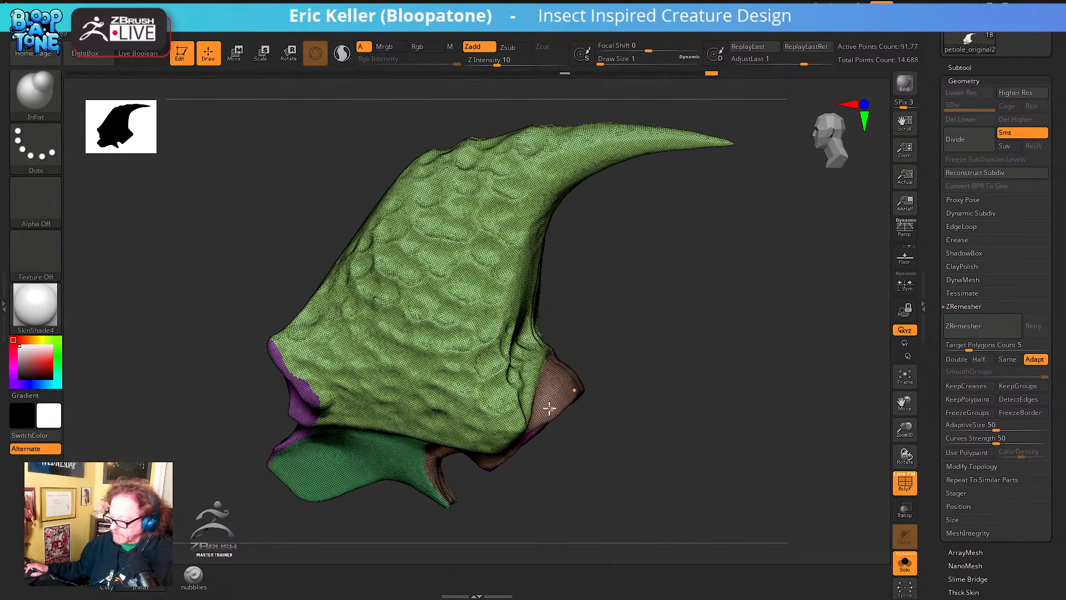
pyautogui.moveTo(649, 394); pyautogui.dragTo(688, 361)
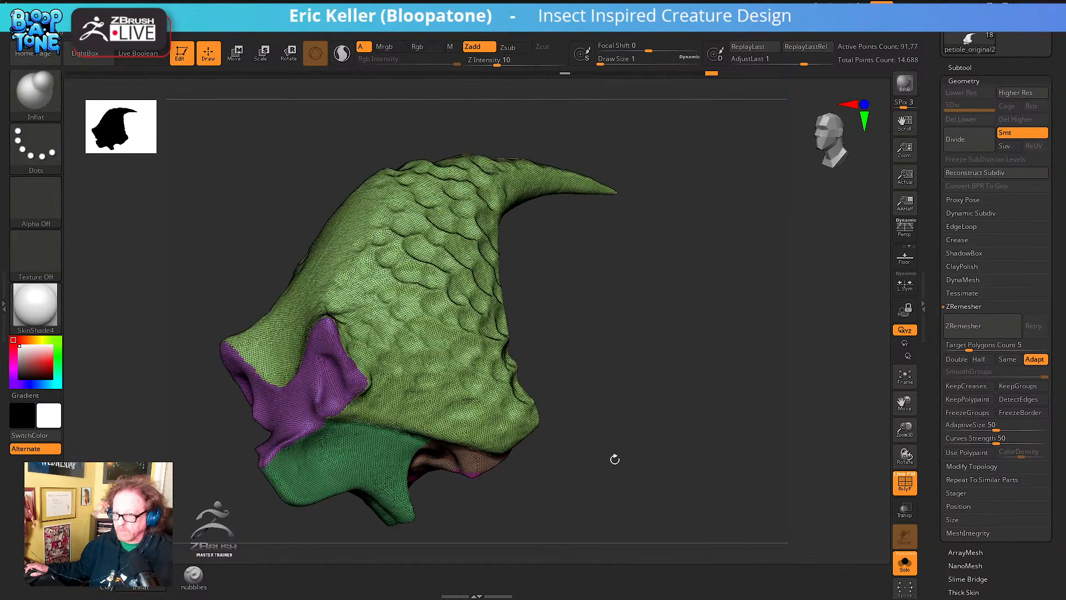
pyautogui.moveTo(615, 458); pyautogui.dragTo(661, 459)
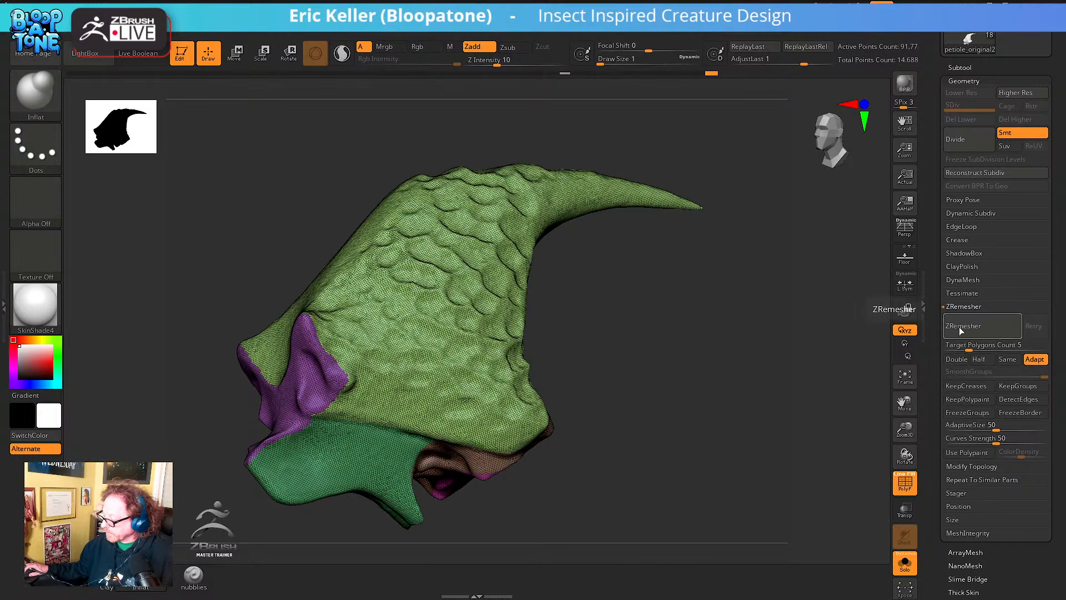
pyautogui.click(1014, 387)
pyautogui.moveTo(636, 465); pyautogui.dragTo(491, 461)
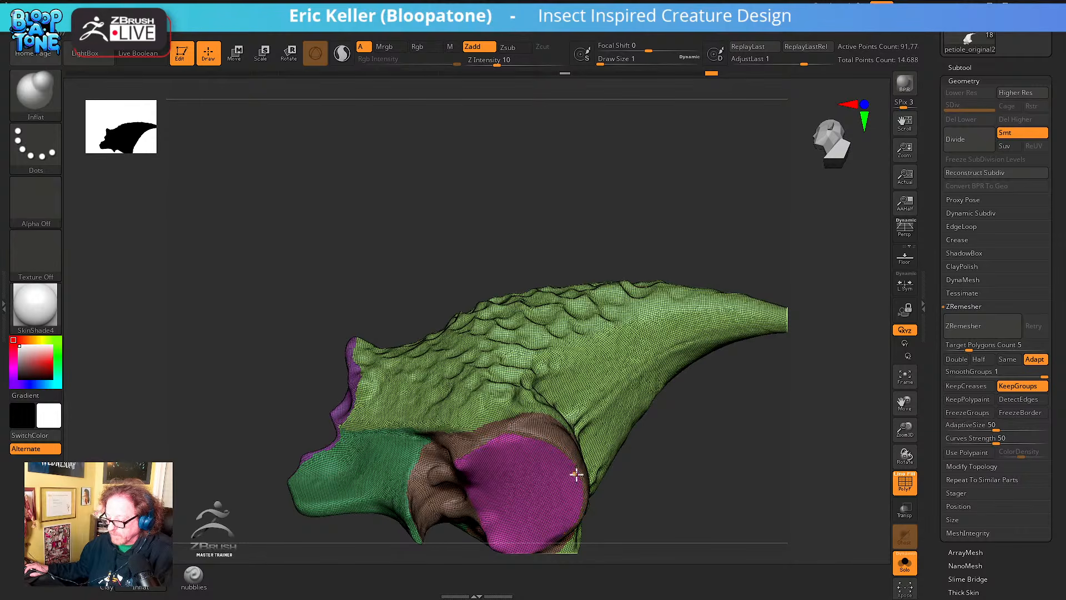
pyautogui.moveTo(660, 499)
pyautogui.mouseDown()
pyautogui.moveTo(685, 538)
pyautogui.moveTo(678, 524)
pyautogui.moveTo(692, 532)
pyautogui.moveTo(693, 519)
pyautogui.moveTo(656, 490)
pyautogui.mouseUp()
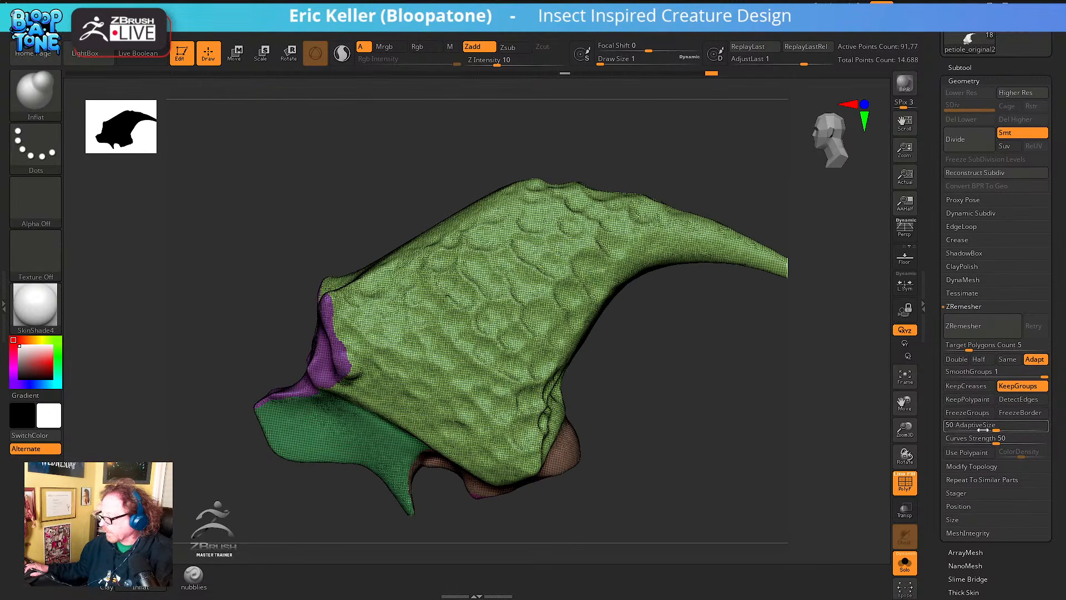
# Set ZRemesher to Half with Adapt off, and remesh the petiole
pyautogui.click(978, 359)
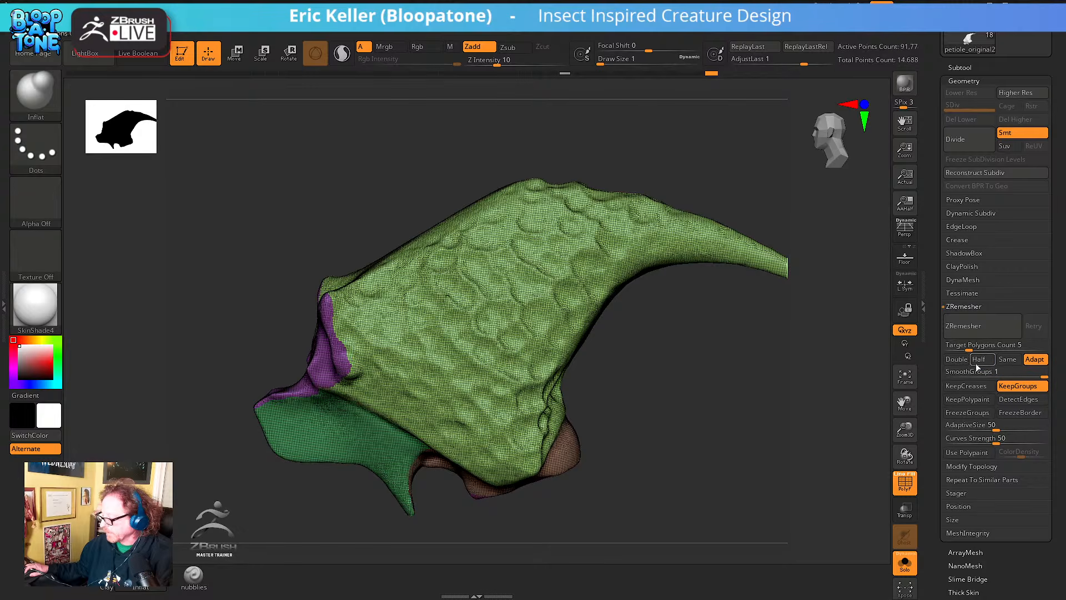
pyautogui.click(1034, 359)
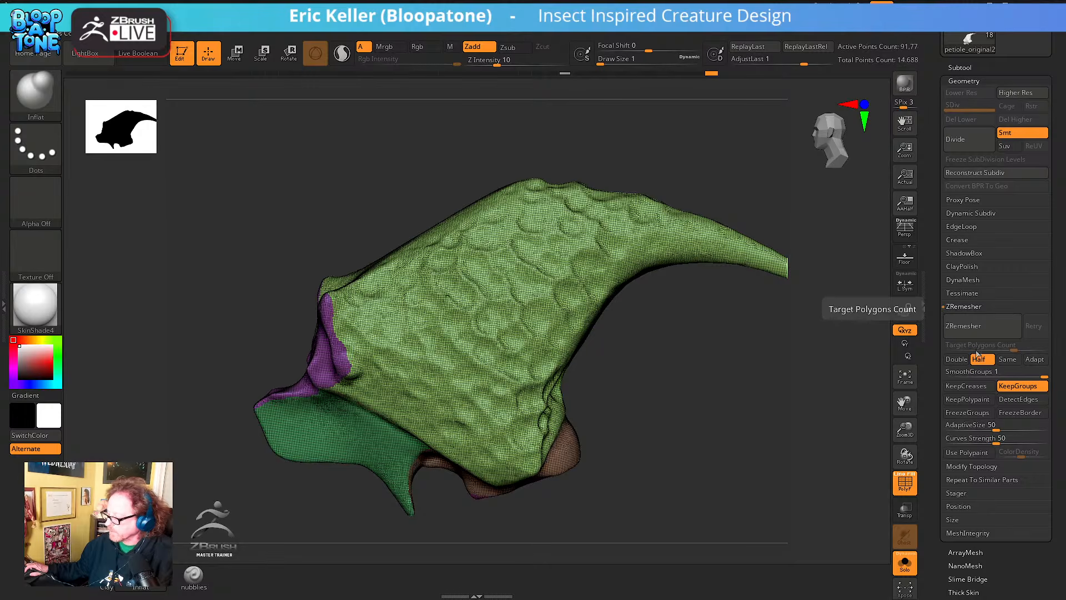
pyautogui.moveTo(803, 341)
pyautogui.mouseDown()
pyautogui.moveTo(793, 388)
pyautogui.moveTo(411, 419)
pyautogui.mouseUp()
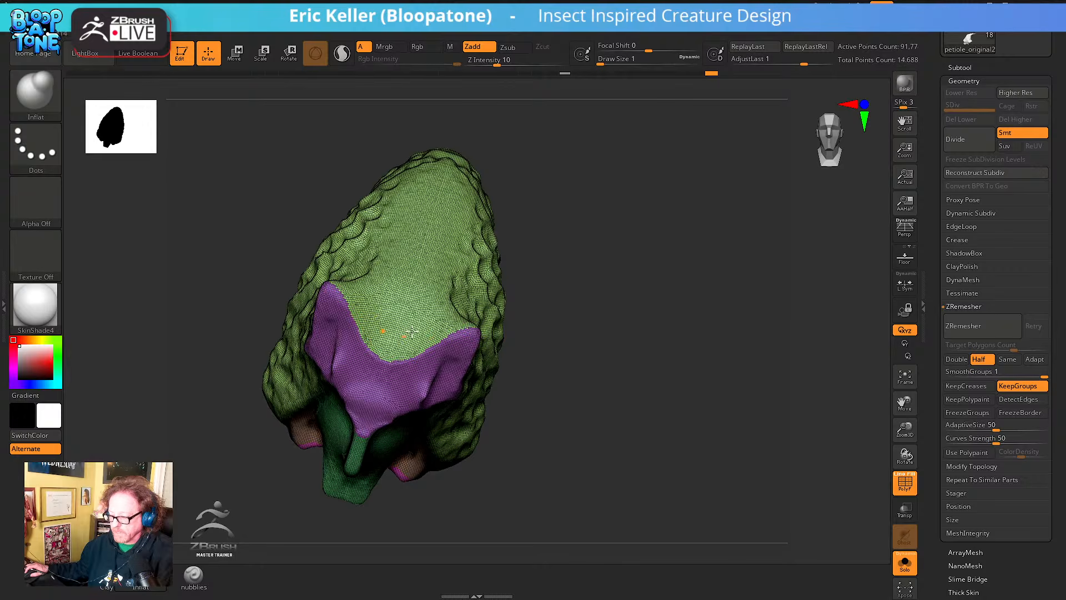
pyautogui.click(965, 326)
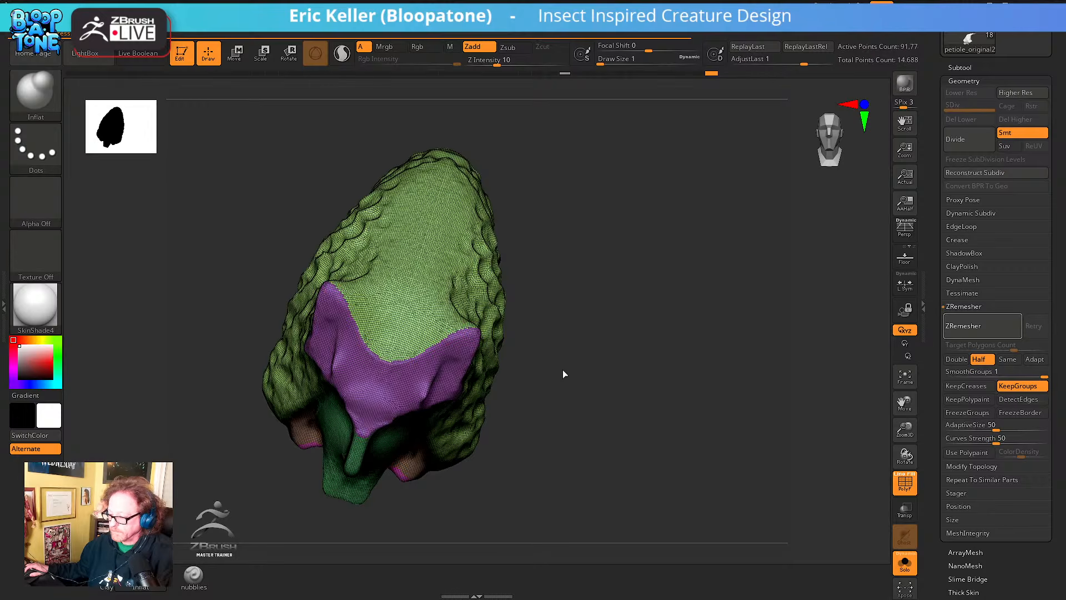
# Inspect the remeshed topology and polygroup borders around the purple front region, the lower flap and the recess
pyautogui.moveTo(562, 369); pyautogui.dragTo(622, 394)
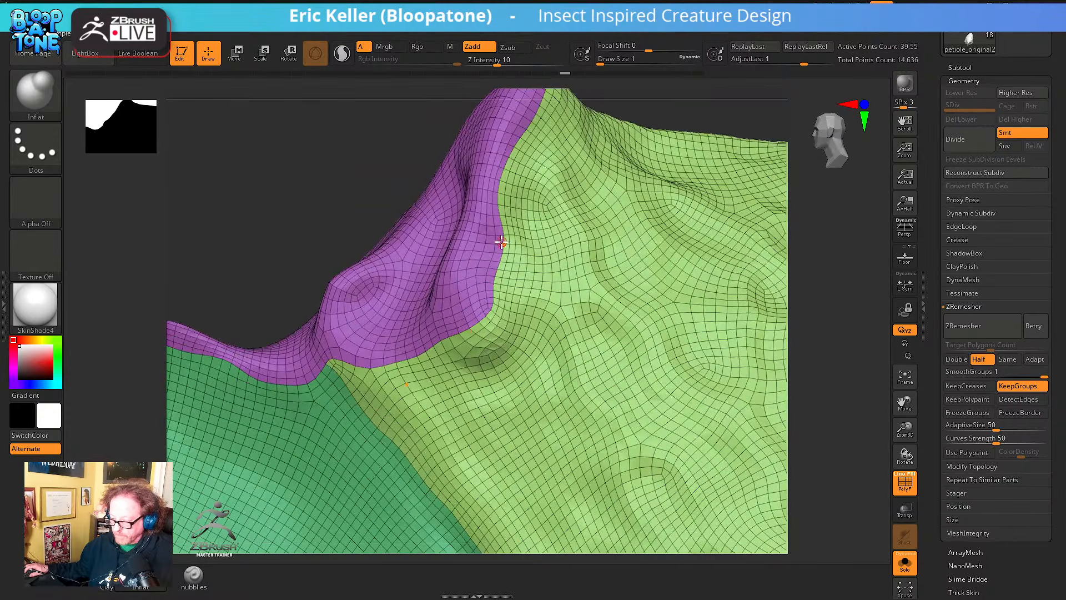
pyautogui.moveTo(292, 257); pyautogui.dragTo(351, 250)
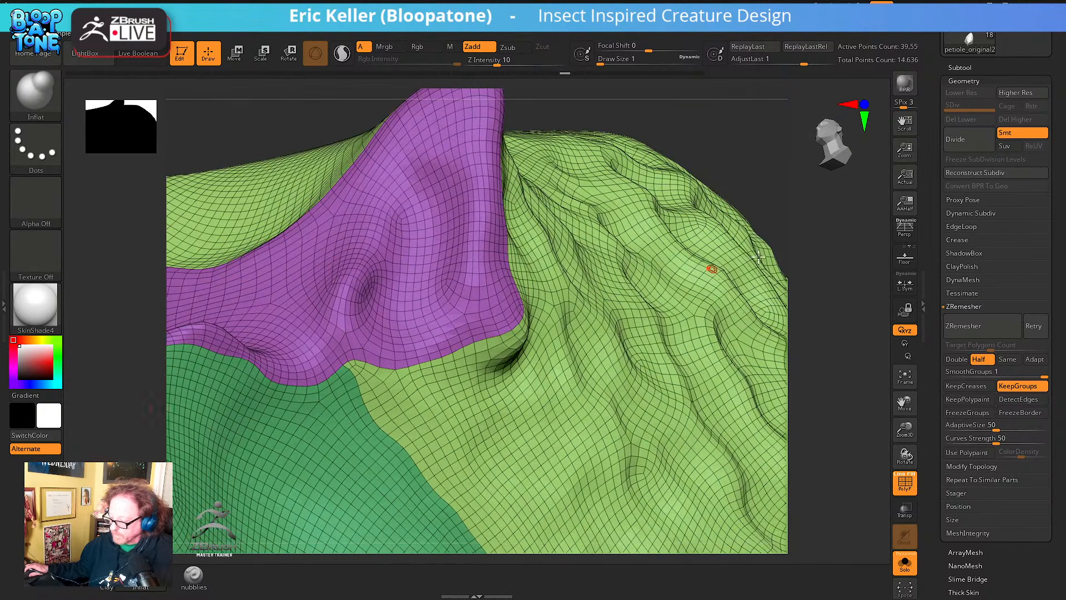
pyautogui.moveTo(821, 270); pyautogui.dragTo(537, 157)
pyautogui.moveTo(716, 417); pyautogui.dragTo(947, 527)
pyautogui.moveTo(758, 472); pyautogui.dragTo(697, 472)
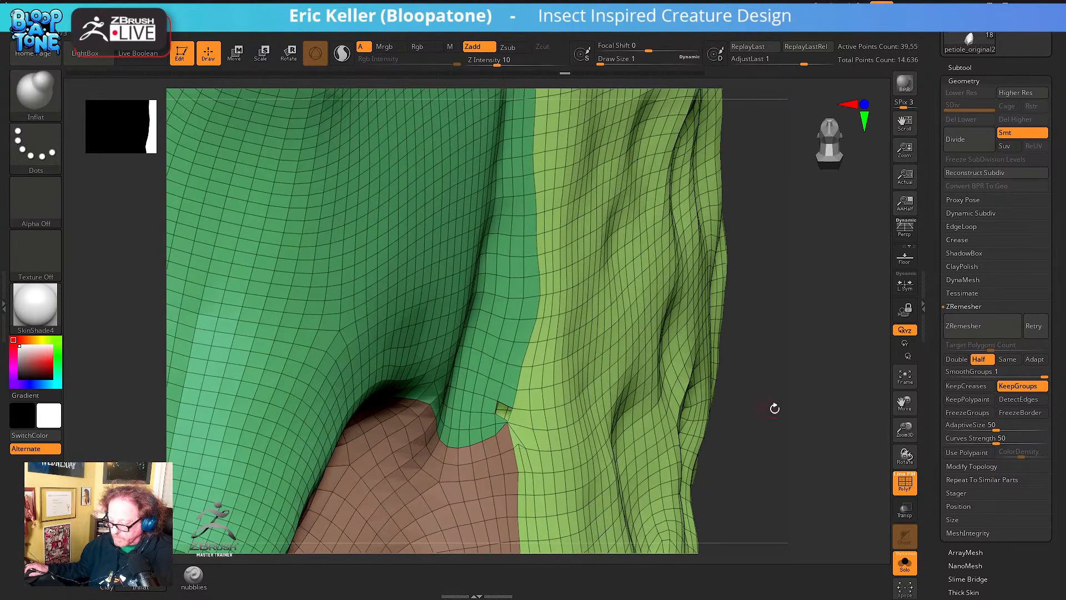
# ZRemesh the petiole three more times at Half with KeepGroups enabled, checking the polygroup borders between passes
pyautogui.moveTo(774, 408)
pyautogui.mouseDown()
pyautogui.moveTo(776, 384)
pyautogui.moveTo(789, 409)
pyautogui.mouseUp()
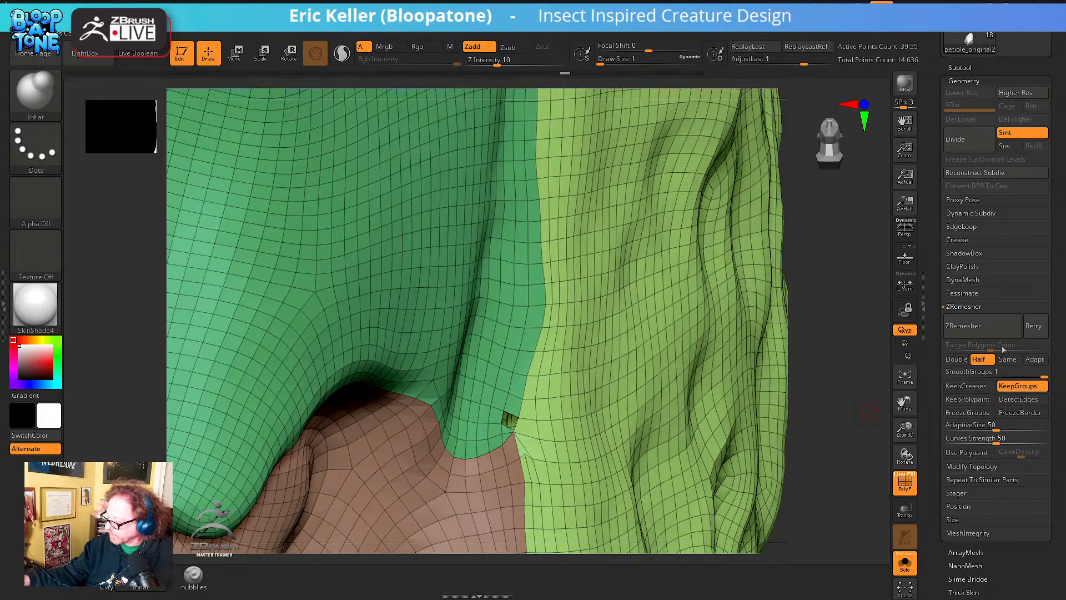
pyautogui.click(968, 336)
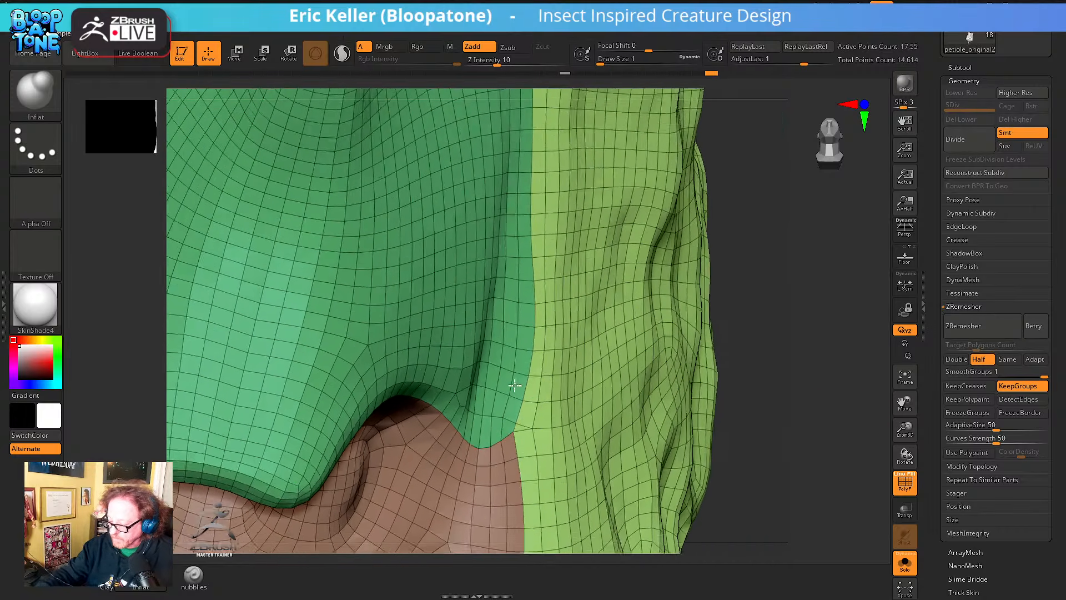
pyautogui.keyDown('ctrl'); pyautogui.moveTo(514, 385); pyautogui.dragTo(580, 291, button='right'); pyautogui.keyUp('ctrl')
pyautogui.moveTo(685, 338)
pyautogui.mouseDown(button='right')
pyautogui.moveTo(709, 336)
pyautogui.moveTo(745, 369)
pyautogui.moveTo(699, 348)
pyautogui.moveTo(685, 455)
pyautogui.moveTo(733, 427)
pyautogui.mouseUp(button='right')
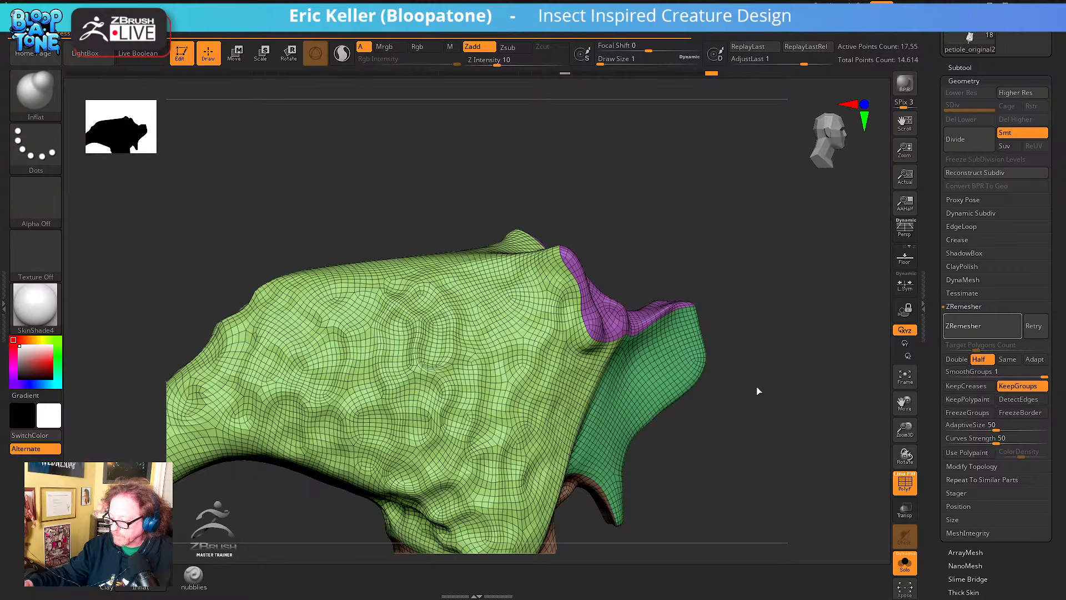
pyautogui.click(962, 325)
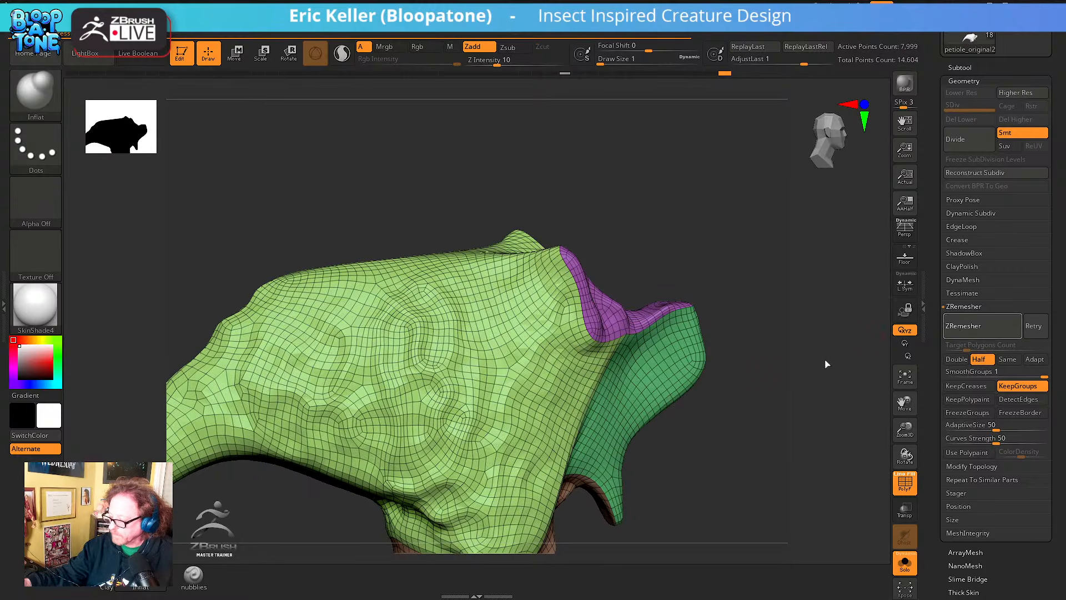
pyautogui.moveTo(824, 360)
pyautogui.mouseDown(button='right')
pyautogui.moveTo(802, 373)
pyautogui.moveTo(785, 367)
pyautogui.moveTo(743, 405)
pyautogui.moveTo(766, 415)
pyautogui.moveTo(758, 361)
pyautogui.moveTo(787, 385)
pyautogui.moveTo(735, 352)
pyautogui.moveTo(622, 335)
pyautogui.moveTo(646, 353)
pyautogui.mouseUp(button='right')
pyautogui.click(978, 328)
# Set the draw size to about 23, hide the wireframe and assign StartupMaterial to the petiole
pyautogui.press('s')
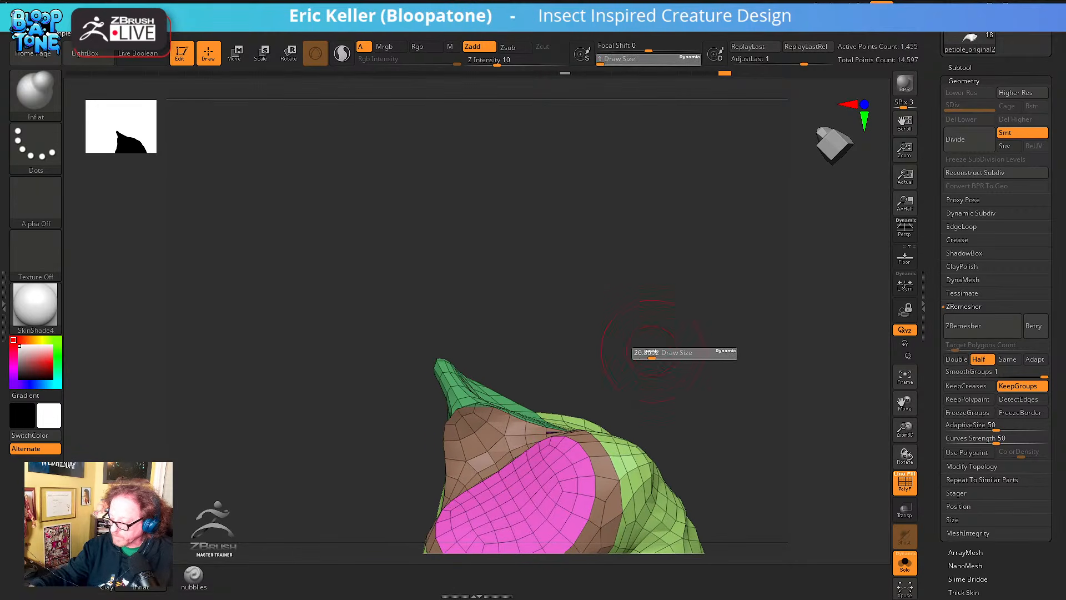
pyautogui.moveTo(651, 353); pyautogui.dragTo(650, 352)
pyautogui.moveTo(650, 355)
pyautogui.mouseDown()
pyautogui.moveTo(654, 376)
pyautogui.moveTo(664, 355)
pyautogui.moveTo(692, 383)
pyautogui.moveTo(686, 348)
pyautogui.moveTo(725, 322)
pyautogui.moveTo(759, 319)
pyautogui.moveTo(771, 364)
pyautogui.moveTo(750, 352)
pyautogui.moveTo(761, 366)
pyautogui.mouseUp()
pyautogui.click(904, 483)
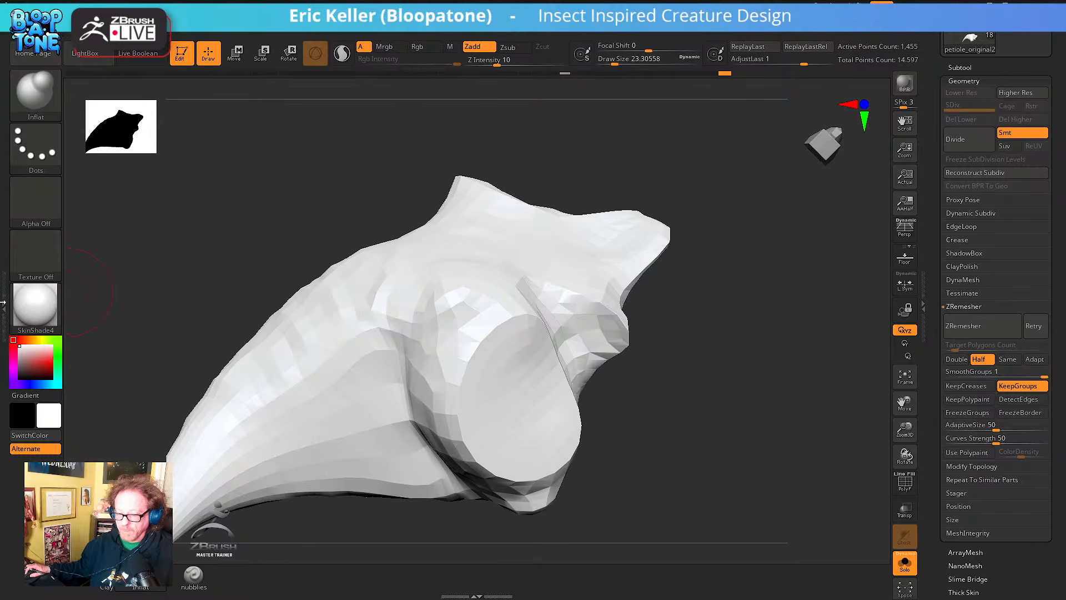
pyautogui.click(35, 305)
pyautogui.click(106, 179)
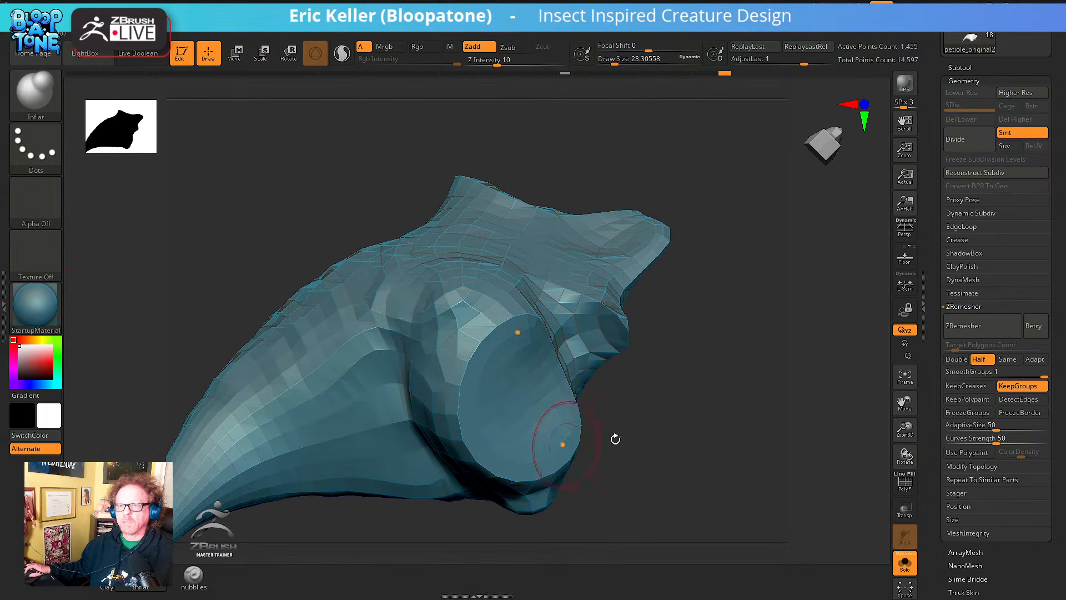
# Subdivide the low-poly petiole five times to reach subdivision level 6
pyautogui.moveTo(701, 436)
pyautogui.mouseDown()
pyautogui.moveTo(648, 424)
pyautogui.moveTo(677, 383)
pyautogui.moveTo(685, 452)
pyautogui.moveTo(759, 268)
pyautogui.mouseUp()
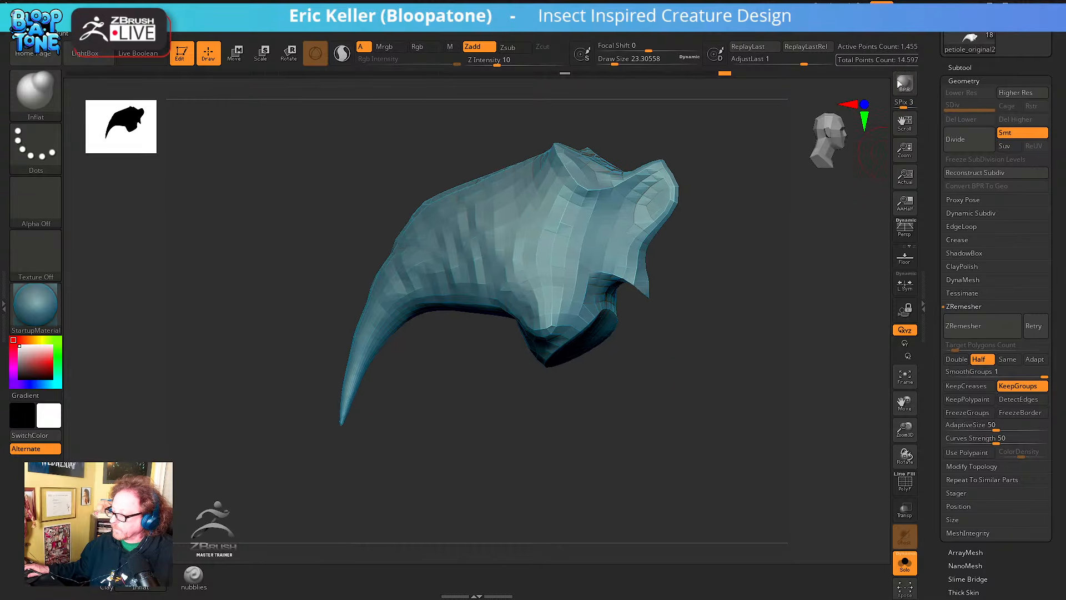
pyautogui.keyDown('alt'); pyautogui.moveTo(770, 328); pyautogui.dragTo(778, 401); pyautogui.keyUp('alt')
pyautogui.keyDown('alt'); pyautogui.moveTo(738, 260); pyautogui.dragTo(727, 268); pyautogui.keyUp('alt')
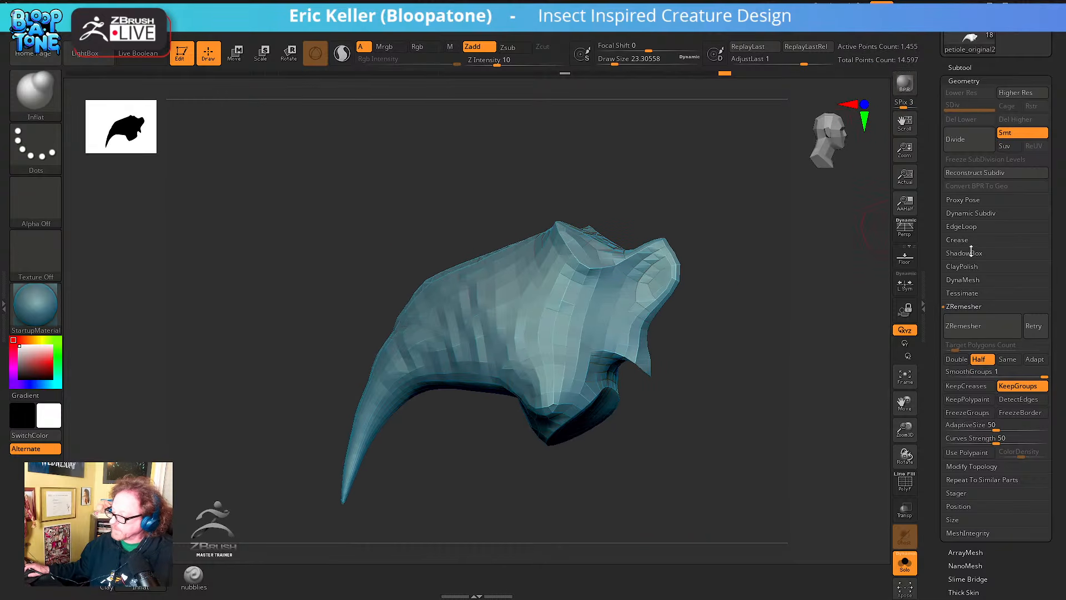
pyautogui.click(963, 142)
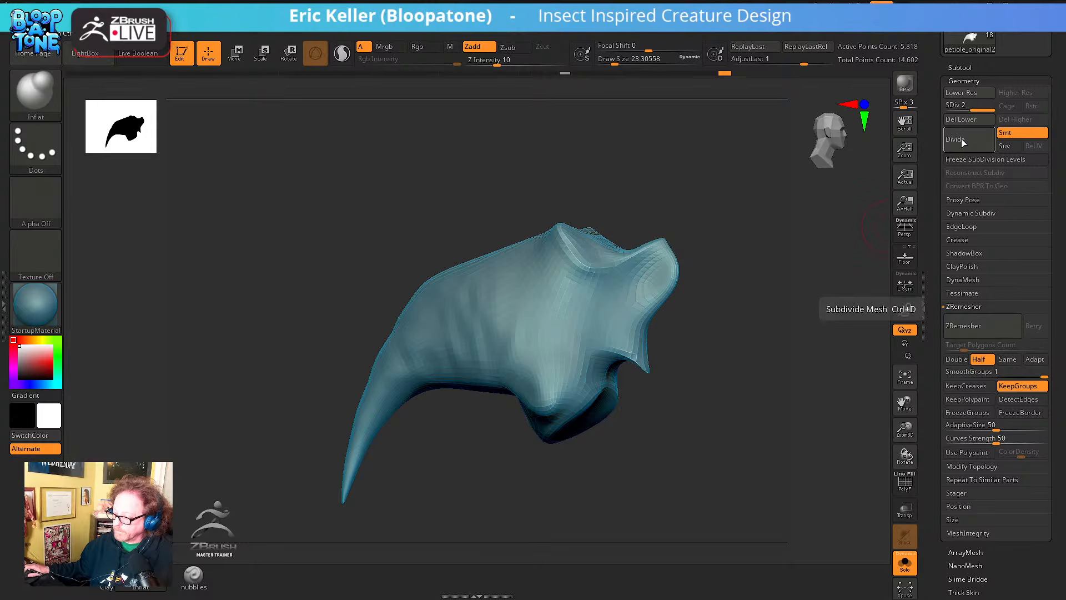
pyautogui.click(963, 142)
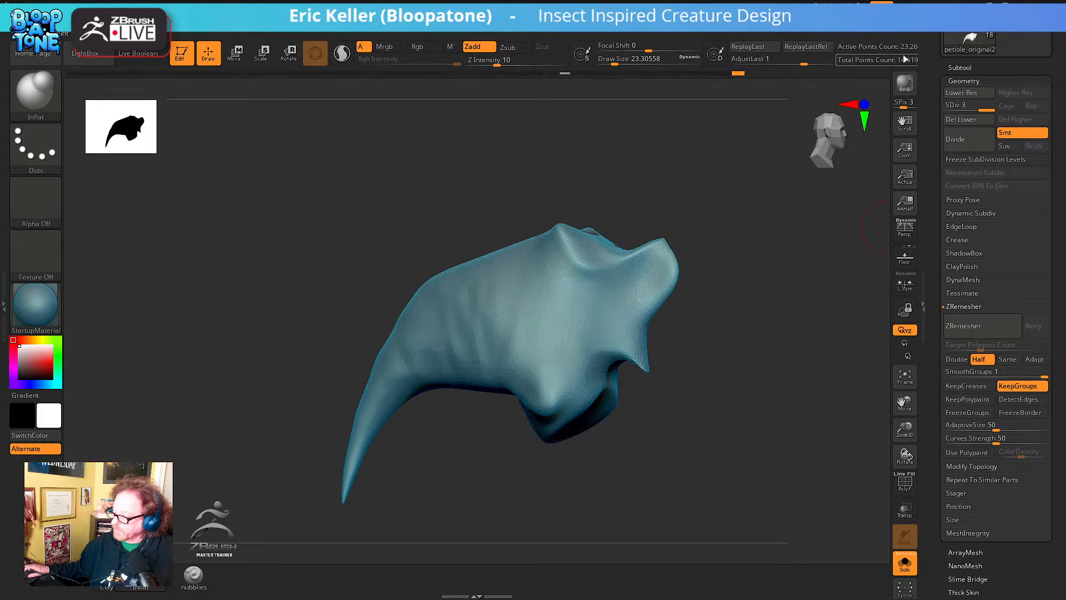
pyautogui.click(956, 140)
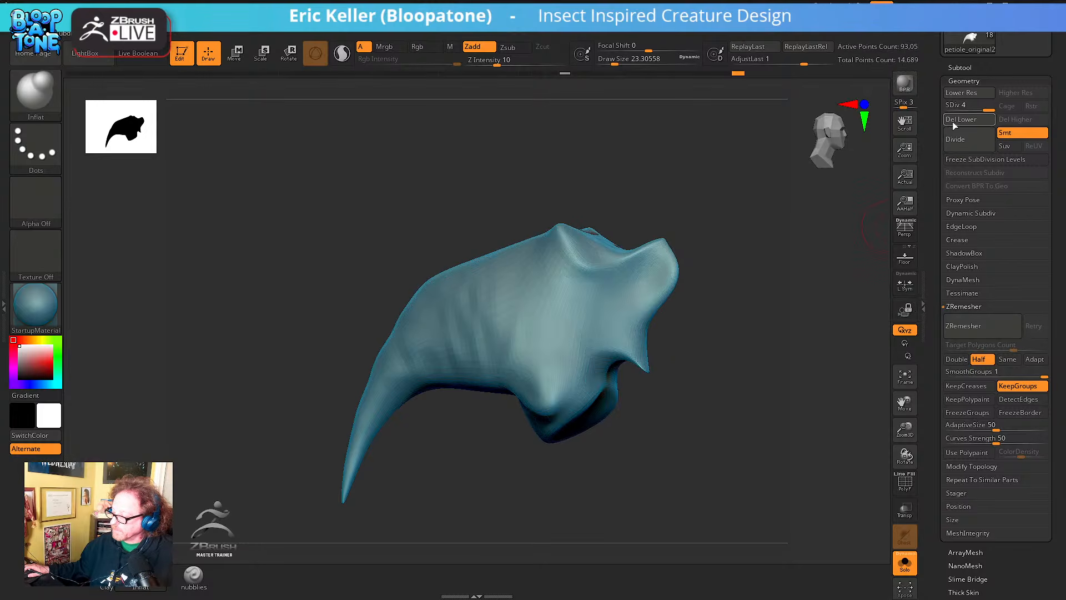
pyautogui.click(959, 145)
pyautogui.click(960, 146)
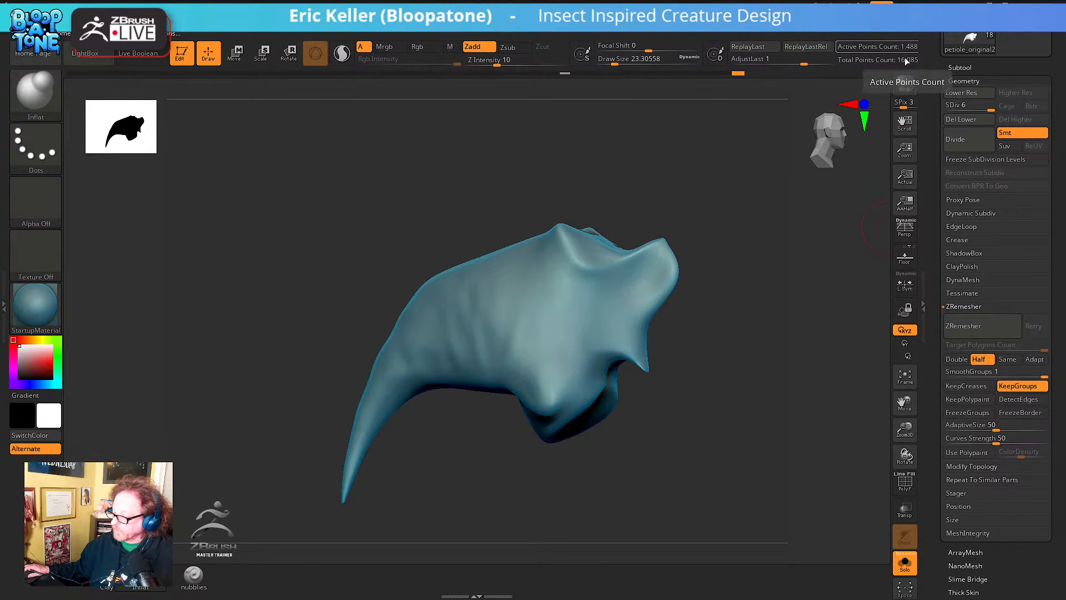
# Inflate the thin tips of the petiole's horn and lower flap with the Inflat brush at draw size 28.75
pyautogui.moveTo(792, 240); pyautogui.dragTo(790, 198)
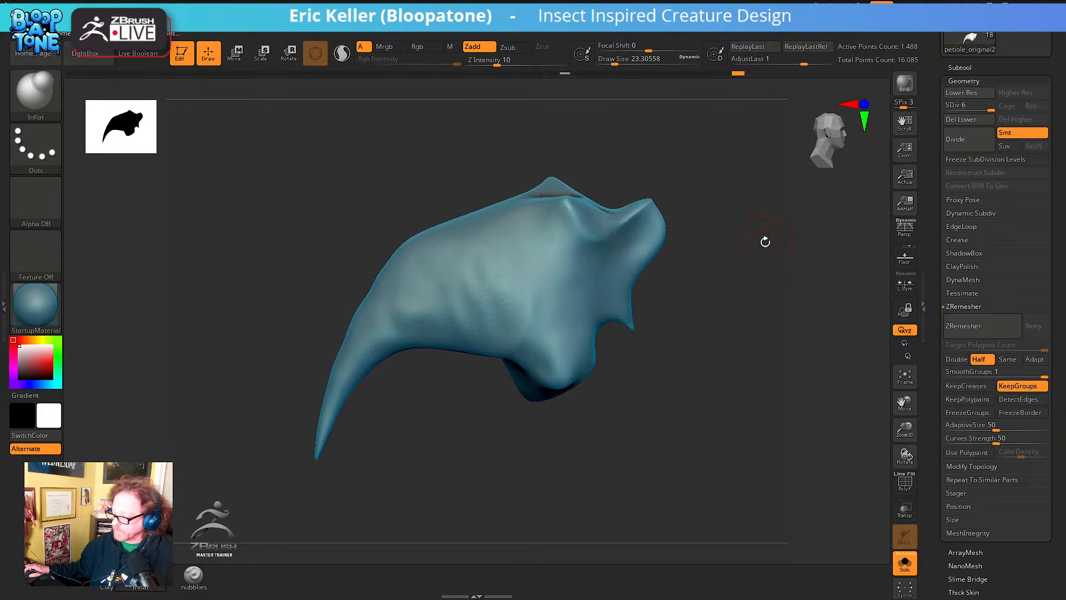
pyautogui.moveTo(767, 241); pyautogui.dragTo(754, 207)
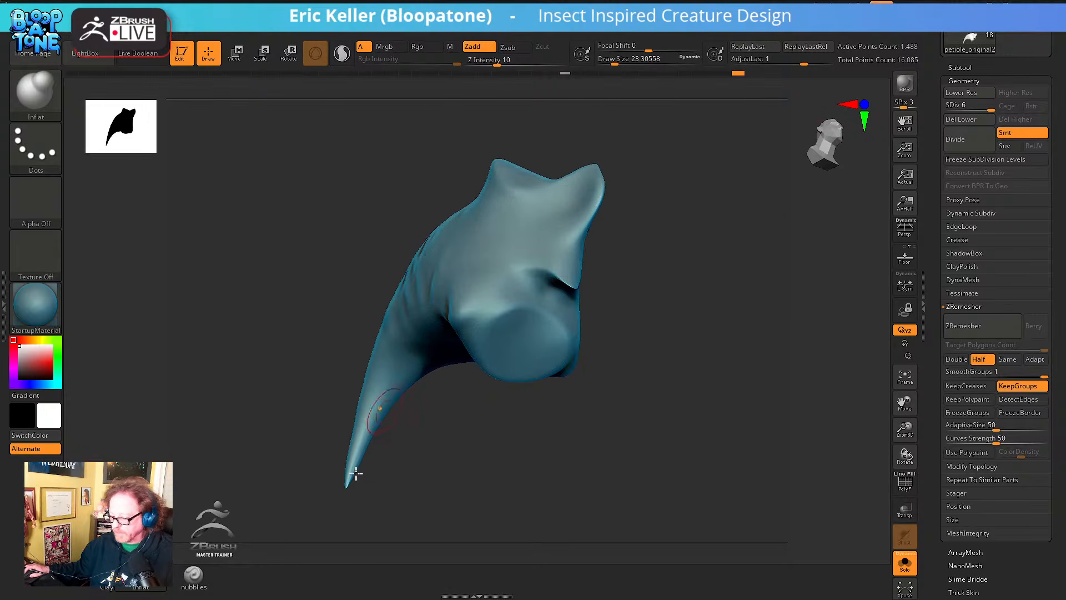
pyautogui.press('b')
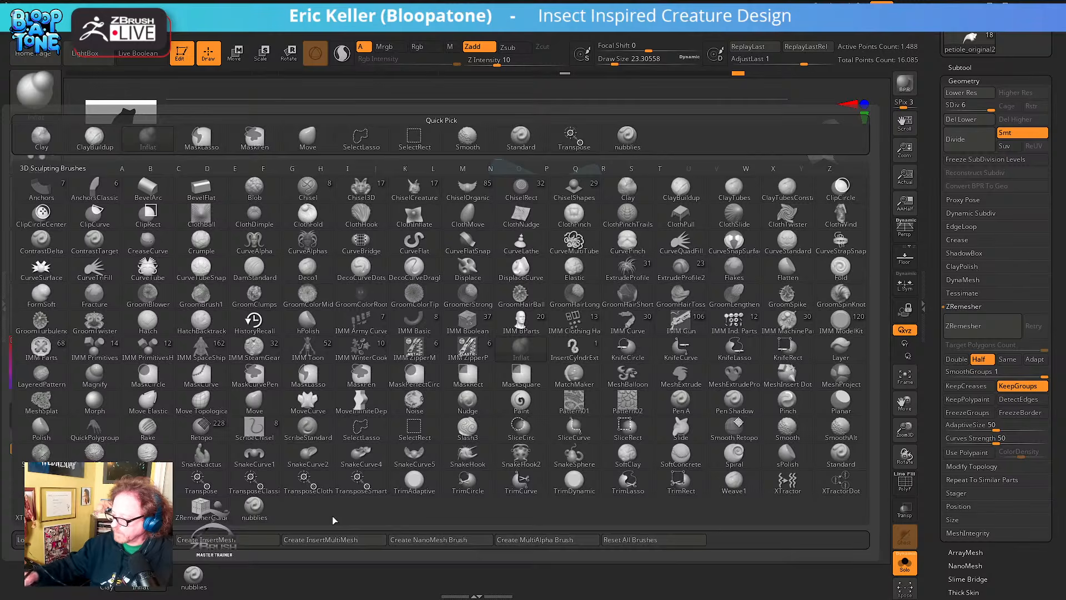
pyautogui.moveTo(593, 275); pyautogui.dragTo(609, 278)
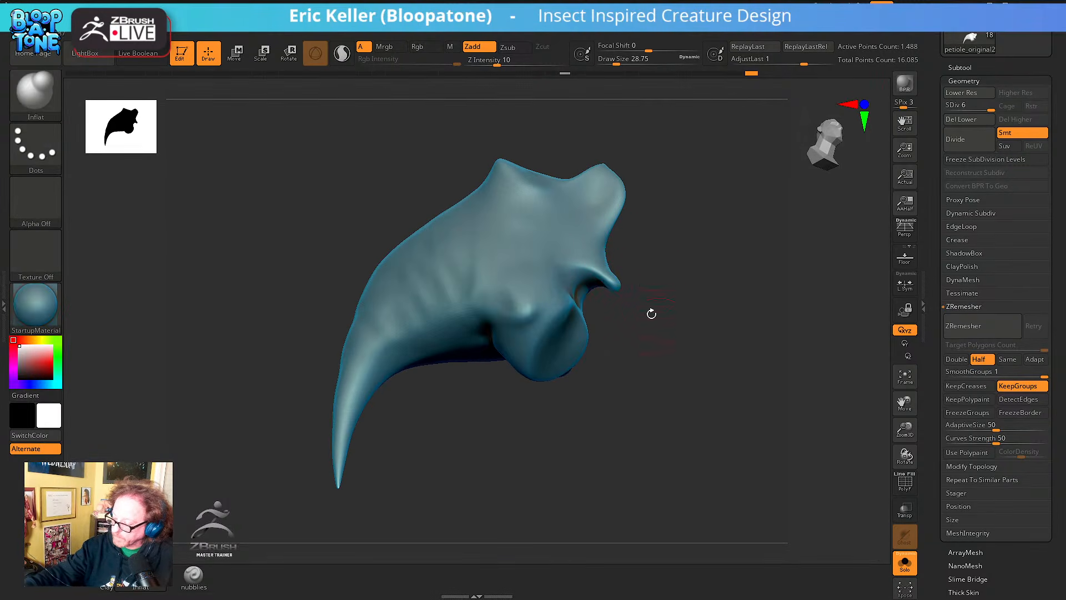
pyautogui.moveTo(655, 299); pyautogui.dragTo(746, 398)
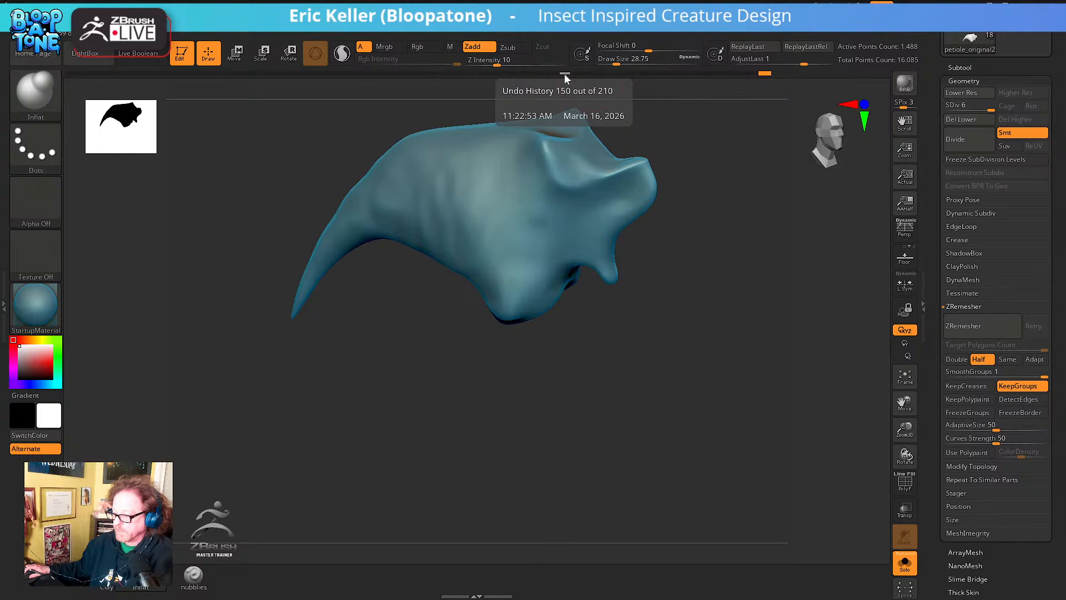
# Project the detailed sculpt stored in the undo history onto the subdivided petiole with Project History
pyautogui.click(964, 67)
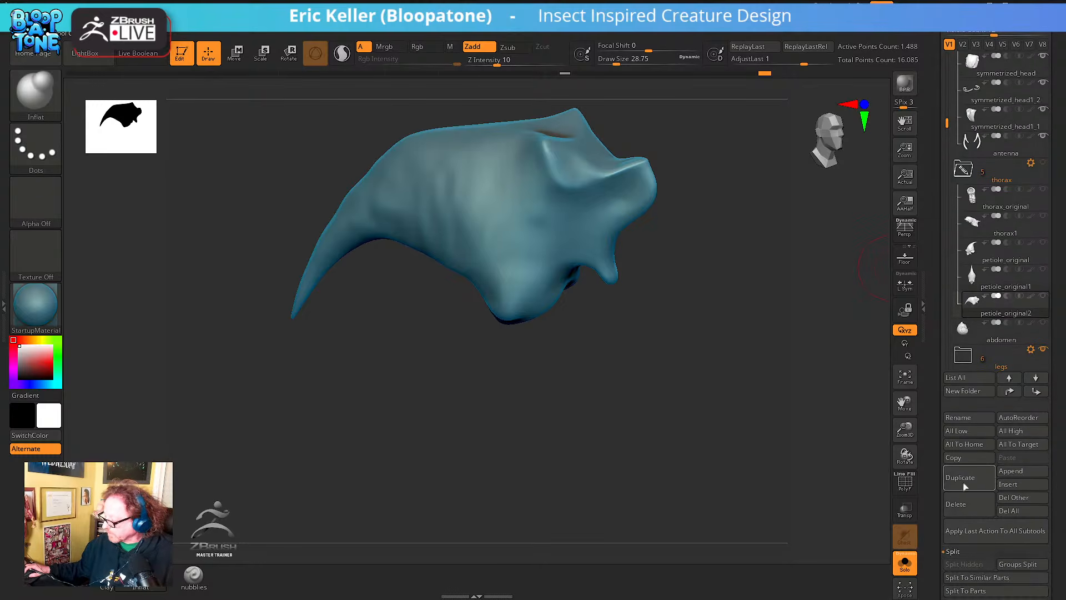
pyautogui.moveTo(937, 531); pyautogui.dragTo(935, 470)
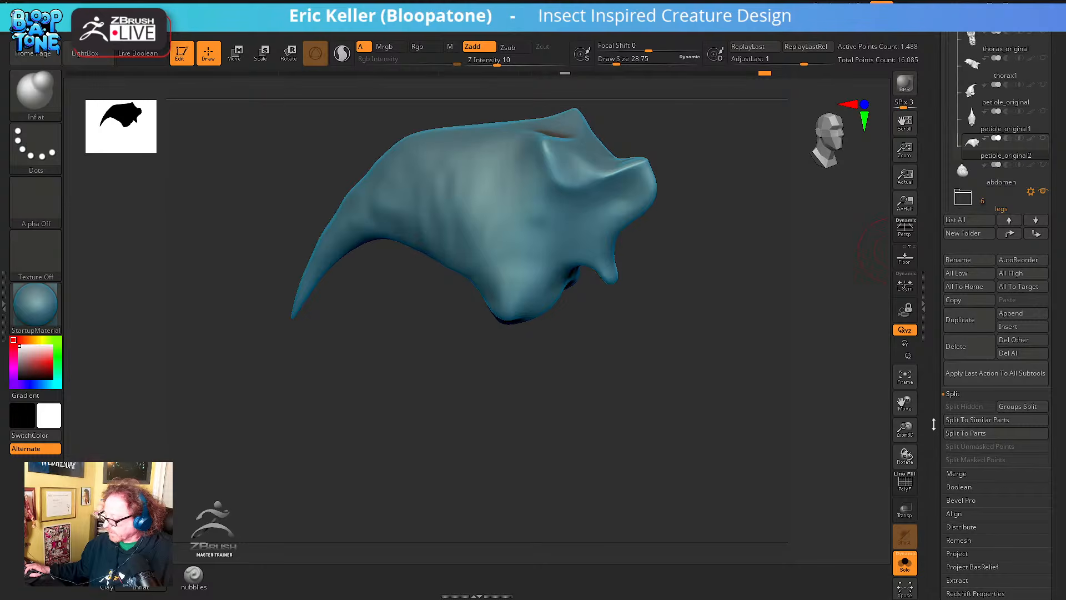
pyautogui.moveTo(933, 424); pyautogui.dragTo(932, 389)
pyautogui.click(956, 489)
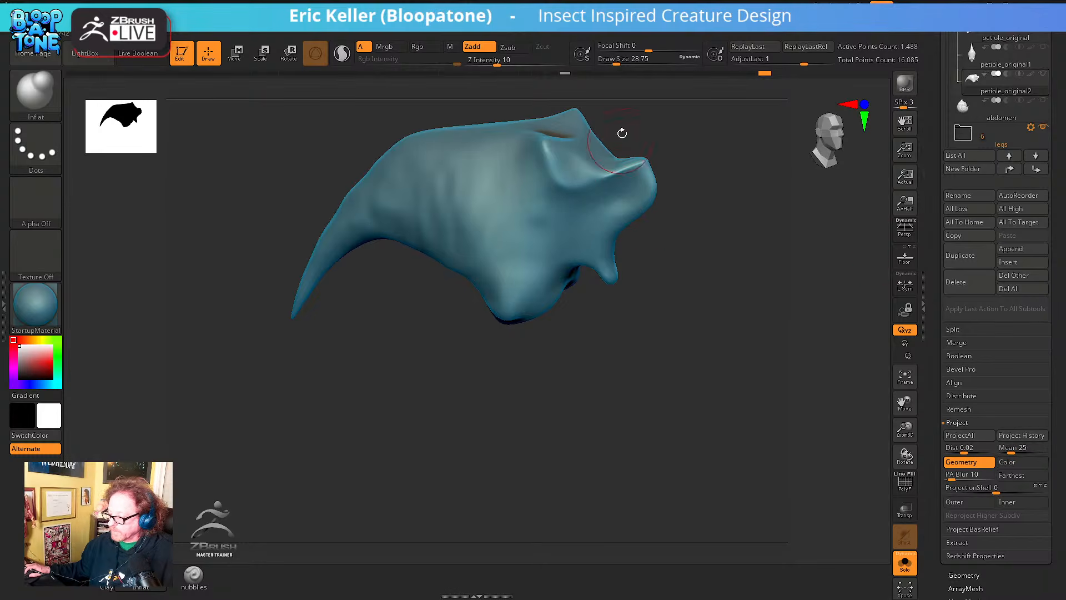
pyautogui.moveTo(565, 77)
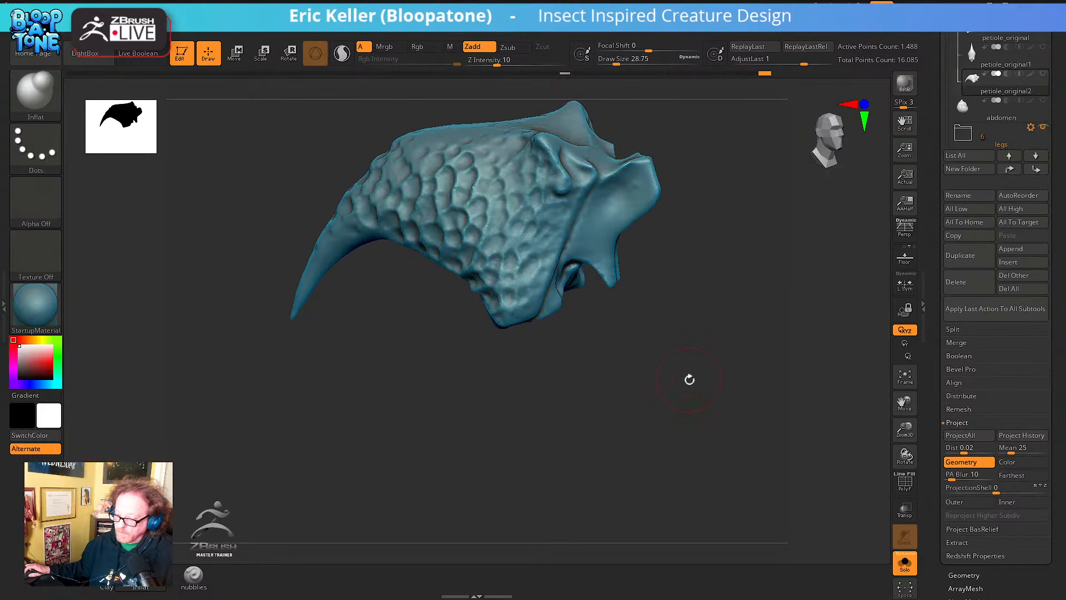
# Smooth rough spots on the projected petiole surface while checking its front, ridge, horn and sides
pyautogui.moveTo(688, 376); pyautogui.dragTo(674, 444)
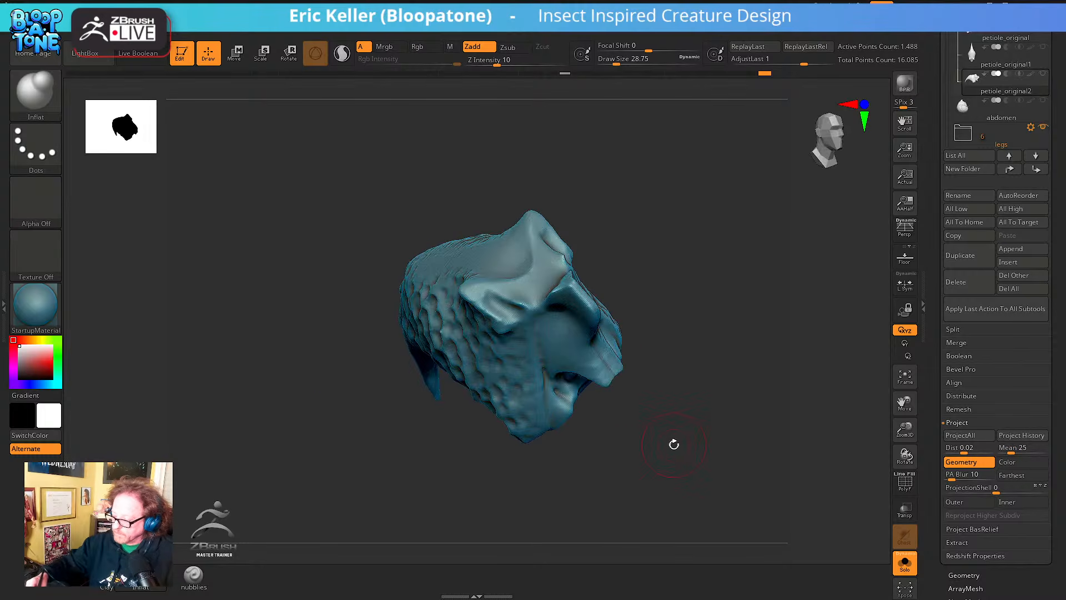
pyautogui.press('shift')
pyautogui.moveTo(645, 392)
pyautogui.mouseDown()
pyautogui.moveTo(616, 370)
pyautogui.moveTo(688, 473)
pyautogui.moveTo(684, 421)
pyautogui.moveTo(714, 381)
pyautogui.moveTo(666, 422)
pyautogui.mouseUp()
pyautogui.press('shift')
pyautogui.moveTo(674, 350)
pyautogui.mouseDown()
pyautogui.moveTo(735, 376)
pyautogui.moveTo(728, 381)
pyautogui.moveTo(723, 355)
pyautogui.mouseUp()
pyautogui.moveTo(715, 295); pyautogui.dragTo(709, 330)
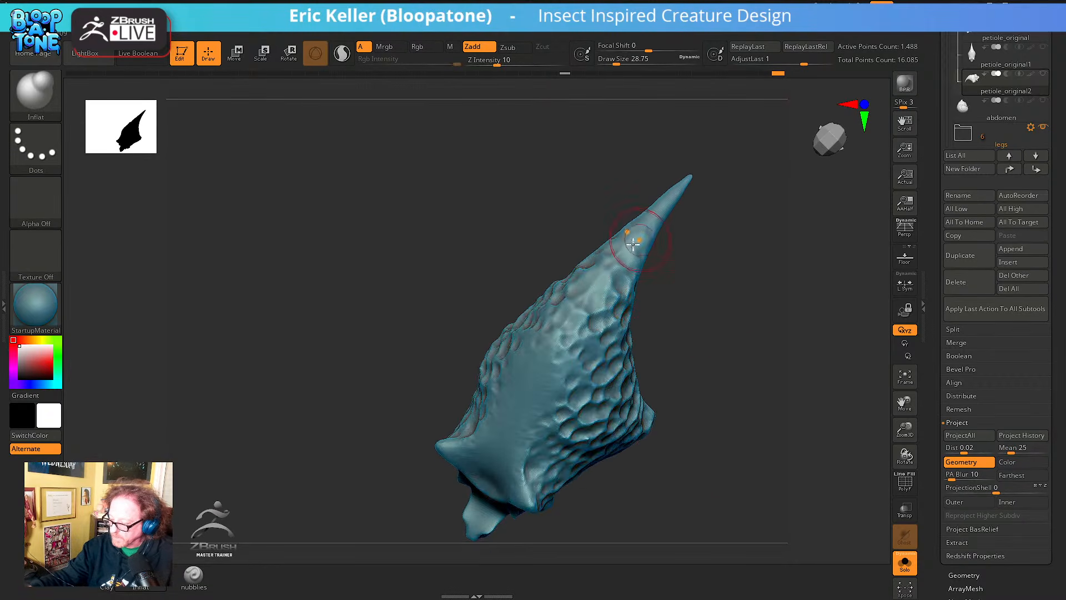
pyautogui.press('shift')
pyautogui.moveTo(550, 377); pyautogui.dragTo(593, 380)
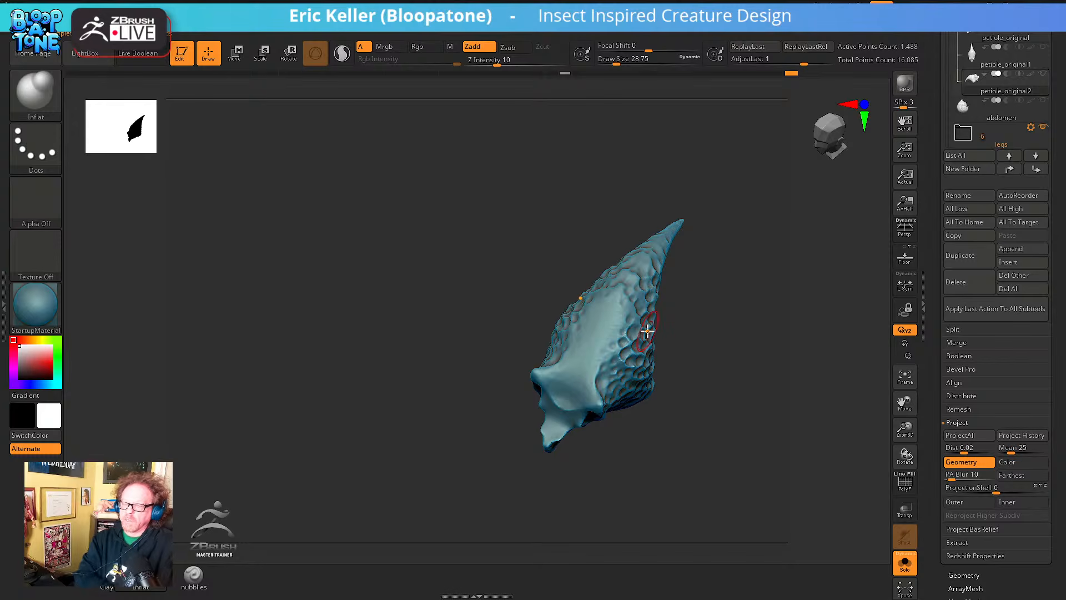
pyautogui.moveTo(647, 332); pyautogui.dragTo(578, 398)
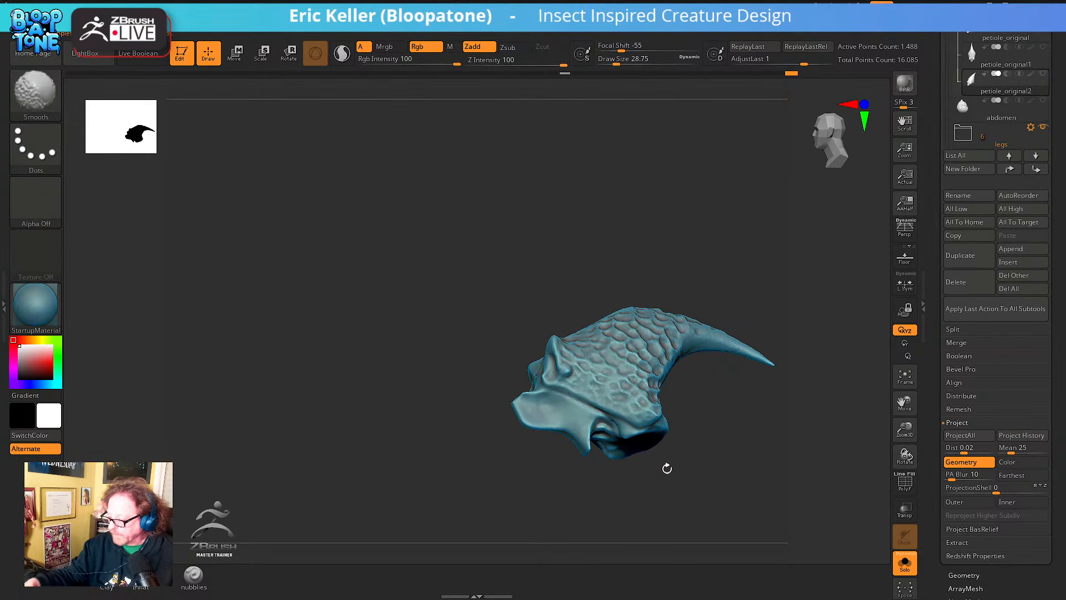
pyautogui.moveTo(667, 468)
pyautogui.mouseDown()
pyautogui.moveTo(711, 454)
pyautogui.moveTo(709, 478)
pyautogui.moveTo(720, 431)
pyautogui.mouseUp()
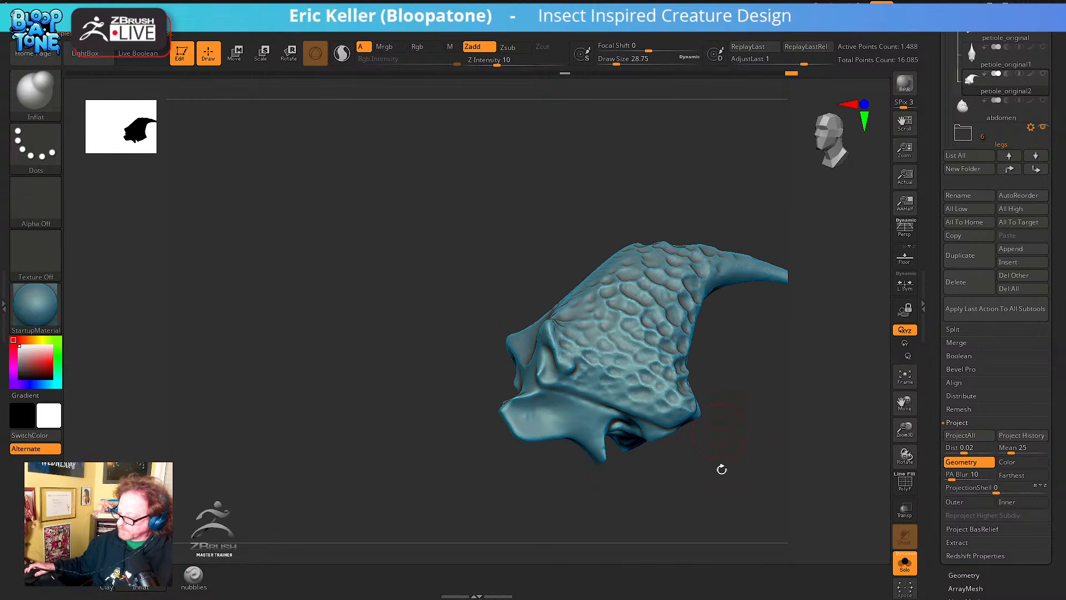
# Save the tool as a new version named Acanthoponera_mucronata_06
pyautogui.scroll(10, 953, 344)
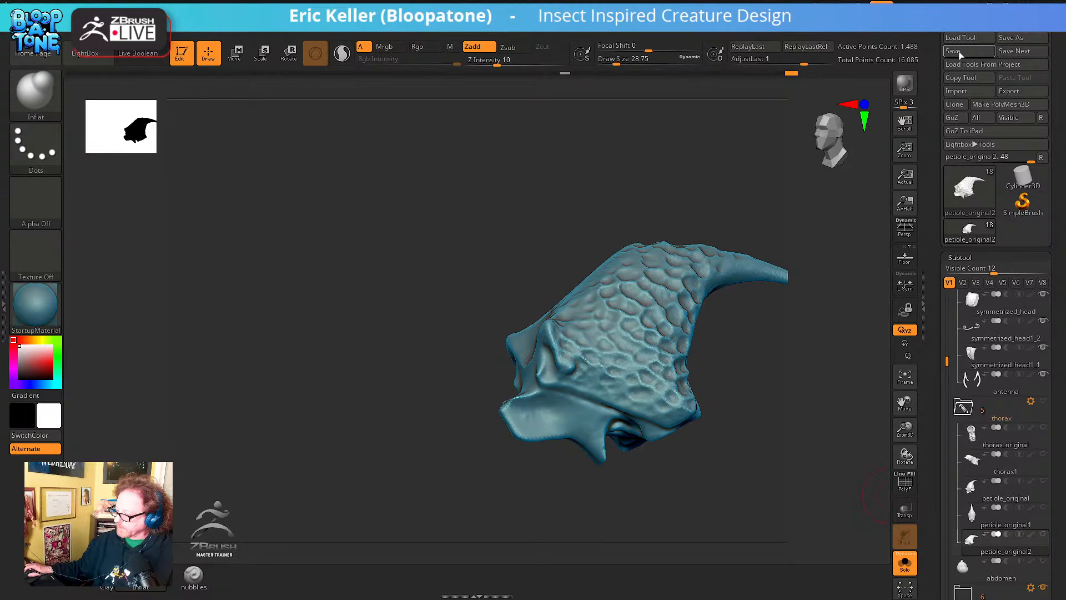
pyautogui.click(1006, 37)
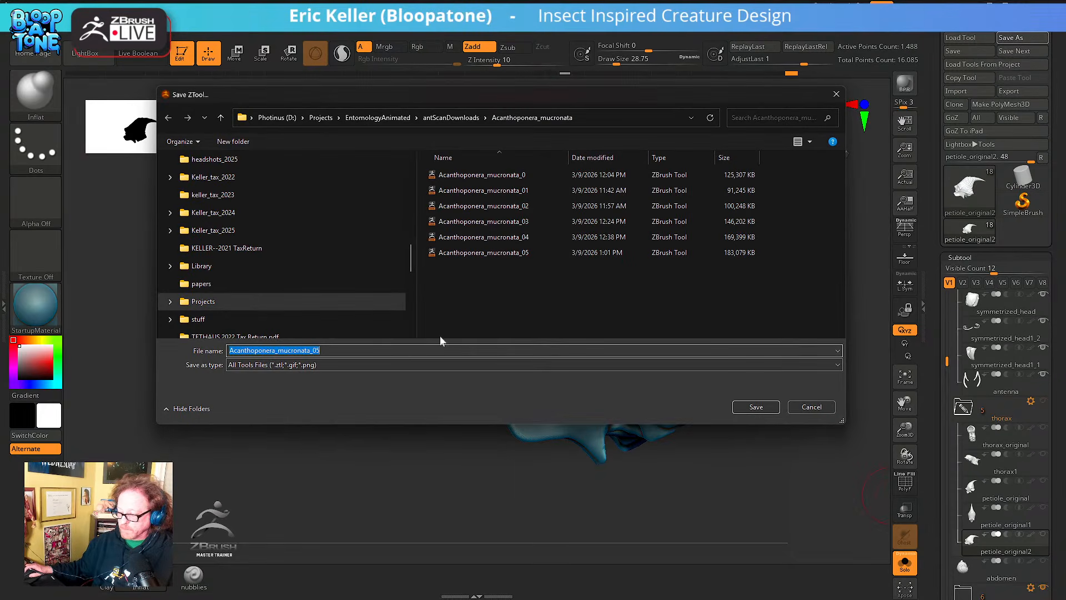
pyautogui.click(320, 350)
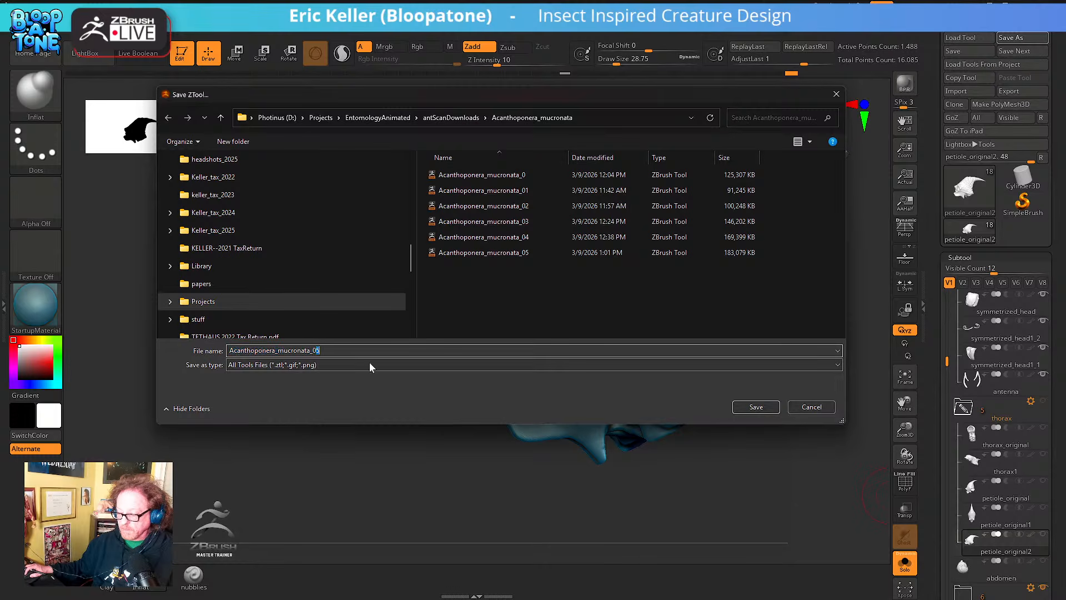
pyautogui.write('6')
pyautogui.press('Return')
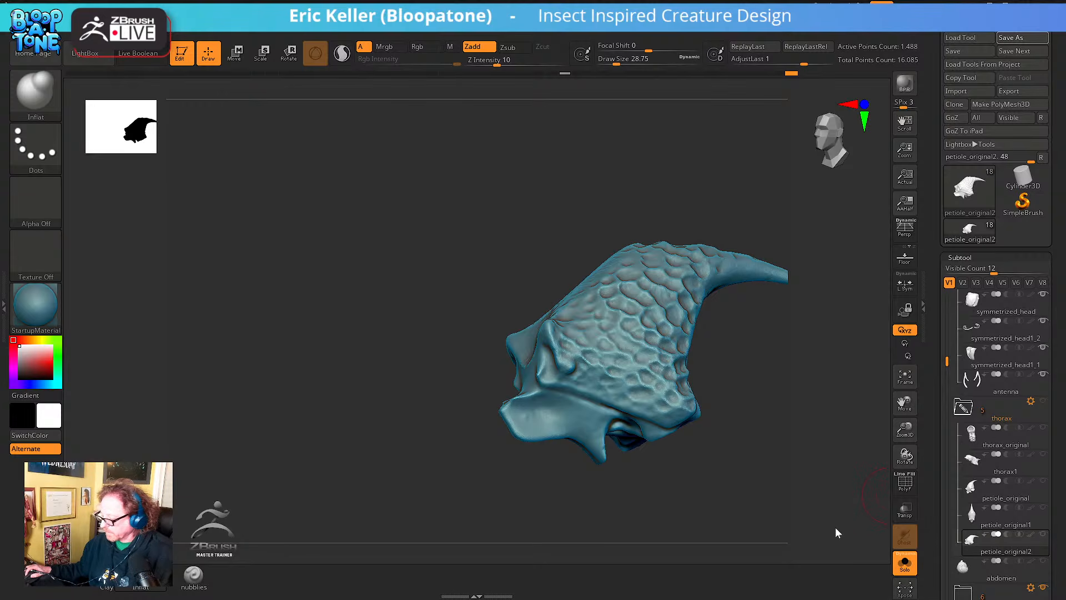
# Turn off Solo, fit the ant parts in view and show the thorax1 subtool alongside the petiole
pyautogui.moveTo(660, 427); pyautogui.dragTo(722, 499)
pyautogui.click(905, 562)
pyautogui.moveTo(905, 428); pyautogui.dragTo(929, 426)
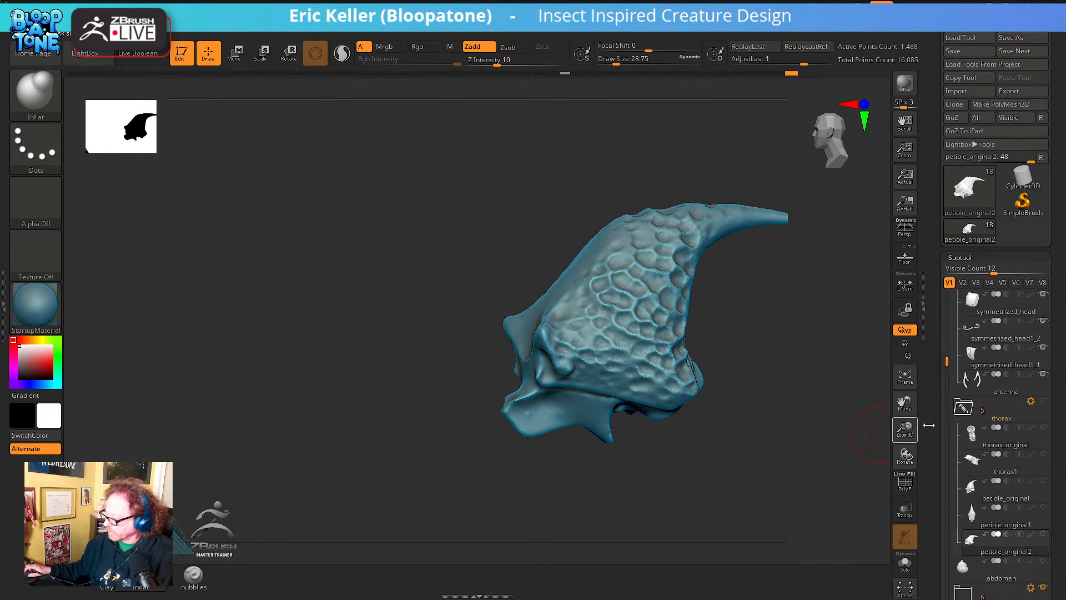
pyautogui.click(904, 378)
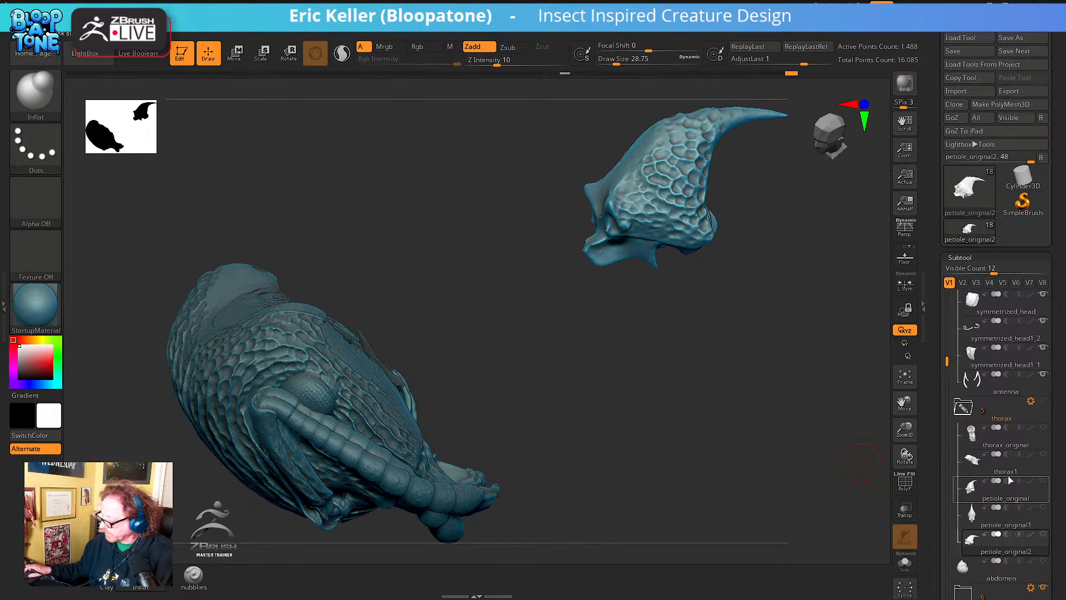
pyautogui.scroll(-2, 1036, 470)
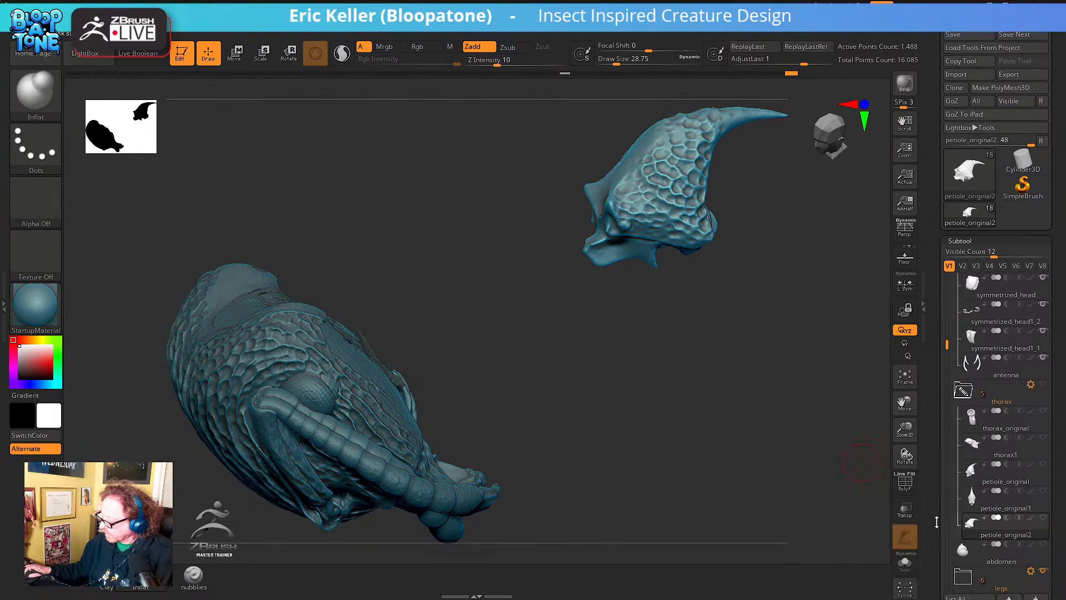
pyautogui.click(1043, 438)
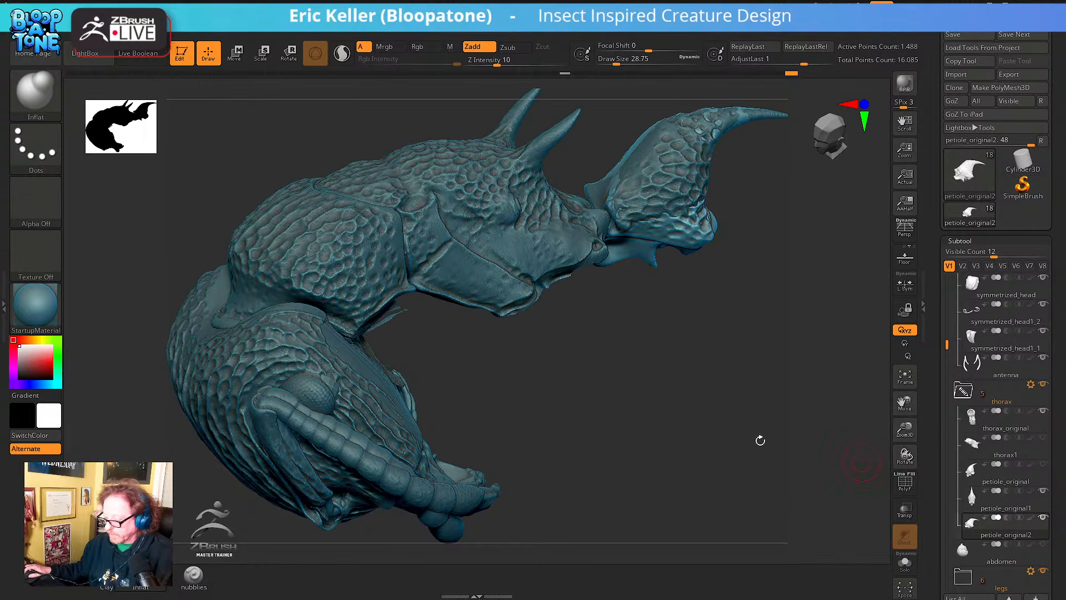
# Rename the petiole_original2 subtool to petiole_zremesh
pyautogui.moveTo(641, 449); pyautogui.dragTo(744, 441)
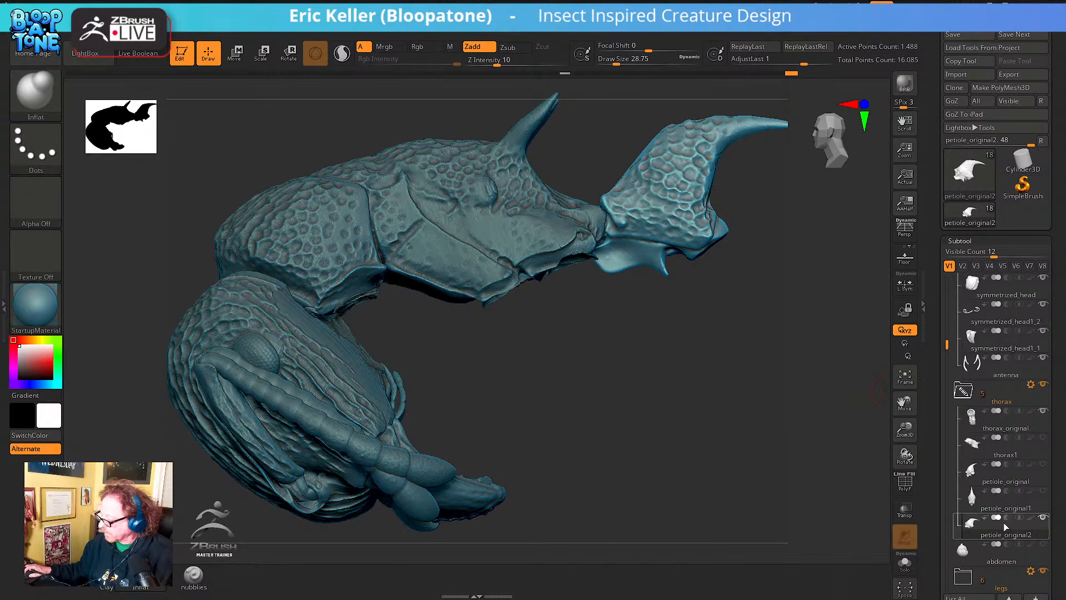
pyautogui.scroll(-3, 957, 491)
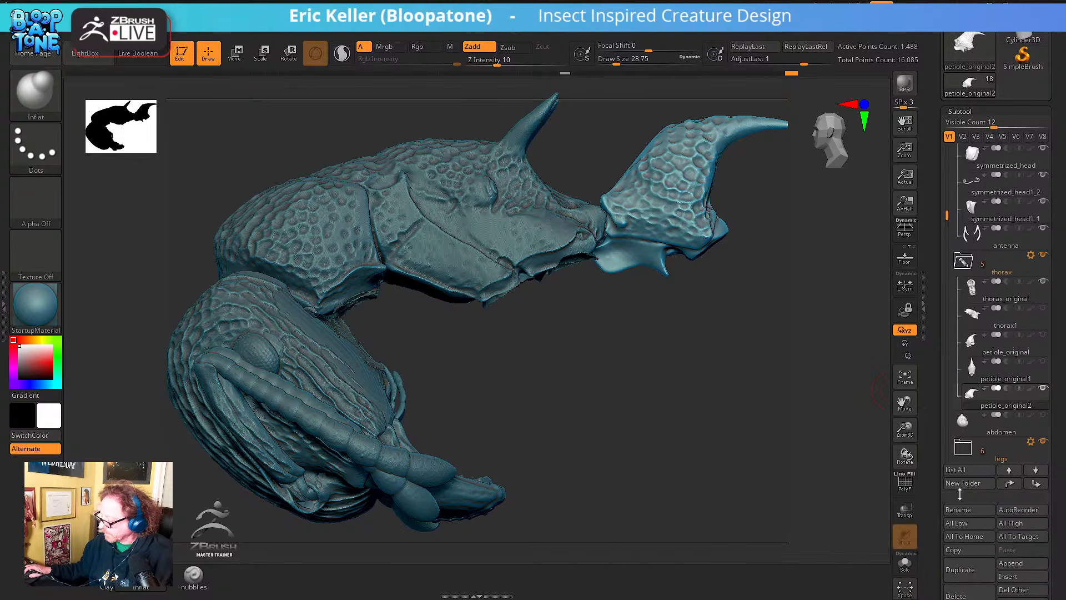
pyautogui.click(960, 509)
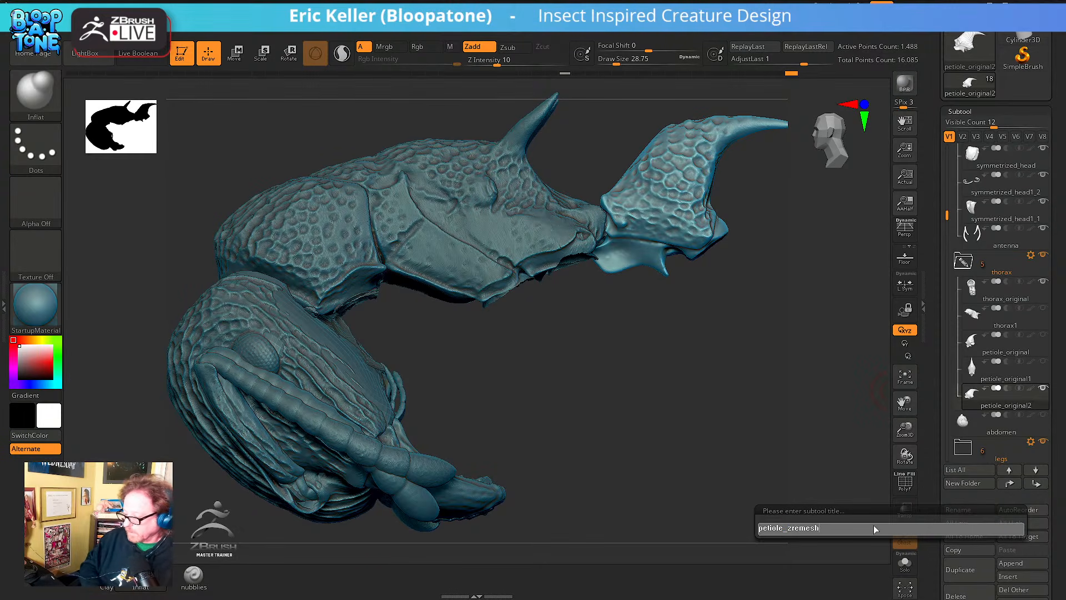
pyautogui.press('Return')
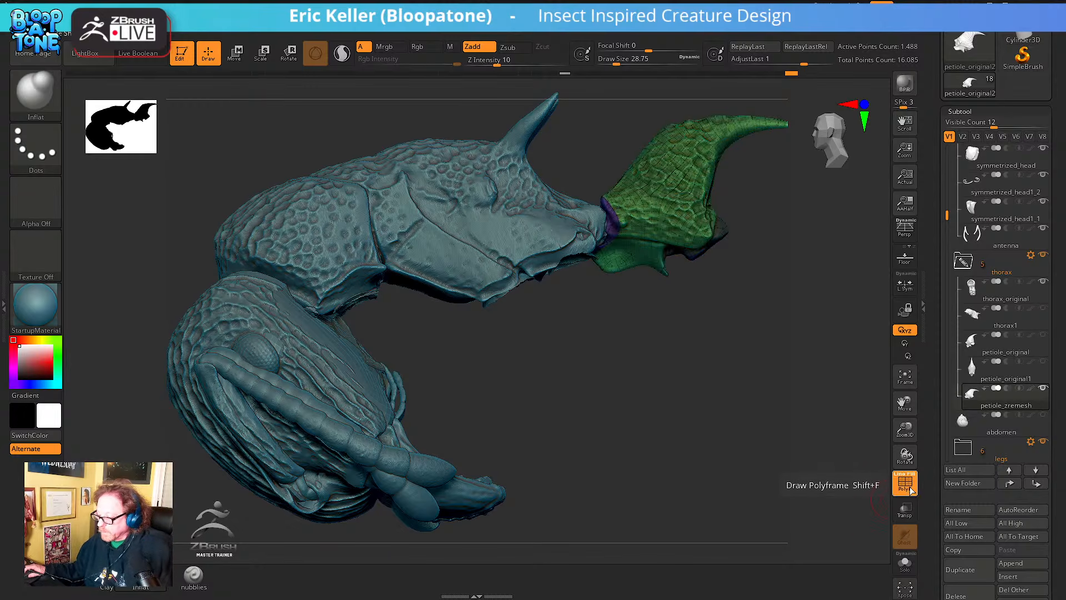
# Check the petiole's polygroups, select the complete Acanthoponera_mucronata_06 scan and examine it from several sides
pyautogui.moveTo(750, 476); pyautogui.dragTo(852, 358)
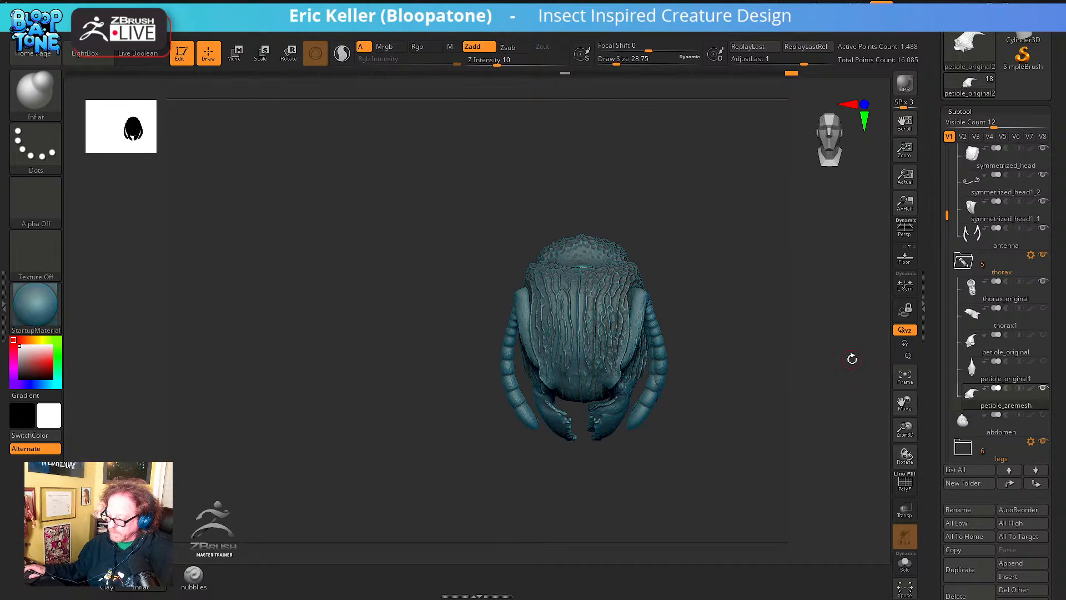
pyautogui.scroll(3, 977, 183)
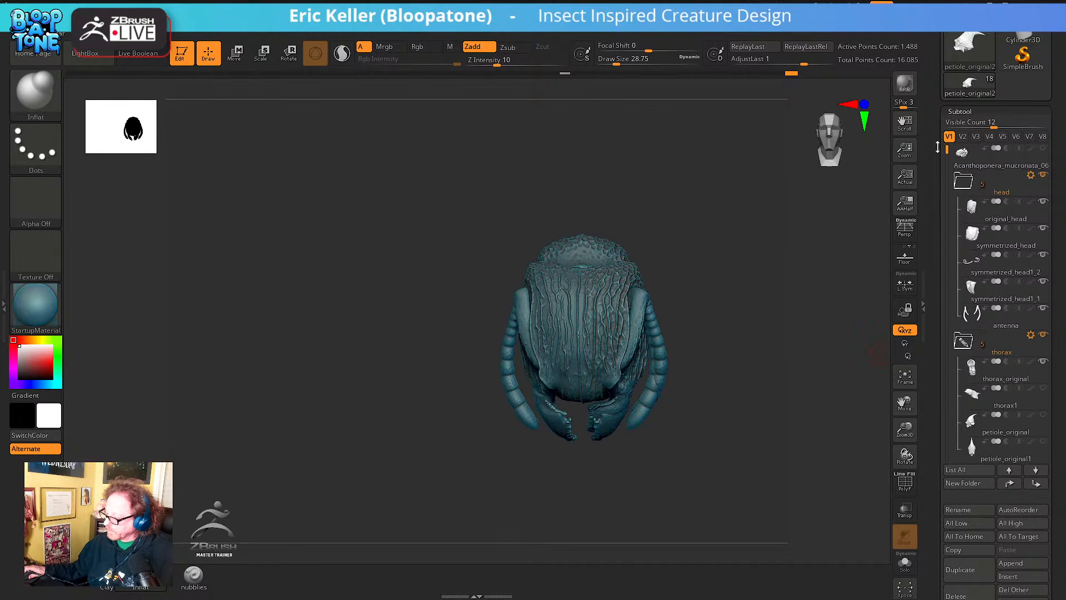
pyautogui.click(988, 158)
pyautogui.moveTo(832, 354); pyautogui.dragTo(605, 327)
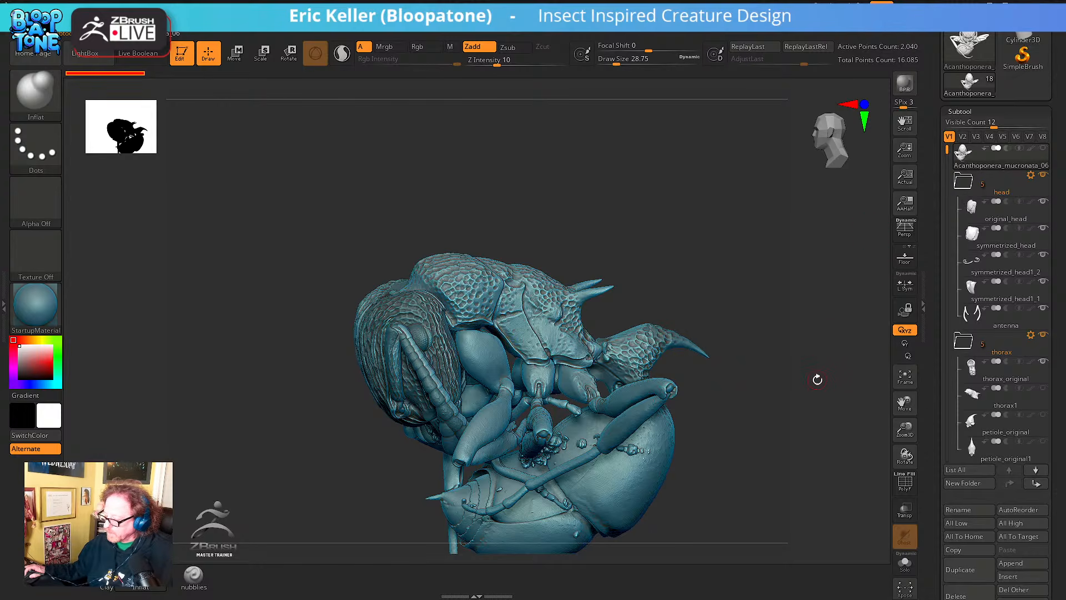
pyautogui.moveTo(814, 379); pyautogui.dragTo(783, 398)
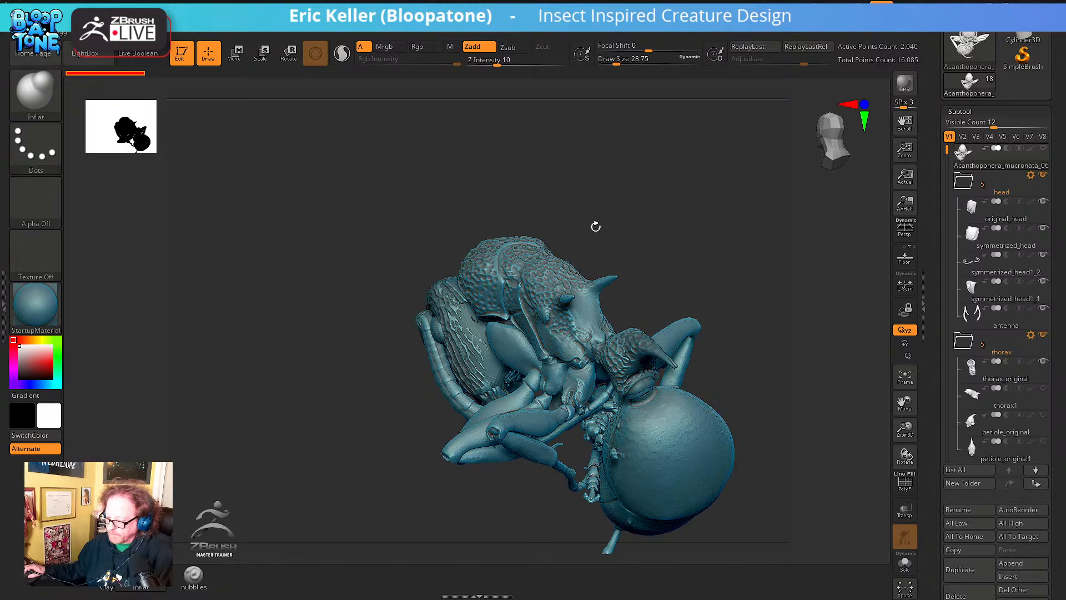
pyautogui.moveTo(595, 227); pyautogui.dragTo(503, 271)
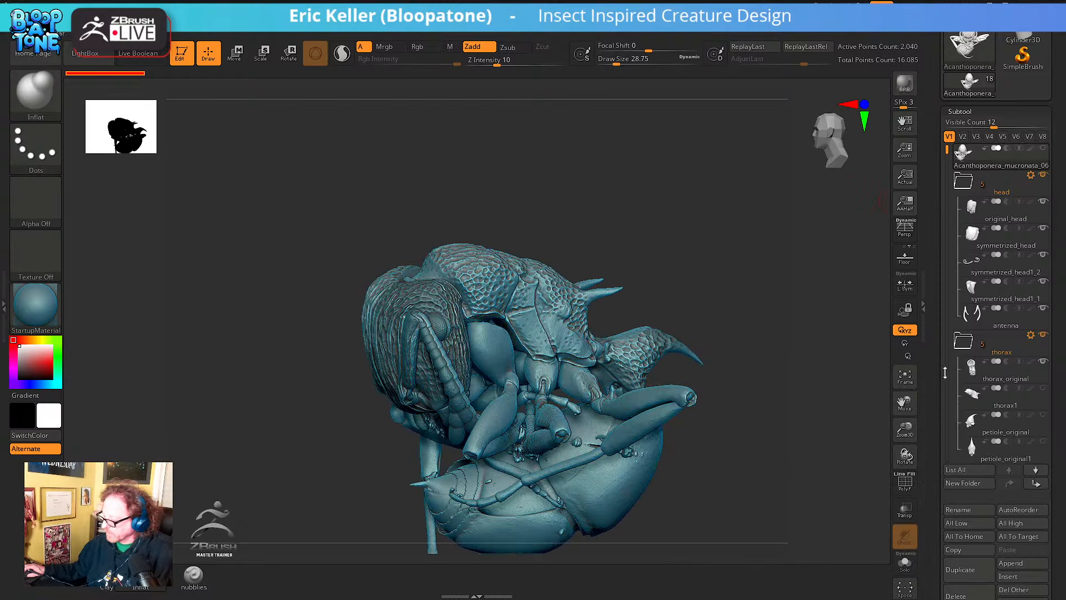
# Move the petiole_zremesh subtool up in the thorax folder so it sits directly below thorax_original
pyautogui.scroll(-5, 999, 305)
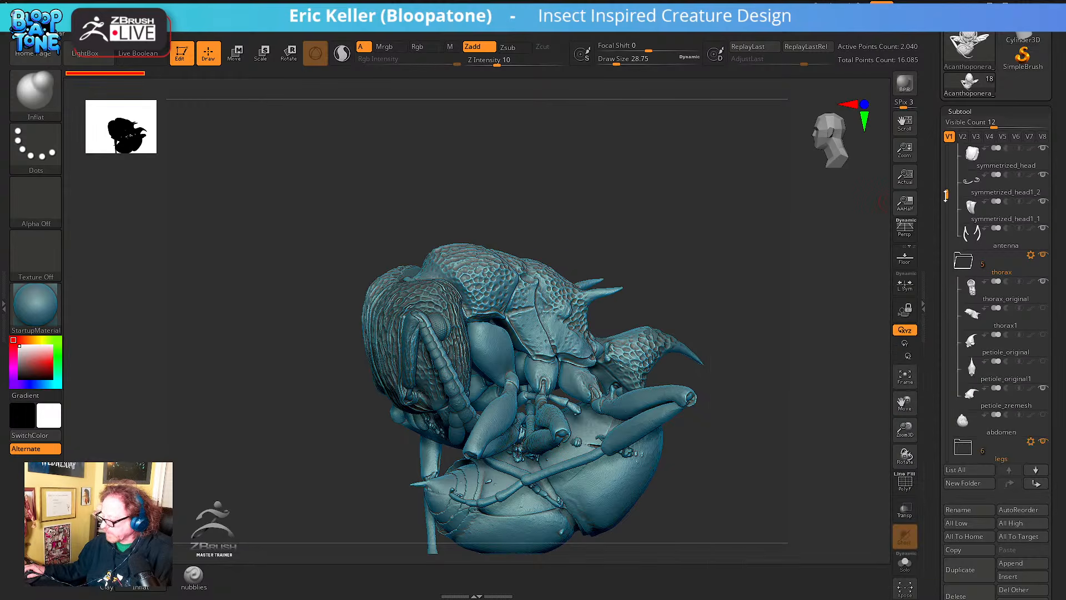
pyautogui.click(1026, 352)
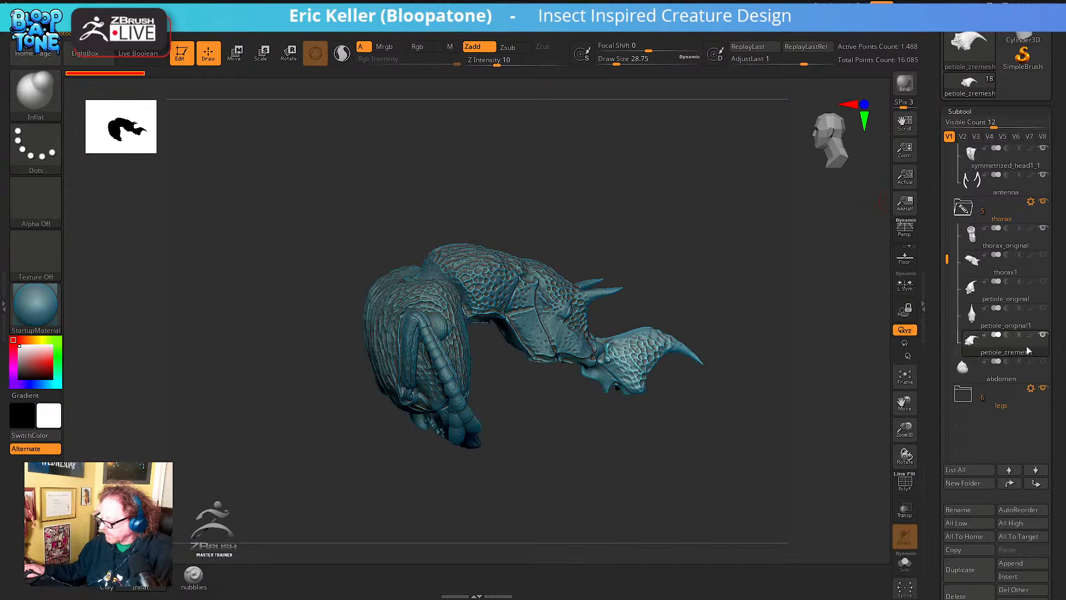
pyautogui.click(1009, 484)
pyautogui.click(1009, 484)
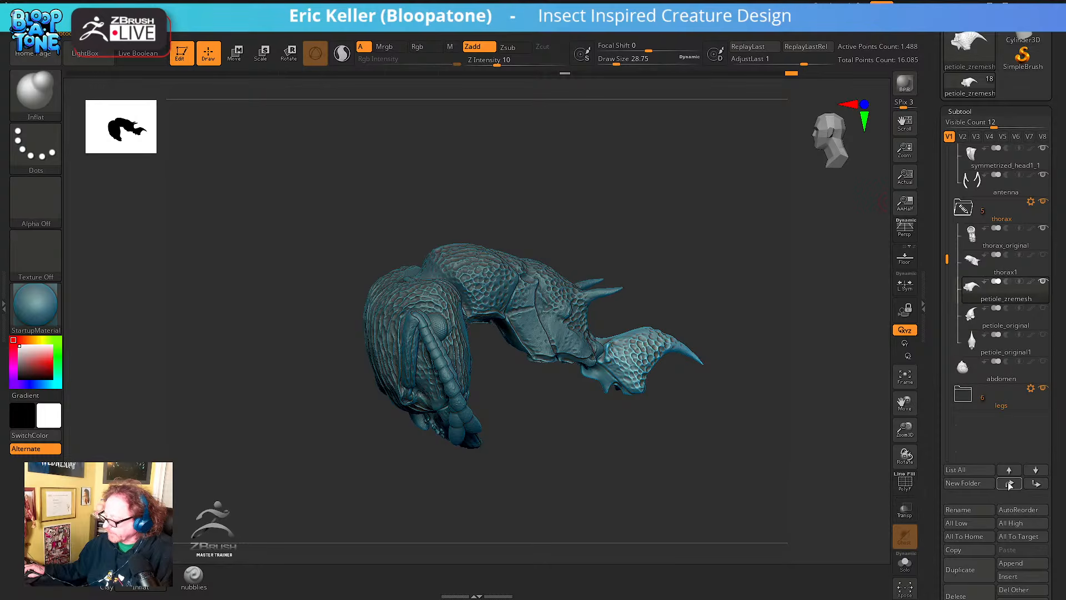
pyautogui.click(1009, 484)
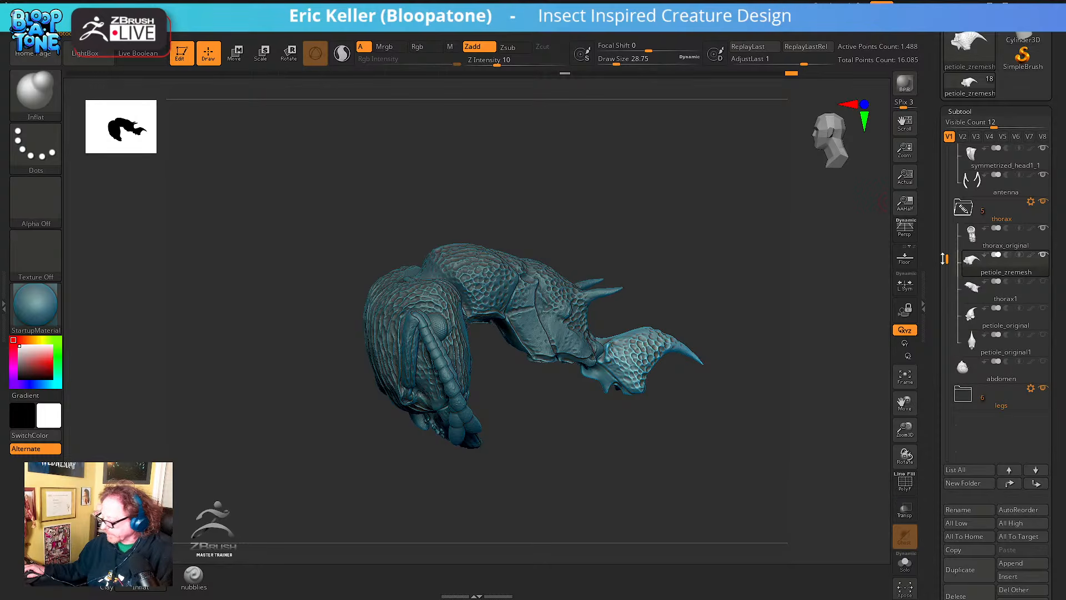
# Collapse the thorax and head folders in the subtool list
pyautogui.click(965, 217)
pyautogui.moveTo(947, 314); pyautogui.dragTo(946, 153)
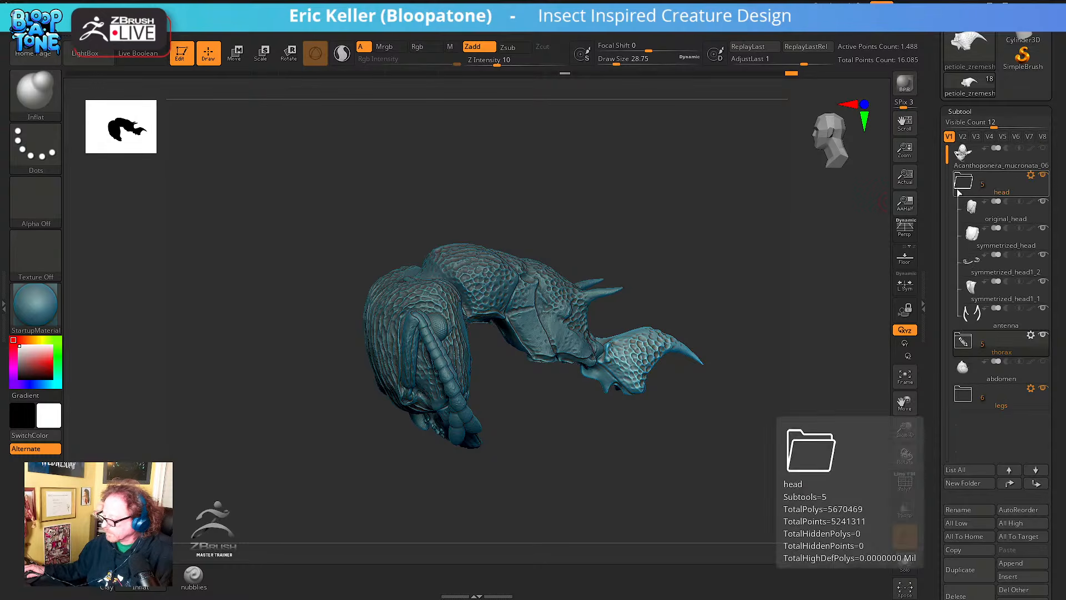
pyautogui.click(964, 180)
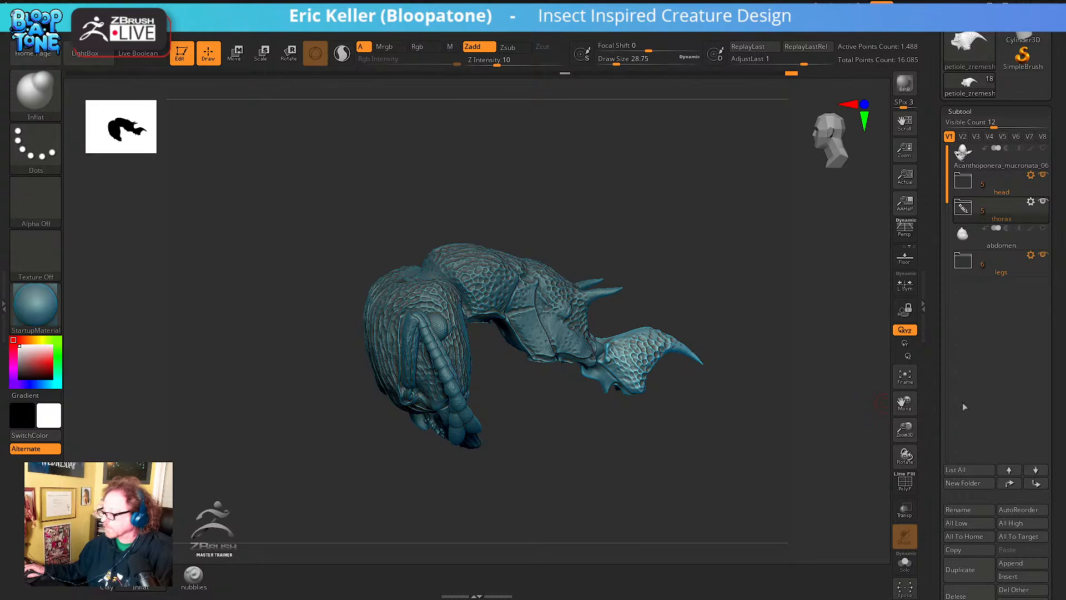
# Select the abdomen subtool, isolate it with Solo and turn on the floor grid
pyautogui.click(988, 242)
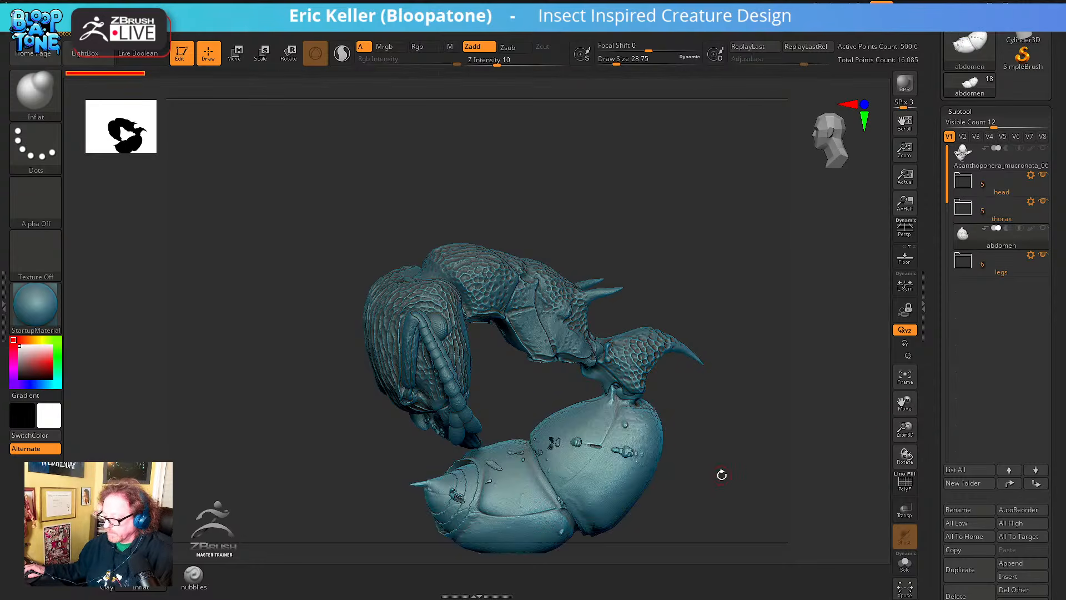
pyautogui.click(905, 563)
pyautogui.moveTo(752, 506); pyautogui.dragTo(755, 465)
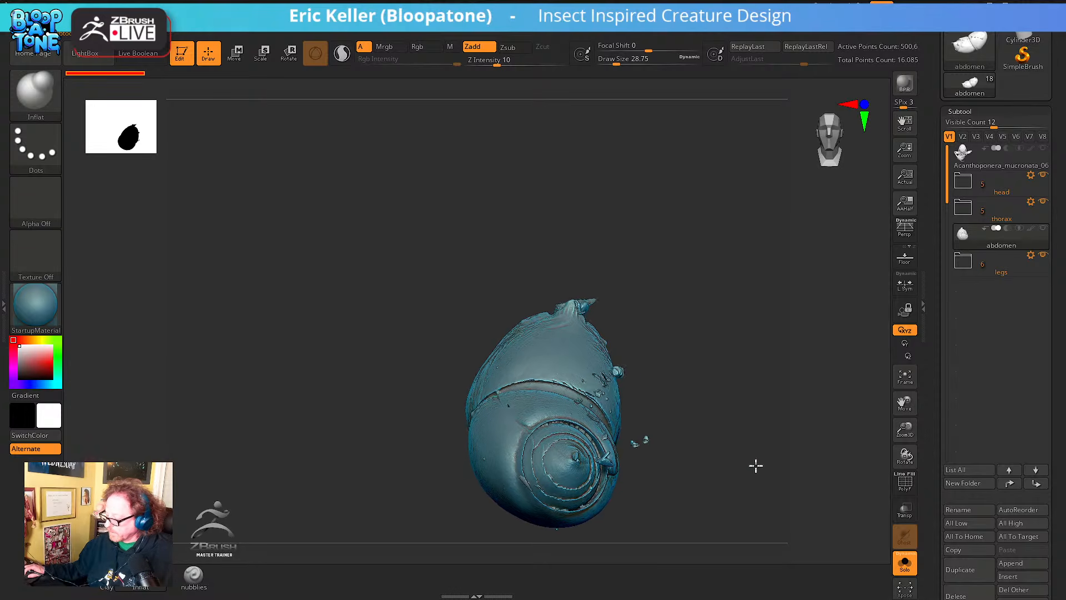
pyautogui.click(905, 257)
pyautogui.moveTo(744, 336)
pyautogui.mouseDown()
pyautogui.moveTo(694, 342)
pyautogui.moveTo(717, 349)
pyautogui.moveTo(668, 328)
pyautogui.moveTo(716, 323)
pyautogui.moveTo(754, 355)
pyautogui.moveTo(682, 409)
pyautogui.moveTo(659, 400)
pyautogui.moveTo(688, 398)
pyautogui.moveTo(849, 462)
pyautogui.mouseUp()
# Rotate the isolated abdomen upright in the back view with the transform gizmo, and reset the gizmo orientation
pyautogui.press('w')
pyautogui.click(899, 570)
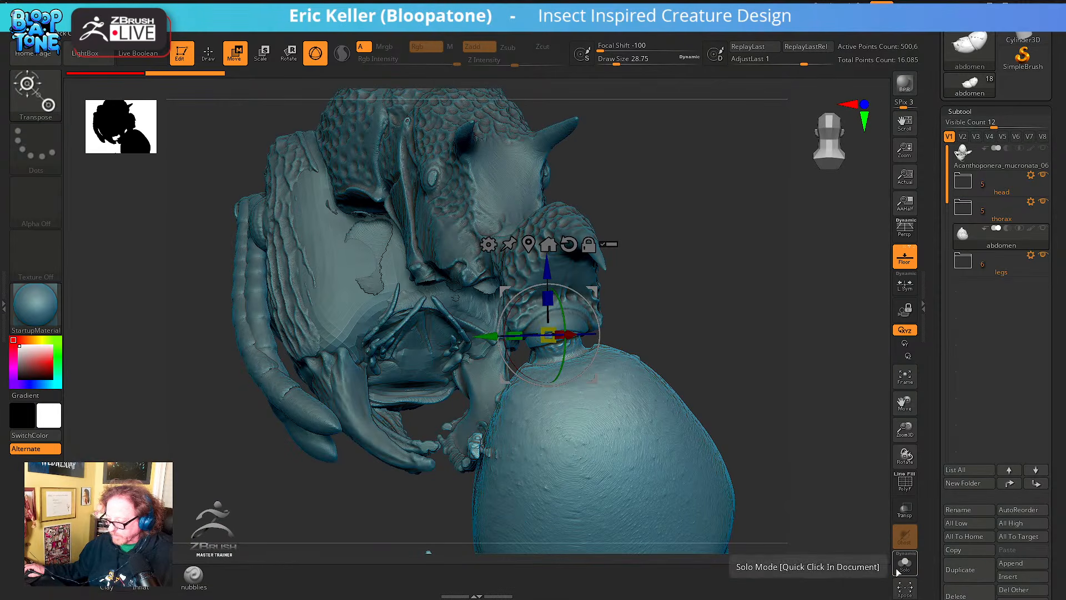
pyautogui.click(904, 563)
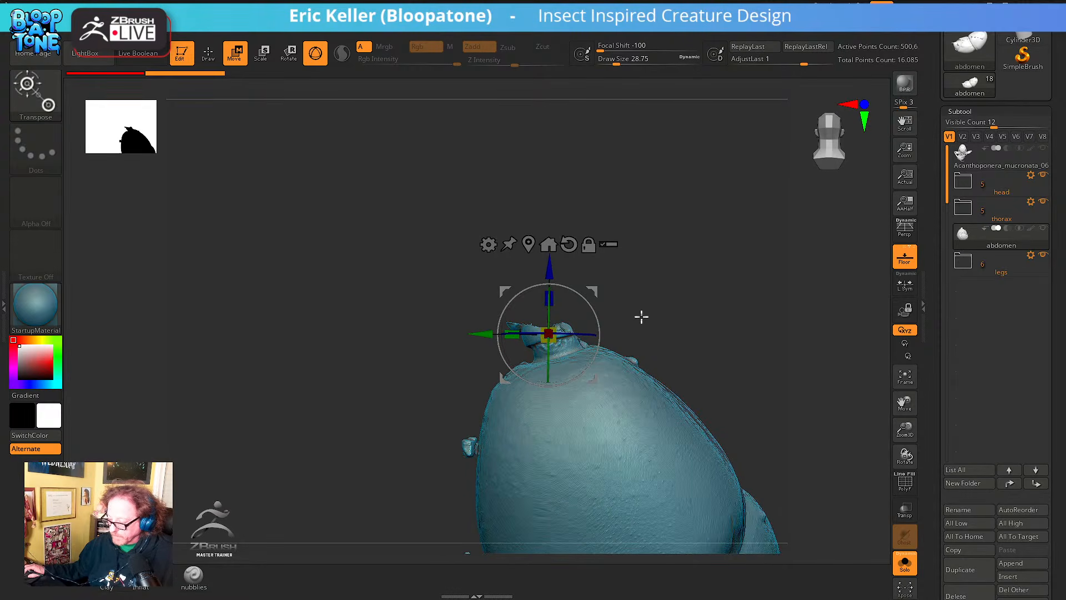
pyautogui.keyDown('alt'); pyautogui.moveTo(618, 315); pyautogui.dragTo(521, 285); pyautogui.keyUp('alt')
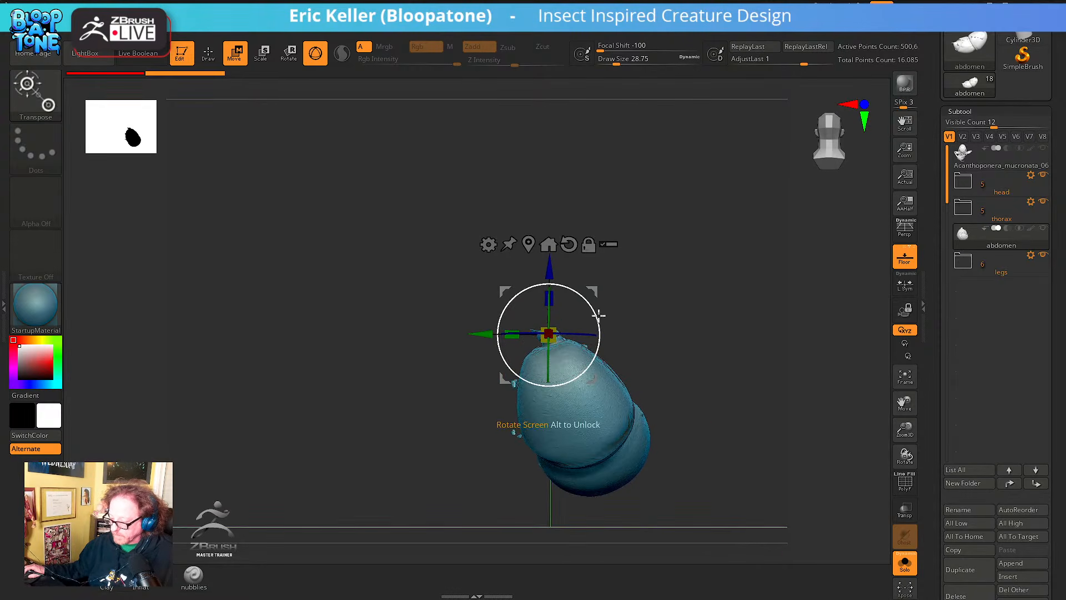
pyautogui.moveTo(598, 316); pyautogui.dragTo(600, 341)
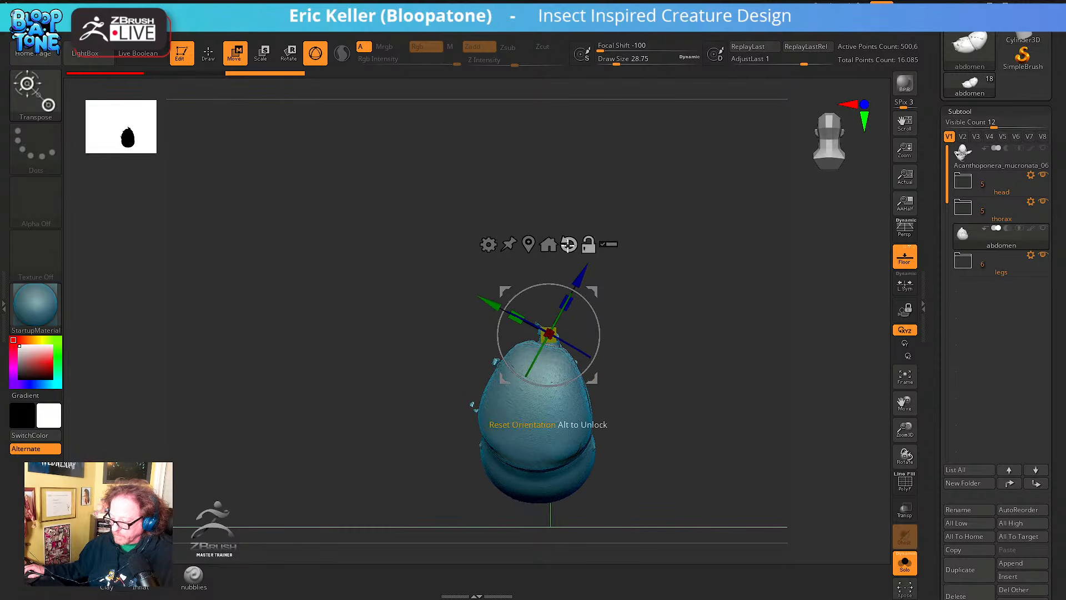
pyautogui.click(569, 244)
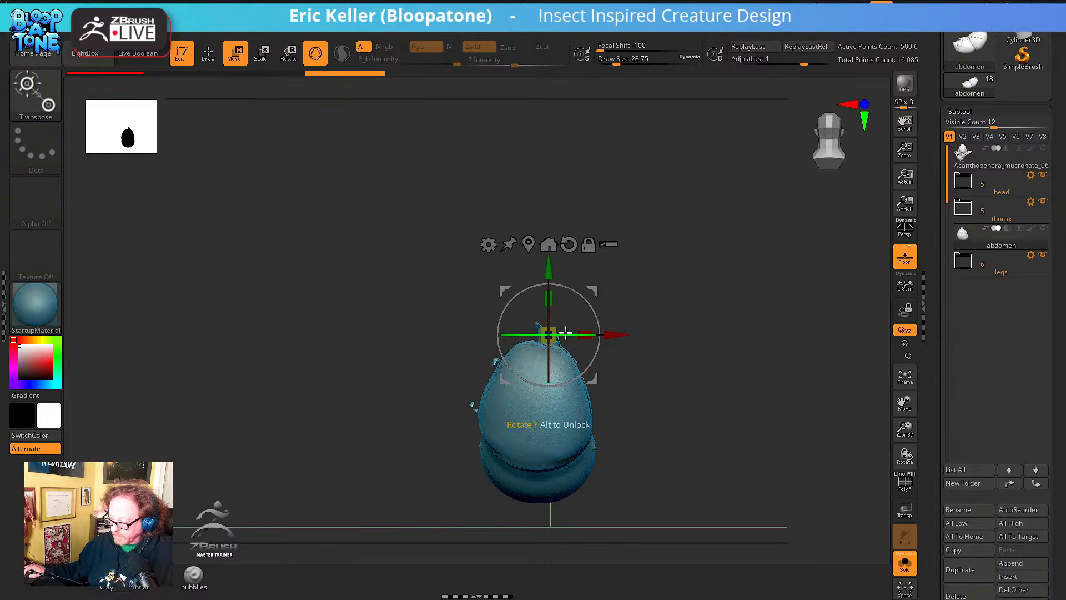
# Rotate the abdomen about its vertical axis to line it up with the floor grid, and reset the gizmo orientation
pyautogui.moveTo(570, 334); pyautogui.dragTo(735, 384)
pyautogui.keyDown('alt'); pyautogui.moveTo(655, 303); pyautogui.dragTo(591, 385); pyautogui.keyUp('alt')
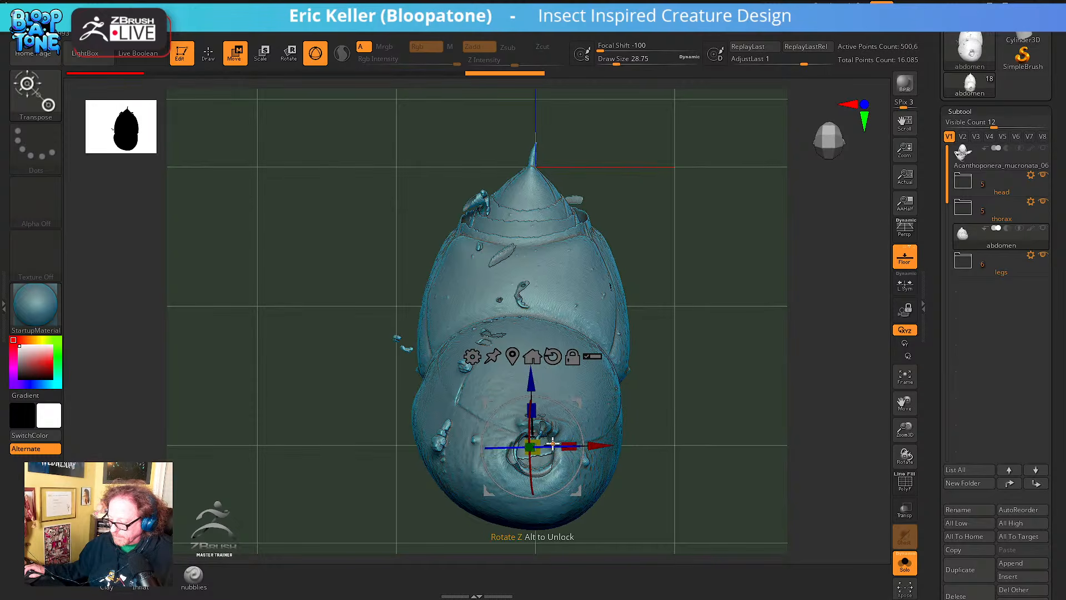
pyautogui.moveTo(568, 446); pyautogui.dragTo(583, 465)
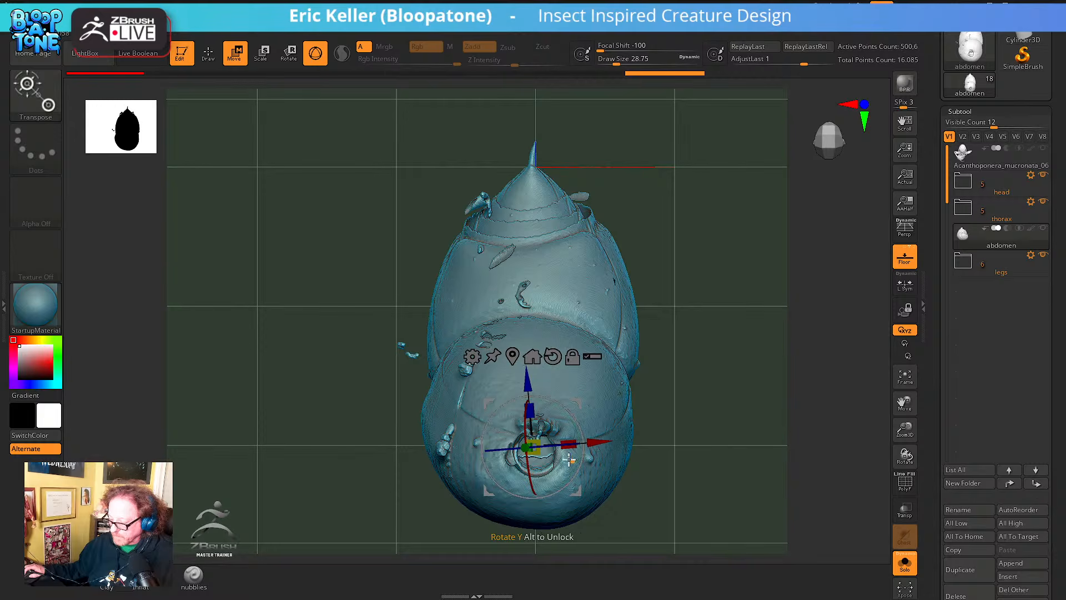
pyautogui.moveTo(693, 404); pyautogui.dragTo(703, 296)
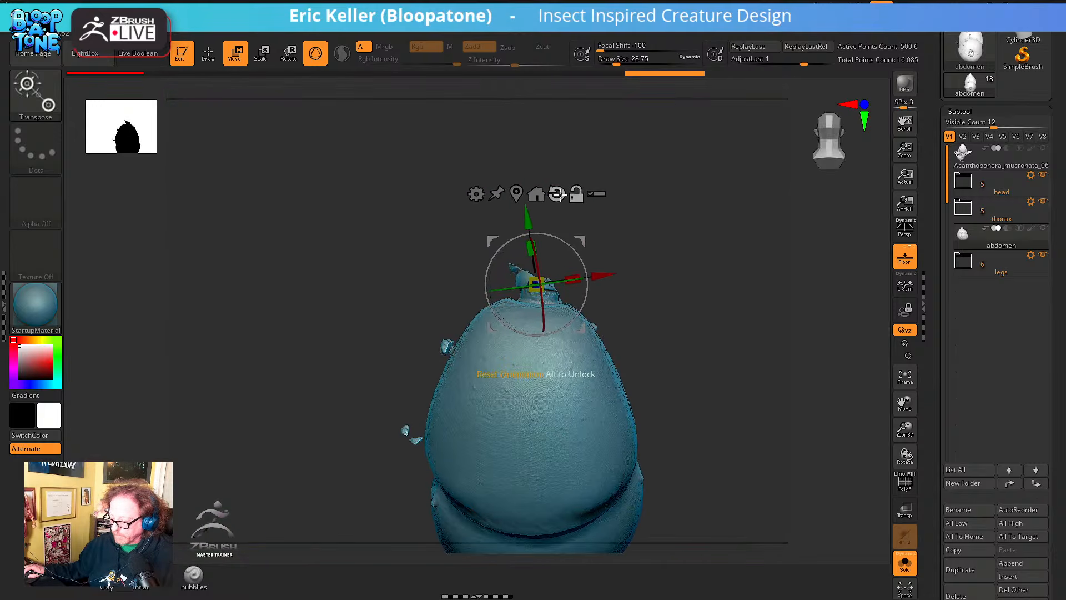
pyautogui.keyDown('alt'); pyautogui.moveTo(709, 328); pyautogui.dragTo(751, 333); pyautogui.keyUp('alt')
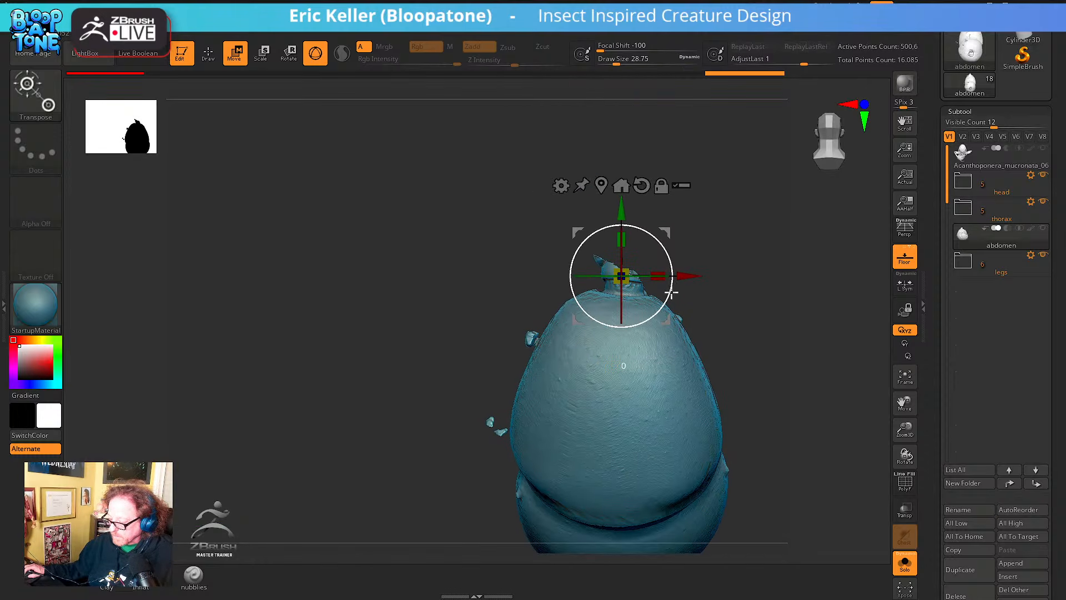
# Fine-tune the abdomen's rotation and centring in the back and front views so it lines up with the central axis
pyautogui.moveTo(671, 292); pyautogui.dragTo(671, 291)
pyautogui.keyDown('alt'); pyautogui.moveTo(750, 333); pyautogui.dragTo(773, 316); pyautogui.keyUp('alt')
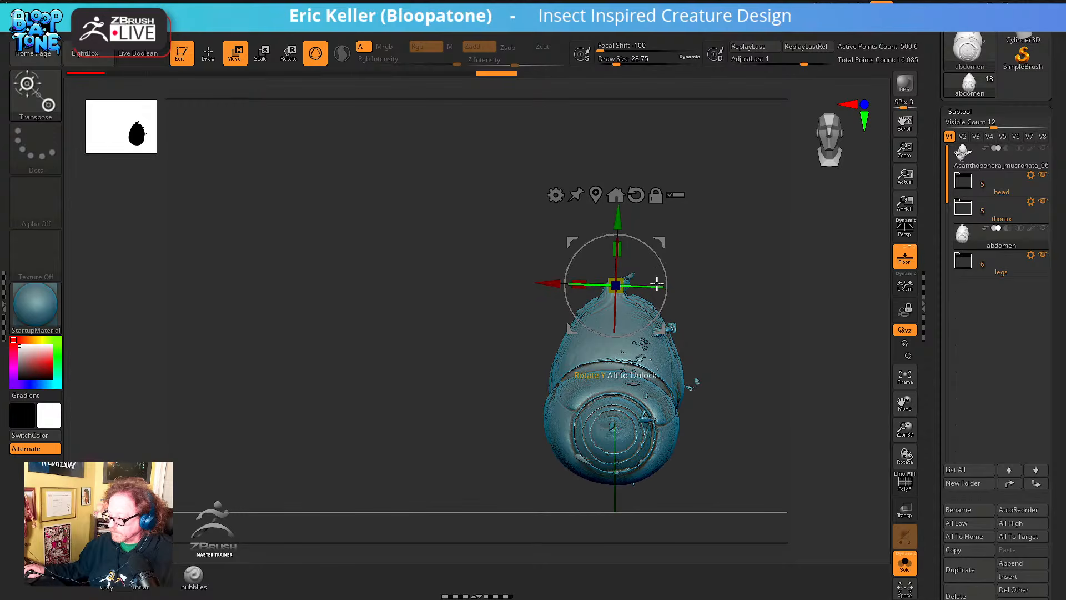
pyautogui.moveTo(656, 286); pyautogui.dragTo(779, 311)
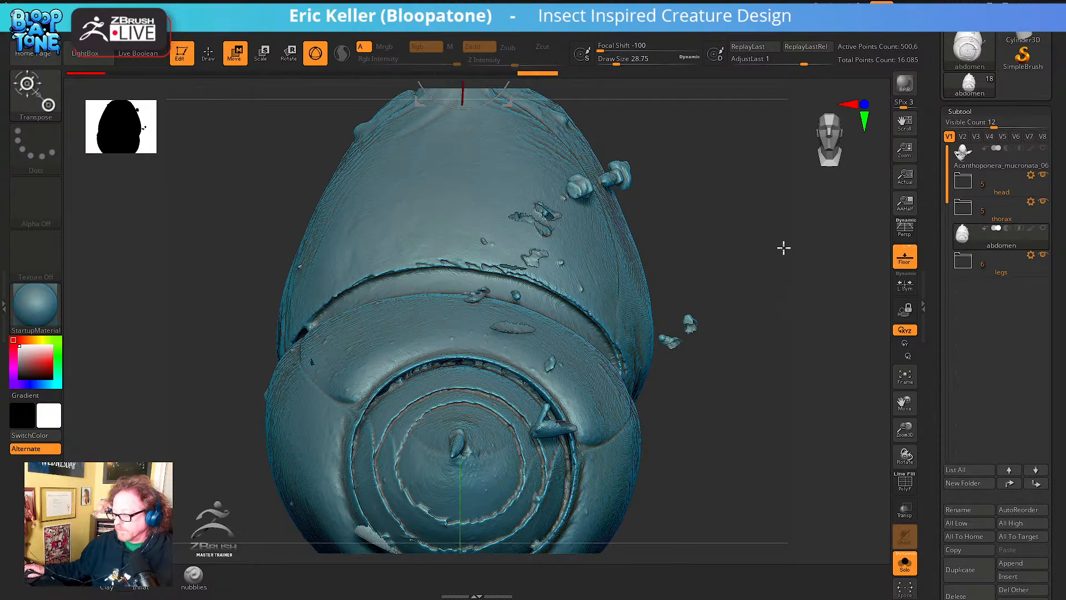
pyautogui.keyDown('alt'); pyautogui.moveTo(786, 247); pyautogui.dragTo(775, 396); pyautogui.keyUp('alt')
pyautogui.moveTo(559, 213)
pyautogui.mouseDown()
pyautogui.moveTo(575, 189)
pyautogui.moveTo(575, 210)
pyautogui.mouseUp()
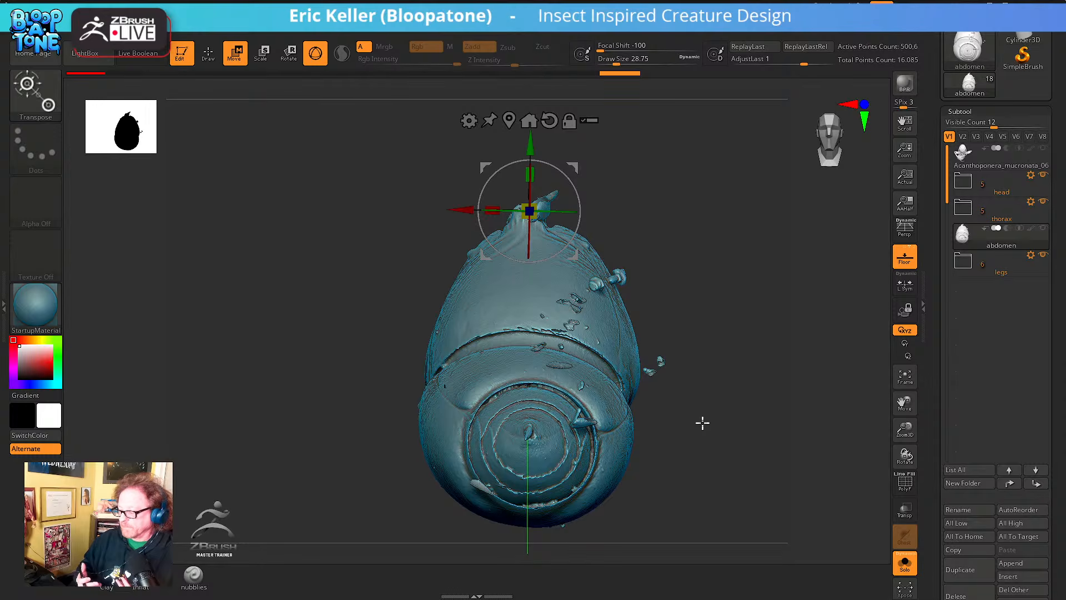
# Examine the aligned abdomen from the side and front, including its segments and scan debris, and display its polyframe
pyautogui.moveTo(728, 444); pyautogui.dragTo(788, 435)
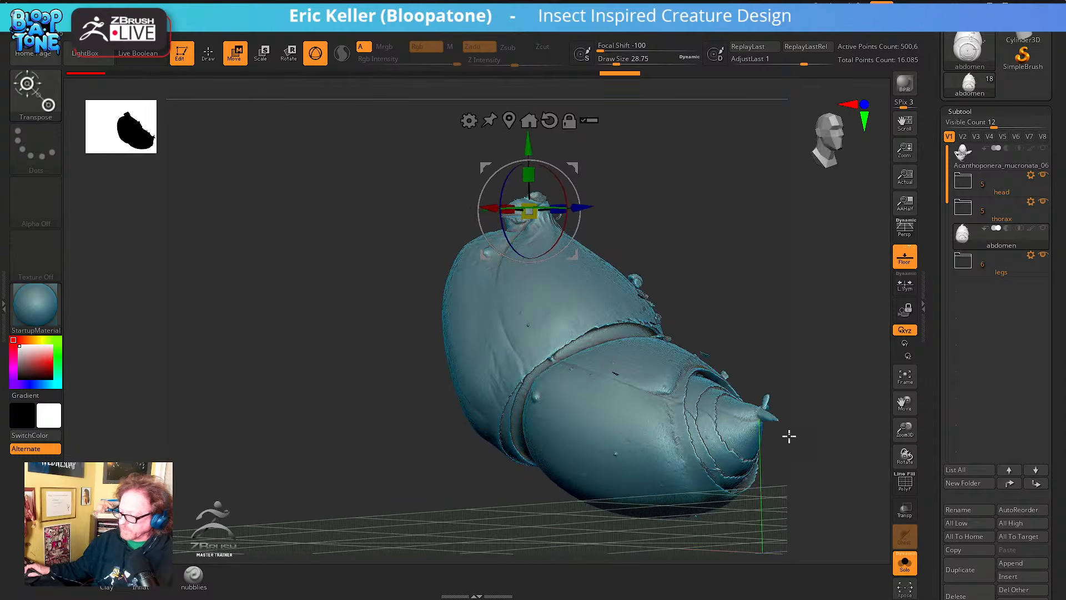
pyautogui.moveTo(765, 320); pyautogui.dragTo(571, 410)
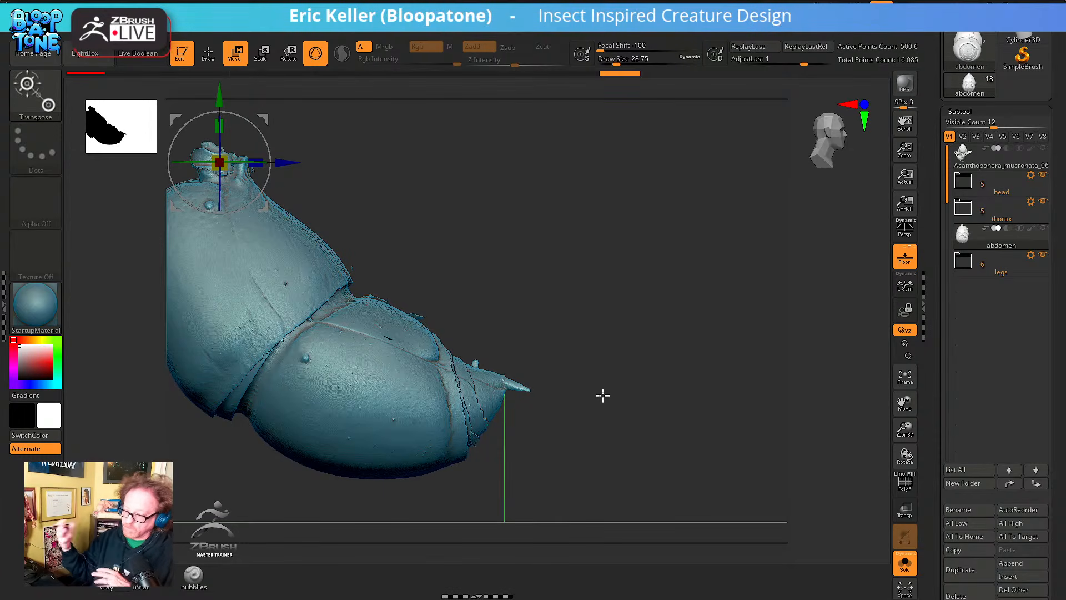
pyautogui.keyDown('alt'); pyautogui.moveTo(531, 263); pyautogui.dragTo(677, 294); pyautogui.keyUp('alt')
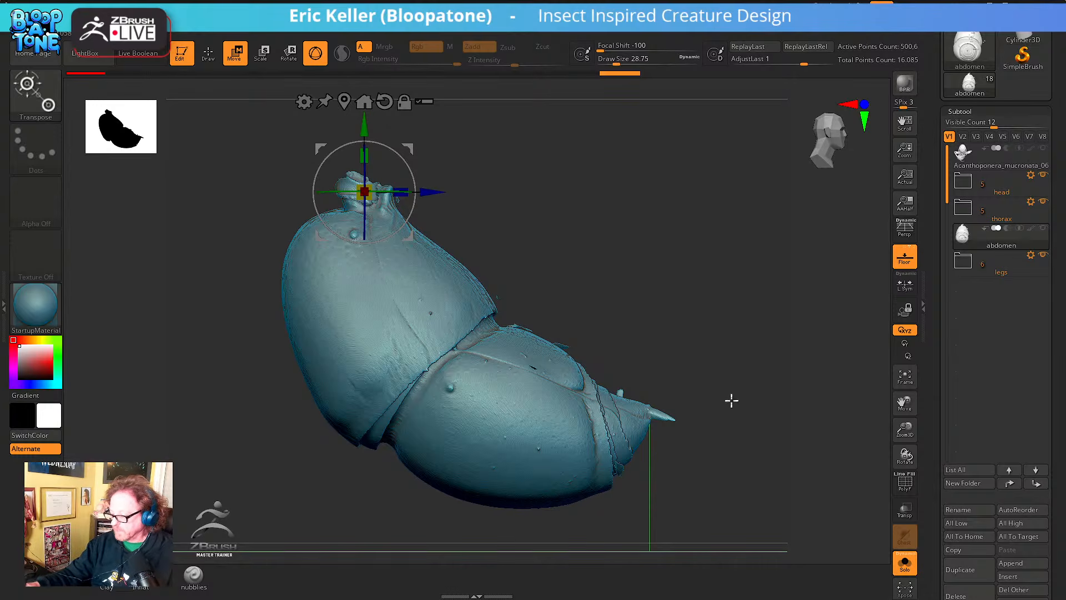
pyautogui.moveTo(727, 429); pyautogui.dragTo(732, 400)
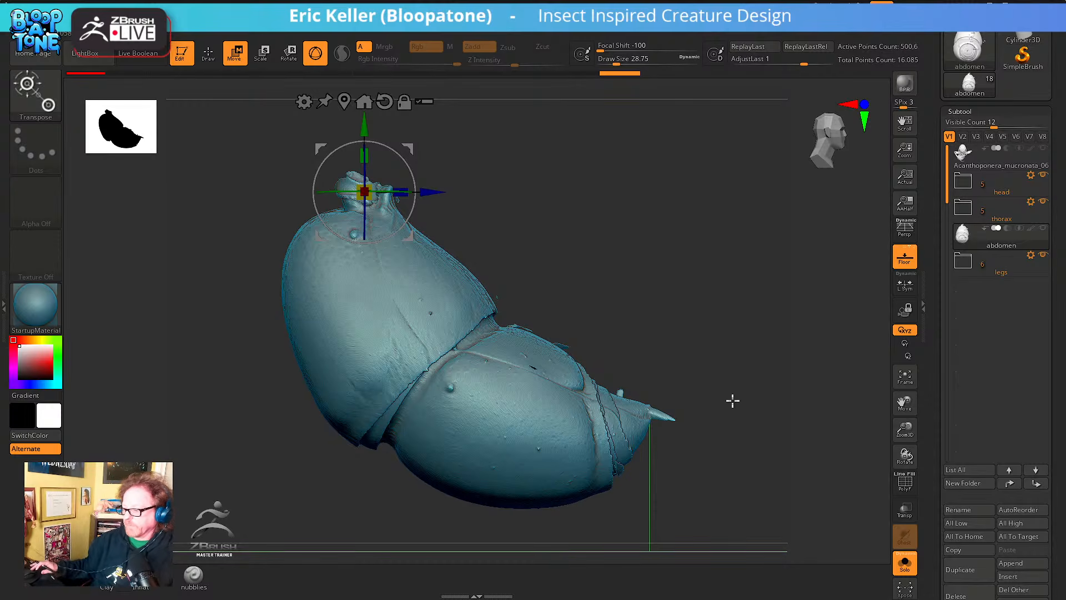
pyautogui.moveTo(676, 312); pyautogui.dragTo(625, 320)
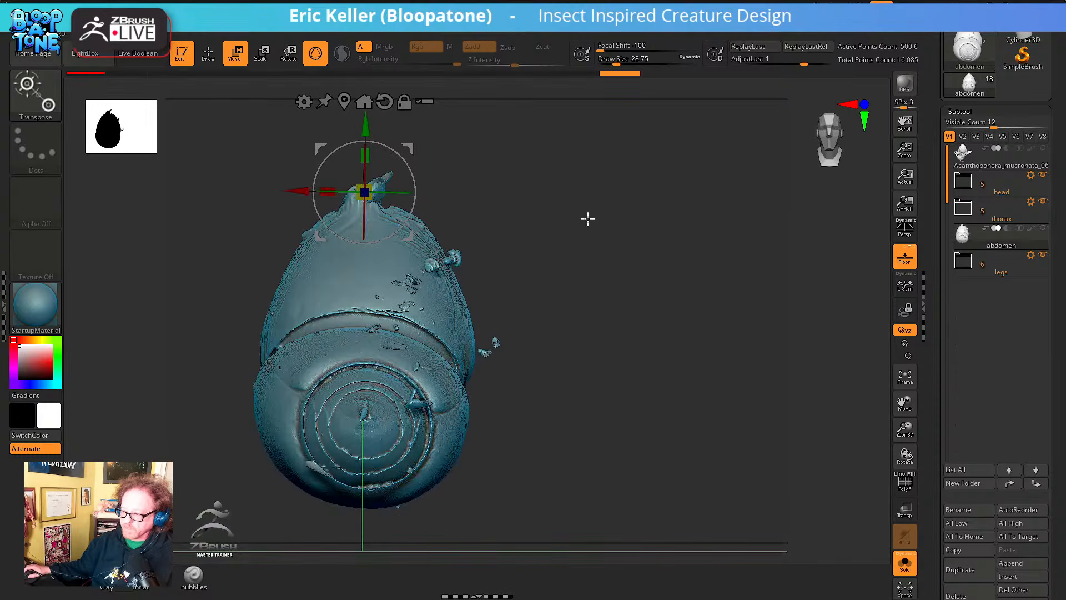
pyautogui.keyDown('alt'); pyautogui.moveTo(587, 219); pyautogui.dragTo(692, 219); pyautogui.keyUp('alt')
pyautogui.moveTo(692, 264); pyautogui.dragTo(663, 265)
pyautogui.click(905, 483)
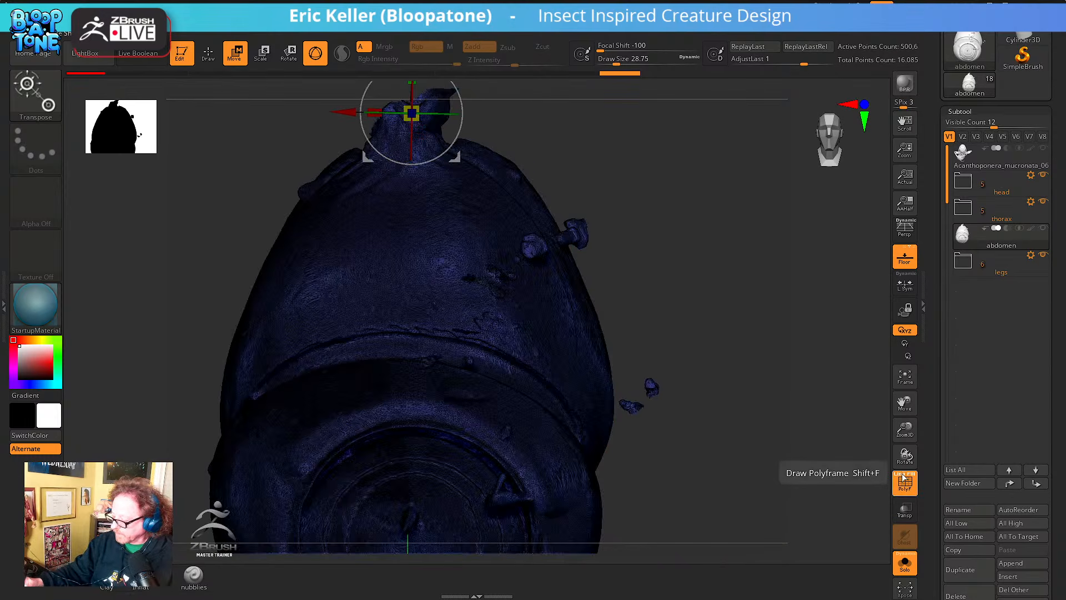
# Check the abdomen's segments and alignment from the side and end-on, and turn off its polyframe
pyautogui.moveTo(778, 474)
pyautogui.mouseDown()
pyautogui.moveTo(731, 418)
pyautogui.moveTo(768, 469)
pyautogui.moveTo(826, 433)
pyautogui.moveTo(545, 493)
pyautogui.moveTo(503, 514)
pyautogui.mouseUp()
pyautogui.keyDown('alt'); pyautogui.moveTo(728, 402); pyautogui.dragTo(758, 469); pyautogui.keyUp('alt')
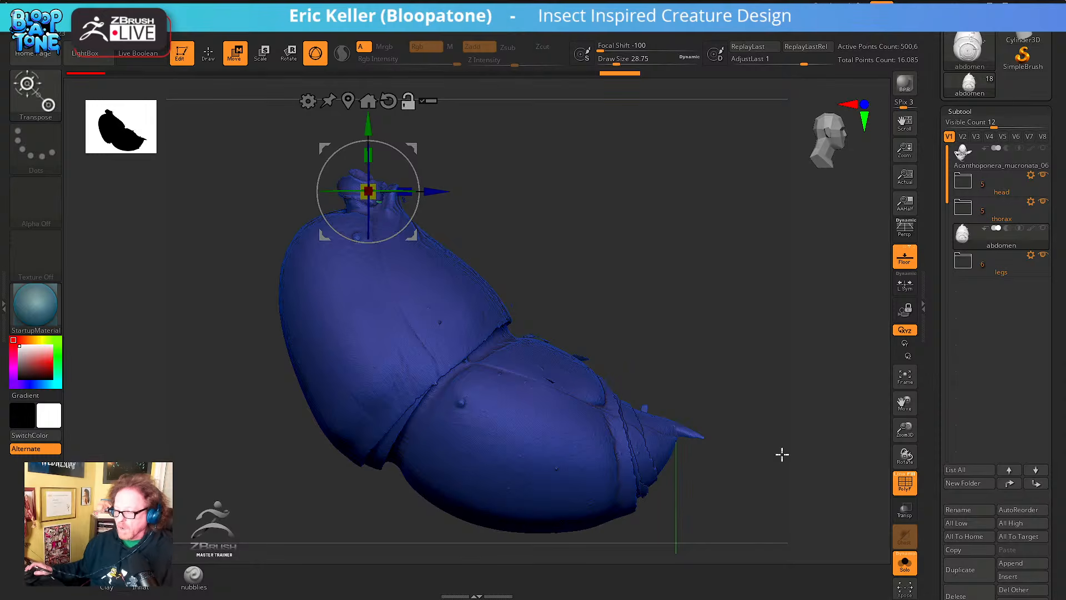
pyautogui.moveTo(810, 380); pyautogui.dragTo(750, 384)
pyautogui.keyDown('alt'); pyautogui.moveTo(671, 389); pyautogui.dragTo(731, 348); pyautogui.keyUp('alt')
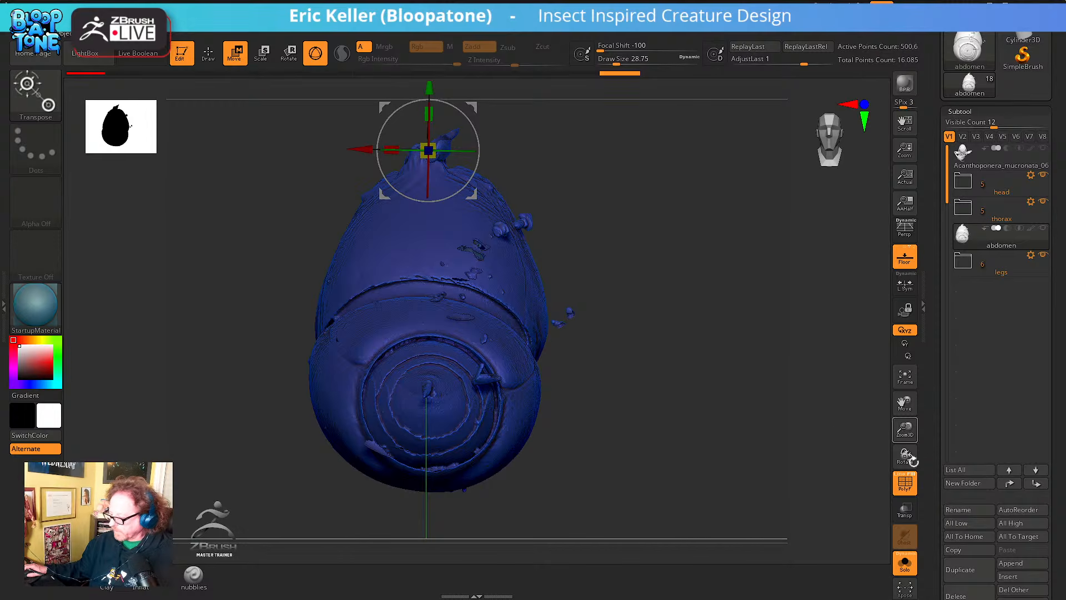
pyautogui.click(909, 485)
# Try the Mirror And Weld topology operation on the abdomen, check its shape from above, and undo the operation
pyautogui.scroll(-10, 954, 433)
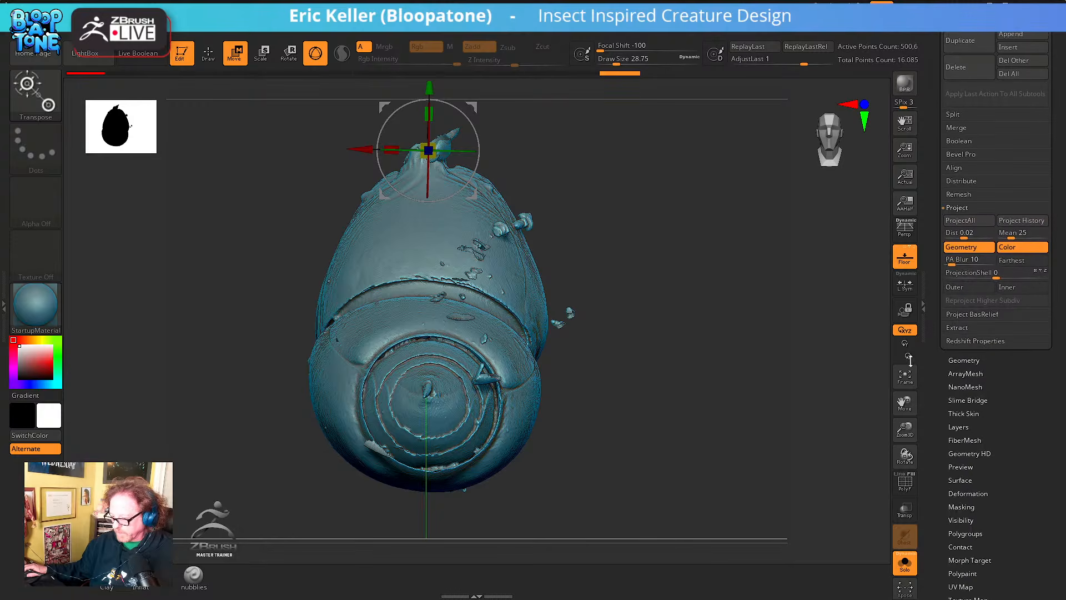
pyautogui.click(966, 360)
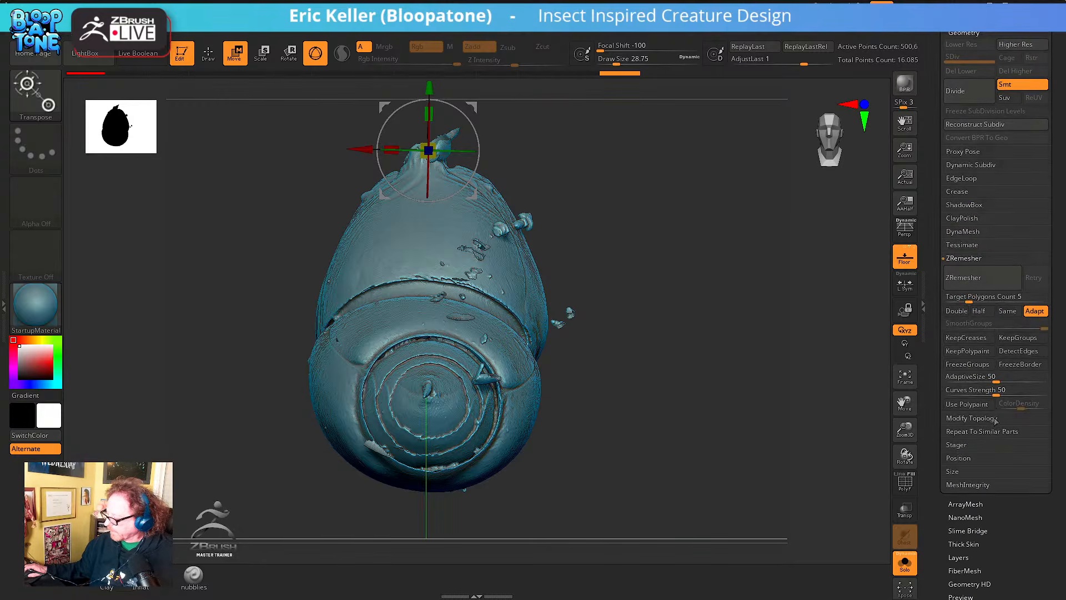
pyautogui.click(973, 418)
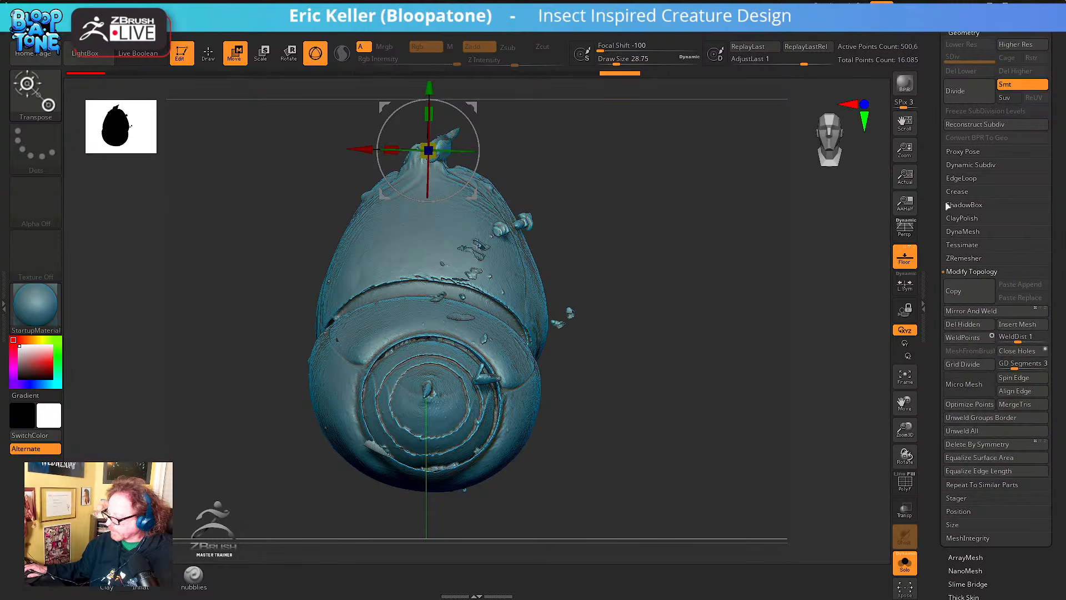
pyautogui.moveTo(939, 187)
pyautogui.mouseDown()
pyautogui.moveTo(939, 252)
pyautogui.moveTo(939, 198)
pyautogui.mouseUp()
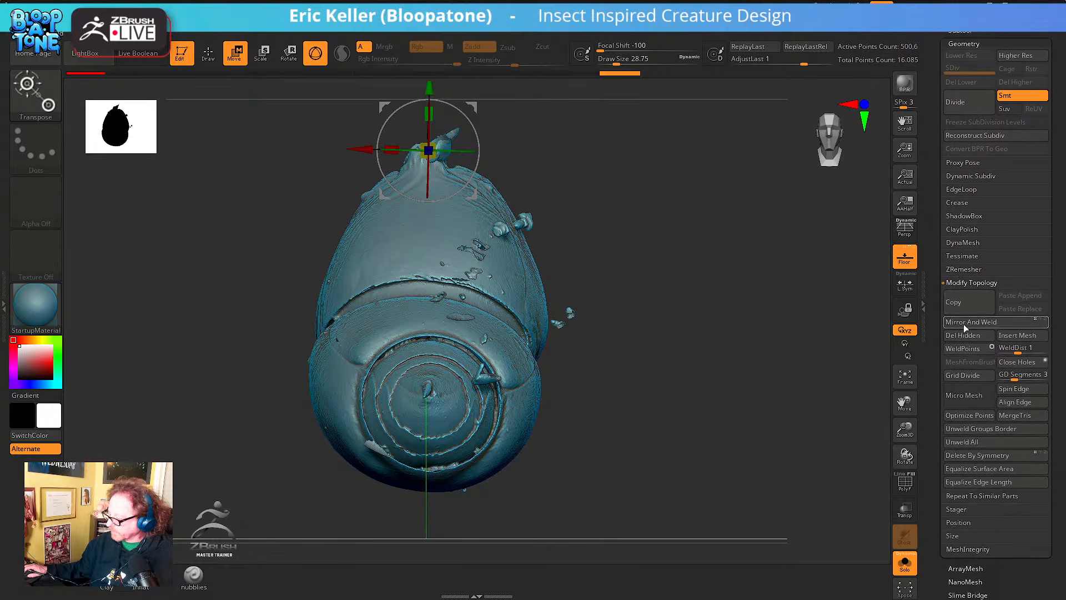
pyautogui.click(1030, 320)
pyautogui.moveTo(665, 354); pyautogui.dragTo(644, 530)
pyautogui.hotkey('ctrl', 'z')
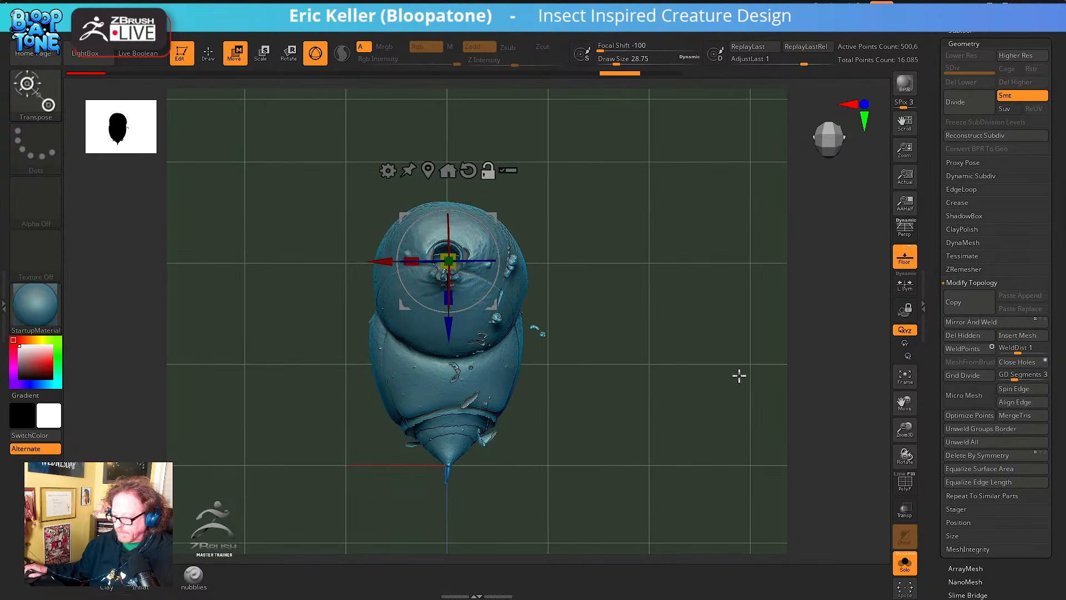
# Try Mirror And Weld on the abdomen mesh and undo the mirroring
pyautogui.click(972, 328)
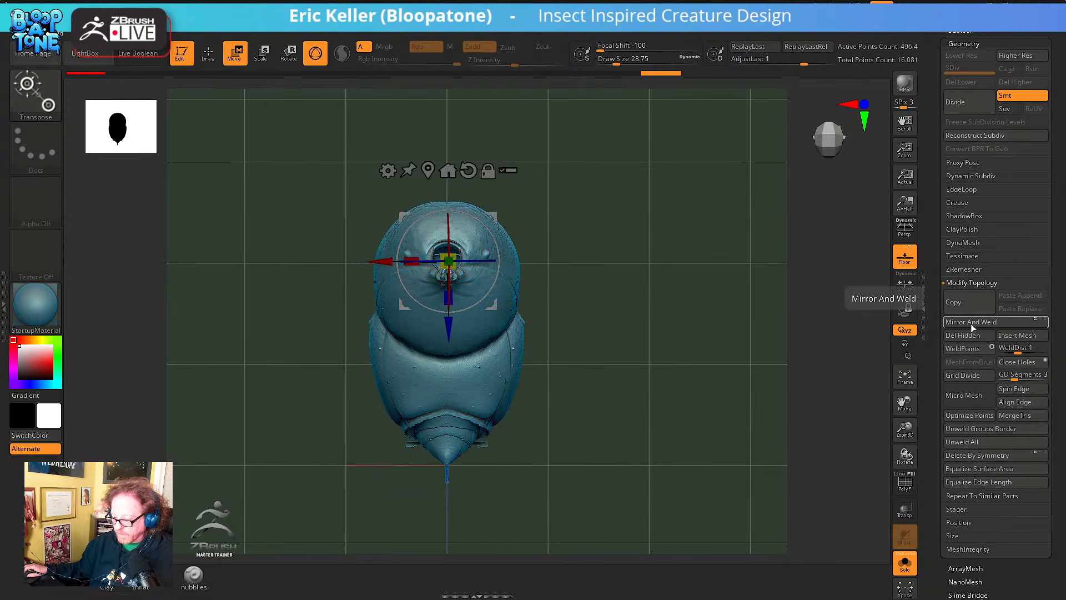
pyautogui.moveTo(771, 331); pyautogui.dragTo(725, 336)
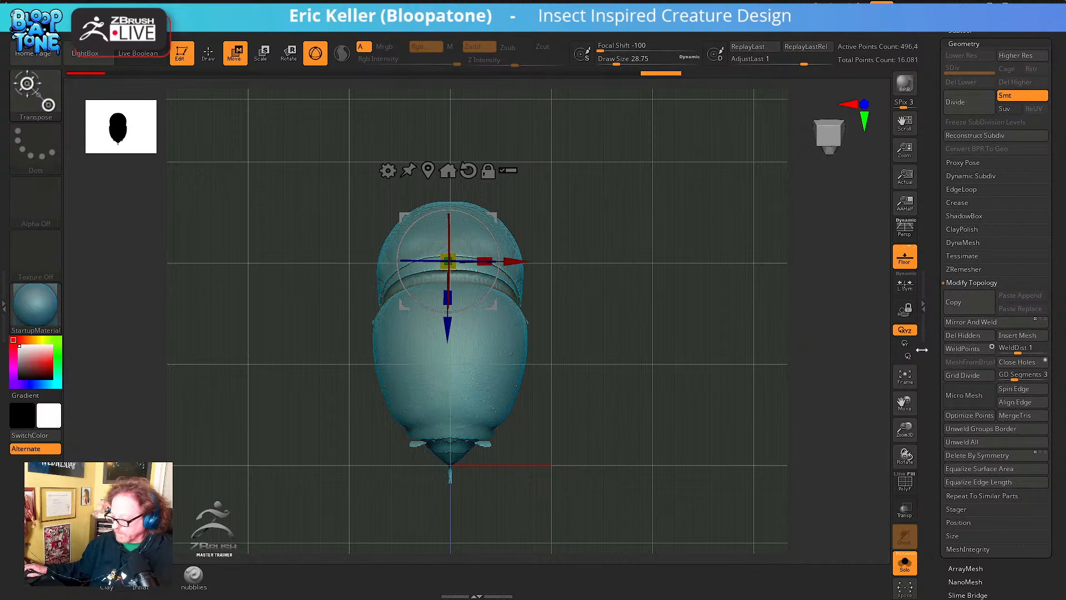
pyautogui.hotkey('ctrl', 'z')
pyautogui.click(979, 325)
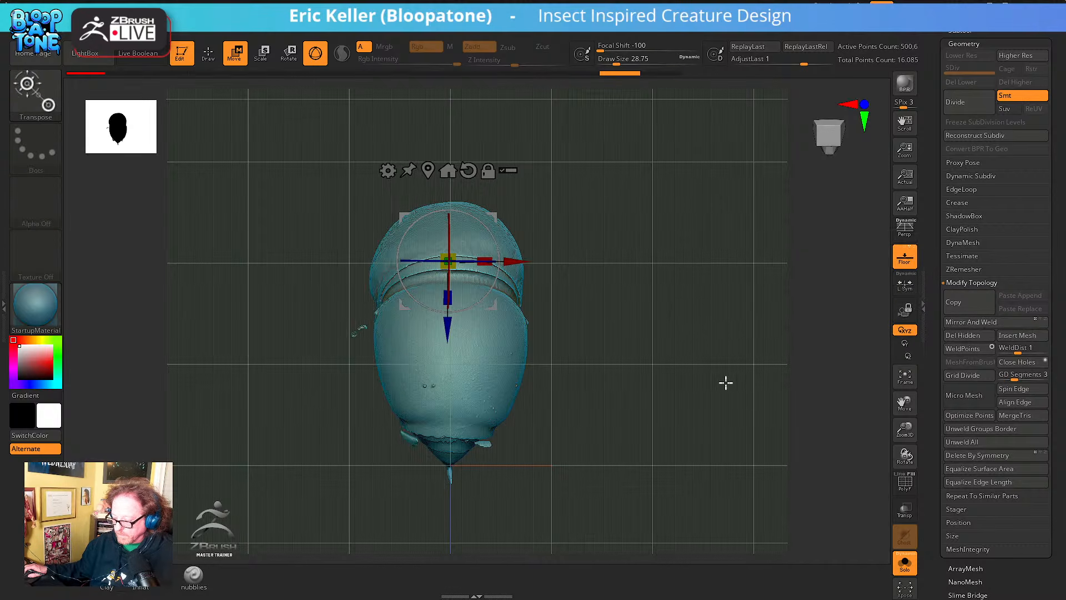
pyautogui.moveTo(726, 381); pyautogui.dragTo(682, 357)
pyautogui.rightClick(661, 360)
pyautogui.click(655, 362)
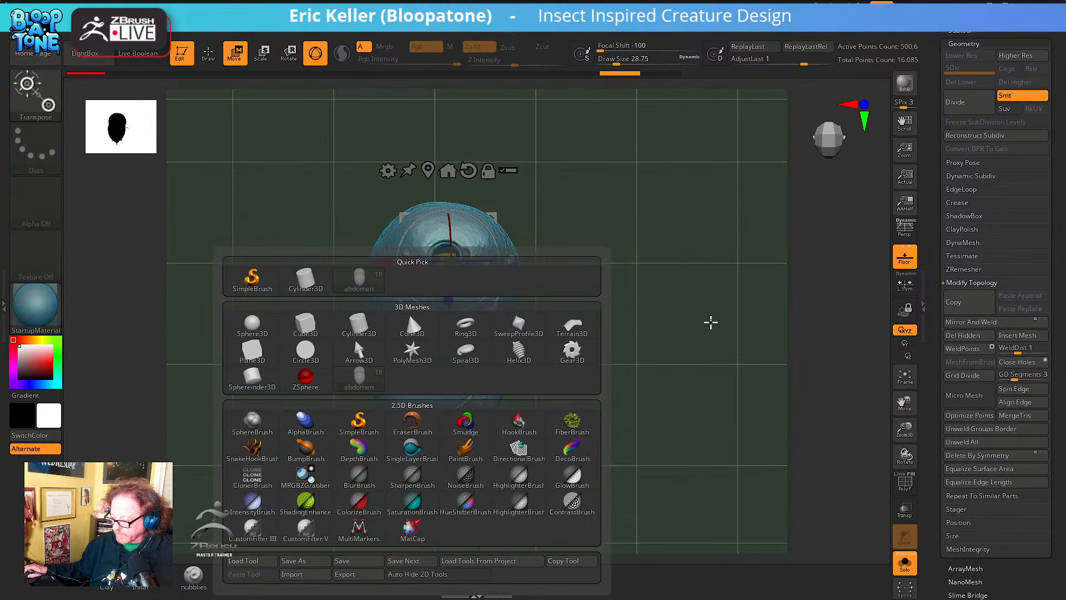
# Show the abdomen's PolyFrame colours and split its disconnected pieces into separate polygroups with Auto Groups
pyautogui.moveTo(710, 322); pyautogui.dragTo(592, 314)
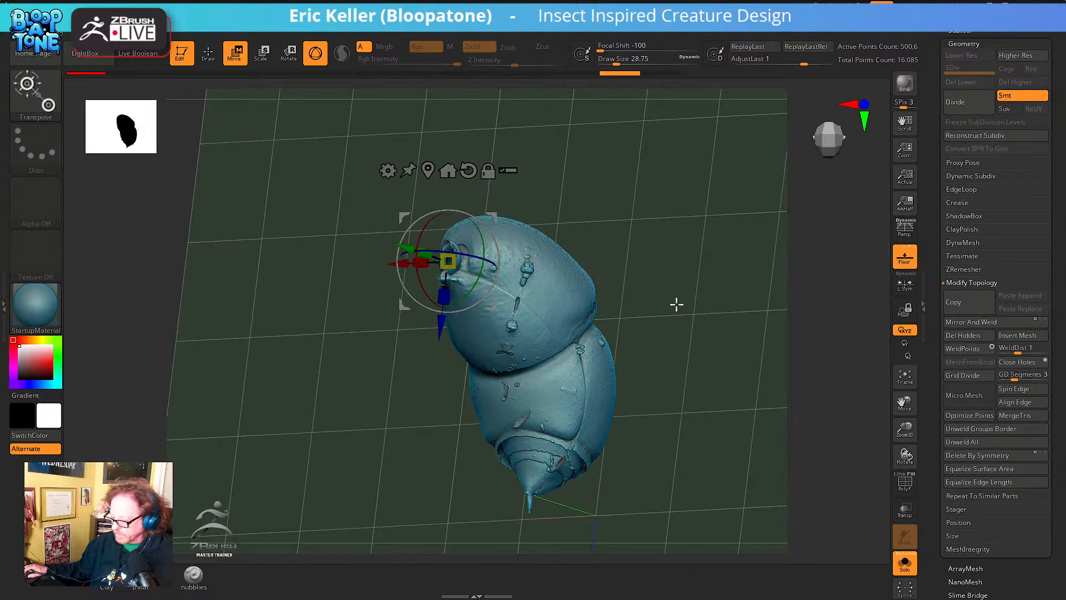
pyautogui.keyDown('shift'); pyautogui.moveTo(676, 305); pyautogui.dragTo(731, 352); pyautogui.keyUp('shift')
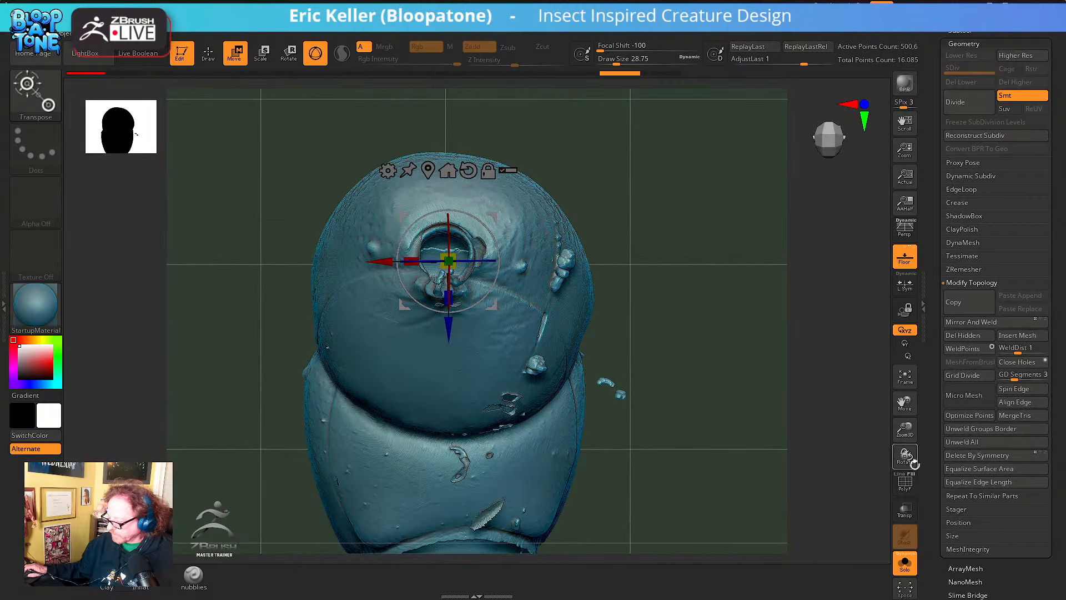
pyautogui.click(906, 484)
pyautogui.keyDown('alt'); pyautogui.moveTo(752, 454); pyautogui.dragTo(761, 352); pyautogui.keyUp('alt')
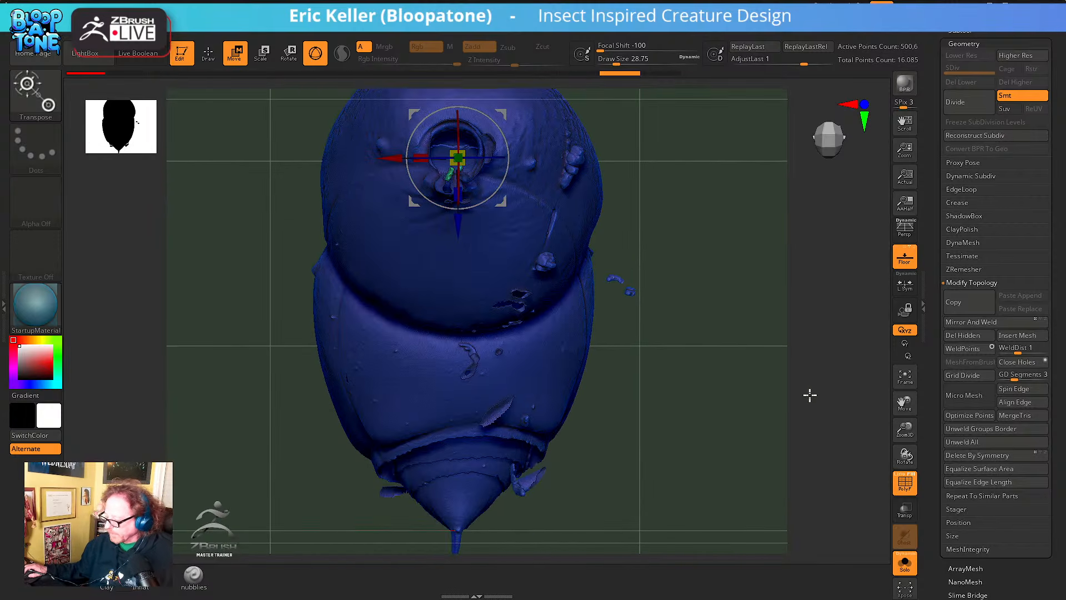
pyautogui.scroll(-4, 954, 444)
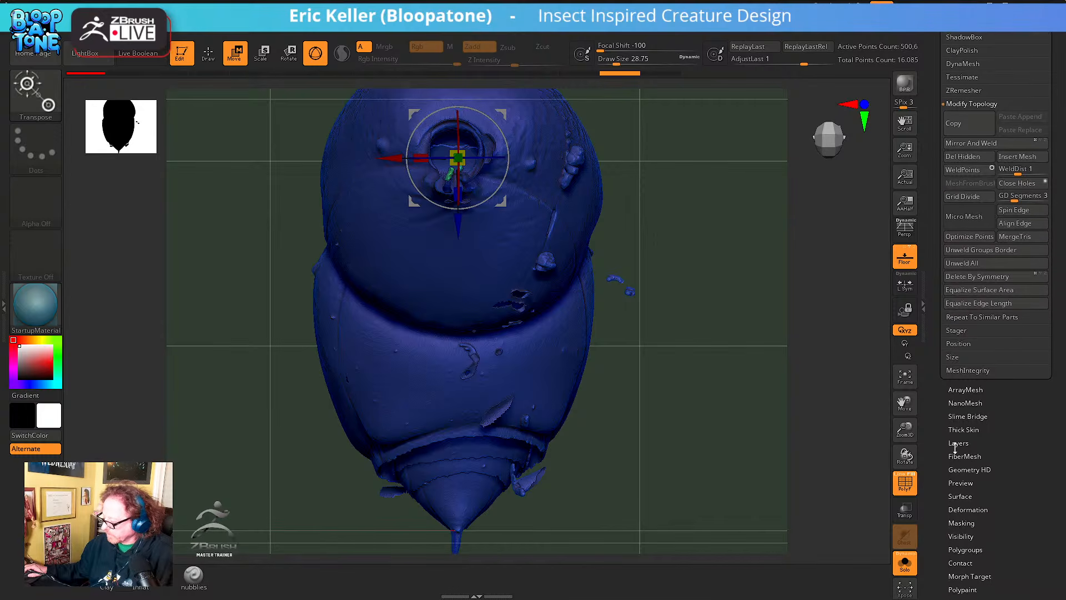
pyautogui.click(965, 549)
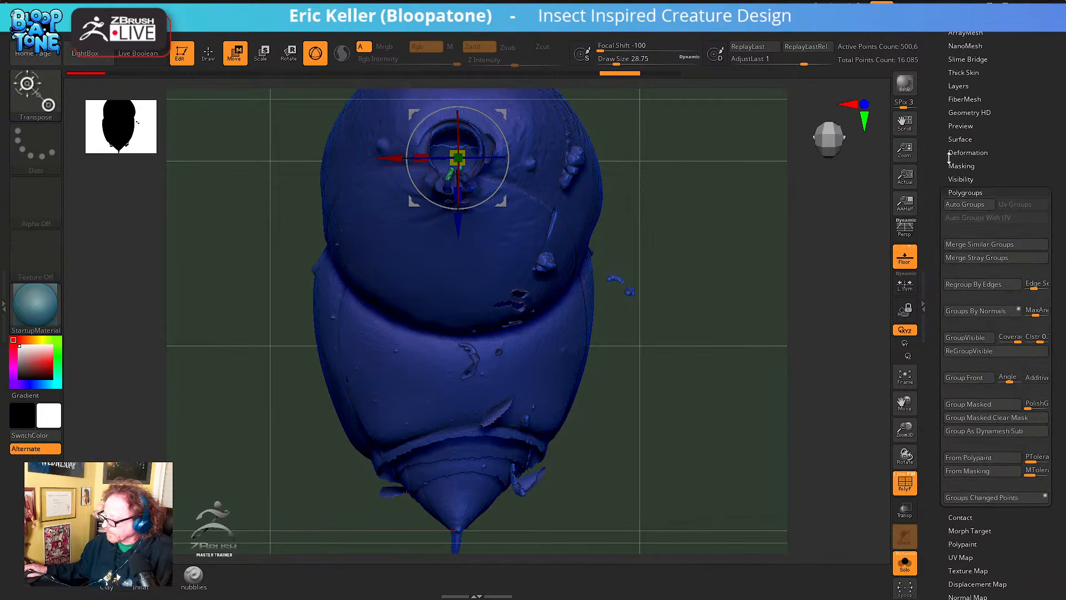
pyautogui.click(966, 204)
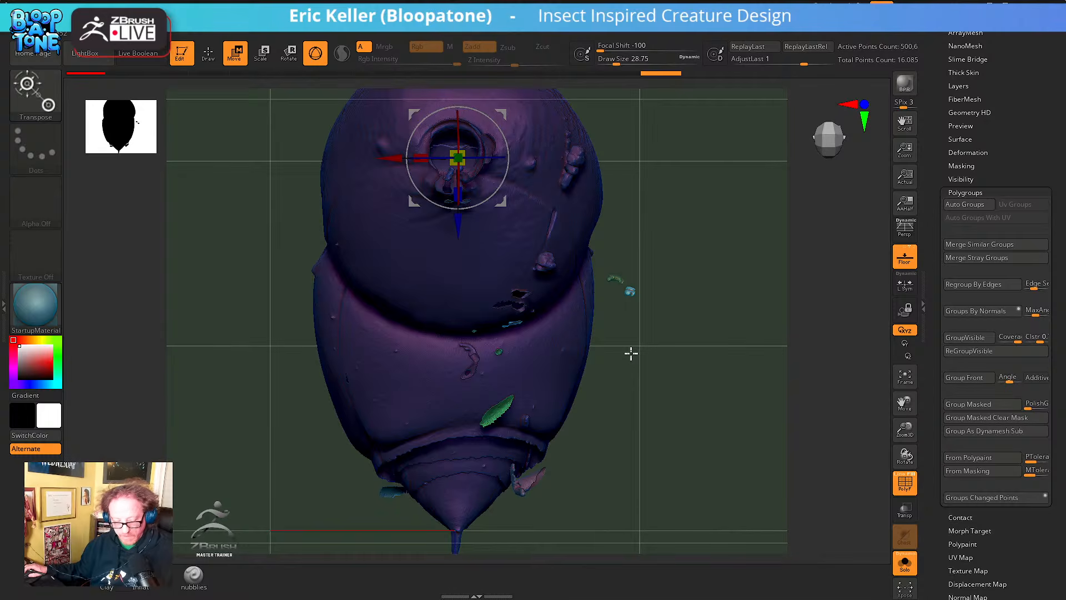
# Isolate the main abdomen polygroup with the SelectRect brush and delete the hidden stray fragments
pyautogui.press('q')
pyautogui.keyDown('ctrl'); pyautogui.keyDown('shift'); pyautogui.click(51, 98); pyautogui.keyUp('shift'); pyautogui.keyUp('ctrl')
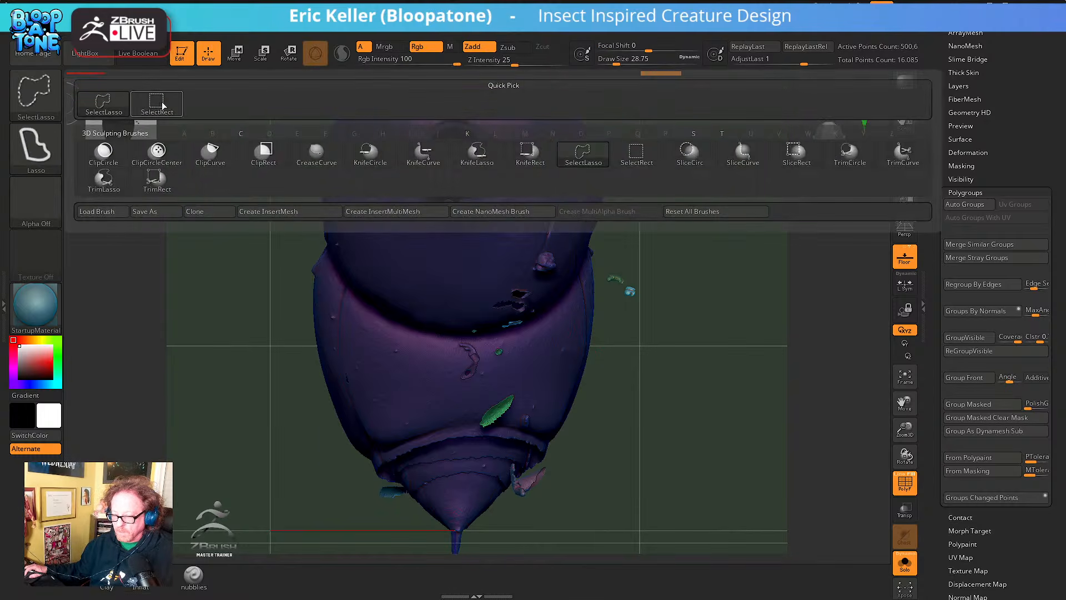
pyautogui.keyDown('ctrl'); pyautogui.keyDown('shift'); pyautogui.click(162, 106); pyautogui.keyUp('shift'); pyautogui.keyUp('ctrl')
pyautogui.keyDown('ctrl'); pyautogui.keyDown('shift'); pyautogui.click(550, 362); pyautogui.keyUp('shift'); pyautogui.keyUp('ctrl')
pyautogui.keyDown('alt'); pyautogui.moveTo(694, 409); pyautogui.dragTo(872, 254); pyautogui.keyUp('alt')
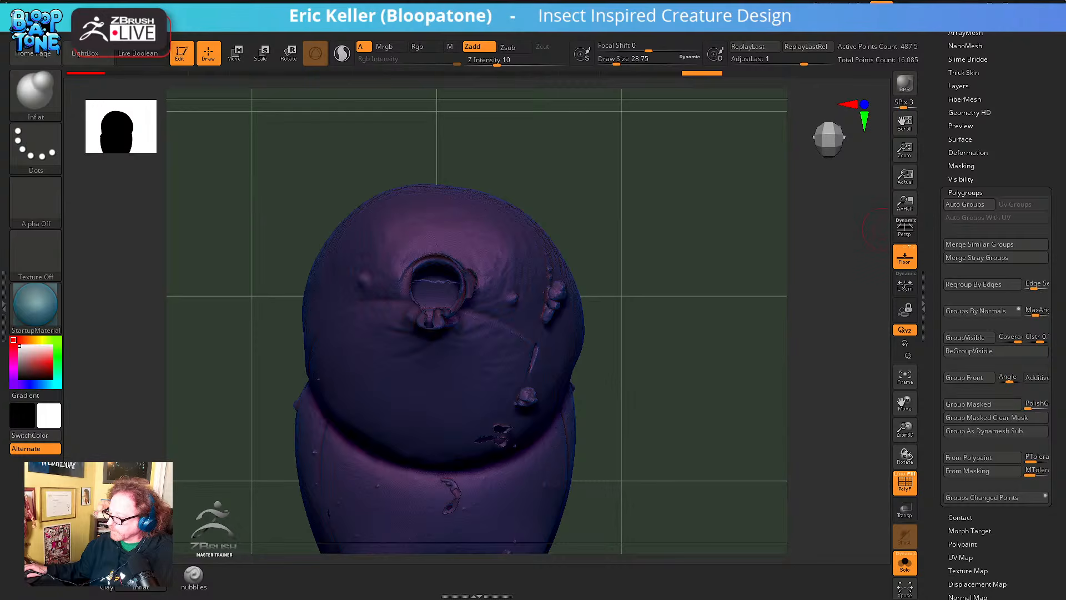
pyautogui.click(964, 19)
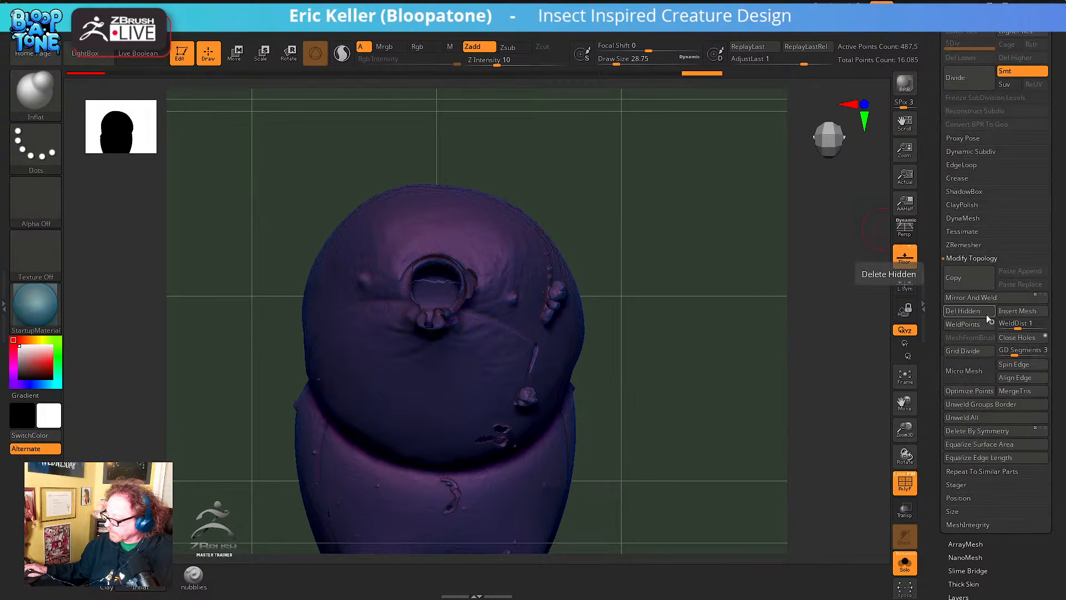
pyautogui.click(966, 312)
# Turn off the PolyFrame display and inspect the remaining surface damage on the abdomen's underside
pyautogui.moveTo(735, 344)
pyautogui.mouseDown()
pyautogui.moveTo(735, 261)
pyautogui.moveTo(747, 239)
pyautogui.moveTo(744, 278)
pyautogui.moveTo(690, 269)
pyautogui.moveTo(733, 264)
pyautogui.moveTo(662, 285)
pyautogui.moveTo(728, 271)
pyautogui.moveTo(776, 332)
pyautogui.mouseUp()
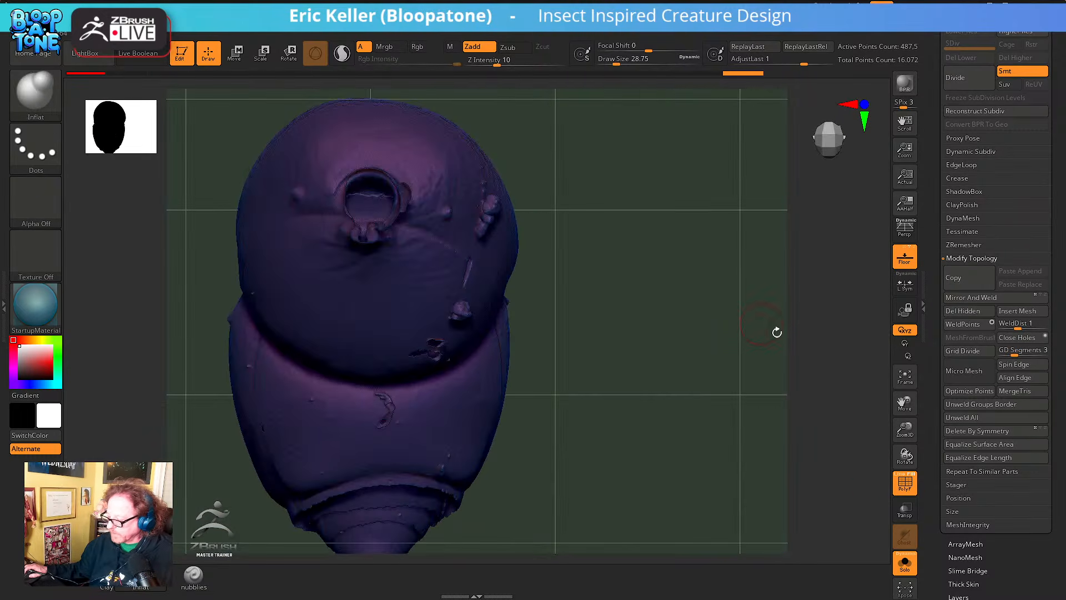
pyautogui.keyDown('alt'); pyautogui.moveTo(690, 348); pyautogui.dragTo(751, 291); pyautogui.keyUp('alt')
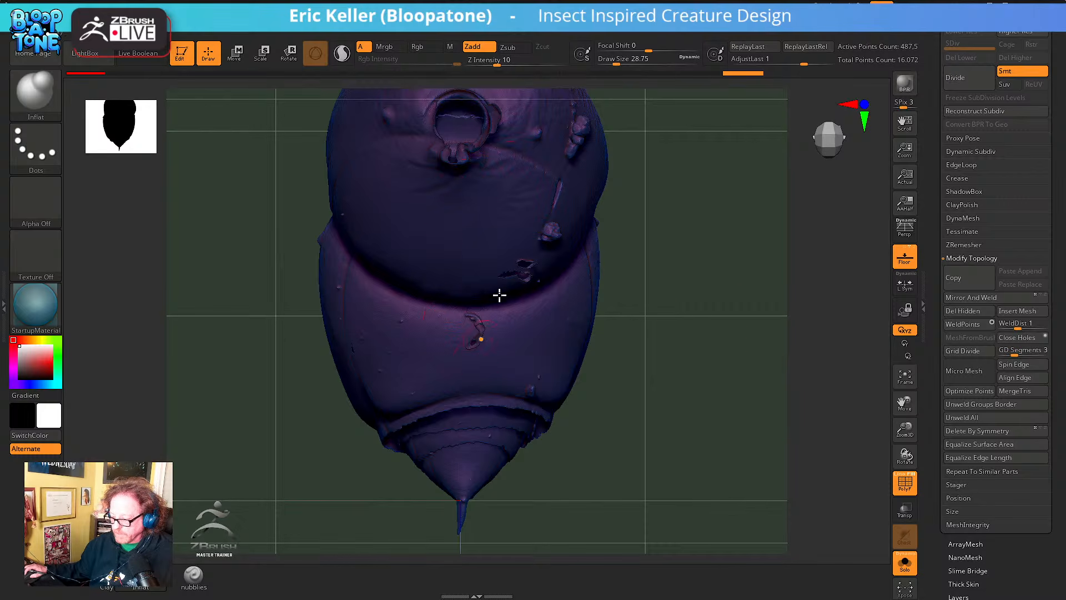
pyautogui.moveTo(686, 285); pyautogui.dragTo(868, 458)
pyautogui.click(904, 487)
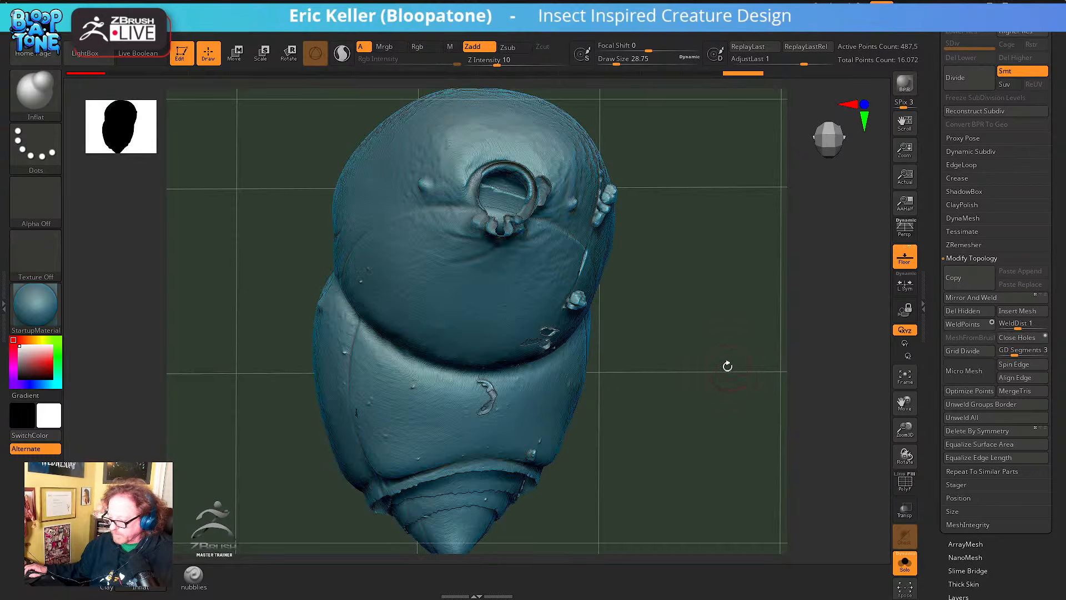
pyautogui.keyDown('shift'); pyautogui.moveTo(726, 365); pyautogui.dragTo(698, 358); pyautogui.keyUp('shift')
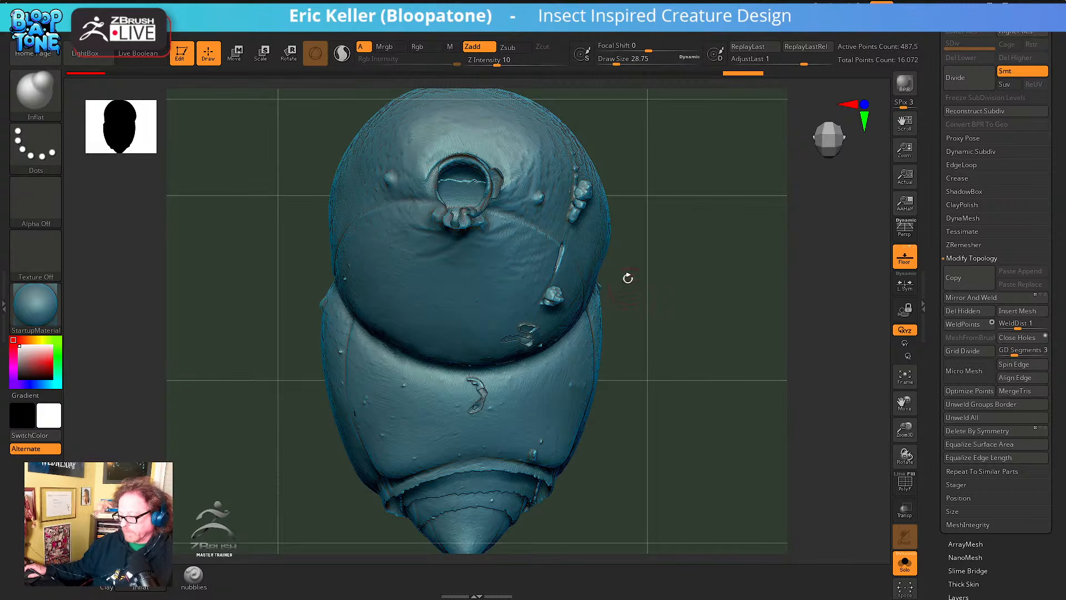
pyautogui.moveTo(688, 298)
pyautogui.mouseDown()
pyautogui.moveTo(689, 310)
pyautogui.moveTo(727, 268)
pyautogui.mouseUp()
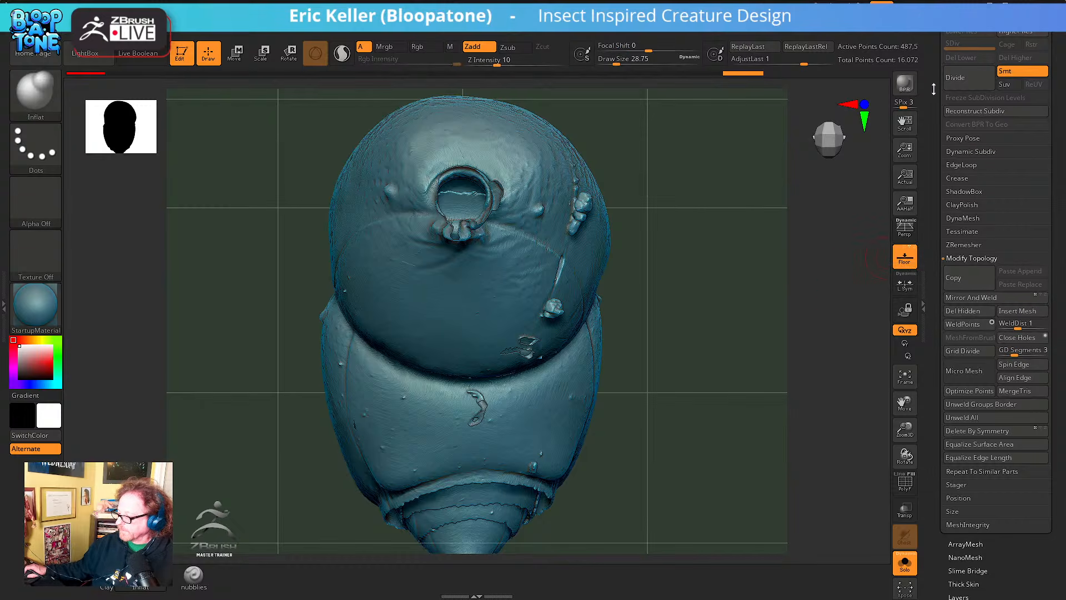
# Duplicate the abdomen subtool and rename the source copy to abdomen_original
pyautogui.moveTo(933, 89); pyautogui.dragTo(936, 214)
pyautogui.click(966, 133)
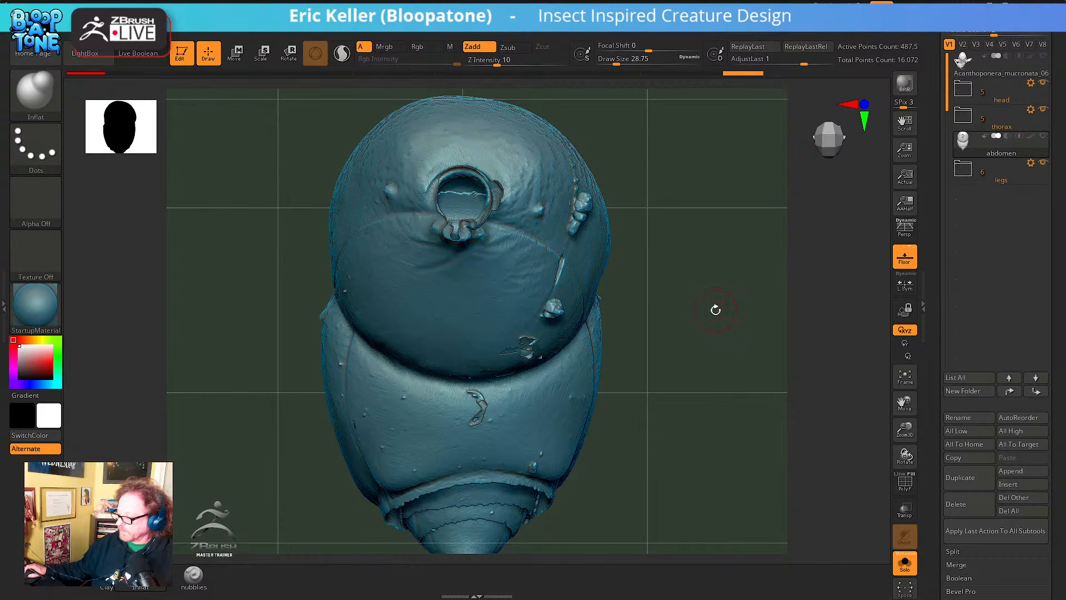
pyautogui.moveTo(714, 310)
pyautogui.mouseDown()
pyautogui.moveTo(707, 335)
pyautogui.moveTo(751, 333)
pyautogui.moveTo(776, 357)
pyautogui.moveTo(702, 357)
pyautogui.moveTo(807, 314)
pyautogui.mouseUp()
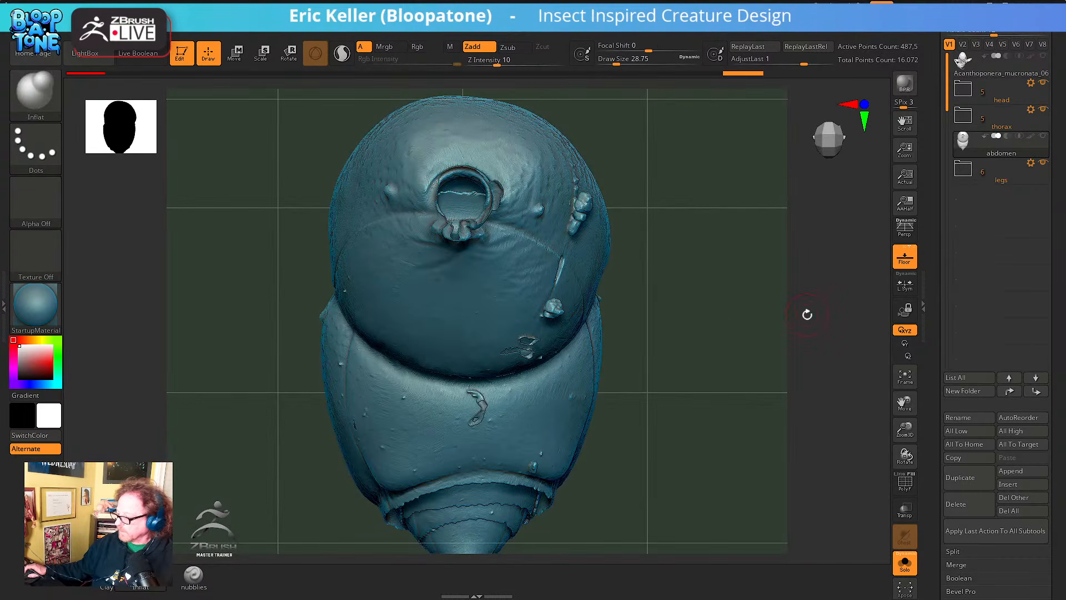
pyautogui.click(966, 477)
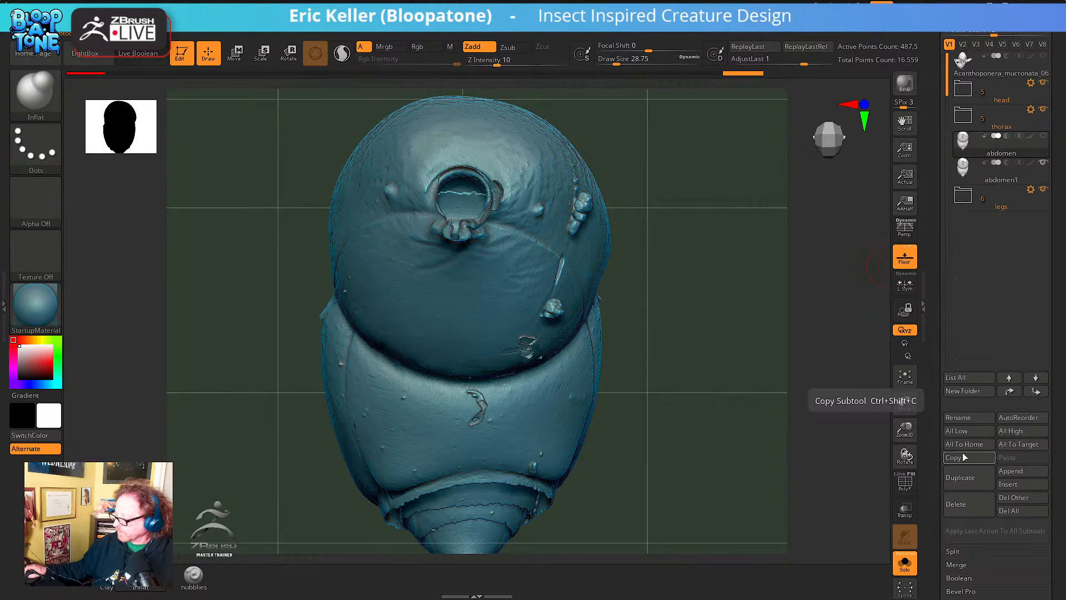
pyautogui.click(975, 419)
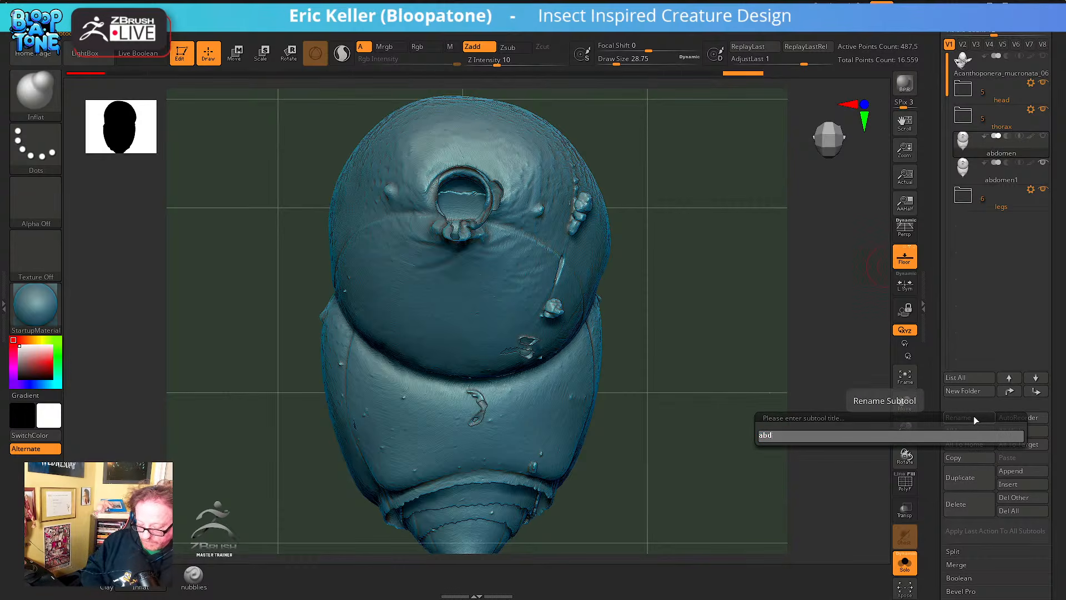
pyautogui.write('n_original')
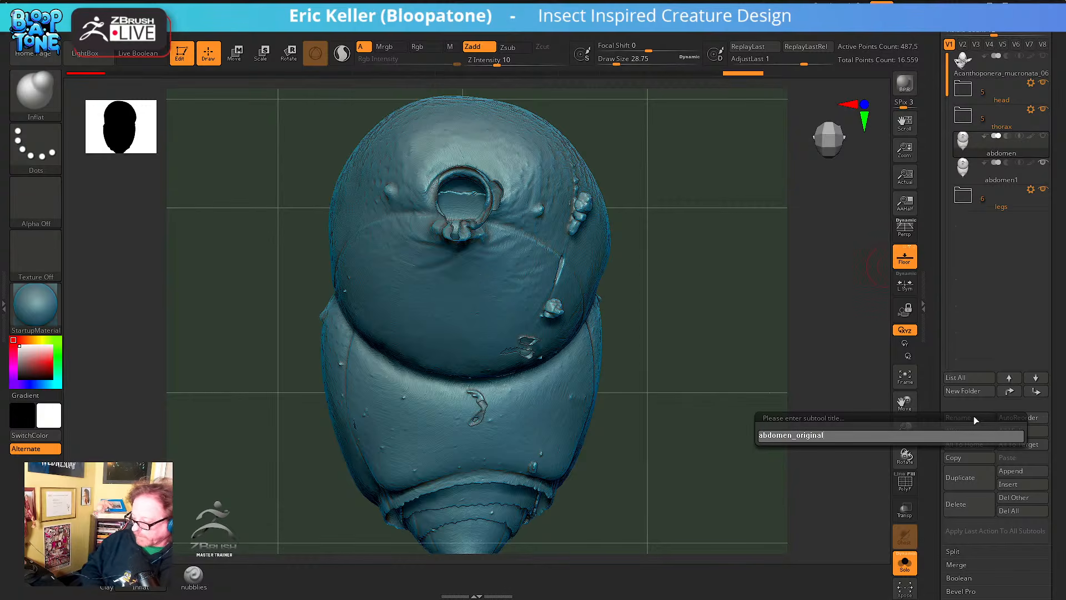
pyautogui.press('Return')
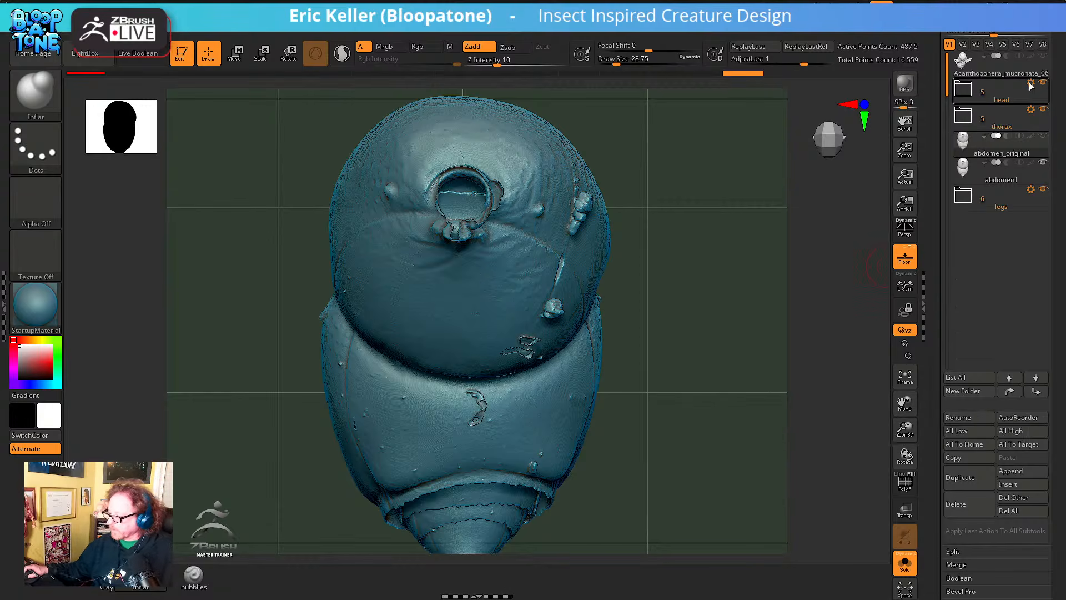
# Select the duplicate subtool abdomen1 and apply Mirror And Weld to its geometry
pyautogui.click(1011, 179)
pyautogui.moveTo(931, 433); pyautogui.dragTo(924, 289)
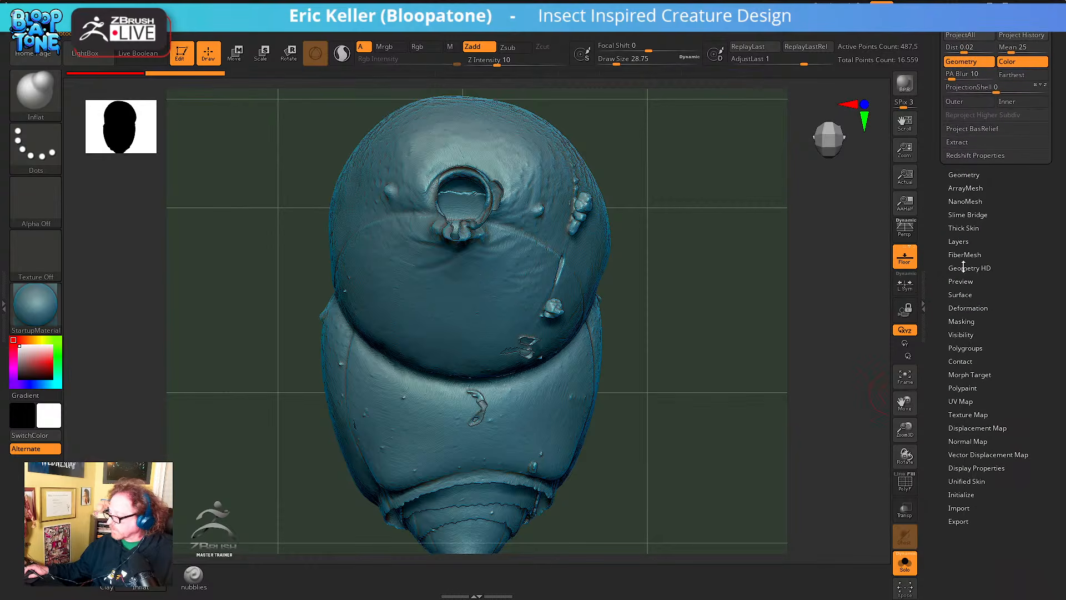
pyautogui.click(969, 175)
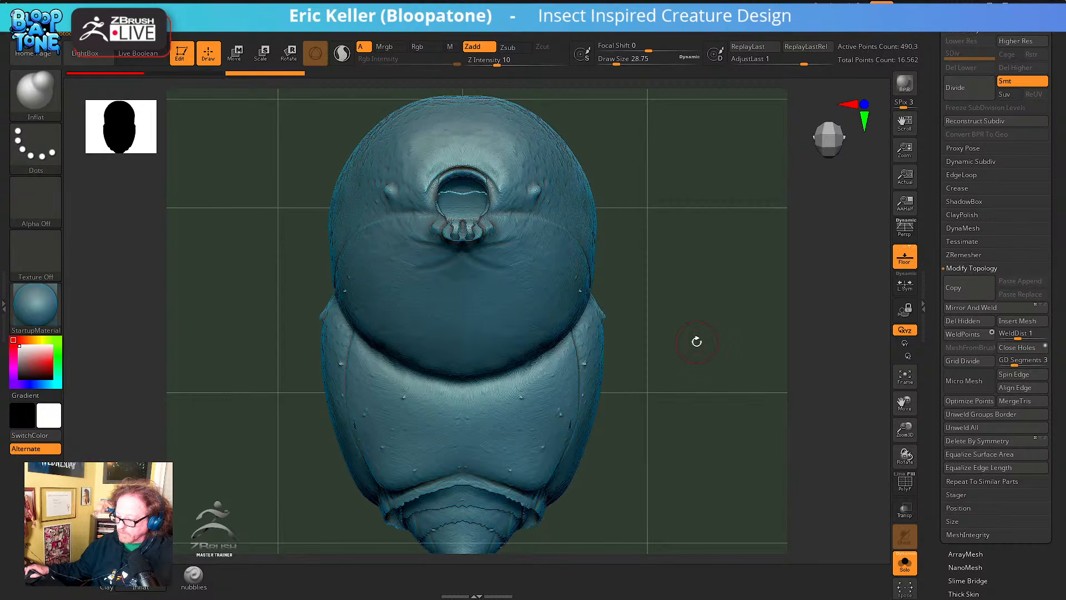
# Enlarge the Inflat brush's draw size to about 39 and thicken the rim of the opening on the mirrored abdomen
pyautogui.moveTo(697, 341); pyautogui.dragTo(752, 336)
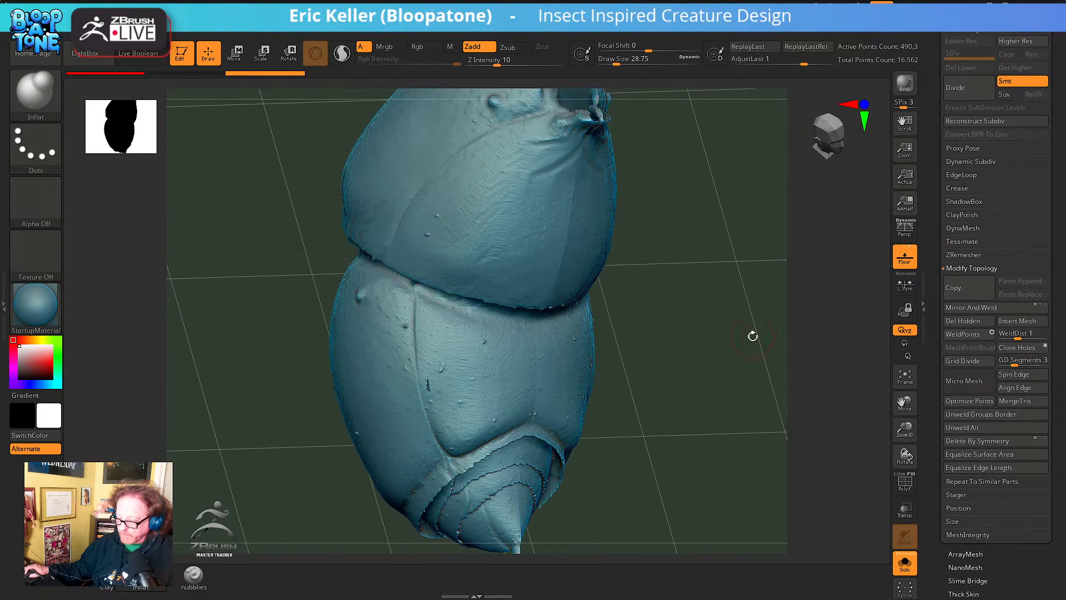
pyautogui.moveTo(687, 316); pyautogui.dragTo(686, 509)
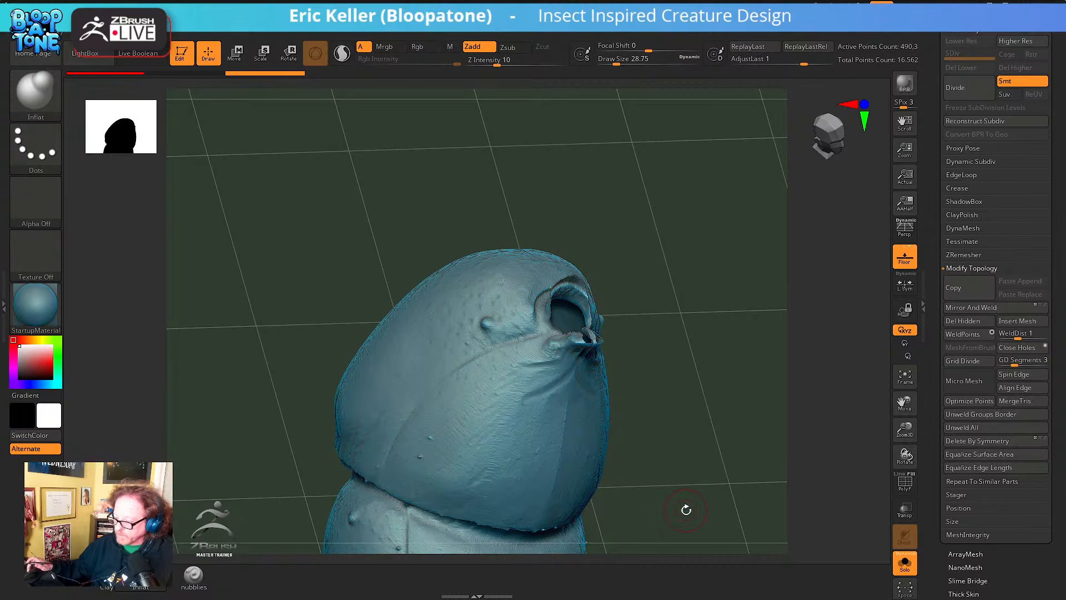
pyautogui.moveTo(633, 332); pyautogui.dragTo(643, 386)
pyautogui.press('s')
pyautogui.click(650, 379)
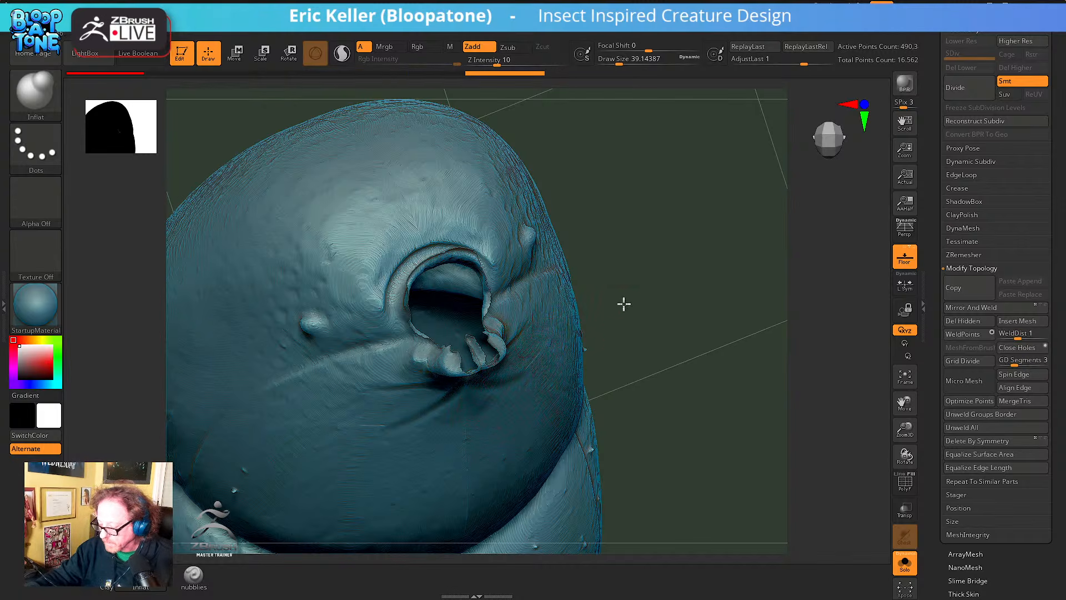
pyautogui.moveTo(623, 302); pyautogui.dragTo(609, 319)
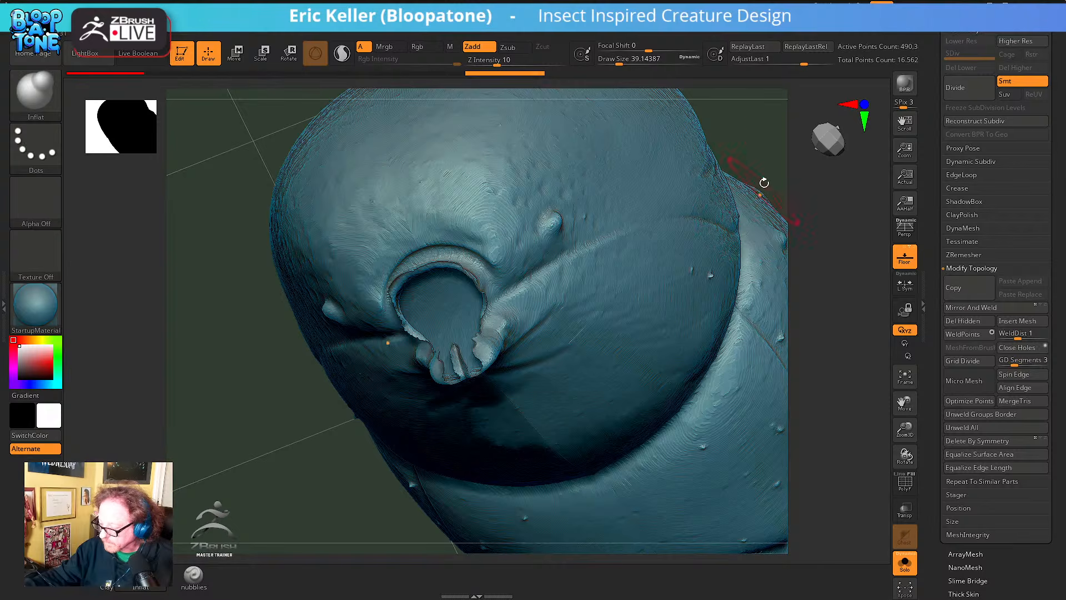
pyautogui.moveTo(763, 182); pyautogui.dragTo(618, 390)
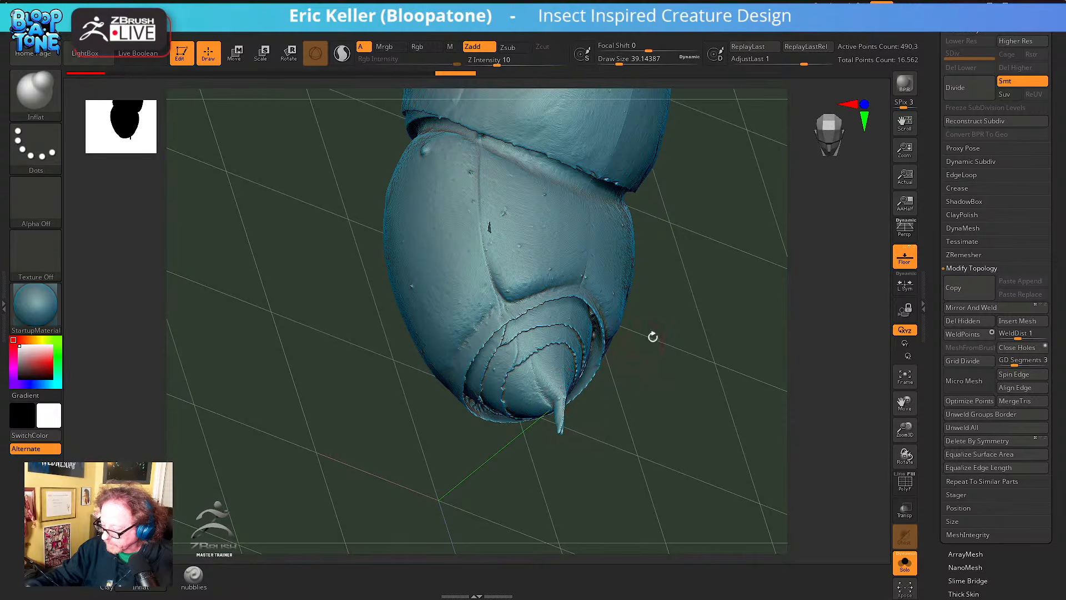
# Thicken the thin edges of the nested rings around the abdomen's tip with the Inflat brush, working from several sides
pyautogui.moveTo(652, 335); pyautogui.dragTo(582, 297)
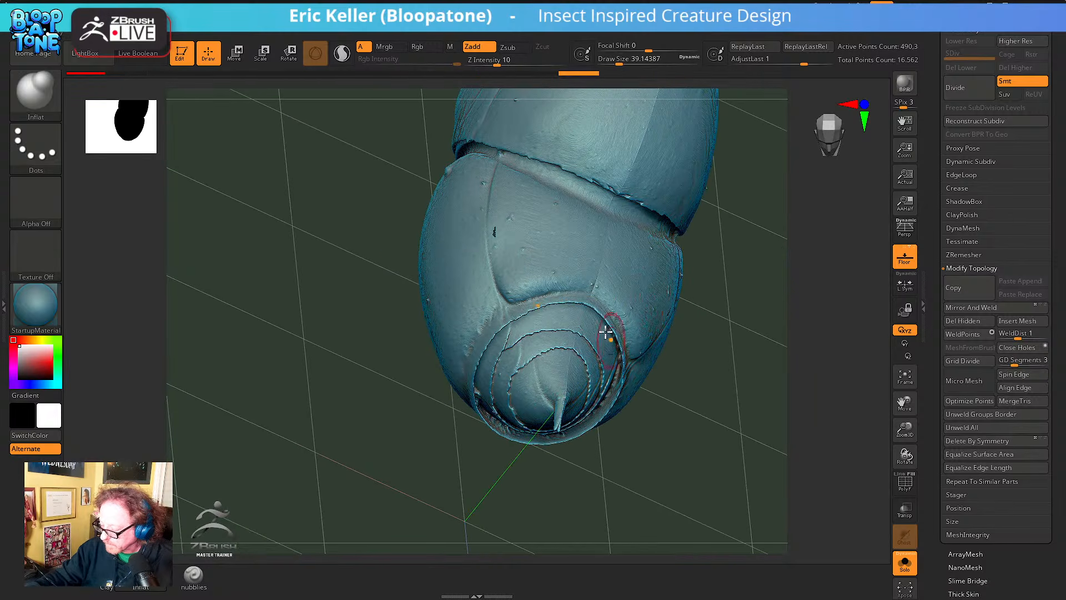
pyautogui.moveTo(637, 387); pyautogui.dragTo(636, 338, button='right')
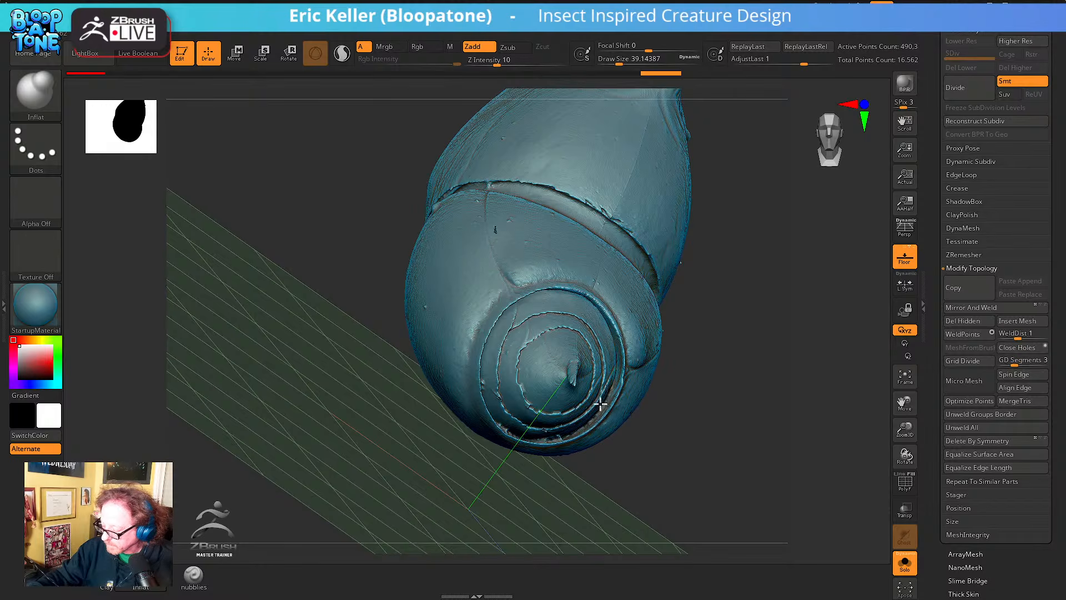
pyautogui.moveTo(597, 473); pyautogui.dragTo(532, 436, button='right')
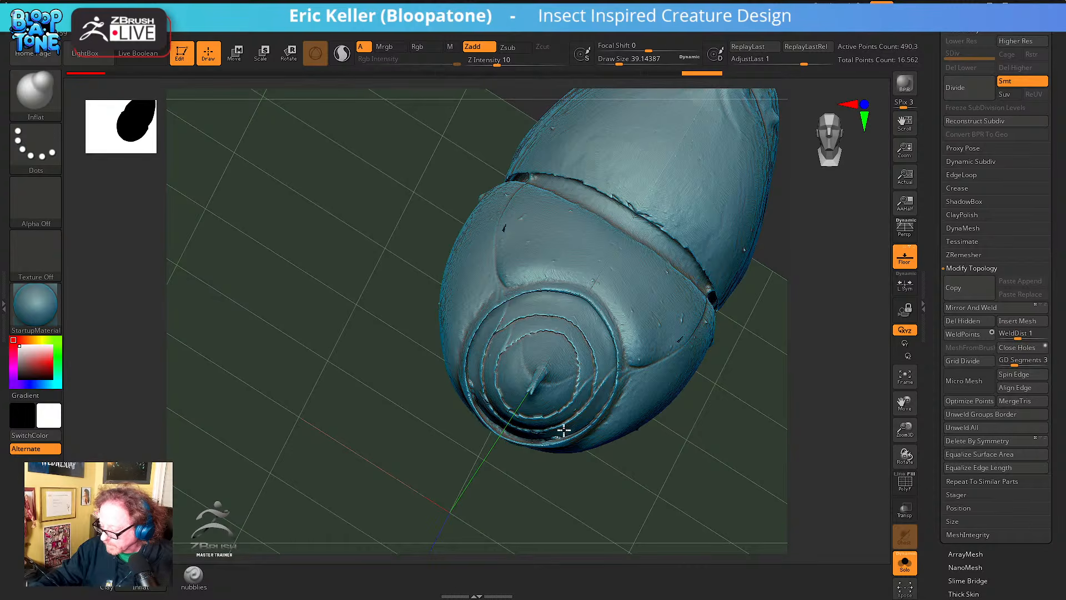
pyautogui.moveTo(605, 456); pyautogui.dragTo(608, 391, button='right')
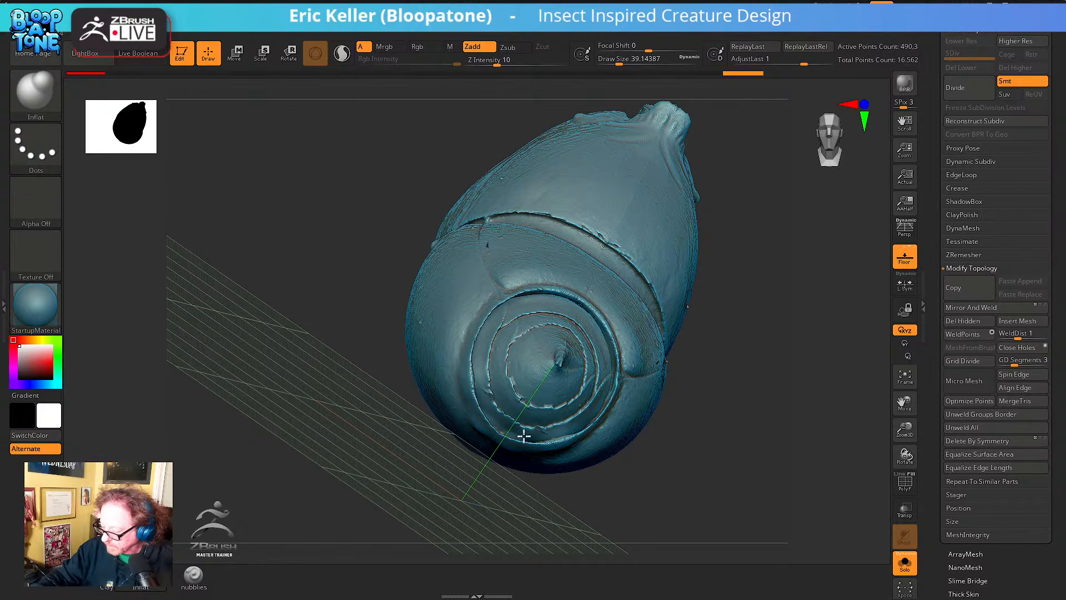
pyautogui.moveTo(538, 417); pyautogui.dragTo(571, 471, button='right')
pyautogui.press('shift')
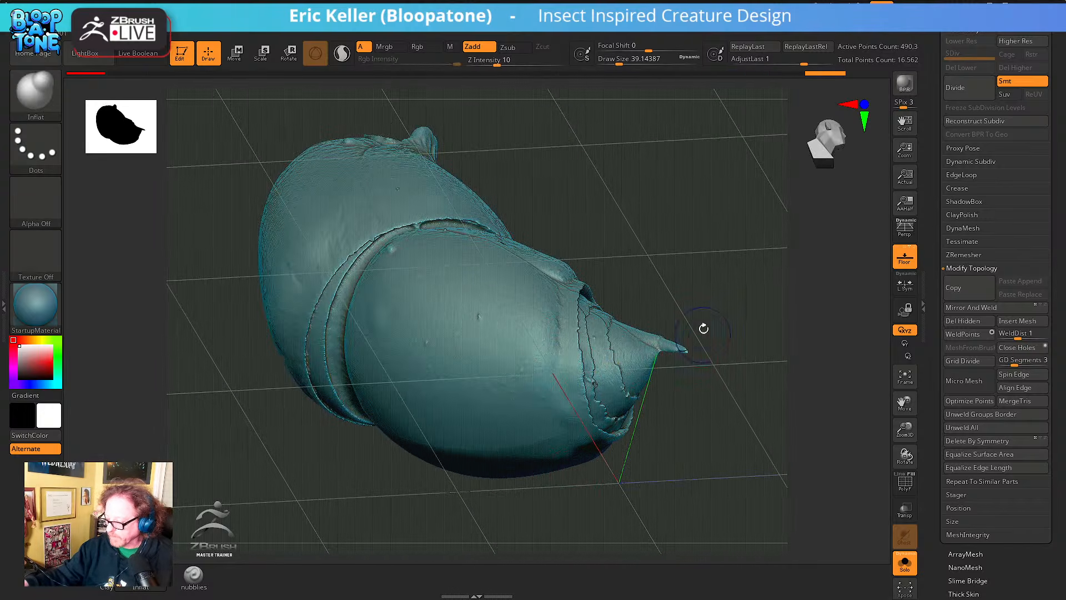
# Inflate the surface around the small dark gap on the abdomen's underside
pyautogui.moveTo(702, 328)
pyautogui.mouseDown(button='right')
pyautogui.moveTo(675, 381)
pyautogui.moveTo(708, 413)
pyautogui.moveTo(714, 459)
pyautogui.moveTo(709, 449)
pyautogui.mouseUp(button='right')
pyautogui.moveTo(601, 232); pyautogui.dragTo(605, 233)
pyautogui.moveTo(671, 247); pyautogui.dragTo(628, 246, button='right')
pyautogui.moveTo(607, 237)
pyautogui.mouseDown()
pyautogui.moveTo(601, 220)
pyautogui.moveTo(609, 240)
pyautogui.mouseUp()
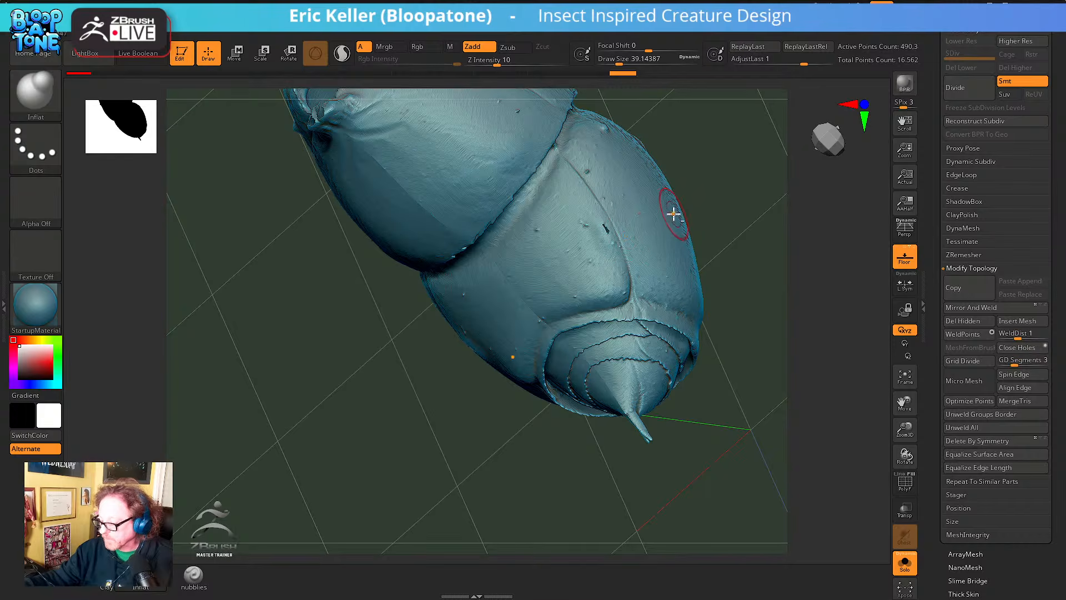
# Remesh the abdomen with DynaMesh at a resolution of 904
pyautogui.moveTo(673, 214)
pyautogui.keyDown('ctrl'); pyautogui.mouseDown(button='right')
pyautogui.moveTo(652, 355)
pyautogui.moveTo(579, 338)
pyautogui.moveTo(558, 262)
pyautogui.mouseUp(button='right'); pyautogui.keyUp('ctrl')
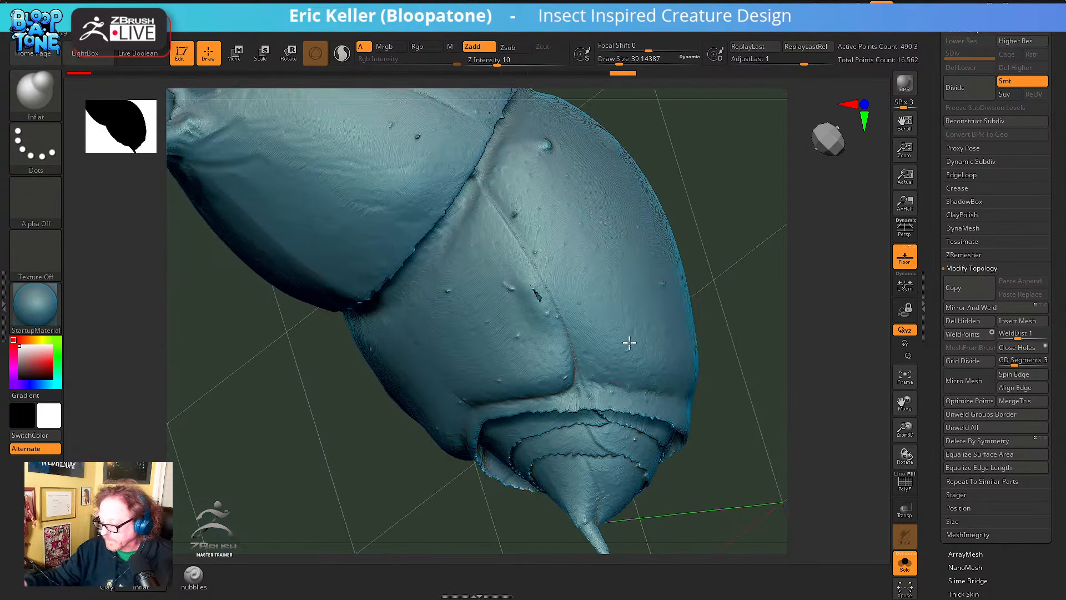
pyautogui.moveTo(630, 343); pyautogui.dragTo(644, 333, button='right')
pyautogui.moveTo(786, 311); pyautogui.dragTo(852, 350, button='right')
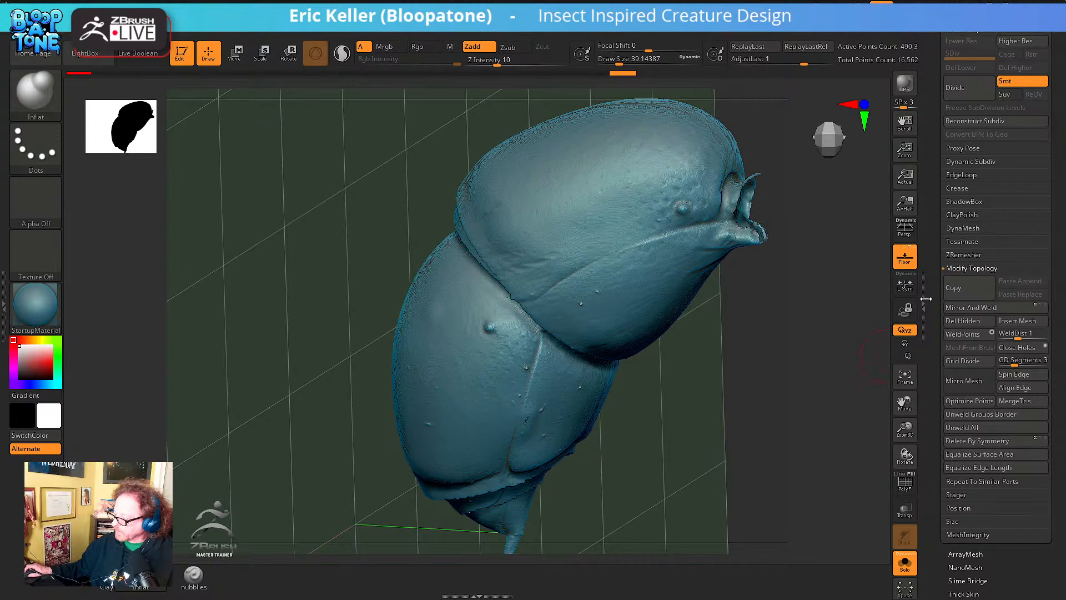
pyautogui.click(962, 228)
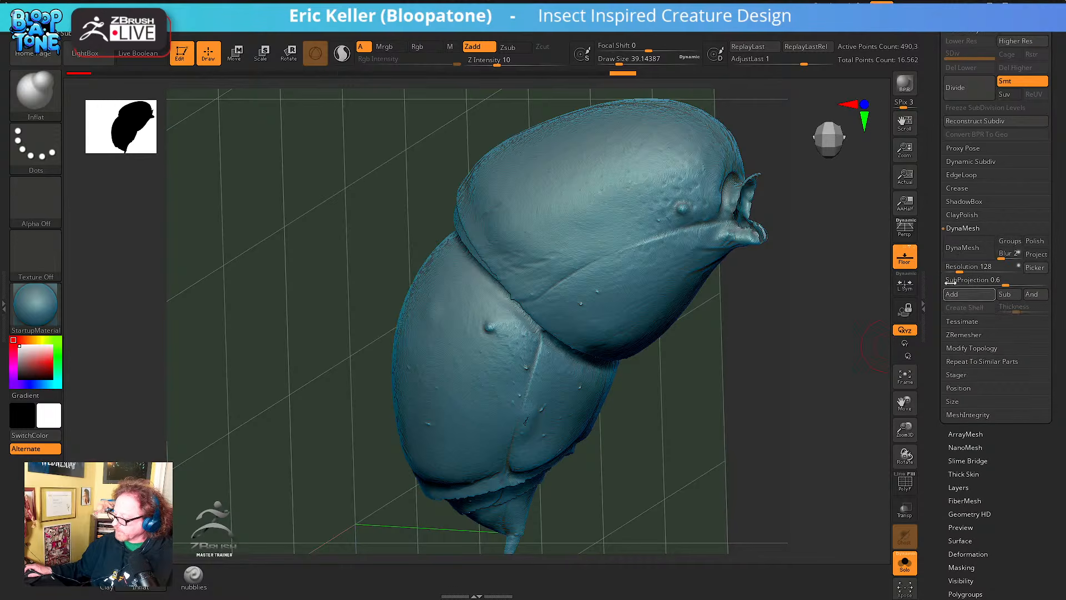
pyautogui.moveTo(989, 271); pyautogui.dragTo(985, 271)
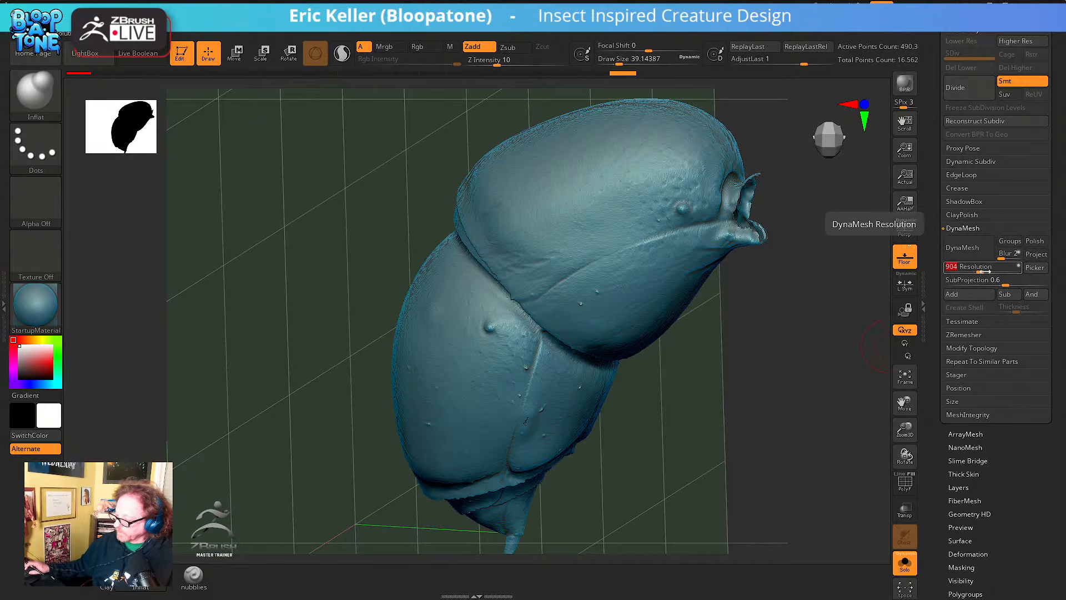
pyautogui.click(969, 256)
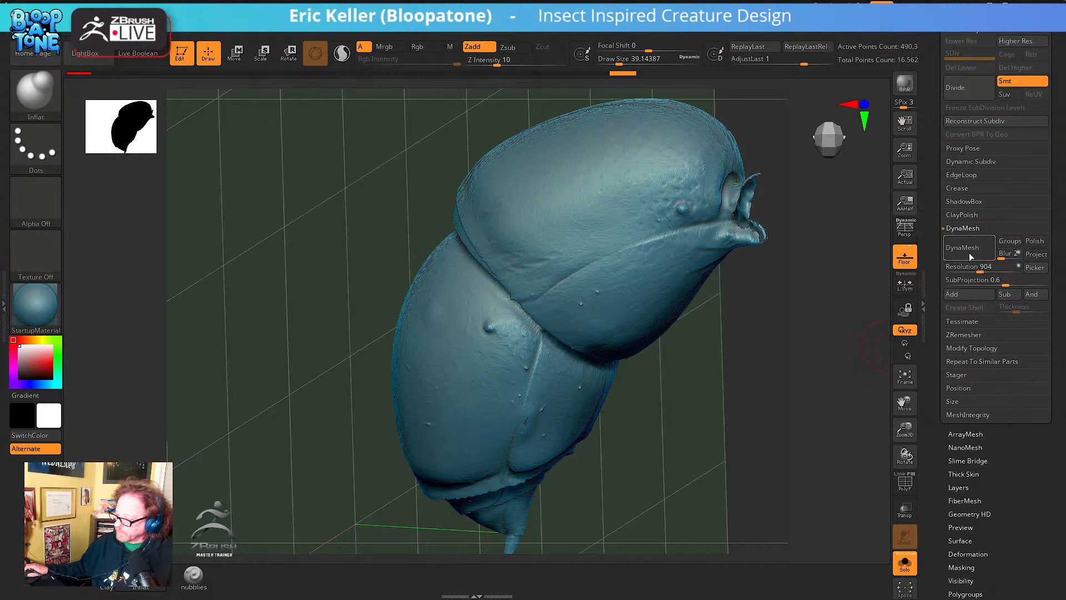
pyautogui.click(970, 256)
# Smooth the pointed stinger at the end of the abdomen and update the DynaMesh
pyautogui.moveTo(755, 383)
pyautogui.mouseDown()
pyautogui.moveTo(747, 345)
pyautogui.moveTo(777, 336)
pyautogui.moveTo(773, 307)
pyautogui.moveTo(690, 359)
pyautogui.moveTo(753, 404)
pyautogui.mouseUp()
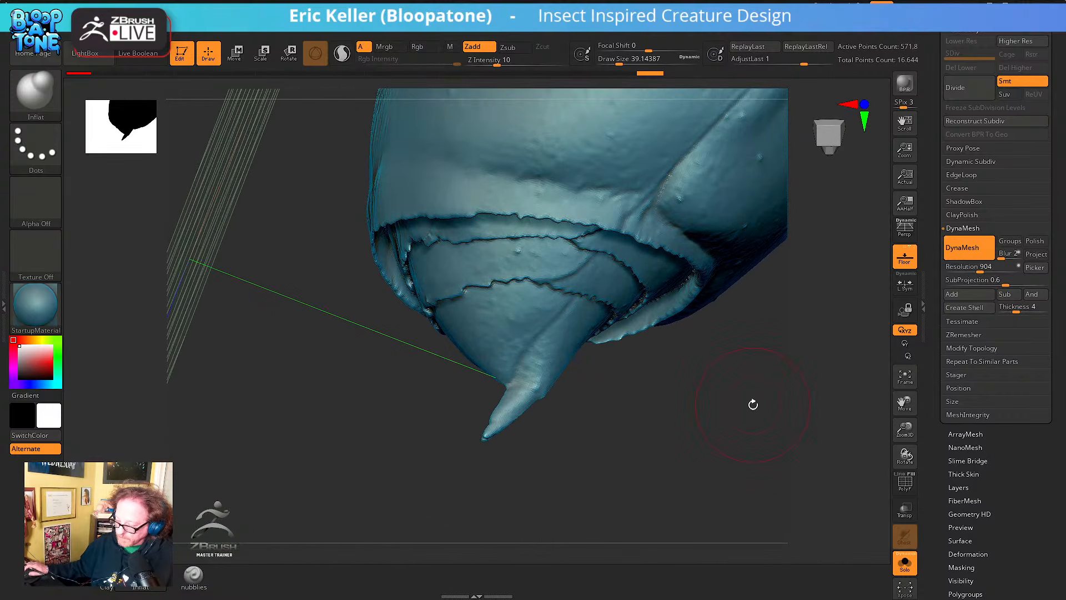
pyautogui.moveTo(605, 452)
pyautogui.mouseDown()
pyautogui.moveTo(490, 421)
pyautogui.moveTo(735, 470)
pyautogui.mouseUp()
pyautogui.press('shift')
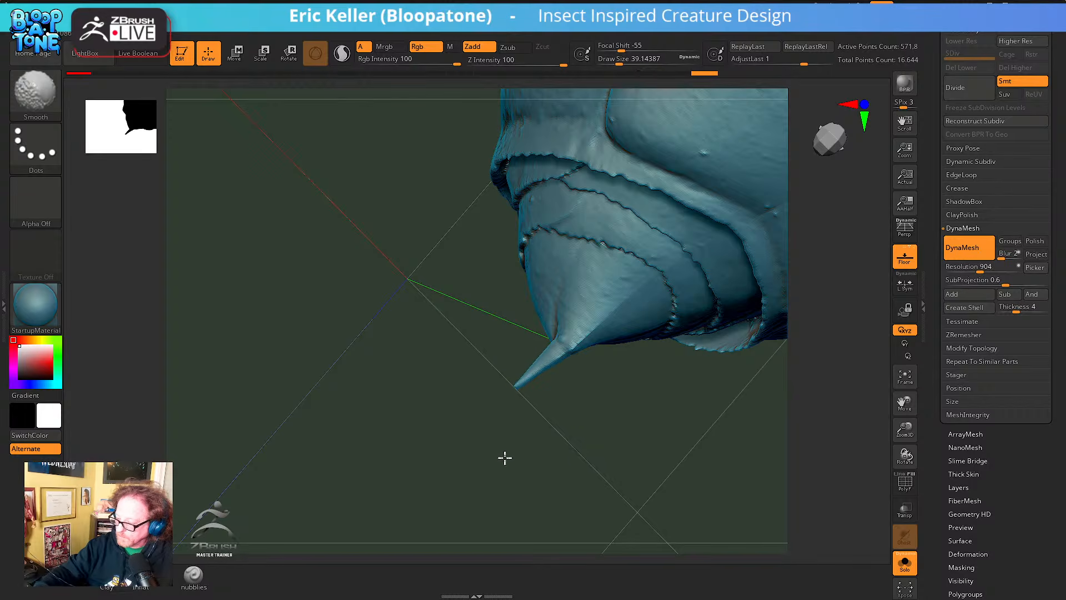
pyautogui.moveTo(588, 409)
pyautogui.keyDown('ctrl'); pyautogui.mouseDown()
pyautogui.moveTo(678, 472)
pyautogui.moveTo(678, 462)
pyautogui.mouseUp(); pyautogui.keyUp('ctrl')
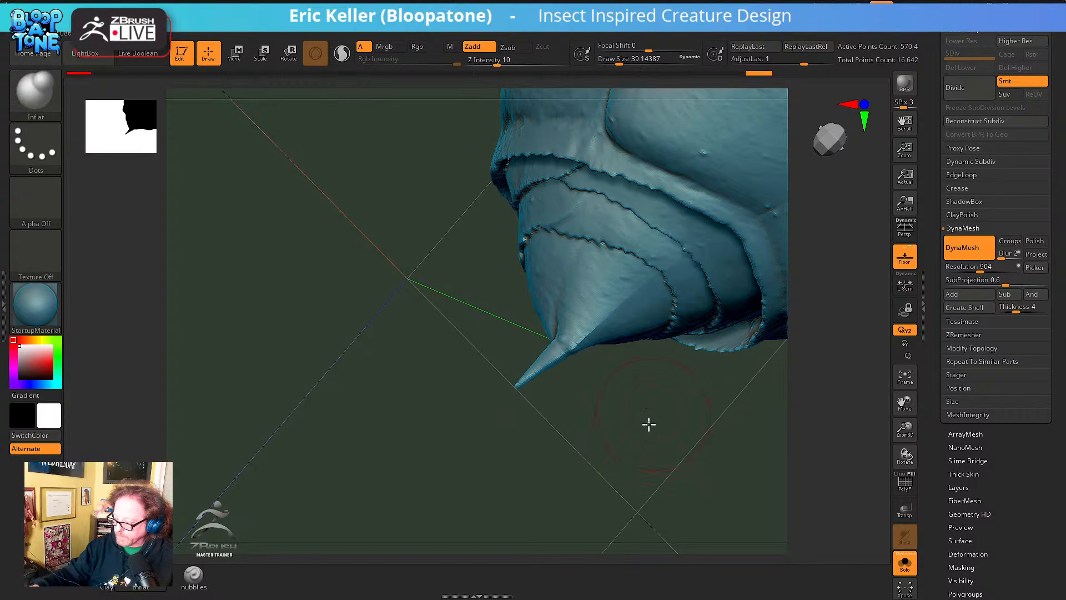
# Smooth the cone at the abdomen's tip and the jagged edge of the innermost ring
pyautogui.keyDown('alt'); pyautogui.moveTo(648, 424); pyautogui.dragTo(628, 510); pyautogui.keyUp('alt')
pyautogui.moveTo(604, 405)
pyautogui.keyDown('shift'); pyautogui.mouseDown()
pyautogui.moveTo(578, 411)
pyautogui.moveTo(604, 381)
pyautogui.mouseUp(); pyautogui.keyUp('shift')
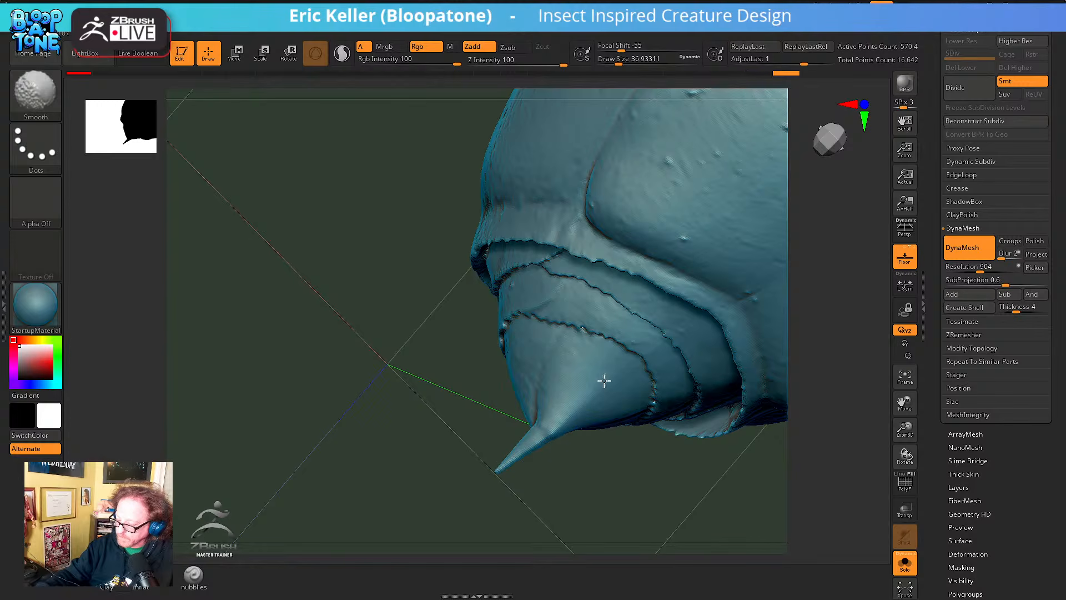
pyautogui.moveTo(659, 468); pyautogui.dragTo(681, 433)
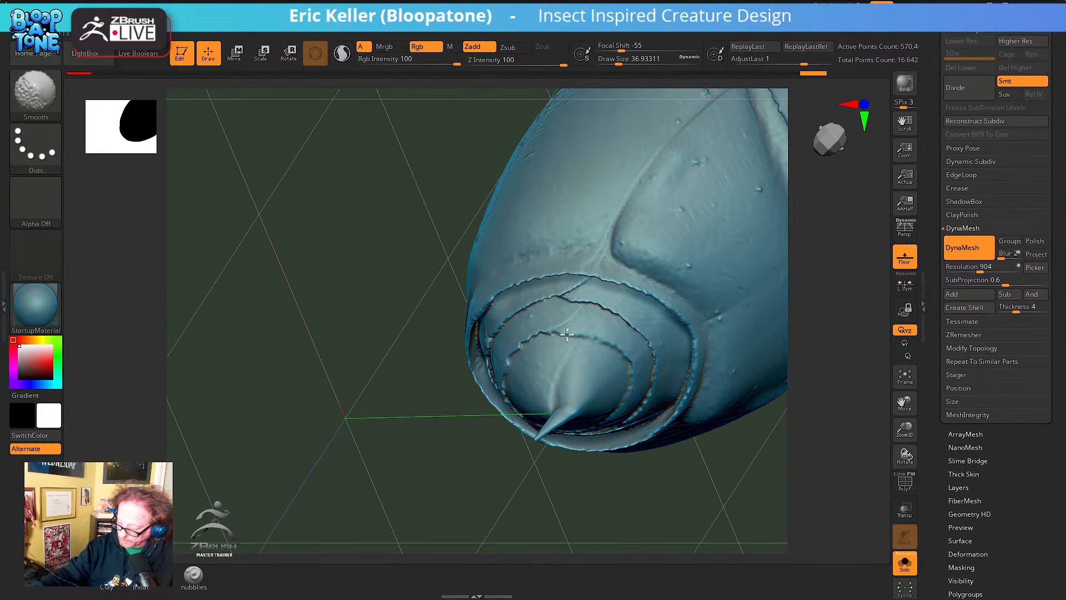
pyautogui.keyDown('shift'); pyautogui.moveTo(527, 332); pyautogui.dragTo(519, 327); pyautogui.keyUp('shift')
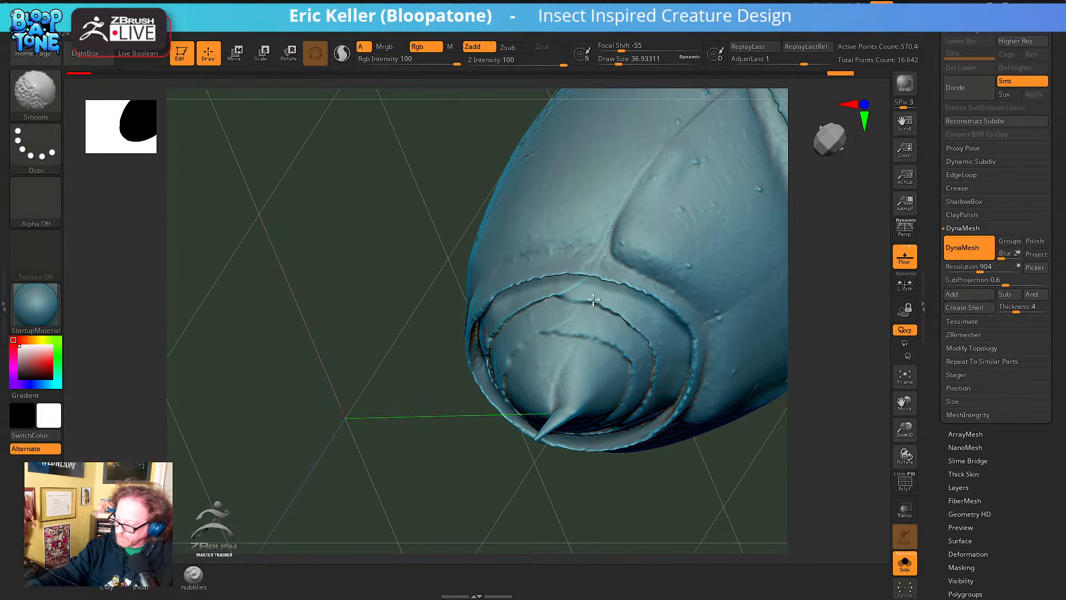
# Smooth the edges of the outer rings and the surrounding rim of the opening
pyautogui.moveTo(626, 511)
pyautogui.mouseDown()
pyautogui.moveTo(669, 509)
pyautogui.moveTo(686, 456)
pyautogui.mouseUp()
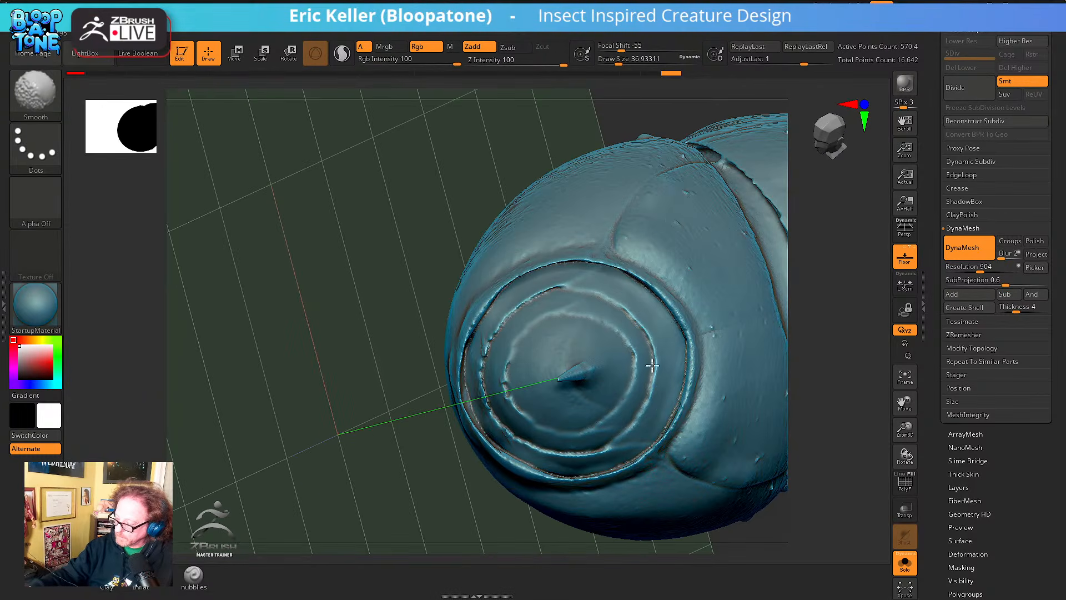
pyautogui.keyDown('shift'); pyautogui.moveTo(652, 366); pyautogui.dragTo(654, 356); pyautogui.keyUp('shift')
pyautogui.keyDown('shift'); pyautogui.moveTo(579, 266); pyautogui.dragTo(637, 275); pyautogui.keyUp('shift')
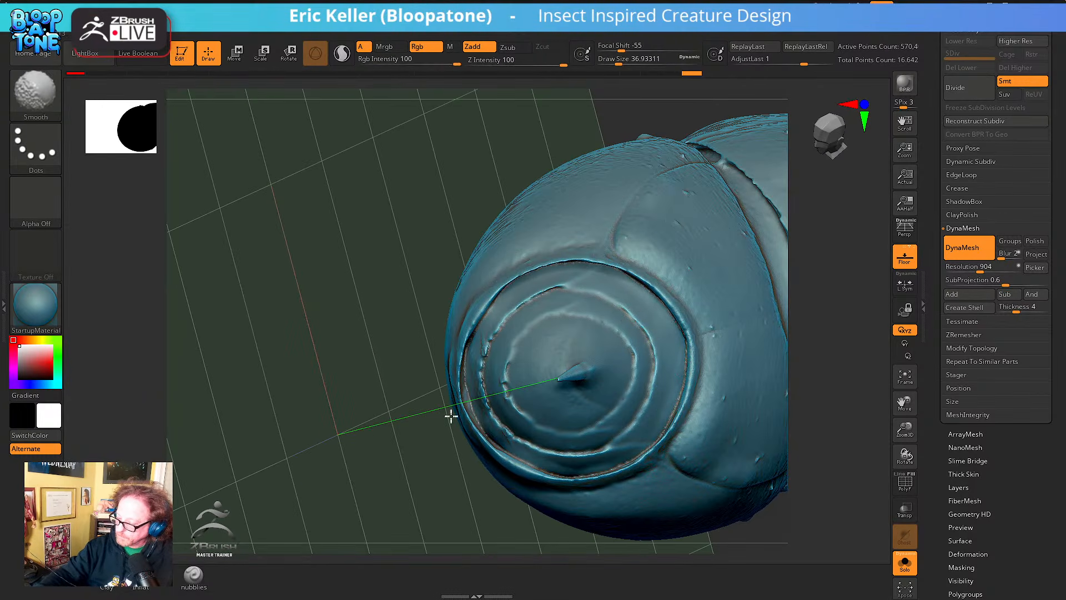
pyautogui.keyDown('shift'); pyautogui.moveTo(461, 378); pyautogui.dragTo(464, 401); pyautogui.keyUp('shift')
# Hide the floor grid and smooth the jagged seam edge between the two large segments on the abdomen's upper side
pyautogui.moveTo(707, 386)
pyautogui.keyDown('ctrl'); pyautogui.mouseDown(button='right')
pyautogui.moveTo(719, 369)
pyautogui.moveTo(718, 481)
pyautogui.moveTo(699, 431)
pyautogui.moveTo(678, 459)
pyautogui.moveTo(707, 421)
pyautogui.moveTo(649, 467)
pyautogui.moveTo(590, 297)
pyautogui.mouseUp(button='right'); pyautogui.keyUp('ctrl')
pyautogui.keyDown('shift'); pyautogui.moveTo(592, 287); pyautogui.dragTo(648, 381); pyautogui.keyUp('shift')
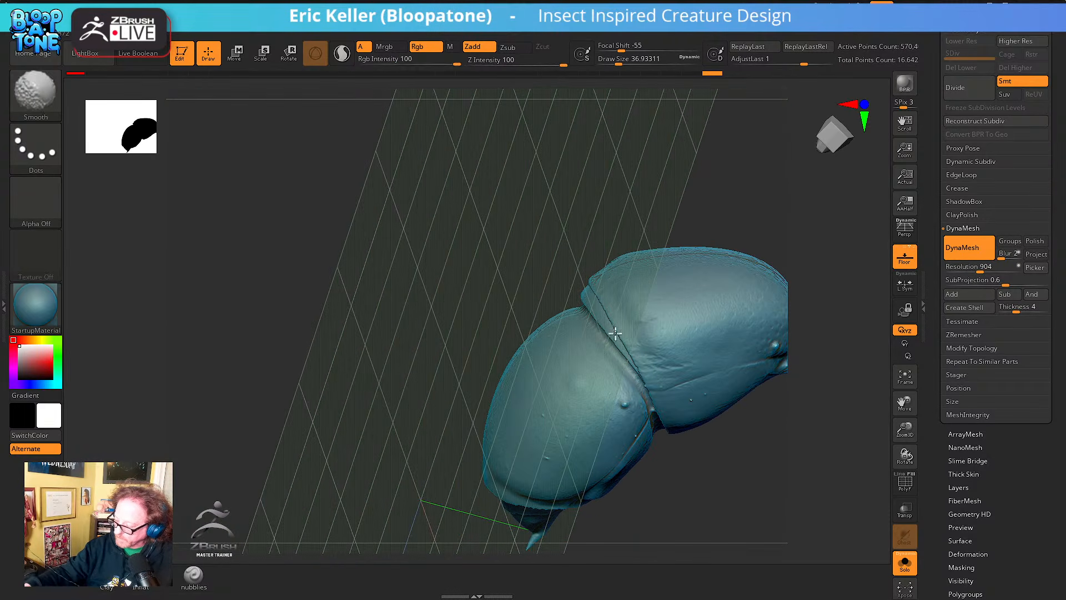
pyautogui.click(904, 259)
pyautogui.moveTo(766, 382); pyautogui.dragTo(749, 496)
pyautogui.keyDown('shift'); pyautogui.moveTo(587, 319); pyautogui.dragTo(593, 309); pyautogui.keyUp('shift')
pyautogui.moveTo(687, 449)
pyautogui.mouseDown()
pyautogui.moveTo(698, 404)
pyautogui.moveTo(656, 389)
pyautogui.mouseUp()
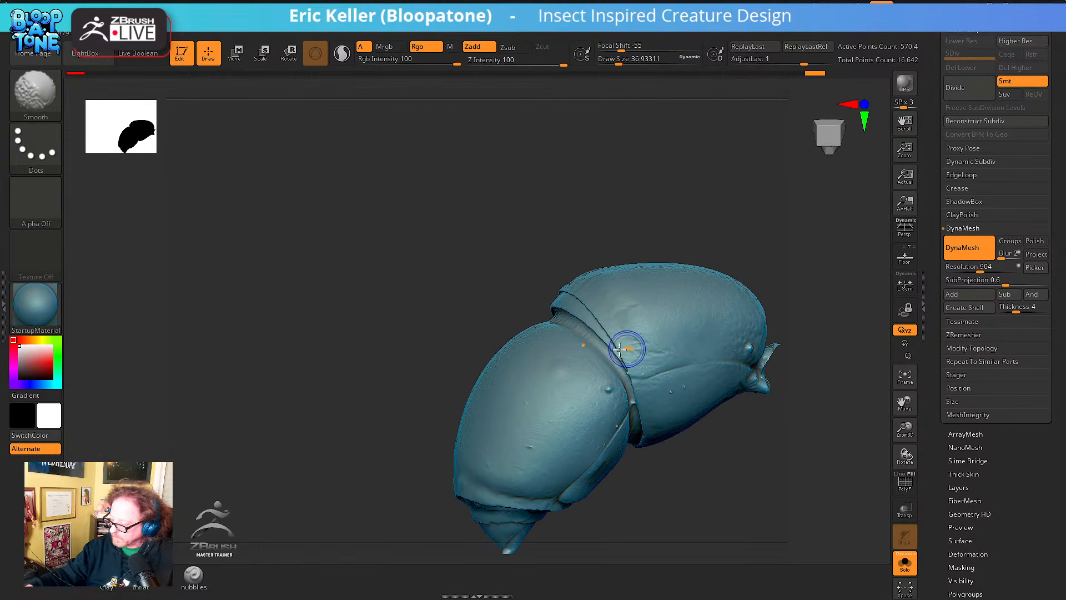
# Smooth the seam between the two large segments on the abdomen's underside
pyautogui.moveTo(775, 445)
pyautogui.mouseDown()
pyautogui.moveTo(747, 388)
pyautogui.moveTo(676, 447)
pyautogui.moveTo(546, 419)
pyautogui.moveTo(508, 436)
pyautogui.mouseUp()
pyautogui.moveTo(545, 522); pyautogui.dragTo(660, 455)
pyautogui.keyDown('shift'); pyautogui.moveTo(577, 414); pyautogui.dragTo(584, 423); pyautogui.keyUp('shift')
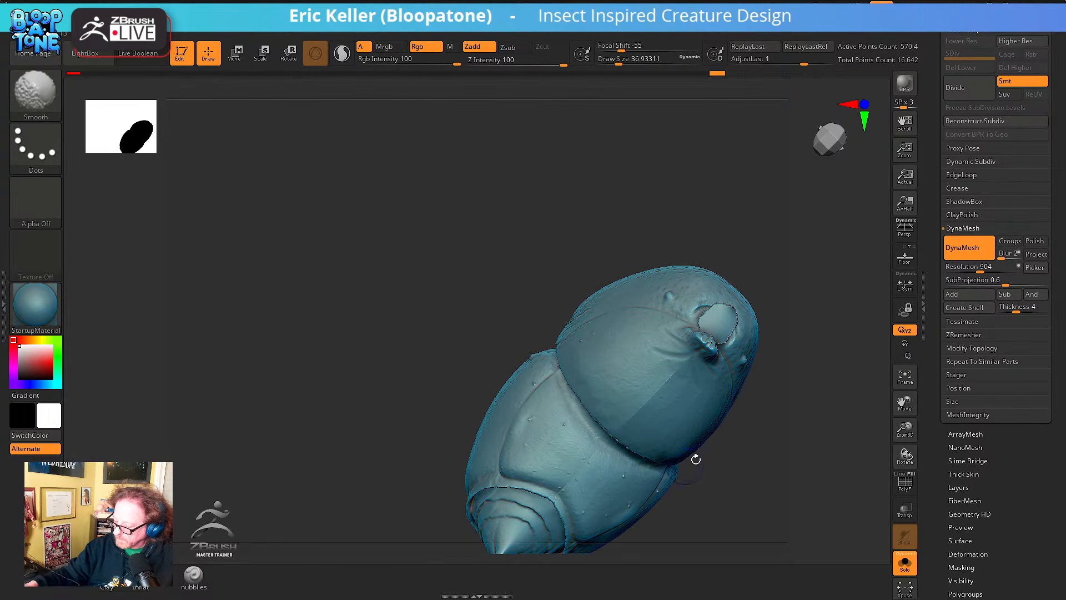
# Smooth the edges of the round socket and its flared lip at the front end of the abdomen
pyautogui.moveTo(749, 478); pyautogui.dragTo(719, 461)
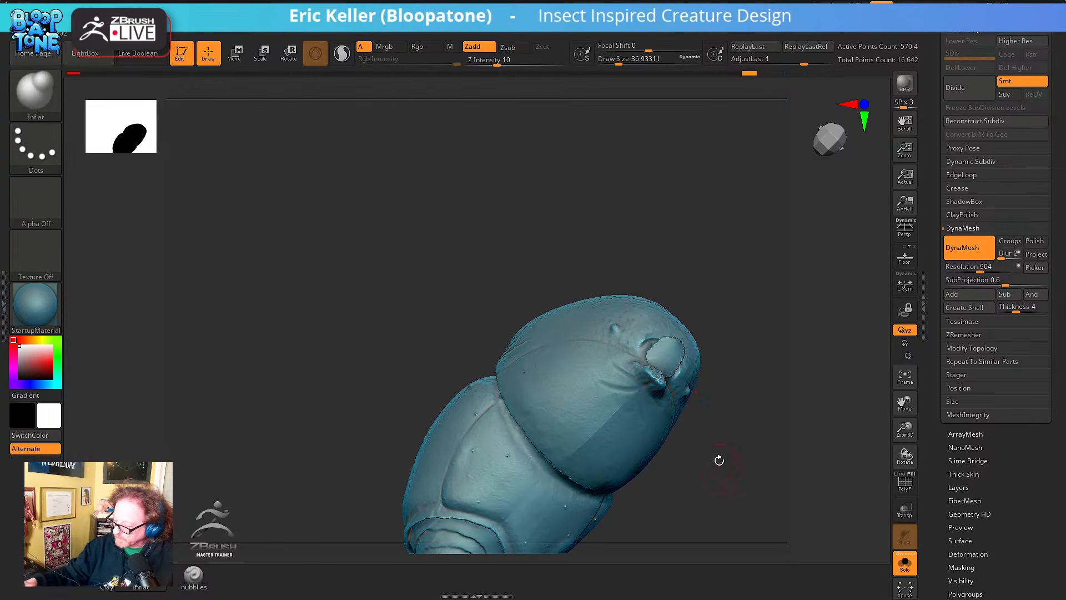
pyautogui.press('shift')
pyautogui.moveTo(732, 366); pyautogui.dragTo(672, 341)
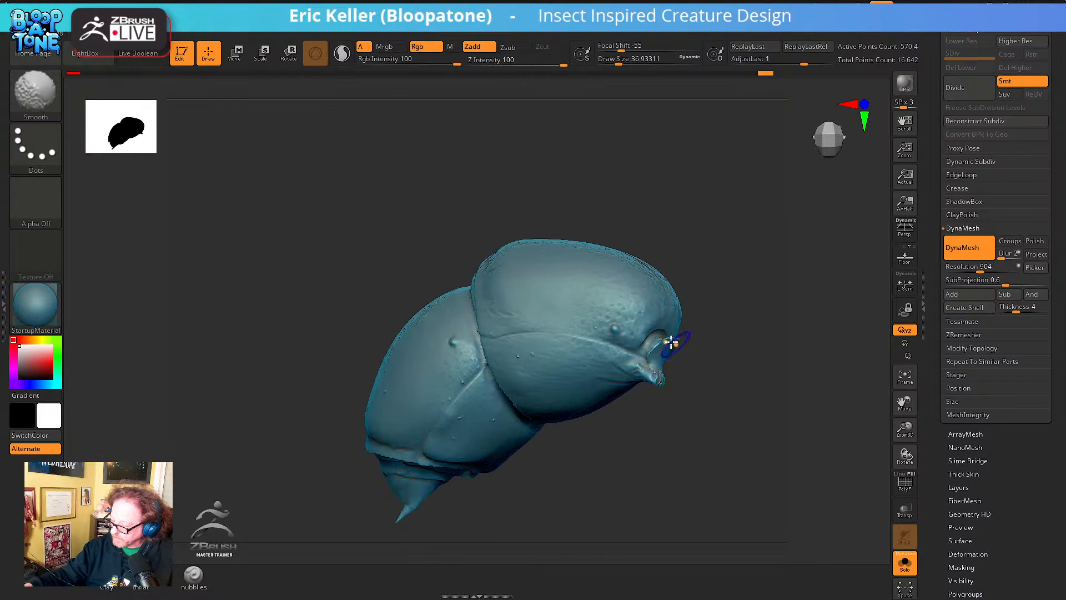
pyautogui.moveTo(658, 444)
pyautogui.mouseDown()
pyautogui.moveTo(704, 386)
pyautogui.moveTo(526, 305)
pyautogui.mouseUp()
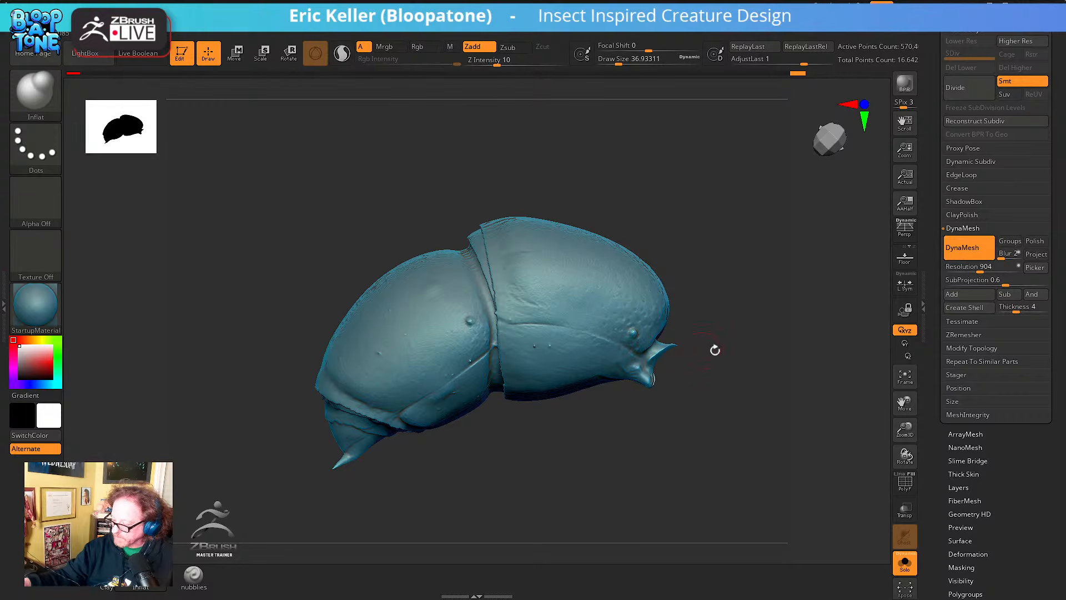
pyautogui.moveTo(714, 350)
pyautogui.mouseDown()
pyautogui.moveTo(668, 400)
pyautogui.moveTo(640, 389)
pyautogui.mouseUp()
pyautogui.press('shift')
pyautogui.moveTo(705, 411)
pyautogui.mouseDown()
pyautogui.moveTo(635, 422)
pyautogui.moveTo(643, 392)
pyautogui.mouseUp()
pyautogui.moveTo(661, 439); pyautogui.dragTo(733, 408)
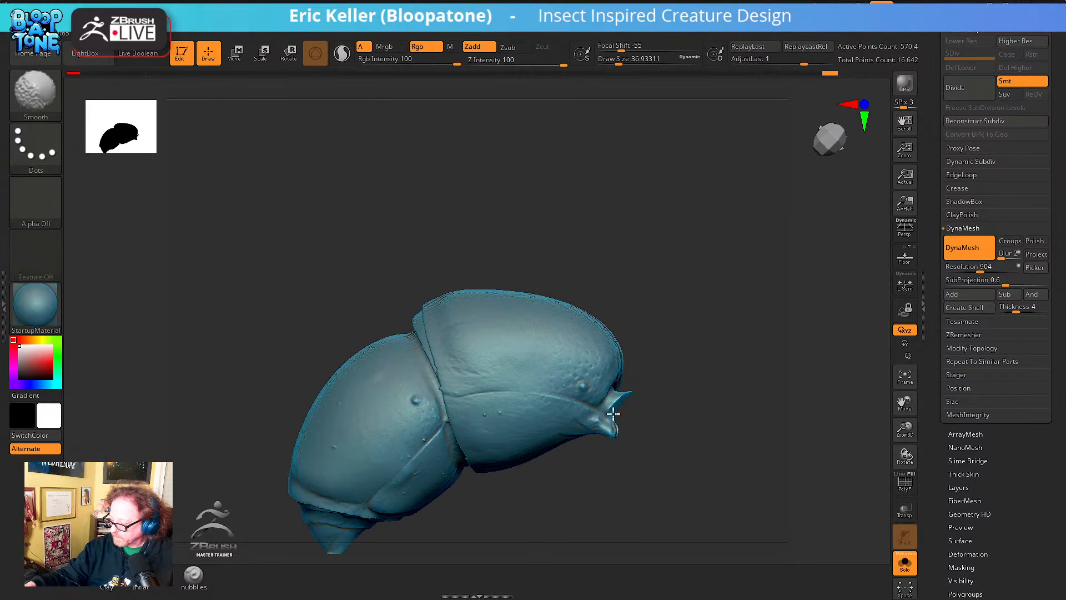
pyautogui.moveTo(672, 441)
pyautogui.mouseDown()
pyautogui.moveTo(688, 411)
pyautogui.moveTo(676, 378)
pyautogui.moveTo(703, 477)
pyautogui.moveTo(618, 345)
pyautogui.moveTo(611, 378)
pyautogui.moveTo(622, 391)
pyautogui.moveTo(594, 397)
pyautogui.moveTo(620, 357)
pyautogui.mouseUp()
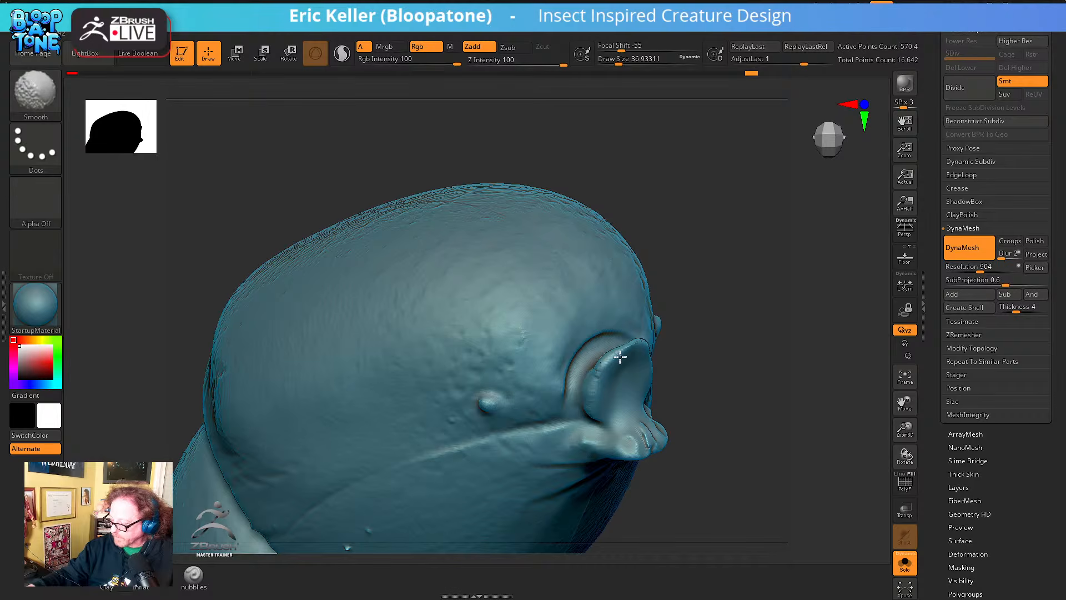
# Go over the nested ring edges at the abdomen's tip again with the Smooth brush to soften remaining jagged spots
pyautogui.moveTo(685, 371)
pyautogui.mouseDown()
pyautogui.moveTo(666, 431)
pyautogui.moveTo(692, 390)
pyautogui.moveTo(647, 373)
pyautogui.moveTo(661, 392)
pyautogui.moveTo(649, 359)
pyautogui.moveTo(661, 388)
pyautogui.moveTo(625, 409)
pyautogui.moveTo(659, 404)
pyautogui.moveTo(654, 350)
pyautogui.moveTo(668, 324)
pyautogui.moveTo(592, 347)
pyautogui.moveTo(636, 451)
pyautogui.moveTo(493, 361)
pyautogui.mouseUp()
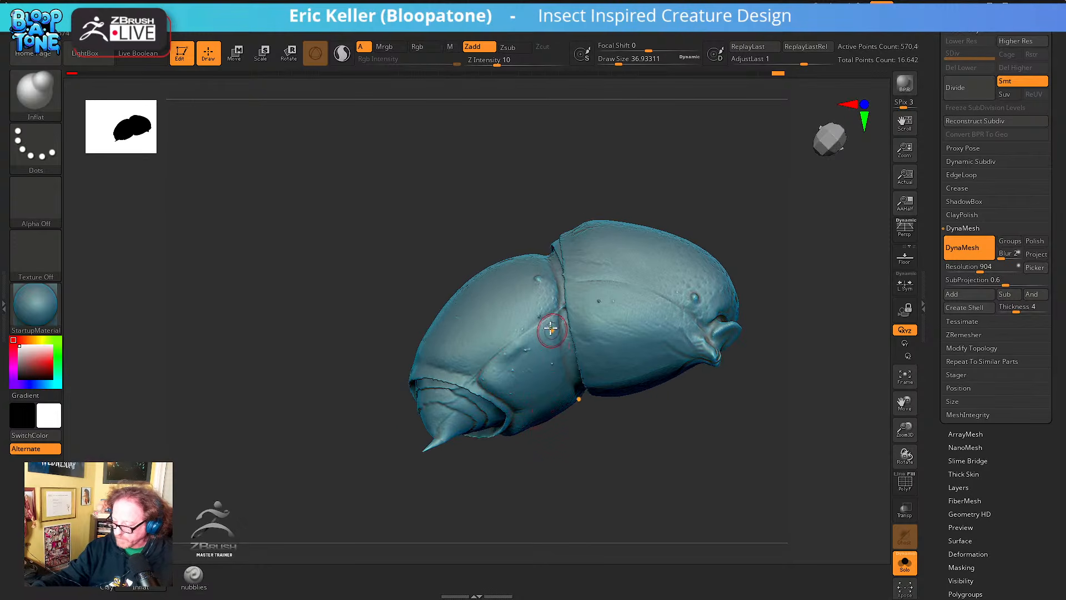
pyautogui.moveTo(571, 457); pyautogui.dragTo(564, 423)
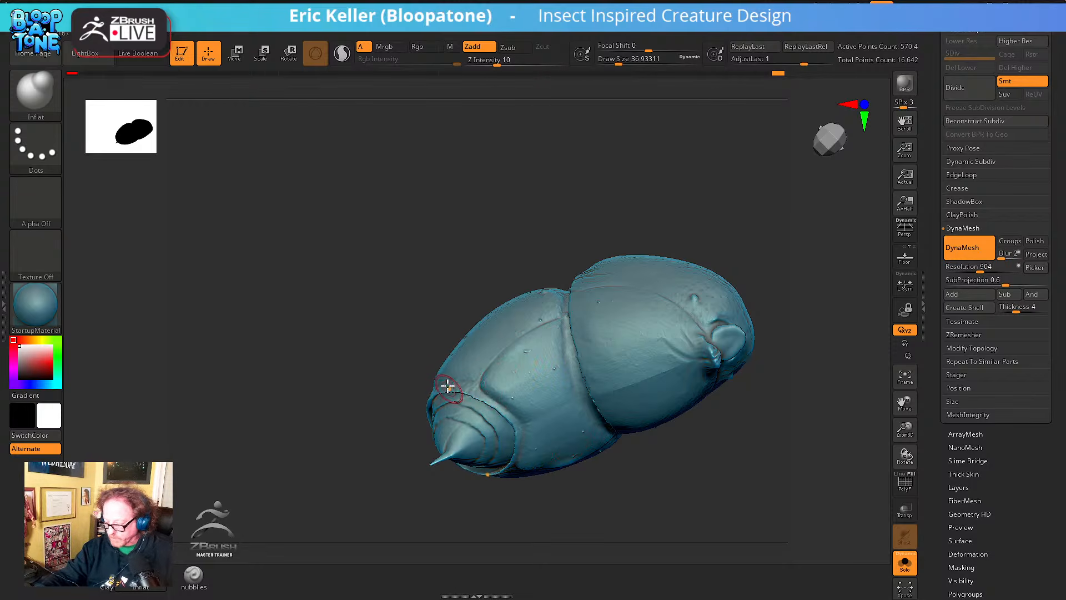
pyautogui.press('shift')
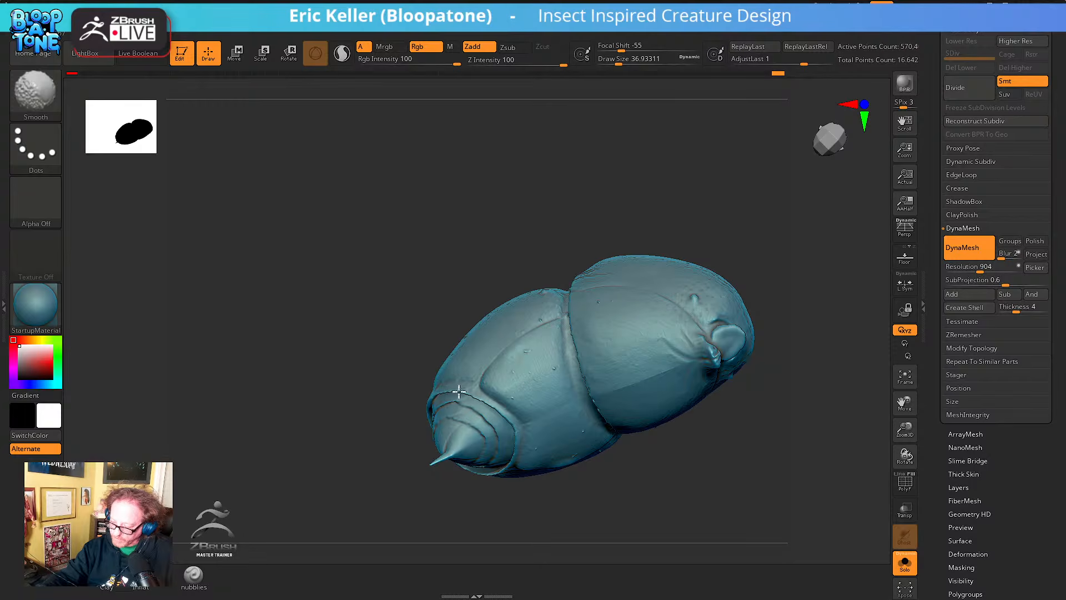
pyautogui.keyDown('shift'); pyautogui.moveTo(477, 397); pyautogui.dragTo(476, 399); pyautogui.keyUp('shift')
pyautogui.moveTo(389, 408)
pyautogui.mouseDown()
pyautogui.moveTo(473, 389)
pyautogui.moveTo(417, 416)
pyautogui.mouseUp()
pyautogui.moveTo(534, 442); pyautogui.dragTo(552, 401)
pyautogui.press('shift')
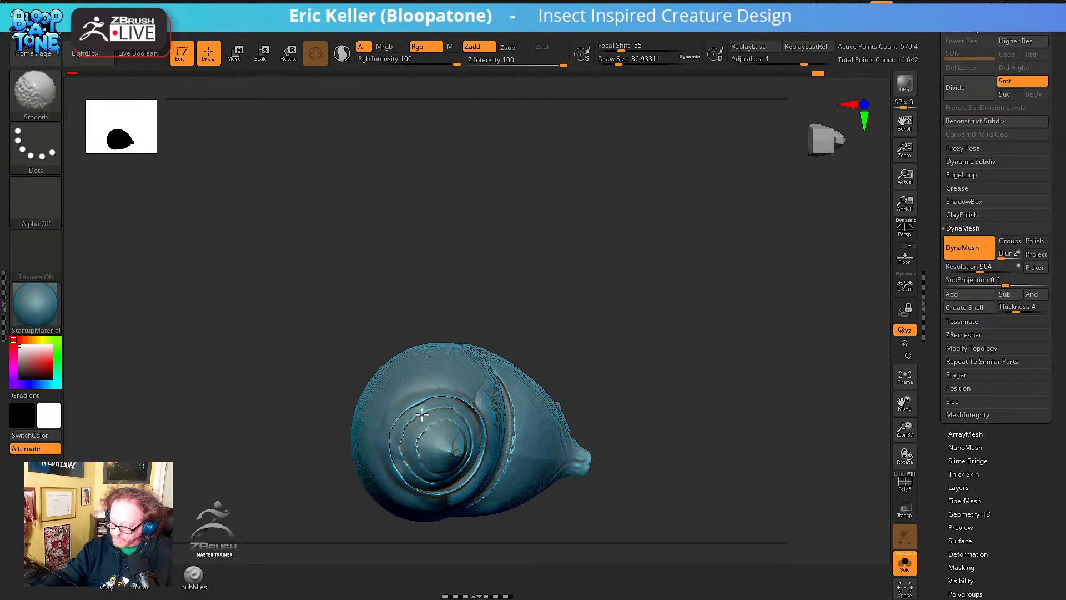
pyautogui.keyDown('shift'); pyautogui.moveTo(463, 420); pyautogui.dragTo(474, 459); pyautogui.keyUp('shift')
pyautogui.moveTo(591, 327); pyautogui.dragTo(569, 315)
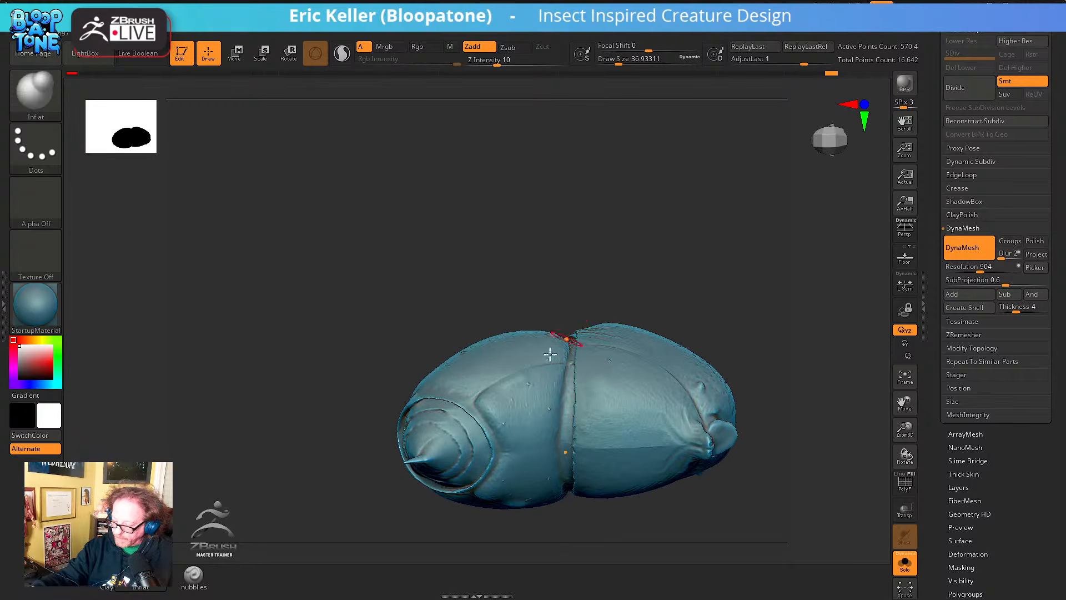
pyautogui.keyDown('shift'); pyautogui.moveTo(461, 427); pyautogui.dragTo(477, 475); pyautogui.keyUp('shift')
# Smooth the front segment's edge along the side seam, reducing the brush's draw size to about 27
pyautogui.moveTo(472, 515); pyautogui.dragTo(496, 450)
pyautogui.moveTo(496, 450); pyautogui.dragTo(510, 463, button='right')
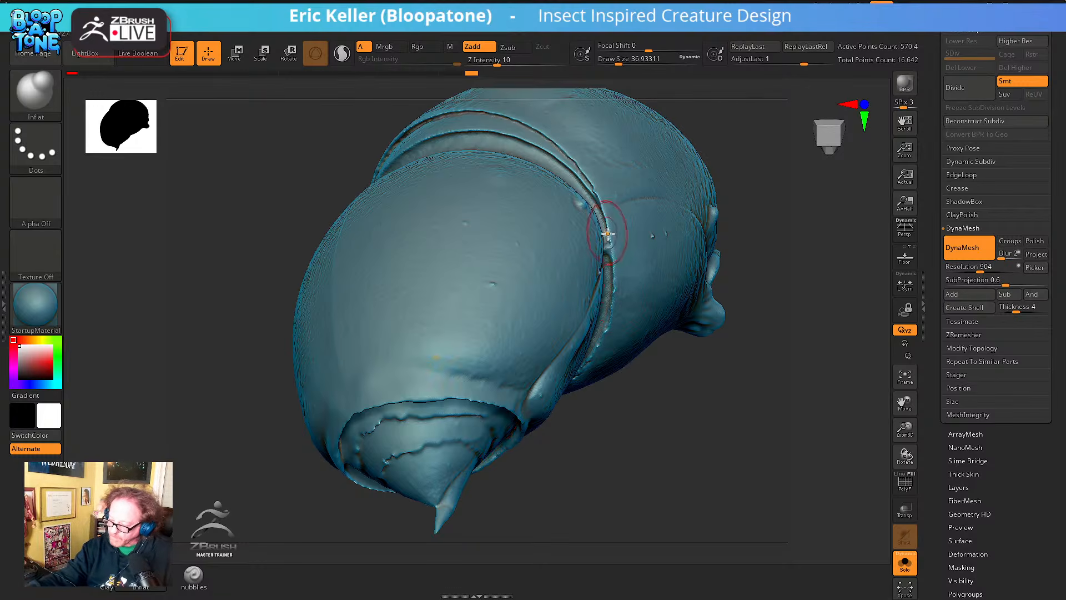
pyautogui.moveTo(611, 287)
pyautogui.mouseDown(button='right')
pyautogui.moveTo(644, 380)
pyautogui.moveTo(610, 341)
pyautogui.mouseUp(button='right')
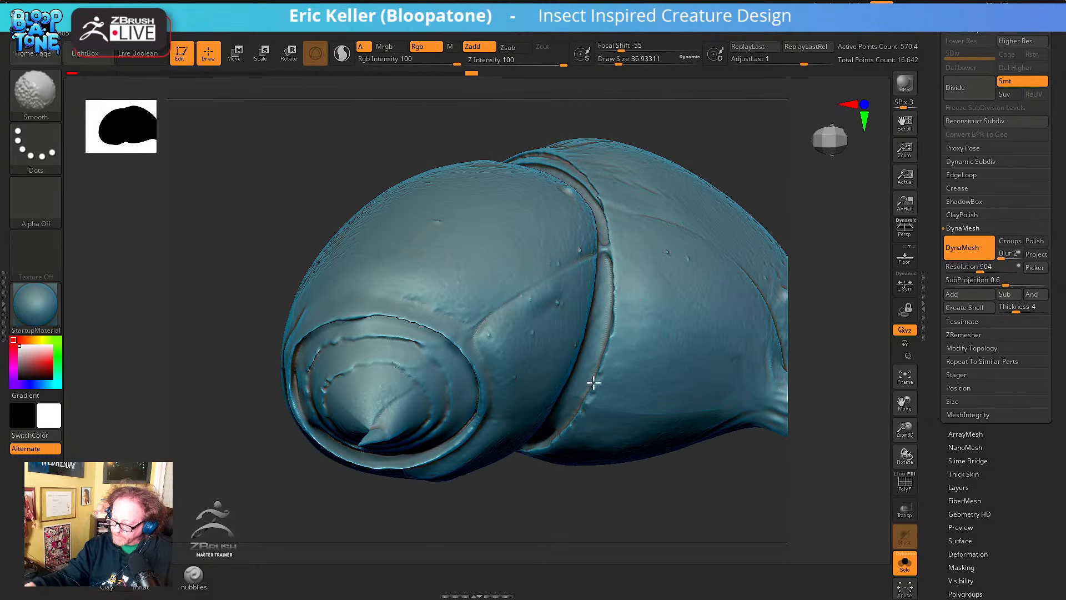
pyautogui.keyDown('shift'); pyautogui.moveTo(620, 224); pyautogui.dragTo(620, 239); pyautogui.keyUp('shift')
pyautogui.keyDown('alt'); pyautogui.moveTo(619, 280); pyautogui.dragTo(594, 383, button='right'); pyautogui.keyUp('alt')
pyautogui.press('s')
pyautogui.moveTo(595, 349)
pyautogui.mouseDown()
pyautogui.moveTo(576, 363)
pyautogui.moveTo(579, 343)
pyautogui.mouseUp()
pyautogui.keyDown('shift'); pyautogui.moveTo(590, 411); pyautogui.dragTo(582, 426); pyautogui.keyUp('shift')
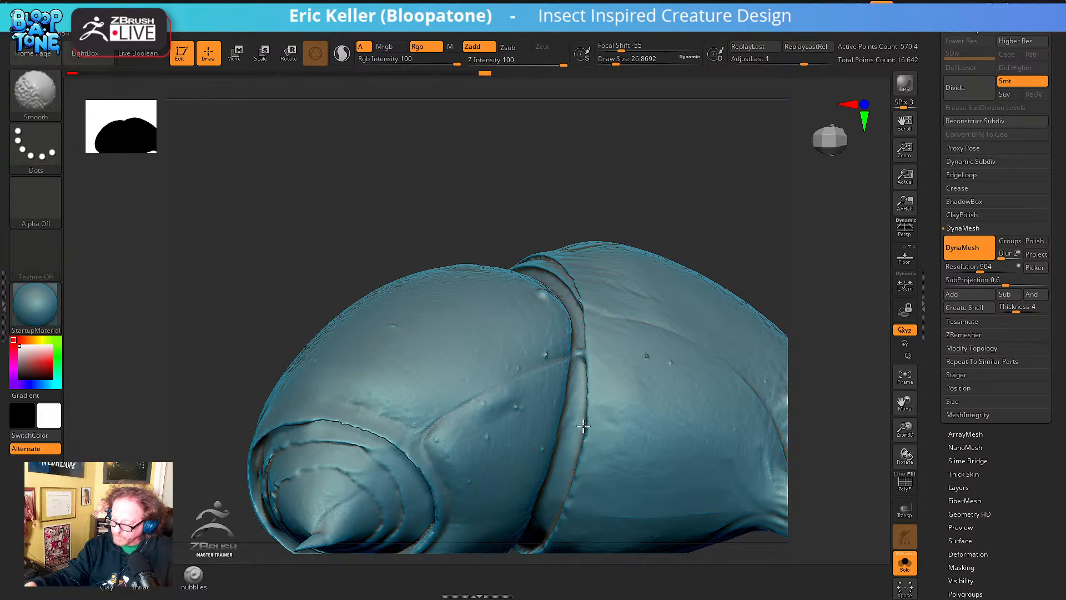
# Smooth the front segment's overlapping edge across the top of the seam between the two large abdomen segments
pyautogui.moveTo(602, 302)
pyautogui.mouseDown(button='right')
pyautogui.moveTo(614, 369)
pyautogui.moveTo(555, 435)
pyautogui.moveTo(562, 452)
pyautogui.mouseUp(button='right')
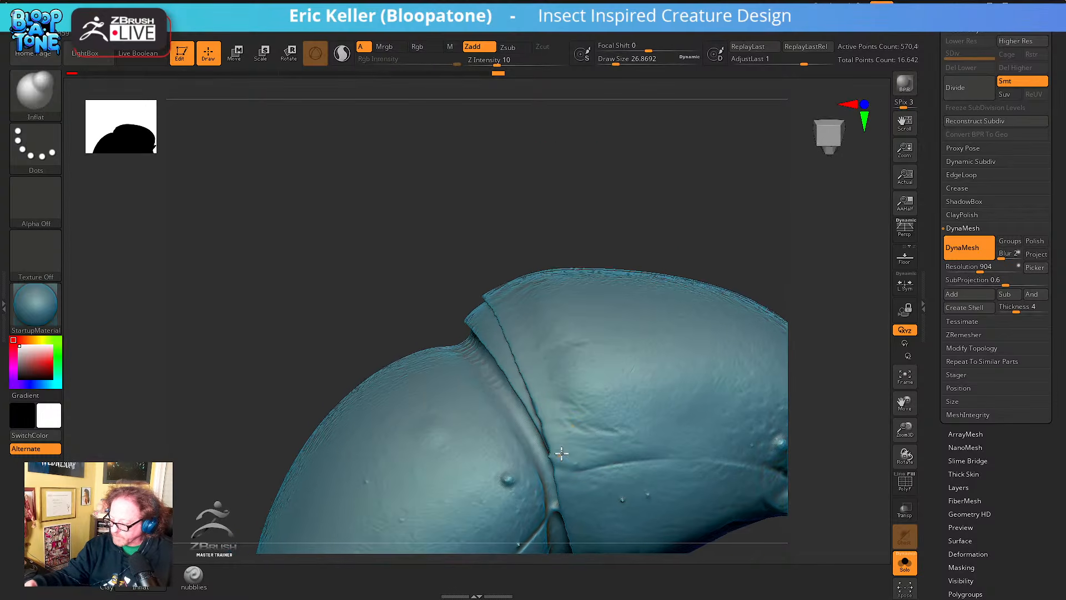
pyautogui.moveTo(562, 409)
pyautogui.mouseDown(button='right')
pyautogui.moveTo(545, 462)
pyautogui.moveTo(494, 405)
pyautogui.mouseUp(button='right')
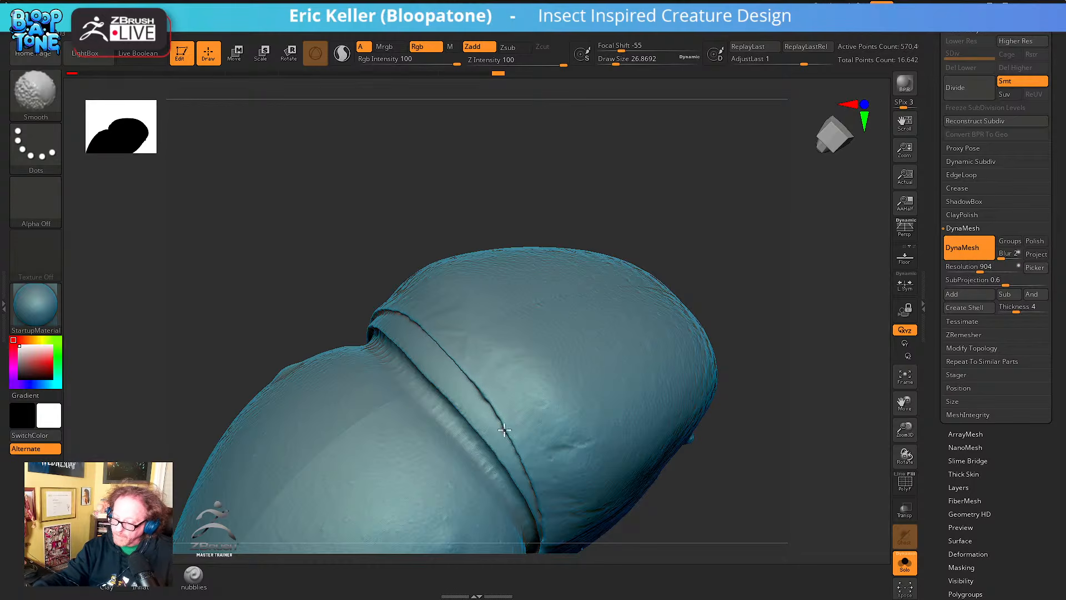
pyautogui.keyDown('shift'); pyautogui.moveTo(504, 430); pyautogui.dragTo(534, 490); pyautogui.keyUp('shift')
pyautogui.moveTo(659, 512)
pyautogui.mouseDown()
pyautogui.moveTo(611, 464)
pyautogui.moveTo(602, 493)
pyautogui.mouseUp()
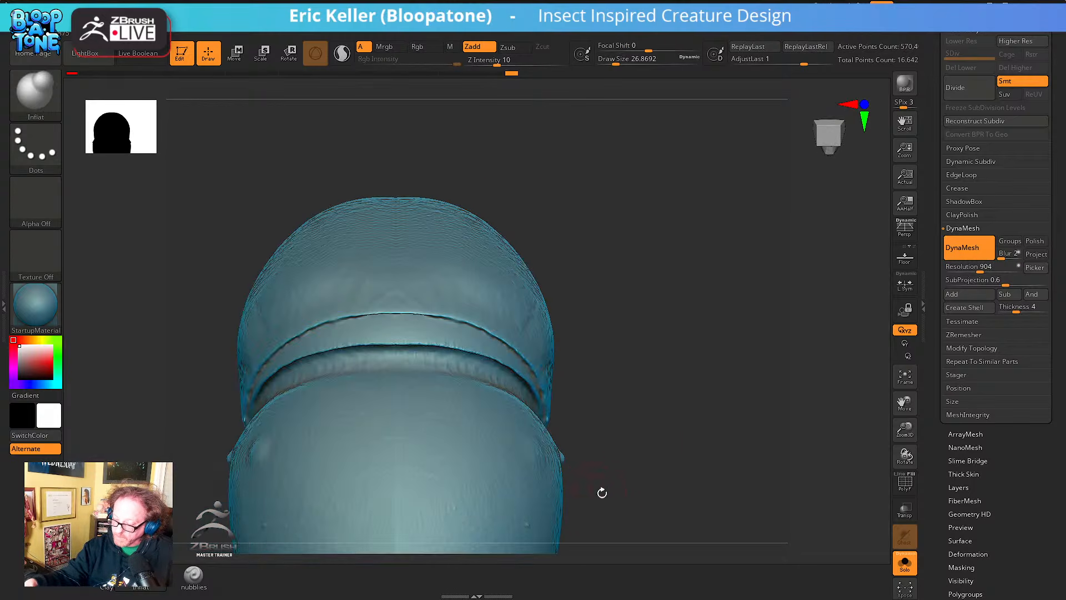
pyautogui.moveTo(613, 393); pyautogui.dragTo(537, 377)
pyautogui.keyDown('alt'); pyautogui.moveTo(559, 333); pyautogui.dragTo(568, 399, button='right'); pyautogui.keyUp('alt')
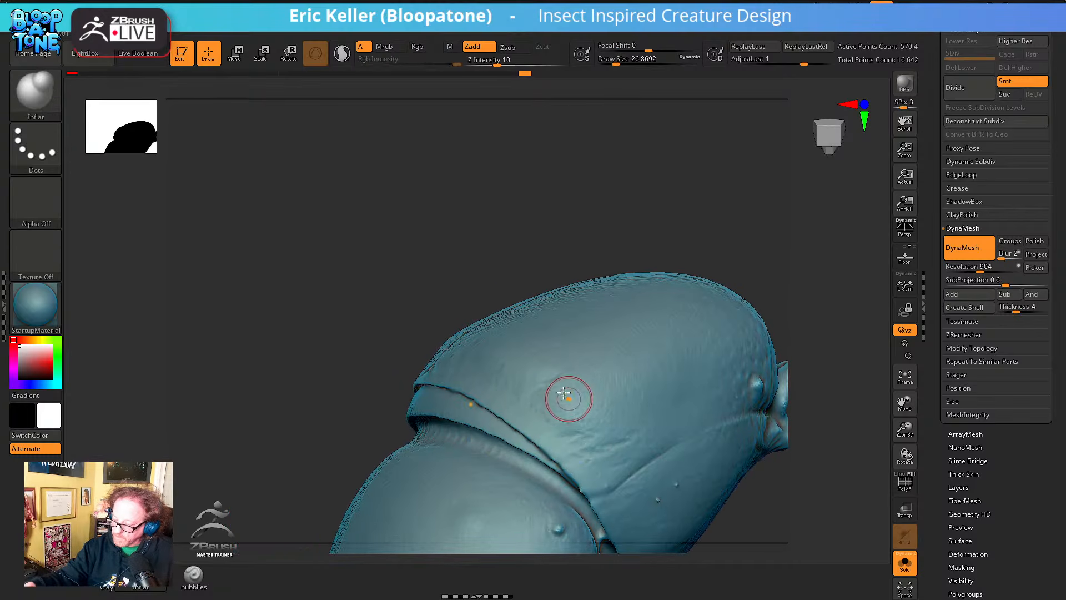
pyautogui.moveTo(701, 440)
pyautogui.keyDown('alt'); pyautogui.mouseDown(button='right')
pyautogui.moveTo(628, 387)
pyautogui.moveTo(631, 404)
pyautogui.moveTo(678, 438)
pyautogui.moveTo(690, 411)
pyautogui.mouseUp(button='right'); pyautogui.keyUp('alt')
pyautogui.keyDown('alt'); pyautogui.moveTo(705, 487); pyautogui.dragTo(700, 448, button='right'); pyautogui.keyUp('alt')
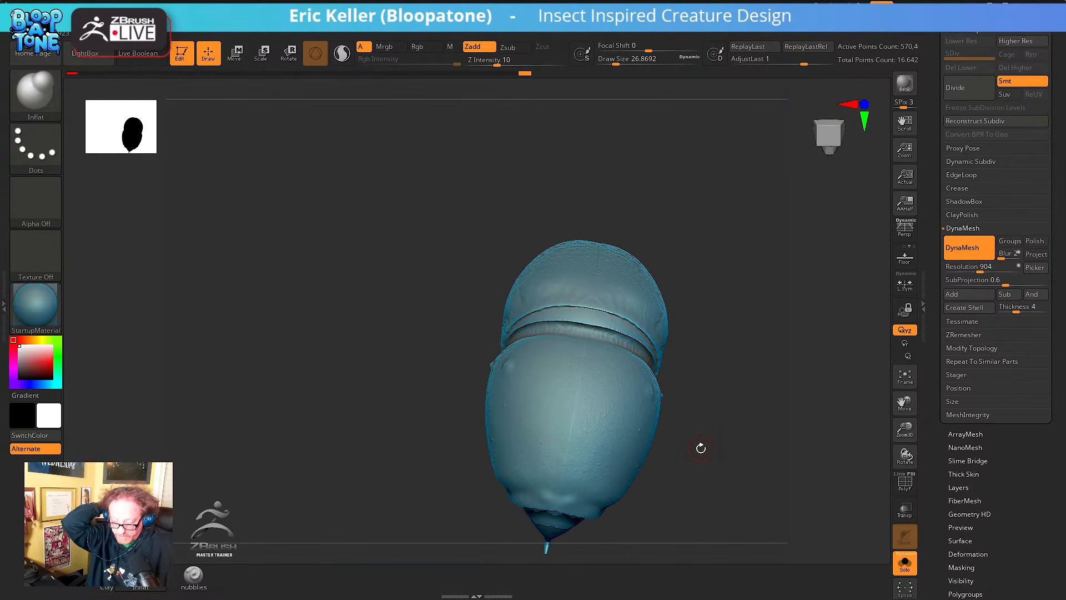
# Smooth the upper surface of the rear segment, down to the area just above the abdomen's tip
pyautogui.moveTo(613, 338); pyautogui.dragTo(690, 333, button='right')
pyautogui.press('shift')
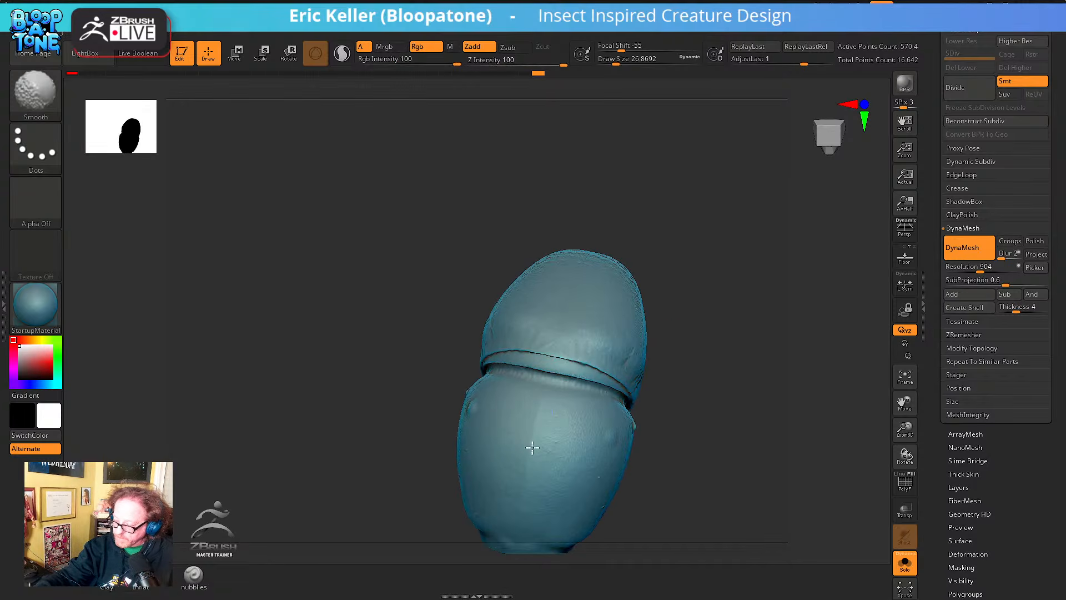
pyautogui.moveTo(543, 517)
pyautogui.mouseDown(button='right')
pyautogui.moveTo(571, 381)
pyautogui.moveTo(555, 382)
pyautogui.mouseUp(button='right')
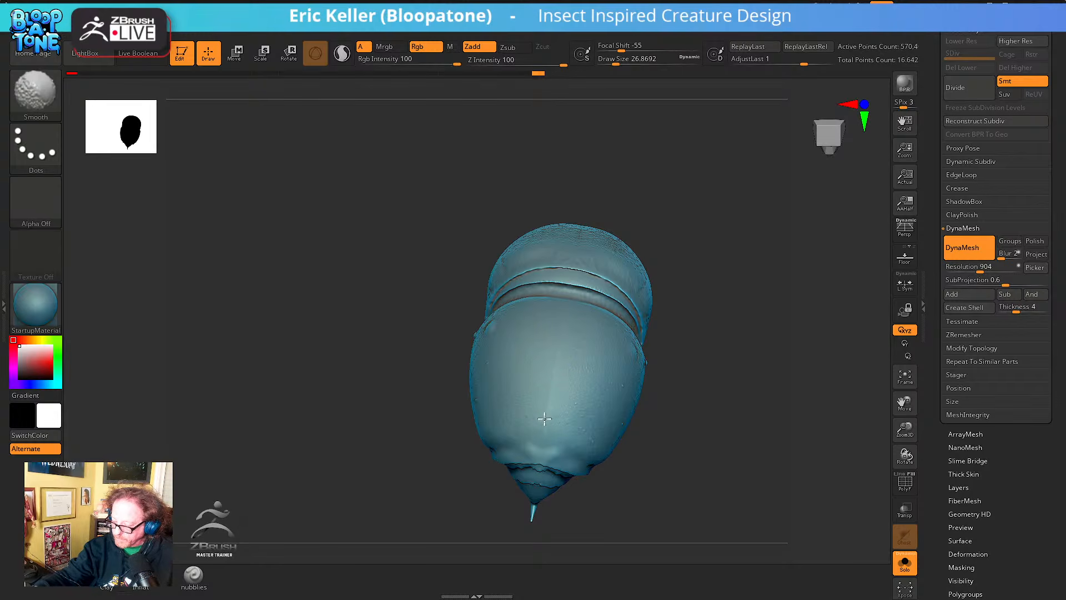
pyautogui.moveTo(544, 418)
pyautogui.mouseDown(button='right')
pyautogui.moveTo(681, 402)
pyautogui.moveTo(622, 507)
pyautogui.moveTo(542, 446)
pyautogui.mouseUp(button='right')
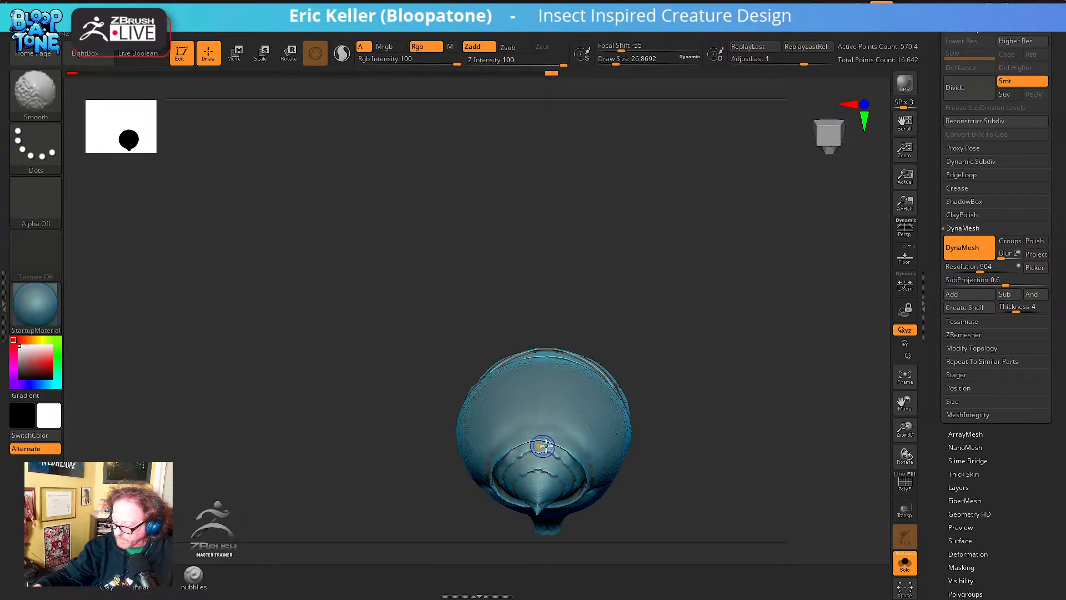
pyautogui.moveTo(685, 409)
pyautogui.mouseDown(button='right')
pyautogui.moveTo(701, 440)
pyautogui.moveTo(670, 486)
pyautogui.mouseUp(button='right')
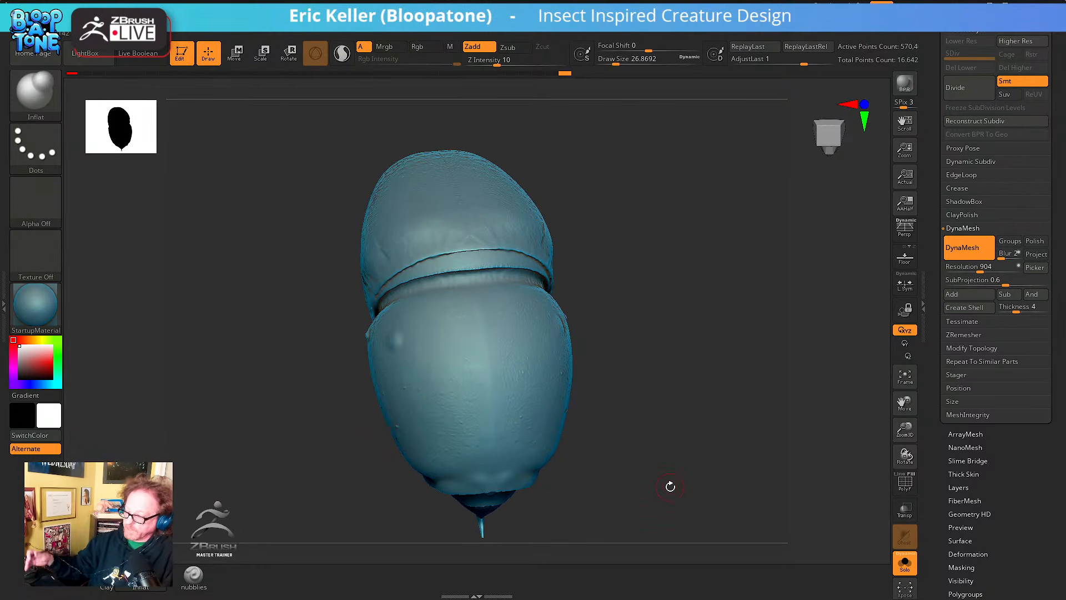
# Examine the cleaned abdomen from several sides, with and without the polyframe display, including a close look at the upper seam edges
pyautogui.moveTo(660, 399)
pyautogui.mouseDown(button='right')
pyautogui.moveTo(683, 395)
pyautogui.moveTo(693, 449)
pyautogui.moveTo(704, 428)
pyautogui.moveTo(755, 429)
pyautogui.mouseUp(button='right')
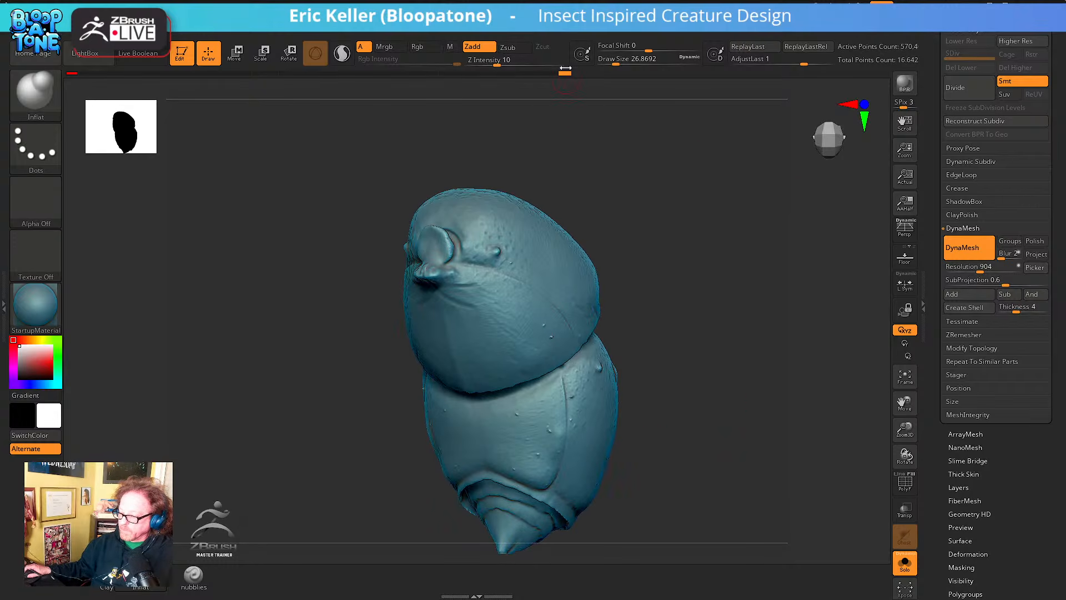
pyautogui.press('ctrl')
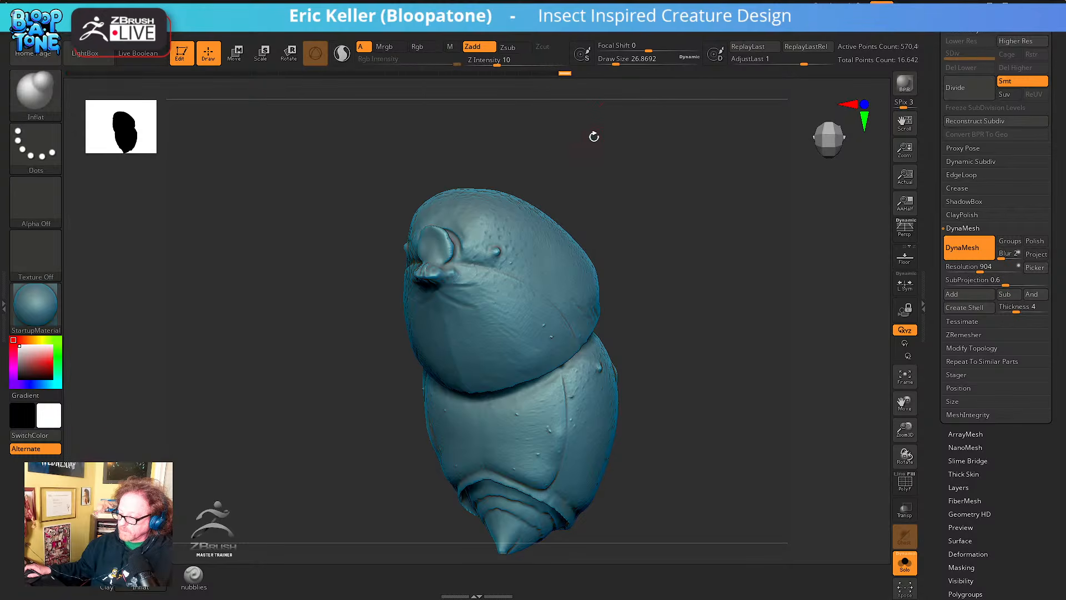
pyautogui.moveTo(581, 115)
pyautogui.mouseDown(button='right')
pyautogui.moveTo(590, 152)
pyautogui.moveTo(700, 228)
pyautogui.moveTo(649, 241)
pyautogui.moveTo(635, 270)
pyautogui.moveTo(657, 241)
pyautogui.moveTo(628, 245)
pyautogui.mouseUp(button='right')
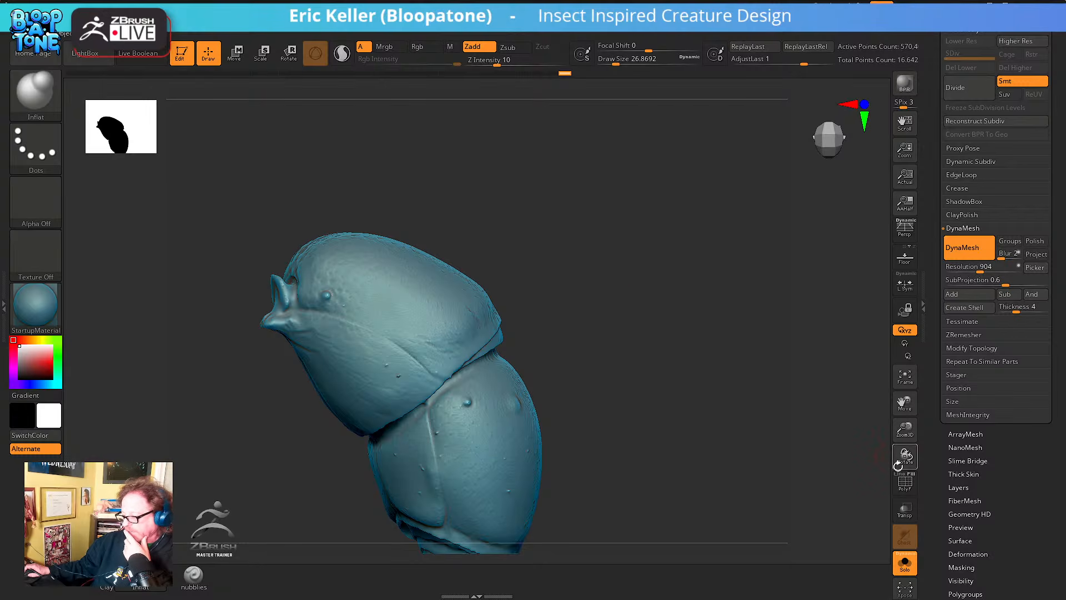
pyautogui.click(905, 484)
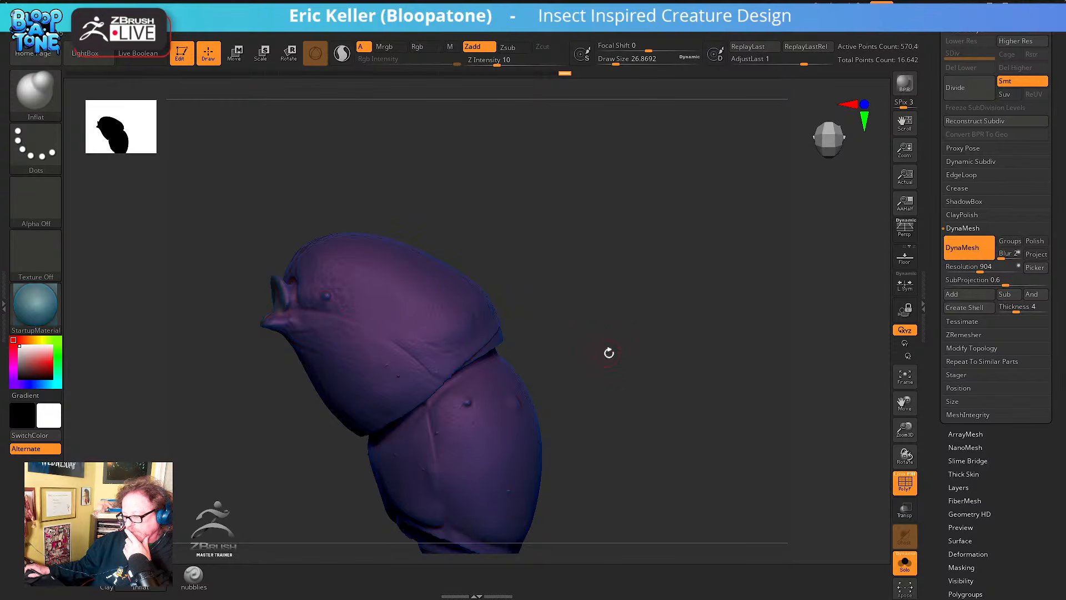
pyautogui.moveTo(609, 353); pyautogui.dragTo(564, 381)
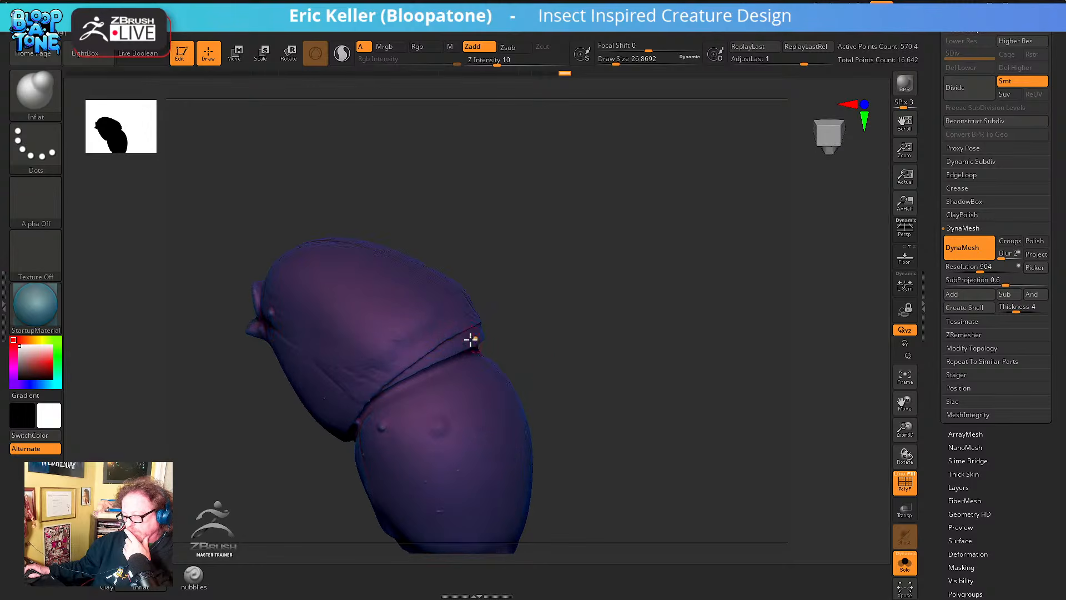
pyautogui.moveTo(596, 347)
pyautogui.mouseDown()
pyautogui.moveTo(628, 323)
pyautogui.moveTo(612, 334)
pyautogui.mouseUp()
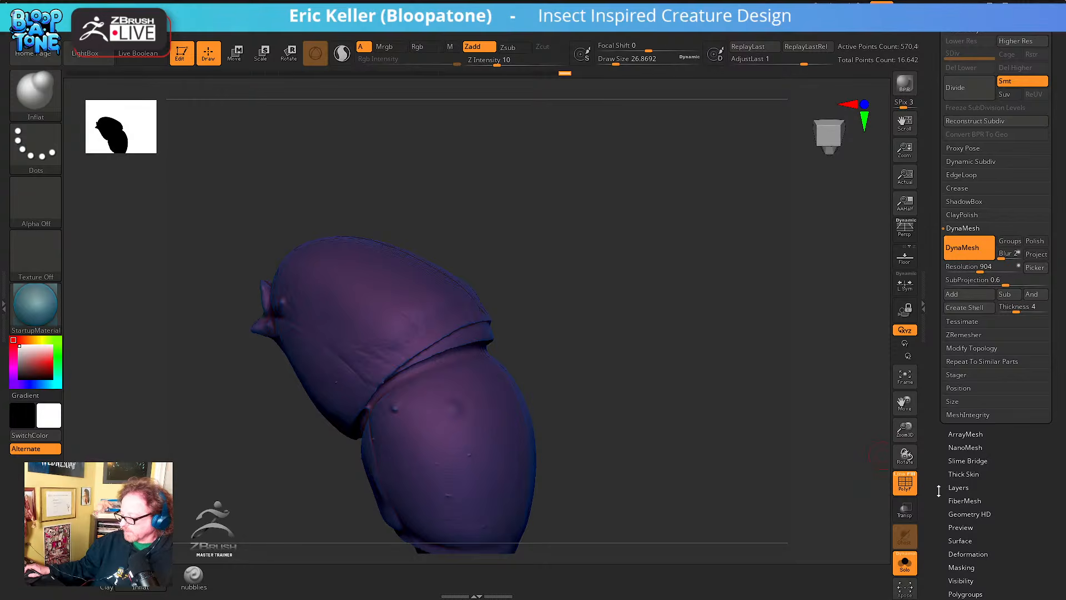
pyautogui.click(905, 485)
pyautogui.moveTo(718, 427); pyautogui.dragTo(809, 529)
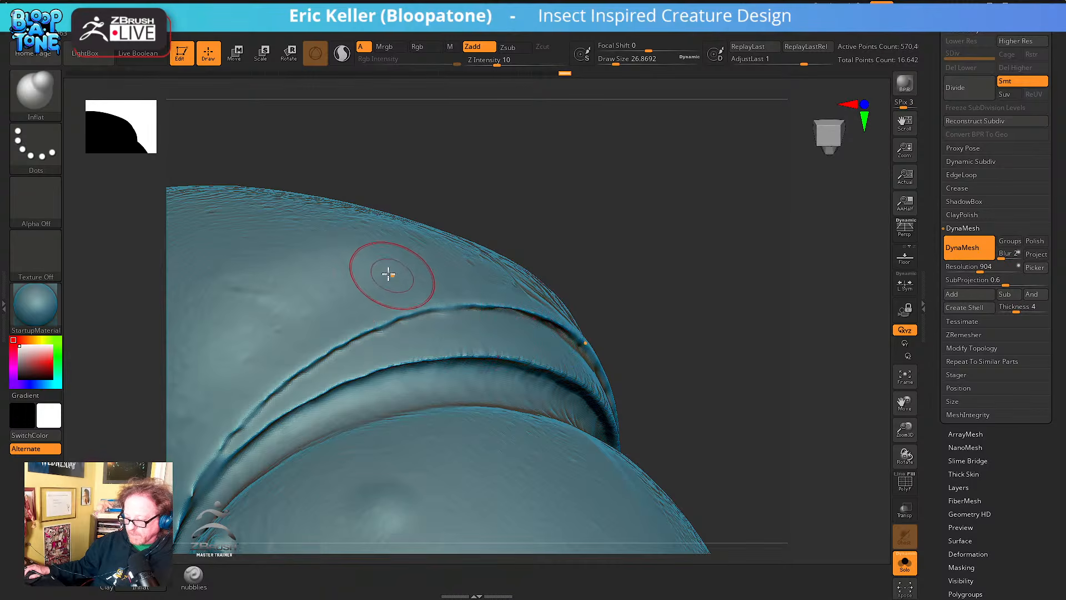
pyautogui.moveTo(671, 285); pyautogui.dragTo(655, 317)
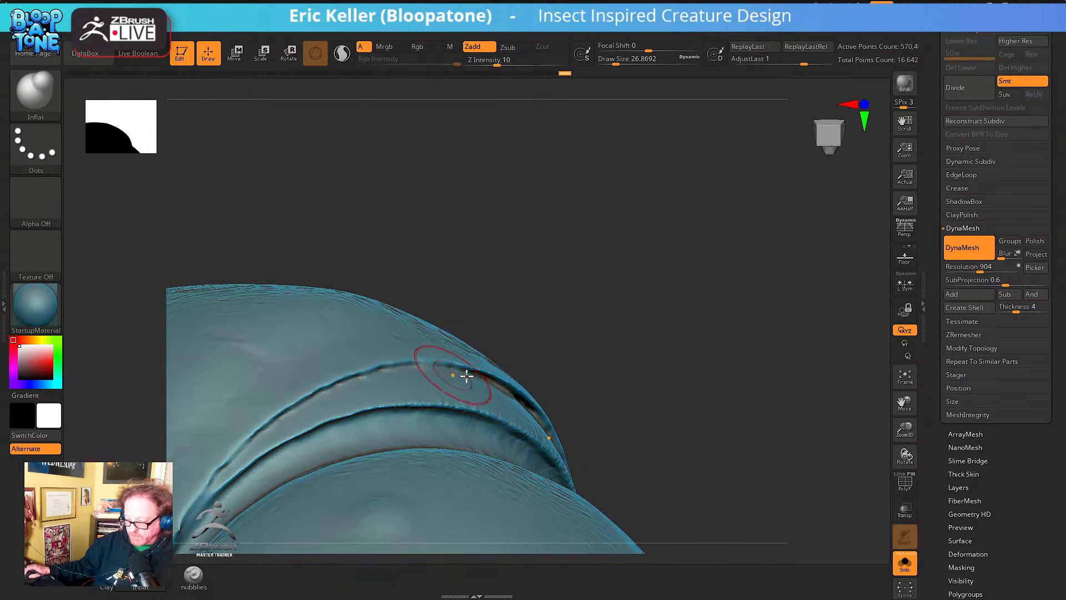
pyautogui.moveTo(805, 339); pyautogui.dragTo(819, 323)
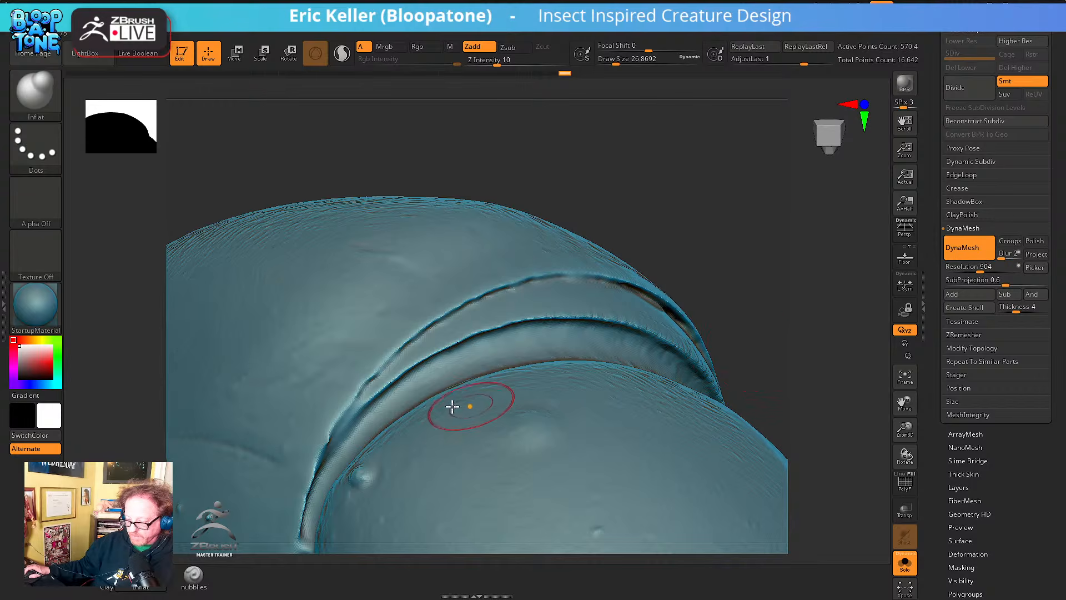
pyautogui.moveTo(759, 302)
pyautogui.mouseDown()
pyautogui.moveTo(761, 349)
pyautogui.moveTo(787, 268)
pyautogui.moveTo(700, 264)
pyautogui.moveTo(738, 216)
pyautogui.mouseUp()
# Select the Acanthoponera_mucronata_06 subtool and examine the abdomen on the original full scan
pyautogui.scroll(5, 940, 160)
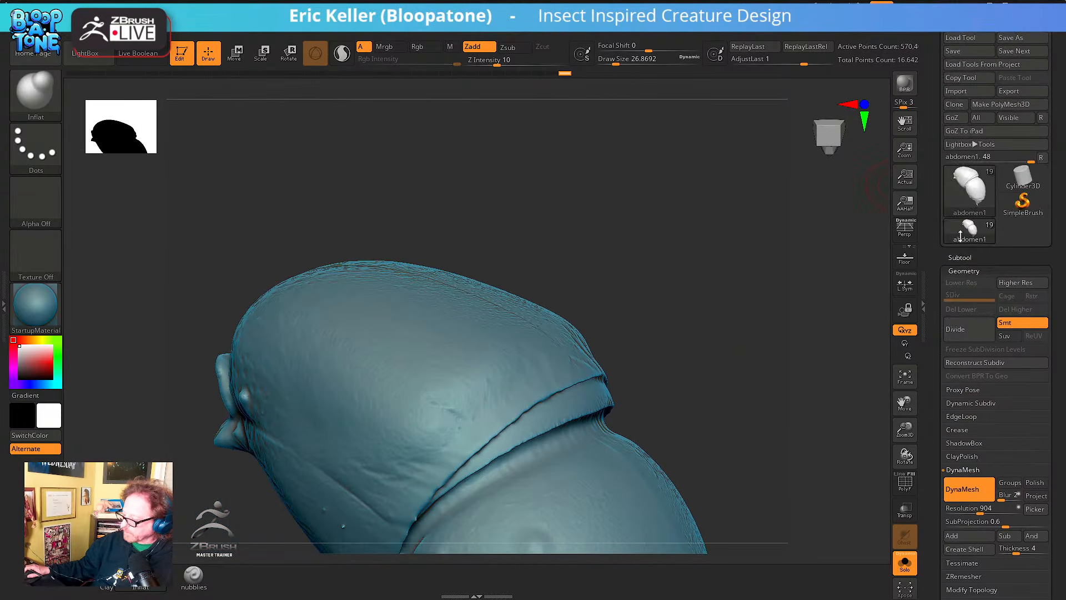
pyautogui.click(960, 257)
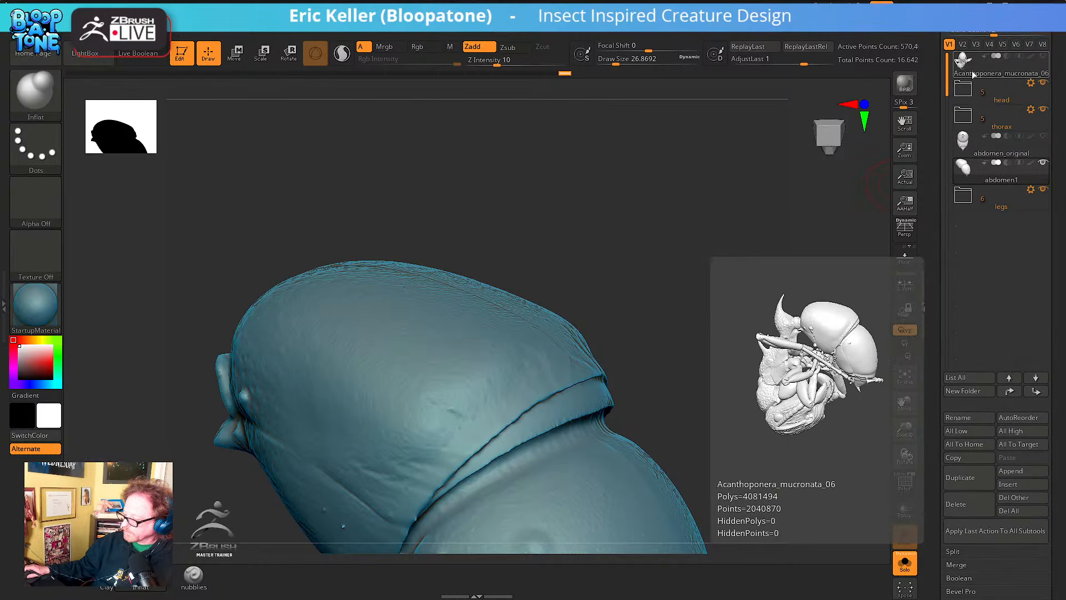
pyautogui.click(977, 64)
pyautogui.moveTo(782, 304)
pyautogui.mouseDown()
pyautogui.moveTo(642, 221)
pyautogui.moveTo(561, 257)
pyautogui.moveTo(664, 245)
pyautogui.moveTo(680, 221)
pyautogui.moveTo(635, 302)
pyautogui.moveTo(623, 304)
pyautogui.moveTo(626, 290)
pyautogui.moveTo(640, 302)
pyautogui.moveTo(685, 222)
pyautogui.moveTo(664, 221)
pyautogui.moveTo(664, 255)
pyautogui.moveTo(647, 286)
pyautogui.moveTo(706, 288)
pyautogui.moveTo(795, 216)
pyautogui.moveTo(749, 231)
pyautogui.moveTo(763, 264)
pyautogui.moveTo(738, 269)
pyautogui.mouseUp()
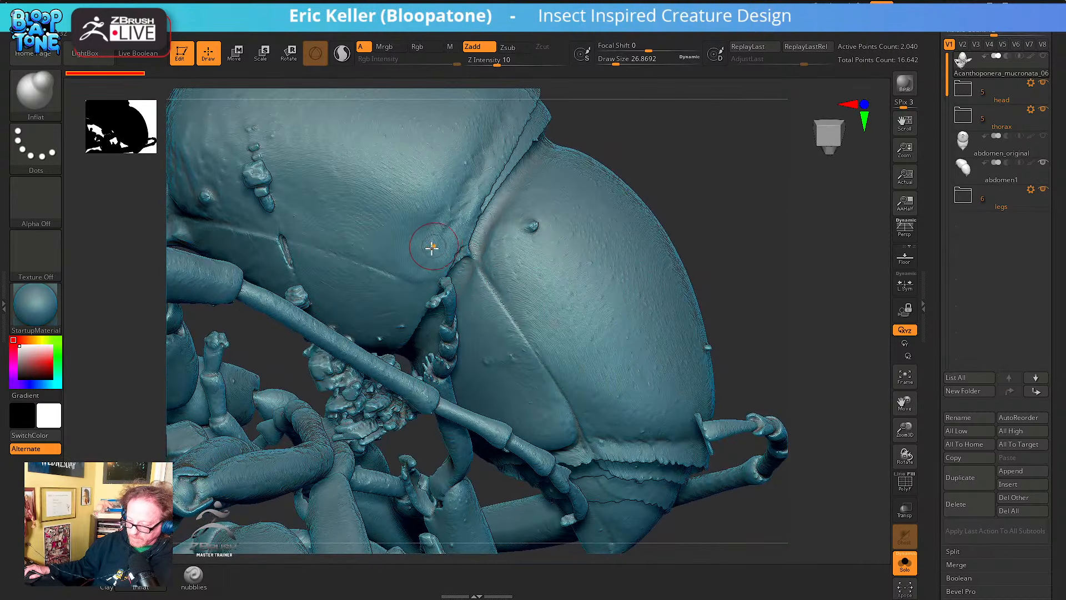
pyautogui.moveTo(693, 238)
pyautogui.mouseDown()
pyautogui.moveTo(758, 209)
pyautogui.moveTo(766, 262)
pyautogui.moveTo(694, 248)
pyautogui.moveTo(428, 252)
pyautogui.moveTo(288, 226)
pyautogui.mouseUp()
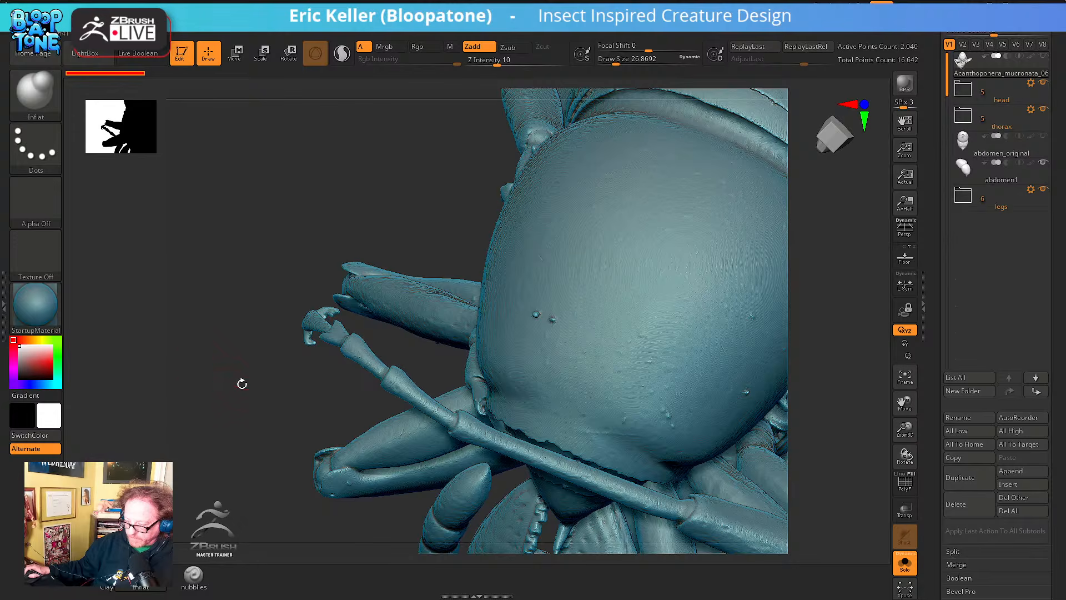
pyautogui.moveTo(242, 384)
pyautogui.mouseDown()
pyautogui.moveTo(210, 302)
pyautogui.moveTo(233, 431)
pyautogui.moveTo(455, 499)
pyautogui.mouseUp()
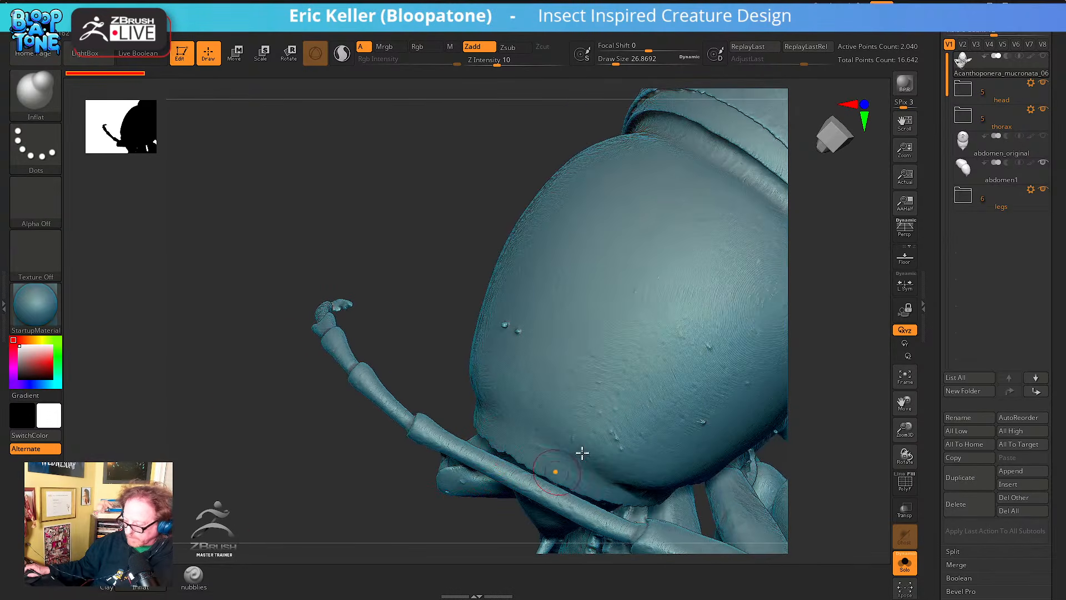
# Select the abdomen_original subtool and examine its tip rings, side seams and front socket for comparison with the cleaned version
pyautogui.click(997, 150)
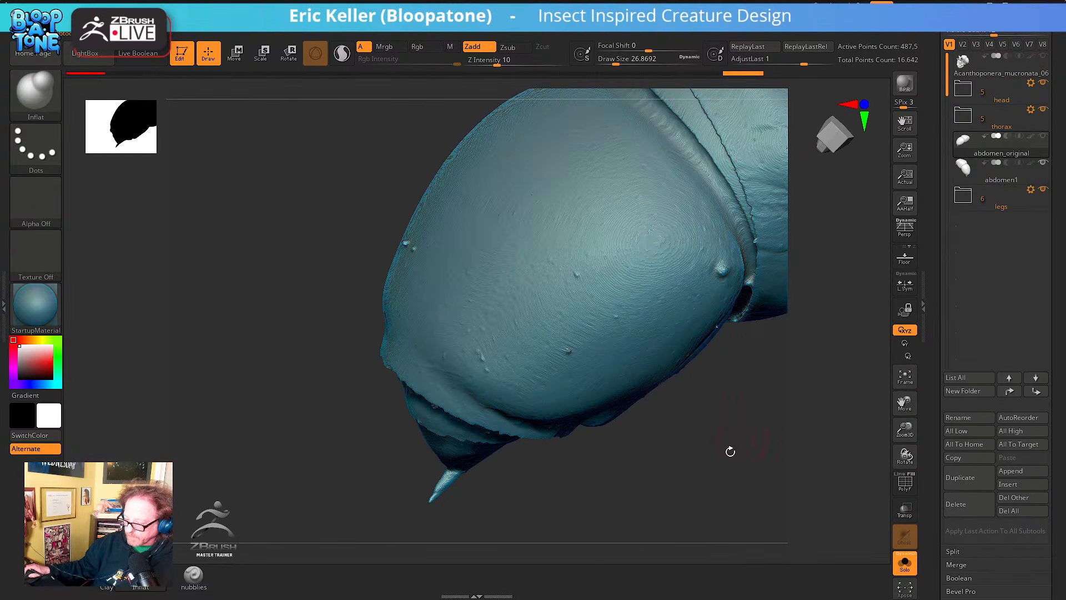
pyautogui.moveTo(729, 451); pyautogui.dragTo(542, 372)
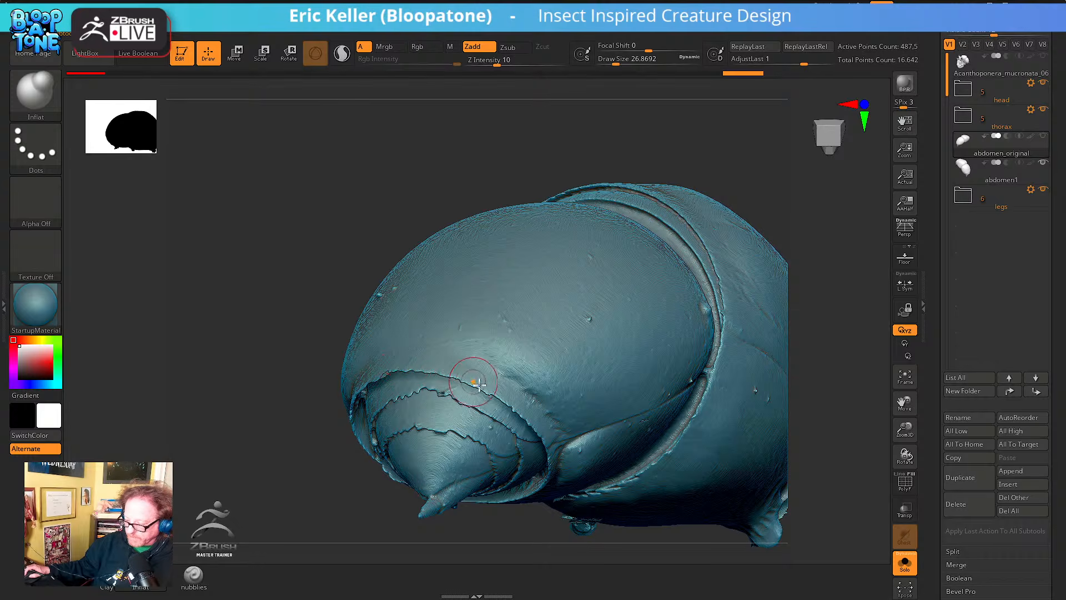
pyautogui.moveTo(172, 307)
pyautogui.mouseDown()
pyautogui.moveTo(173, 349)
pyautogui.moveTo(233, 355)
pyautogui.mouseUp()
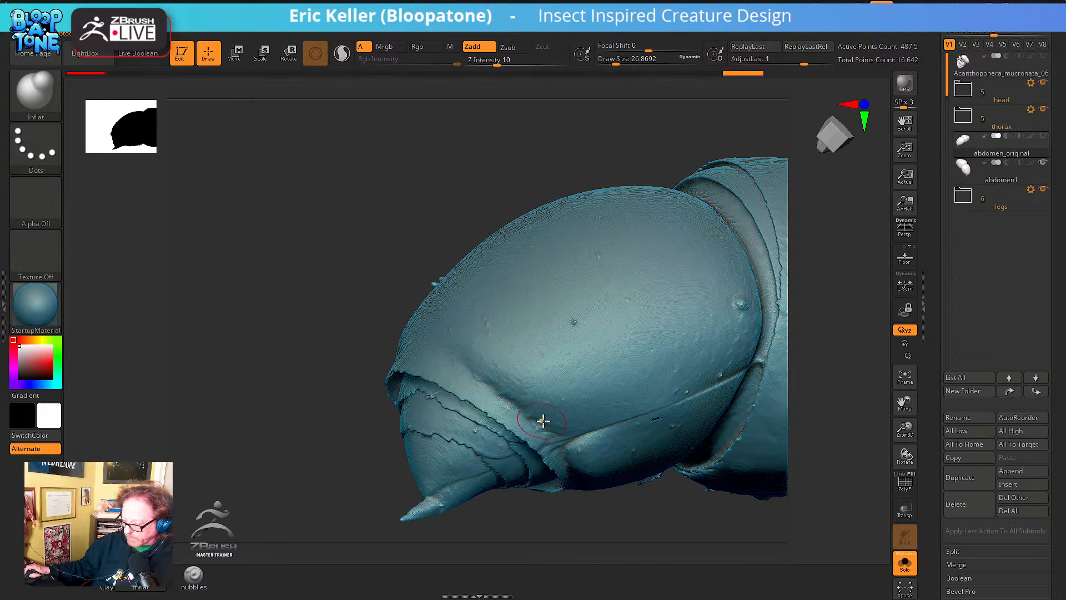
pyautogui.moveTo(357, 280)
pyautogui.mouseDown()
pyautogui.moveTo(392, 307)
pyautogui.moveTo(376, 303)
pyautogui.moveTo(452, 321)
pyautogui.mouseUp()
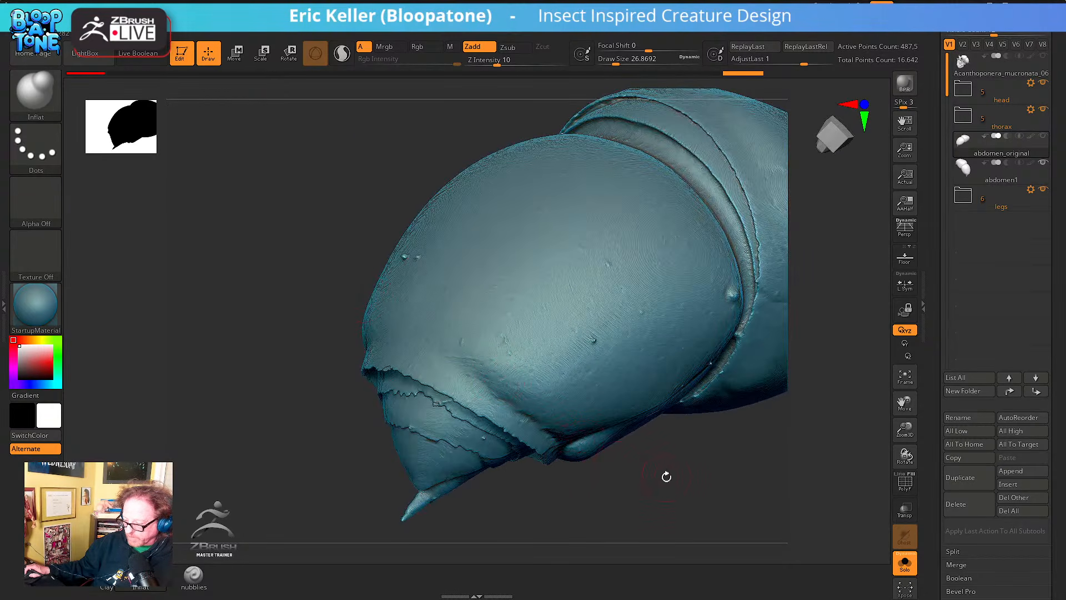
pyautogui.moveTo(666, 476)
pyautogui.mouseDown()
pyautogui.moveTo(659, 459)
pyautogui.moveTo(575, 424)
pyautogui.moveTo(574, 400)
pyautogui.mouseUp()
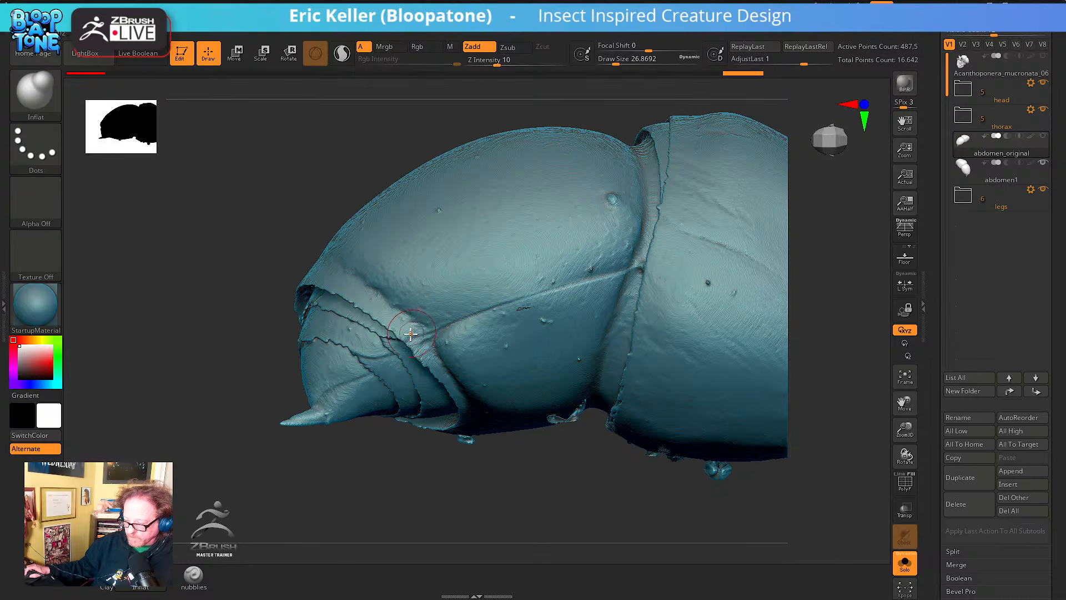
pyautogui.moveTo(452, 443); pyautogui.dragTo(459, 397)
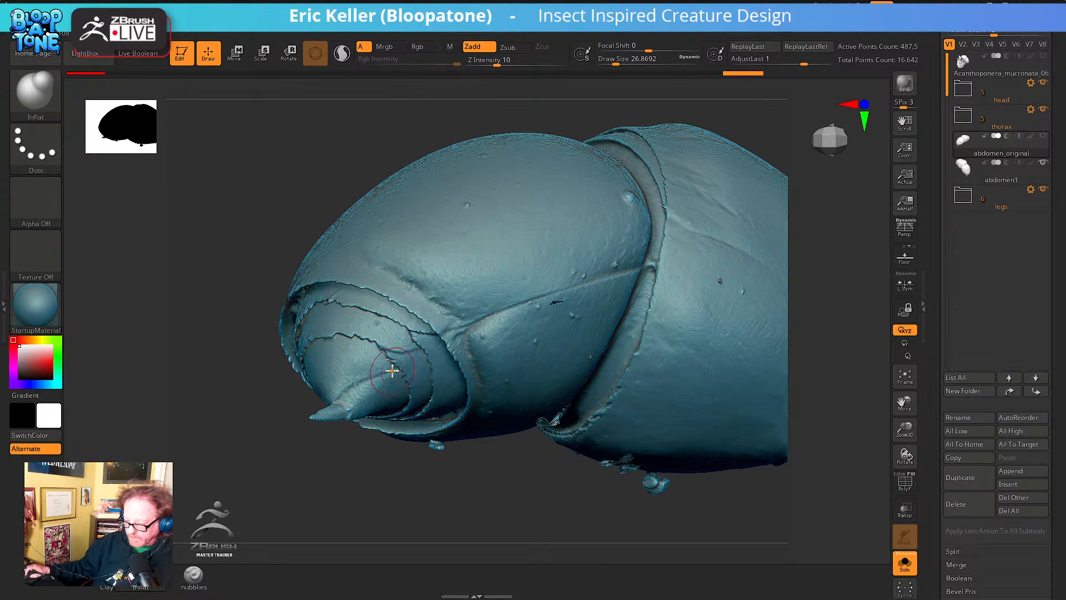
pyautogui.moveTo(453, 470); pyautogui.dragTo(510, 380)
pyautogui.moveTo(411, 390); pyautogui.dragTo(605, 568)
pyautogui.moveTo(712, 210)
pyautogui.mouseDown()
pyautogui.moveTo(747, 192)
pyautogui.moveTo(404, 254)
pyautogui.mouseUp()
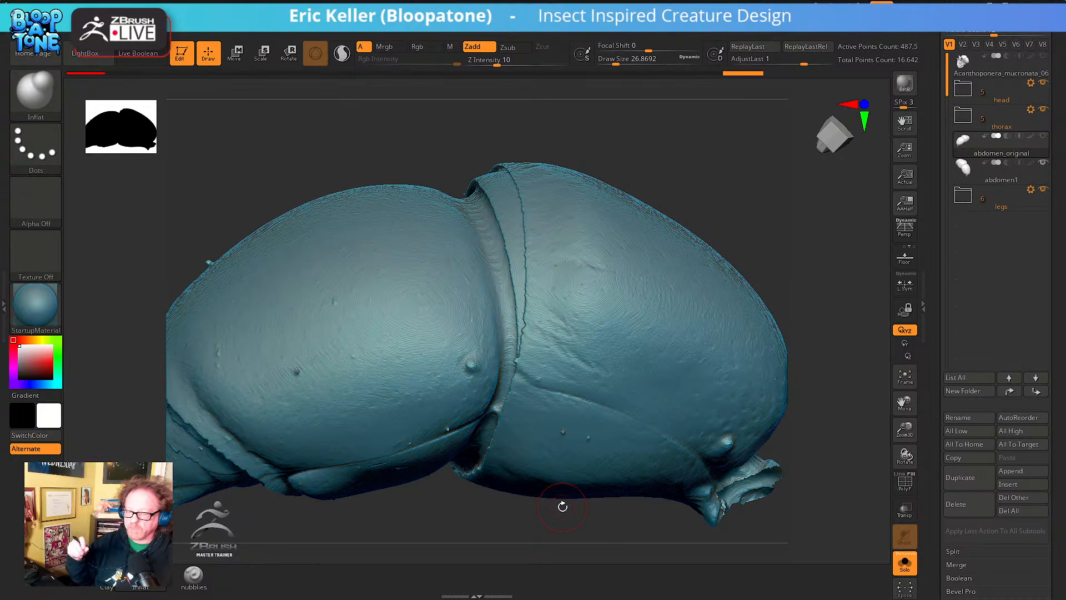
pyautogui.moveTo(677, 151); pyautogui.dragTo(659, 218)
pyautogui.moveTo(750, 225)
pyautogui.mouseDown()
pyautogui.moveTo(669, 202)
pyautogui.moveTo(687, 218)
pyautogui.moveTo(544, 296)
pyautogui.mouseUp()
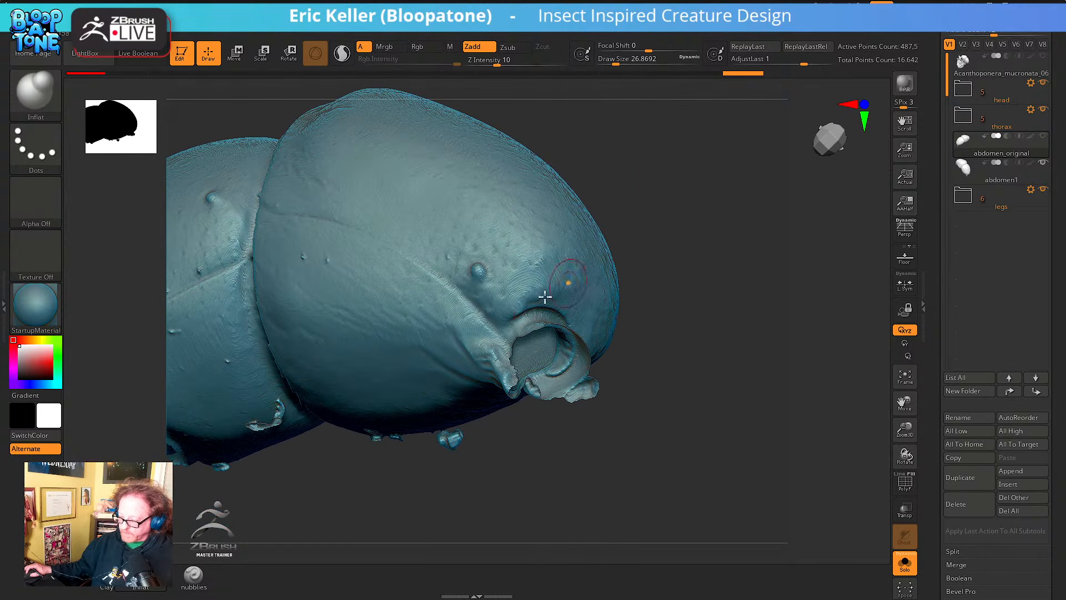
pyautogui.moveTo(689, 341); pyautogui.dragTo(732, 321)
# Select the abdomen1 subtool again and turn on the polyframe display
pyautogui.click(992, 176)
pyautogui.keyDown('alt'); pyautogui.moveTo(720, 415); pyautogui.dragTo(734, 279); pyautogui.keyUp('alt')
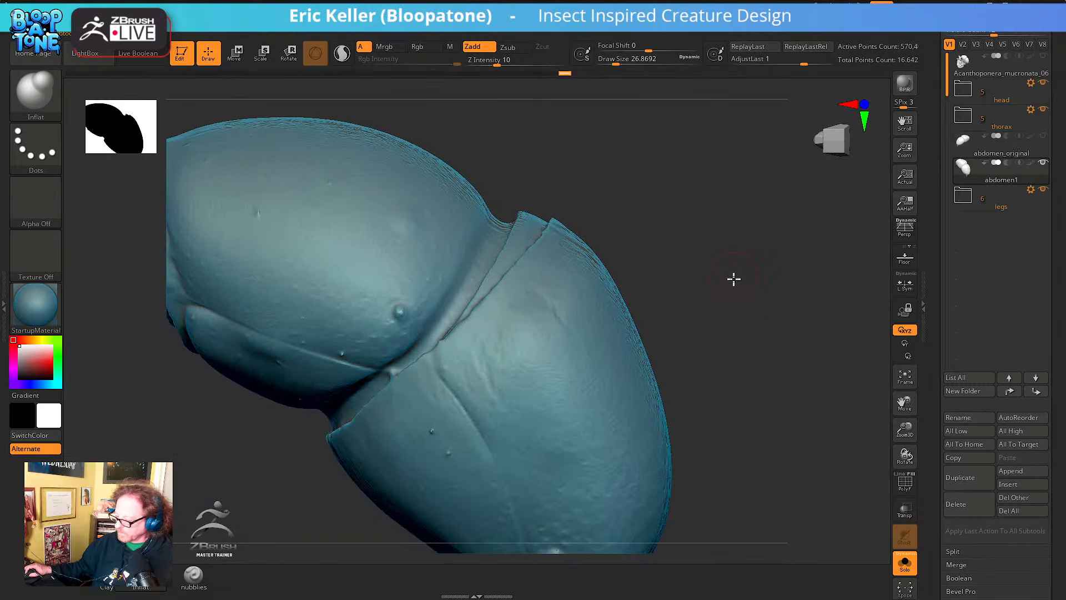
pyautogui.click(905, 480)
pyautogui.moveTo(838, 464); pyautogui.dragTo(873, 456)
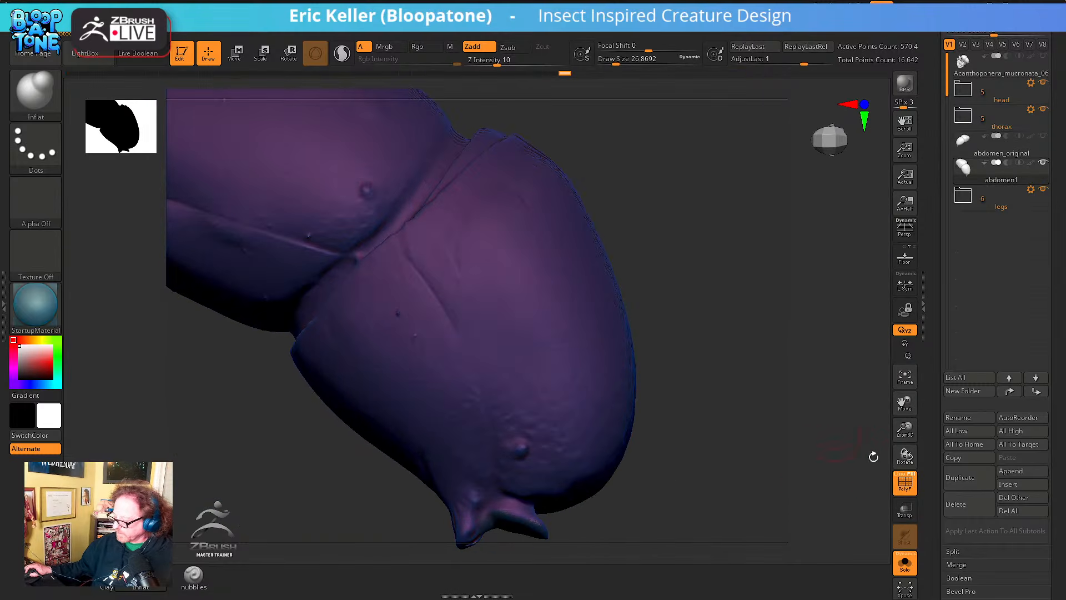
pyautogui.click(900, 476)
pyautogui.click(900, 475)
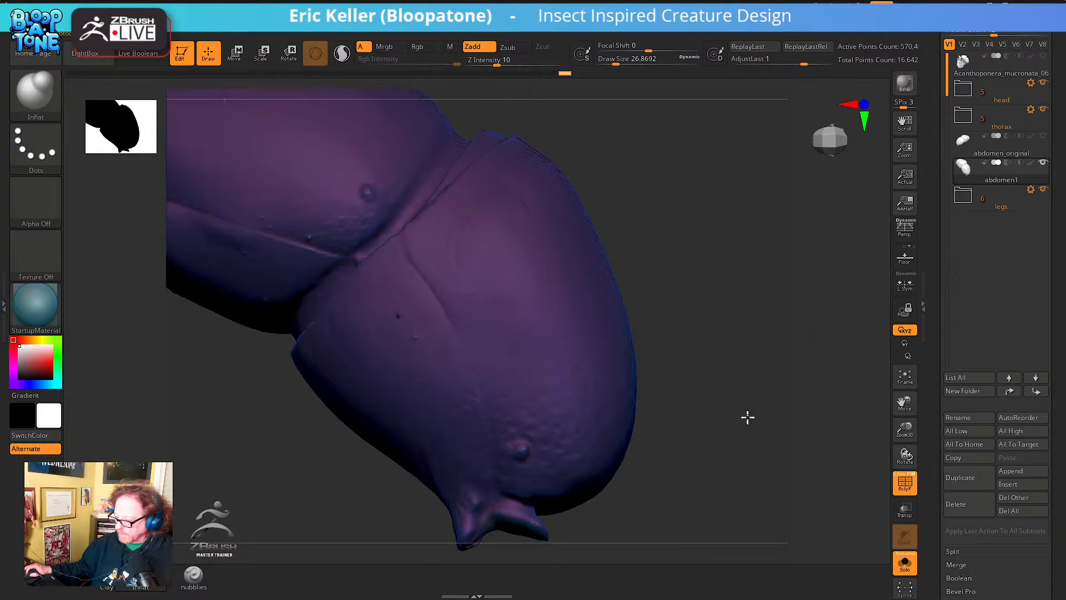
pyautogui.keyDown('alt'); pyautogui.moveTo(747, 416); pyautogui.dragTo(749, 456); pyautogui.keyUp('alt')
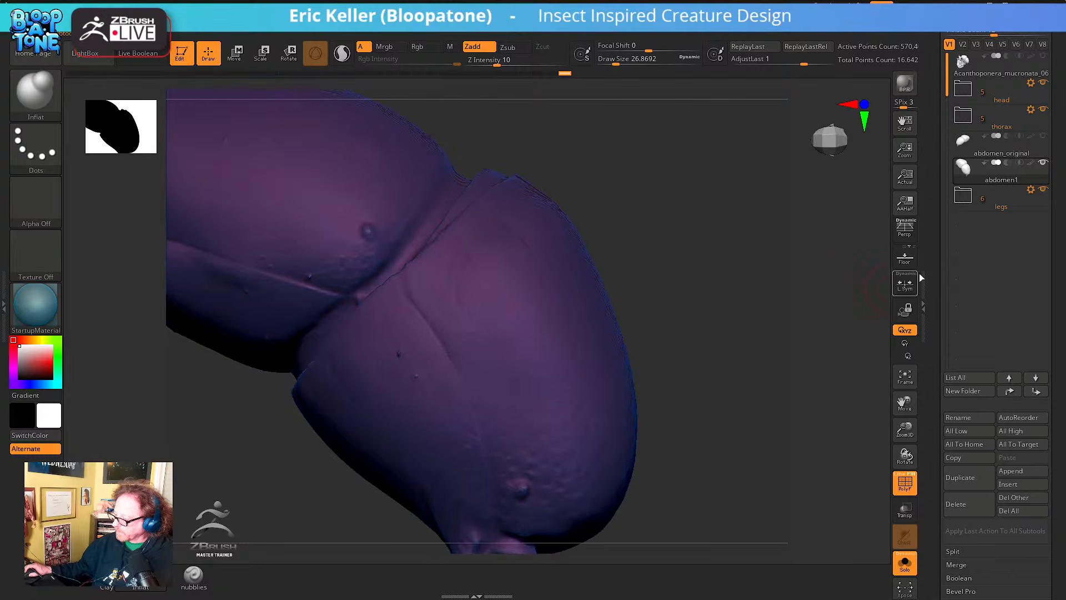
# Create a subtool folder named abdomen containing the abdomen1 subtool
pyautogui.click(964, 391)
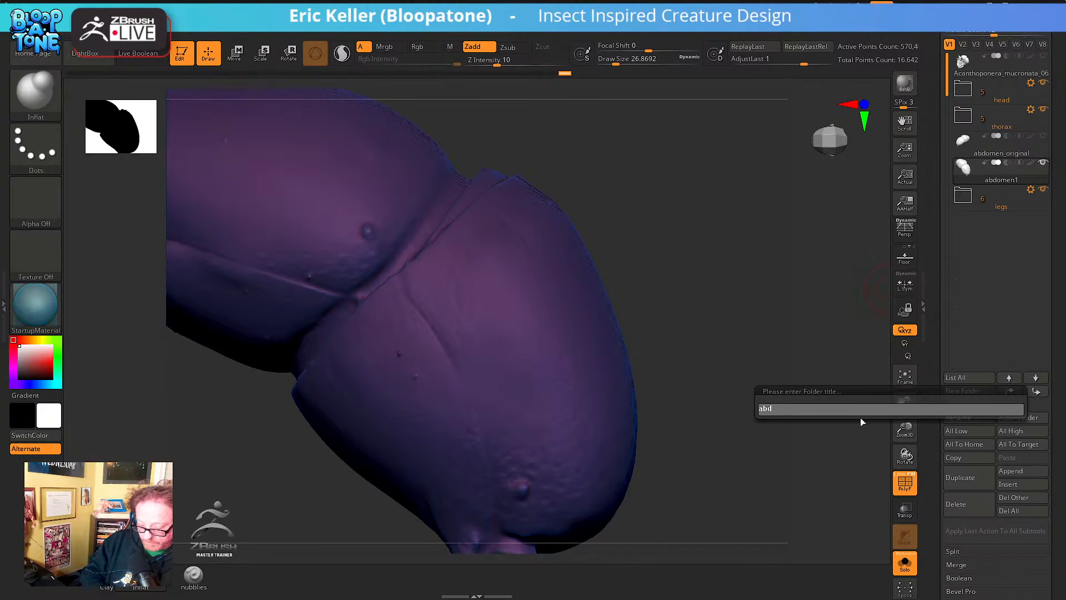
pyautogui.write('abdomen')
pyautogui.press('Return')
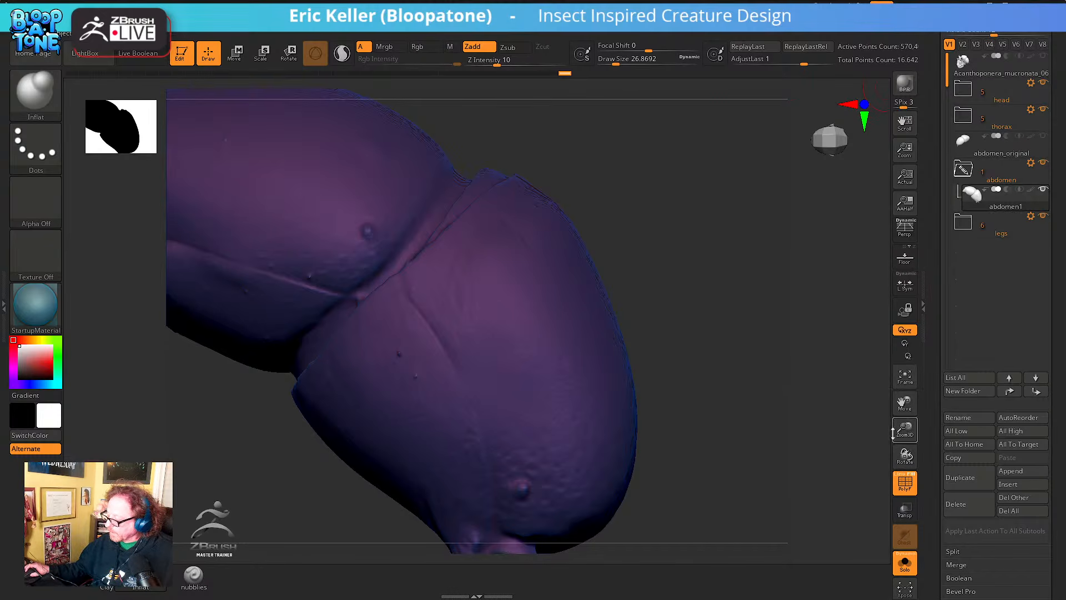
# Duplicate abdomen1 and move abdomen_original into the abdomen folder, leaving the abdomen2 copy selected
pyautogui.click(959, 478)
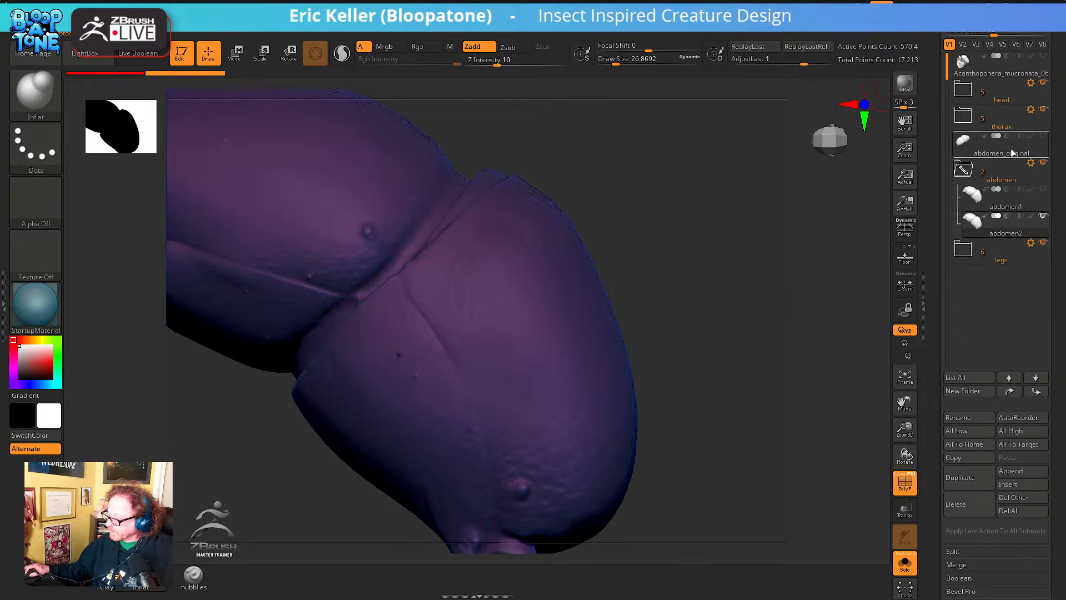
pyautogui.moveTo(1013, 153); pyautogui.dragTo(996, 173)
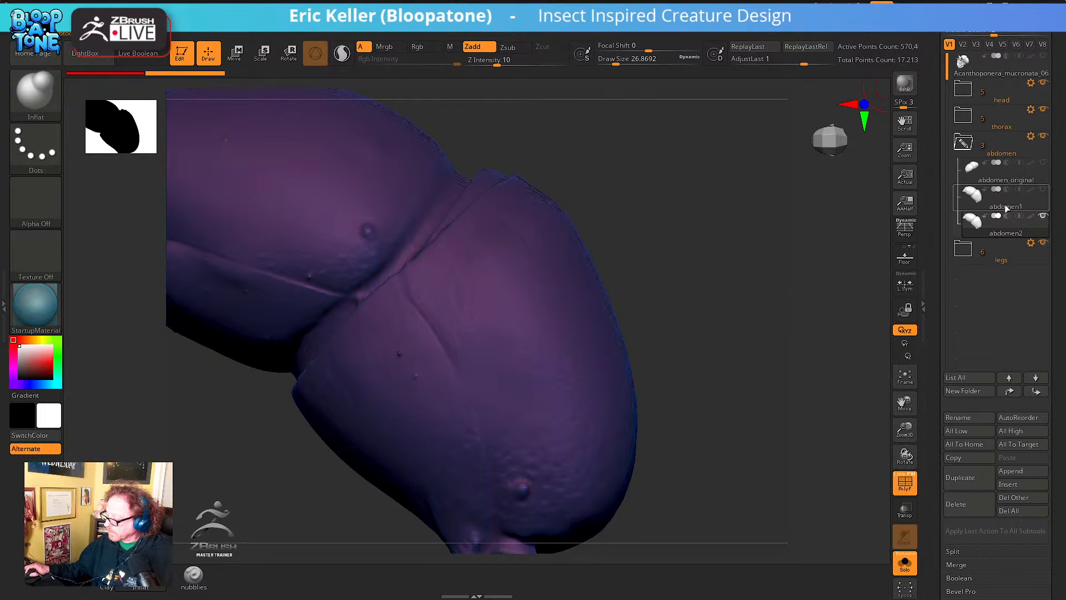
pyautogui.click(1007, 208)
pyautogui.click(1023, 181)
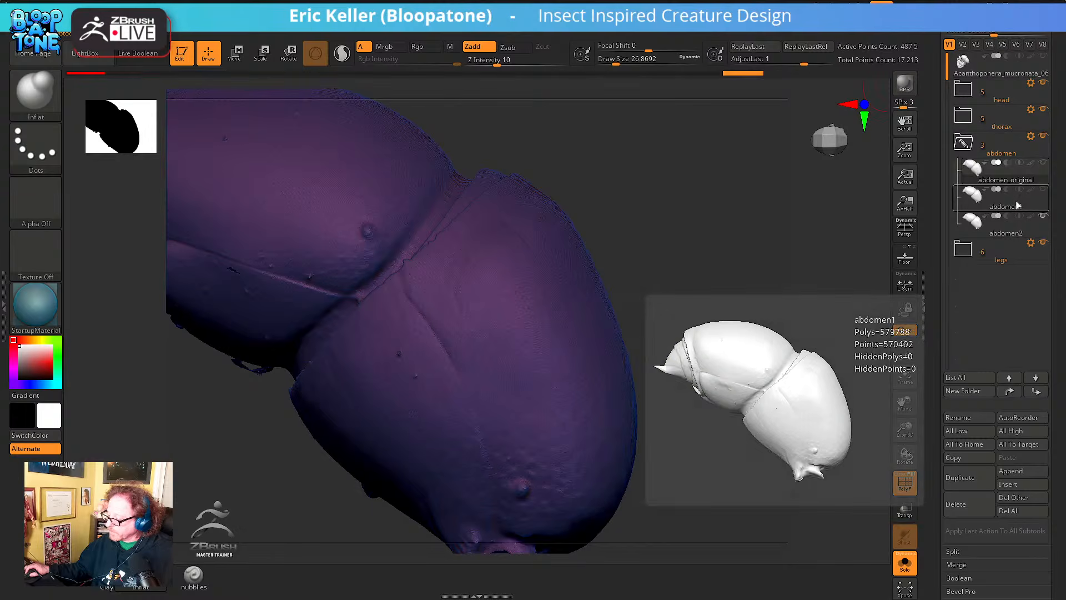
pyautogui.click(1017, 206)
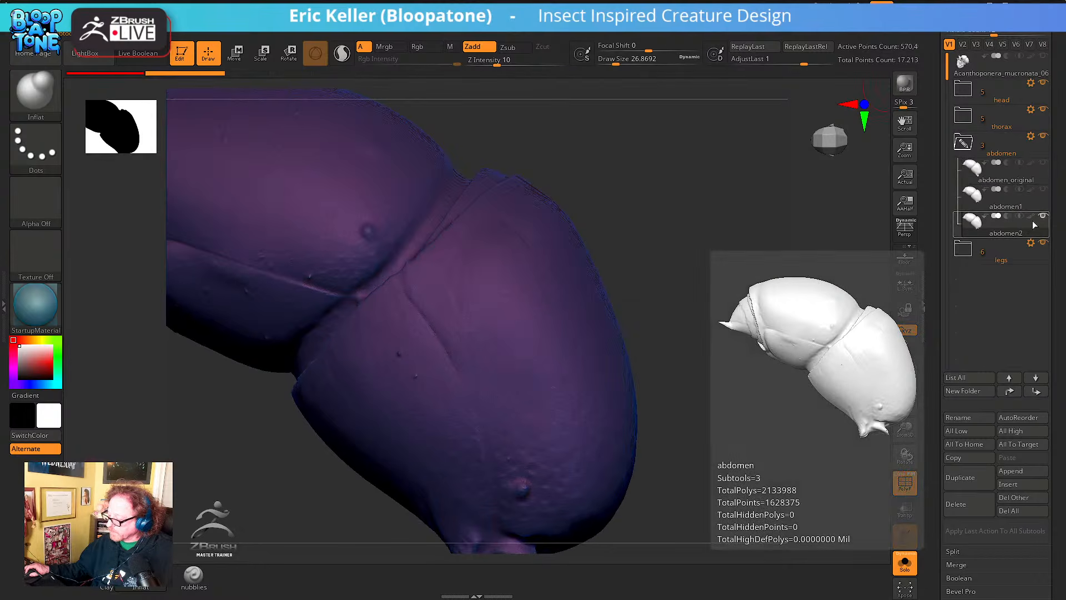
# Change the display material to SkinShade4 and check the seam between the two large abdomen segments
pyautogui.click(35, 304)
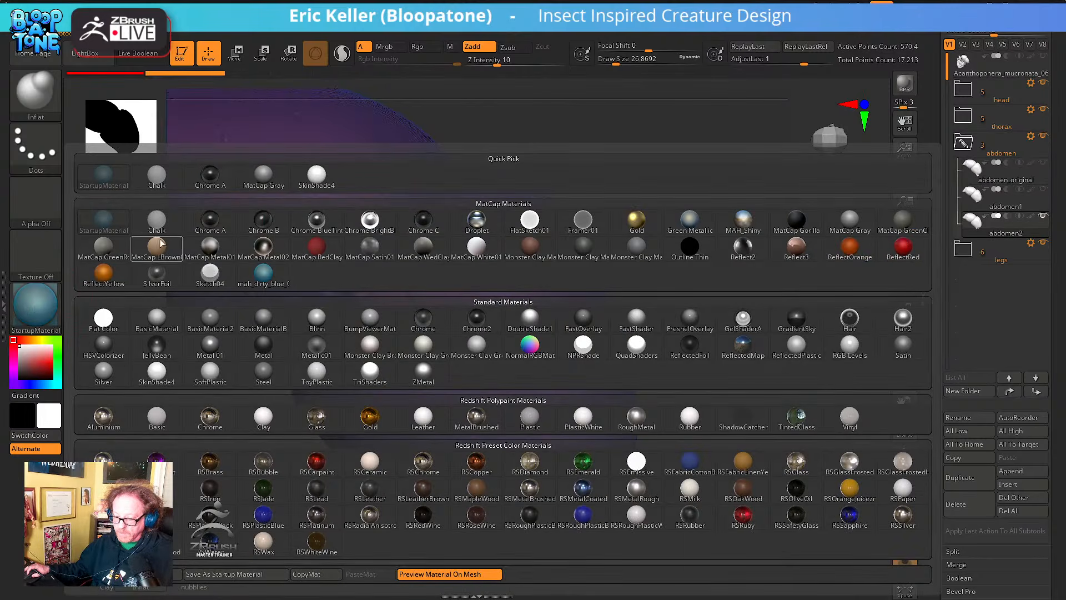
pyautogui.click(310, 188)
pyautogui.moveTo(743, 388)
pyautogui.mouseDown()
pyautogui.moveTo(750, 302)
pyautogui.moveTo(633, 292)
pyautogui.moveTo(761, 364)
pyautogui.moveTo(768, 330)
pyautogui.moveTo(783, 326)
pyautogui.moveTo(768, 318)
pyautogui.moveTo(711, 349)
pyautogui.moveTo(720, 342)
pyautogui.moveTo(734, 412)
pyautogui.mouseUp()
pyautogui.press('s')
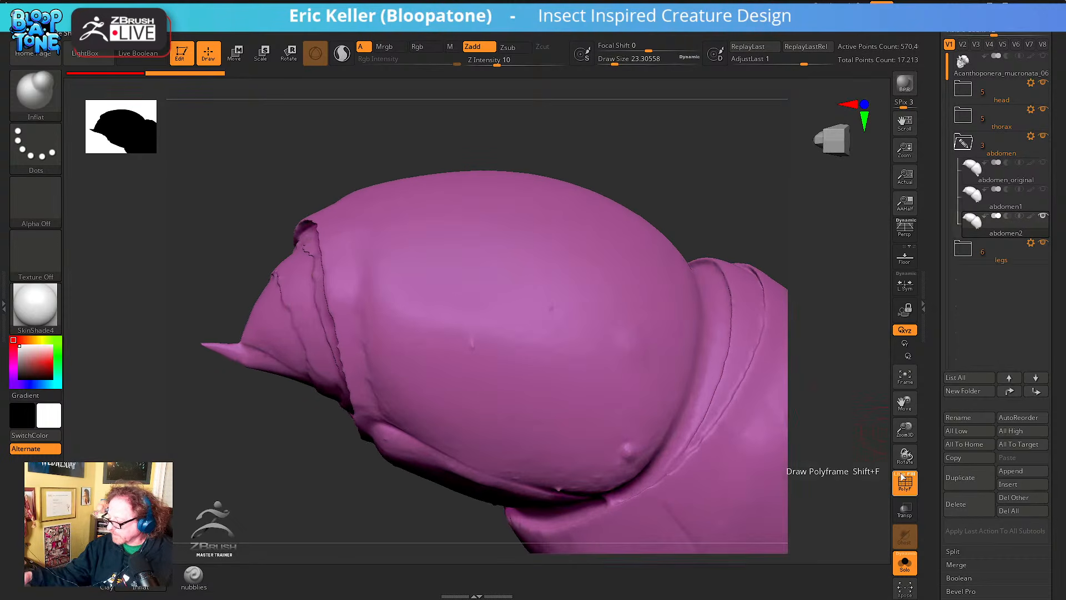
pyautogui.click(901, 479)
pyautogui.click(901, 478)
pyautogui.moveTo(854, 473); pyautogui.dragTo(729, 364)
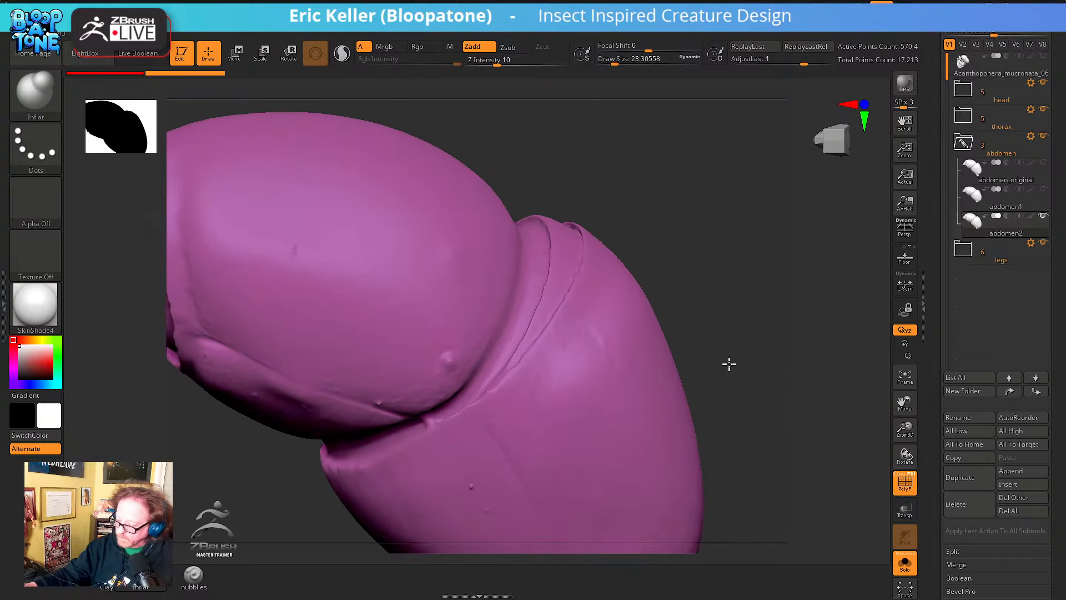
# Mask a narrow strip along the rear edge of the front segment's upper plate with draw size about 14.2
pyautogui.press('s')
pyautogui.moveTo(492, 403); pyautogui.dragTo(485, 403)
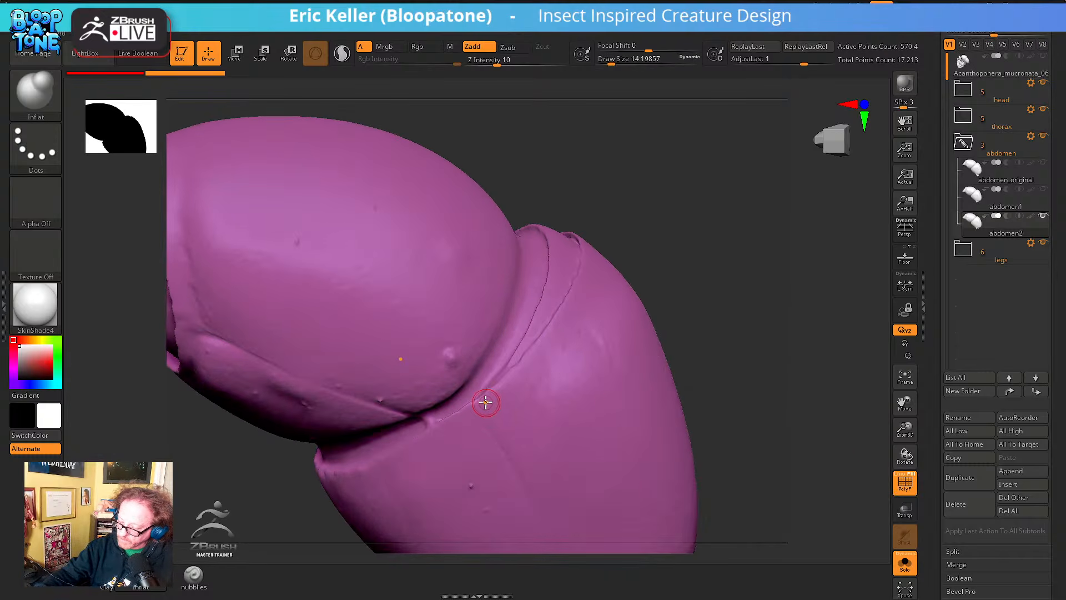
pyautogui.press('ctrl')
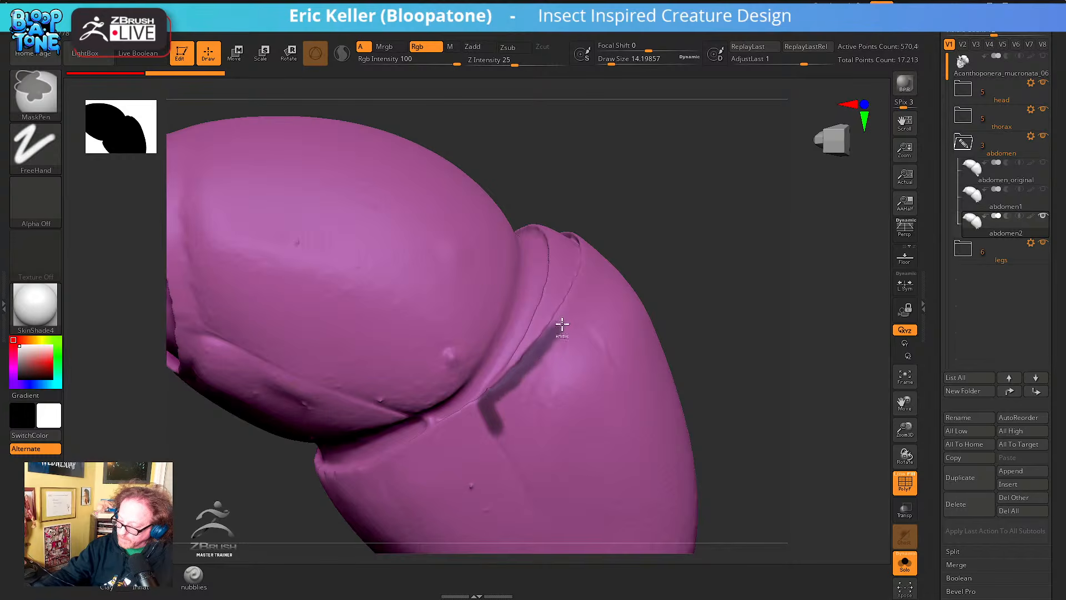
pyautogui.keyDown('ctrl'); pyautogui.moveTo(561, 324); pyautogui.dragTo(566, 318); pyautogui.keyUp('ctrl')
pyautogui.moveTo(680, 225); pyautogui.dragTo(671, 319)
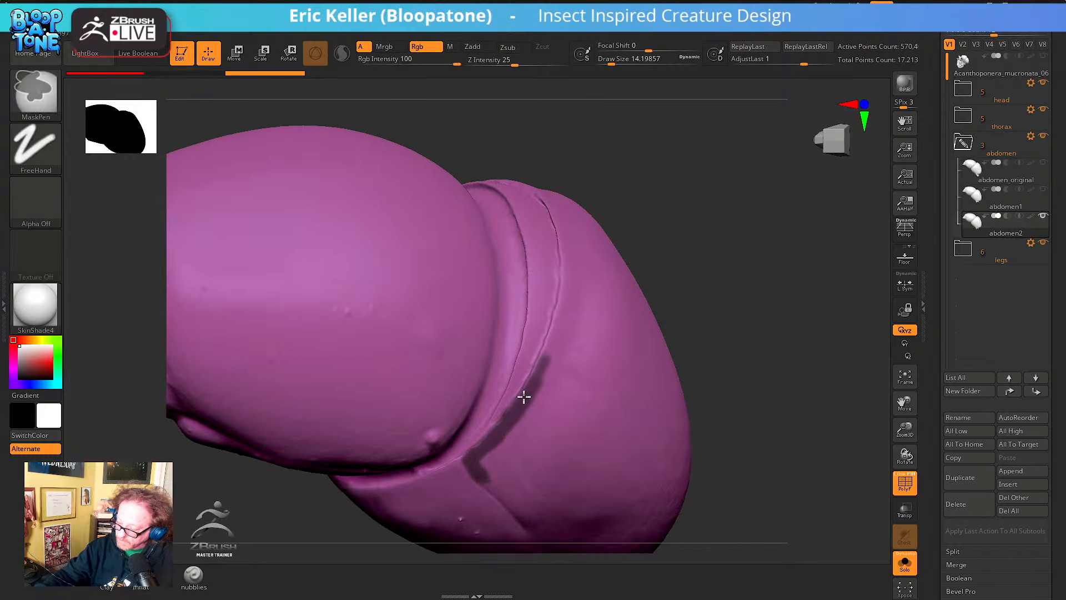
pyautogui.moveTo(529, 388)
pyautogui.keyDown('ctrl'); pyautogui.mouseDown()
pyautogui.moveTo(559, 295)
pyautogui.moveTo(560, 245)
pyautogui.mouseUp(); pyautogui.keyUp('ctrl')
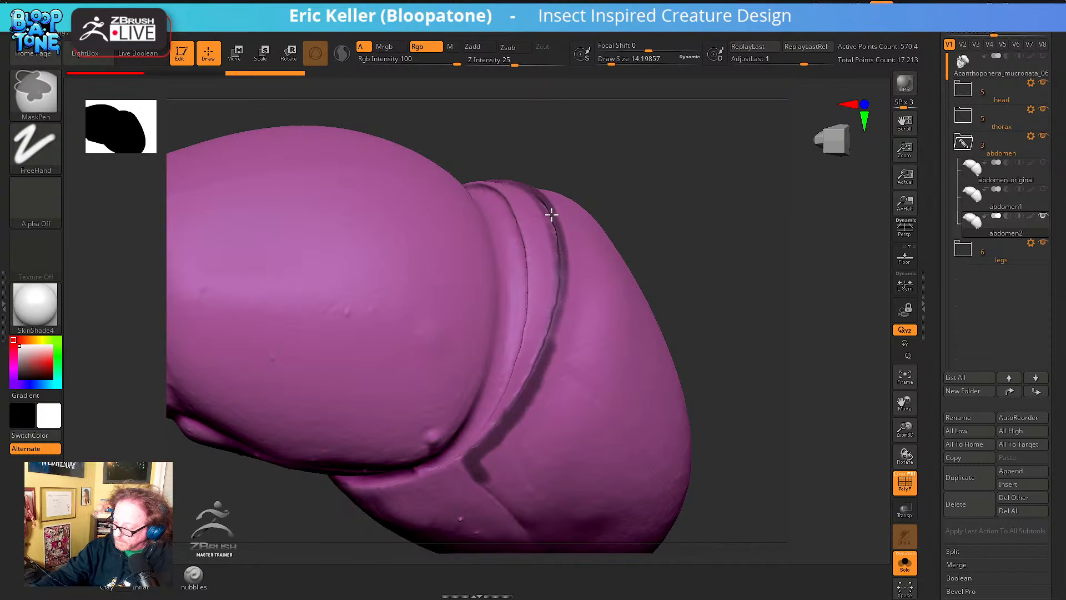
pyautogui.moveTo(558, 246); pyautogui.dragTo(558, 404, button='right')
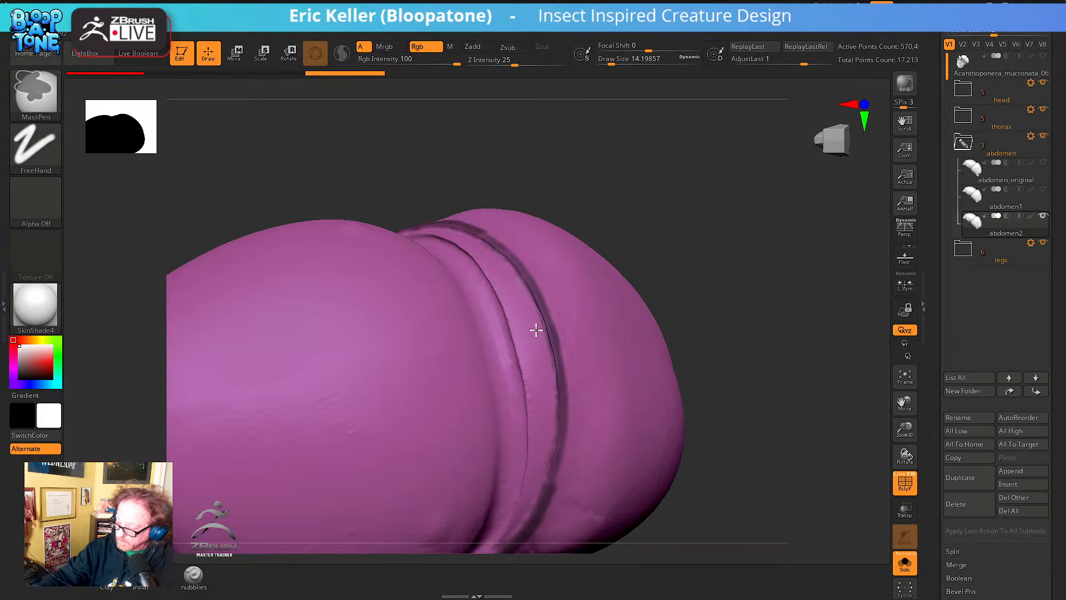
pyautogui.moveTo(572, 411)
pyautogui.mouseDown(button='right')
pyautogui.moveTo(623, 414)
pyautogui.moveTo(607, 309)
pyautogui.mouseUp(button='right')
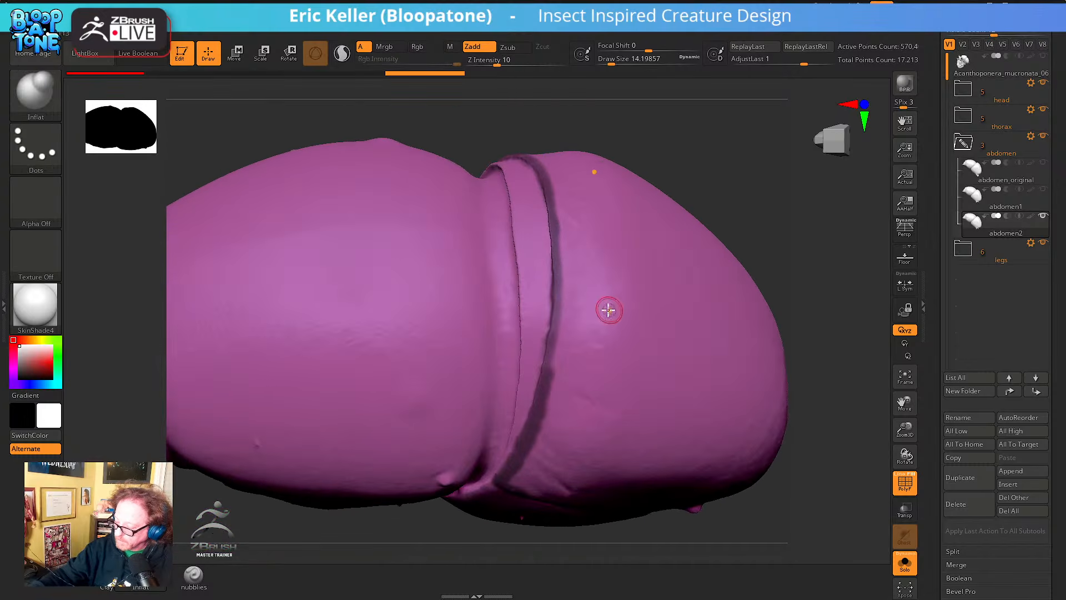
# Widen the mask strip over the upper plate and its lower corner with draw size about 25
pyautogui.press('s')
pyautogui.moveTo(564, 369)
pyautogui.mouseDown()
pyautogui.moveTo(579, 327)
pyautogui.moveTo(572, 352)
pyautogui.moveTo(565, 191)
pyautogui.mouseUp()
pyautogui.press('s')
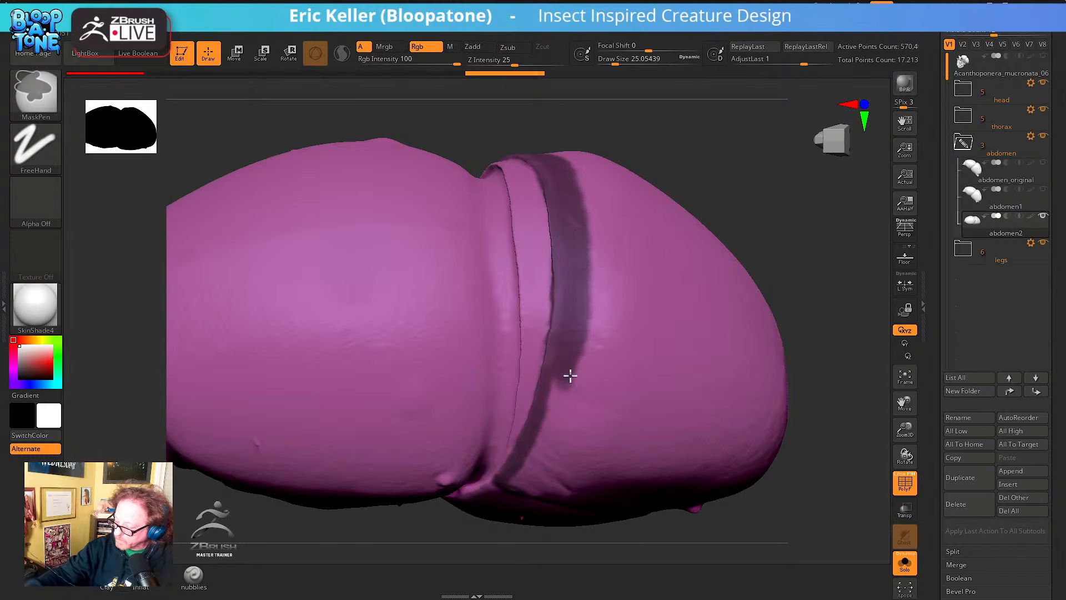
pyautogui.keyDown('ctrl'); pyautogui.moveTo(570, 376); pyautogui.dragTo(544, 418); pyautogui.keyUp('ctrl')
pyautogui.moveTo(571, 414); pyautogui.dragTo(581, 328, button='right')
pyautogui.moveTo(582, 314)
pyautogui.keyDown('ctrl'); pyautogui.mouseDown()
pyautogui.moveTo(538, 400)
pyautogui.moveTo(611, 308)
pyautogui.mouseUp(); pyautogui.keyUp('ctrl')
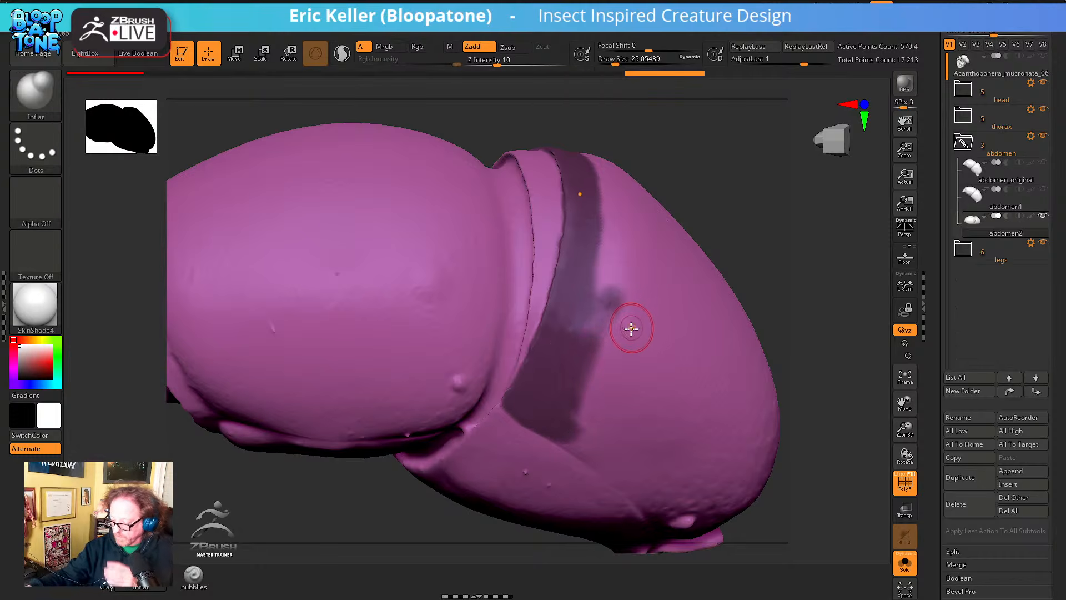
# Extend the mask farther forward across the upper plate and toward the side seam with draw size about 34.8
pyautogui.moveTo(628, 330)
pyautogui.mouseDown(button='right')
pyautogui.moveTo(621, 341)
pyautogui.moveTo(637, 221)
pyautogui.moveTo(581, 319)
pyautogui.mouseUp(button='right')
pyautogui.moveTo(583, 290)
pyautogui.keyDown('ctrl'); pyautogui.mouseDown()
pyautogui.moveTo(566, 333)
pyautogui.moveTo(571, 281)
pyautogui.moveTo(538, 433)
pyautogui.moveTo(561, 385)
pyautogui.moveTo(609, 374)
pyautogui.moveTo(583, 438)
pyautogui.moveTo(583, 293)
pyautogui.moveTo(659, 268)
pyautogui.moveTo(673, 302)
pyautogui.moveTo(622, 442)
pyautogui.mouseUp(); pyautogui.keyUp('ctrl')
pyautogui.moveTo(621, 443); pyautogui.dragTo(638, 327, button='right')
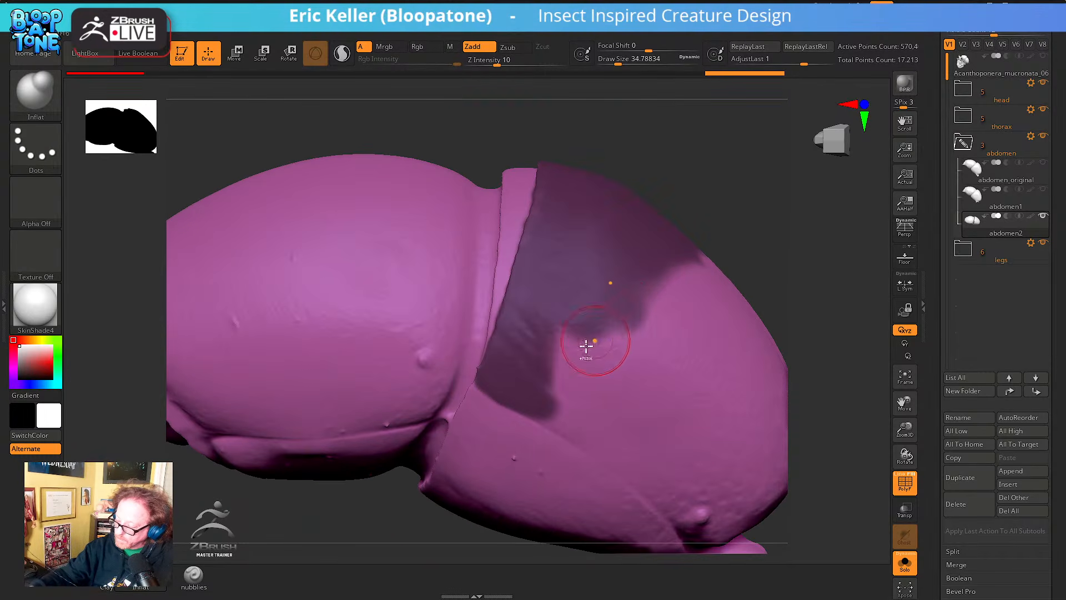
pyautogui.moveTo(574, 383)
pyautogui.keyDown('ctrl'); pyautogui.mouseDown()
pyautogui.moveTo(564, 329)
pyautogui.moveTo(564, 408)
pyautogui.moveTo(609, 428)
pyautogui.moveTo(604, 416)
pyautogui.mouseUp(); pyautogui.keyUp('ctrl')
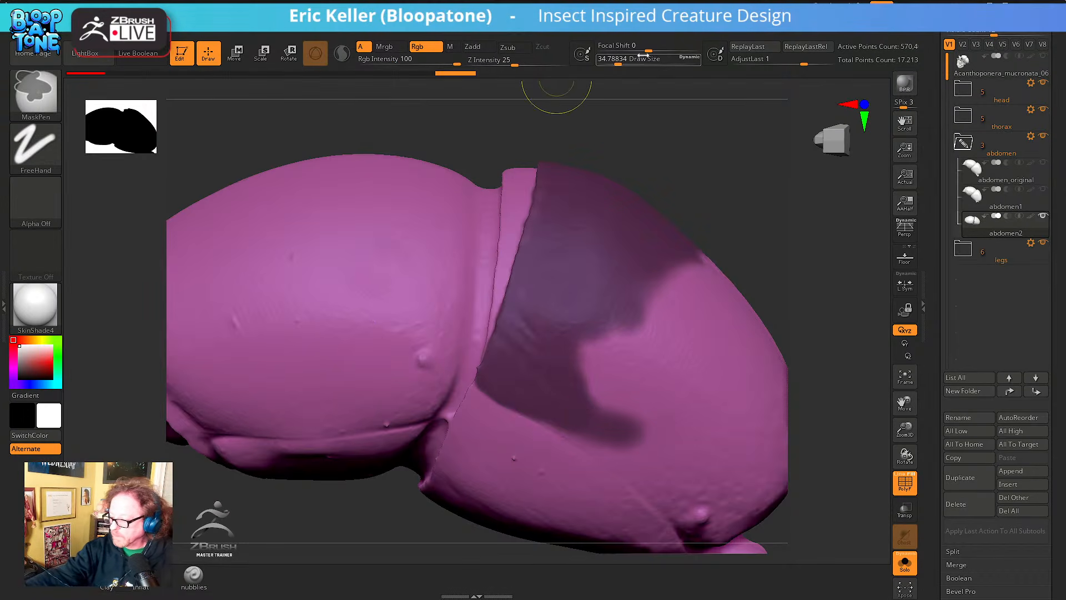
# Mask along the plate's side seam and around the front socket using focal shift -55 and draw size about 21.6
pyautogui.moveTo(648, 57); pyautogui.dragTo(618, 74)
pyautogui.press('s')
pyautogui.moveTo(622, 369)
pyautogui.mouseDown()
pyautogui.moveTo(592, 359)
pyautogui.moveTo(600, 354)
pyautogui.moveTo(605, 389)
pyautogui.mouseUp()
pyautogui.moveTo(596, 414); pyautogui.dragTo(492, 316, button='right')
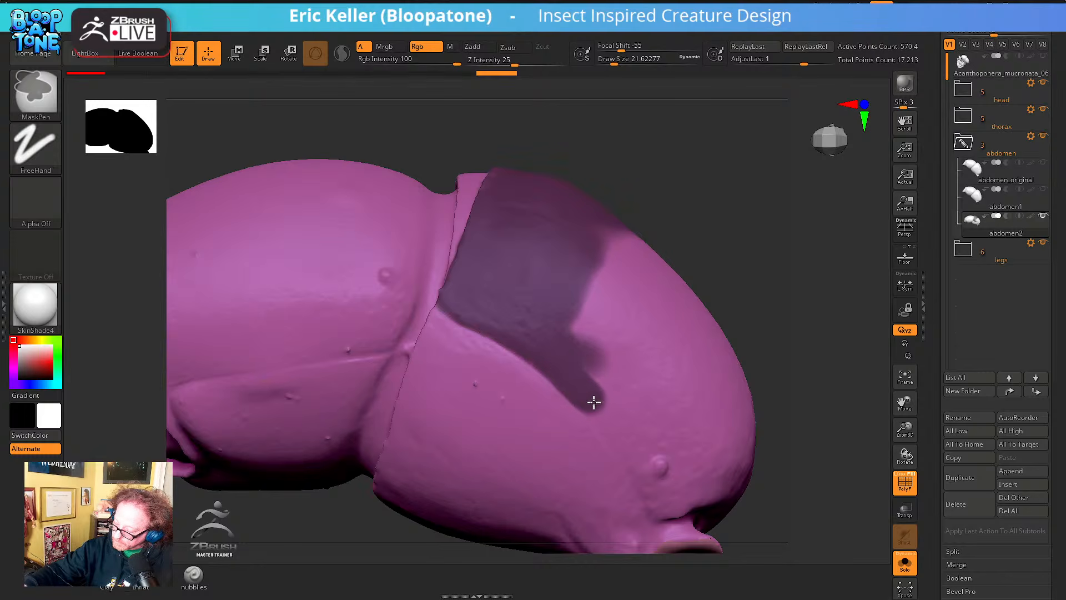
pyautogui.keyDown('ctrl'); pyautogui.moveTo(593, 402); pyautogui.dragTo(662, 502); pyautogui.keyUp('ctrl')
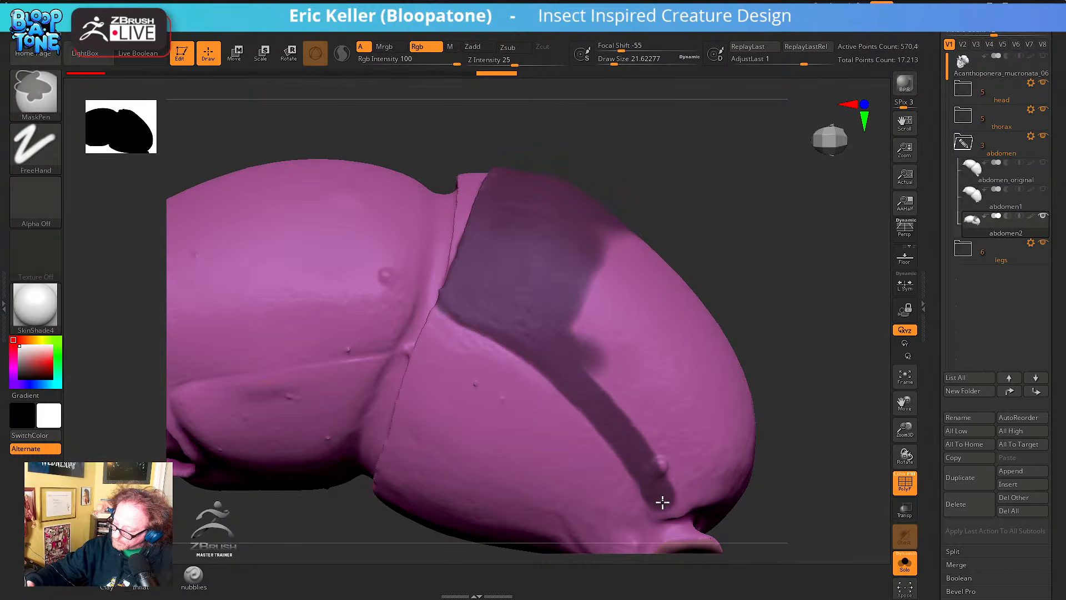
pyautogui.moveTo(704, 478); pyautogui.dragTo(644, 424, button='right')
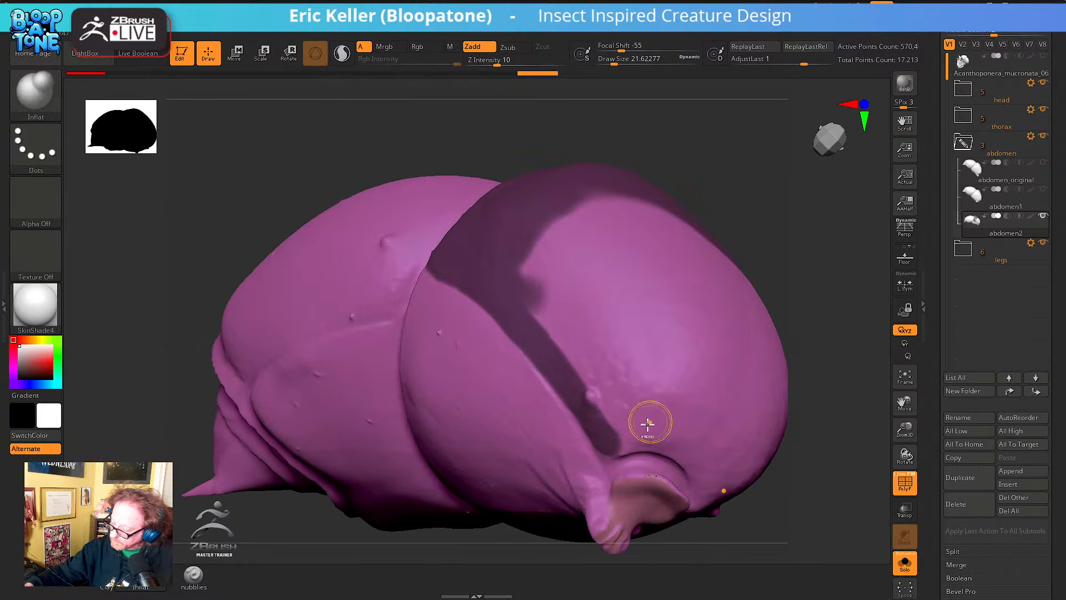
pyautogui.keyDown('ctrl'); pyautogui.moveTo(618, 449); pyautogui.dragTo(677, 448); pyautogui.keyUp('ctrl')
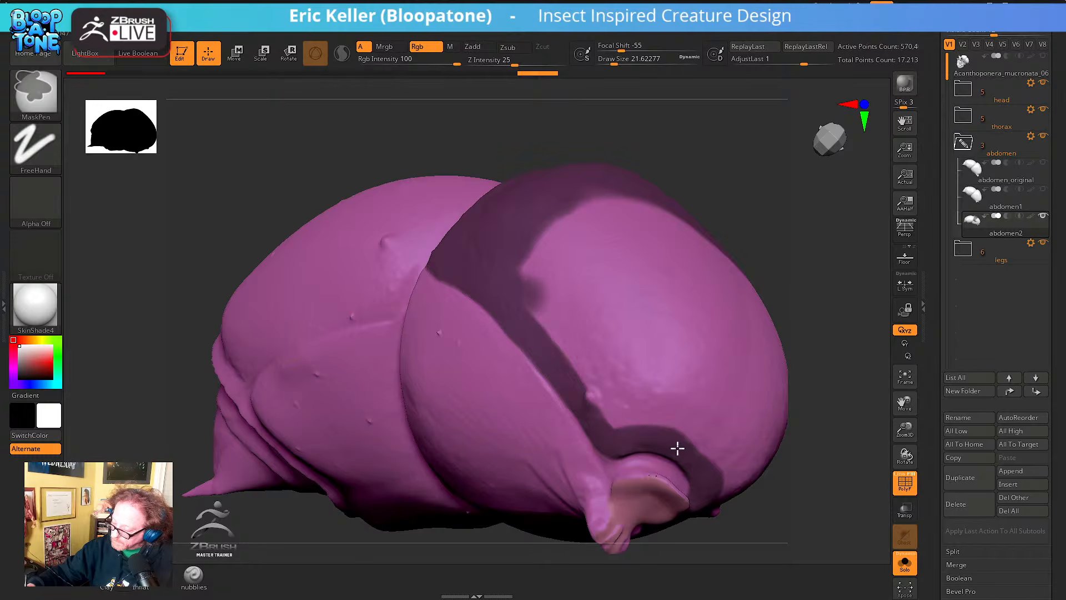
# Fill the remaining unmasked area of the front segment's upper plate with draw size about 48.6
pyautogui.moveTo(696, 432); pyautogui.dragTo(643, 386, button='right')
pyautogui.press('s')
pyautogui.moveTo(602, 335); pyautogui.dragTo(608, 331)
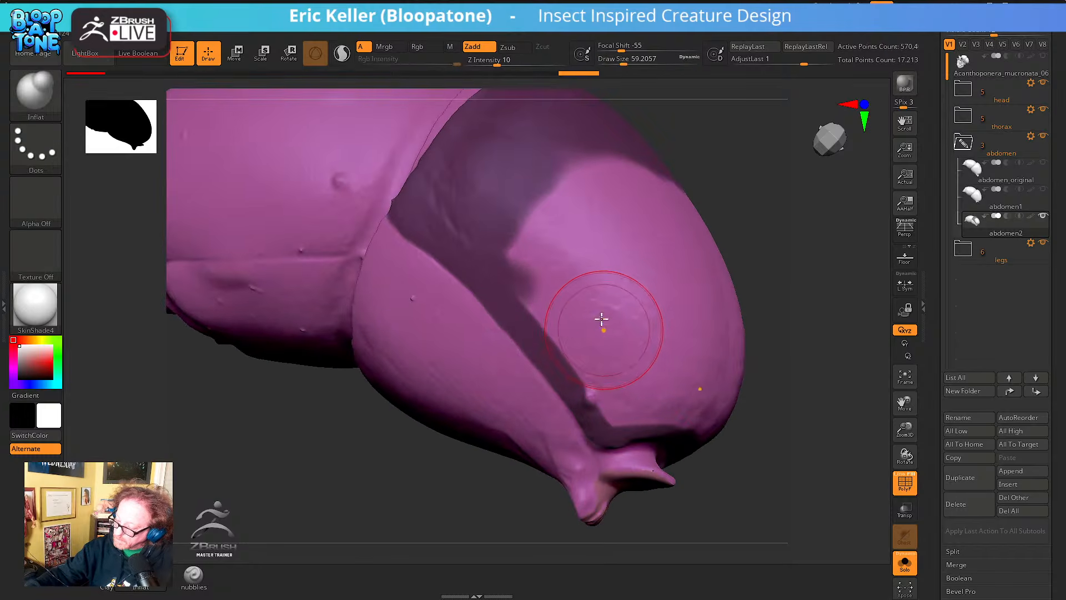
pyautogui.press('s')
pyautogui.moveTo(587, 256); pyautogui.dragTo(583, 255)
pyautogui.moveTo(574, 201)
pyautogui.keyDown('ctrl'); pyautogui.mouseDown()
pyautogui.moveTo(581, 162)
pyautogui.moveTo(546, 233)
pyautogui.moveTo(592, 226)
pyautogui.moveTo(543, 252)
pyautogui.moveTo(538, 307)
pyautogui.moveTo(589, 376)
pyautogui.moveTo(607, 272)
pyautogui.moveTo(706, 223)
pyautogui.mouseUp(); pyautogui.keyUp('ctrl')
pyautogui.moveTo(805, 236); pyautogui.dragTo(613, 276, button='right')
pyautogui.moveTo(614, 276)
pyautogui.keyDown('ctrl'); pyautogui.mouseDown()
pyautogui.moveTo(624, 359)
pyautogui.moveTo(668, 343)
pyautogui.moveTo(662, 388)
pyautogui.mouseUp(); pyautogui.keyUp('ctrl')
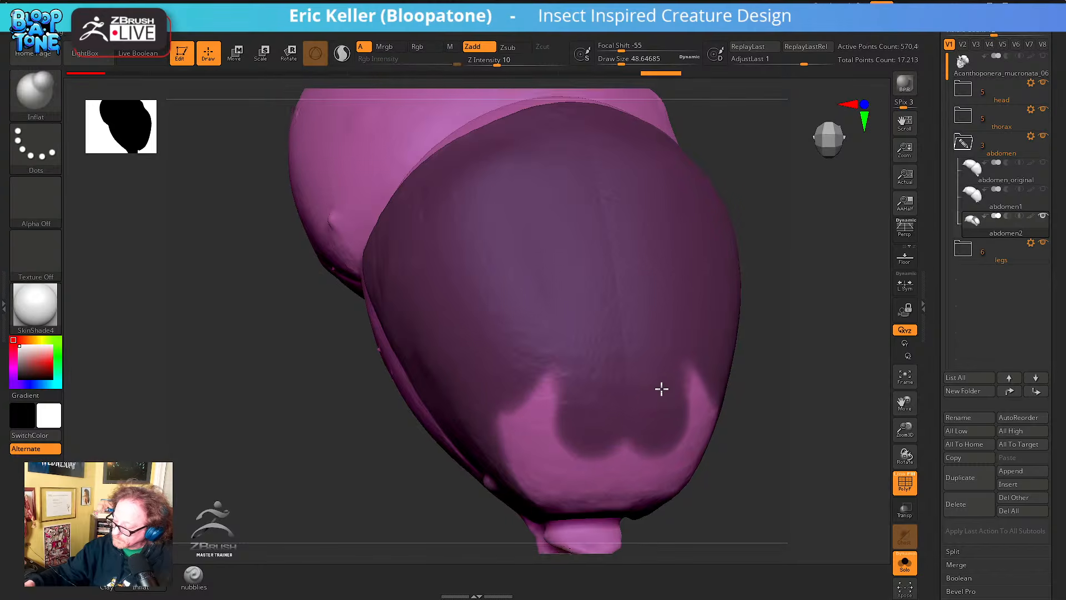
pyautogui.moveTo(661, 389); pyautogui.dragTo(656, 317, button='right')
pyautogui.moveTo(656, 317)
pyautogui.keyDown('ctrl'); pyautogui.mouseDown()
pyautogui.moveTo(702, 385)
pyautogui.moveTo(656, 440)
pyautogui.moveTo(619, 376)
pyautogui.mouseUp(); pyautogui.keyUp('ctrl')
# Refine the mask border around the front socket and side seam, reducing the draw size to about 9.4
pyautogui.press('b')
pyautogui.press('i')
pyautogui.press('n')
pyautogui.moveTo(519, 383)
pyautogui.mouseDown(button='right')
pyautogui.moveTo(730, 397)
pyautogui.moveTo(700, 388)
pyautogui.moveTo(667, 347)
pyautogui.mouseUp(button='right')
pyautogui.press('s')
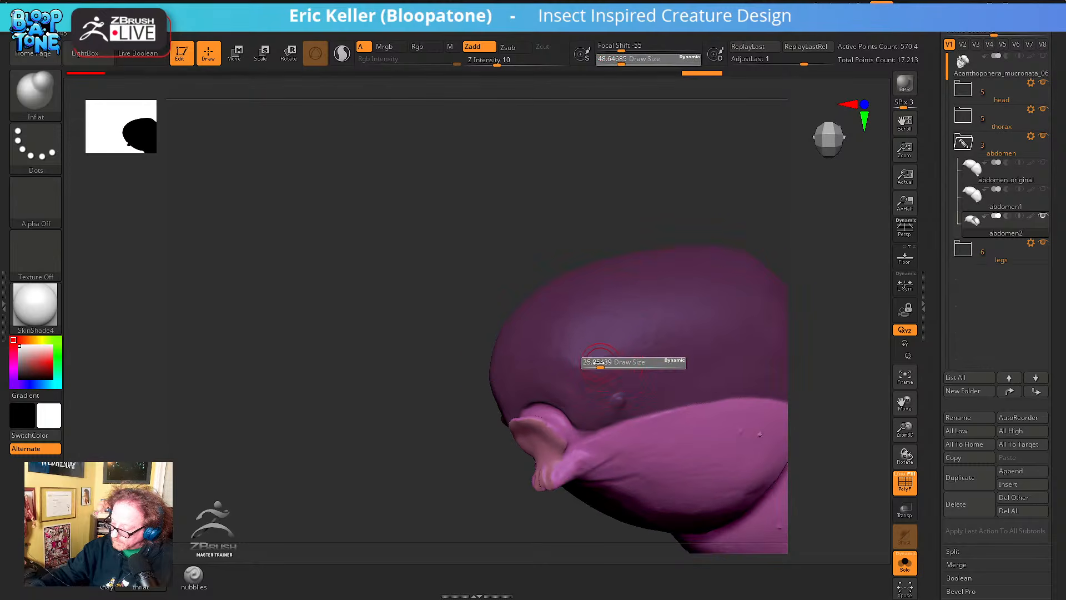
pyautogui.moveTo(599, 362); pyautogui.dragTo(598, 362)
pyautogui.moveTo(598, 362)
pyautogui.mouseDown(button='right')
pyautogui.moveTo(621, 448)
pyautogui.moveTo(571, 474)
pyautogui.mouseUp(button='right')
pyautogui.press('s')
pyautogui.moveTo(571, 473); pyautogui.dragTo(569, 474)
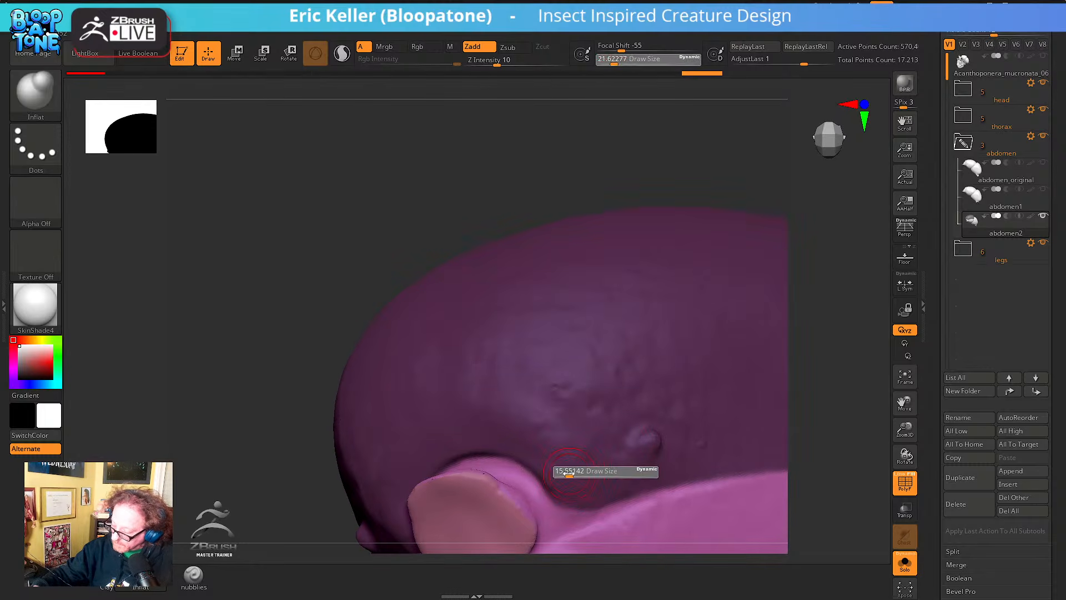
pyautogui.press('ctrl')
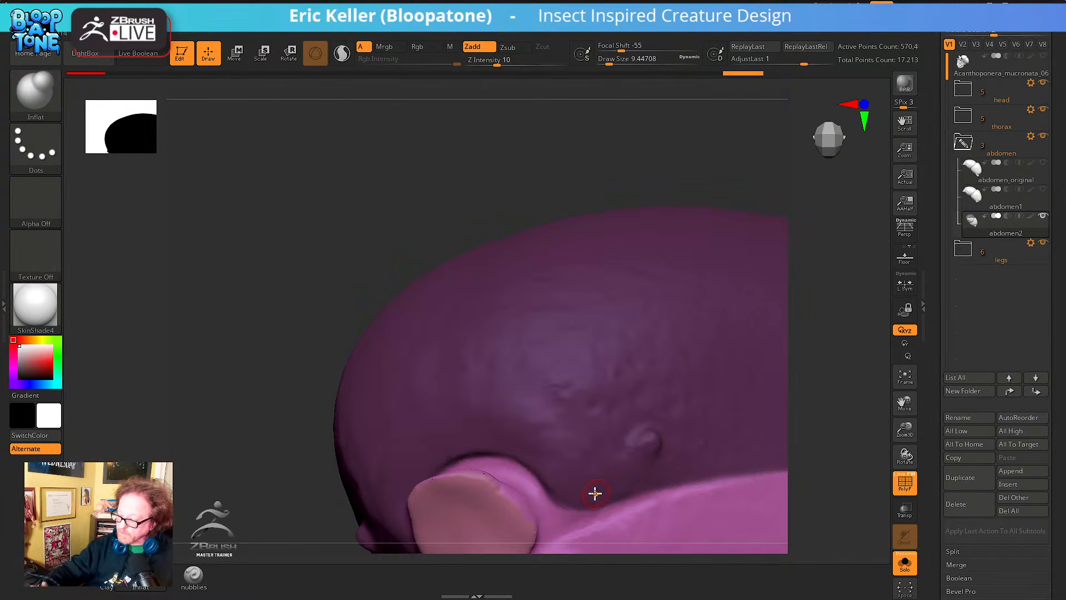
pyautogui.moveTo(568, 465)
pyautogui.mouseDown(button='right')
pyautogui.moveTo(551, 376)
pyautogui.moveTo(544, 401)
pyautogui.mouseUp(button='right')
pyautogui.press('ctrl')
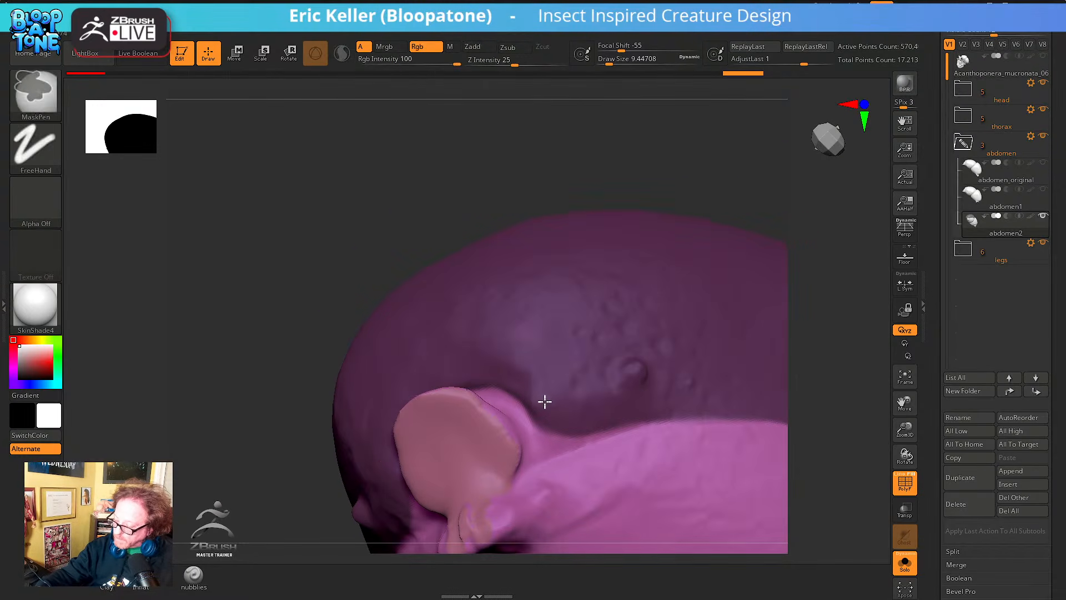
# Touch up the mask along the plate's rear edge on the other side with draw size about 15.6
pyautogui.moveTo(675, 380)
pyautogui.mouseDown(button='right')
pyautogui.moveTo(635, 345)
pyautogui.moveTo(676, 344)
pyautogui.moveTo(737, 305)
pyautogui.moveTo(689, 363)
pyautogui.moveTo(635, 371)
pyautogui.moveTo(688, 331)
pyautogui.moveTo(655, 362)
pyautogui.mouseUp(button='right')
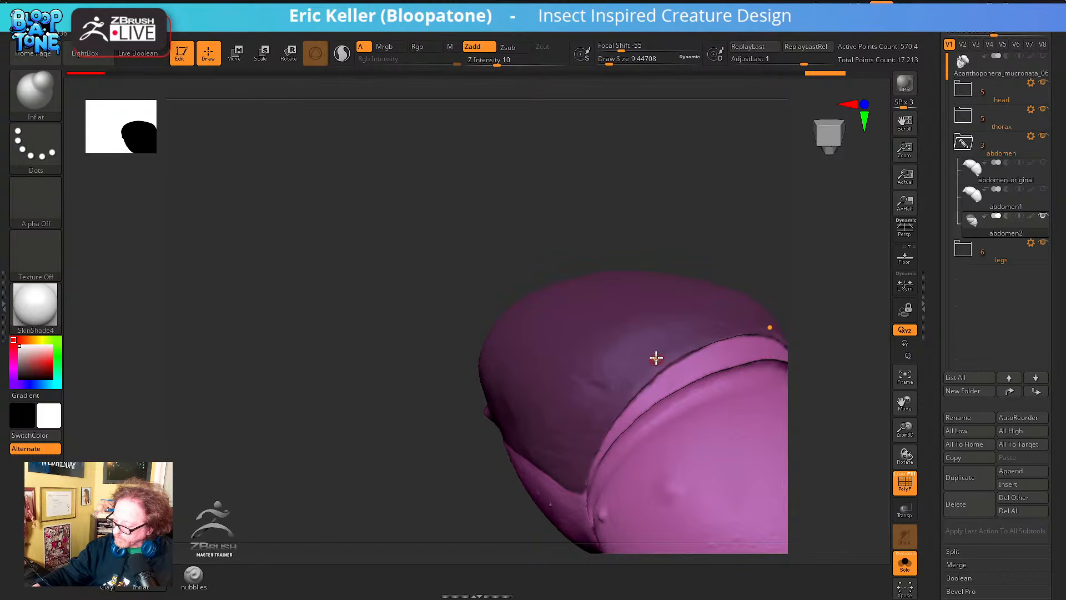
pyautogui.press('ctrl')
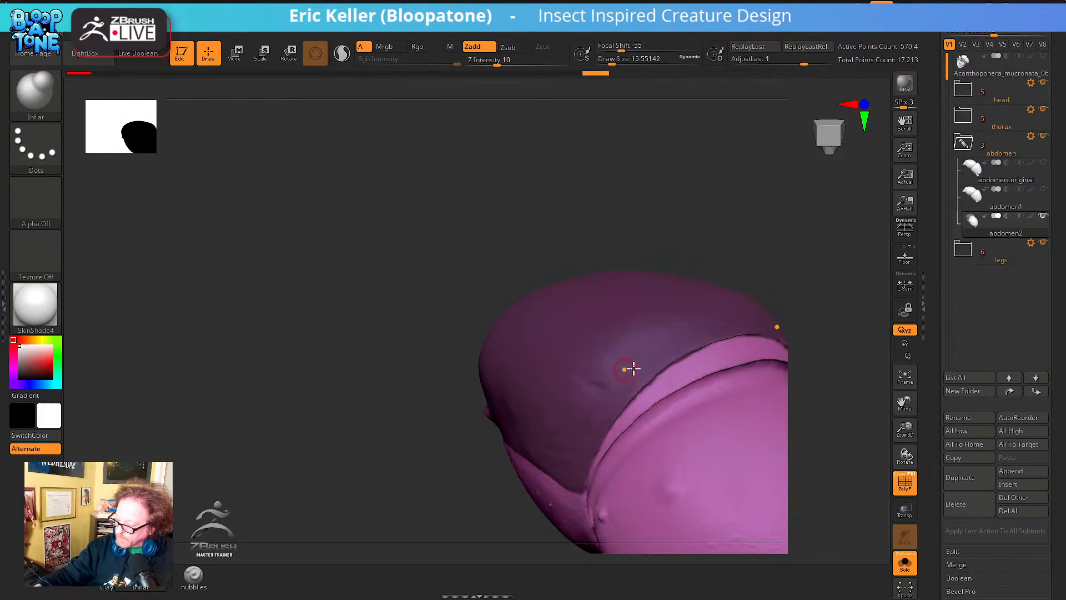
pyautogui.moveTo(631, 368)
pyautogui.mouseDown(button='right')
pyautogui.moveTo(690, 361)
pyautogui.moveTo(659, 368)
pyautogui.moveTo(676, 360)
pyautogui.mouseUp(button='right')
pyautogui.press('ctrl')
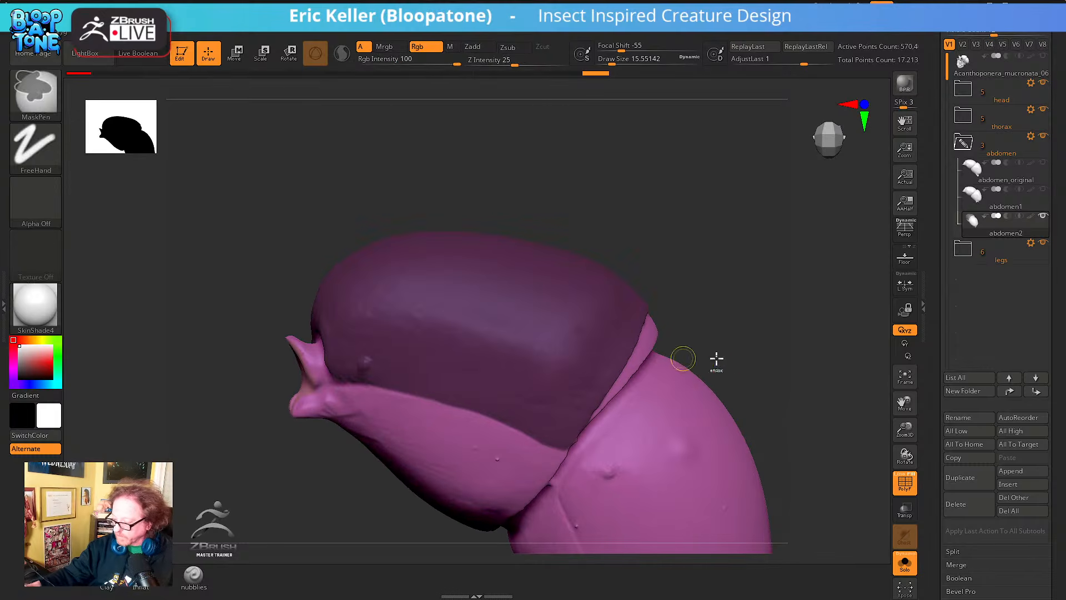
# Boost the mask on the front segment's upper plate
pyautogui.scroll(-6, 944, 461)
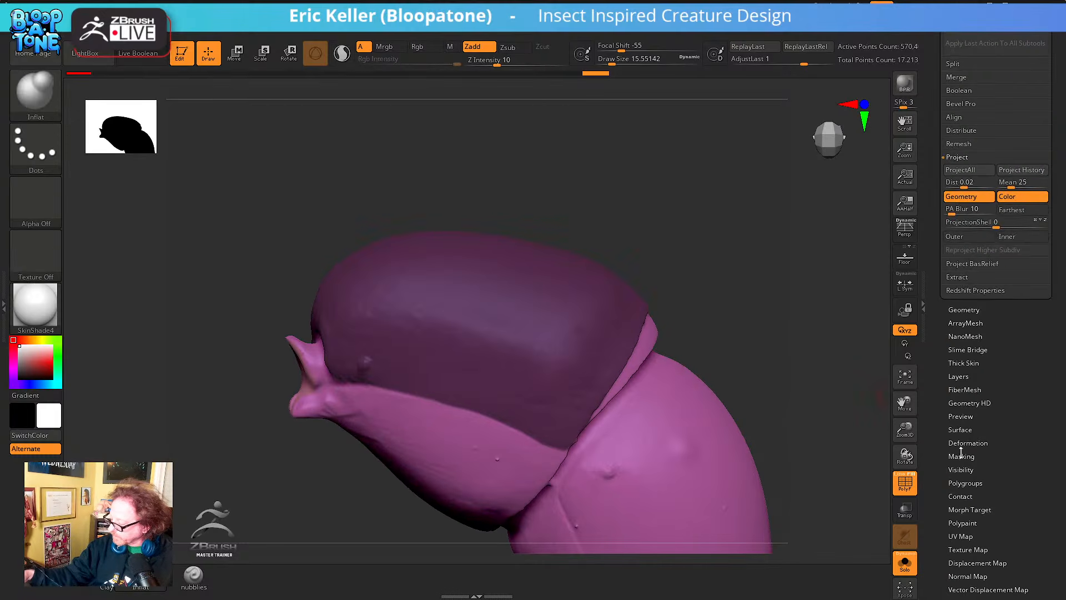
pyautogui.click(960, 456)
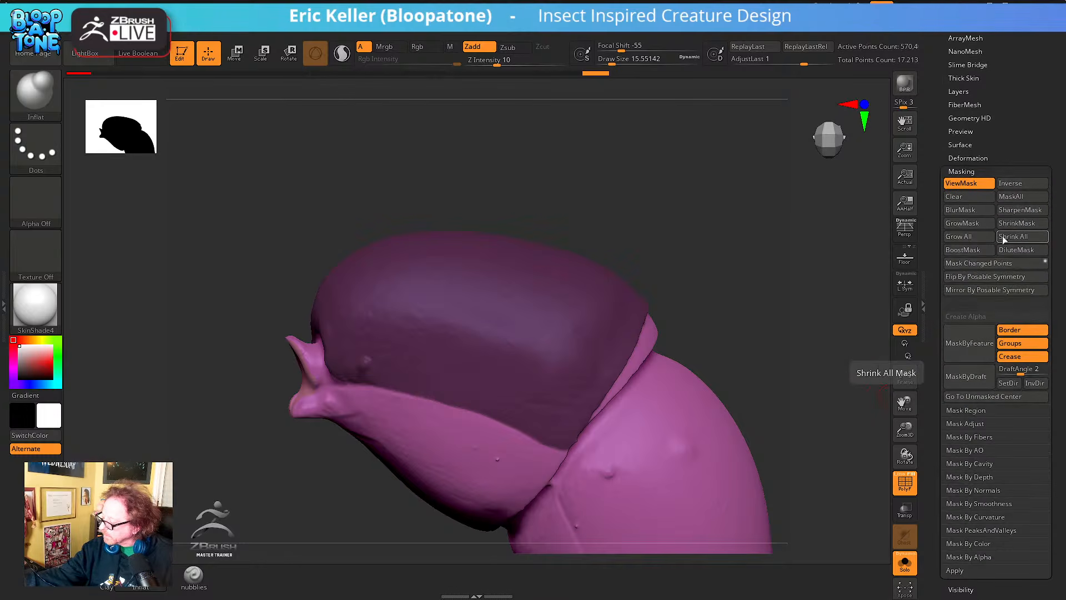
pyautogui.click(973, 252)
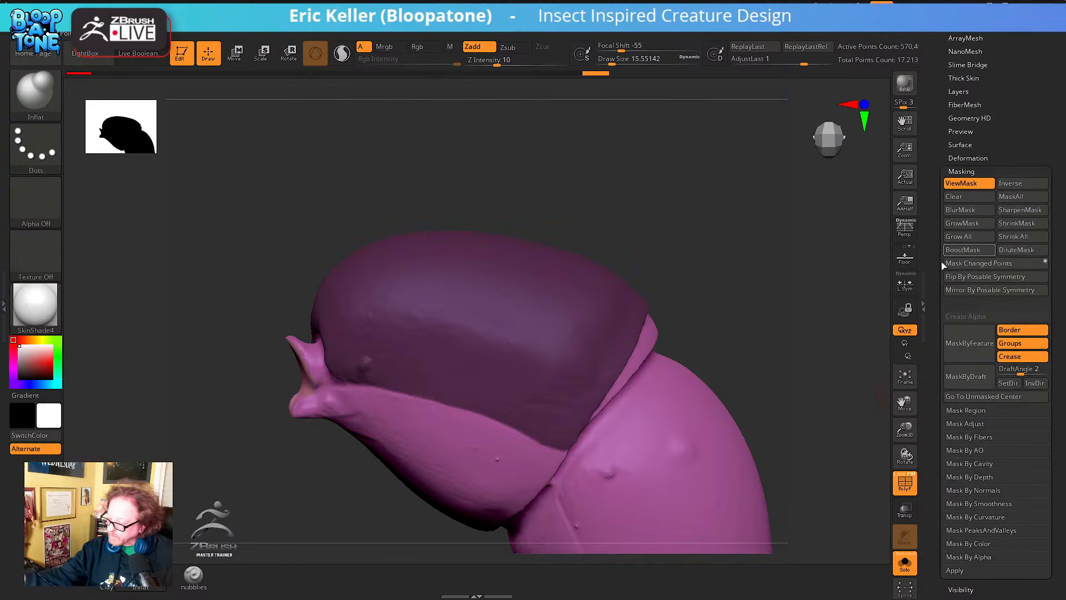
# Convert the masked upper plate of the front segment into its own polygroup and hide it
pyautogui.moveTo(708, 333)
pyautogui.mouseDown()
pyautogui.moveTo(722, 320)
pyautogui.moveTo(683, 330)
pyautogui.mouseUp()
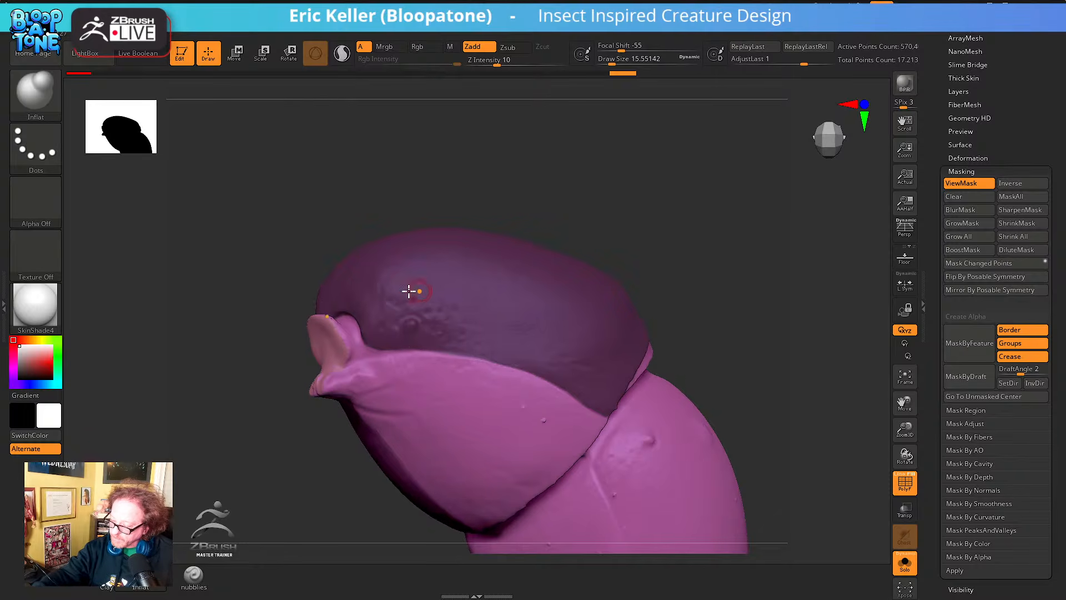
pyautogui.moveTo(714, 290)
pyautogui.mouseDown()
pyautogui.moveTo(733, 300)
pyautogui.moveTo(688, 312)
pyautogui.moveTo(679, 300)
pyautogui.moveTo(594, 328)
pyautogui.mouseUp()
pyautogui.hotkey('ctrl', 'w')
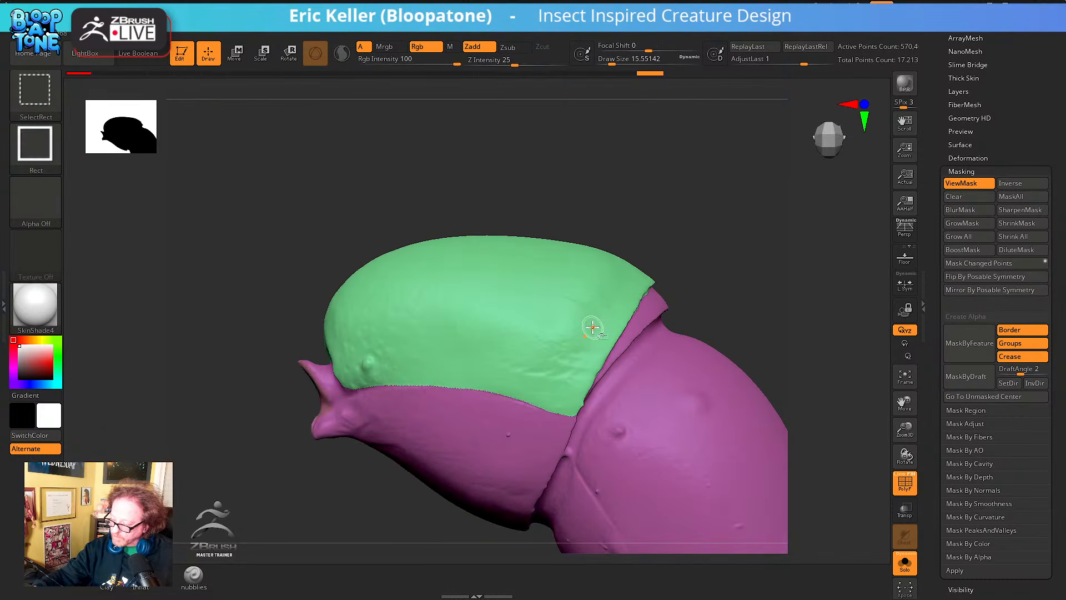
pyautogui.keyDown('ctrl'); pyautogui.keyDown('shift'); pyautogui.click(592, 327); pyautogui.keyUp('shift'); pyautogui.keyUp('ctrl')
pyautogui.keyDown('ctrl'); pyautogui.keyDown('shift'); pyautogui.click(677, 289); pyautogui.keyUp('shift'); pyautogui.keyUp('ctrl')
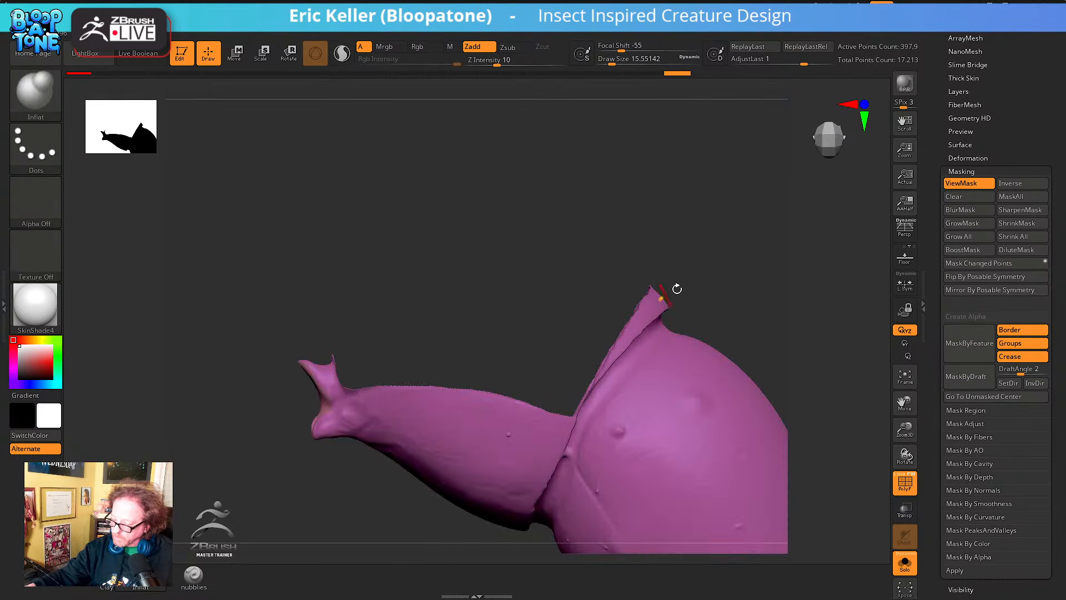
# Mask the rim and inner surface of the front socket with draw size about 17
pyautogui.moveTo(677, 289)
pyautogui.mouseDown()
pyautogui.moveTo(714, 297)
pyautogui.moveTo(721, 268)
pyautogui.moveTo(659, 268)
pyautogui.moveTo(675, 284)
pyautogui.moveTo(632, 309)
pyautogui.moveTo(633, 297)
pyautogui.moveTo(575, 354)
pyautogui.moveTo(509, 349)
pyautogui.moveTo(492, 340)
pyautogui.moveTo(516, 346)
pyautogui.moveTo(501, 335)
pyautogui.mouseUp()
pyautogui.moveTo(498, 333); pyautogui.dragTo(495, 333)
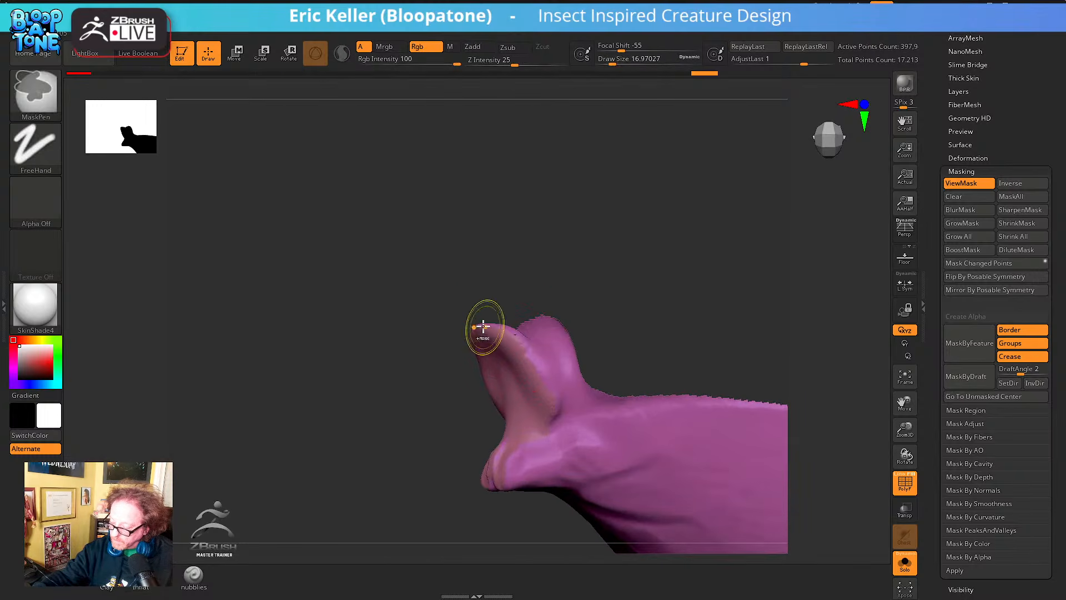
pyautogui.keyDown('ctrl'); pyautogui.moveTo(477, 329); pyautogui.dragTo(484, 344, button='right'); pyautogui.keyUp('ctrl')
pyautogui.keyDown('ctrl'); pyautogui.click(529, 367); pyautogui.keyUp('ctrl')
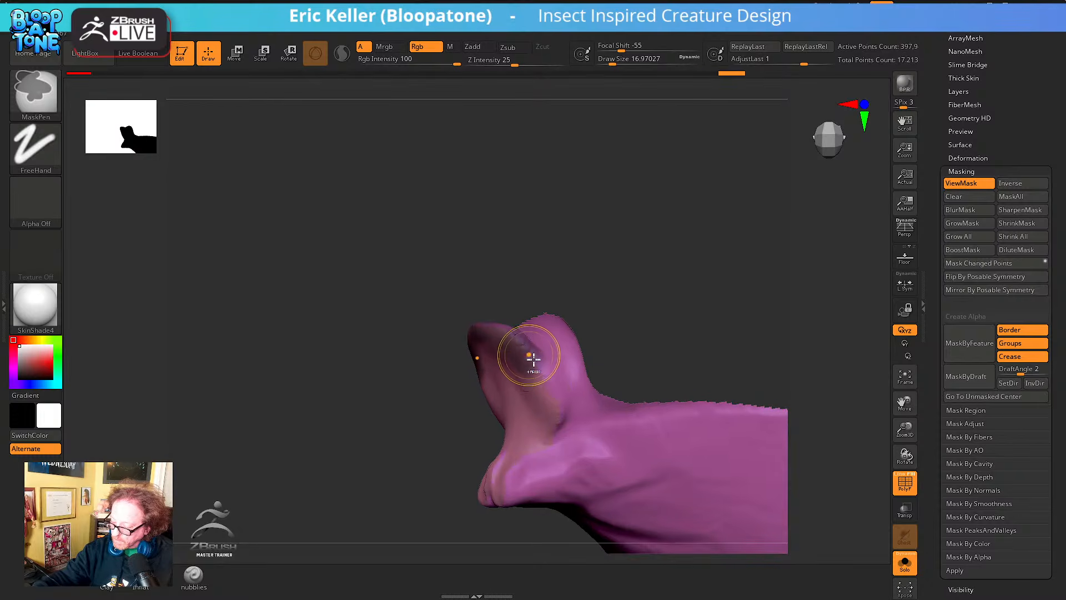
pyautogui.keyDown('ctrl'); pyautogui.moveTo(533, 352); pyautogui.dragTo(539, 378); pyautogui.keyUp('ctrl')
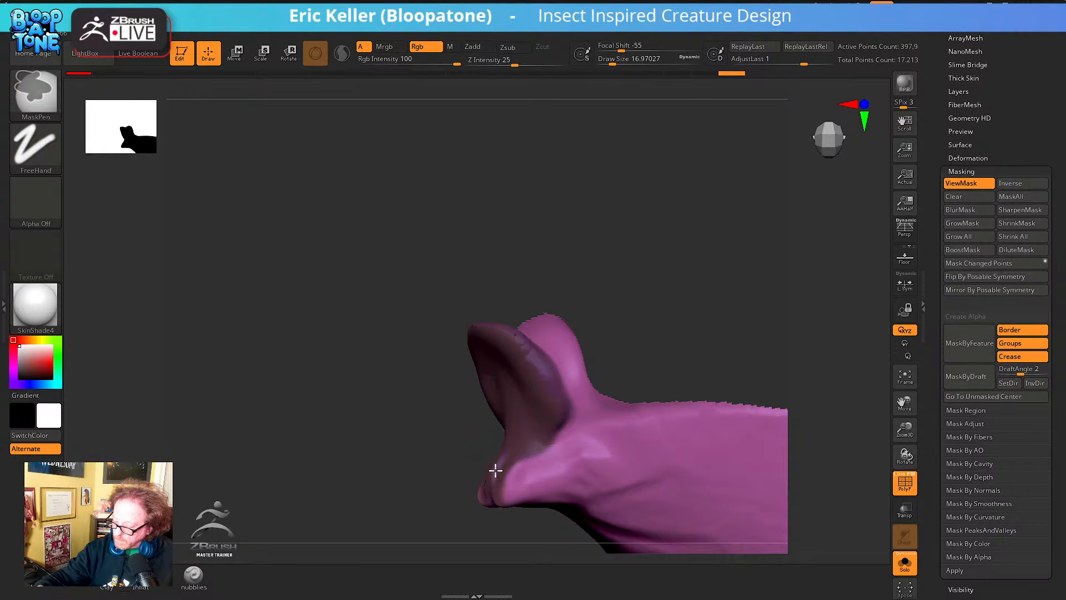
pyautogui.moveTo(640, 380)
pyautogui.mouseDown(button='right')
pyautogui.moveTo(569, 373)
pyautogui.moveTo(566, 402)
pyautogui.moveTo(559, 356)
pyautogui.mouseUp(button='right')
pyautogui.press('ctrl')
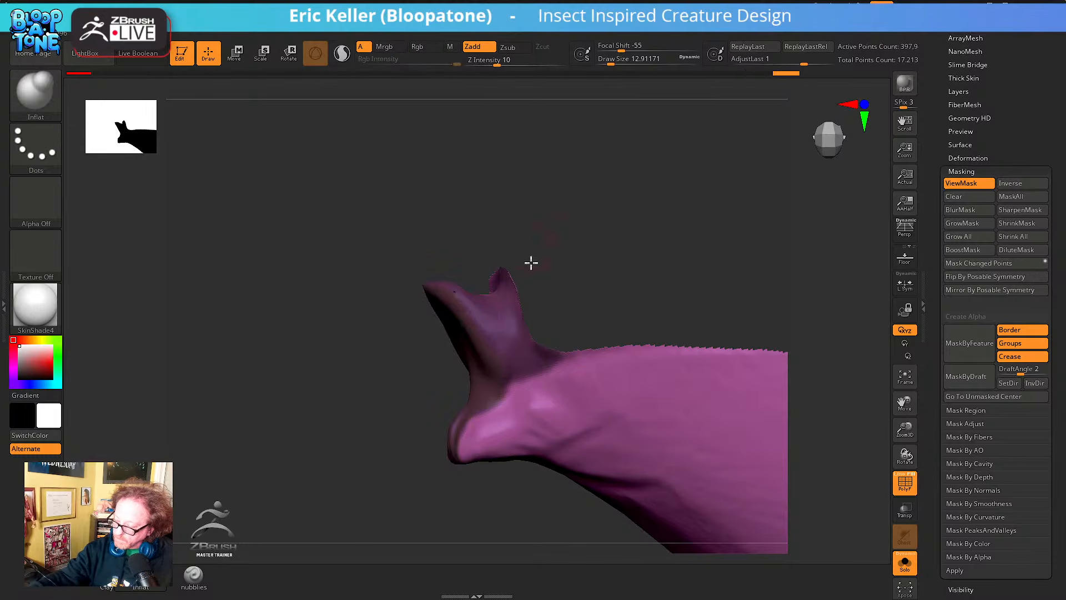
# Extend the mask around the socket's base and underside onto the adjoining plate with draw size about 23.3
pyautogui.moveTo(531, 262)
pyautogui.mouseDown(button='right')
pyautogui.moveTo(491, 277)
pyautogui.moveTo(533, 281)
pyautogui.moveTo(552, 328)
pyautogui.moveTo(594, 312)
pyautogui.moveTo(588, 380)
pyautogui.mouseUp(button='right')
pyautogui.moveTo(526, 457)
pyautogui.mouseDown(button='right')
pyautogui.moveTo(571, 431)
pyautogui.moveTo(547, 392)
pyautogui.mouseUp(button='right')
pyautogui.press('ctrl')
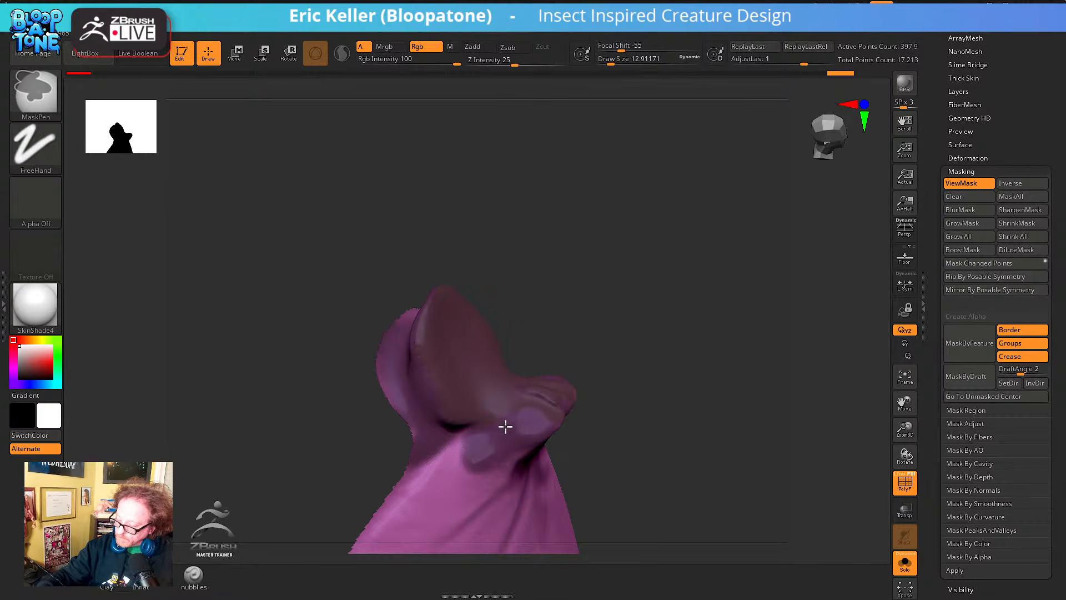
pyautogui.moveTo(479, 425)
pyautogui.mouseDown(button='right')
pyautogui.moveTo(597, 291)
pyautogui.moveTo(573, 311)
pyautogui.moveTo(555, 384)
pyautogui.moveTo(511, 400)
pyautogui.mouseUp(button='right')
pyautogui.moveTo(493, 409)
pyautogui.keyDown('ctrl'); pyautogui.mouseDown()
pyautogui.moveTo(519, 409)
pyautogui.moveTo(533, 386)
pyautogui.moveTo(508, 383)
pyautogui.mouseUp(); pyautogui.keyUp('ctrl')
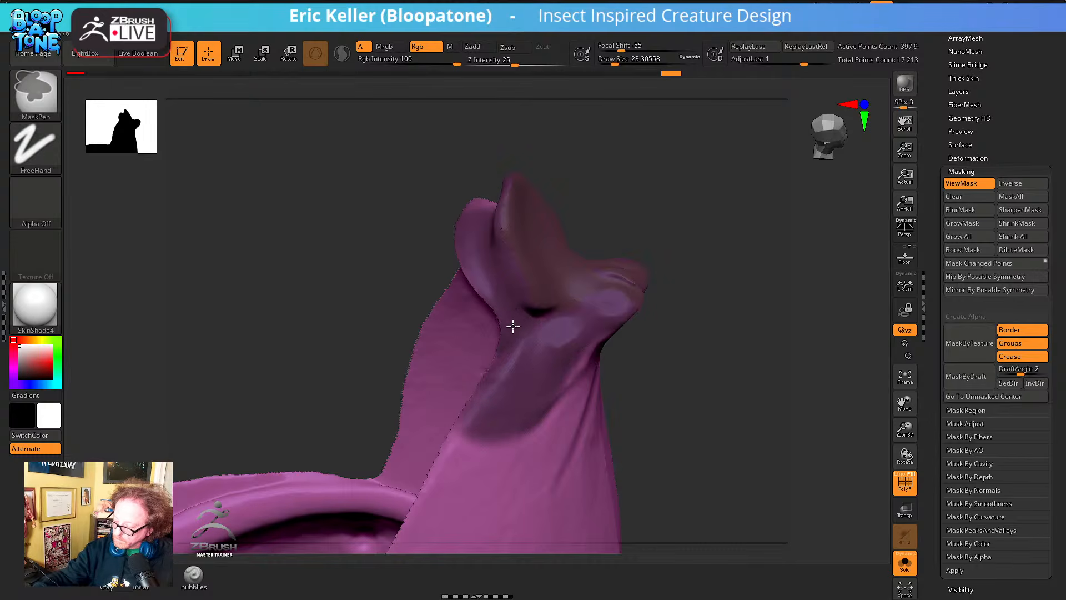
pyautogui.moveTo(578, 340); pyautogui.dragTo(614, 309, button='right')
pyautogui.moveTo(614, 309)
pyautogui.keyDown('ctrl'); pyautogui.mouseDown()
pyautogui.moveTo(656, 309)
pyautogui.moveTo(557, 395)
pyautogui.mouseUp(); pyautogui.keyUp('ctrl')
pyautogui.moveTo(657, 325)
pyautogui.mouseDown(button='right')
pyautogui.moveTo(698, 359)
pyautogui.moveTo(582, 426)
pyautogui.moveTo(566, 347)
pyautogui.moveTo(526, 316)
pyautogui.mouseUp(button='right')
pyautogui.keyDown('ctrl'); pyautogui.moveTo(486, 257); pyautogui.dragTo(511, 276); pyautogui.keyUp('ctrl')
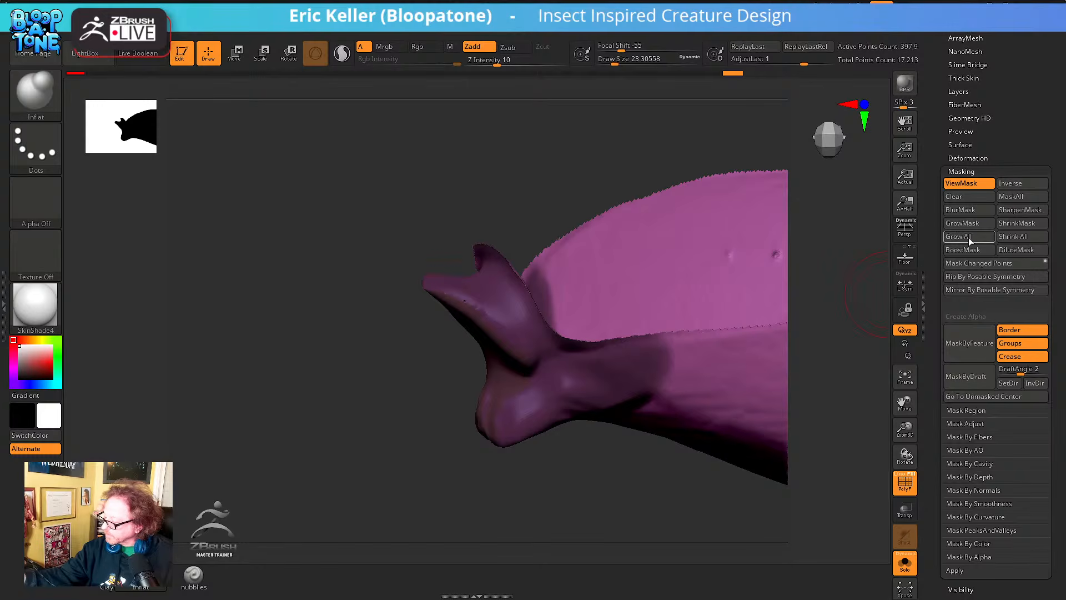
# Boost the mask around the front socket and convert the masked area into its own polygroup
pyautogui.click(985, 255)
pyautogui.keyDown('ctrl'); pyautogui.moveTo(781, 441); pyautogui.dragTo(627, 299, button='right'); pyautogui.keyUp('ctrl')
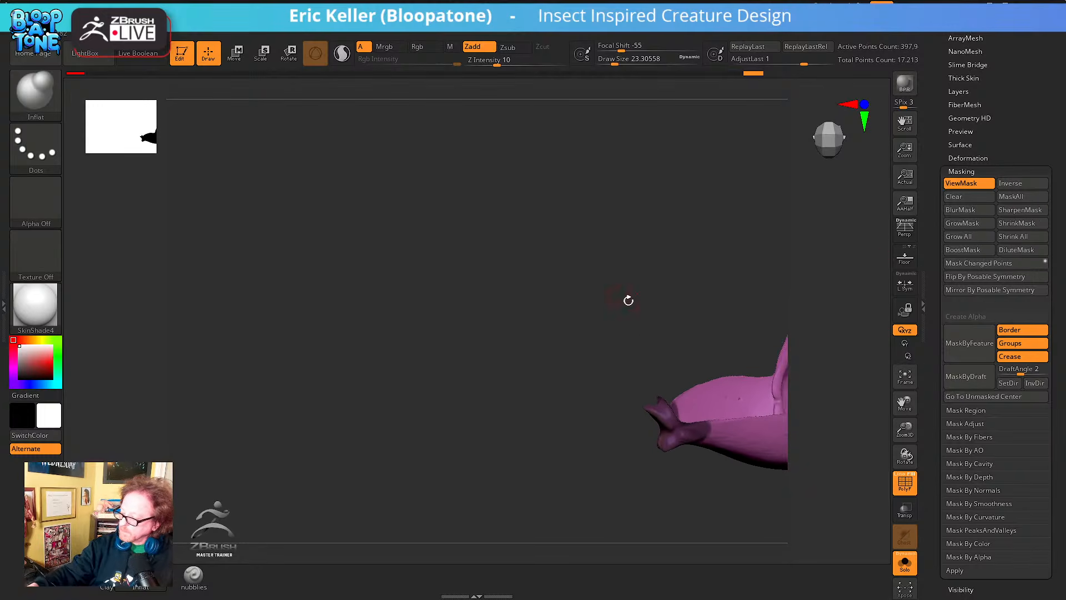
pyautogui.keyDown('alt'); pyautogui.moveTo(682, 369); pyautogui.dragTo(364, 330, button='right'); pyautogui.keyUp('alt')
pyautogui.moveTo(682, 478); pyautogui.dragTo(746, 398, button='right')
pyautogui.hotkey('ctrl', 'w')
pyautogui.keyDown('alt'); pyautogui.moveTo(668, 415); pyautogui.dragTo(687, 442, button='right'); pyautogui.keyUp('alt')
pyautogui.keyDown('ctrl'); pyautogui.moveTo(687, 442); pyautogui.dragTo(743, 550, button='right'); pyautogui.keyUp('ctrl')
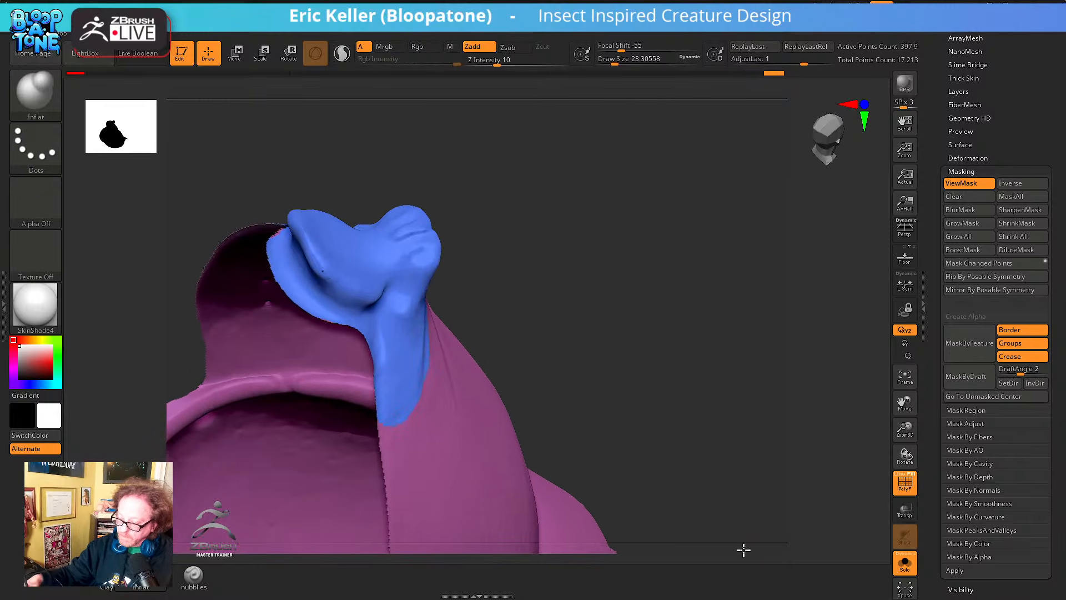
# Check the edges of the socket's polygroup up close and undo the grouping
pyautogui.moveTo(666, 413); pyautogui.dragTo(582, 425, button='right')
pyautogui.keyDown('ctrl'); pyautogui.moveTo(582, 371); pyautogui.dragTo(605, 444, button='right'); pyautogui.keyUp('ctrl')
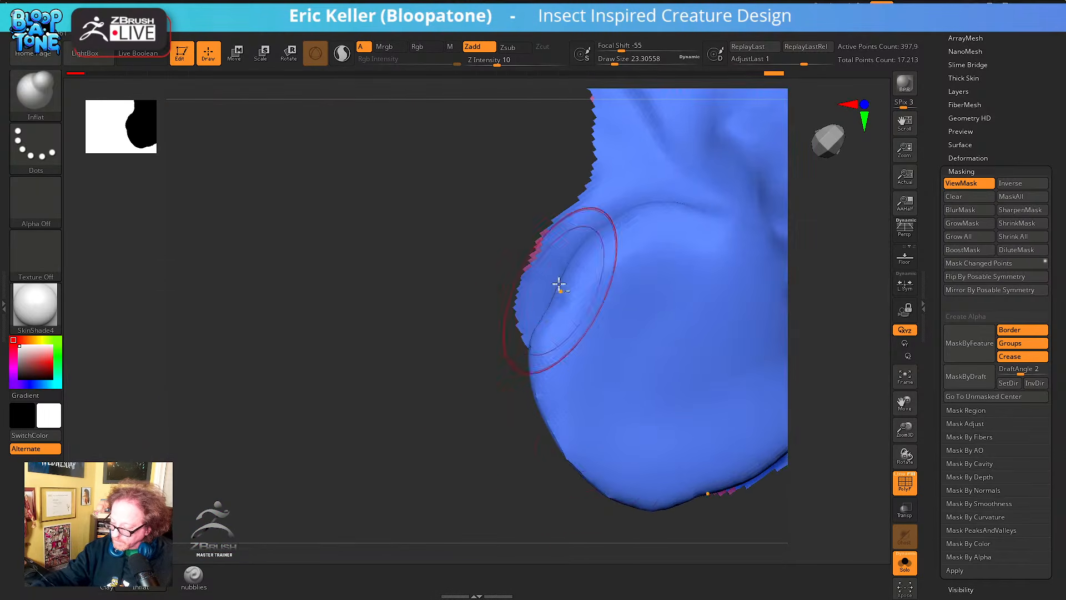
pyautogui.keyDown('alt'); pyautogui.moveTo(559, 283); pyautogui.dragTo(554, 395, button='right'); pyautogui.keyUp('alt')
pyautogui.hotkey('ctrl', 'z')
pyautogui.hotkey('ctrl', 'z')
# Fill the gaps in the mask along the socket's outer edge with draw size about 5.75
pyautogui.press('s')
pyautogui.moveTo(524, 367); pyautogui.dragTo(516, 366)
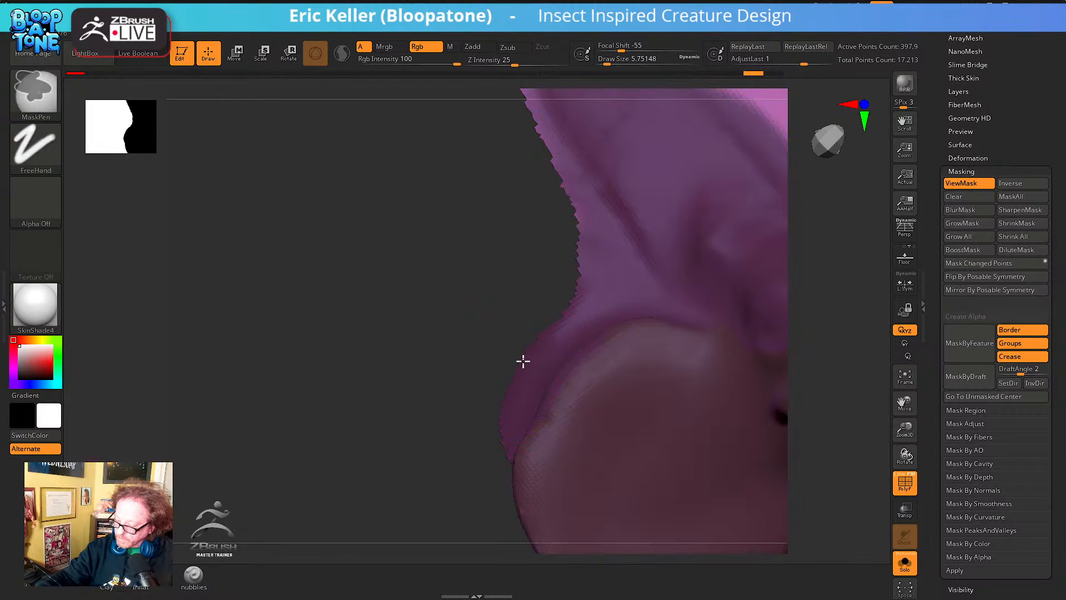
pyautogui.hotkey('ctrl', 'w')
pyautogui.keyDown('ctrl'); pyautogui.moveTo(658, 412); pyautogui.dragTo(655, 341, button='right'); pyautogui.keyUp('ctrl')
pyautogui.press('ctrl')
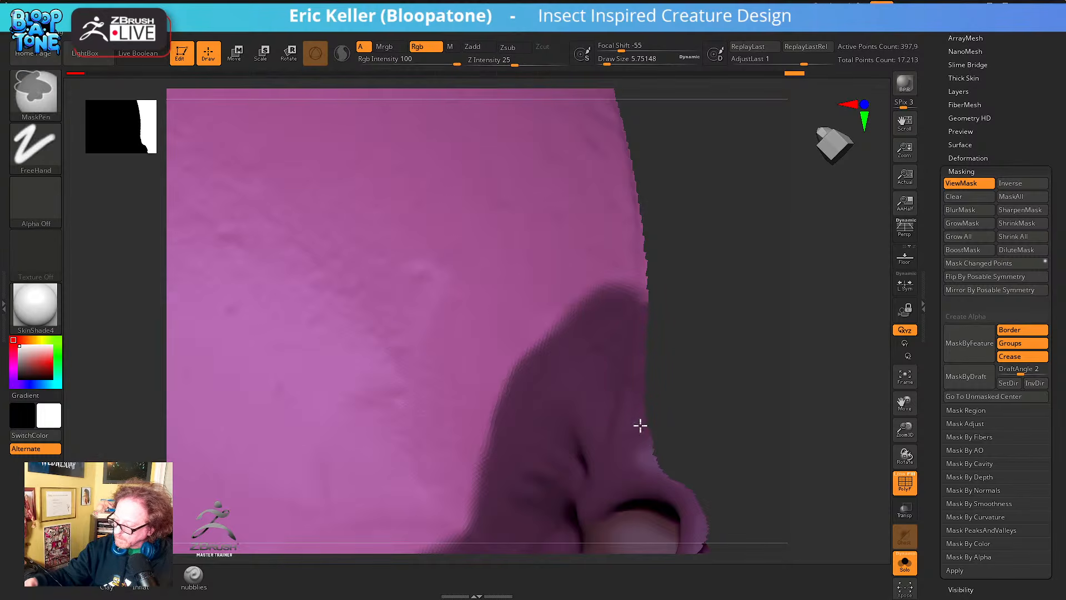
# Convert the masked socket into its own polygroup, check it in isolation, and hide it from the remaining segments
pyautogui.hotkey('ctrl', 'w')
pyautogui.moveTo(731, 404); pyautogui.dragTo(619, 449, button='right')
pyautogui.keyDown('ctrl'); pyautogui.keyDown('shift'); pyautogui.click(597, 415); pyautogui.keyUp('shift'); pyautogui.keyUp('ctrl')
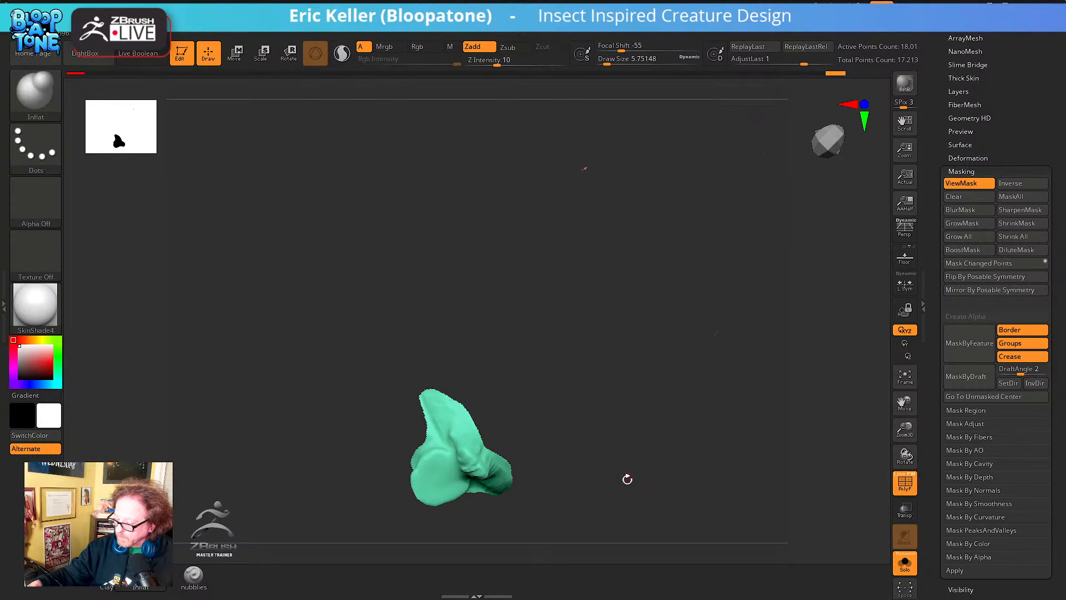
pyautogui.keyDown('ctrl'); pyautogui.keyDown('shift'); pyautogui.click(632, 472); pyautogui.keyUp('shift'); pyautogui.keyUp('ctrl')
pyautogui.keyDown('ctrl'); pyautogui.keyDown('shift'); pyautogui.click(579, 416); pyautogui.keyUp('shift'); pyautogui.keyUp('ctrl')
# Mask the front segment's lower plate along its rear seam with draw size about 17
pyautogui.moveTo(663, 471)
pyautogui.mouseDown(button='right')
pyautogui.moveTo(651, 473)
pyautogui.moveTo(683, 523)
pyautogui.moveTo(668, 492)
pyautogui.moveTo(680, 485)
pyautogui.moveTo(640, 465)
pyautogui.moveTo(655, 461)
pyautogui.moveTo(570, 459)
pyautogui.mouseUp(button='right')
pyautogui.press('s')
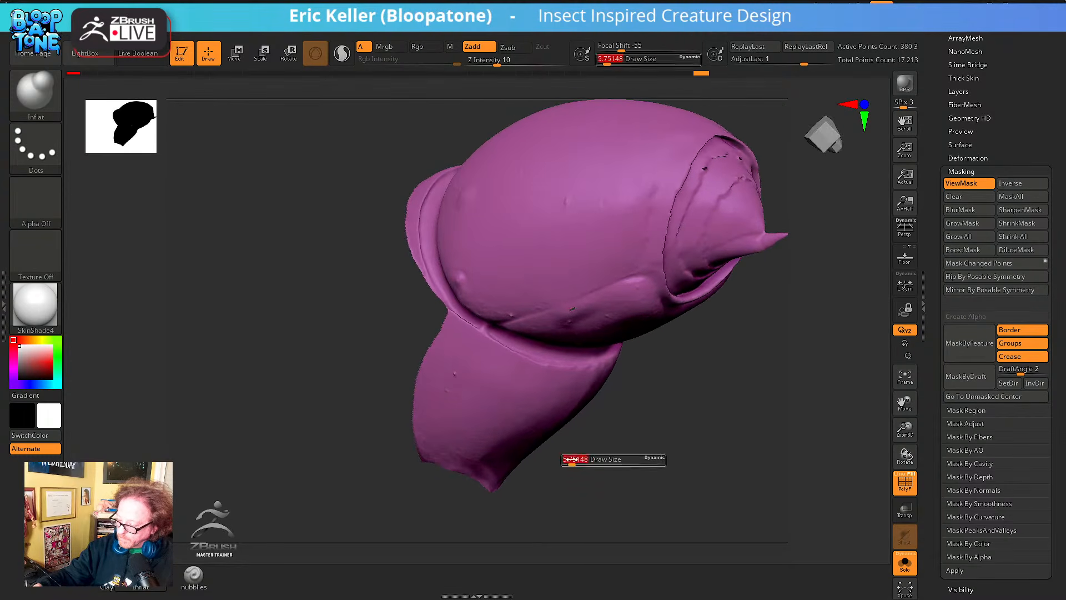
pyautogui.moveTo(571, 459); pyautogui.dragTo(578, 459)
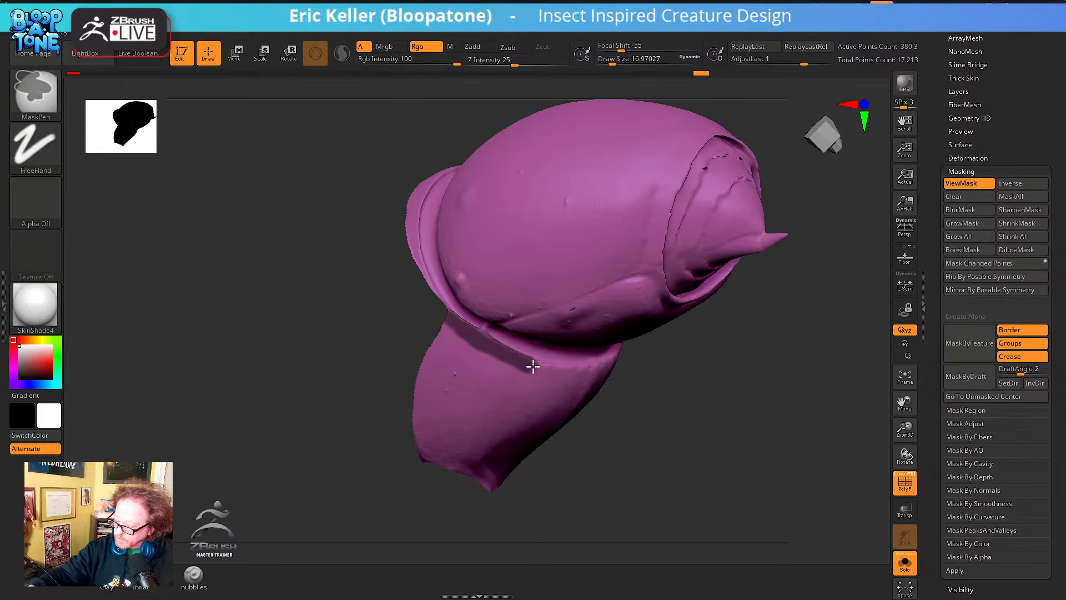
pyautogui.moveTo(612, 370)
pyautogui.keyDown('shift'); pyautogui.mouseDown(button='right')
pyautogui.moveTo(638, 386)
pyautogui.moveTo(585, 388)
pyautogui.moveTo(490, 364)
pyautogui.mouseUp(button='right'); pyautogui.keyUp('shift')
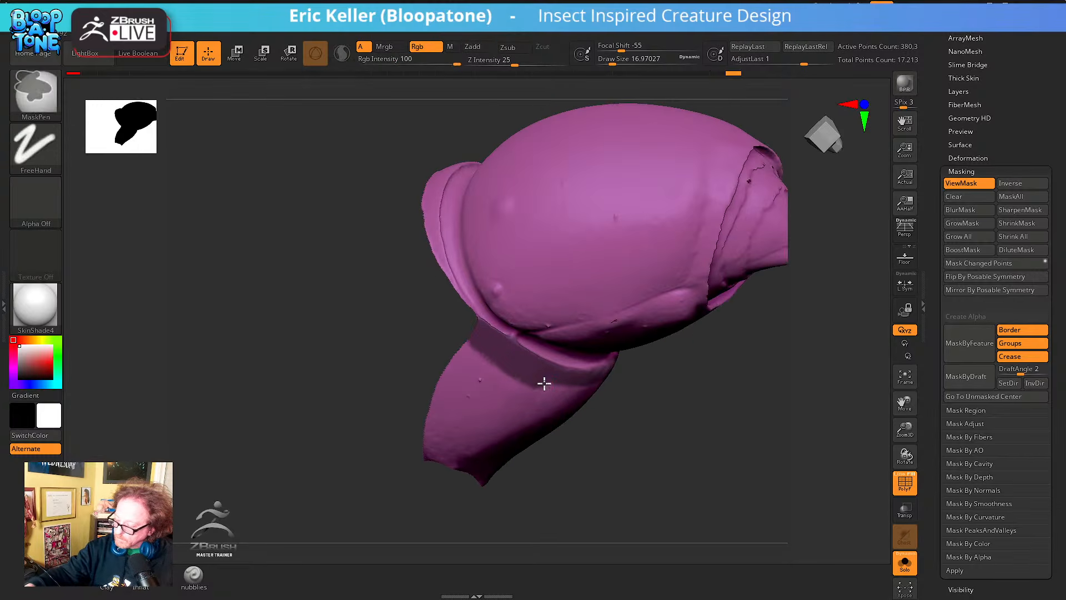
# Fill the rest of the front segment's lower plate with the mask, using draw size about 39.1
pyautogui.keyDown('shift'); pyautogui.moveTo(649, 400); pyautogui.dragTo(606, 385, button='right'); pyautogui.keyUp('shift')
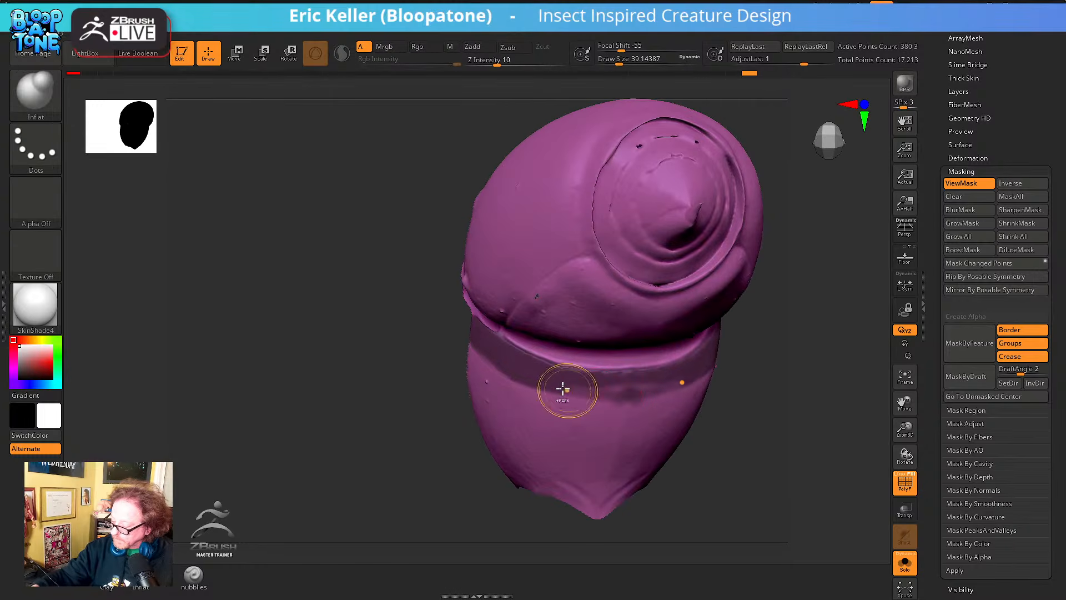
pyautogui.moveTo(607, 442); pyautogui.dragTo(594, 376, button='right')
pyautogui.moveTo(575, 400)
pyautogui.keyDown('ctrl'); pyautogui.mouseDown()
pyautogui.moveTo(554, 476)
pyautogui.moveTo(526, 338)
pyautogui.moveTo(524, 448)
pyautogui.mouseUp(); pyautogui.keyUp('ctrl')
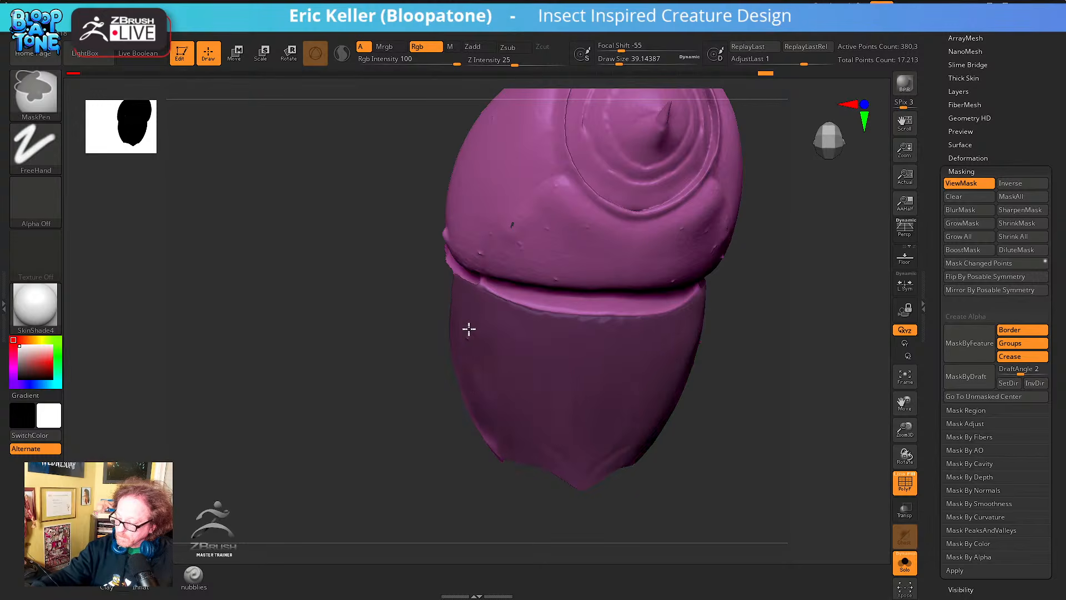
pyautogui.moveTo(599, 485); pyautogui.dragTo(694, 470, button='right')
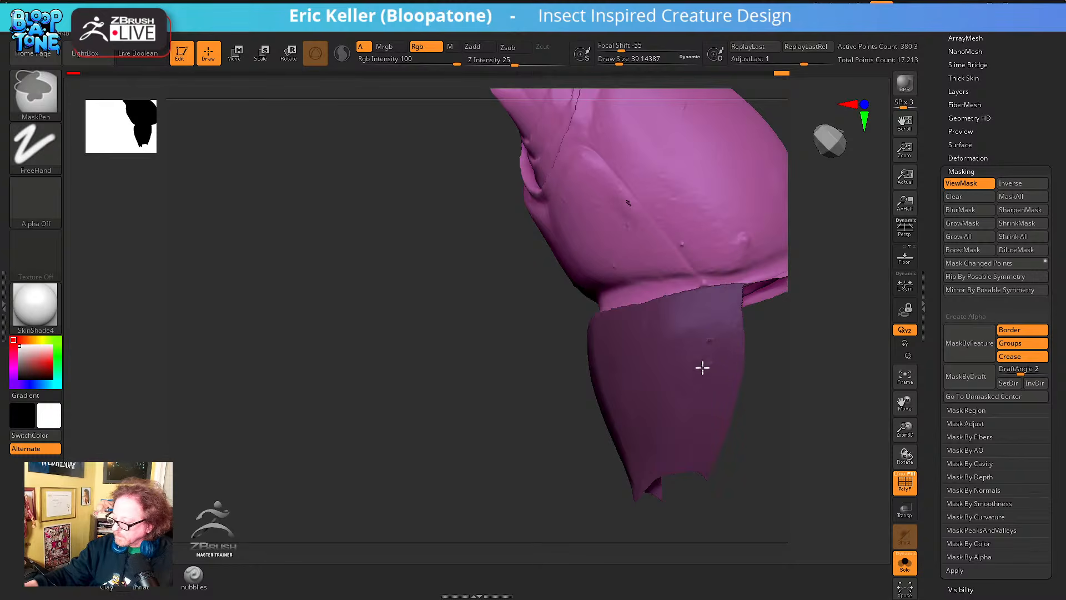
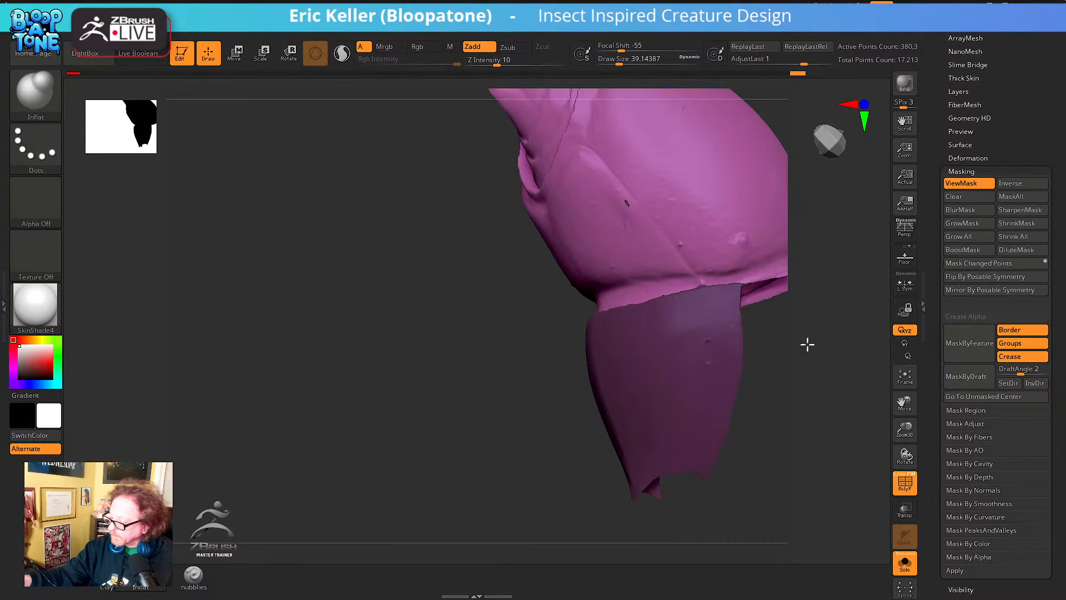
pyautogui.moveTo(806, 343)
pyautogui.mouseDown(button='right')
pyautogui.moveTo(704, 400)
pyautogui.moveTo(759, 428)
pyautogui.moveTo(756, 395)
pyautogui.moveTo(785, 388)
pyautogui.moveTo(771, 376)
pyautogui.moveTo(752, 373)
pyautogui.moveTo(713, 420)
pyautogui.moveTo(701, 399)
pyautogui.moveTo(709, 316)
pyautogui.moveTo(731, 338)
pyautogui.moveTo(661, 405)
pyautogui.moveTo(680, 421)
pyautogui.moveTo(590, 312)
pyautogui.mouseUp(button='right')
# Convert the masked lower plate into its own polygroup and check the rear segments' group with the whole abdomen shown
pyautogui.hotkey('ctrl', 'w')
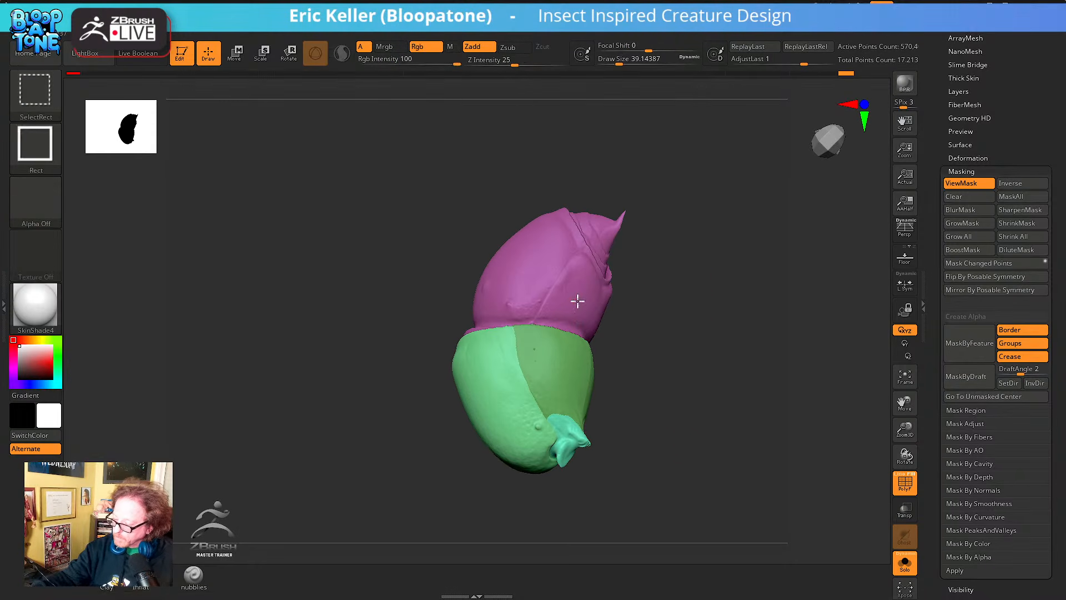
pyautogui.keyDown('ctrl'); pyautogui.keyDown('shift'); pyautogui.click(576, 300); pyautogui.keyUp('shift'); pyautogui.keyUp('ctrl')
pyautogui.moveTo(678, 344); pyautogui.dragTo(711, 437, button='right')
pyautogui.keyDown('ctrl'); pyautogui.keyDown('shift'); pyautogui.click(701, 378); pyautogui.keyUp('shift'); pyautogui.keyUp('ctrl')
pyautogui.moveTo(706, 370)
pyautogui.mouseDown(button='right')
pyautogui.moveTo(707, 388)
pyautogui.moveTo(709, 367)
pyautogui.moveTo(692, 374)
pyautogui.moveTo(732, 508)
pyautogui.mouseUp(button='right')
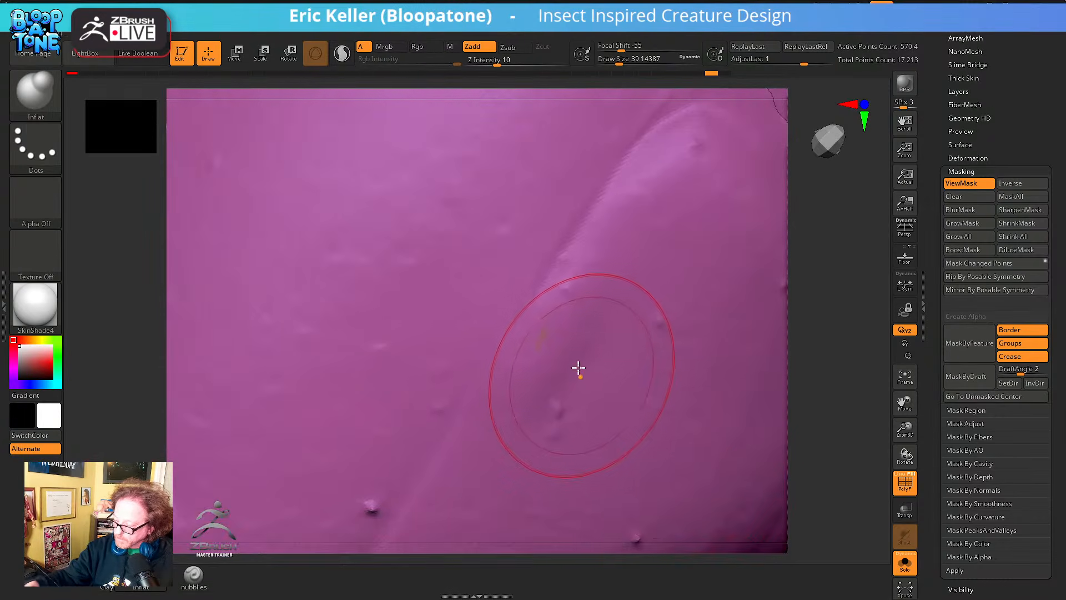
# Inspect the stray polygon patch on the rear segments with the wireframe displayed, and isolate the rear segments' polygroup
pyautogui.keyDown('ctrl'); pyautogui.moveTo(569, 336); pyautogui.dragTo(611, 442, button='right'); pyautogui.keyUp('ctrl')
pyautogui.press('s')
pyautogui.moveTo(531, 333); pyautogui.dragTo(523, 337)
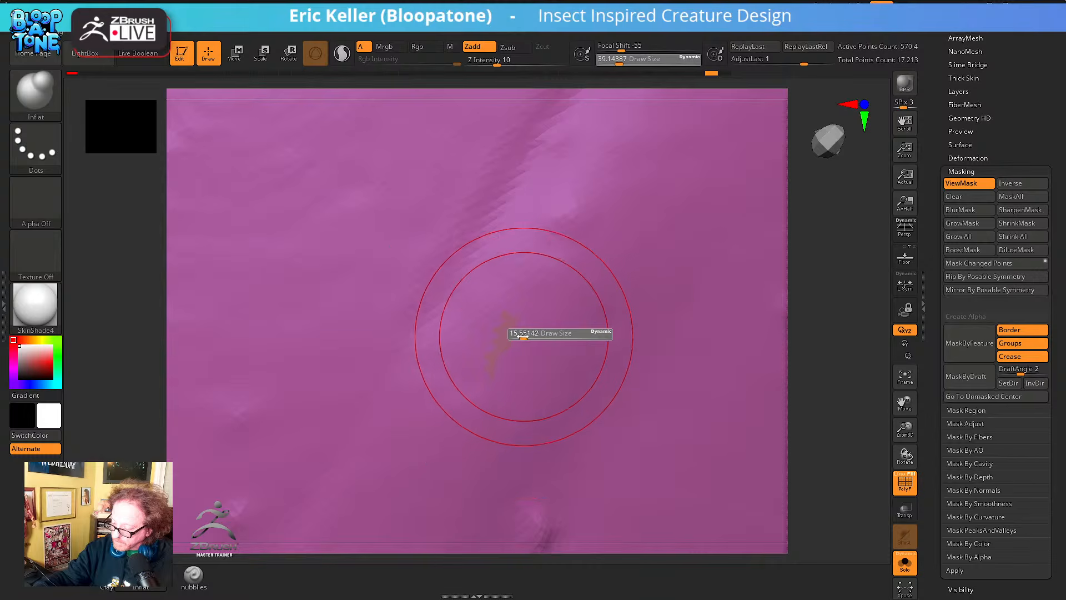
pyautogui.keyDown('ctrl'); pyautogui.moveTo(526, 343); pyautogui.dragTo(677, 466, button='right'); pyautogui.keyUp('ctrl')
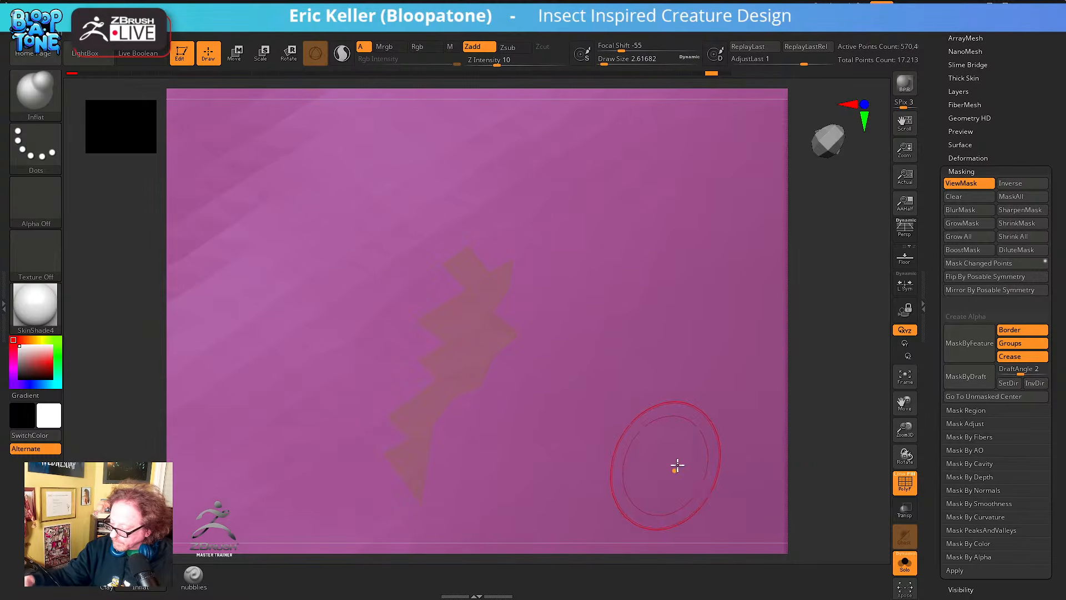
pyautogui.click(903, 482)
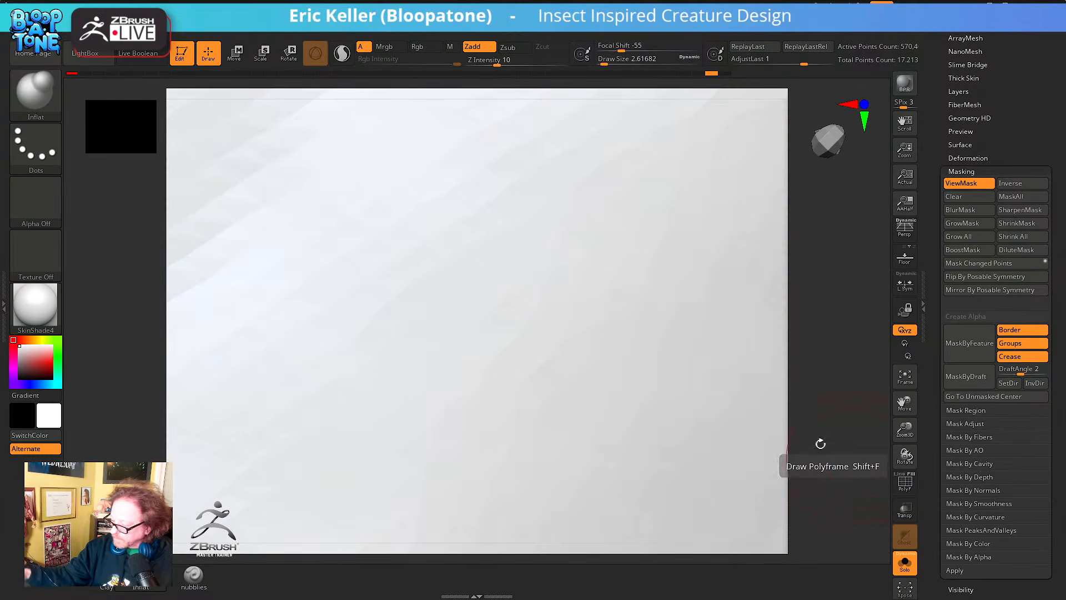
pyautogui.click(903, 482)
pyautogui.hotkey('ctrl', 'shift')
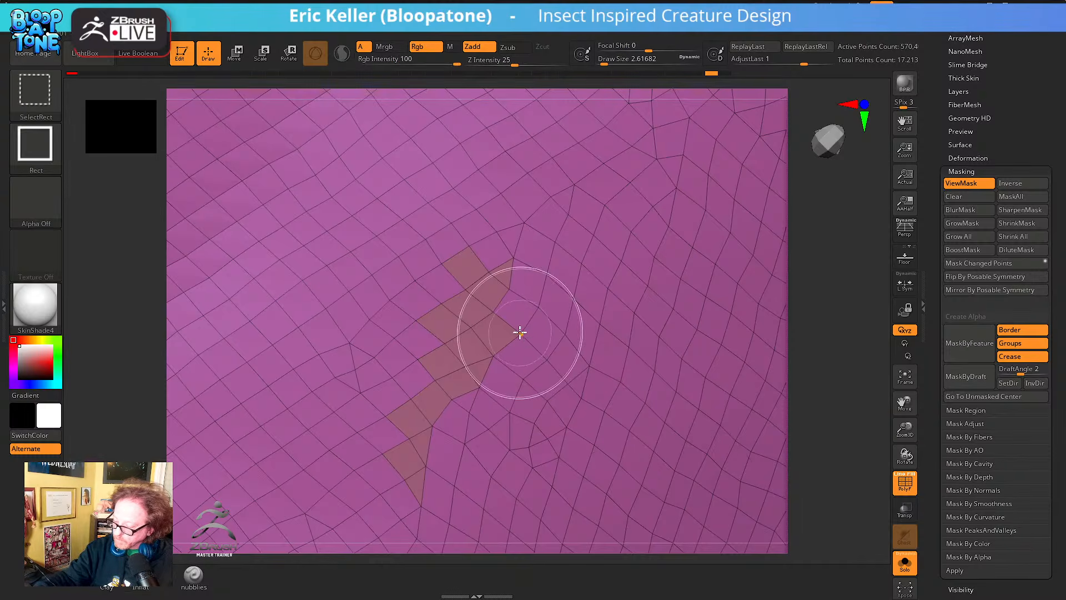
pyautogui.keyDown('ctrl'); pyautogui.keyDown('shift'); pyautogui.click(520, 332); pyautogui.keyUp('shift'); pyautogui.keyUp('ctrl')
# Assign the isolated rear segments to a single new polygroup
pyautogui.moveTo(569, 351)
pyautogui.keyDown('ctrl'); pyautogui.mouseDown(button='right')
pyautogui.moveTo(505, 319)
pyautogui.moveTo(527, 296)
pyautogui.moveTo(518, 186)
pyautogui.mouseUp(button='right'); pyautogui.keyUp('ctrl')
pyautogui.keyDown('alt'); pyautogui.moveTo(605, 423); pyautogui.dragTo(560, 278, button='right'); pyautogui.keyUp('alt')
pyautogui.keyDown('ctrl'); pyautogui.moveTo(583, 358); pyautogui.dragTo(526, 233, button='right'); pyautogui.keyUp('ctrl')
pyautogui.keyDown('alt'); pyautogui.moveTo(675, 530); pyautogui.dragTo(698, 553, button='right'); pyautogui.keyUp('alt')
pyautogui.click(905, 482)
pyautogui.hotkey('ctrl', 'shift')
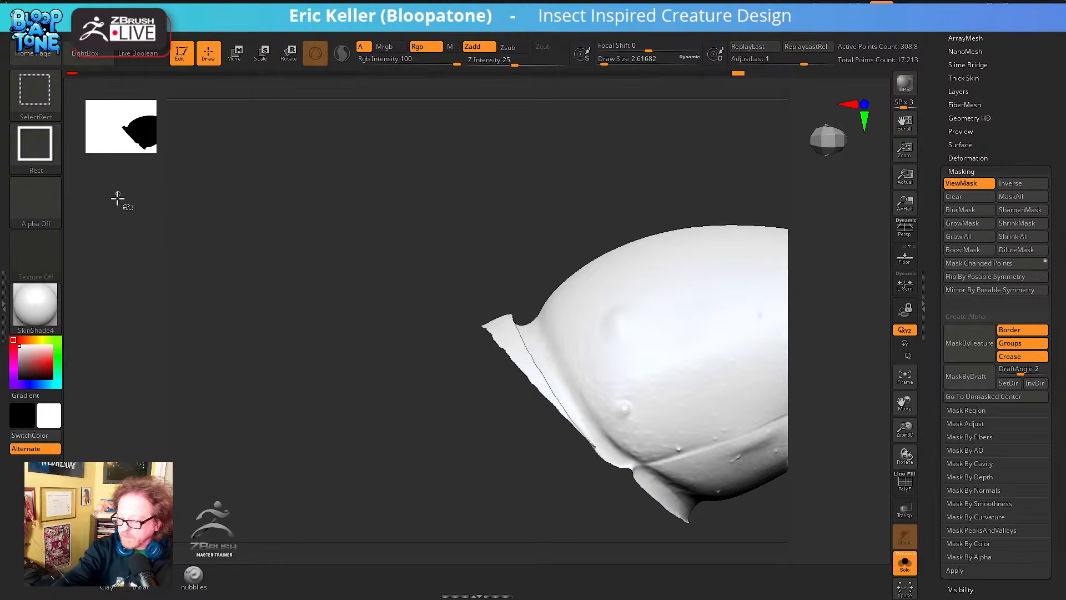
# Display the polygroup colours and start masking the rim at the front of the isolated rear segments, using draw size about 21.6
pyautogui.moveTo(565, 204)
pyautogui.mouseDown(button='right')
pyautogui.moveTo(537, 273)
pyautogui.moveTo(549, 330)
pyautogui.mouseUp(button='right')
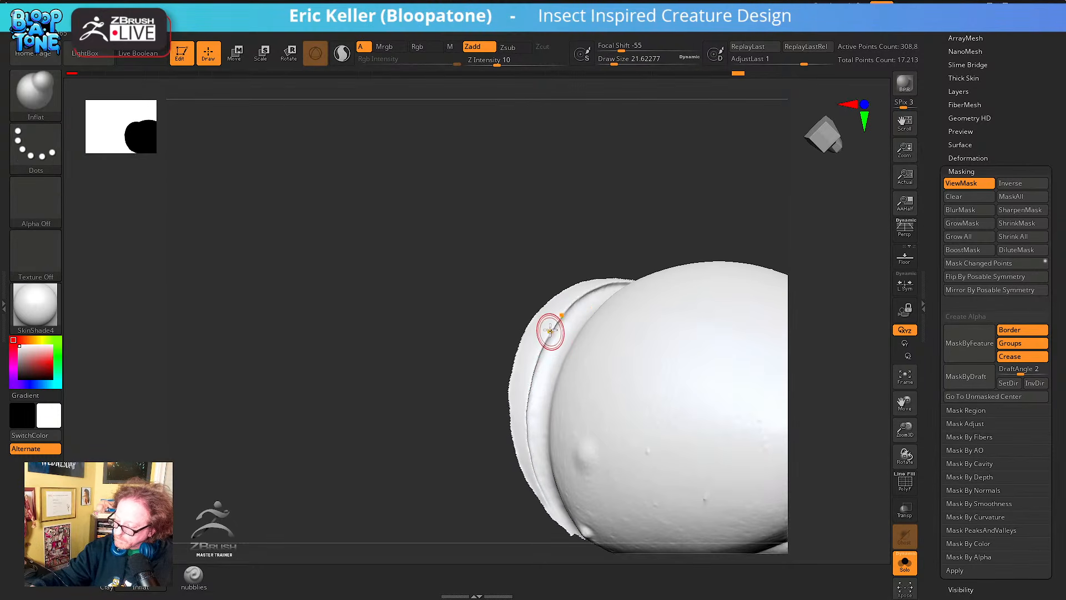
pyautogui.click(903, 487)
pyautogui.press('space')
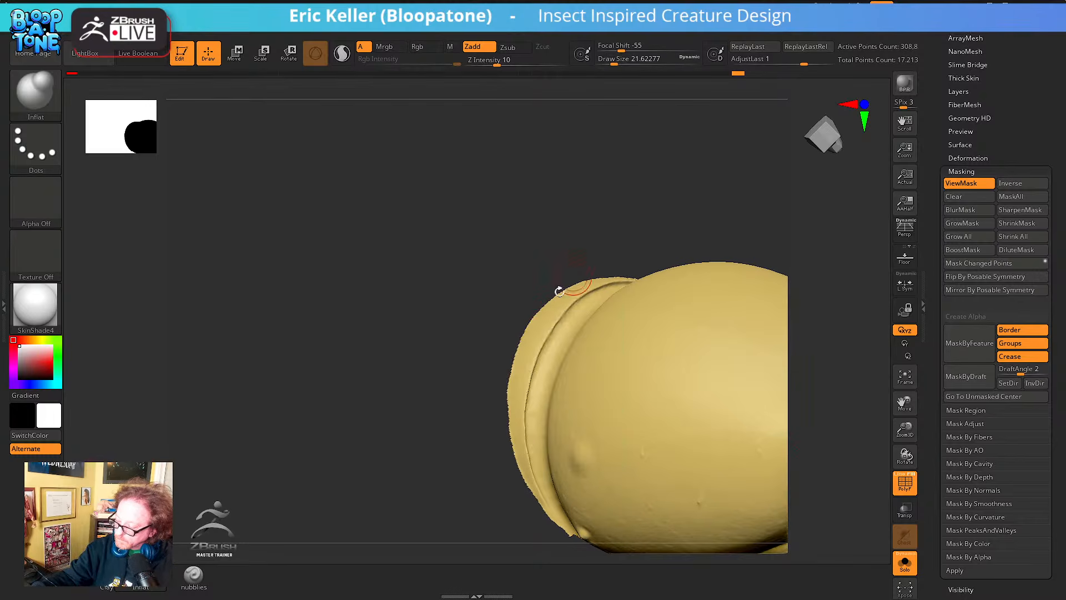
pyautogui.press('ctrl')
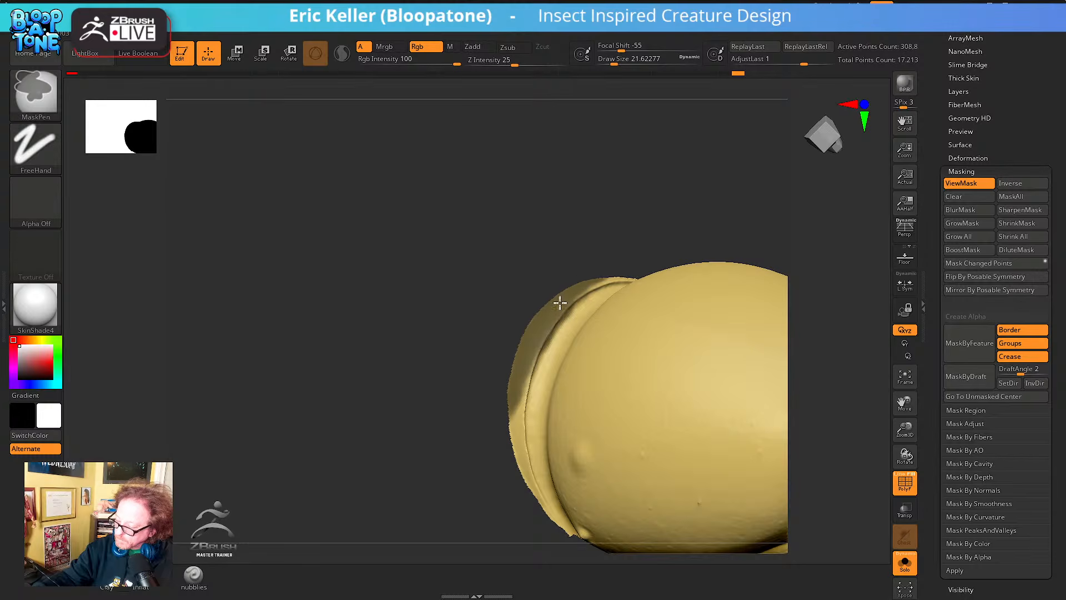
pyautogui.moveTo(559, 326); pyautogui.dragTo(533, 289, button='right')
pyautogui.press('ctrl')
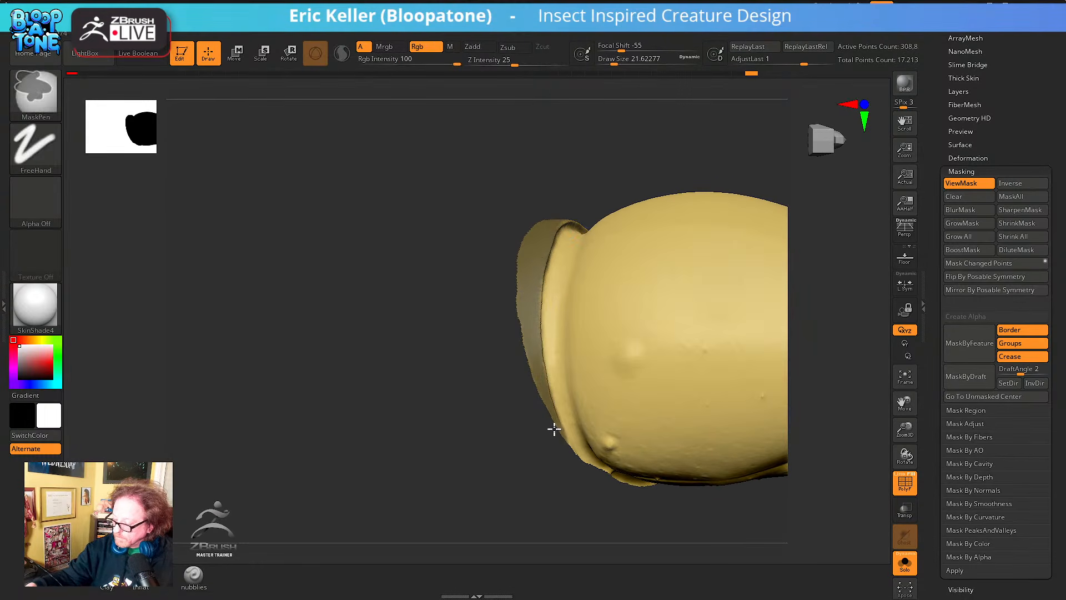
# Extend the mask along the front rim, covering its lower side and the stretch over the top of the segment
pyautogui.moveTo(600, 504); pyautogui.dragTo(583, 425)
pyautogui.moveTo(537, 397)
pyautogui.mouseDown()
pyautogui.moveTo(557, 474)
pyautogui.moveTo(555, 415)
pyautogui.mouseUp()
pyautogui.keyDown('ctrl'); pyautogui.moveTo(572, 451); pyautogui.dragTo(559, 417); pyautogui.keyUp('ctrl')
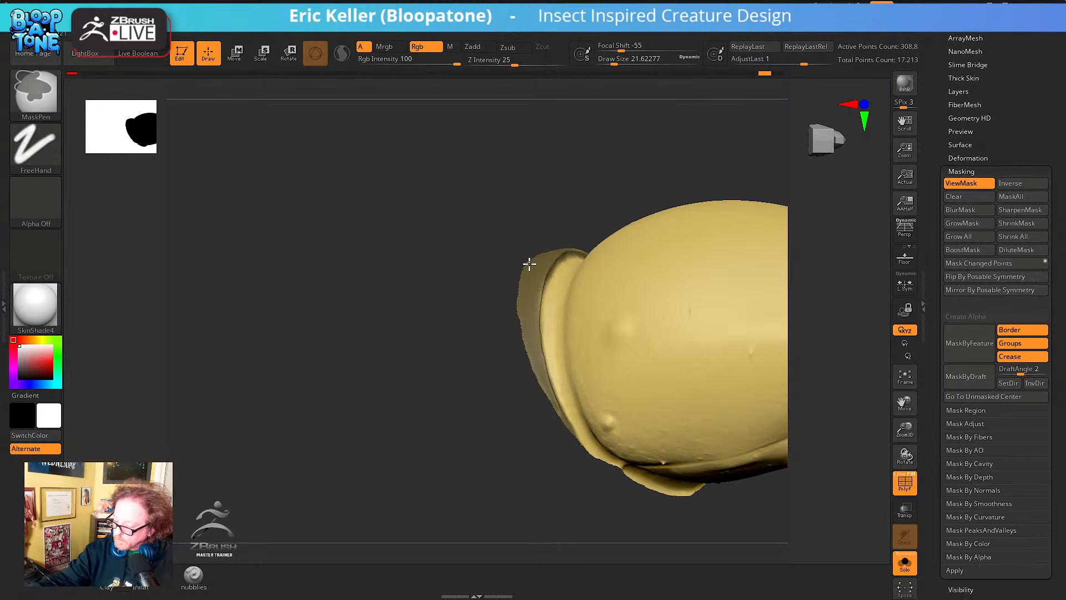
pyautogui.moveTo(529, 264); pyautogui.dragTo(511, 462)
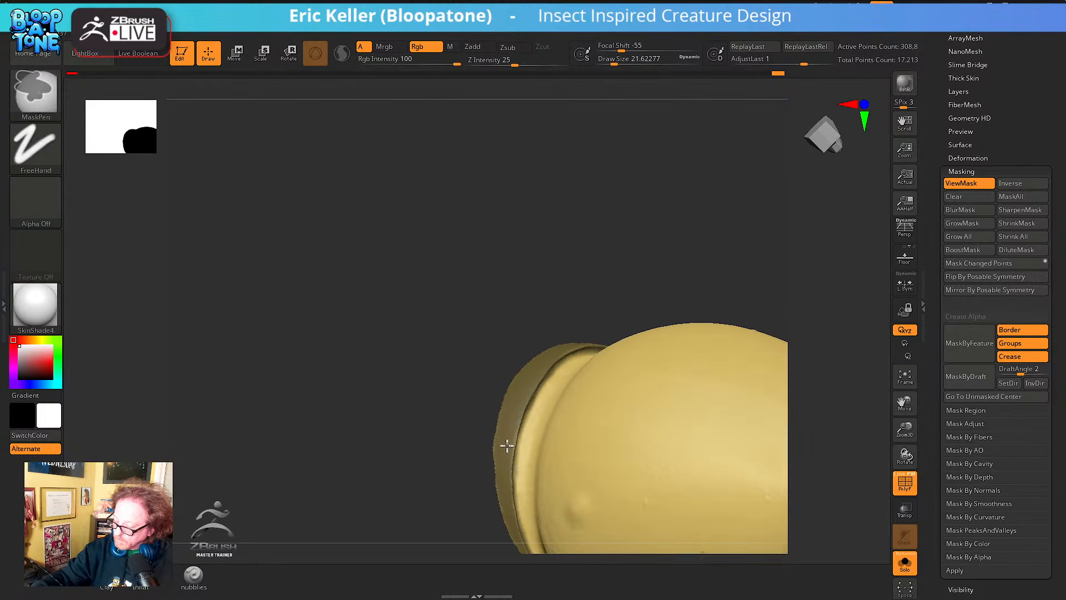
pyautogui.moveTo(527, 345); pyautogui.dragTo(589, 290)
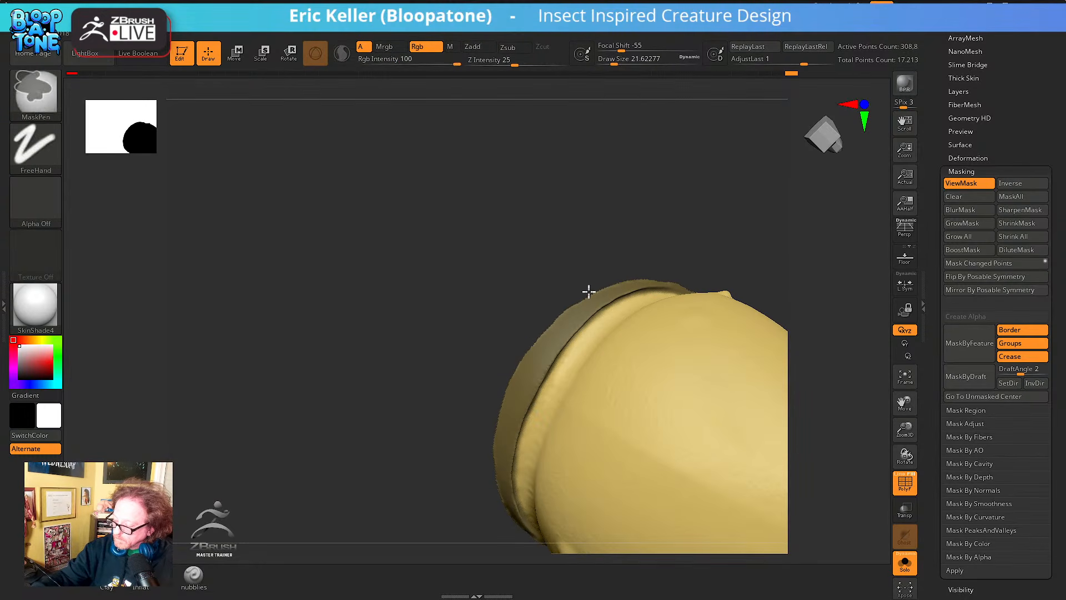
pyautogui.moveTo(524, 352); pyautogui.dragTo(550, 333)
pyautogui.keyDown('ctrl'); pyautogui.moveTo(545, 371); pyautogui.dragTo(564, 423, button='right'); pyautogui.keyUp('ctrl')
# Reduce the draw size to about 14.2 and mask the front rim up to the groove down the segment's side
pyautogui.press('s')
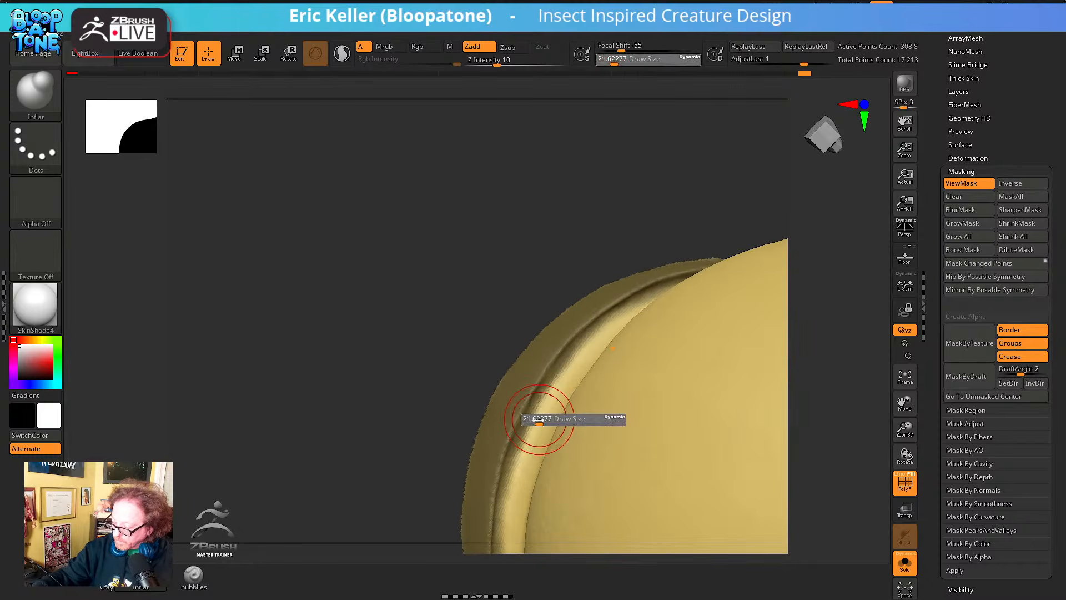
pyautogui.moveTo(541, 421); pyautogui.dragTo(534, 429)
pyautogui.press('ctrl')
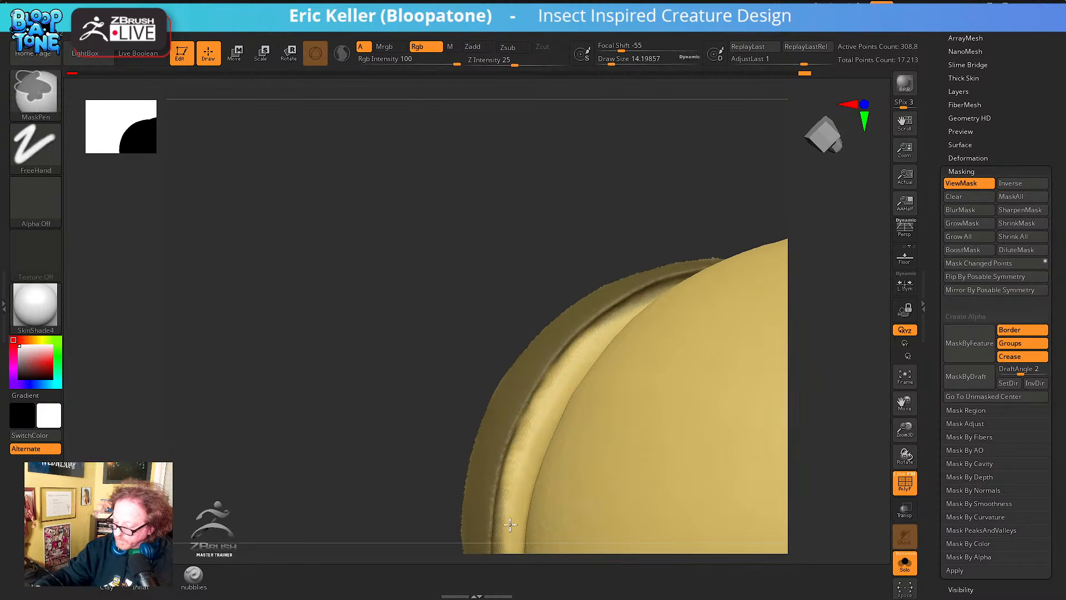
pyautogui.moveTo(510, 524); pyautogui.dragTo(516, 381, button='right')
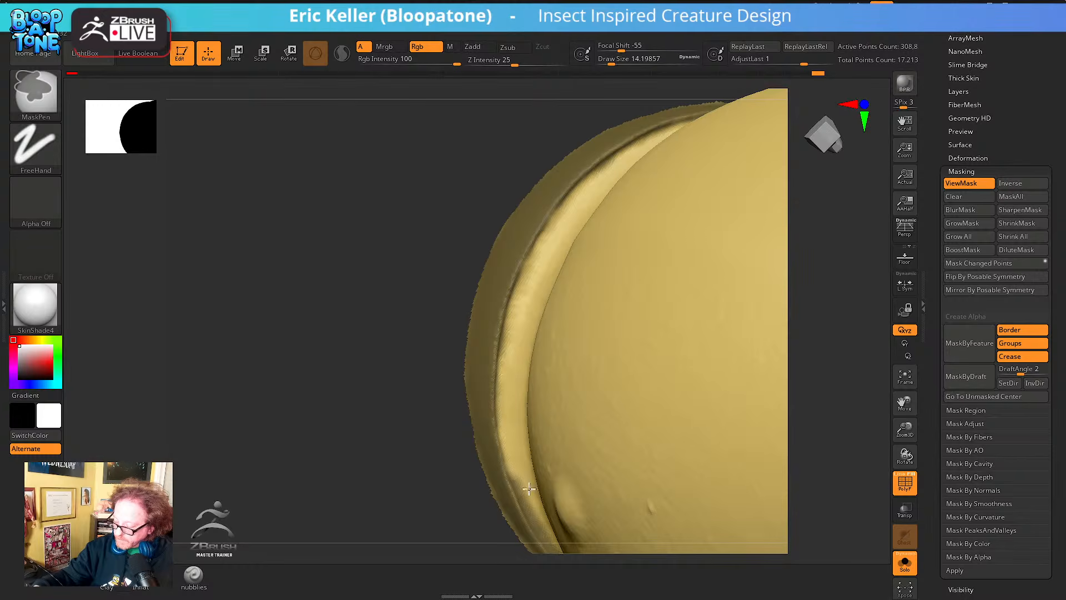
pyautogui.moveTo(555, 521)
pyautogui.mouseDown(button='right')
pyautogui.moveTo(533, 385)
pyautogui.moveTo(528, 428)
pyautogui.mouseUp(button='right')
pyautogui.press('ctrl')
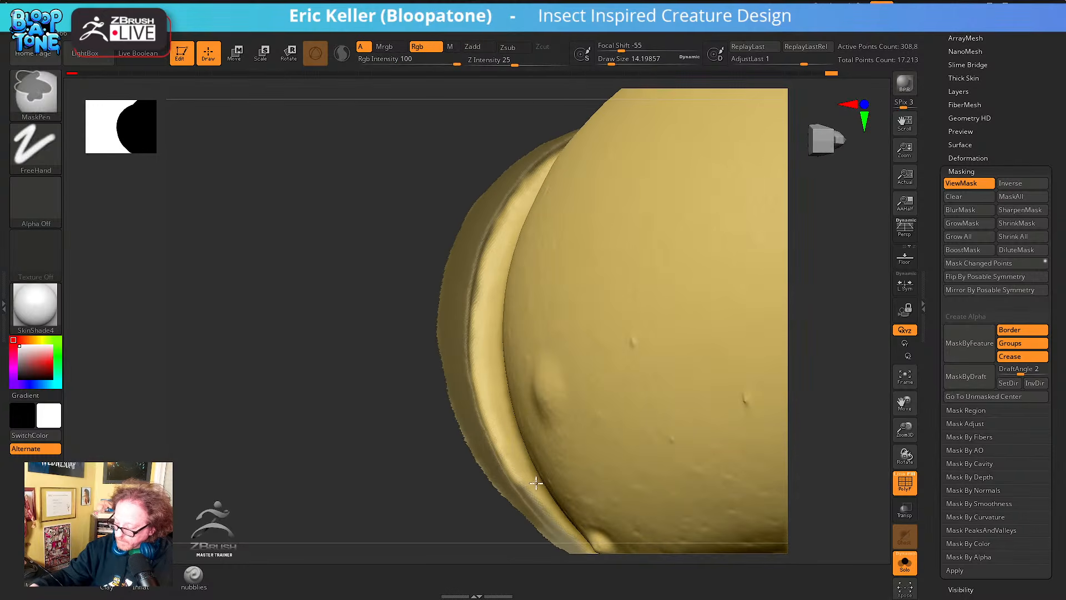
pyautogui.moveTo(576, 533)
pyautogui.mouseDown(button='right')
pyautogui.moveTo(537, 438)
pyautogui.moveTo(521, 438)
pyautogui.mouseUp(button='right')
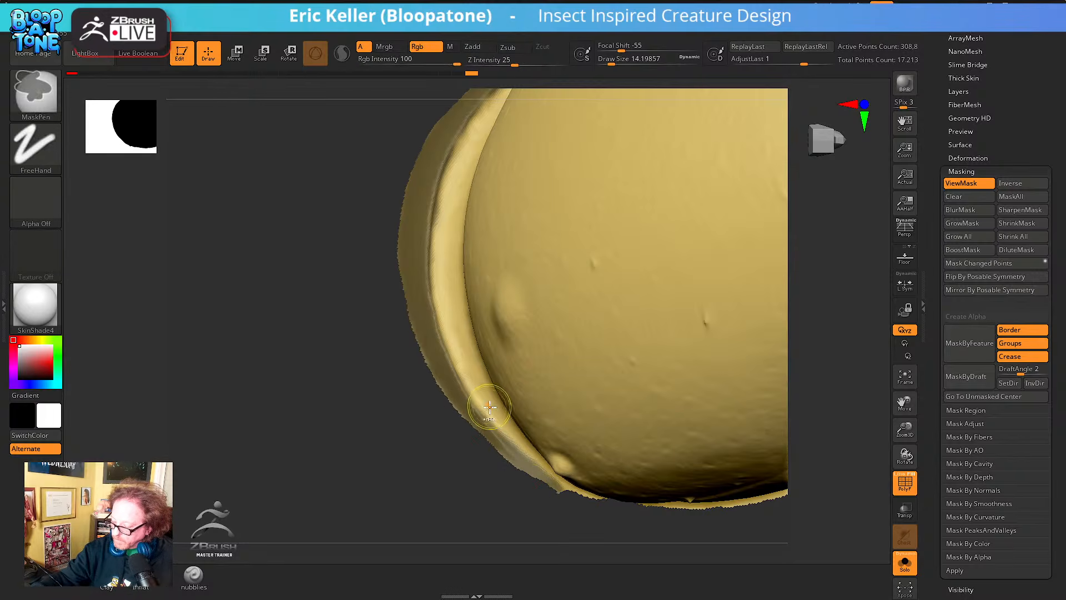
# Mask the narrow lower end of the front rim with draw size about 9.4
pyautogui.press('s')
pyautogui.moveTo(486, 403); pyautogui.dragTo(483, 403)
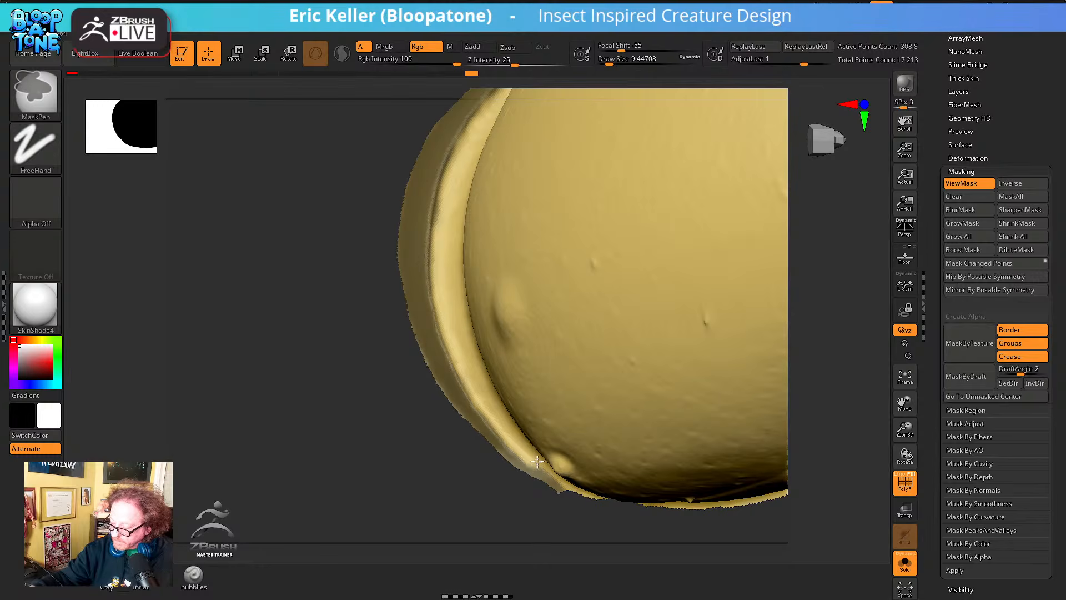
pyautogui.moveTo(500, 451)
pyautogui.mouseDown()
pyautogui.moveTo(480, 483)
pyautogui.moveTo(510, 437)
pyautogui.mouseUp()
pyautogui.press('ctrl')
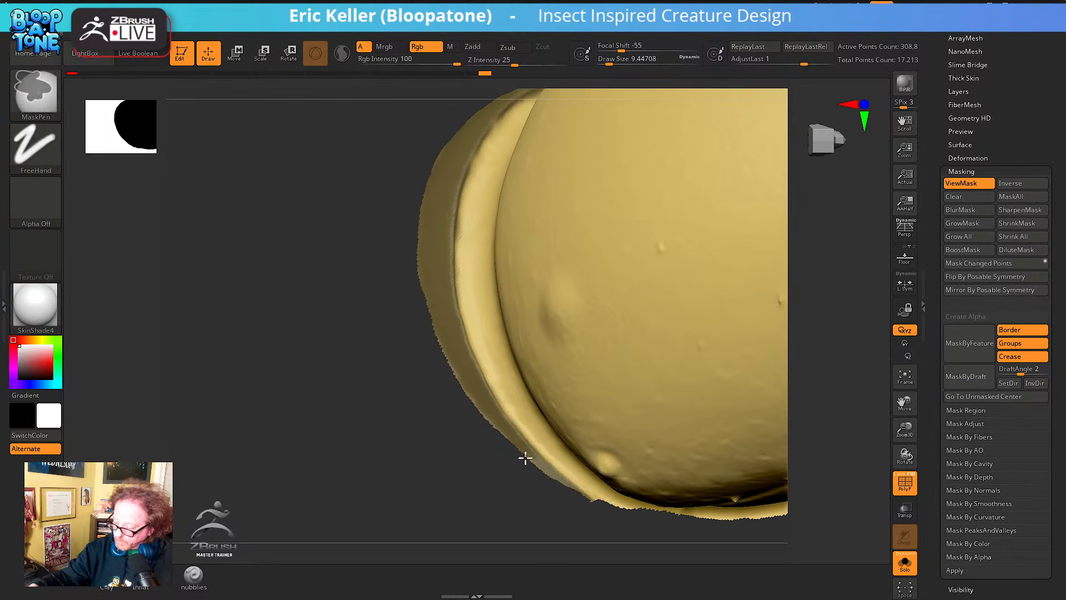
pyautogui.moveTo(448, 356); pyautogui.dragTo(666, 225, button='right')
pyautogui.press('ctrl')
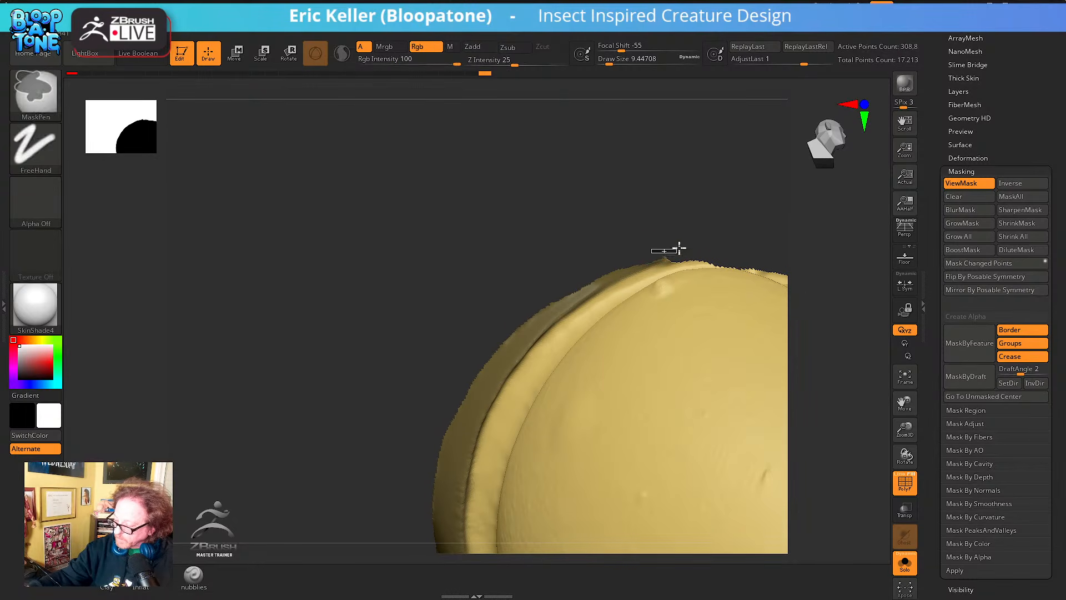
# Complete the rim's mask at its pointed tip and outer edge, and convert the masked rim into its own polygroup
pyautogui.keyDown('ctrl'); pyautogui.moveTo(666, 254); pyautogui.dragTo(672, 251); pyautogui.keyUp('ctrl')
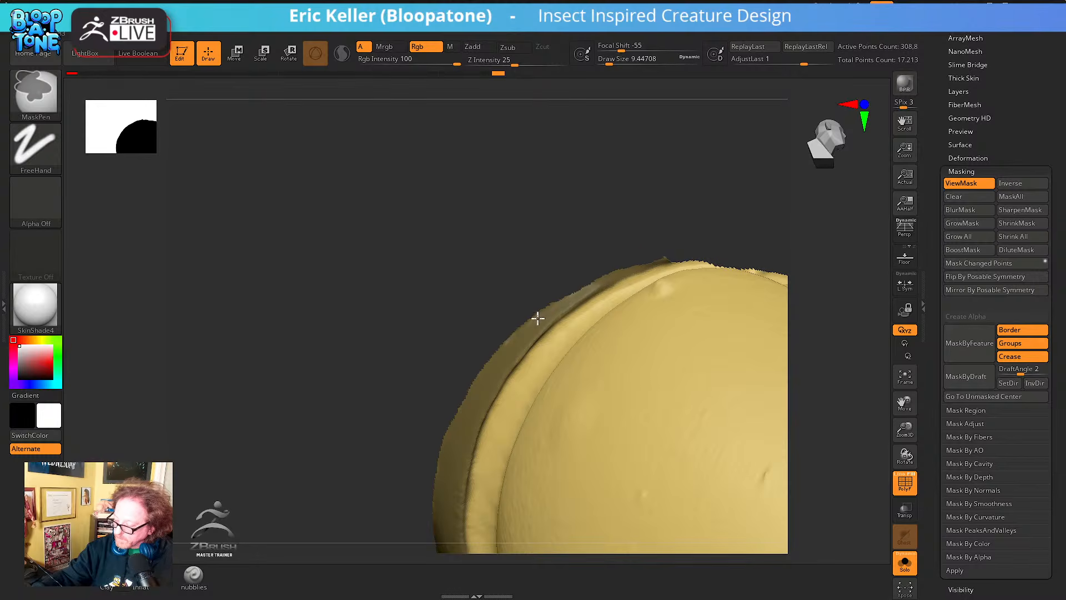
pyautogui.moveTo(627, 262); pyautogui.dragTo(638, 225)
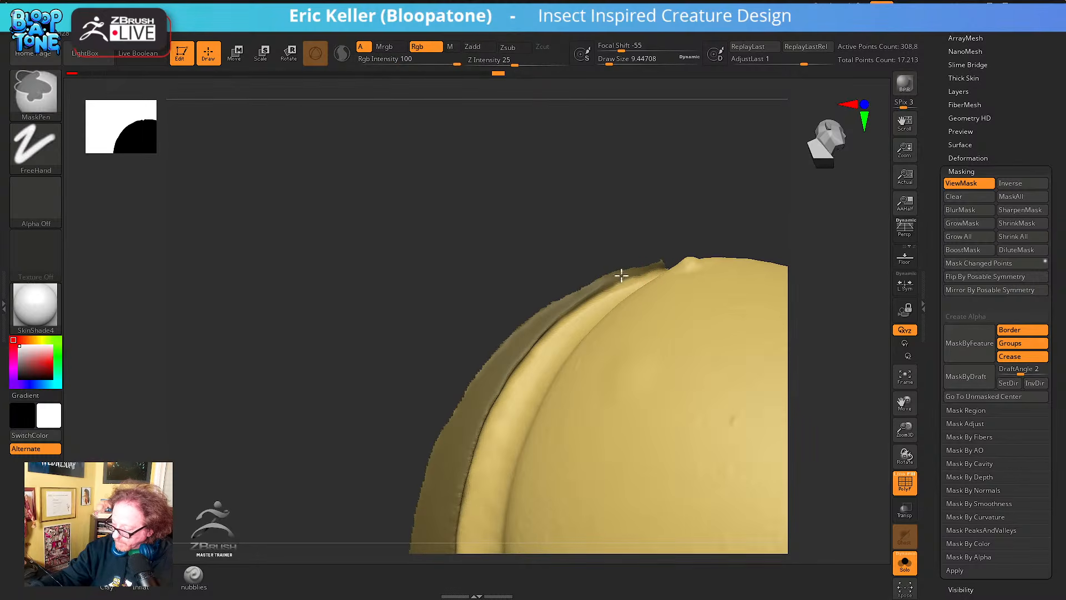
pyautogui.moveTo(555, 314)
pyautogui.mouseDown()
pyautogui.moveTo(519, 316)
pyautogui.moveTo(522, 304)
pyautogui.mouseUp()
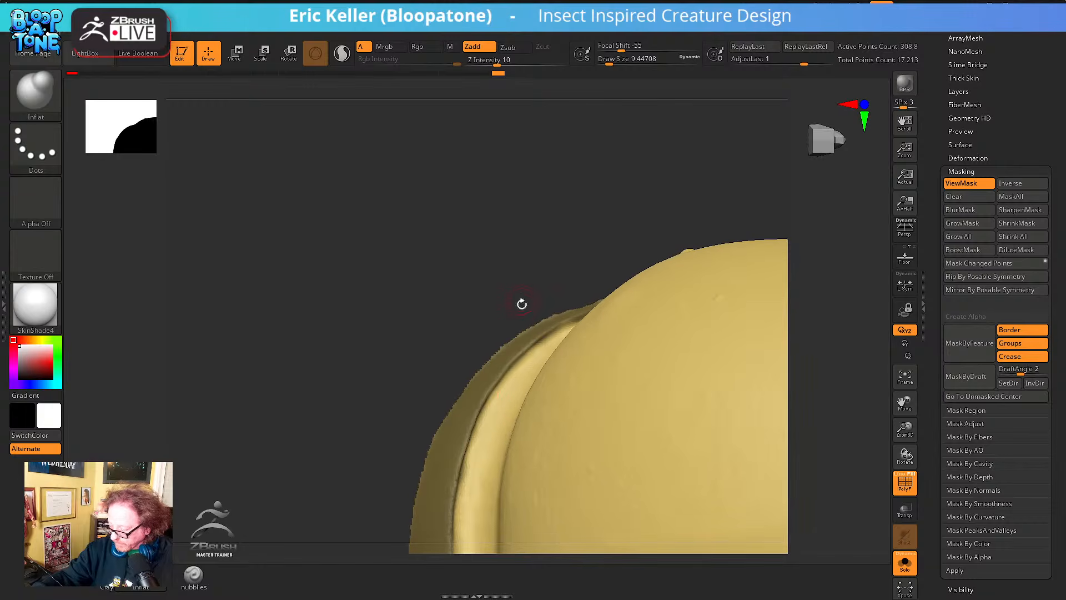
pyautogui.moveTo(479, 395)
pyautogui.keyDown('alt'); pyautogui.mouseDown(button='right')
pyautogui.moveTo(476, 364)
pyautogui.moveTo(469, 418)
pyautogui.moveTo(473, 322)
pyautogui.mouseUp(button='right'); pyautogui.keyUp('alt')
pyautogui.hotkey('ctrl', 'shift', 'a')
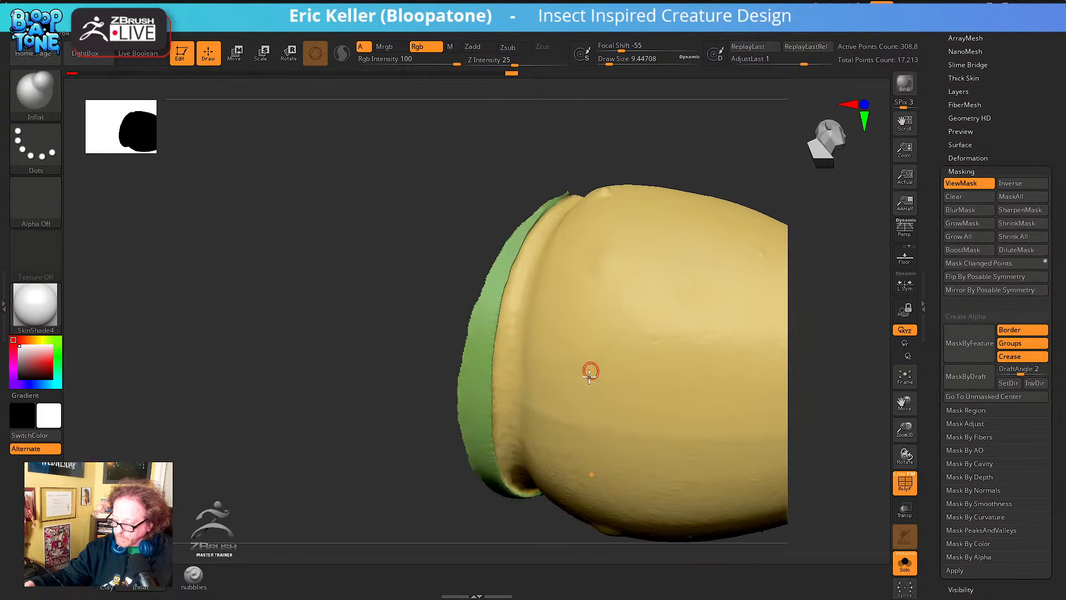
# Show the front segment again and examine the new rim polygroup where it meets the neighbouring segments
pyautogui.moveTo(590, 369); pyautogui.dragTo(578, 344, button='right')
pyautogui.keyDown('ctrl'); pyautogui.keyDown('shift'); pyautogui.click(609, 256); pyautogui.keyUp('shift'); pyautogui.keyUp('ctrl')
pyautogui.keyDown('alt'); pyautogui.moveTo(687, 324); pyautogui.dragTo(675, 311, button='right'); pyautogui.keyUp('alt')
pyautogui.keyDown('ctrl'); pyautogui.moveTo(675, 310); pyautogui.dragTo(639, 324, button='right'); pyautogui.keyUp('ctrl')
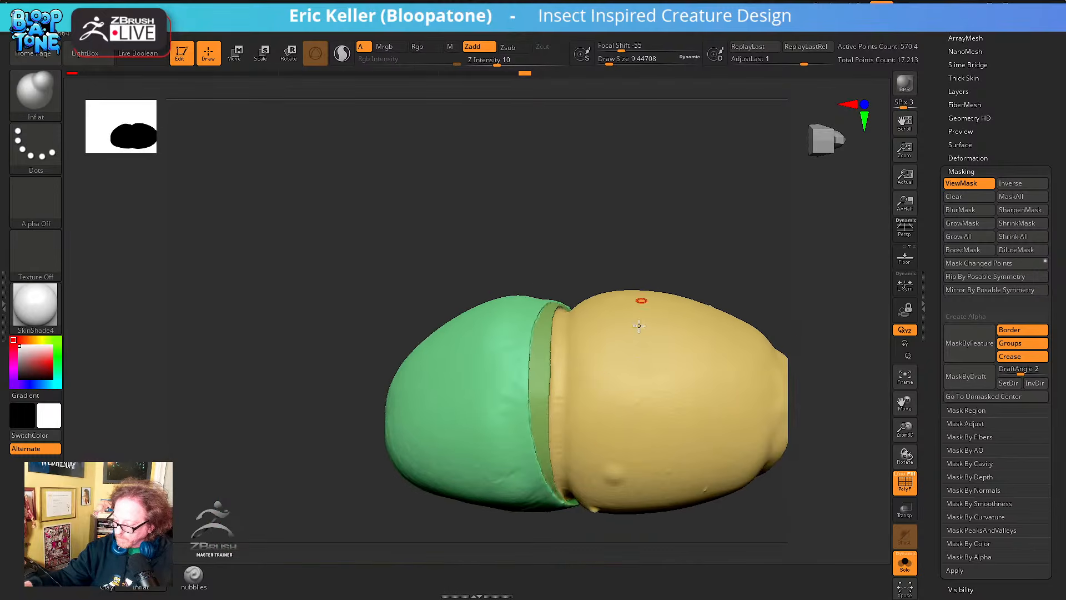
pyautogui.moveTo(635, 435)
pyautogui.keyDown('alt'); pyautogui.mouseDown(button='right')
pyautogui.moveTo(597, 377)
pyautogui.moveTo(528, 373)
pyautogui.moveTo(508, 395)
pyautogui.moveTo(500, 390)
pyautogui.mouseUp(button='right'); pyautogui.keyUp('alt')
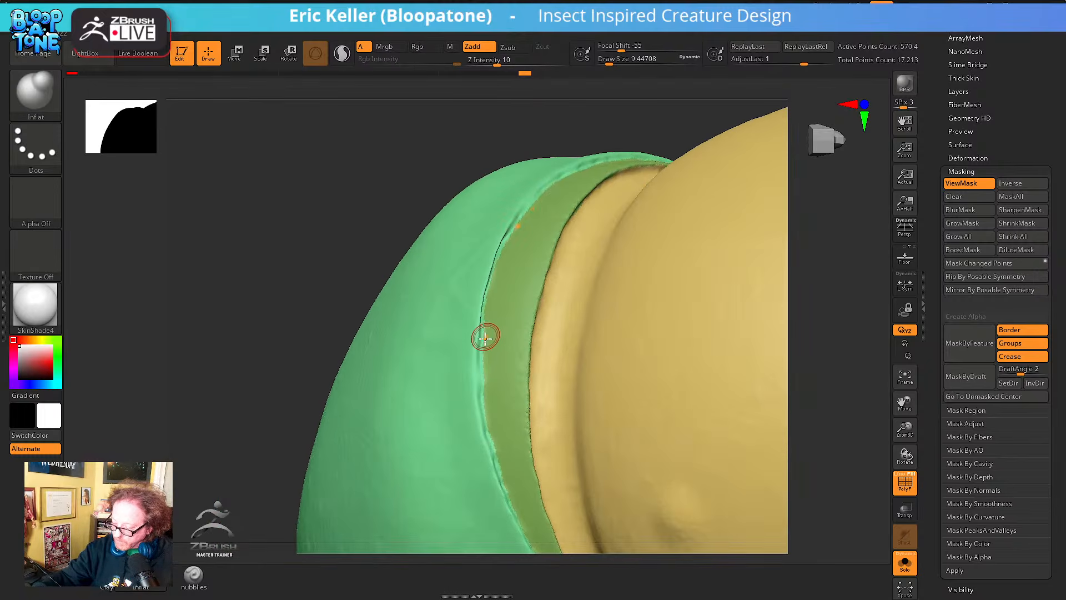
pyautogui.keyDown('ctrl'); pyautogui.moveTo(522, 476); pyautogui.dragTo(636, 465, button='right'); pyautogui.keyUp('ctrl')
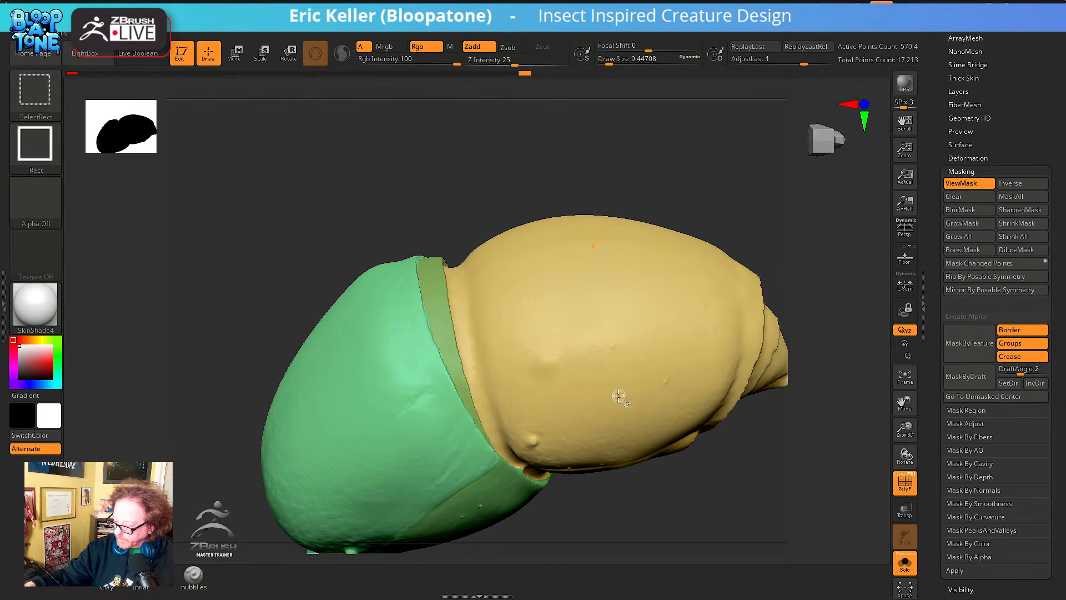
# Isolate the rear segments' polygroup and start masking the lower plate along its rear edge with draw size about 21.6
pyautogui.keyDown('ctrl'); pyautogui.keyDown('shift'); pyautogui.click(619, 391); pyautogui.keyUp('shift'); pyautogui.keyUp('ctrl')
pyautogui.moveTo(640, 402)
pyautogui.mouseDown(button='right')
pyautogui.moveTo(706, 340)
pyautogui.moveTo(721, 341)
pyautogui.moveTo(711, 346)
pyautogui.moveTo(747, 288)
pyautogui.moveTo(738, 280)
pyautogui.mouseUp(button='right')
pyautogui.press('s')
pyautogui.moveTo(743, 284); pyautogui.dragTo(745, 285)
pyautogui.moveTo(760, 311); pyautogui.dragTo(736, 323, button='right')
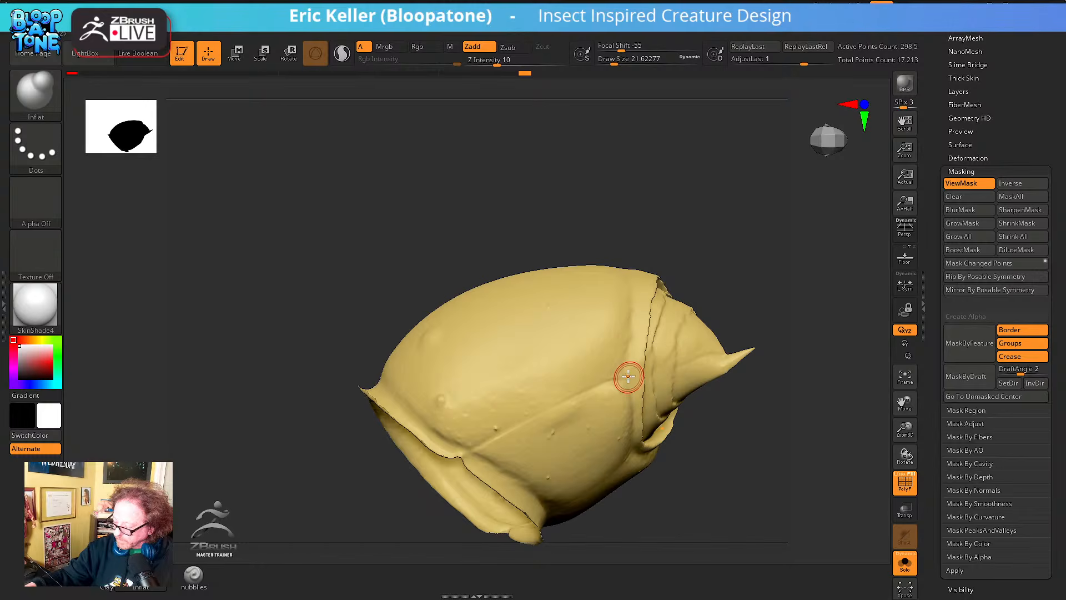
pyautogui.moveTo(628, 485); pyautogui.dragTo(626, 328, button='right')
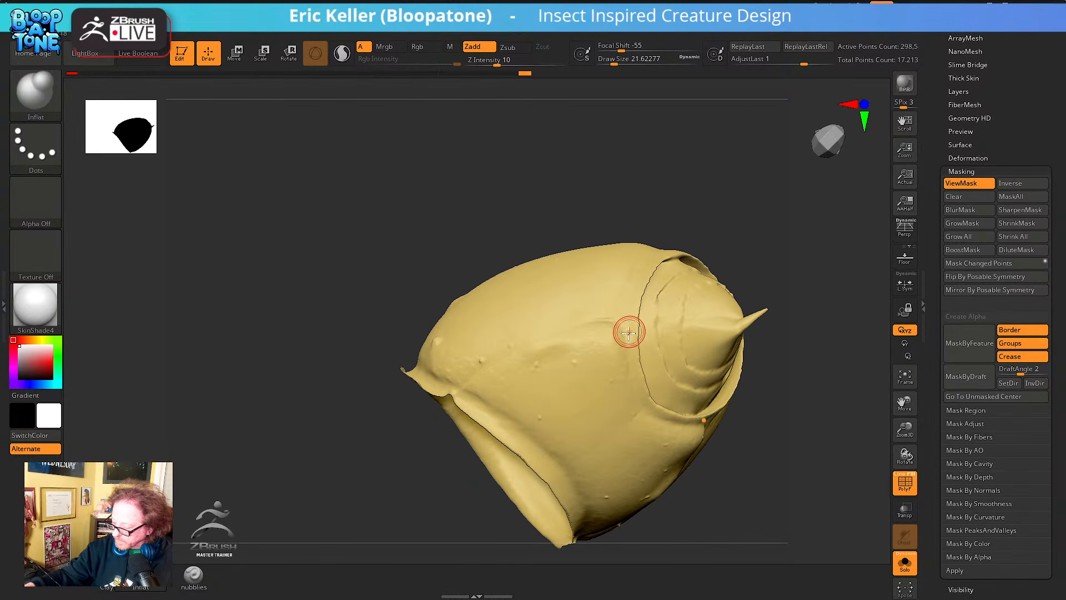
pyautogui.press('ctrl')
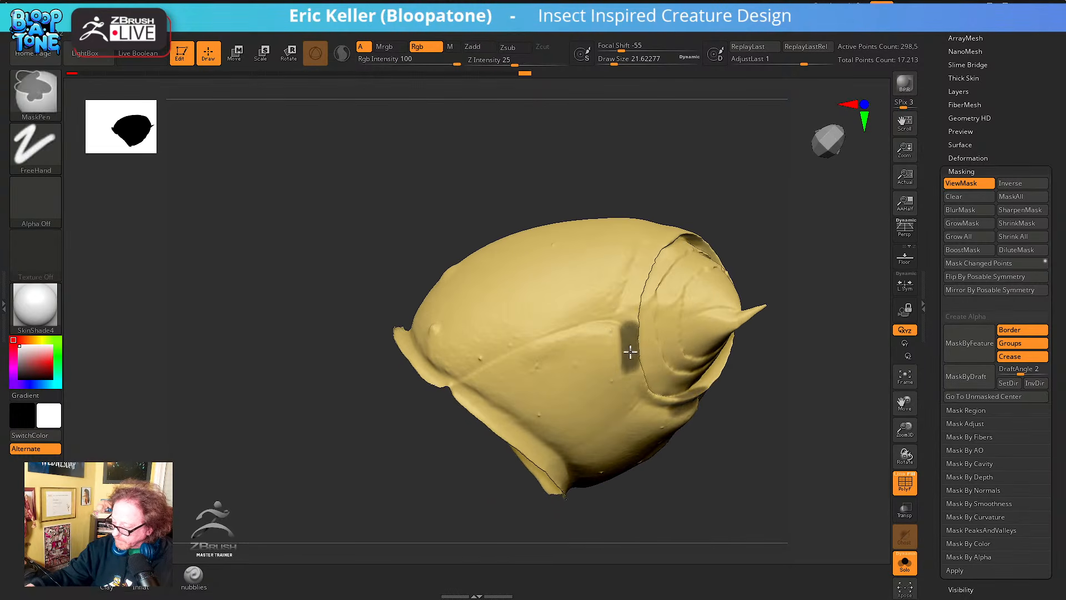
pyautogui.keyDown('ctrl'); pyautogui.moveTo(630, 350); pyautogui.dragTo(625, 349); pyautogui.keyUp('ctrl')
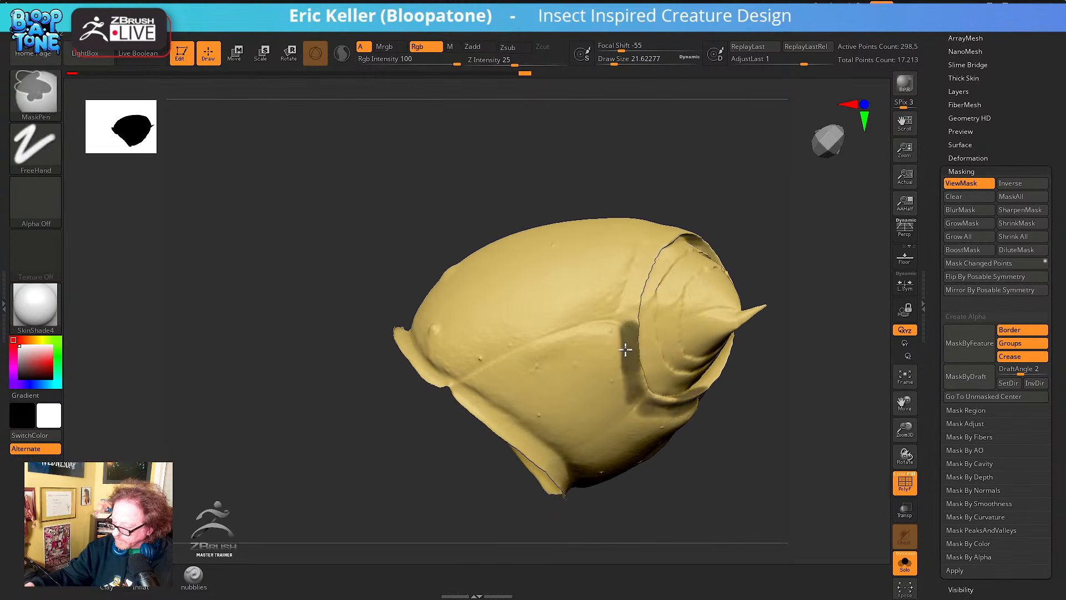
# Extend the mask along the side seam between the segment's upper and lower plates
pyautogui.moveTo(561, 343)
pyautogui.mouseDown(button='right')
pyautogui.moveTo(583, 362)
pyautogui.moveTo(607, 431)
pyautogui.moveTo(499, 398)
pyautogui.mouseUp(button='right')
pyautogui.press('s')
pyautogui.moveTo(499, 398)
pyautogui.mouseDown()
pyautogui.moveTo(493, 388)
pyautogui.moveTo(510, 388)
pyautogui.mouseUp()
pyautogui.moveTo(523, 396)
pyautogui.keyDown('alt'); pyautogui.mouseDown(button='right')
pyautogui.moveTo(493, 333)
pyautogui.moveTo(571, 340)
pyautogui.moveTo(534, 329)
pyautogui.moveTo(562, 389)
pyautogui.moveTo(602, 368)
pyautogui.moveTo(535, 297)
pyautogui.mouseUp(button='right'); pyautogui.keyUp('alt')
pyautogui.press('s')
pyautogui.click(551, 358)
# Refine the mask along the side seam with draw size about 11.7 and continue it around the lower plate's front corner
pyautogui.press('s')
pyautogui.moveTo(535, 323); pyautogui.dragTo(532, 322)
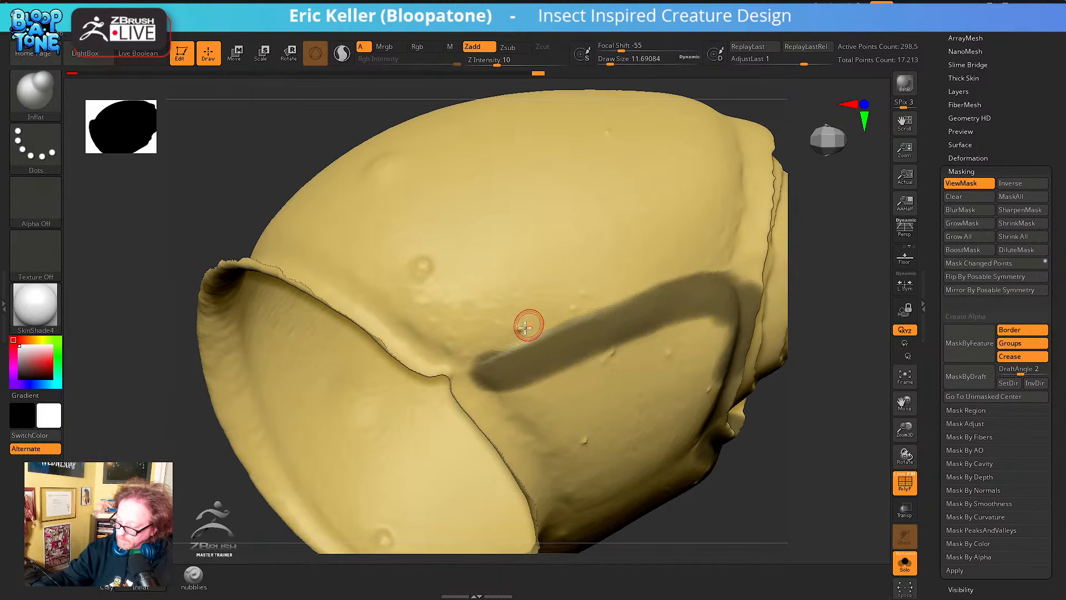
pyautogui.press('ctrl')
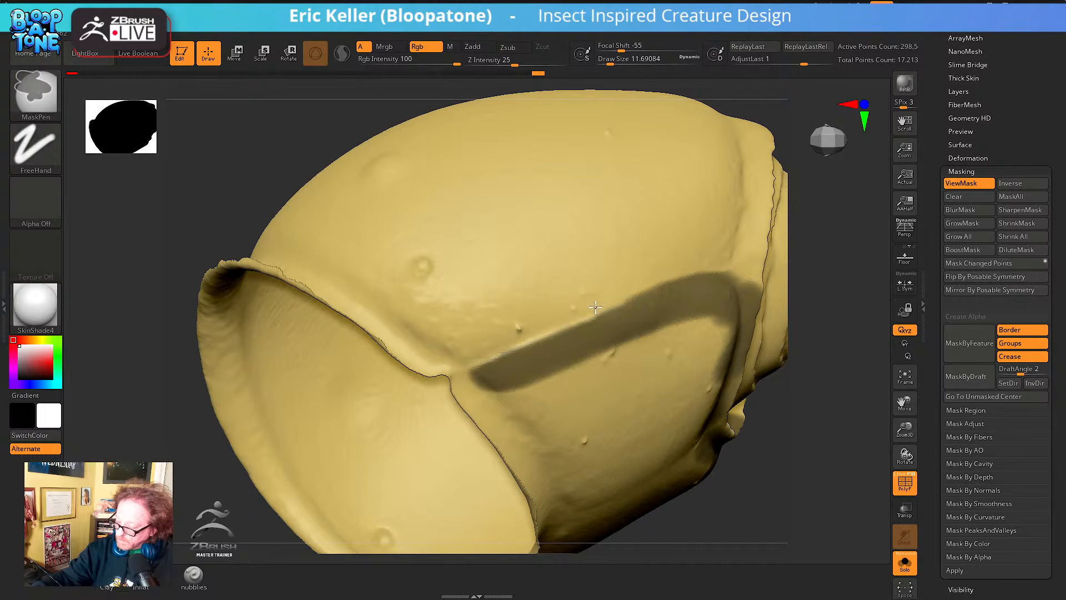
pyautogui.keyDown('ctrl'); pyautogui.keyDown('alt'); pyautogui.moveTo(693, 273); pyautogui.dragTo(727, 258); pyautogui.keyUp('alt'); pyautogui.keyUp('ctrl')
pyautogui.keyDown('ctrl'); pyautogui.moveTo(624, 323); pyautogui.dragTo(649, 304); pyautogui.keyUp('ctrl')
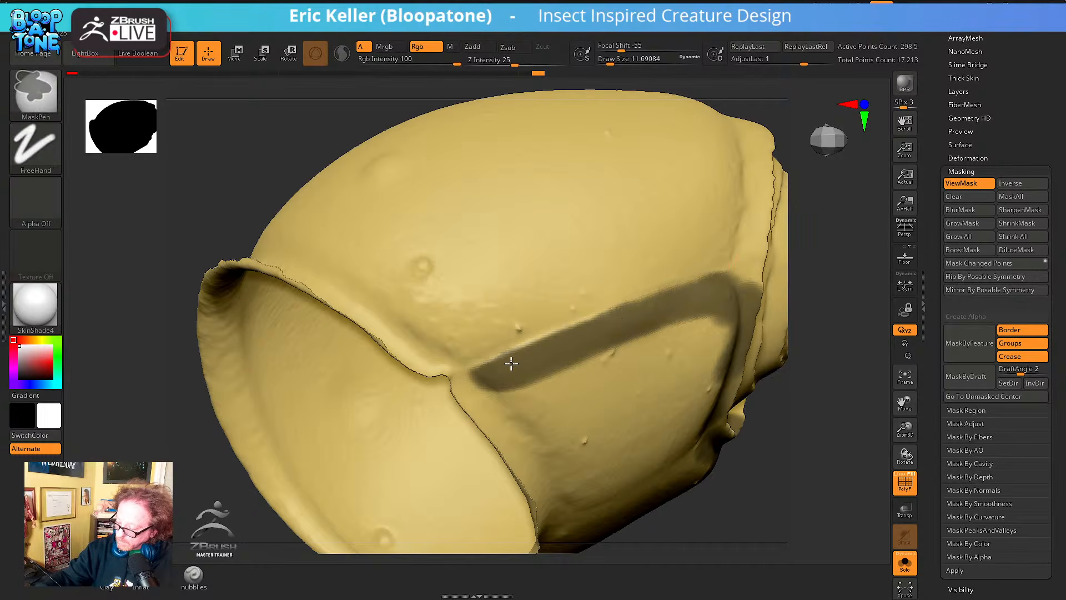
pyautogui.keyDown('ctrl'); pyautogui.moveTo(483, 418); pyautogui.dragTo(487, 424); pyautogui.keyUp('ctrl')
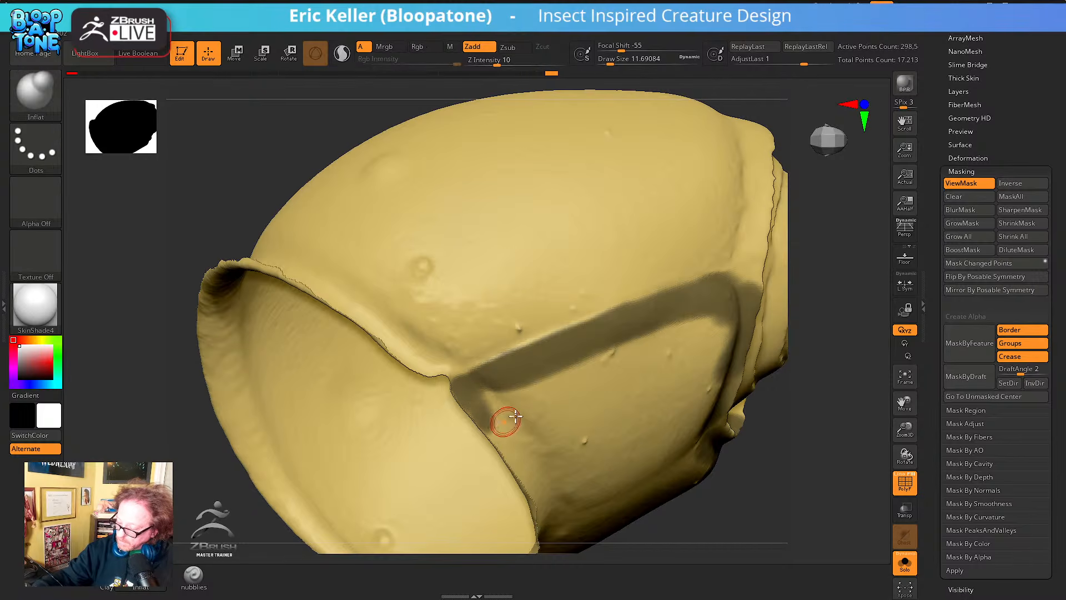
# Fill the lower plate's underside with the mask inside the painted outline, using draw size about 39.1
pyautogui.moveTo(505, 421)
pyautogui.mouseDown(button='right')
pyautogui.moveTo(607, 436)
pyautogui.moveTo(618, 385)
pyautogui.mouseUp(button='right')
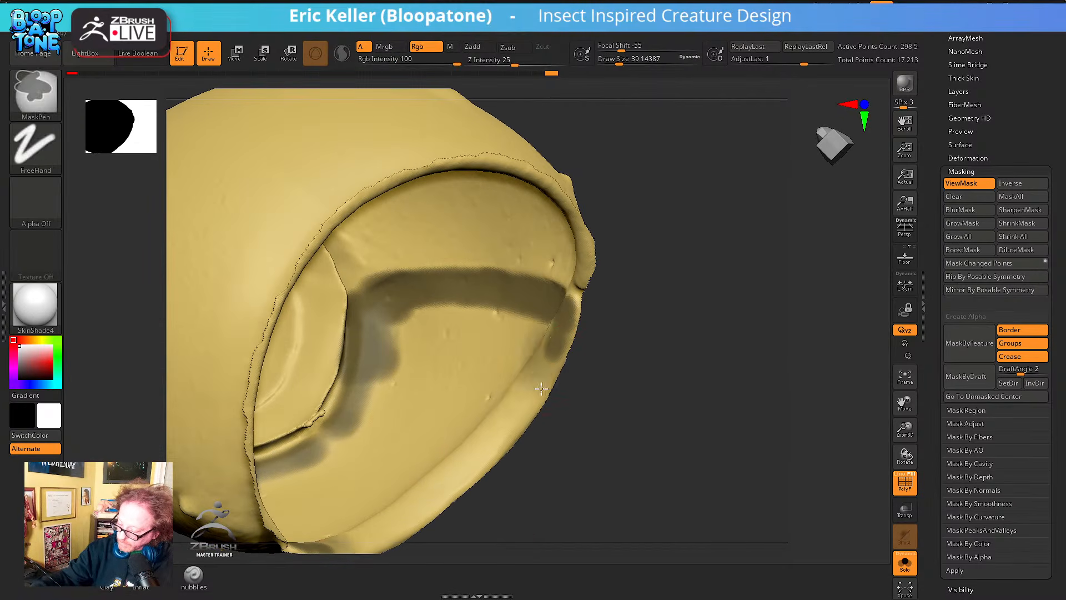
pyautogui.moveTo(545, 340)
pyautogui.keyDown('ctrl'); pyautogui.mouseDown()
pyautogui.moveTo(535, 354)
pyautogui.moveTo(566, 333)
pyautogui.moveTo(511, 406)
pyautogui.moveTo(493, 375)
pyautogui.moveTo(444, 428)
pyautogui.moveTo(452, 388)
pyautogui.moveTo(426, 340)
pyautogui.moveTo(400, 345)
pyautogui.moveTo(372, 405)
pyautogui.moveTo(439, 442)
pyautogui.mouseUp(); pyautogui.keyUp('ctrl')
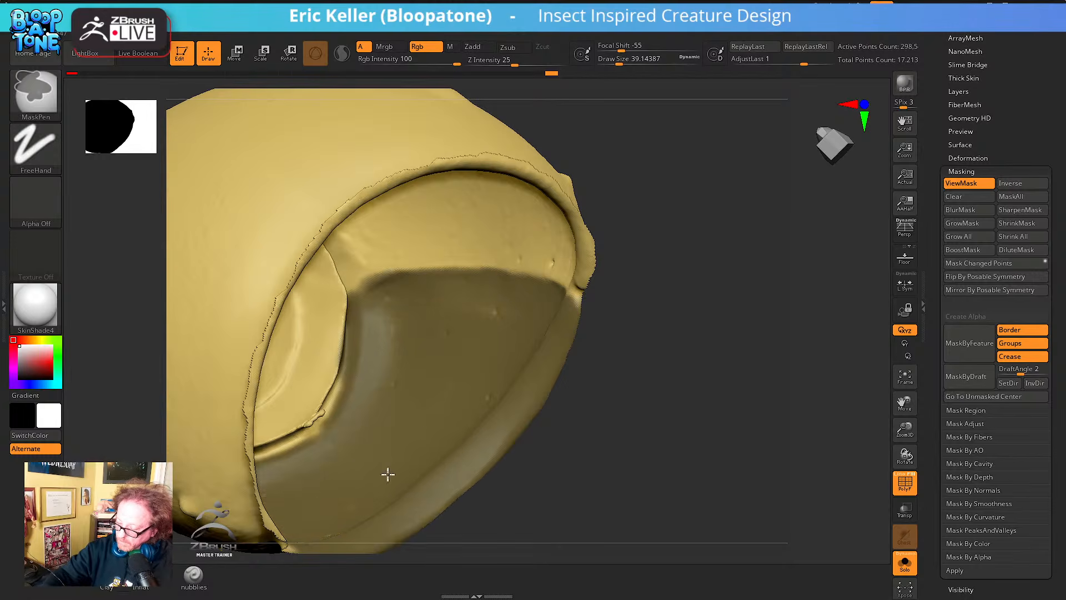
pyautogui.keyDown('ctrl'); pyautogui.moveTo(387, 474); pyautogui.dragTo(343, 460); pyautogui.keyUp('ctrl')
# Refine the lower plate's mask along the seam with the tail segments, using draw size about 14.2
pyautogui.moveTo(371, 433); pyautogui.dragTo(392, 418, button='right')
pyautogui.press('s')
pyautogui.moveTo(390, 419); pyautogui.dragTo(384, 420)
pyautogui.moveTo(422, 408)
pyautogui.keyDown('alt'); pyautogui.mouseDown(button='right')
pyautogui.moveTo(484, 409)
pyautogui.moveTo(560, 387)
pyautogui.moveTo(550, 448)
pyautogui.mouseUp(button='right'); pyautogui.keyUp('alt')
pyautogui.press('s')
pyautogui.moveTo(508, 368)
pyautogui.mouseDown()
pyautogui.moveTo(469, 405)
pyautogui.moveTo(511, 355)
pyautogui.moveTo(543, 290)
pyautogui.mouseUp()
pyautogui.moveTo(500, 315)
pyautogui.mouseDown(button='right')
pyautogui.moveTo(532, 331)
pyautogui.moveTo(516, 330)
pyautogui.moveTo(483, 408)
pyautogui.moveTo(457, 433)
pyautogui.moveTo(438, 383)
pyautogui.moveTo(448, 395)
pyautogui.mouseUp(button='right')
pyautogui.press('s')
pyautogui.moveTo(458, 399); pyautogui.dragTo(446, 408)
pyautogui.press('ctrl')
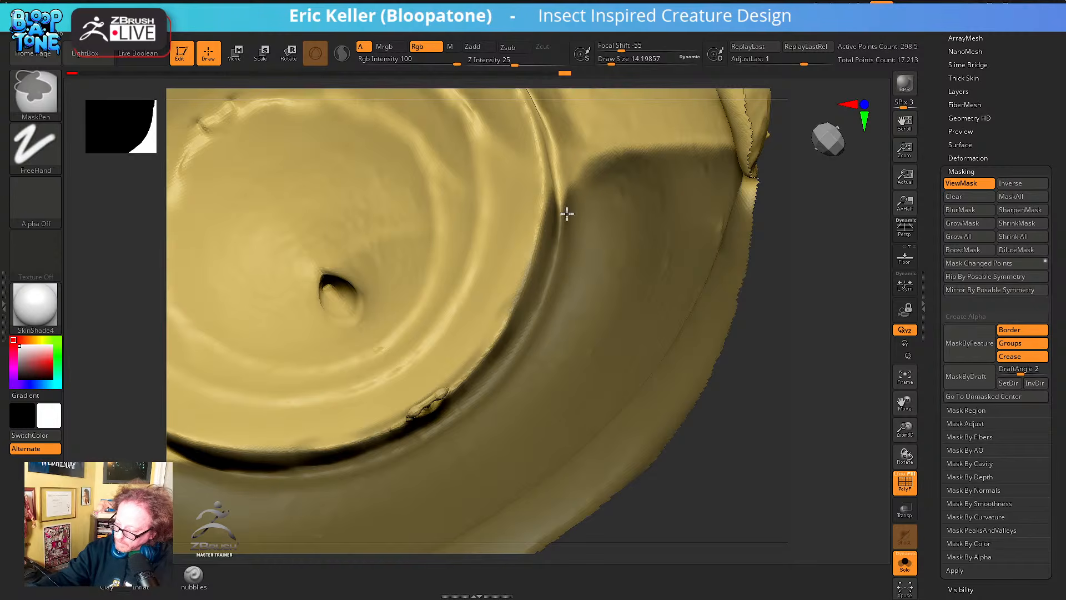
pyautogui.keyDown('ctrl'); pyautogui.moveTo(551, 236); pyautogui.dragTo(517, 369); pyautogui.keyUp('ctrl')
pyautogui.moveTo(521, 325); pyautogui.dragTo(535, 328, button='right')
pyautogui.press('ctrl')
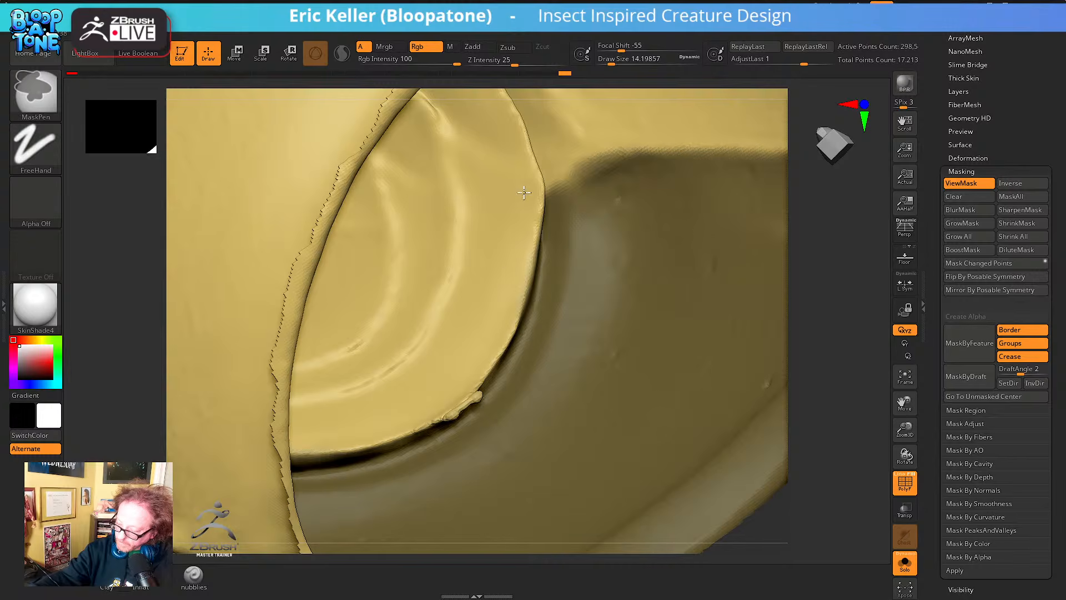
pyautogui.press('ctrl')
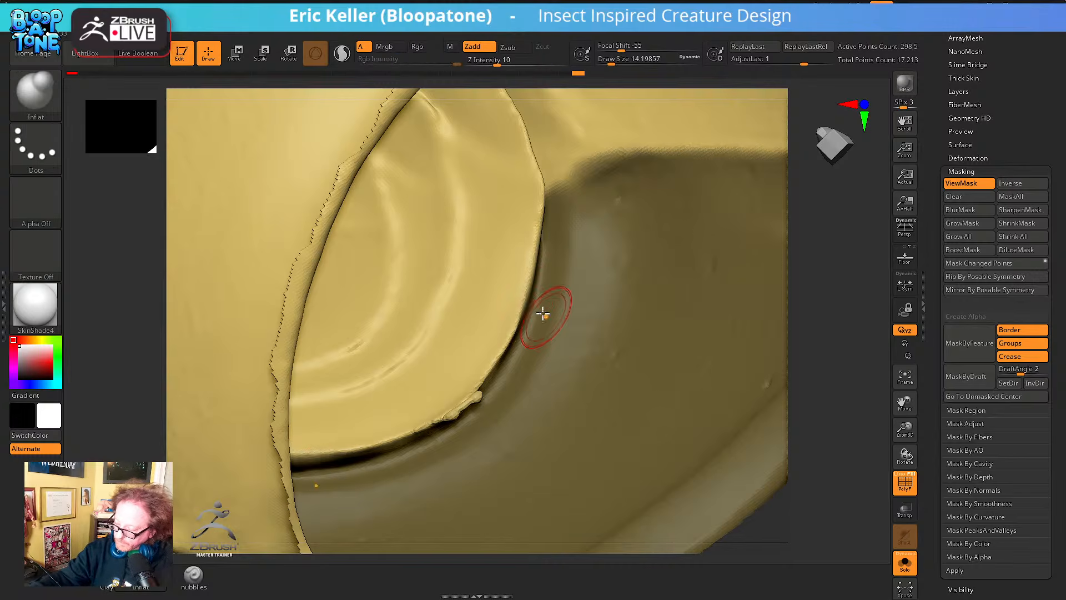
# Extend the mask through the groove around the tail segments to the plate's side corner, with draw size about 10.5
pyautogui.moveTo(542, 311)
pyautogui.mouseDown(button='right')
pyautogui.moveTo(527, 302)
pyautogui.moveTo(595, 333)
pyautogui.moveTo(578, 341)
pyautogui.moveTo(581, 326)
pyautogui.mouseUp(button='right')
pyautogui.rightClick(580, 326)
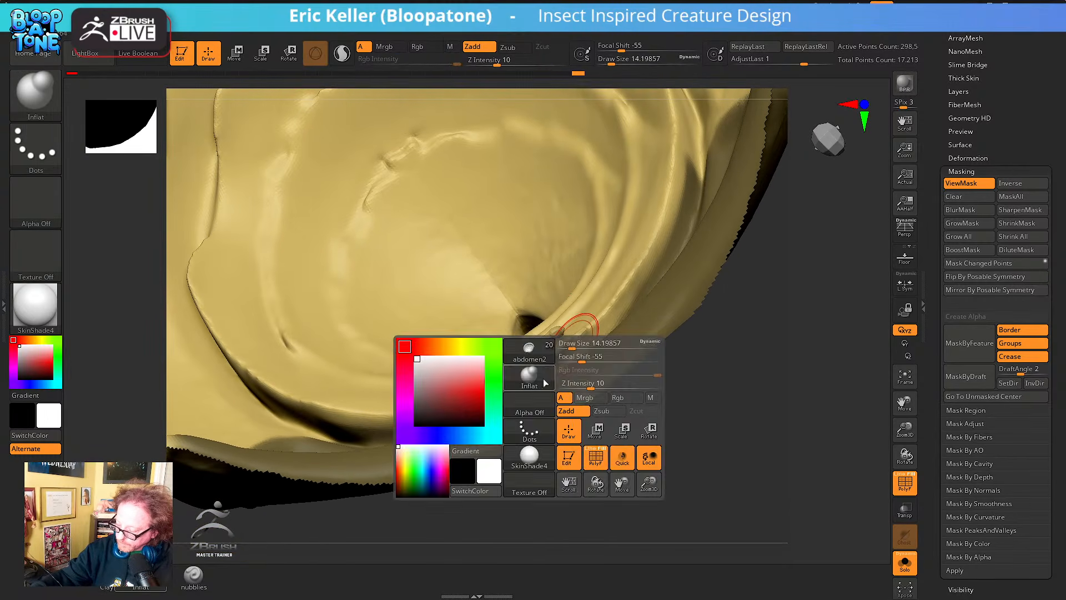
pyautogui.moveTo(781, 339); pyautogui.dragTo(706, 279, button='right')
pyautogui.moveTo(626, 340); pyautogui.dragTo(614, 317, button='right')
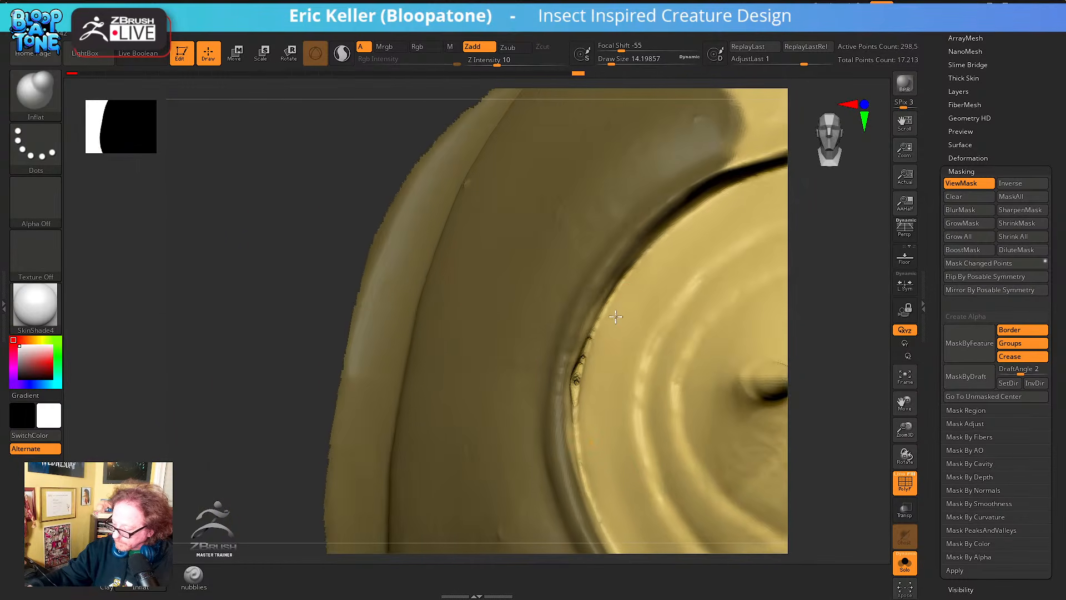
pyautogui.moveTo(589, 354); pyautogui.dragTo(585, 340, button='right')
pyautogui.press('s')
pyautogui.press('ctrl')
pyautogui.moveTo(571, 374); pyautogui.dragTo(560, 390)
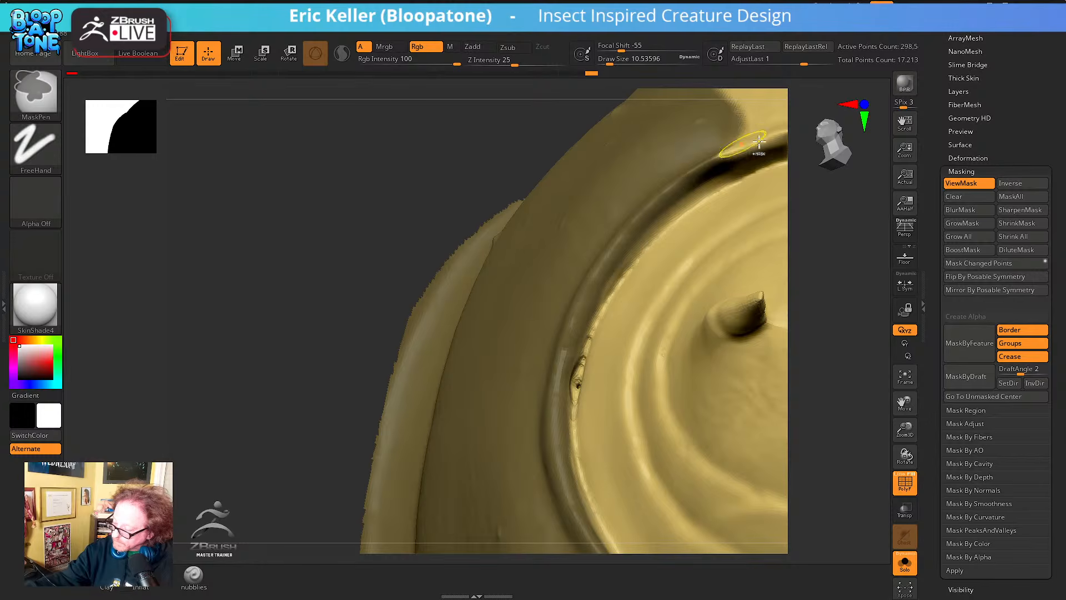
pyautogui.moveTo(742, 161)
pyautogui.keyDown('ctrl'); pyautogui.mouseDown(button='right')
pyautogui.moveTo(702, 154)
pyautogui.moveTo(680, 392)
pyautogui.moveTo(673, 278)
pyautogui.moveTo(618, 269)
pyautogui.mouseUp(button='right'); pyautogui.keyUp('ctrl')
pyautogui.press('ctrl')
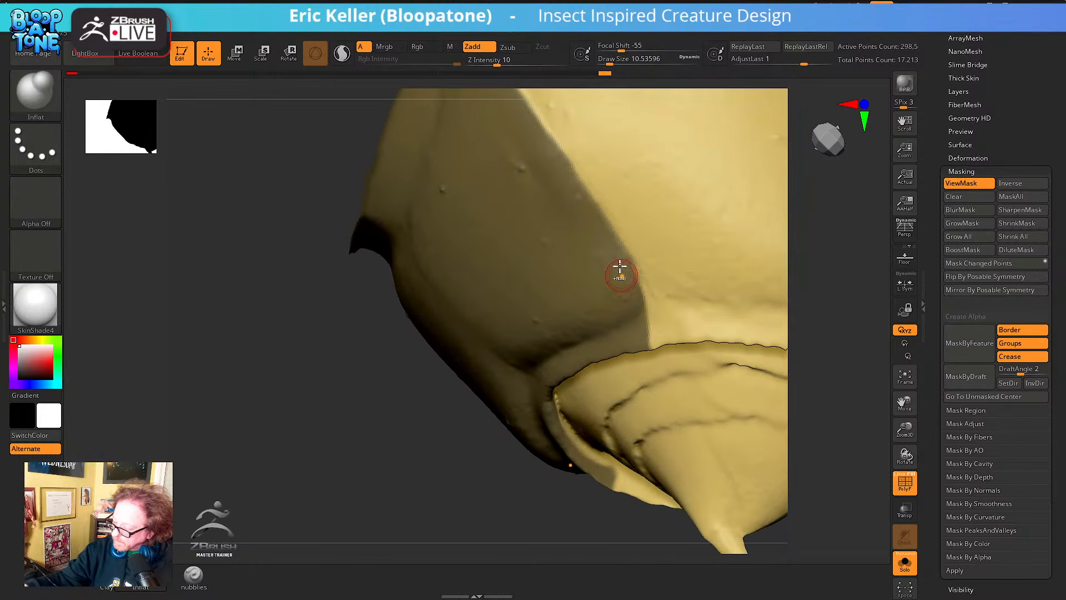
pyautogui.press('ctrl')
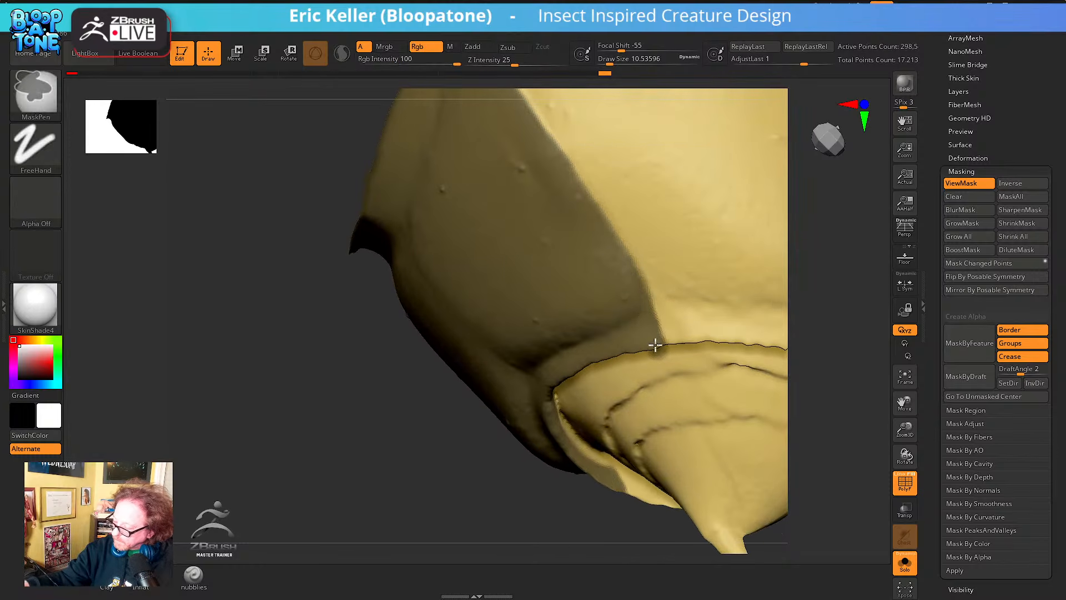
pyautogui.moveTo(655, 345)
pyautogui.mouseDown(button='right')
pyautogui.moveTo(626, 262)
pyautogui.moveTo(616, 361)
pyautogui.moveTo(594, 348)
pyautogui.mouseUp(button='right')
pyautogui.press('ctrl')
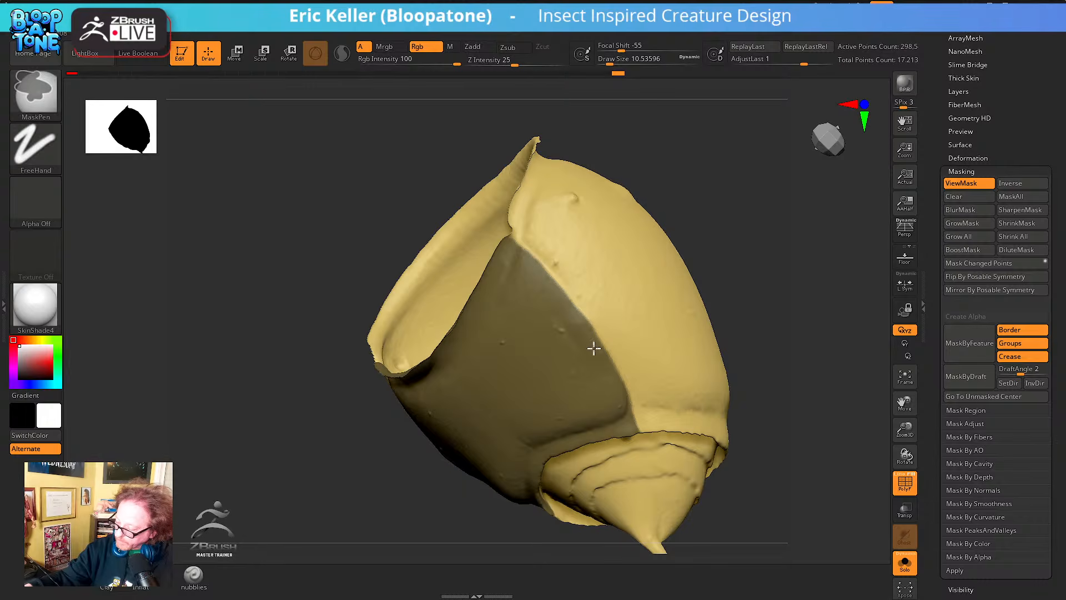
# Touch up the mask where the lower plate curves around the tail segments, using draw size about 9.4
pyautogui.moveTo(627, 431)
pyautogui.mouseDown(button='right')
pyautogui.moveTo(635, 314)
pyautogui.moveTo(555, 369)
pyautogui.moveTo(556, 433)
pyautogui.moveTo(522, 424)
pyautogui.moveTo(559, 447)
pyautogui.moveTo(518, 441)
pyautogui.moveTo(580, 368)
pyautogui.mouseUp(button='right')
pyautogui.press('ctrl')
pyautogui.press('ctrl')
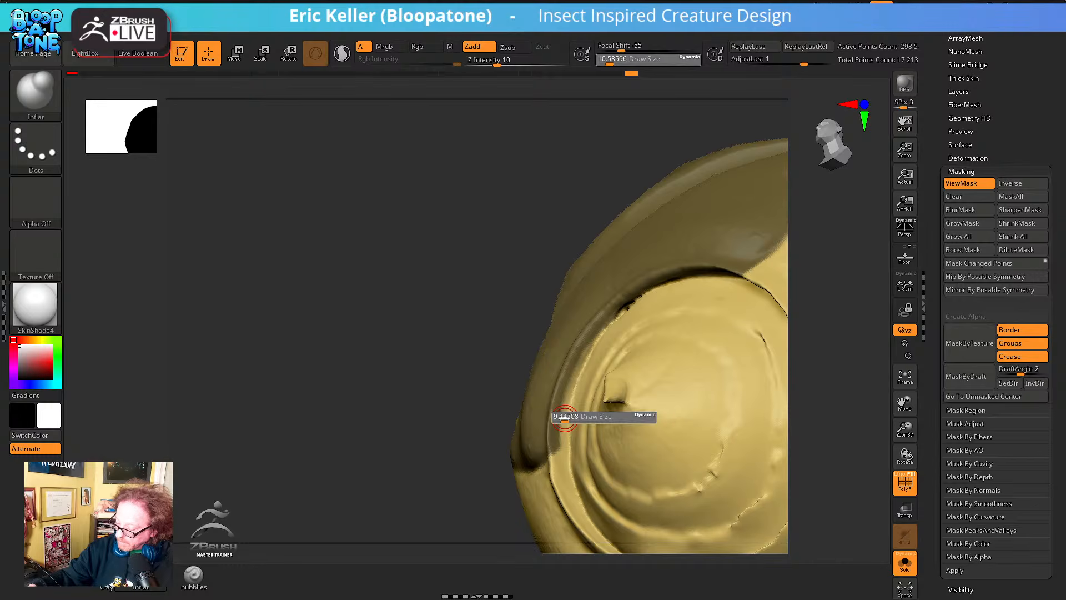
pyautogui.press('ctrl')
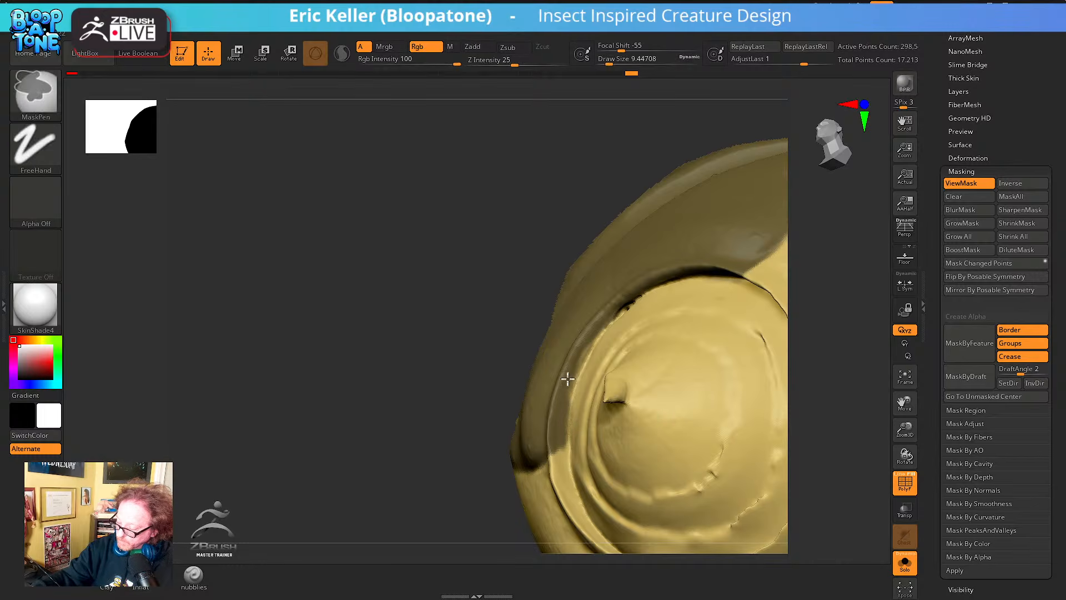
pyautogui.press('ctrl')
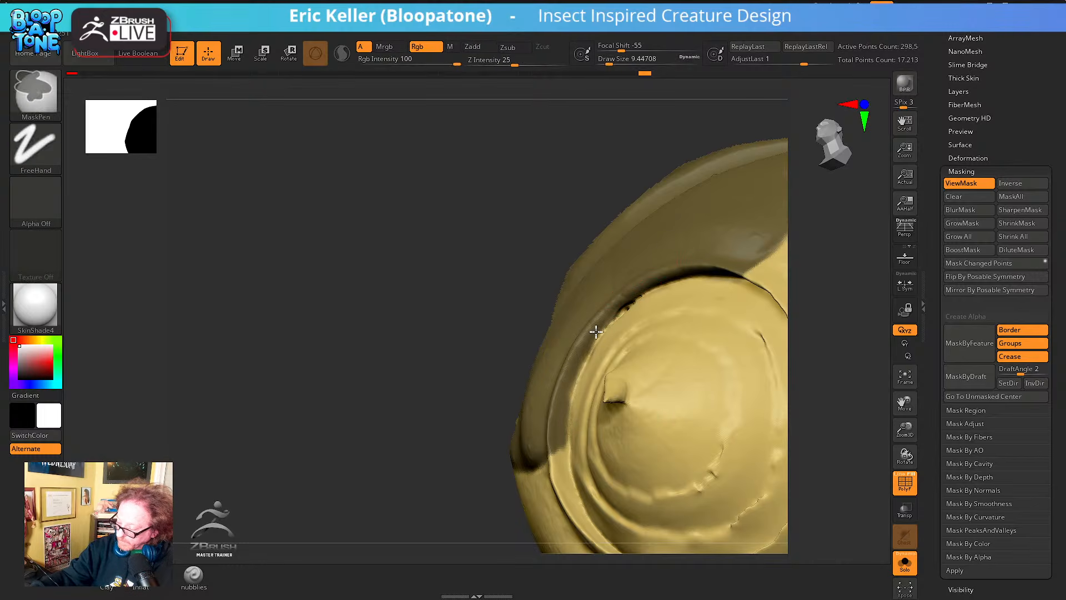
pyautogui.keyDown('shift'); pyautogui.moveTo(575, 409); pyautogui.dragTo(595, 410, button='right'); pyautogui.keyUp('shift')
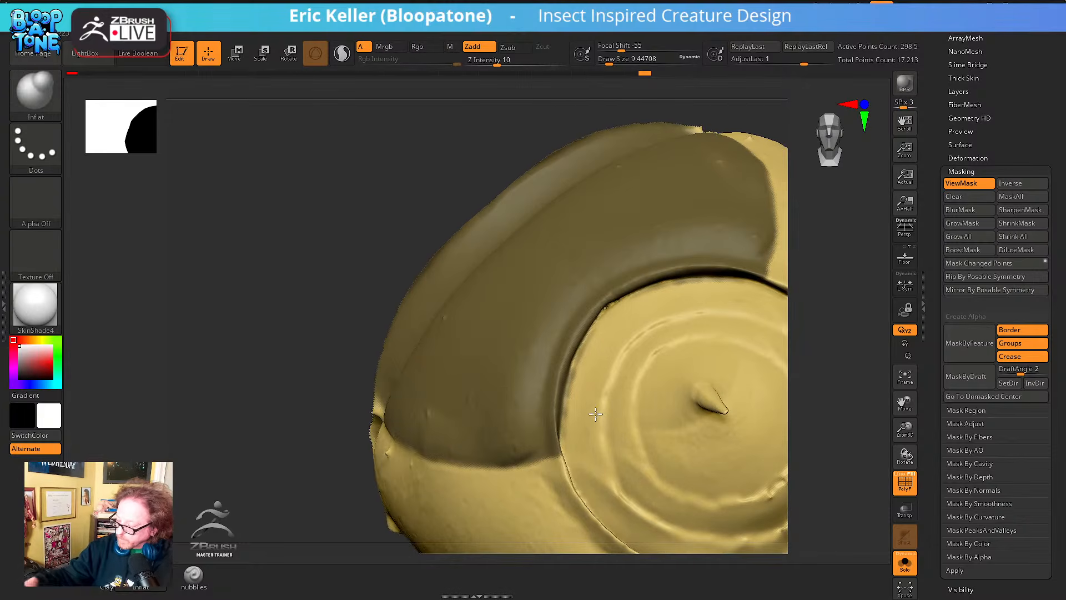
pyautogui.press('ctrl')
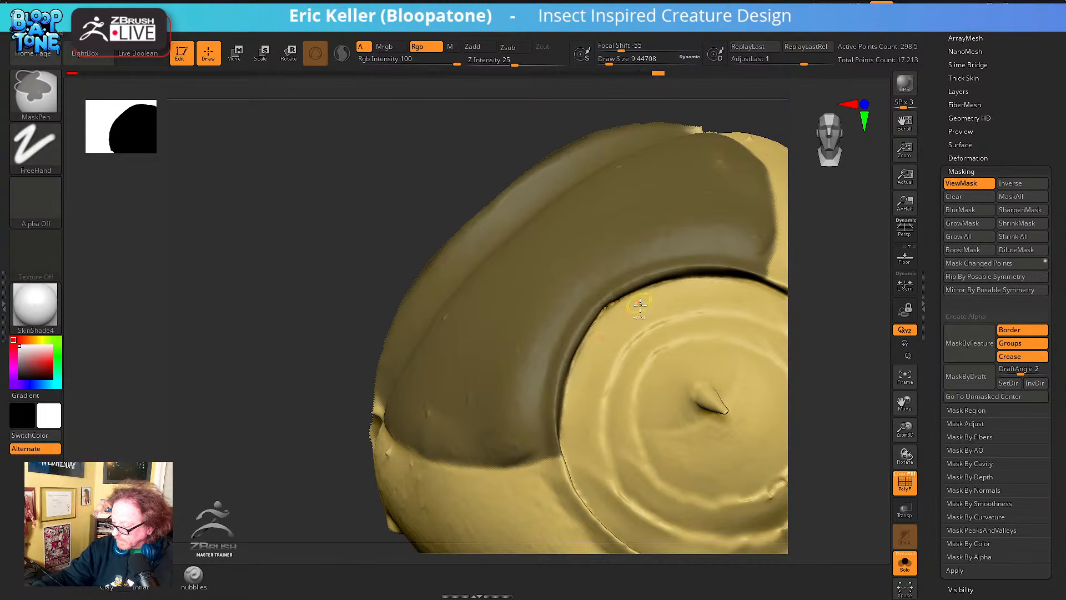
# Clean up the mask's inner border along the tail segments' rim between the lower plate's two side corners
pyautogui.moveTo(640, 305)
pyautogui.mouseDown(button='right')
pyautogui.moveTo(697, 276)
pyautogui.moveTo(726, 305)
pyautogui.moveTo(666, 292)
pyautogui.mouseUp(button='right')
pyautogui.rightClick(716, 278)
pyautogui.moveTo(608, 355)
pyautogui.mouseDown(button='right')
pyautogui.moveTo(554, 431)
pyautogui.moveTo(557, 458)
pyautogui.moveTo(571, 428)
pyautogui.moveTo(573, 455)
pyautogui.mouseUp(button='right')
pyautogui.press('ctrl')
pyautogui.press('ctrl')
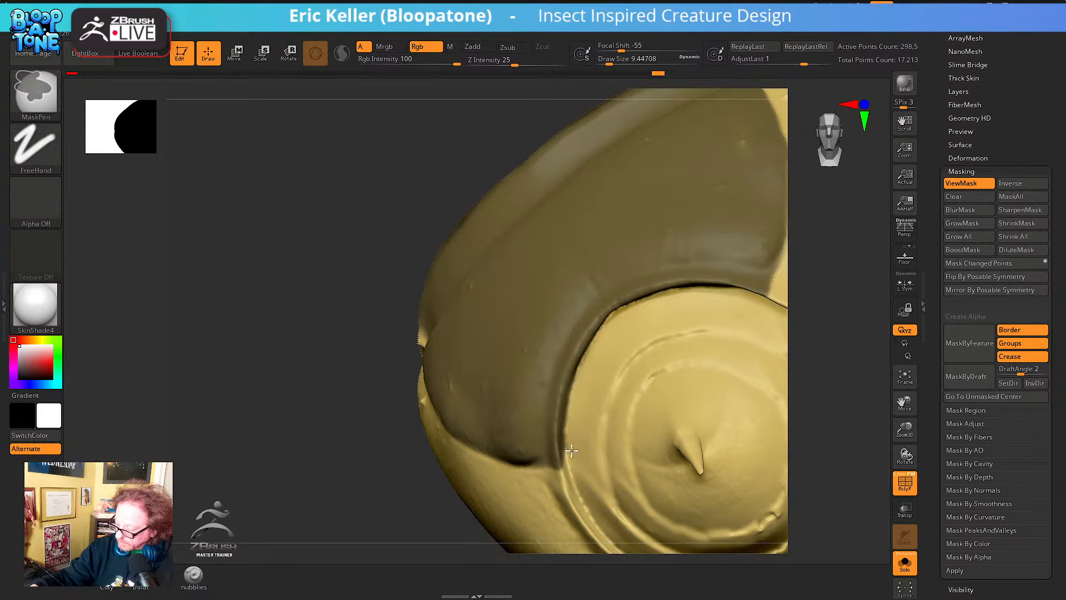
pyautogui.moveTo(674, 294); pyautogui.dragTo(699, 325, button='right')
pyautogui.press('ctrl')
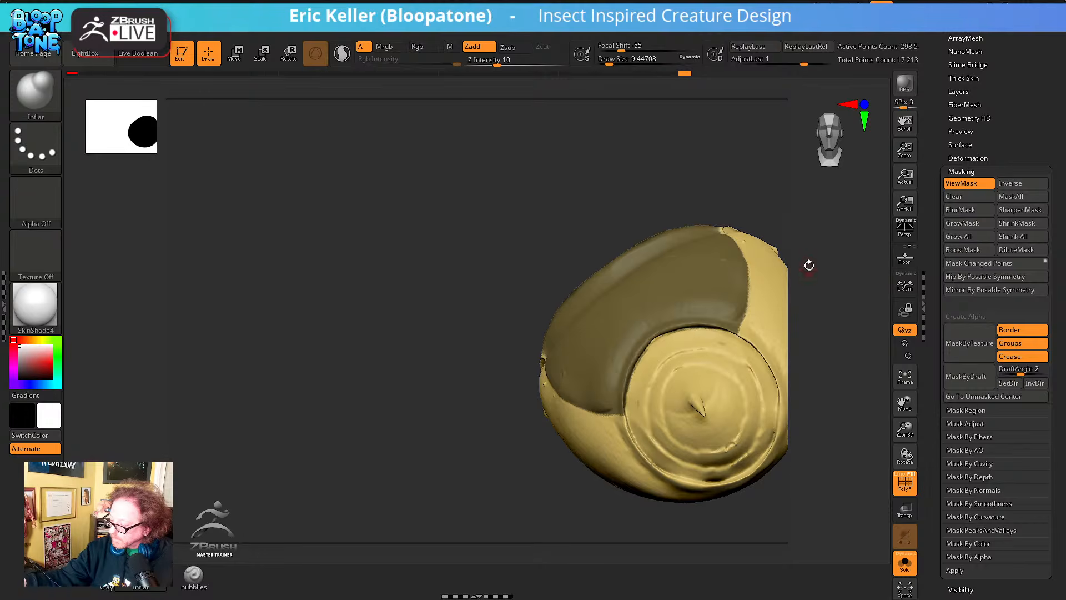
# Turn the masked lower plate into its own polygroup and hide it, leaving the upper plate and tail segments shown
pyautogui.moveTo(808, 264); pyautogui.dragTo(785, 278)
pyautogui.press('ctrl')
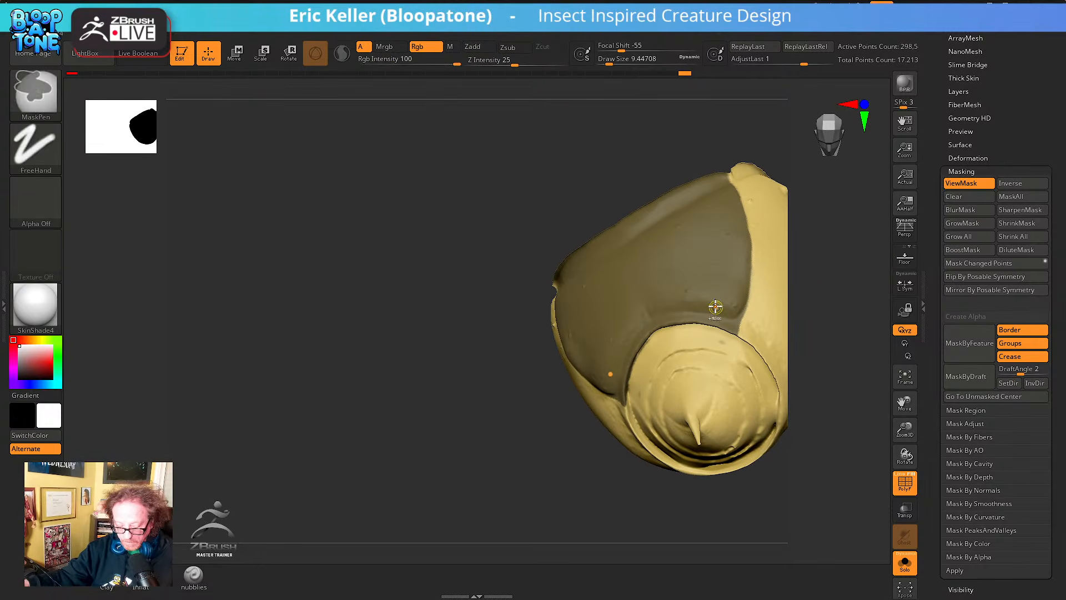
pyautogui.hotkey('ctrl', 'w')
pyautogui.moveTo(755, 334); pyautogui.dragTo(671, 265)
pyautogui.keyDown('ctrl'); pyautogui.keyDown('shift'); pyautogui.click(753, 349); pyautogui.keyUp('shift'); pyautogui.keyUp('ctrl')
pyautogui.keyDown('ctrl'); pyautogui.keyDown('shift'); pyautogui.click(605, 370); pyautogui.keyUp('shift'); pyautogui.keyUp('ctrl')
# Start masking the upper plate's rear rim next to the tail segments with draw size about 17
pyautogui.moveTo(707, 382); pyautogui.dragTo(631, 426)
pyautogui.press('s')
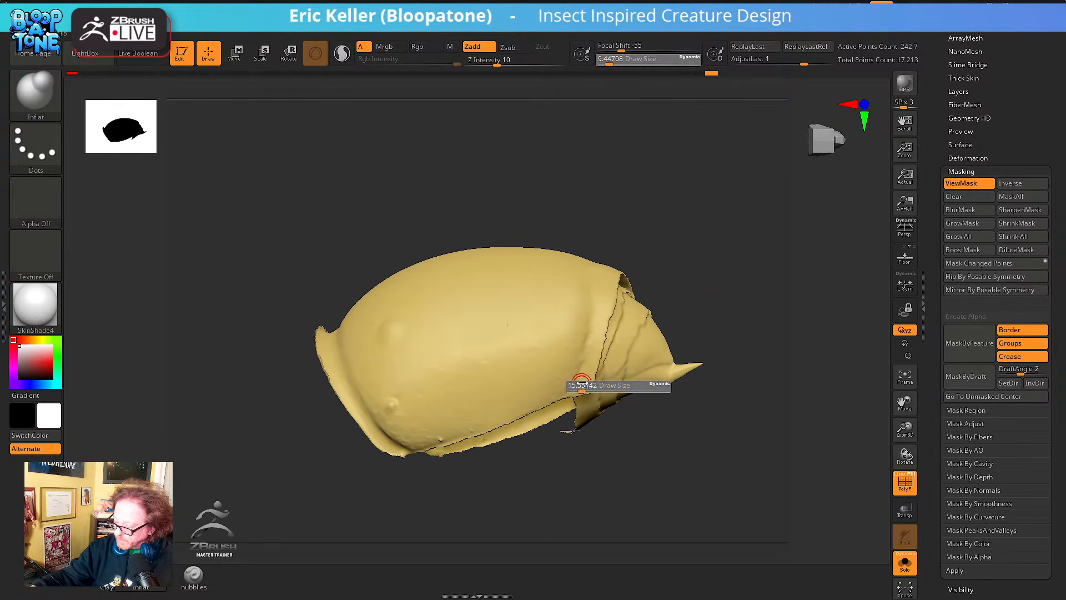
pyautogui.moveTo(578, 383); pyautogui.dragTo(583, 382)
pyautogui.keyDown('alt'); pyautogui.moveTo(584, 367); pyautogui.dragTo(593, 394, button='right'); pyautogui.keyUp('alt')
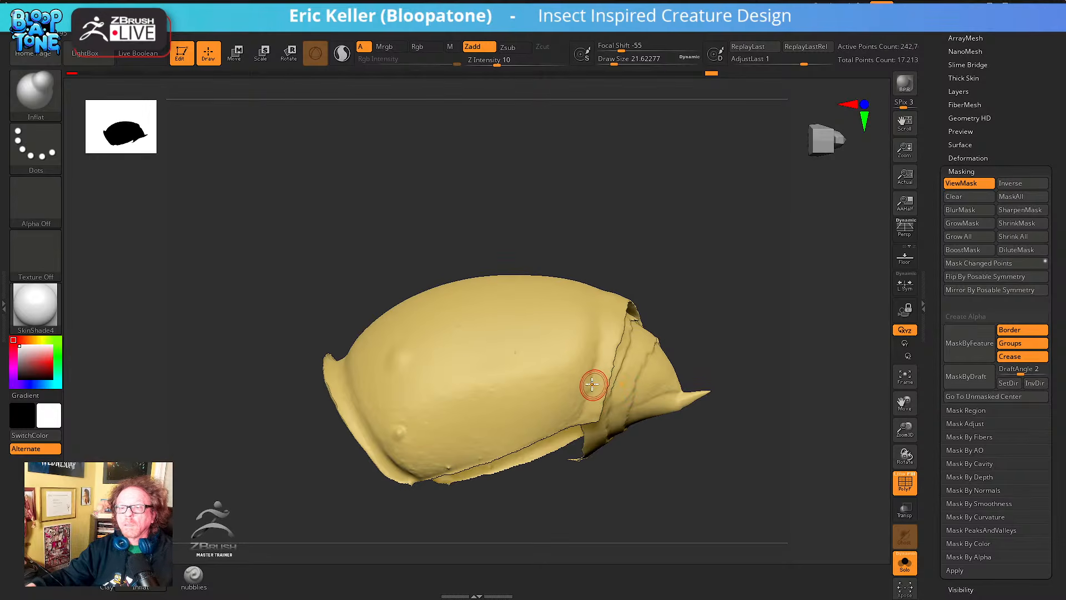
pyautogui.press('s')
pyautogui.moveTo(584, 380); pyautogui.dragTo(587, 372, button='right')
pyautogui.press('s')
pyautogui.moveTo(586, 383); pyautogui.dragTo(585, 383)
pyautogui.moveTo(584, 381); pyautogui.dragTo(585, 364, button='right')
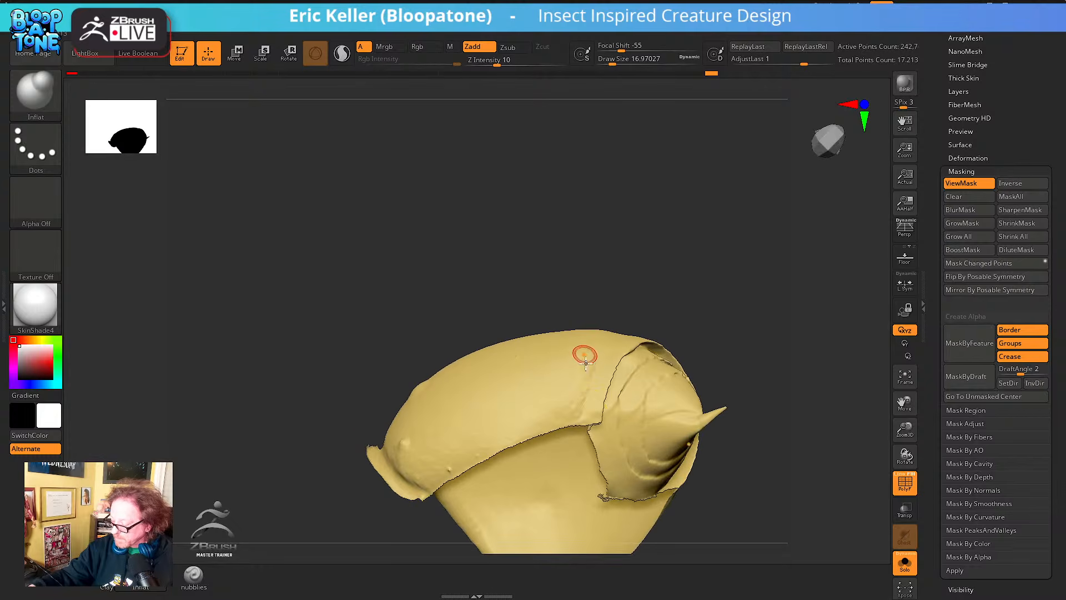
pyautogui.keyDown('ctrl'); pyautogui.moveTo(594, 418); pyautogui.dragTo(601, 384); pyautogui.keyUp('ctrl')
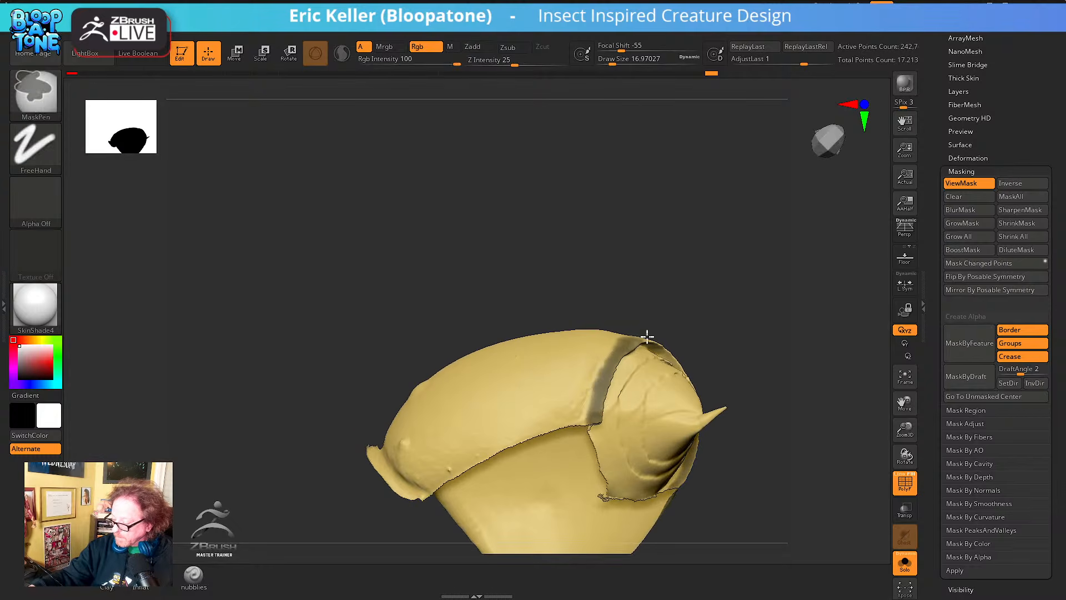
pyautogui.keyDown('ctrl'); pyautogui.moveTo(647, 336); pyautogui.dragTo(681, 371); pyautogui.keyUp('ctrl')
# Continue the rim mask over the upper plate's crest and down towards its far side
pyautogui.moveTo(695, 322)
pyautogui.mouseDown(button='right')
pyautogui.moveTo(726, 307)
pyautogui.moveTo(725, 366)
pyautogui.mouseUp(button='right')
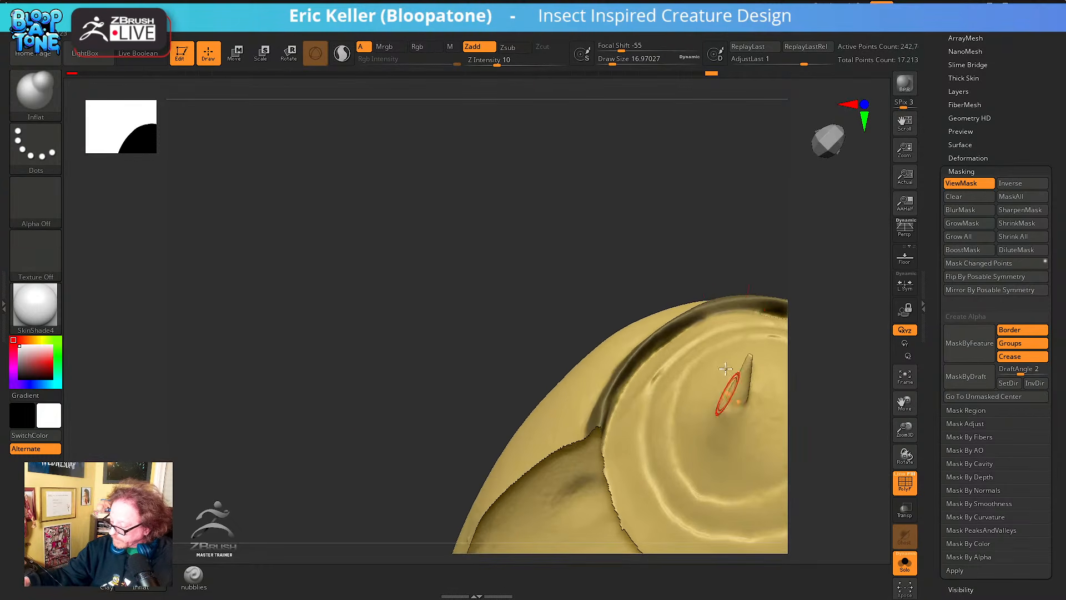
pyautogui.moveTo(688, 286)
pyautogui.keyDown('alt'); pyautogui.mouseDown(button='right')
pyautogui.moveTo(607, 288)
pyautogui.moveTo(531, 322)
pyautogui.mouseUp(button='right'); pyautogui.keyUp('alt')
pyautogui.moveTo(623, 338)
pyautogui.keyDown('ctrl'); pyautogui.mouseDown()
pyautogui.moveTo(683, 360)
pyautogui.moveTo(535, 342)
pyautogui.mouseUp(); pyautogui.keyUp('ctrl')
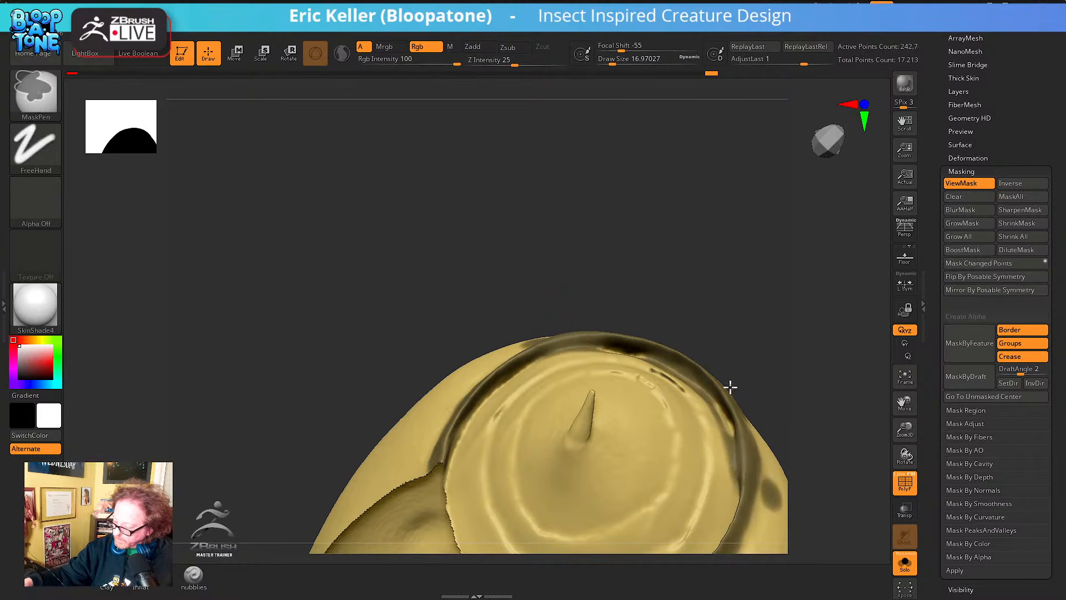
pyautogui.moveTo(729, 367)
pyautogui.mouseDown(button='right')
pyautogui.moveTo(711, 350)
pyautogui.moveTo(718, 374)
pyautogui.moveTo(670, 359)
pyautogui.mouseUp(button='right')
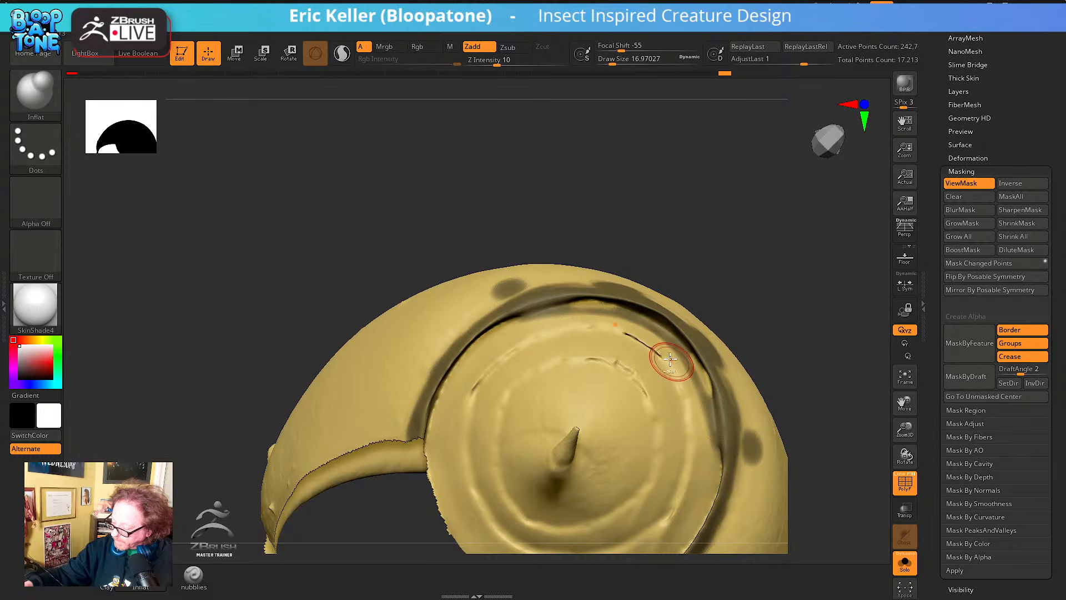
pyautogui.press('ctrl')
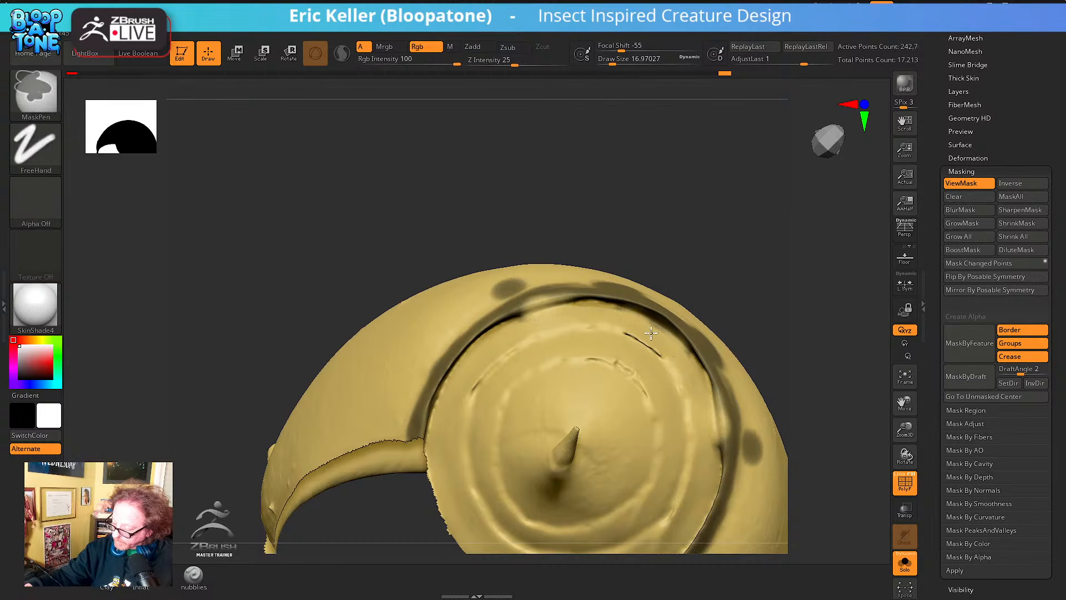
pyautogui.moveTo(527, 351); pyautogui.dragTo(531, 332, button='right')
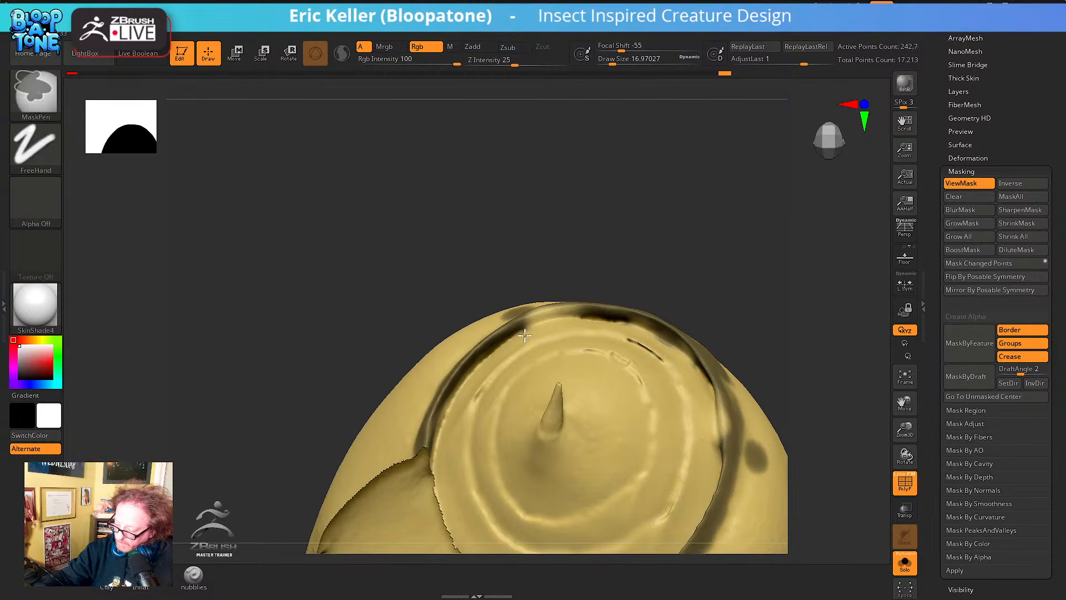
# Fill the gaps in the rim mask along the near side and crest, and extend it onto the plate's inner face
pyautogui.moveTo(471, 404); pyautogui.dragTo(452, 393, button='right')
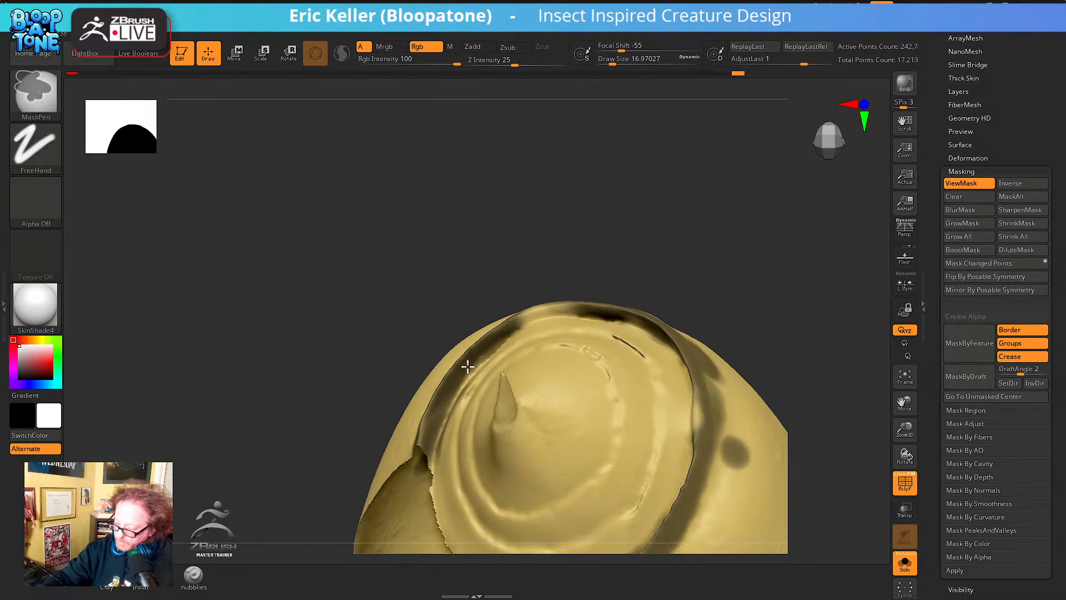
pyautogui.keyDown('ctrl'); pyautogui.moveTo(468, 367); pyautogui.dragTo(547, 311); pyautogui.keyUp('ctrl')
pyautogui.moveTo(594, 309); pyautogui.dragTo(606, 307, button='right')
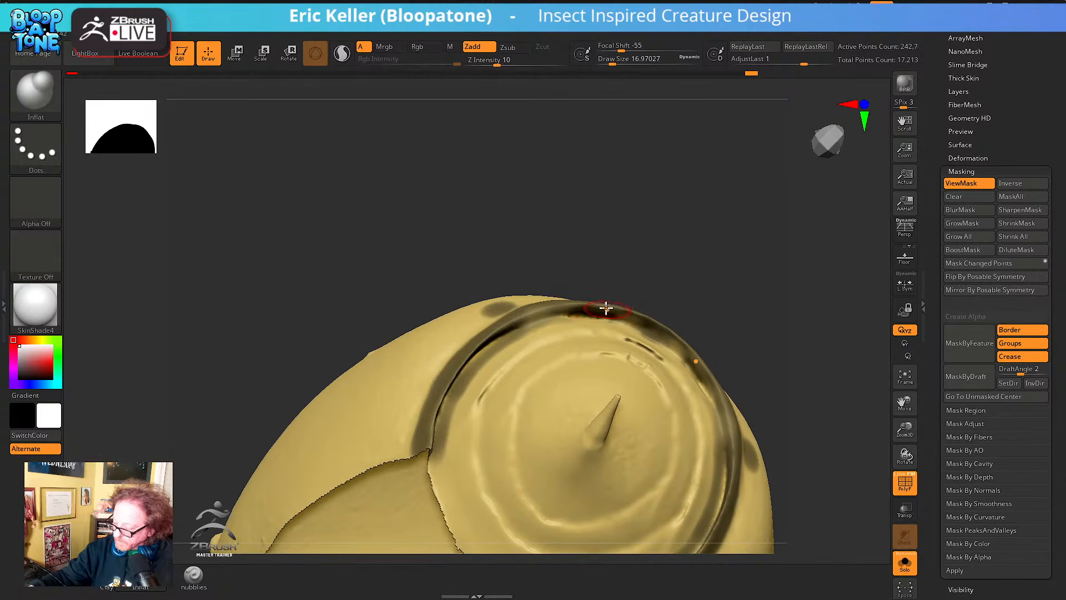
pyautogui.keyDown('ctrl'); pyautogui.moveTo(605, 307); pyautogui.dragTo(568, 302); pyautogui.keyUp('ctrl')
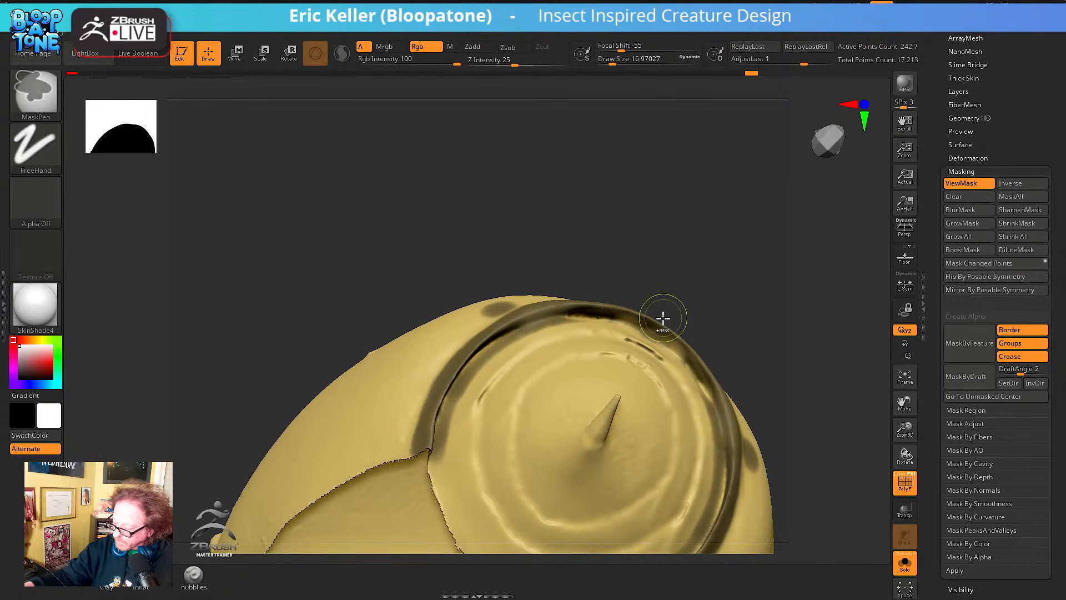
pyautogui.moveTo(662, 317); pyautogui.dragTo(655, 343, button='right')
pyautogui.moveTo(525, 373); pyautogui.dragTo(622, 267, button='right')
pyautogui.press('ctrl')
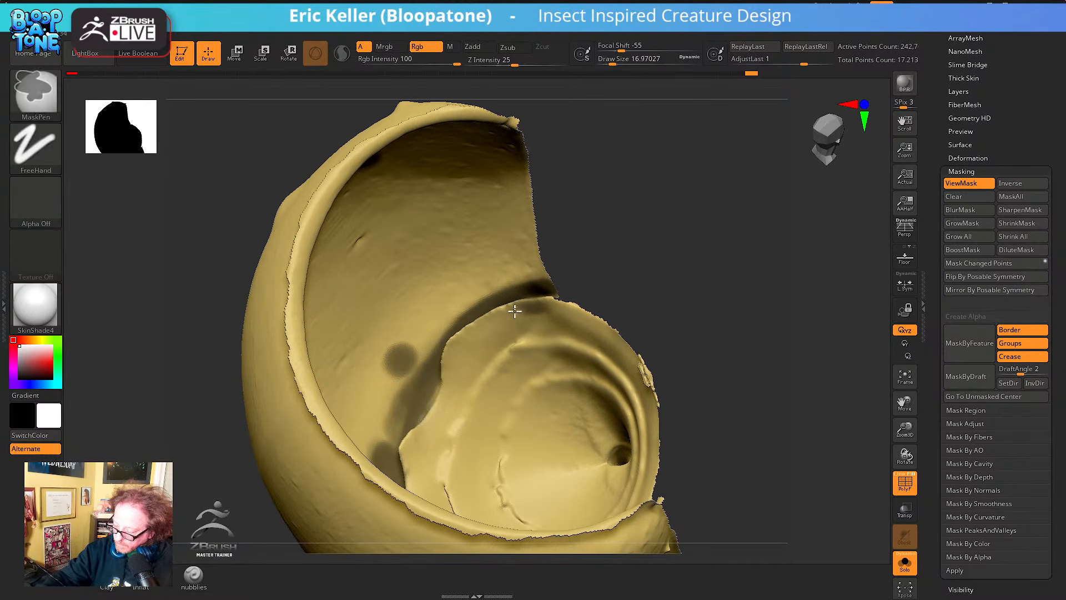
pyautogui.moveTo(490, 339)
pyautogui.mouseDown(button='right')
pyautogui.moveTo(444, 471)
pyautogui.moveTo(476, 386)
pyautogui.moveTo(515, 402)
pyautogui.moveTo(505, 383)
pyautogui.moveTo(588, 294)
pyautogui.moveTo(612, 417)
pyautogui.moveTo(631, 355)
pyautogui.mouseUp(button='right')
# Refine the rim mask in the groove between the upper plate and tail segments, with draw size about 11.7
pyautogui.press('s')
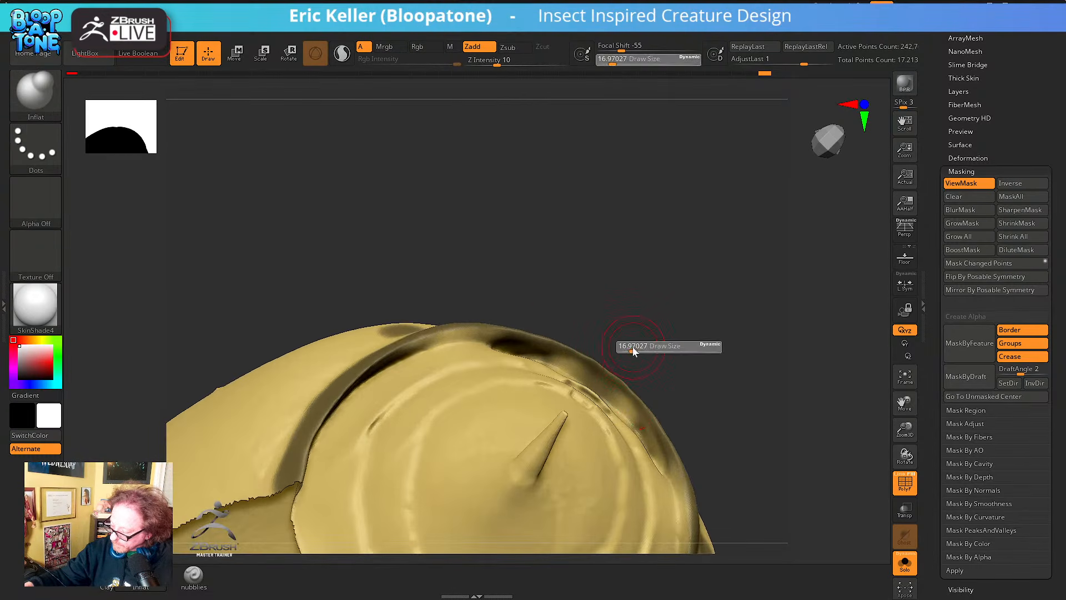
pyautogui.moveTo(633, 350); pyautogui.dragTo(630, 349)
pyautogui.moveTo(656, 362); pyautogui.dragTo(628, 347, button='right')
pyautogui.moveTo(598, 383)
pyautogui.keyDown('ctrl'); pyautogui.mouseDown()
pyautogui.moveTo(580, 371)
pyautogui.moveTo(603, 376)
pyautogui.mouseUp(); pyautogui.keyUp('ctrl')
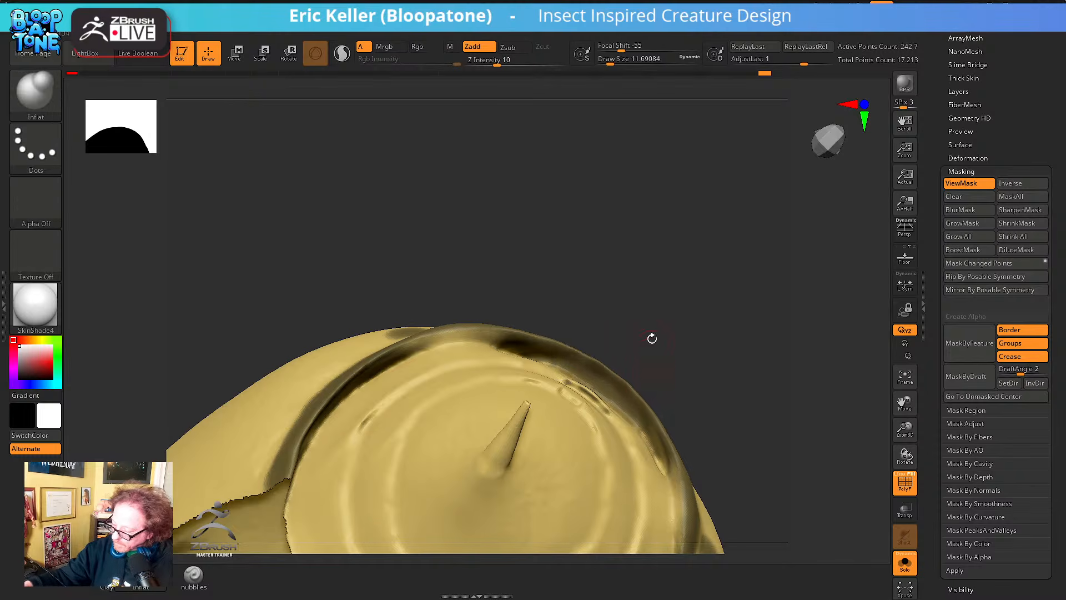
pyautogui.keyDown('shift'); pyautogui.moveTo(652, 338); pyautogui.dragTo(627, 318); pyautogui.keyUp('shift')
pyautogui.moveTo(394, 352)
pyautogui.keyDown('ctrl'); pyautogui.mouseDown()
pyautogui.moveTo(471, 327)
pyautogui.moveTo(552, 354)
pyautogui.moveTo(520, 331)
pyautogui.mouseUp(); pyautogui.keyUp('ctrl')
pyautogui.keyDown('alt'); pyautogui.moveTo(428, 352); pyautogui.dragTo(497, 361, button='right'); pyautogui.keyUp('alt')
pyautogui.keyDown('ctrl'); pyautogui.moveTo(462, 355); pyautogui.dragTo(499, 341); pyautogui.keyUp('ctrl')
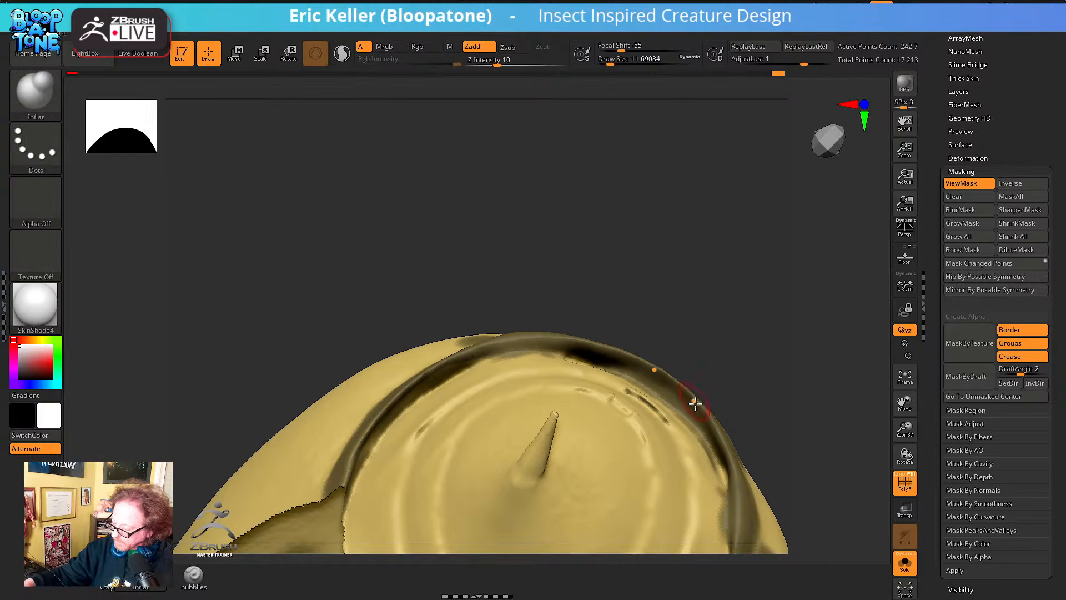
# Trim the mask along the tail side of the groove and extend the rim mask down the upper plate's far side
pyautogui.moveTo(721, 431)
pyautogui.mouseDown(button='right')
pyautogui.moveTo(716, 442)
pyautogui.moveTo(701, 384)
pyautogui.mouseUp(button='right')
pyautogui.keyDown('ctrl'); pyautogui.keyDown('alt'); pyautogui.moveTo(700, 388); pyautogui.dragTo(701, 488); pyautogui.keyUp('alt'); pyautogui.keyUp('ctrl')
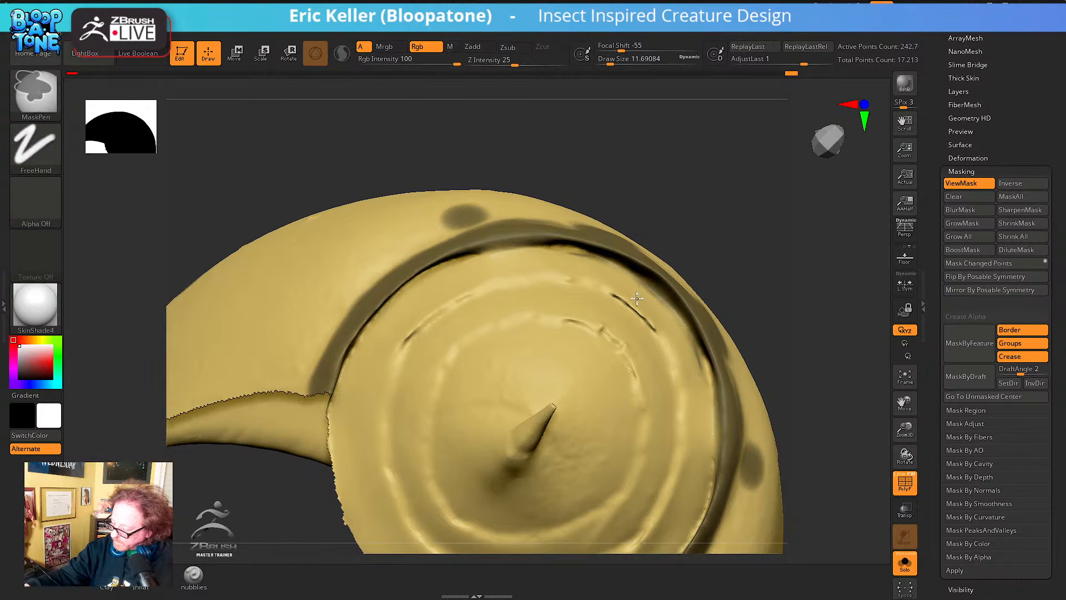
pyautogui.moveTo(694, 373)
pyautogui.mouseDown(button='right')
pyautogui.moveTo(790, 383)
pyautogui.moveTo(831, 406)
pyautogui.moveTo(650, 397)
pyautogui.moveTo(618, 383)
pyautogui.moveTo(638, 359)
pyautogui.moveTo(634, 368)
pyautogui.moveTo(604, 335)
pyautogui.moveTo(578, 290)
pyautogui.mouseUp(button='right')
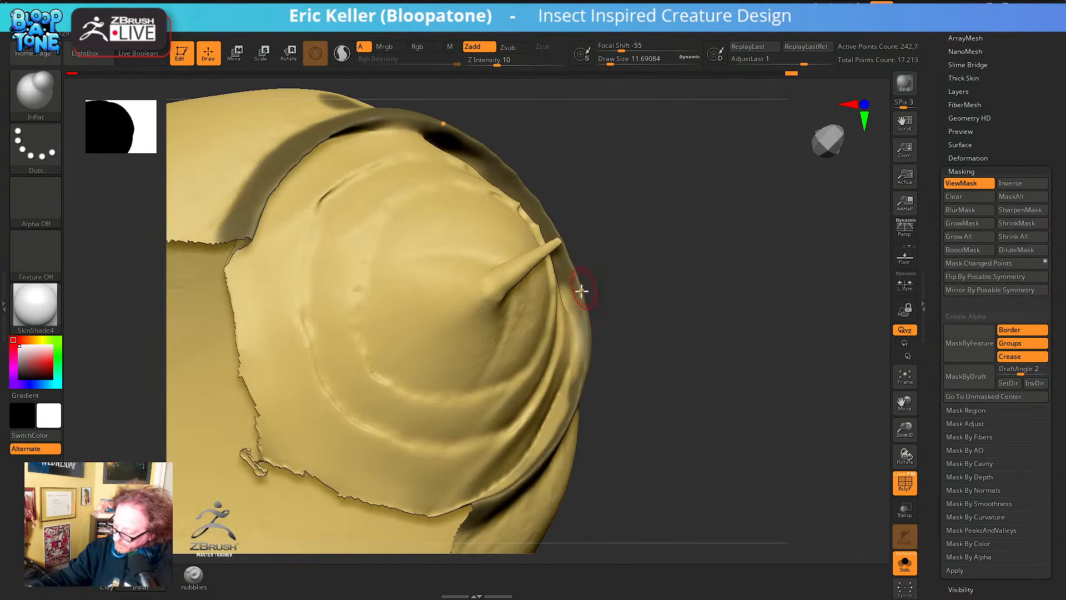
pyautogui.press('ctrl')
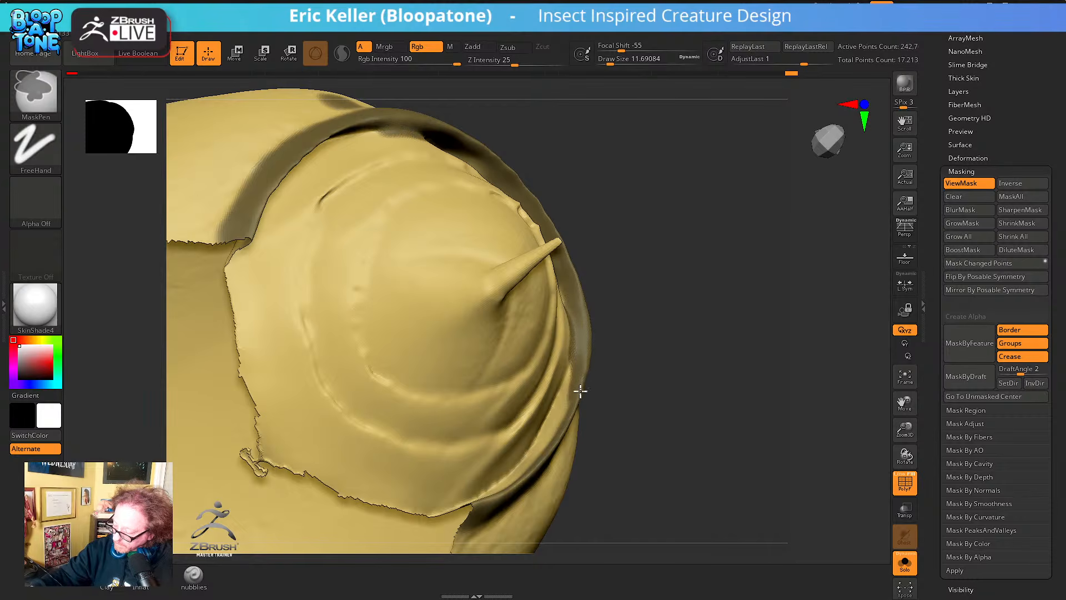
pyautogui.keyDown('ctrl'); pyautogui.moveTo(555, 425); pyautogui.dragTo(509, 483); pyautogui.keyUp('ctrl')
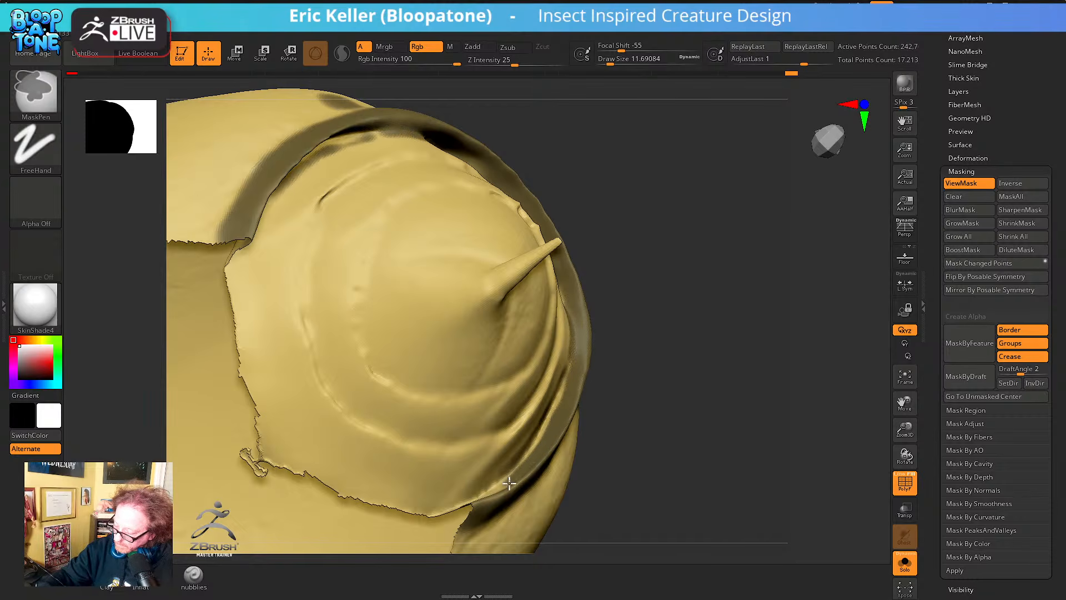
# Erase the mask spill from the tail segment's edge and finish the rim mask at the plate's lower end
pyautogui.moveTo(485, 502)
pyautogui.mouseDown(button='right')
pyautogui.moveTo(618, 405)
pyautogui.moveTo(511, 433)
pyautogui.mouseUp(button='right')
pyautogui.press('ctrl')
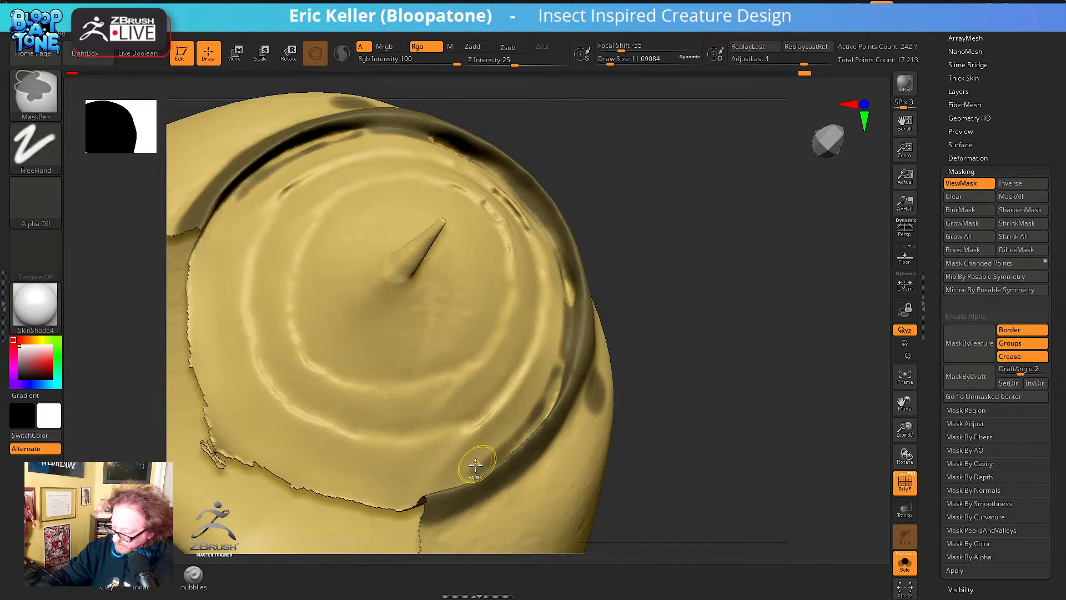
pyautogui.keyDown('ctrl'); pyautogui.keyDown('alt'); pyautogui.moveTo(517, 433); pyautogui.dragTo(472, 471); pyautogui.keyUp('alt'); pyautogui.keyUp('ctrl')
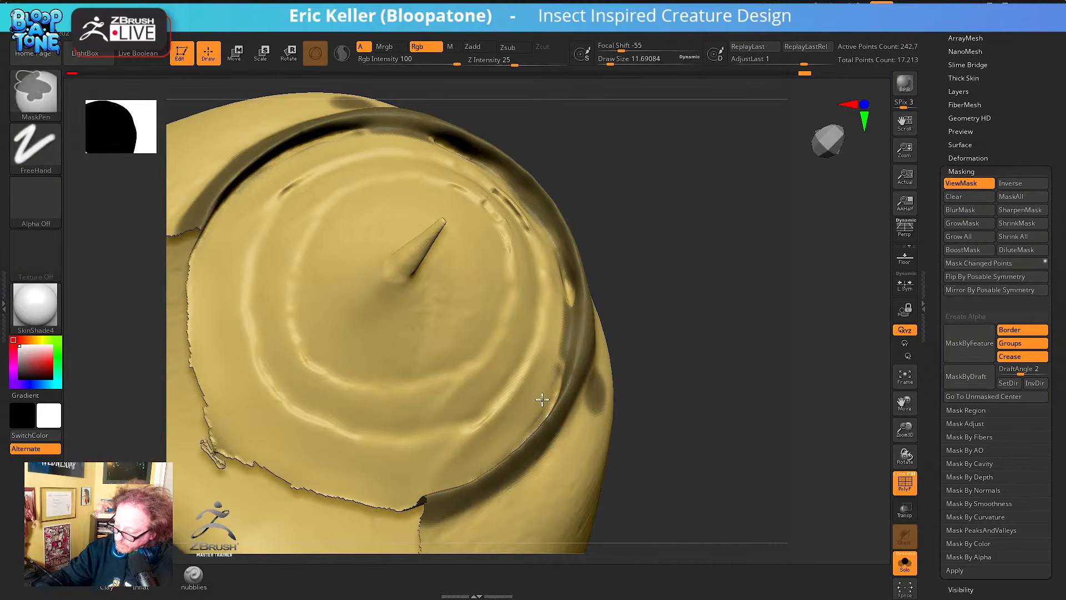
pyautogui.moveTo(647, 338); pyautogui.dragTo(551, 375, button='right')
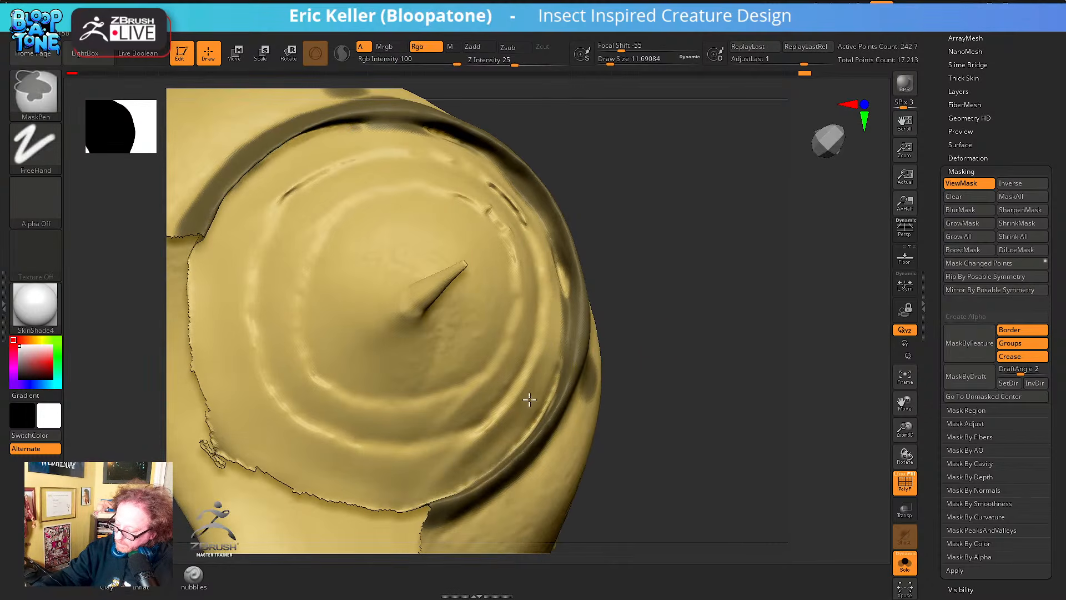
pyautogui.moveTo(525, 426); pyautogui.dragTo(633, 395, button='right')
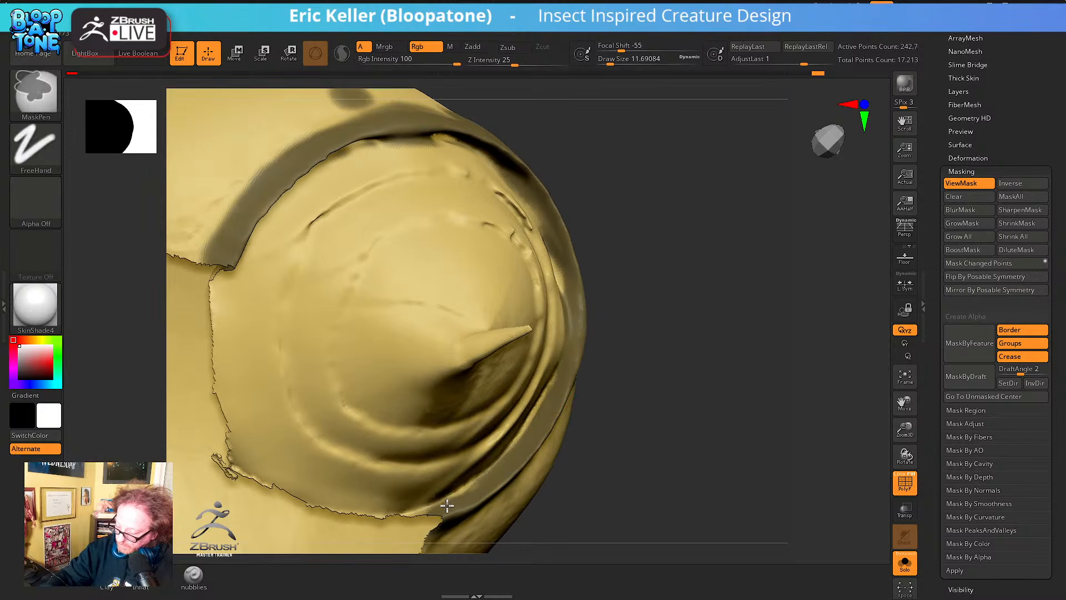
pyautogui.moveTo(479, 486)
pyautogui.mouseDown(button='right')
pyautogui.moveTo(494, 423)
pyautogui.moveTo(554, 374)
pyautogui.moveTo(529, 401)
pyautogui.mouseUp(button='right')
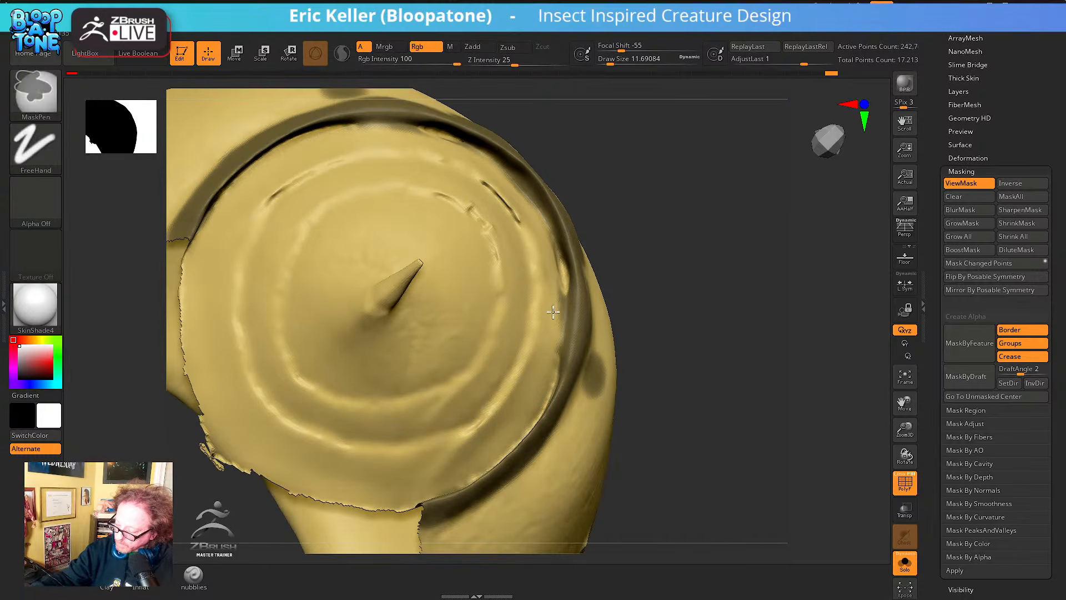
# Extend the mask from the rim onto the upper plate's outer side with draw size about 32.7
pyautogui.moveTo(675, 374)
pyautogui.mouseDown(button='right')
pyautogui.moveTo(649, 368)
pyautogui.moveTo(638, 391)
pyautogui.mouseUp(button='right')
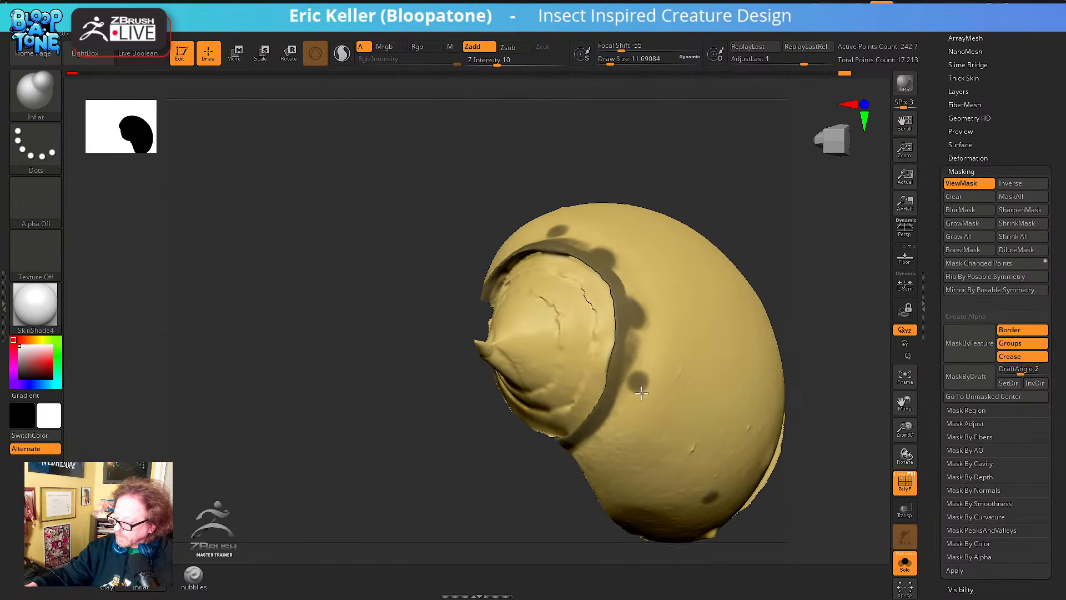
pyautogui.press('s')
pyautogui.moveTo(657, 375)
pyautogui.mouseDown()
pyautogui.moveTo(667, 377)
pyautogui.moveTo(643, 342)
pyautogui.moveTo(621, 406)
pyautogui.mouseUp()
pyautogui.moveTo(621, 405)
pyautogui.mouseDown(button='right')
pyautogui.moveTo(668, 409)
pyautogui.moveTo(657, 376)
pyautogui.moveTo(624, 377)
pyautogui.mouseUp(button='right')
pyautogui.moveTo(624, 377)
pyautogui.keyDown('ctrl'); pyautogui.mouseDown()
pyautogui.moveTo(642, 368)
pyautogui.moveTo(623, 445)
pyautogui.moveTo(585, 393)
pyautogui.mouseUp(); pyautogui.keyUp('ctrl')
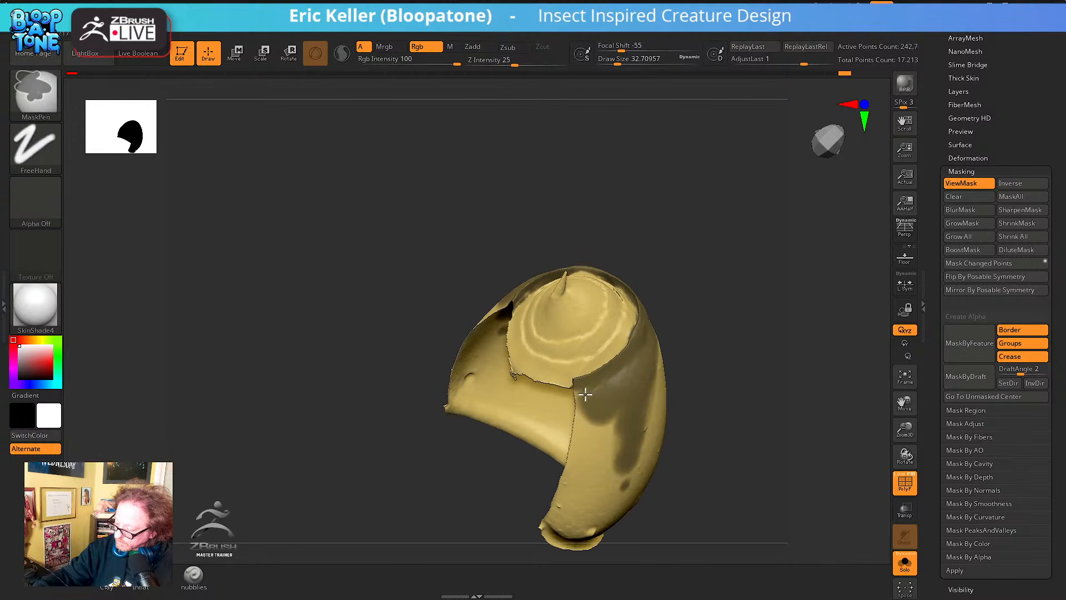
pyautogui.keyDown('ctrl'); pyautogui.moveTo(594, 450); pyautogui.dragTo(625, 500); pyautogui.keyUp('ctrl')
# Mask the rest of the plate's outer surface and most of its inner face with draw size about 97
pyautogui.moveTo(692, 459)
pyautogui.mouseDown(button='right')
pyautogui.moveTo(719, 367)
pyautogui.moveTo(719, 396)
pyautogui.moveTo(768, 376)
pyautogui.moveTo(697, 352)
pyautogui.mouseUp(button='right')
pyautogui.moveTo(697, 352)
pyautogui.keyDown('ctrl'); pyautogui.mouseDown()
pyautogui.moveTo(685, 321)
pyautogui.moveTo(690, 452)
pyautogui.moveTo(692, 415)
pyautogui.moveTo(687, 432)
pyautogui.mouseUp(); pyautogui.keyUp('ctrl')
pyautogui.press('s')
pyautogui.moveTo(665, 416)
pyautogui.mouseDown()
pyautogui.moveTo(677, 416)
pyautogui.moveTo(654, 428)
pyautogui.moveTo(693, 391)
pyautogui.mouseUp()
pyautogui.keyDown('ctrl'); pyautogui.moveTo(670, 442); pyautogui.dragTo(628, 502); pyautogui.keyUp('ctrl')
pyautogui.moveTo(722, 472); pyautogui.dragTo(654, 472, button='right')
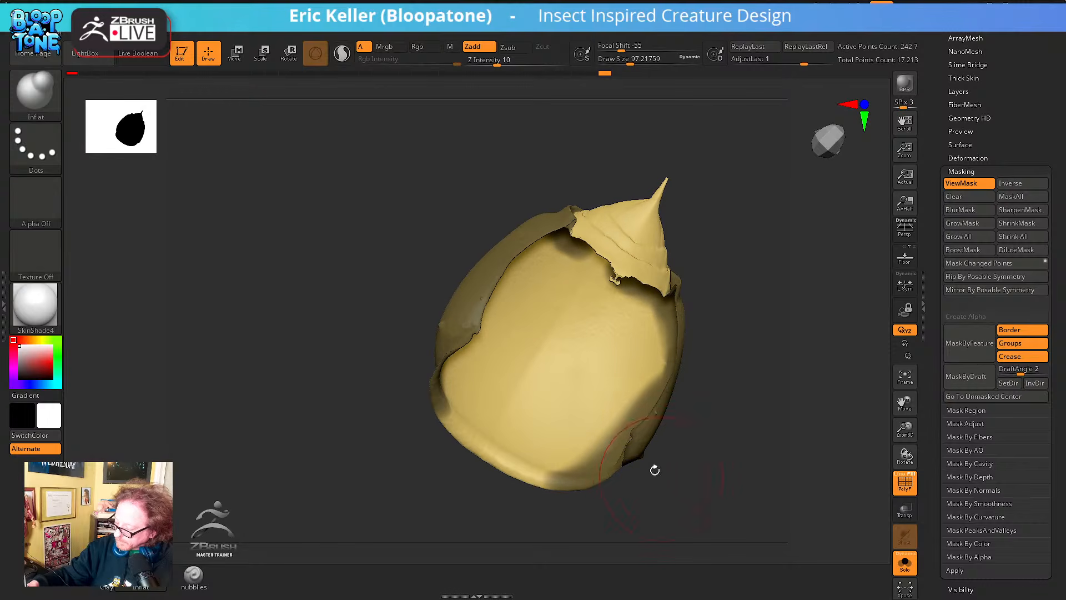
pyautogui.moveTo(658, 345)
pyautogui.keyDown('ctrl'); pyautogui.mouseDown()
pyautogui.moveTo(638, 433)
pyautogui.moveTo(580, 466)
pyautogui.moveTo(518, 481)
pyautogui.moveTo(501, 469)
pyautogui.mouseUp(); pyautogui.keyUp('ctrl')
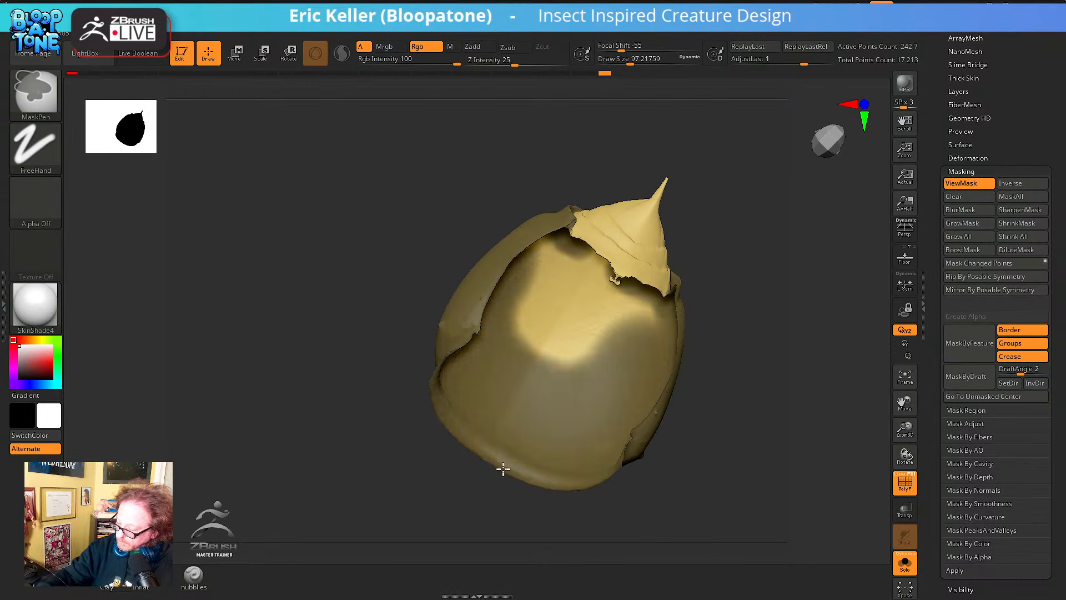
# Fill the unmasked area left on the plate's inner face, reducing the draw size to about 59 and then 41
pyautogui.moveTo(502, 469); pyautogui.dragTo(583, 364, button='right')
pyautogui.press('s')
pyautogui.moveTo(584, 357); pyautogui.dragTo(577, 356)
pyautogui.keyDown('alt'); pyautogui.moveTo(584, 368); pyautogui.dragTo(592, 436, button='right'); pyautogui.keyUp('alt')
pyautogui.moveTo(592, 435); pyautogui.dragTo(584, 378, button='right')
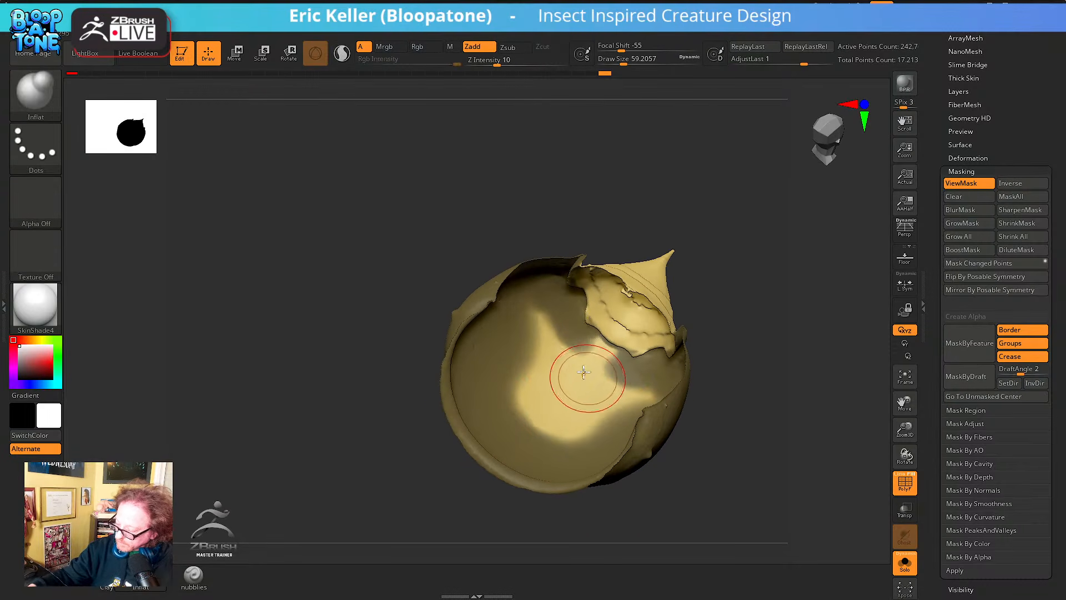
pyautogui.moveTo(555, 317)
pyautogui.keyDown('ctrl'); pyautogui.mouseDown()
pyautogui.moveTo(540, 386)
pyautogui.moveTo(541, 360)
pyautogui.mouseUp(); pyautogui.keyUp('ctrl')
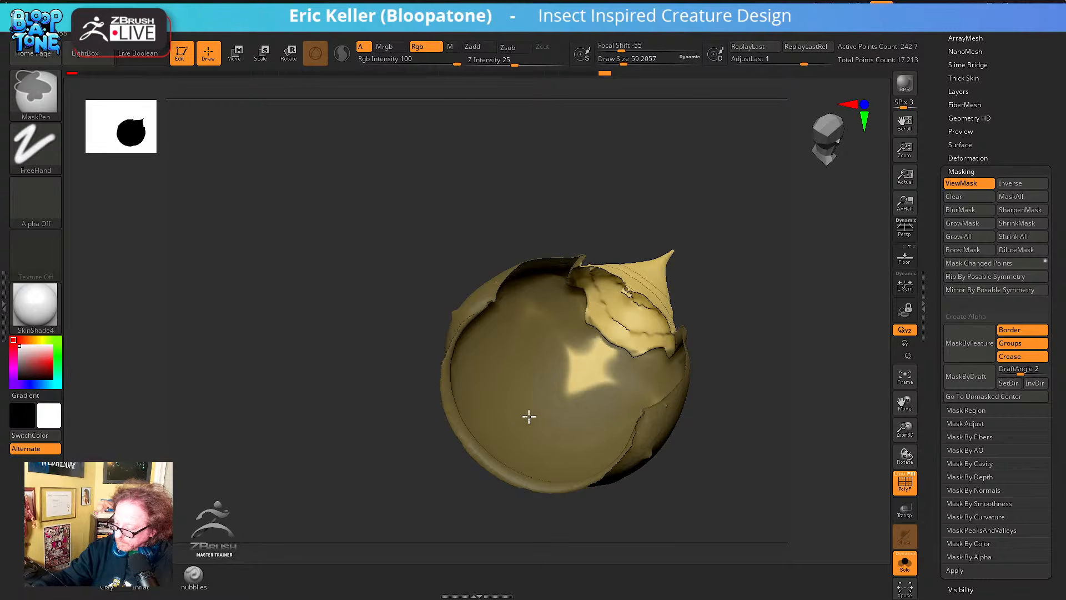
pyautogui.moveTo(560, 366); pyautogui.dragTo(566, 336, button='right')
pyautogui.press('s')
pyautogui.moveTo(554, 332); pyautogui.dragTo(564, 365)
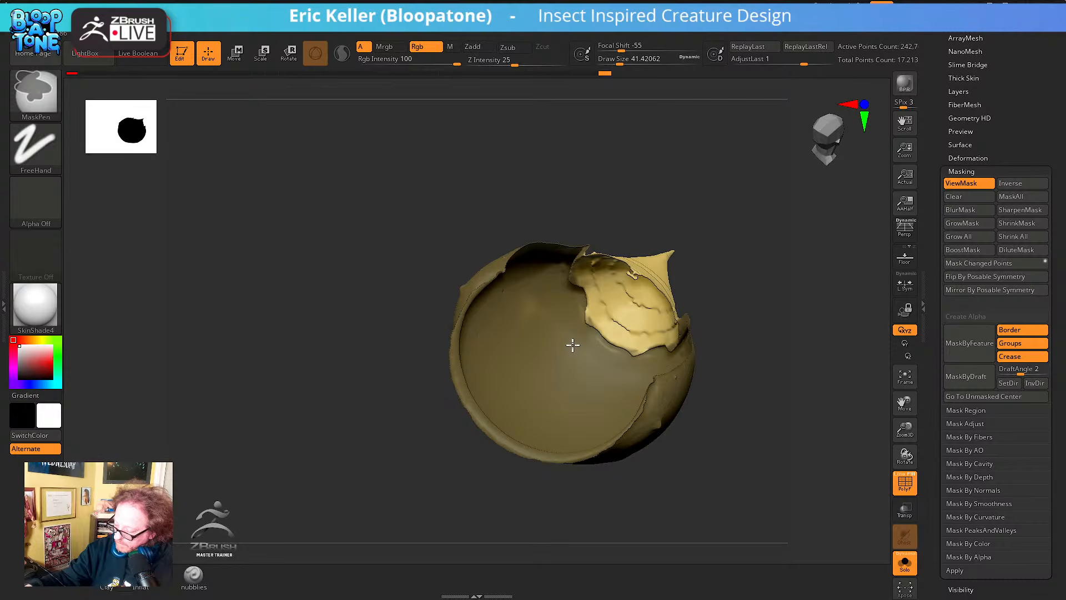
# Touch up the mask where the plate's inner face meets the tail segments, with draw size about 17
pyautogui.moveTo(578, 356)
pyautogui.mouseDown(button='right')
pyautogui.moveTo(633, 378)
pyautogui.moveTo(574, 354)
pyautogui.mouseUp(button='right')
pyautogui.press('s')
pyautogui.moveTo(574, 355); pyautogui.dragTo(571, 355)
pyautogui.moveTo(577, 358)
pyautogui.keyDown('alt'); pyautogui.mouseDown(button='right')
pyautogui.moveTo(630, 461)
pyautogui.moveTo(609, 371)
pyautogui.mouseUp(button='right'); pyautogui.keyUp('alt')
pyautogui.press('s')
pyautogui.moveTo(582, 364); pyautogui.dragTo(578, 364)
pyautogui.moveTo(575, 370)
pyautogui.mouseDown(button='right')
pyautogui.moveTo(572, 305)
pyautogui.moveTo(577, 398)
pyautogui.mouseUp(button='right')
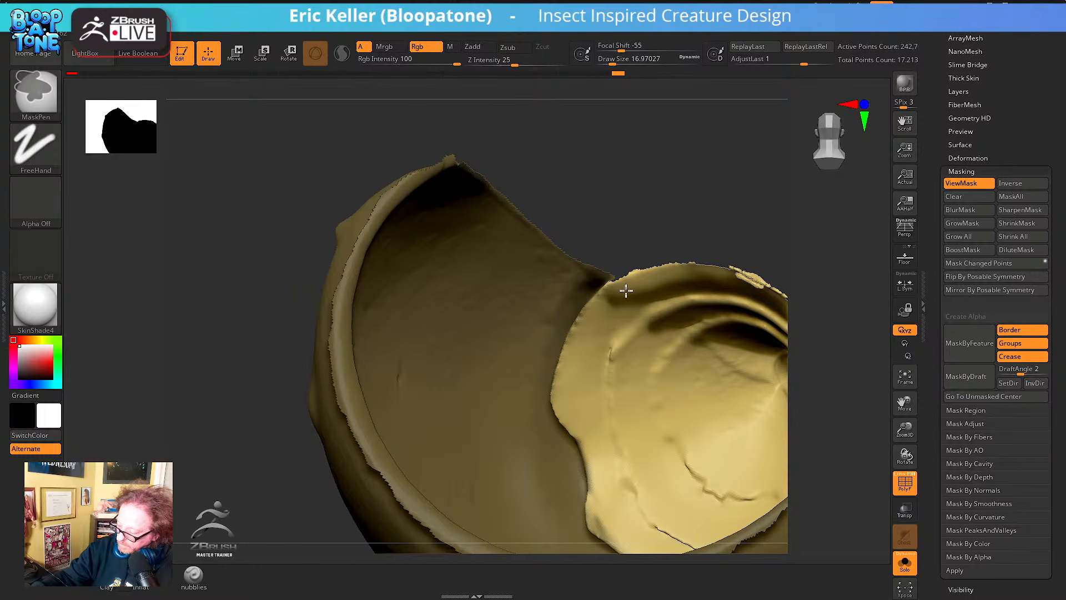
pyautogui.moveTo(607, 447); pyautogui.dragTo(587, 427, button='right')
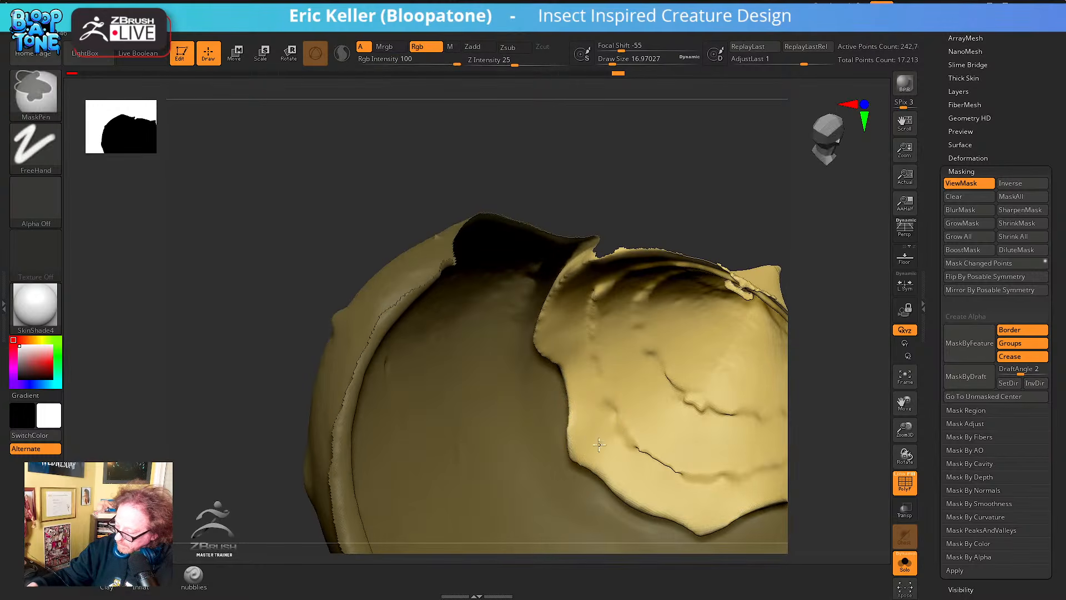
pyautogui.keyDown('ctrl'); pyautogui.click(659, 497); pyautogui.keyUp('ctrl')
# Turn the fully masked upper plate into its own polygroup and show the whole abdomen again
pyautogui.moveTo(618, 504)
pyautogui.keyDown('alt'); pyautogui.mouseDown(button='right')
pyautogui.moveTo(602, 385)
pyautogui.moveTo(702, 509)
pyautogui.moveTo(752, 381)
pyautogui.moveTo(800, 334)
pyautogui.mouseUp(button='right'); pyautogui.keyUp('alt')
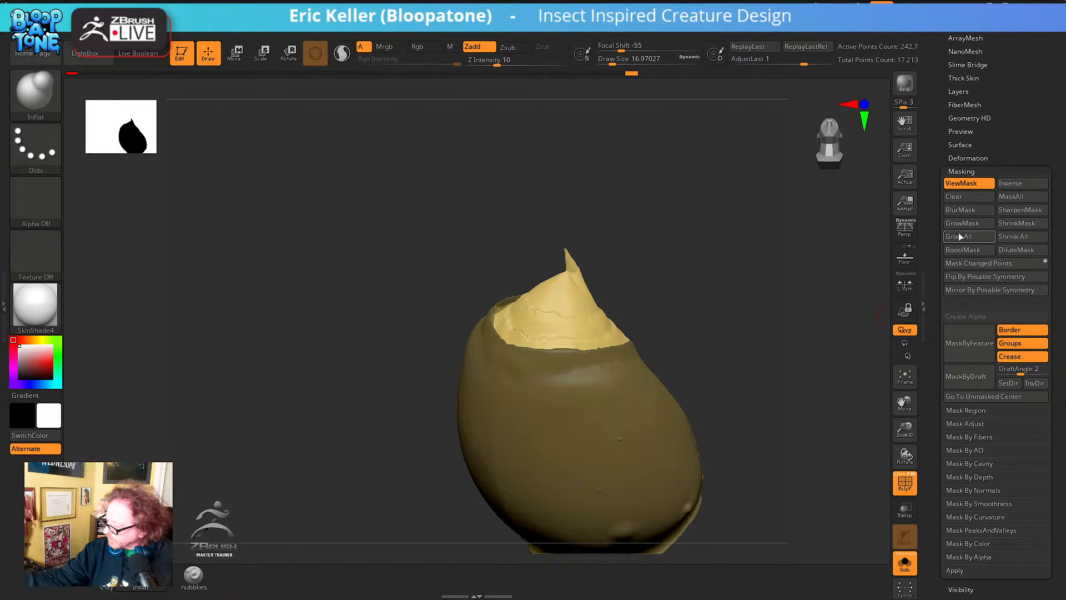
pyautogui.moveTo(802, 349); pyautogui.dragTo(787, 311, button='right')
pyautogui.moveTo(795, 390)
pyautogui.keyDown('alt'); pyautogui.mouseDown(button='right')
pyautogui.moveTo(759, 295)
pyautogui.moveTo(765, 272)
pyautogui.mouseUp(button='right'); pyautogui.keyUp('alt')
pyautogui.keyDown('ctrl'); pyautogui.moveTo(765, 348); pyautogui.dragTo(763, 350); pyautogui.keyUp('ctrl')
pyautogui.moveTo(764, 349)
pyautogui.mouseDown(button='right')
pyautogui.moveTo(759, 380)
pyautogui.moveTo(699, 358)
pyautogui.moveTo(737, 352)
pyautogui.moveTo(728, 312)
pyautogui.moveTo(716, 362)
pyautogui.moveTo(735, 447)
pyautogui.moveTo(742, 433)
pyautogui.moveTo(735, 407)
pyautogui.moveTo(694, 500)
pyautogui.moveTo(687, 424)
pyautogui.moveTo(716, 518)
pyautogui.mouseUp(button='right')
pyautogui.keyDown('alt'); pyautogui.moveTo(675, 431); pyautogui.dragTo(608, 501, button='right'); pyautogui.keyUp('alt')
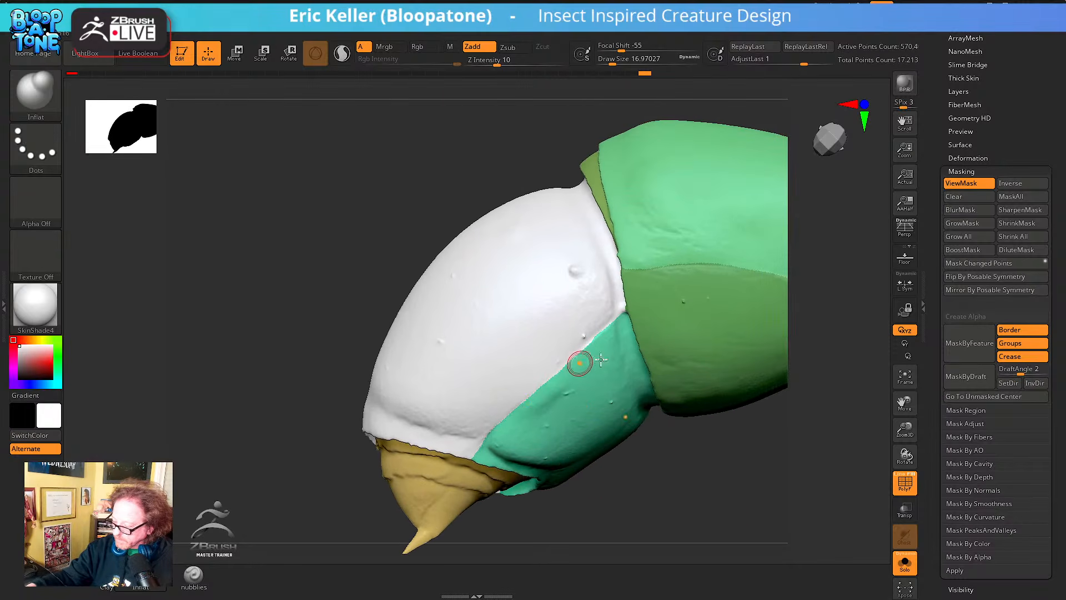
# Isolate the tail segments' polygroup and frame it from the side
pyautogui.moveTo(685, 393); pyautogui.dragTo(508, 356, button='right')
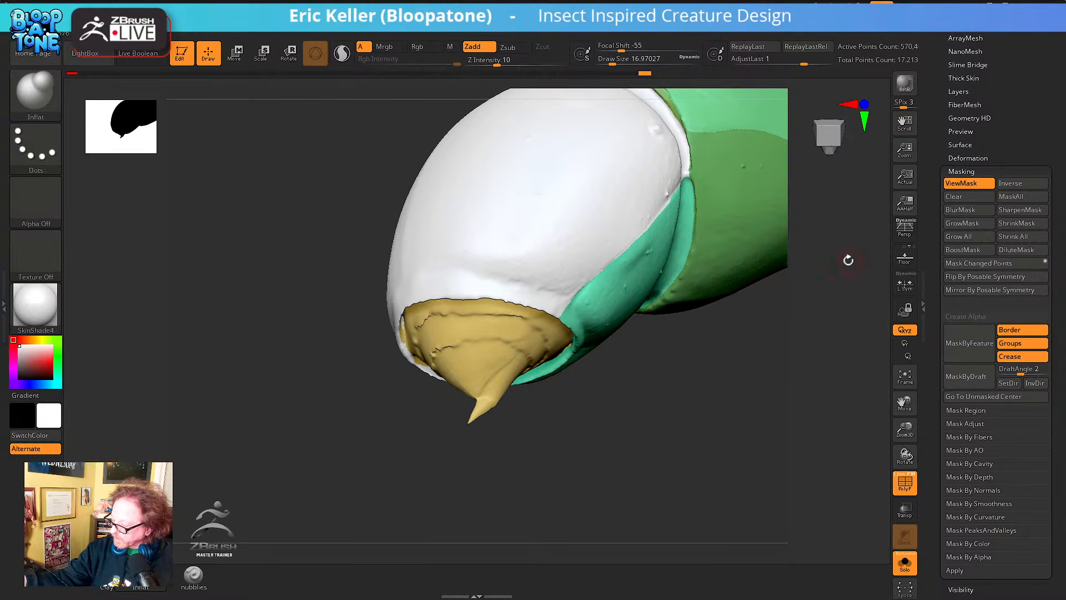
pyautogui.keyDown('alt'); pyautogui.moveTo(655, 426); pyautogui.dragTo(680, 507, button='right'); pyautogui.keyUp('alt')
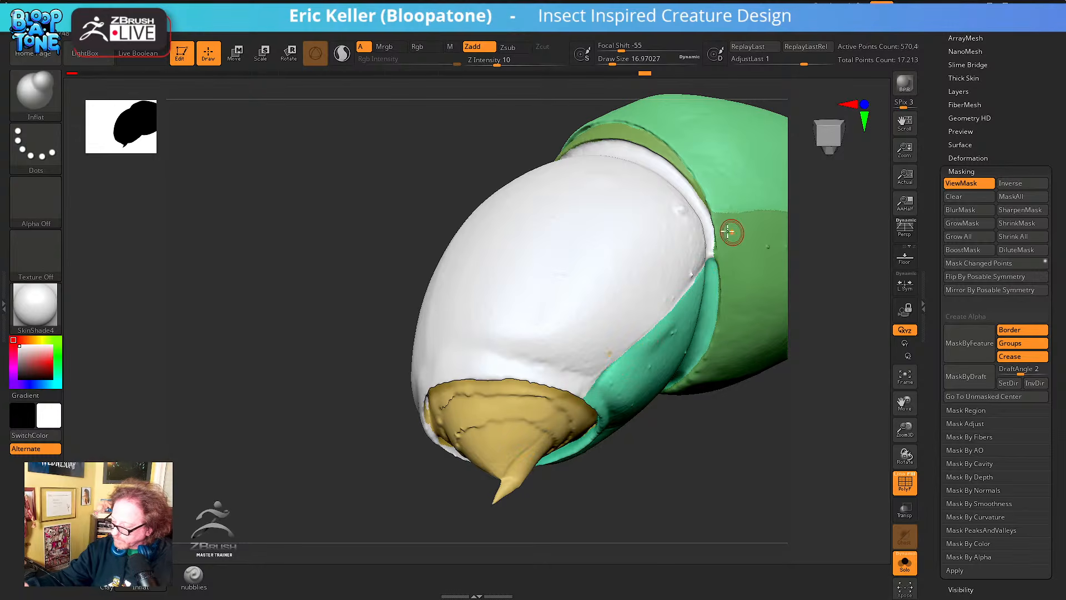
pyautogui.keyDown('ctrl'); pyautogui.keyDown('shift'); pyautogui.click(536, 408); pyautogui.keyUp('shift'); pyautogui.keyUp('ctrl')
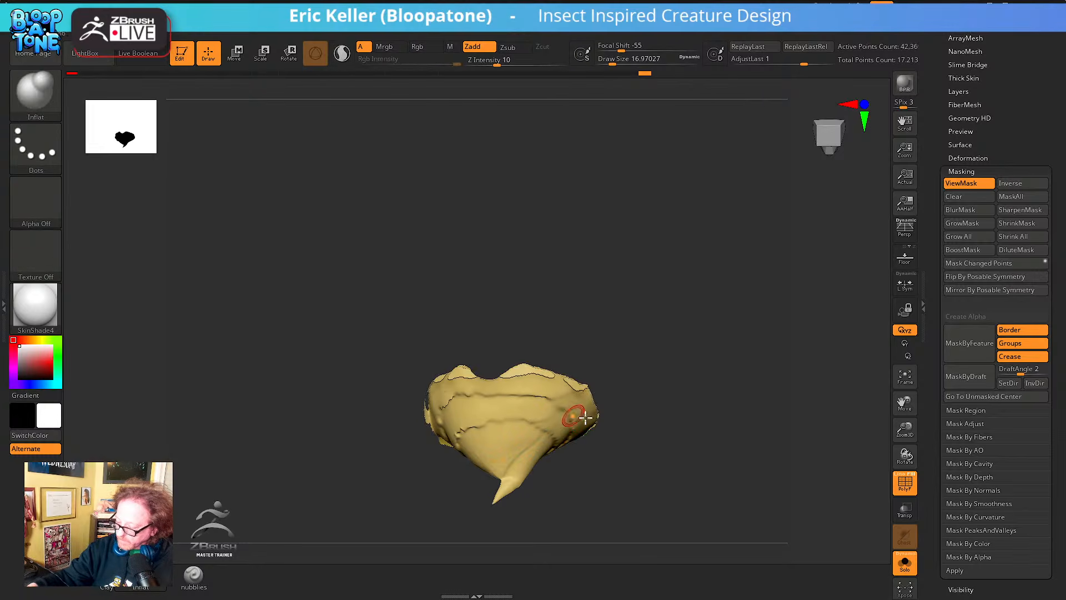
pyautogui.moveTo(537, 408)
pyautogui.mouseDown(button='right')
pyautogui.moveTo(652, 393)
pyautogui.moveTo(637, 338)
pyautogui.moveTo(609, 368)
pyautogui.moveTo(521, 344)
pyautogui.moveTo(611, 321)
pyautogui.moveTo(623, 343)
pyautogui.moveTo(651, 327)
pyautogui.moveTo(685, 410)
pyautogui.mouseUp(button='right')
pyautogui.rightClick(609, 370)
pyautogui.keyDown('alt'); pyautogui.moveTo(673, 361); pyautogui.dragTo(706, 357, button='right'); pyautogui.keyUp('alt')
# Select only the pointed spine at the tail's tip, give it its own polygroup, and show the whole abdomen
pyautogui.hotkey('ctrl', 'shift')
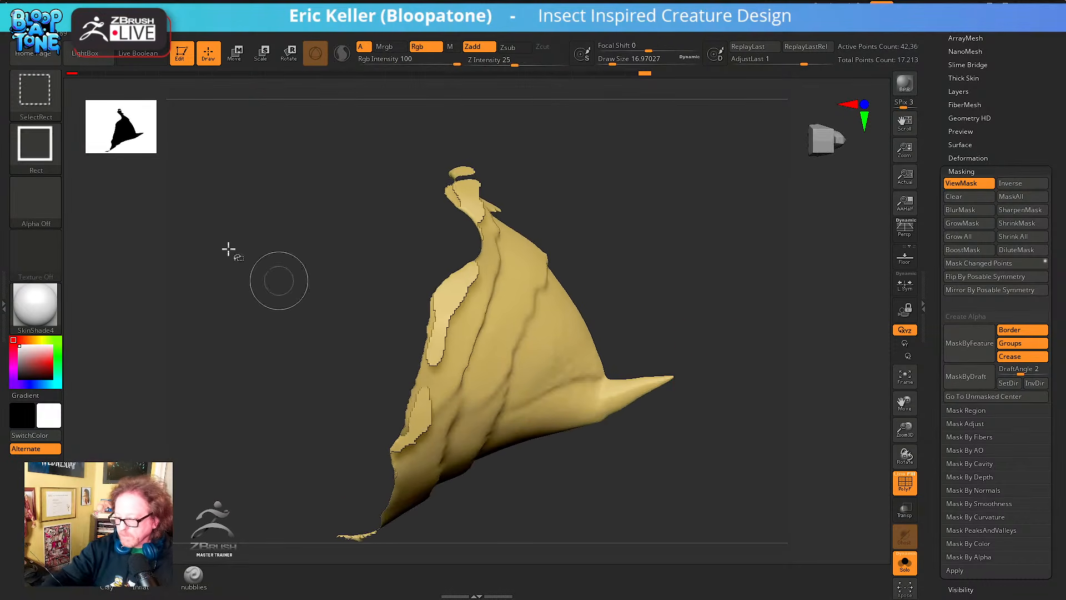
pyautogui.click(60, 99)
pyautogui.click(118, 113)
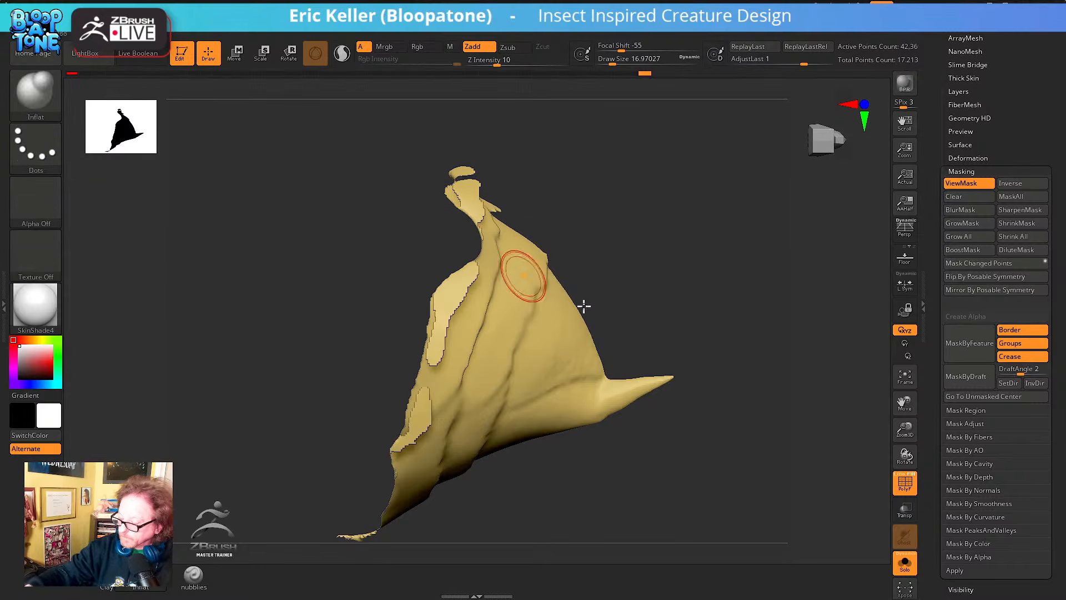
pyautogui.moveTo(610, 371)
pyautogui.keyDown('ctrl'); pyautogui.keyDown('shift'); pyautogui.mouseDown()
pyautogui.moveTo(652, 471)
pyautogui.moveTo(705, 460)
pyautogui.mouseUp(); pyautogui.keyUp('shift'); pyautogui.keyUp('ctrl')
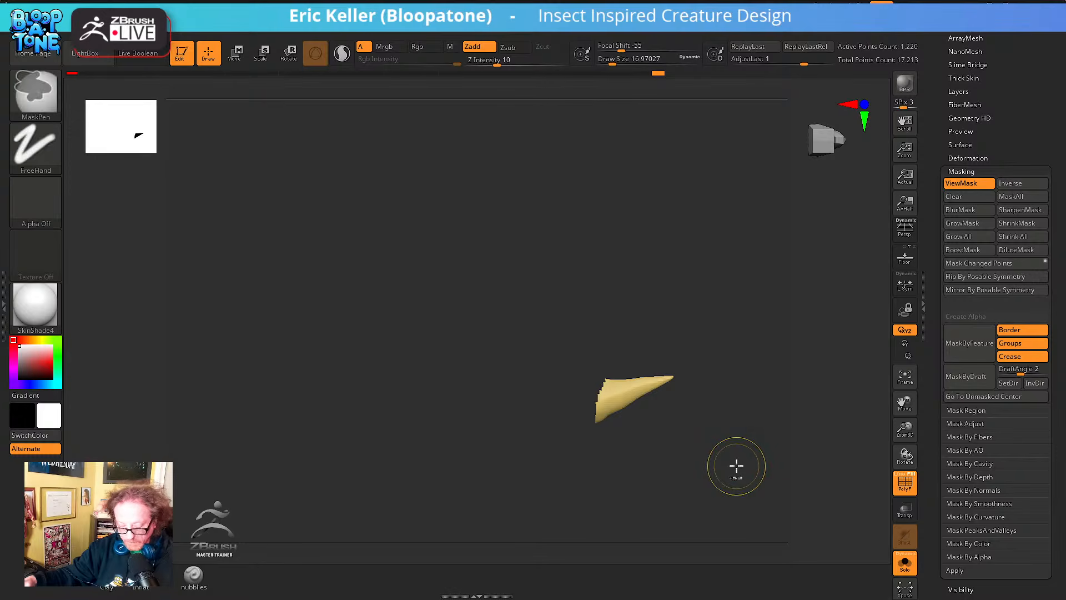
pyautogui.keyDown('ctrl'); pyautogui.keyDown('shift'); pyautogui.click(709, 456); pyautogui.keyUp('shift'); pyautogui.keyUp('ctrl')
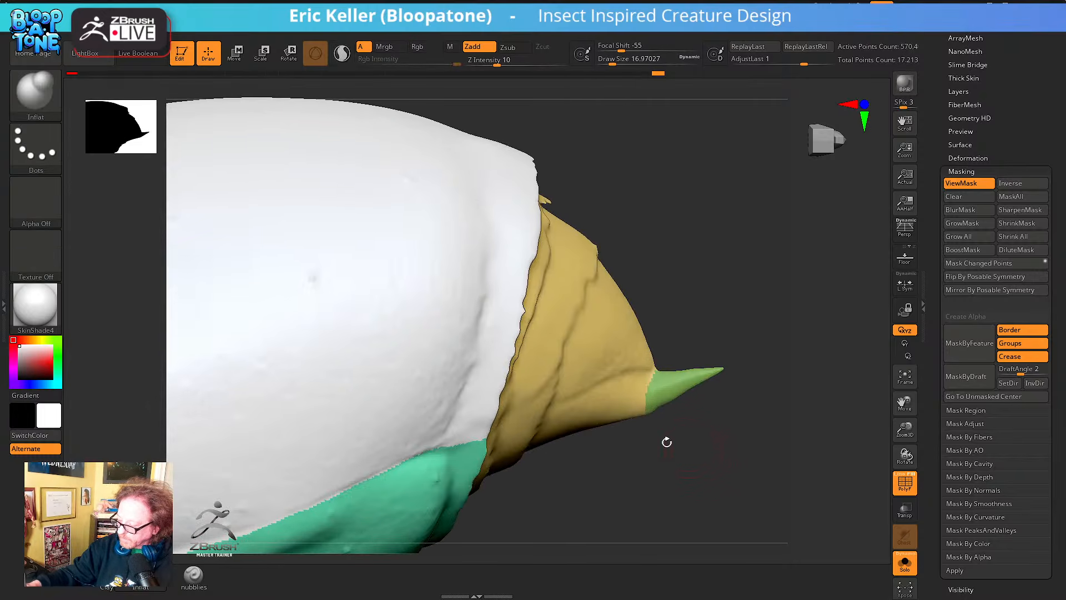
# Isolate the tail segments without the spine and mask the underside area beside the spine opening with draw size about 12.9
pyautogui.keyDown('ctrl'); pyautogui.keyDown('shift'); pyautogui.click(621, 414); pyautogui.keyUp('shift'); pyautogui.keyUp('ctrl')
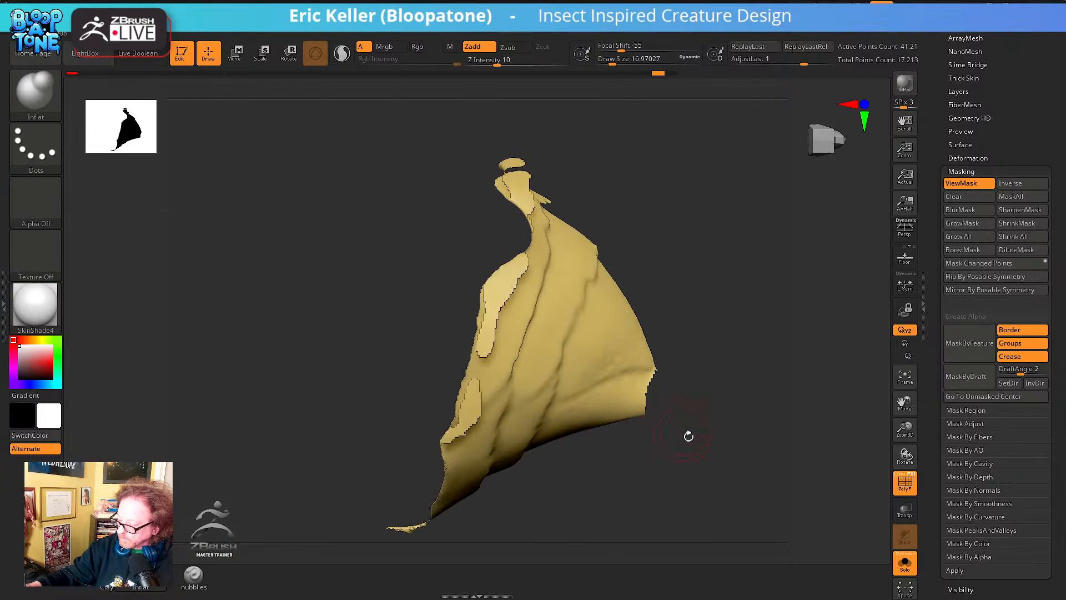
pyautogui.moveTo(687, 435); pyautogui.dragTo(651, 407)
pyautogui.press('s')
pyautogui.click(609, 411)
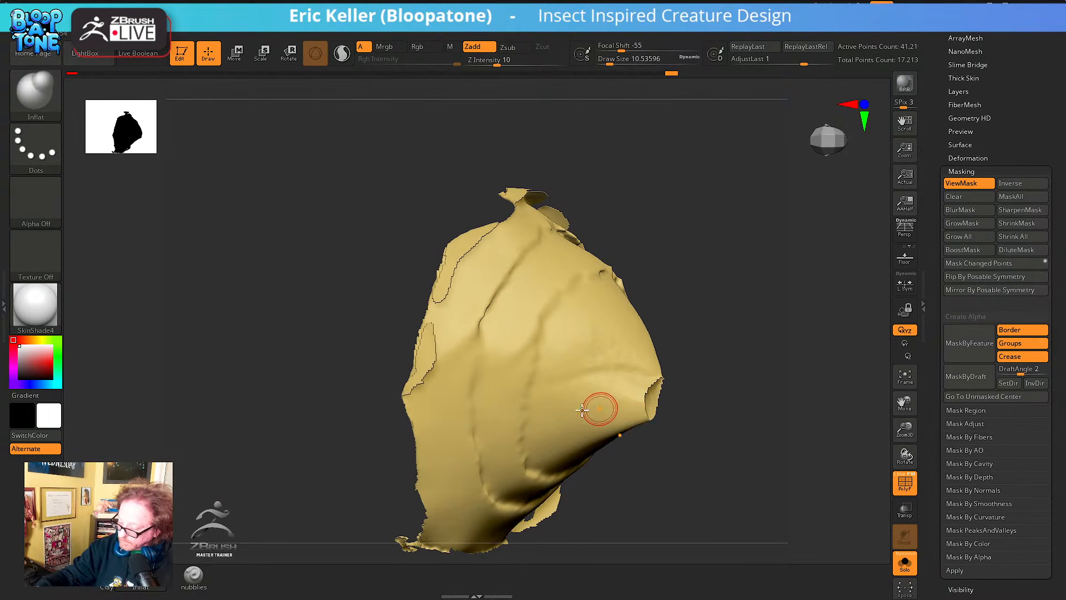
pyautogui.press('s')
pyautogui.click(559, 403)
pyautogui.moveTo(561, 382); pyautogui.dragTo(554, 388, button='right')
pyautogui.moveTo(554, 389)
pyautogui.keyDown('ctrl'); pyautogui.mouseDown()
pyautogui.moveTo(539, 409)
pyautogui.moveTo(626, 383)
pyautogui.moveTo(538, 432)
pyautogui.mouseUp(); pyautogui.keyUp('ctrl')
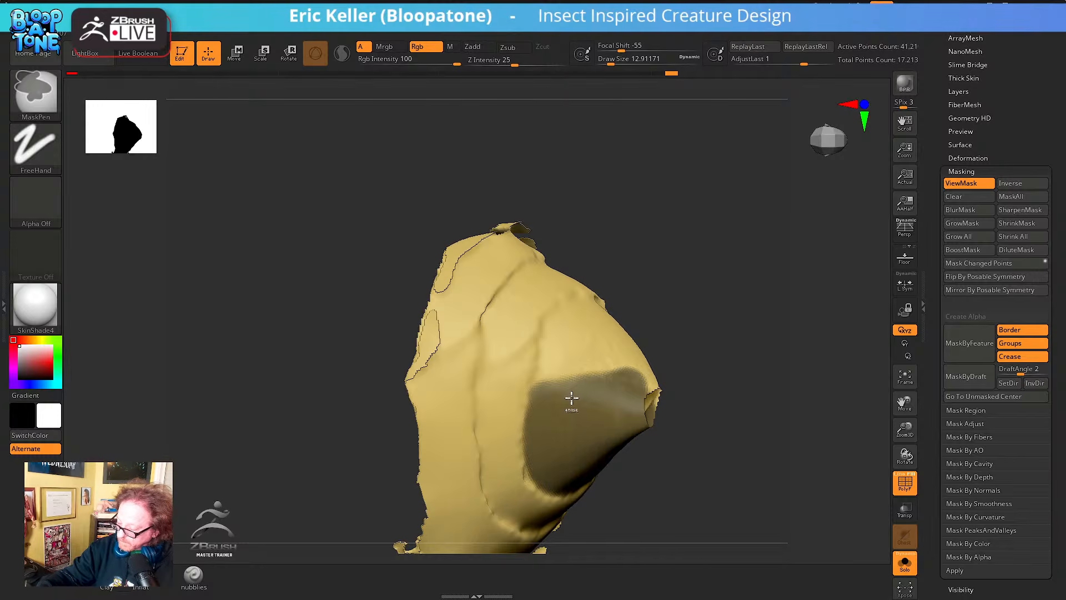
# Refine the underside mask's edges up to the spine opening and turn the masked area into its own polygroup
pyautogui.moveTo(668, 383); pyautogui.dragTo(664, 438)
pyautogui.press('s')
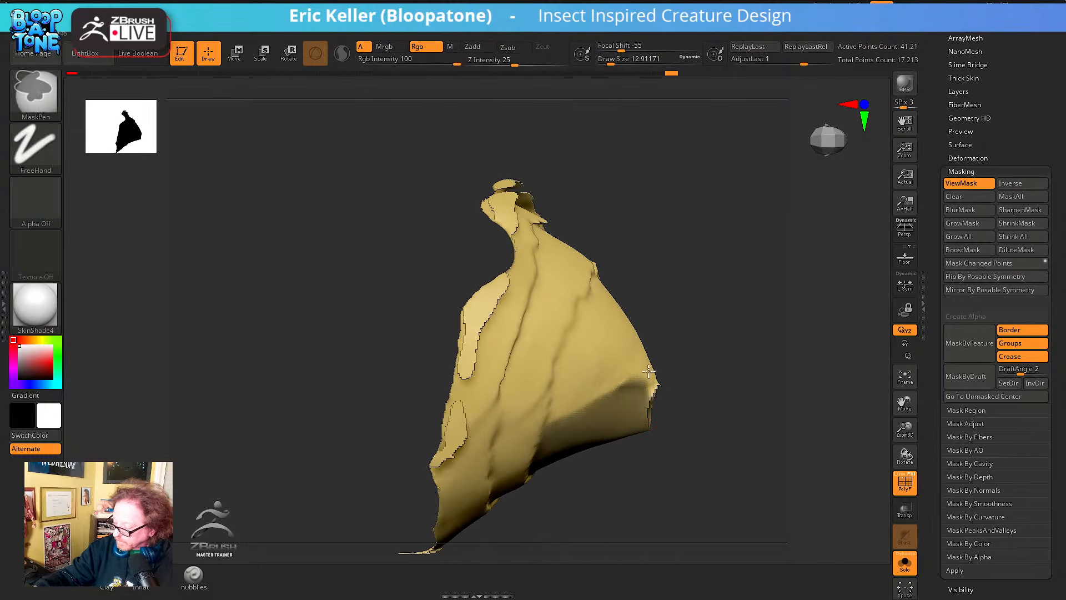
pyautogui.moveTo(687, 392); pyautogui.dragTo(564, 392)
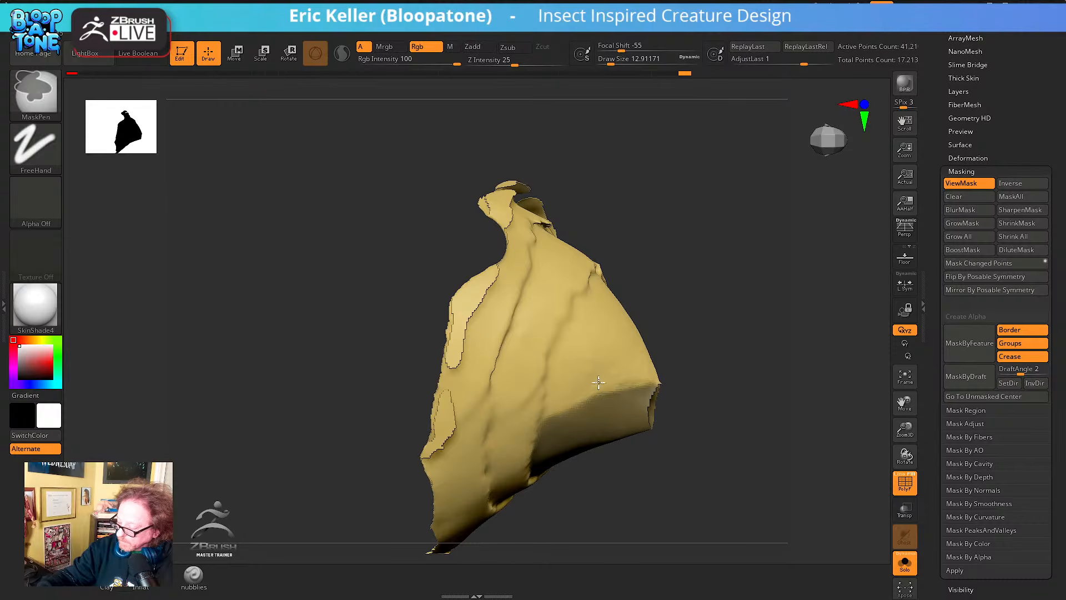
pyautogui.moveTo(663, 363); pyautogui.dragTo(671, 397)
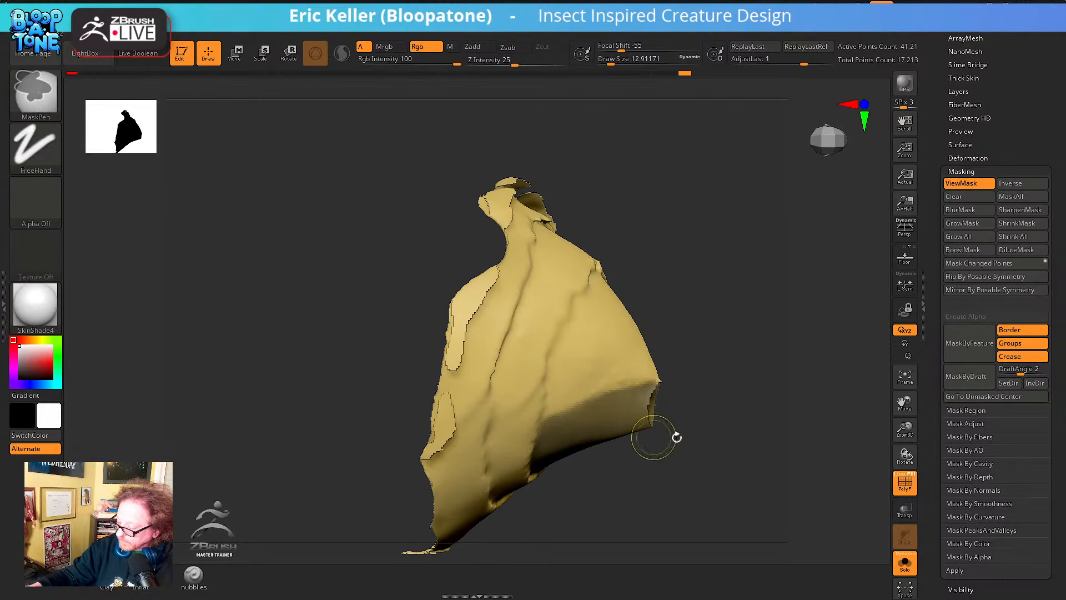
pyautogui.moveTo(676, 437)
pyautogui.mouseDown()
pyautogui.moveTo(695, 352)
pyautogui.moveTo(742, 338)
pyautogui.moveTo(668, 381)
pyautogui.mouseUp()
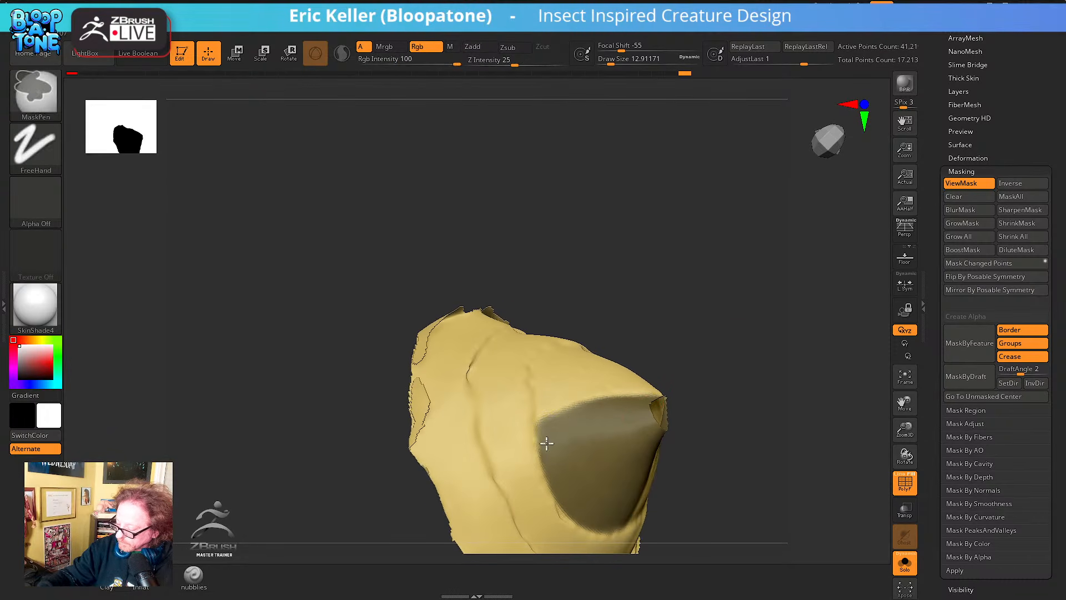
pyautogui.hotkey('ctrl', 'w')
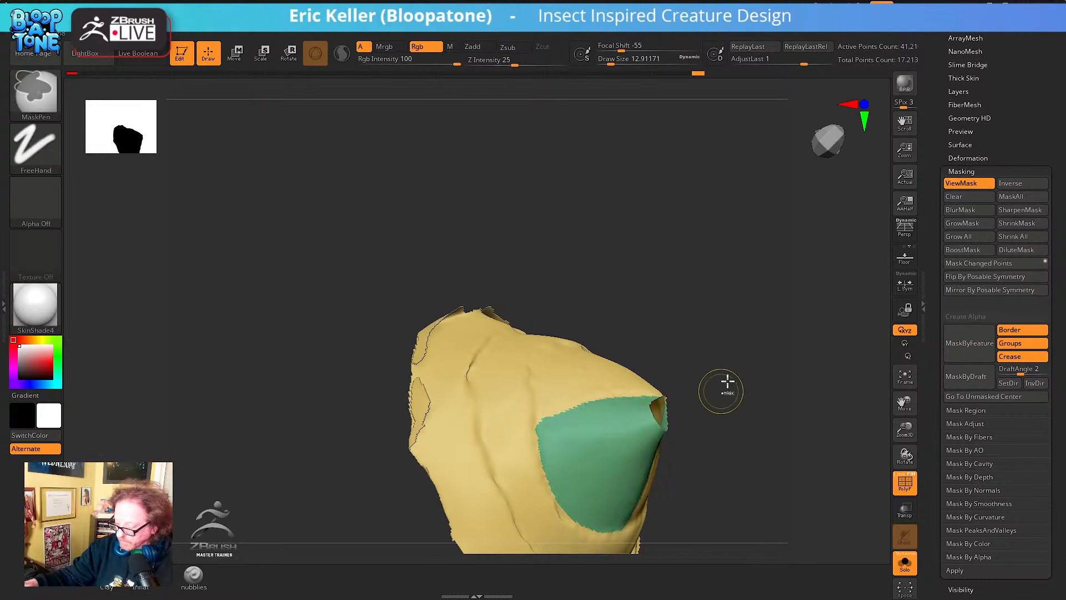
# Isolate the yellow tail segments without the underside area beside the spine opening and view them from the side
pyautogui.moveTo(742, 378); pyautogui.dragTo(742, 460)
pyautogui.keyDown('ctrl'); pyautogui.keyDown('shift'); pyautogui.click(744, 391); pyautogui.keyUp('shift'); pyautogui.keyUp('ctrl')
pyautogui.keyDown('ctrl'); pyautogui.keyDown('shift'); pyautogui.click(631, 352); pyautogui.keyUp('shift'); pyautogui.keyUp('ctrl')
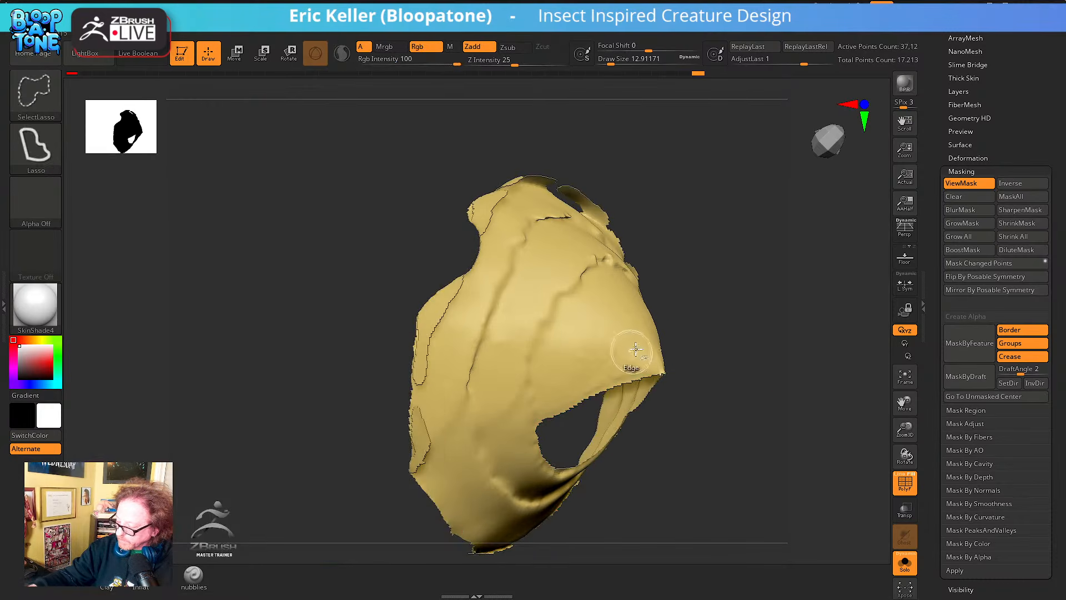
pyautogui.moveTo(677, 344)
pyautogui.mouseDown()
pyautogui.moveTo(726, 309)
pyautogui.moveTo(684, 338)
pyautogui.moveTo(619, 316)
pyautogui.mouseUp()
# Lasso-select only the tapered end section around the spine opening, give it its own polygroup, and show the whole abdomen
pyautogui.hotkey('ctrl', 'shift')
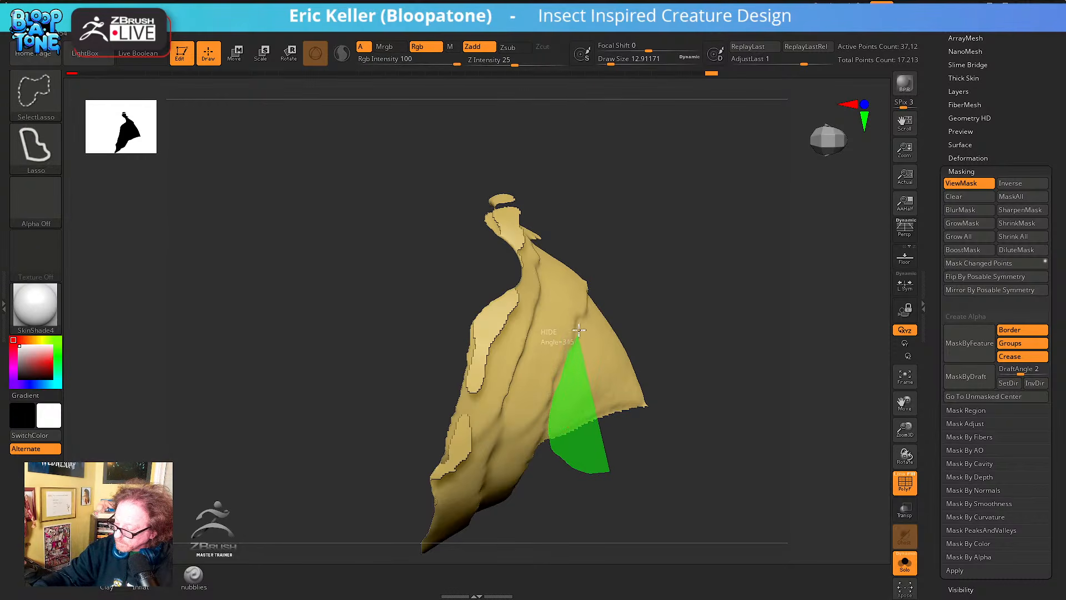
pyautogui.moveTo(602, 273)
pyautogui.keyDown('ctrl'); pyautogui.keyDown('shift'); pyautogui.mouseDown()
pyautogui.moveTo(733, 376)
pyautogui.moveTo(752, 414)
pyautogui.moveTo(723, 473)
pyautogui.moveTo(732, 443)
pyautogui.mouseUp(); pyautogui.keyUp('shift'); pyautogui.keyUp('ctrl')
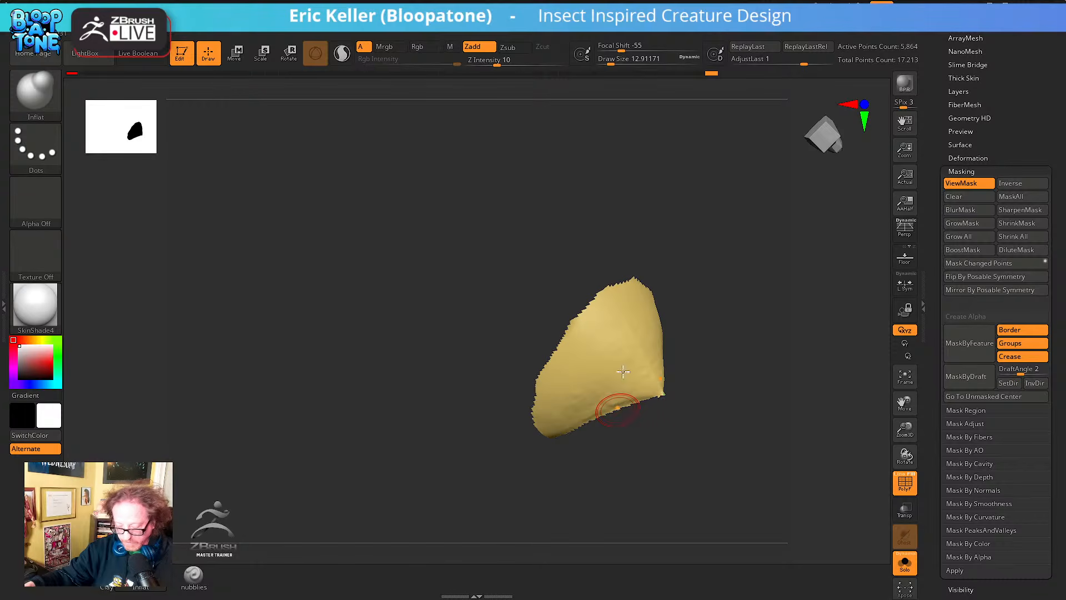
pyautogui.hotkey('ctrl', 'shift')
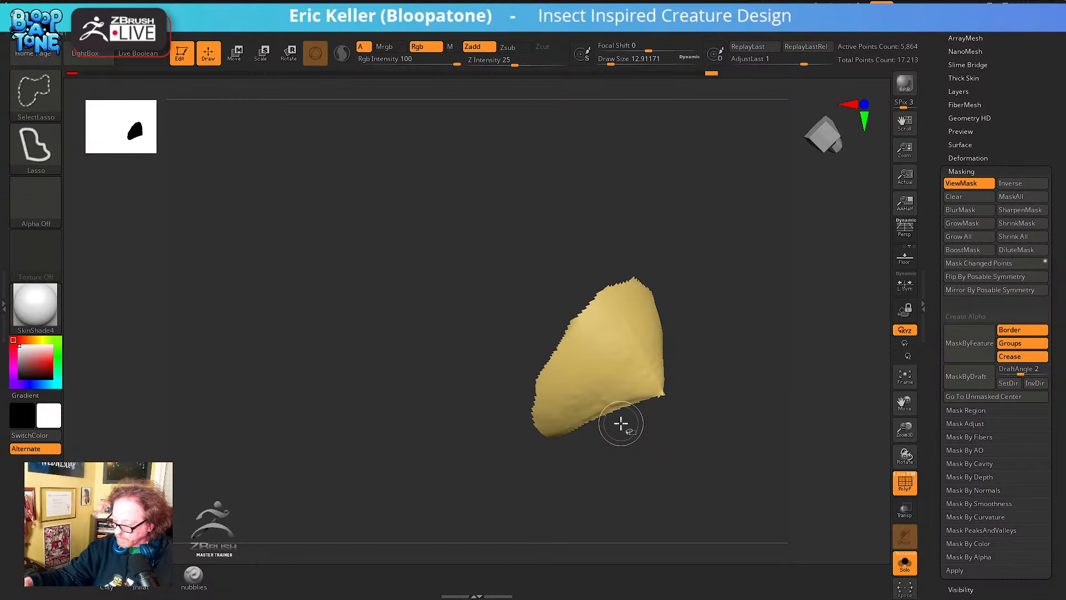
pyautogui.hotkey('ctrl', 'shift', 'x')
pyautogui.moveTo(696, 432)
pyautogui.mouseDown()
pyautogui.moveTo(706, 395)
pyautogui.moveTo(688, 388)
pyautogui.moveTo(707, 417)
pyautogui.moveTo(714, 411)
pyautogui.moveTo(730, 359)
pyautogui.moveTo(733, 370)
pyautogui.moveTo(726, 329)
pyautogui.moveTo(672, 410)
pyautogui.moveTo(663, 361)
pyautogui.mouseUp()
pyautogui.hotkey('ctrl', 'w')
pyautogui.keyDown('ctrl'); pyautogui.keyDown('shift'); pyautogui.click(710, 366); pyautogui.keyUp('shift'); pyautogui.keyUp('ctrl')
# Isolate the remaining yellow tail segments and mask the band along the upper rim of the large opening, using draw size about 15.6
pyautogui.keyDown('ctrl'); pyautogui.keyDown('shift'); pyautogui.click(573, 326); pyautogui.keyUp('shift'); pyautogui.keyUp('ctrl')
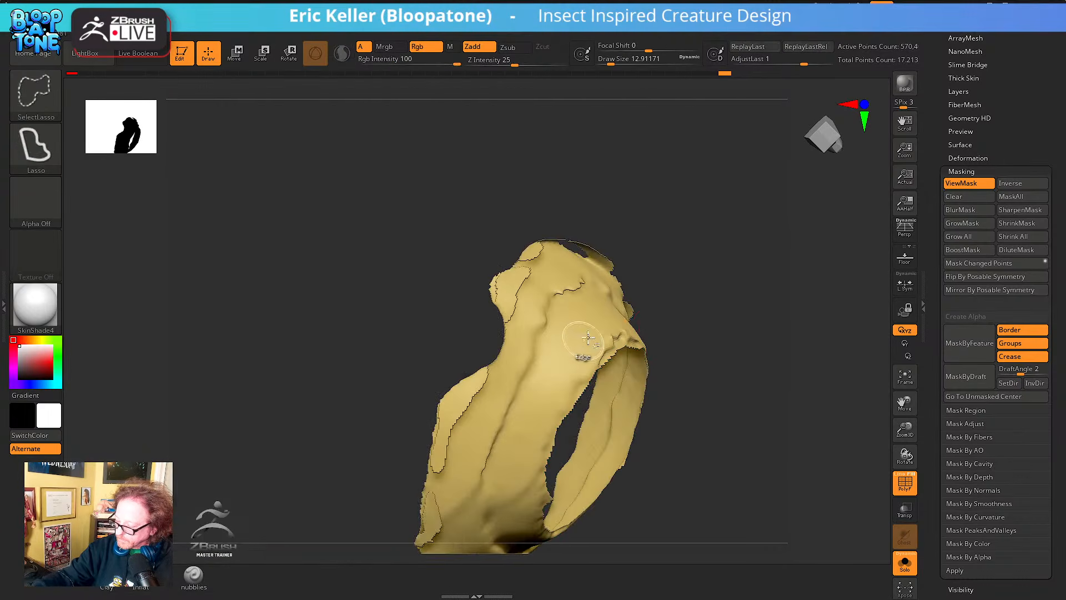
pyautogui.moveTo(690, 320)
pyautogui.mouseDown()
pyautogui.moveTo(673, 361)
pyautogui.moveTo(683, 364)
pyautogui.moveTo(694, 345)
pyautogui.moveTo(643, 328)
pyautogui.moveTo(698, 323)
pyautogui.moveTo(624, 362)
pyautogui.moveTo(572, 357)
pyautogui.mouseUp()
pyautogui.press('s')
pyautogui.moveTo(537, 403)
pyautogui.keyDown('ctrl'); pyautogui.mouseDown()
pyautogui.moveTo(527, 388)
pyautogui.moveTo(553, 390)
pyautogui.mouseUp(); pyautogui.keyUp('ctrl')
pyautogui.moveTo(572, 363); pyautogui.dragTo(555, 357, button='right')
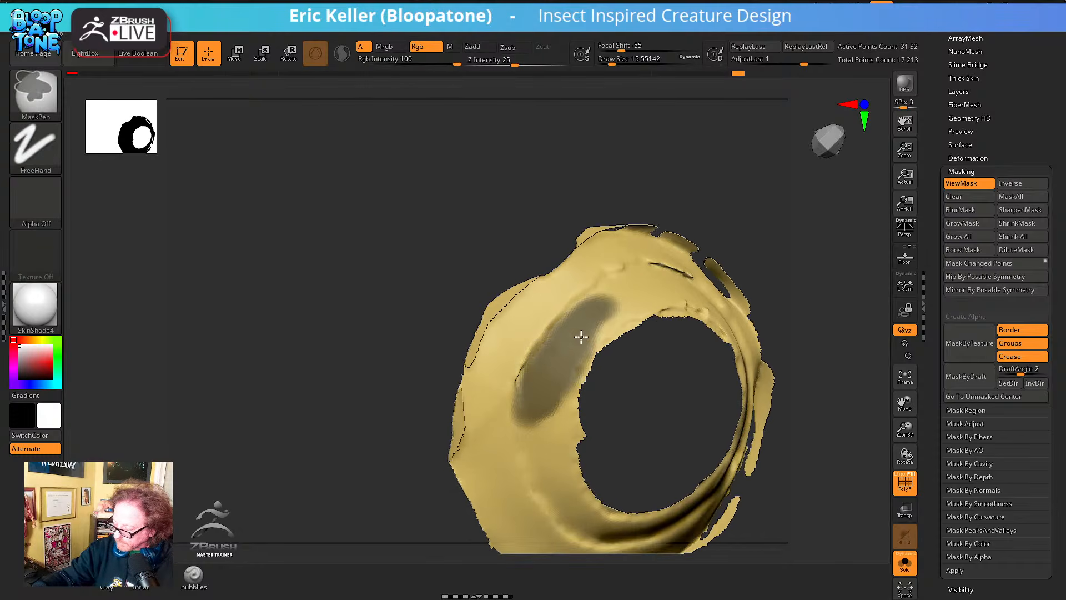
pyautogui.moveTo(581, 336)
pyautogui.keyDown('ctrl'); pyautogui.mouseDown()
pyautogui.moveTo(582, 360)
pyautogui.moveTo(534, 362)
pyautogui.mouseUp(); pyautogui.keyUp('ctrl')
pyautogui.press('s')
pyautogui.moveTo(607, 309); pyautogui.dragTo(577, 369, button='right')
pyautogui.press('s')
pyautogui.moveTo(582, 369)
pyautogui.keyDown('ctrl'); pyautogui.mouseDown()
pyautogui.moveTo(567, 358)
pyautogui.moveTo(597, 327)
pyautogui.moveTo(642, 346)
pyautogui.mouseUp(); pyautogui.keyUp('ctrl')
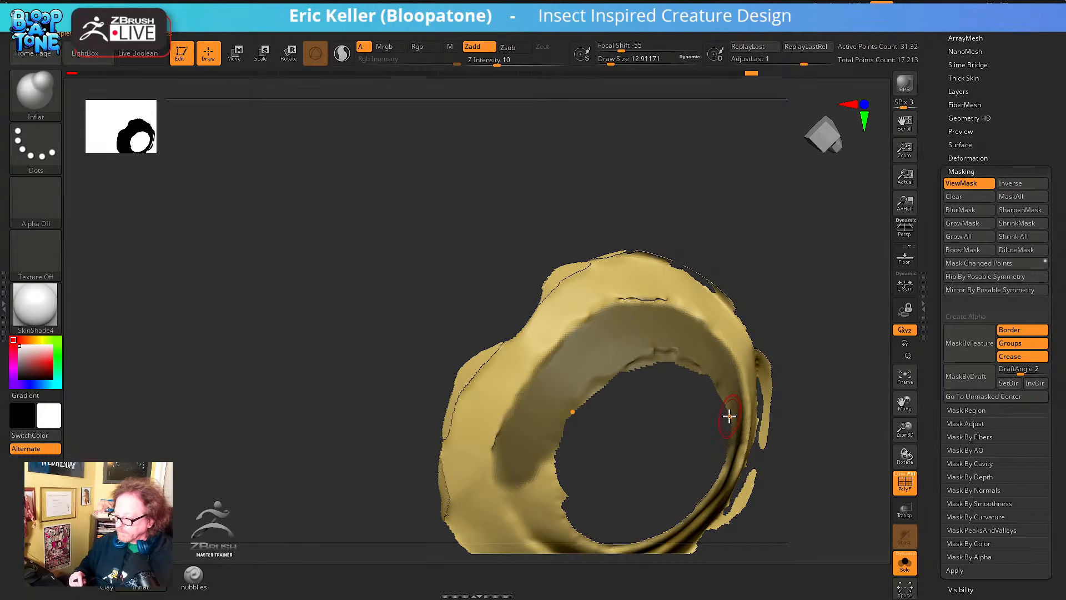
# Refine the band's mask on both sides of the opening with draw size about 9.4 and turn it into its own polygroup
pyautogui.press('ctrl')
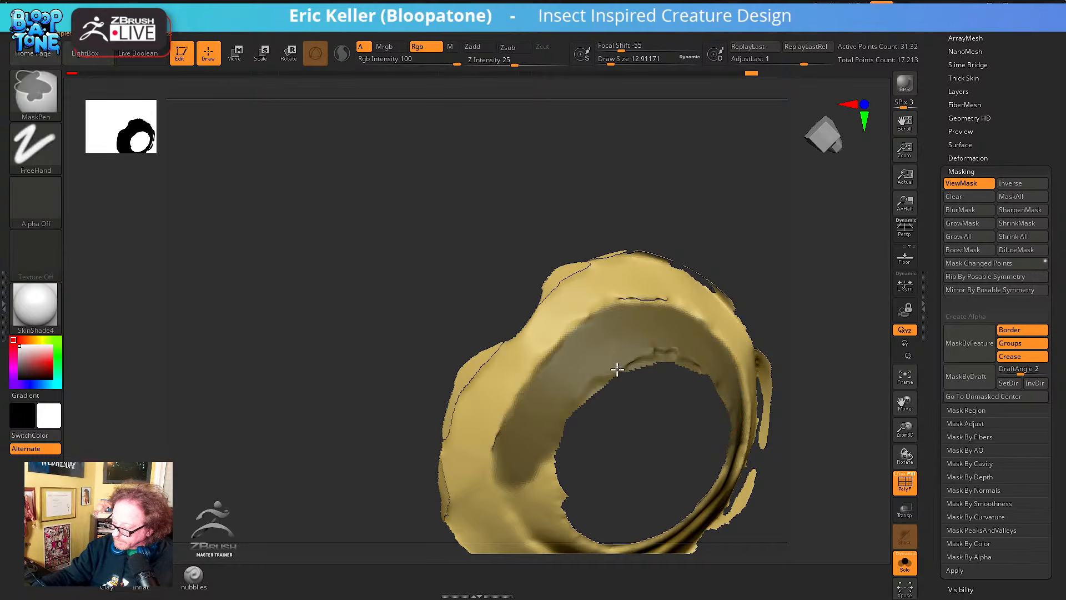
pyautogui.moveTo(718, 315)
pyautogui.mouseDown(button='right')
pyautogui.moveTo(675, 314)
pyautogui.moveTo(684, 330)
pyautogui.mouseUp(button='right')
pyautogui.moveTo(726, 426)
pyautogui.mouseDown(button='right')
pyautogui.moveTo(702, 348)
pyautogui.moveTo(648, 300)
pyautogui.mouseUp(button='right')
pyautogui.moveTo(697, 335)
pyautogui.mouseDown(button='right')
pyautogui.moveTo(668, 340)
pyautogui.moveTo(673, 351)
pyautogui.mouseUp(button='right')
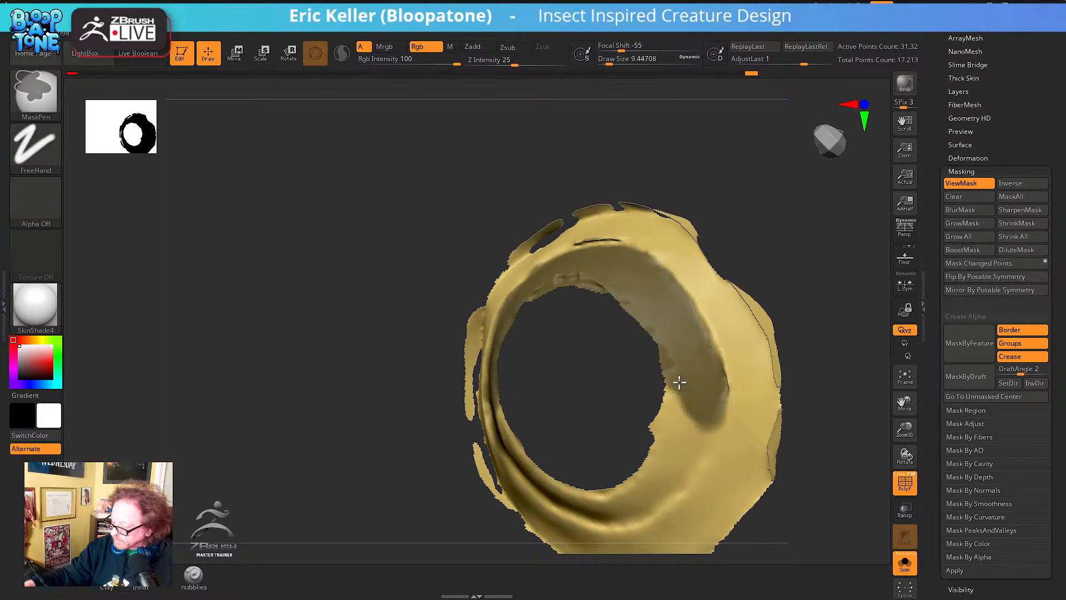
pyautogui.moveTo(708, 350); pyautogui.dragTo(748, 351, button='right')
pyautogui.hotkey('ctrl', 'w')
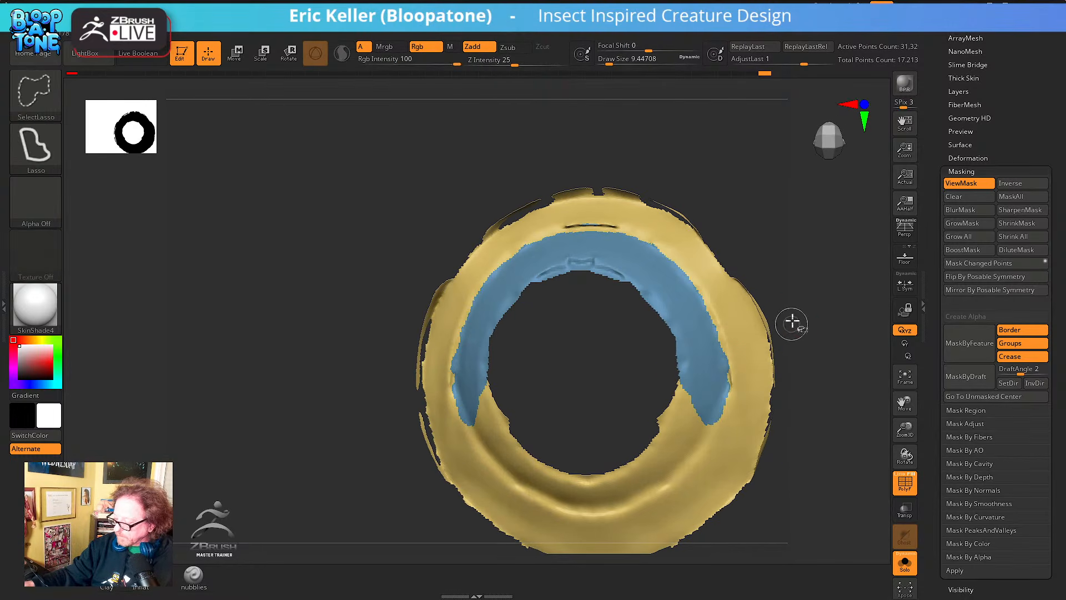
pyautogui.moveTo(792, 321)
pyautogui.mouseDown(button='right')
pyautogui.moveTo(738, 374)
pyautogui.moveTo(744, 352)
pyautogui.mouseUp(button='right')
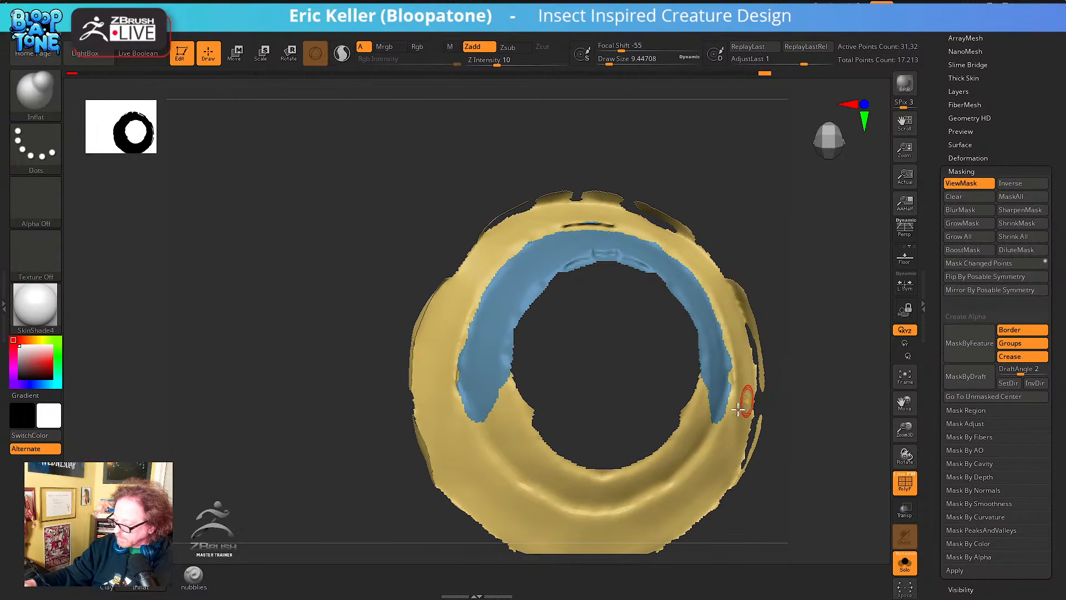
pyautogui.keyDown('ctrl'); pyautogui.keyDown('shift'); pyautogui.click(723, 438); pyautogui.keyUp('shift'); pyautogui.keyUp('ctrl')
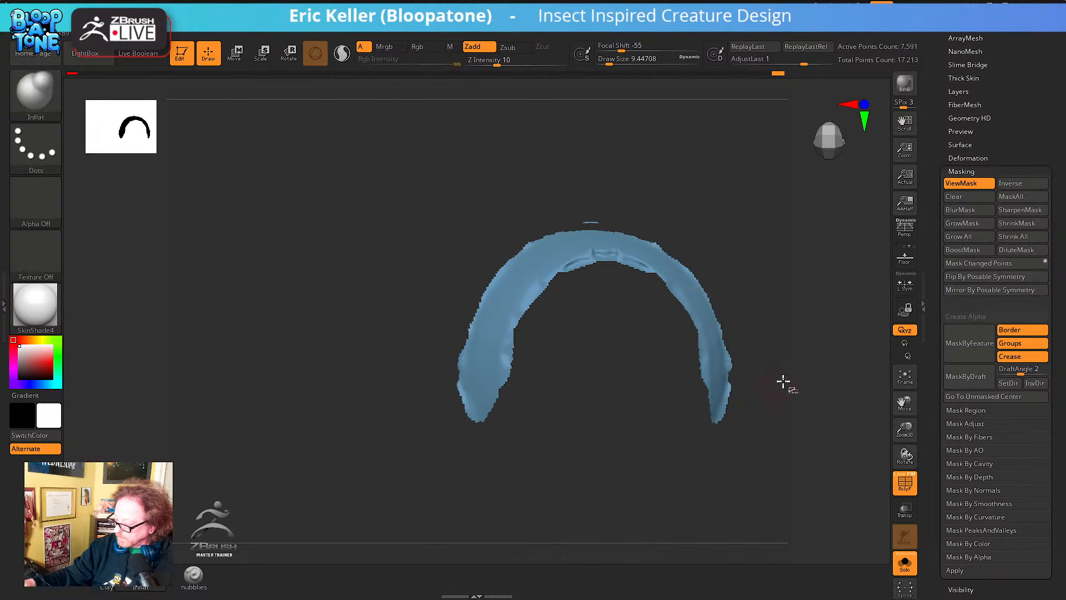
pyautogui.keyDown('ctrl'); pyautogui.keyDown('shift'); pyautogui.click(769, 402); pyautogui.keyUp('shift'); pyautogui.keyUp('ctrl')
pyautogui.keyDown('ctrl'); pyautogui.keyDown('shift'); pyautogui.click(729, 450); pyautogui.keyUp('shift'); pyautogui.keyUp('ctrl')
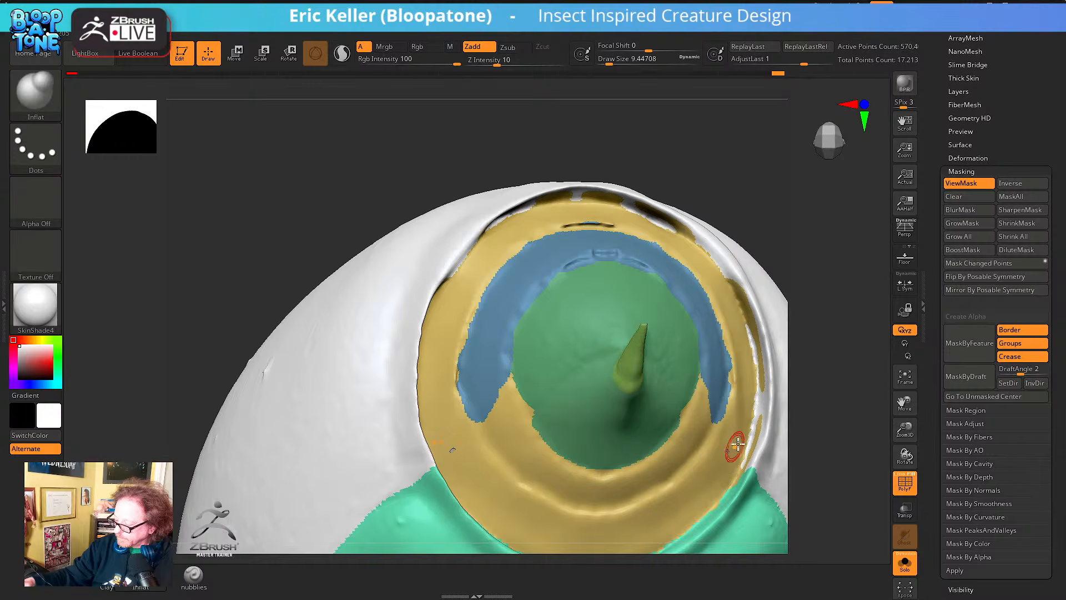
pyautogui.keyDown('ctrl'); pyautogui.keyDown('shift'); pyautogui.click(720, 448); pyautogui.keyUp('shift'); pyautogui.keyUp('ctrl')
pyautogui.hotkey('ctrl', 'z')
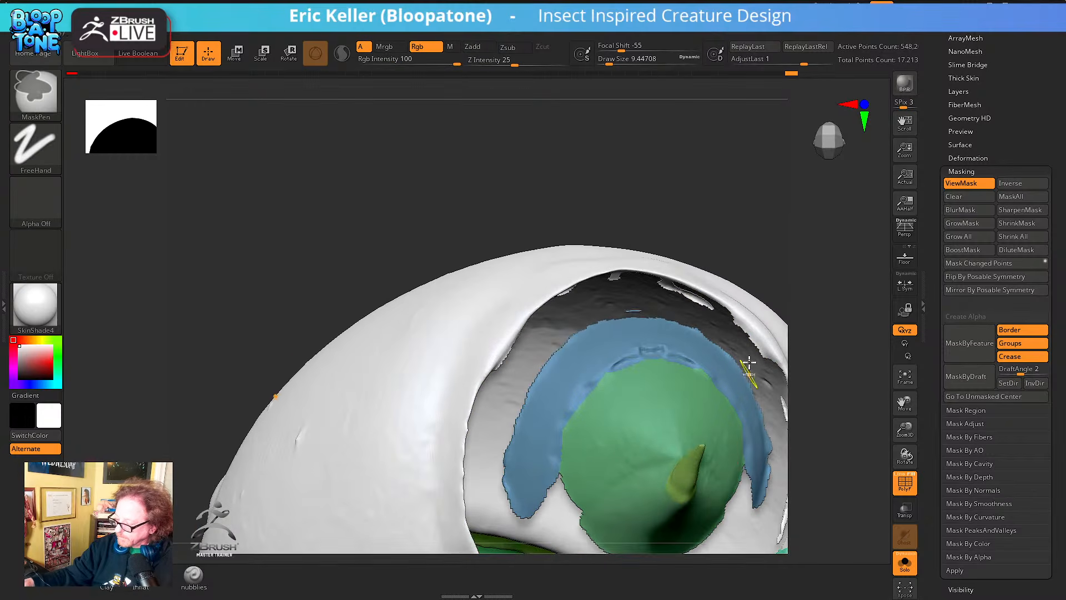
pyautogui.hotkey('ctrl', 'z')
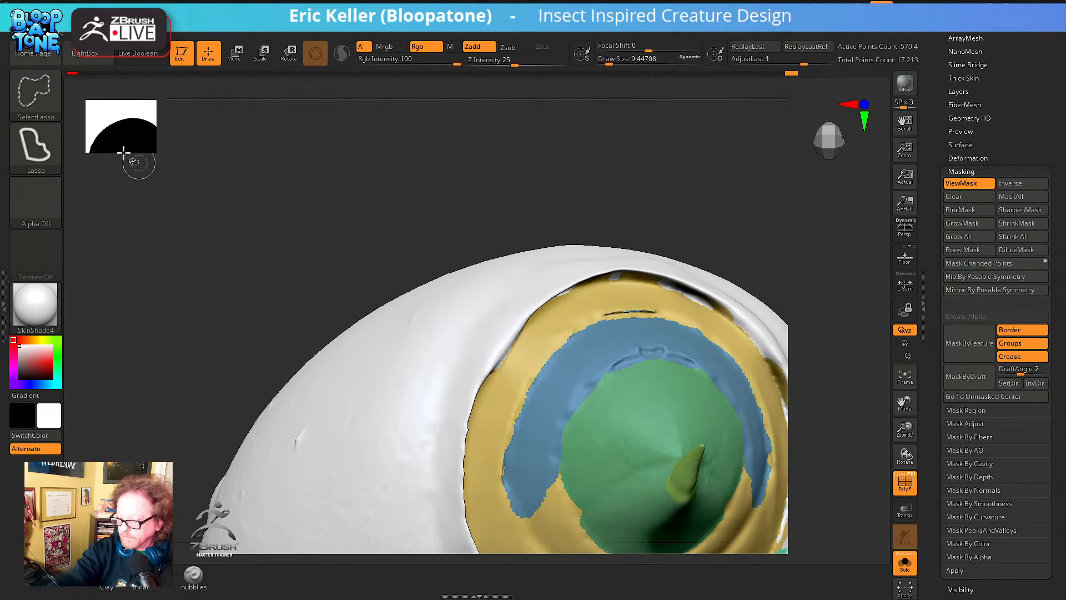
# Switch the selection brush to SelectRect and isolate the remaining yellow part of the tail segments
pyautogui.keyDown('ctrl'); pyautogui.keyDown('shift'); pyautogui.click(45, 99); pyautogui.keyUp('shift'); pyautogui.keyUp('ctrl')
pyautogui.click(157, 110)
pyautogui.keyDown('ctrl'); pyautogui.keyDown('shift'); pyautogui.click(500, 400); pyautogui.keyUp('shift'); pyautogui.keyUp('ctrl')
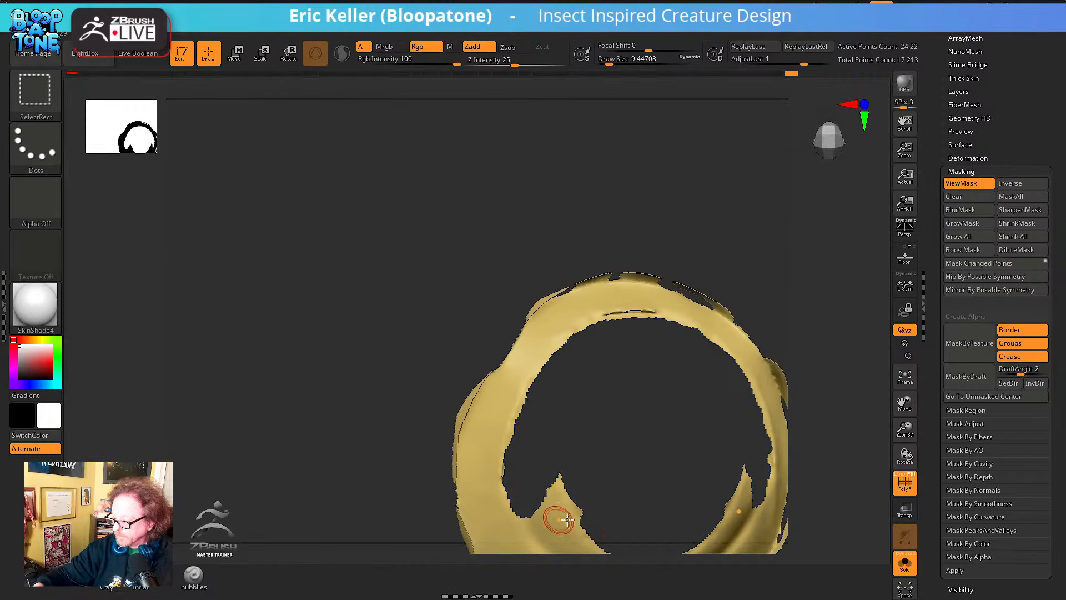
pyautogui.moveTo(566, 489); pyautogui.dragTo(603, 362)
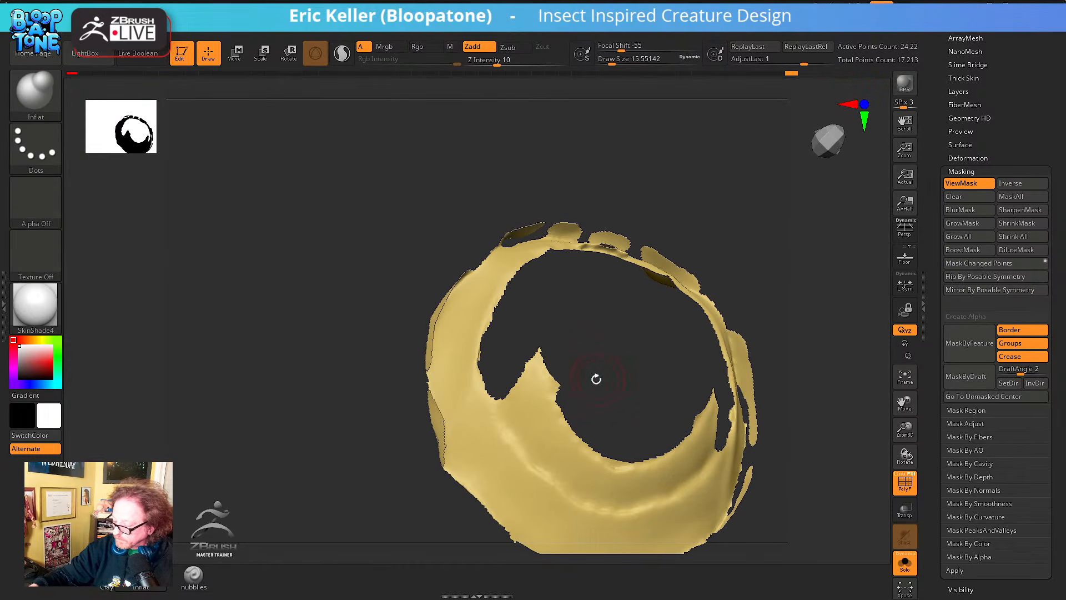
# Mask the lower band around the opening with draw size about 15.6, turn it into a polygroup, and show the whole abdomen
pyautogui.press('ctrl')
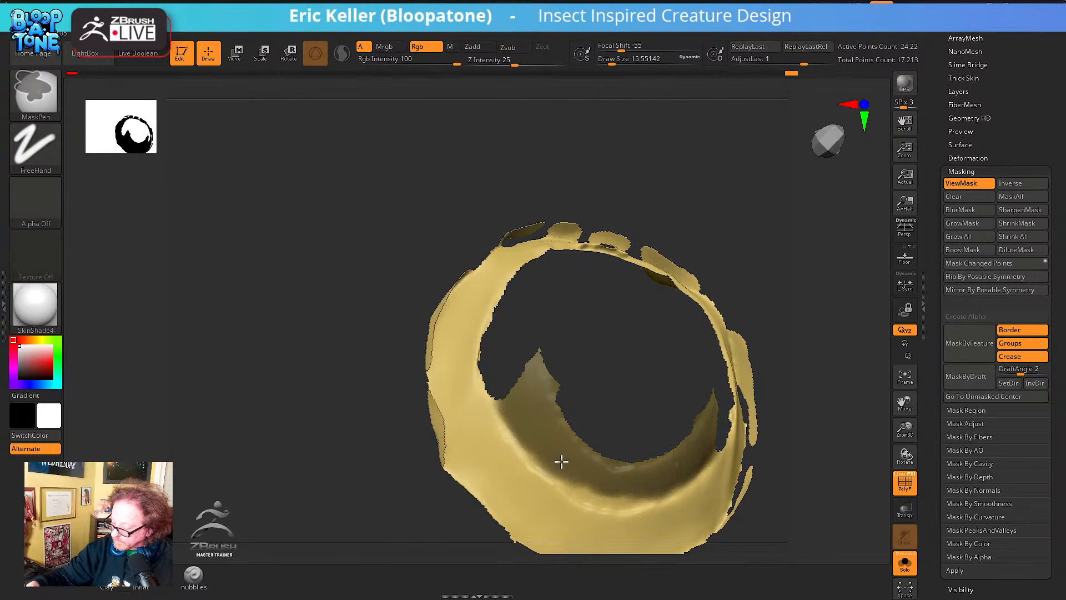
pyautogui.keyDown('ctrl'); pyautogui.moveTo(576, 476); pyautogui.dragTo(623, 488); pyautogui.keyUp('ctrl')
pyautogui.hotkey('ctrl', 'z')
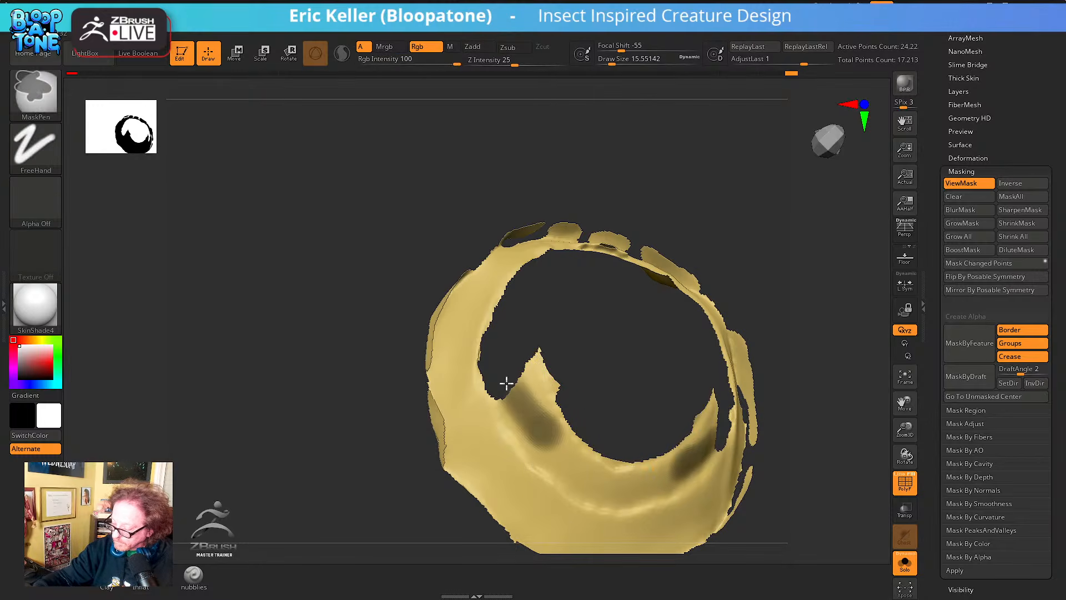
pyautogui.keyDown('ctrl'); pyautogui.moveTo(516, 407); pyautogui.dragTo(541, 368); pyautogui.keyUp('ctrl')
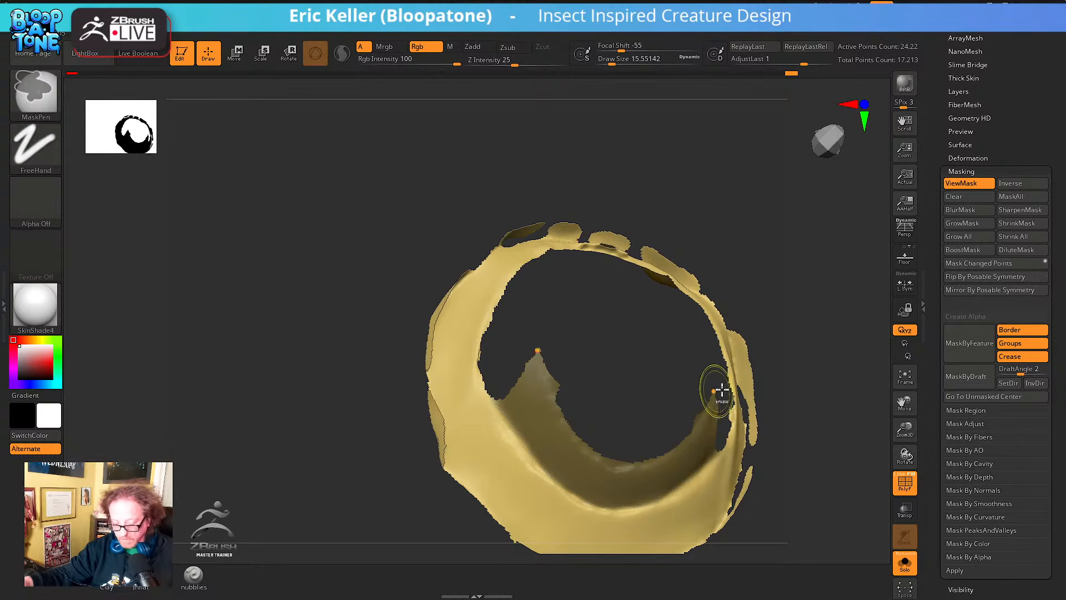
pyautogui.hotkey('ctrl', 'w')
pyautogui.moveTo(788, 376); pyautogui.dragTo(731, 315)
pyautogui.keyDown('ctrl'); pyautogui.keyDown('shift'); pyautogui.click(756, 351); pyautogui.keyUp('shift'); pyautogui.keyUp('ctrl')
pyautogui.moveTo(761, 362); pyautogui.dragTo(757, 414)
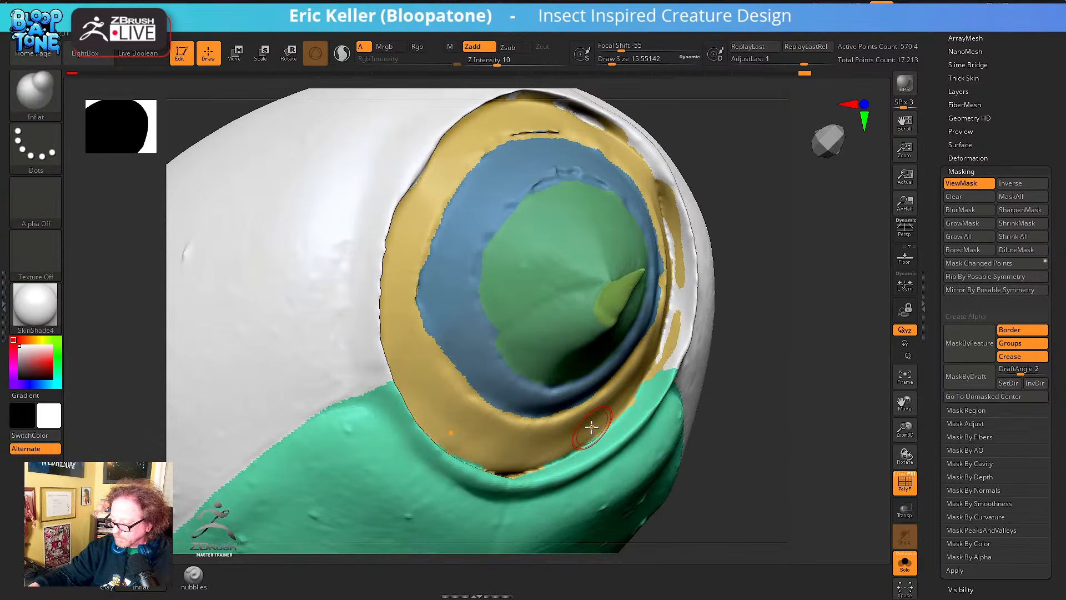
# Isolate the outermost yellow ring, view it from the side, and switch the selection brush to SelectLasso
pyautogui.hotkey('ctrl', 'shift')
pyautogui.keyDown('ctrl'); pyautogui.keyDown('shift'); pyautogui.click(397, 304); pyautogui.keyUp('shift'); pyautogui.keyUp('ctrl')
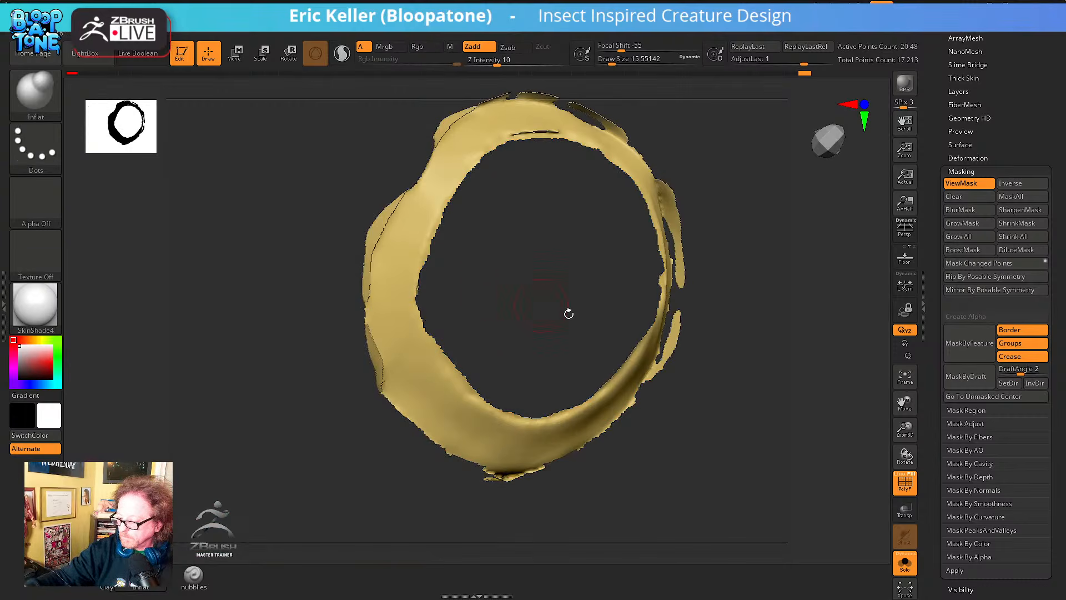
pyautogui.moveTo(567, 312)
pyautogui.mouseDown()
pyautogui.moveTo(728, 381)
pyautogui.moveTo(715, 393)
pyautogui.moveTo(690, 385)
pyautogui.moveTo(718, 376)
pyautogui.moveTo(635, 357)
pyautogui.moveTo(564, 363)
pyautogui.mouseUp()
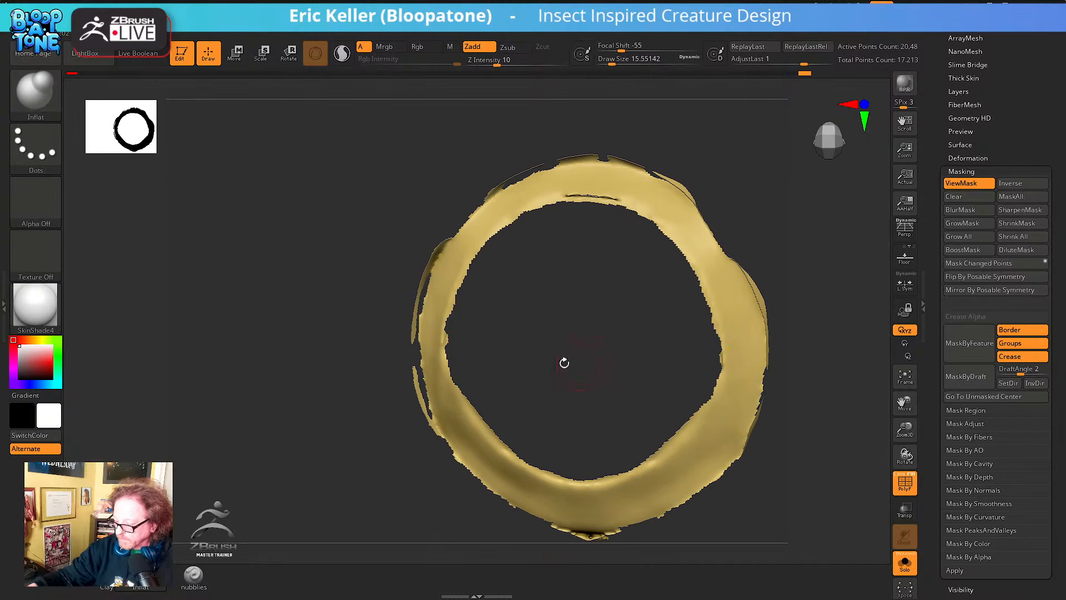
pyautogui.moveTo(438, 438); pyautogui.dragTo(497, 390)
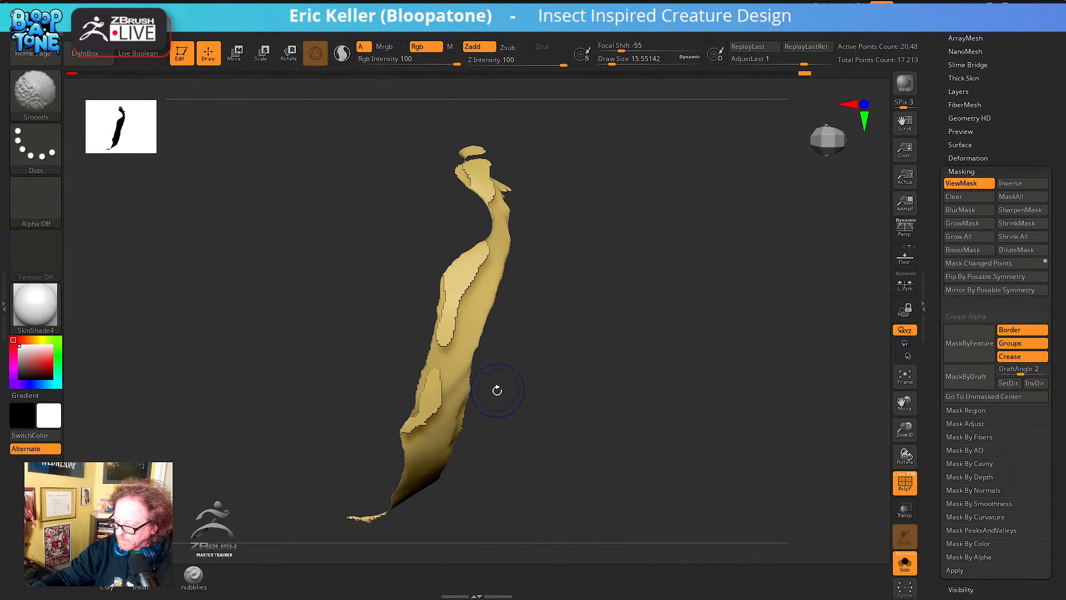
pyautogui.hotkey('ctrl', 'shift')
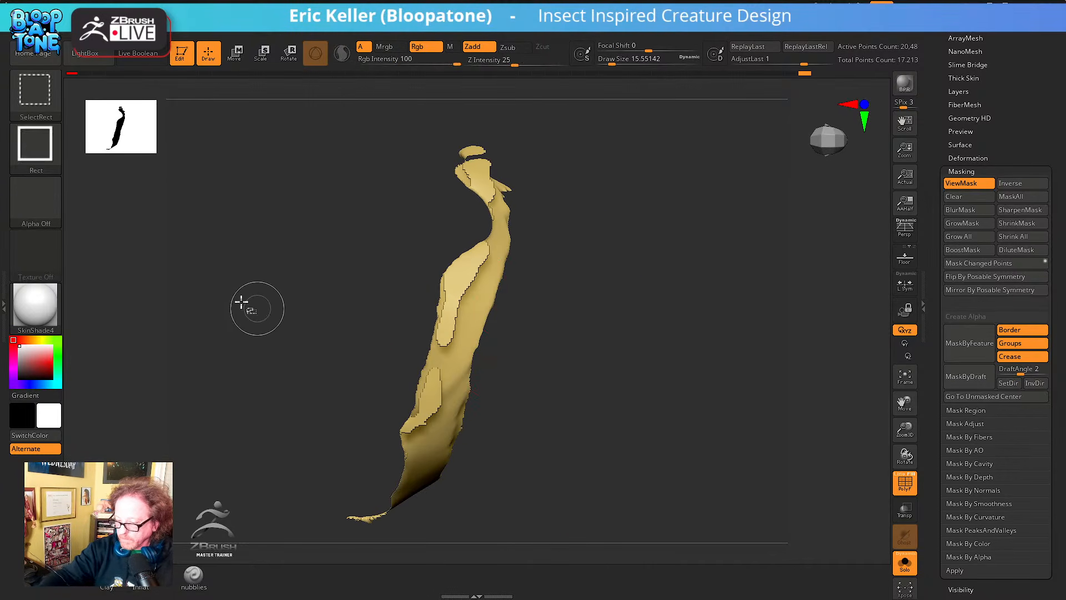
pyautogui.click(45, 99)
pyautogui.click(601, 151)
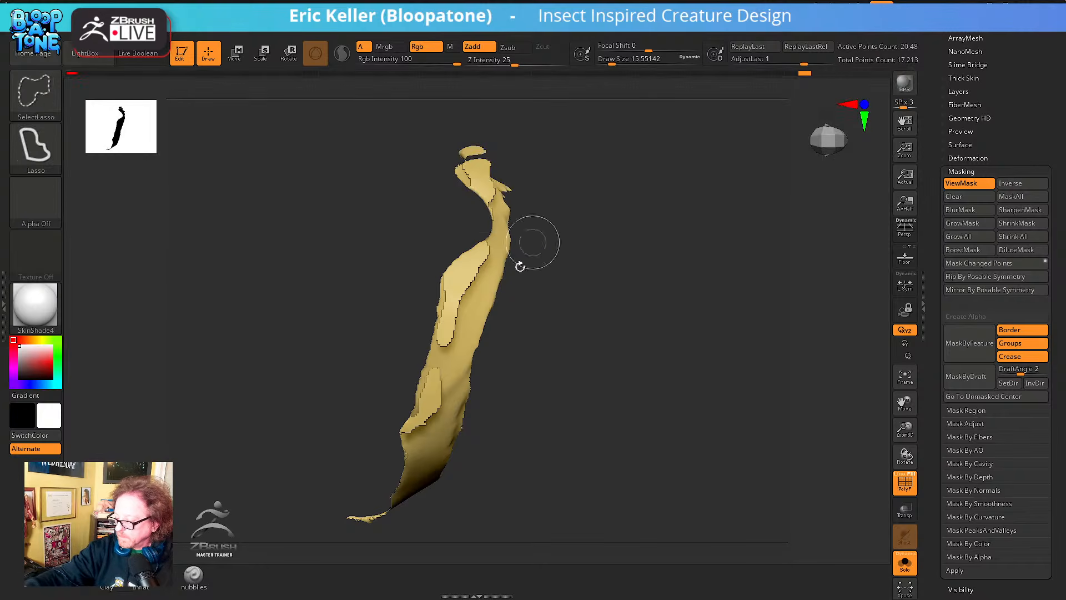
# Select only the outer ring's upper arch, give it its own polygroup, and show the whole abdomen
pyautogui.moveTo(420, 126)
pyautogui.keyDown('ctrl'); pyautogui.keyDown('shift'); pyautogui.mouseDown()
pyautogui.moveTo(559, 185)
pyautogui.moveTo(508, 340)
pyautogui.mouseUp(); pyautogui.keyUp('shift'); pyautogui.keyUp('ctrl')
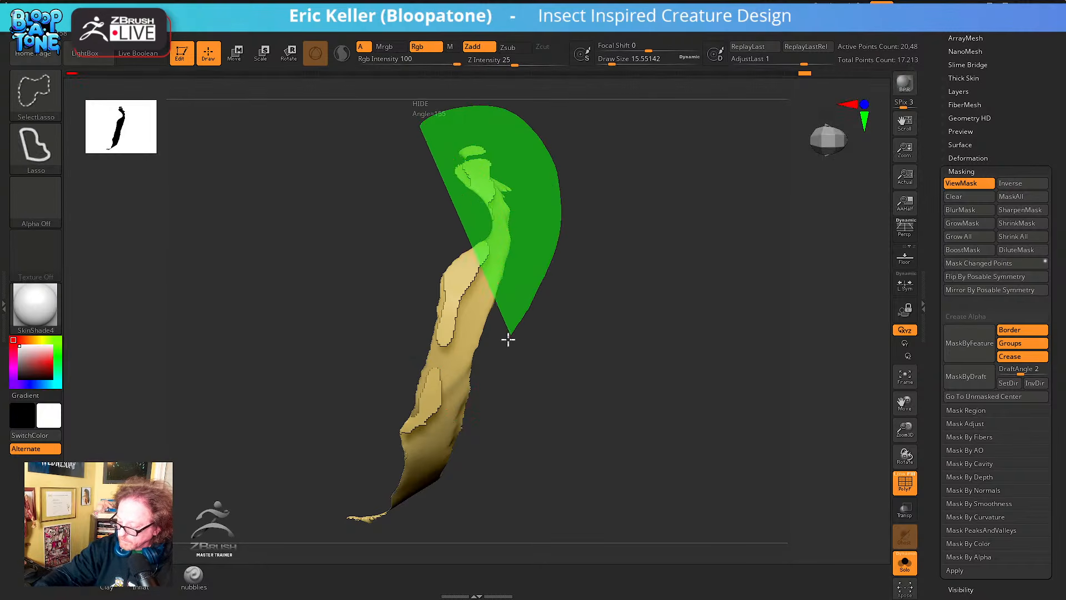
pyautogui.moveTo(452, 395)
pyautogui.keyDown('ctrl'); pyautogui.keyDown('shift'); pyautogui.mouseDown()
pyautogui.moveTo(374, 436)
pyautogui.moveTo(340, 370)
pyautogui.mouseUp(); pyautogui.keyUp('shift'); pyautogui.keyUp('ctrl')
pyautogui.moveTo(659, 424)
pyautogui.mouseDown()
pyautogui.moveTo(622, 427)
pyautogui.moveTo(678, 485)
pyautogui.moveTo(652, 488)
pyautogui.mouseUp()
pyautogui.press('ctrl')
pyautogui.hotkey('ctrl', 'w')
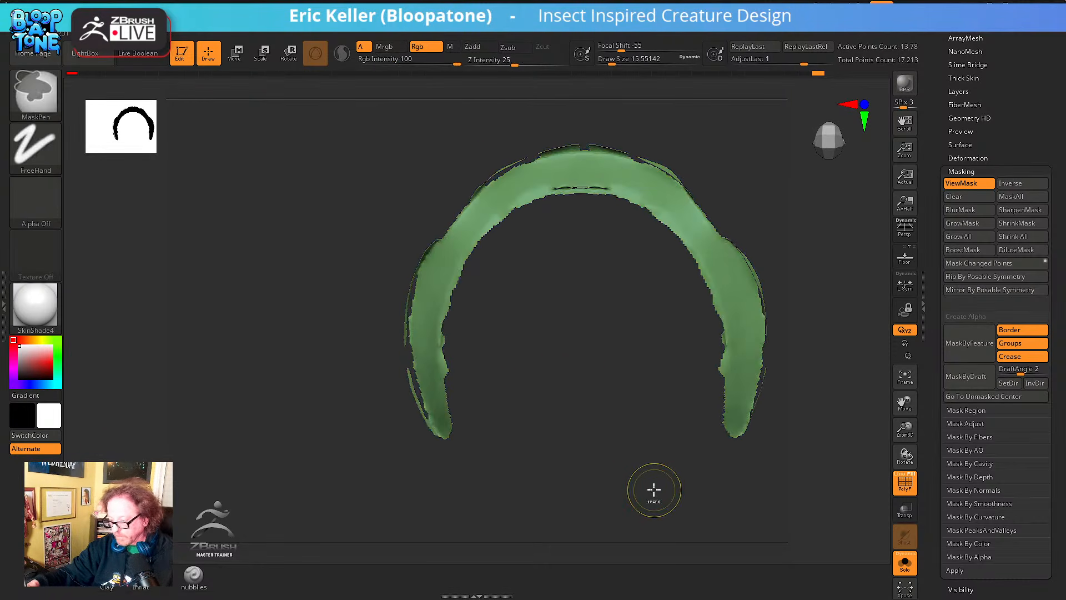
pyautogui.moveTo(794, 449)
pyautogui.mouseDown()
pyautogui.moveTo(797, 478)
pyautogui.moveTo(801, 415)
pyautogui.mouseUp()
pyautogui.hotkey('ctrl', 'shift')
pyautogui.keyDown('ctrl'); pyautogui.keyDown('shift'); pyautogui.click(724, 474); pyautogui.keyUp('shift'); pyautogui.keyUp('ctrl')
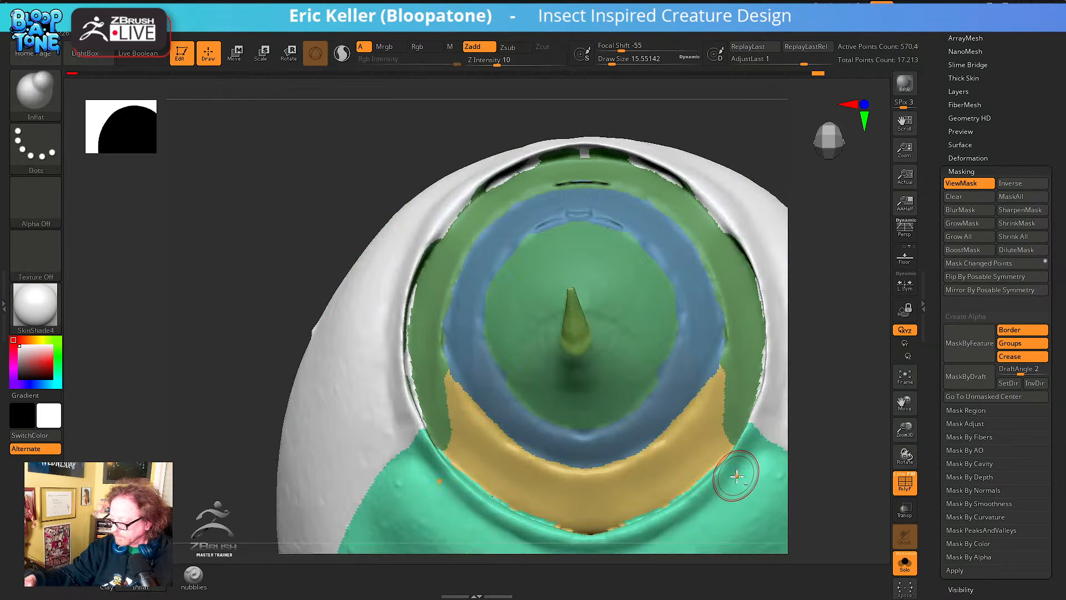
# Isolate the outer ring's upper arch and lasso-hide the loose flaps along its upper outer edge
pyautogui.moveTo(738, 475)
pyautogui.keyDown('ctrl'); pyautogui.mouseDown(button='right')
pyautogui.moveTo(711, 384)
pyautogui.moveTo(729, 396)
pyautogui.moveTo(736, 424)
pyautogui.moveTo(716, 381)
pyautogui.moveTo(721, 341)
pyautogui.mouseUp(button='right'); pyautogui.keyUp('ctrl')
pyautogui.moveTo(678, 311)
pyautogui.mouseDown(button='right')
pyautogui.moveTo(672, 291)
pyautogui.moveTo(634, 377)
pyautogui.moveTo(706, 298)
pyautogui.moveTo(669, 326)
pyautogui.moveTo(677, 330)
pyautogui.moveTo(630, 333)
pyautogui.moveTo(680, 347)
pyautogui.mouseUp(button='right')
pyautogui.keyDown('ctrl'); pyautogui.keyDown('shift'); pyautogui.click(665, 353); pyautogui.keyUp('shift'); pyautogui.keyUp('ctrl')
pyautogui.press('s')
pyautogui.hotkey('ctrl', 'shift')
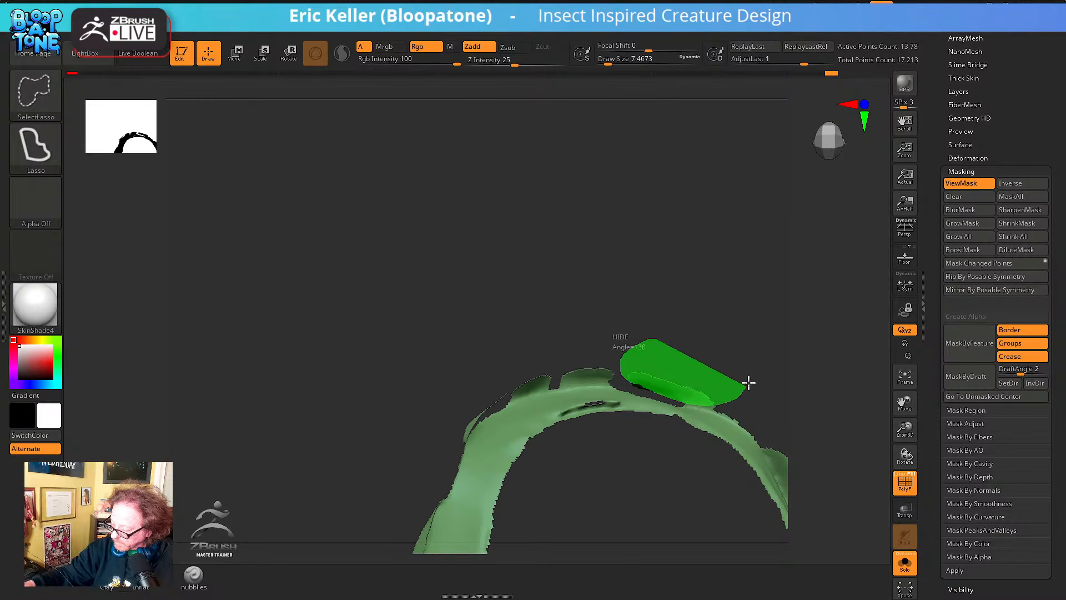
pyautogui.keyDown('ctrl'); pyautogui.keyDown('shift'); pyautogui.moveTo(748, 382); pyautogui.dragTo(747, 378); pyautogui.keyUp('shift'); pyautogui.keyUp('ctrl')
pyautogui.keyDown('ctrl'); pyautogui.keyDown('shift'); pyautogui.click(661, 344); pyautogui.keyUp('shift'); pyautogui.keyUp('ctrl')
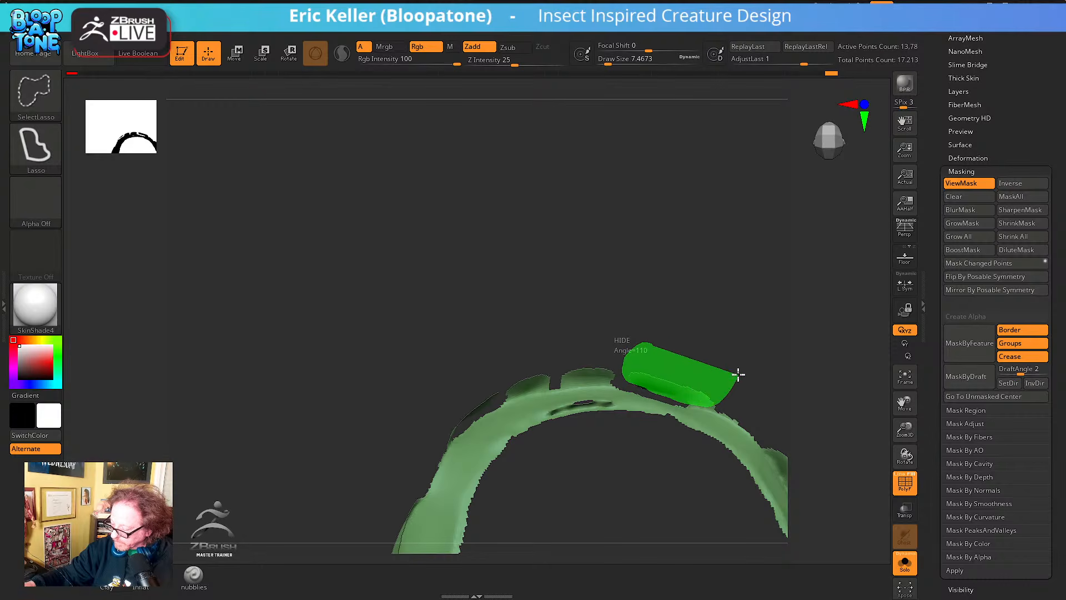
pyautogui.keyDown('ctrl'); pyautogui.keyDown('alt'); pyautogui.keyDown('shift'); pyautogui.moveTo(738, 374); pyautogui.dragTo(698, 344); pyautogui.keyUp('shift'); pyautogui.keyUp('alt'); pyautogui.keyUp('ctrl')
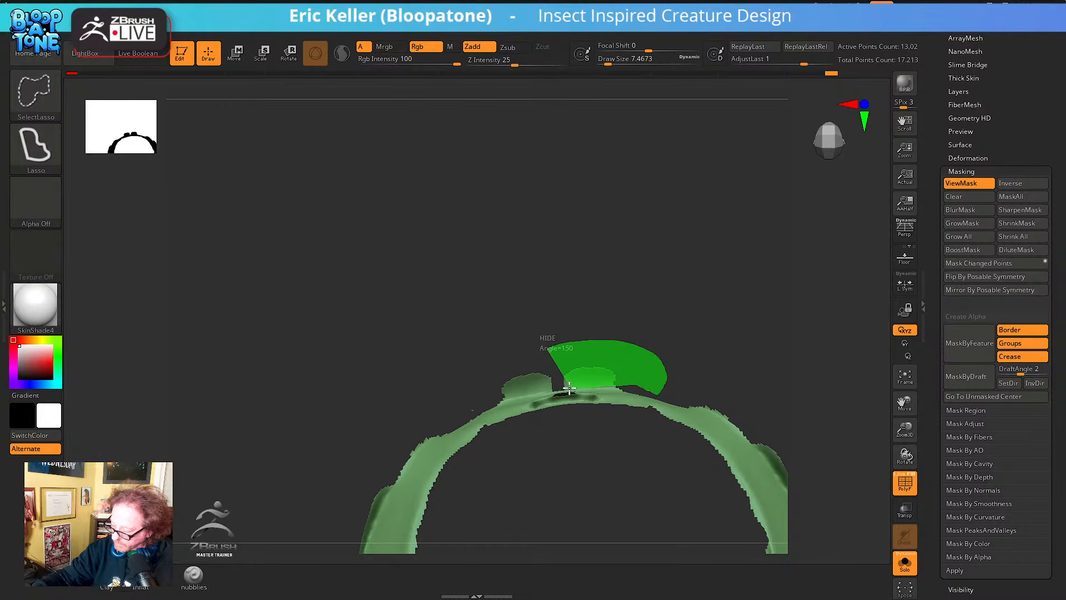
pyautogui.keyDown('ctrl'); pyautogui.keyDown('alt'); pyautogui.keyDown('shift'); pyautogui.moveTo(556, 385); pyautogui.dragTo(555, 384); pyautogui.keyUp('shift'); pyautogui.keyUp('alt'); pyautogui.keyUp('ctrl')
# Lasso-hide the remaining flaps and stray fragments along the sides of the arch
pyautogui.moveTo(718, 340)
pyautogui.mouseDown()
pyautogui.moveTo(764, 398)
pyautogui.moveTo(651, 353)
pyautogui.moveTo(627, 328)
pyautogui.mouseUp()
pyautogui.hotkey('ctrl', 'shift')
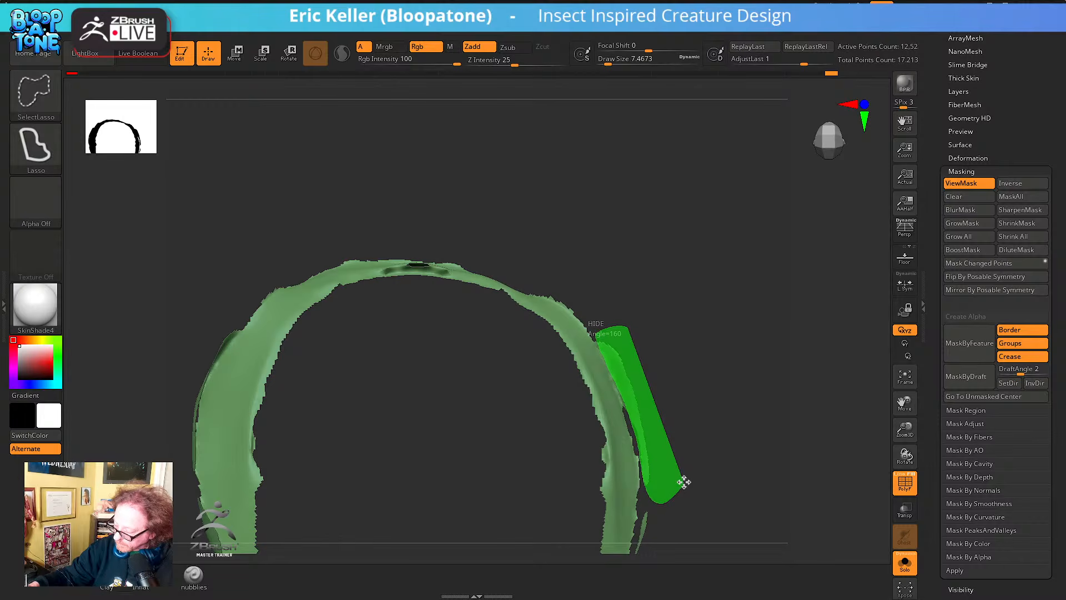
pyautogui.keyDown('ctrl'); pyautogui.keyDown('shift'); pyautogui.moveTo(683, 481); pyautogui.dragTo(684, 481); pyautogui.keyUp('shift'); pyautogui.keyUp('ctrl')
pyautogui.moveTo(688, 477)
pyautogui.mouseDown()
pyautogui.moveTo(701, 416)
pyautogui.moveTo(702, 441)
pyautogui.moveTo(677, 416)
pyautogui.mouseUp()
pyautogui.hotkey('ctrl', 'shift')
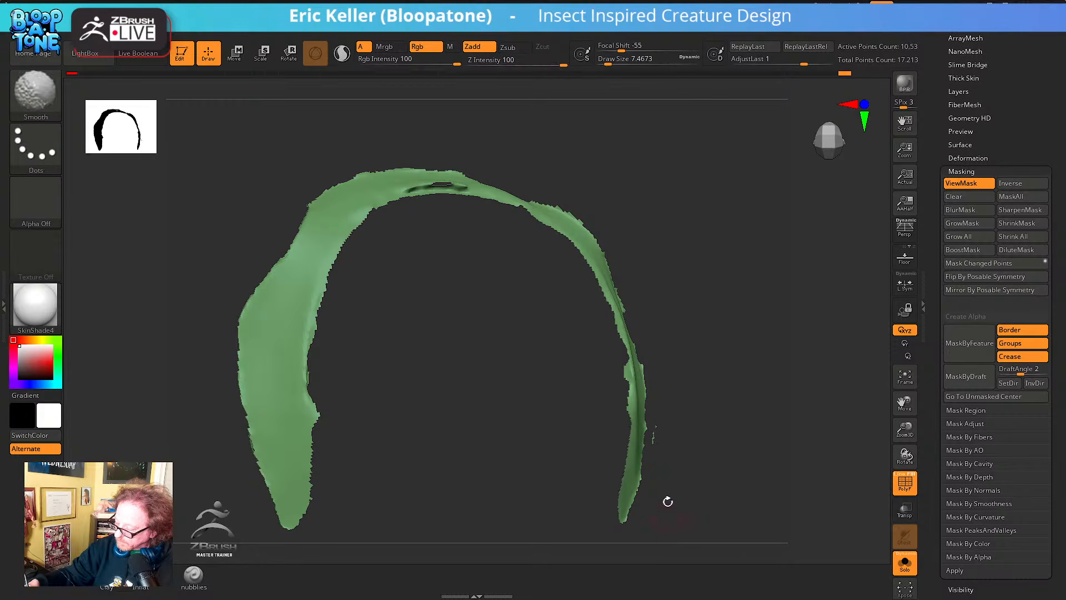
pyautogui.hotkey('ctrl', 'shift')
pyautogui.moveTo(656, 460)
pyautogui.keyDown('ctrl'); pyautogui.keyDown('shift'); pyautogui.mouseDown()
pyautogui.moveTo(697, 464)
pyautogui.moveTo(700, 514)
pyautogui.moveTo(729, 450)
pyautogui.moveTo(723, 426)
pyautogui.moveTo(723, 445)
pyautogui.mouseUp(); pyautogui.keyUp('shift'); pyautogui.keyUp('ctrl')
# Give the cleaned arch its own polygroup and show the whole abdomen
pyautogui.press('ctrl')
pyautogui.hotkey('ctrl', 'w')
pyautogui.keyDown('ctrl'); pyautogui.keyDown('shift'); pyautogui.click(755, 422); pyautogui.keyUp('shift'); pyautogui.keyUp('ctrl')
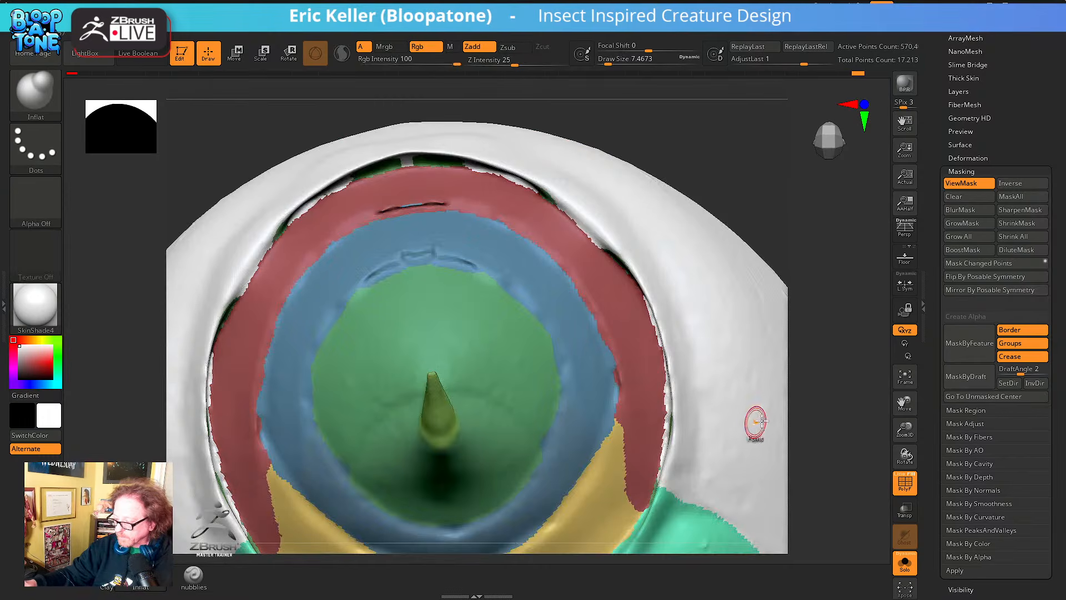
# Select the large rear upper plate's region around the stray patch, give it one polygroup, and show the whole abdomen
pyautogui.moveTo(831, 327)
pyautogui.mouseDown()
pyautogui.moveTo(842, 285)
pyautogui.moveTo(754, 374)
pyautogui.moveTo(738, 348)
pyautogui.moveTo(684, 357)
pyautogui.moveTo(673, 340)
pyautogui.moveTo(678, 364)
pyautogui.moveTo(674, 334)
pyautogui.moveTo(686, 315)
pyautogui.moveTo(652, 402)
pyautogui.mouseUp()
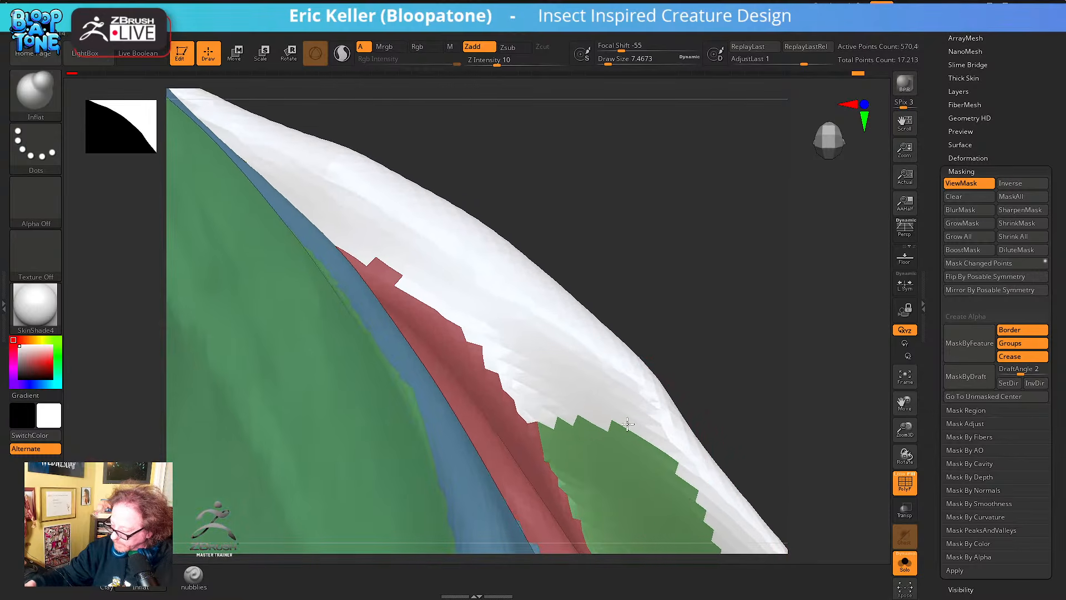
pyautogui.press('s')
pyautogui.hotkey('ctrl', 'shift')
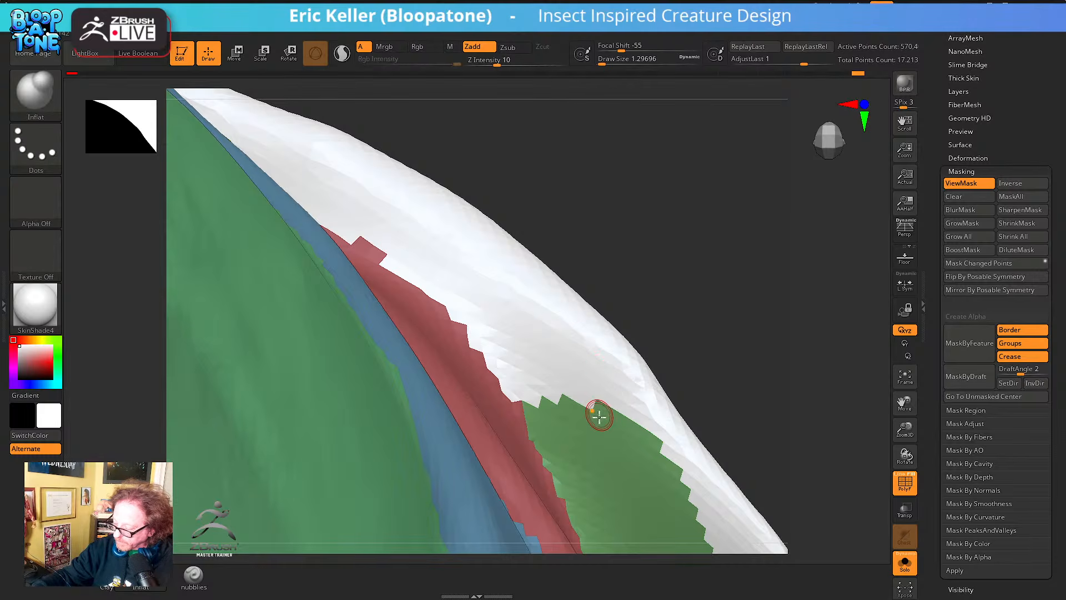
pyautogui.hotkey('ctrl', 'shift')
pyautogui.keyDown('ctrl'); pyautogui.keyDown('shift'); pyautogui.click(596, 401); pyautogui.keyUp('shift'); pyautogui.keyUp('ctrl')
pyautogui.moveTo(628, 378)
pyautogui.mouseDown()
pyautogui.moveTo(731, 368)
pyautogui.moveTo(680, 310)
pyautogui.moveTo(708, 363)
pyautogui.moveTo(768, 317)
pyautogui.moveTo(737, 342)
pyautogui.moveTo(744, 364)
pyautogui.moveTo(732, 386)
pyautogui.moveTo(744, 411)
pyautogui.moveTo(715, 424)
pyautogui.mouseUp()
pyautogui.hotkey('ctrl', 'w')
pyautogui.keyDown('ctrl'); pyautogui.keyDown('shift'); pyautogui.click(731, 353); pyautogui.keyUp('shift'); pyautogui.keyUp('ctrl')
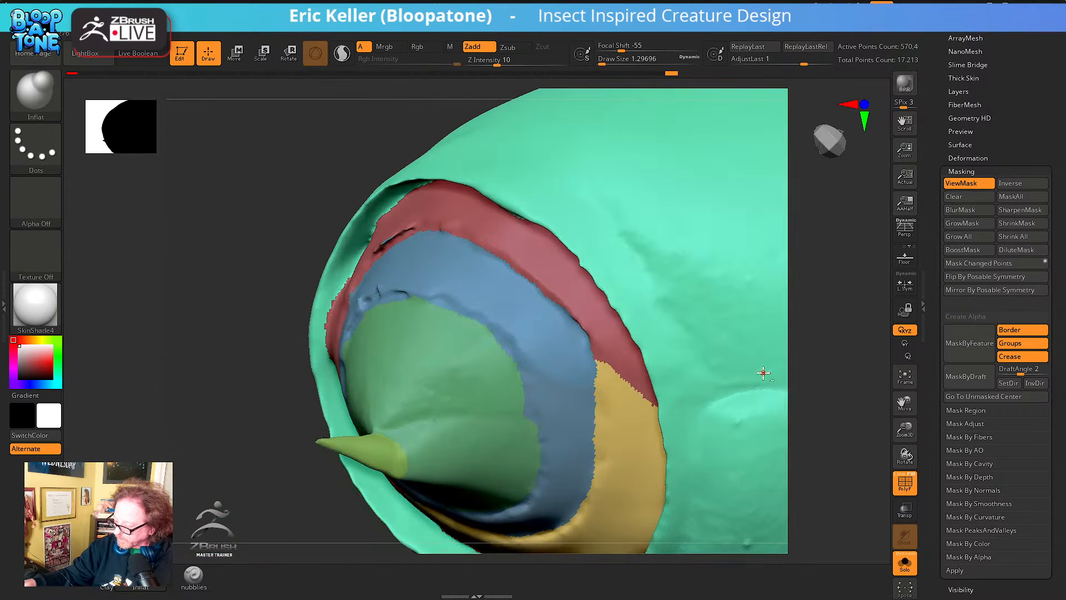
# Isolate the large rear upper plate, give it its own polygroup separate from the lower plate, and show the whole abdomen
pyautogui.keyDown('alt'); pyautogui.moveTo(763, 373); pyautogui.dragTo(626, 412, button='right'); pyautogui.keyUp('alt')
pyautogui.keyDown('ctrl'); pyautogui.keyDown('shift'); pyautogui.click(658, 409); pyautogui.keyUp('shift'); pyautogui.keyUp('ctrl')
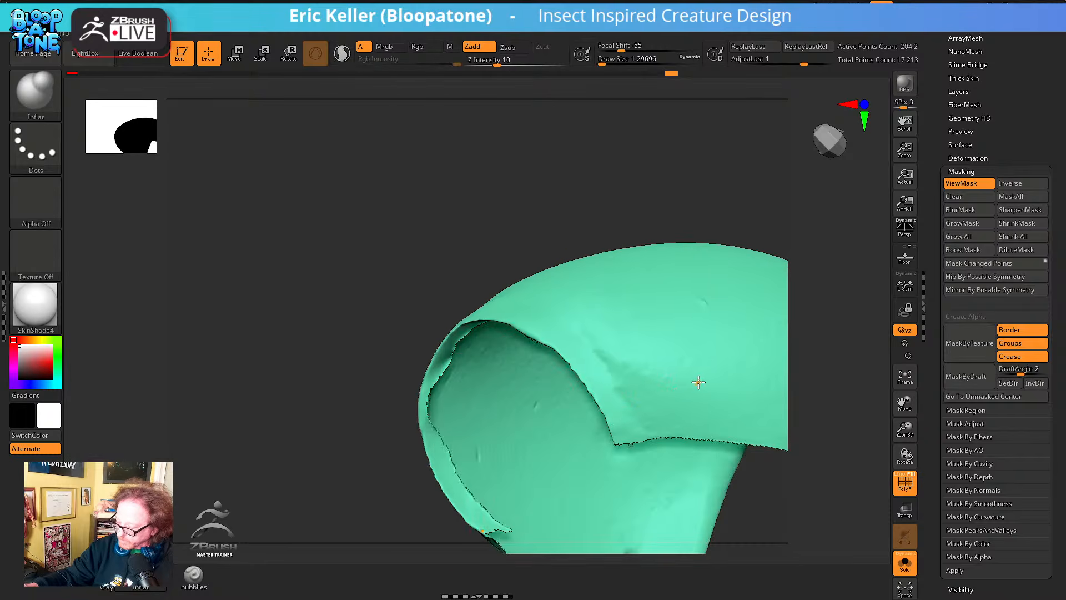
pyautogui.hotkey('ctrl', 'w')
pyautogui.keyDown('ctrl'); pyautogui.keyDown('shift'); pyautogui.click(652, 239); pyautogui.keyUp('shift'); pyautogui.keyUp('ctrl')
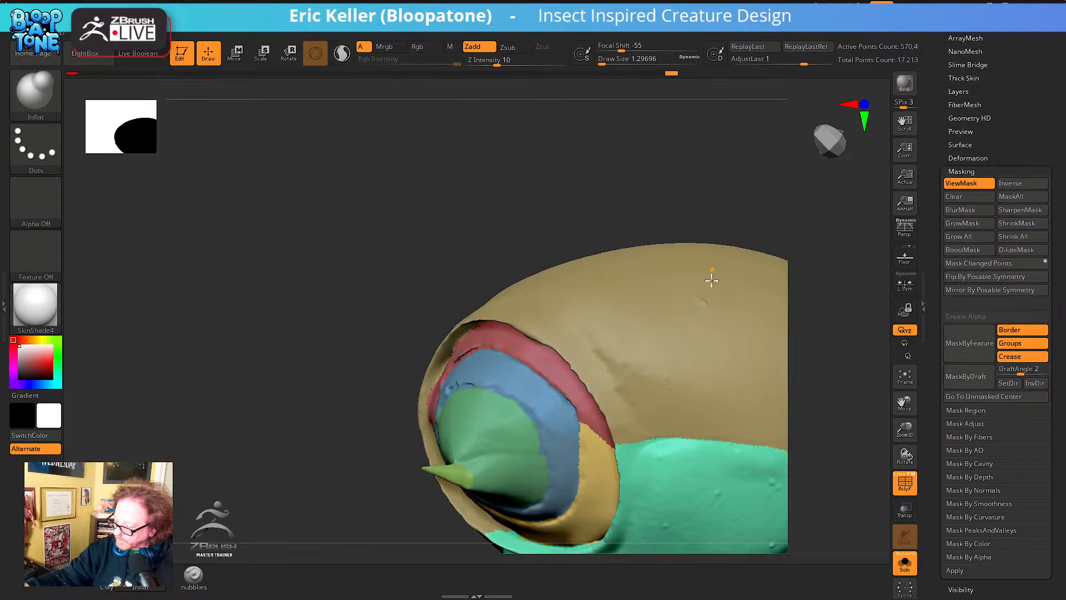
# Turn on Groups for DynaMesh and remesh the abdomen so its polygroups become separate pieces
pyautogui.moveTo(711, 280); pyautogui.dragTo(781, 391, button='right')
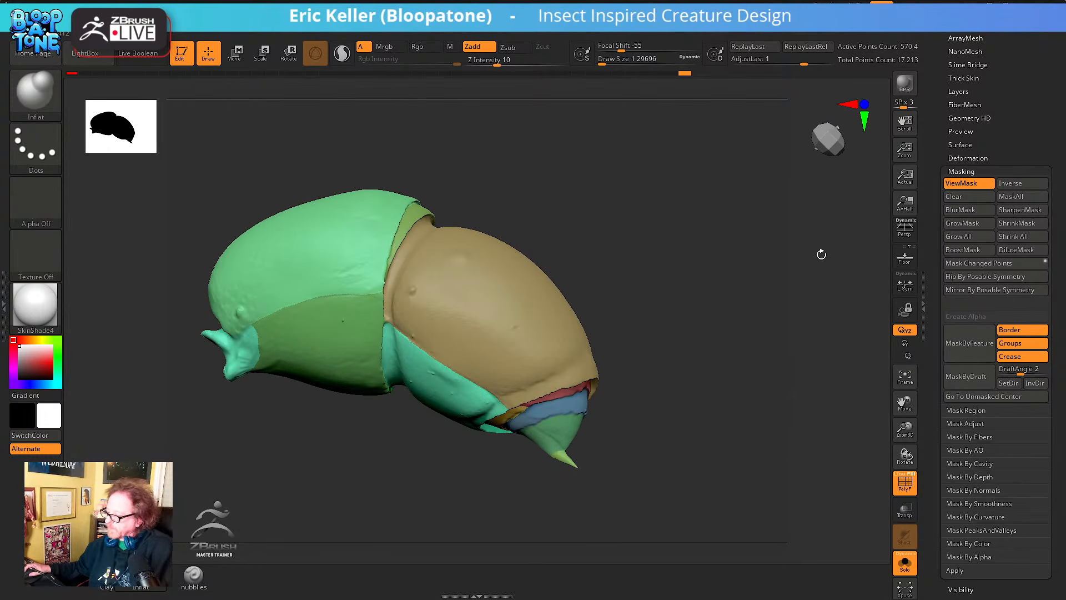
pyautogui.scroll(5, 937, 94)
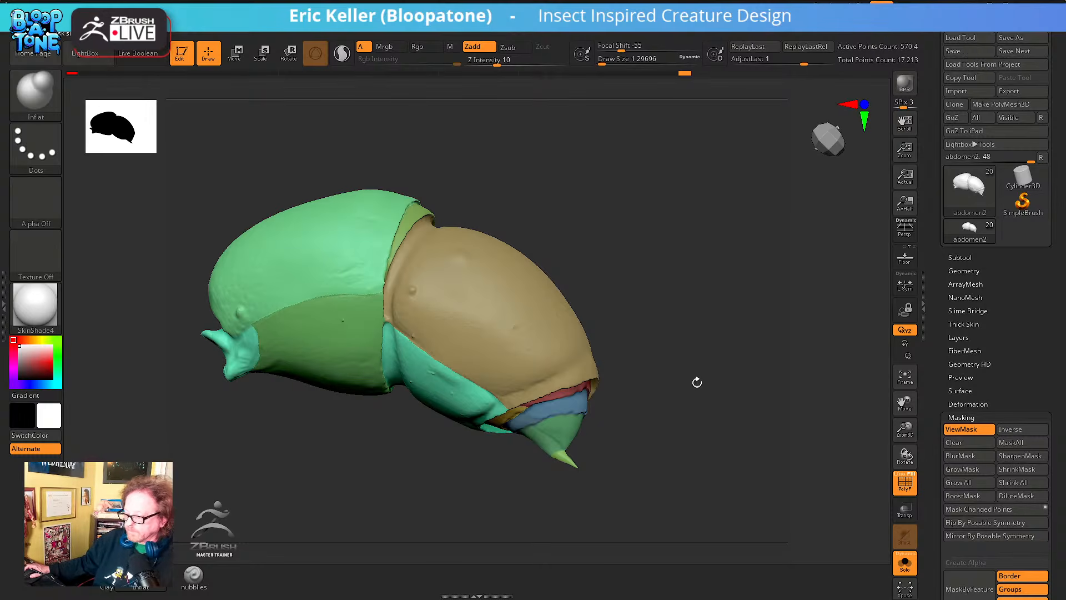
pyautogui.moveTo(656, 404); pyautogui.dragTo(812, 451, button='right')
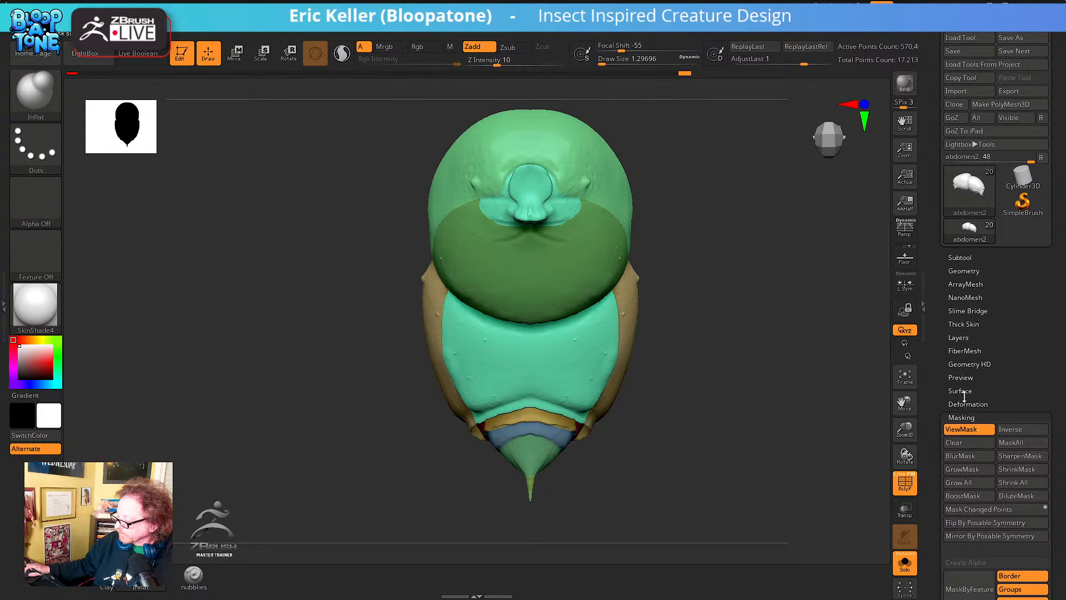
pyautogui.click(957, 416)
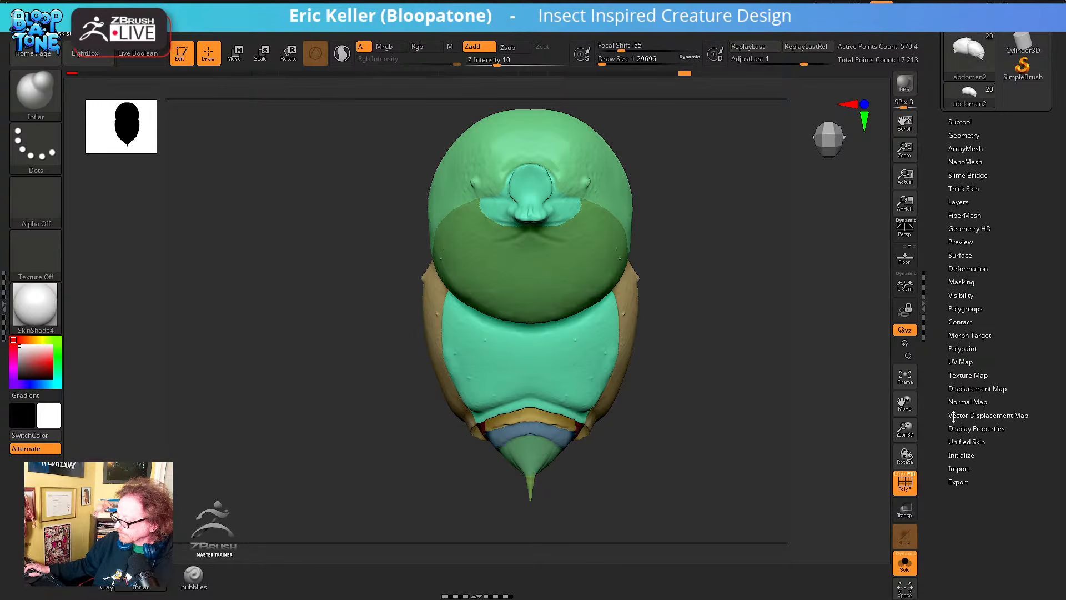
pyautogui.click(964, 135)
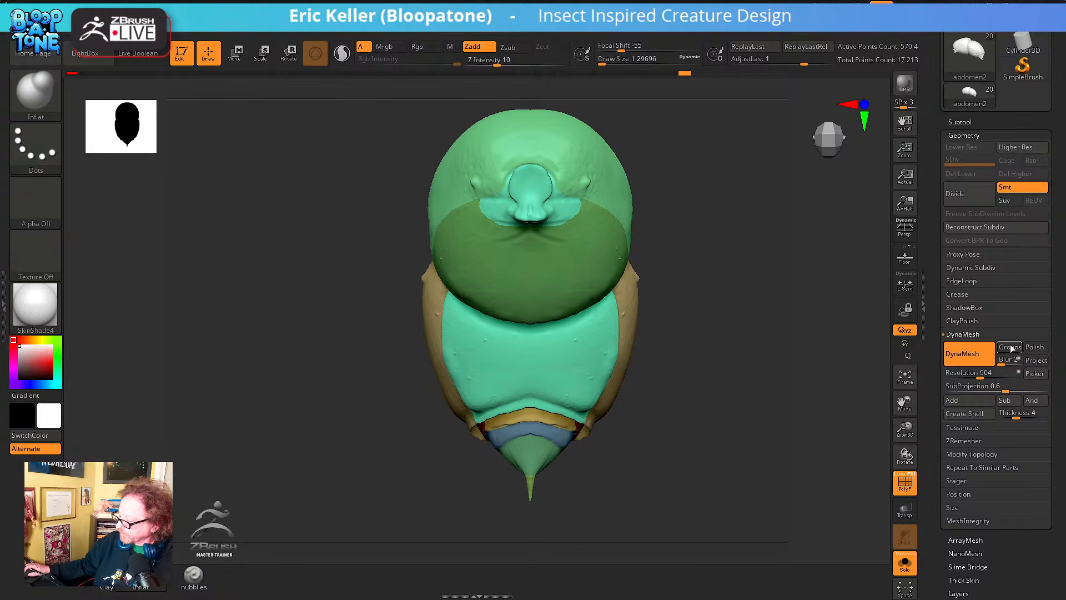
pyautogui.moveTo(708, 355); pyautogui.dragTo(733, 351)
pyautogui.moveTo(663, 330)
pyautogui.keyDown('ctrl'); pyautogui.mouseDown()
pyautogui.moveTo(720, 407)
pyautogui.moveTo(721, 377)
pyautogui.moveTo(743, 386)
pyautogui.moveTo(843, 379)
pyautogui.moveTo(674, 504)
pyautogui.moveTo(749, 466)
pyautogui.moveTo(768, 523)
pyautogui.moveTo(728, 471)
pyautogui.mouseUp(); pyautogui.keyUp('ctrl')
# Isolate a rear plate and the neck piece in turn to check how DynaMesh separated them
pyautogui.hotkey('ctrl', 'shift')
pyautogui.keyDown('ctrl'); pyautogui.keyDown('shift'); pyautogui.click(635, 368); pyautogui.keyUp('shift'); pyautogui.keyUp('ctrl')
pyautogui.keyDown('ctrl'); pyautogui.keyDown('shift'); pyautogui.click(757, 431); pyautogui.keyUp('shift'); pyautogui.keyUp('ctrl')
pyautogui.keyDown('alt'); pyautogui.moveTo(763, 410); pyautogui.dragTo(686, 481); pyautogui.keyUp('alt')
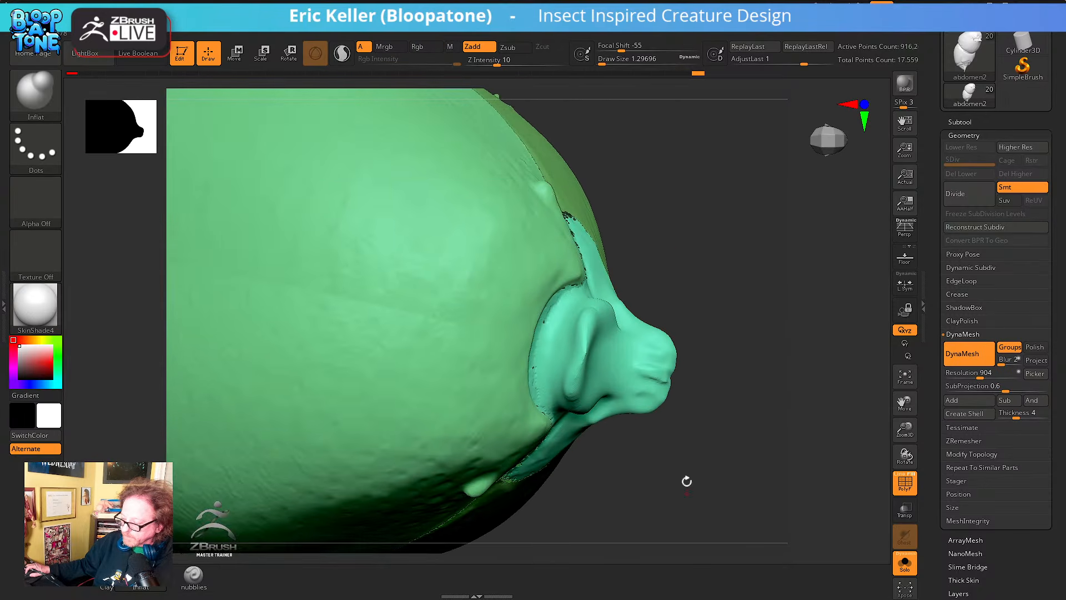
pyautogui.keyDown('ctrl'); pyautogui.keyDown('shift'); pyautogui.click(630, 399); pyautogui.keyUp('shift'); pyautogui.keyUp('ctrl')
pyautogui.keyDown('ctrl'); pyautogui.keyDown('shift'); pyautogui.click(710, 424); pyautogui.keyUp('shift'); pyautogui.keyUp('ctrl')
pyautogui.keyDown('alt'); pyautogui.moveTo(741, 447); pyautogui.dragTo(697, 388); pyautogui.keyUp('alt')
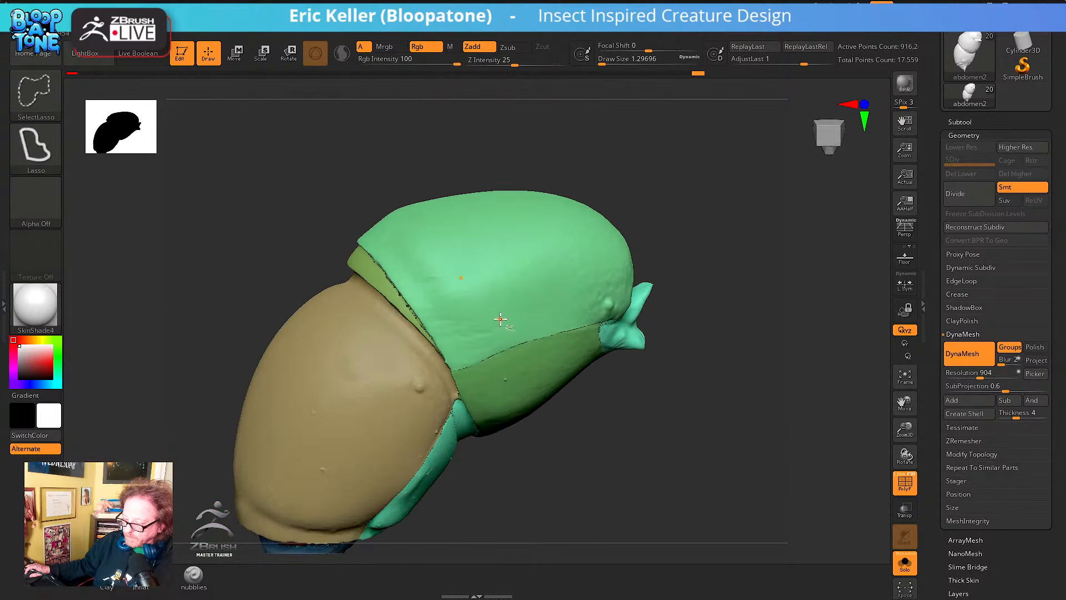
# Isolate the front and rear upper plates one after another and examine their edges from several sides
pyautogui.keyDown('ctrl'); pyautogui.keyDown('shift'); pyautogui.click(500, 318); pyautogui.keyUp('shift'); pyautogui.keyUp('ctrl')
pyautogui.moveTo(622, 383); pyautogui.dragTo(642, 409)
pyautogui.keyDown('ctrl'); pyautogui.keyDown('shift'); pyautogui.click(641, 410); pyautogui.keyUp('shift'); pyautogui.keyUp('ctrl')
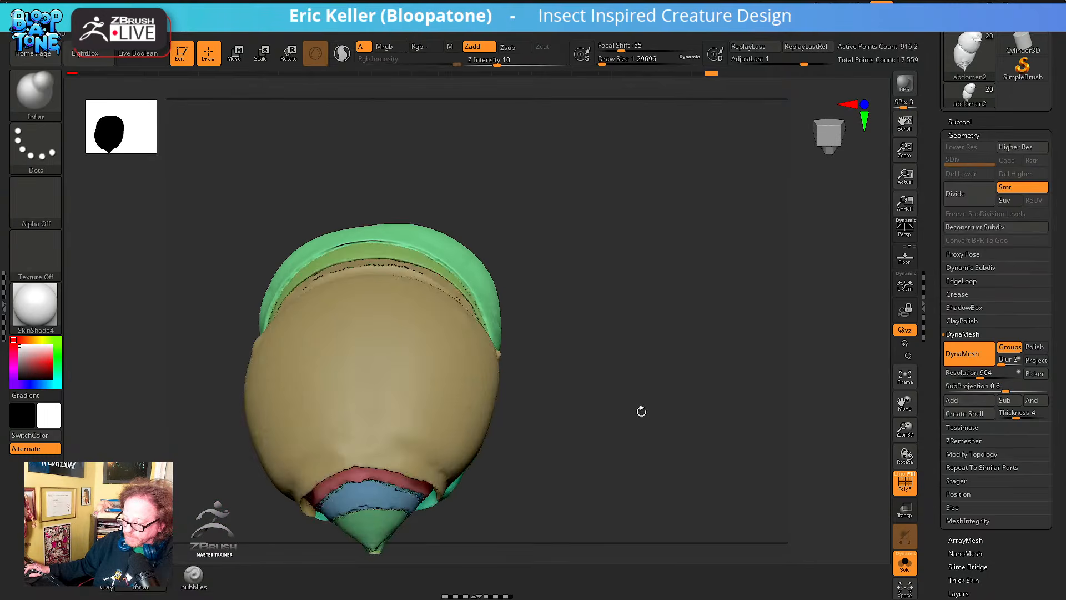
pyautogui.keyDown('ctrl'); pyautogui.keyDown('shift'); pyautogui.click(449, 391); pyautogui.keyUp('shift'); pyautogui.keyUp('ctrl')
pyautogui.moveTo(571, 393); pyautogui.dragTo(562, 367)
pyautogui.moveTo(531, 328); pyautogui.dragTo(700, 437)
pyautogui.keyDown('ctrl'); pyautogui.keyDown('shift'); pyautogui.click(437, 420); pyautogui.keyUp('shift'); pyautogui.keyUp('ctrl')
pyautogui.moveTo(583, 461); pyautogui.dragTo(664, 518)
pyautogui.keyDown('ctrl'); pyautogui.keyDown('shift'); pyautogui.click(644, 444); pyautogui.keyUp('shift'); pyautogui.keyUp('ctrl')
pyautogui.moveTo(652, 434); pyautogui.dragTo(541, 329)
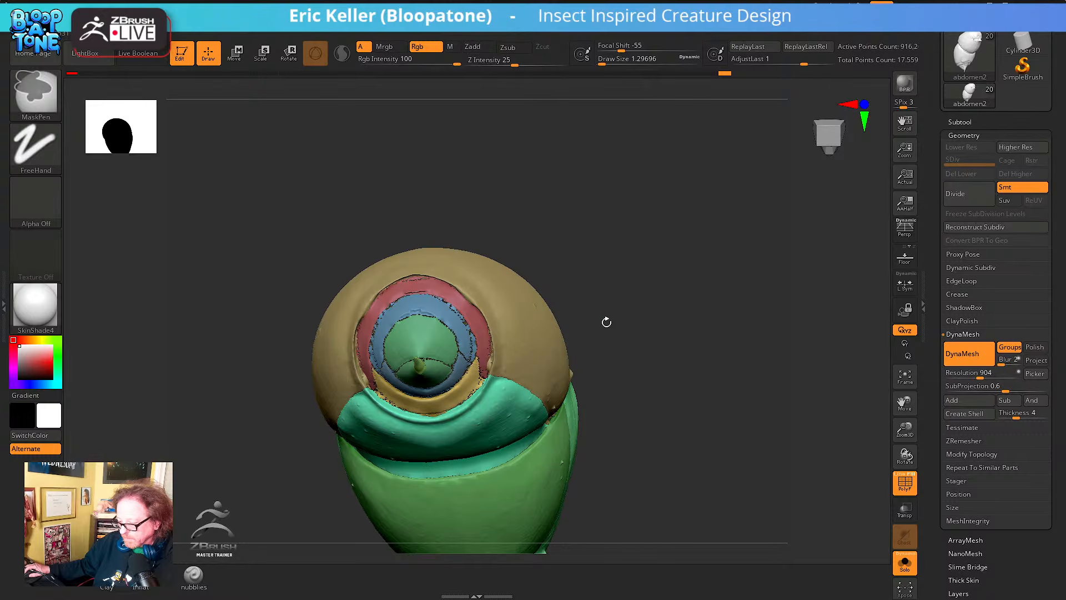
# Isolate the large rear upper plate and examine the thin front rim for holes
pyautogui.keyDown('ctrl'); pyautogui.keyDown('shift'); pyautogui.click(543, 328); pyautogui.keyUp('shift'); pyautogui.keyUp('ctrl')
pyautogui.moveTo(645, 342); pyautogui.dragTo(481, 383)
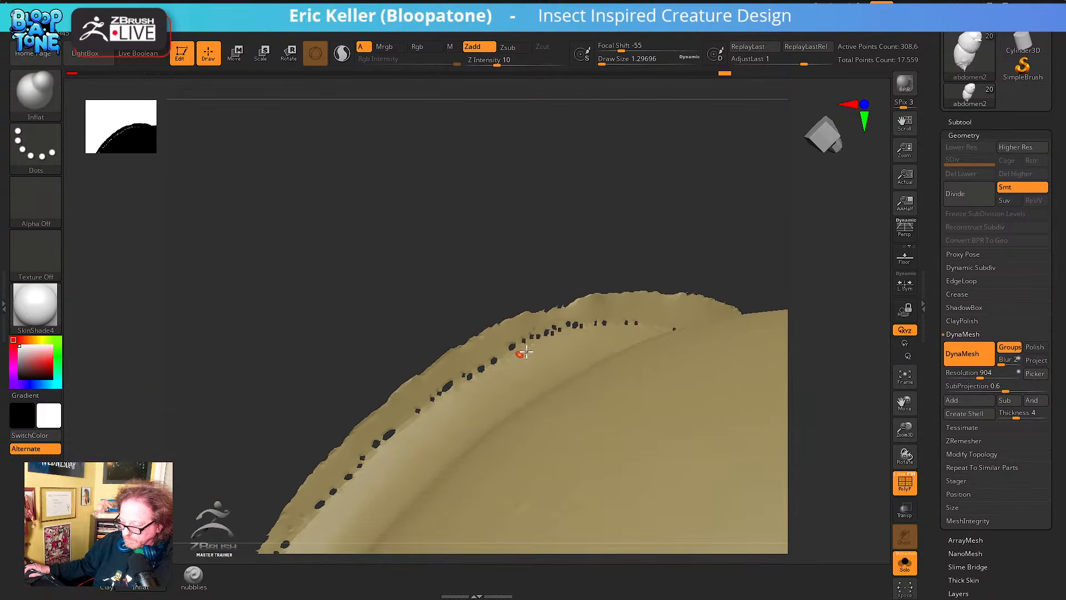
pyautogui.moveTo(456, 309)
pyautogui.mouseDown()
pyautogui.moveTo(494, 300)
pyautogui.moveTo(369, 325)
pyautogui.mouseUp()
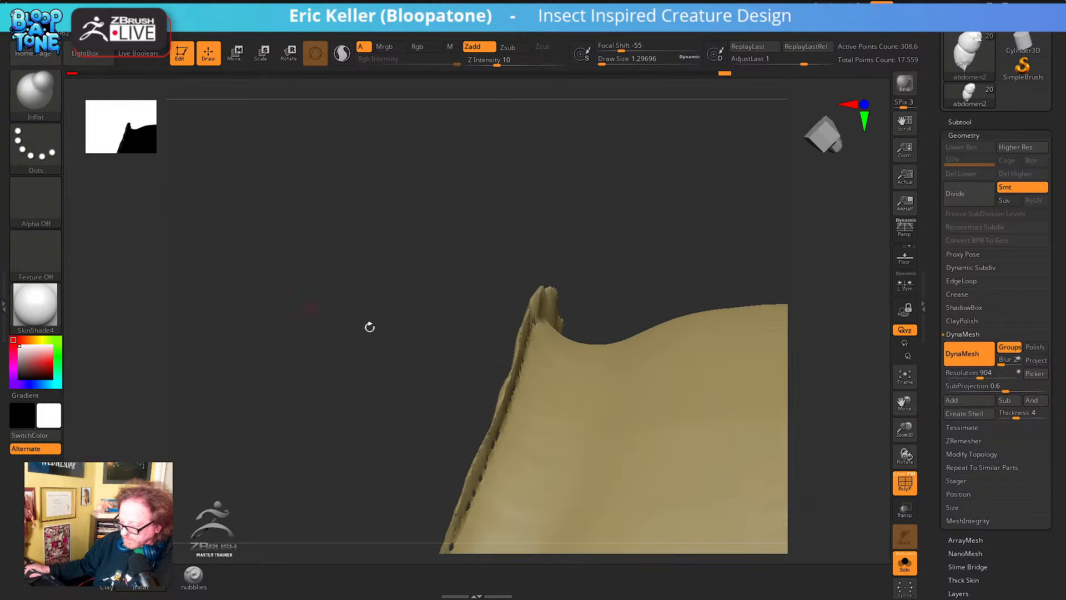
pyautogui.press('shift')
pyautogui.moveTo(465, 353)
pyautogui.mouseDown()
pyautogui.moveTo(447, 354)
pyautogui.moveTo(481, 348)
pyautogui.mouseUp()
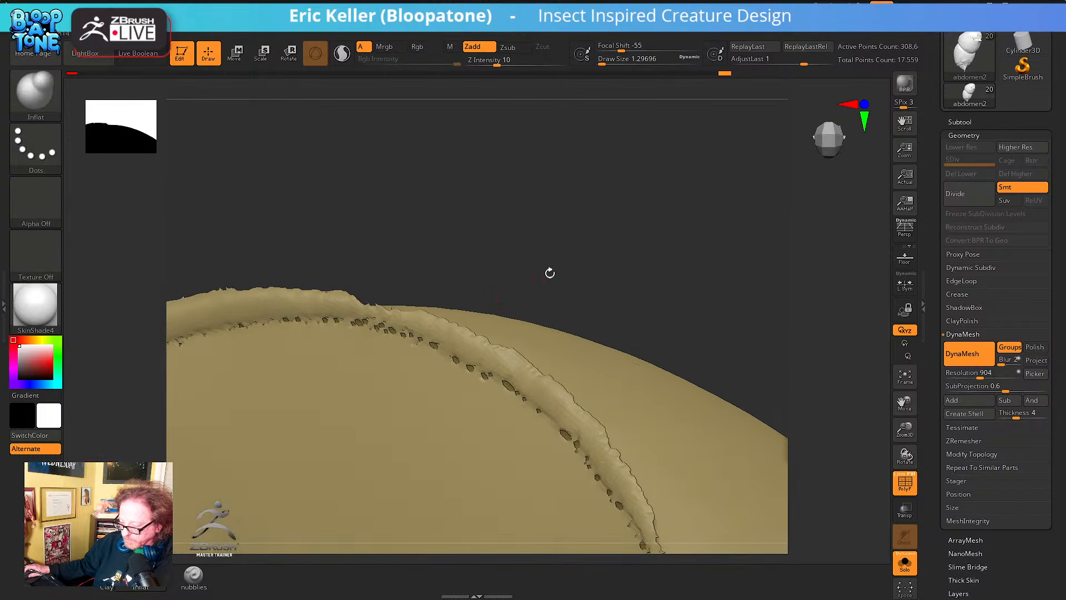
pyautogui.moveTo(550, 272)
pyautogui.keyDown('alt'); pyautogui.mouseDown()
pyautogui.moveTo(633, 304)
pyautogui.moveTo(614, 207)
pyautogui.moveTo(580, 210)
pyautogui.moveTo(558, 256)
pyautogui.moveTo(452, 250)
pyautogui.moveTo(357, 278)
pyautogui.moveTo(319, 245)
pyautogui.mouseUp(); pyautogui.keyUp('alt')
# Set the Inflate brush's draw size to about 15.55 and thicken the side of the plate's front rim over its holes
pyautogui.press('s')
pyautogui.moveTo(494, 324); pyautogui.dragTo(505, 319)
pyautogui.moveTo(505, 317); pyautogui.dragTo(519, 321, button='right')
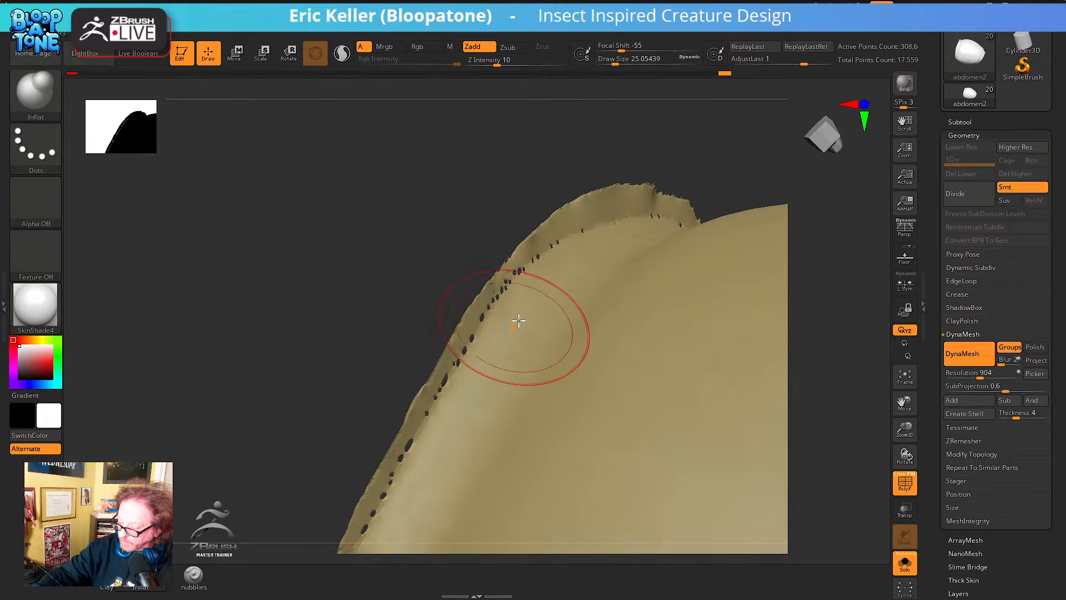
pyautogui.press('s')
pyautogui.moveTo(520, 314); pyautogui.dragTo(517, 313)
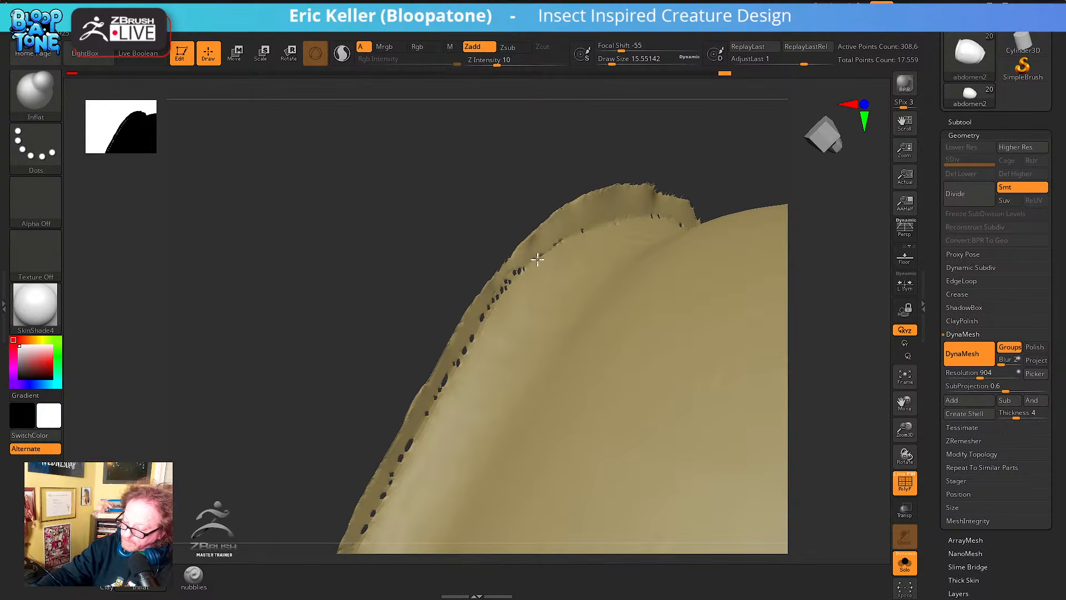
pyautogui.moveTo(496, 304); pyautogui.dragTo(449, 382)
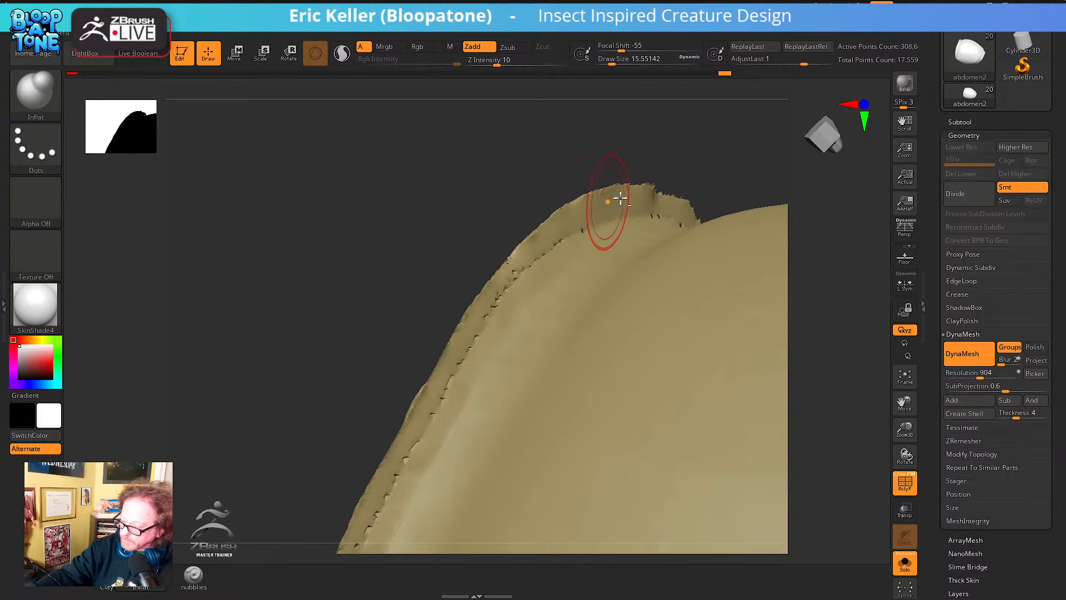
pyautogui.moveTo(611, 202); pyautogui.dragTo(400, 423)
pyautogui.moveTo(357, 452); pyautogui.dragTo(402, 390)
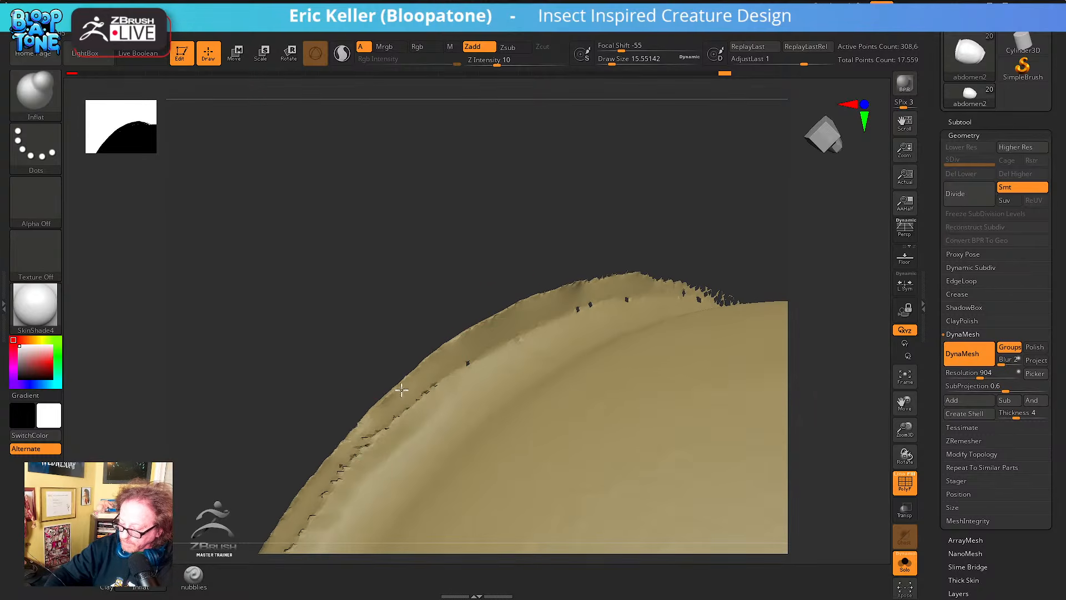
# Inflate the remaining thin stretches along the top of the front rim and show the whole abdomen
pyautogui.moveTo(626, 292); pyautogui.dragTo(519, 348)
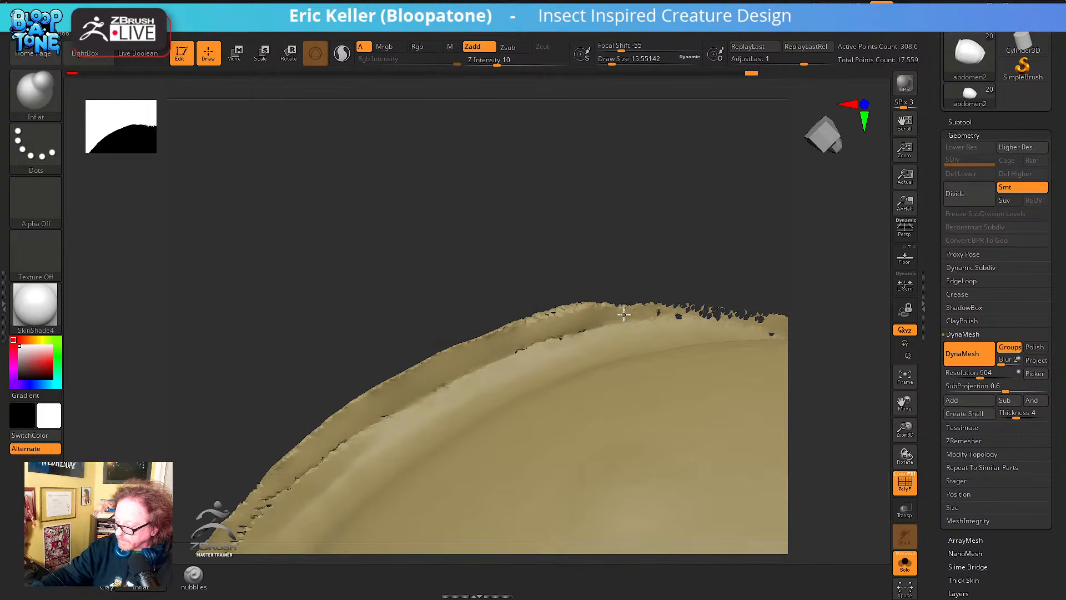
pyautogui.moveTo(624, 315)
pyautogui.mouseDown()
pyautogui.moveTo(702, 307)
pyautogui.moveTo(582, 368)
pyautogui.moveTo(665, 360)
pyautogui.moveTo(700, 380)
pyautogui.mouseUp()
pyautogui.moveTo(666, 408)
pyautogui.mouseDown(button='right')
pyautogui.moveTo(633, 414)
pyautogui.moveTo(616, 400)
pyautogui.mouseUp(button='right')
pyautogui.moveTo(588, 364)
pyautogui.mouseDown()
pyautogui.moveTo(675, 372)
pyautogui.moveTo(489, 360)
pyautogui.moveTo(773, 392)
pyautogui.mouseUp()
pyautogui.keyDown('alt'); pyautogui.moveTo(749, 396); pyautogui.dragTo(544, 372, button='right'); pyautogui.keyUp('alt')
pyautogui.moveTo(577, 375)
pyautogui.mouseDown()
pyautogui.moveTo(510, 365)
pyautogui.moveTo(552, 375)
pyautogui.moveTo(673, 452)
pyautogui.moveTo(589, 381)
pyautogui.moveTo(704, 497)
pyautogui.moveTo(588, 391)
pyautogui.moveTo(654, 440)
pyautogui.moveTo(700, 411)
pyautogui.mouseUp()
pyautogui.keyDown('ctrl'); pyautogui.moveTo(701, 411); pyautogui.dragTo(705, 363, button='right'); pyautogui.keyUp('ctrl')
pyautogui.keyDown('ctrl'); pyautogui.keyDown('shift'); pyautogui.click(691, 391); pyautogui.keyUp('shift'); pyautogui.keyUp('ctrl')
pyautogui.keyDown('alt'); pyautogui.moveTo(639, 236); pyautogui.dragTo(505, 240, button='right'); pyautogui.keyUp('alt')
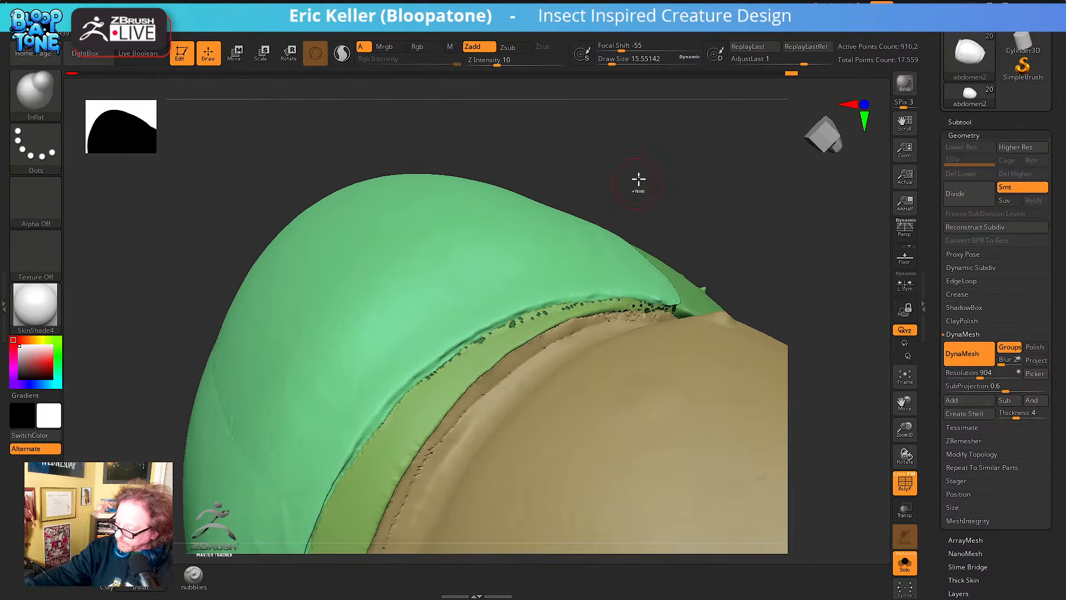
# Try to update the abdomen's DynaMesh with the thickened rim, check the rear upper plate, and undo the remesh
pyautogui.keyDown('ctrl'); pyautogui.moveTo(647, 159); pyautogui.dragTo(711, 193); pyautogui.keyUp('ctrl')
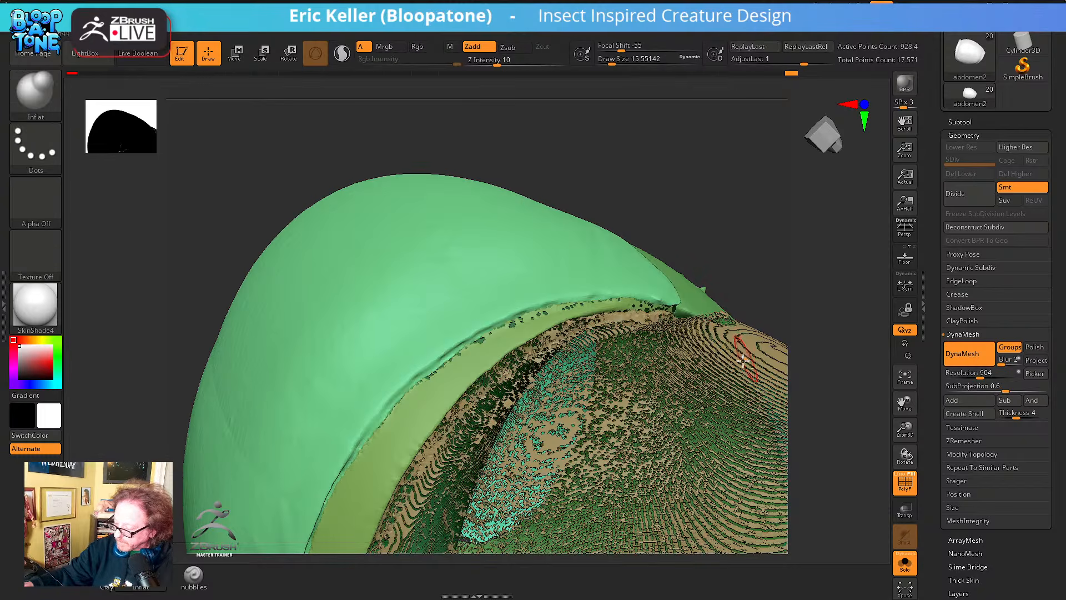
pyautogui.keyDown('alt'); pyautogui.moveTo(743, 360); pyautogui.dragTo(642, 364, button='right'); pyautogui.keyUp('alt')
pyautogui.keyDown('ctrl'); pyautogui.moveTo(701, 424); pyautogui.dragTo(759, 376, button='right'); pyautogui.keyUp('ctrl')
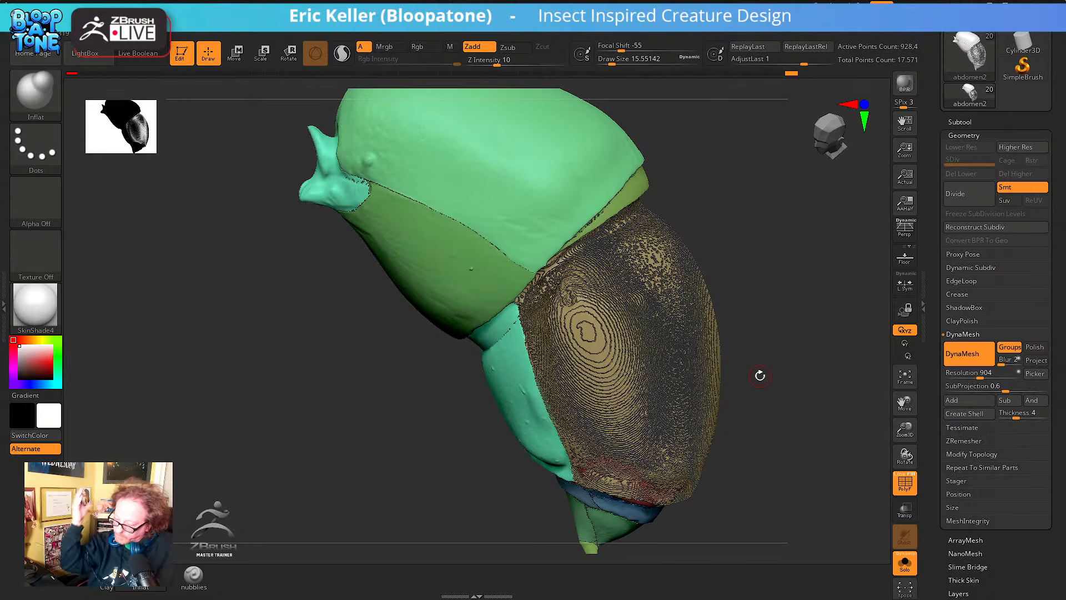
pyautogui.moveTo(760, 376); pyautogui.dragTo(766, 411, button='right')
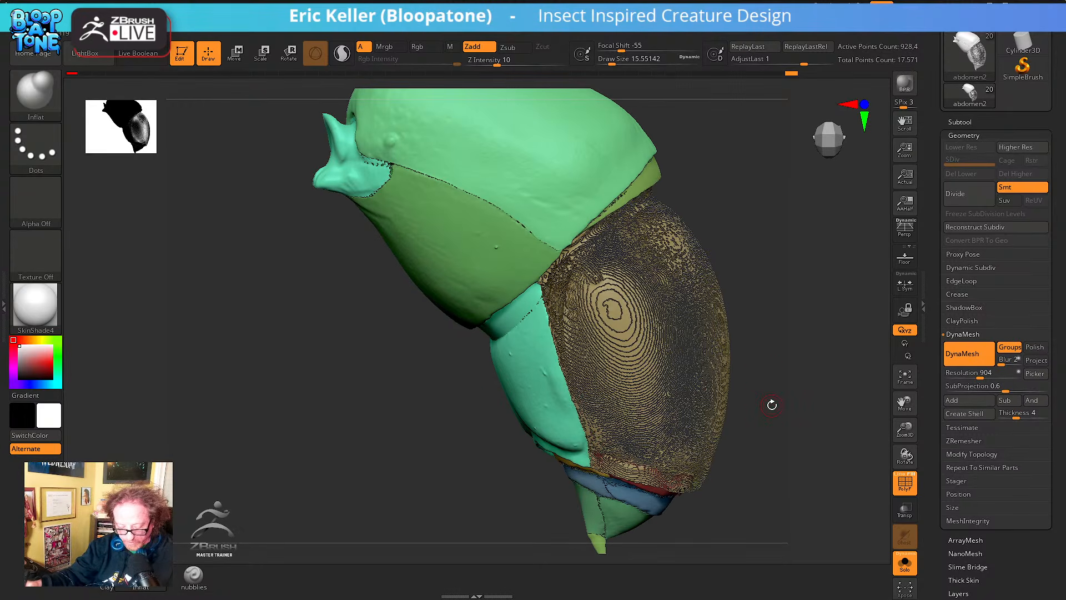
pyautogui.press('ctrl')
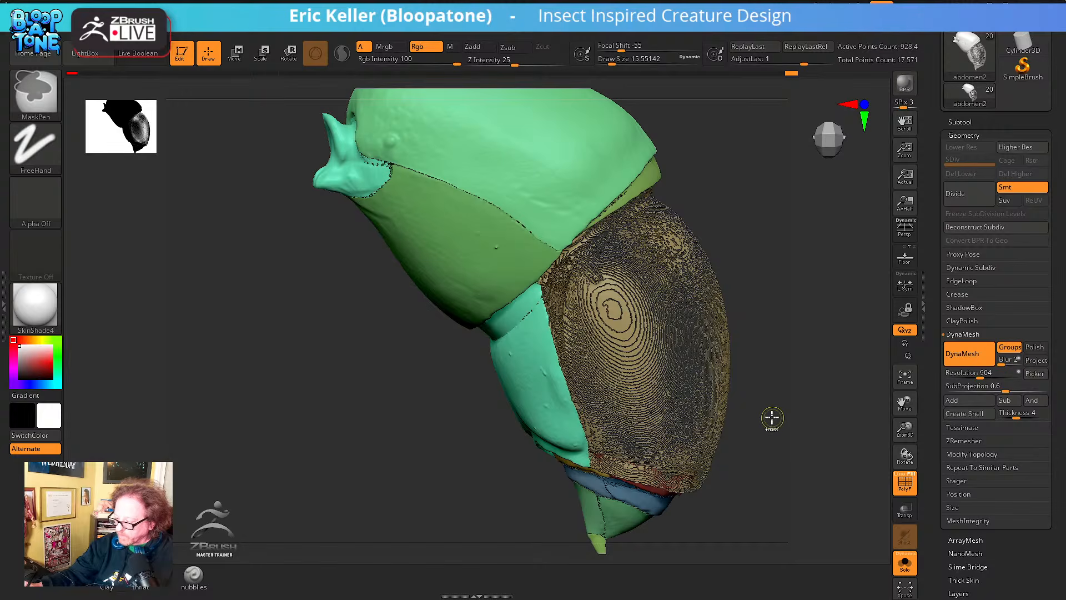
pyautogui.keyDown('ctrl'); pyautogui.moveTo(771, 418); pyautogui.dragTo(774, 415); pyautogui.keyUp('ctrl')
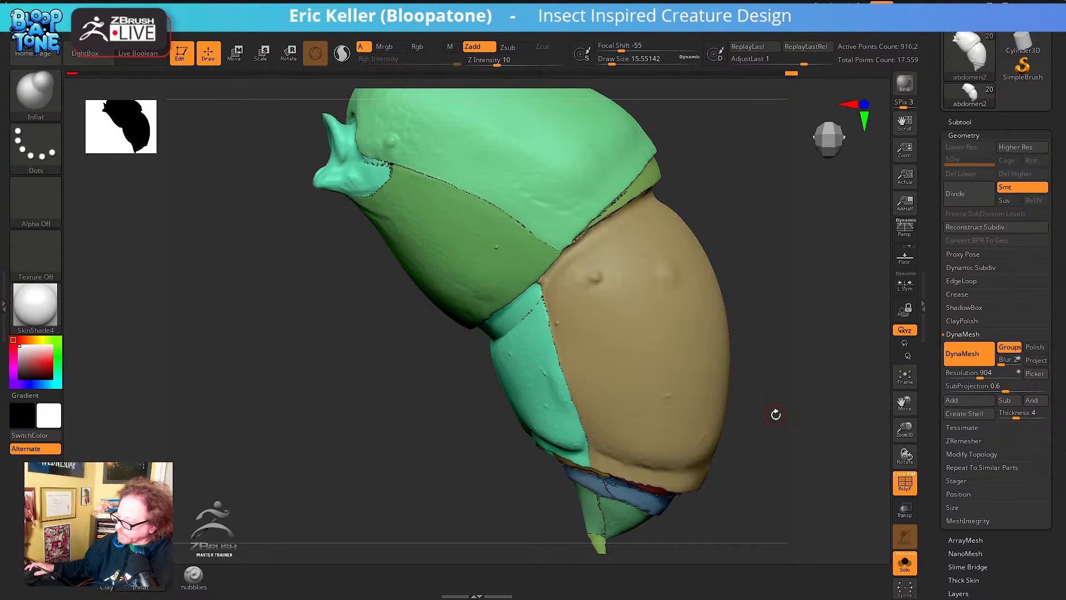
# Set the DynaMesh resolution to 800 and remesh the abdomen with its groups kept separate
pyautogui.click(980, 373)
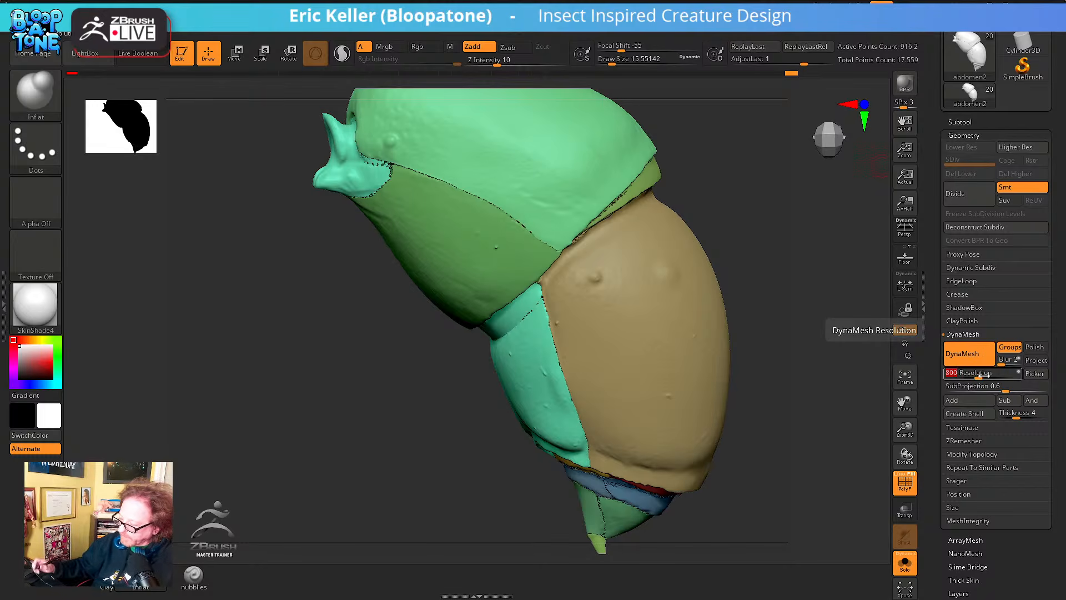
pyautogui.press('Return')
pyautogui.keyDown('ctrl'); pyautogui.moveTo(746, 411); pyautogui.dragTo(676, 442); pyautogui.keyUp('ctrl')
# Isolate the large rear upper plate and thicken its ragged front rim with the Inflate brush
pyautogui.keyDown('ctrl'); pyautogui.keyDown('shift'); pyautogui.click(676, 442); pyautogui.keyUp('shift'); pyautogui.keyUp('ctrl')
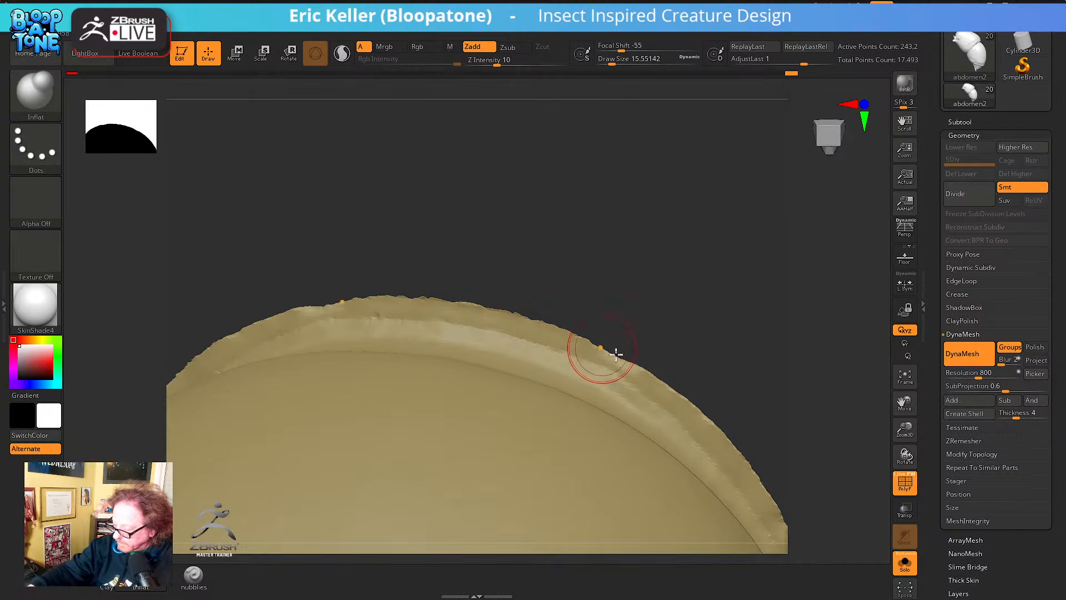
pyautogui.moveTo(756, 464); pyautogui.dragTo(666, 350)
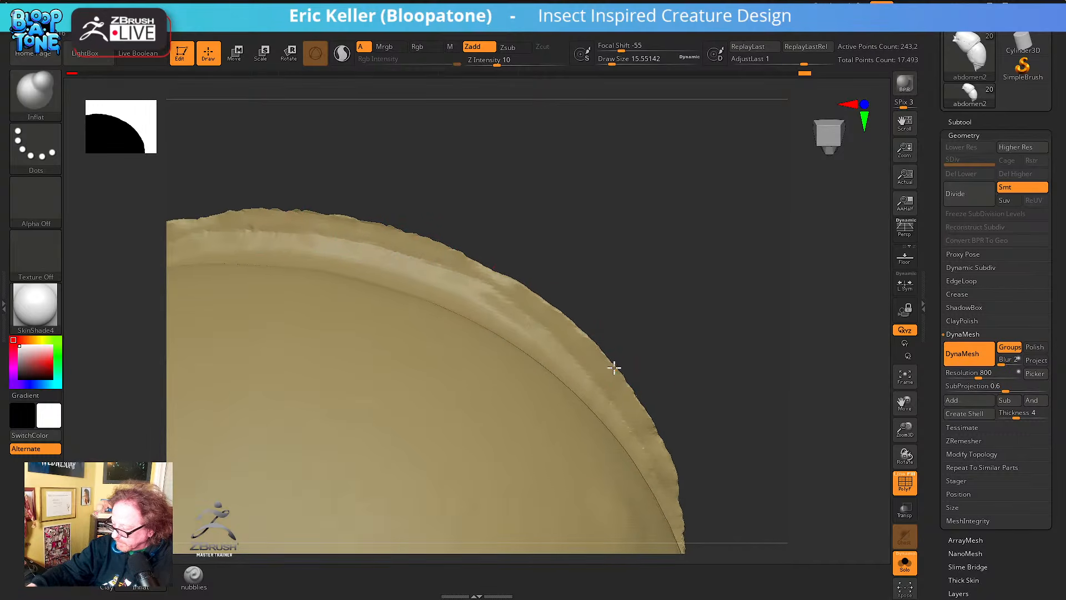
pyautogui.moveTo(451, 251); pyautogui.dragTo(287, 210)
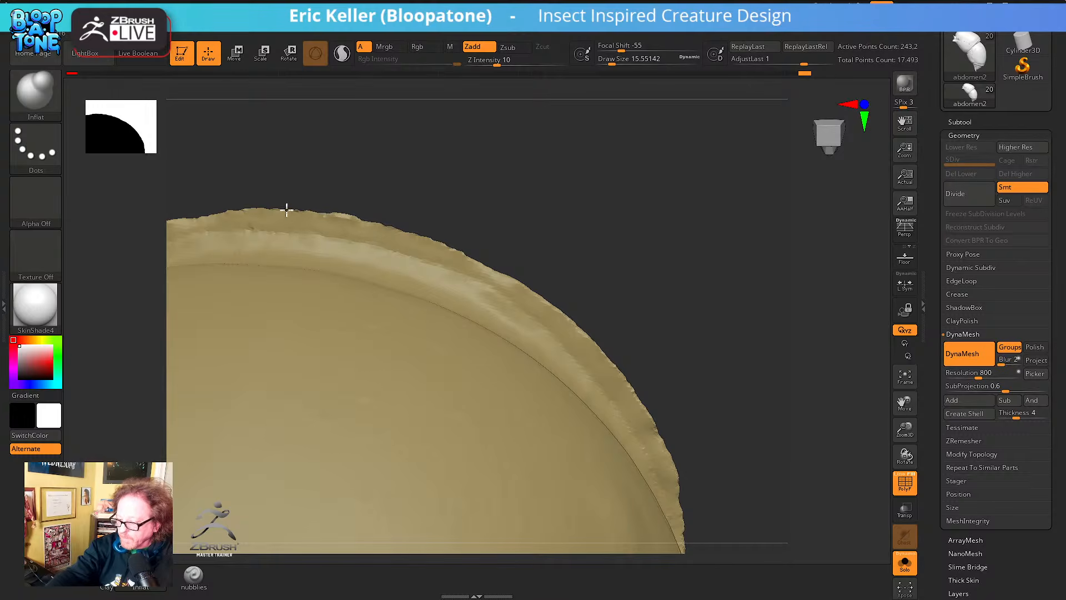
pyautogui.moveTo(391, 211); pyautogui.dragTo(676, 268)
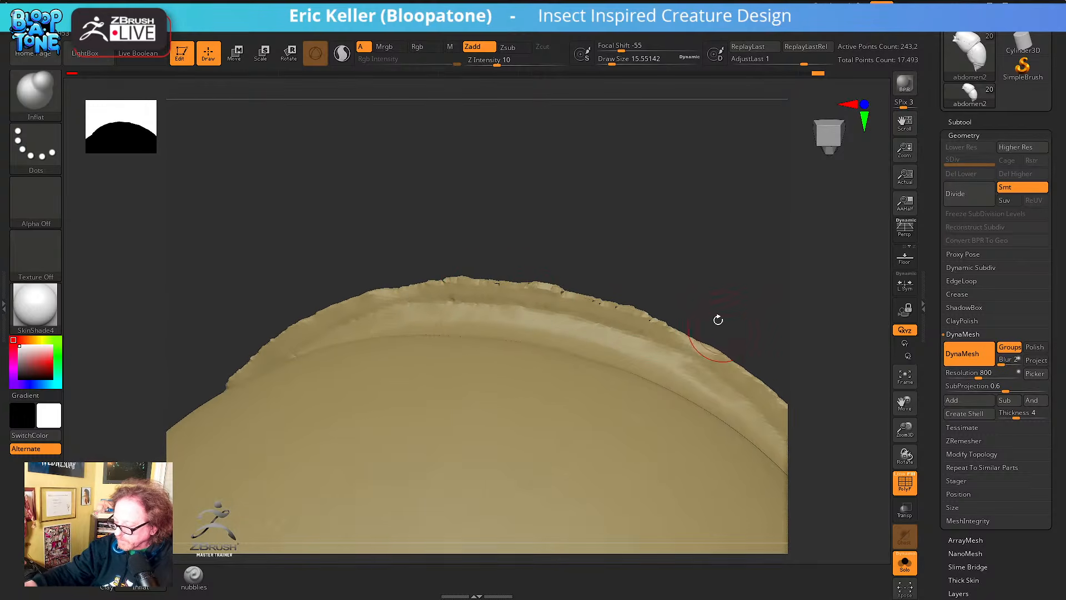
pyautogui.moveTo(717, 320); pyautogui.dragTo(542, 281)
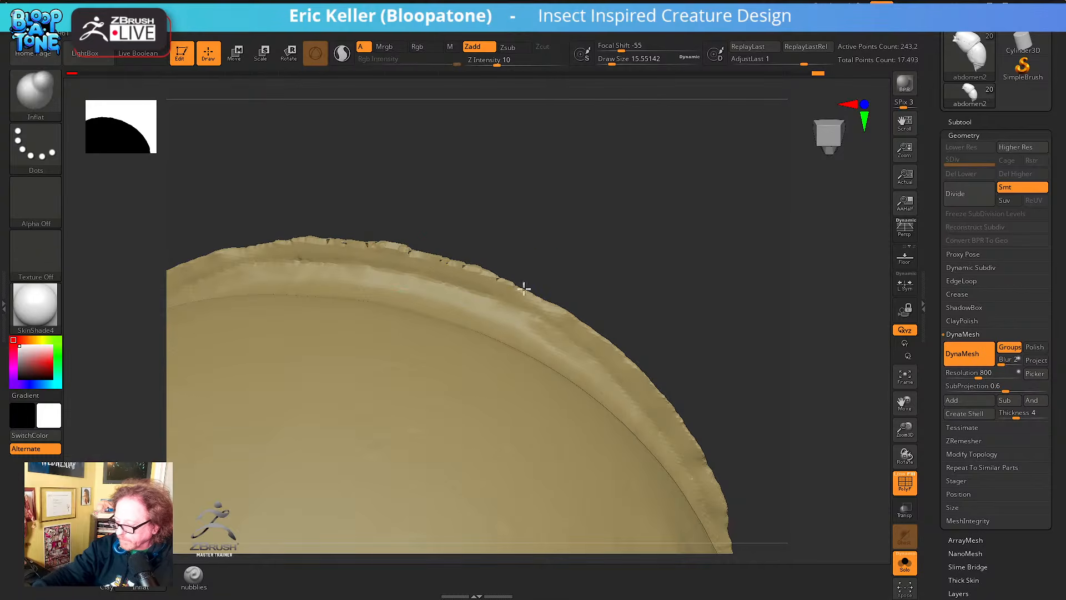
pyautogui.moveTo(701, 455)
pyautogui.mouseDown()
pyautogui.moveTo(717, 488)
pyautogui.moveTo(714, 474)
pyautogui.mouseUp()
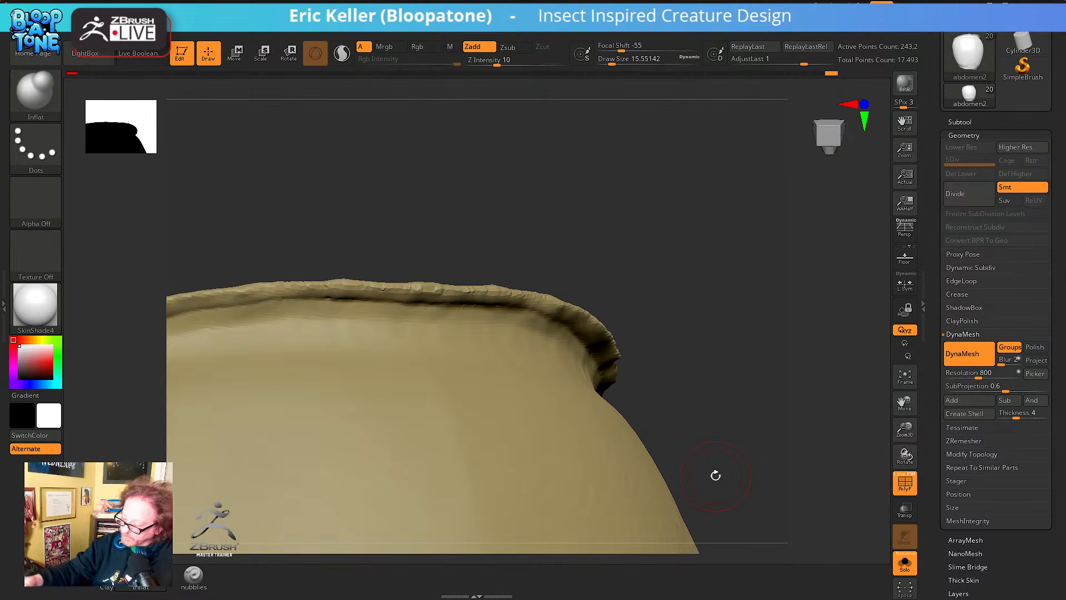
# Isolate the narrow band in front of the rear upper plate and inflate its ragged upper edge from the middle down to the tip
pyautogui.moveTo(716, 476)
pyautogui.mouseDown()
pyautogui.moveTo(693, 392)
pyautogui.moveTo(709, 457)
pyautogui.moveTo(721, 455)
pyautogui.mouseUp()
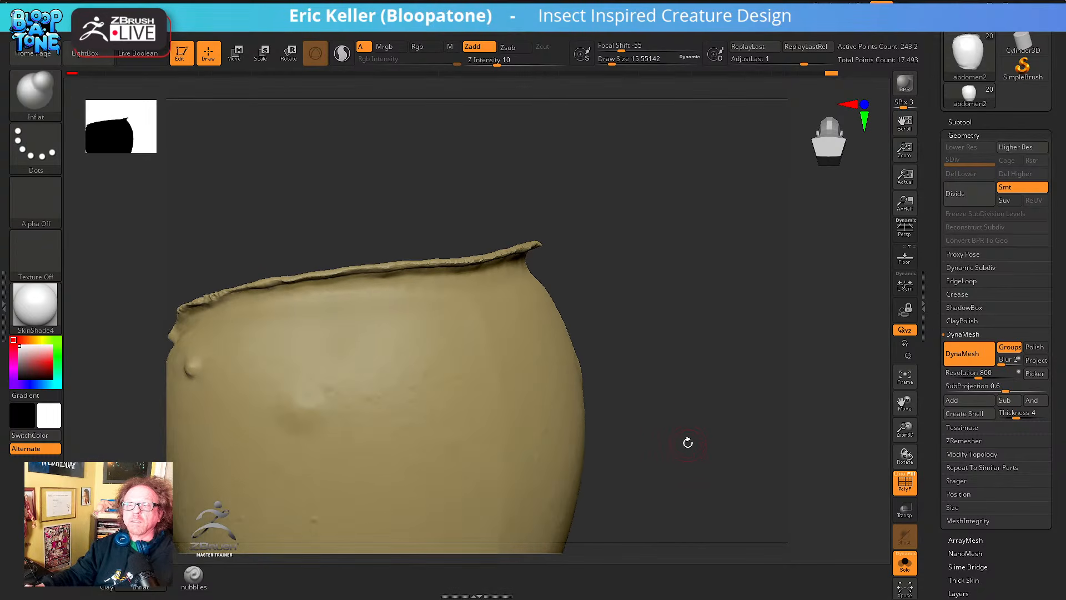
pyautogui.moveTo(689, 488); pyautogui.dragTo(738, 451)
pyautogui.keyDown('ctrl'); pyautogui.keyDown('shift'); pyautogui.click(603, 367); pyautogui.keyUp('shift'); pyautogui.keyUp('ctrl')
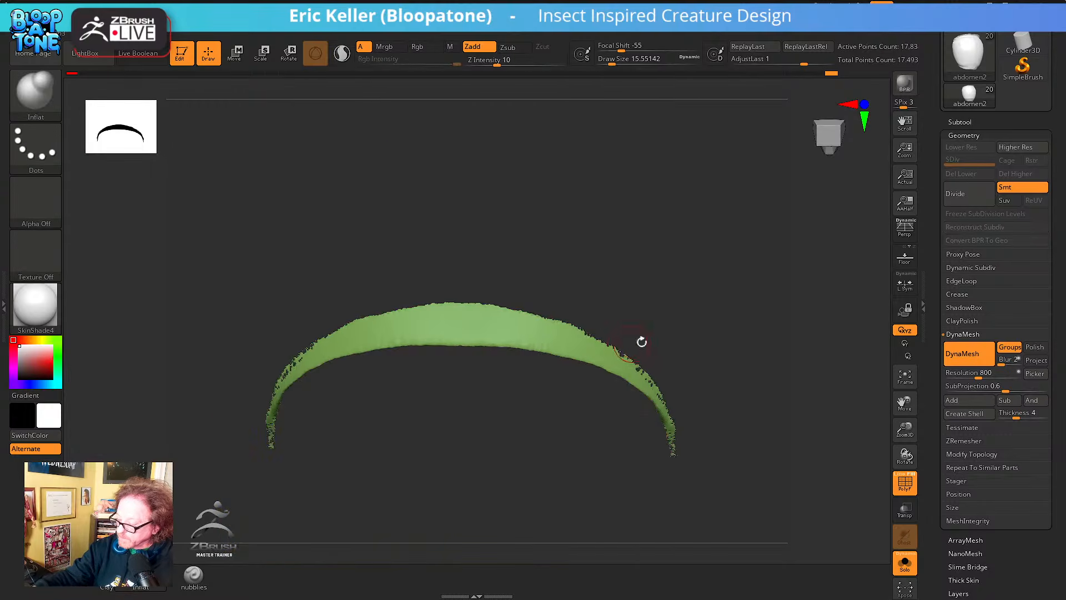
pyautogui.moveTo(683, 337); pyautogui.dragTo(647, 342)
pyautogui.press('f')
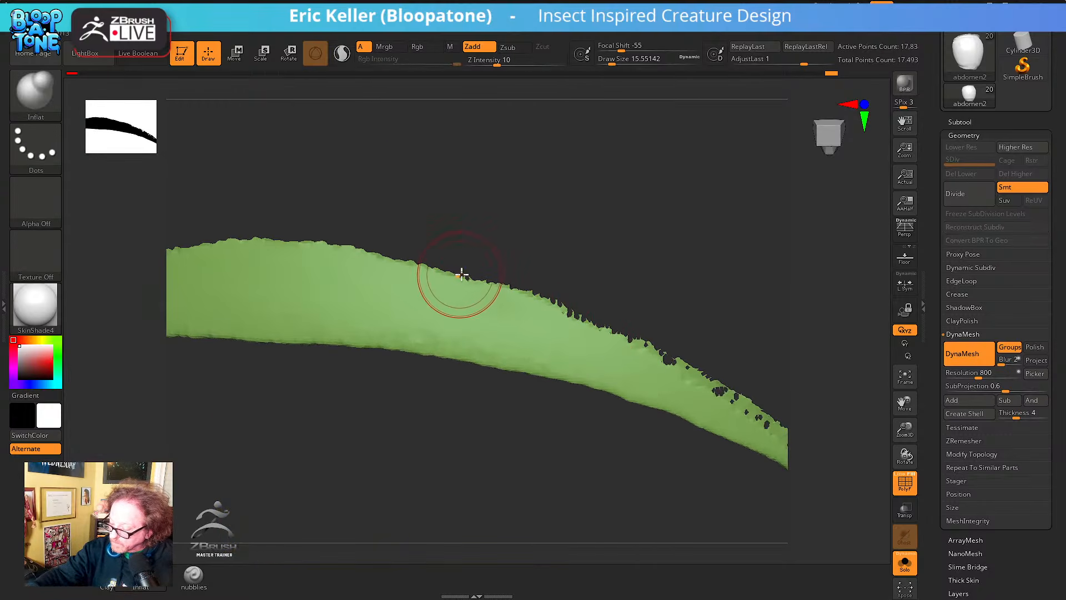
pyautogui.moveTo(566, 307); pyautogui.dragTo(620, 332)
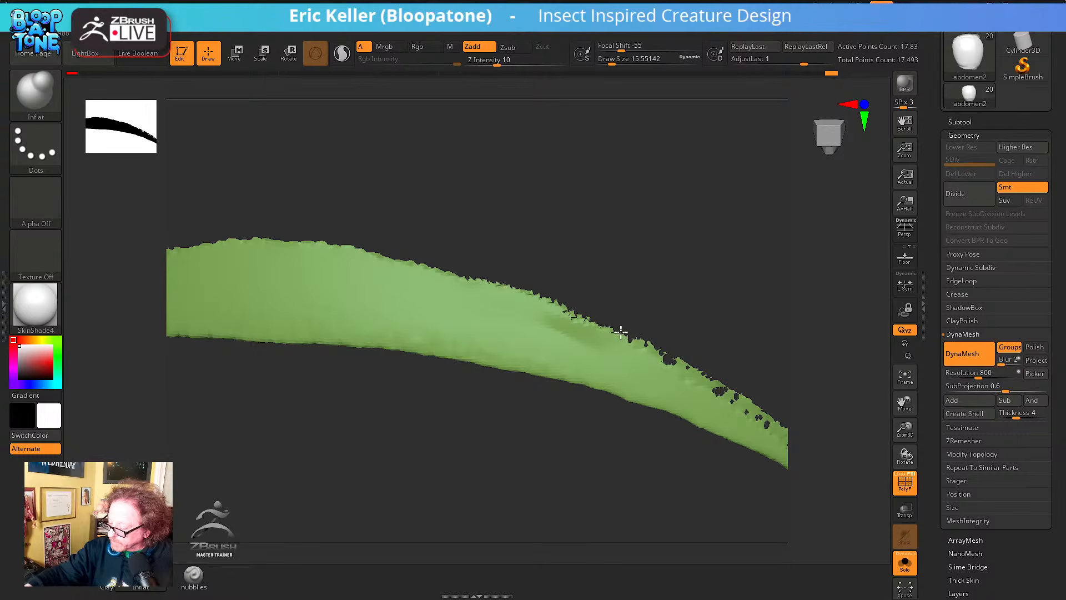
pyautogui.moveTo(712, 360)
pyautogui.mouseDown()
pyautogui.moveTo(585, 335)
pyautogui.moveTo(519, 376)
pyautogui.moveTo(550, 381)
pyautogui.moveTo(608, 418)
pyautogui.moveTo(661, 392)
pyautogui.moveTo(642, 435)
pyautogui.mouseUp()
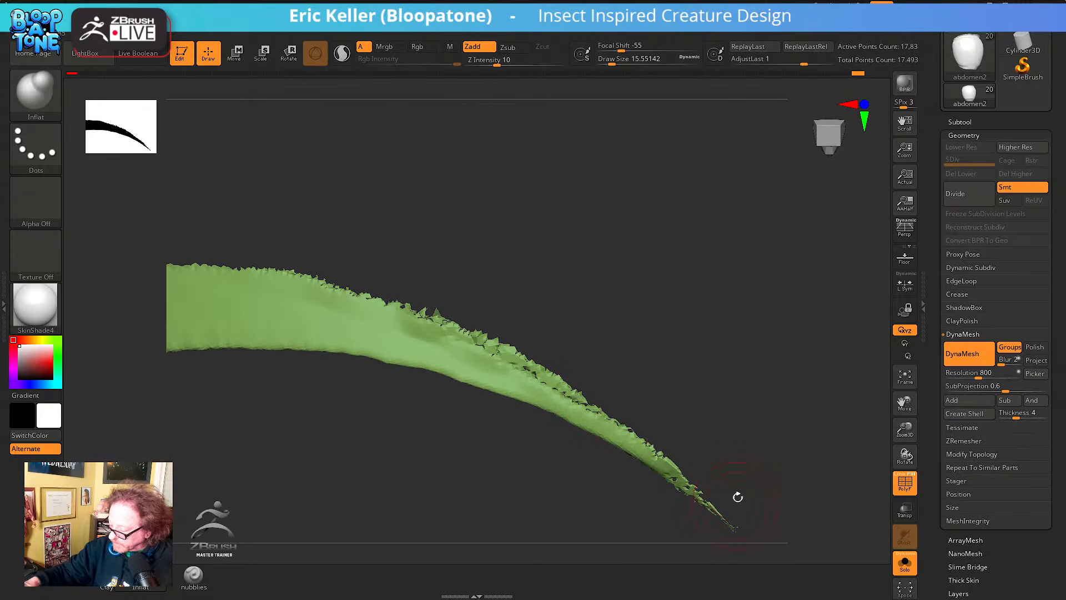
pyautogui.moveTo(738, 497)
pyautogui.mouseDown()
pyautogui.moveTo(700, 388)
pyautogui.moveTo(638, 422)
pyautogui.mouseUp()
pyautogui.moveTo(670, 465); pyautogui.dragTo(689, 482)
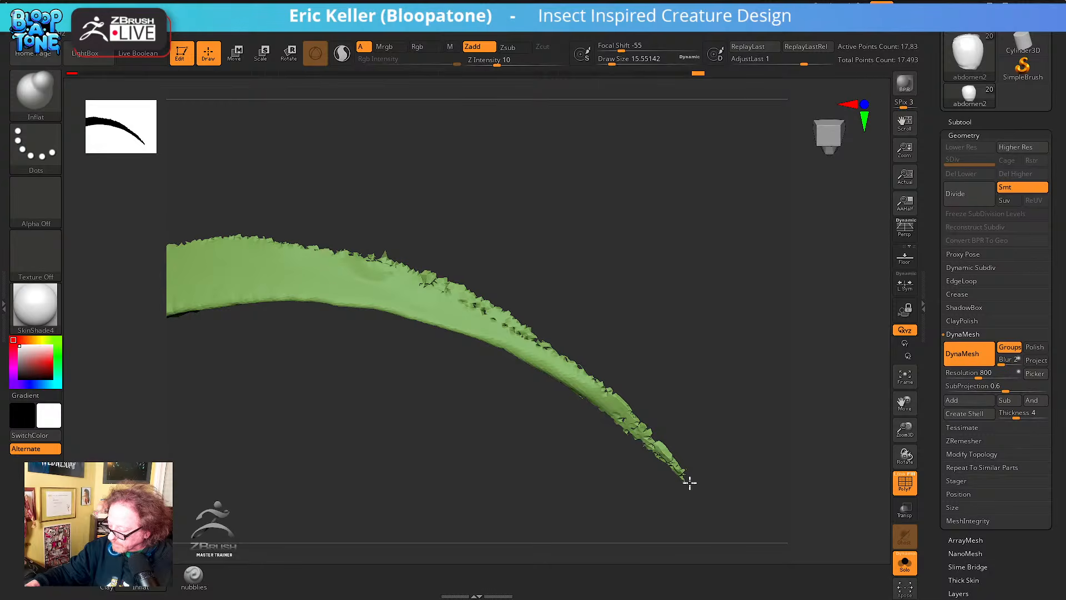
# Thicken the remaining ragged stretches along the isolated band's upper edge with the Inflate brush
pyautogui.moveTo(642, 438)
pyautogui.mouseDown()
pyautogui.moveTo(668, 465)
pyautogui.moveTo(685, 439)
pyautogui.mouseUp()
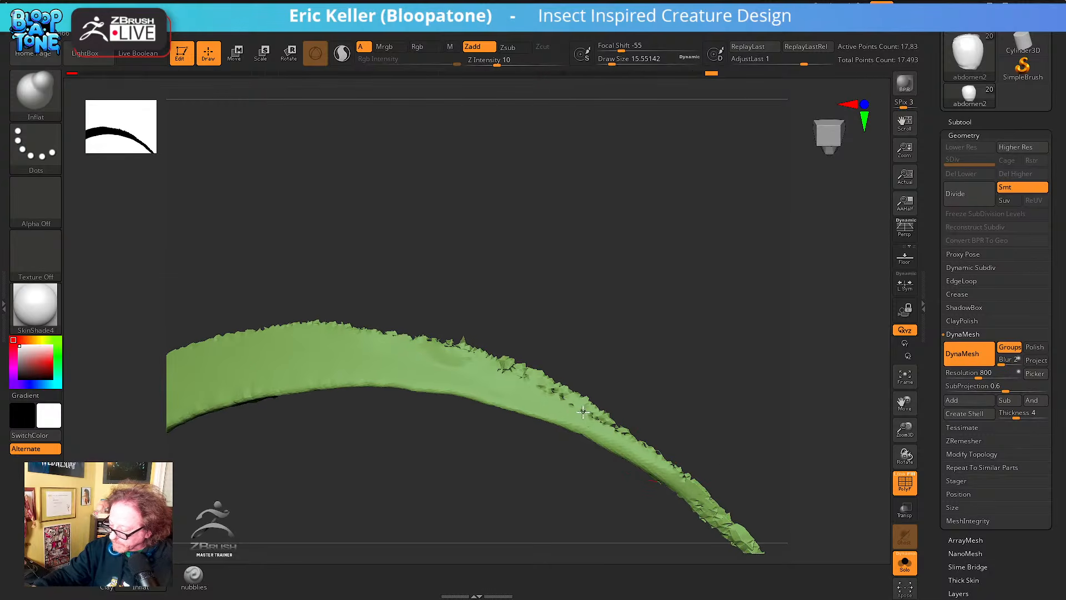
pyautogui.moveTo(582, 411)
pyautogui.mouseDown()
pyautogui.moveTo(645, 445)
pyautogui.moveTo(737, 416)
pyautogui.mouseUp()
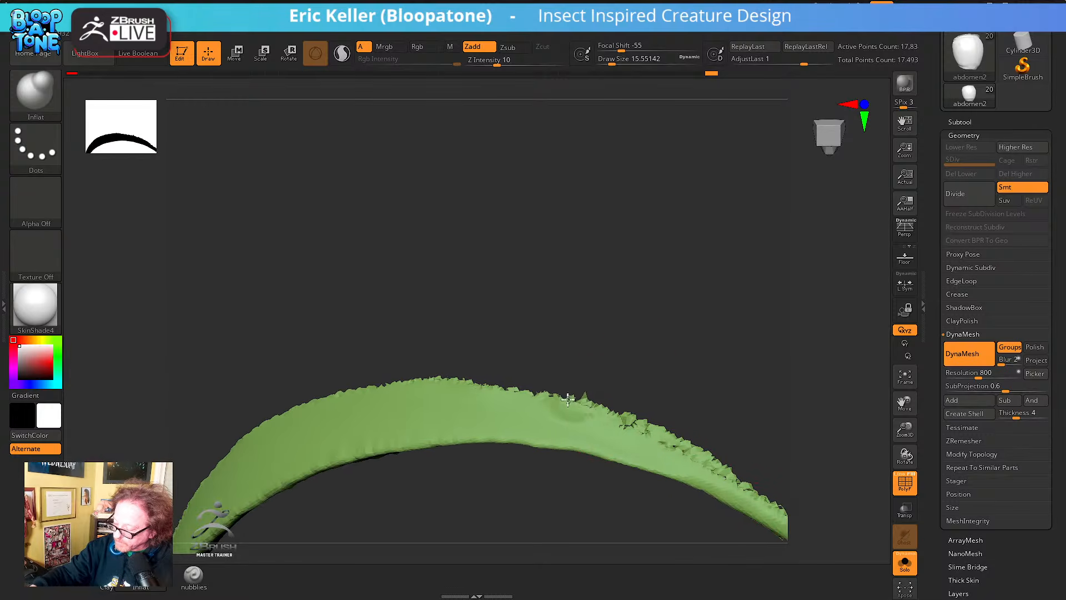
pyautogui.moveTo(476, 333); pyautogui.dragTo(430, 340)
pyautogui.moveTo(332, 352)
pyautogui.mouseDown()
pyautogui.moveTo(516, 342)
pyautogui.moveTo(777, 404)
pyautogui.mouseUp()
pyautogui.moveTo(747, 310)
pyautogui.keyDown('alt'); pyautogui.mouseDown()
pyautogui.moveTo(711, 309)
pyautogui.moveTo(721, 321)
pyautogui.mouseUp(); pyautogui.keyUp('alt')
# Show the whole abdomen and update its DynaMesh with the thickened band
pyautogui.keyDown('ctrl'); pyautogui.keyDown('shift'); pyautogui.click(727, 332); pyautogui.keyUp('shift'); pyautogui.keyUp('ctrl')
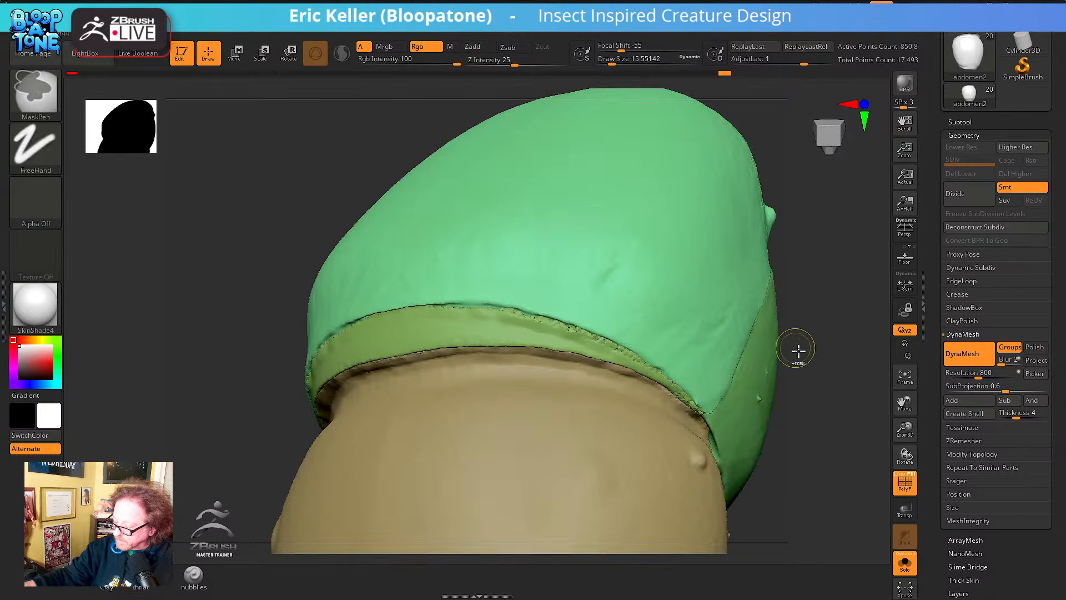
pyautogui.keyDown('alt'); pyautogui.moveTo(798, 350); pyautogui.dragTo(770, 383); pyautogui.keyUp('alt')
pyautogui.keyDown('ctrl'); pyautogui.moveTo(201, 329); pyautogui.dragTo(237, 355); pyautogui.keyUp('ctrl')
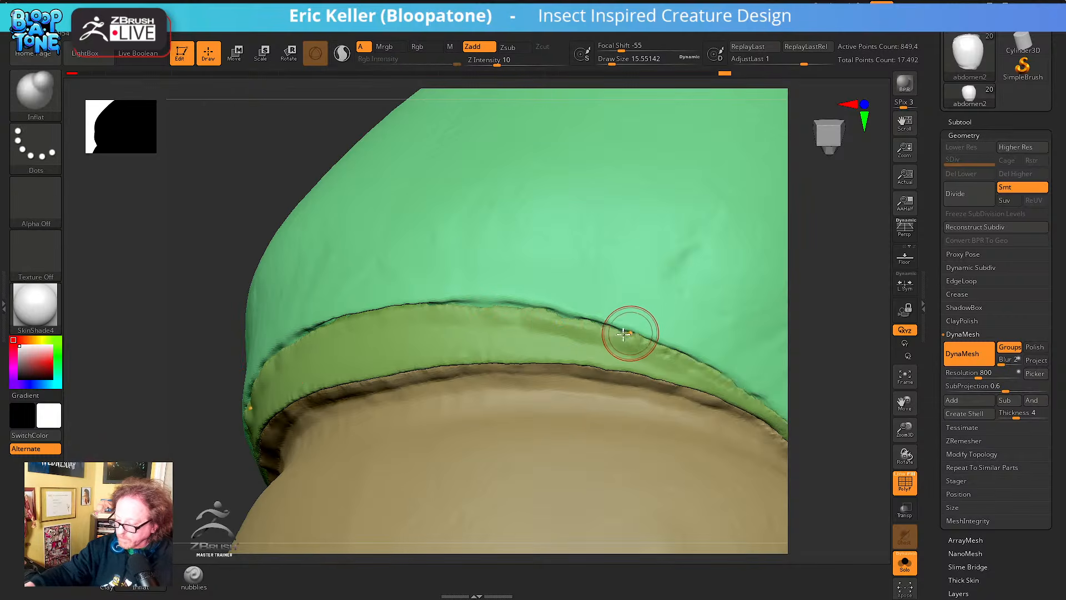
# Isolate the remeshed band, smooth its bumpy upper edge, and show the whole abdomen again
pyautogui.moveTo(623, 334)
pyautogui.mouseDown(button='right')
pyautogui.moveTo(552, 335)
pyautogui.moveTo(586, 361)
pyautogui.mouseUp(button='right')
pyautogui.keyDown('ctrl'); pyautogui.keyDown('shift'); pyautogui.click(553, 335); pyautogui.keyUp('shift'); pyautogui.keyUp('ctrl')
pyautogui.keyDown('shift'); pyautogui.moveTo(557, 314); pyautogui.dragTo(616, 327); pyautogui.keyUp('shift')
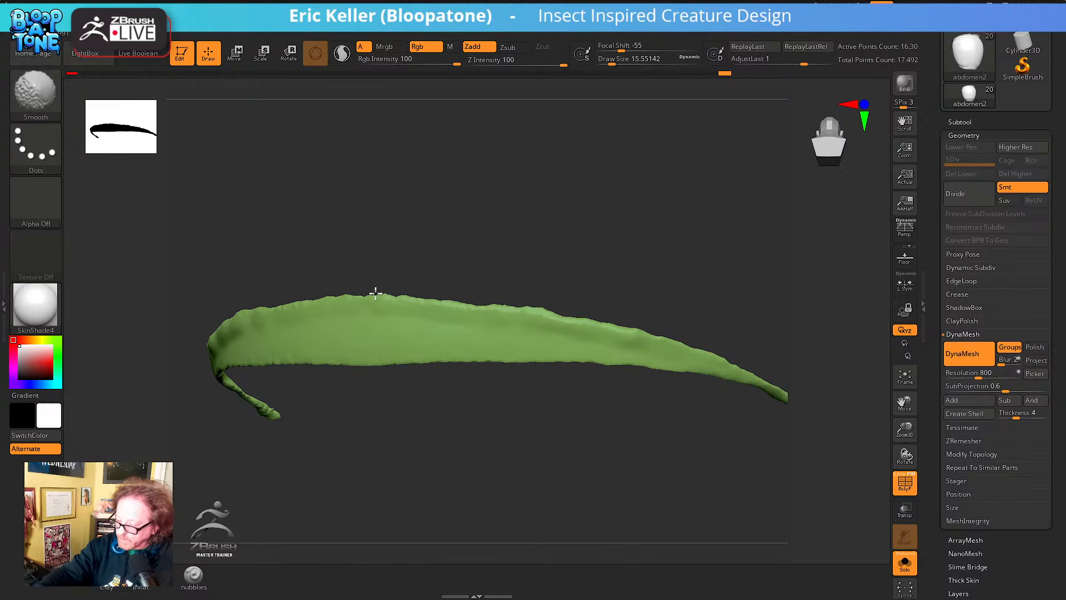
pyautogui.keyDown('shift'); pyautogui.moveTo(375, 292); pyautogui.dragTo(268, 302); pyautogui.keyUp('shift')
pyautogui.moveTo(555, 244); pyautogui.dragTo(409, 307, button='right')
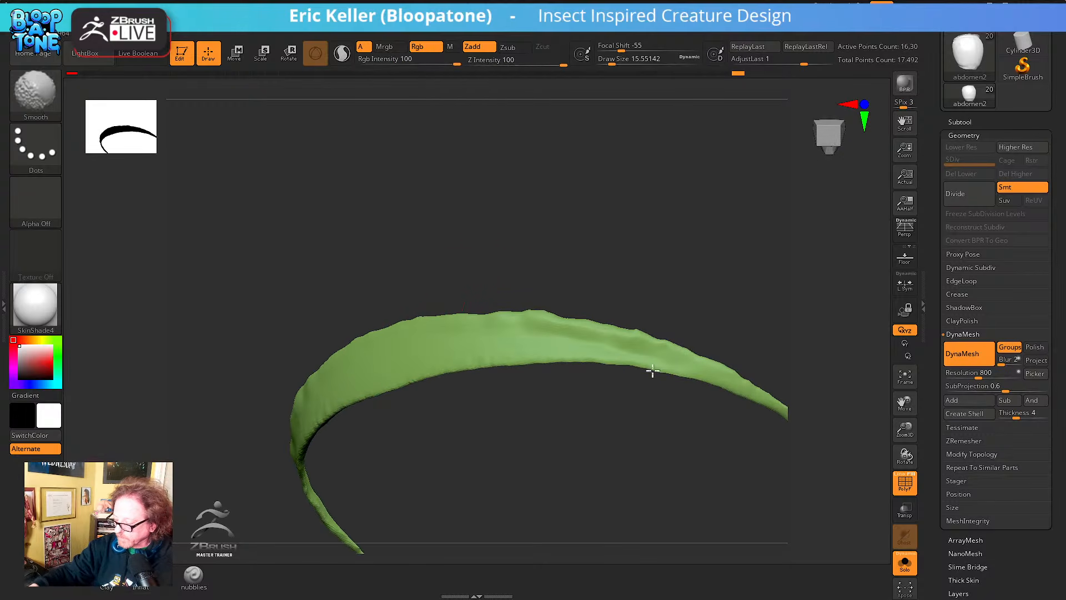
pyautogui.keyDown('ctrl'); pyautogui.keyDown('shift'); pyautogui.click(773, 324); pyautogui.keyUp('shift'); pyautogui.keyUp('ctrl')
pyautogui.moveTo(721, 400); pyautogui.dragTo(648, 328, button='right')
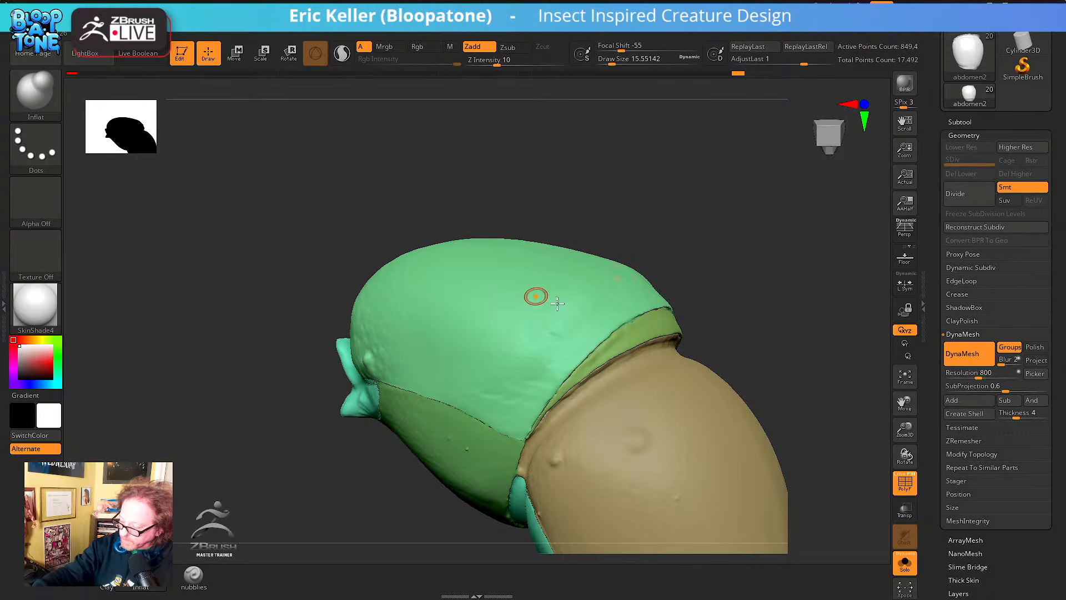
# Isolate the large lower plate, set the brush draw size to 28.75, and inflate its ragged outer edges
pyautogui.moveTo(738, 347)
pyautogui.mouseDown(button='right')
pyautogui.moveTo(751, 331)
pyautogui.moveTo(661, 350)
pyautogui.moveTo(635, 326)
pyautogui.moveTo(678, 328)
pyautogui.moveTo(730, 308)
pyautogui.moveTo(506, 388)
pyautogui.moveTo(683, 357)
pyautogui.moveTo(657, 428)
pyautogui.moveTo(688, 357)
pyautogui.moveTo(715, 356)
pyautogui.mouseUp(button='right')
pyautogui.keyDown('ctrl'); pyautogui.keyDown('shift'); pyautogui.click(635, 374); pyautogui.keyUp('shift'); pyautogui.keyUp('ctrl')
pyautogui.press('s')
pyautogui.moveTo(715, 355); pyautogui.dragTo(720, 355)
pyautogui.keyDown('alt'); pyautogui.moveTo(726, 335); pyautogui.dragTo(639, 511, button='right'); pyautogui.keyUp('alt')
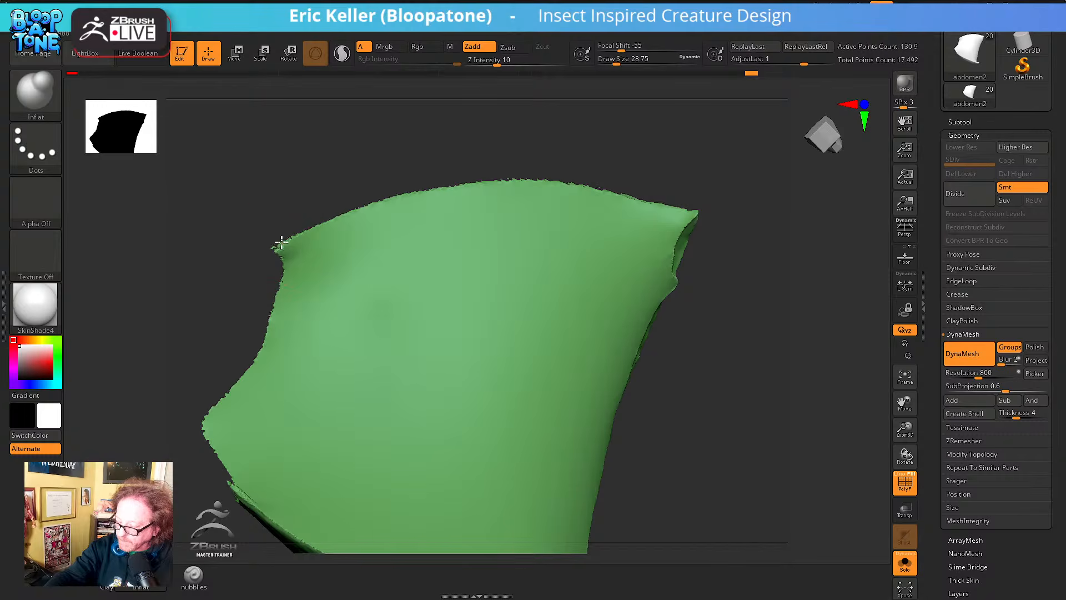
pyautogui.moveTo(278, 240)
pyautogui.mouseDown()
pyautogui.moveTo(397, 186)
pyautogui.moveTo(451, 178)
pyautogui.moveTo(578, 178)
pyautogui.moveTo(697, 221)
pyautogui.mouseUp()
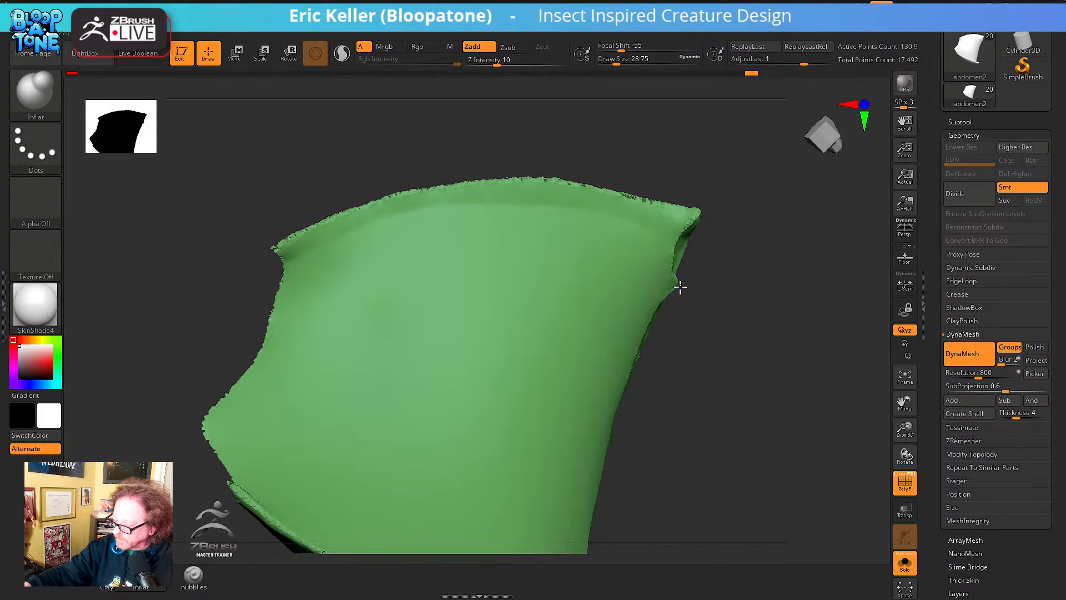
pyautogui.moveTo(704, 335); pyautogui.dragTo(671, 252)
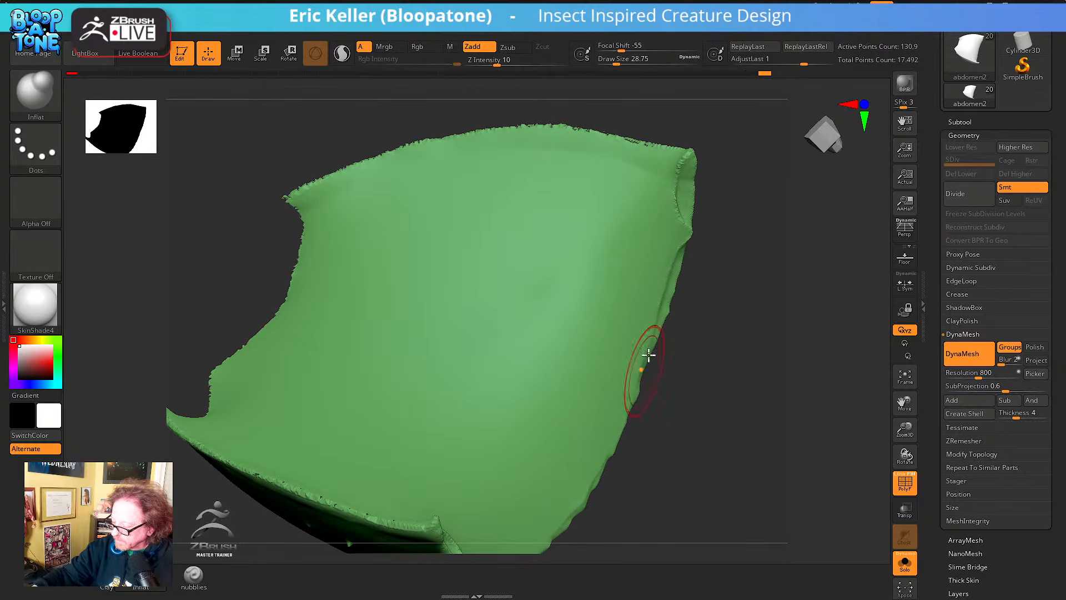
pyautogui.moveTo(590, 504)
pyautogui.mouseDown()
pyautogui.moveTo(750, 428)
pyautogui.moveTo(334, 226)
pyautogui.moveTo(340, 200)
pyautogui.moveTo(407, 174)
pyautogui.moveTo(420, 189)
pyautogui.moveTo(422, 246)
pyautogui.mouseUp()
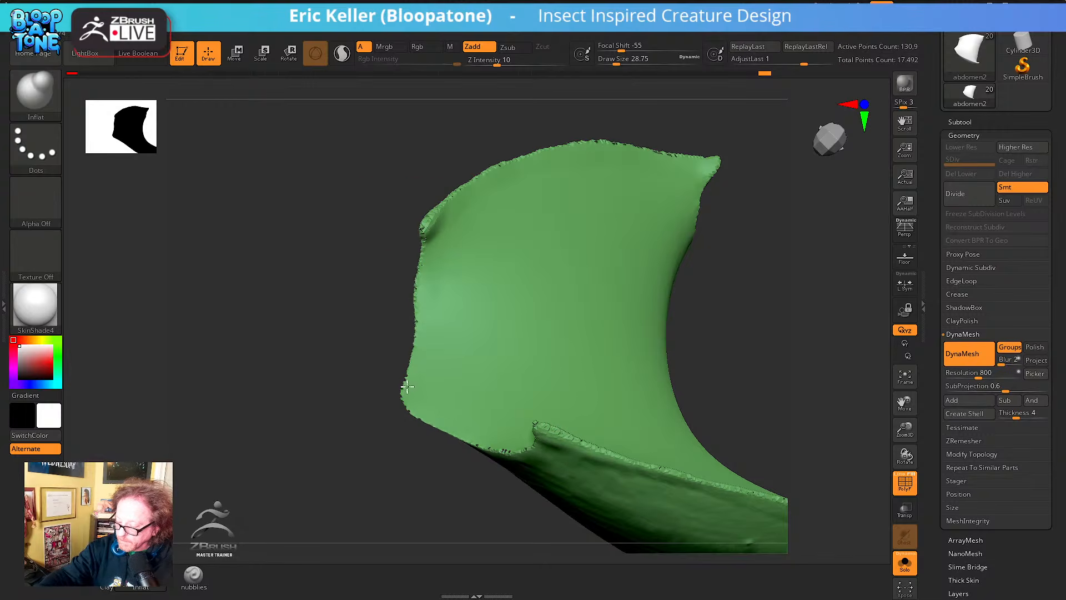
# Inflate the lower plate's thin edge around its corner and along the curved notch that borders the stalk piece
pyautogui.moveTo(414, 418)
pyautogui.mouseDown()
pyautogui.moveTo(494, 445)
pyautogui.moveTo(570, 437)
pyautogui.moveTo(556, 431)
pyautogui.mouseUp()
pyautogui.moveTo(598, 453); pyautogui.dragTo(589, 417, button='right')
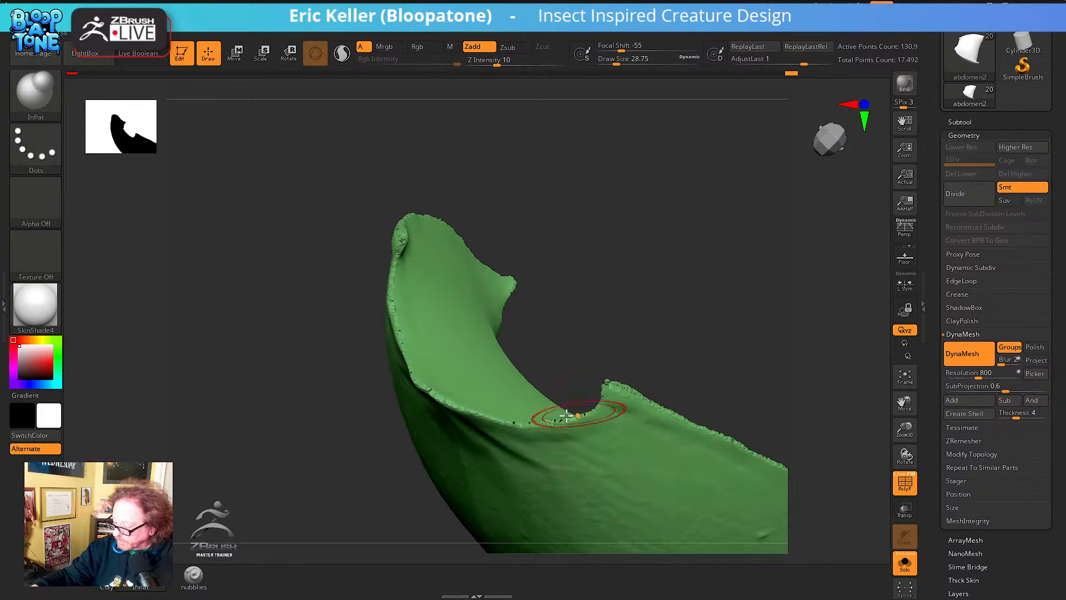
pyautogui.moveTo(633, 338)
pyautogui.mouseDown(button='right')
pyautogui.moveTo(650, 309)
pyautogui.moveTo(584, 399)
pyautogui.mouseUp(button='right')
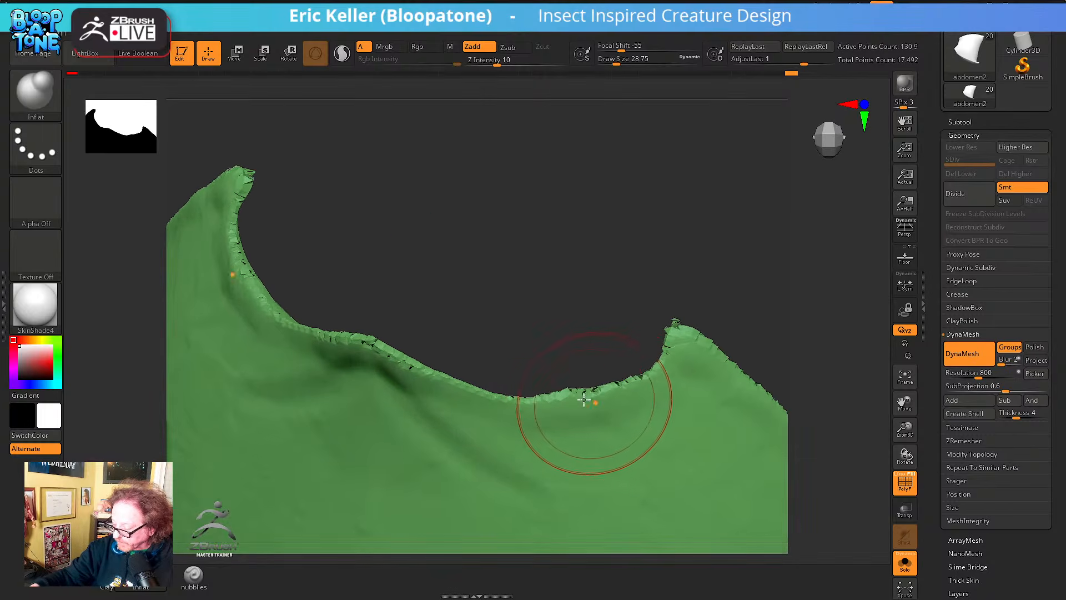
pyautogui.moveTo(583, 400)
pyautogui.mouseDown()
pyautogui.moveTo(602, 377)
pyautogui.moveTo(640, 376)
pyautogui.mouseUp()
pyautogui.moveTo(692, 298)
pyautogui.keyDown('alt'); pyautogui.mouseDown(button='right')
pyautogui.moveTo(698, 347)
pyautogui.moveTo(638, 373)
pyautogui.moveTo(466, 404)
pyautogui.mouseUp(button='right'); pyautogui.keyUp('alt')
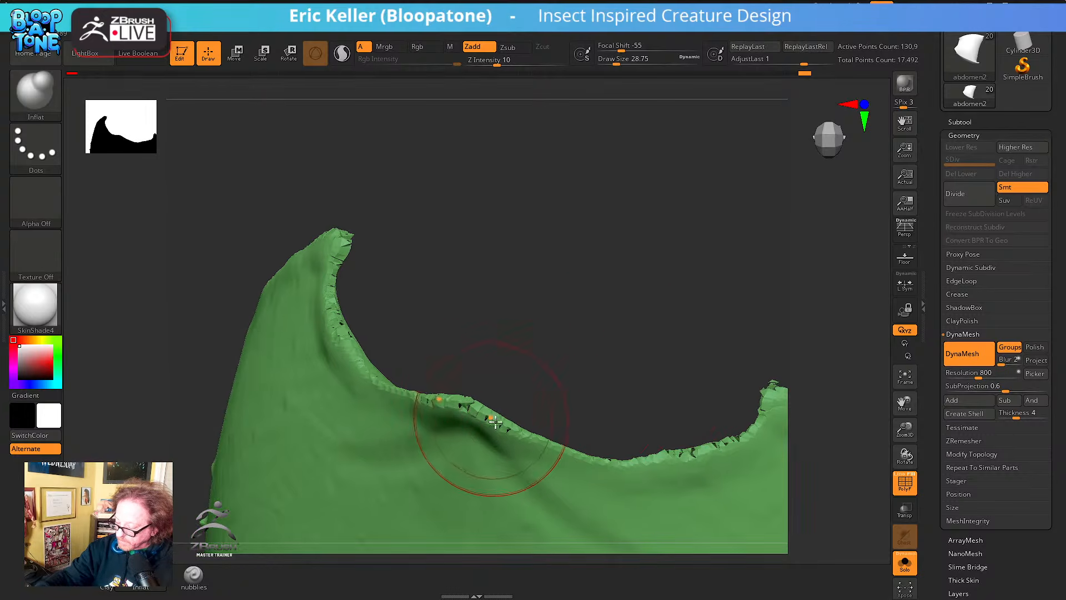
pyautogui.moveTo(495, 422); pyautogui.dragTo(648, 453)
pyautogui.moveTo(724, 423); pyautogui.dragTo(704, 348)
# Try to update the whole abdomen's DynaMesh with the thickened lower plate, inspect the plate's surface, and undo the remesh
pyautogui.keyDown('ctrl'); pyautogui.keyDown('shift'); pyautogui.click(322, 469); pyautogui.keyUp('shift'); pyautogui.keyUp('ctrl')
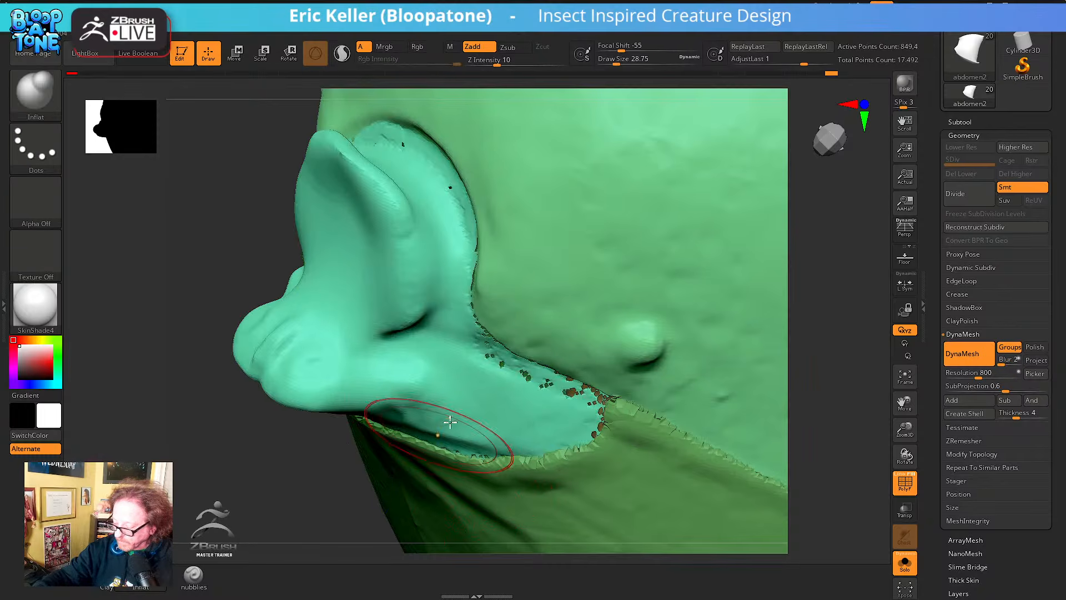
pyautogui.keyDown('alt'); pyautogui.moveTo(450, 421); pyautogui.dragTo(504, 343, button='right'); pyautogui.keyUp('alt')
pyautogui.rightClick(503, 395)
pyautogui.keyDown('ctrl'); pyautogui.moveTo(302, 474); pyautogui.dragTo(375, 516); pyautogui.keyUp('ctrl')
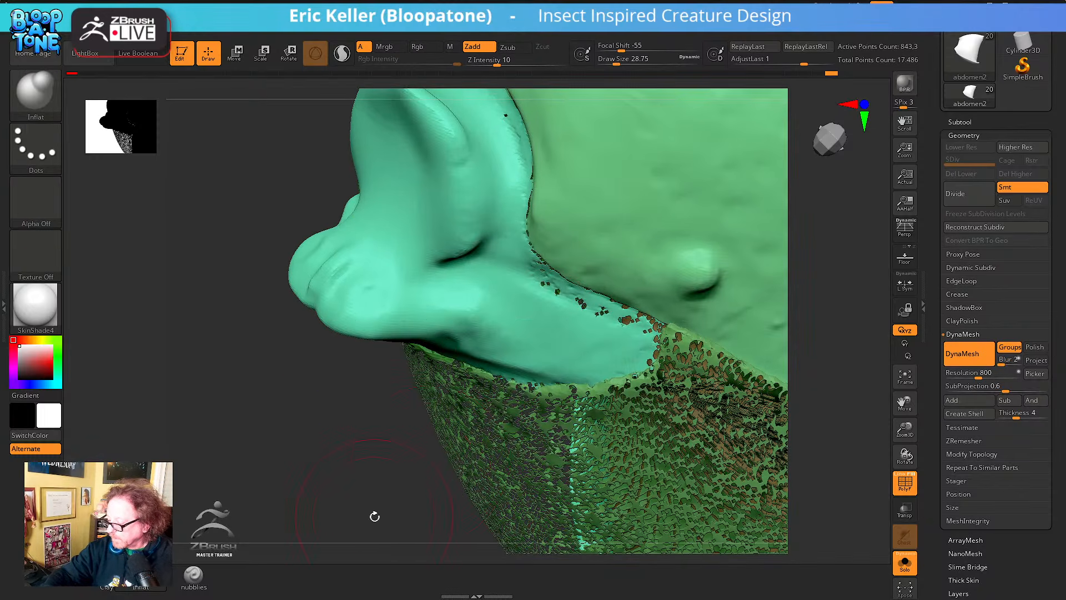
pyautogui.keyDown('ctrl'); pyautogui.moveTo(668, 434); pyautogui.dragTo(631, 297, button='right'); pyautogui.keyUp('ctrl')
pyautogui.moveTo(672, 368)
pyautogui.keyDown('alt'); pyautogui.mouseDown(button='right')
pyautogui.moveTo(635, 367)
pyautogui.moveTo(645, 423)
pyautogui.moveTo(666, 413)
pyautogui.moveTo(661, 383)
pyautogui.mouseUp(button='right'); pyautogui.keyUp('alt')
pyautogui.hotkey('ctrl', 'z')
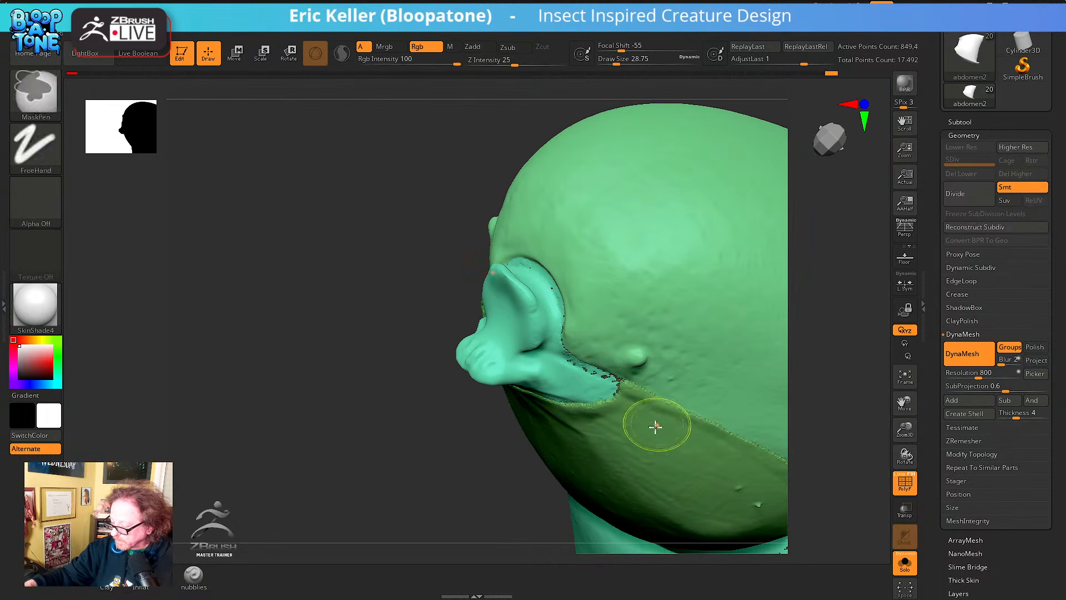
# Isolate the lower plate again and smooth its jagged rim at the raised corner and along the adjoining notch
pyautogui.keyDown('ctrl'); pyautogui.keyDown('shift'); pyautogui.click(656, 426); pyautogui.keyUp('shift'); pyautogui.keyUp('ctrl')
pyautogui.moveTo(664, 425)
pyautogui.mouseDown(button='right')
pyautogui.moveTo(657, 440)
pyautogui.moveTo(674, 479)
pyautogui.mouseUp(button='right')
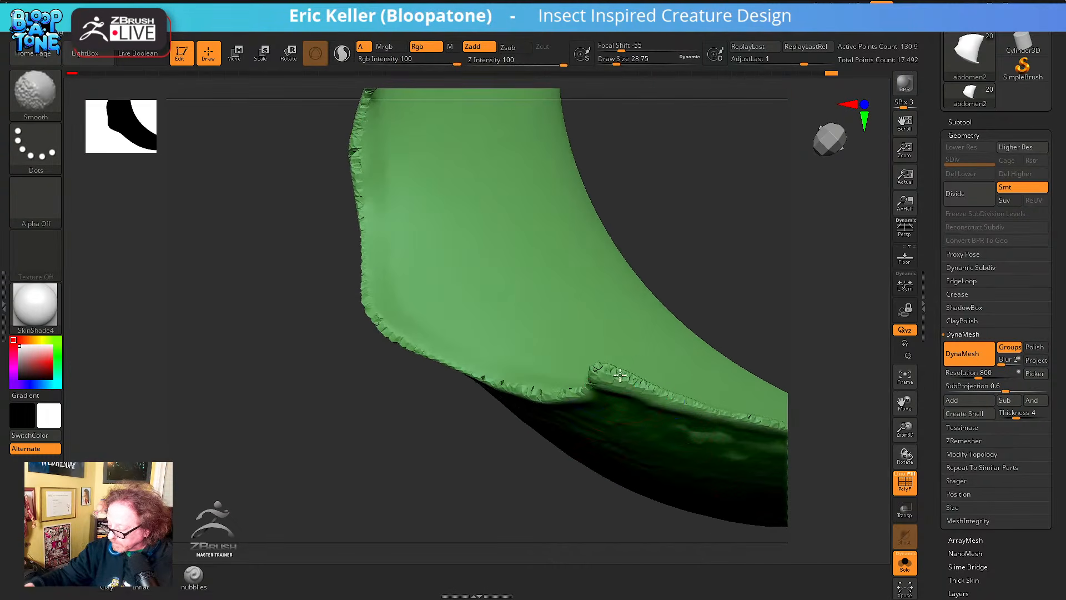
pyautogui.moveTo(620, 376)
pyautogui.keyDown('shift'); pyautogui.mouseDown()
pyautogui.moveTo(594, 364)
pyautogui.moveTo(698, 403)
pyautogui.mouseUp(); pyautogui.keyUp('shift')
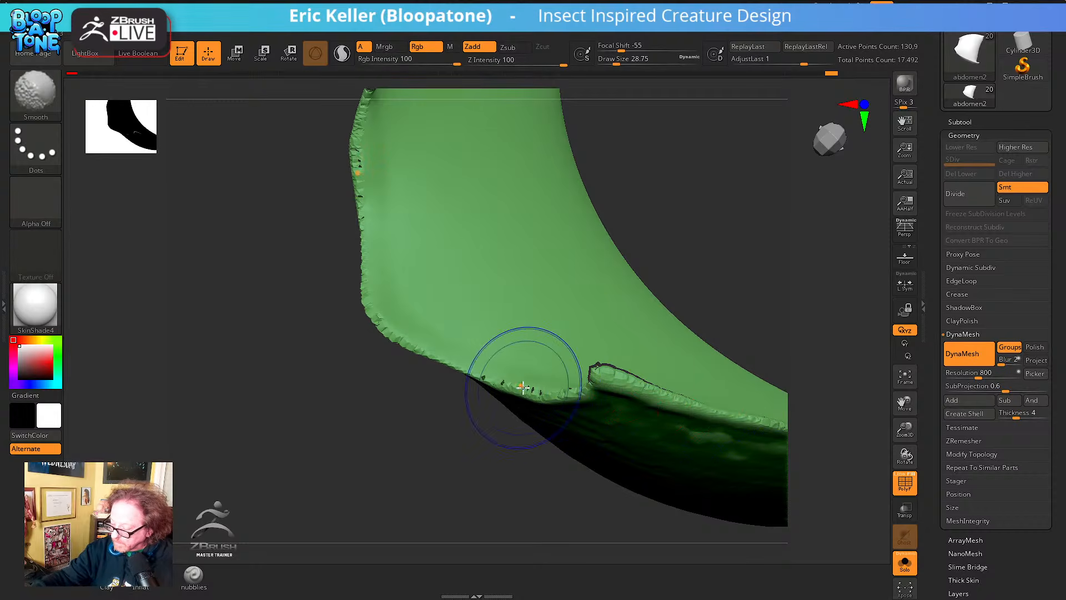
pyautogui.keyDown('shift'); pyautogui.moveTo(521, 388); pyautogui.dragTo(488, 383); pyautogui.keyUp('shift')
# Thicken the lower plate's rim further with the Inflate brush around the notch and up the side edge to its pointed corner
pyautogui.moveTo(508, 381); pyautogui.dragTo(619, 504, button='right')
pyautogui.moveTo(501, 375); pyautogui.dragTo(516, 319, button='right')
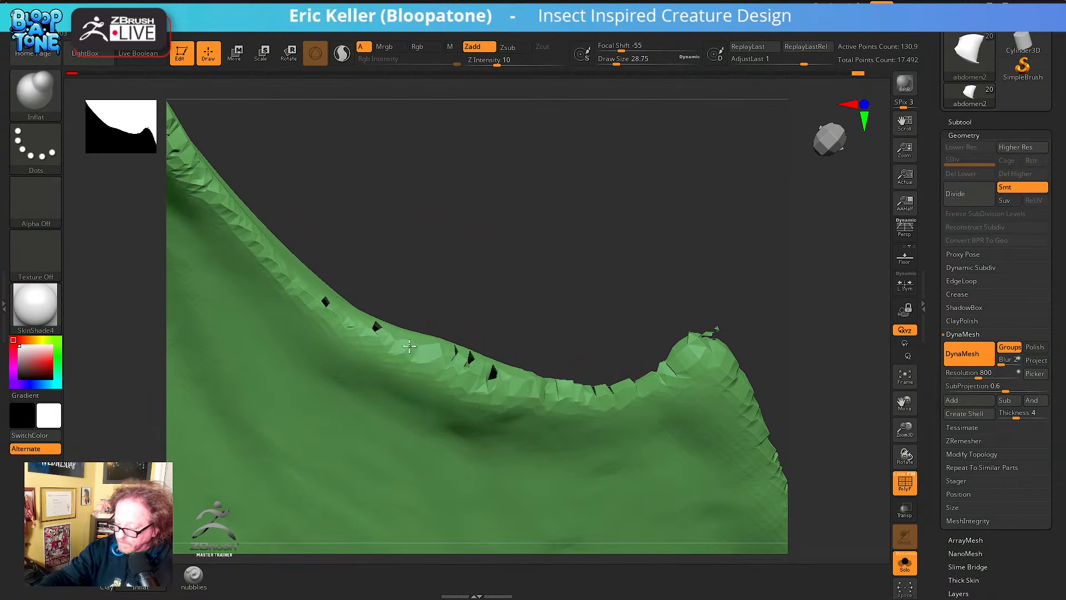
pyautogui.moveTo(347, 335); pyautogui.dragTo(448, 400, button='right')
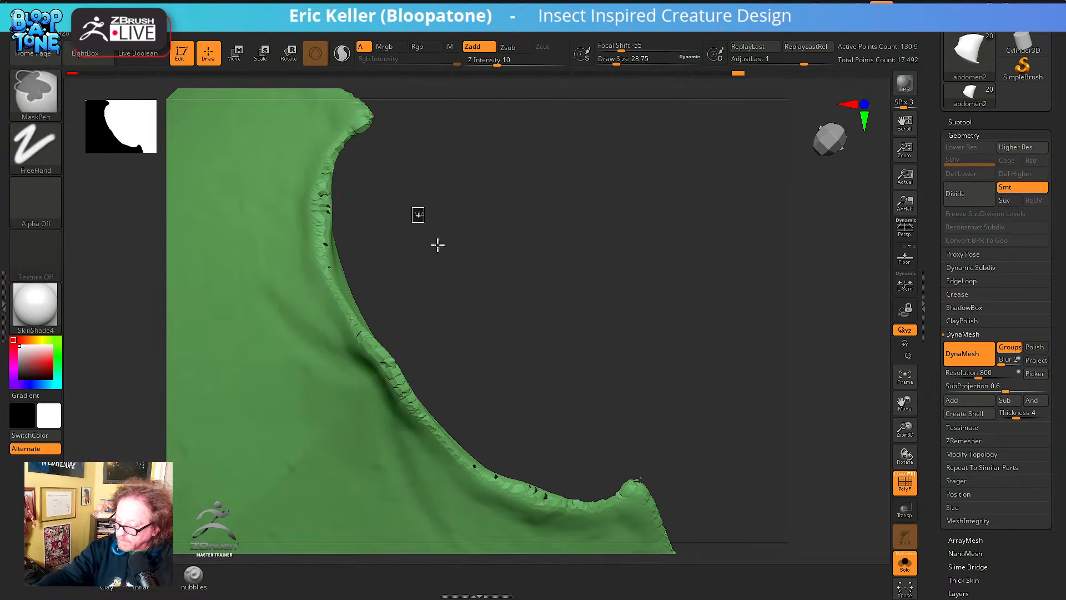
pyautogui.moveTo(507, 298); pyautogui.dragTo(444, 406, button='right')
pyautogui.moveTo(444, 406); pyautogui.dragTo(441, 325)
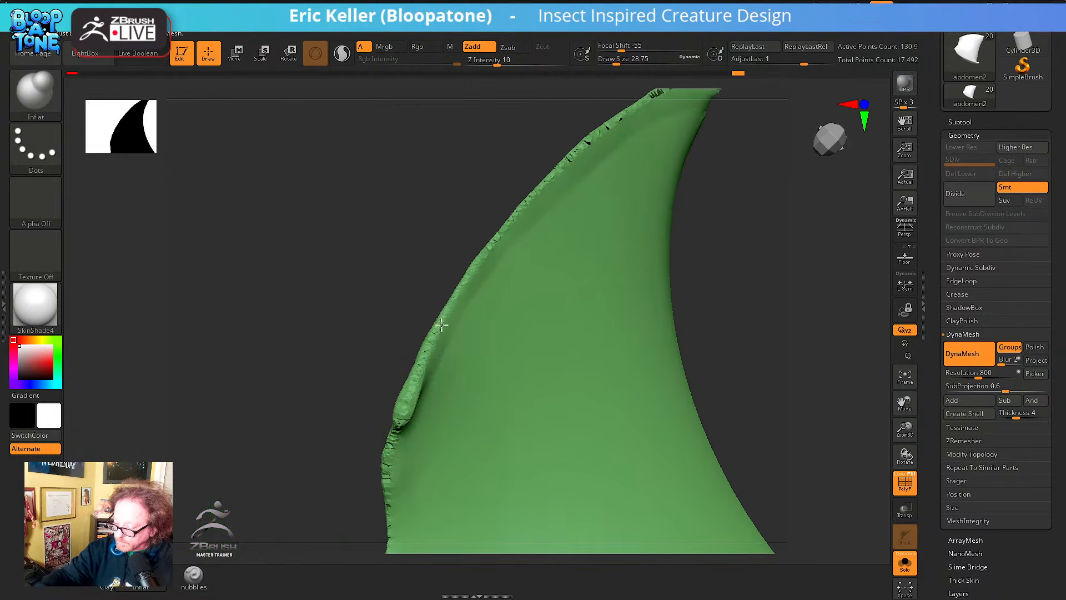
pyautogui.moveTo(590, 199); pyautogui.dragTo(504, 272, button='right')
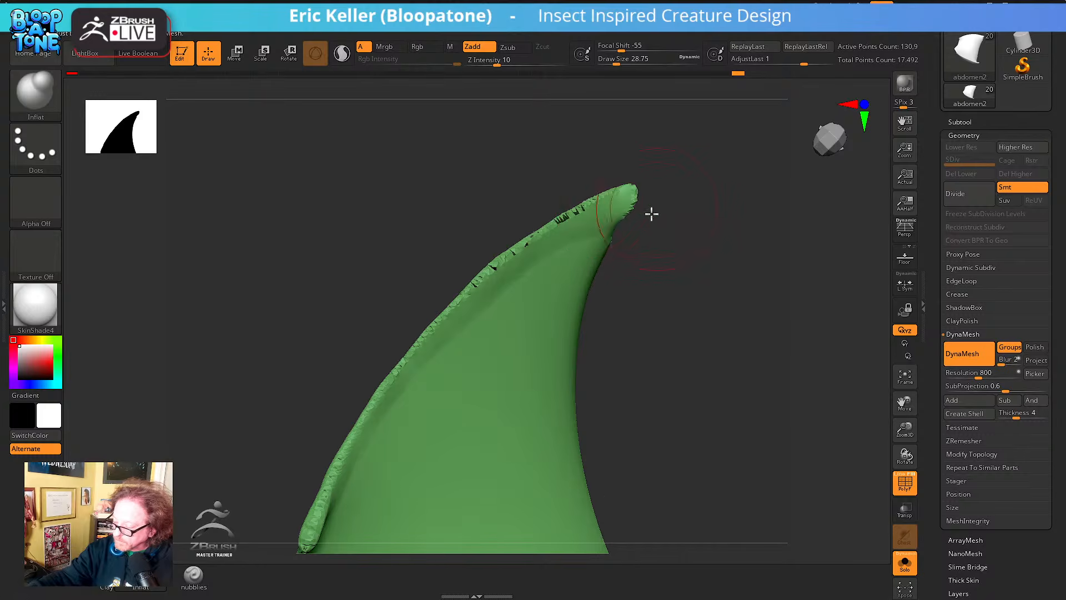
pyautogui.moveTo(651, 214)
pyautogui.mouseDown(button='right')
pyautogui.moveTo(585, 225)
pyautogui.moveTo(598, 397)
pyautogui.moveTo(588, 326)
pyautogui.moveTo(574, 334)
pyautogui.mouseUp(button='right')
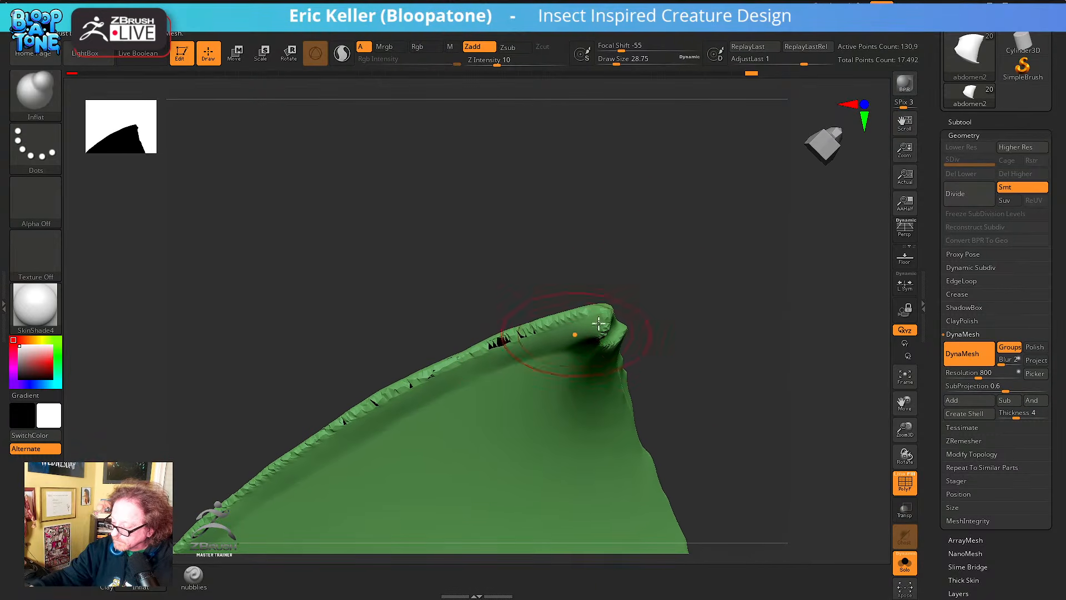
# Show the whole abdomen, clear the mask, and remesh it with DynaMesh
pyautogui.keyDown('ctrl'); pyautogui.keyDown('shift'); pyautogui.click(554, 239); pyautogui.keyUp('shift'); pyautogui.keyUp('ctrl')
pyautogui.keyDown('ctrl'); pyautogui.click(531, 229); pyautogui.keyUp('ctrl')
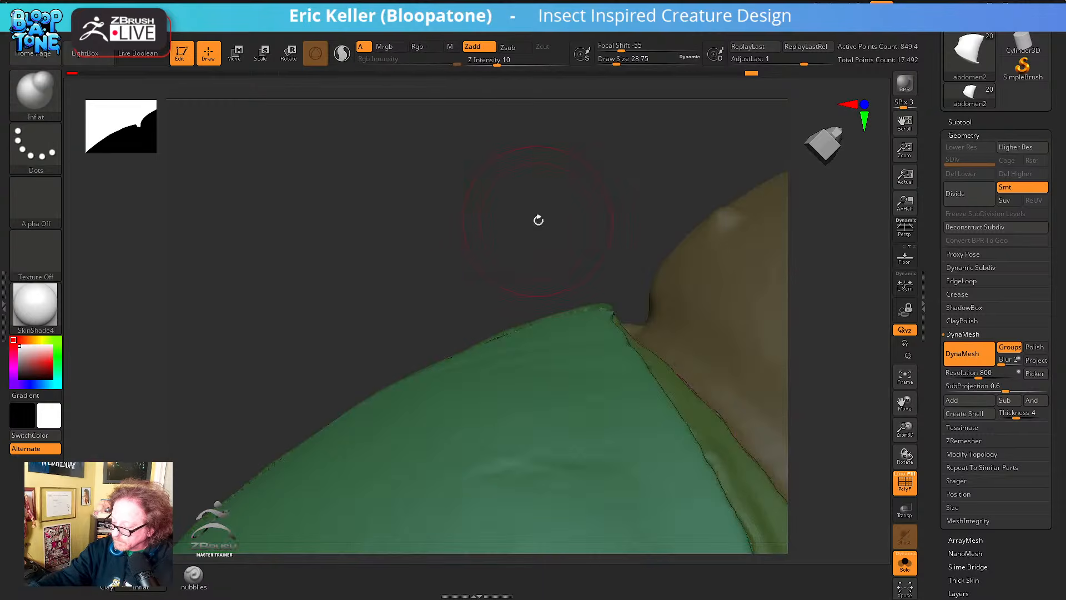
pyautogui.keyDown('ctrl'); pyautogui.moveTo(538, 218); pyautogui.dragTo(556, 233); pyautogui.keyUp('ctrl')
# Isolate the remeshed lower plate and smooth its thickened side rim, pointed corner and notch edge
pyautogui.moveTo(556, 233)
pyautogui.mouseDown(button='right')
pyautogui.moveTo(572, 272)
pyautogui.moveTo(556, 342)
pyautogui.moveTo(699, 300)
pyautogui.moveTo(681, 302)
pyautogui.moveTo(678, 289)
pyautogui.mouseUp(button='right')
pyautogui.keyDown('ctrl'); pyautogui.keyDown('shift'); pyautogui.click(655, 323); pyautogui.keyUp('shift'); pyautogui.keyUp('ctrl')
pyautogui.keyDown('shift'); pyautogui.moveTo(667, 321); pyautogui.dragTo(727, 303); pyautogui.keyUp('shift')
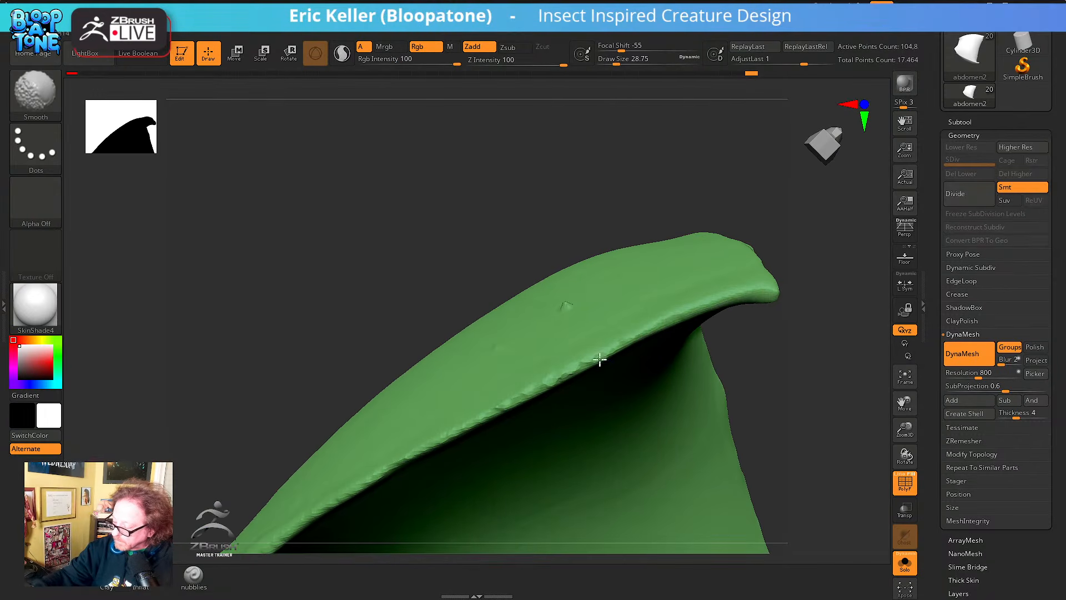
pyautogui.keyDown('alt'); pyautogui.moveTo(557, 400); pyautogui.dragTo(625, 262, button='right'); pyautogui.keyUp('alt')
pyautogui.keyDown('alt'); pyautogui.moveTo(580, 327); pyautogui.dragTo(681, 258, button='right'); pyautogui.keyUp('alt')
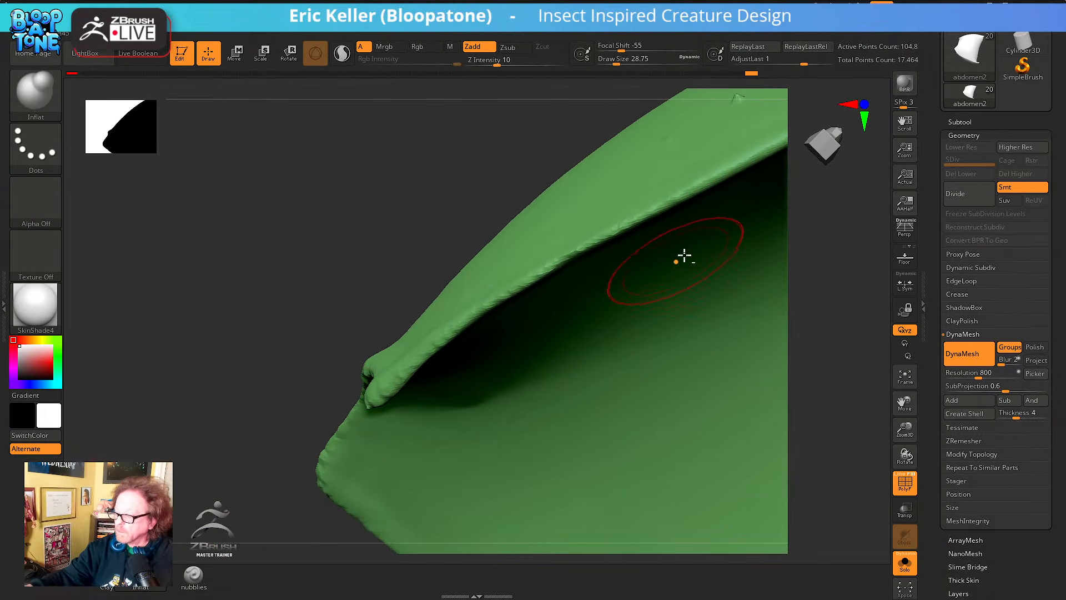
pyautogui.moveTo(371, 404); pyautogui.dragTo(552, 304, button='right')
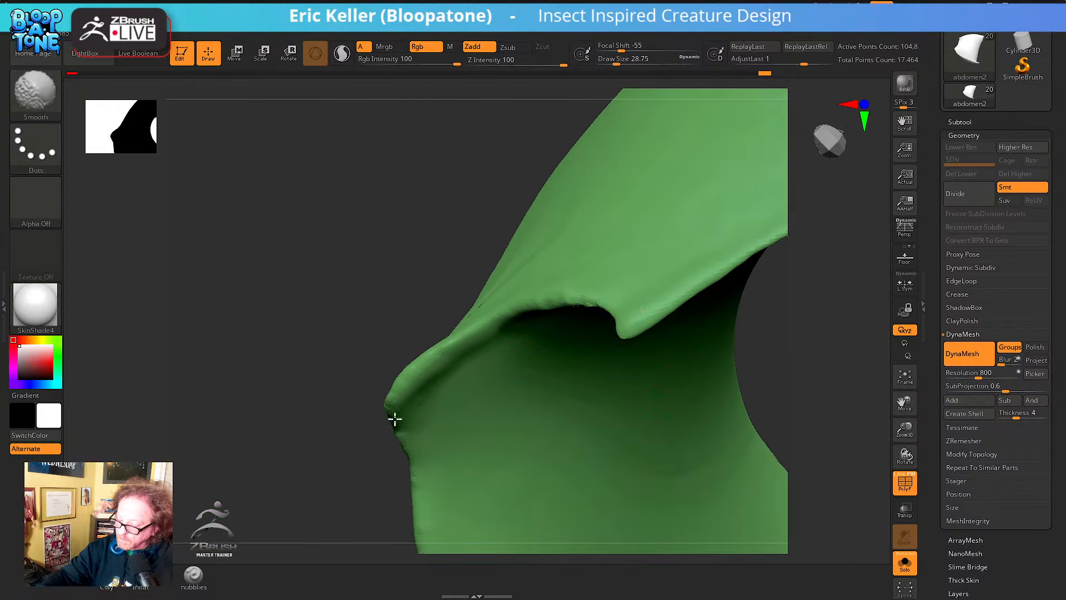
pyautogui.keyDown('shift'); pyautogui.moveTo(616, 311); pyautogui.dragTo(666, 313); pyautogui.keyUp('shift')
pyautogui.moveTo(697, 305)
pyautogui.keyDown('ctrl'); pyautogui.mouseDown(button='right')
pyautogui.moveTo(737, 272)
pyautogui.moveTo(547, 402)
pyautogui.moveTo(712, 411)
pyautogui.moveTo(726, 311)
pyautogui.moveTo(690, 307)
pyautogui.mouseUp(button='right'); pyautogui.keyUp('ctrl')
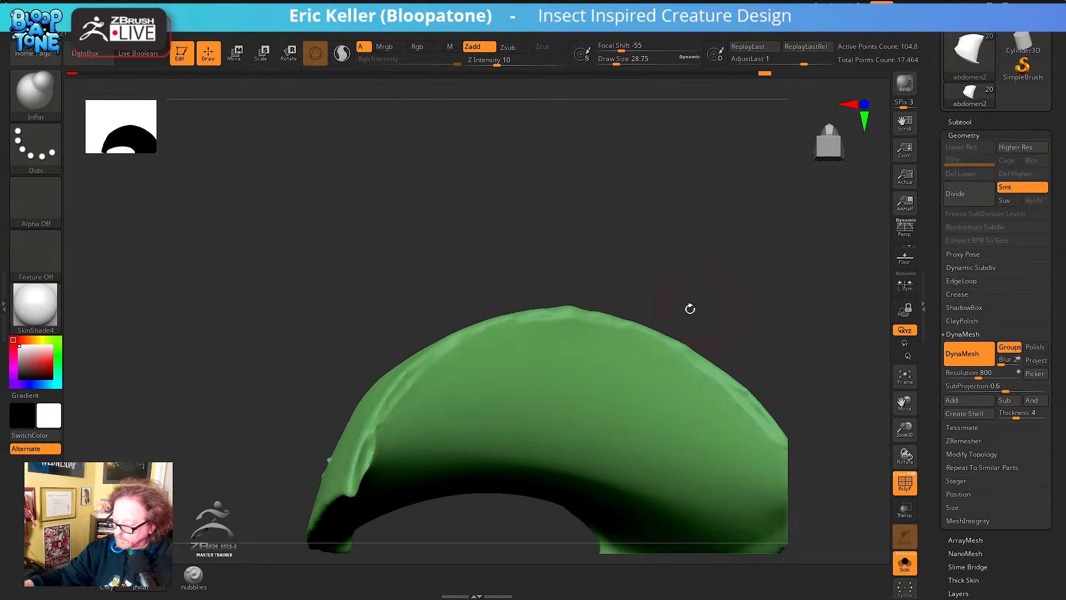
# Smooth the isolated lower plate's remaining ragged rim along its side and lower edge
pyautogui.press('shift')
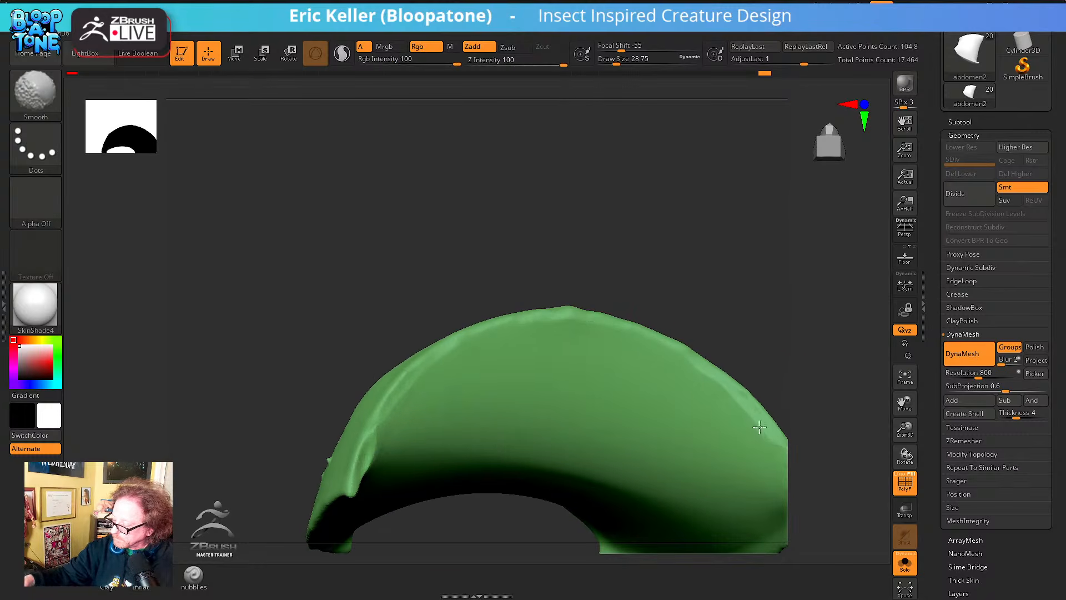
pyautogui.moveTo(759, 426)
pyautogui.mouseDown(button='right')
pyautogui.moveTo(714, 316)
pyautogui.moveTo(733, 374)
pyautogui.moveTo(732, 315)
pyautogui.mouseUp(button='right')
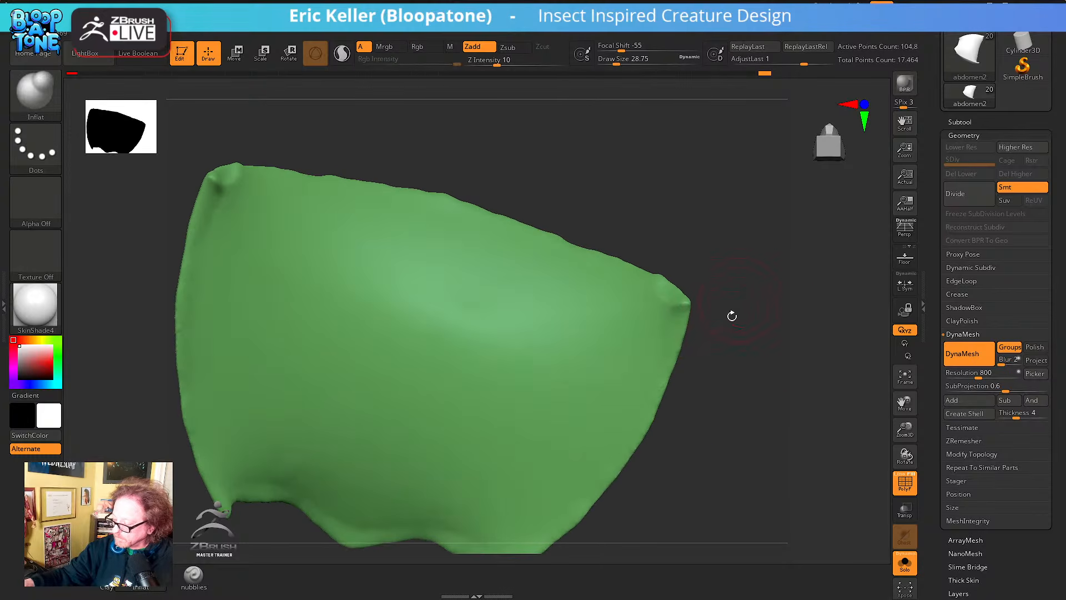
pyautogui.moveTo(650, 416)
pyautogui.keyDown('shift'); pyautogui.mouseDown()
pyautogui.moveTo(684, 306)
pyautogui.moveTo(628, 457)
pyautogui.mouseUp(); pyautogui.keyUp('shift')
pyautogui.moveTo(688, 450)
pyautogui.keyDown('alt'); pyautogui.mouseDown(button='right')
pyautogui.moveTo(707, 377)
pyautogui.moveTo(727, 359)
pyautogui.moveTo(718, 418)
pyautogui.moveTo(707, 388)
pyautogui.moveTo(727, 374)
pyautogui.moveTo(744, 419)
pyautogui.moveTo(776, 431)
pyautogui.moveTo(618, 428)
pyautogui.mouseUp(button='right'); pyautogui.keyUp('alt')
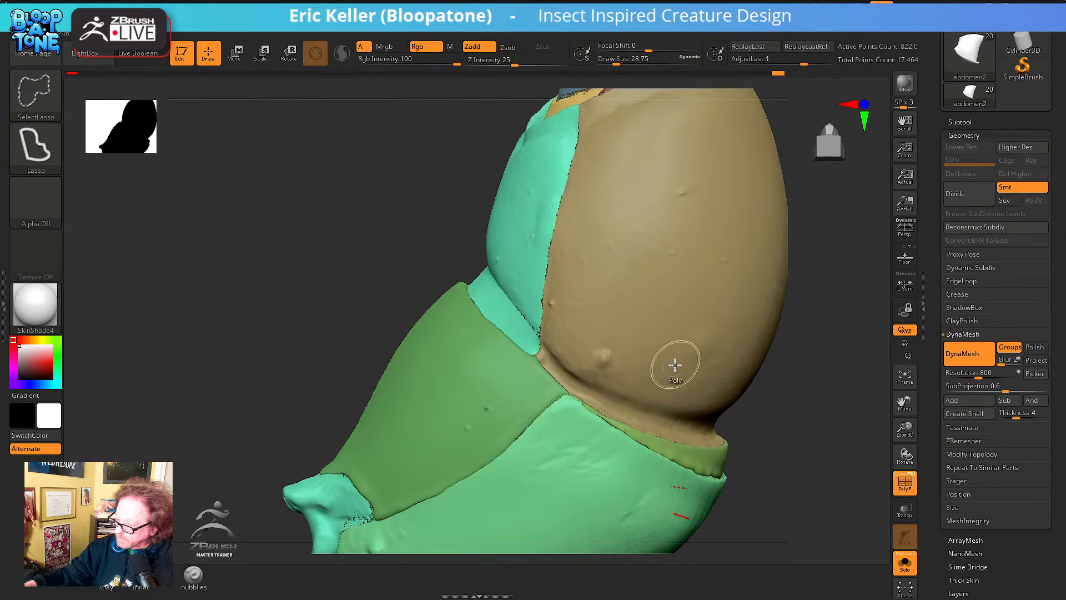
# Show the whole abdomen and switch the selection brush from lasso to SelectRect
pyautogui.moveTo(783, 411); pyautogui.dragTo(618, 432, button='right')
pyautogui.keyDown('ctrl'); pyautogui.keyDown('shift'); pyautogui.click(52, 104); pyautogui.keyUp('shift'); pyautogui.keyUp('ctrl')
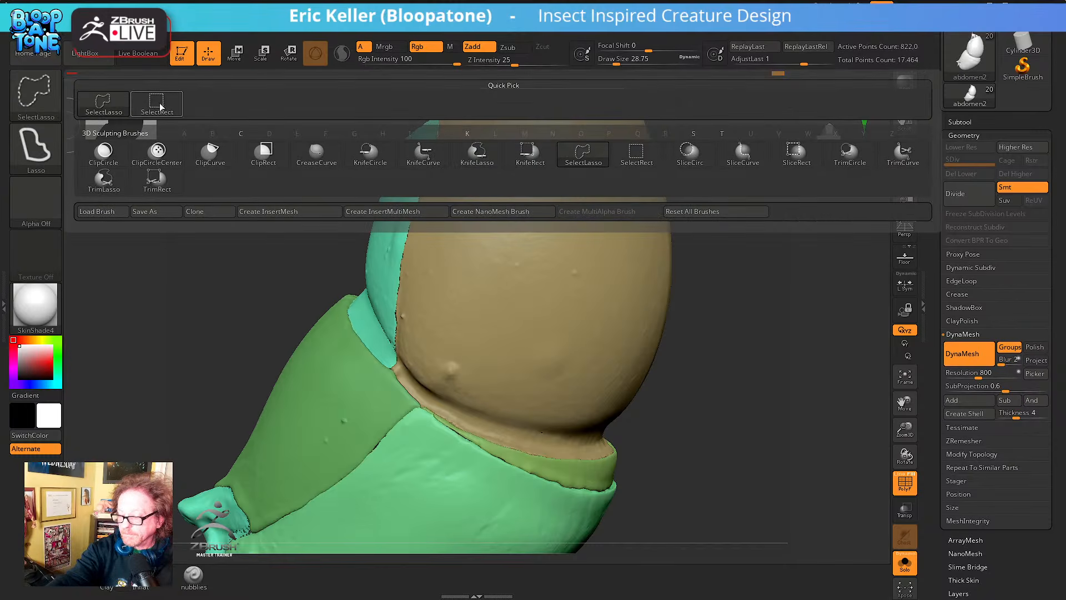
pyautogui.keyDown('ctrl'); pyautogui.keyDown('shift'); pyautogui.click(160, 105); pyautogui.keyUp('shift'); pyautogui.keyUp('ctrl')
pyautogui.keyDown('ctrl'); pyautogui.keyDown('shift'); pyautogui.click(507, 333); pyautogui.keyUp('shift'); pyautogui.keyUp('ctrl')
pyautogui.keyDown('ctrl'); pyautogui.keyDown('shift'); pyautogui.click(661, 295); pyautogui.keyUp('shift'); pyautogui.keyUp('ctrl')
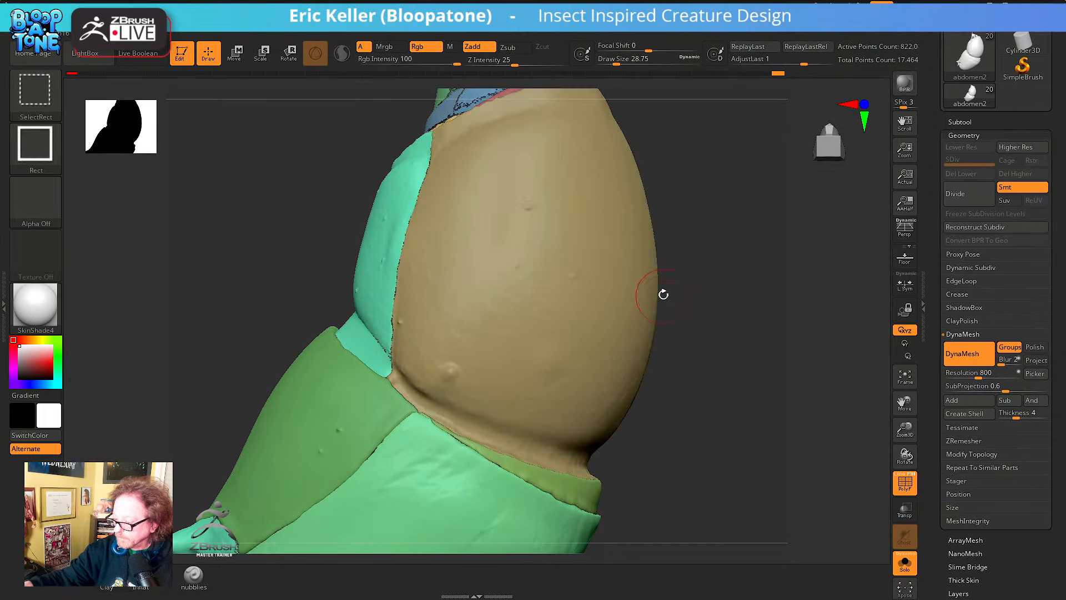
# Isolate the large tan plate, thicken and smooth its ragged side rim, and show the whole abdomen again
pyautogui.keyDown('ctrl'); pyautogui.keyDown('shift'); pyautogui.click(588, 331); pyautogui.keyUp('shift'); pyautogui.keyUp('ctrl')
pyautogui.moveTo(633, 325); pyautogui.dragTo(652, 194, button='right')
pyautogui.moveTo(667, 370); pyautogui.dragTo(634, 306, button='right')
pyautogui.keyDown('ctrl'); pyautogui.moveTo(654, 343); pyautogui.dragTo(721, 278, button='right'); pyautogui.keyUp('ctrl')
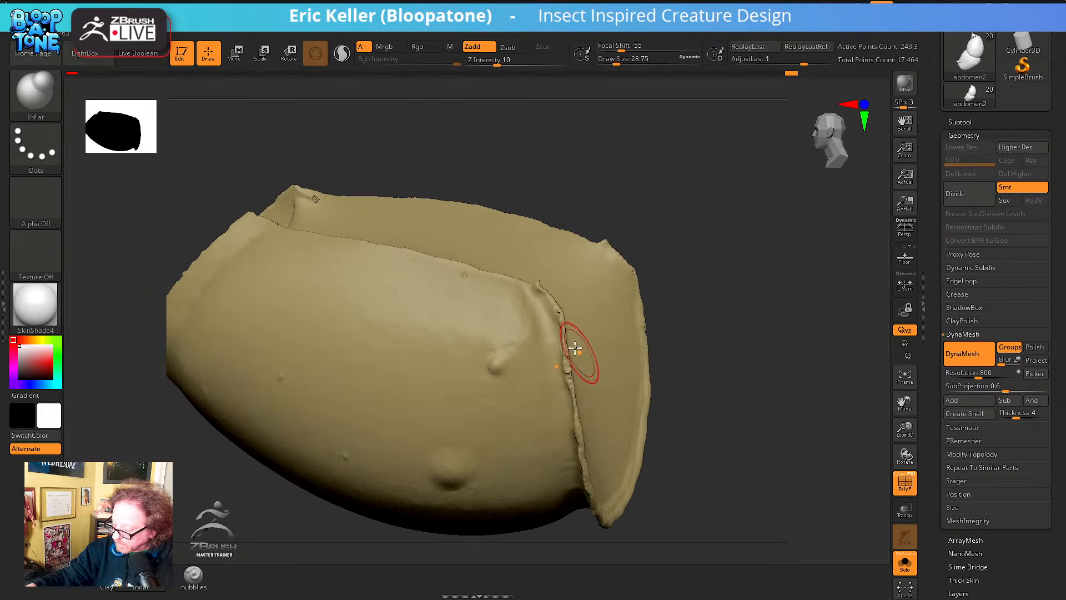
pyautogui.press('shift')
pyautogui.keyDown('ctrl'); pyautogui.keyDown('shift'); pyautogui.click(699, 259); pyautogui.keyUp('shift'); pyautogui.keyUp('ctrl')
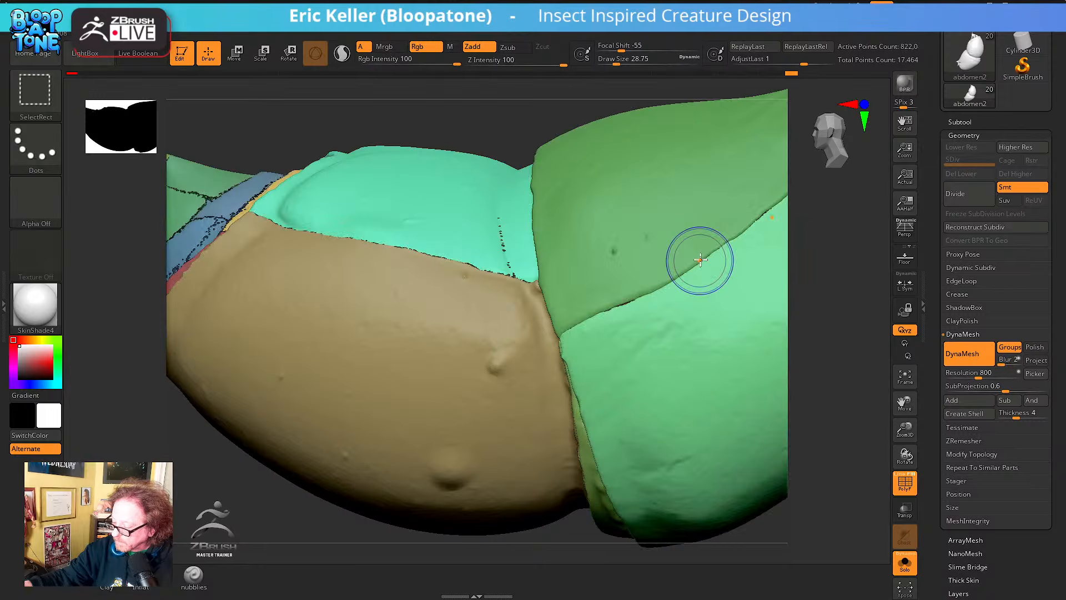
# Isolate the turquoise plate, thicken its thin edges with the Inflate brush, and remesh the whole abdomen with DynaMesh
pyautogui.keyDown('alt'); pyautogui.moveTo(687, 303); pyautogui.dragTo(730, 408, button='right'); pyautogui.keyUp('alt')
pyautogui.keyDown('ctrl'); pyautogui.keyDown('shift'); pyautogui.click(554, 364); pyautogui.keyUp('shift'); pyautogui.keyUp('ctrl')
pyautogui.moveTo(563, 345); pyautogui.dragTo(571, 383, button='right')
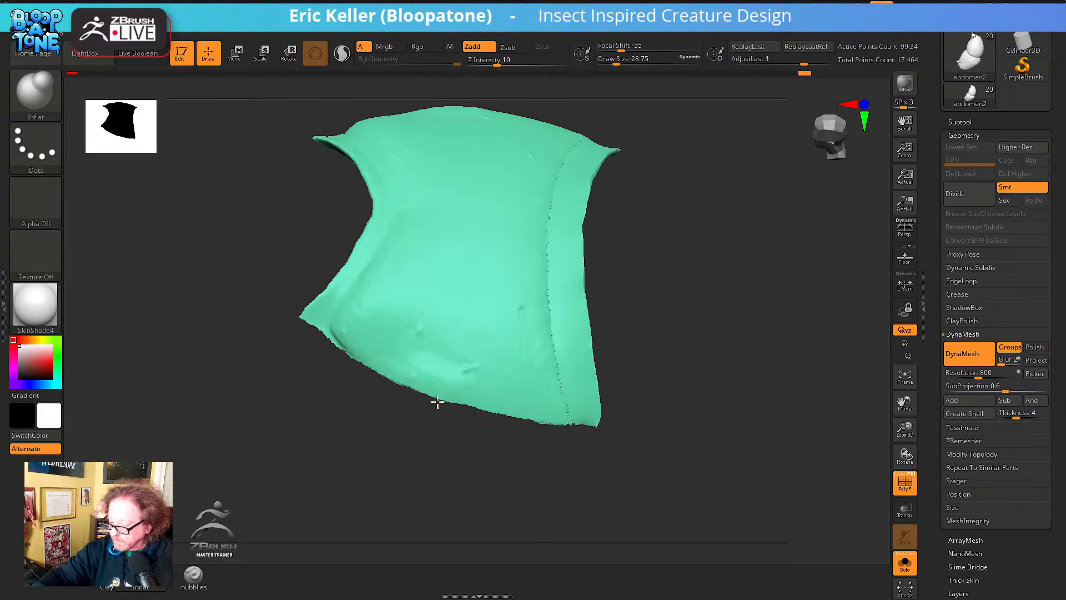
pyautogui.moveTo(633, 396); pyautogui.dragTo(347, 360, button='right')
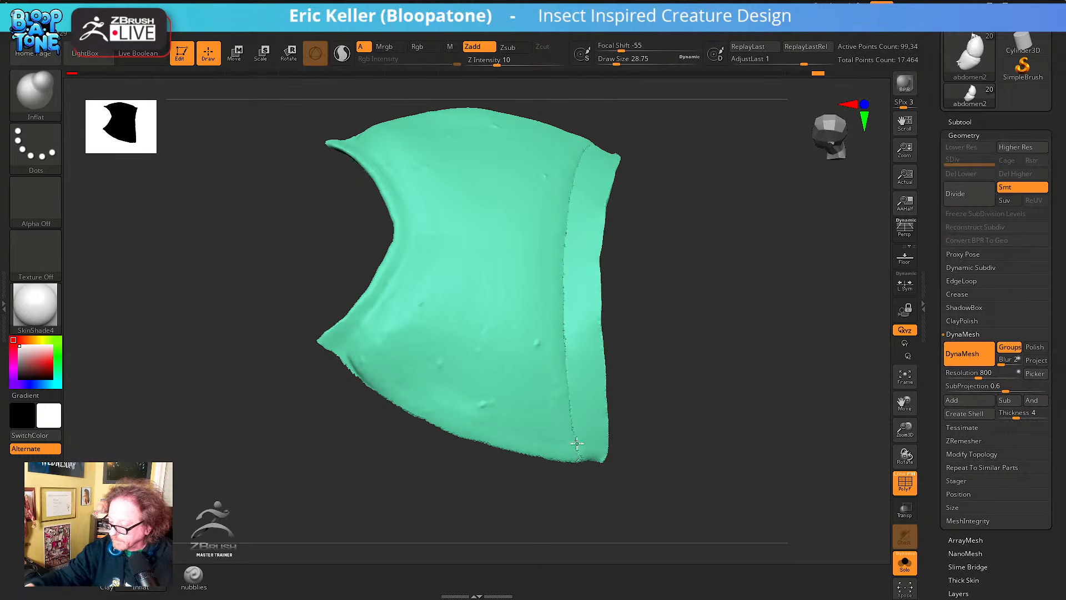
pyautogui.keyDown('ctrl'); pyautogui.keyDown('shift'); pyautogui.click(676, 361); pyautogui.keyUp('shift'); pyautogui.keyUp('ctrl')
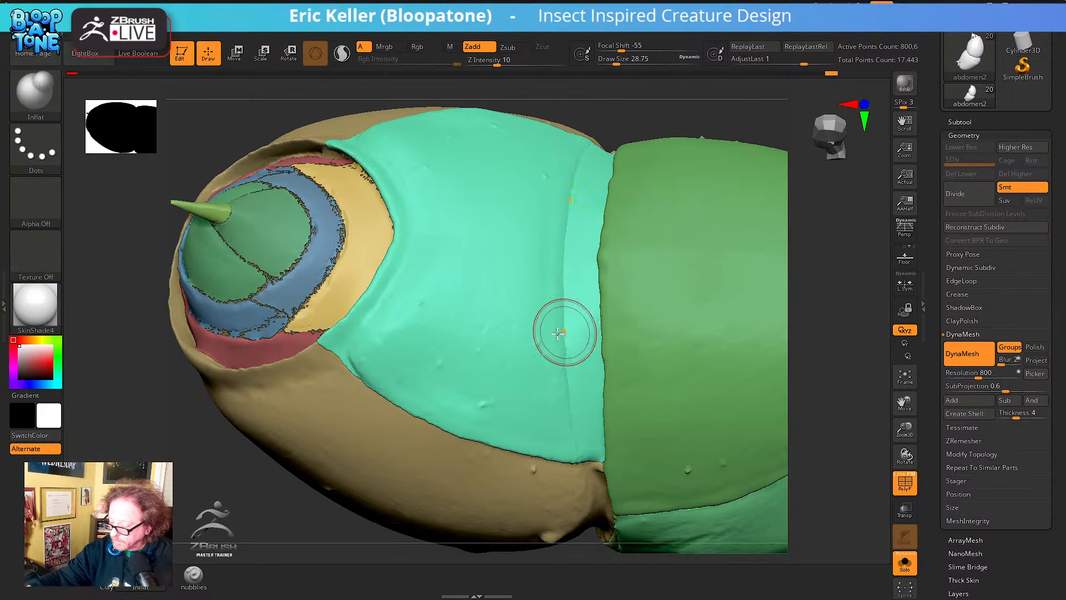
# Isolate the remeshed turquoise plate and smooth its long edges, pointed corners and concave notch
pyautogui.moveTo(564, 331); pyautogui.dragTo(561, 306, button='right')
pyautogui.keyDown('ctrl'); pyautogui.keyDown('shift'); pyautogui.click(490, 353); pyautogui.keyUp('shift'); pyautogui.keyUp('ctrl')
pyautogui.moveTo(434, 364); pyautogui.dragTo(411, 327, button='right')
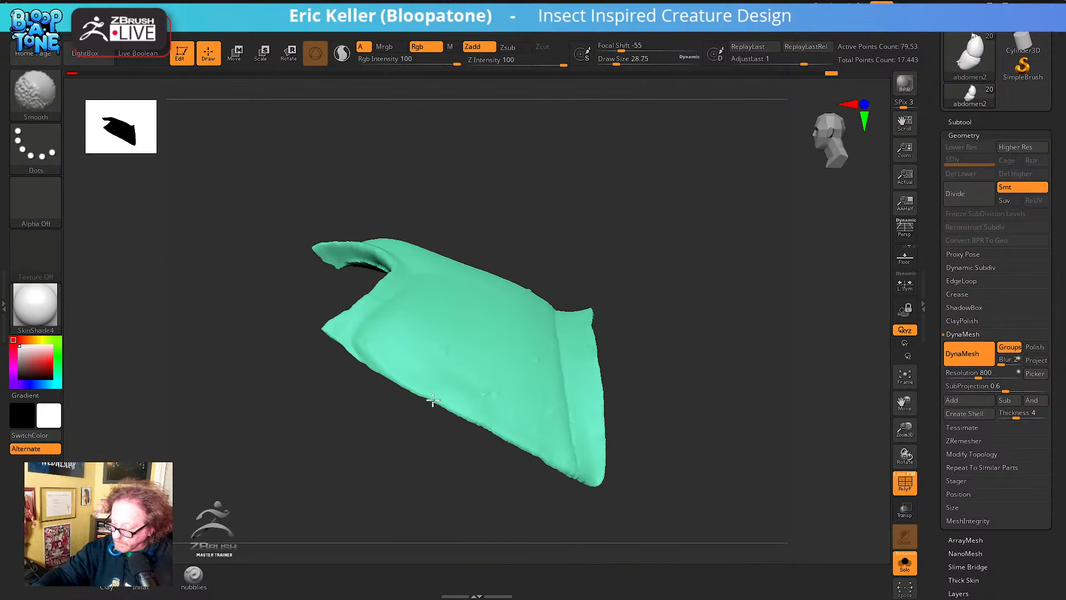
pyautogui.moveTo(631, 445); pyautogui.dragTo(556, 457, button='right')
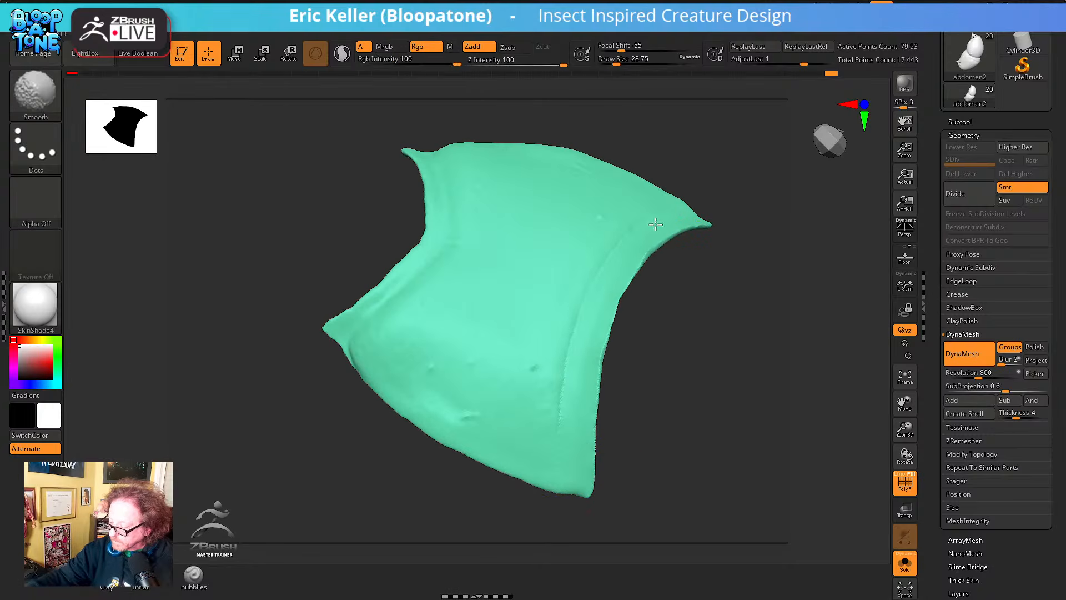
pyautogui.keyDown('alt'); pyautogui.moveTo(669, 390); pyautogui.dragTo(698, 502, button='right'); pyautogui.keyUp('alt')
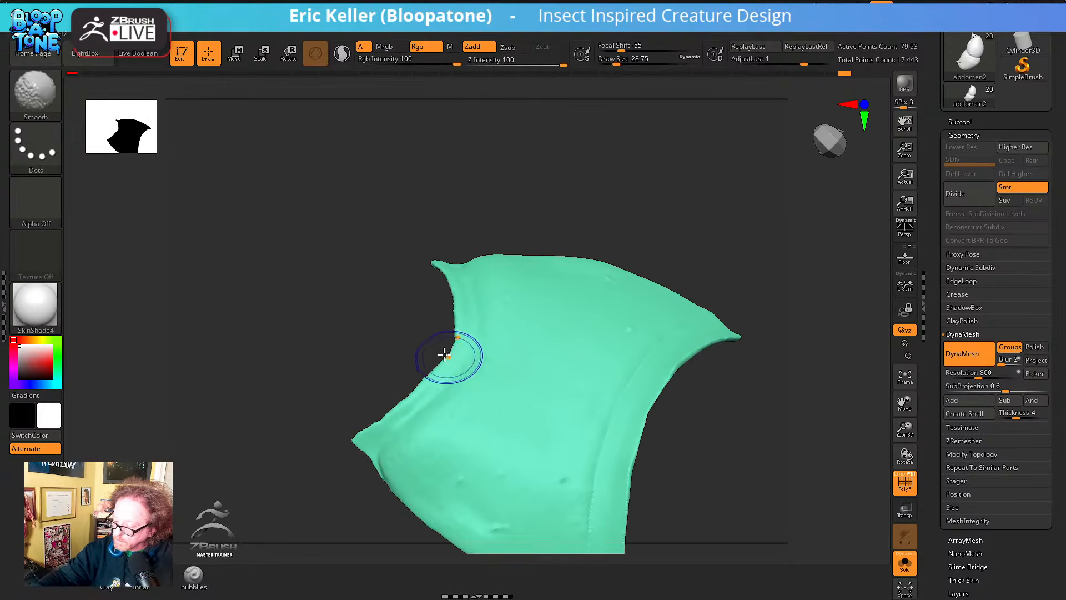
# Isolate the yellow band and split the stray fragment attached to its side edge into its own polygroup
pyautogui.moveTo(459, 398); pyautogui.dragTo(707, 341, button='right')
pyautogui.keyDown('ctrl'); pyautogui.keyDown('shift'); pyautogui.click(661, 271); pyautogui.keyUp('shift'); pyautogui.keyUp('ctrl')
pyautogui.keyDown('ctrl'); pyautogui.keyDown('shift'); pyautogui.click(548, 364); pyautogui.keyUp('shift'); pyautogui.keyUp('ctrl')
pyautogui.moveTo(550, 355); pyautogui.dragTo(602, 329, button='right')
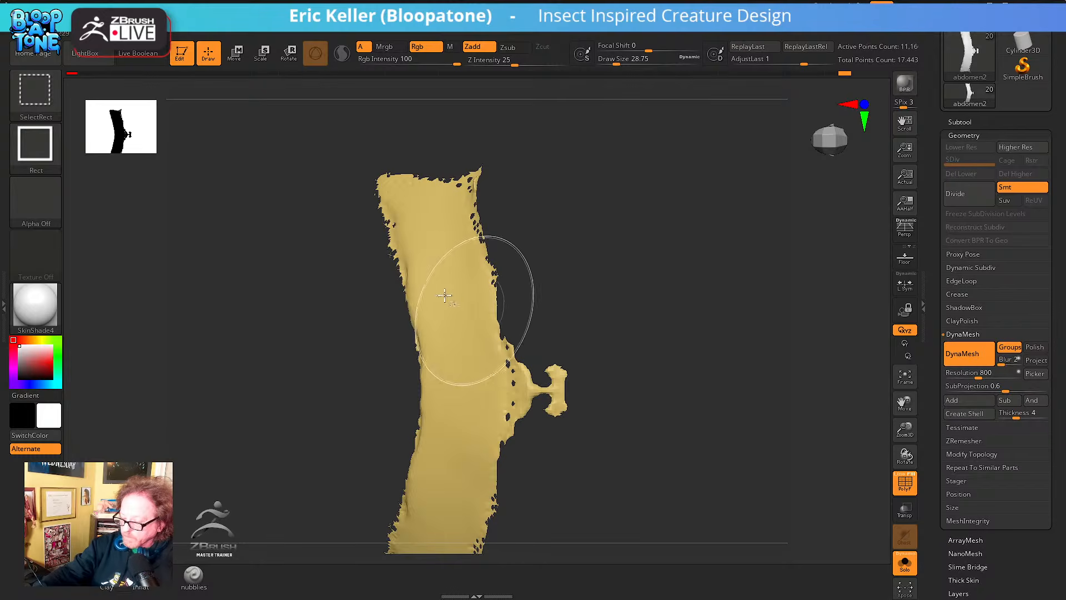
pyautogui.moveTo(525, 289)
pyautogui.keyDown('ctrl'); pyautogui.keyDown('shift'); pyautogui.mouseDown()
pyautogui.moveTo(662, 478)
pyautogui.moveTo(638, 470)
pyautogui.mouseUp(); pyautogui.keyUp('shift'); pyautogui.keyUp('ctrl')
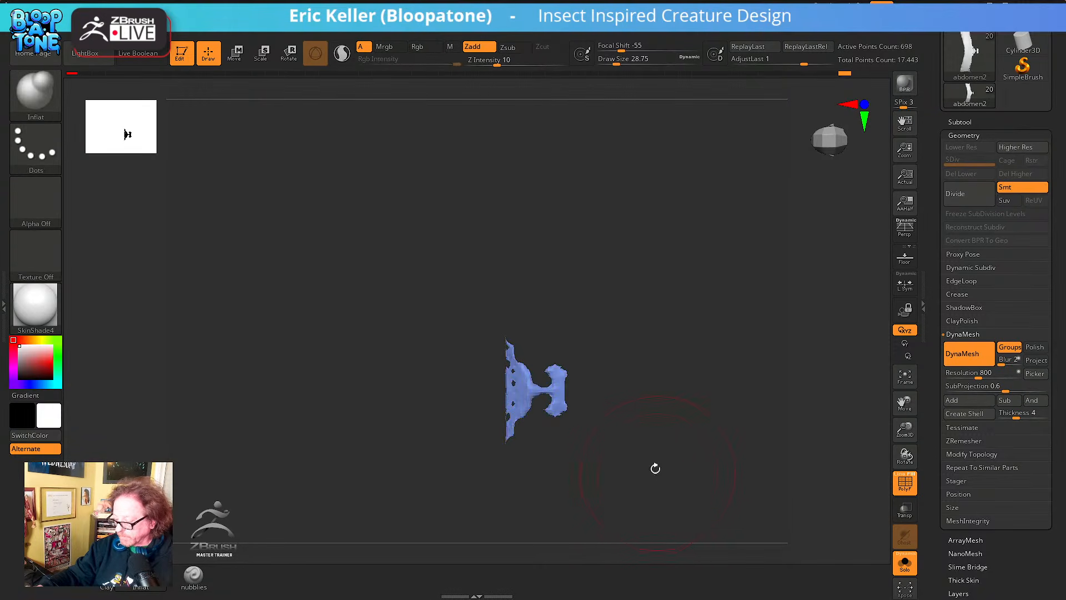
# Show the whole abdomen and reduce the brush draw size to about 9.45
pyautogui.keyDown('ctrl'); pyautogui.keyDown('shift'); pyautogui.click(663, 177); pyautogui.keyUp('shift'); pyautogui.keyUp('ctrl')
pyautogui.moveTo(636, 309)
pyautogui.mouseDown(button='right')
pyautogui.moveTo(665, 300)
pyautogui.moveTo(678, 310)
pyautogui.mouseUp(button='right')
pyautogui.moveTo(632, 350); pyautogui.dragTo(594, 356, button='right')
pyautogui.press('s')
pyautogui.moveTo(586, 369); pyautogui.dragTo(578, 369)
# Isolate the stray fragment beside the yellow band and hide it from the rest of the abdomen
pyautogui.hotkey('ctrl', 'shift')
pyautogui.keyDown('ctrl'); pyautogui.keyDown('shift'); pyautogui.click(548, 386); pyautogui.keyUp('shift'); pyautogui.keyUp('ctrl')
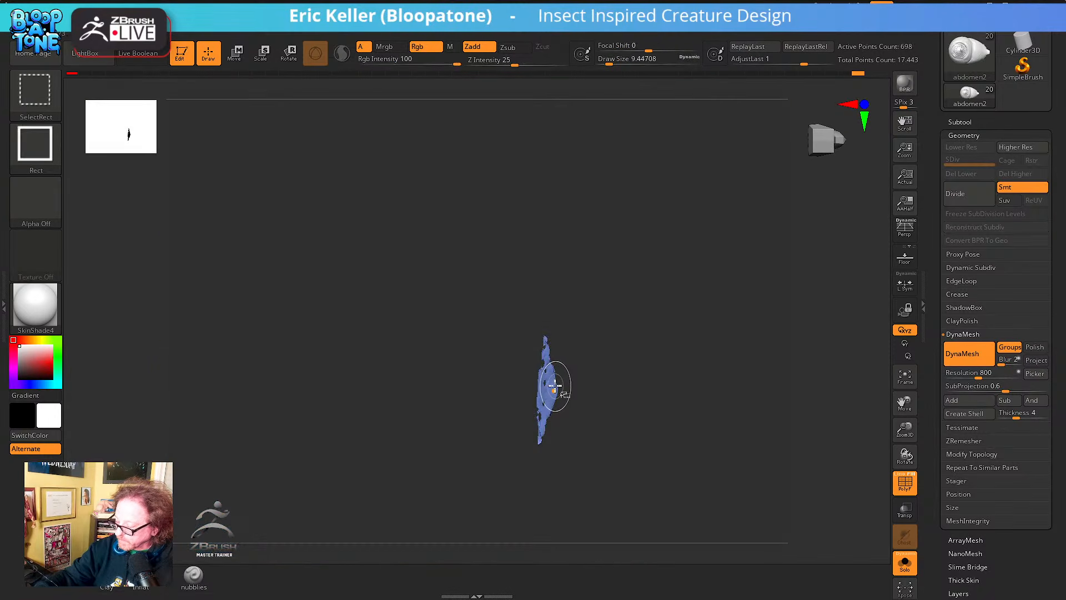
pyautogui.moveTo(594, 364)
pyautogui.mouseDown(button='right')
pyautogui.moveTo(561, 370)
pyautogui.moveTo(598, 366)
pyautogui.moveTo(582, 343)
pyautogui.moveTo(608, 371)
pyautogui.moveTo(650, 376)
pyautogui.moveTo(737, 417)
pyautogui.moveTo(762, 392)
pyautogui.moveTo(761, 474)
pyautogui.moveTo(564, 485)
pyautogui.moveTo(686, 467)
pyautogui.moveTo(697, 442)
pyautogui.moveTo(649, 444)
pyautogui.moveTo(673, 431)
pyautogui.moveTo(619, 485)
pyautogui.moveTo(638, 443)
pyautogui.moveTo(724, 534)
pyautogui.mouseUp(button='right')
pyautogui.hotkey('ctrl', 'shift')
pyautogui.keyDown('ctrl'); pyautogui.keyDown('shift'); pyautogui.click(551, 387); pyautogui.keyUp('shift'); pyautogui.keyUp('ctrl')
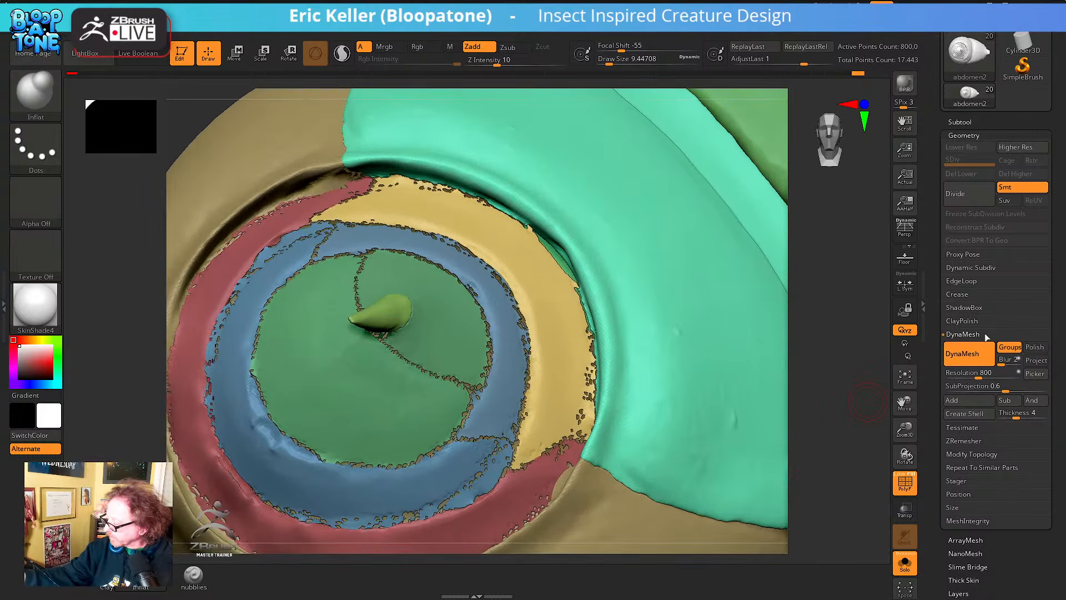
# Delete the abdomen mesh's hidden geometry and isolate the yellow crescent polygroup beside the blue ring
pyautogui.click(980, 454)
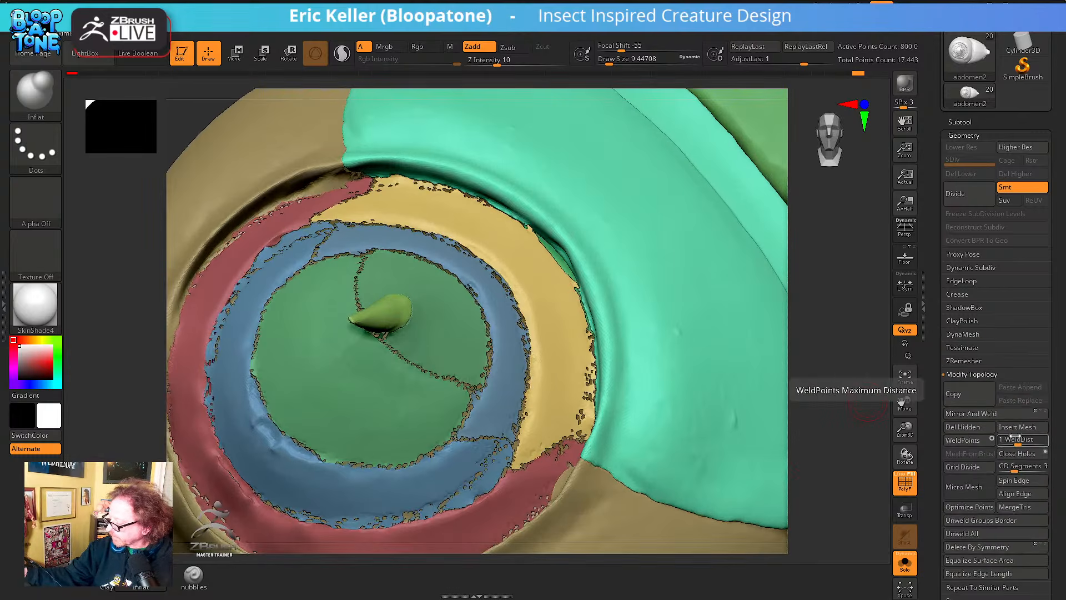
pyautogui.click(972, 431)
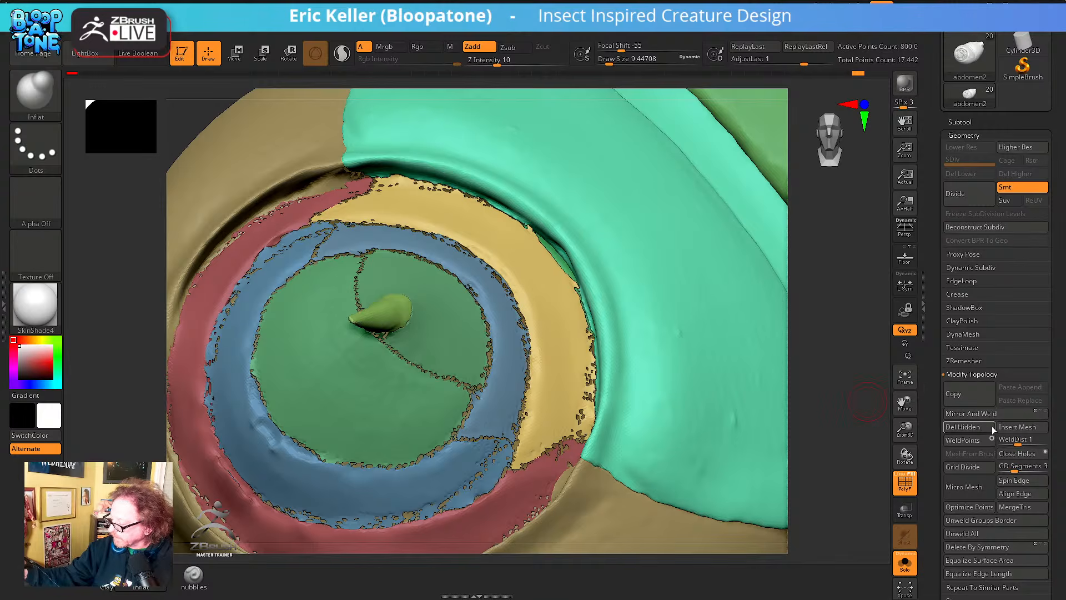
pyautogui.keyDown('ctrl'); pyautogui.keyDown('shift'); pyautogui.click(566, 336); pyautogui.keyUp('shift'); pyautogui.keyUp('ctrl')
# Thicken the ragged borders and ends of the isolated yellow strip with the Inflat brush, raising the draw size to 28.75
pyautogui.moveTo(567, 336); pyautogui.dragTo(547, 403)
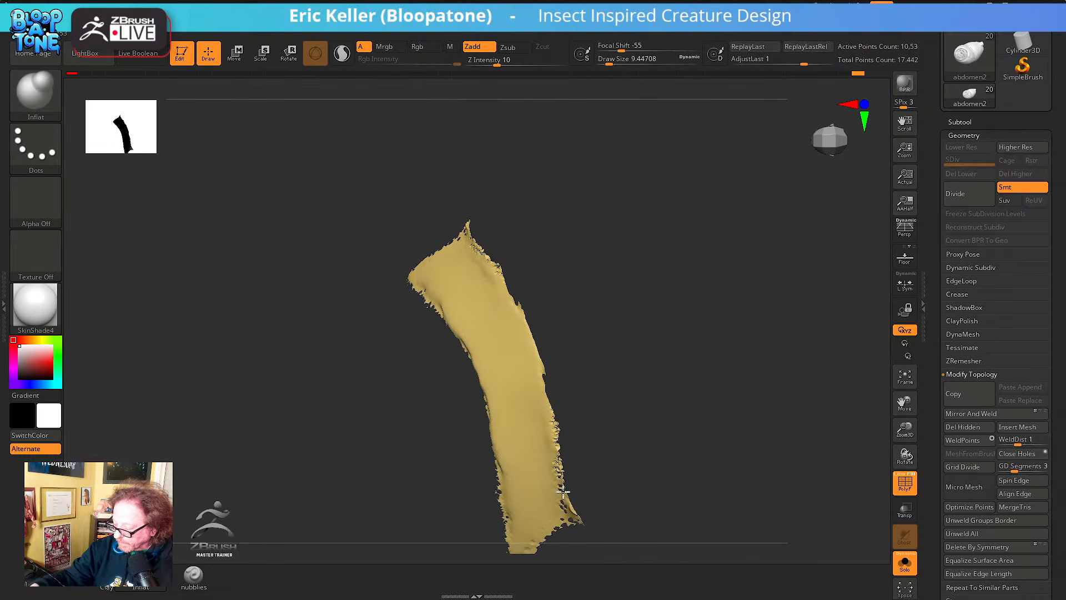
pyautogui.moveTo(583, 444); pyautogui.dragTo(588, 404)
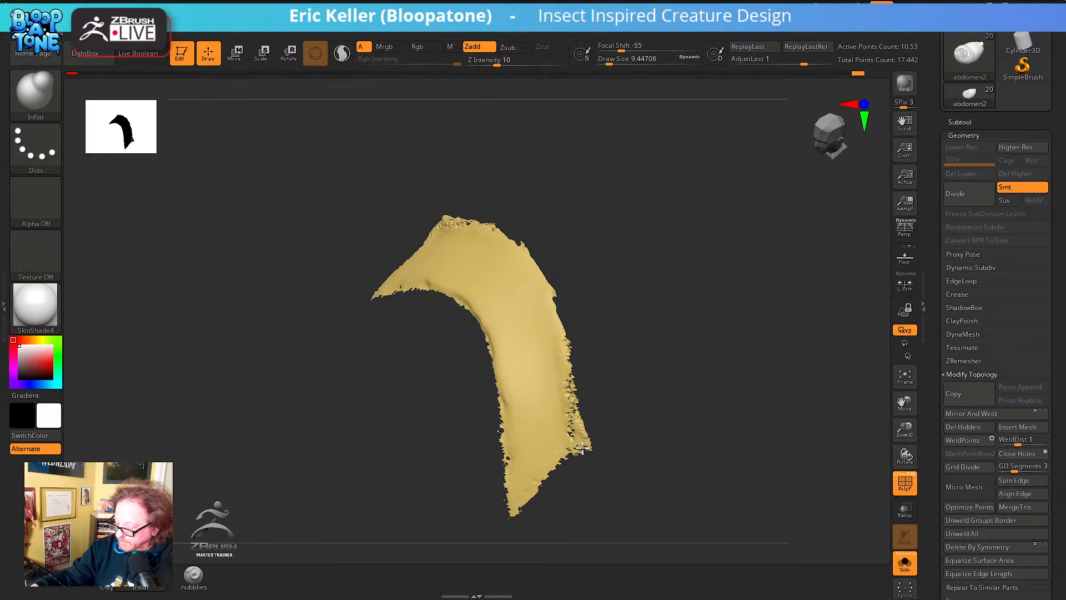
pyautogui.press('s')
pyautogui.moveTo(614, 436); pyautogui.dragTo(621, 435)
pyautogui.moveTo(620, 433); pyautogui.dragTo(617, 409)
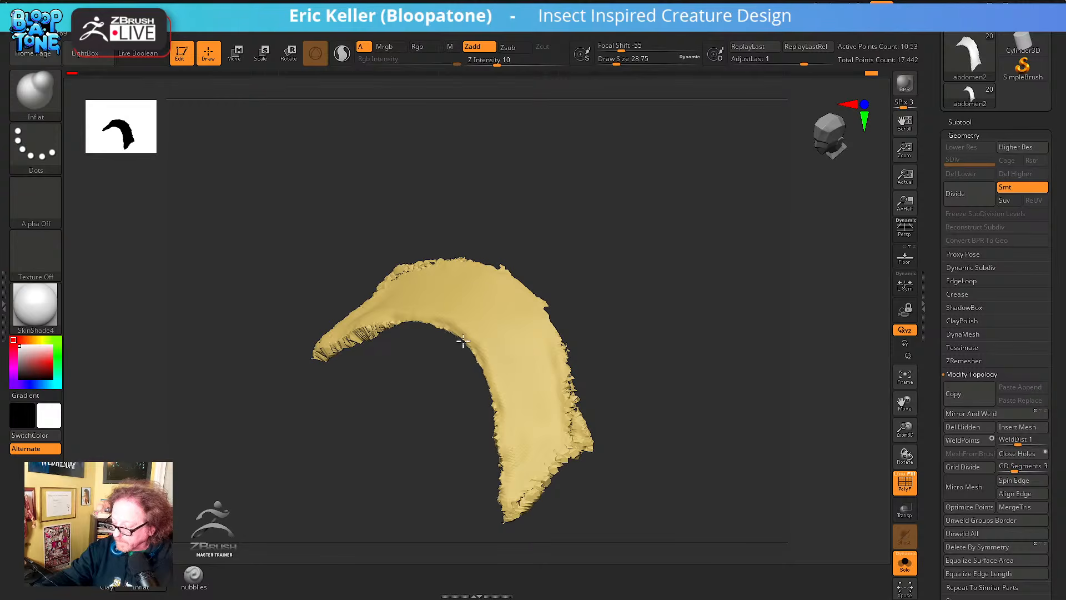
pyautogui.moveTo(474, 380)
pyautogui.mouseDown()
pyautogui.moveTo(590, 349)
pyautogui.moveTo(508, 334)
pyautogui.mouseUp()
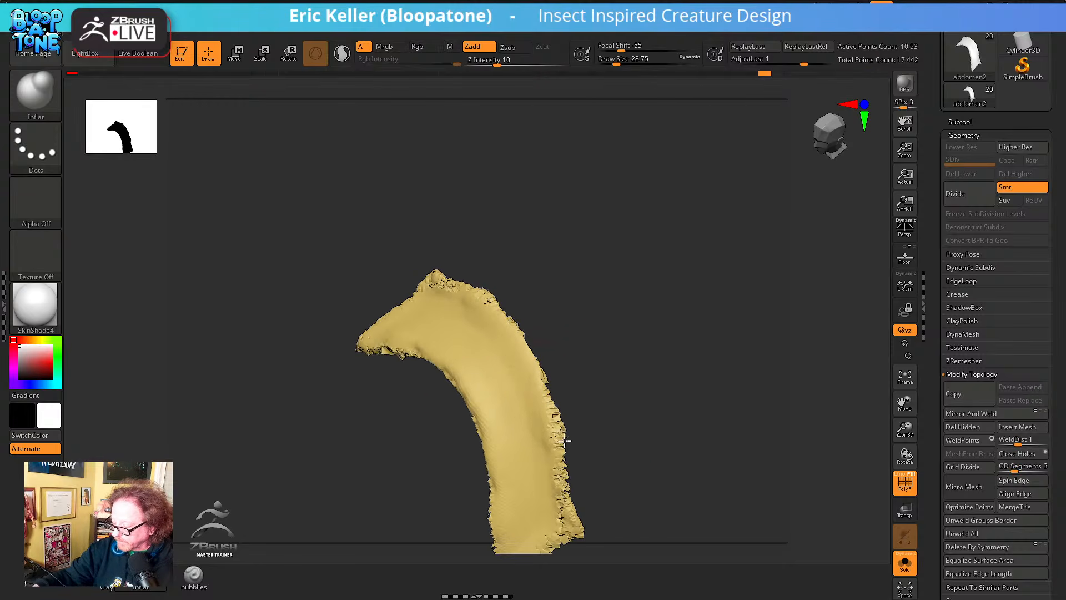
pyautogui.moveTo(566, 441)
pyautogui.mouseDown()
pyautogui.moveTo(602, 398)
pyautogui.moveTo(563, 410)
pyautogui.mouseUp()
pyautogui.moveTo(563, 460); pyautogui.dragTo(578, 381)
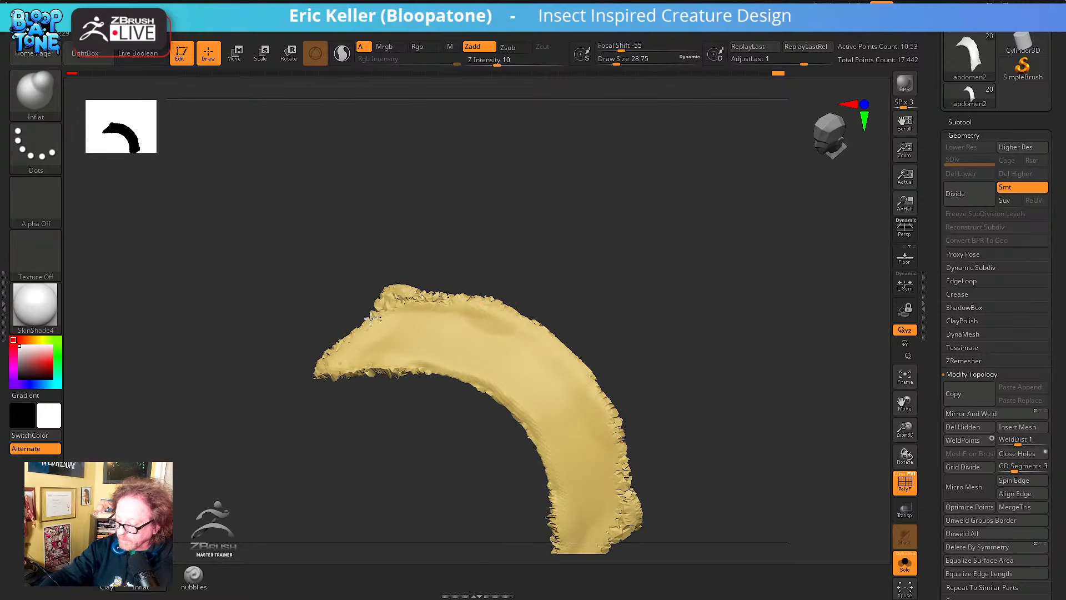
pyautogui.moveTo(314, 381)
pyautogui.mouseDown()
pyautogui.moveTo(636, 358)
pyautogui.moveTo(564, 447)
pyautogui.mouseUp()
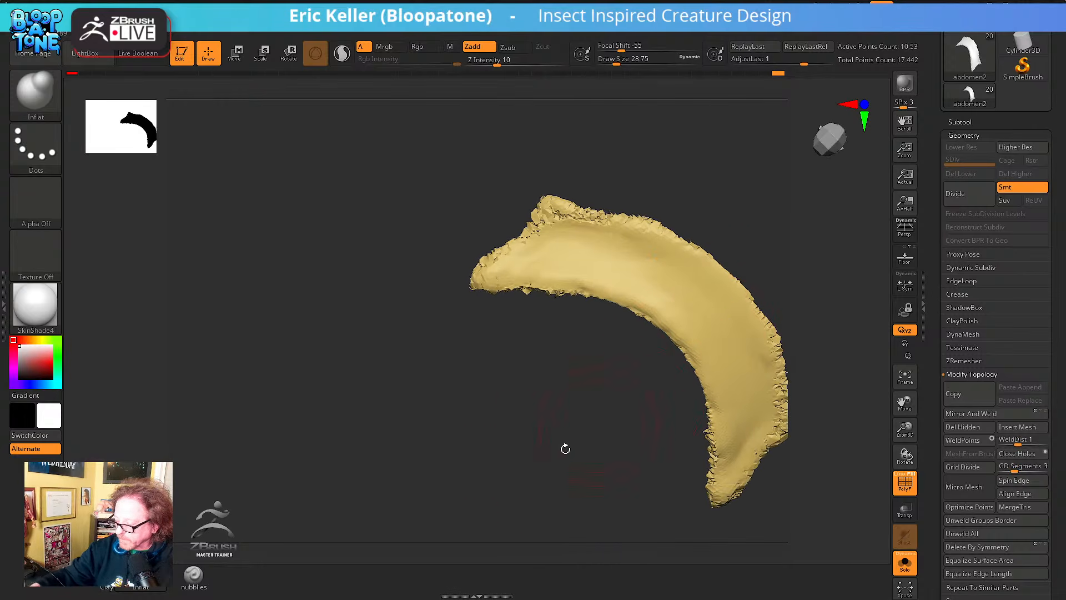
# Show all polygroups again and update the abdomen's DynaMesh to rebuild the inflated yellow strip
pyautogui.keyDown('ctrl'); pyautogui.keyDown('shift'); pyautogui.click(509, 483); pyautogui.keyUp('shift'); pyautogui.keyUp('ctrl')
pyautogui.moveTo(639, 328)
pyautogui.keyDown('alt'); pyautogui.mouseDown(button='right')
pyautogui.moveTo(624, 320)
pyautogui.moveTo(666, 352)
pyautogui.mouseUp(button='right'); pyautogui.keyUp('alt')
pyautogui.moveTo(763, 464)
pyautogui.keyDown('alt'); pyautogui.mouseDown(button='right')
pyautogui.moveTo(604, 460)
pyautogui.moveTo(584, 443)
pyautogui.mouseUp(button='right'); pyautogui.keyUp('alt')
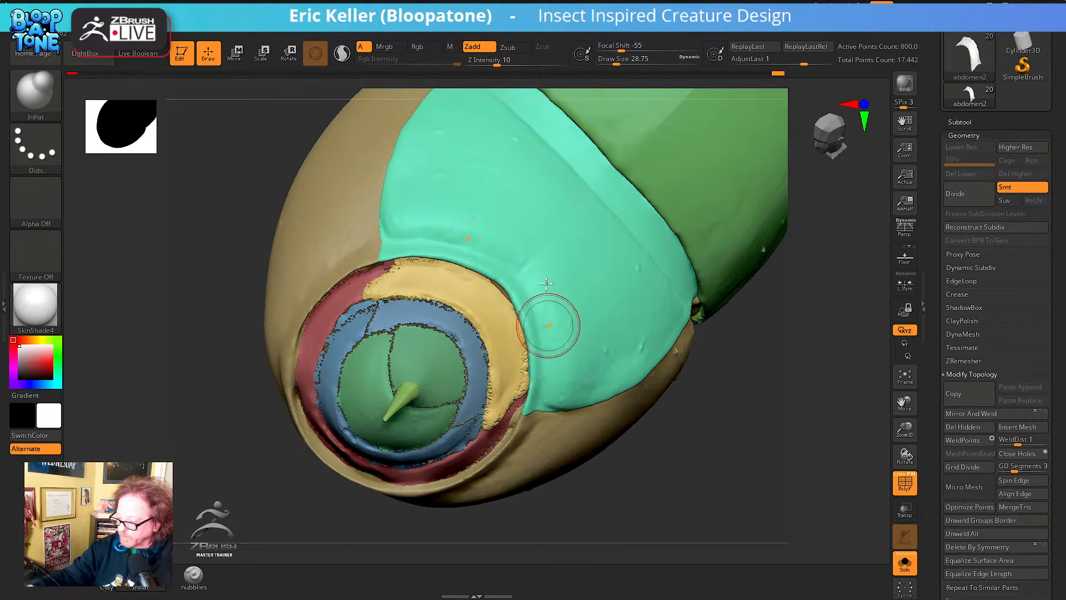
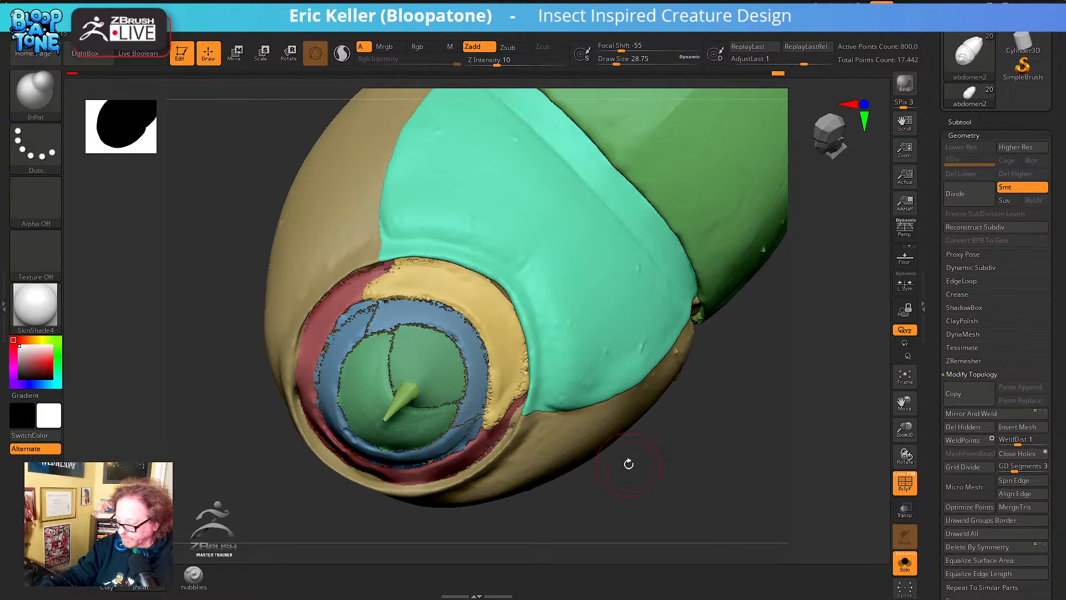
pyautogui.moveTo(677, 488); pyautogui.dragTo(673, 457)
# Isolate the yellow strip and smooth its bumpy edges and end tips with the Smooth brush
pyautogui.keyDown('ctrl'); pyautogui.keyDown('shift'); pyautogui.click(475, 278); pyautogui.keyUp('shift'); pyautogui.keyUp('ctrl')
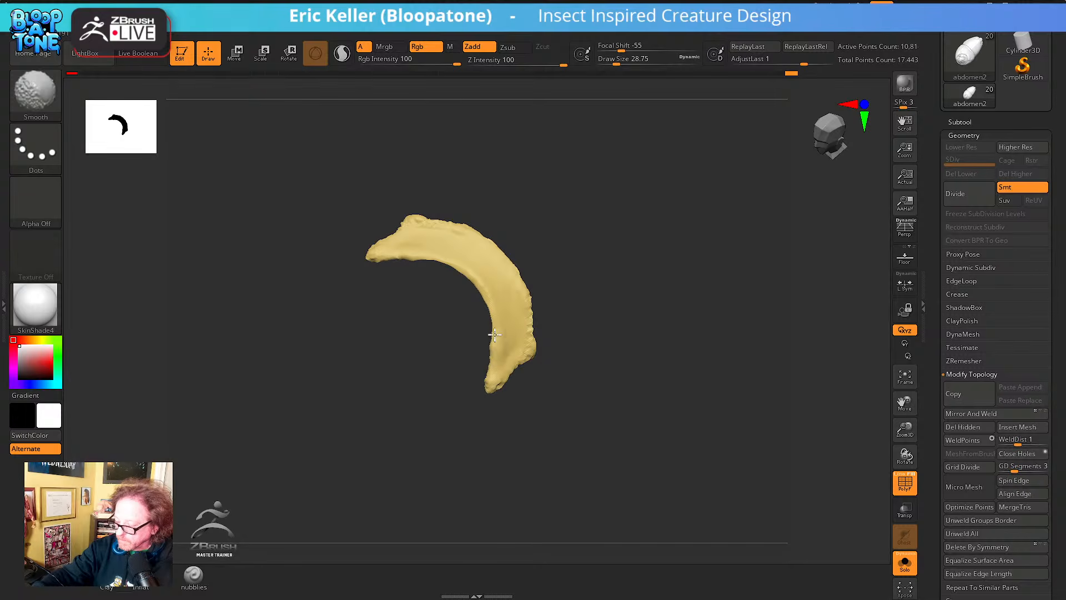
pyautogui.moveTo(587, 298); pyautogui.dragTo(509, 263)
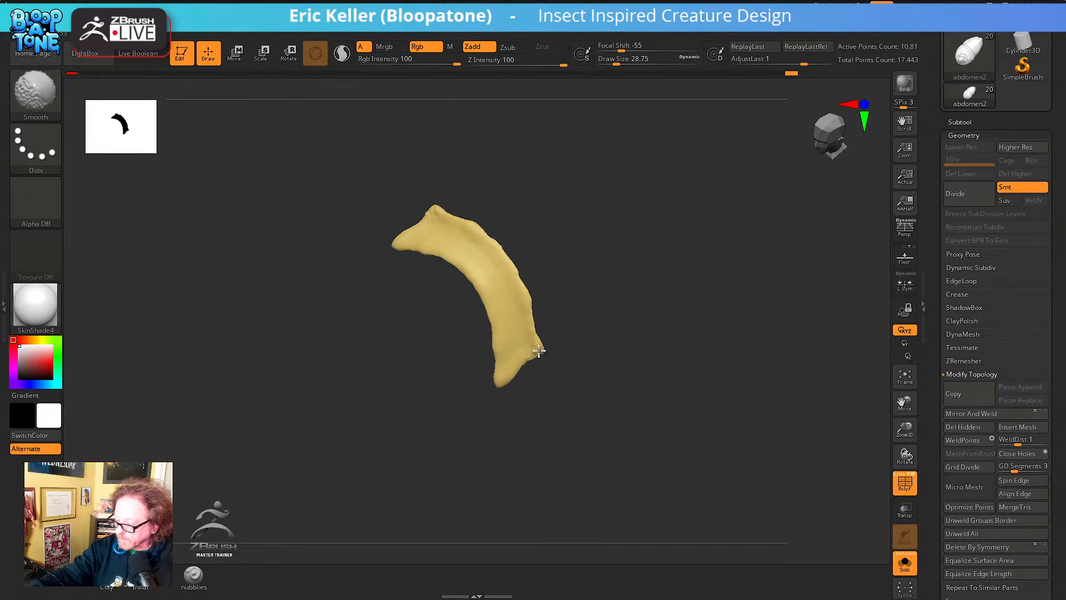
pyautogui.press('shift')
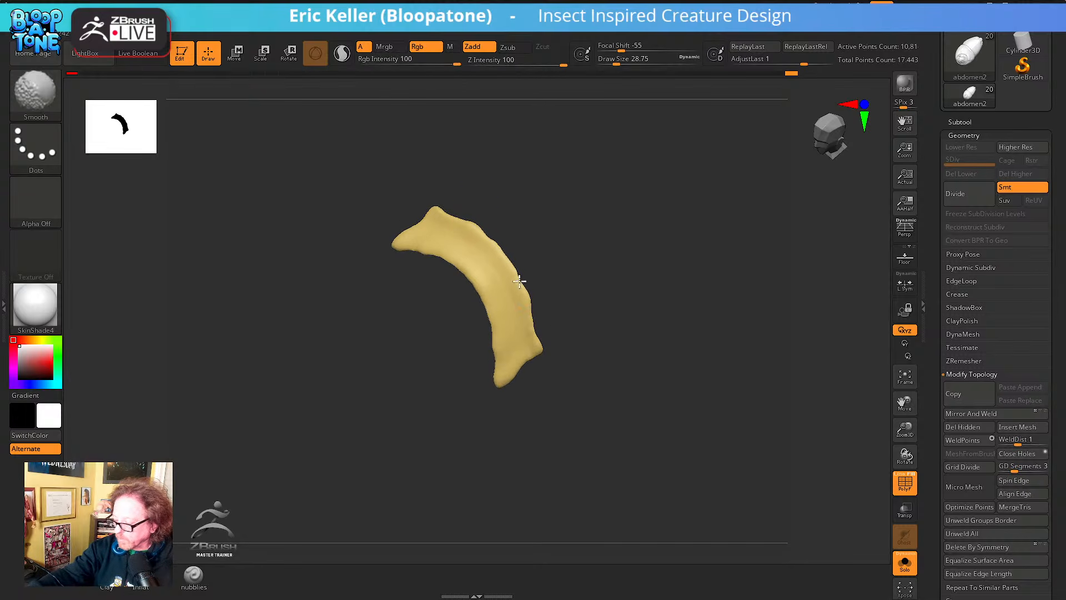
pyautogui.keyDown('ctrl'); pyautogui.keyDown('shift'); pyautogui.click(655, 446); pyautogui.keyUp('shift'); pyautogui.keyUp('ctrl')
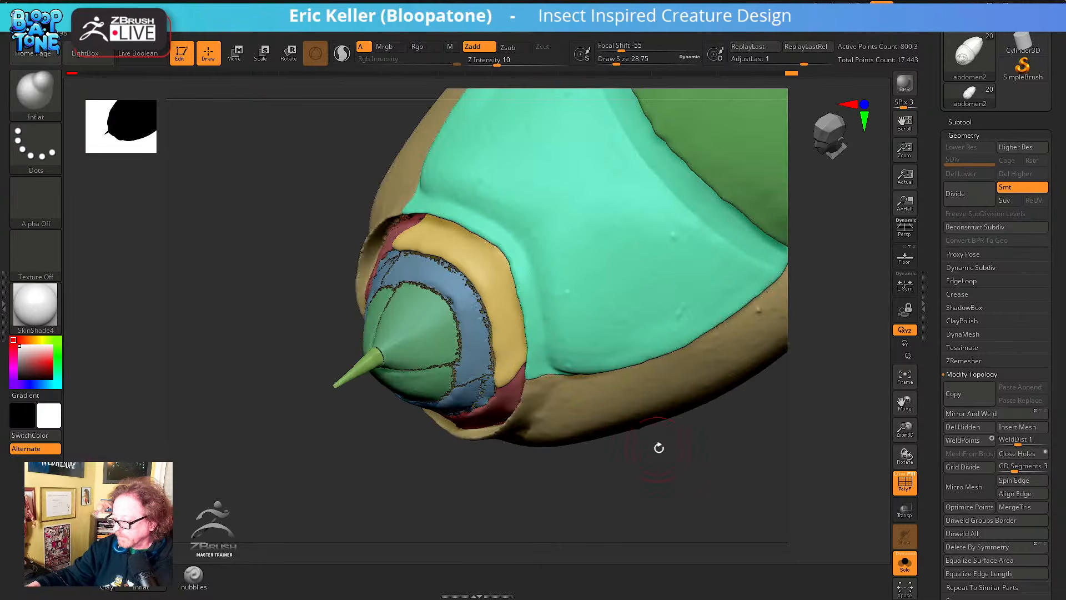
# Isolate the blue strip next to the yellow one and inflate its outer border and upper end
pyautogui.moveTo(590, 510)
pyautogui.mouseDown()
pyautogui.moveTo(605, 503)
pyautogui.moveTo(578, 492)
pyautogui.moveTo(580, 417)
pyautogui.moveTo(555, 441)
pyautogui.mouseUp()
pyautogui.keyDown('alt'); pyautogui.moveTo(527, 417); pyautogui.dragTo(669, 467, button='right'); pyautogui.keyUp('alt')
pyautogui.moveTo(669, 468); pyautogui.dragTo(625, 458, button='right')
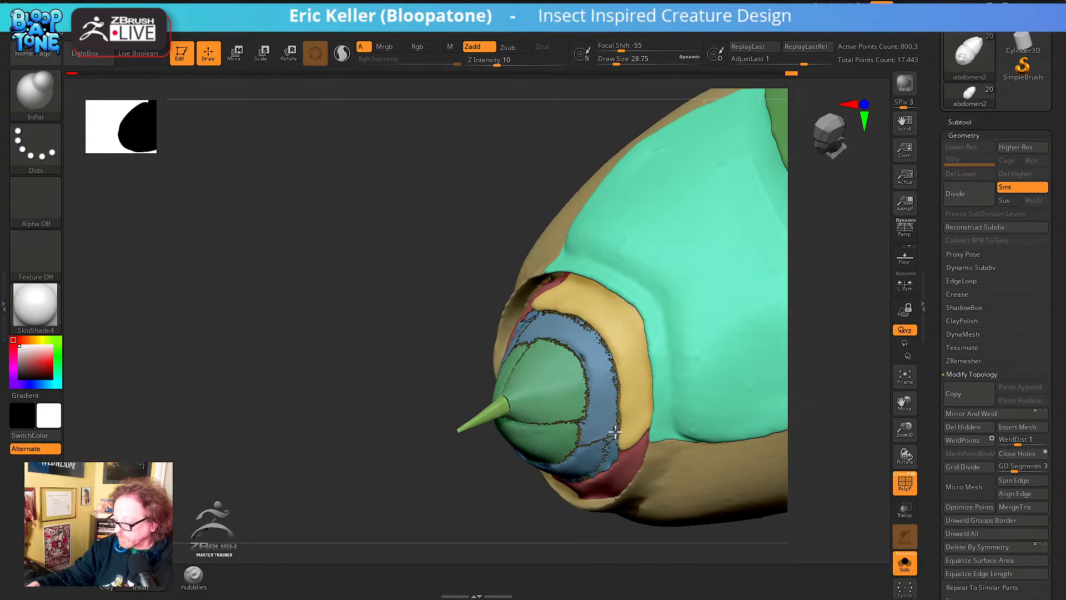
pyautogui.keyDown('ctrl'); pyautogui.keyDown('shift'); pyautogui.click(615, 399); pyautogui.keyUp('shift'); pyautogui.keyUp('ctrl')
pyautogui.moveTo(625, 397); pyautogui.dragTo(668, 496, button='right')
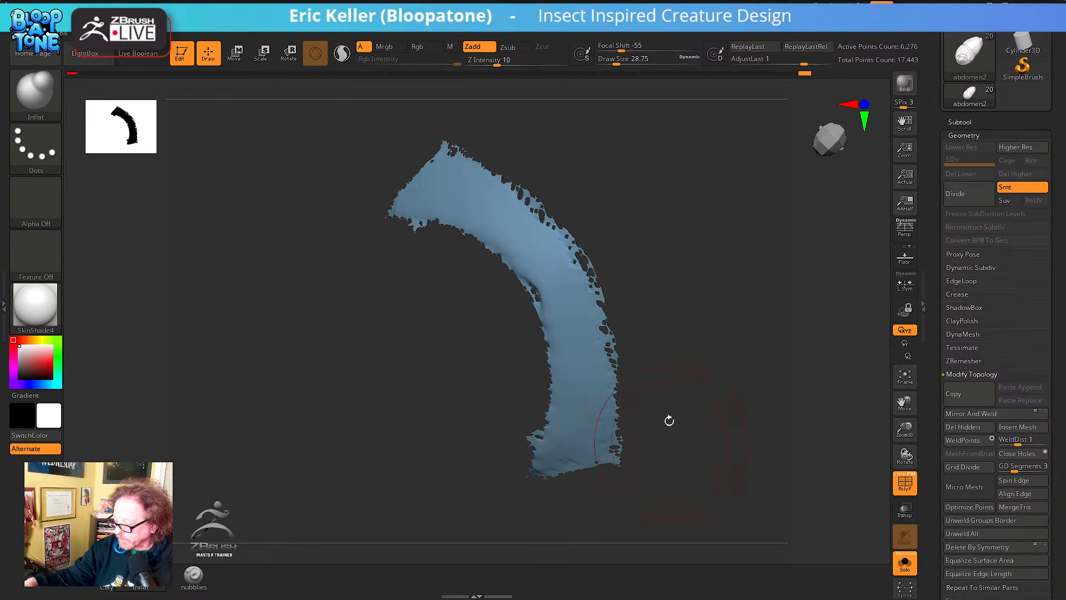
pyautogui.keyDown('alt'); pyautogui.moveTo(664, 375); pyautogui.dragTo(659, 433, button='right'); pyautogui.keyUp('alt')
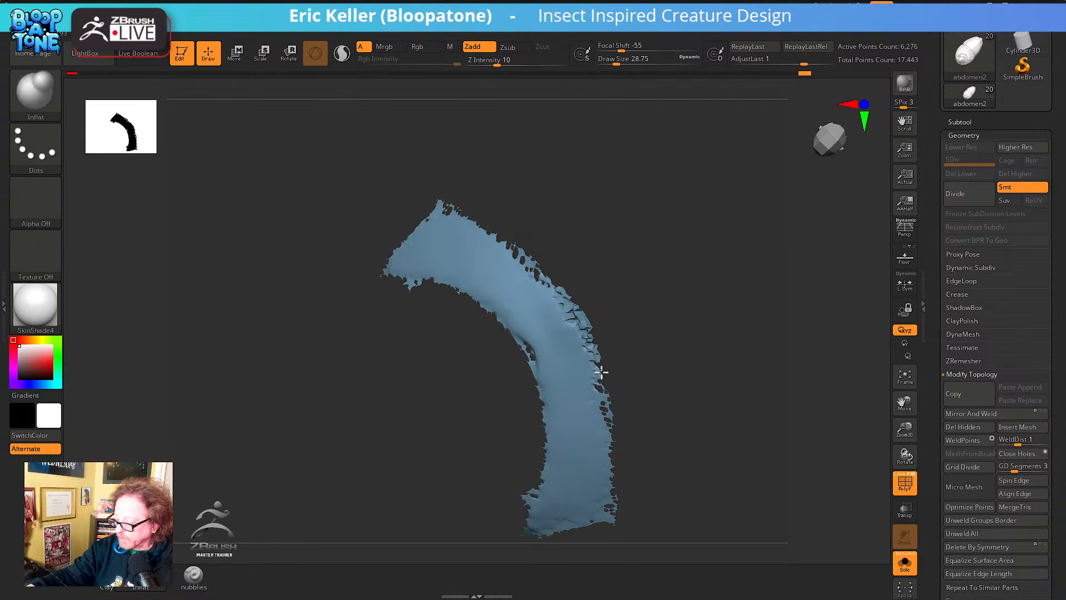
pyautogui.moveTo(605, 419); pyautogui.dragTo(608, 426)
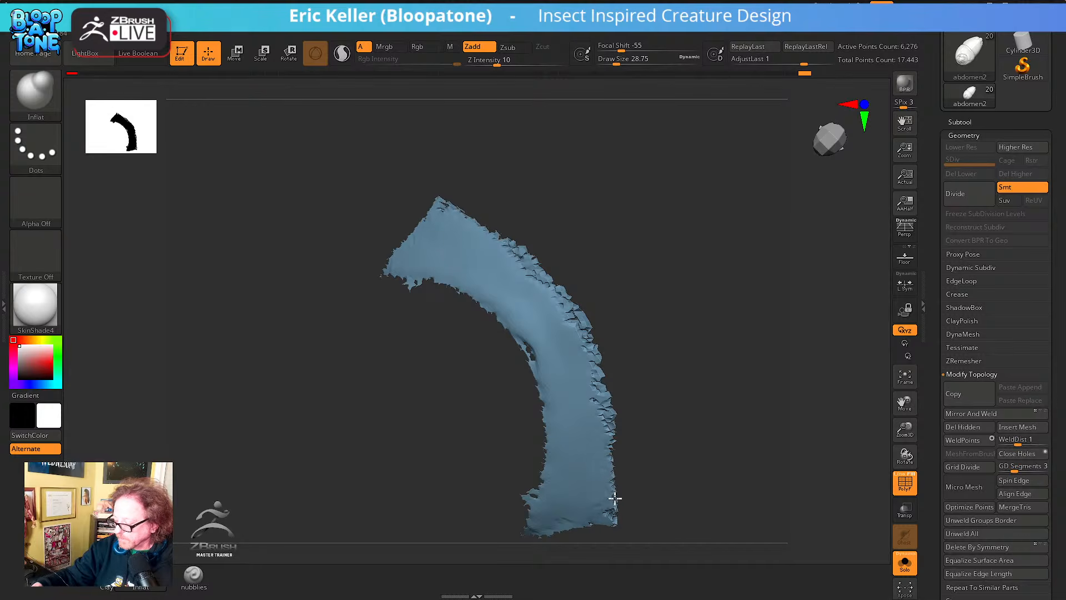
pyautogui.moveTo(536, 267)
pyautogui.mouseDown()
pyautogui.moveTo(434, 209)
pyautogui.moveTo(415, 229)
pyautogui.mouseUp()
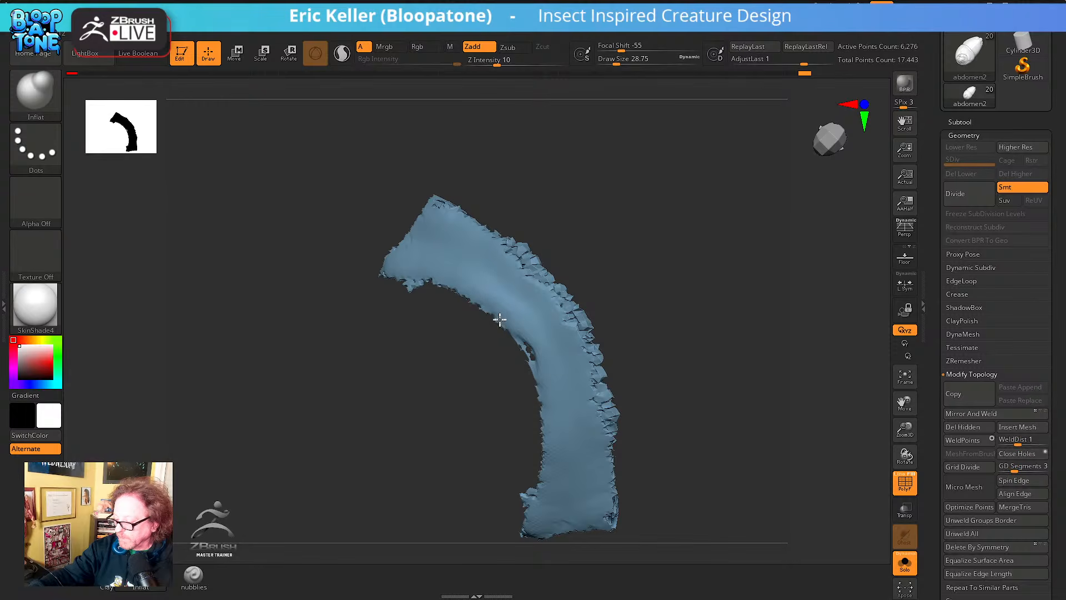
# Inflate the inner border and narrow end tips of the isolated blue strip
pyautogui.moveTo(609, 352)
pyautogui.mouseDown(button='right')
pyautogui.moveTo(721, 295)
pyautogui.moveTo(710, 302)
pyautogui.mouseUp(button='right')
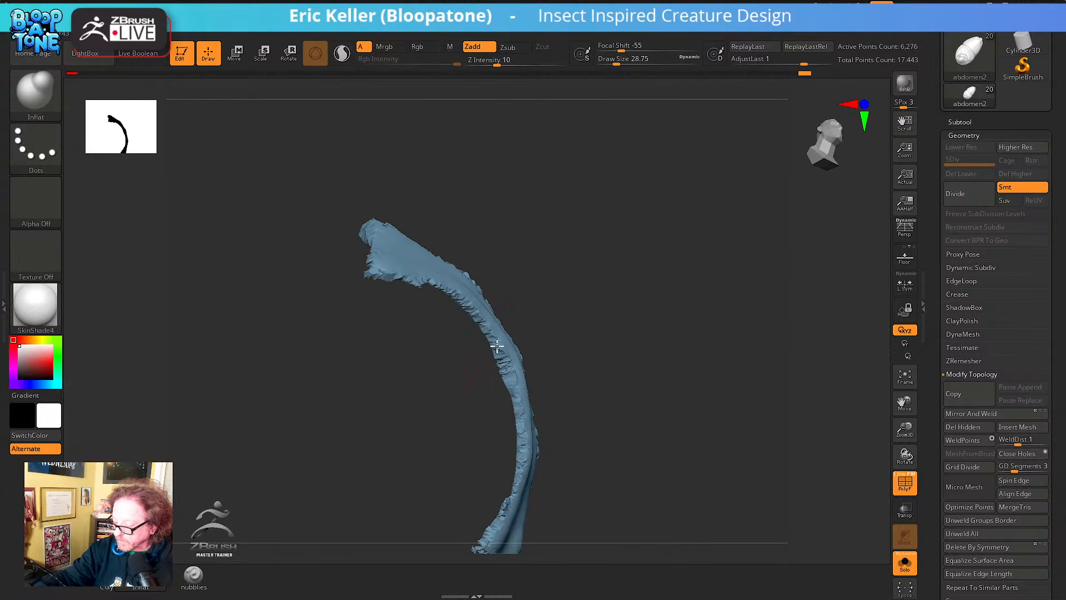
pyautogui.moveTo(528, 454); pyautogui.dragTo(610, 363, button='right')
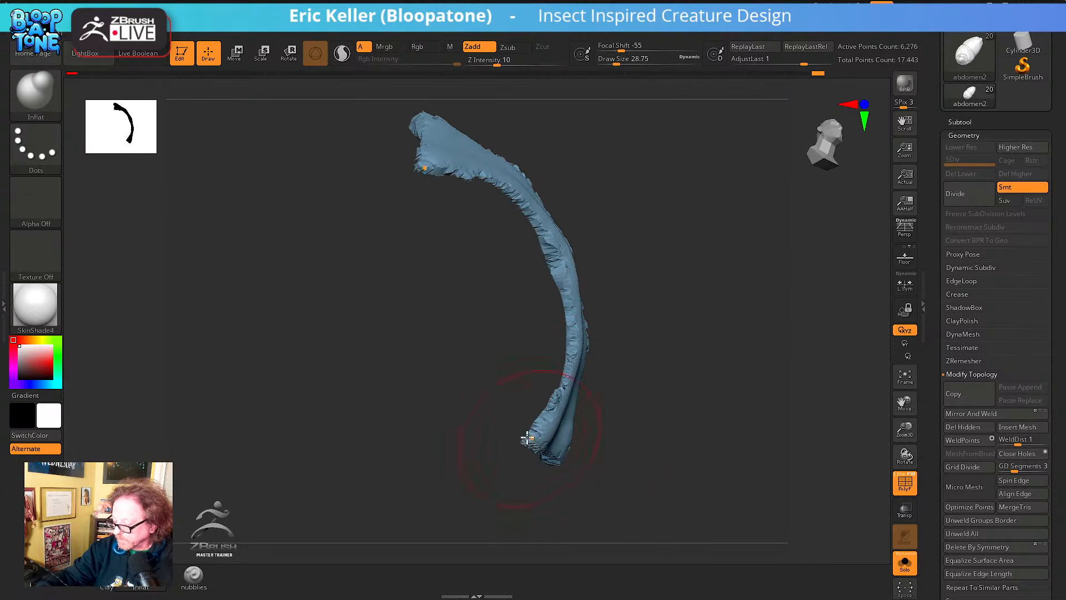
pyautogui.moveTo(525, 438)
pyautogui.mouseDown(button='right')
pyautogui.moveTo(577, 398)
pyautogui.moveTo(534, 441)
pyautogui.mouseUp(button='right')
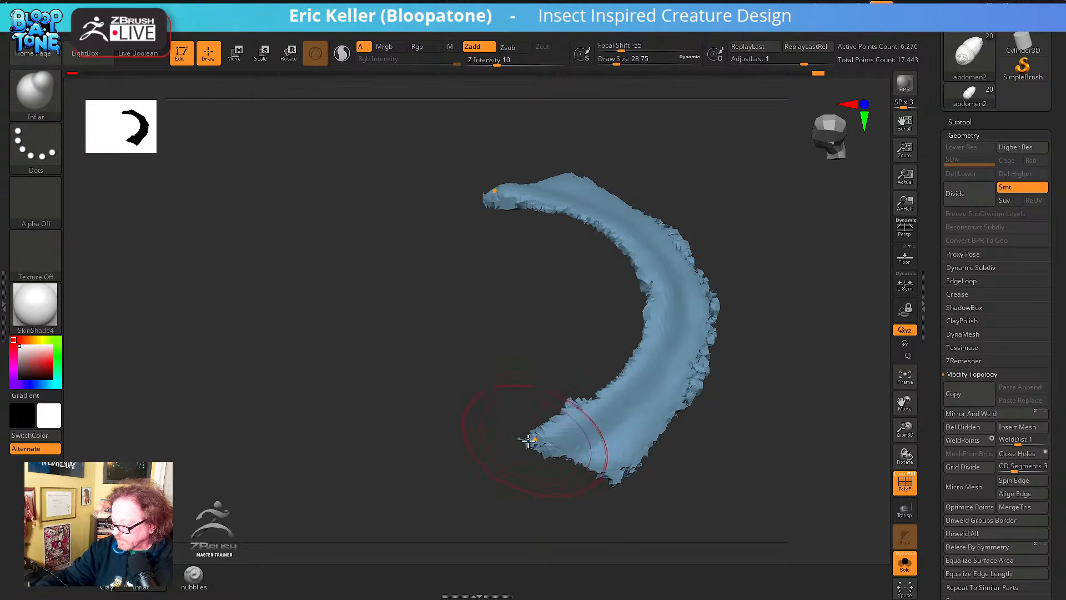
pyautogui.moveTo(528, 441); pyautogui.dragTo(571, 455)
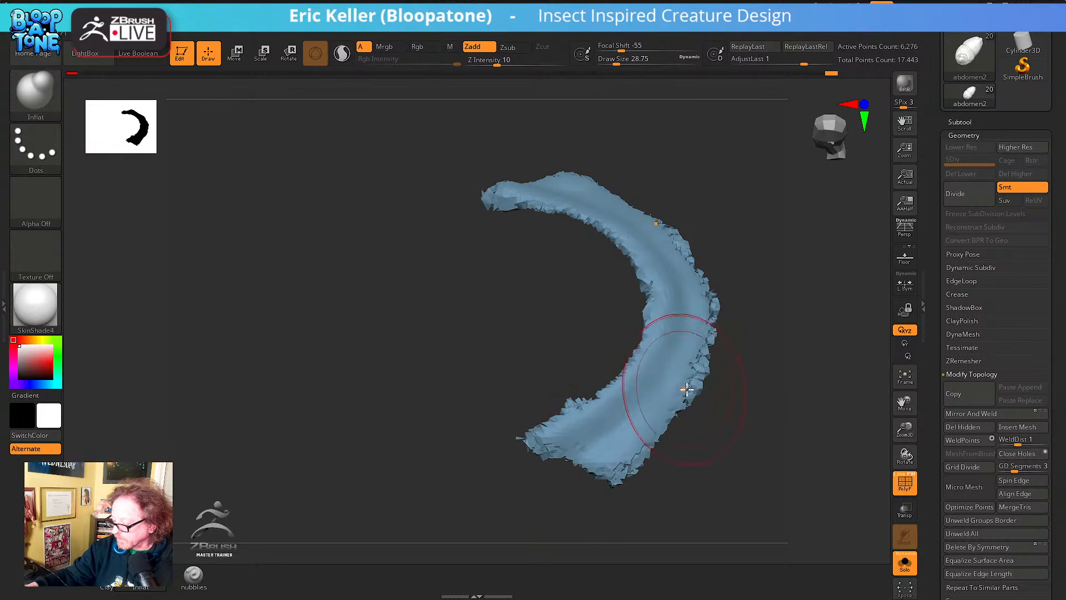
# Update the DynaMesh of the blue strip and smooth its edges and end tips
pyautogui.moveTo(672, 383); pyautogui.dragTo(708, 408, button='right')
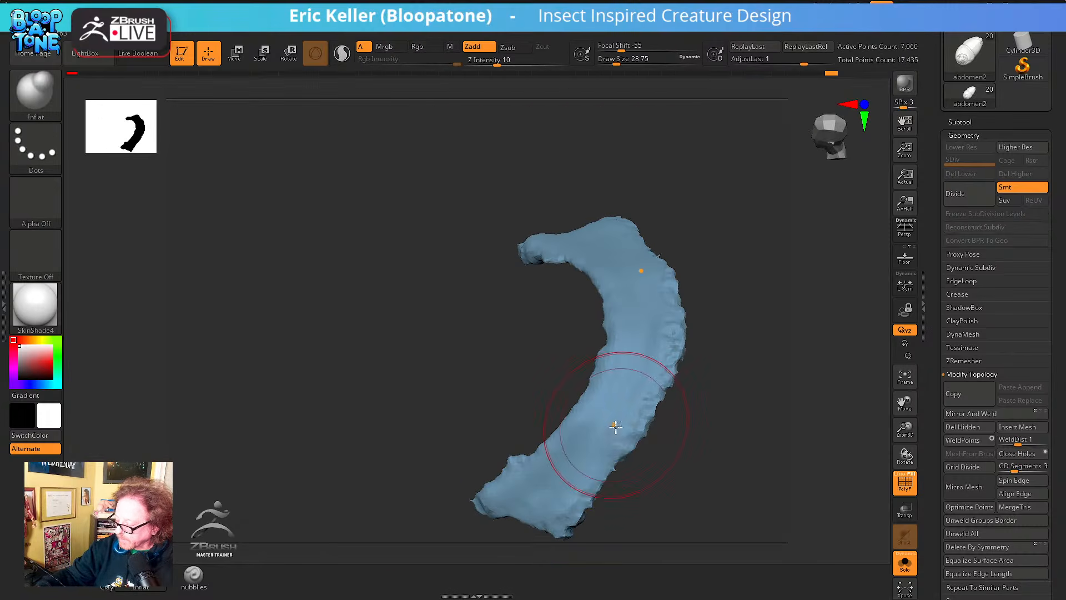
pyautogui.moveTo(615, 426)
pyautogui.keyDown('shift'); pyautogui.mouseDown()
pyautogui.moveTo(616, 464)
pyautogui.moveTo(664, 388)
pyautogui.moveTo(673, 344)
pyautogui.mouseUp(); pyautogui.keyUp('shift')
pyautogui.moveTo(541, 266); pyautogui.dragTo(541, 339)
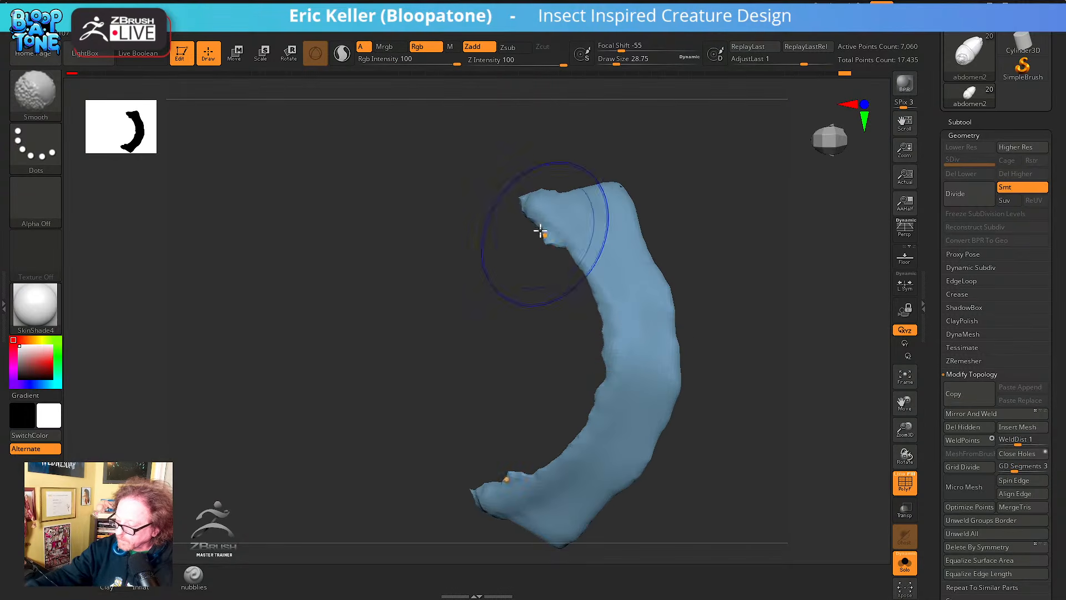
pyautogui.keyDown('shift'); pyautogui.moveTo(545, 233); pyautogui.dragTo(574, 257); pyautogui.keyUp('shift')
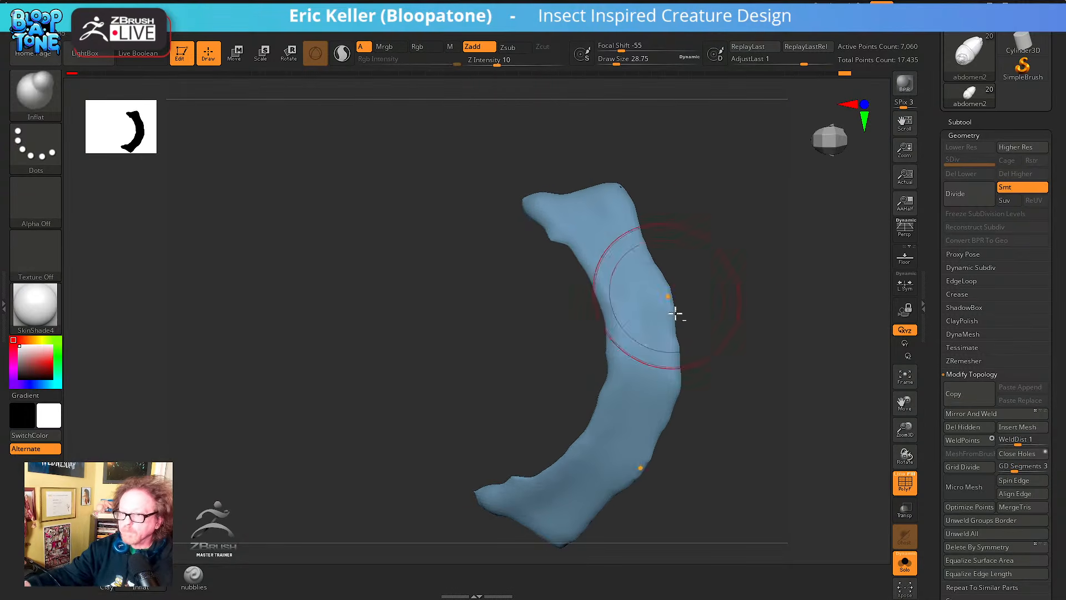
pyautogui.moveTo(674, 311); pyautogui.dragTo(744, 345)
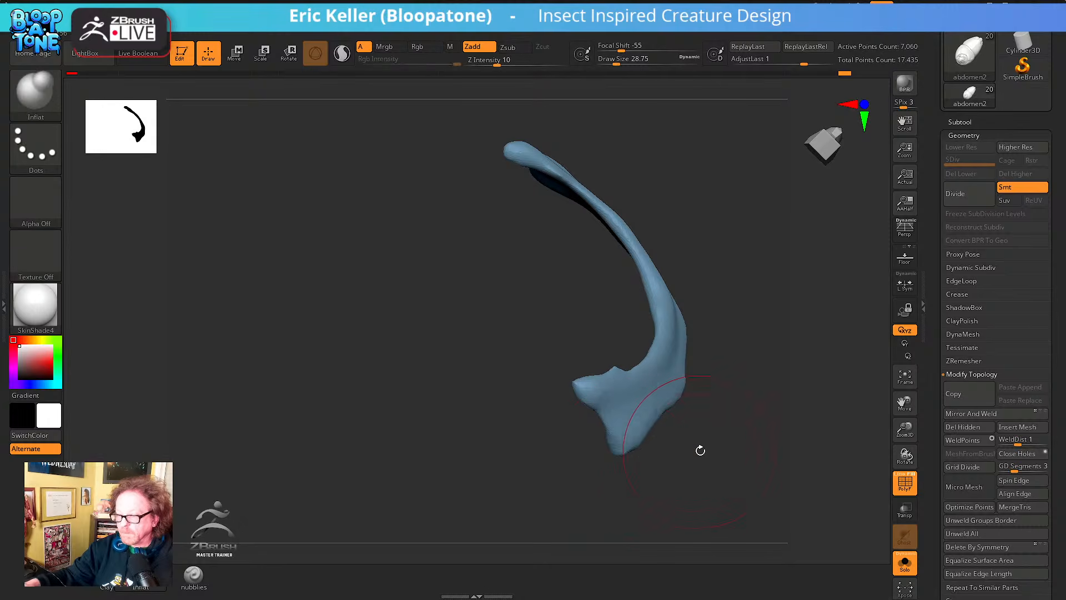
pyautogui.moveTo(700, 447); pyautogui.dragTo(664, 436)
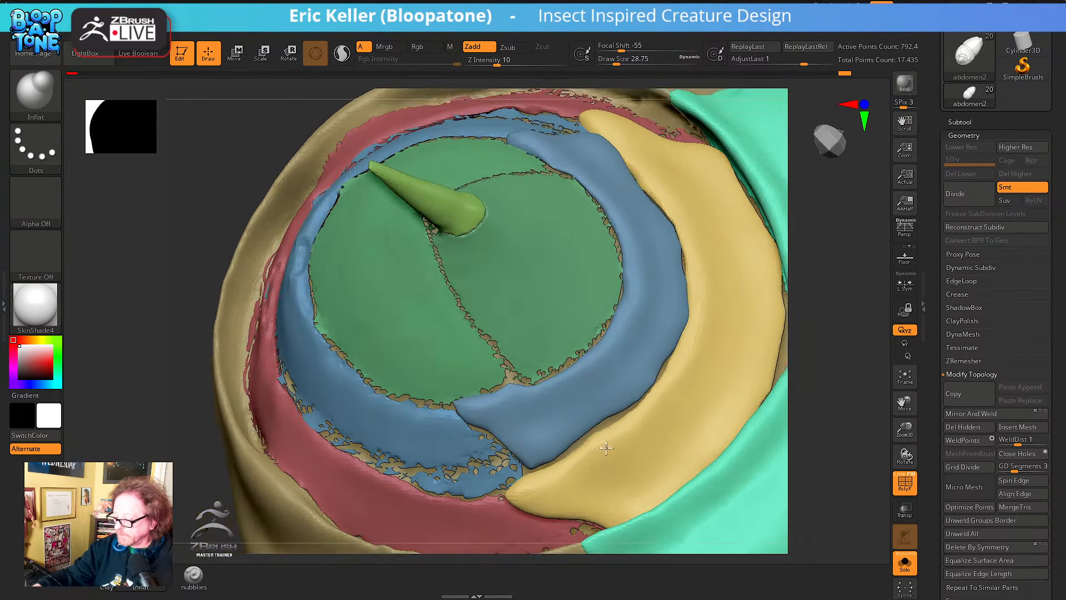
# Isolate the red strip around the abdomen tip and inflate its outer border and both narrow ends
pyautogui.moveTo(606, 447); pyautogui.dragTo(550, 321, button='right')
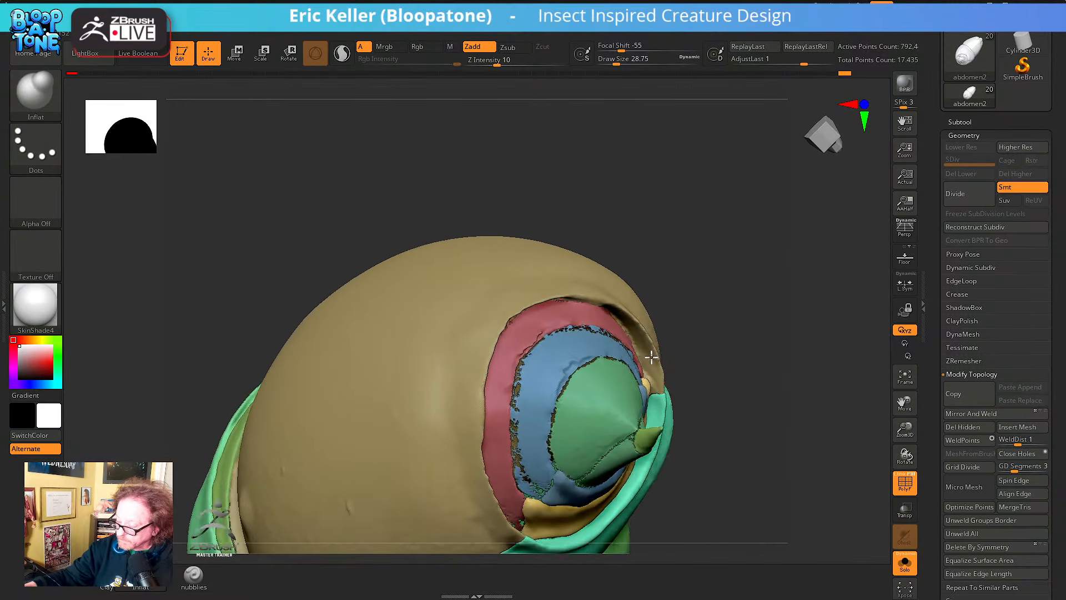
pyautogui.keyDown('ctrl'); pyautogui.keyDown('shift'); pyautogui.click(550, 321); pyautogui.keyUp('shift'); pyautogui.keyUp('ctrl')
pyautogui.moveTo(636, 300); pyautogui.dragTo(503, 331, button='right')
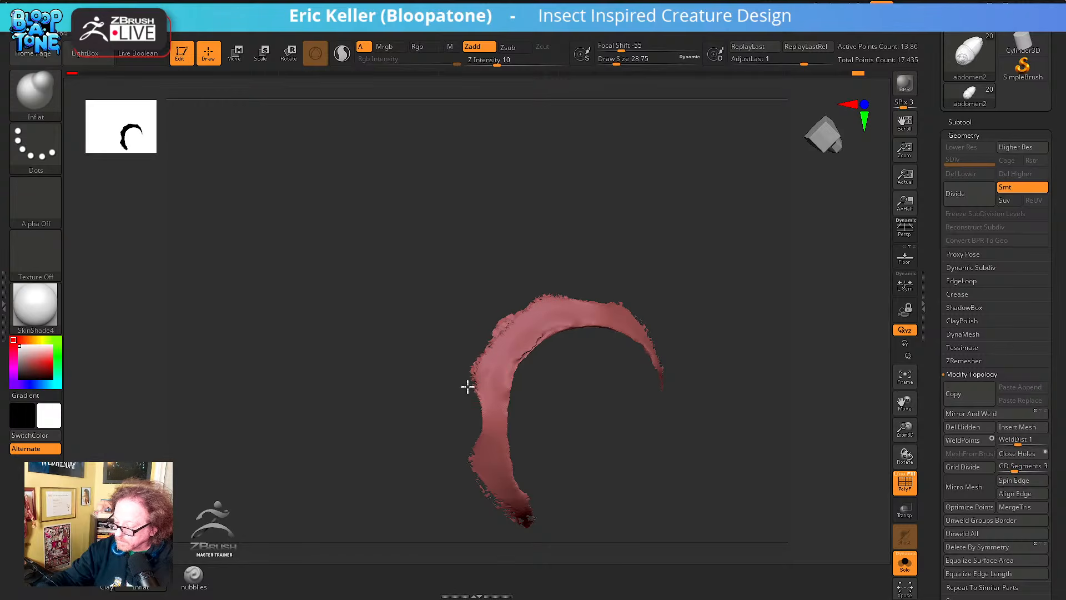
pyautogui.moveTo(476, 443); pyautogui.dragTo(507, 387, button='right')
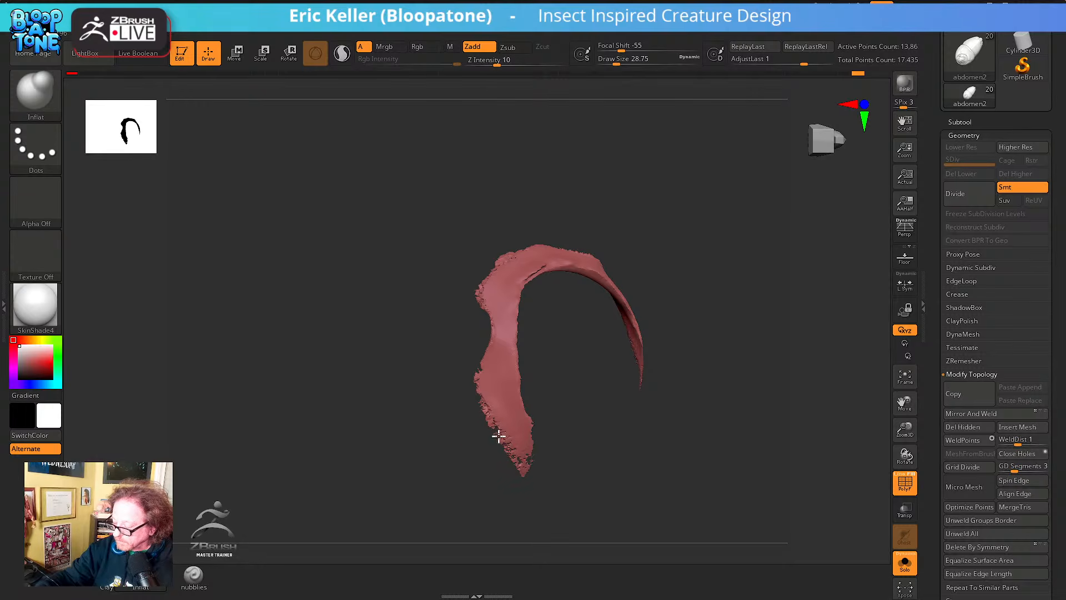
pyautogui.moveTo(540, 489); pyautogui.dragTo(535, 458, button='right')
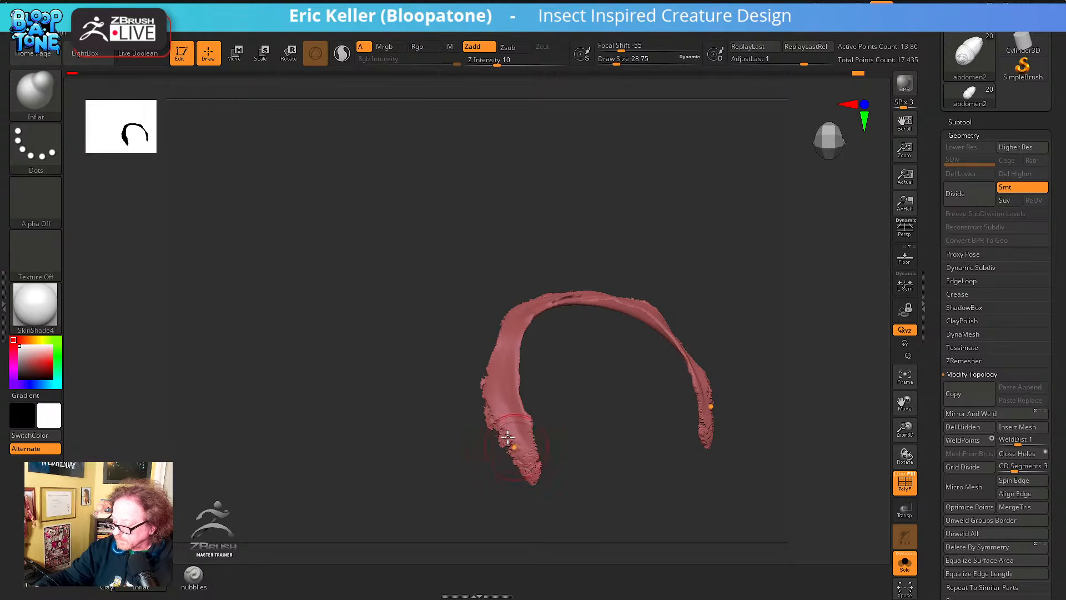
pyautogui.moveTo(588, 294); pyautogui.dragTo(589, 349, button='right')
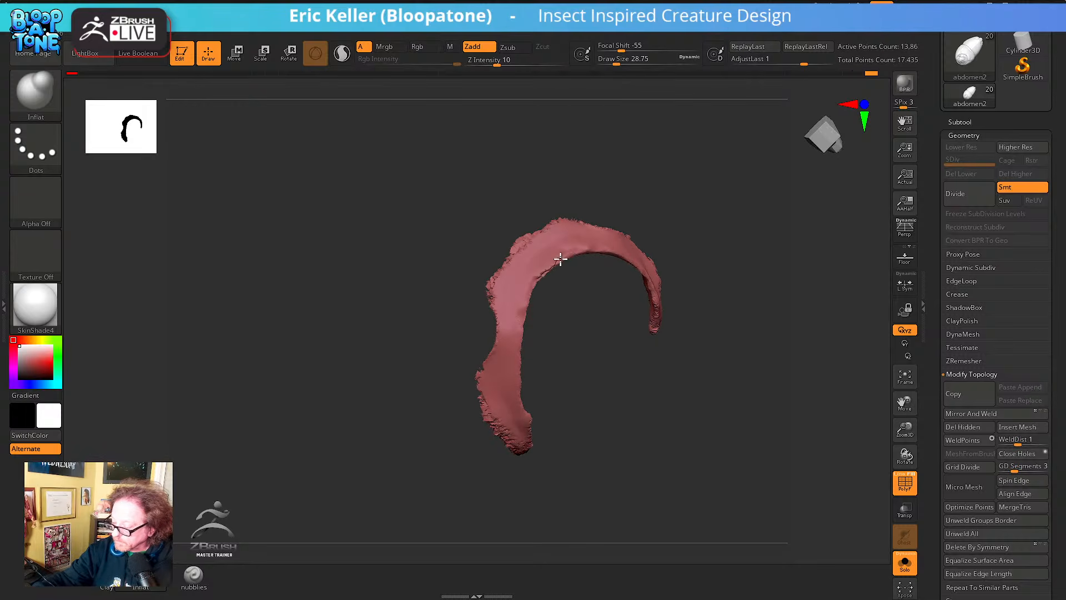
pyautogui.moveTo(550, 263); pyautogui.dragTo(507, 290, button='right')
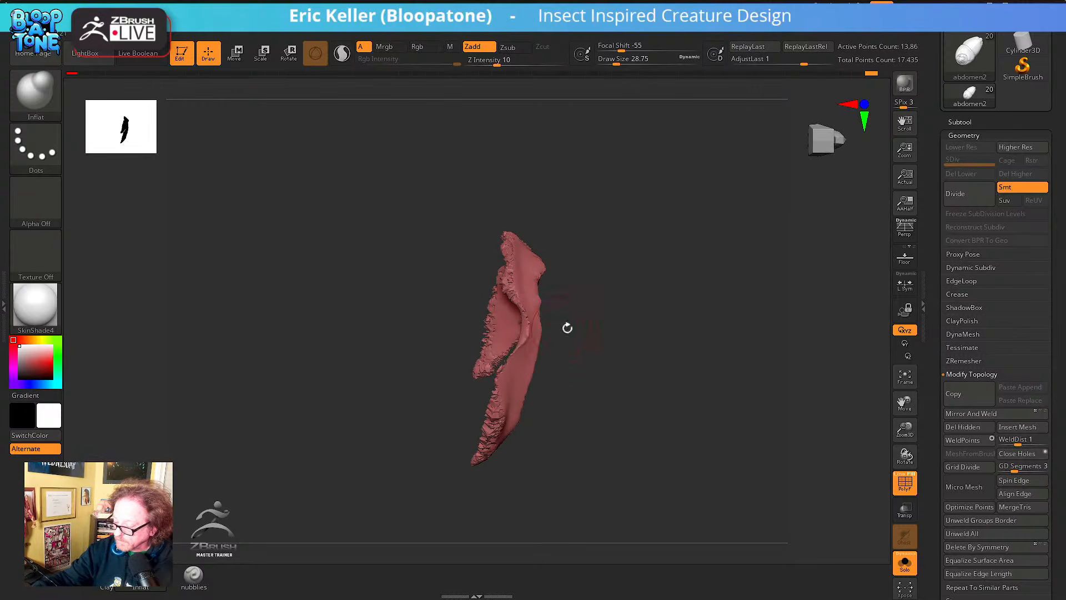
pyautogui.moveTo(567, 327); pyautogui.dragTo(594, 354, button='right')
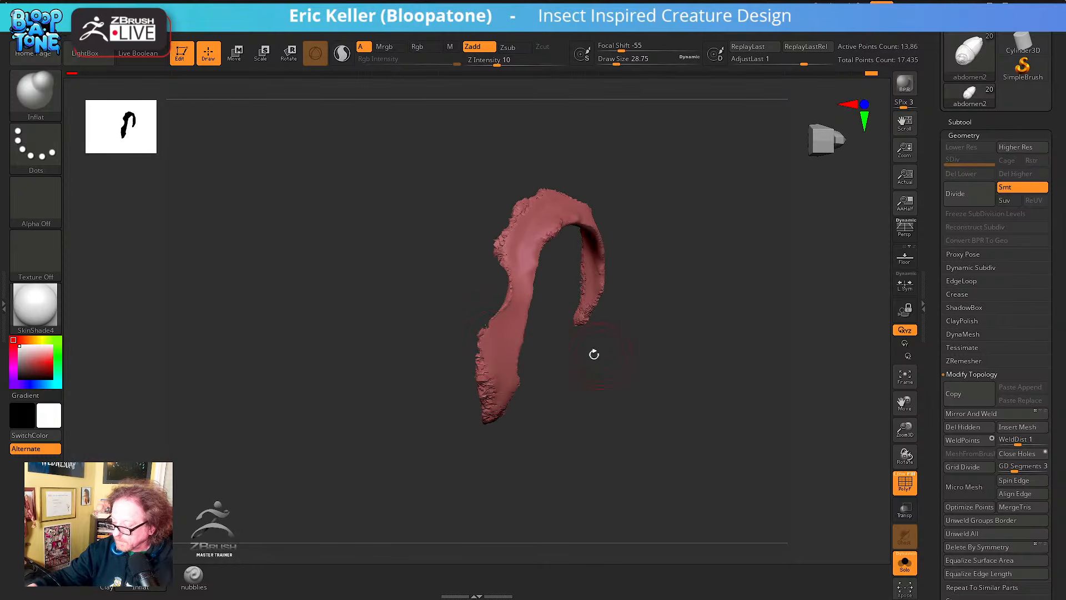
pyautogui.moveTo(494, 422); pyautogui.dragTo(523, 414, button='right')
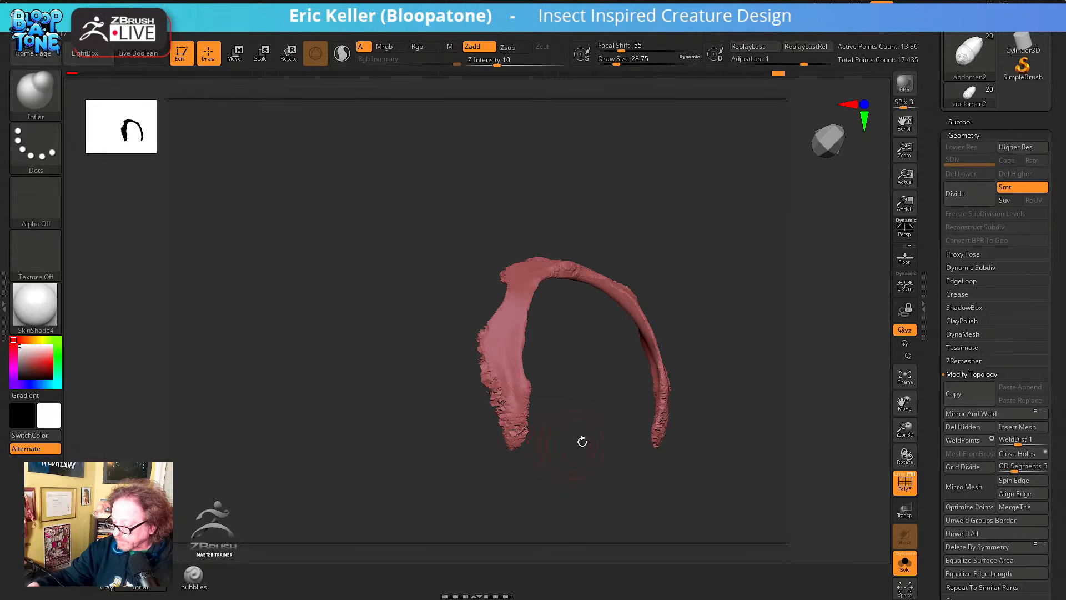
# Isolate the red strip again, smooth the ragged edge of its lower end and inflate its borders further
pyautogui.moveTo(583, 442); pyautogui.dragTo(730, 311, button='right')
pyautogui.hotkey('ctrl', 'z')
pyautogui.keyDown('alt'); pyautogui.moveTo(608, 317); pyautogui.dragTo(615, 396, button='right'); pyautogui.keyUp('alt')
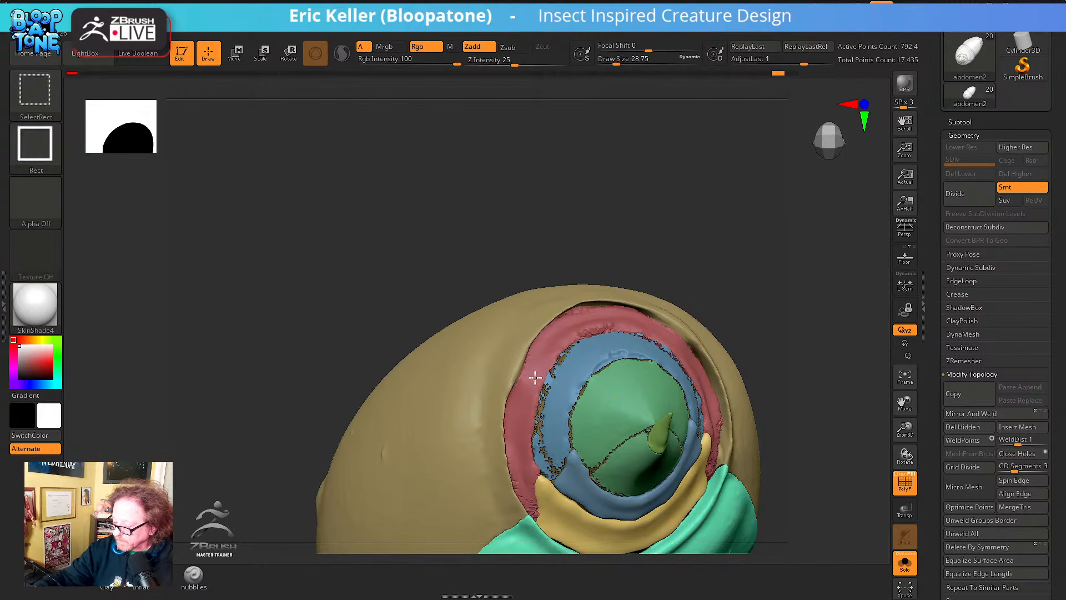
pyautogui.keyDown('ctrl'); pyautogui.keyDown('shift'); pyautogui.click(535, 378); pyautogui.keyUp('shift'); pyautogui.keyUp('ctrl')
pyautogui.moveTo(517, 383); pyautogui.dragTo(566, 394, button='right')
pyautogui.keyDown('shift'); pyautogui.moveTo(498, 417); pyautogui.dragTo(508, 503); pyautogui.keyUp('shift')
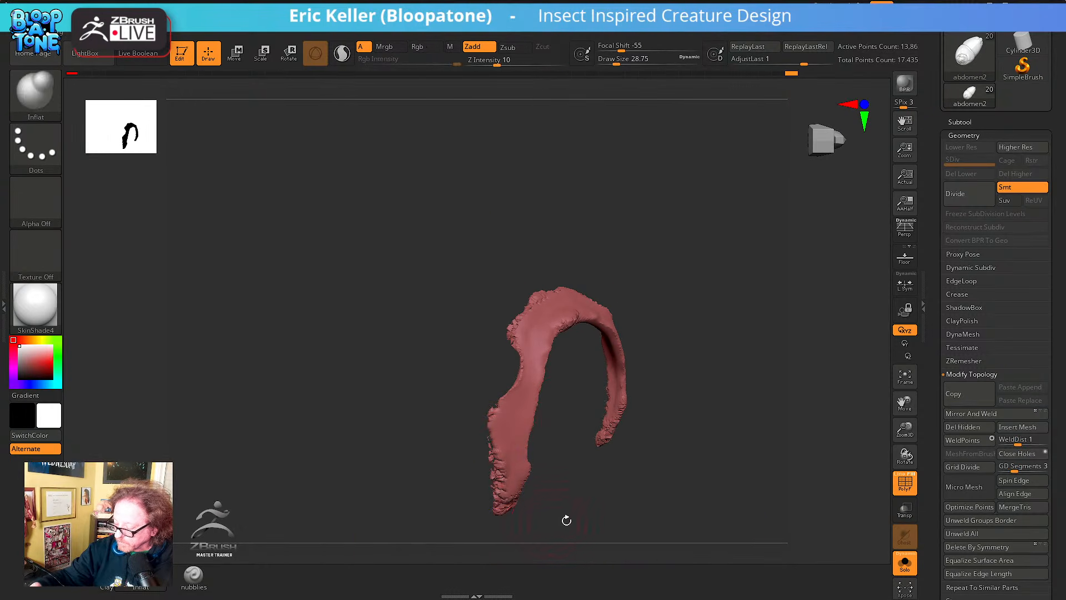
pyautogui.moveTo(566, 519); pyautogui.dragTo(527, 477, button='right')
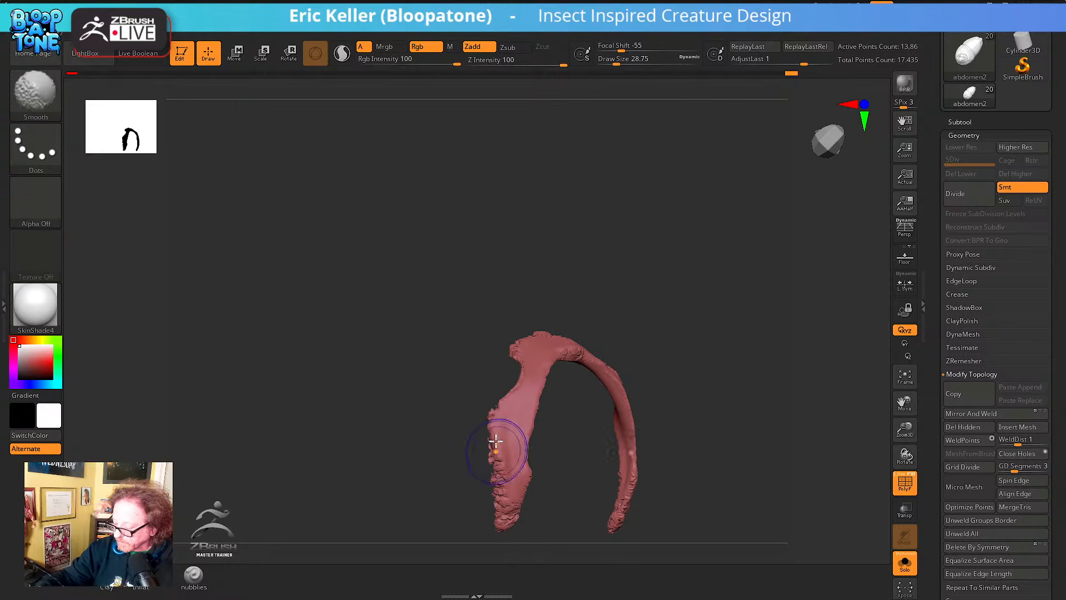
pyautogui.keyDown('shift'); pyautogui.moveTo(499, 452); pyautogui.dragTo(502, 528); pyautogui.keyUp('shift')
pyautogui.moveTo(547, 462); pyautogui.dragTo(541, 479, button='right')
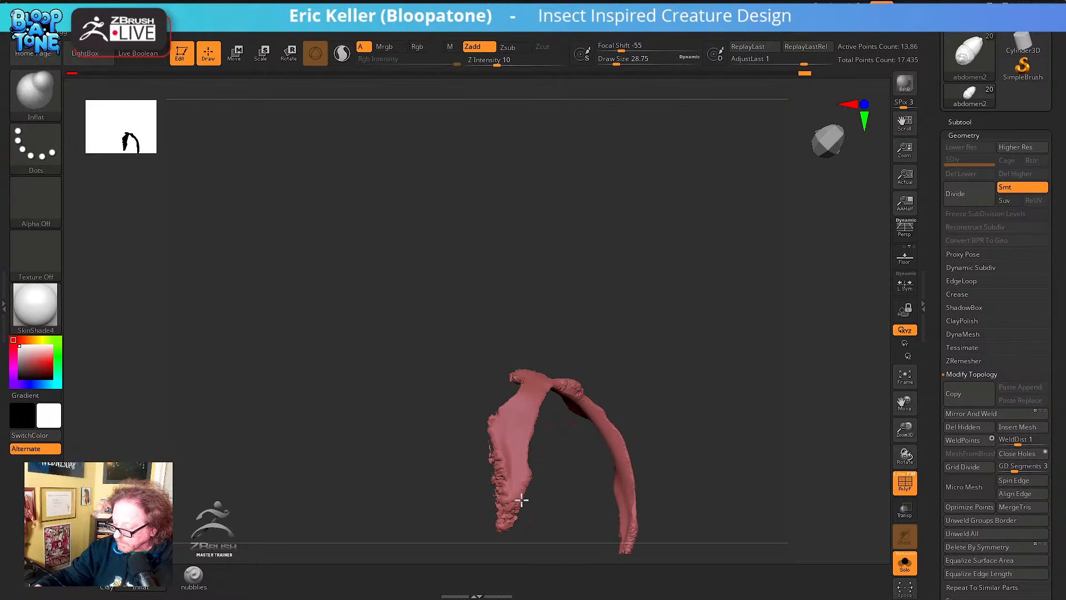
pyautogui.moveTo(566, 440); pyautogui.dragTo(587, 298, button='right')
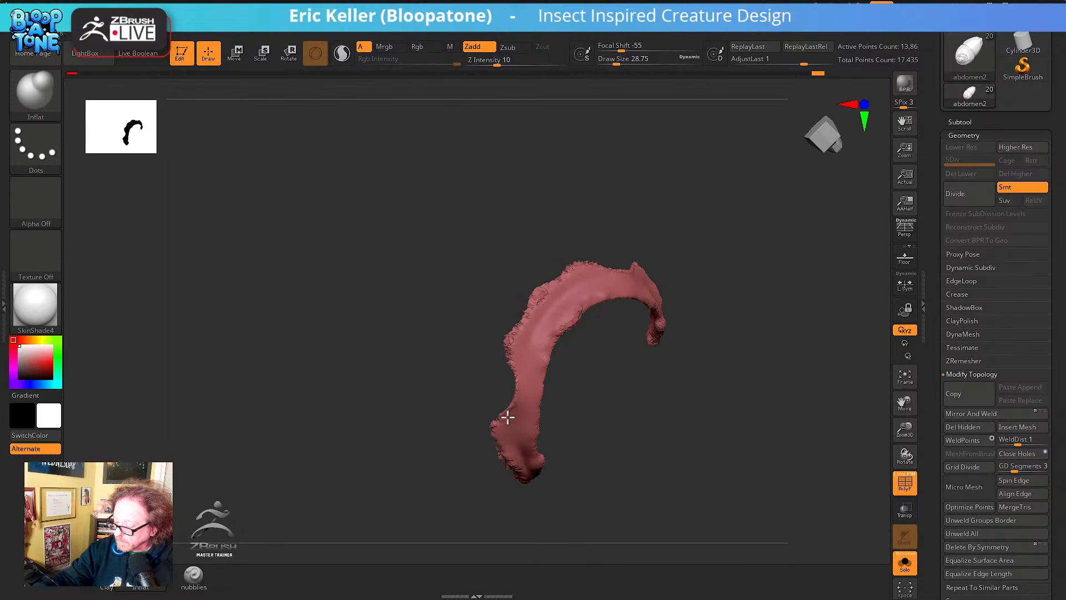
# Show the whole abdomen, try to update its DynaMesh and set the DynaMesh resolution to 704
pyautogui.keyDown('ctrl'); pyautogui.keyDown('shift'); pyautogui.click(735, 291); pyautogui.keyUp('shift'); pyautogui.keyUp('ctrl')
pyautogui.moveTo(738, 276)
pyautogui.keyDown('ctrl'); pyautogui.mouseDown()
pyautogui.moveTo(751, 327)
pyautogui.moveTo(741, 286)
pyautogui.mouseUp(); pyautogui.keyUp('ctrl')
pyautogui.keyDown('ctrl'); pyautogui.moveTo(788, 284); pyautogui.dragTo(874, 288); pyautogui.keyUp('ctrl')
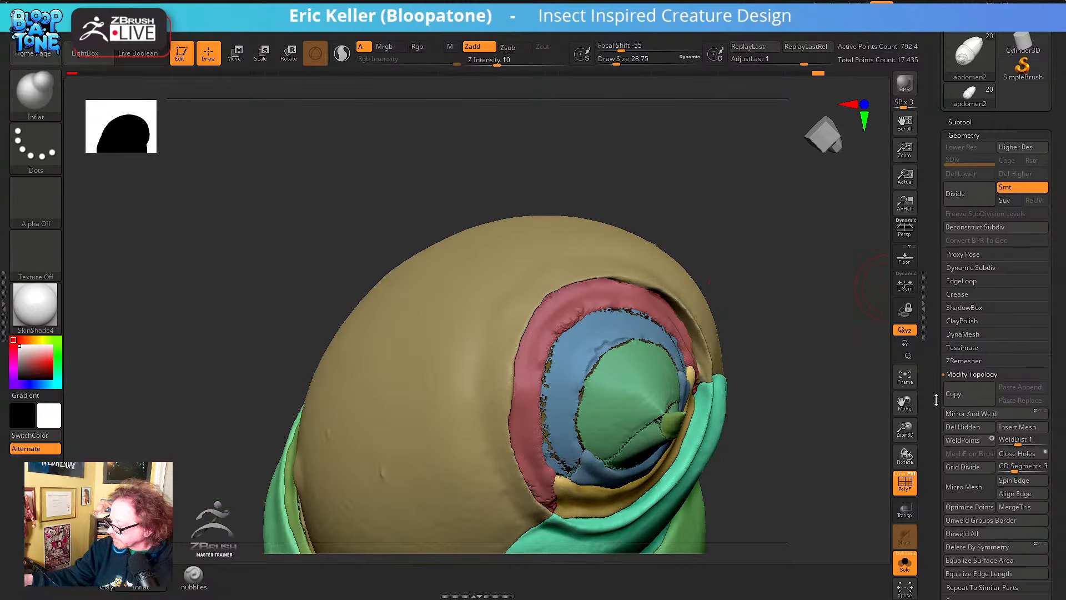
pyautogui.scroll(-3, 990, 383)
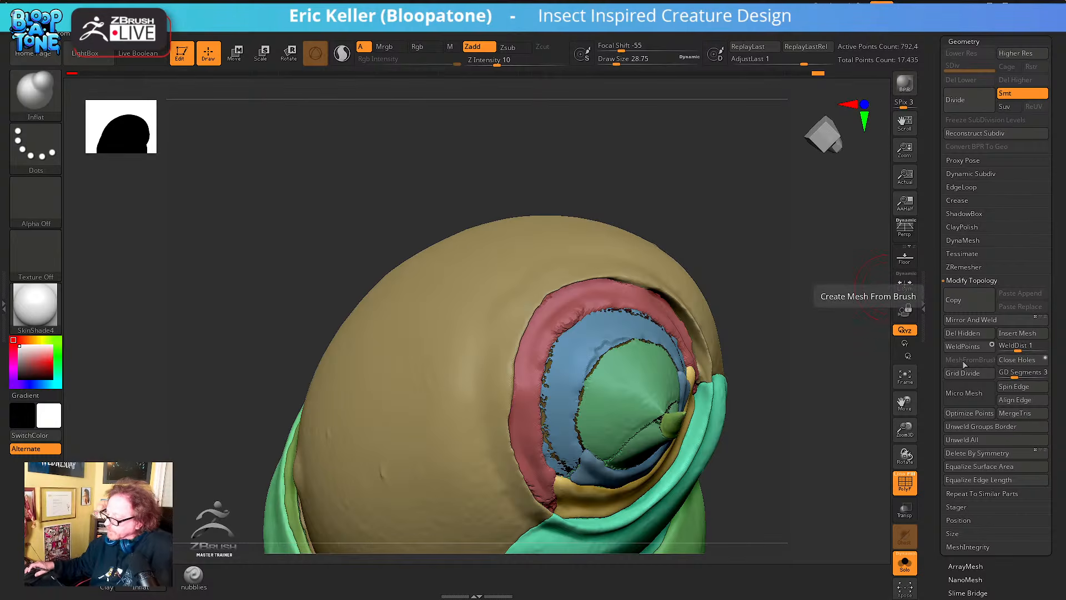
pyautogui.click(965, 240)
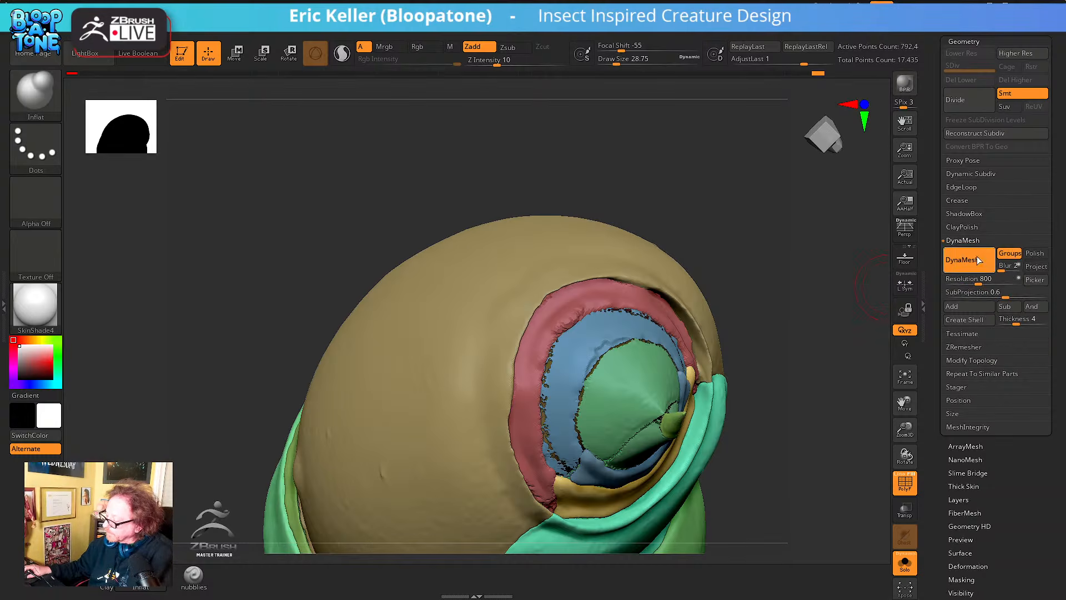
pyautogui.click(1001, 283)
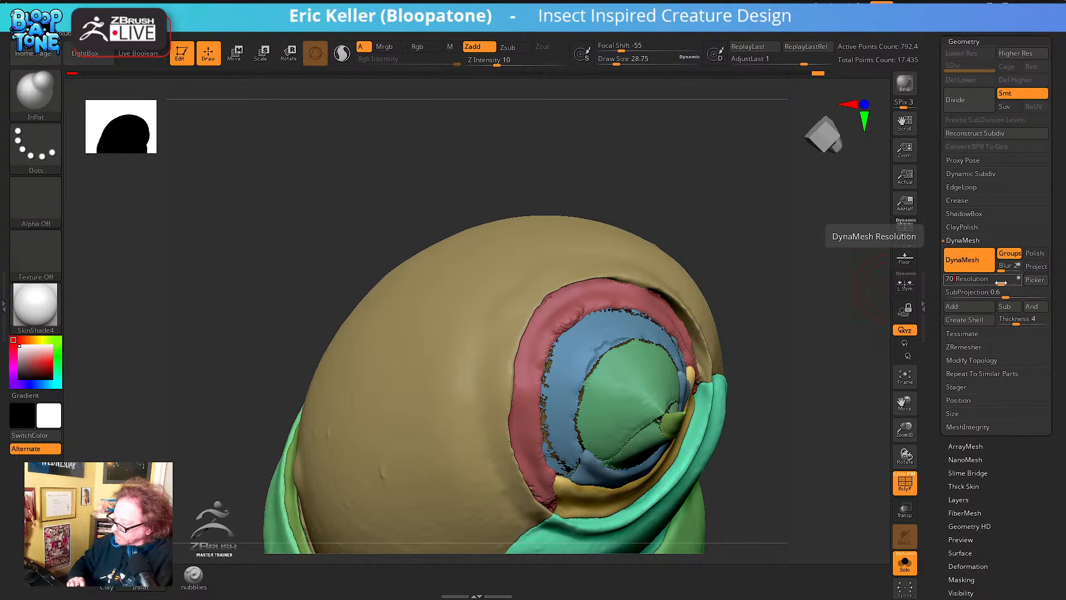
pyautogui.press('Return')
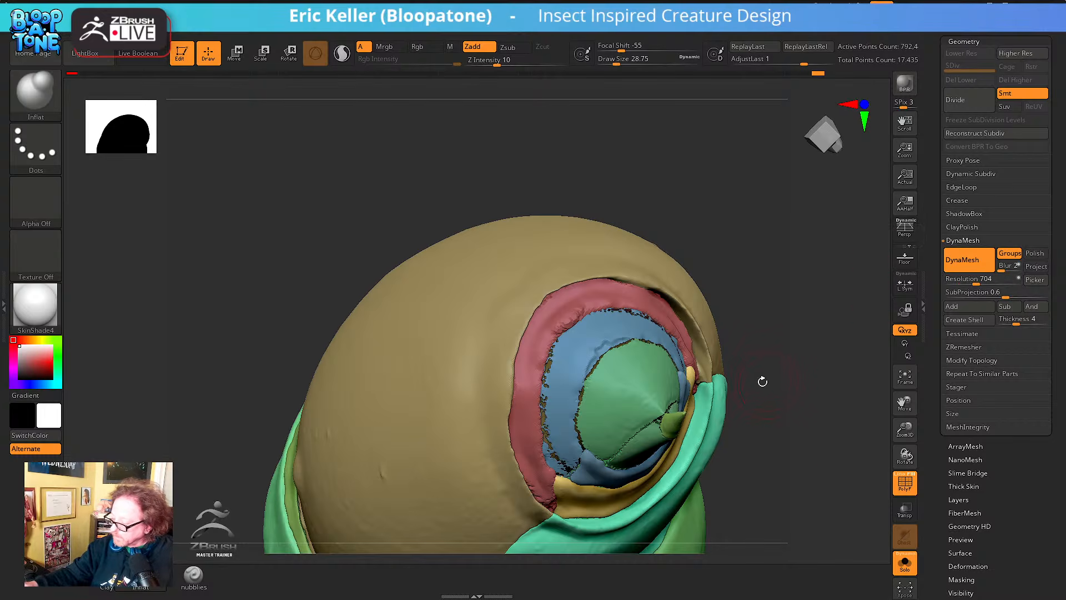
pyautogui.press('super')
pyautogui.click(217, 472)
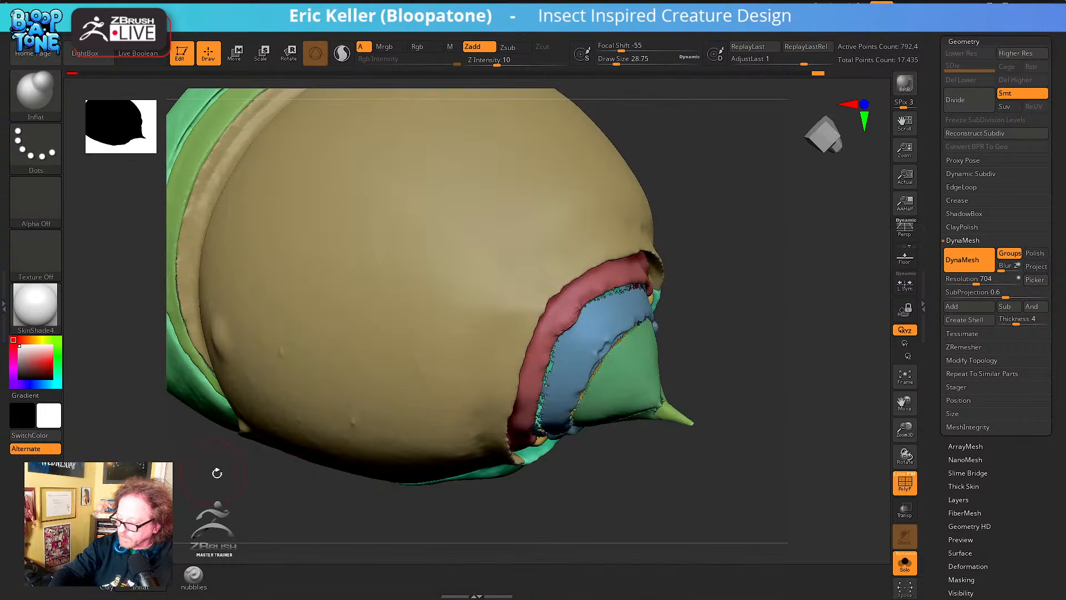
# Isolate the red strip once more, rework its ragged border and undo the last stroke
pyautogui.moveTo(690, 506); pyautogui.dragTo(594, 343)
pyautogui.keyDown('ctrl'); pyautogui.moveTo(594, 343); pyautogui.dragTo(625, 428, button='right'); pyautogui.keyUp('ctrl')
pyautogui.keyDown('ctrl'); pyautogui.keyDown('shift'); pyautogui.click(524, 292); pyautogui.keyUp('shift'); pyautogui.keyUp('ctrl')
pyautogui.moveTo(561, 333)
pyautogui.mouseDown()
pyautogui.moveTo(624, 380)
pyautogui.moveTo(655, 384)
pyautogui.mouseUp()
pyautogui.moveTo(502, 413)
pyautogui.keyDown('shift'); pyautogui.mouseDown()
pyautogui.moveTo(483, 430)
pyautogui.moveTo(493, 452)
pyautogui.moveTo(499, 214)
pyautogui.mouseUp(); pyautogui.keyUp('shift')
pyautogui.moveTo(601, 411); pyautogui.dragTo(598, 322)
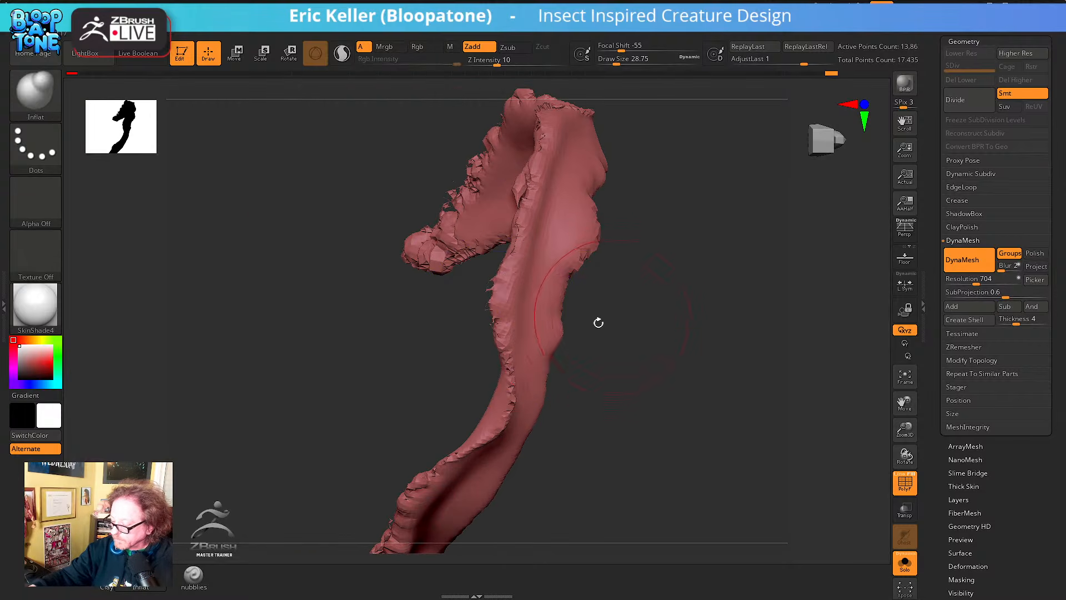
pyautogui.moveTo(555, 408)
pyautogui.mouseDown()
pyautogui.moveTo(690, 442)
pyautogui.moveTo(630, 407)
pyautogui.mouseUp()
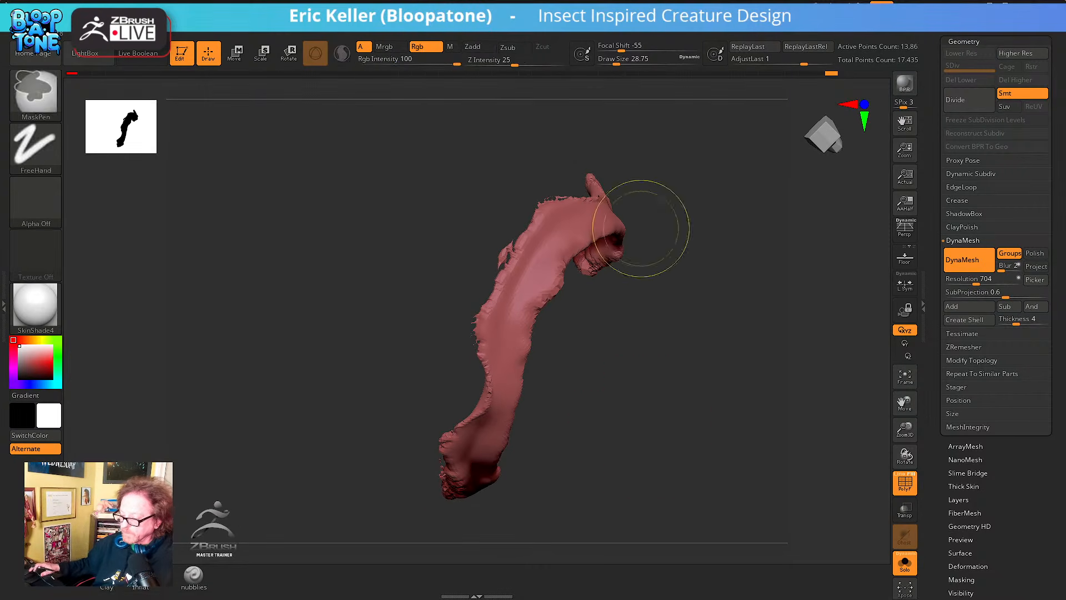
pyautogui.hotkey('ctrl', 'z')
pyautogui.moveTo(646, 361); pyautogui.dragTo(345, 157)
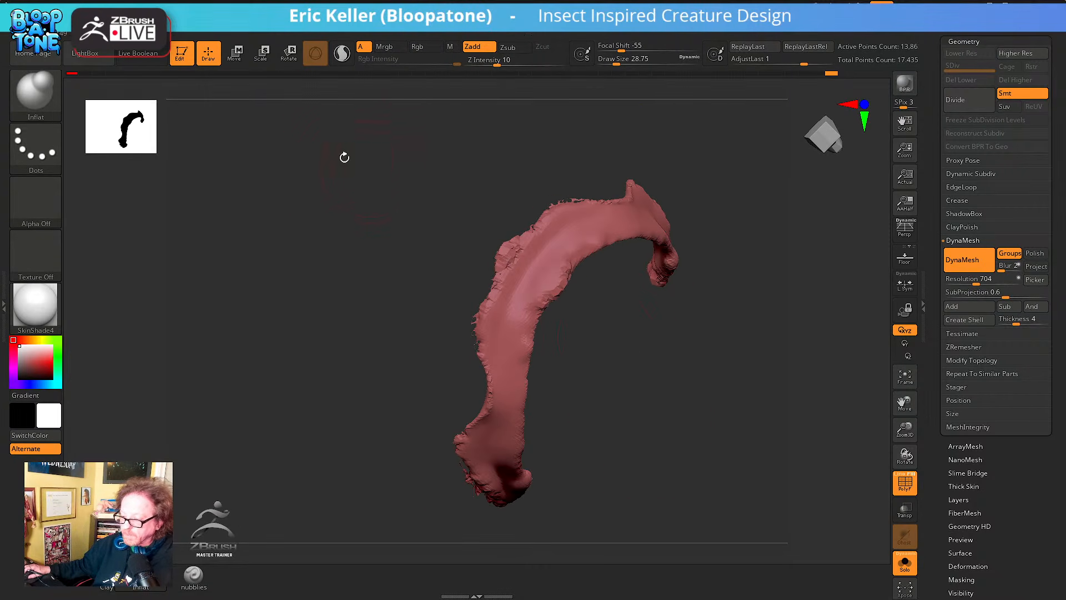
# Enable Sculptris Pro with the wireframe displayed and inflate a section of the red strip's stretched outer border
pyautogui.click(341, 63)
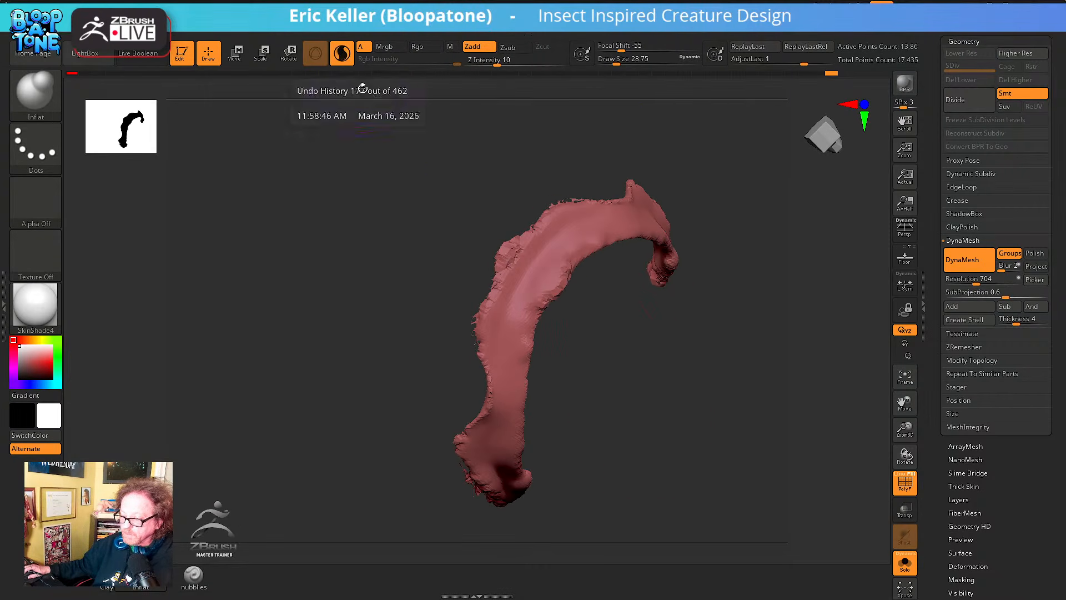
pyautogui.click(902, 482)
pyautogui.keyDown('alt'); pyautogui.moveTo(614, 431); pyautogui.dragTo(698, 457); pyautogui.keyUp('alt')
pyautogui.moveTo(676, 365); pyautogui.dragTo(666, 405)
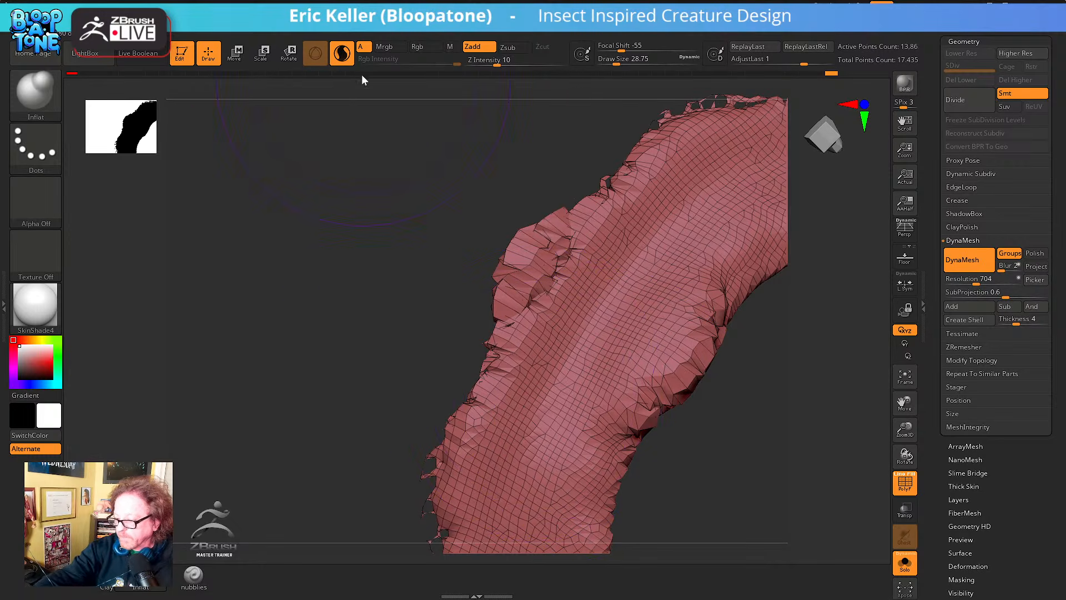
pyautogui.moveTo(363, 73)
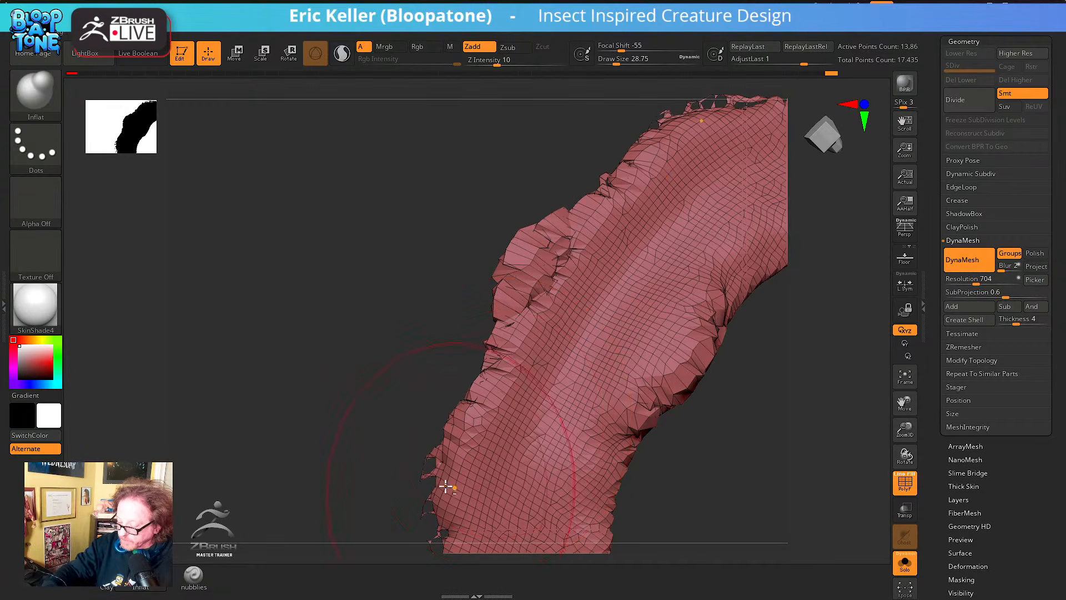
pyautogui.keyDown('alt'); pyautogui.moveTo(443, 472); pyautogui.dragTo(459, 355, button='right'); pyautogui.keyUp('alt')
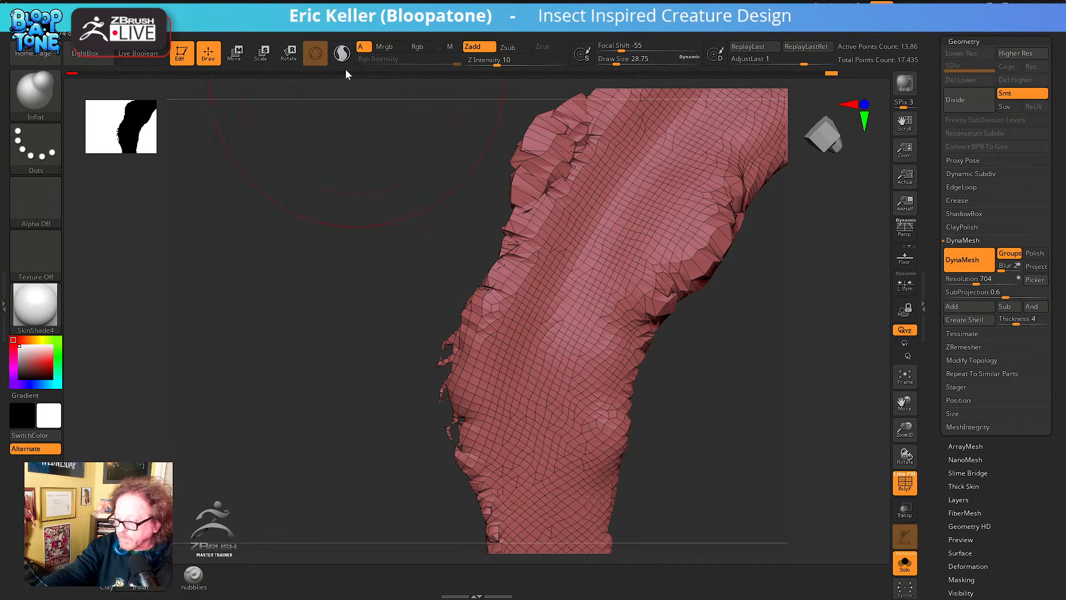
pyautogui.moveTo(464, 333); pyautogui.dragTo(458, 438)
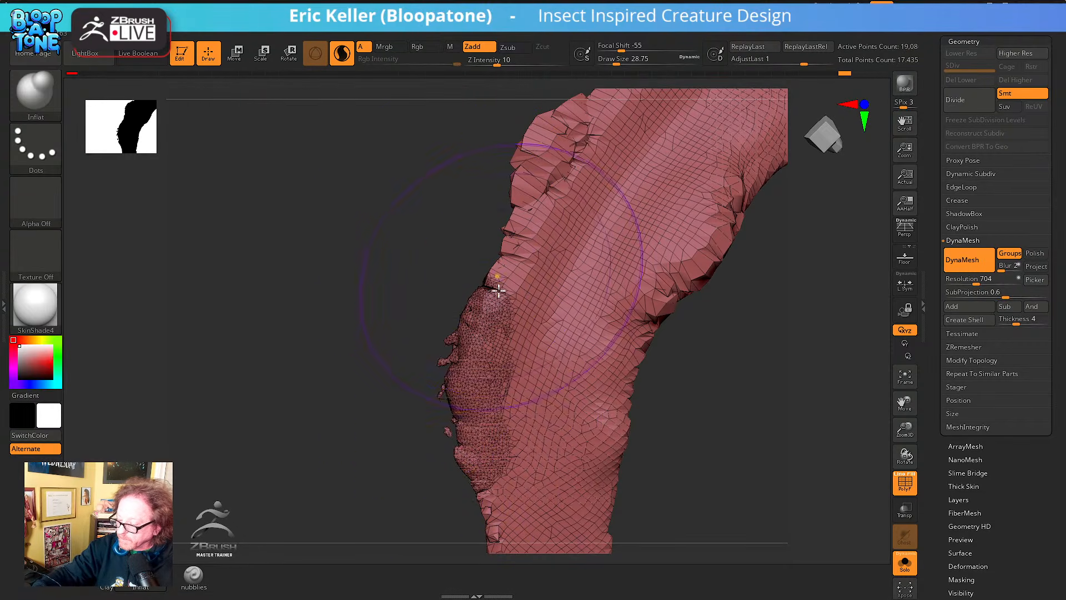
# Reduce the draw size to about 18.5, then inflate and smooth the lumpy outer border on the strip's upper curve
pyautogui.keyDown('alt'); pyautogui.moveTo(501, 275); pyautogui.dragTo(477, 394, button='right'); pyautogui.keyUp('alt')
pyautogui.press('[')
pyautogui.moveTo(468, 405); pyautogui.dragTo(491, 347)
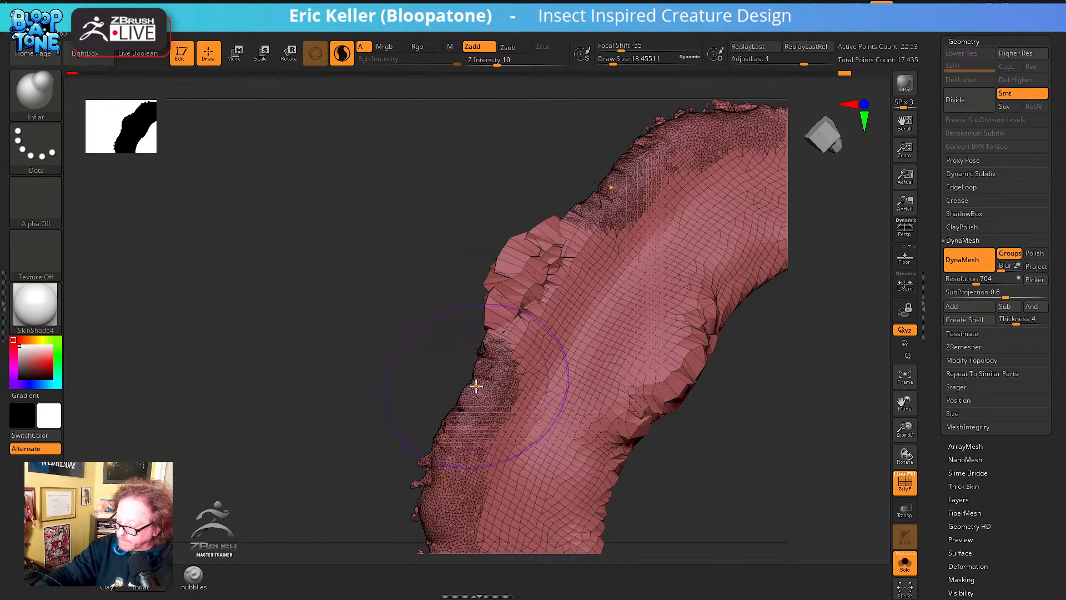
pyautogui.moveTo(476, 385)
pyautogui.mouseDown()
pyautogui.moveTo(490, 286)
pyautogui.moveTo(483, 402)
pyautogui.moveTo(496, 302)
pyautogui.mouseUp()
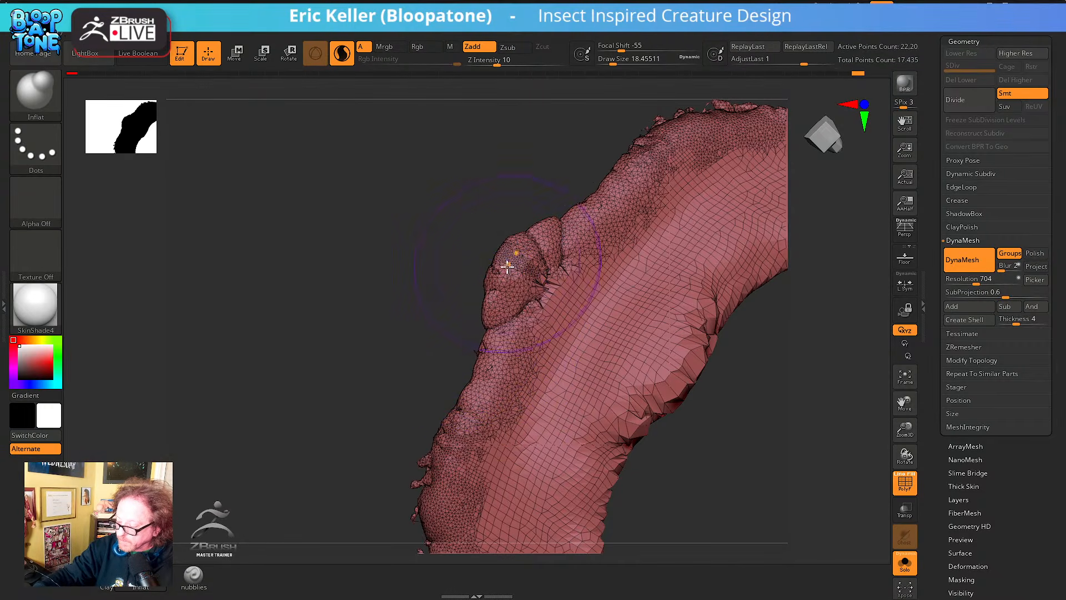
pyautogui.moveTo(507, 267)
pyautogui.keyDown('shift'); pyautogui.mouseDown()
pyautogui.moveTo(483, 366)
pyautogui.moveTo(437, 476)
pyautogui.mouseUp(); pyautogui.keyUp('shift')
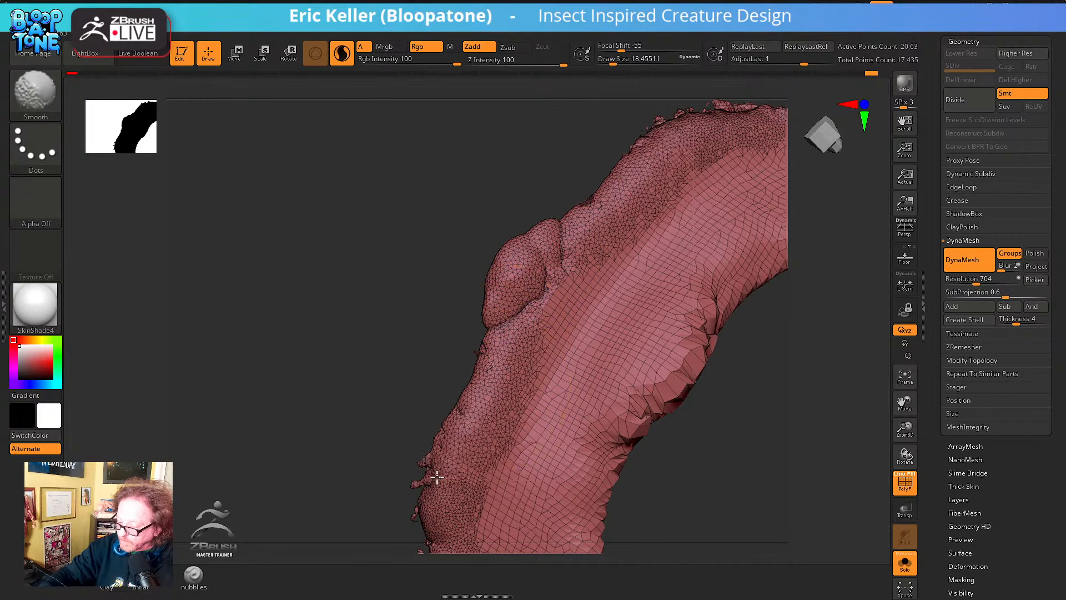
# Smooth the loose spikes on the strip's outer border and inflate the edge further along
pyautogui.keyDown('alt'); pyautogui.moveTo(458, 464); pyautogui.dragTo(497, 345, button='right'); pyautogui.keyUp('alt')
pyautogui.keyDown('shift'); pyautogui.moveTo(458, 367); pyautogui.dragTo(470, 431); pyautogui.keyUp('shift')
pyautogui.moveTo(410, 408)
pyautogui.mouseDown(button='right')
pyautogui.moveTo(475, 386)
pyautogui.moveTo(440, 381)
pyautogui.moveTo(499, 346)
pyautogui.moveTo(487, 374)
pyautogui.mouseUp(button='right')
pyautogui.moveTo(430, 342)
pyautogui.mouseDown()
pyautogui.moveTo(452, 361)
pyautogui.moveTo(451, 389)
pyautogui.moveTo(464, 374)
pyautogui.moveTo(503, 514)
pyautogui.mouseUp()
pyautogui.moveTo(423, 297)
pyautogui.mouseDown()
pyautogui.moveTo(422, 313)
pyautogui.moveTo(504, 438)
pyautogui.mouseUp()
# Inflate the outer border along the opposite side of the red strip
pyautogui.keyDown('alt'); pyautogui.moveTo(545, 523); pyautogui.dragTo(564, 285, button='right'); pyautogui.keyUp('alt')
pyautogui.moveTo(497, 158); pyautogui.dragTo(552, 440)
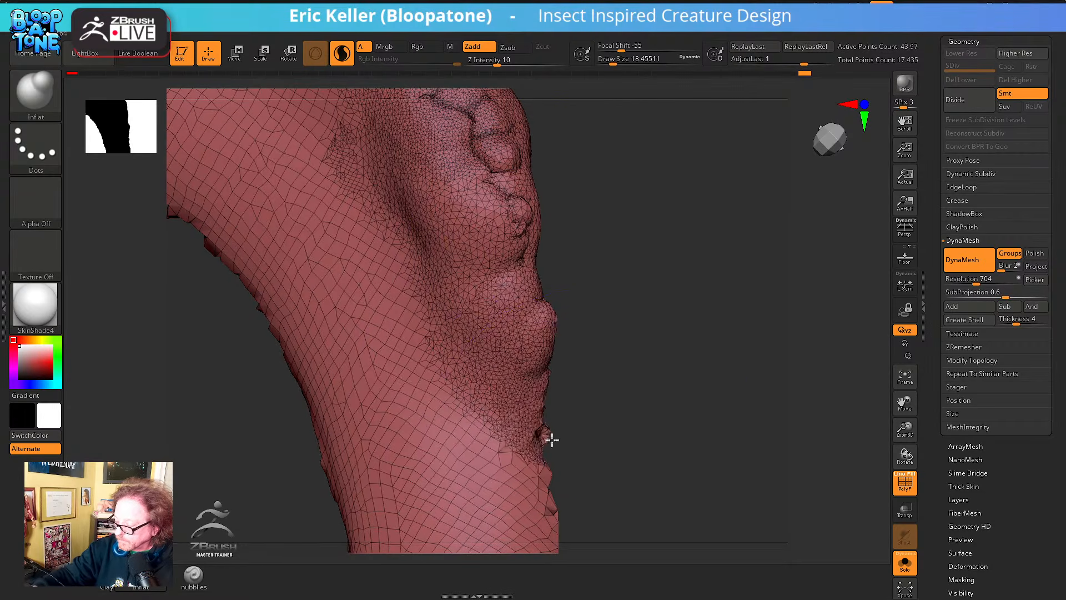
pyautogui.keyDown('ctrl'); pyautogui.moveTo(592, 457); pyautogui.dragTo(573, 294, button='right'); pyautogui.keyUp('ctrl')
pyautogui.moveTo(573, 294); pyautogui.dragTo(552, 366, button='right')
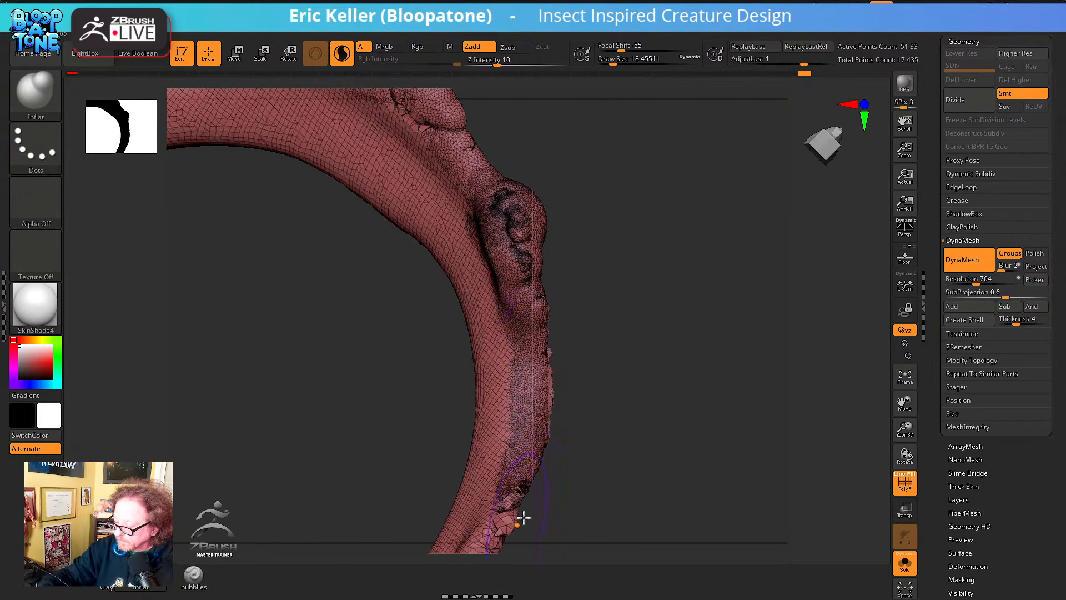
# Inflate the jagged outer border along the lower part of the red strip and round off its spiky end
pyautogui.keyDown('alt'); pyautogui.moveTo(523, 518); pyautogui.dragTo(576, 367, button='right'); pyautogui.keyUp('alt')
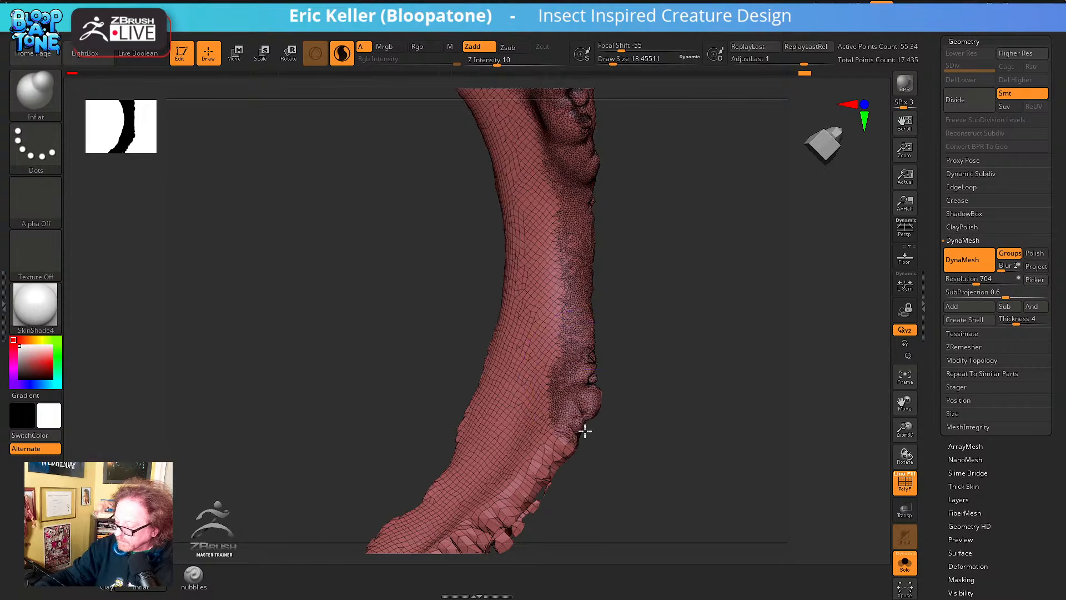
pyautogui.moveTo(585, 431); pyautogui.dragTo(604, 369, button='right')
pyautogui.moveTo(522, 452); pyautogui.dragTo(625, 388, button='right')
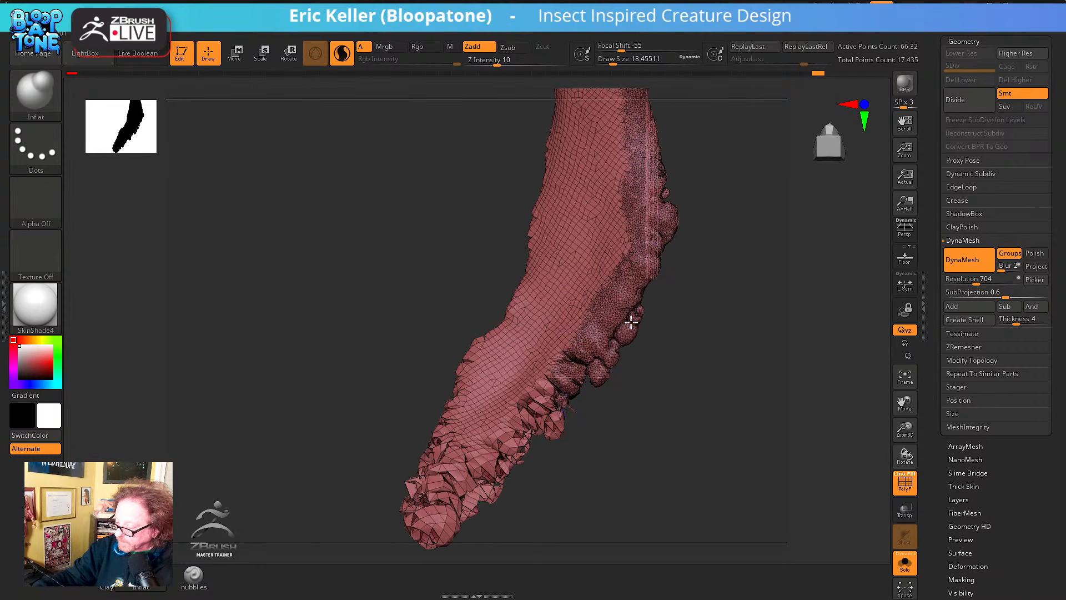
pyautogui.moveTo(631, 321); pyautogui.dragTo(565, 399)
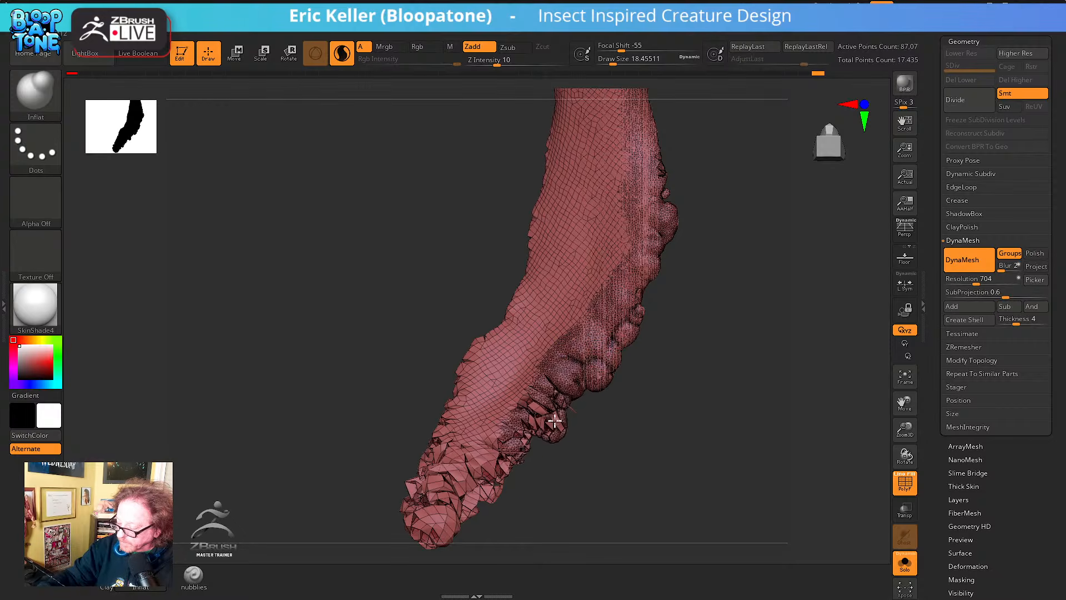
pyautogui.moveTo(528, 484); pyautogui.dragTo(571, 388, button='right')
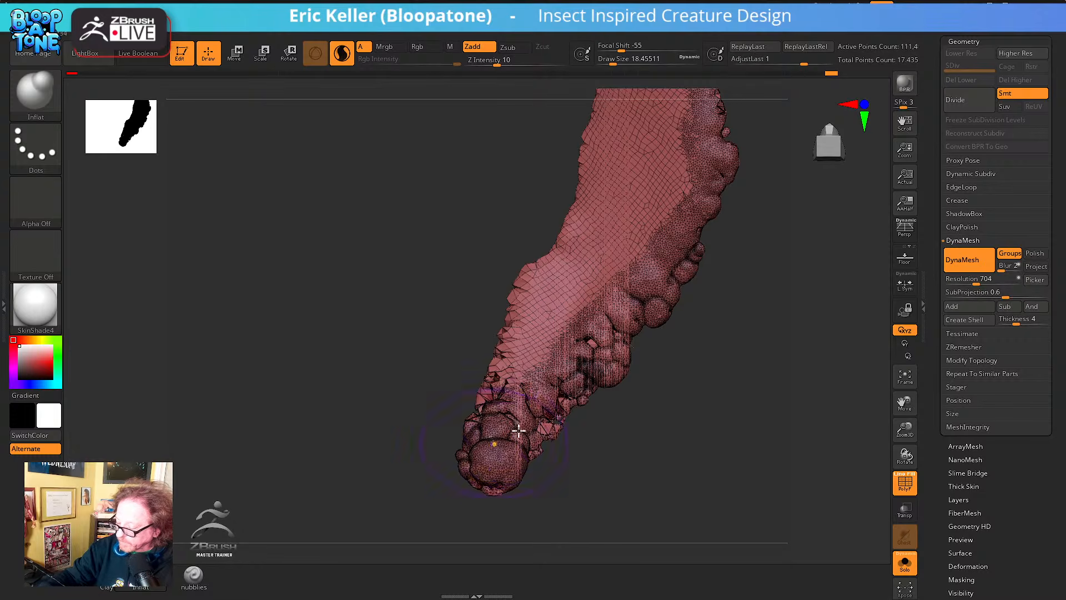
pyautogui.moveTo(560, 430); pyautogui.dragTo(616, 472, button='right')
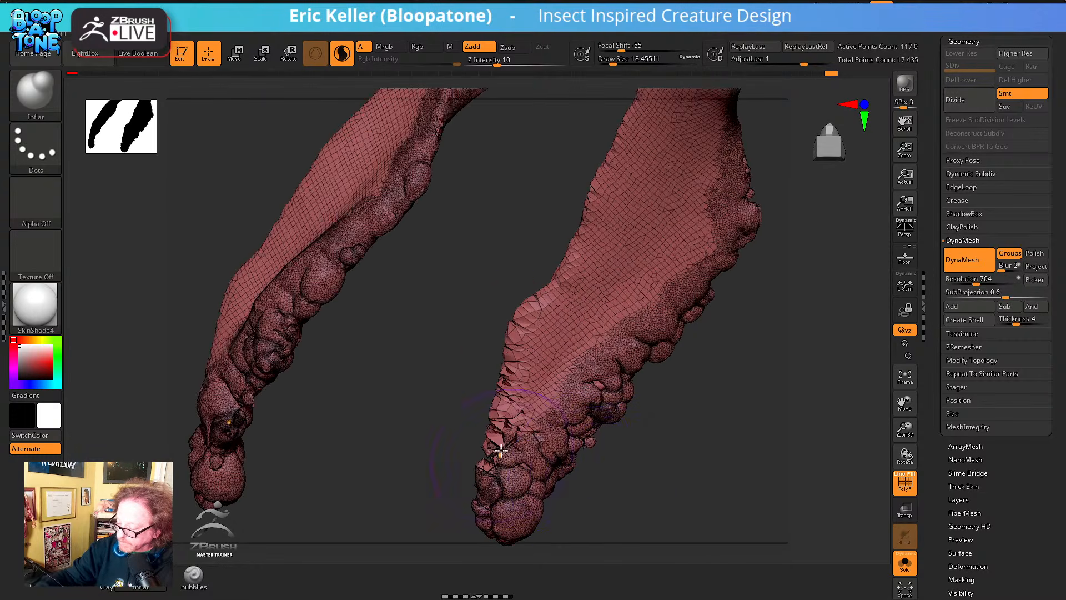
# Inflate the red strip's remaining jagged inner border from its end up along the curve
pyautogui.moveTo(498, 408)
pyautogui.mouseDown()
pyautogui.moveTo(509, 343)
pyautogui.moveTo(600, 195)
pyautogui.mouseUp()
pyautogui.keyDown('alt'); pyautogui.moveTo(610, 214); pyautogui.dragTo(539, 391, button='right'); pyautogui.keyUp('alt')
pyautogui.moveTo(530, 361); pyautogui.dragTo(573, 253)
pyautogui.moveTo(573, 253); pyautogui.dragTo(559, 238, button='right')
pyautogui.moveTo(604, 195); pyautogui.dragTo(552, 299)
pyautogui.keyDown('alt'); pyautogui.moveTo(551, 300); pyautogui.dragTo(514, 474, button='right'); pyautogui.keyUp('alt')
pyautogui.moveTo(514, 473)
pyautogui.mouseDown()
pyautogui.moveTo(522, 272)
pyautogui.moveTo(512, 238)
pyautogui.mouseUp()
pyautogui.keyDown('alt'); pyautogui.moveTo(688, 421); pyautogui.dragTo(688, 401); pyautogui.keyUp('alt')
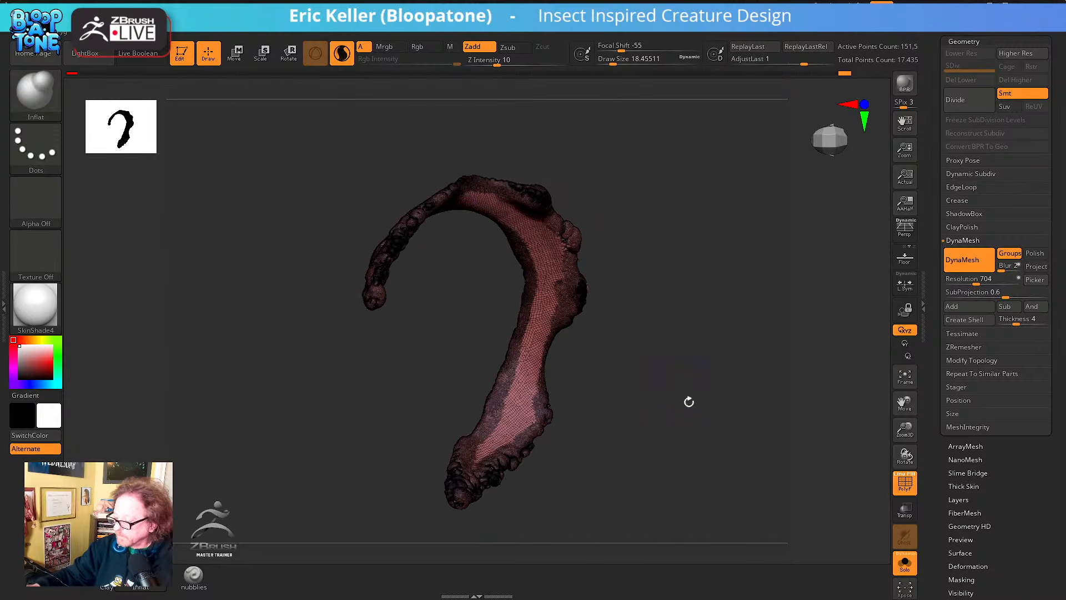
# Show all polygroups, remesh the abdomen with DynaMesh, and isolate the red strip again
pyautogui.moveTo(688, 401); pyautogui.dragTo(704, 538, button='right')
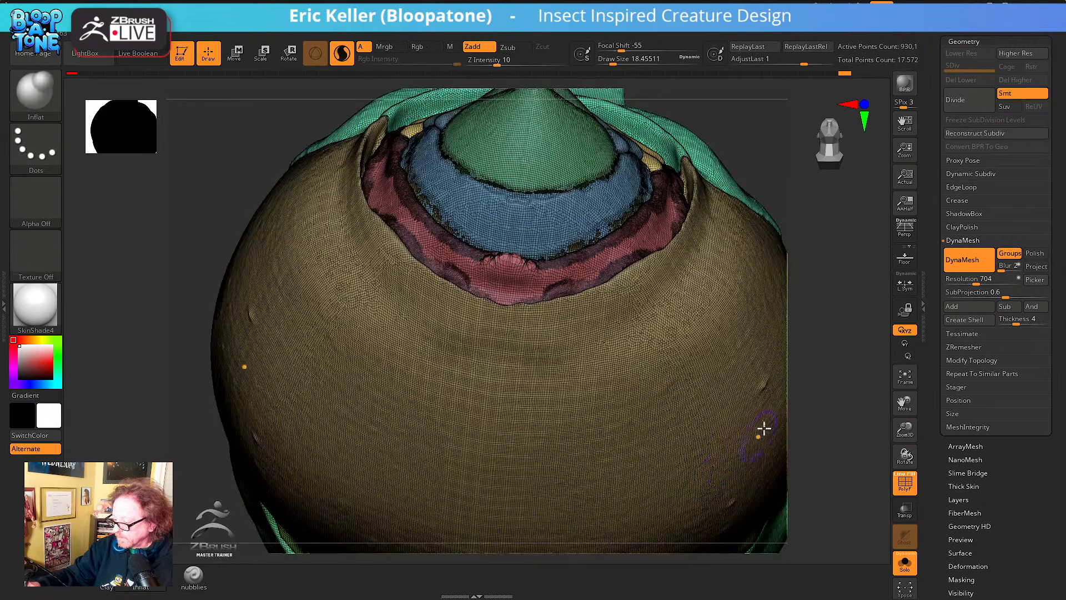
pyautogui.keyDown('alt'); pyautogui.moveTo(706, 421); pyautogui.dragTo(522, 561, button='right'); pyautogui.keyUp('alt')
pyautogui.keyDown('ctrl'); pyautogui.moveTo(654, 283); pyautogui.dragTo(677, 373); pyautogui.keyUp('ctrl')
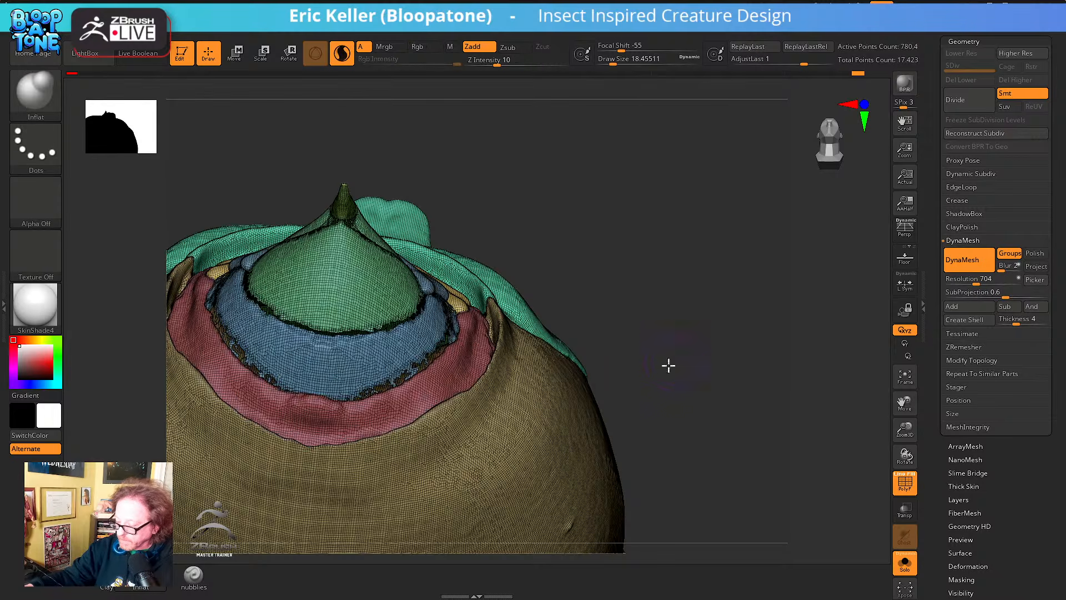
pyautogui.moveTo(668, 365); pyautogui.dragTo(631, 375, button='right')
pyautogui.keyDown('ctrl'); pyautogui.keyDown('shift'); pyautogui.click(614, 369); pyautogui.keyUp('shift'); pyautogui.keyUp('ctrl')
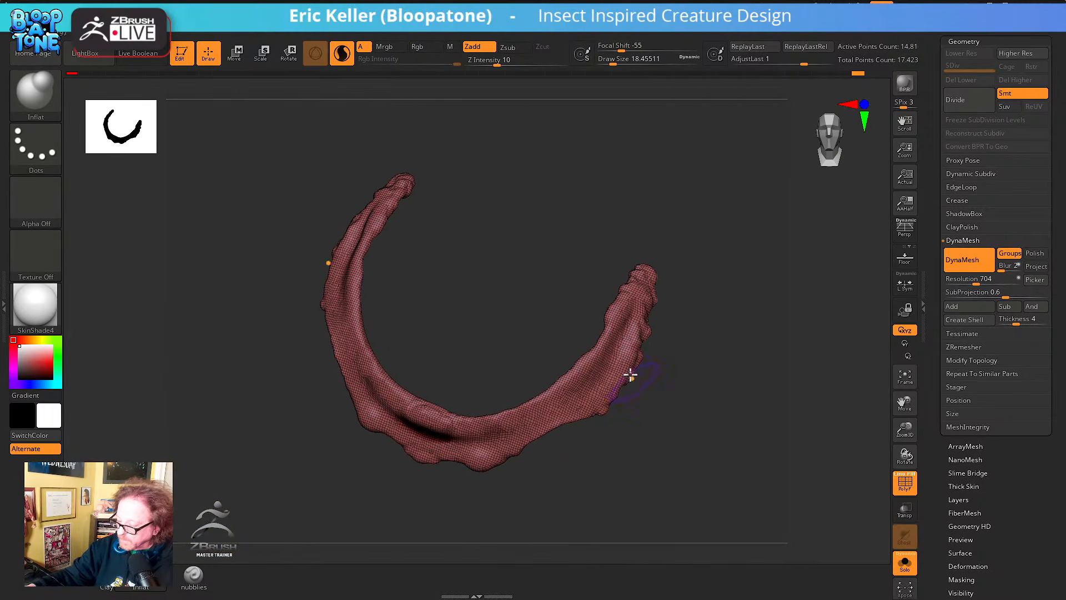
# Disable Sculptris Pro and smooth the lumpy borders and ends of the remeshed red strip
pyautogui.click(342, 52)
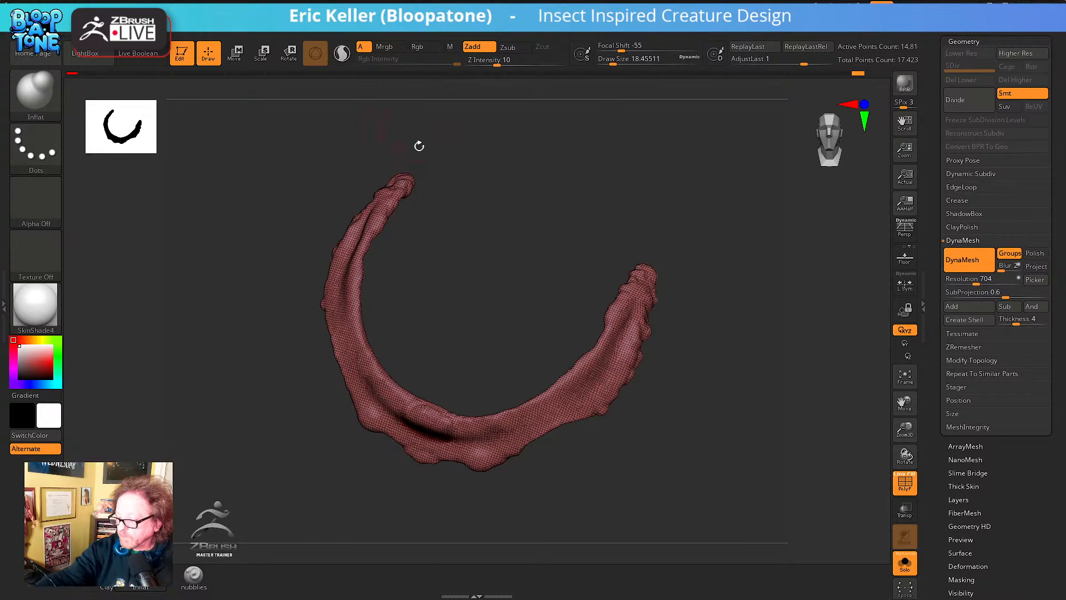
pyautogui.moveTo(572, 303)
pyautogui.mouseDown(button='right')
pyautogui.moveTo(589, 362)
pyautogui.moveTo(612, 301)
pyautogui.mouseUp(button='right')
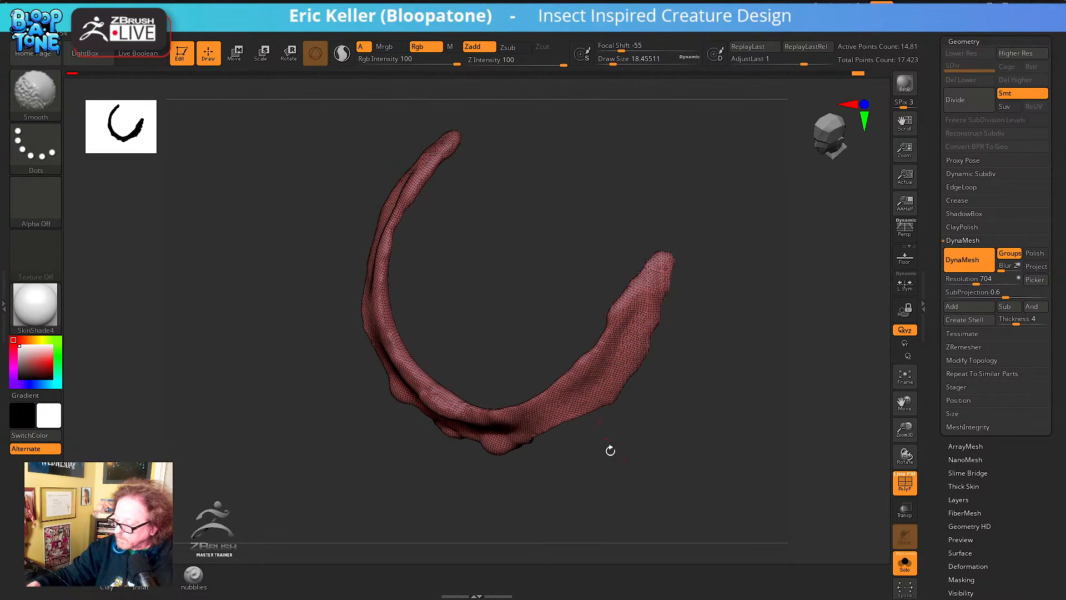
pyautogui.keyDown('shift'); pyautogui.moveTo(610, 451); pyautogui.dragTo(445, 425, button='right'); pyautogui.keyUp('shift')
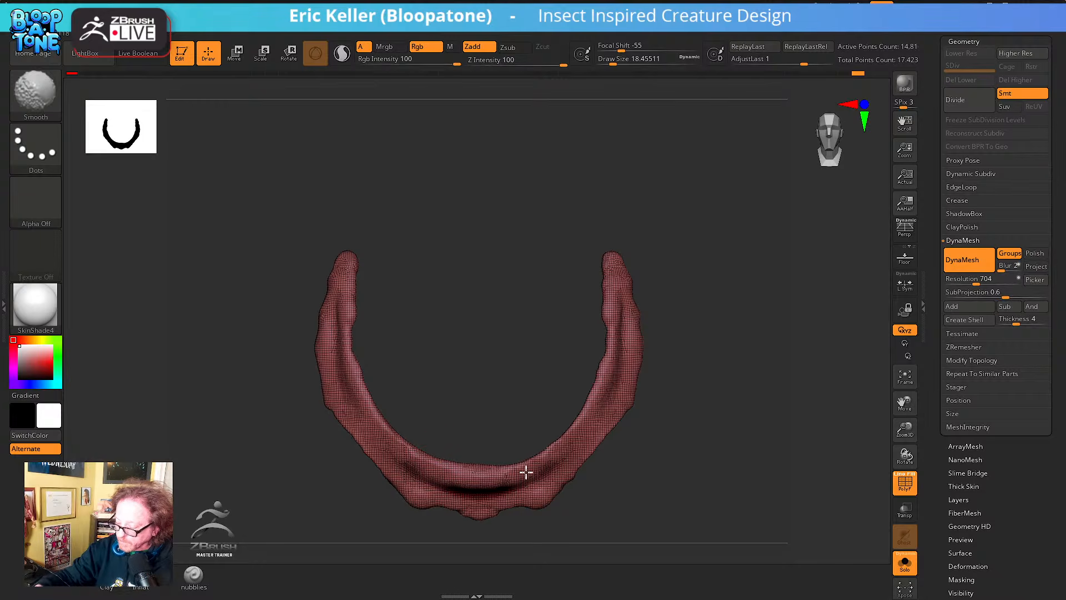
pyautogui.moveTo(495, 512); pyautogui.dragTo(498, 451, button='right')
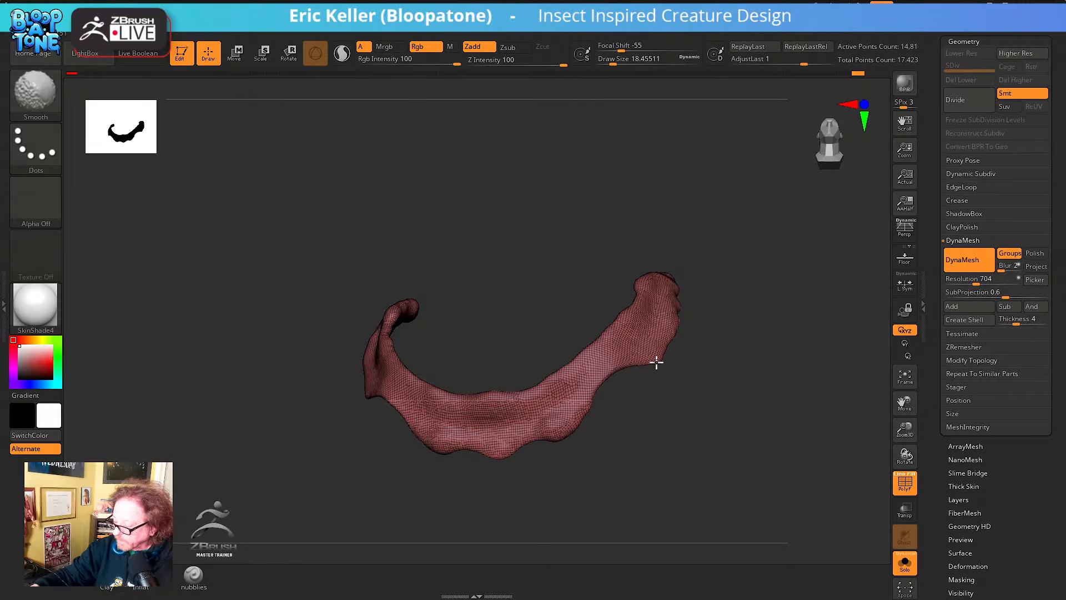
pyautogui.moveTo(679, 312); pyautogui.dragTo(710, 255, button='right')
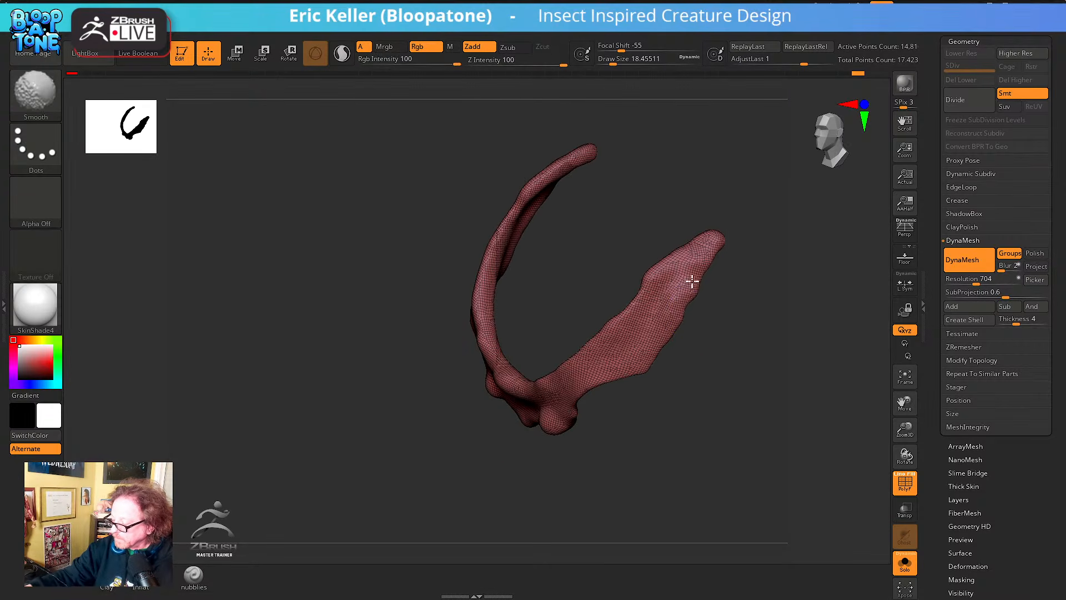
# Isolate the blue strip, enable Sculptris Pro, and inflate its ragged, broken end into a solid mass
pyautogui.keyDown('alt'); pyautogui.moveTo(714, 393); pyautogui.dragTo(612, 529); pyautogui.keyUp('alt')
pyautogui.moveTo(707, 418); pyautogui.dragTo(711, 356, button='right')
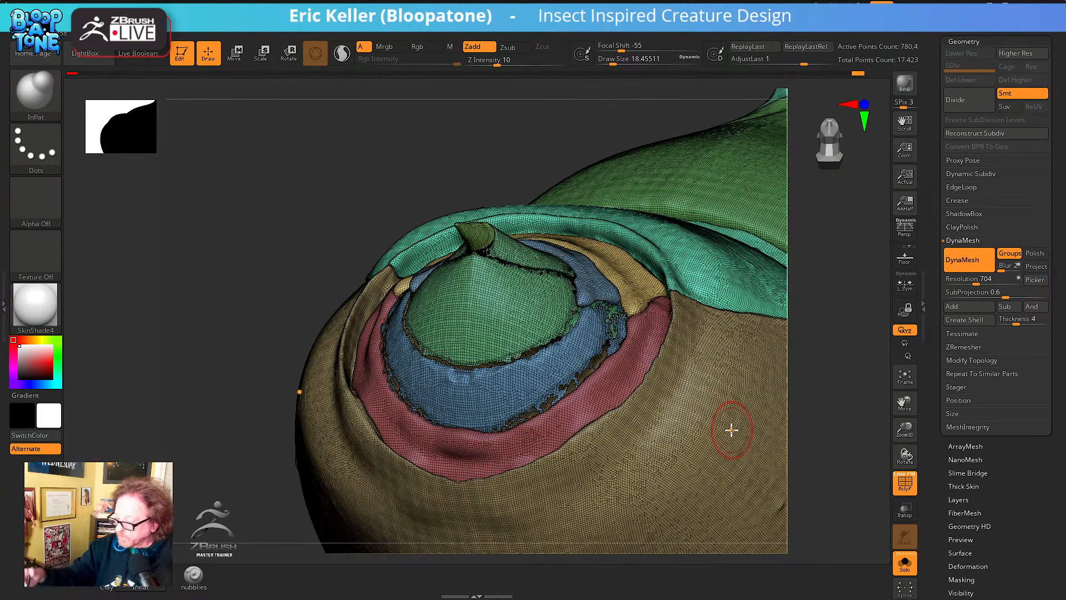
pyautogui.keyDown('ctrl'); pyautogui.keyDown('shift'); pyautogui.click(577, 354); pyautogui.keyUp('shift'); pyautogui.keyUp('ctrl')
pyautogui.moveTo(611, 357); pyautogui.dragTo(635, 297, button='right')
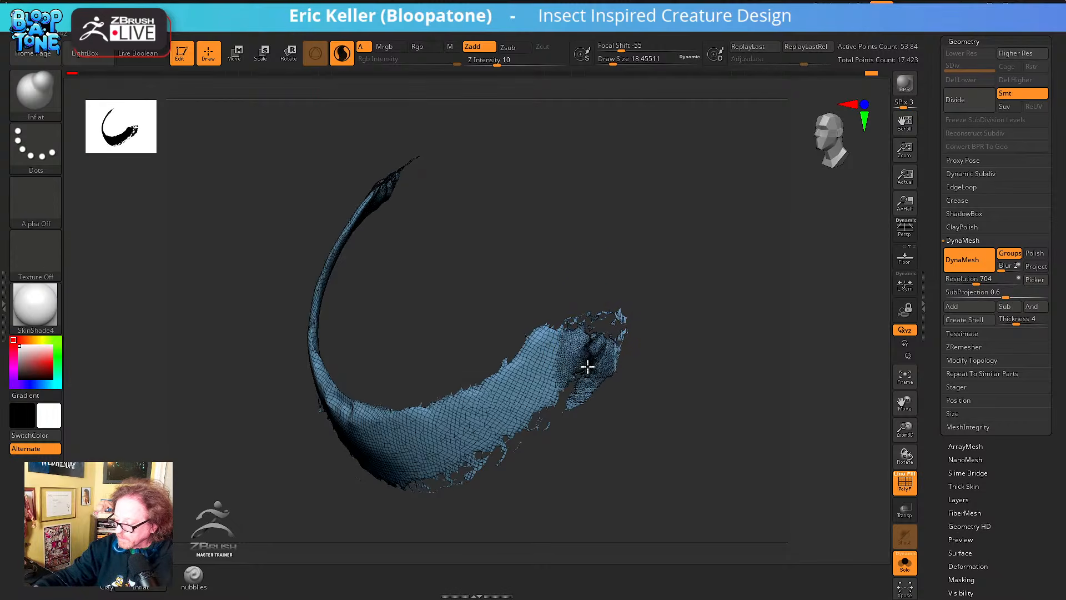
pyautogui.moveTo(588, 366); pyautogui.dragTo(591, 349)
pyautogui.moveTo(590, 348)
pyautogui.mouseDown(button='right')
pyautogui.moveTo(593, 328)
pyautogui.moveTo(664, 329)
pyautogui.moveTo(721, 381)
pyautogui.moveTo(684, 366)
pyautogui.mouseUp(button='right')
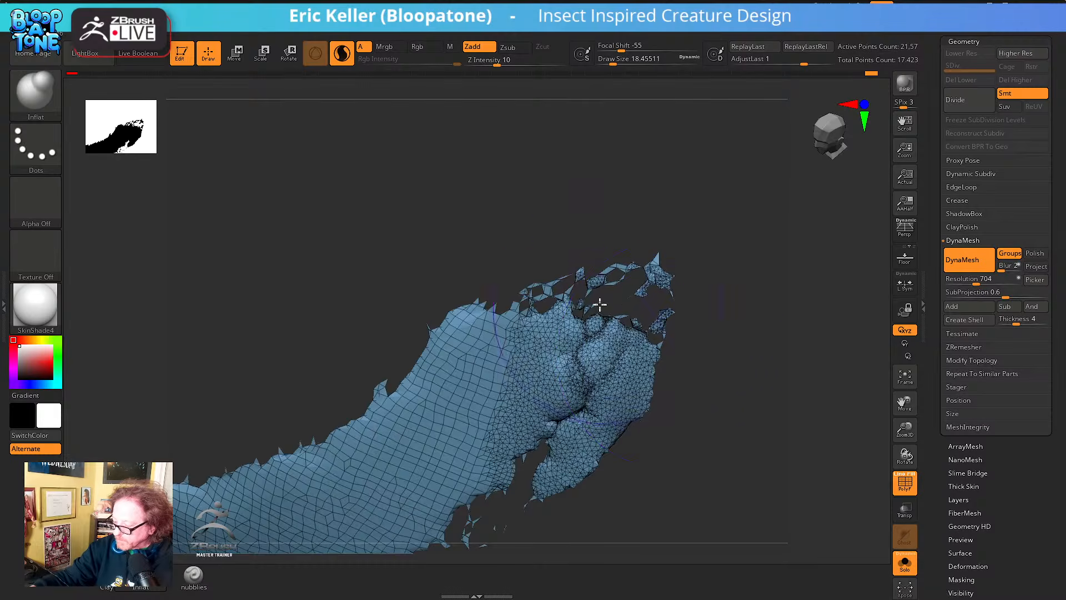
pyautogui.moveTo(600, 304); pyautogui.dragTo(657, 282, button='right')
pyautogui.moveTo(661, 288)
pyautogui.mouseDown()
pyautogui.moveTo(616, 267)
pyautogui.moveTo(582, 297)
pyautogui.moveTo(530, 297)
pyautogui.moveTo(536, 311)
pyautogui.mouseUp()
pyautogui.moveTo(713, 378)
pyautogui.mouseDown(button='right')
pyautogui.moveTo(703, 320)
pyautogui.moveTo(655, 339)
pyautogui.mouseUp(button='right')
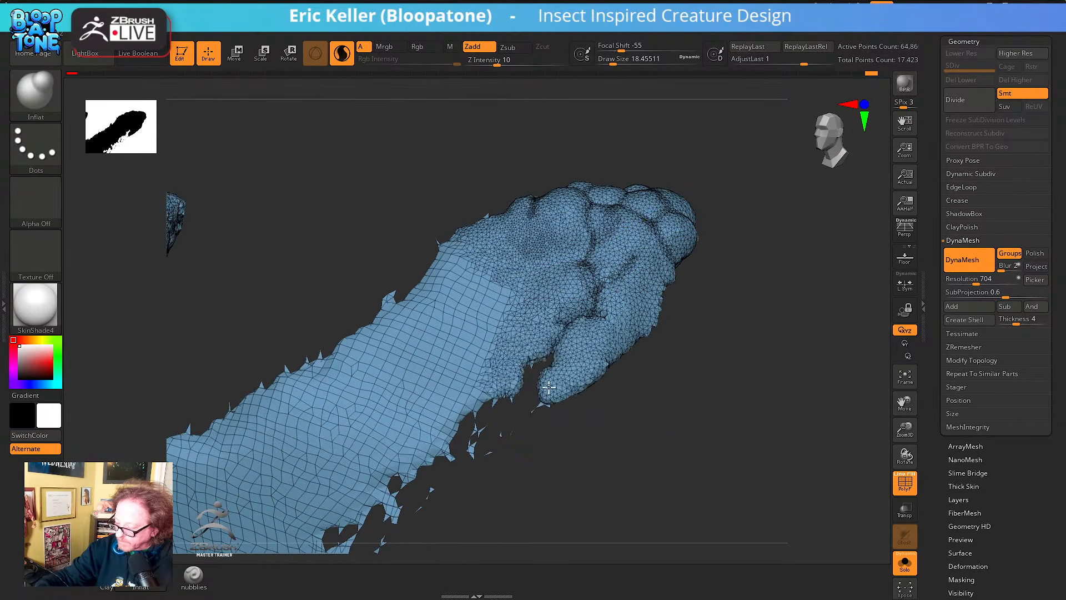
# Inflate the torn outer border of the blue strip from its thickened end down around the curve
pyautogui.moveTo(482, 441); pyautogui.dragTo(473, 444)
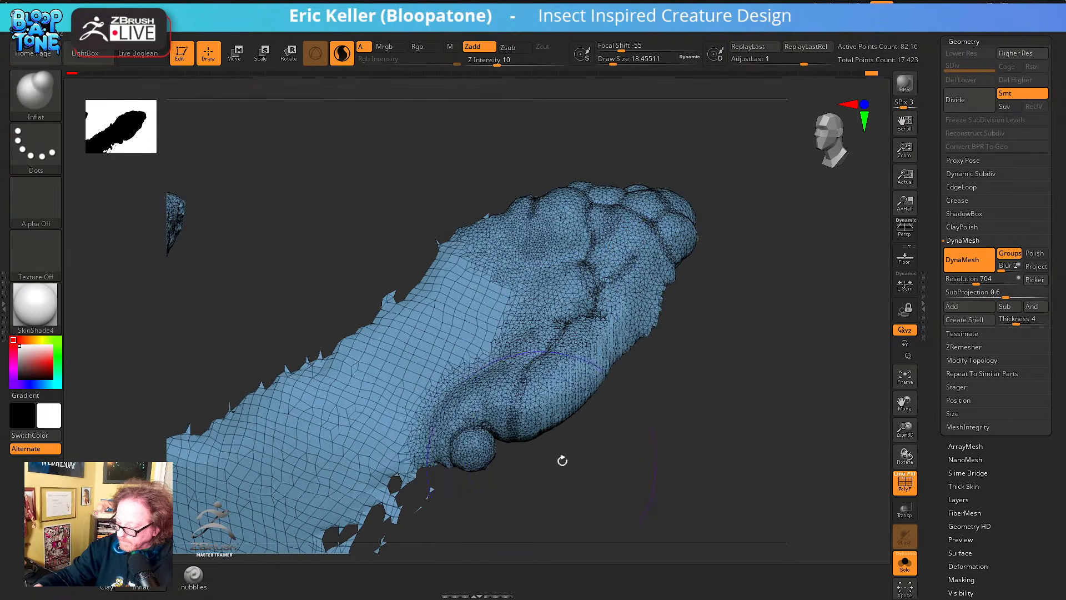
pyautogui.moveTo(561, 461); pyautogui.dragTo(512, 368, button='right')
pyautogui.moveTo(558, 494)
pyautogui.mouseDown()
pyautogui.moveTo(564, 516)
pyautogui.moveTo(577, 504)
pyautogui.mouseUp()
pyautogui.keyDown('alt'); pyautogui.moveTo(581, 502); pyautogui.dragTo(564, 357, button='right'); pyautogui.keyUp('alt')
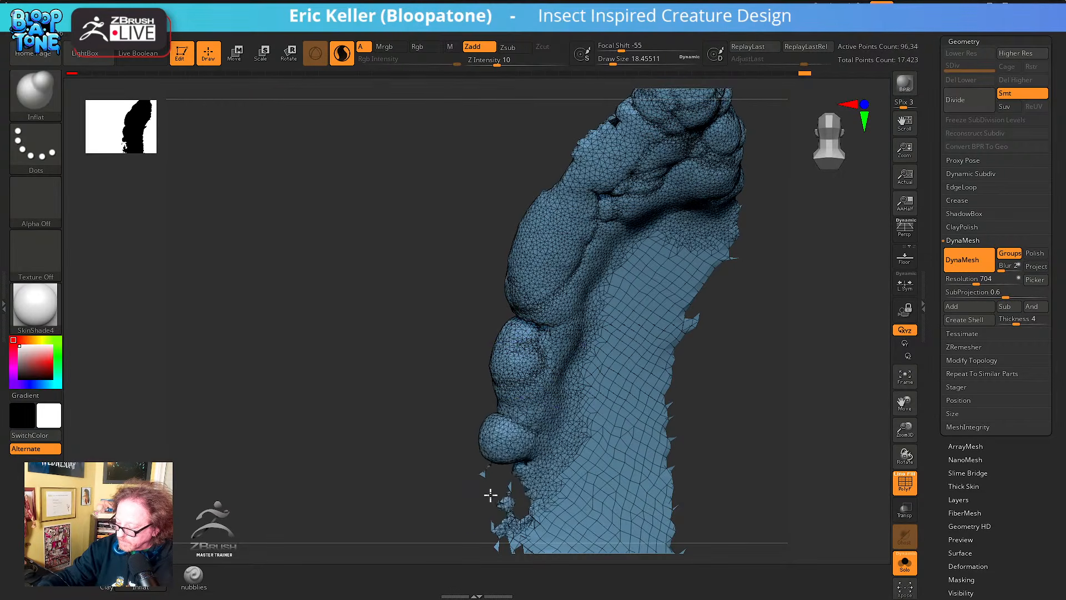
pyautogui.moveTo(491, 494); pyautogui.dragTo(519, 522)
pyautogui.keyDown('alt'); pyautogui.moveTo(532, 472); pyautogui.dragTo(516, 379, button='right'); pyautogui.keyUp('alt')
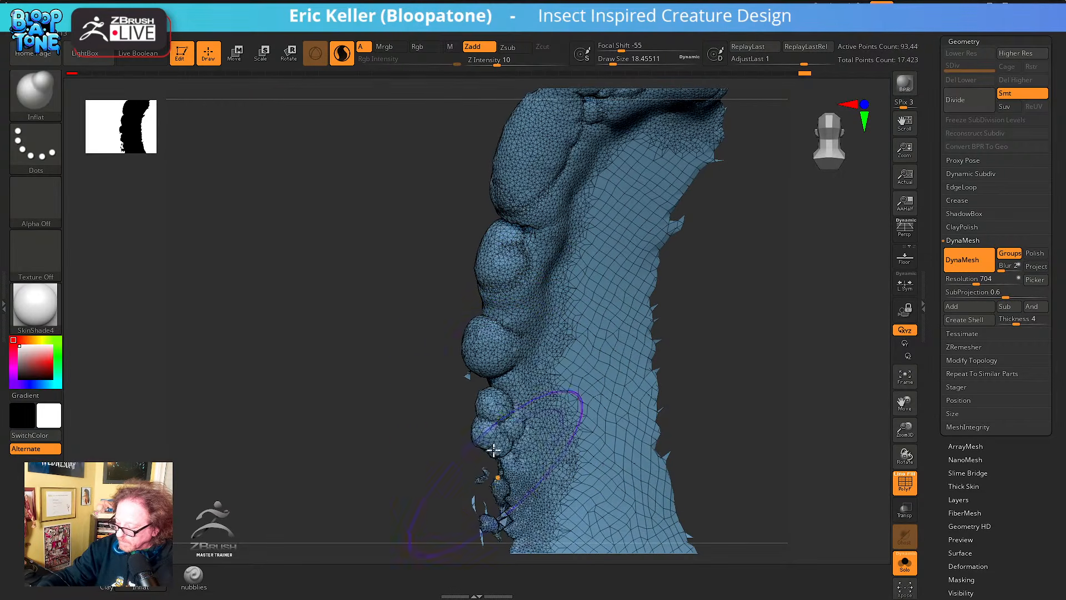
pyautogui.moveTo(483, 464); pyautogui.dragTo(509, 501)
pyautogui.keyDown('alt'); pyautogui.moveTo(523, 467); pyautogui.dragTo(507, 320, button='right'); pyautogui.keyUp('alt')
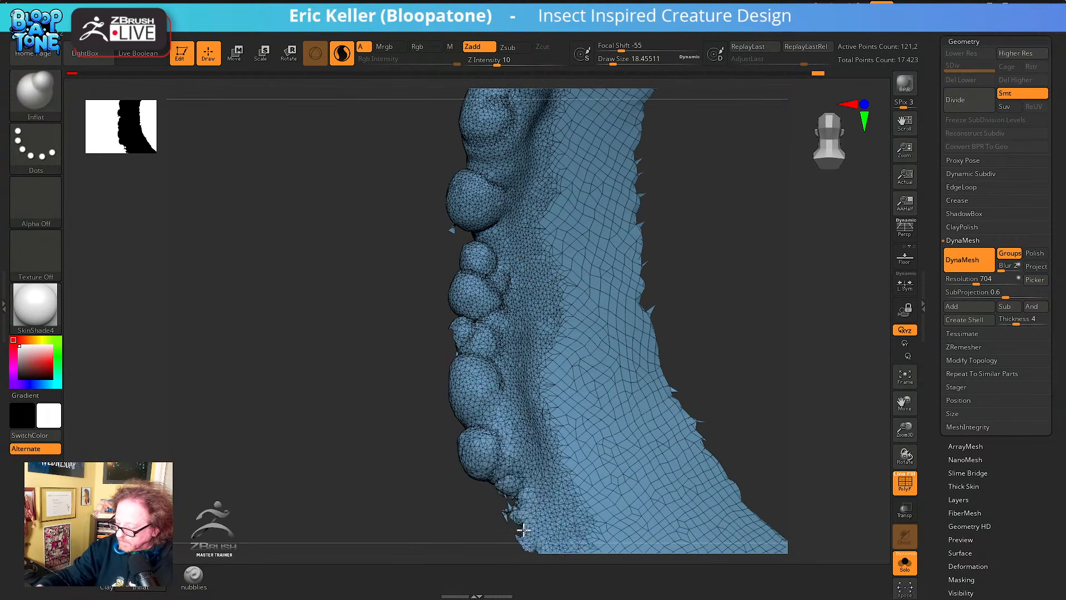
pyautogui.keyDown('alt'); pyautogui.moveTo(549, 506); pyautogui.dragTo(508, 362, button='right'); pyautogui.keyUp('alt')
pyautogui.moveTo(674, 536)
pyautogui.mouseDown()
pyautogui.moveTo(537, 487)
pyautogui.moveTo(582, 500)
pyautogui.mouseUp()
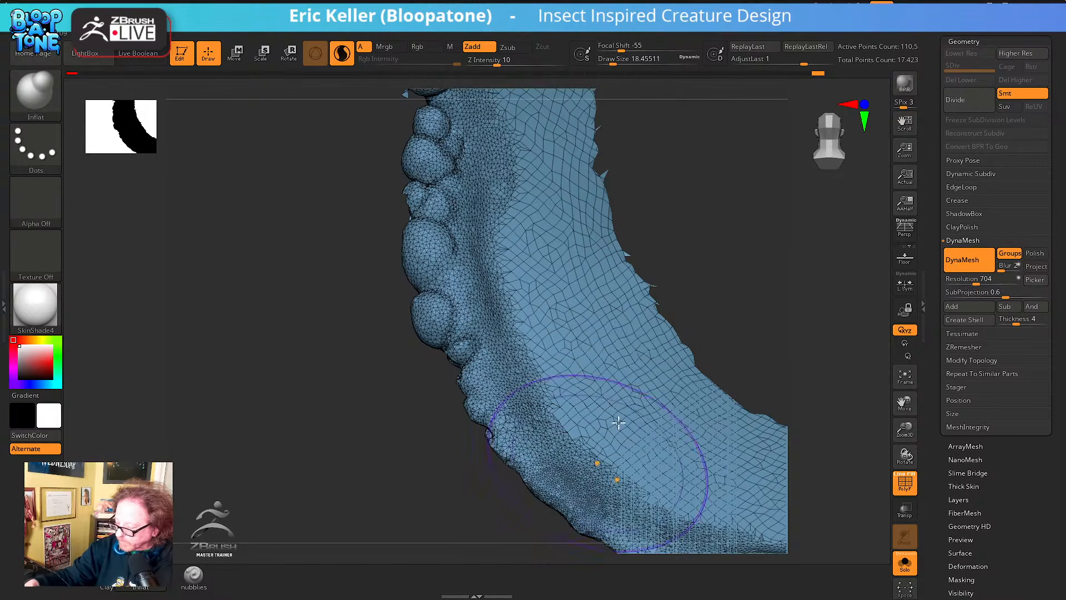
# Inflate the spiky opposite border of the blue strip from its end down along the curve
pyautogui.moveTo(727, 303)
pyautogui.keyDown('alt'); pyautogui.mouseDown(button='right')
pyautogui.moveTo(636, 490)
pyautogui.moveTo(566, 466)
pyautogui.moveTo(580, 389)
pyautogui.mouseUp(button='right'); pyautogui.keyUp('alt')
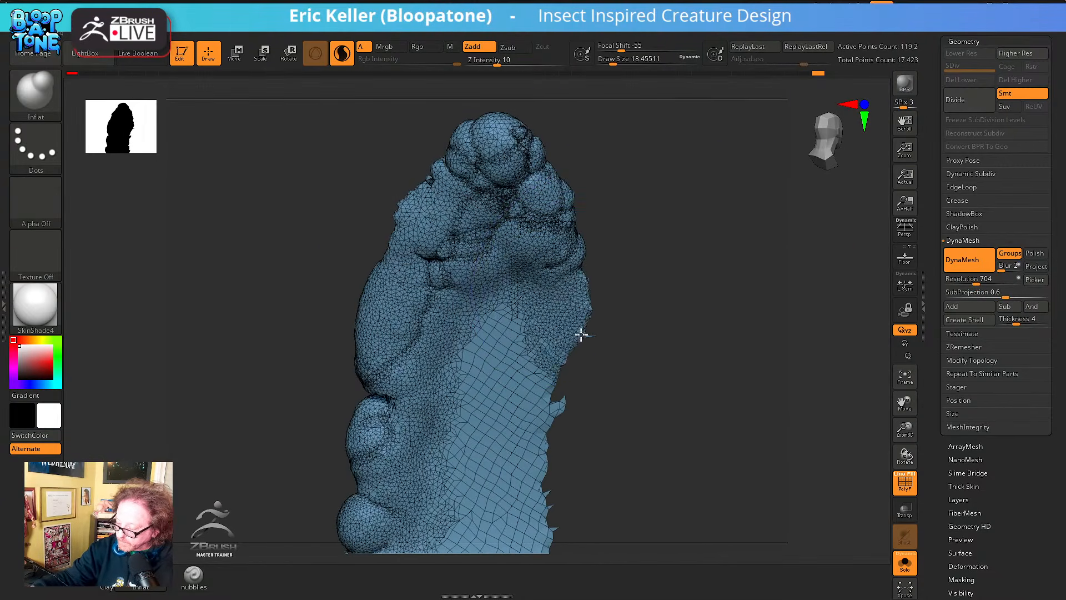
pyautogui.moveTo(579, 351); pyautogui.dragTo(551, 418)
pyautogui.moveTo(553, 392)
pyautogui.mouseDown(button='right')
pyautogui.moveTo(557, 412)
pyautogui.moveTo(583, 388)
pyautogui.mouseUp(button='right')
pyautogui.keyDown('alt'); pyautogui.moveTo(577, 477); pyautogui.dragTo(571, 305, button='right'); pyautogui.keyUp('alt')
pyautogui.moveTo(540, 349); pyautogui.dragTo(537, 321)
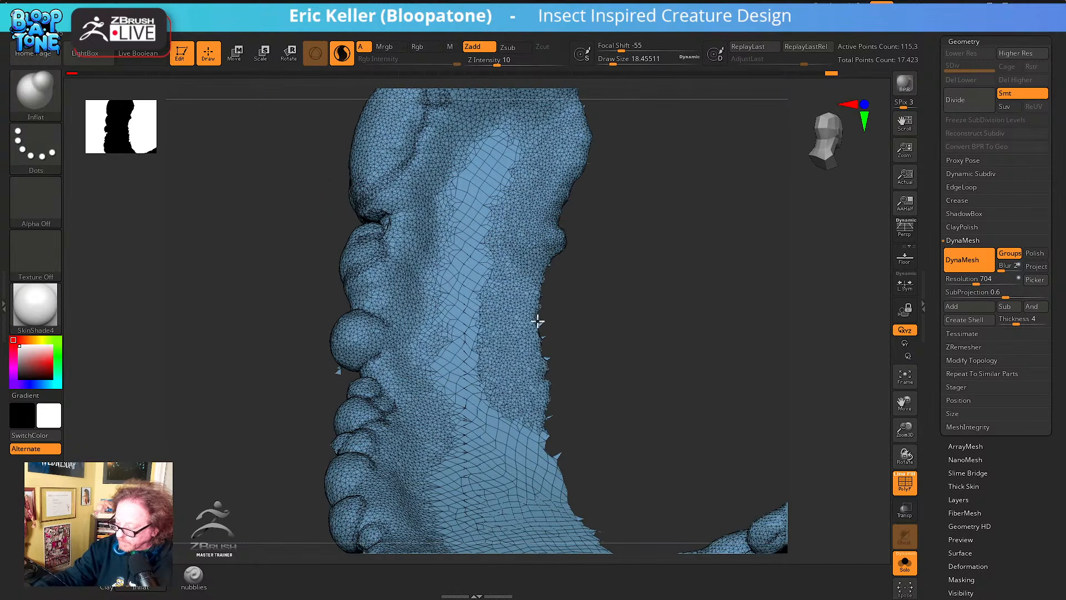
pyautogui.moveTo(552, 413); pyautogui.dragTo(550, 423)
pyautogui.moveTo(677, 465)
pyautogui.mouseDown(button='right')
pyautogui.moveTo(555, 405)
pyautogui.moveTo(680, 467)
pyautogui.moveTo(644, 465)
pyautogui.moveTo(592, 393)
pyautogui.moveTo(519, 388)
pyautogui.mouseUp(button='right')
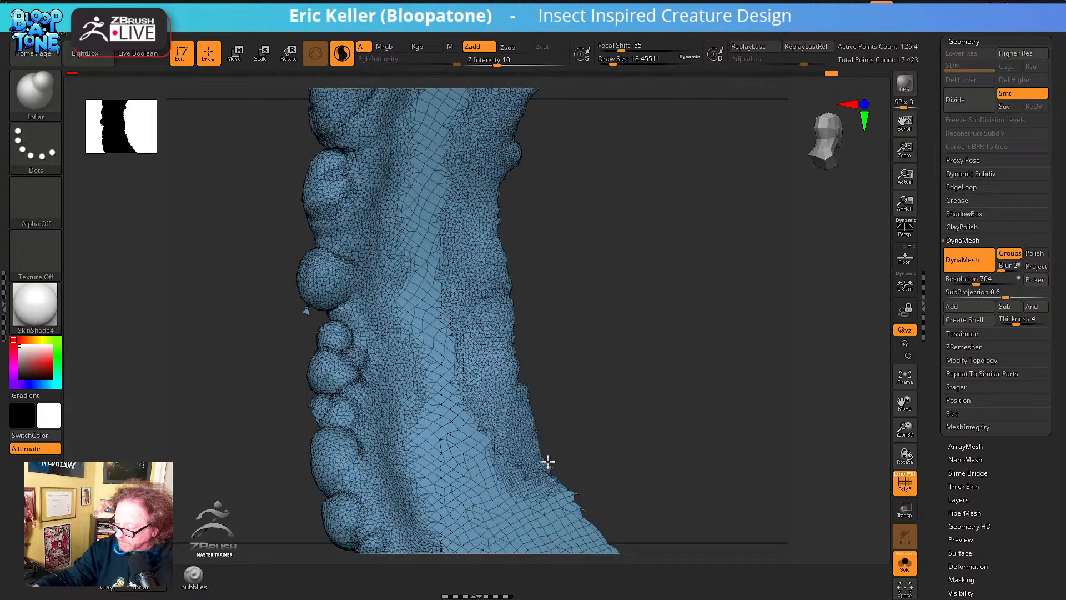
pyautogui.moveTo(563, 480); pyautogui.dragTo(599, 532)
pyautogui.moveTo(636, 453)
pyautogui.keyDown('alt'); pyautogui.mouseDown(button='right')
pyautogui.moveTo(612, 405)
pyautogui.moveTo(620, 447)
pyautogui.mouseUp(button='right'); pyautogui.keyUp('alt')
pyautogui.moveTo(583, 516); pyautogui.dragTo(578, 506)
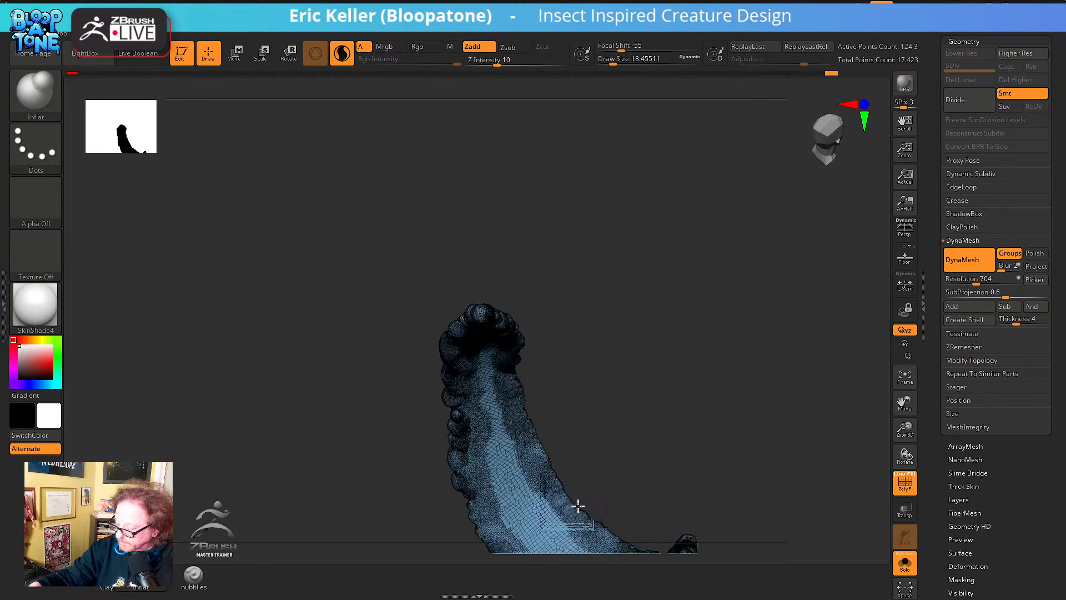
# Show all polygroups and remesh the abdomen with DynaMesh to clean up the thickened blue strip
pyautogui.keyDown('alt'); pyautogui.click(626, 427); pyautogui.keyUp('alt')
pyautogui.moveTo(736, 258); pyautogui.dragTo(674, 321, button='right')
pyautogui.keyDown('ctrl'); pyautogui.moveTo(667, 322); pyautogui.dragTo(681, 348); pyautogui.keyUp('ctrl')
pyautogui.moveTo(713, 355)
pyautogui.mouseDown(button='right')
pyautogui.moveTo(624, 409)
pyautogui.moveTo(661, 361)
pyautogui.mouseUp(button='right')
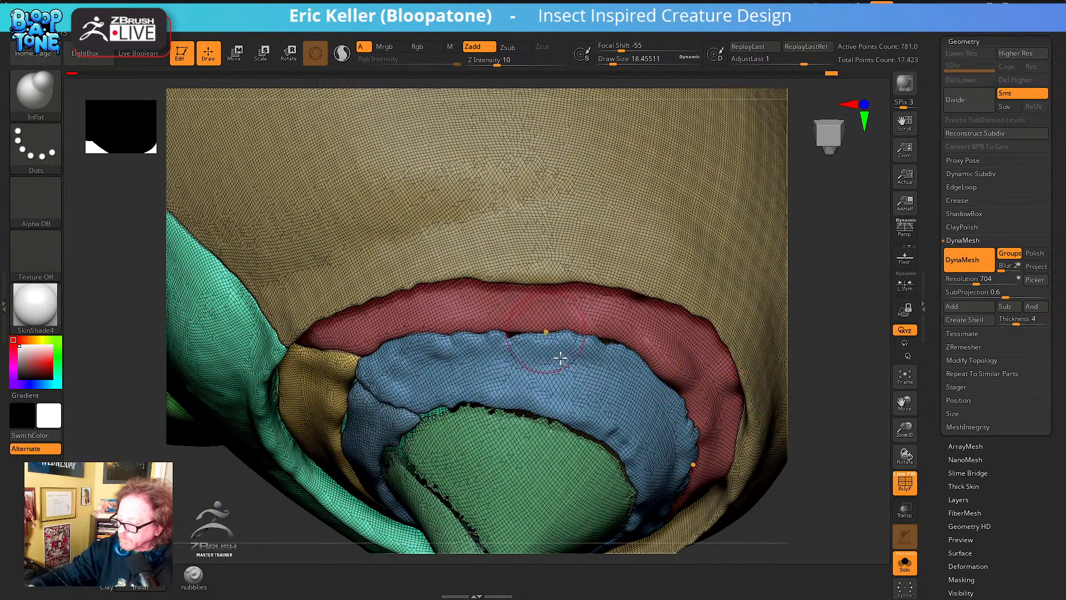
# Isolate the blue strip and smooth its surface, both wavy borders and its ends
pyautogui.keyDown('alt'); pyautogui.click(571, 378); pyautogui.keyUp('alt')
pyautogui.moveTo(587, 345)
pyautogui.keyDown('shift'); pyautogui.mouseDown()
pyautogui.moveTo(690, 400)
pyautogui.moveTo(738, 500)
pyautogui.mouseUp(); pyautogui.keyUp('shift')
pyautogui.moveTo(772, 482)
pyautogui.keyDown('alt'); pyautogui.mouseDown(button='right')
pyautogui.moveTo(727, 382)
pyautogui.moveTo(674, 364)
pyautogui.mouseUp(button='right'); pyautogui.keyUp('alt')
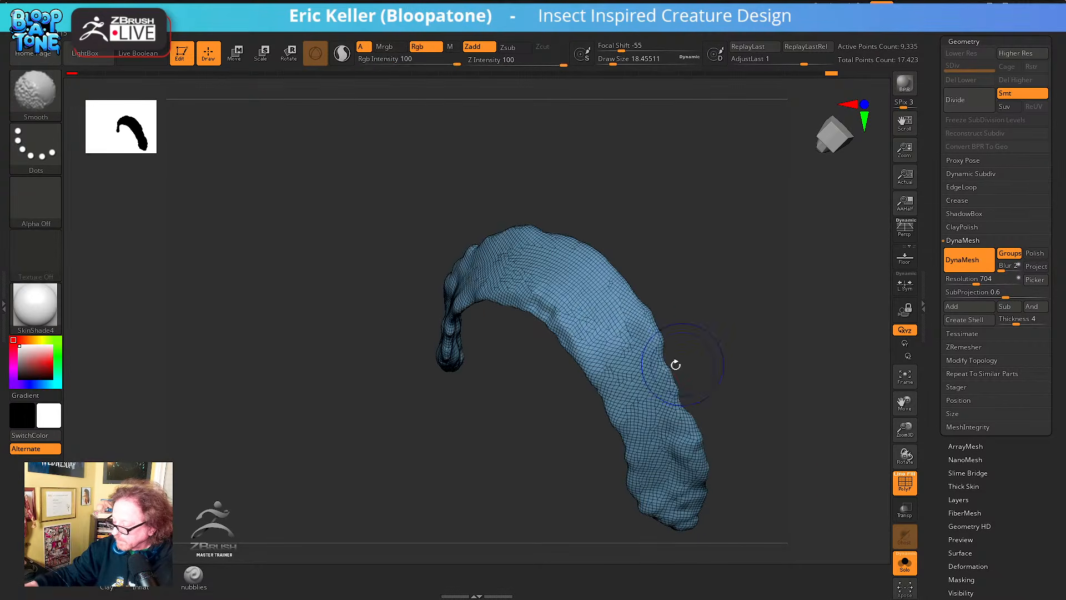
pyautogui.keyDown('shift'); pyautogui.moveTo(662, 358); pyautogui.dragTo(701, 472); pyautogui.keyUp('shift')
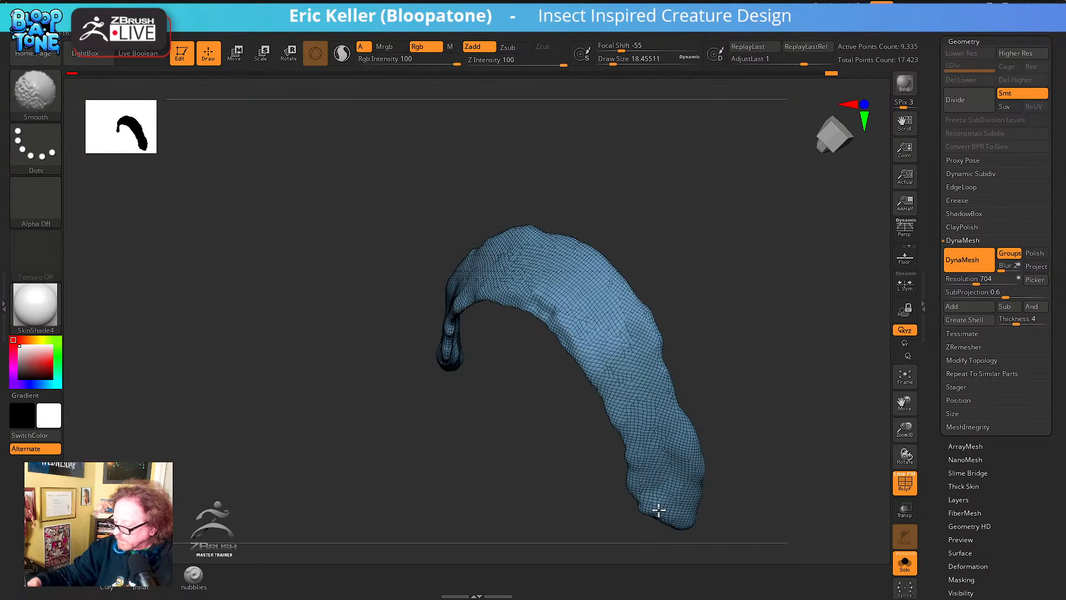
pyautogui.keyDown('shift'); pyautogui.moveTo(602, 376); pyautogui.dragTo(553, 314); pyautogui.keyUp('shift')
pyautogui.moveTo(637, 471)
pyautogui.mouseDown(button='right')
pyautogui.moveTo(740, 424)
pyautogui.moveTo(635, 492)
pyautogui.moveTo(730, 438)
pyautogui.moveTo(682, 426)
pyautogui.mouseUp(button='right')
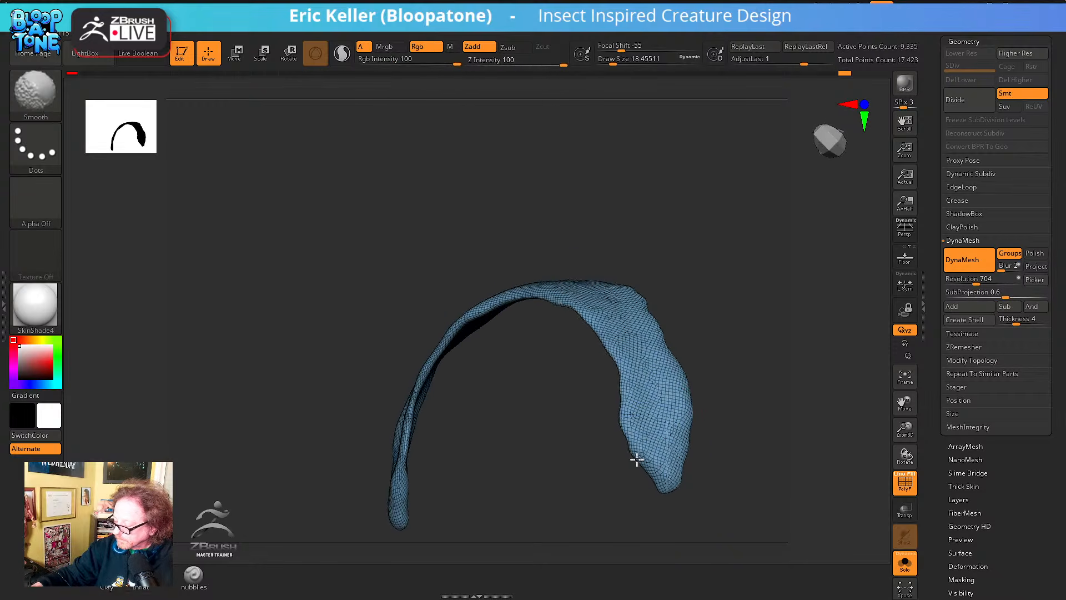
pyautogui.moveTo(632, 457)
pyautogui.mouseDown(button='right')
pyautogui.moveTo(709, 440)
pyautogui.moveTo(652, 431)
pyautogui.mouseUp(button='right')
pyautogui.press('shift')
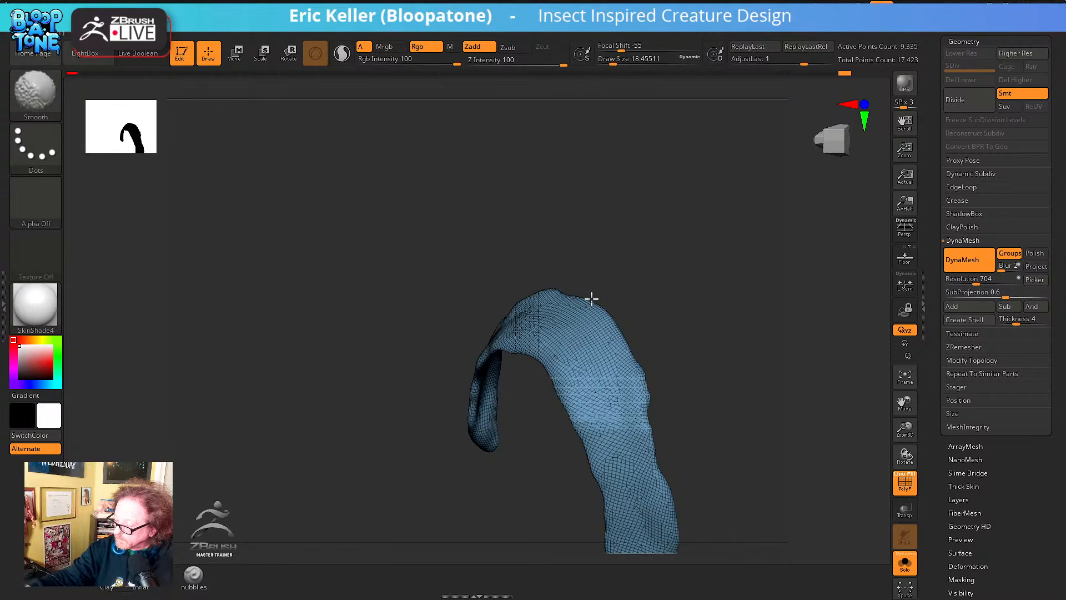
pyautogui.moveTo(716, 447); pyautogui.dragTo(690, 364, button='right')
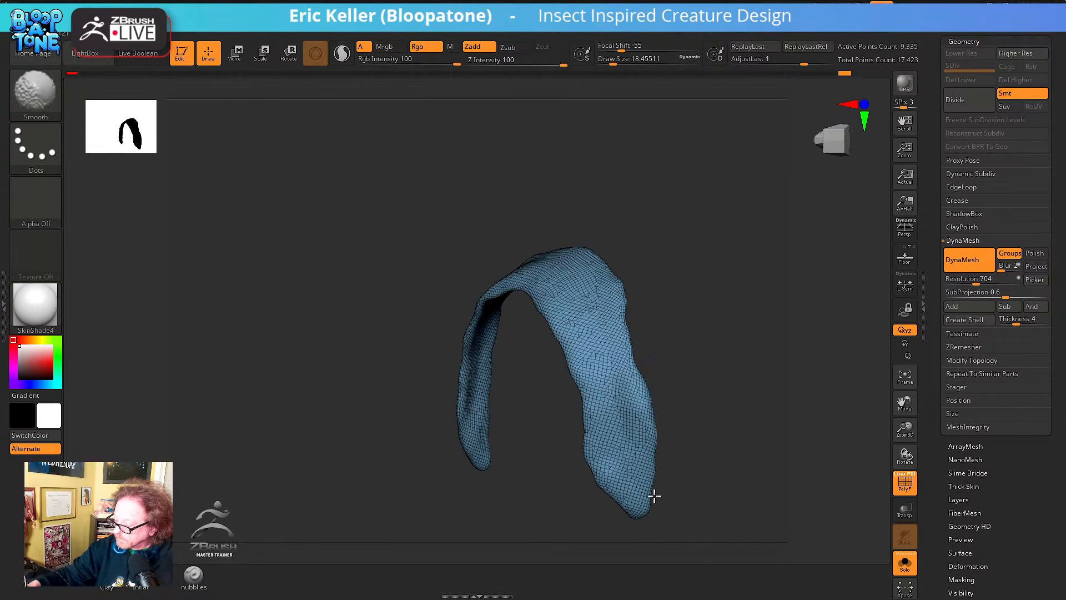
# Show all polygroups, turn off the wireframe display, and inspect the overlapping plates at the abdomen tip
pyautogui.hotkey('ctrl', 'shift')
pyautogui.keyDown('ctrl'); pyautogui.keyDown('shift'); pyautogui.click(707, 418); pyautogui.keyUp('shift'); pyautogui.keyUp('ctrl')
pyautogui.moveTo(728, 431); pyautogui.dragTo(877, 427, button='right')
pyautogui.click(905, 482)
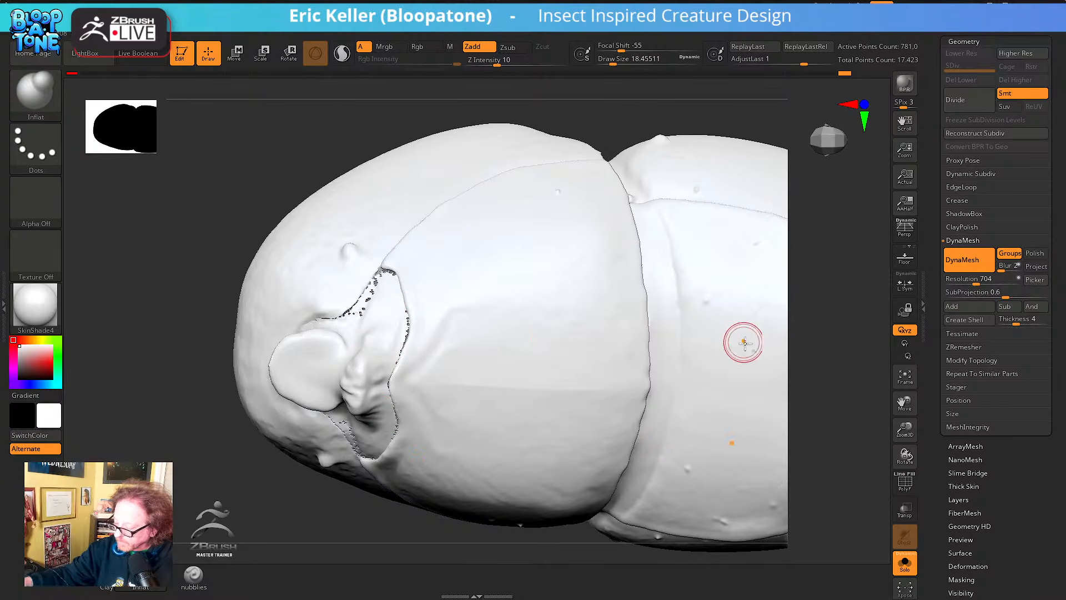
pyautogui.moveTo(742, 340); pyautogui.dragTo(870, 491, button='right')
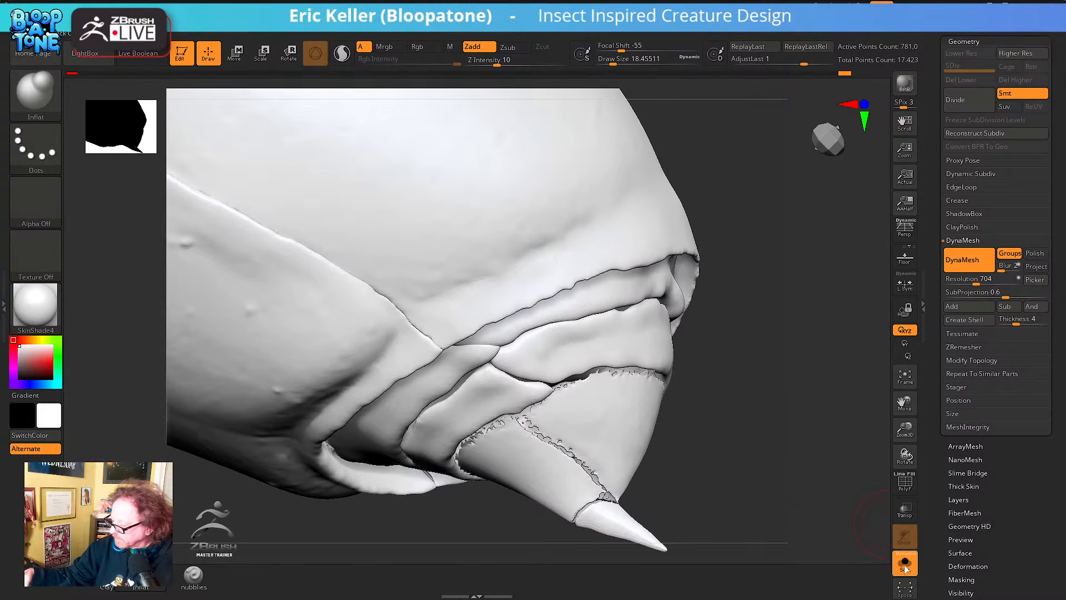
# Turn on the polygroup wireframe display and isolate the upper green plate beside the abdomen spike
pyautogui.click(905, 482)
pyautogui.hotkey('ctrl', 'shift')
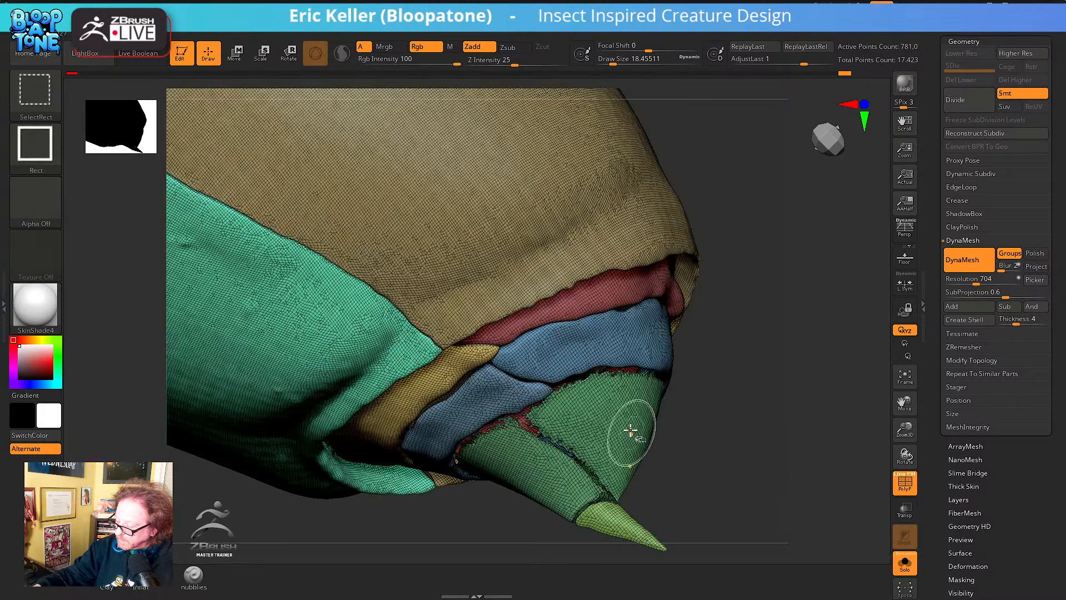
pyautogui.keyDown('ctrl'); pyautogui.keyDown('shift'); pyautogui.click(630, 430); pyautogui.keyUp('shift'); pyautogui.keyUp('ctrl')
# Inflate the isolated green plate's ragged border all the way around with the Inflat brush
pyautogui.moveTo(755, 450); pyautogui.dragTo(760, 452, button='right')
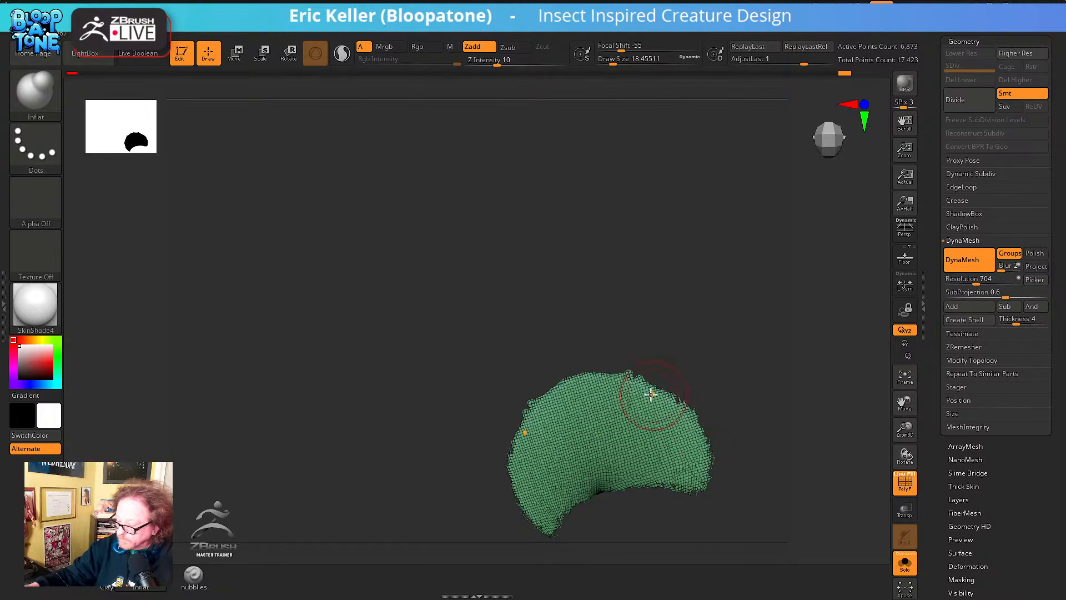
pyautogui.moveTo(674, 399); pyautogui.dragTo(601, 490, button='right')
pyautogui.moveTo(697, 487); pyautogui.dragTo(711, 443, button='right')
pyautogui.moveTo(711, 492); pyautogui.dragTo(683, 429, button='right')
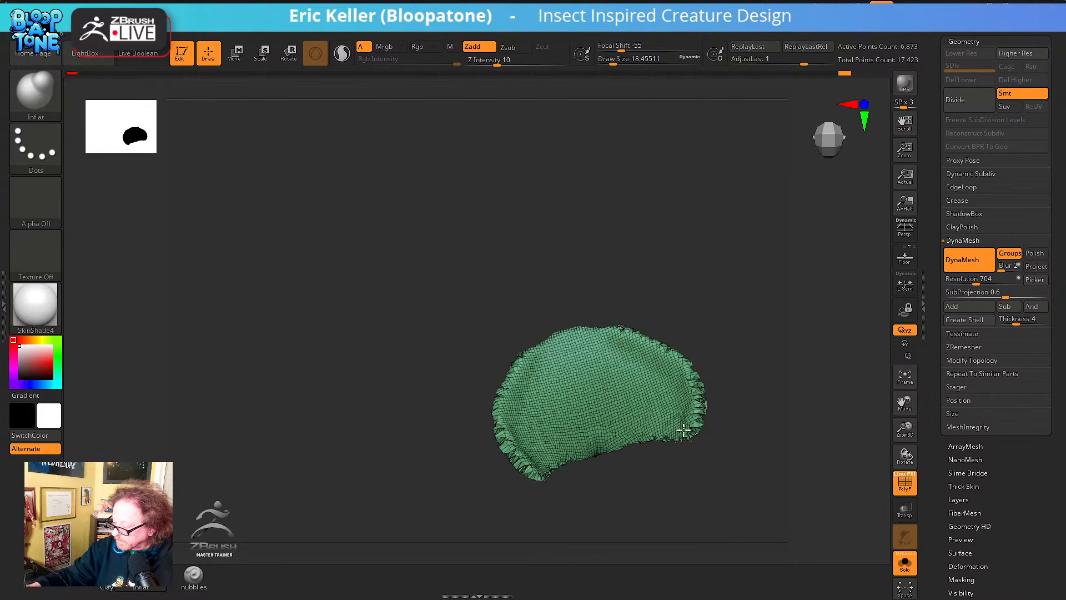
pyautogui.moveTo(609, 447); pyautogui.dragTo(594, 455)
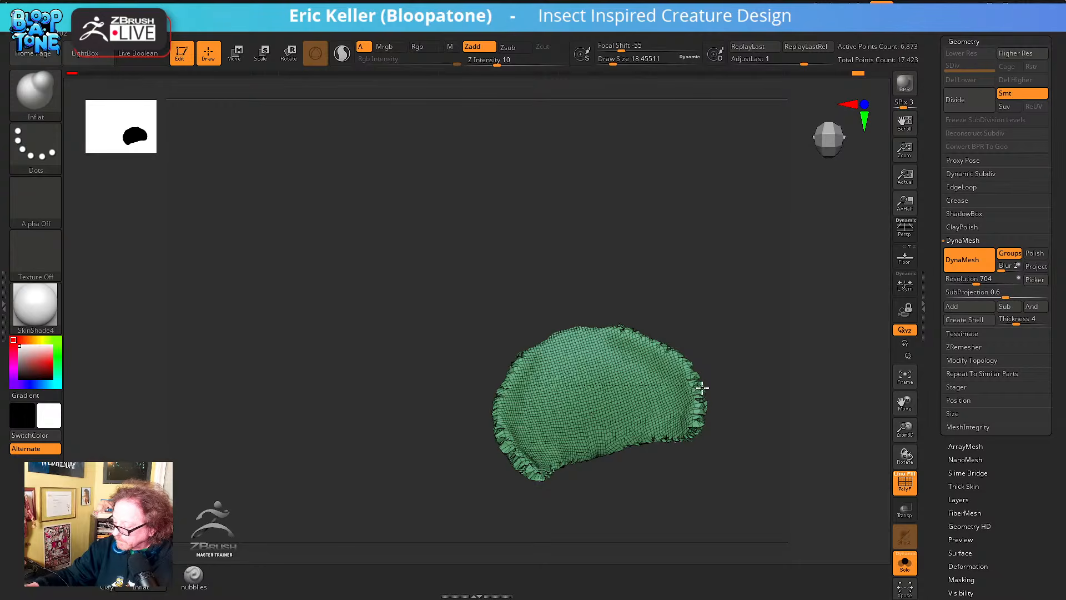
pyautogui.moveTo(664, 305); pyautogui.dragTo(616, 309, button='right')
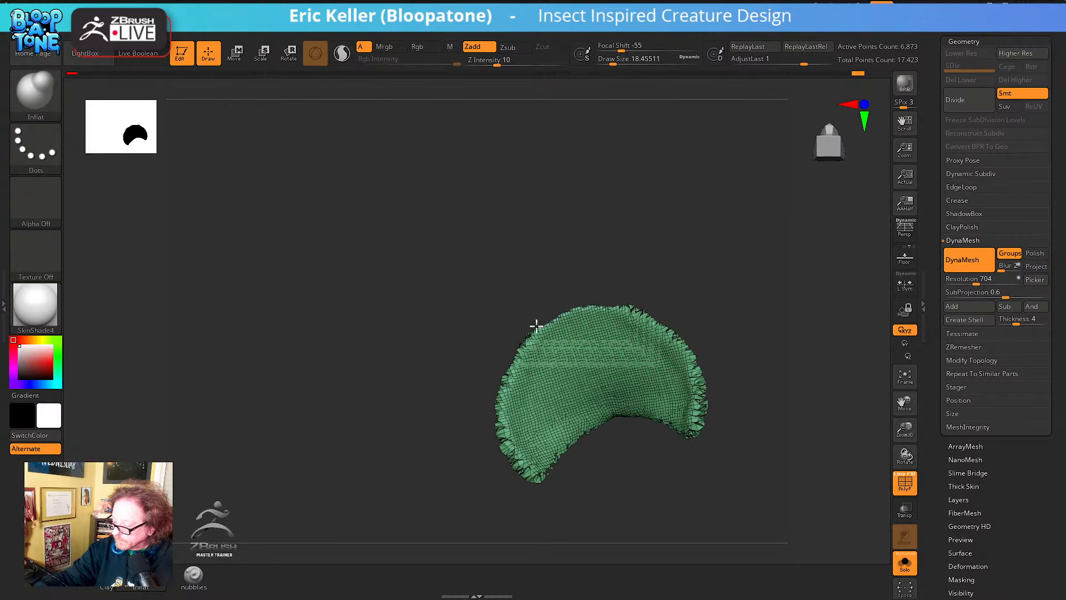
pyautogui.moveTo(544, 351); pyautogui.dragTo(636, 323, button='right')
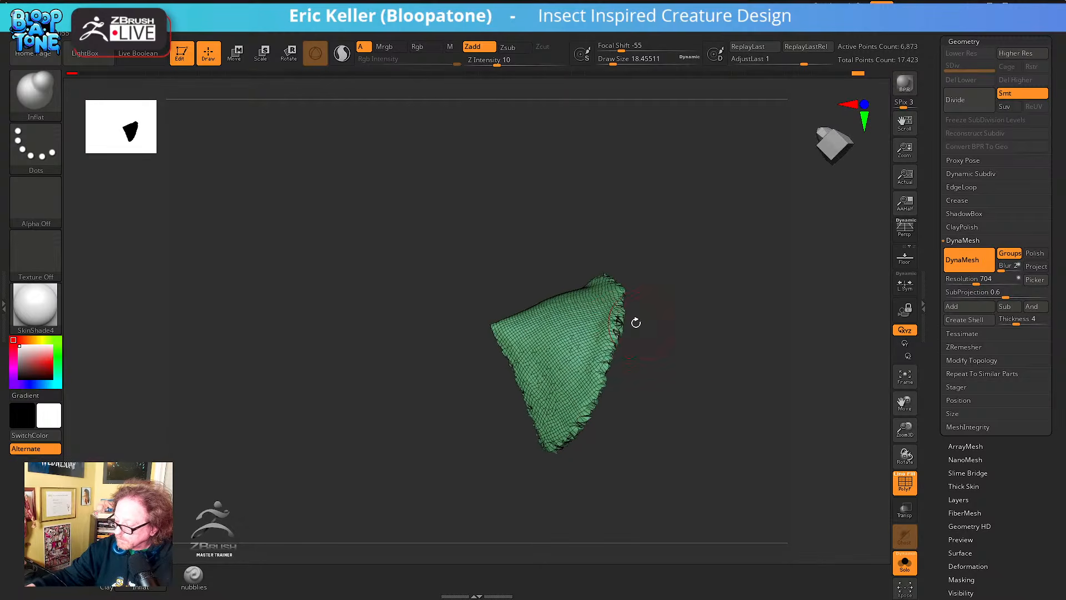
pyautogui.moveTo(575, 455); pyautogui.dragTo(526, 387, button='right')
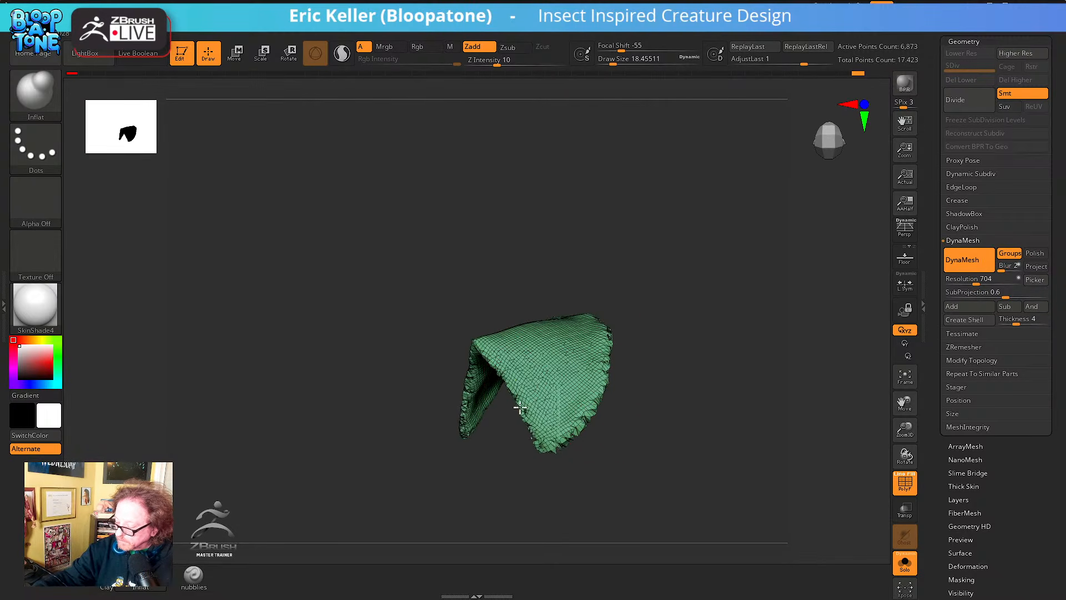
# Show all polygroups, remesh the abdomen with DynaMesh, and smooth the isolated green plate's surface and borders
pyautogui.keyDown('ctrl'); pyautogui.keyDown('shift'); pyautogui.click(704, 425); pyautogui.keyUp('shift'); pyautogui.keyUp('ctrl')
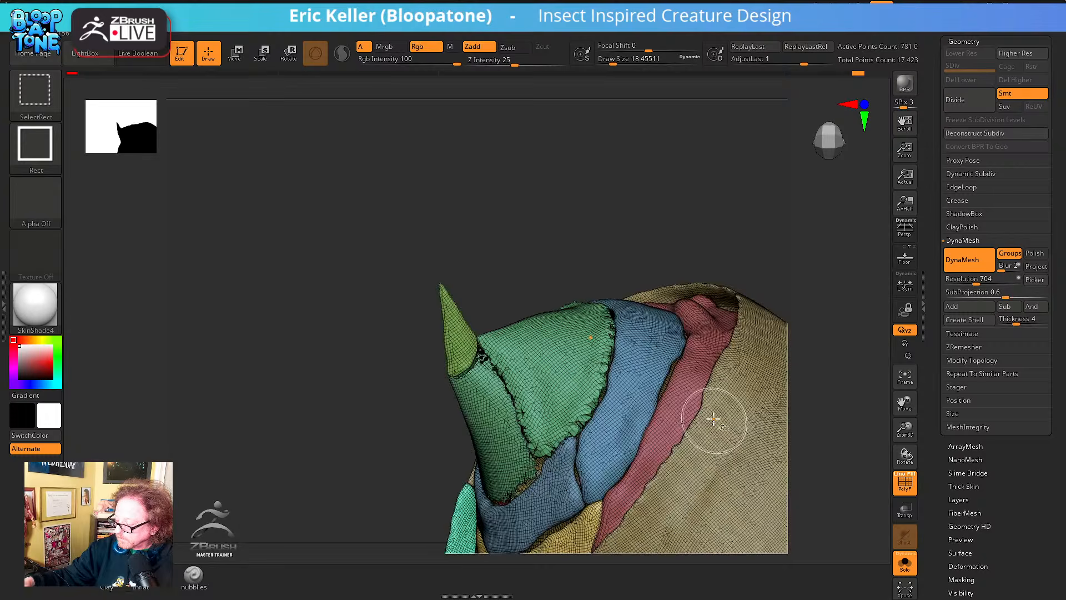
pyautogui.moveTo(614, 357)
pyautogui.mouseDown(button='right')
pyautogui.moveTo(578, 409)
pyautogui.moveTo(600, 305)
pyautogui.mouseUp(button='right')
pyautogui.keyDown('ctrl'); pyautogui.keyDown('shift'); pyautogui.click(578, 409); pyautogui.keyUp('shift'); pyautogui.keyUp('ctrl')
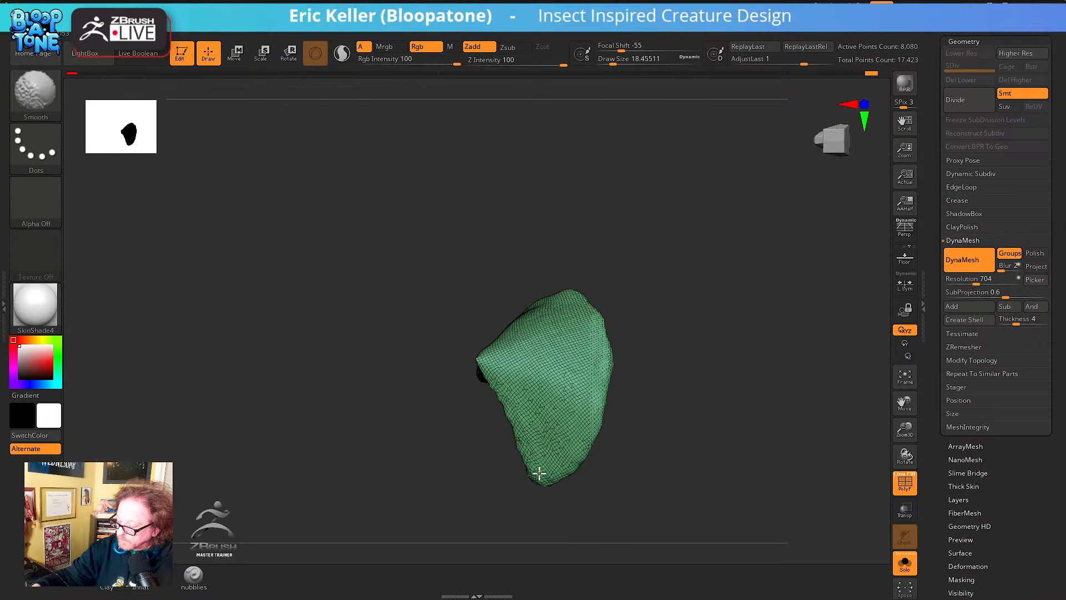
pyautogui.keyDown('ctrl'); pyautogui.keyDown('shift'); pyautogui.click(649, 274); pyautogui.keyUp('shift'); pyautogui.keyUp('ctrl')
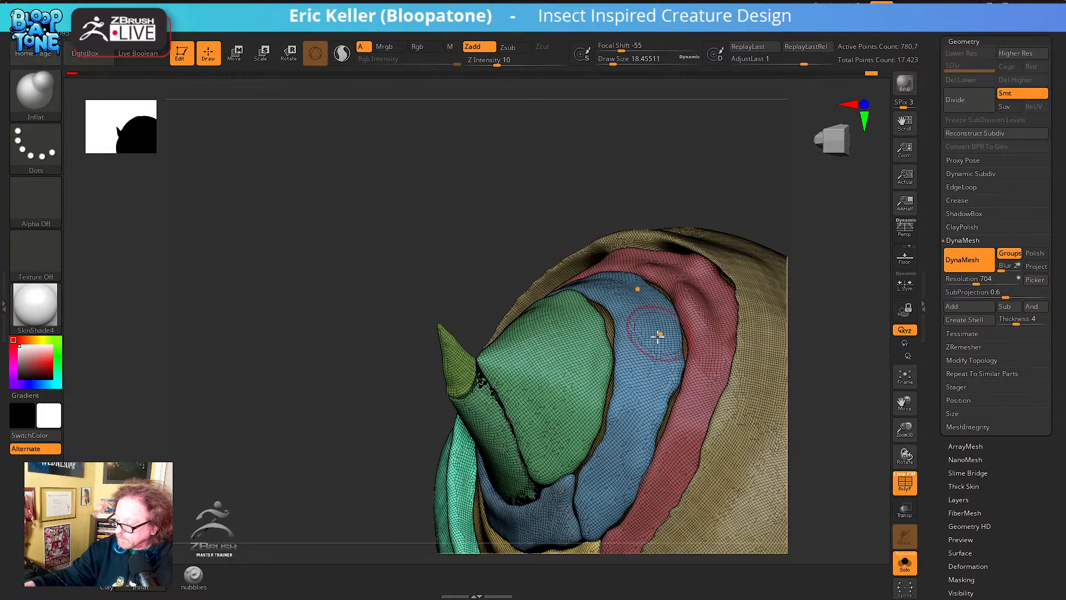
# Isolate the remaining rough green plate at the base of the spike and inflate its jagged wide edge
pyautogui.moveTo(656, 335)
pyautogui.keyDown('alt'); pyautogui.mouseDown(button='right')
pyautogui.moveTo(680, 311)
pyautogui.moveTo(590, 350)
pyautogui.moveTo(602, 345)
pyautogui.moveTo(627, 381)
pyautogui.moveTo(635, 415)
pyautogui.mouseUp(button='right'); pyautogui.keyUp('alt')
pyautogui.keyDown('ctrl'); pyautogui.keyDown('shift'); pyautogui.click(589, 358); pyautogui.keyUp('shift'); pyautogui.keyUp('ctrl')
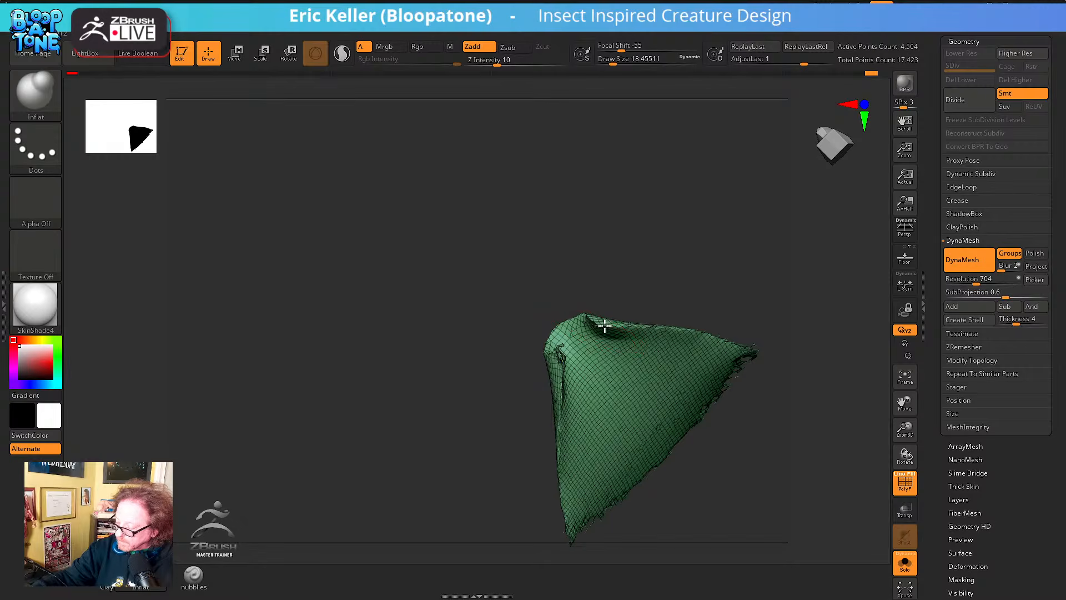
pyautogui.moveTo(611, 325); pyautogui.dragTo(637, 451, button='right')
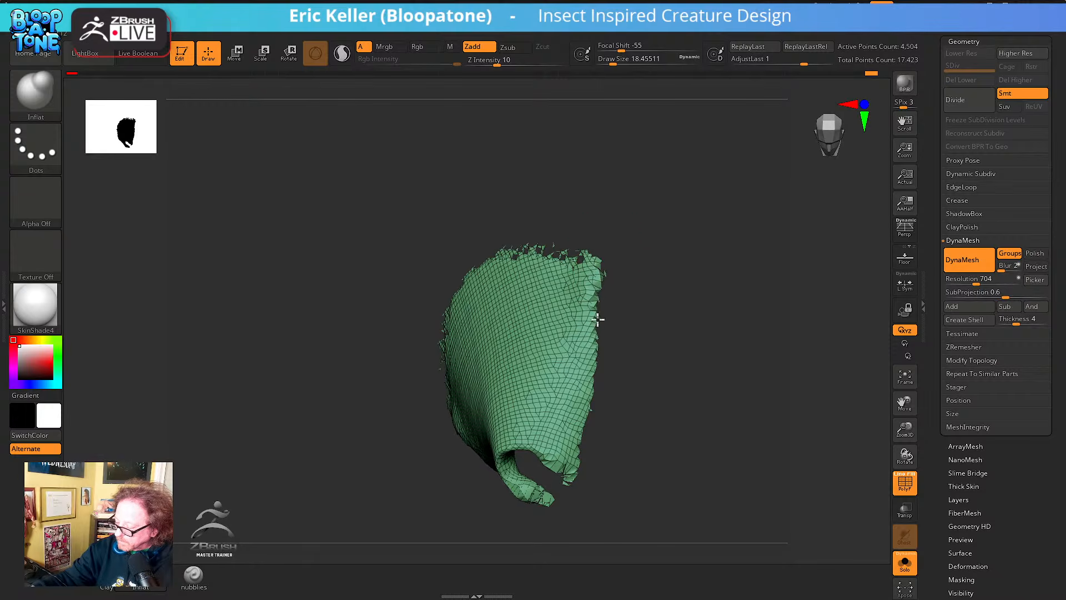
pyautogui.moveTo(579, 480); pyautogui.dragTo(710, 355, button='right')
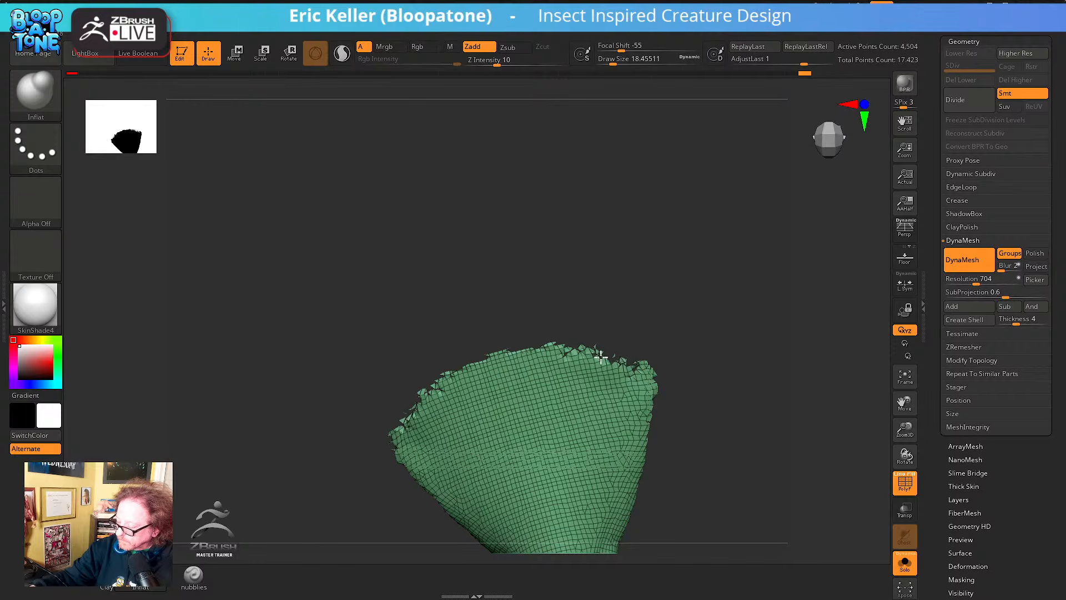
pyautogui.moveTo(562, 347); pyautogui.dragTo(502, 350)
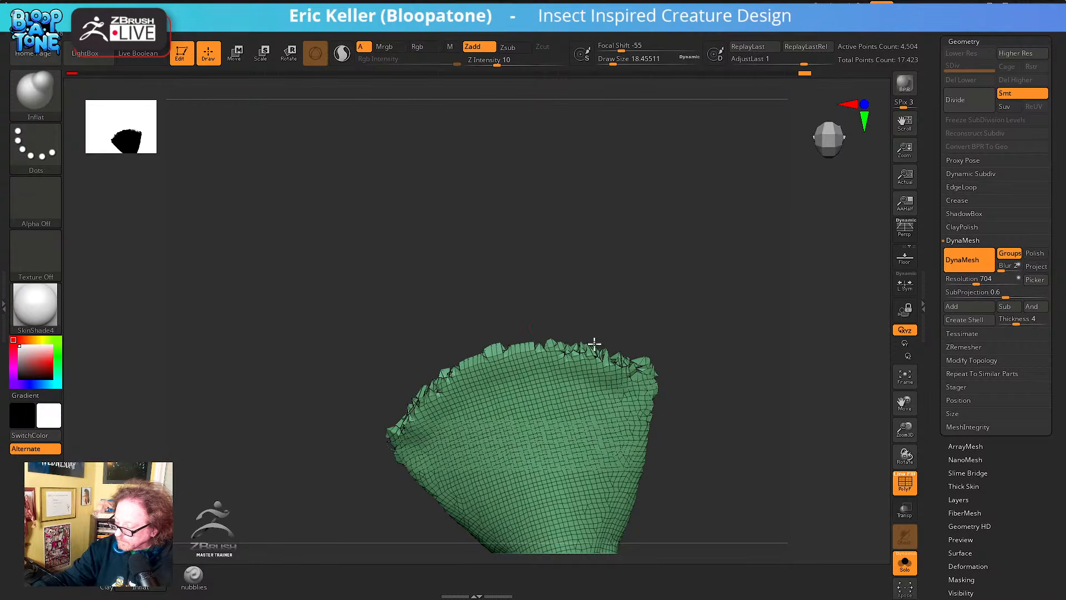
# Inflate the second green plate's side borders and the ends around its notch, and thicken the wide rim further
pyautogui.moveTo(675, 370); pyautogui.dragTo(560, 358, button='right')
pyautogui.moveTo(622, 465)
pyautogui.mouseDown()
pyautogui.moveTo(669, 481)
pyautogui.moveTo(714, 479)
pyautogui.mouseUp()
pyautogui.keyDown('alt'); pyautogui.moveTo(819, 433); pyautogui.dragTo(711, 495); pyautogui.keyUp('alt')
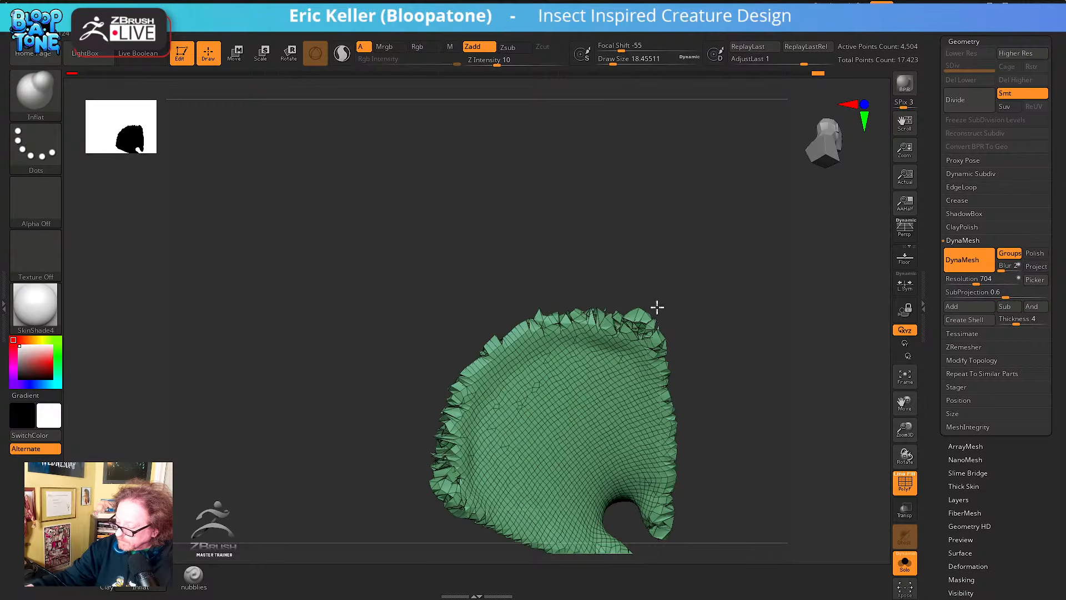
pyautogui.moveTo(657, 307); pyautogui.dragTo(622, 321, button='right')
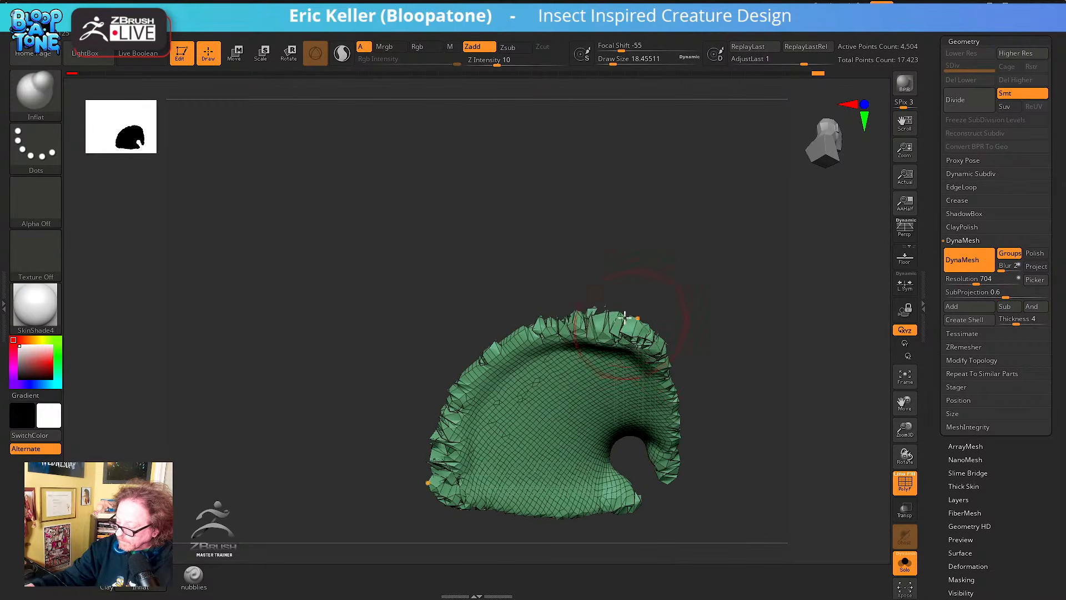
pyautogui.moveTo(474, 457); pyautogui.dragTo(658, 300, button='right')
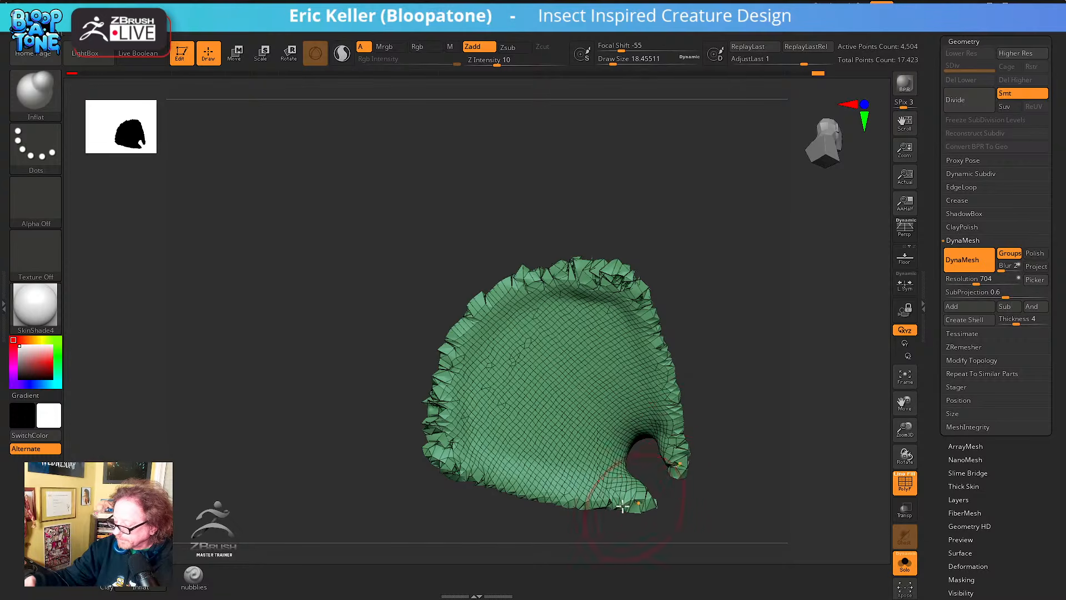
pyautogui.moveTo(441, 387); pyautogui.dragTo(435, 408)
pyautogui.moveTo(548, 290)
pyautogui.mouseDown(button='right')
pyautogui.moveTo(723, 303)
pyautogui.moveTo(737, 317)
pyautogui.moveTo(678, 285)
pyautogui.moveTo(754, 319)
pyautogui.mouseUp(button='right')
# Try remeshing the whole abdomen with DynaMesh at resolution 704 around the inflated second green plate, and undo the remesh
pyautogui.keyDown('ctrl'); pyautogui.keyDown('shift'); pyautogui.click(722, 303); pyautogui.keyUp('shift'); pyautogui.keyUp('ctrl')
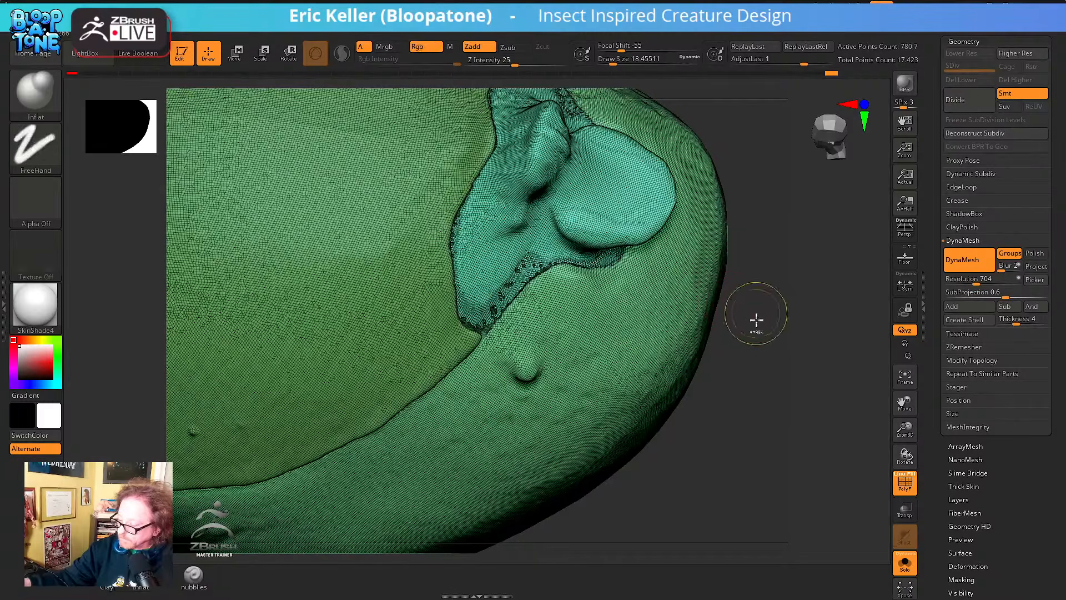
pyautogui.moveTo(743, 360); pyautogui.dragTo(651, 398, button='right')
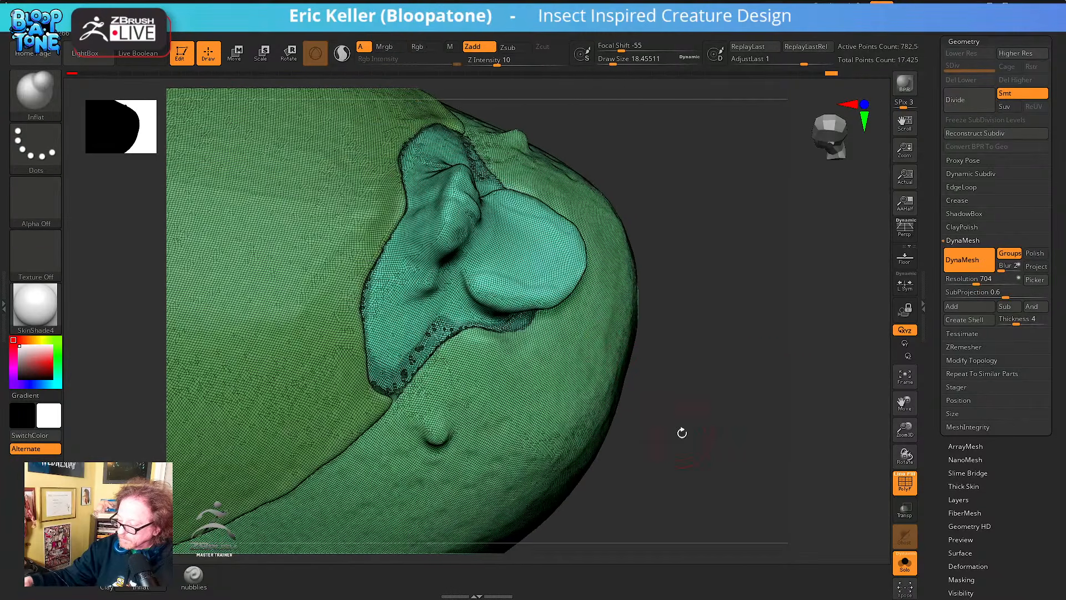
pyautogui.moveTo(680, 431); pyautogui.dragTo(639, 461, button='right')
pyautogui.keyDown('alt'); pyautogui.moveTo(639, 461); pyautogui.dragTo(632, 371, button='right'); pyautogui.keyUp('alt')
pyautogui.hotkey('ctrl', 'z')
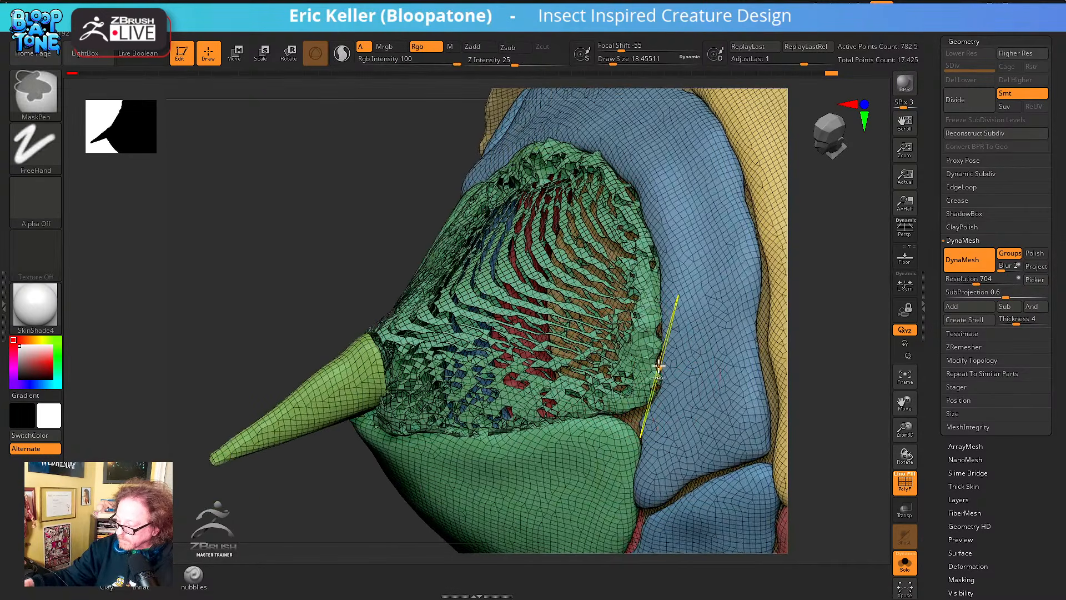
pyautogui.hotkey('ctrl', 'z')
# Isolate the second green plate again, turn on Sculptris Pro, reduce the draw size to about 11.7, and smooth its spiky border
pyautogui.keyDown('ctrl'); pyautogui.keyDown('shift'); pyautogui.click(622, 357); pyautogui.keyUp('shift'); pyautogui.keyUp('ctrl')
pyautogui.moveTo(642, 350); pyautogui.dragTo(362, 137, button='right')
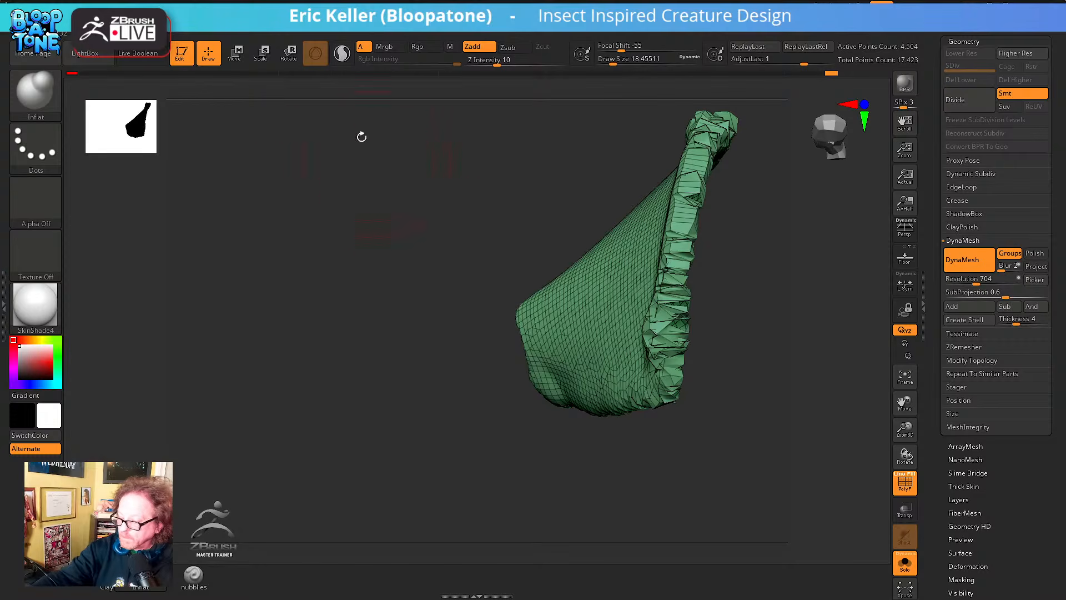
pyautogui.moveTo(719, 309); pyautogui.dragTo(713, 352, button='right')
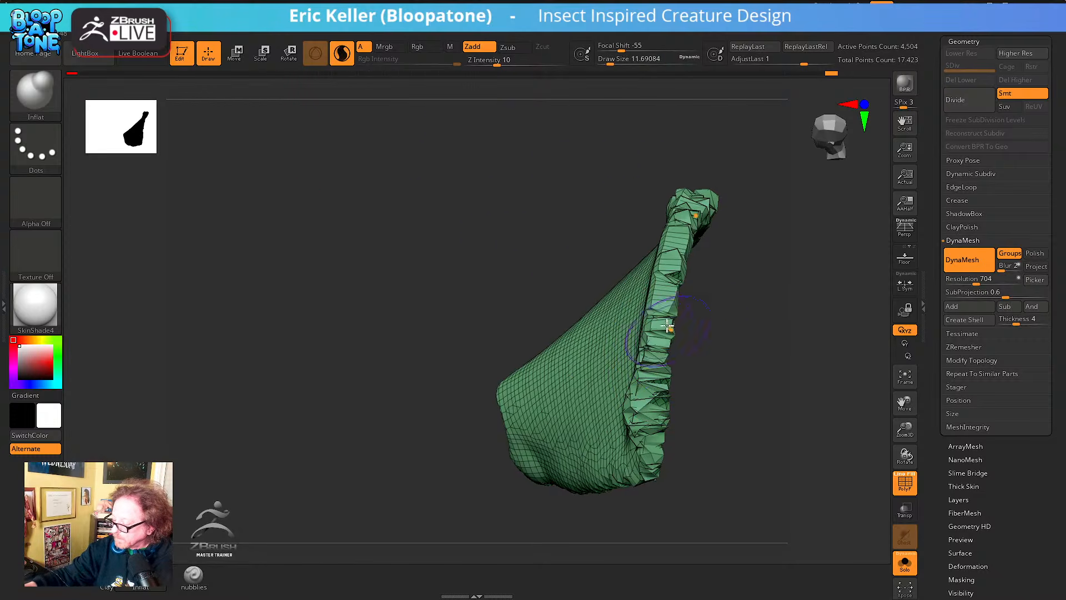
pyautogui.press('shift')
pyautogui.keyDown('shift'); pyautogui.moveTo(682, 225); pyautogui.dragTo(652, 413); pyautogui.keyUp('shift')
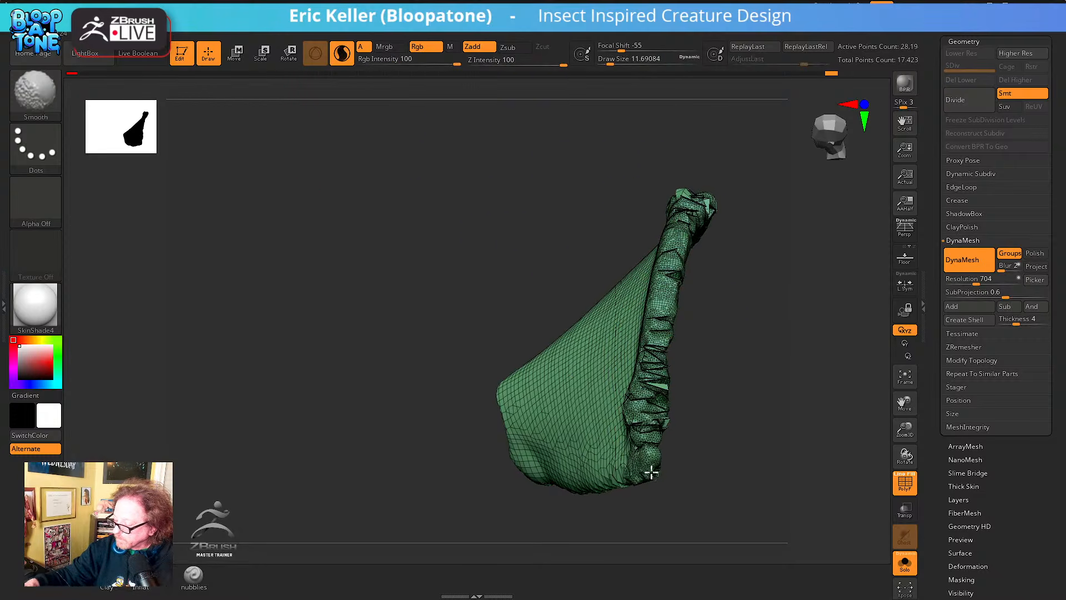
pyautogui.keyDown('shift'); pyautogui.moveTo(651, 472); pyautogui.dragTo(687, 213); pyautogui.keyUp('shift')
# Thicken the second green plate's curved wide border with Sculptris Pro inflation, filling the gaps between its folds
pyautogui.moveTo(708, 373); pyautogui.dragTo(666, 379)
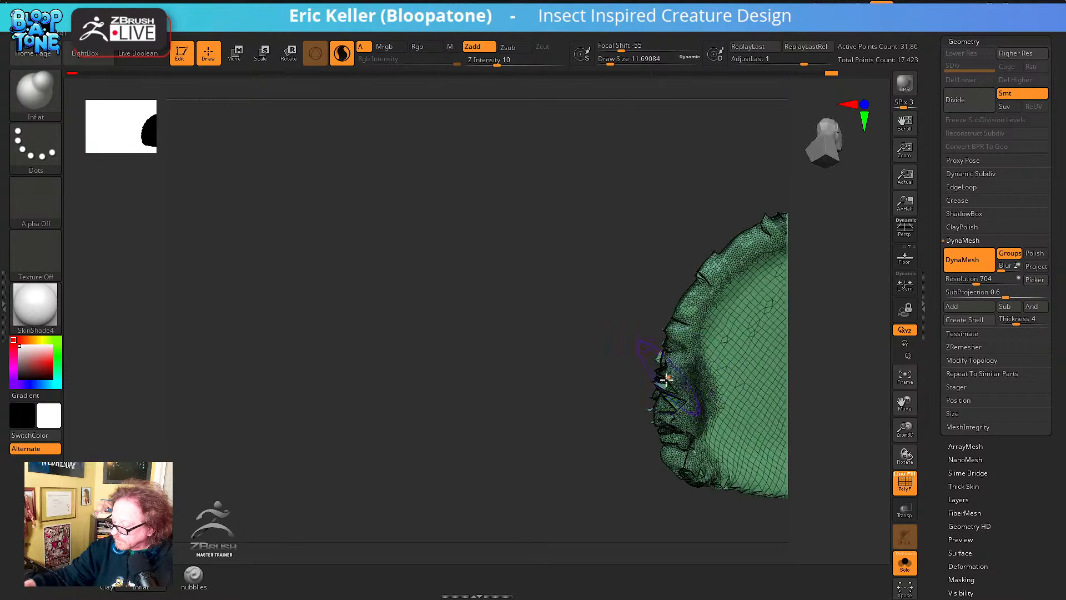
pyautogui.keyDown('ctrl'); pyautogui.moveTo(685, 394); pyautogui.dragTo(648, 365, button='right'); pyautogui.keyUp('ctrl')
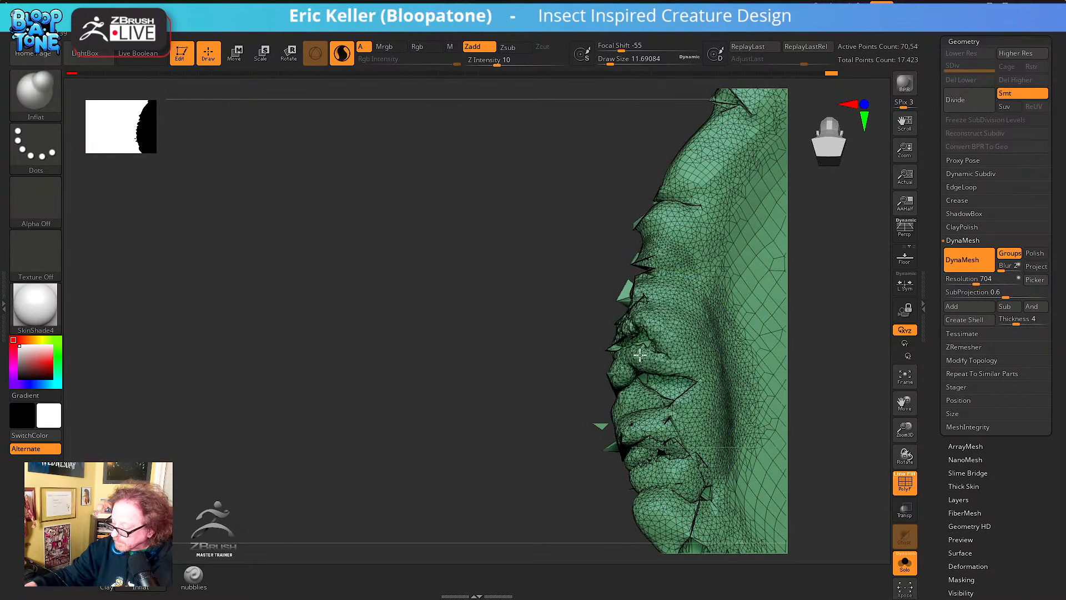
pyautogui.moveTo(630, 286); pyautogui.dragTo(581, 418, button='right')
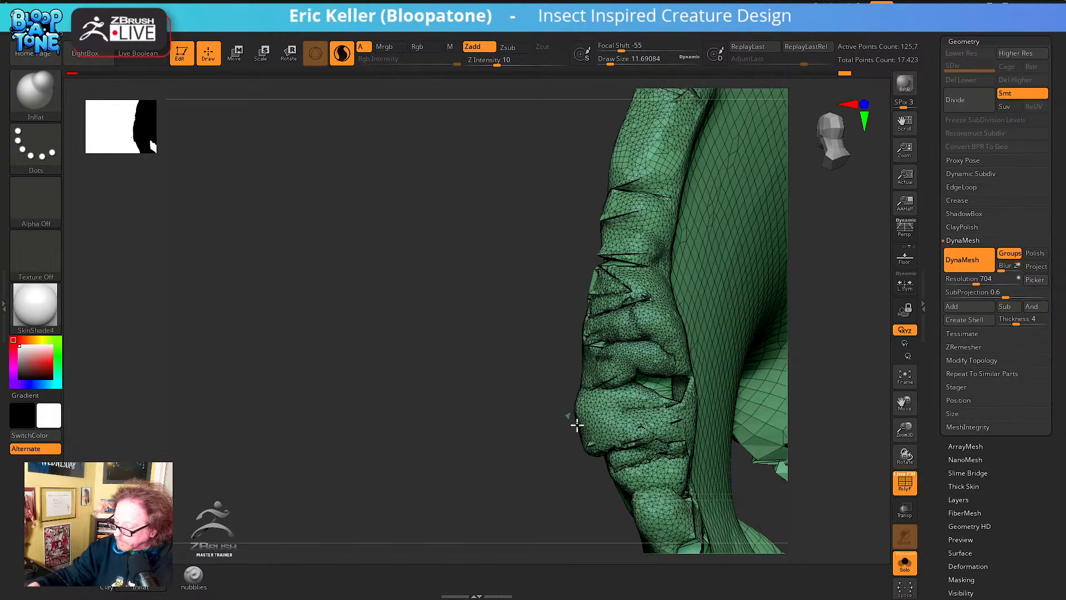
pyautogui.keyDown('alt'); pyautogui.moveTo(664, 493); pyautogui.dragTo(628, 373, button='right'); pyautogui.keyUp('alt')
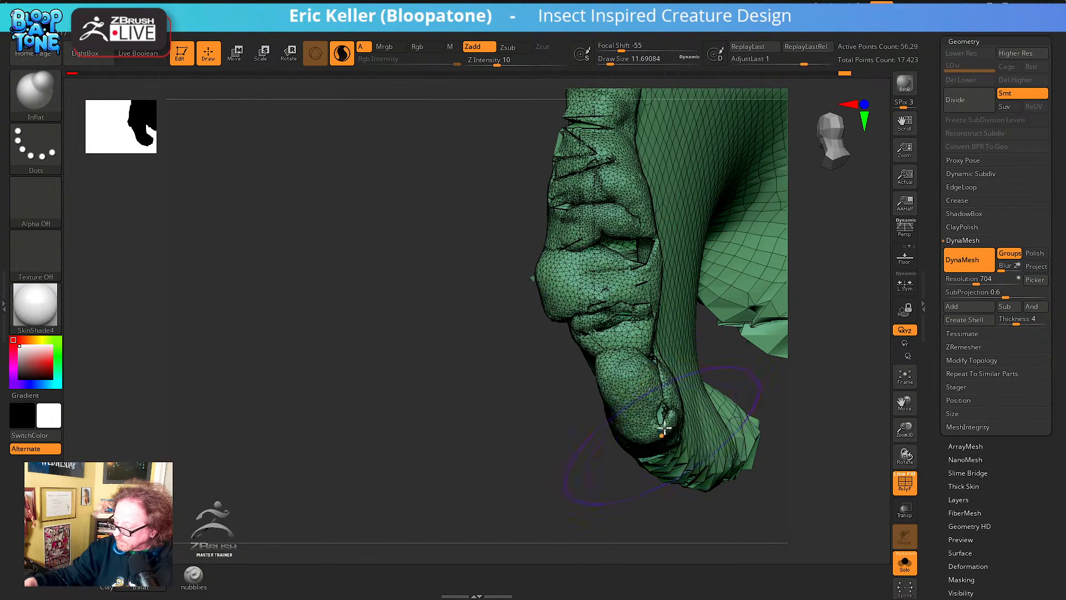
pyautogui.moveTo(664, 428); pyautogui.dragTo(665, 416, button='right')
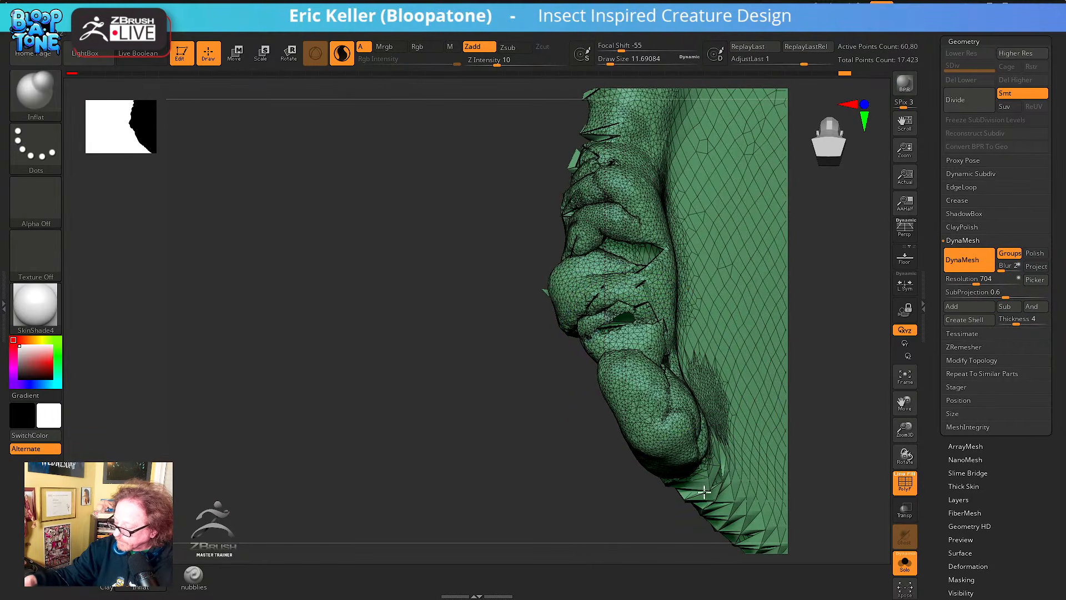
# Inflate the second green plate's side edges, corners and the two ends around its notch with Sculptris Pro
pyautogui.moveTo(704, 490); pyautogui.dragTo(707, 364, button='right')
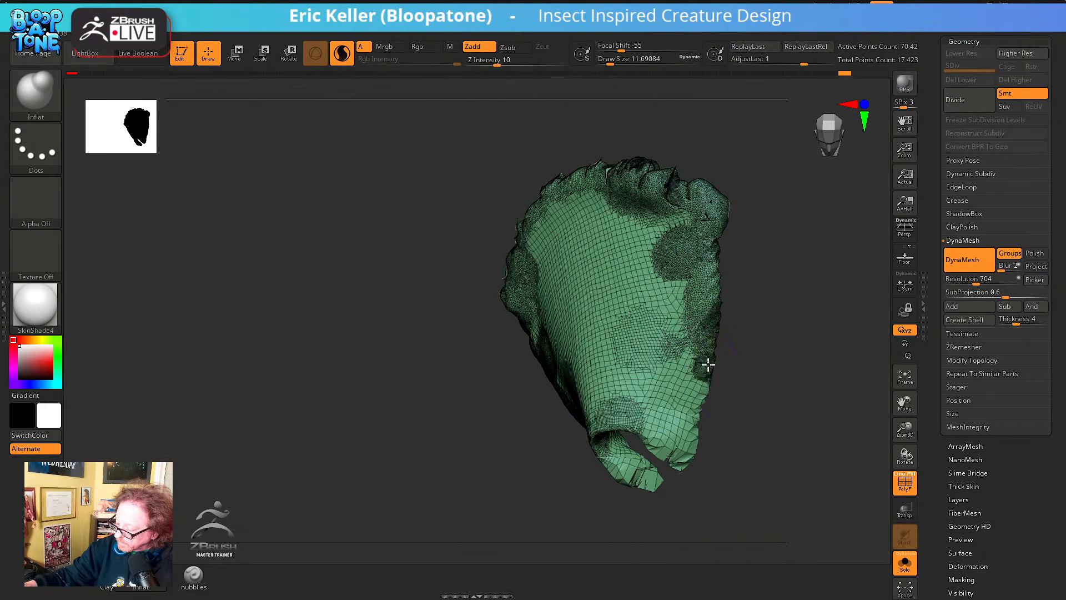
pyautogui.moveTo(703, 425); pyautogui.dragTo(673, 413, button='right')
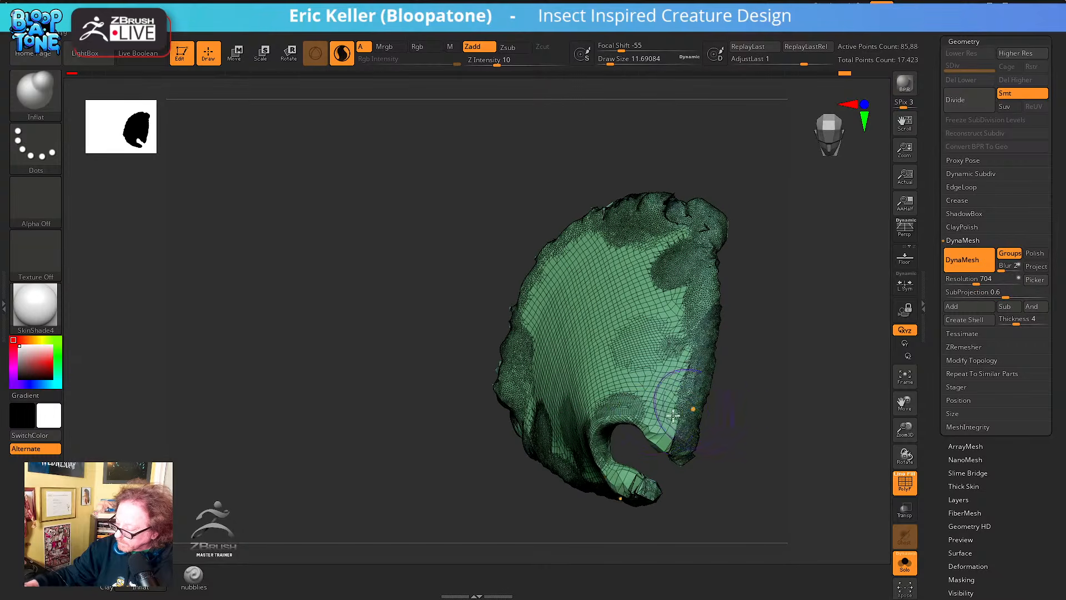
pyautogui.moveTo(639, 489); pyautogui.dragTo(692, 454, button='right')
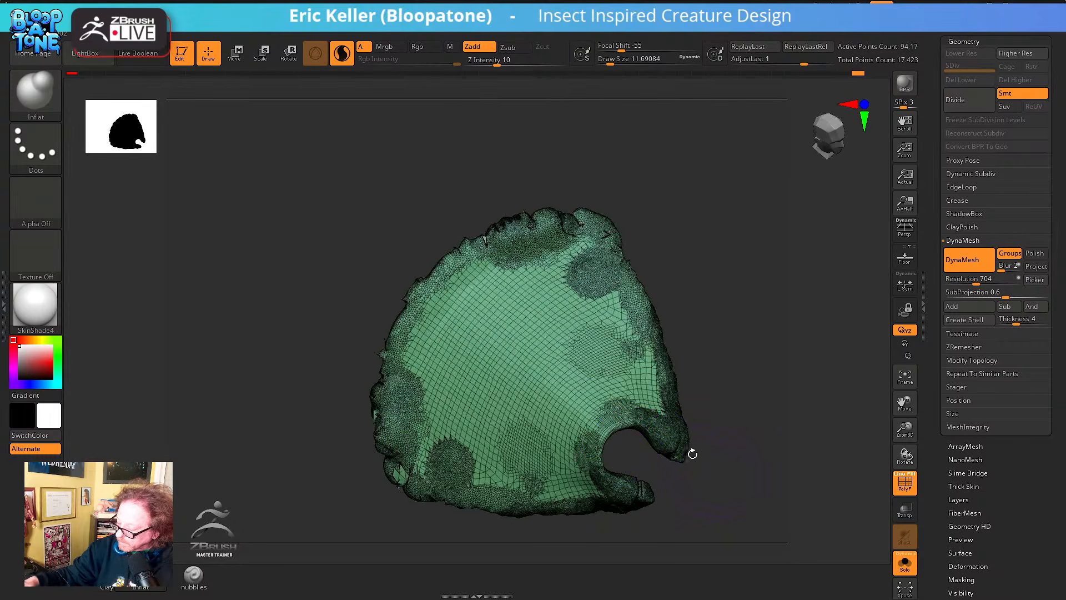
pyautogui.moveTo(667, 408); pyautogui.dragTo(715, 481, button='right')
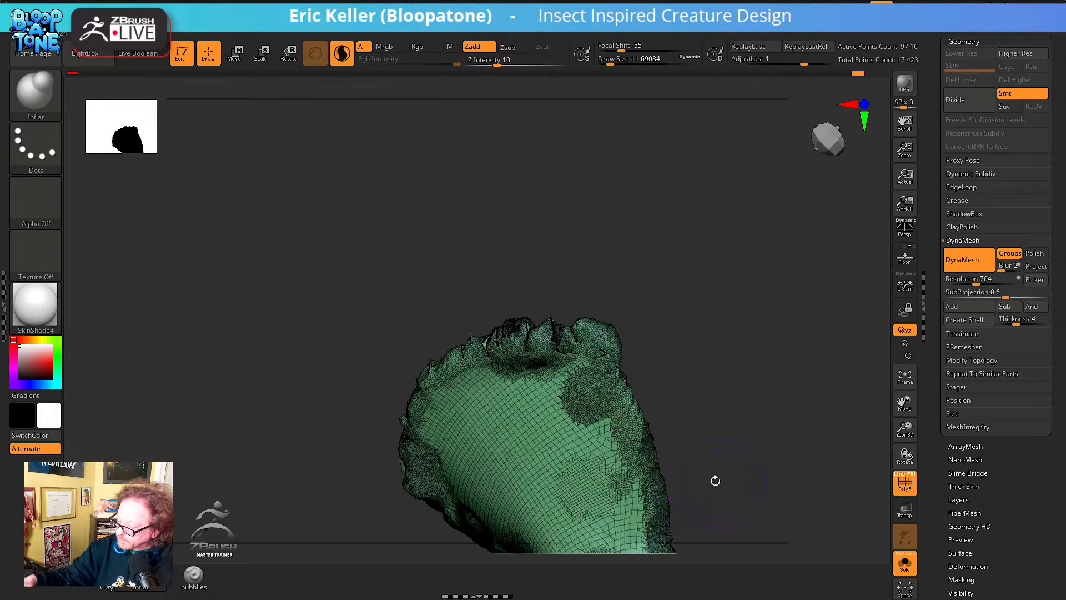
pyautogui.moveTo(647, 328)
pyautogui.keyDown('alt'); pyautogui.mouseDown(button='right')
pyautogui.moveTo(711, 378)
pyautogui.moveTo(685, 364)
pyautogui.mouseUp(button='right'); pyautogui.keyUp('alt')
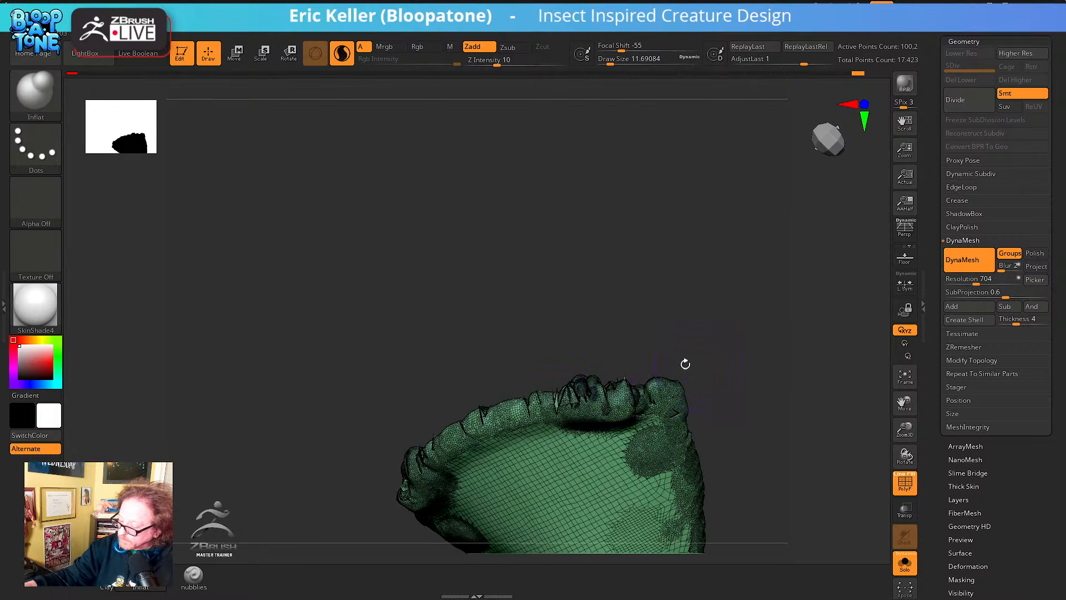
pyautogui.moveTo(548, 415); pyautogui.dragTo(579, 385)
# Show all polygroups and remesh the abdomen with DynaMesh to clean up the thickened second green plate
pyautogui.moveTo(616, 360); pyautogui.dragTo(661, 303, button='right')
pyautogui.keyDown('ctrl'); pyautogui.moveTo(664, 299); pyautogui.dragTo(727, 335); pyautogui.keyUp('ctrl')
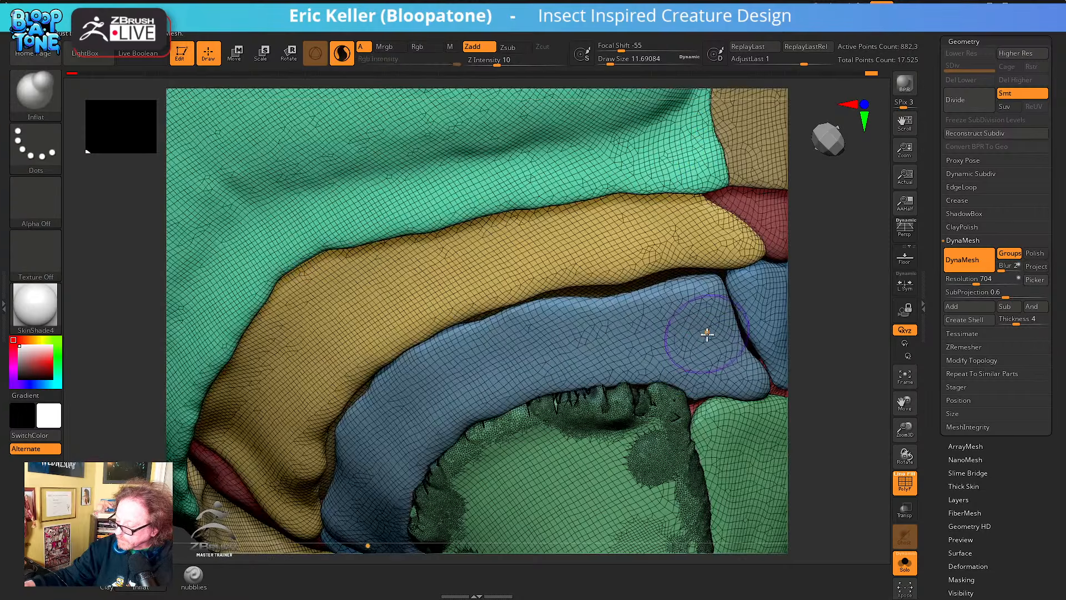
pyautogui.keyDown('ctrl'); pyautogui.keyDown('shift'); pyautogui.click(696, 341); pyautogui.keyUp('shift'); pyautogui.keyUp('ctrl')
pyautogui.keyDown('alt'); pyautogui.moveTo(637, 338); pyautogui.dragTo(550, 296, button='right'); pyautogui.keyUp('alt')
pyautogui.keyDown('alt'); pyautogui.moveTo(673, 424); pyautogui.dragTo(638, 366, button='right'); pyautogui.keyUp('alt')
pyautogui.keyDown('ctrl'); pyautogui.moveTo(673, 424); pyautogui.dragTo(714, 476); pyautogui.keyUp('ctrl')
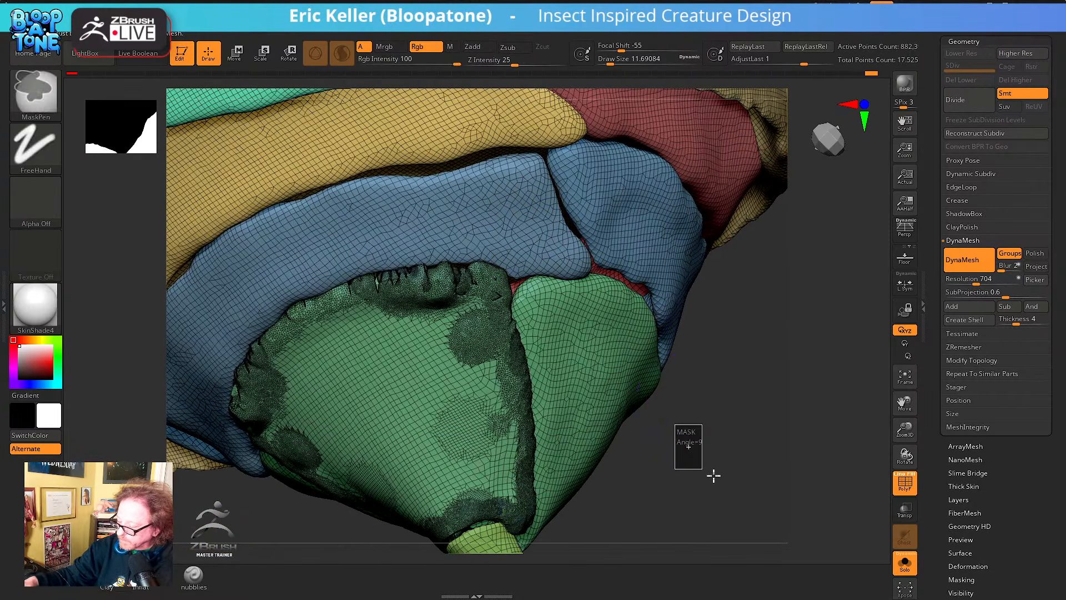
# Isolate the second green plate at the abdomen tip and smooth the bumps along its wide curved border
pyautogui.moveTo(713, 464)
pyautogui.mouseDown(button='right')
pyautogui.moveTo(714, 433)
pyautogui.moveTo(623, 333)
pyautogui.mouseUp(button='right')
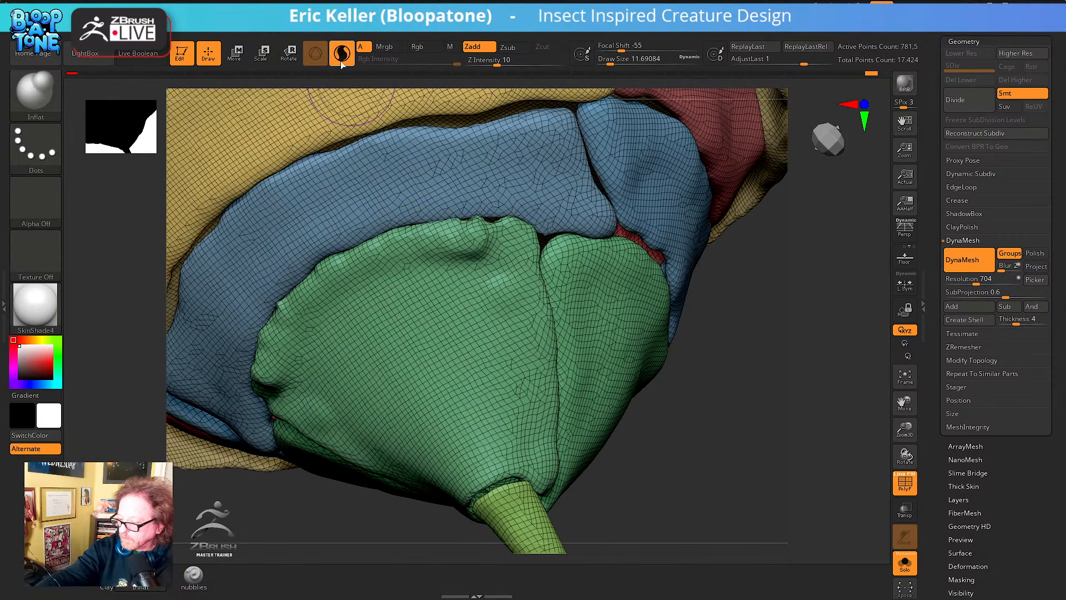
pyautogui.keyDown('ctrl'); pyautogui.keyDown('shift'); pyautogui.click(499, 286); pyautogui.keyUp('shift'); pyautogui.keyUp('ctrl')
pyautogui.moveTo(500, 285); pyautogui.dragTo(482, 216, button='right')
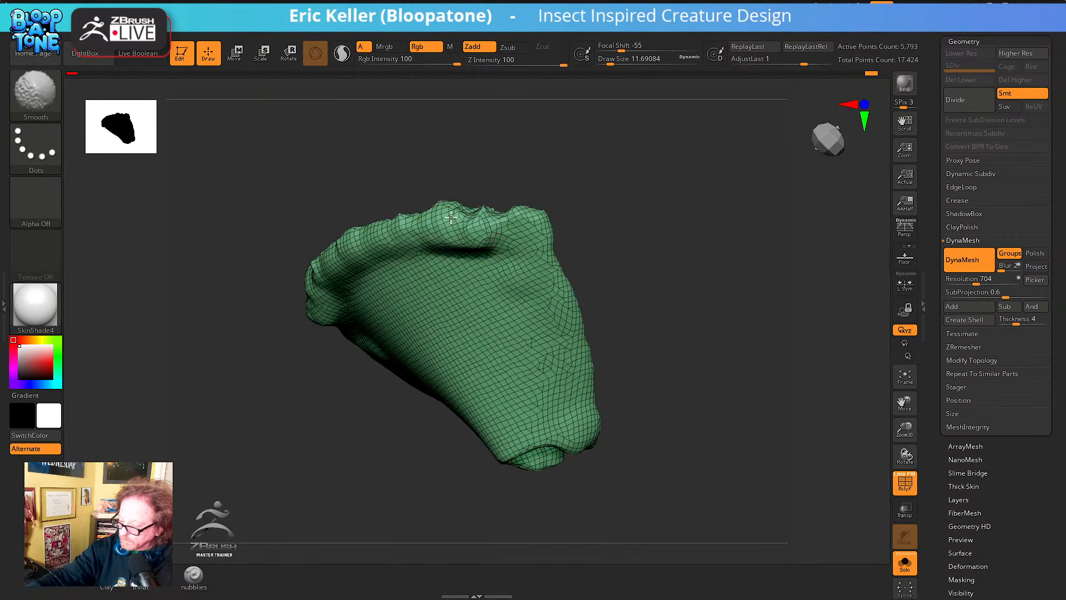
pyautogui.moveTo(482, 212)
pyautogui.keyDown('shift'); pyautogui.mouseDown()
pyautogui.moveTo(543, 221)
pyautogui.moveTo(549, 245)
pyautogui.mouseUp(); pyautogui.keyUp('shift')
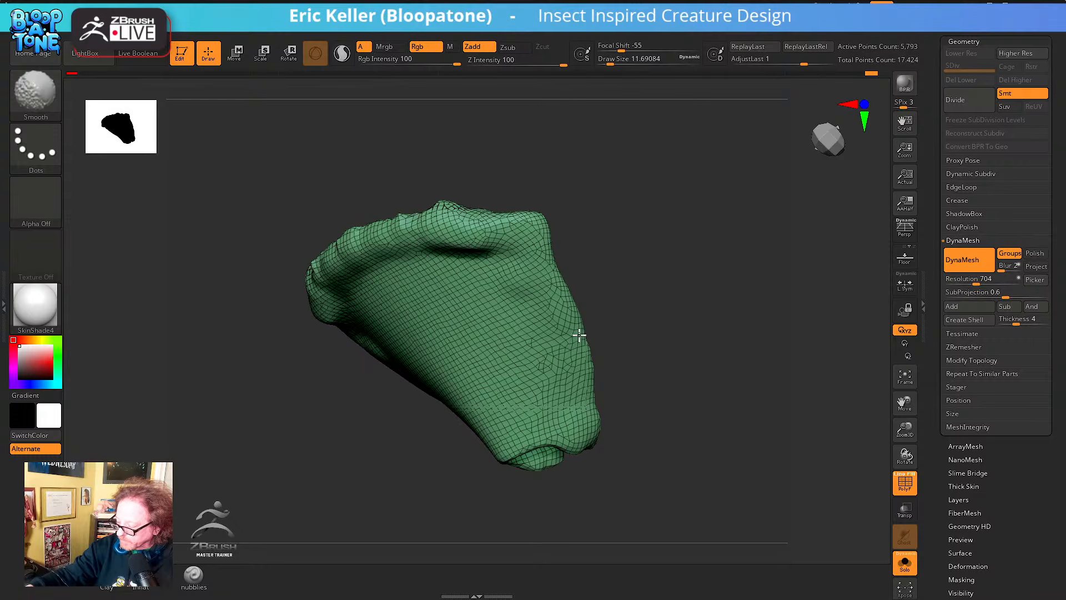
pyautogui.moveTo(602, 424); pyautogui.dragTo(457, 330, button='right')
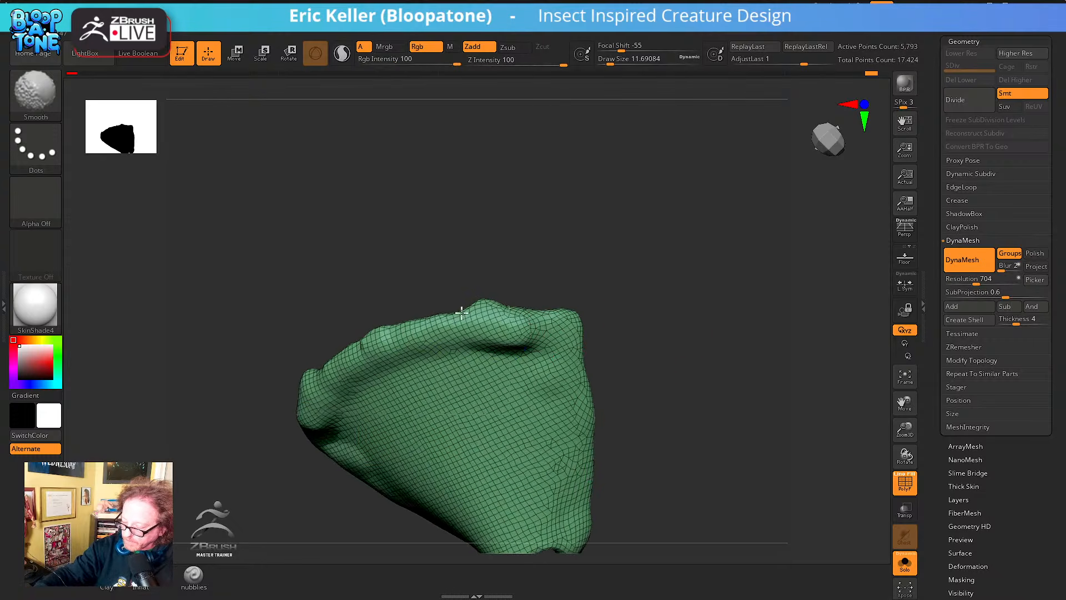
pyautogui.moveTo(461, 312)
pyautogui.keyDown('shift'); pyautogui.mouseDown()
pyautogui.moveTo(354, 345)
pyautogui.moveTo(431, 325)
pyautogui.mouseUp(); pyautogui.keyUp('shift')
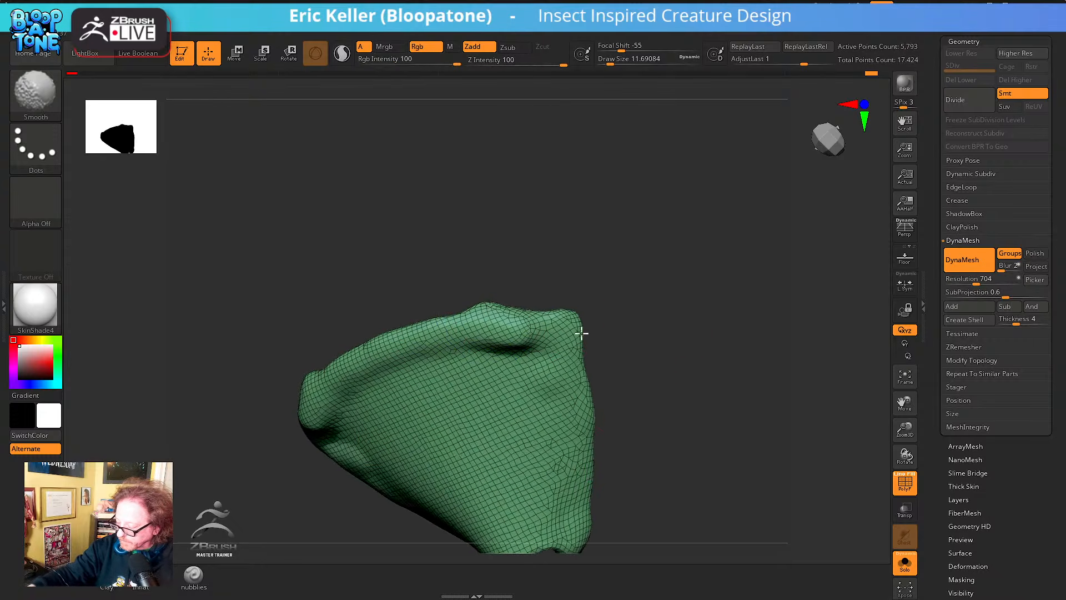
# Smooth the second green plate's long side edge and the two ends around its notch
pyautogui.moveTo(602, 366); pyautogui.dragTo(655, 380)
pyautogui.keyDown('shift'); pyautogui.moveTo(583, 347); pyautogui.dragTo(603, 389); pyautogui.keyUp('shift')
pyautogui.keyDown('alt'); pyautogui.moveTo(690, 471); pyautogui.dragTo(668, 379); pyautogui.keyUp('alt')
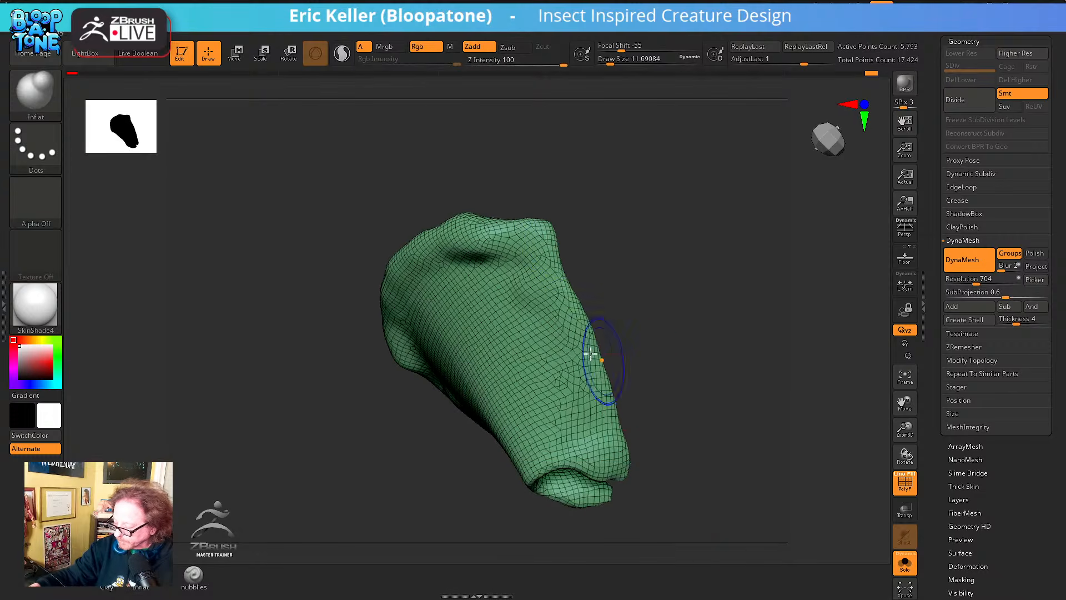
pyautogui.moveTo(590, 354)
pyautogui.keyDown('shift'); pyautogui.mouseDown()
pyautogui.moveTo(618, 430)
pyautogui.moveTo(680, 464)
pyautogui.mouseUp(); pyautogui.keyUp('shift')
pyautogui.keyDown('shift'); pyautogui.moveTo(602, 477); pyautogui.dragTo(620, 490); pyautogui.keyUp('shift')
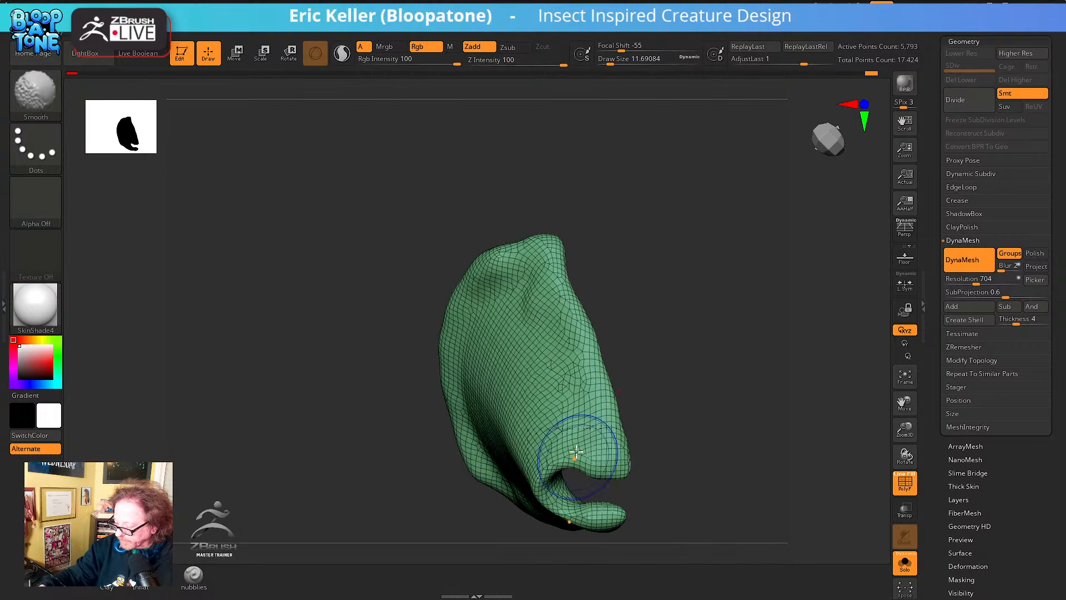
pyautogui.moveTo(694, 452); pyautogui.dragTo(606, 428)
pyautogui.moveTo(685, 416)
pyautogui.mouseDown()
pyautogui.moveTo(616, 407)
pyautogui.moveTo(635, 435)
pyautogui.mouseUp()
# Smooth the far end of the second green plate's thick rim and show all polygroups again
pyautogui.keyDown('alt'); pyautogui.moveTo(646, 424); pyautogui.dragTo(601, 563, button='right'); pyautogui.keyUp('alt')
pyautogui.moveTo(571, 417); pyautogui.dragTo(544, 458, button='right')
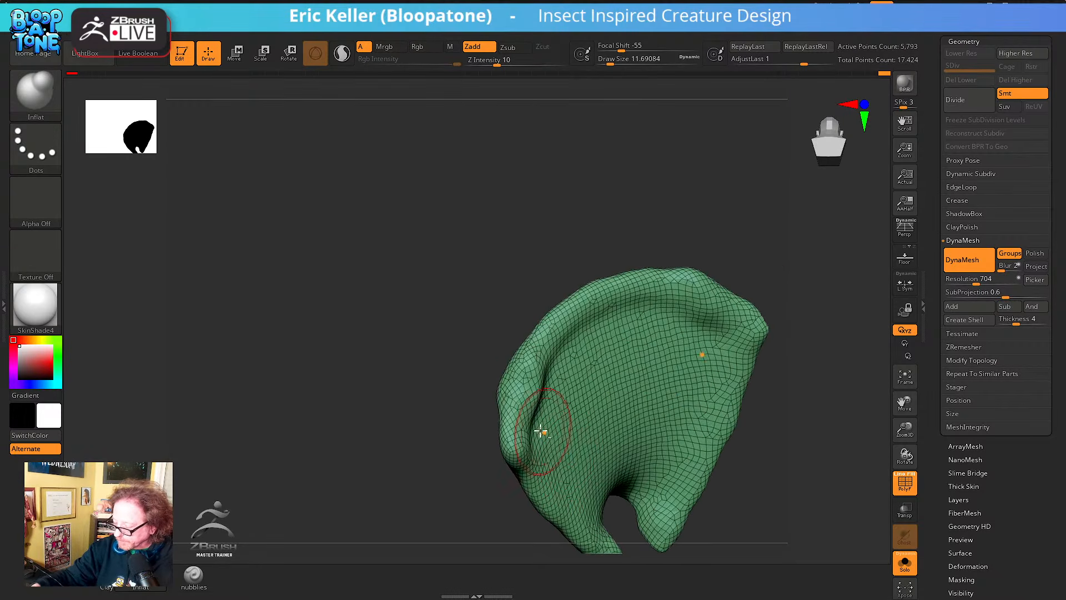
pyautogui.keyDown('shift'); pyautogui.moveTo(519, 435); pyautogui.dragTo(514, 419); pyautogui.keyUp('shift')
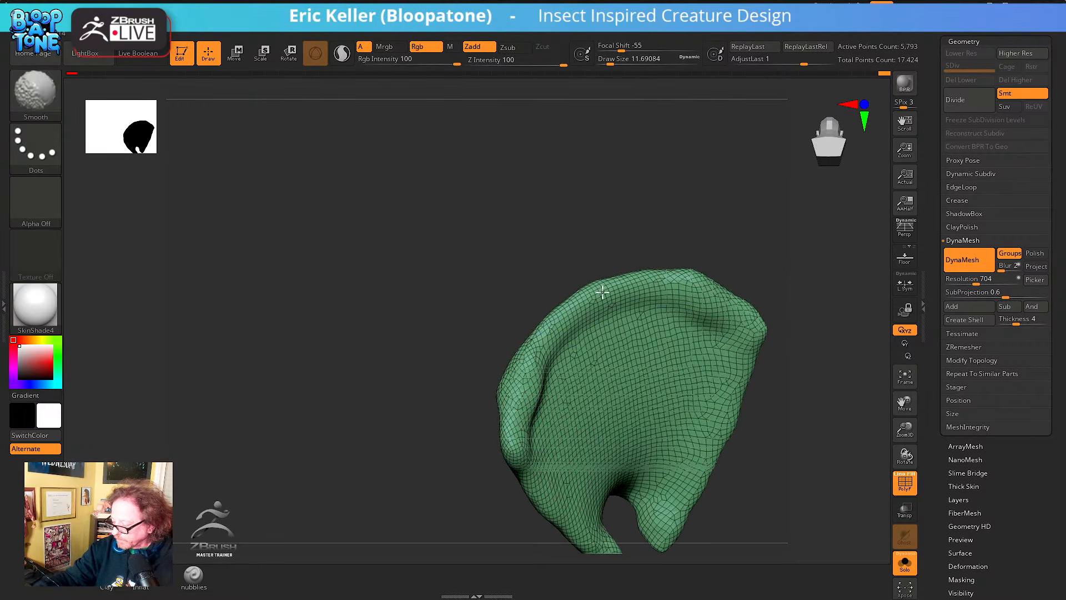
pyautogui.keyDown('alt'); pyautogui.moveTo(622, 390); pyautogui.dragTo(585, 343, button='right'); pyautogui.keyUp('alt')
pyautogui.moveTo(708, 444)
pyautogui.mouseDown()
pyautogui.moveTo(642, 436)
pyautogui.moveTo(671, 455)
pyautogui.moveTo(666, 463)
pyautogui.moveTo(731, 433)
pyautogui.mouseUp()
pyautogui.keyDown('ctrl'); pyautogui.moveTo(731, 433); pyautogui.dragTo(590, 409, button='right'); pyautogui.keyUp('ctrl')
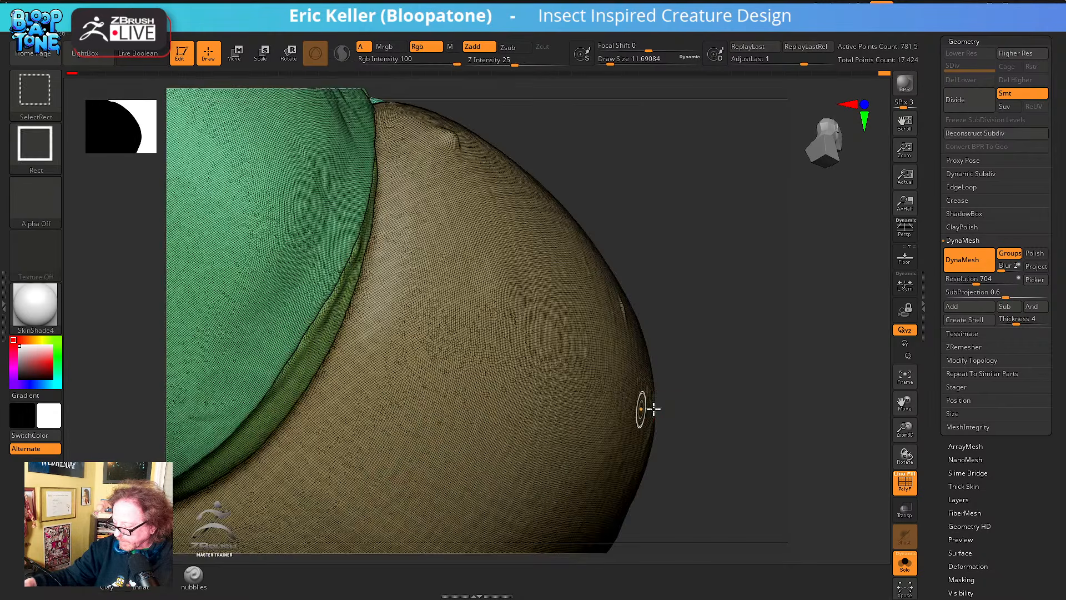
# Isolate the light green spine at the abdomen tip and smooth its broad base
pyautogui.keyDown('alt'); pyautogui.moveTo(663, 420); pyautogui.dragTo(673, 428, button='right'); pyautogui.keyUp('alt')
pyautogui.moveTo(673, 428); pyautogui.dragTo(630, 454)
pyautogui.keyDown('ctrl'); pyautogui.moveTo(631, 455); pyautogui.dragTo(635, 388, button='right'); pyautogui.keyUp('ctrl')
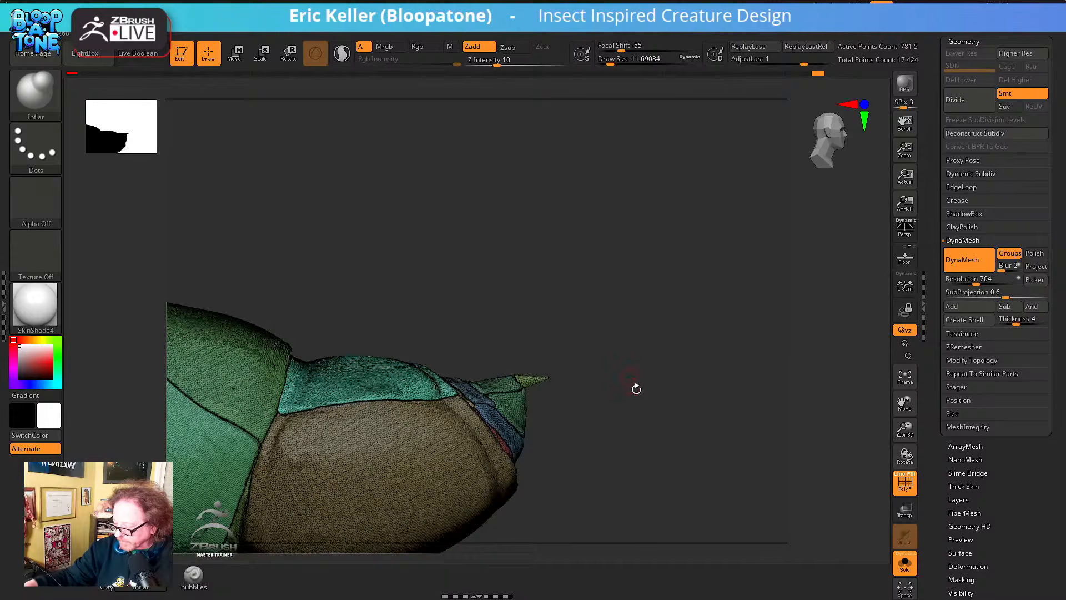
pyautogui.moveTo(635, 388); pyautogui.dragTo(609, 414)
pyautogui.keyDown('ctrl'); pyautogui.moveTo(609, 414); pyautogui.dragTo(681, 542, button='right'); pyautogui.keyUp('ctrl')
pyautogui.moveTo(681, 542); pyautogui.dragTo(658, 429)
pyautogui.keyDown('ctrl'); pyautogui.moveTo(659, 428); pyautogui.dragTo(698, 517, button='right'); pyautogui.keyUp('ctrl')
pyautogui.keyDown('ctrl'); pyautogui.keyDown('shift'); pyautogui.click(695, 343); pyautogui.keyUp('shift'); pyautogui.keyUp('ctrl')
pyautogui.moveTo(738, 405)
pyautogui.mouseDown()
pyautogui.moveTo(787, 340)
pyautogui.moveTo(685, 383)
pyautogui.moveTo(681, 334)
pyautogui.mouseUp()
pyautogui.moveTo(583, 389)
pyautogui.keyDown('shift'); pyautogui.mouseDown()
pyautogui.moveTo(562, 394)
pyautogui.moveTo(583, 390)
pyautogui.mouseUp(); pyautogui.keyUp('shift')
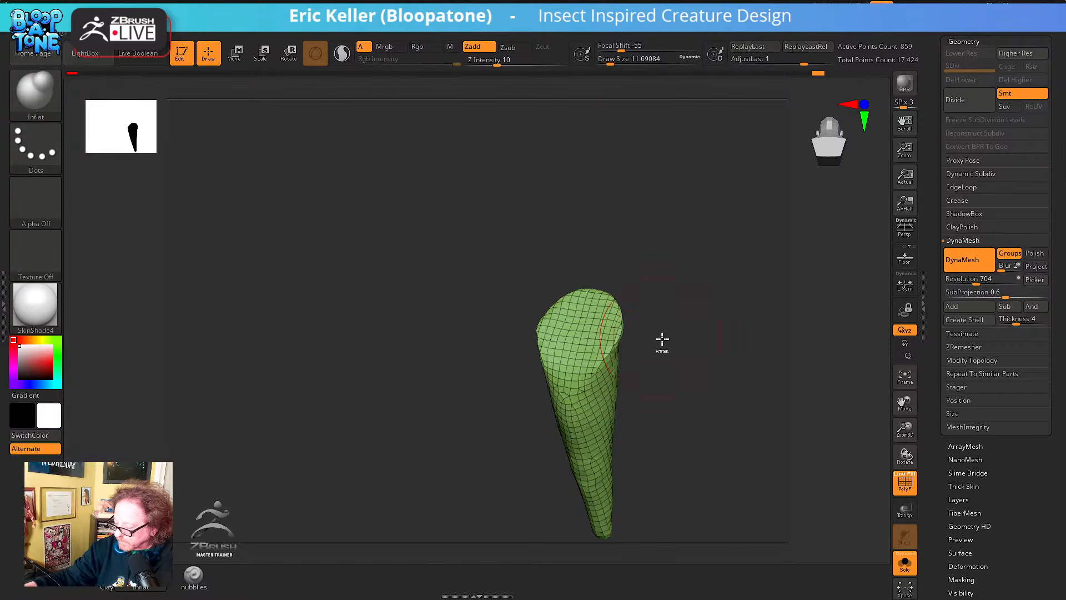
pyautogui.press('shift')
# Show all polygroups and remesh the abdomen with DynaMesh after smoothing the spine
pyautogui.moveTo(613, 350); pyautogui.dragTo(652, 390)
pyautogui.keyDown('ctrl'); pyautogui.keyDown('shift'); pyautogui.click(704, 349); pyautogui.keyUp('shift'); pyautogui.keyUp('ctrl')
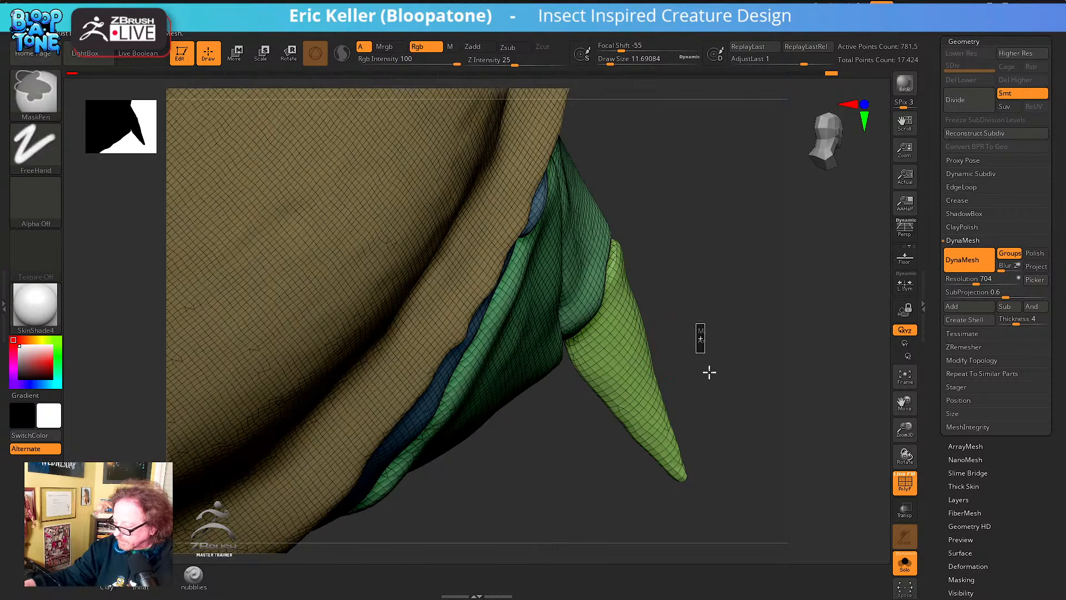
pyautogui.moveTo(716, 361)
pyautogui.mouseDown()
pyautogui.moveTo(692, 354)
pyautogui.moveTo(654, 402)
pyautogui.moveTo(595, 423)
pyautogui.moveTo(609, 478)
pyautogui.mouseUp()
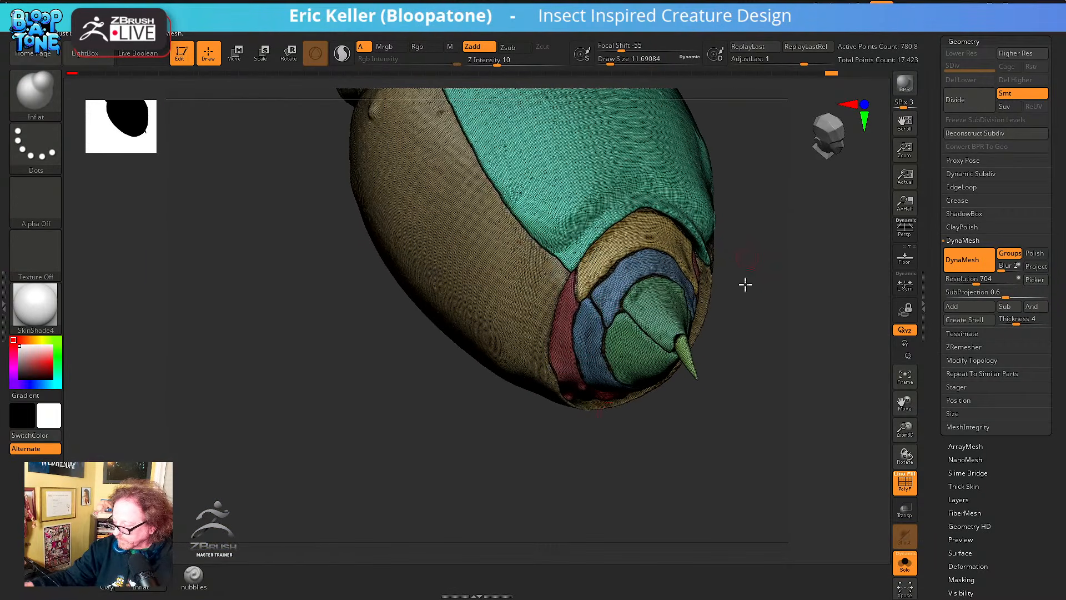
# Isolate the small teal segment at the abdomen's front end, turn on Sculptris Pro, and set the draw size to about 20
pyautogui.moveTo(745, 284); pyautogui.dragTo(626, 564)
pyautogui.keyDown('ctrl'); pyautogui.keyDown('shift'); pyautogui.click(600, 371); pyautogui.keyUp('shift'); pyautogui.keyUp('ctrl')
pyautogui.moveTo(690, 357); pyautogui.dragTo(669, 312)
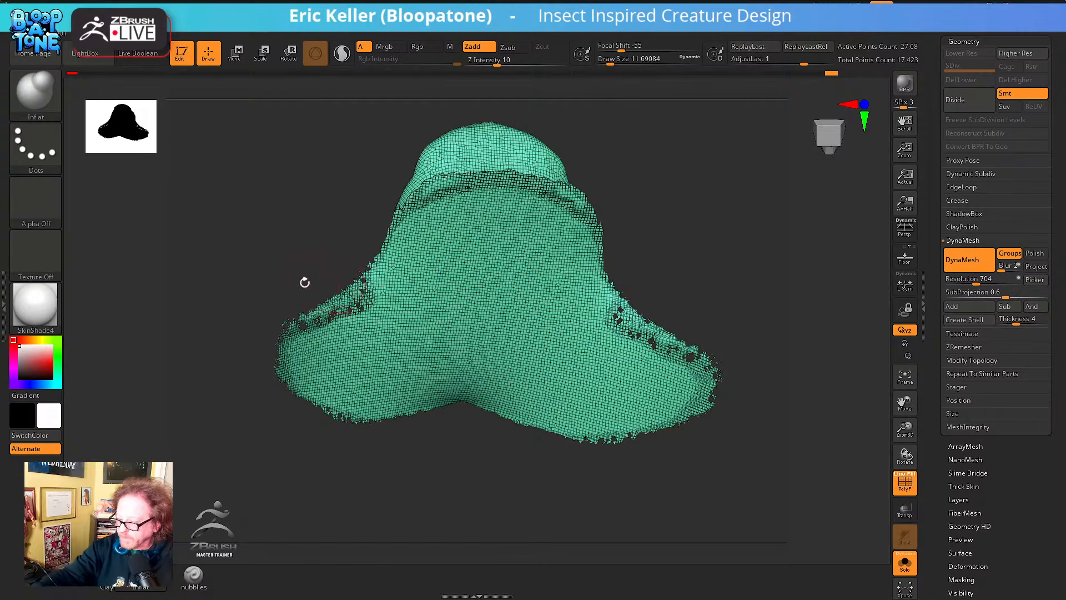
pyautogui.click(338, 58)
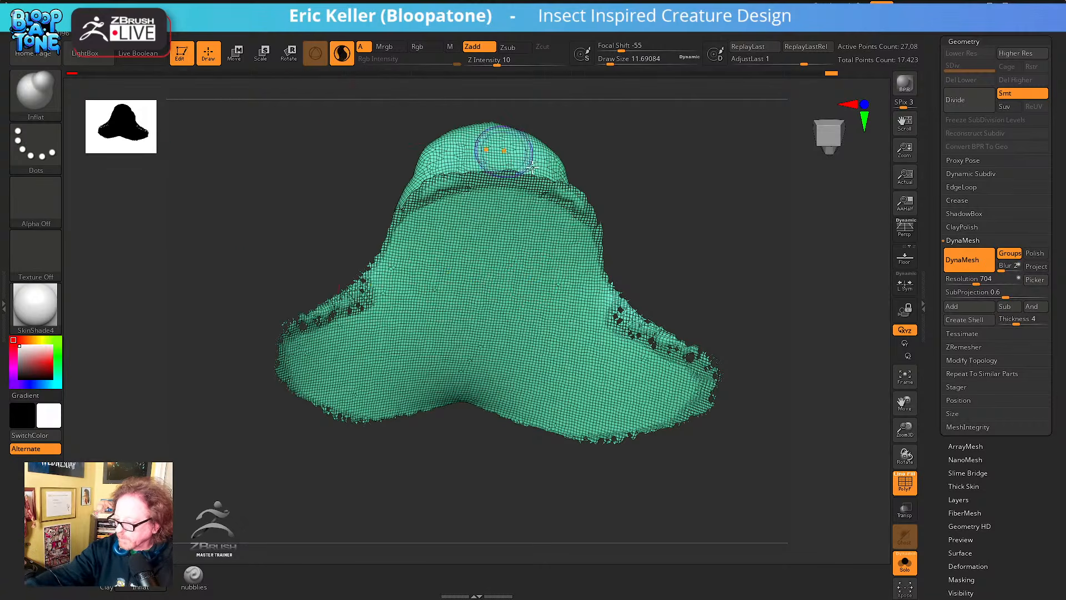
pyautogui.press('s')
pyautogui.moveTo(590, 214)
pyautogui.mouseDown()
pyautogui.moveTo(544, 185)
pyautogui.moveTo(561, 191)
pyautogui.moveTo(626, 321)
pyautogui.moveTo(699, 355)
pyautogui.moveTo(707, 386)
pyautogui.moveTo(718, 361)
pyautogui.moveTo(688, 411)
pyautogui.moveTo(599, 435)
pyautogui.moveTo(488, 424)
pyautogui.moveTo(638, 429)
pyautogui.moveTo(704, 391)
pyautogui.moveTo(756, 417)
pyautogui.mouseUp()
# Inflate the ragged outer border of the teal segment's flared wing with Sculptris Pro to close its holes
pyautogui.moveTo(701, 364)
pyautogui.mouseDown()
pyautogui.moveTo(696, 392)
pyautogui.moveTo(702, 364)
pyautogui.mouseUp()
pyautogui.moveTo(751, 390); pyautogui.dragTo(685, 400)
pyautogui.moveTo(722, 347); pyautogui.dragTo(711, 362)
pyautogui.keyDown('alt'); pyautogui.moveTo(716, 439); pyautogui.dragTo(729, 482); pyautogui.keyUp('alt')
pyautogui.moveTo(700, 308)
pyautogui.mouseDown()
pyautogui.moveTo(691, 306)
pyautogui.moveTo(681, 349)
pyautogui.moveTo(738, 433)
pyautogui.moveTo(550, 434)
pyautogui.mouseUp()
pyautogui.moveTo(538, 386)
pyautogui.mouseDown()
pyautogui.moveTo(616, 443)
pyautogui.moveTo(604, 438)
pyautogui.moveTo(741, 479)
pyautogui.mouseUp()
pyautogui.keyDown('alt'); pyautogui.moveTo(674, 398); pyautogui.dragTo(598, 495); pyautogui.keyUp('alt')
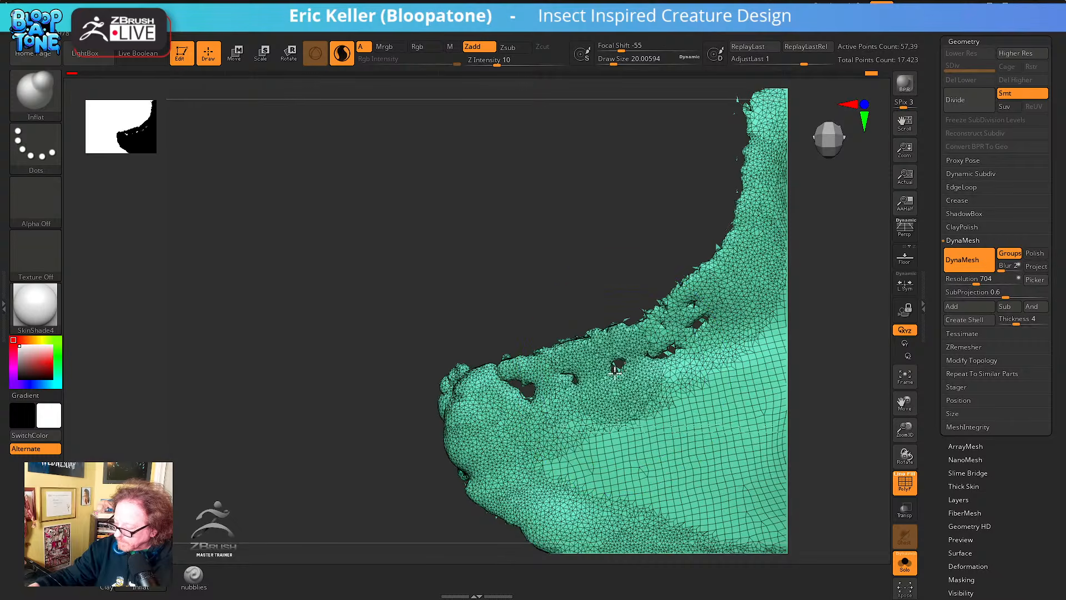
pyautogui.moveTo(669, 370)
pyautogui.mouseDown()
pyautogui.moveTo(704, 312)
pyautogui.moveTo(566, 367)
pyautogui.moveTo(533, 400)
pyautogui.moveTo(541, 406)
pyautogui.mouseUp()
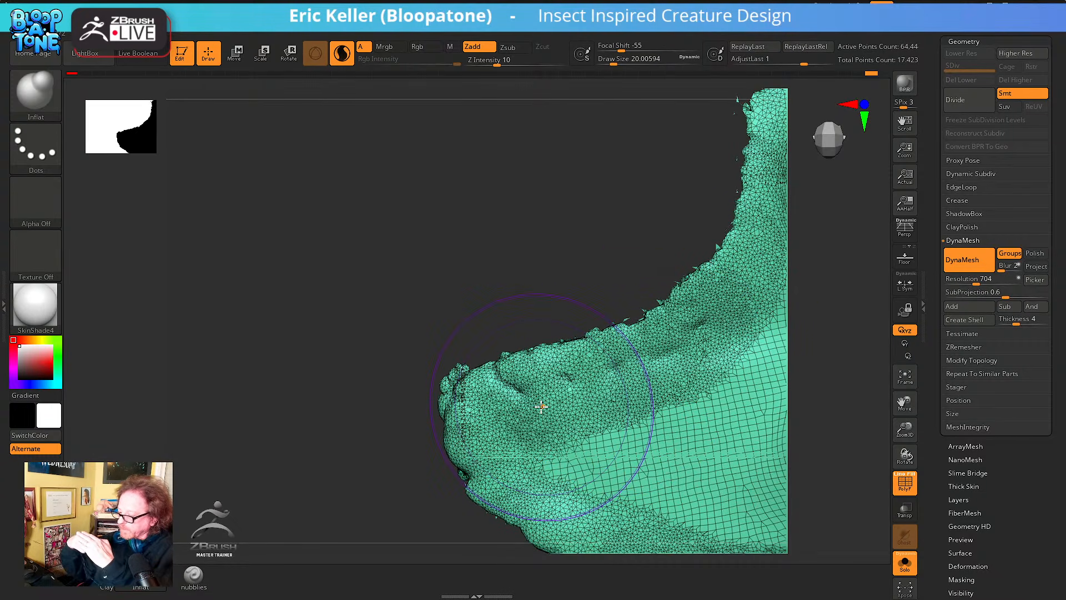
# Thicken the teal segment's edge where the flared wing meets its domed part using Sculptris Pro inflation
pyautogui.moveTo(707, 265)
pyautogui.keyDown('alt'); pyautogui.mouseDown()
pyautogui.moveTo(638, 349)
pyautogui.moveTo(599, 432)
pyautogui.mouseUp(); pyautogui.keyUp('alt')
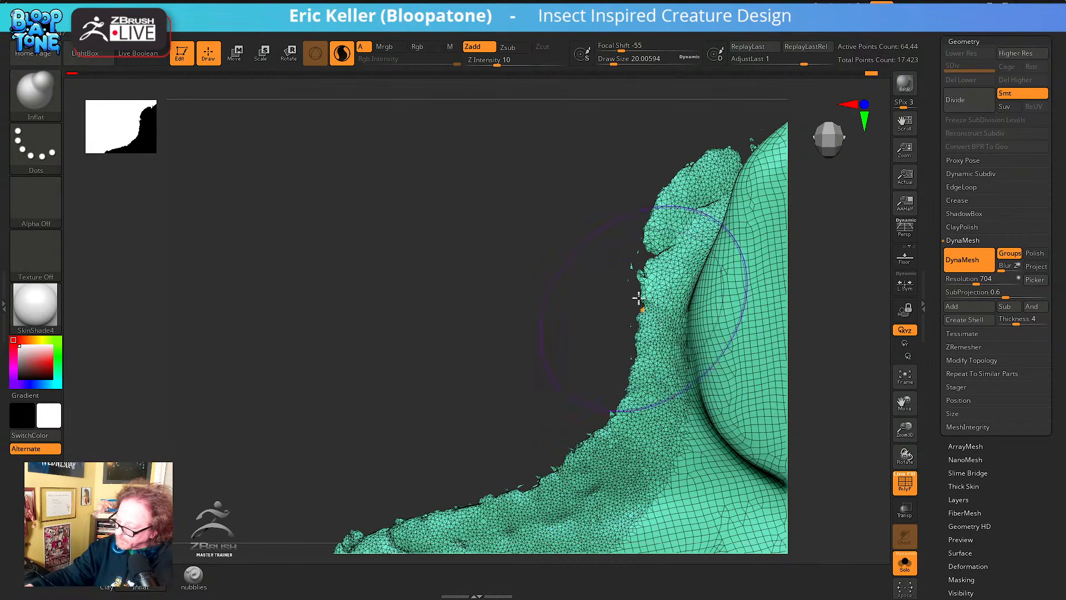
pyautogui.moveTo(638, 298)
pyautogui.mouseDown()
pyautogui.moveTo(635, 276)
pyautogui.moveTo(623, 391)
pyautogui.moveTo(547, 479)
pyautogui.moveTo(455, 506)
pyautogui.moveTo(630, 286)
pyautogui.mouseUp()
pyautogui.moveTo(633, 280)
pyautogui.mouseDown()
pyautogui.moveTo(637, 256)
pyautogui.moveTo(627, 326)
pyautogui.mouseUp()
pyautogui.moveTo(622, 376); pyautogui.dragTo(617, 395)
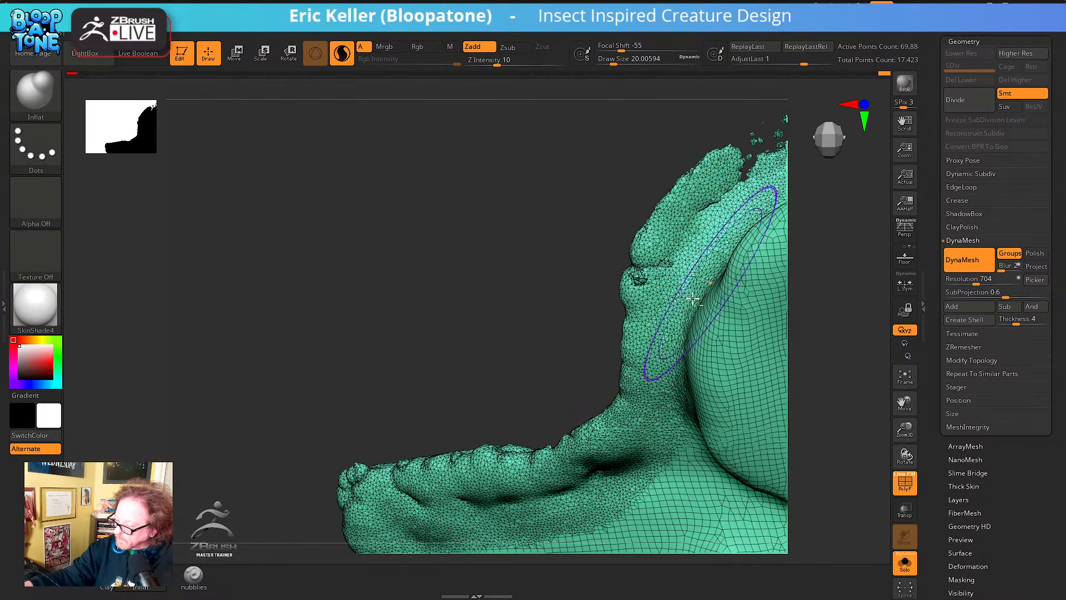
# Inflate the curved rim around the teal segment's domed part, filling the ragged gaps along it
pyautogui.moveTo(711, 285)
pyautogui.keyDown('alt'); pyautogui.mouseDown(button='right')
pyautogui.moveTo(516, 481)
pyautogui.moveTo(555, 433)
pyautogui.mouseUp(button='right'); pyautogui.keyUp('alt')
pyautogui.moveTo(590, 342)
pyautogui.mouseDown()
pyautogui.moveTo(540, 387)
pyautogui.moveTo(577, 353)
pyautogui.moveTo(686, 314)
pyautogui.mouseUp()
pyautogui.moveTo(686, 314); pyautogui.dragTo(703, 322, button='right')
pyautogui.moveTo(703, 322); pyautogui.dragTo(710, 316)
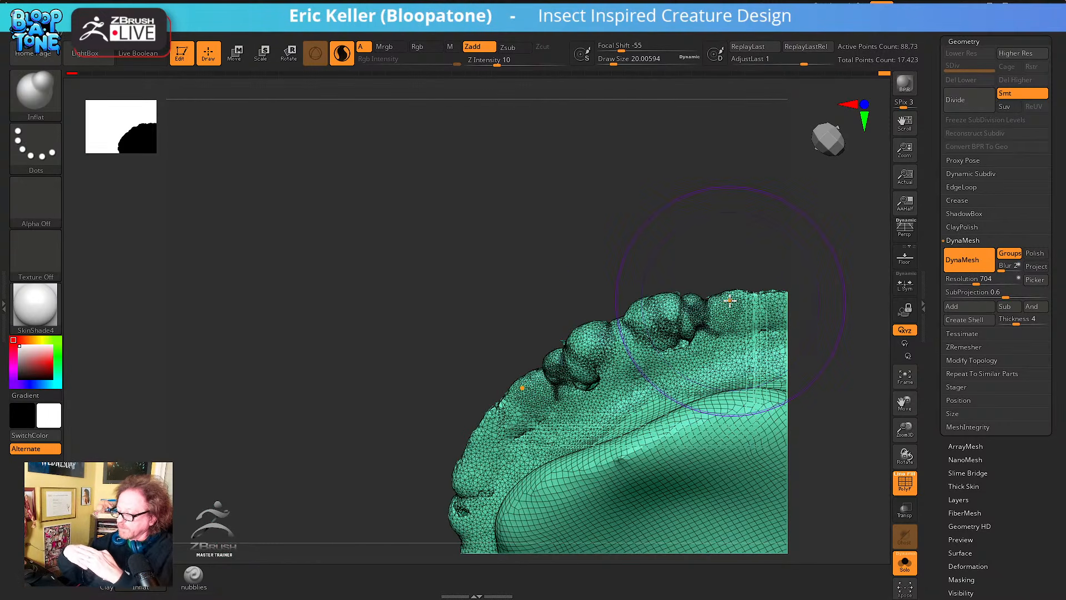
pyautogui.moveTo(610, 291)
pyautogui.mouseDown(button='right')
pyautogui.moveTo(717, 333)
pyautogui.moveTo(700, 355)
pyautogui.mouseUp(button='right')
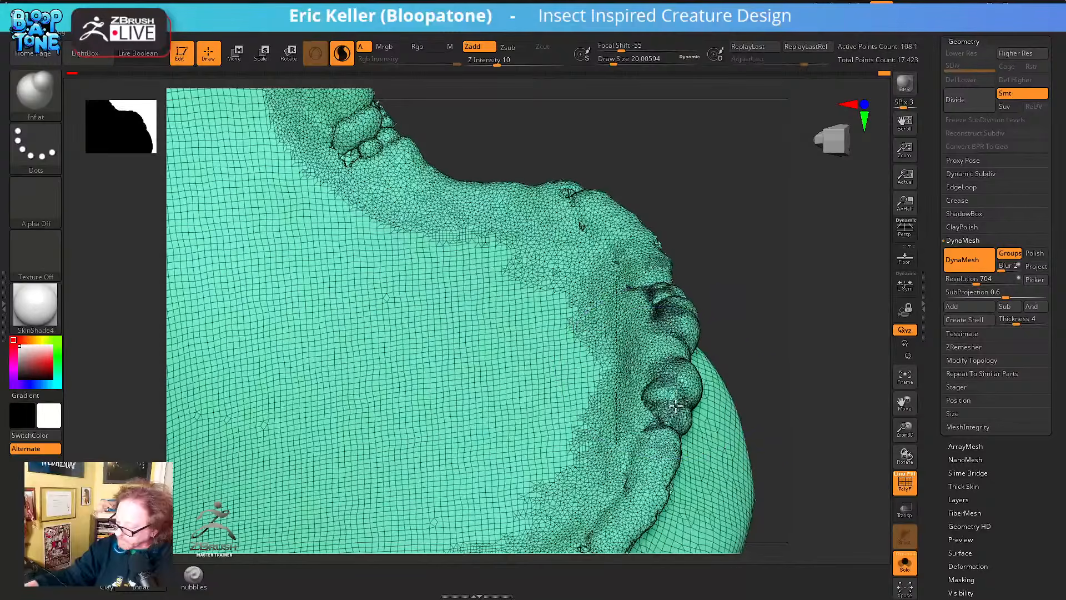
pyautogui.moveTo(677, 383); pyautogui.dragTo(666, 311)
# Inflate the pointed end and inner edge of the teal segment's flared wing
pyautogui.moveTo(705, 360)
pyautogui.keyDown('ctrl'); pyautogui.mouseDown(button='right')
pyautogui.moveTo(729, 308)
pyautogui.moveTo(726, 344)
pyautogui.mouseUp(button='right'); pyautogui.keyUp('ctrl')
pyautogui.moveTo(726, 344)
pyautogui.keyDown('alt'); pyautogui.mouseDown(button='right')
pyautogui.moveTo(714, 411)
pyautogui.moveTo(726, 396)
pyautogui.mouseUp(button='right'); pyautogui.keyUp('alt')
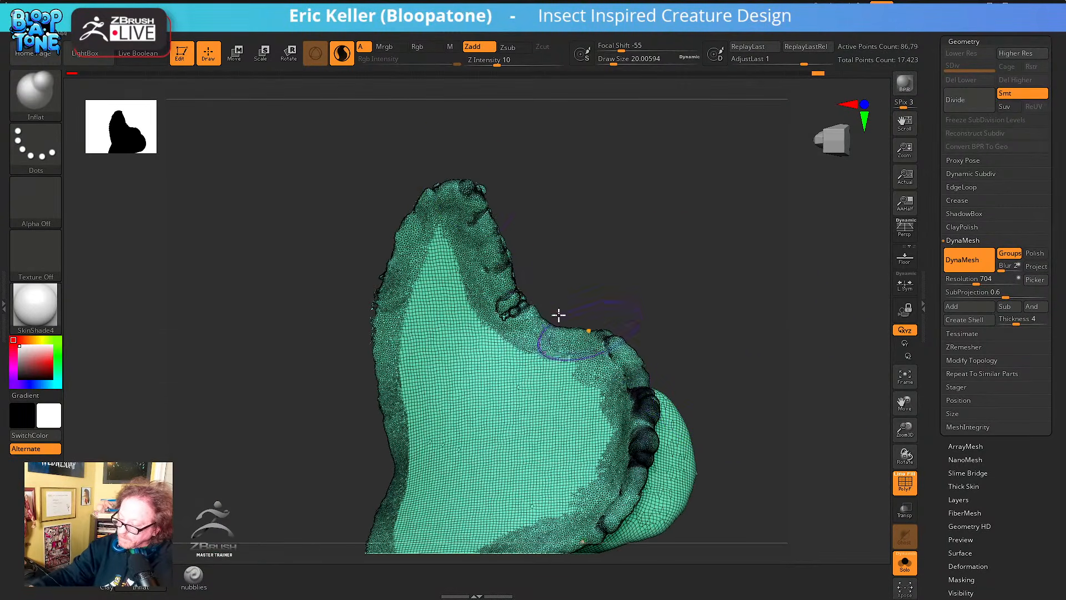
pyautogui.moveTo(442, 224)
pyautogui.mouseDown()
pyautogui.moveTo(494, 233)
pyautogui.moveTo(522, 303)
pyautogui.mouseUp()
pyautogui.moveTo(566, 305)
pyautogui.mouseDown(button='right')
pyautogui.moveTo(655, 276)
pyautogui.moveTo(697, 362)
pyautogui.moveTo(686, 345)
pyautogui.mouseUp(button='right')
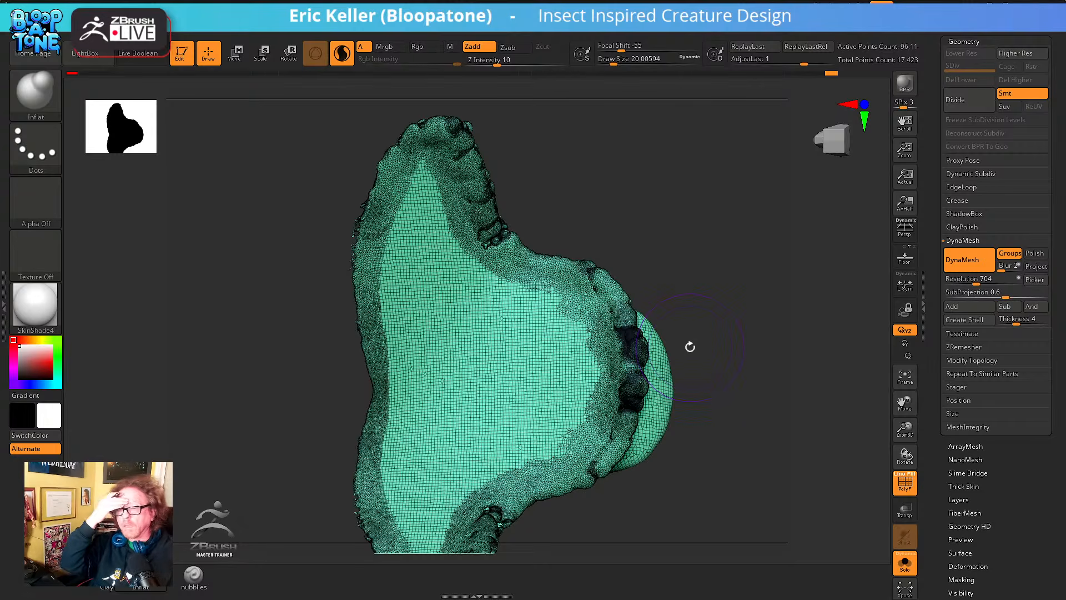
# Reduce the draw size to about 18.5 and thicken the remaining thin parts of the teal segment's rim
pyautogui.moveTo(690, 346)
pyautogui.mouseDown()
pyautogui.moveTo(721, 366)
pyautogui.moveTo(695, 318)
pyautogui.moveTo(690, 409)
pyautogui.mouseUp()
pyautogui.press('s')
pyautogui.moveTo(678, 352); pyautogui.dragTo(619, 328)
pyautogui.moveTo(588, 366); pyautogui.dragTo(623, 428)
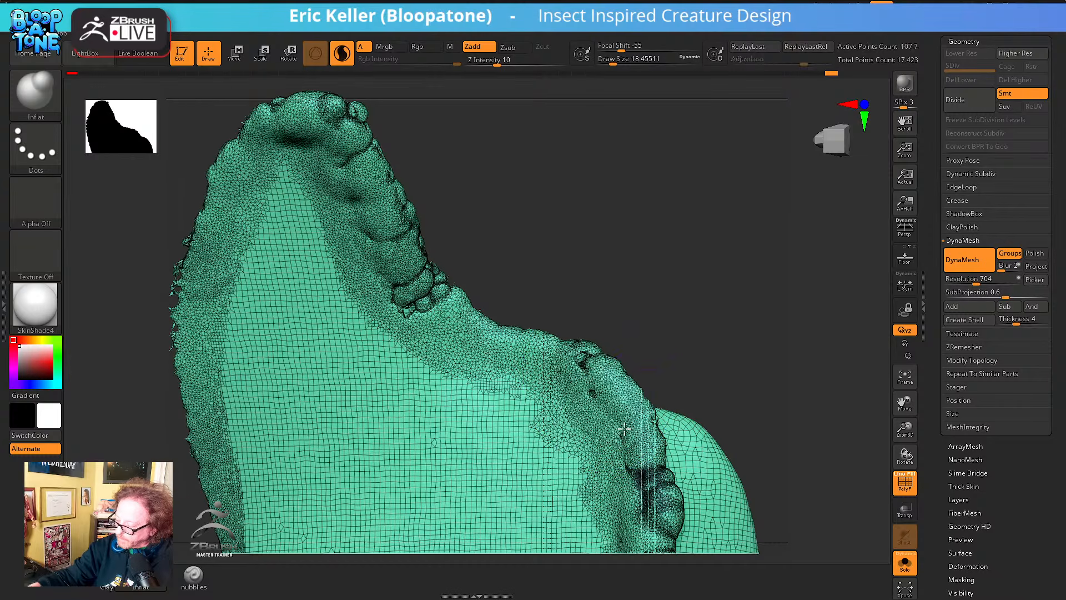
pyautogui.moveTo(690, 379)
pyautogui.keyDown('alt'); pyautogui.mouseDown()
pyautogui.moveTo(669, 328)
pyautogui.moveTo(578, 327)
pyautogui.mouseUp(); pyautogui.keyUp('alt')
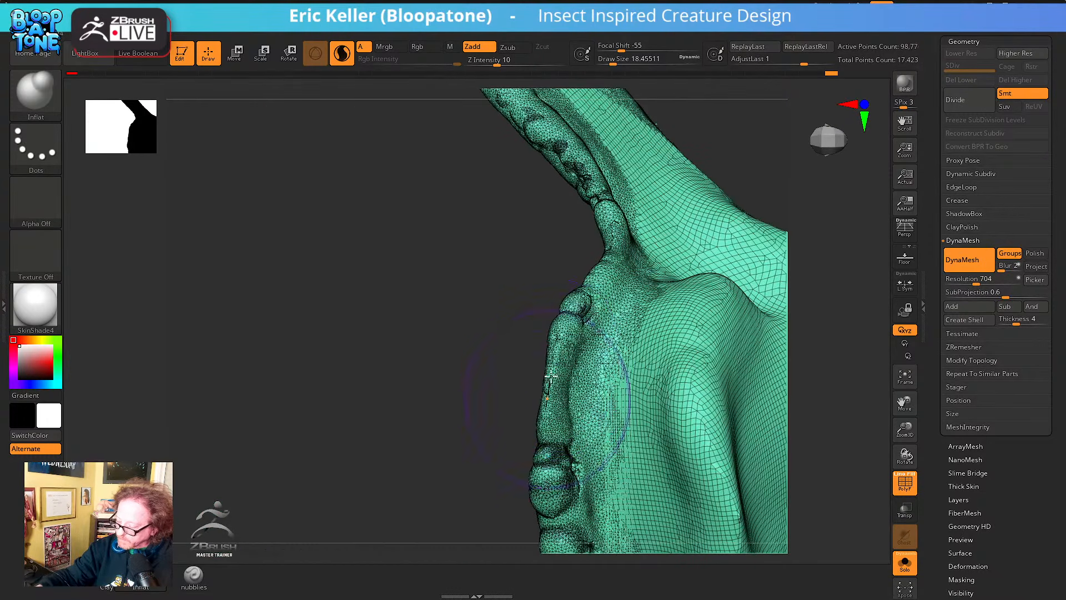
pyautogui.moveTo(594, 395)
pyautogui.mouseDown()
pyautogui.moveTo(586, 484)
pyautogui.moveTo(574, 432)
pyautogui.mouseUp()
pyautogui.moveTo(574, 431)
pyautogui.mouseDown(button='right')
pyautogui.moveTo(566, 326)
pyautogui.moveTo(583, 410)
pyautogui.mouseUp(button='right')
pyautogui.moveTo(583, 404); pyautogui.dragTo(585, 357)
pyautogui.moveTo(585, 355)
pyautogui.mouseDown(button='right')
pyautogui.moveTo(575, 415)
pyautogui.moveTo(570, 364)
pyautogui.moveTo(589, 334)
pyautogui.moveTo(570, 409)
pyautogui.moveTo(642, 329)
pyautogui.moveTo(652, 388)
pyautogui.moveTo(675, 342)
pyautogui.mouseUp(button='right')
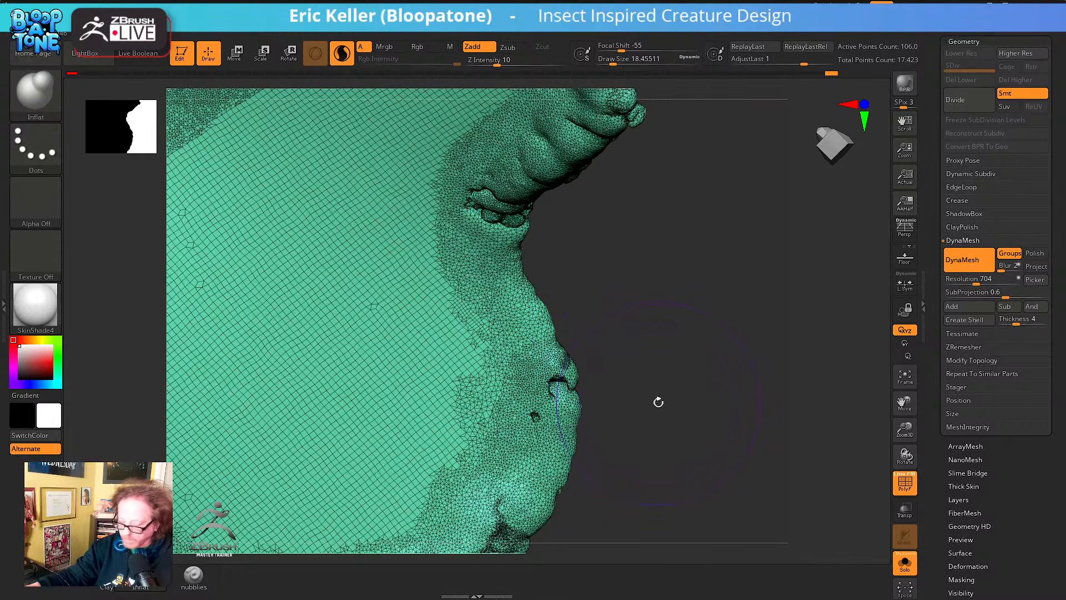
# Show all polygroups and remesh the abdomen with DynaMesh to fuse the teal segment's inflated border
pyautogui.keyDown('ctrl'); pyautogui.keyDown('shift'); pyautogui.click(656, 393); pyautogui.keyUp('shift'); pyautogui.keyUp('ctrl')
pyautogui.moveTo(721, 361)
pyautogui.keyDown('ctrl'); pyautogui.mouseDown(button='right')
pyautogui.moveTo(689, 322)
pyautogui.moveTo(709, 310)
pyautogui.mouseUp(button='right'); pyautogui.keyUp('ctrl')
pyautogui.moveTo(738, 385)
pyautogui.mouseDown(button='right')
pyautogui.moveTo(716, 390)
pyautogui.moveTo(732, 339)
pyautogui.moveTo(528, 435)
pyautogui.mouseUp(button='right')
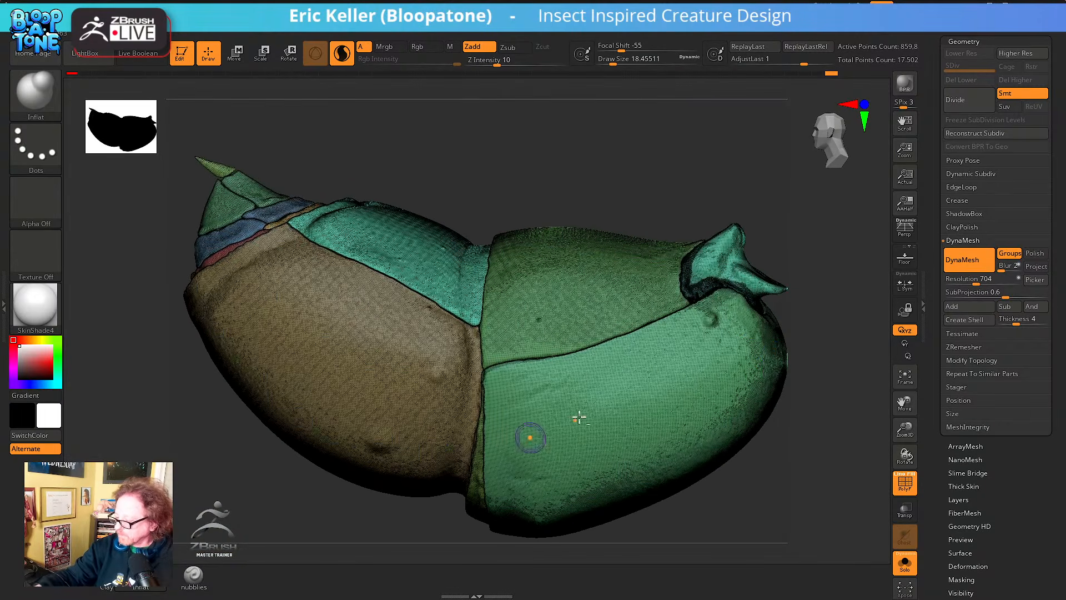
pyautogui.moveTo(761, 340)
pyautogui.keyDown('alt'); pyautogui.mouseDown(button='right')
pyautogui.moveTo(574, 423)
pyautogui.moveTo(683, 440)
pyautogui.moveTo(664, 445)
pyautogui.moveTo(663, 405)
pyautogui.mouseUp(button='right'); pyautogui.keyUp('alt')
pyautogui.keyDown('ctrl'); pyautogui.moveTo(663, 403); pyautogui.dragTo(692, 458); pyautogui.keyUp('ctrl')
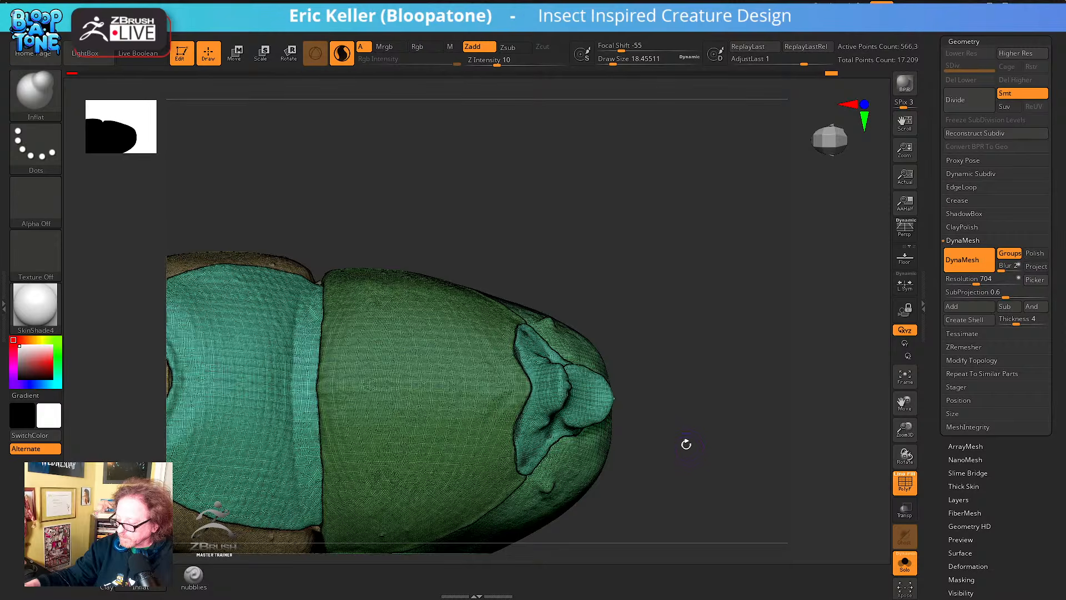
# Turn off the polyframe display and inspect the remeshed abdomen plates from several angles
pyautogui.moveTo(686, 444)
pyautogui.mouseDown(button='right')
pyautogui.moveTo(700, 486)
pyautogui.moveTo(678, 469)
pyautogui.moveTo(755, 381)
pyautogui.moveTo(740, 464)
pyautogui.moveTo(745, 528)
pyautogui.moveTo(678, 504)
pyautogui.moveTo(646, 428)
pyautogui.mouseUp(button='right')
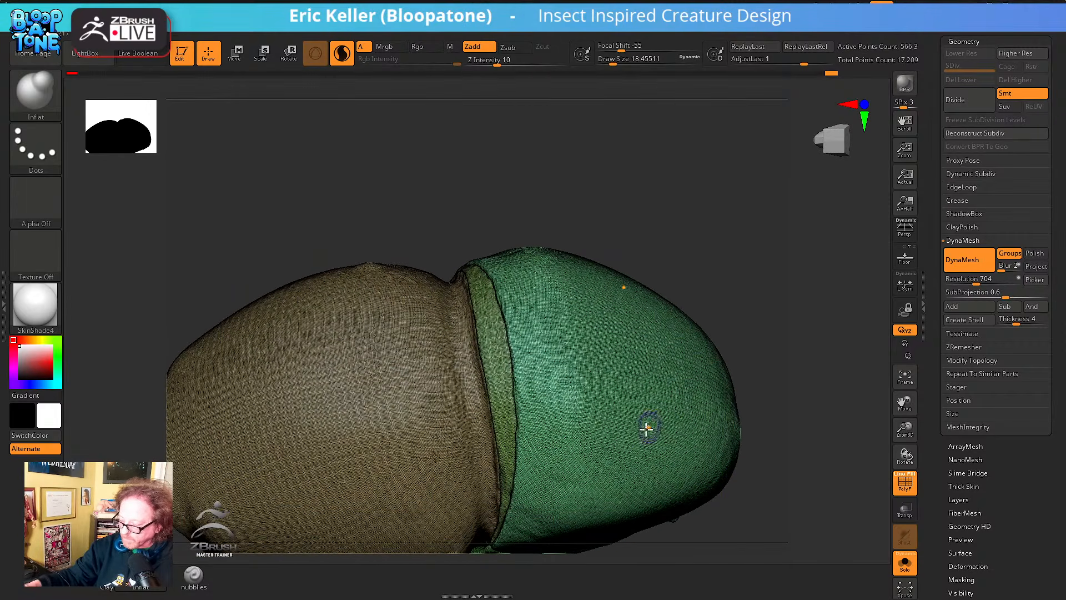
pyautogui.moveTo(587, 475); pyautogui.dragTo(663, 406, button='right')
pyautogui.click(904, 482)
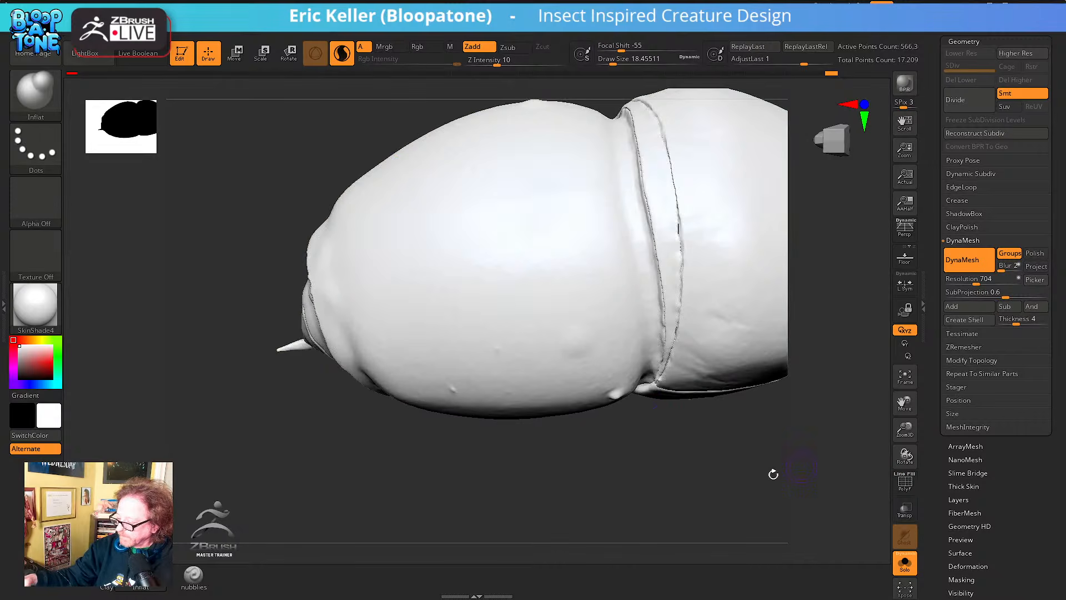
pyautogui.moveTo(773, 474)
pyautogui.mouseDown(button='right')
pyautogui.moveTo(749, 388)
pyautogui.moveTo(764, 321)
pyautogui.mouseUp(button='right')
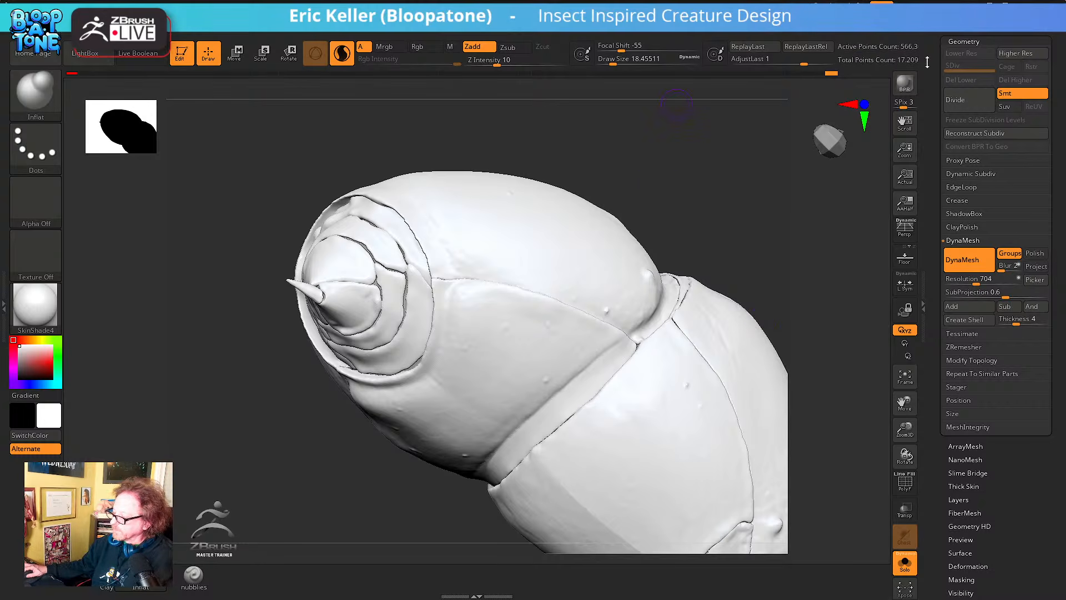
# Save the tool as a ZBrush Tool file in the Acanthoponera_mucronata folder
pyautogui.moveTo(927, 63); pyautogui.dragTo(930, 191)
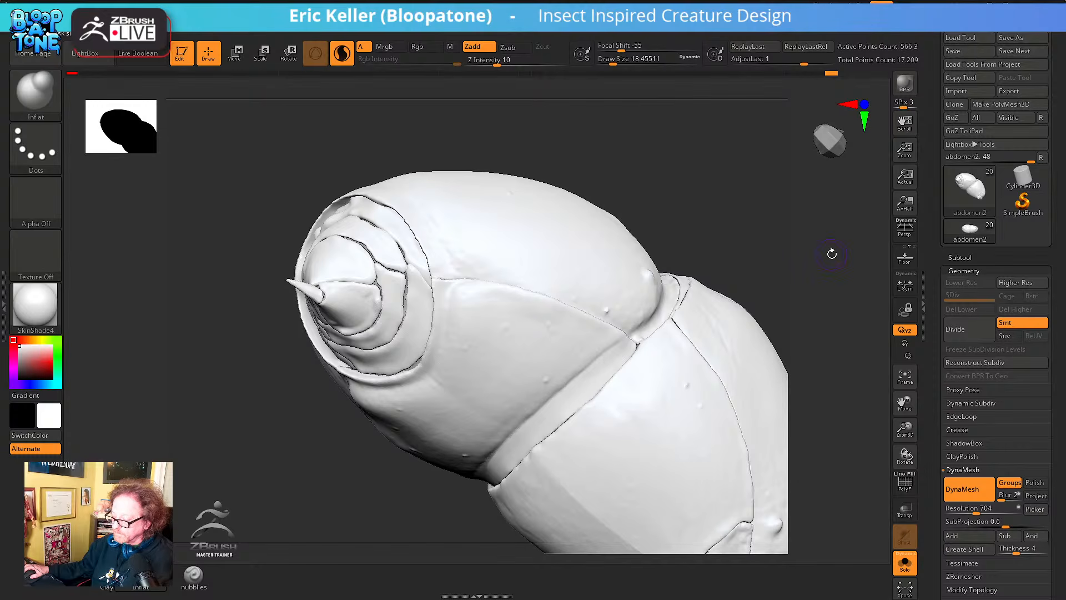
pyautogui.click(1028, 38)
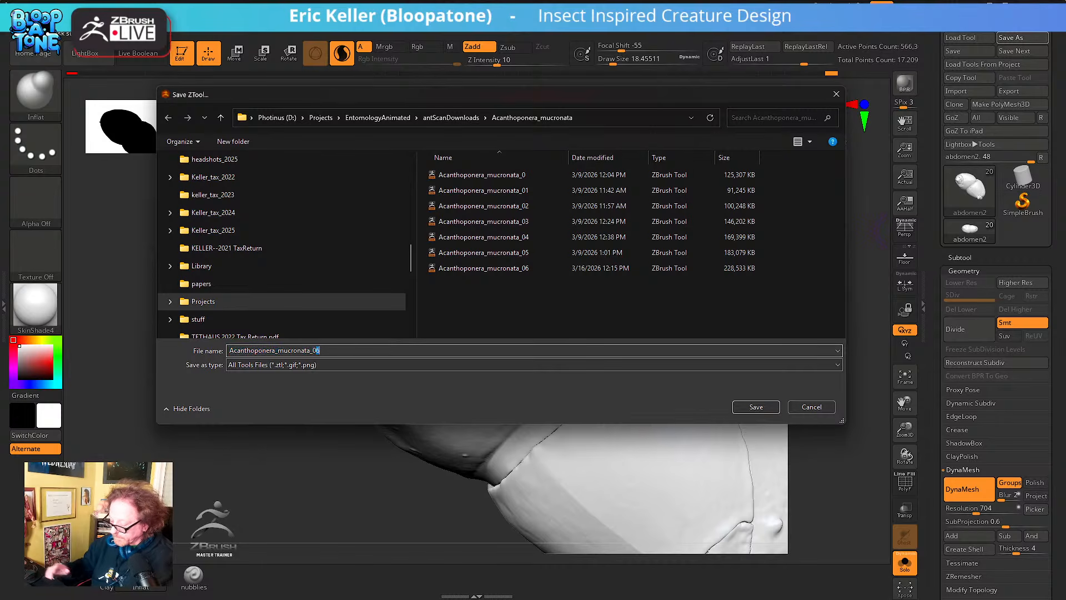
pyautogui.press('Return')
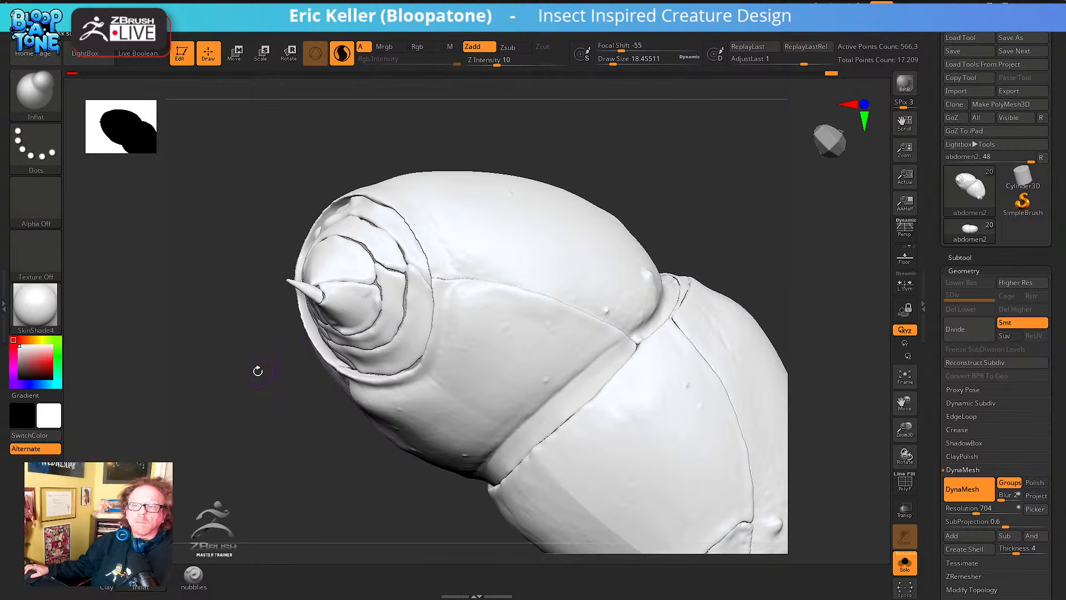
# Show the polygroups on the abdomen, lower the DynaMesh resolution to 440 and remesh
pyautogui.moveTo(257, 371)
pyautogui.mouseDown()
pyautogui.moveTo(221, 371)
pyautogui.moveTo(346, 297)
pyautogui.mouseUp()
pyautogui.moveTo(698, 211)
pyautogui.mouseDown()
pyautogui.moveTo(609, 238)
pyautogui.moveTo(733, 231)
pyautogui.moveTo(717, 303)
pyautogui.moveTo(692, 319)
pyautogui.moveTo(714, 271)
pyautogui.moveTo(737, 267)
pyautogui.moveTo(714, 267)
pyautogui.mouseUp()
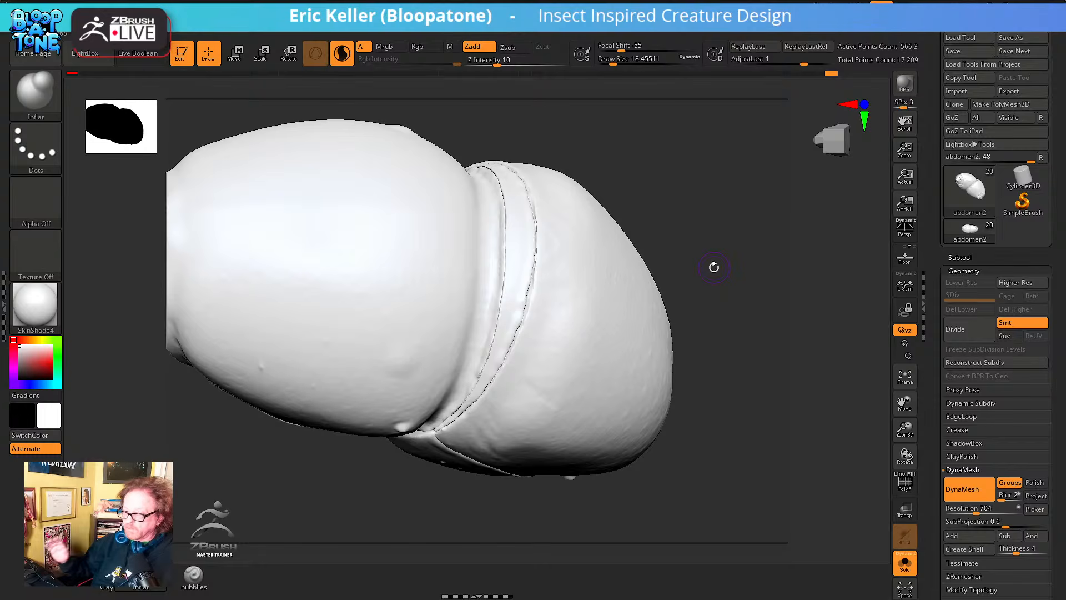
pyautogui.click(903, 489)
pyautogui.moveTo(811, 456); pyautogui.dragTo(788, 371)
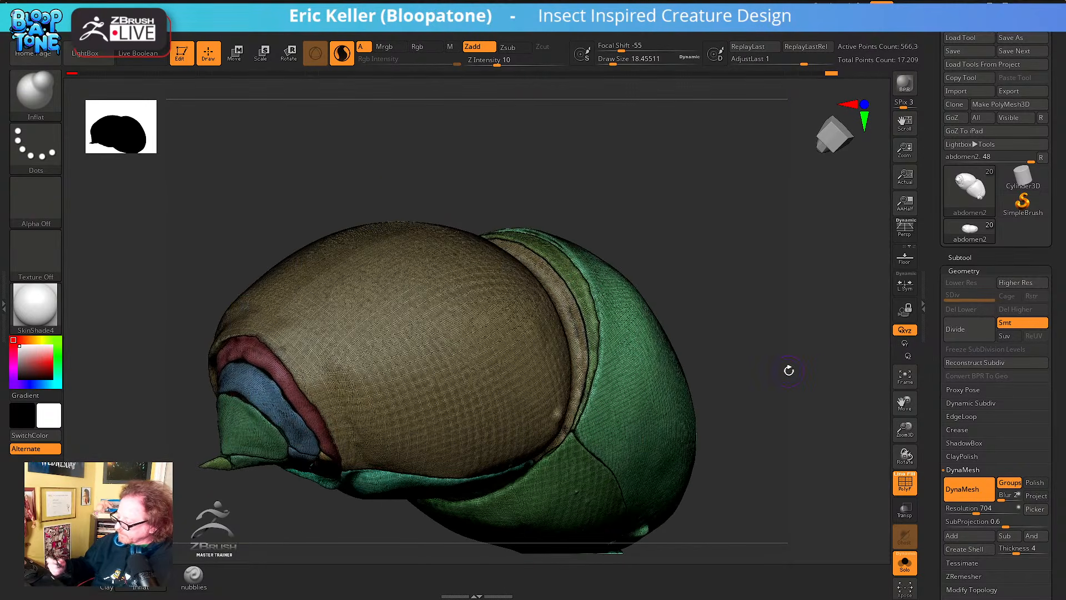
pyautogui.click(968, 509)
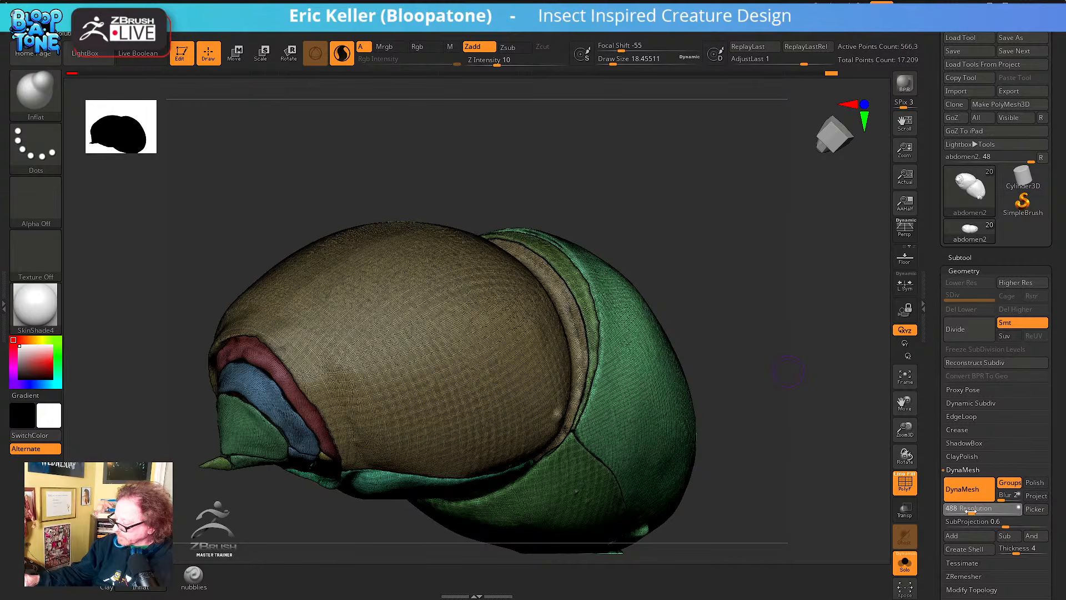
pyautogui.moveTo(971, 511); pyautogui.dragTo(969, 511)
pyautogui.keyDown('ctrl'); pyautogui.moveTo(744, 448); pyautogui.dragTo(809, 440); pyautogui.keyUp('ctrl')
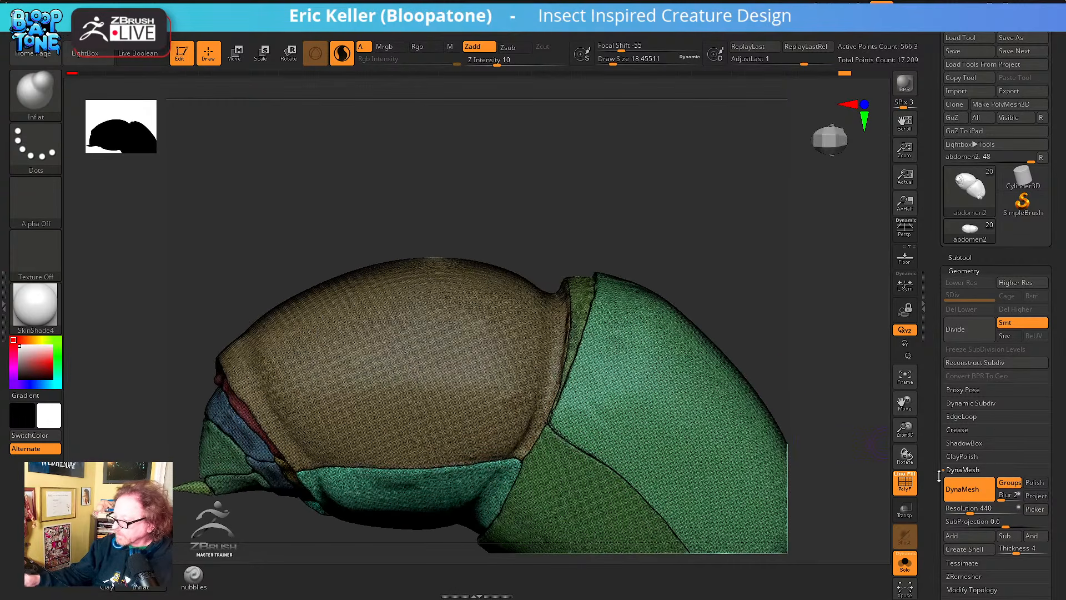
# Display polygroup colours without wireframe lines and examine the seams between the tan, green, olive and teal abdomen plates
pyautogui.moveTo(841, 492)
pyautogui.mouseDown()
pyautogui.moveTo(805, 465)
pyautogui.moveTo(833, 492)
pyautogui.moveTo(792, 523)
pyautogui.moveTo(804, 502)
pyautogui.moveTo(792, 516)
pyautogui.moveTo(769, 475)
pyautogui.moveTo(642, 538)
pyautogui.moveTo(732, 492)
pyautogui.moveTo(738, 433)
pyautogui.moveTo(597, 286)
pyautogui.moveTo(544, 272)
pyautogui.mouseUp()
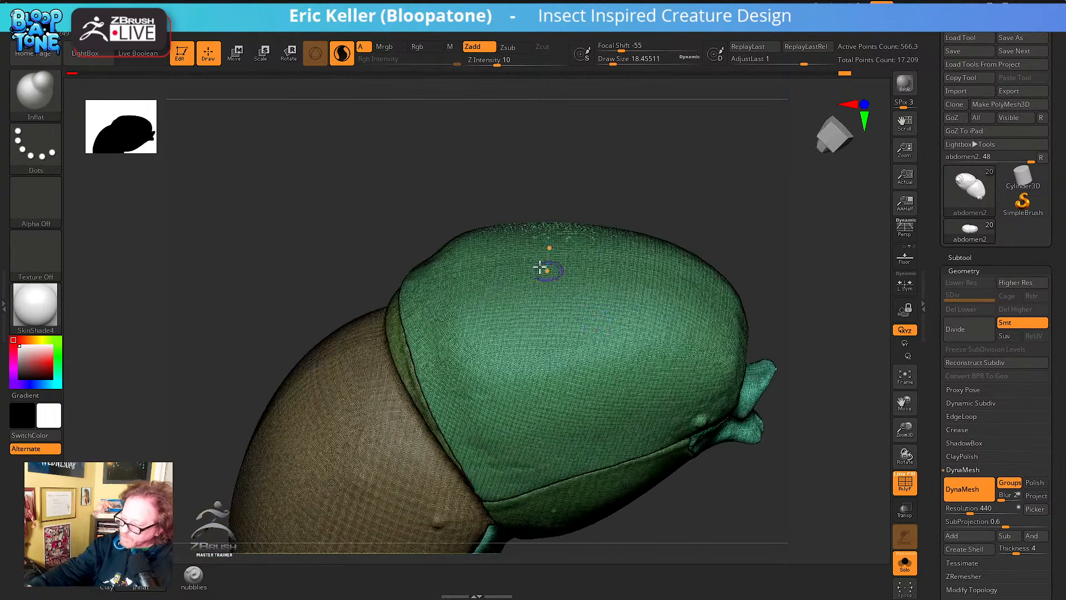
pyautogui.click(905, 481)
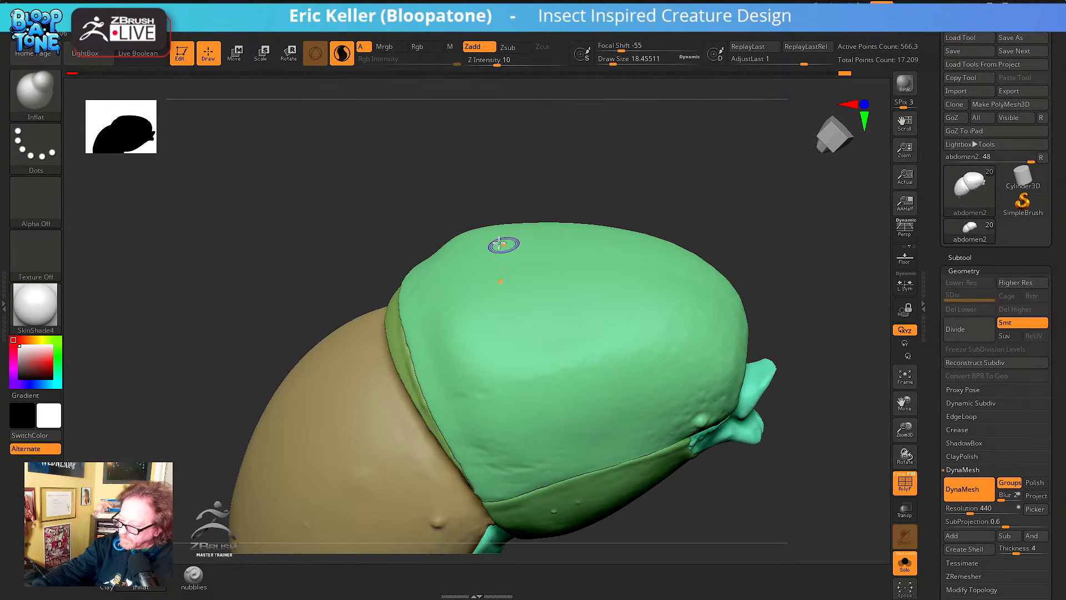
pyautogui.moveTo(791, 315); pyautogui.dragTo(769, 297)
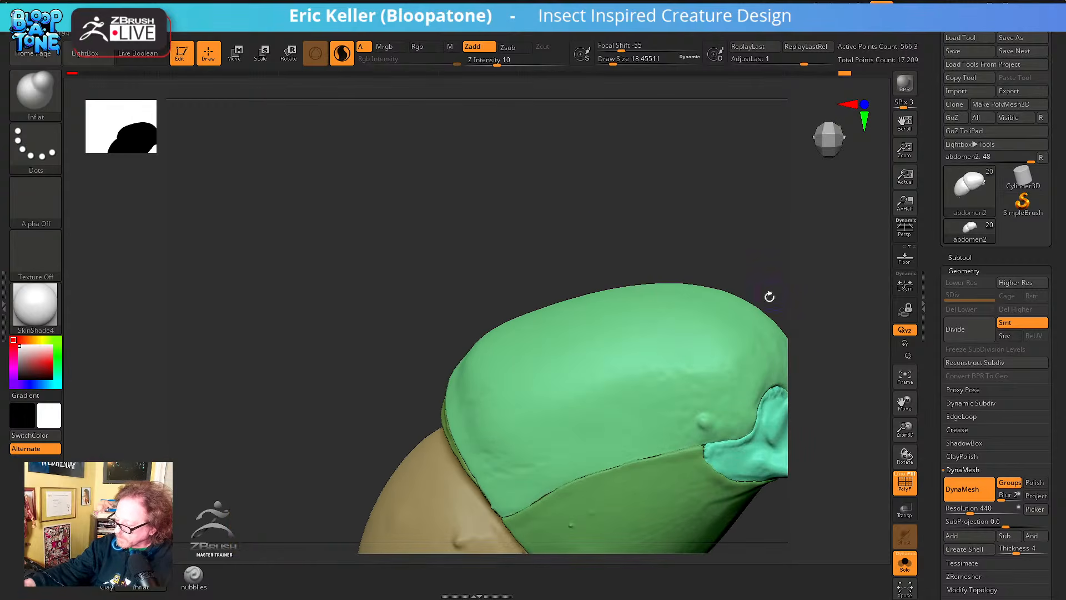
pyautogui.keyDown('alt'); pyautogui.moveTo(563, 351); pyautogui.dragTo(611, 293, button='right'); pyautogui.keyUp('alt')
pyautogui.moveTo(603, 358); pyautogui.dragTo(590, 353, button='right')
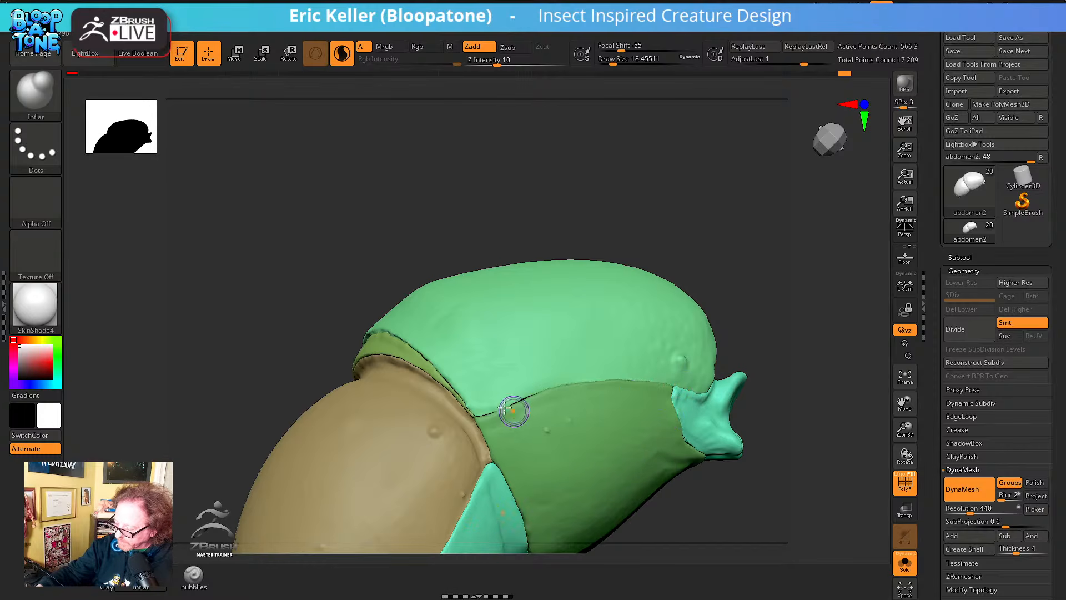
pyautogui.moveTo(595, 436); pyautogui.dragTo(718, 379, button='right')
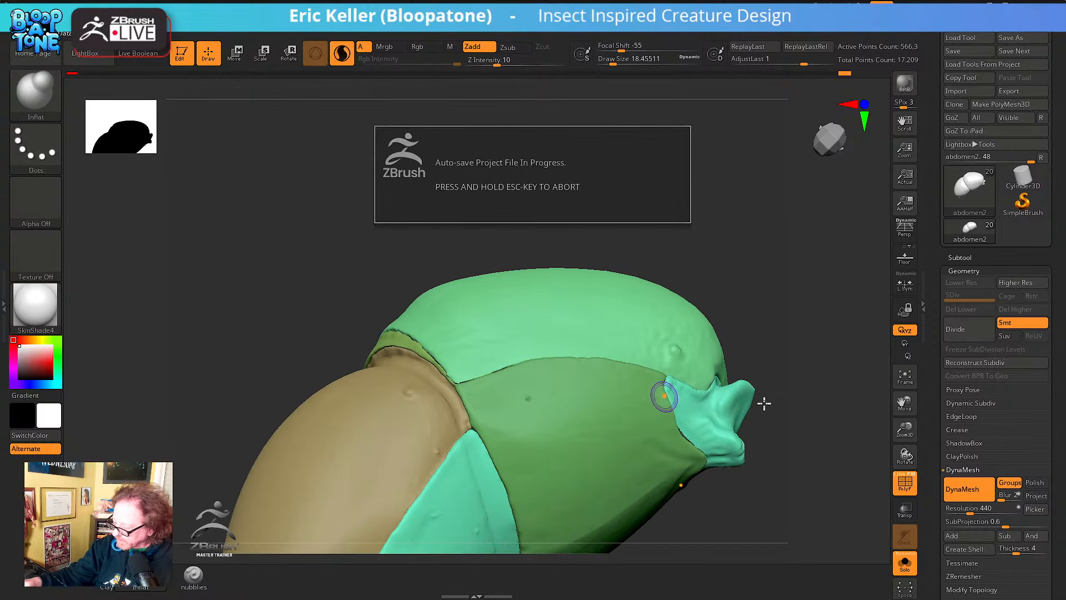
pyautogui.moveTo(769, 396); pyautogui.dragTo(731, 401)
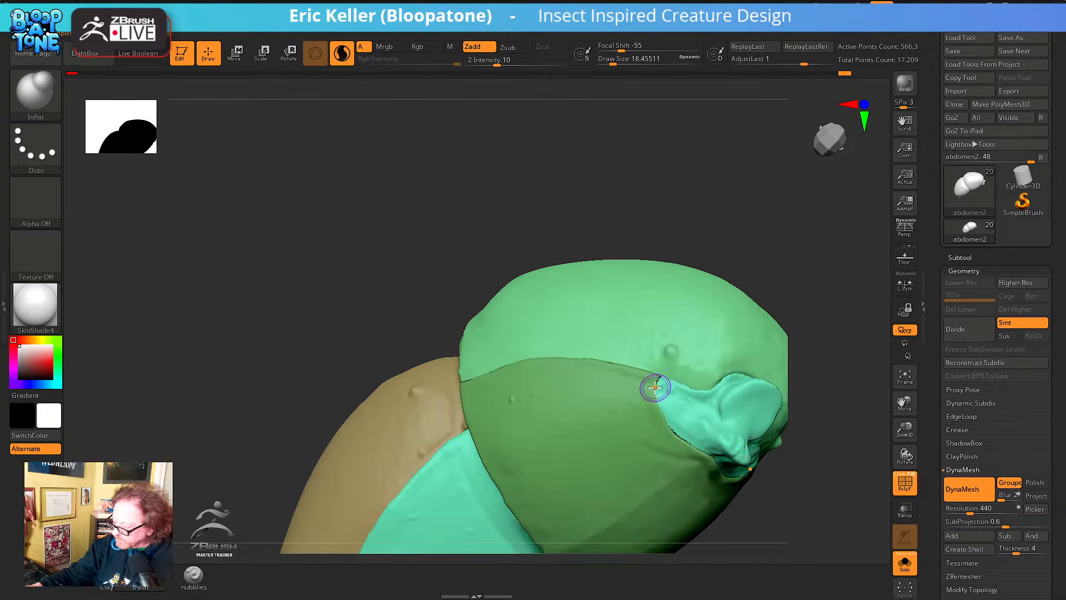
pyautogui.moveTo(692, 410)
pyautogui.mouseDown(button='right')
pyautogui.moveTo(707, 409)
pyautogui.moveTo(672, 413)
pyautogui.mouseUp(button='right')
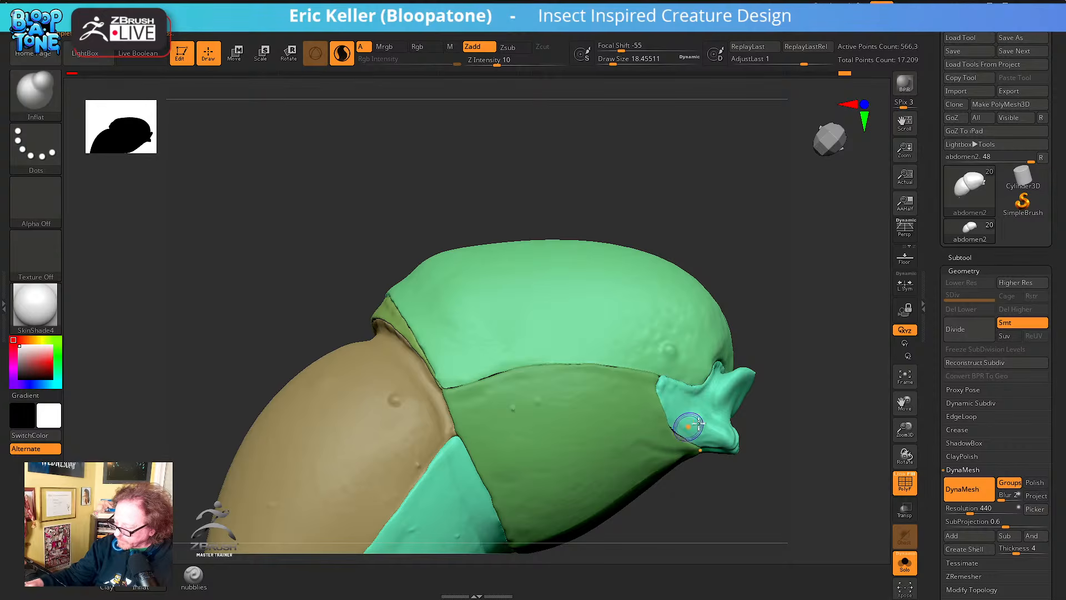
pyautogui.keyDown('alt'); pyautogui.moveTo(613, 367); pyautogui.dragTo(727, 431, button='right'); pyautogui.keyUp('alt')
pyautogui.keyDown('alt'); pyautogui.moveTo(635, 414); pyautogui.dragTo(647, 445, button='right'); pyautogui.keyUp('alt')
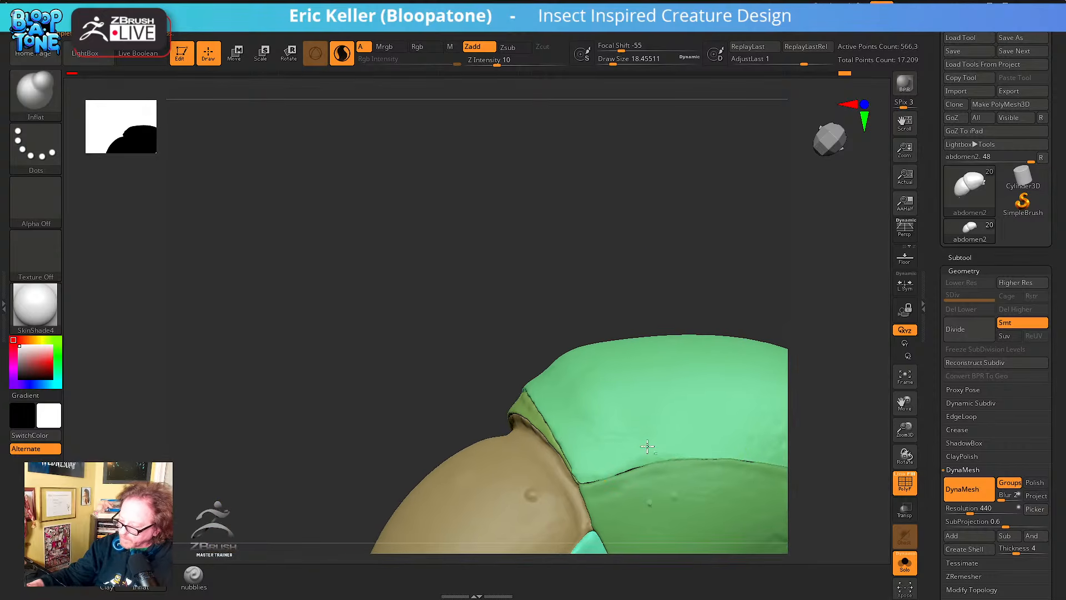
pyautogui.moveTo(569, 401)
pyautogui.mouseDown(button='right')
pyautogui.moveTo(571, 432)
pyautogui.moveTo(492, 395)
pyautogui.moveTo(473, 431)
pyautogui.mouseUp(button='right')
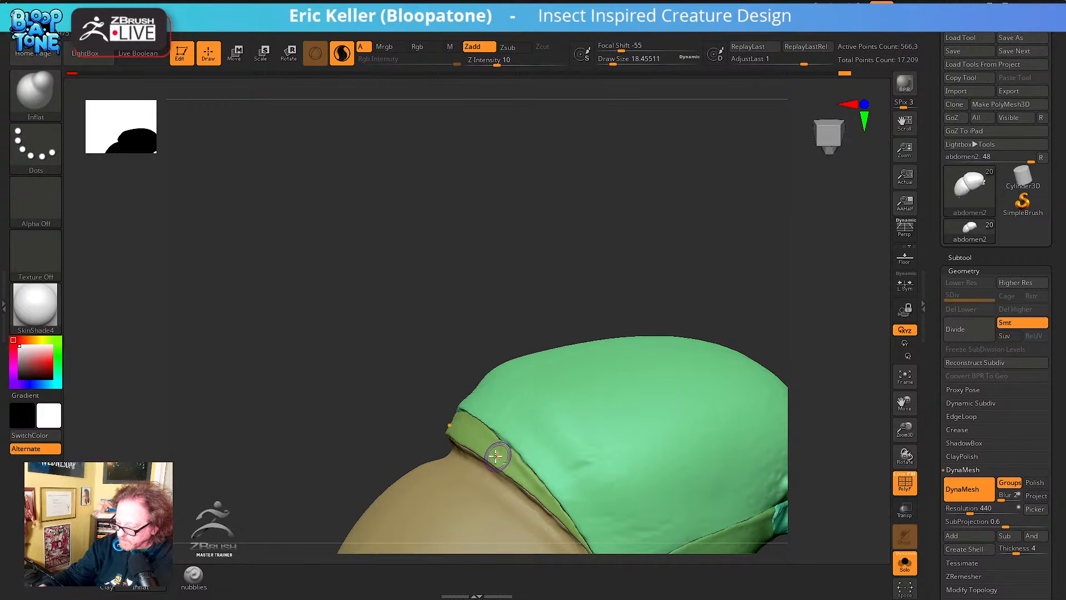
pyautogui.keyDown('alt'); pyautogui.moveTo(493, 447); pyautogui.dragTo(518, 424, button='right'); pyautogui.keyUp('alt')
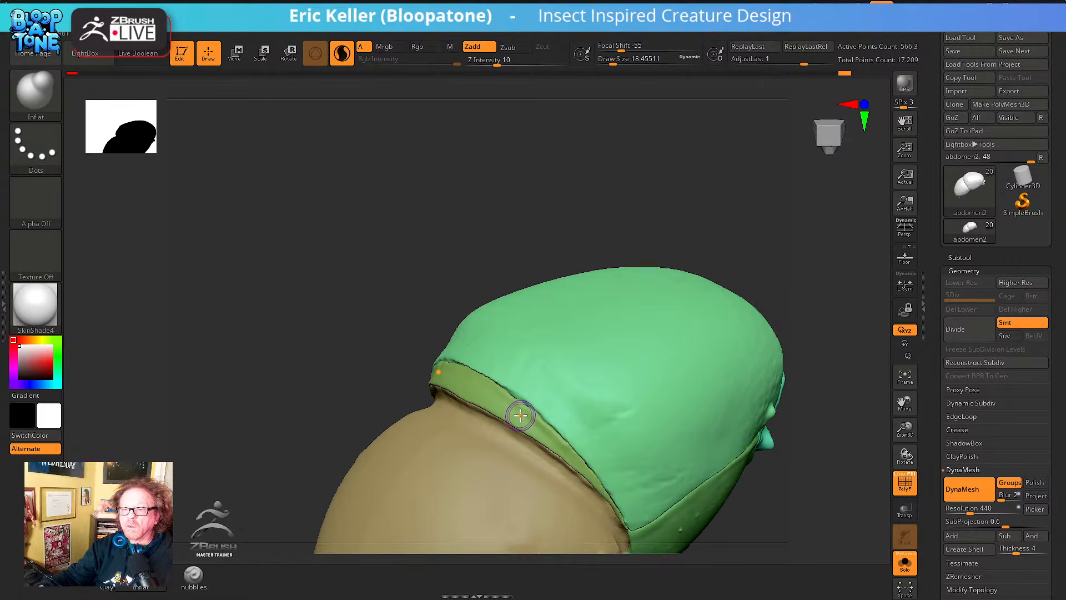
# Isolate the thin olive-green band between the tan and green plates and mask along one long edge with MaskLasso
pyautogui.keyDown('ctrl'); pyautogui.keyDown('shift'); pyautogui.click(520, 415); pyautogui.keyUp('shift'); pyautogui.keyUp('ctrl')
pyautogui.moveTo(612, 383); pyautogui.dragTo(632, 413, button='right')
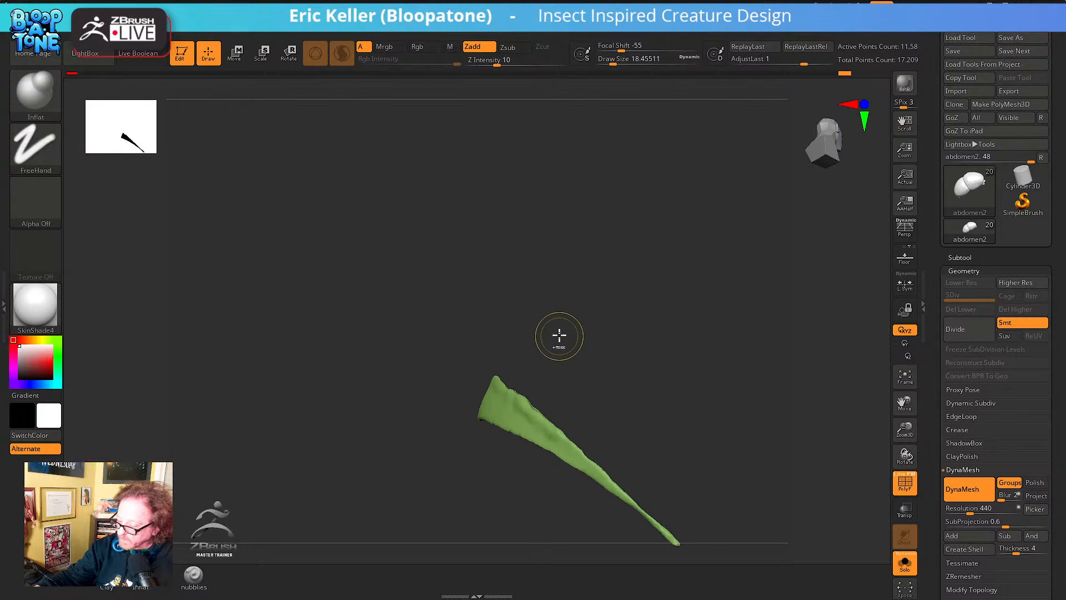
pyautogui.moveTo(562, 318)
pyautogui.keyDown('ctrl'); pyautogui.mouseDown()
pyautogui.moveTo(468, 361)
pyautogui.moveTo(490, 383)
pyautogui.mouseUp(); pyautogui.keyUp('ctrl')
pyautogui.keyDown('ctrl'); pyautogui.click(35, 94); pyautogui.keyUp('ctrl')
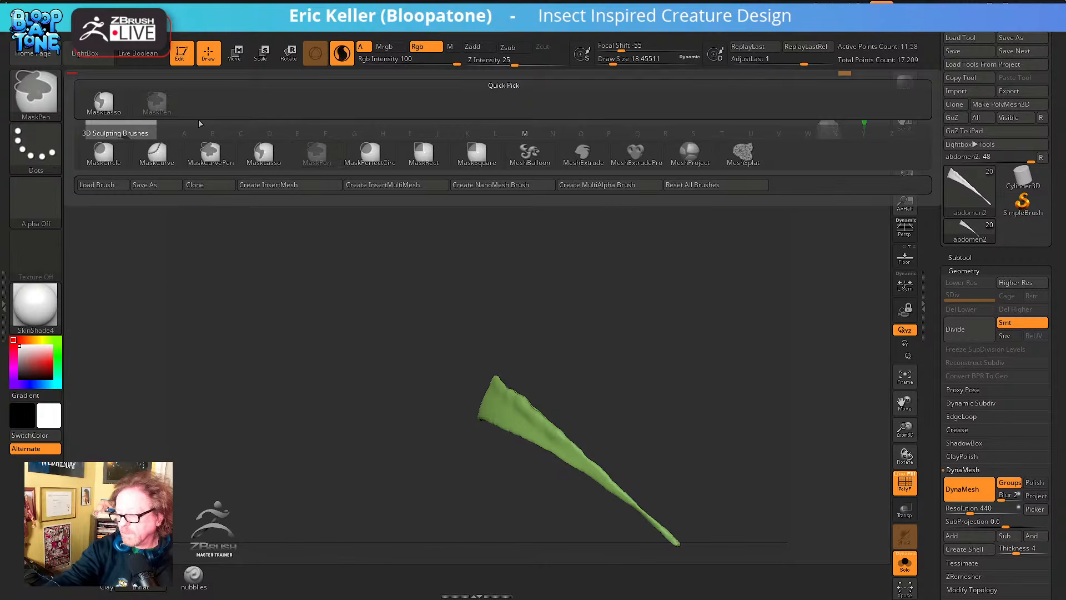
pyautogui.keyDown('ctrl'); pyautogui.click(37, 96); pyautogui.keyUp('ctrl')
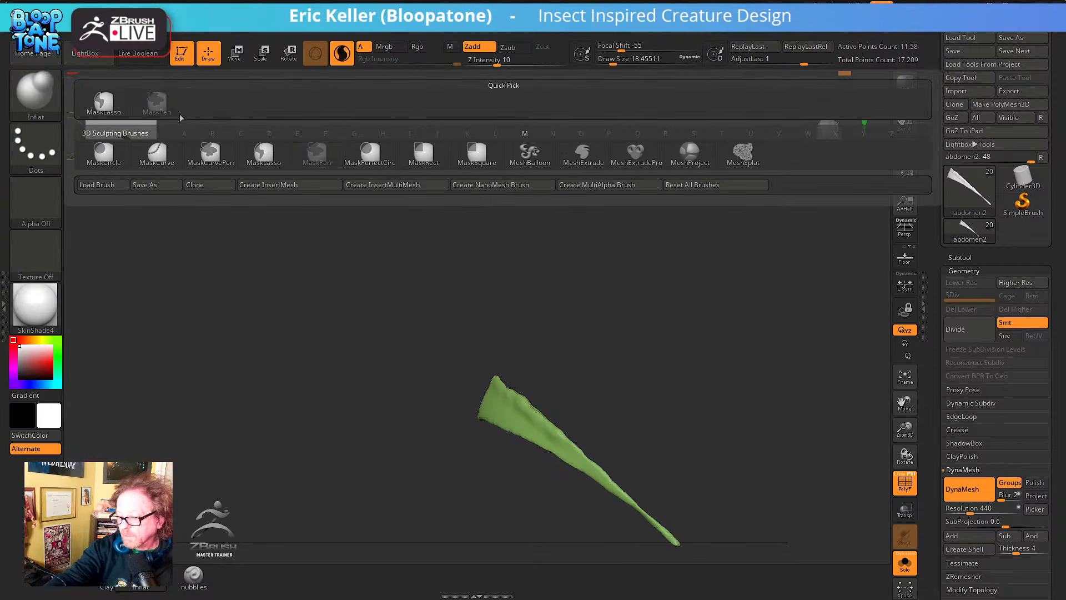
pyautogui.moveTo(517, 321)
pyautogui.keyDown('ctrl'); pyautogui.mouseDown()
pyautogui.moveTo(488, 325)
pyautogui.moveTo(481, 376)
pyautogui.moveTo(508, 412)
pyautogui.moveTo(679, 544)
pyautogui.mouseUp(); pyautogui.keyUp('ctrl')
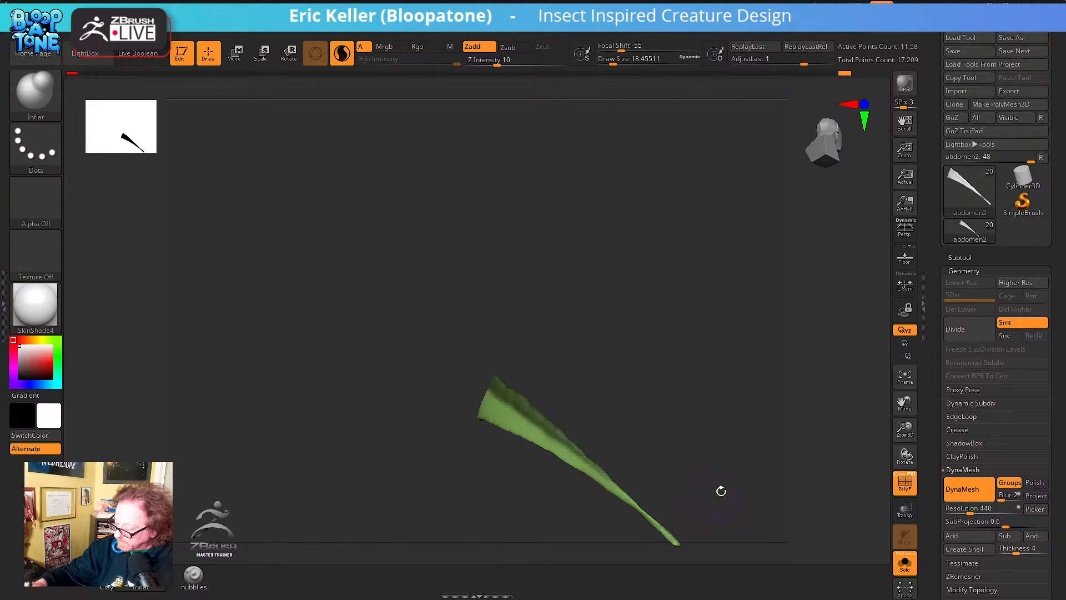
# Switch the masking brush to MaskPen and paint mask onto the band's narrow tip at draw size about 9.4
pyautogui.moveTo(720, 493)
pyautogui.mouseDown()
pyautogui.moveTo(706, 533)
pyautogui.moveTo(683, 503)
pyautogui.moveTo(635, 486)
pyautogui.moveTo(602, 502)
pyautogui.moveTo(595, 416)
pyautogui.moveTo(604, 478)
pyautogui.moveTo(571, 349)
pyautogui.moveTo(497, 344)
pyautogui.moveTo(509, 483)
pyautogui.moveTo(500, 282)
pyautogui.moveTo(501, 417)
pyautogui.mouseUp()
pyautogui.moveTo(501, 417)
pyautogui.keyDown('ctrl'); pyautogui.mouseDown()
pyautogui.moveTo(502, 283)
pyautogui.moveTo(492, 457)
pyautogui.mouseUp(); pyautogui.keyUp('ctrl')
pyautogui.click(51, 137)
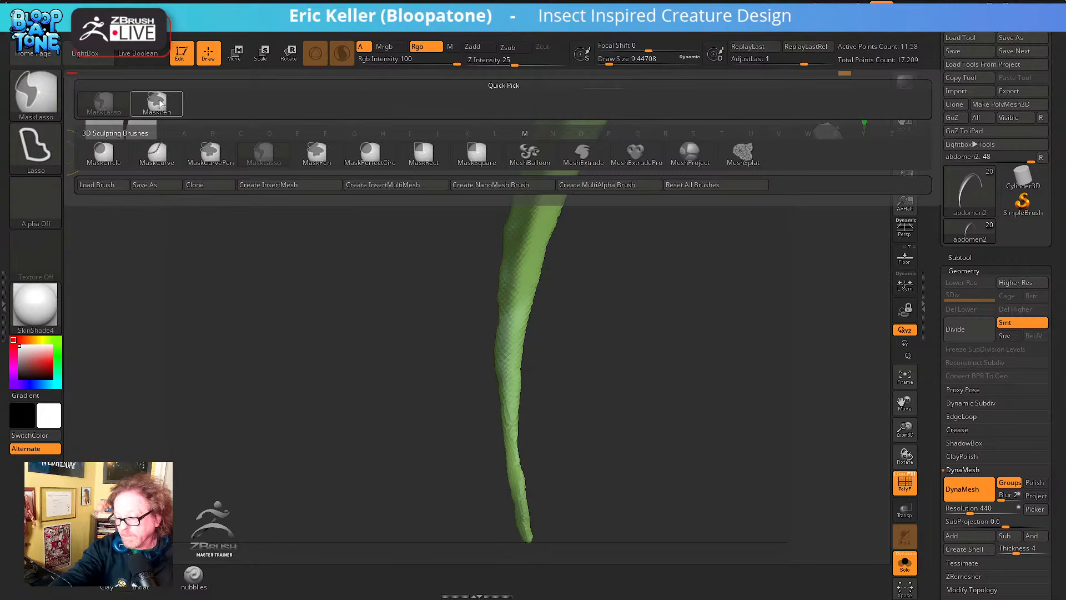
pyautogui.click(157, 102)
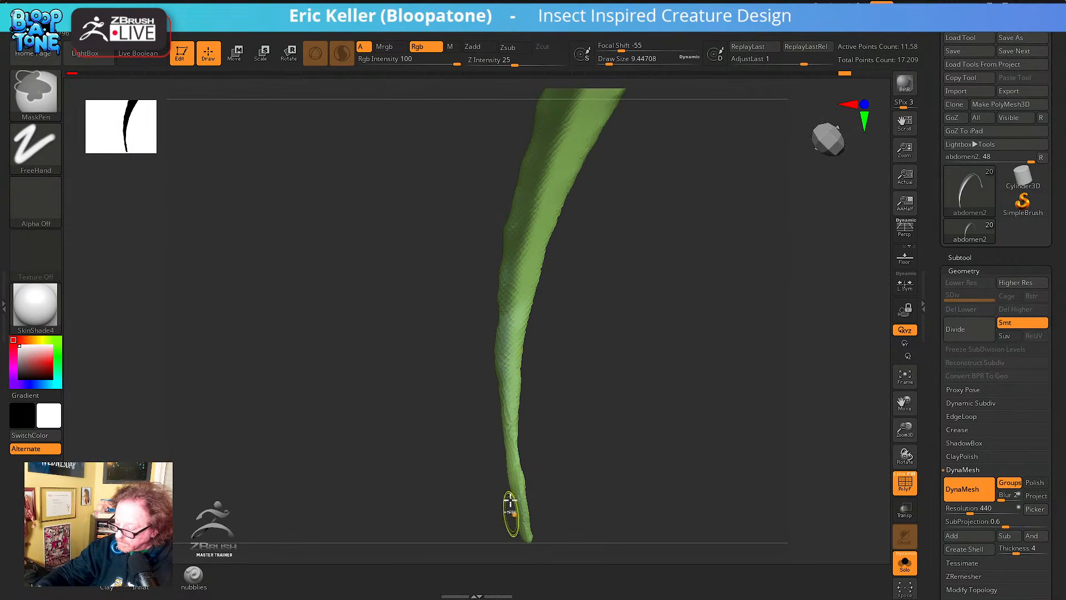
pyautogui.keyDown('ctrl'); pyautogui.moveTo(509, 500); pyautogui.dragTo(494, 383); pyautogui.keyUp('ctrl')
pyautogui.moveTo(516, 524)
pyautogui.keyDown('ctrl'); pyautogui.mouseDown()
pyautogui.moveTo(492, 348)
pyautogui.moveTo(514, 498)
pyautogui.mouseUp(); pyautogui.keyUp('ctrl')
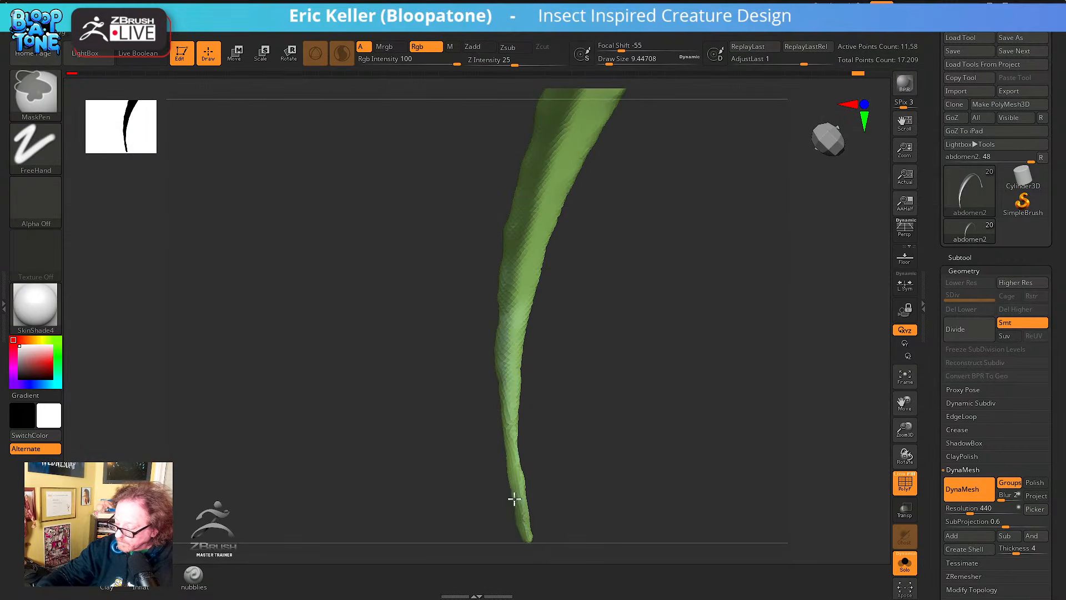
# Reduce the draw size to about 6.6 and extend the painted mask along the band's curved outer surface
pyautogui.moveTo(504, 454); pyautogui.dragTo(578, 420)
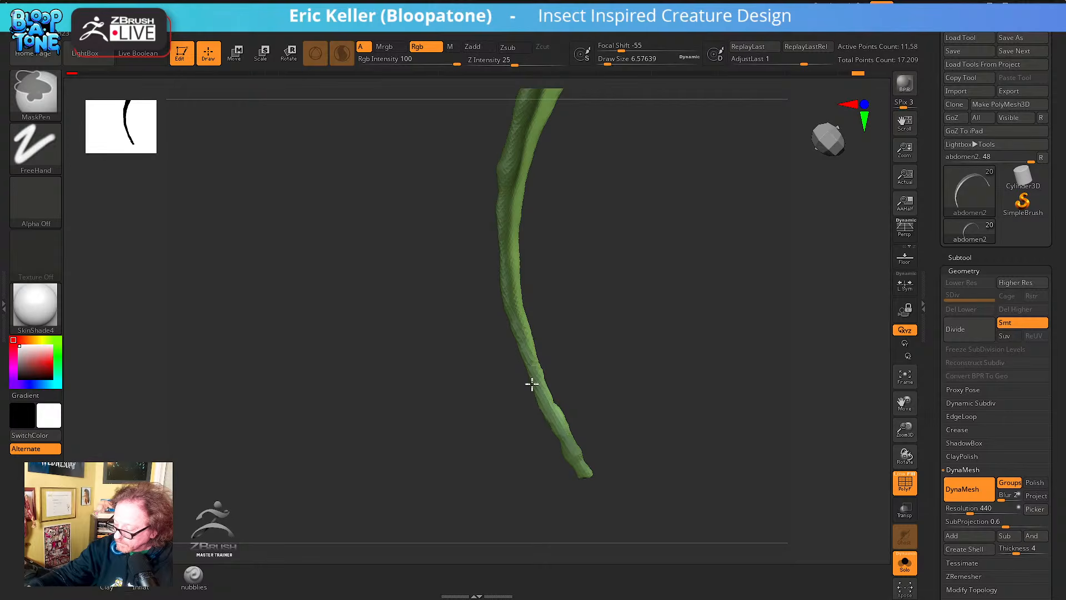
pyautogui.moveTo(487, 219)
pyautogui.mouseDown()
pyautogui.moveTo(578, 412)
pyautogui.moveTo(561, 357)
pyautogui.mouseUp()
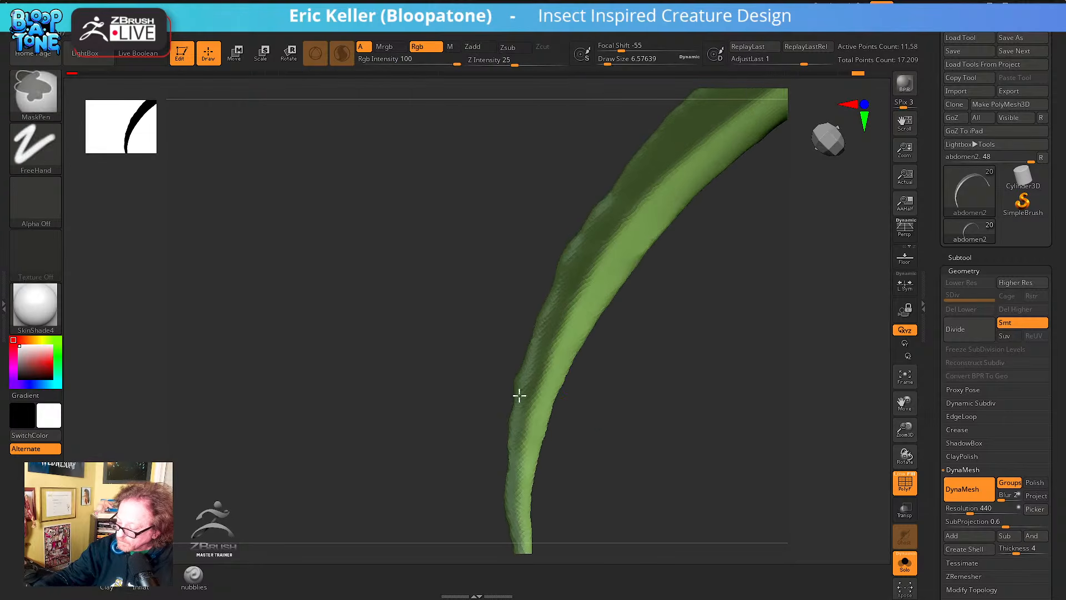
pyautogui.moveTo(632, 158)
pyautogui.mouseDown()
pyautogui.moveTo(571, 445)
pyautogui.moveTo(652, 281)
pyautogui.mouseUp()
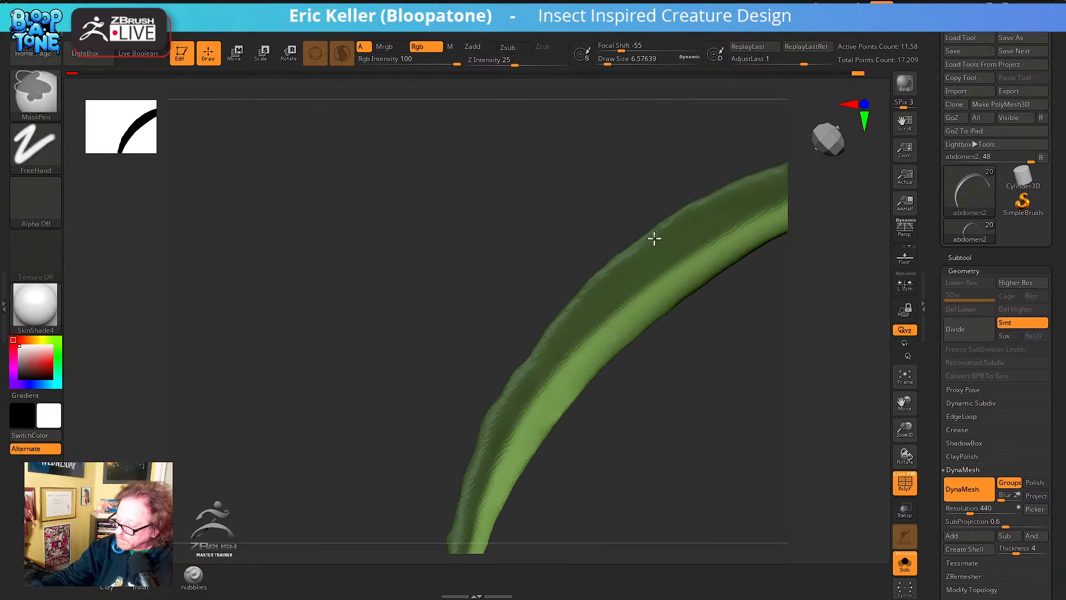
pyautogui.moveTo(705, 217)
pyautogui.mouseDown()
pyautogui.moveTo(744, 425)
pyautogui.moveTo(745, 359)
pyautogui.moveTo(723, 307)
pyautogui.moveTo(665, 391)
pyautogui.moveTo(716, 430)
pyautogui.moveTo(690, 388)
pyautogui.mouseUp()
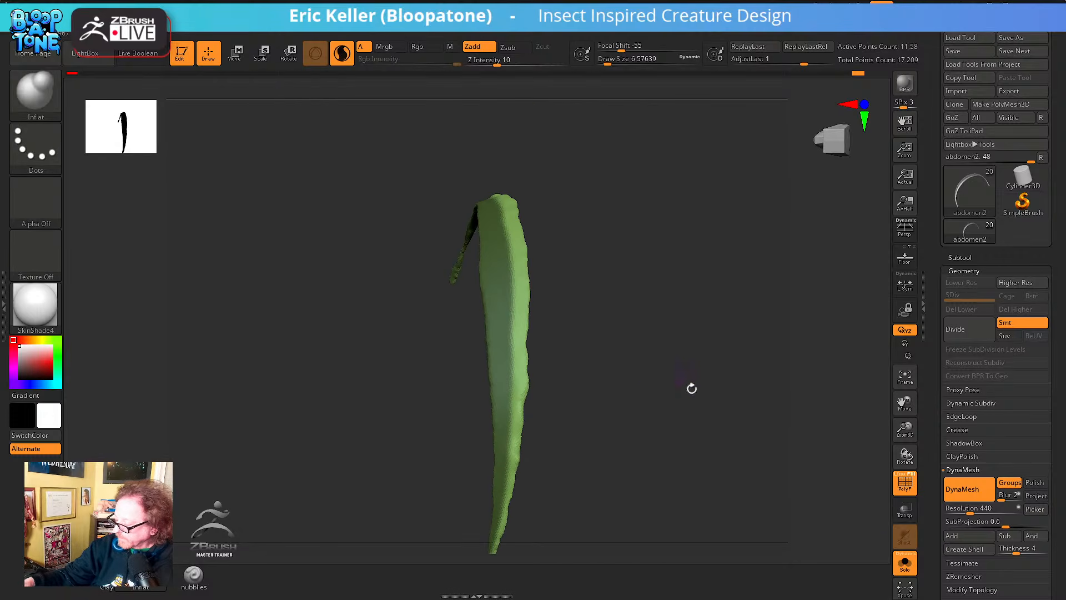
# Turn off Solo, show all abdomen polygroups again and bring the masked band's joint into view
pyautogui.click(904, 562)
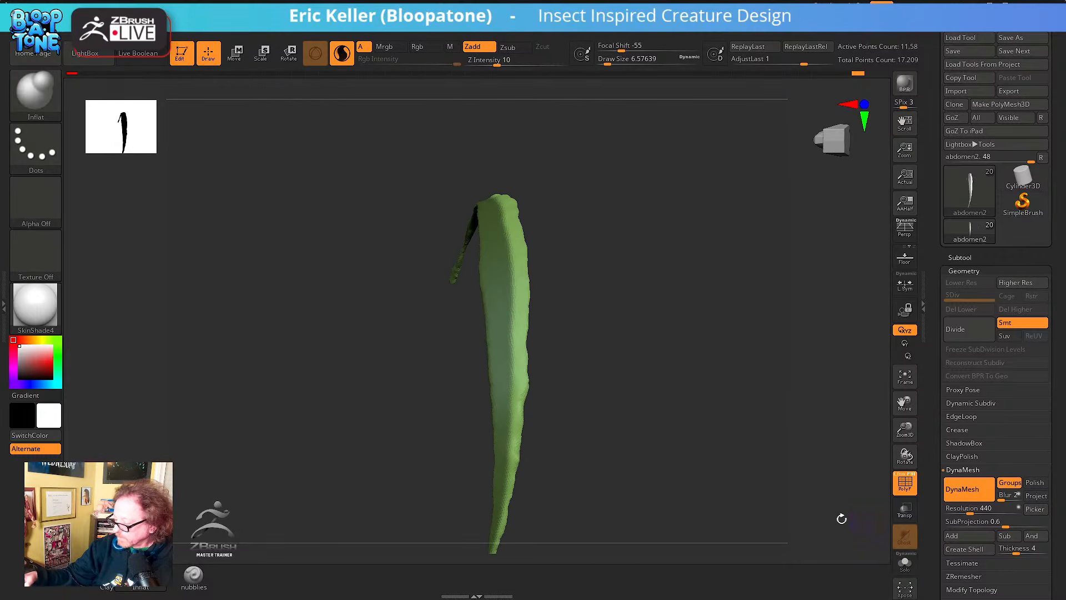
pyautogui.click(905, 562)
pyautogui.moveTo(804, 499); pyautogui.dragTo(738, 478)
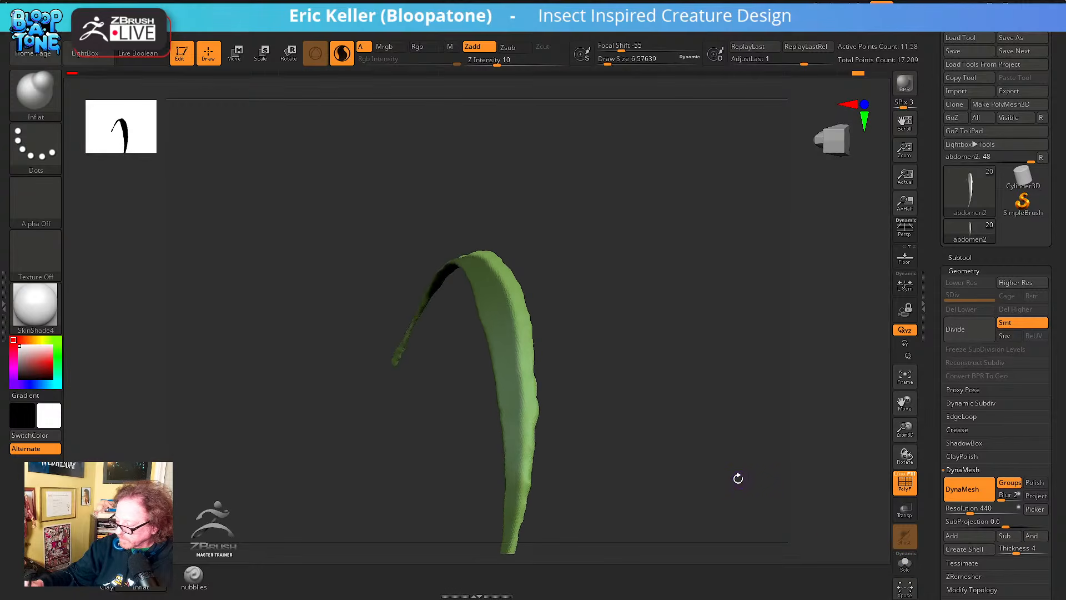
pyautogui.keyDown('ctrl'); pyautogui.keyDown('shift'); pyautogui.click(719, 469); pyautogui.keyUp('shift'); pyautogui.keyUp('ctrl')
pyautogui.moveTo(716, 468); pyautogui.dragTo(708, 491, button='right')
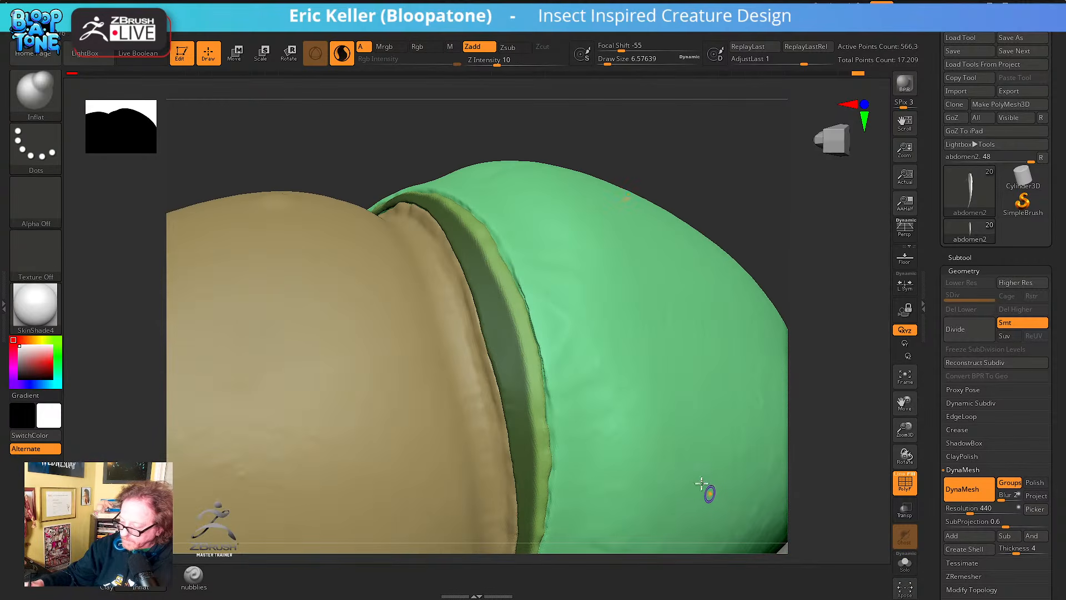
pyautogui.moveTo(627, 422); pyautogui.dragTo(710, 450, button='right')
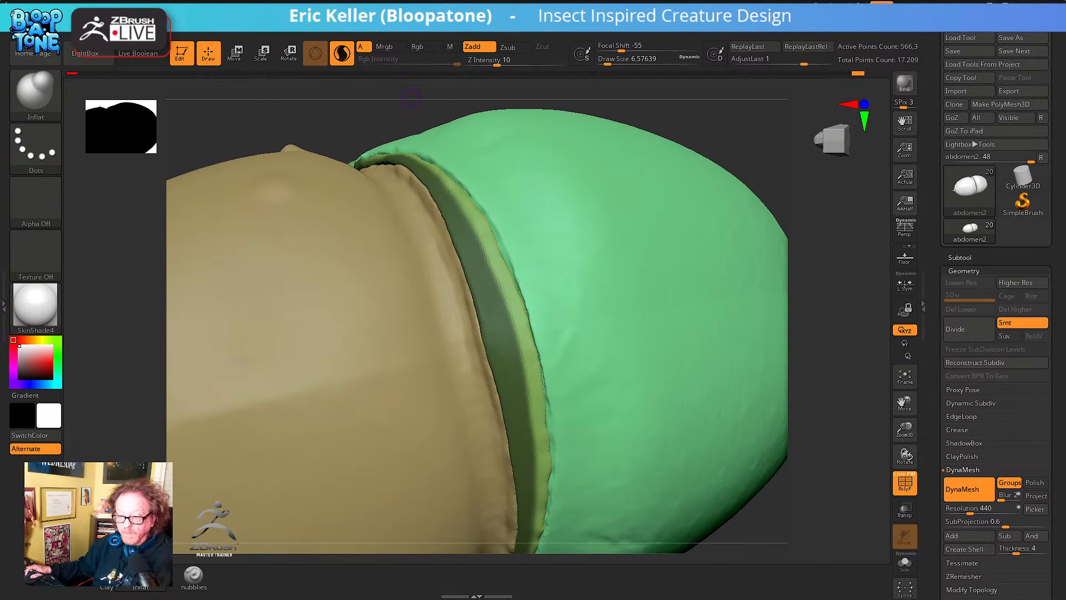
# Raise the Mask By Polygroups amount in the Inflat brush's auto masking settings
pyautogui.press('b')
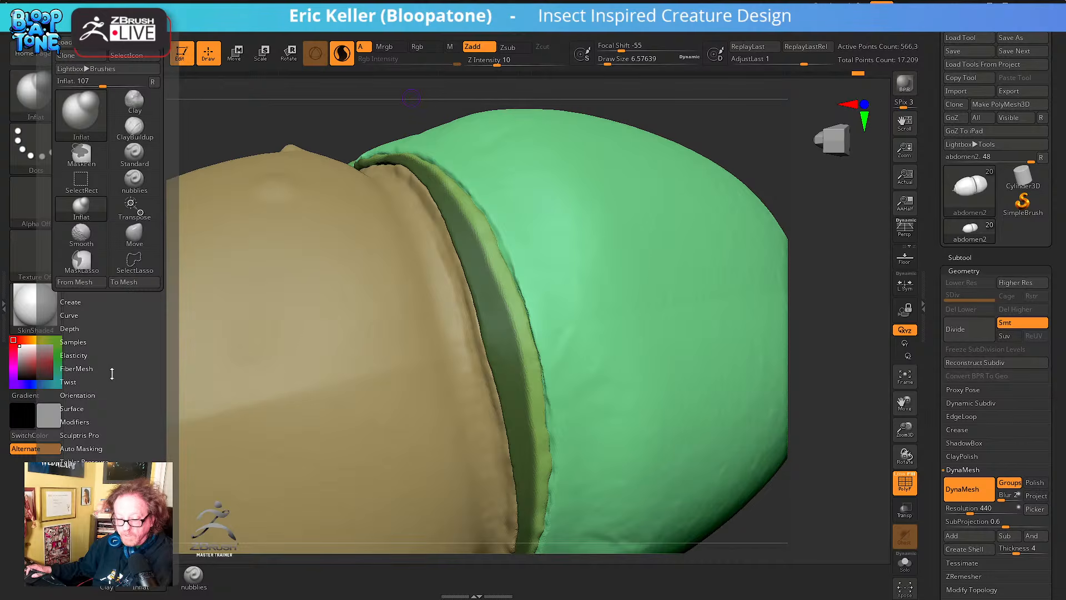
pyautogui.moveTo(111, 373); pyautogui.dragTo(109, 350)
pyautogui.click(79, 423)
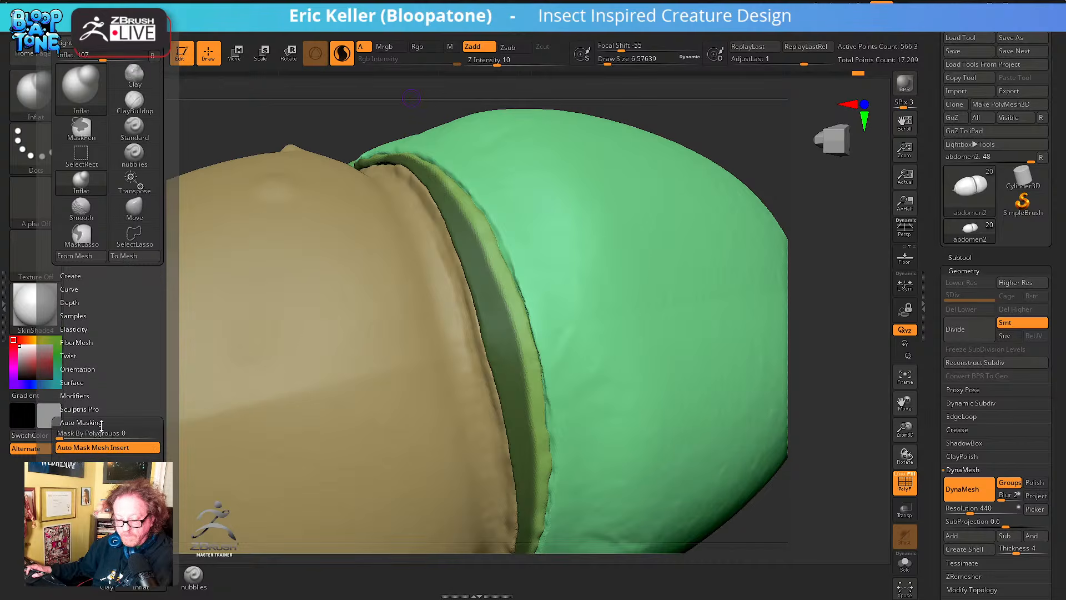
pyautogui.moveTo(97, 434); pyautogui.dragTo(111, 435)
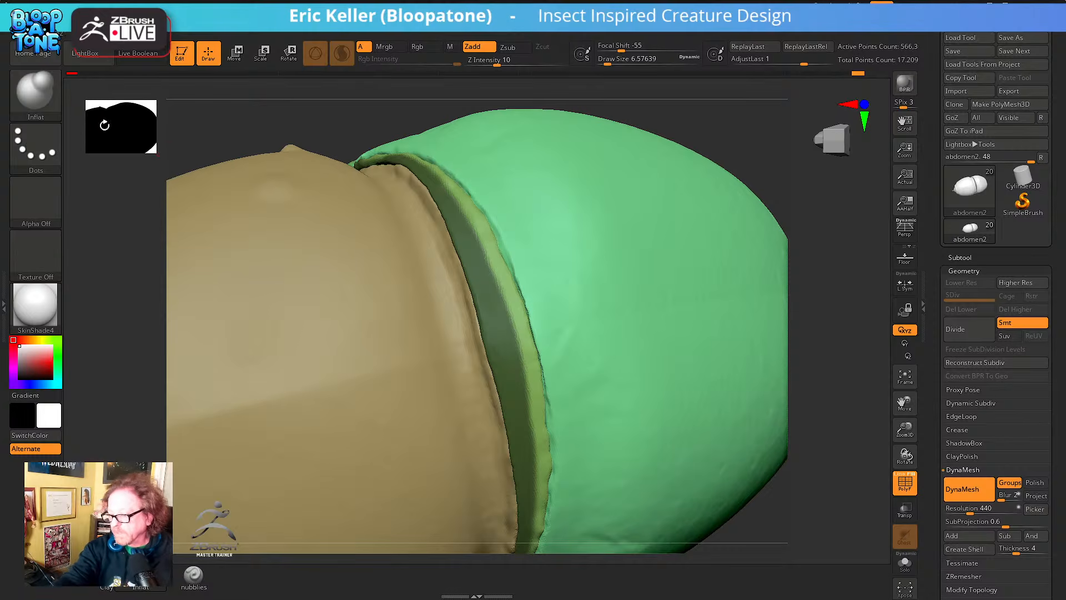
# Reshape the olive band's unmasked edge beside the green plate using the Move brush at draw size about 83.5, and isolate the band
pyautogui.click(49, 99)
pyautogui.click(388, 106)
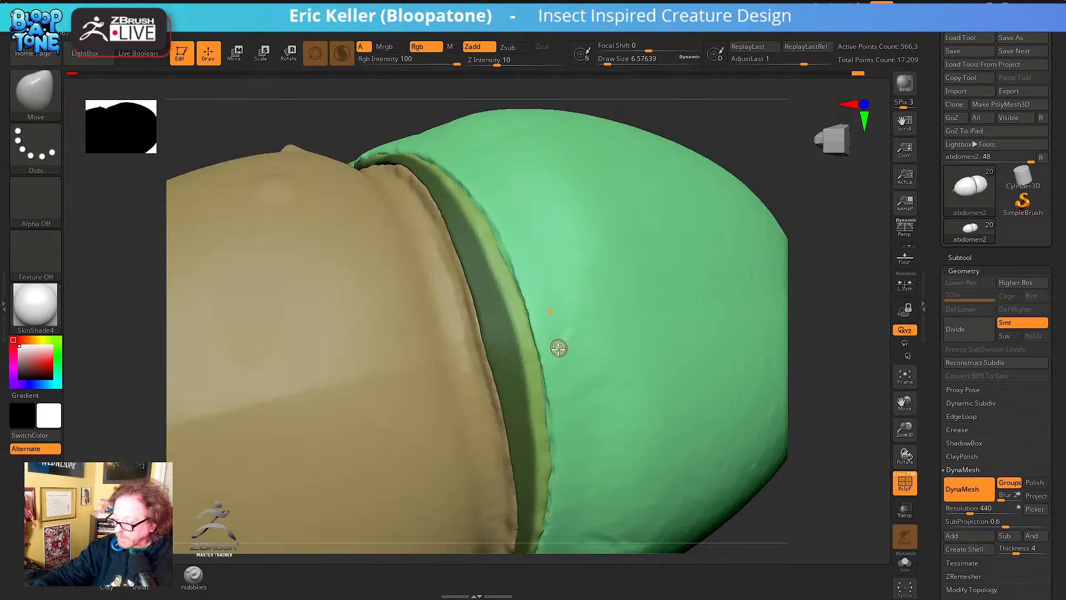
pyautogui.press('s')
pyautogui.moveTo(559, 352)
pyautogui.mouseDown()
pyautogui.moveTo(583, 352)
pyautogui.moveTo(562, 370)
pyautogui.mouseUp()
pyautogui.moveTo(563, 370); pyautogui.dragTo(540, 363, button='right')
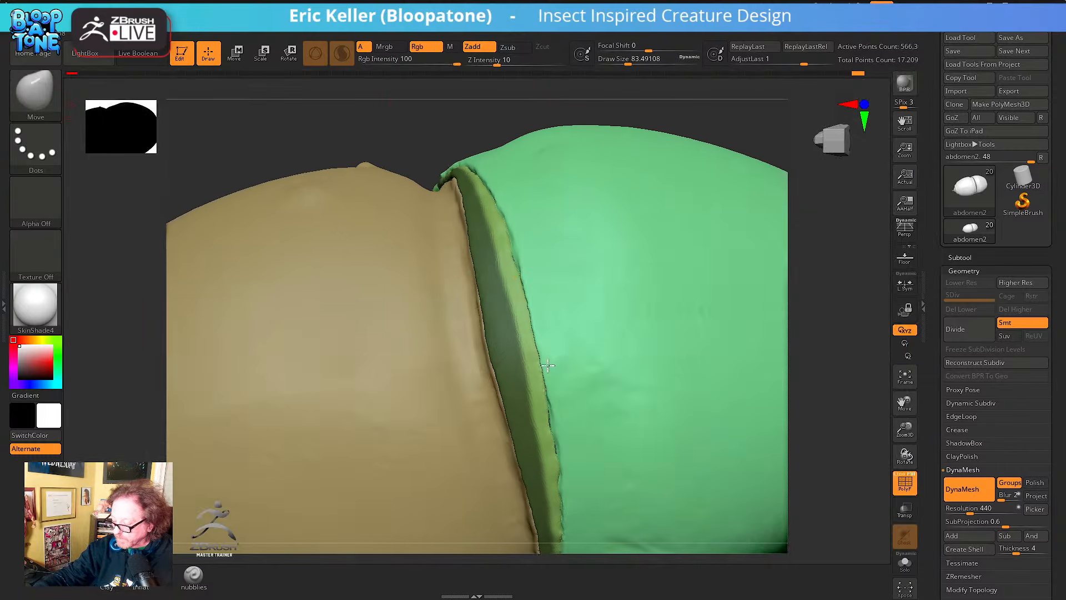
pyautogui.moveTo(544, 397)
pyautogui.mouseDown()
pyautogui.moveTo(593, 410)
pyautogui.moveTo(557, 421)
pyautogui.mouseUp()
pyautogui.moveTo(557, 421)
pyautogui.mouseDown(button='right')
pyautogui.moveTo(558, 403)
pyautogui.moveTo(543, 409)
pyautogui.moveTo(555, 417)
pyautogui.mouseUp(button='right')
pyautogui.keyDown('ctrl'); pyautogui.keyDown('shift'); pyautogui.click(554, 444); pyautogui.keyUp('shift'); pyautogui.keyUp('ctrl')
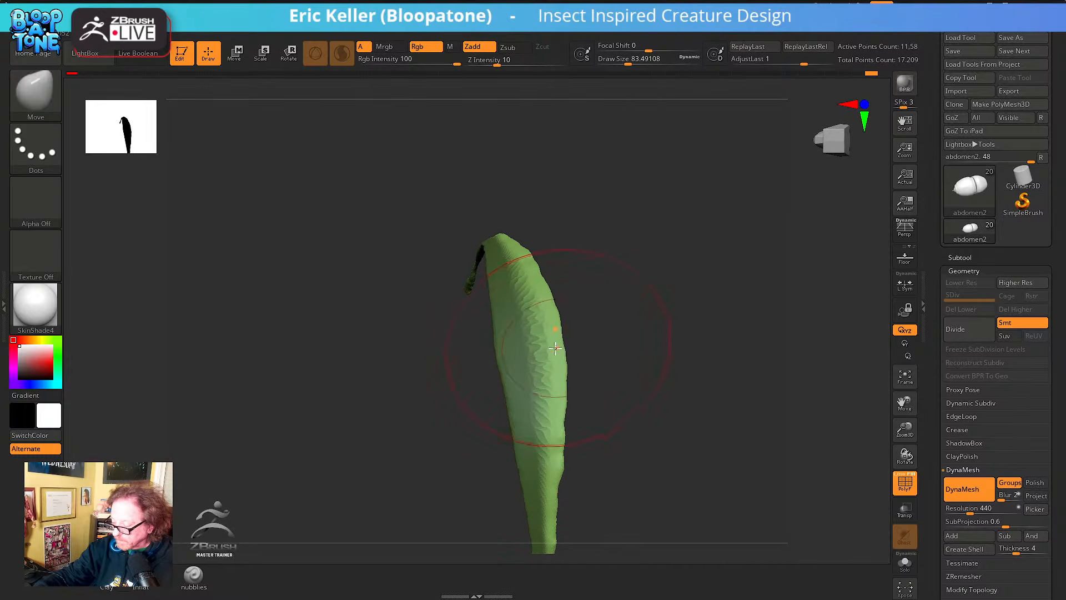
# Pull the isolated olive band's outer edge outward with the Move brush, reducing the draw size to about 59.2
pyautogui.moveTo(582, 411); pyautogui.dragTo(592, 424)
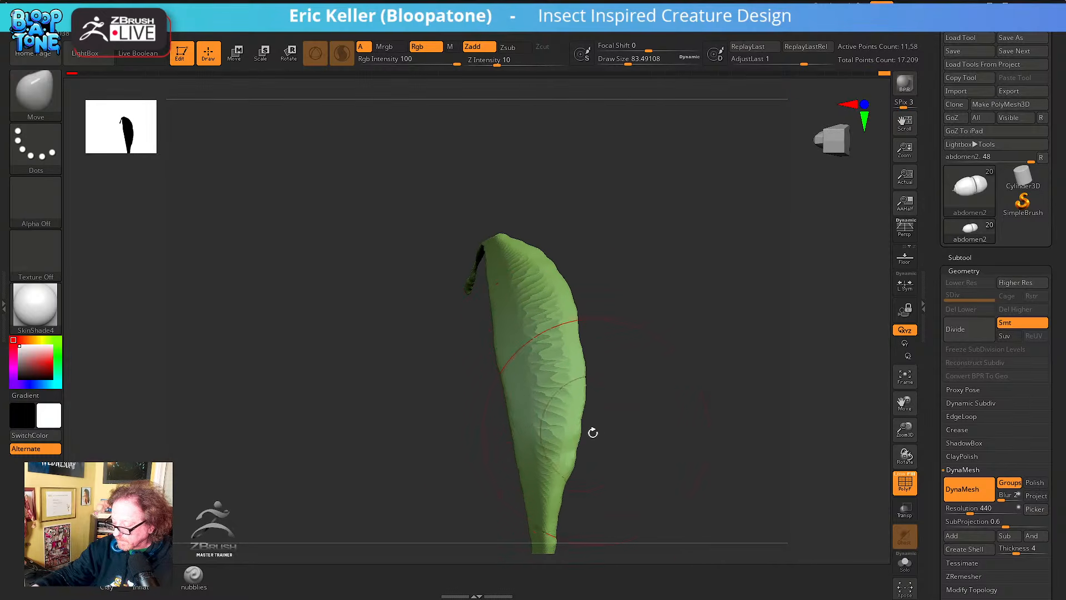
pyautogui.moveTo(593, 432)
pyautogui.mouseDown(button='right')
pyautogui.moveTo(604, 371)
pyautogui.moveTo(585, 388)
pyautogui.mouseUp(button='right')
pyautogui.press('[')
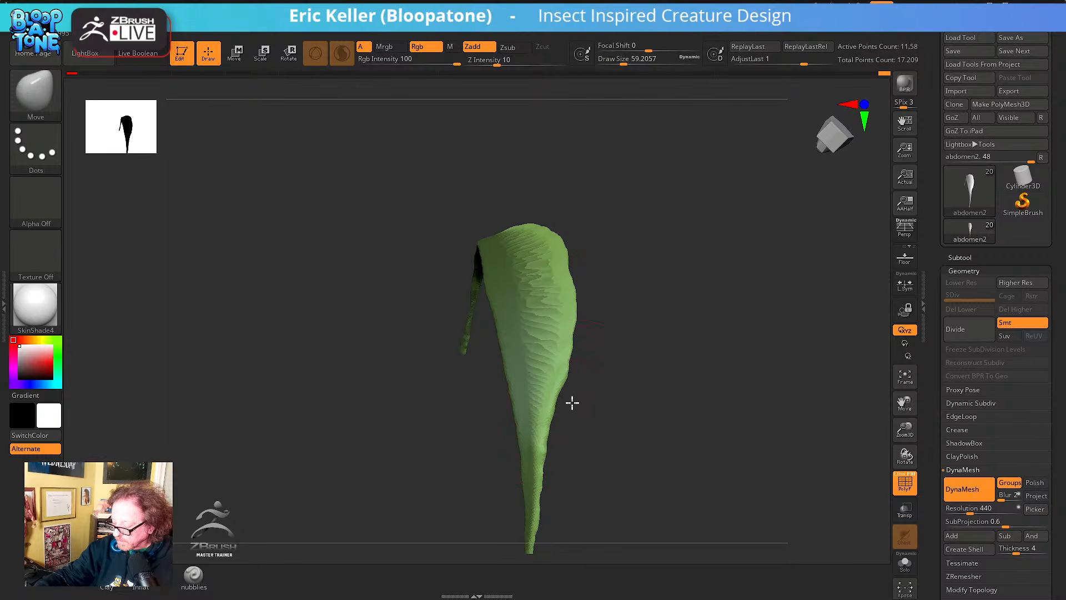
pyautogui.hotkey('ctrl', 'z')
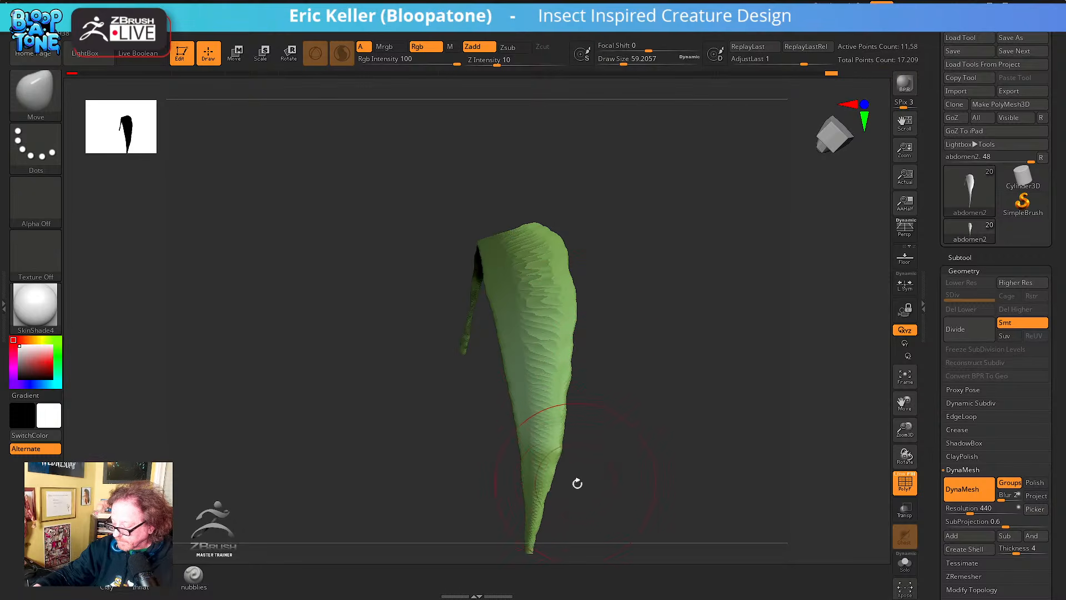
pyautogui.moveTo(577, 483); pyautogui.dragTo(553, 438, button='right')
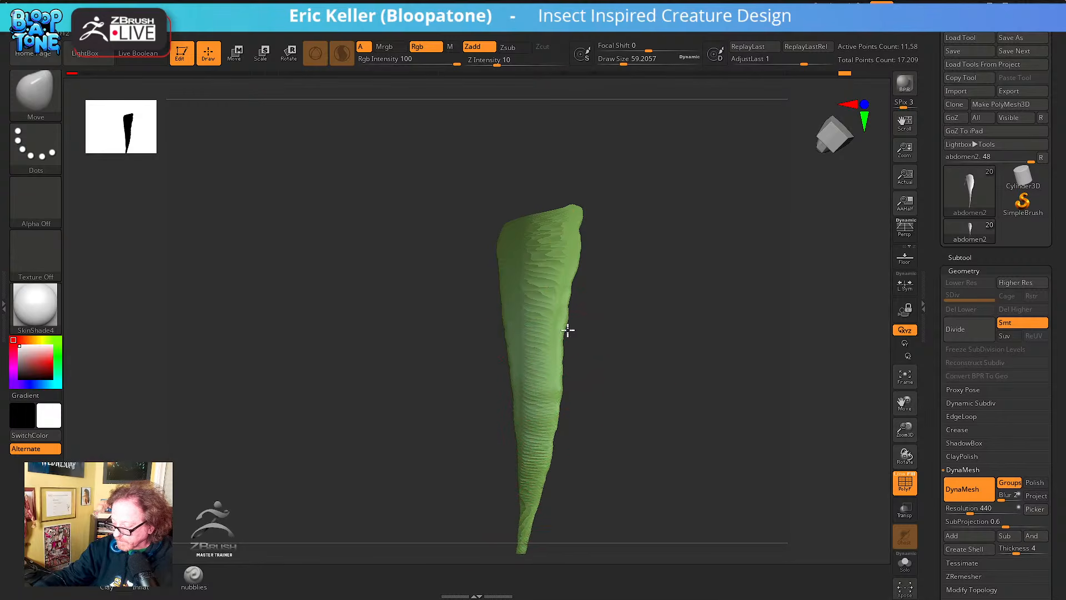
pyautogui.hotkey('ctrl', 'shift', 'z')
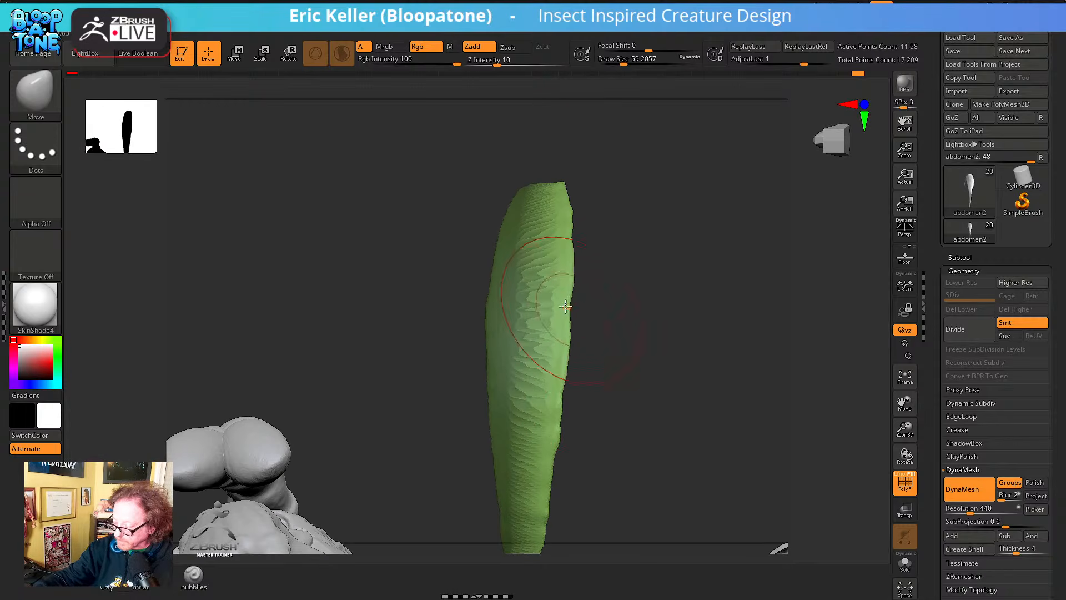
# Even out the band's long outer edge from several viewing angles with the Move brush at draw size about 59.2
pyautogui.moveTo(581, 298)
pyautogui.mouseDown()
pyautogui.moveTo(605, 326)
pyautogui.moveTo(577, 284)
pyautogui.mouseUp()
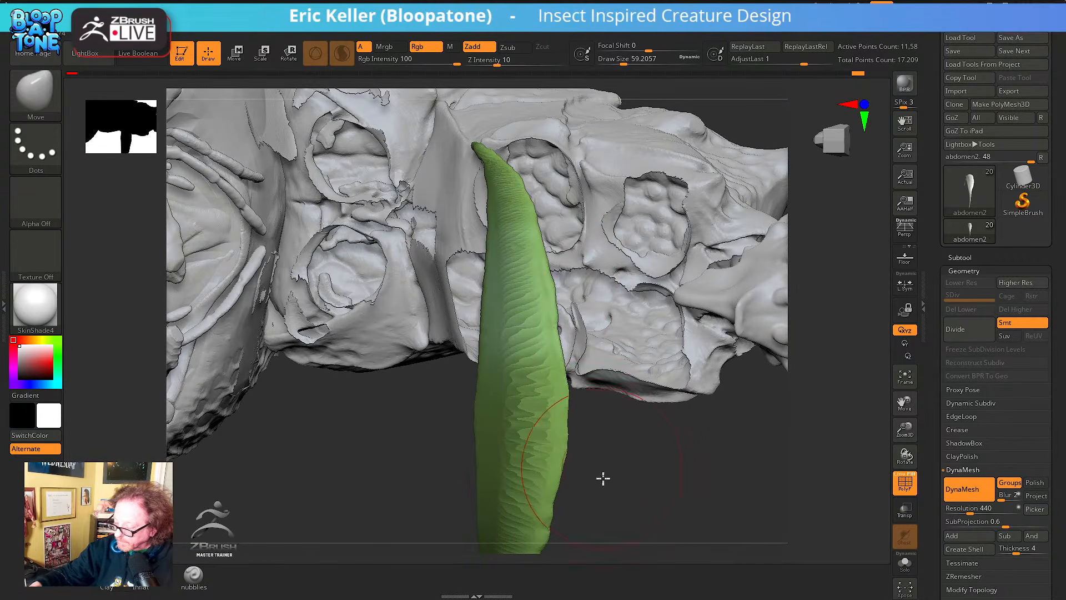
pyautogui.moveTo(602, 478)
pyautogui.mouseDown()
pyautogui.moveTo(625, 488)
pyautogui.moveTo(614, 464)
pyautogui.mouseUp()
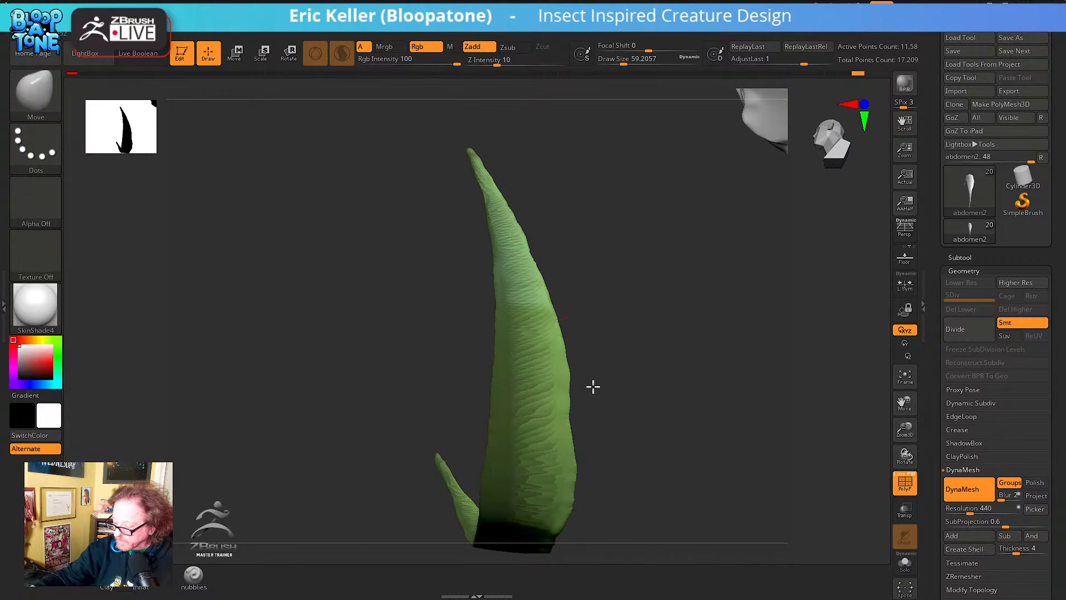
pyautogui.moveTo(572, 381); pyautogui.dragTo(604, 447)
pyautogui.moveTo(568, 481); pyautogui.dragTo(572, 281)
pyautogui.moveTo(509, 211)
pyautogui.mouseDown()
pyautogui.moveTo(488, 222)
pyautogui.moveTo(501, 276)
pyautogui.moveTo(525, 298)
pyautogui.mouseUp()
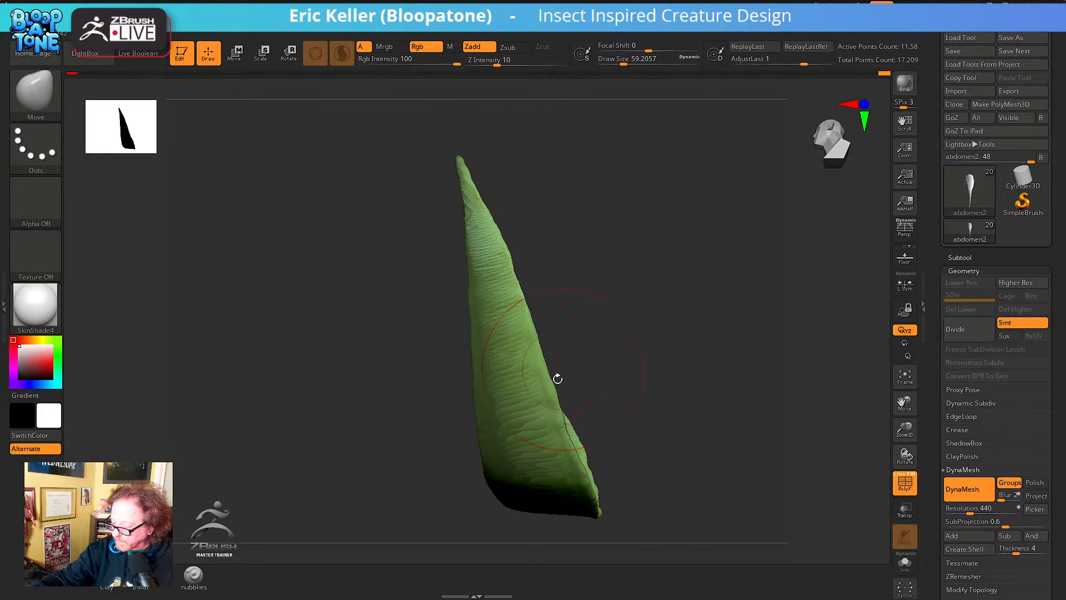
pyautogui.moveTo(624, 398); pyautogui.dragTo(580, 380)
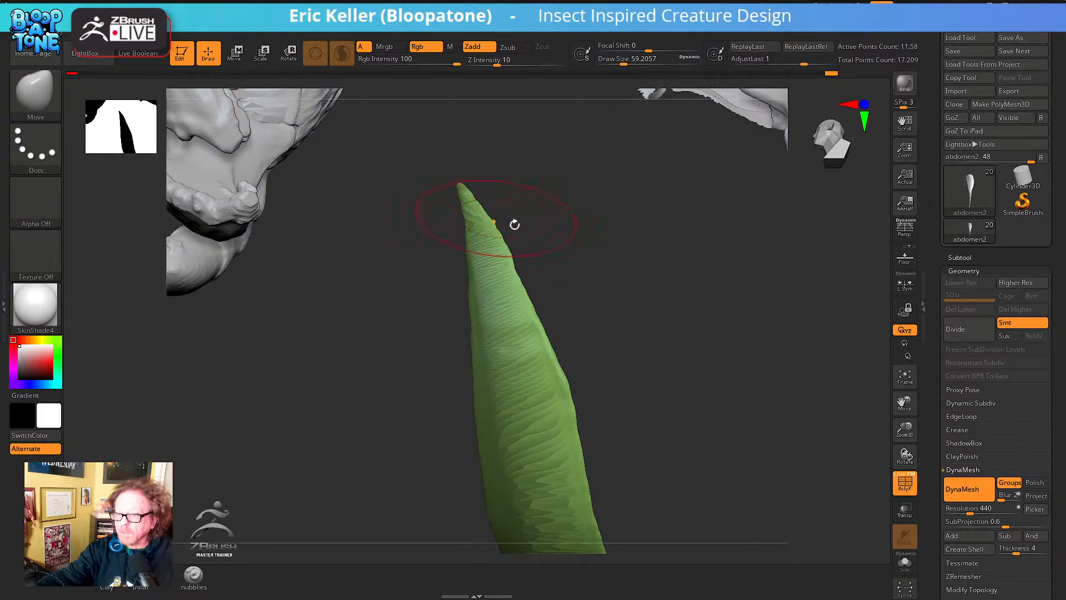
# Widen the band's tapering upper part by moving its outer edge outward down to the masked underside
pyautogui.moveTo(511, 226); pyautogui.dragTo(524, 321)
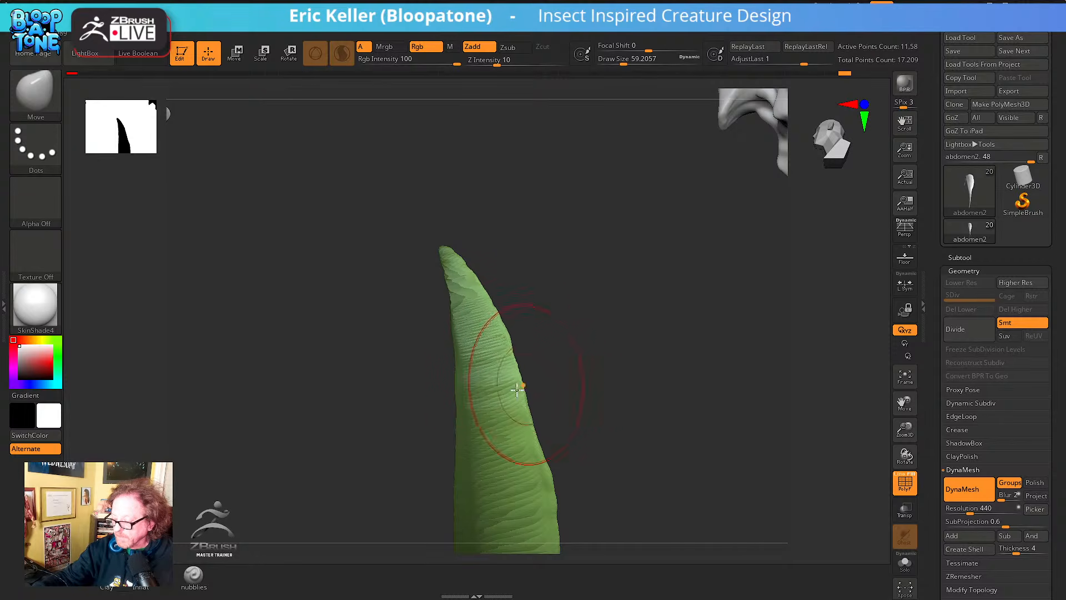
pyautogui.moveTo(561, 427)
pyautogui.mouseDown()
pyautogui.moveTo(569, 352)
pyautogui.moveTo(533, 376)
pyautogui.mouseUp()
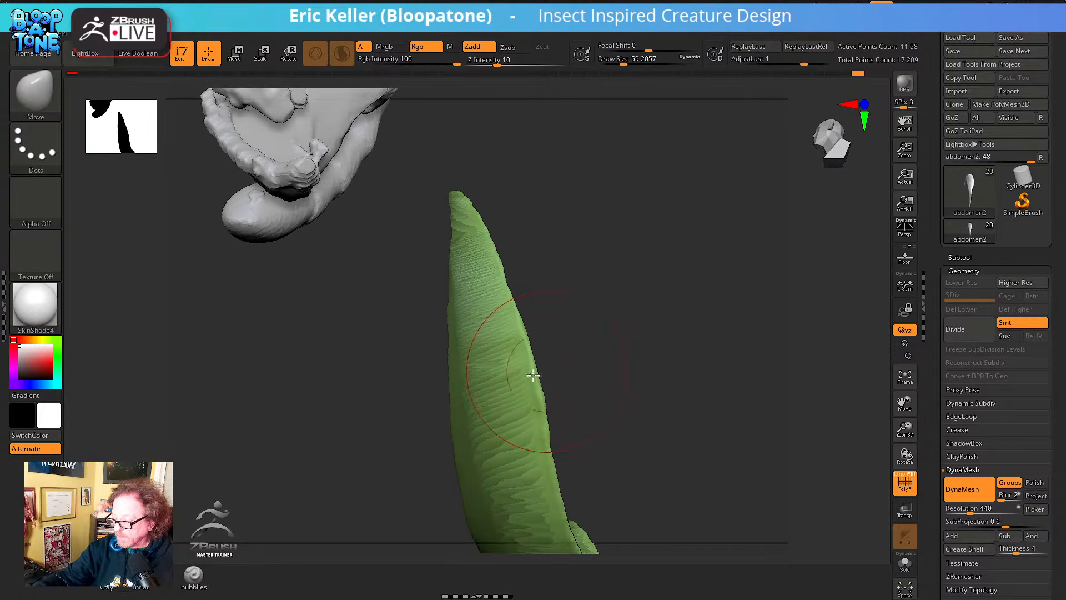
pyautogui.moveTo(545, 411); pyautogui.dragTo(557, 433)
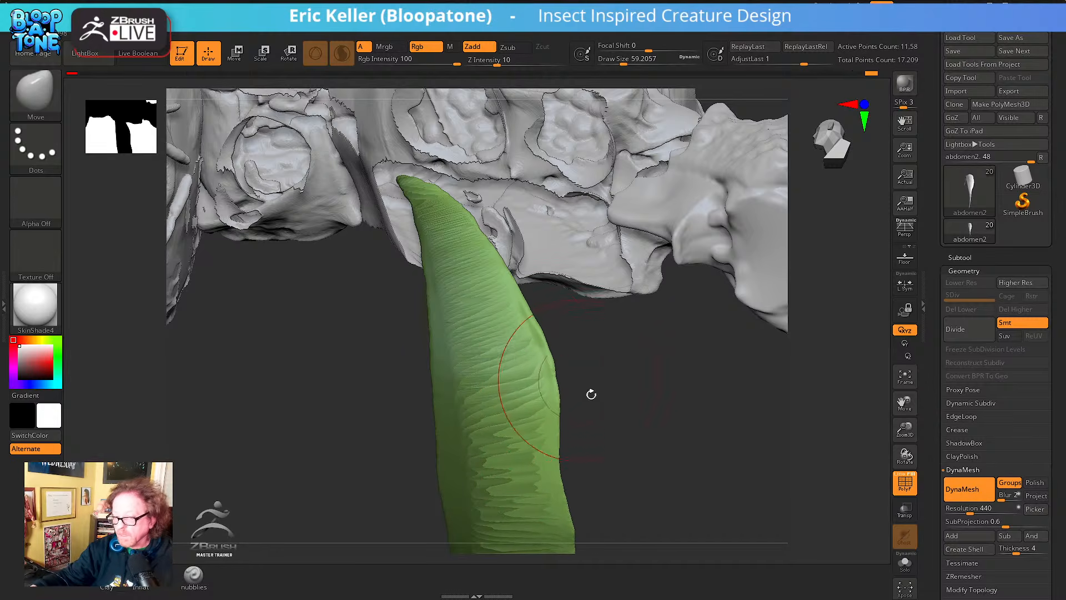
pyautogui.moveTo(590, 393); pyautogui.dragTo(583, 424)
pyautogui.moveTo(571, 471)
pyautogui.mouseDown()
pyautogui.moveTo(544, 404)
pyautogui.moveTo(551, 352)
pyautogui.moveTo(567, 360)
pyautogui.mouseUp()
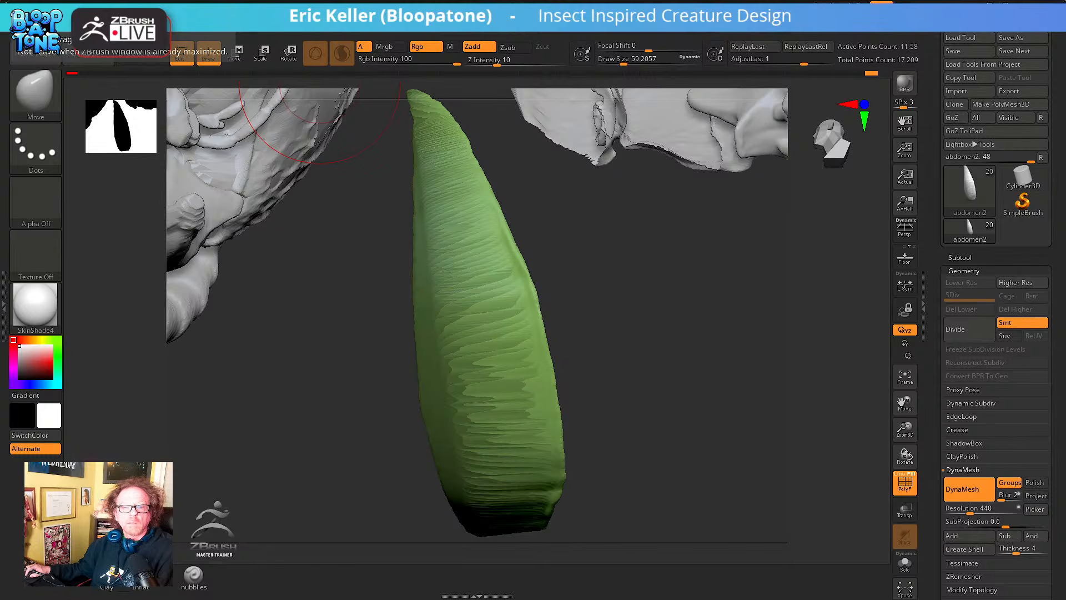
# Switch to the browser, enlarge the "wip daemon" image on Imgur to examine the sculpt's three views, and return to ZBrush
pyautogui.moveTo(0, 134); pyautogui.dragTo(505, 104)
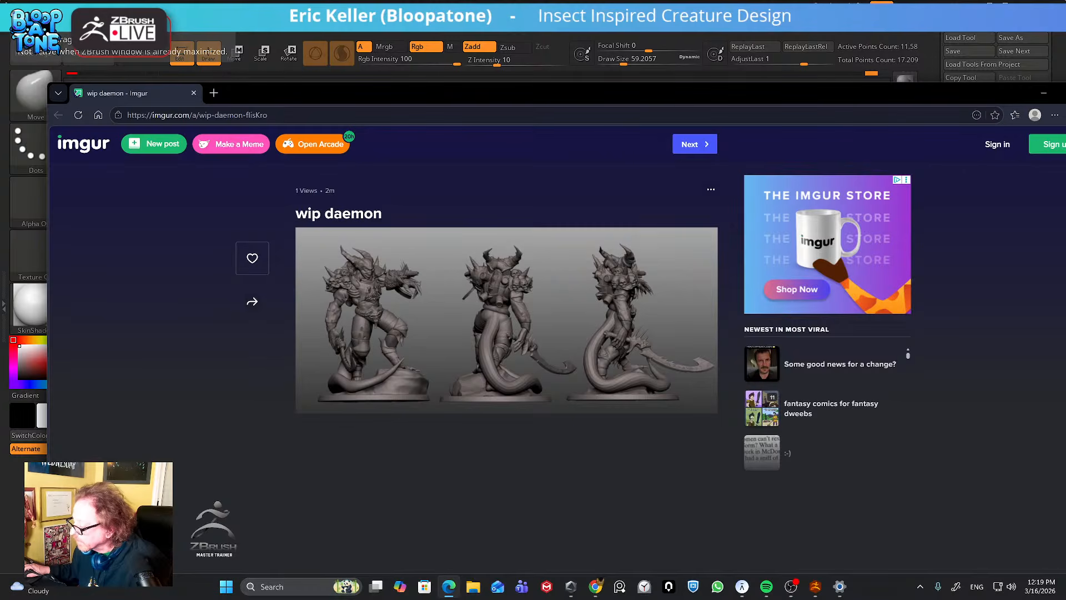
pyautogui.moveTo(865, 93); pyautogui.dragTo(745, 85)
pyautogui.click(946, 85)
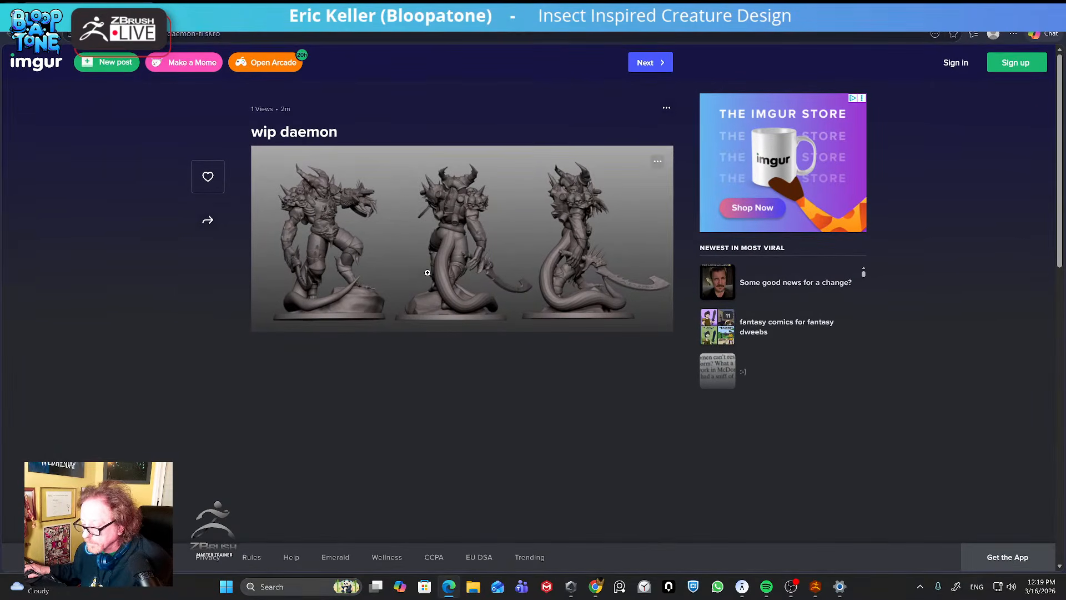
pyautogui.click(427, 272)
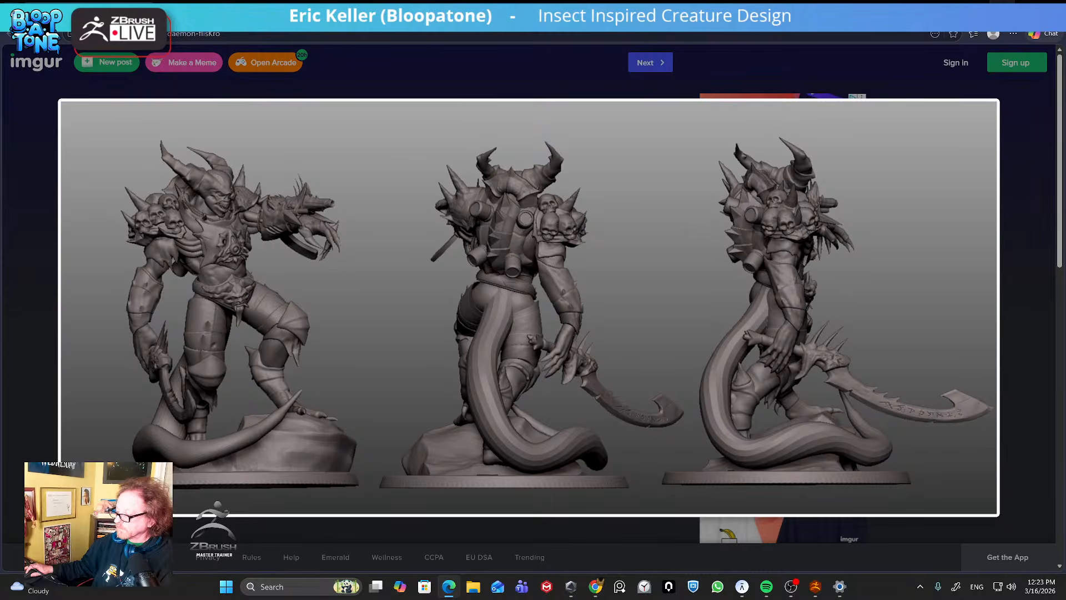
pyautogui.click(1002, 8)
# Show all abdomen polygroups again and bring the joint between the tan and green plates into side view
pyautogui.moveTo(632, 333)
pyautogui.mouseDown()
pyautogui.moveTo(609, 326)
pyautogui.moveTo(577, 366)
pyautogui.moveTo(533, 361)
pyautogui.moveTo(670, 384)
pyautogui.mouseUp()
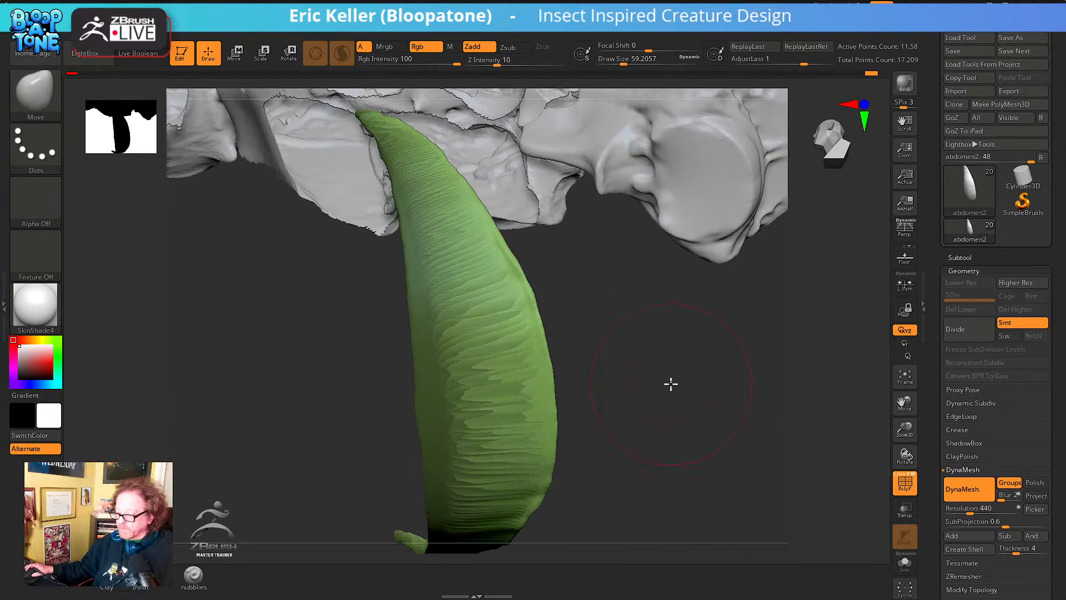
pyautogui.moveTo(607, 428); pyautogui.dragTo(709, 469)
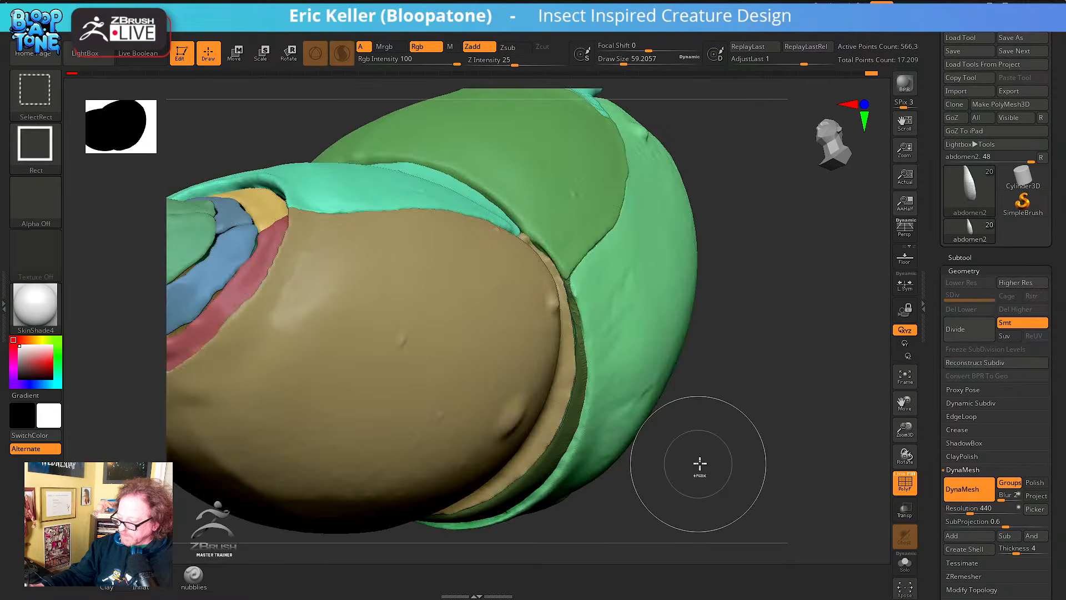
pyautogui.moveTo(695, 435); pyautogui.dragTo(692, 475)
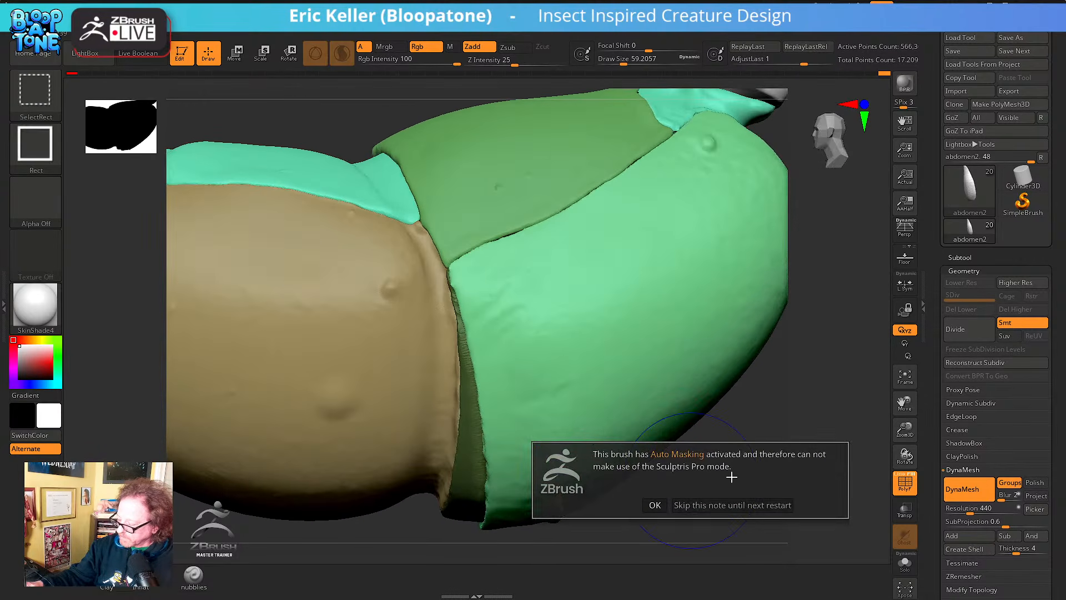
pyautogui.keyDown('ctrl'); pyautogui.keyDown('shift'); pyautogui.click(578, 444); pyautogui.keyUp('shift'); pyautogui.keyUp('ctrl')
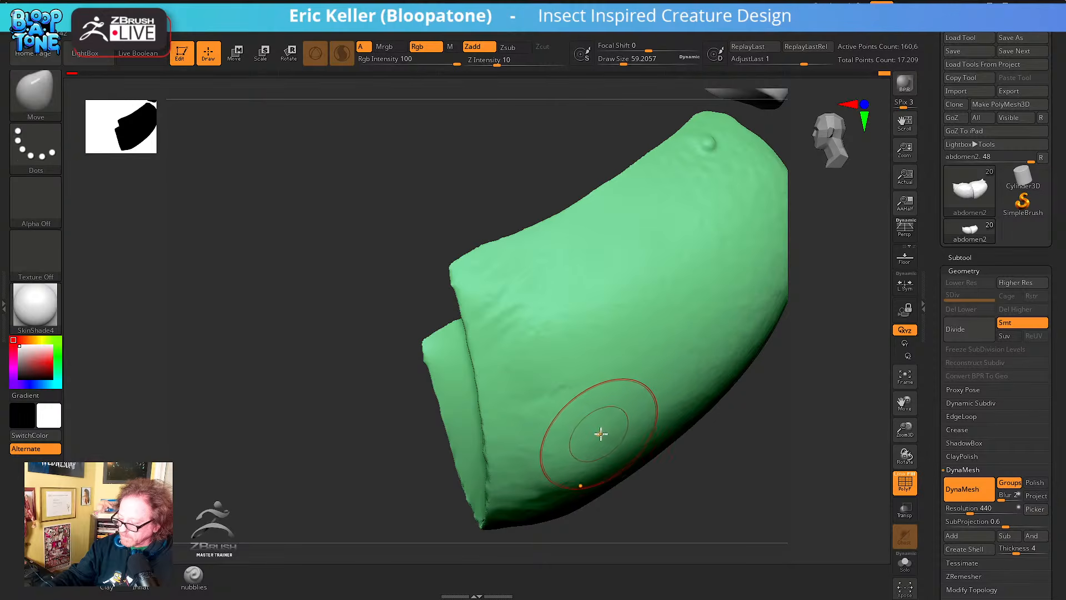
pyautogui.keyDown('ctrl'); pyautogui.keyDown('shift'); pyautogui.click(686, 463); pyautogui.keyUp('shift'); pyautogui.keyUp('ctrl')
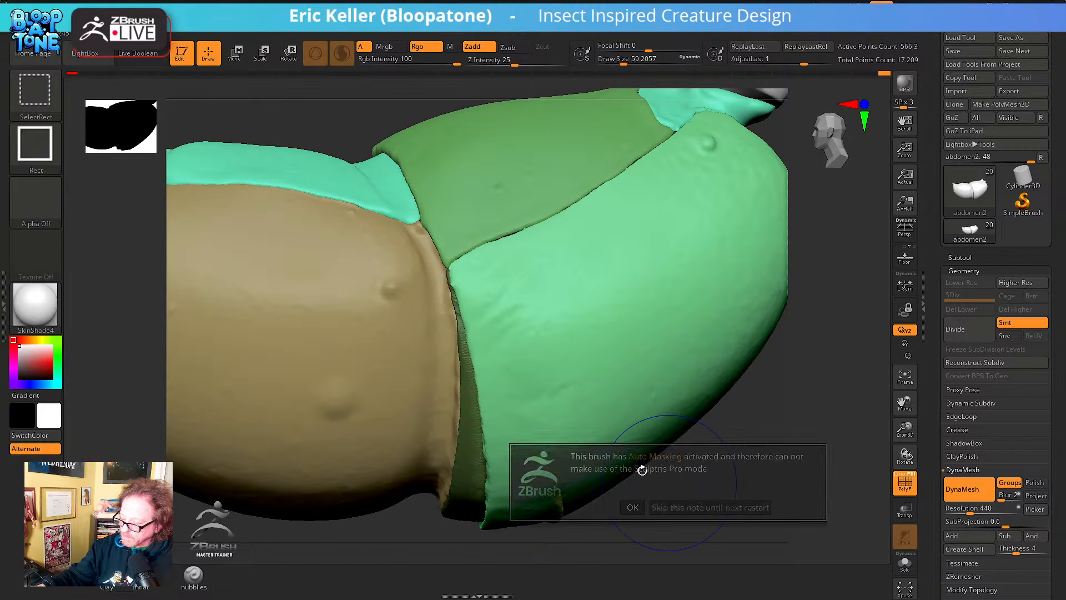
pyautogui.click(644, 508)
pyautogui.keyDown('ctrl'); pyautogui.keyDown('shift'); pyautogui.click(475, 458); pyautogui.keyUp('shift'); pyautogui.keyUp('ctrl')
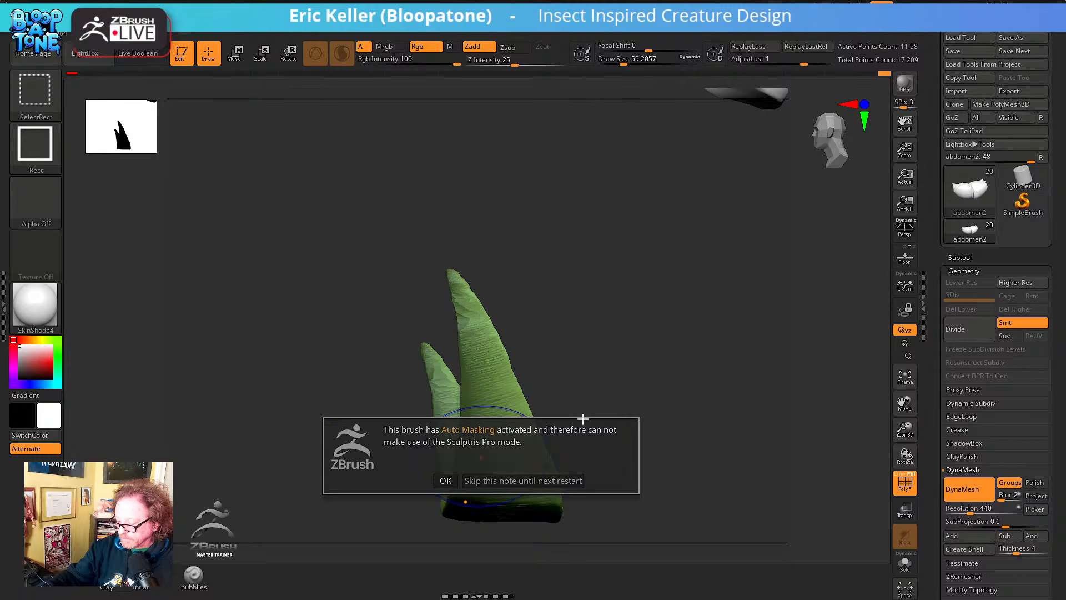
pyautogui.click(446, 480)
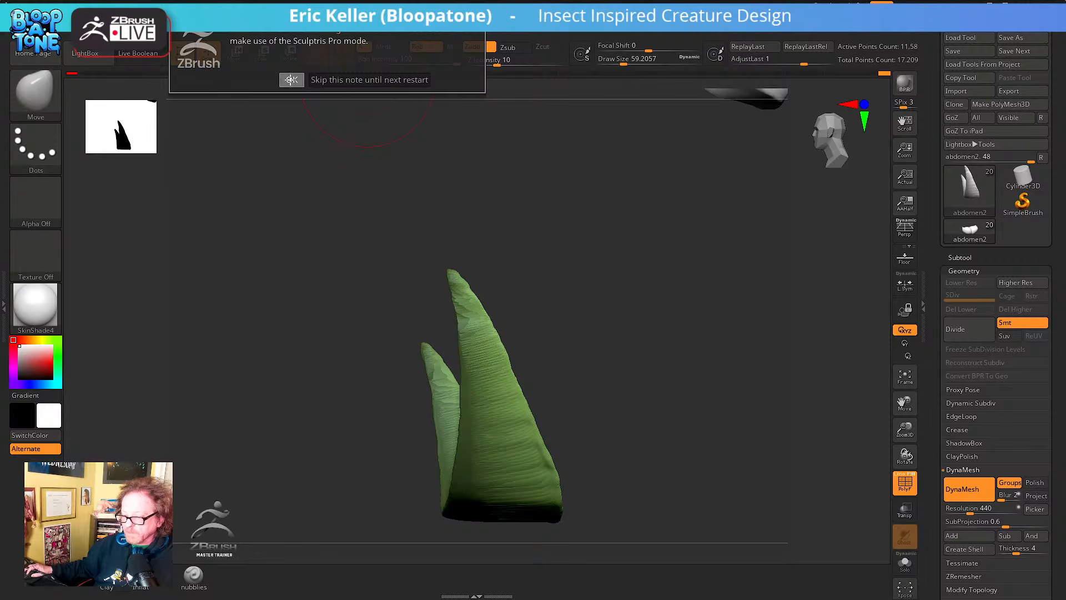
pyautogui.click(292, 79)
pyautogui.keyDown('ctrl'); pyautogui.keyDown('shift'); pyautogui.click(350, 119); pyautogui.keyUp('shift'); pyautogui.keyUp('ctrl')
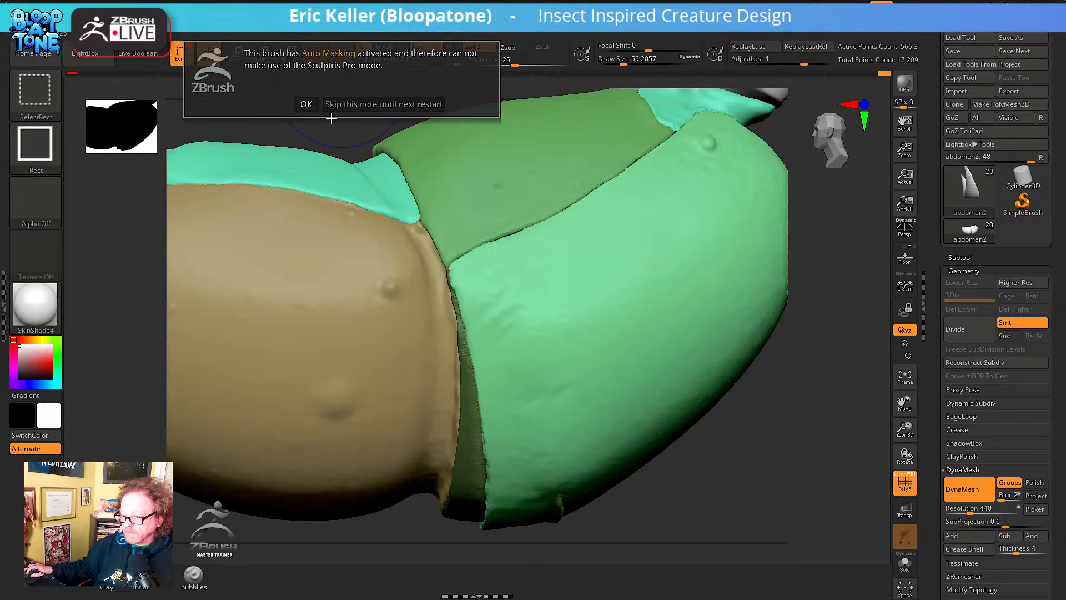
pyautogui.click(306, 104)
# Clear the mask from the abdomen and dismiss the Auto Masking note
pyautogui.press('ctrl')
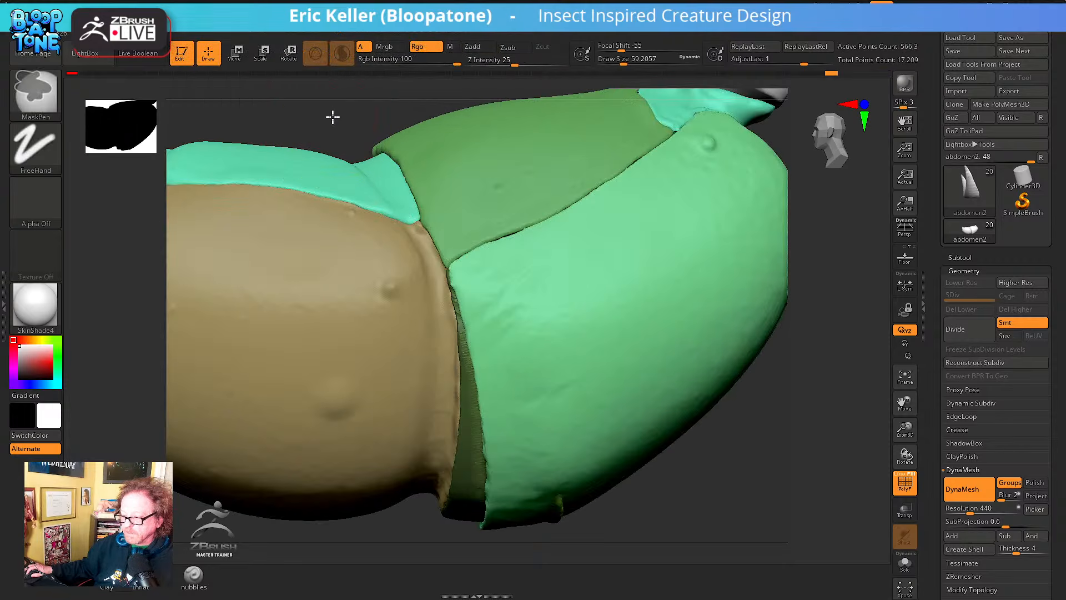
pyautogui.keyDown('ctrl'); pyautogui.moveTo(332, 117); pyautogui.dragTo(342, 118); pyautogui.keyUp('ctrl')
pyautogui.hotkey('ctrl', 'shift')
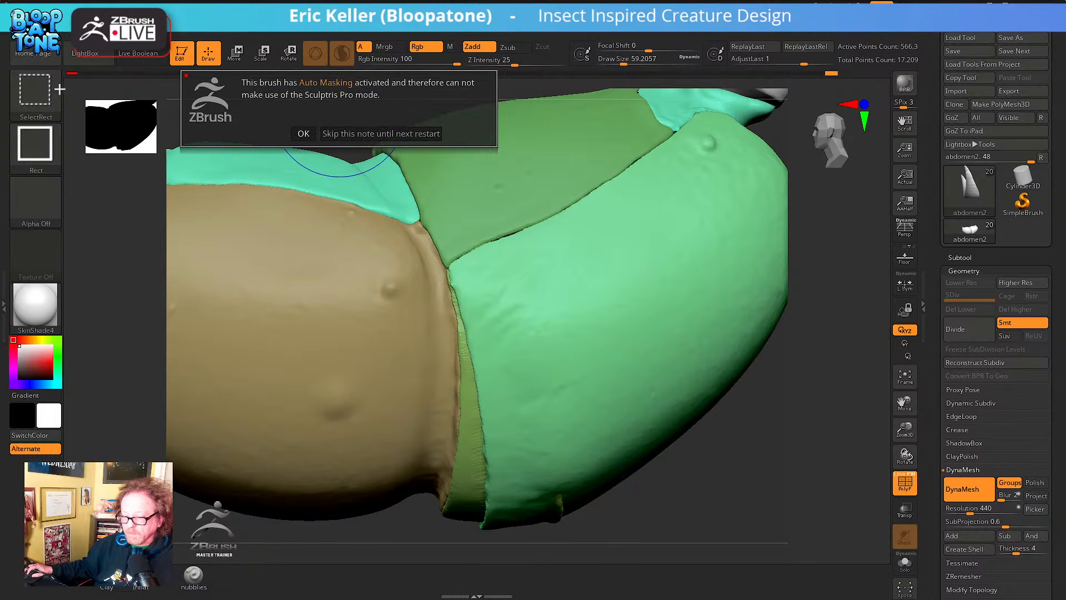
pyautogui.click(303, 134)
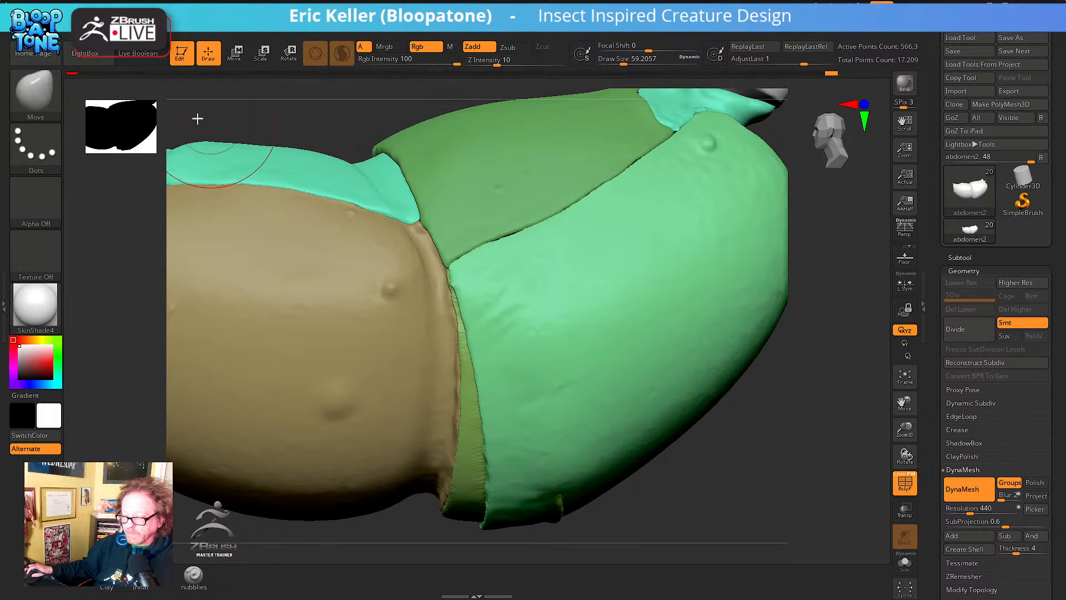
# Turn off Sculptris Pro mode while keeping the Move brush active
pyautogui.press('b')
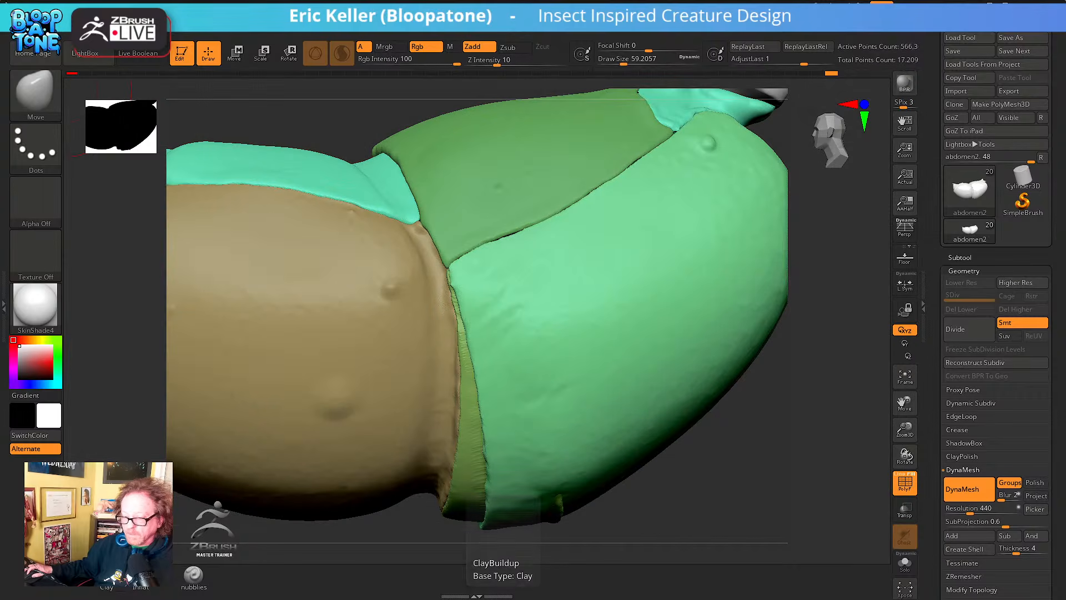
pyautogui.click(65, 31)
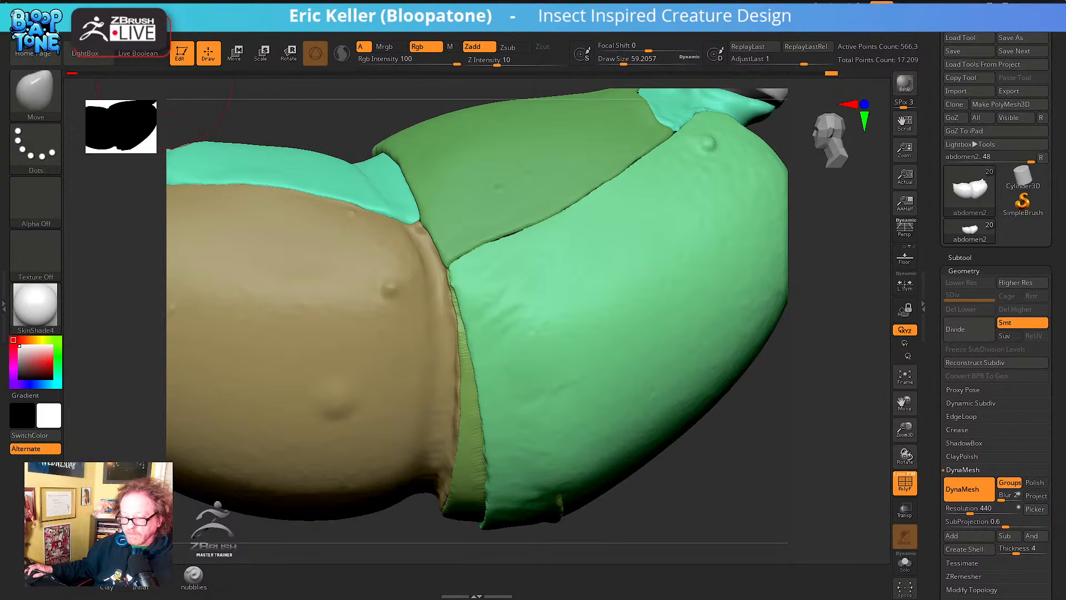
pyautogui.click(62, 25)
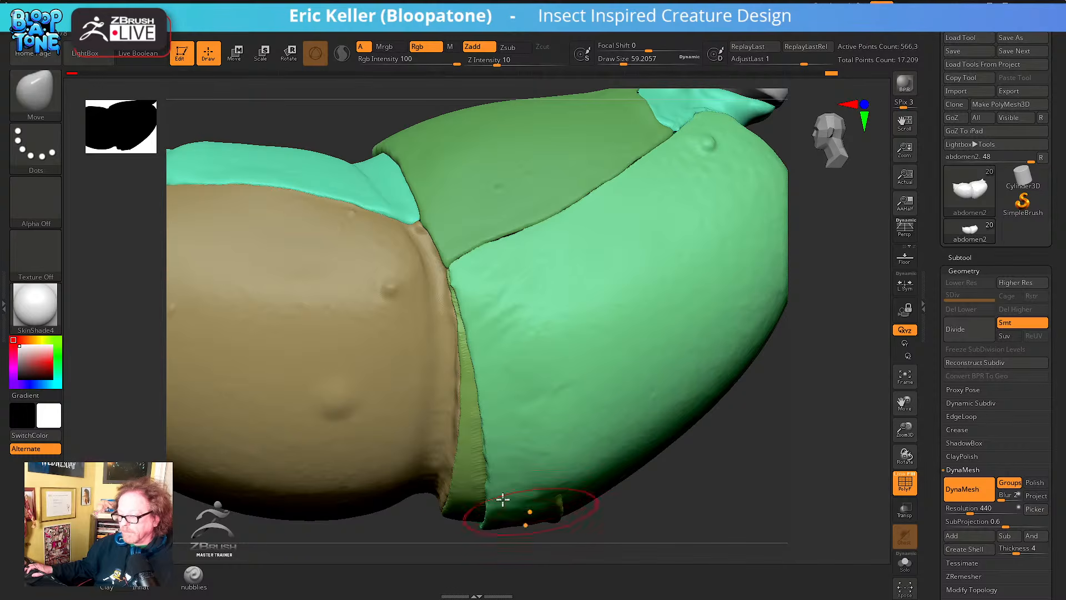
# Isolate the olive band and widen its pointed upper ends into squared tips using the Move brush at draw sizes about 28.8 and 21.6
pyautogui.keyDown('ctrl'); pyautogui.keyDown('shift'); pyautogui.click(494, 481); pyautogui.keyUp('shift'); pyautogui.keyUp('ctrl')
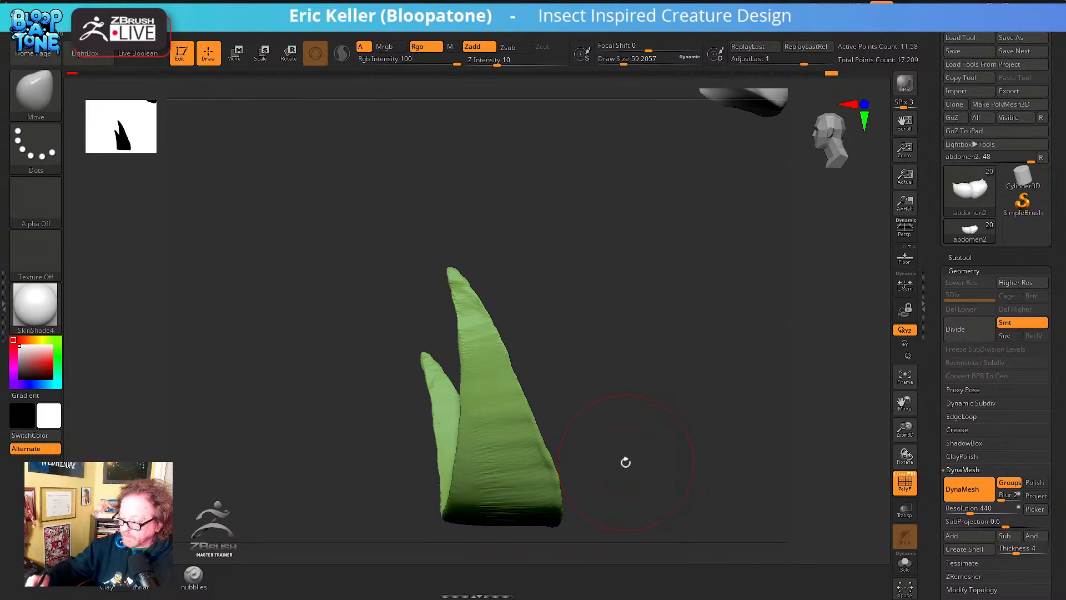
pyautogui.press('s')
pyautogui.moveTo(499, 288); pyautogui.dragTo(477, 270)
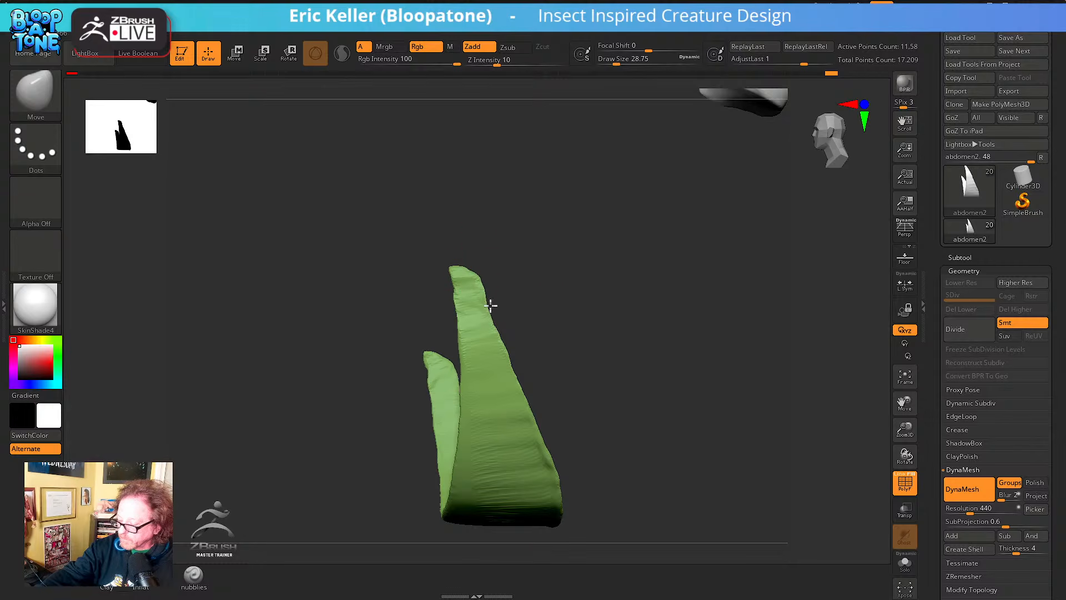
pyautogui.press('s')
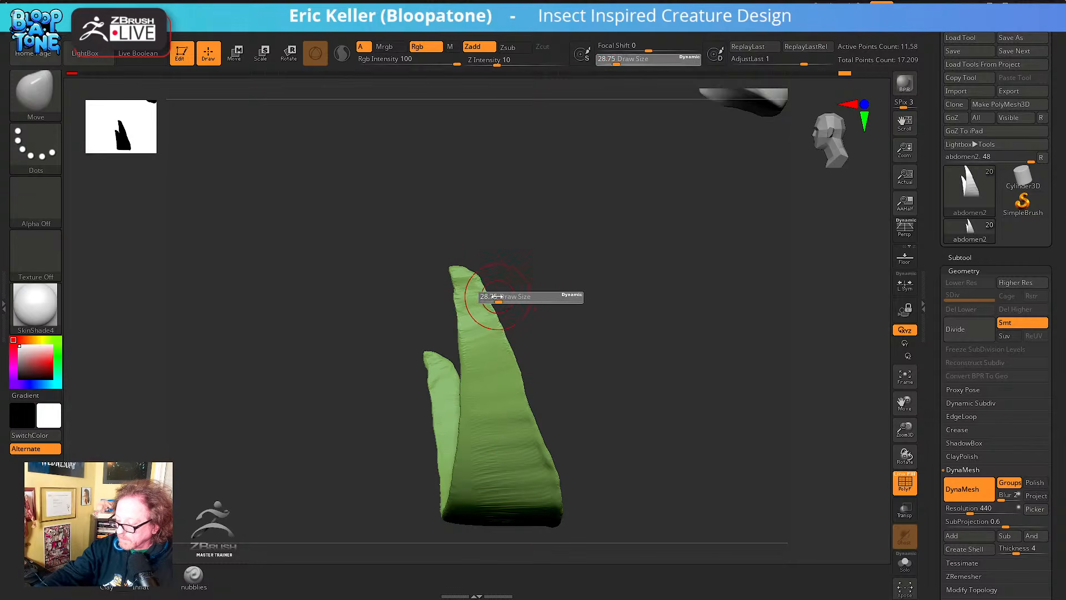
pyautogui.moveTo(490, 292); pyautogui.dragTo(497, 318)
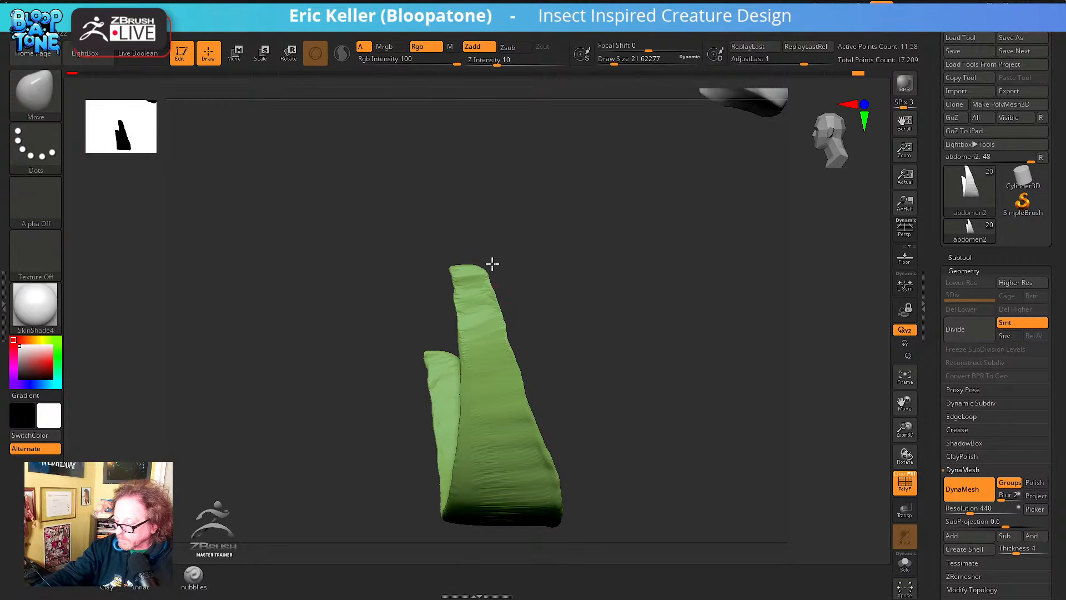
pyautogui.moveTo(493, 269)
pyautogui.mouseDown()
pyautogui.moveTo(493, 322)
pyautogui.moveTo(518, 340)
pyautogui.mouseUp()
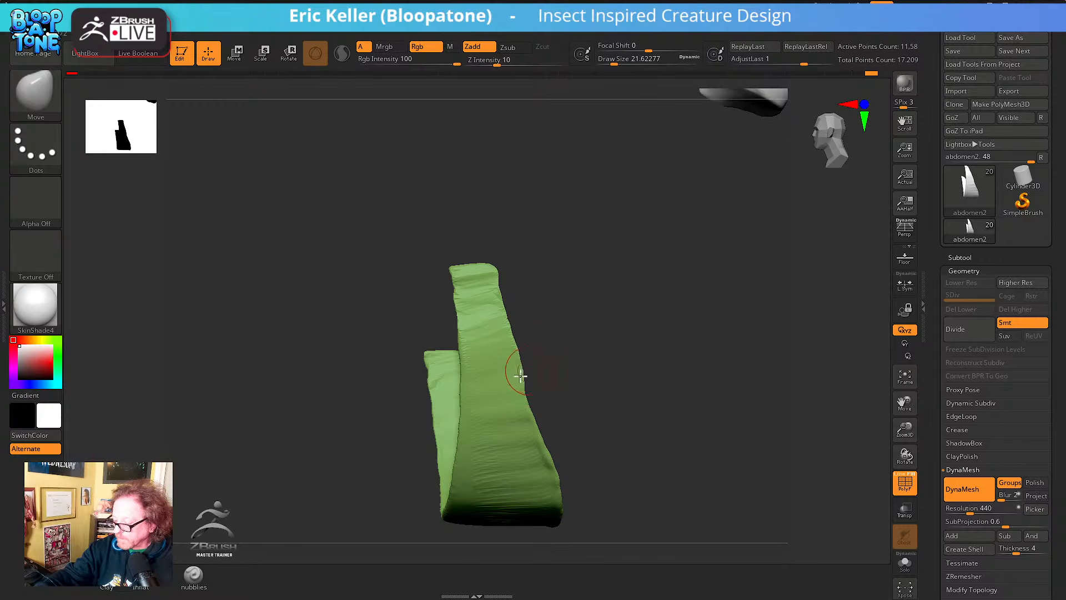
# Straighten the outer side edge of the isolated olive band using the Move brush at draw size about 21.6
pyautogui.moveTo(578, 390)
pyautogui.mouseDown()
pyautogui.moveTo(594, 352)
pyautogui.moveTo(514, 358)
pyautogui.mouseUp()
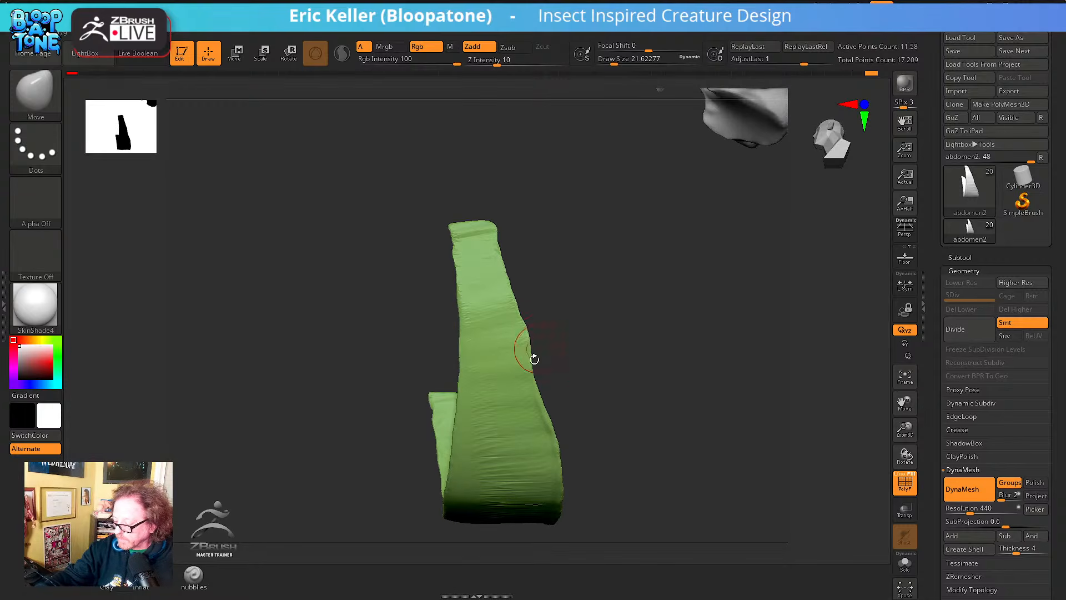
pyautogui.moveTo(599, 404); pyautogui.dragTo(558, 343)
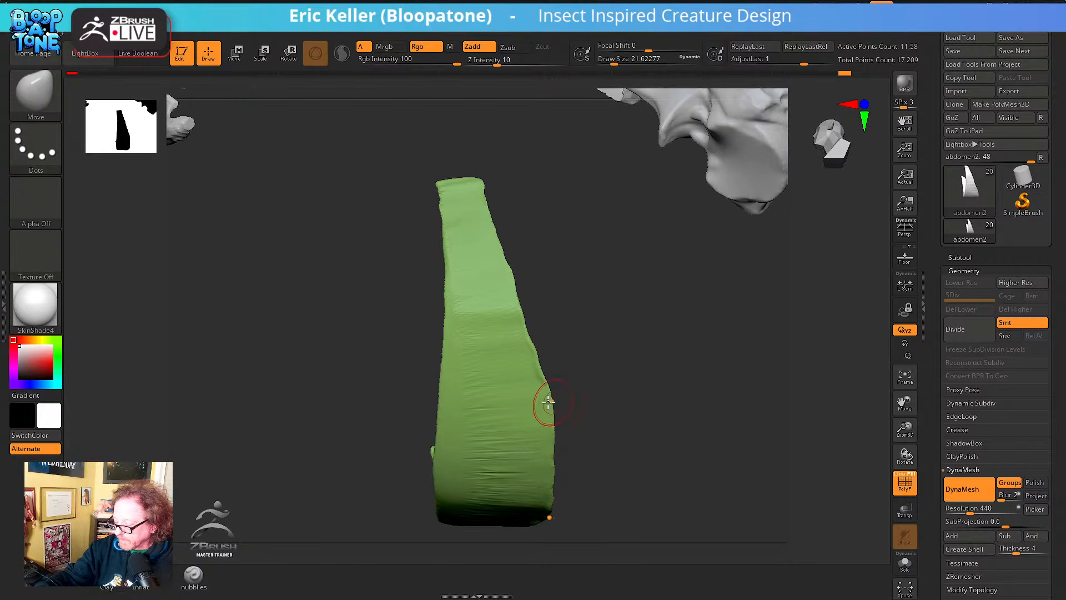
pyautogui.moveTo(558, 406); pyautogui.dragTo(558, 410)
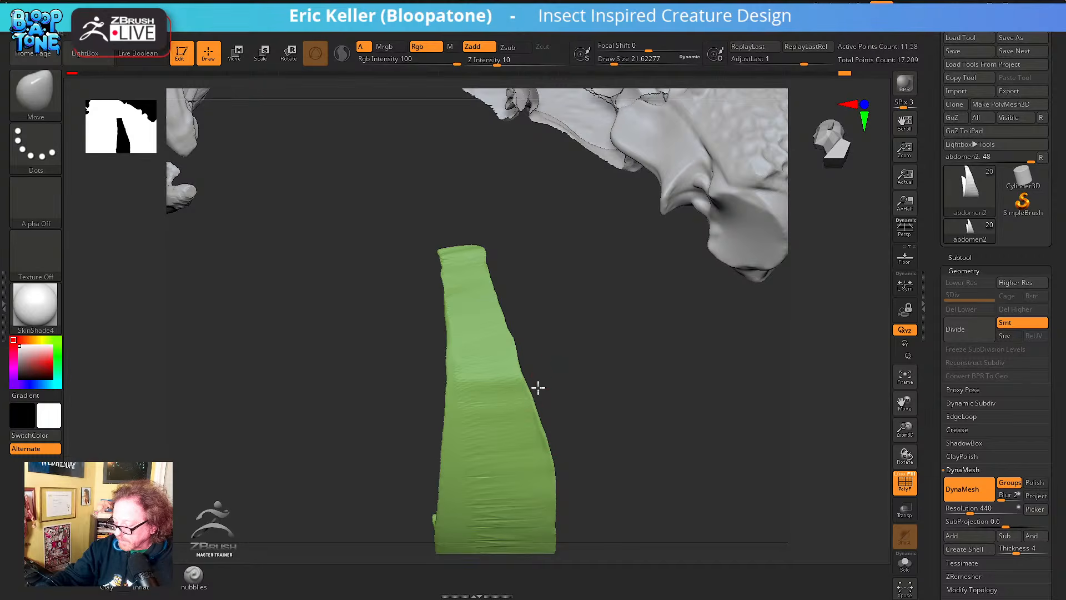
pyautogui.moveTo(547, 352)
pyautogui.mouseDown()
pyautogui.moveTo(557, 388)
pyautogui.moveTo(518, 400)
pyautogui.mouseUp()
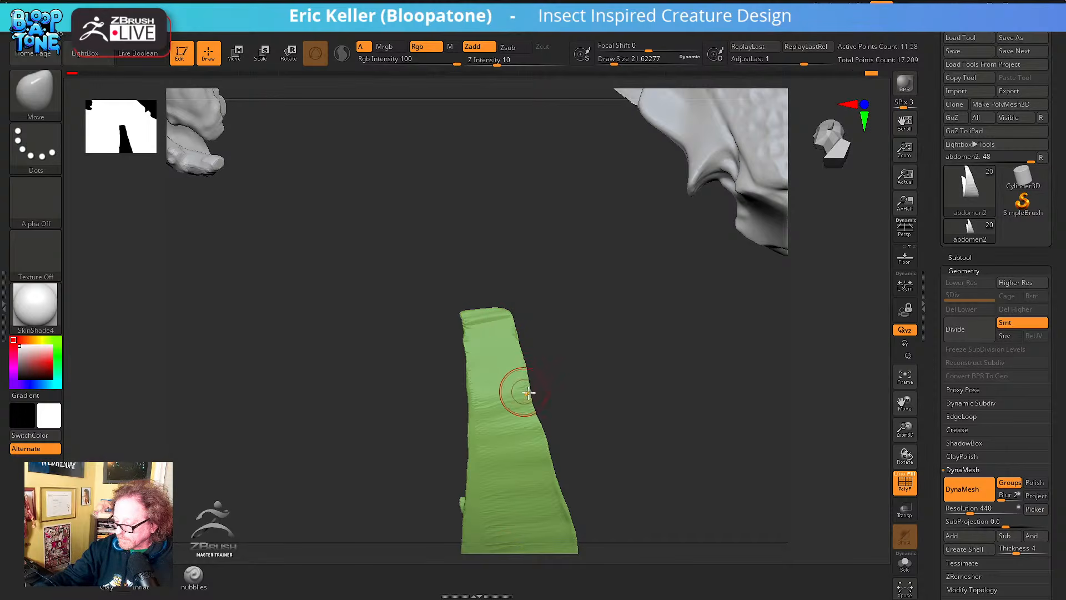
pyautogui.moveTo(547, 407)
pyautogui.mouseDown()
pyautogui.moveTo(566, 352)
pyautogui.moveTo(535, 330)
pyautogui.mouseUp()
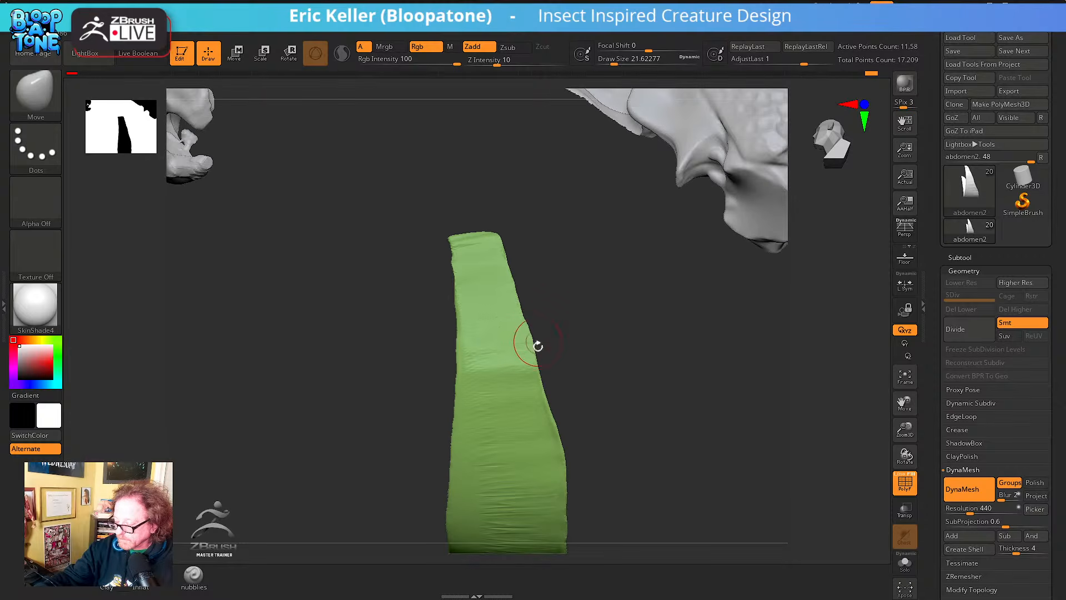
pyautogui.moveTo(556, 289)
pyautogui.mouseDown()
pyautogui.moveTo(536, 371)
pyautogui.moveTo(501, 354)
pyautogui.mouseUp()
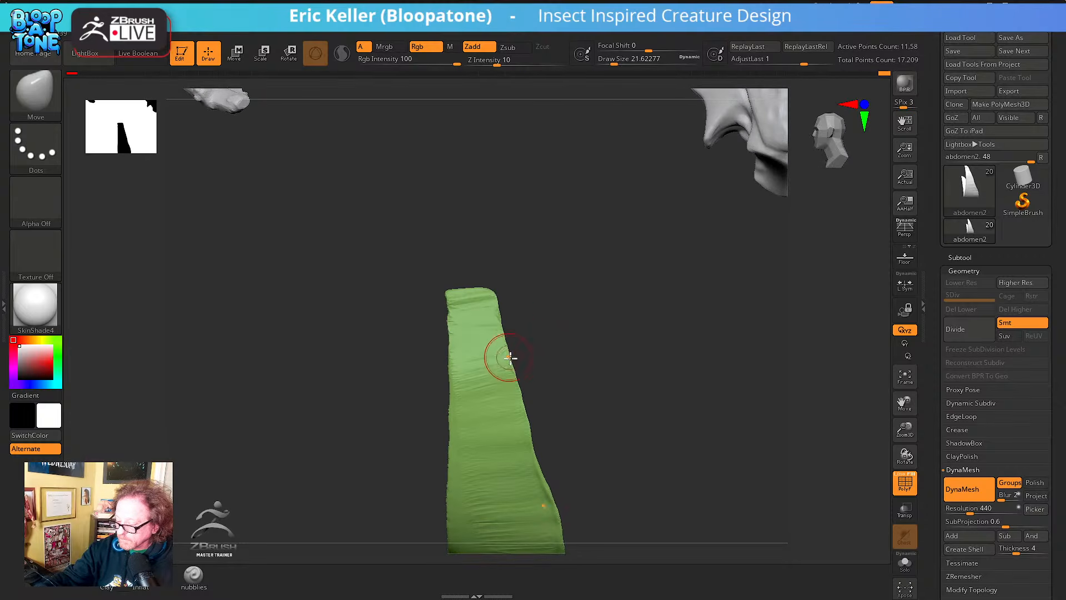
pyautogui.moveTo(567, 400)
pyautogui.mouseDown()
pyautogui.moveTo(554, 316)
pyautogui.moveTo(531, 347)
pyautogui.moveTo(590, 366)
pyautogui.moveTo(540, 357)
pyautogui.mouseUp()
pyautogui.moveTo(562, 402); pyautogui.dragTo(555, 375)
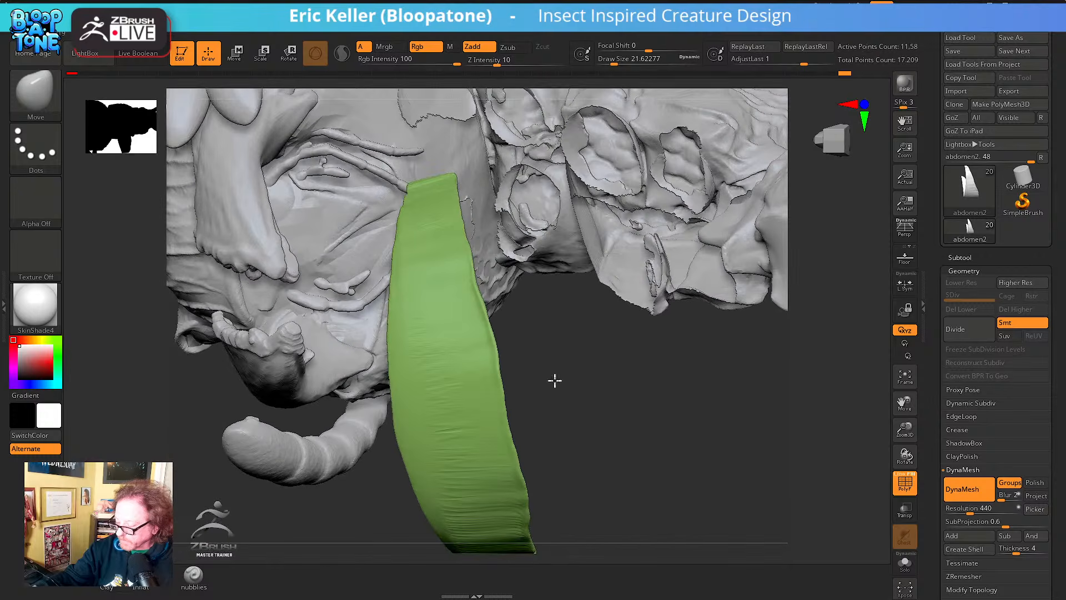
# Solo the abdomen subtool and even out the olive band's upper and middle side edge with the Move brush
pyautogui.click(910, 562)
pyautogui.moveTo(694, 462); pyautogui.dragTo(604, 458)
pyautogui.moveTo(516, 466)
pyautogui.mouseDown()
pyautogui.moveTo(511, 447)
pyautogui.moveTo(525, 439)
pyautogui.mouseUp()
pyautogui.moveTo(528, 484); pyautogui.dragTo(493, 313)
pyautogui.moveTo(520, 300); pyautogui.dragTo(525, 334)
pyautogui.moveTo(478, 280); pyautogui.dragTo(476, 254)
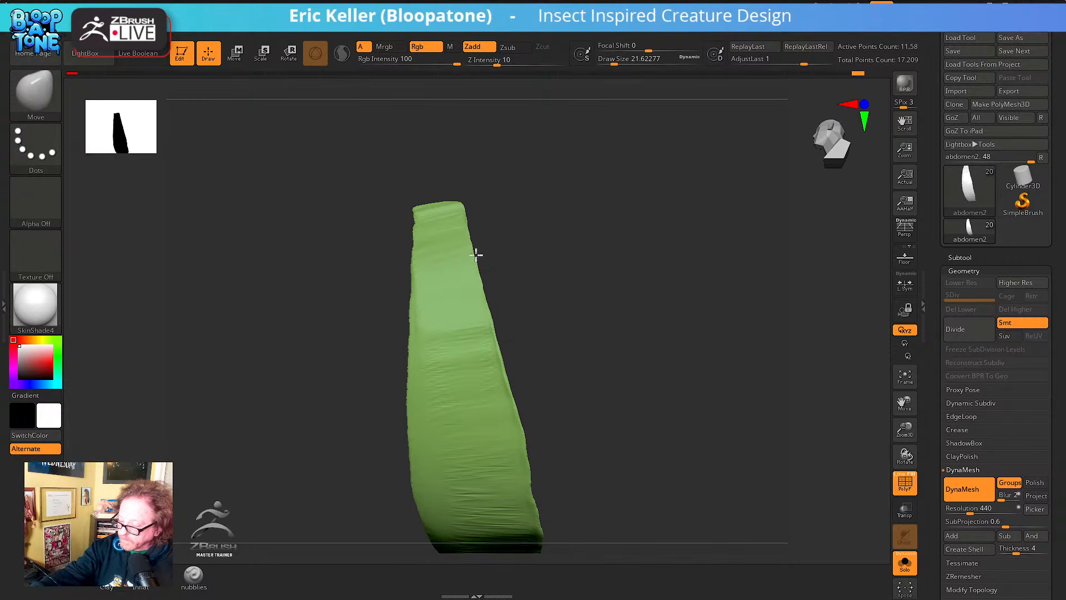
pyautogui.moveTo(470, 209); pyautogui.dragTo(472, 213)
pyautogui.moveTo(473, 257); pyautogui.dragTo(482, 270)
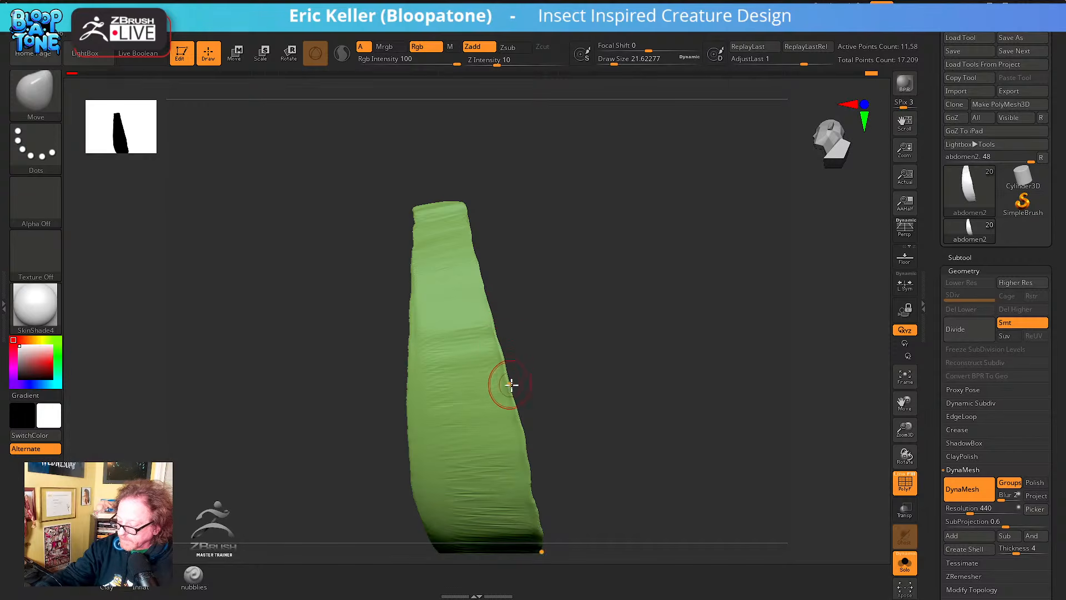
pyautogui.moveTo(511, 384); pyautogui.dragTo(528, 428)
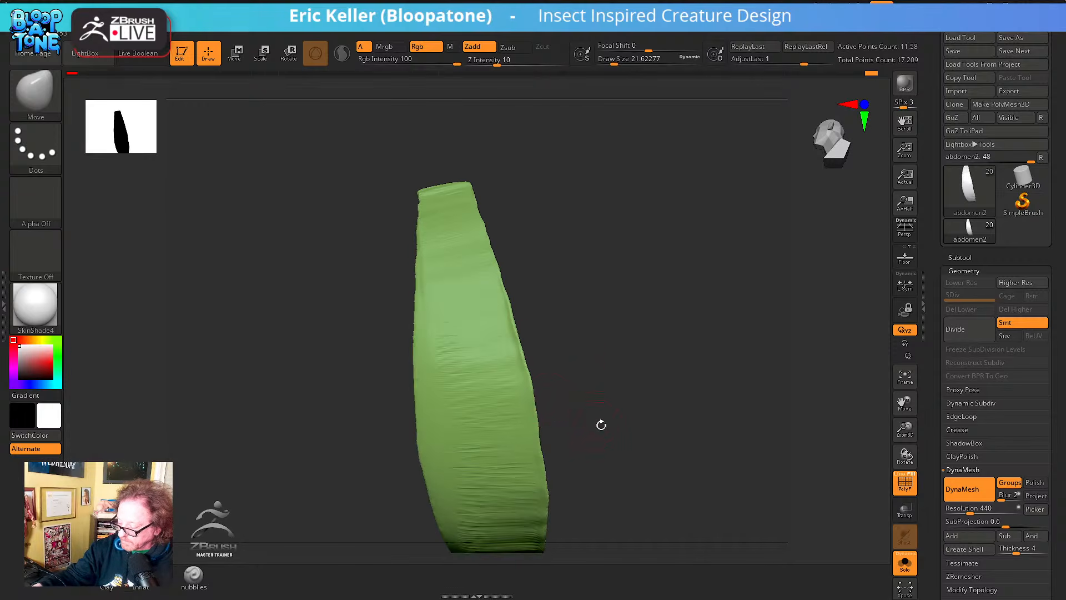
# View the olive band from other angles and adjust its edge towards the narrow squared tip with the Move brush
pyautogui.moveTo(601, 425); pyautogui.dragTo(569, 361)
pyautogui.moveTo(567, 411); pyautogui.dragTo(538, 381)
pyautogui.moveTo(547, 440); pyautogui.dragTo(548, 390)
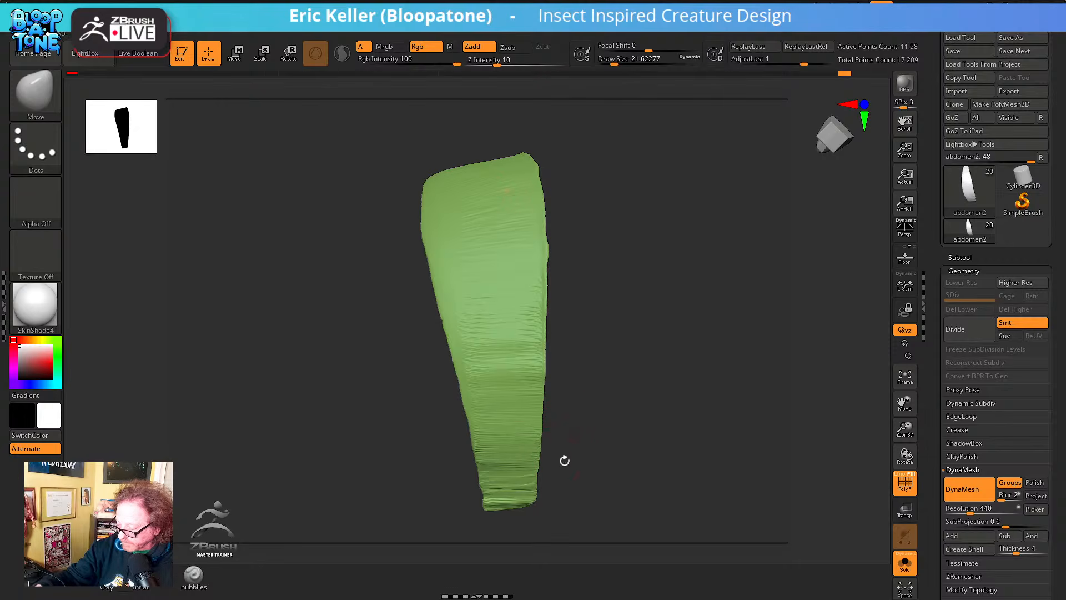
pyautogui.moveTo(564, 460); pyautogui.dragTo(526, 468)
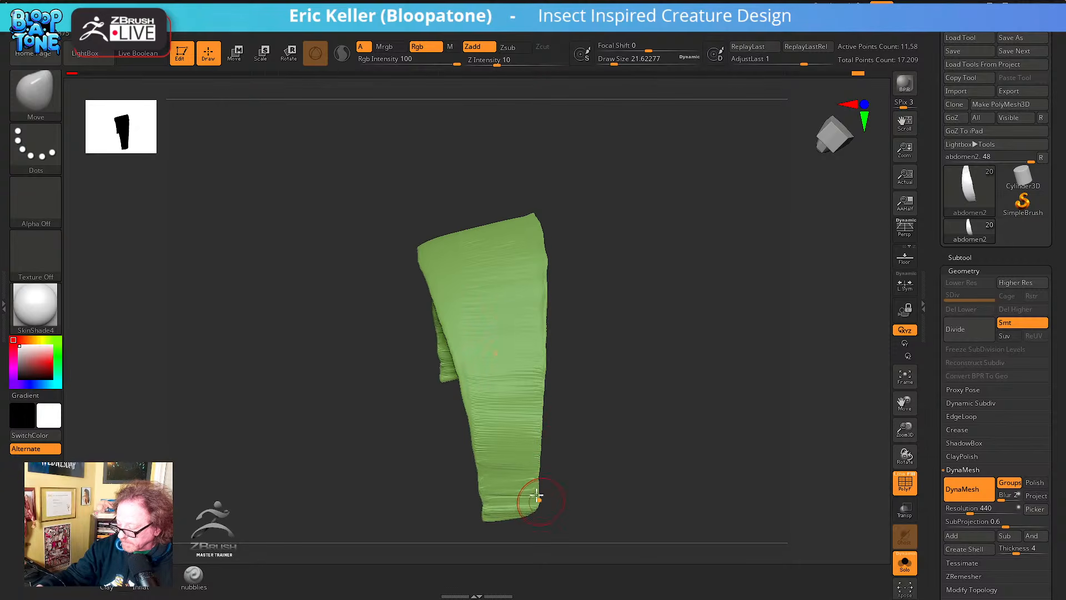
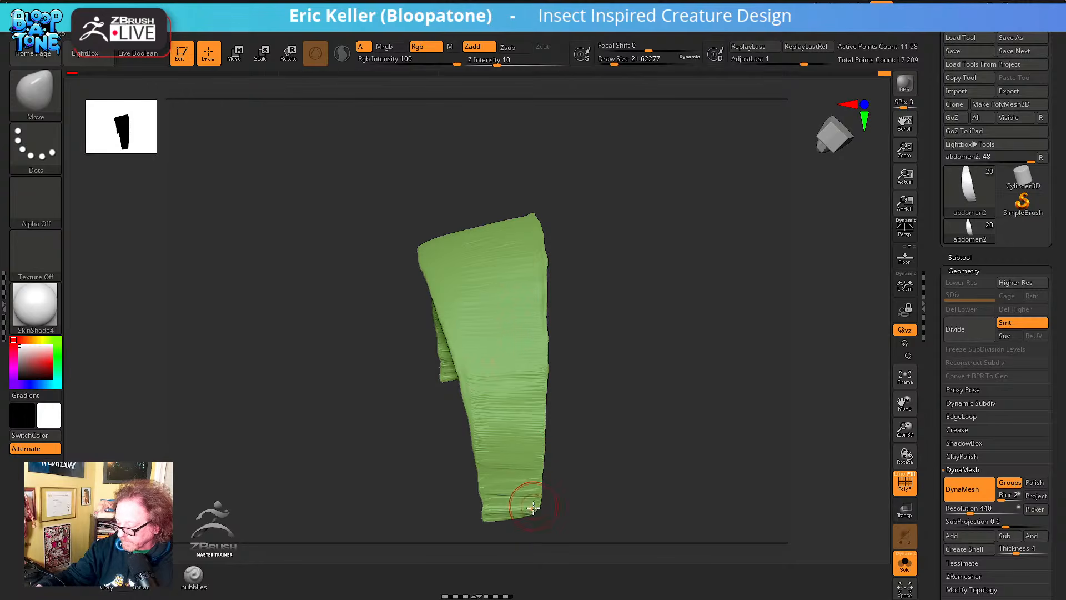
# Show all abdomen polygroups and adjust the olive patch poking through the green plate with the Move brush at draw size about 70.8
pyautogui.moveTo(589, 444); pyautogui.dragTo(661, 392)
pyautogui.keyDown('ctrl'); pyautogui.keyDown('shift'); pyautogui.click(661, 393); pyautogui.keyUp('shift'); pyautogui.keyUp('ctrl')
pyautogui.moveTo(747, 390); pyautogui.dragTo(623, 374)
pyautogui.press('f')
pyautogui.keyDown('ctrl'); pyautogui.moveTo(540, 490); pyautogui.dragTo(619, 532); pyautogui.keyUp('ctrl')
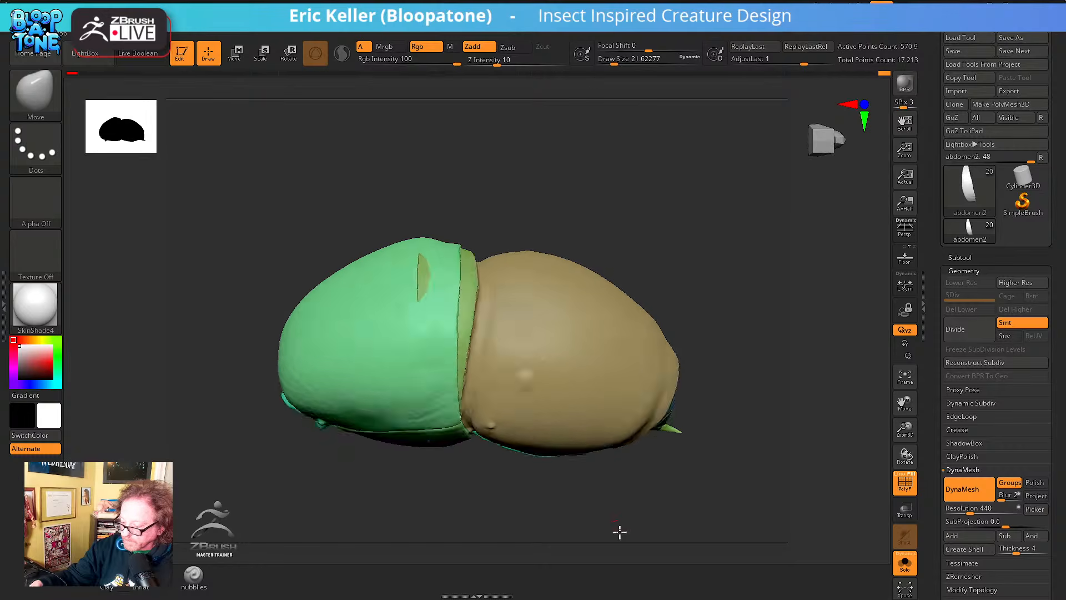
pyautogui.moveTo(619, 532); pyautogui.dragTo(643, 556, button='right')
pyautogui.keyDown('ctrl'); pyautogui.moveTo(525, 427); pyautogui.dragTo(575, 518, button='right'); pyautogui.keyUp('ctrl')
pyautogui.moveTo(583, 446)
pyautogui.keyDown('alt'); pyautogui.mouseDown(button='right')
pyautogui.moveTo(716, 517)
pyautogui.moveTo(787, 577)
pyautogui.mouseUp(button='right'); pyautogui.keyUp('alt')
pyautogui.press('s')
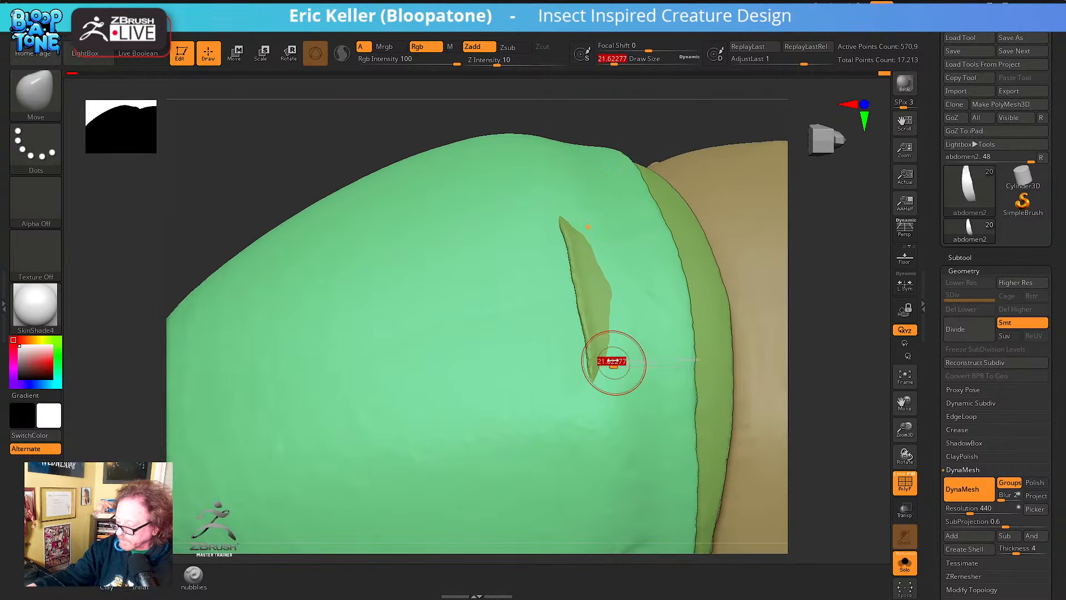
pyautogui.moveTo(614, 362); pyautogui.dragTo(626, 357)
pyautogui.moveTo(592, 295); pyautogui.dragTo(538, 265)
# Isolate the olive band again and reshape the curve of its arch with the Move brush at draw size about 70.8
pyautogui.keyDown('ctrl'); pyautogui.keyDown('shift'); pyautogui.click(707, 325); pyautogui.keyUp('shift'); pyautogui.keyUp('ctrl')
pyautogui.moveTo(664, 356); pyautogui.dragTo(629, 320, button='right')
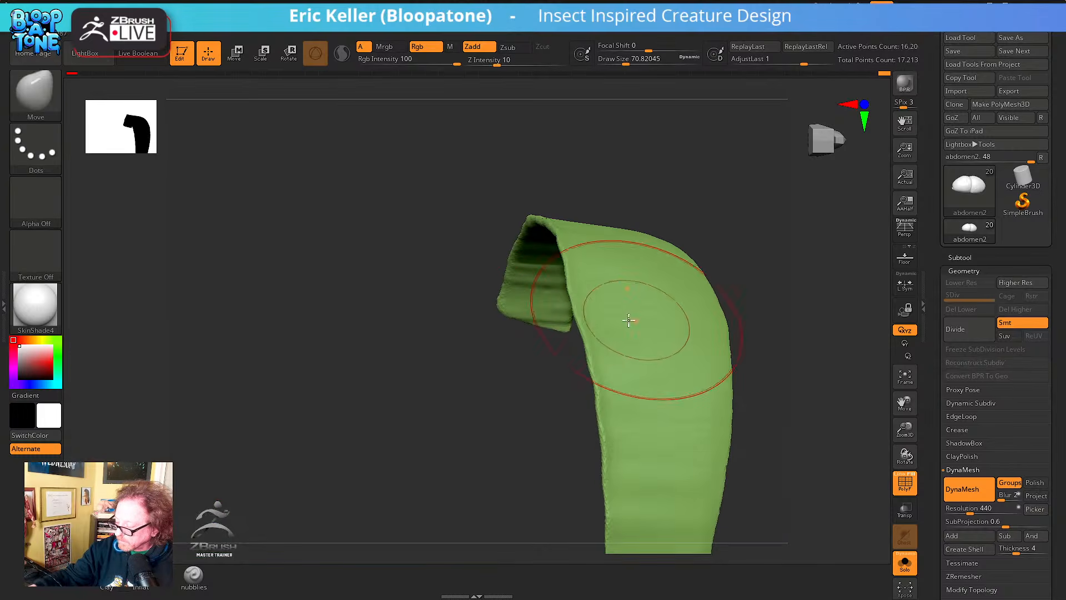
pyautogui.moveTo(576, 344); pyautogui.dragTo(580, 366, button='right')
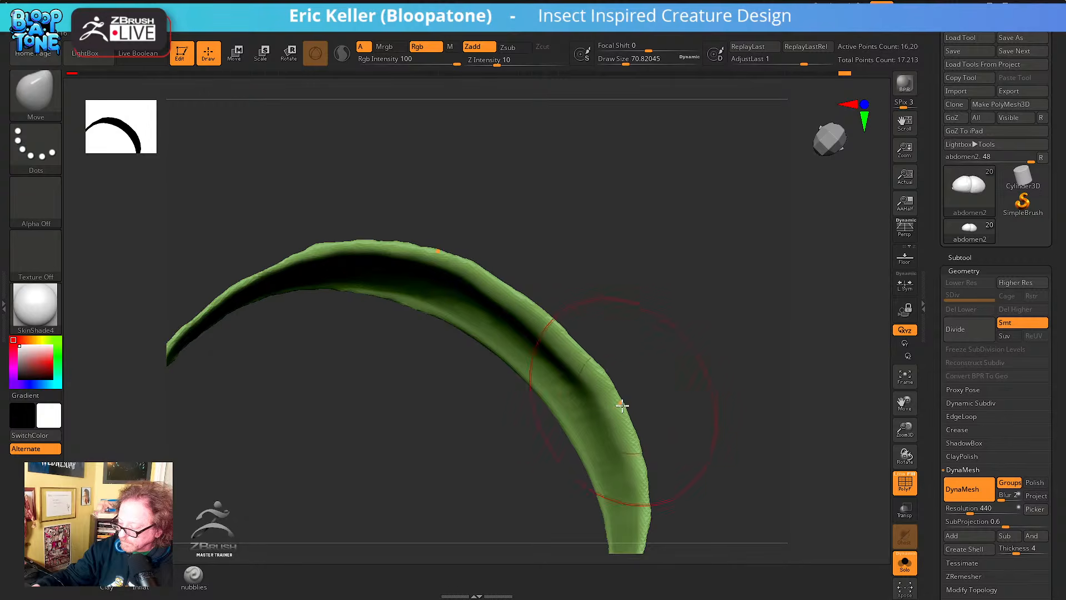
pyautogui.moveTo(685, 418); pyautogui.dragTo(638, 426, button='right')
pyautogui.moveTo(638, 427); pyautogui.dragTo(630, 456)
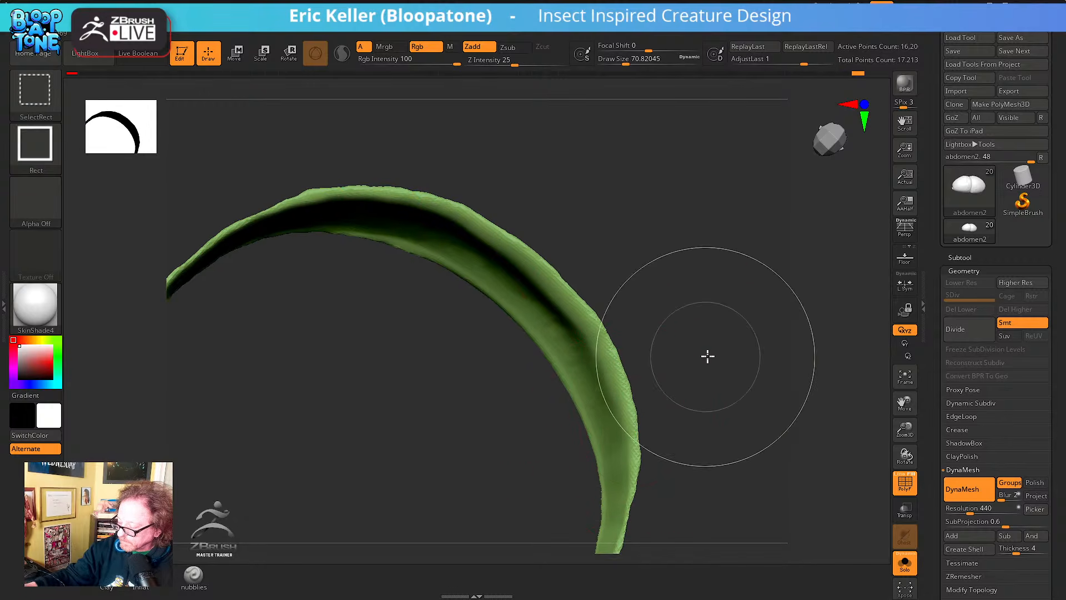
# Isolate the tan abdomen plate and switch to the Inflat brush at draw size about 25
pyautogui.keyDown('ctrl'); pyautogui.keyDown('shift'); pyautogui.click(706, 357); pyautogui.keyUp('shift'); pyautogui.keyUp('ctrl')
pyautogui.moveTo(692, 397)
pyautogui.mouseDown(button='right')
pyautogui.moveTo(670, 378)
pyautogui.moveTo(744, 507)
pyautogui.moveTo(664, 471)
pyautogui.moveTo(640, 498)
pyautogui.moveTo(646, 506)
pyautogui.moveTo(661, 464)
pyautogui.moveTo(631, 428)
pyautogui.moveTo(623, 333)
pyautogui.mouseUp(button='right')
pyautogui.keyDown('ctrl'); pyautogui.keyDown('shift'); pyautogui.click(621, 293); pyautogui.keyUp('shift'); pyautogui.keyUp('ctrl')
pyautogui.moveTo(621, 293)
pyautogui.mouseDown(button='right')
pyautogui.moveTo(661, 328)
pyautogui.moveTo(612, 454)
pyautogui.moveTo(636, 506)
pyautogui.moveTo(614, 514)
pyautogui.moveTo(570, 468)
pyautogui.moveTo(614, 475)
pyautogui.moveTo(730, 459)
pyautogui.moveTo(688, 443)
pyautogui.moveTo(745, 381)
pyautogui.moveTo(692, 404)
pyautogui.moveTo(700, 438)
pyautogui.moveTo(687, 448)
pyautogui.moveTo(725, 417)
pyautogui.moveTo(385, 455)
pyautogui.mouseUp(button='right')
pyautogui.press('s')
pyautogui.click(557, 469)
pyautogui.click(134, 592)
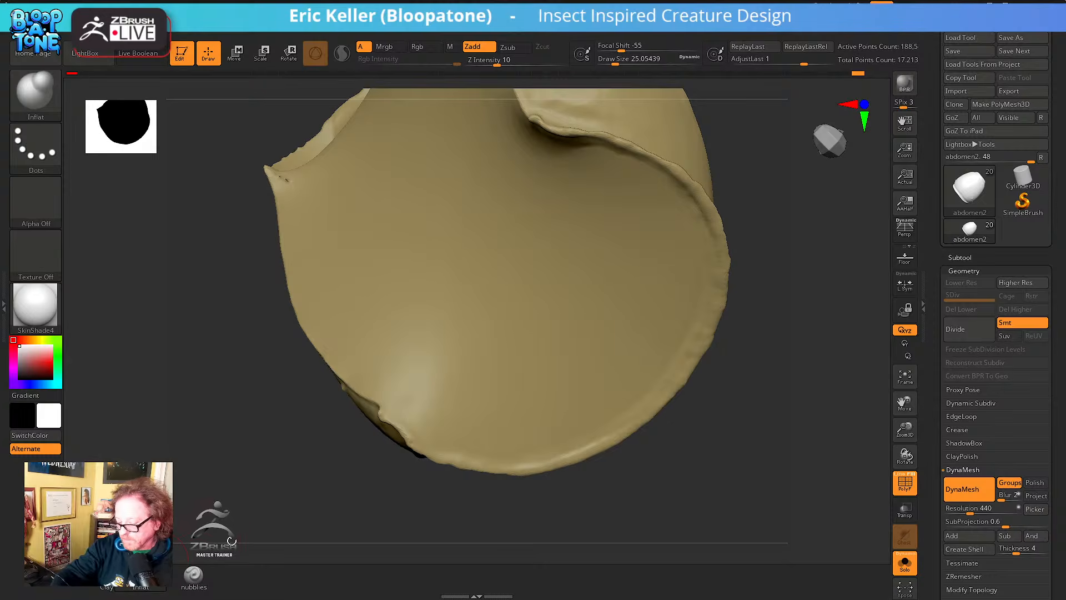
# Inflate the lower rim of the tan plate's opening with the Inflat brush at draw size about 11.7
pyautogui.press('b')
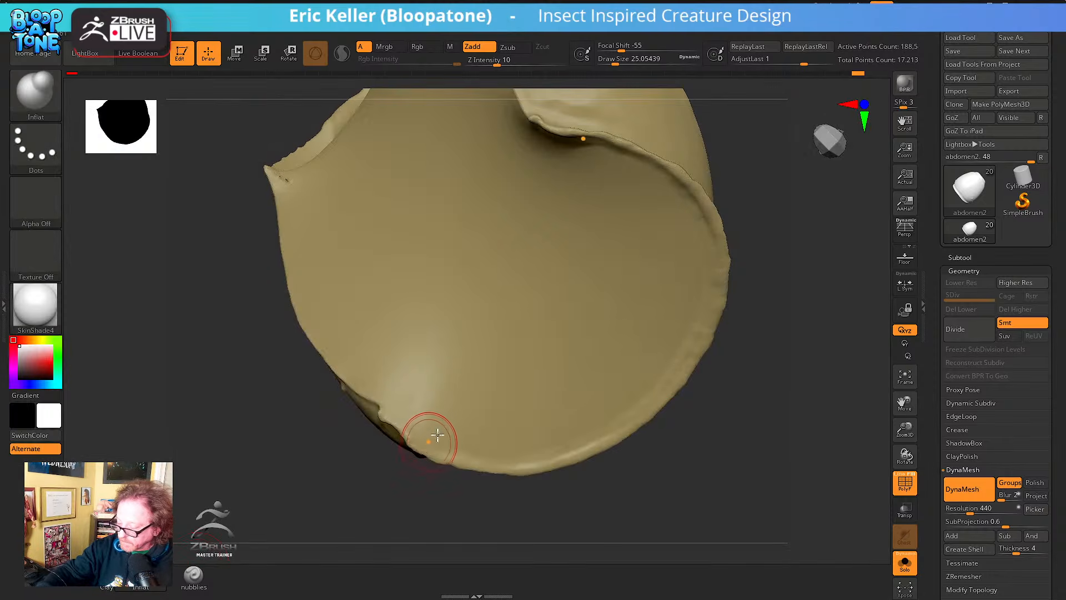
pyautogui.moveTo(428, 435); pyautogui.dragTo(408, 433, button='right')
pyautogui.moveTo(440, 444); pyautogui.dragTo(600, 452)
pyautogui.moveTo(600, 452)
pyautogui.mouseDown(button='right')
pyautogui.moveTo(731, 405)
pyautogui.moveTo(699, 349)
pyautogui.mouseUp(button='right')
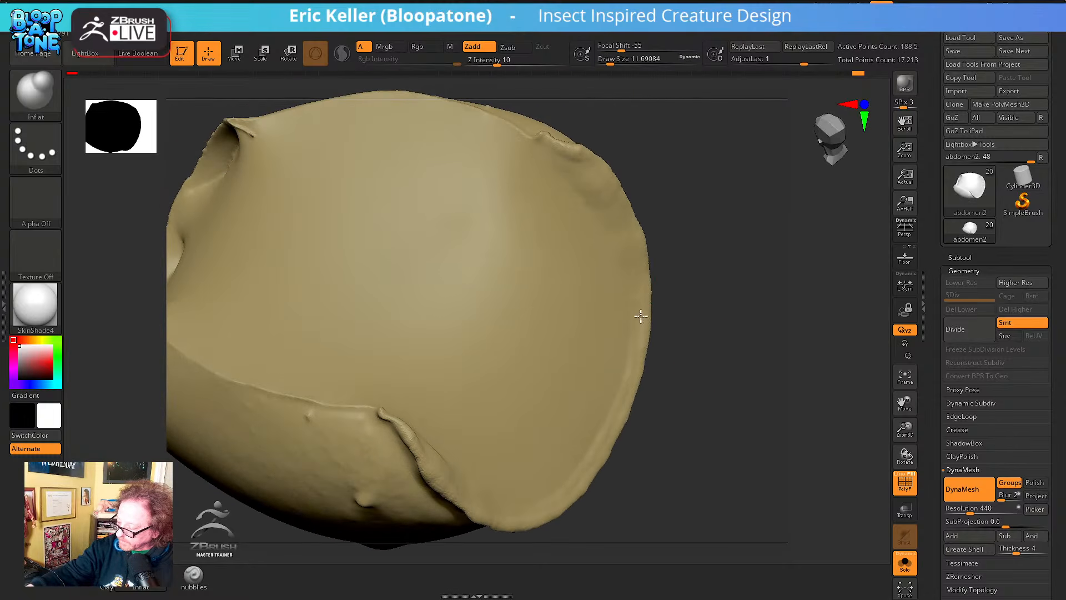
# Thicken the tan plate's rim along its outer curve using the Inflat brush at draw size about 21.6
pyautogui.press('s')
pyautogui.moveTo(618, 206); pyautogui.dragTo(624, 215)
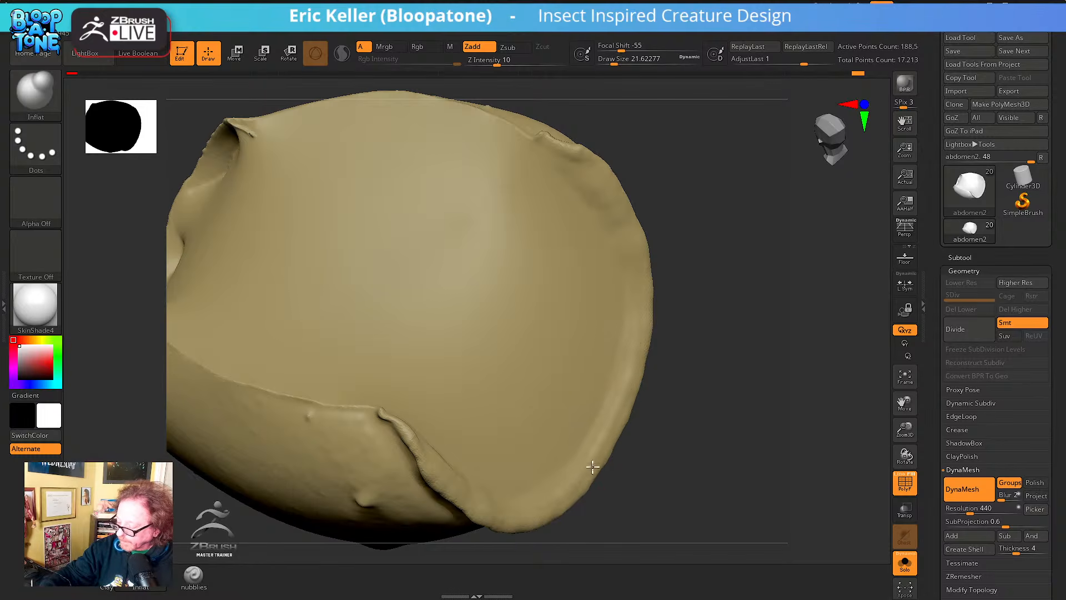
pyautogui.moveTo(674, 344); pyautogui.dragTo(602, 226)
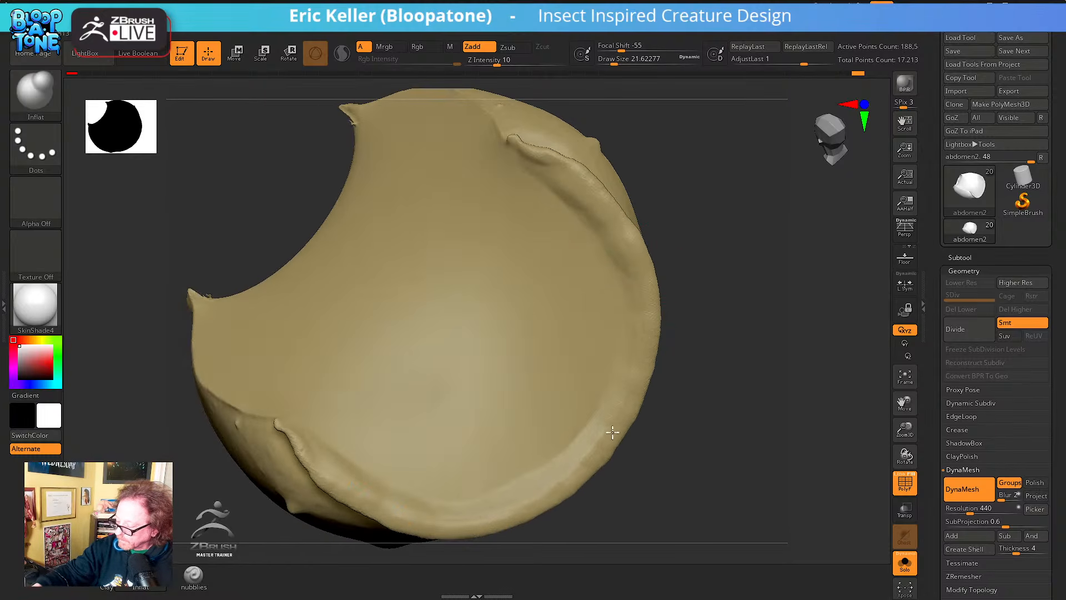
pyautogui.moveTo(575, 469); pyautogui.dragTo(618, 401)
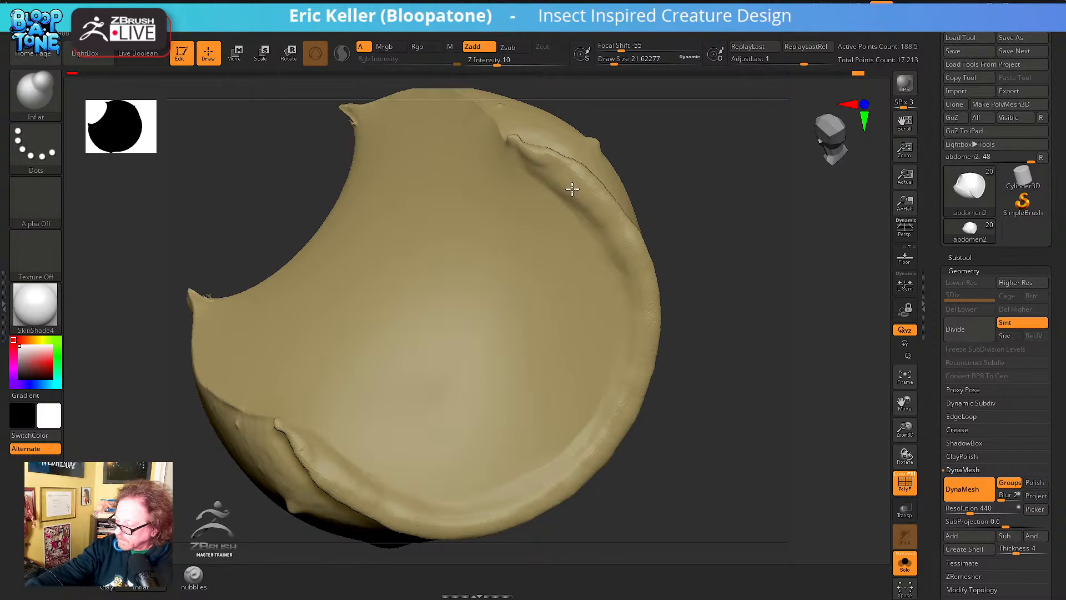
# Bring the whole tan plate into view and open the subtool list with its Split options
pyautogui.moveTo(691, 426)
pyautogui.mouseDown()
pyautogui.moveTo(704, 511)
pyautogui.moveTo(747, 478)
pyautogui.moveTo(718, 495)
pyautogui.moveTo(729, 491)
pyautogui.moveTo(716, 476)
pyautogui.moveTo(752, 488)
pyautogui.moveTo(585, 525)
pyautogui.moveTo(707, 514)
pyautogui.moveTo(740, 454)
pyautogui.moveTo(799, 479)
pyautogui.mouseUp()
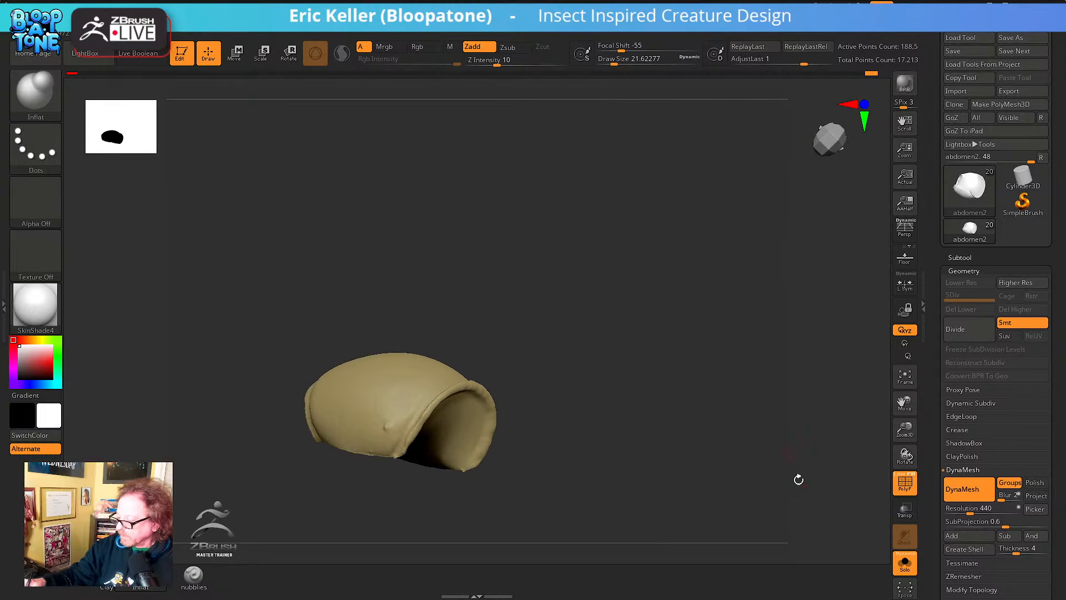
pyautogui.click(966, 257)
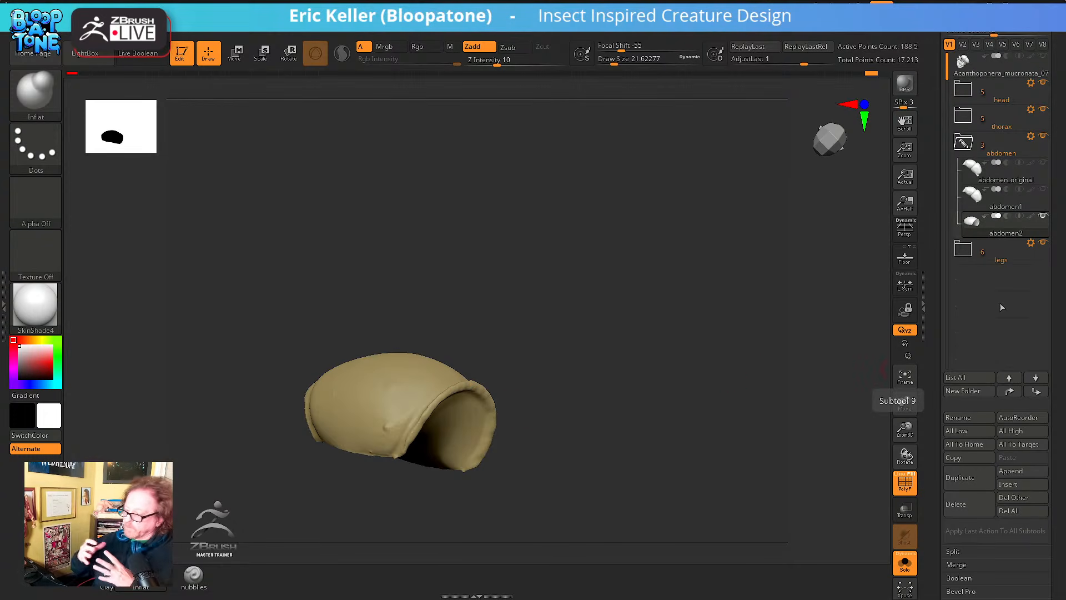
pyautogui.moveTo(735, 388); pyautogui.dragTo(767, 411)
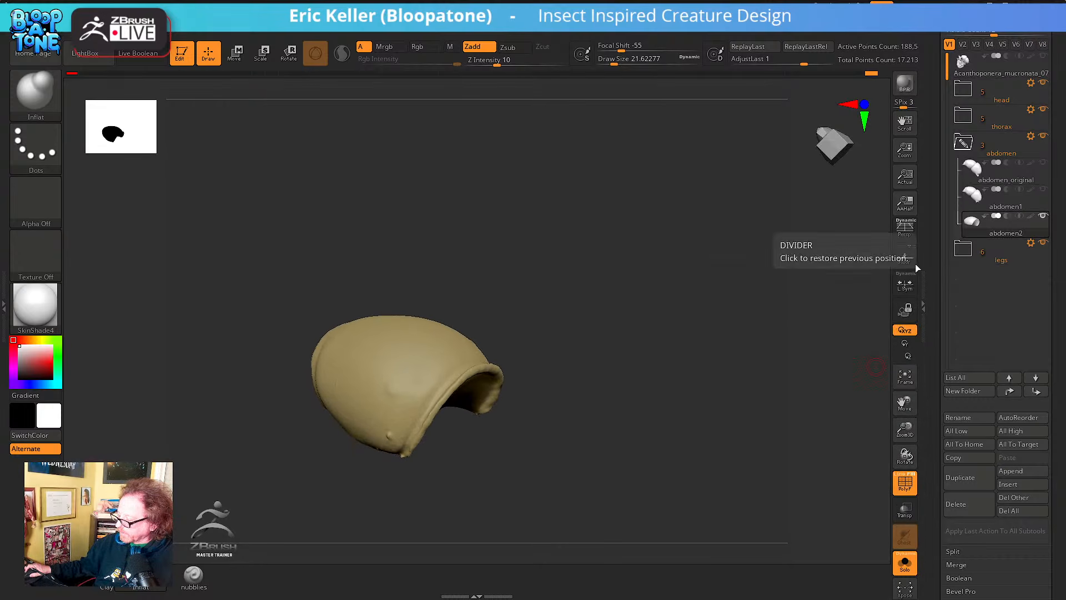
pyautogui.click(957, 550)
pyautogui.scroll(-2, 933, 521)
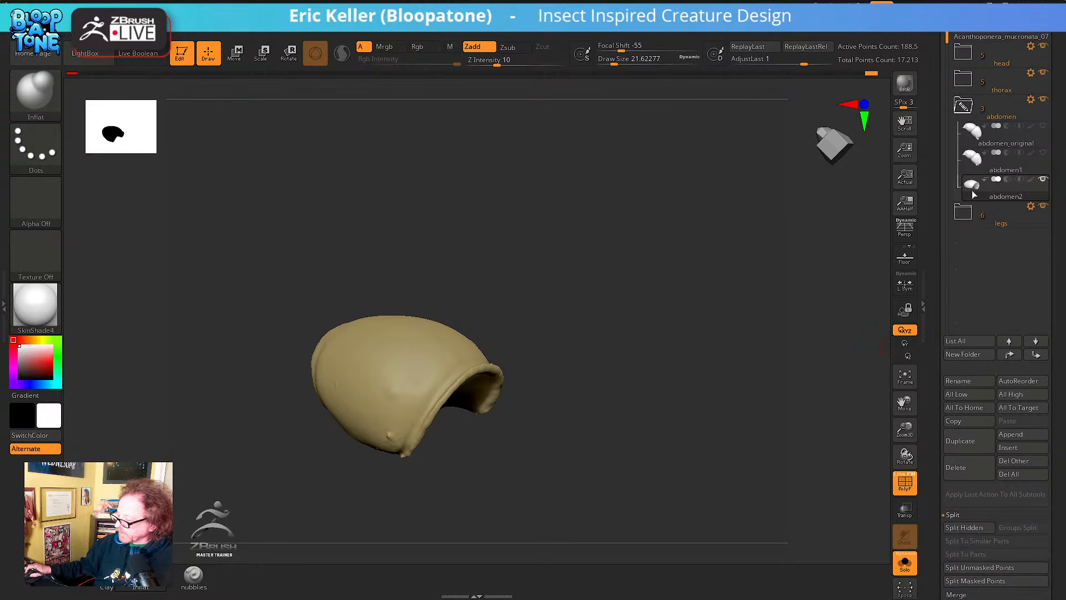
# Show all abdomen polygroups to check the neighbouring plates and isolate the tan plate again
pyautogui.keyDown('ctrl'); pyautogui.keyDown('shift'); pyautogui.click(659, 338); pyautogui.keyUp('shift'); pyautogui.keyUp('ctrl')
pyautogui.moveTo(643, 352); pyautogui.dragTo(493, 373)
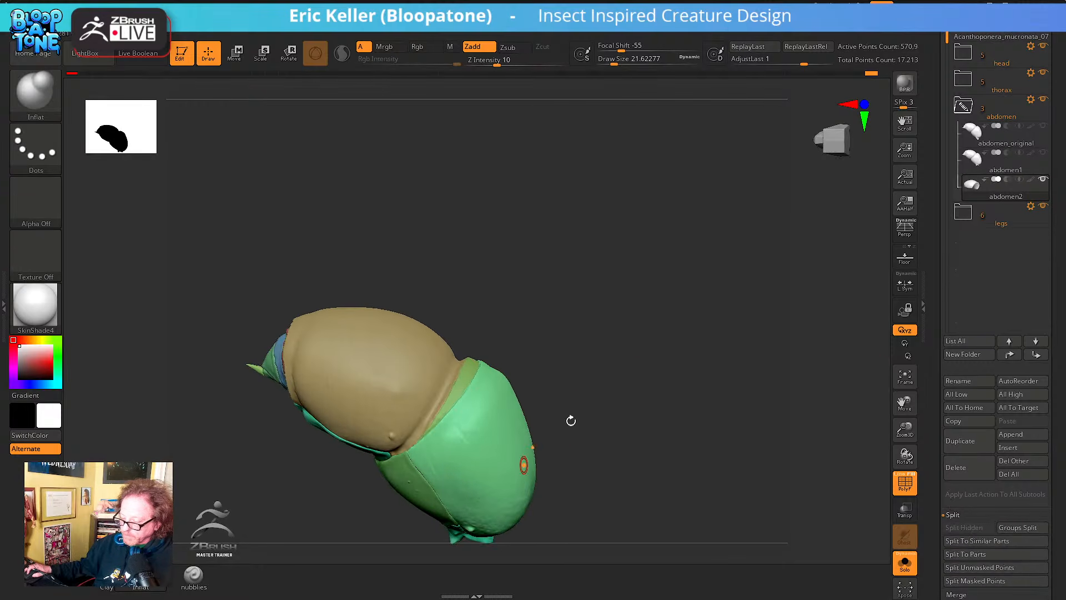
pyautogui.moveTo(570, 420); pyautogui.dragTo(421, 389)
pyautogui.keyDown('ctrl'); pyautogui.keyDown('shift'); pyautogui.click(410, 386); pyautogui.keyUp('shift'); pyautogui.keyUp('ctrl')
pyautogui.moveTo(624, 376); pyautogui.dragTo(593, 376)
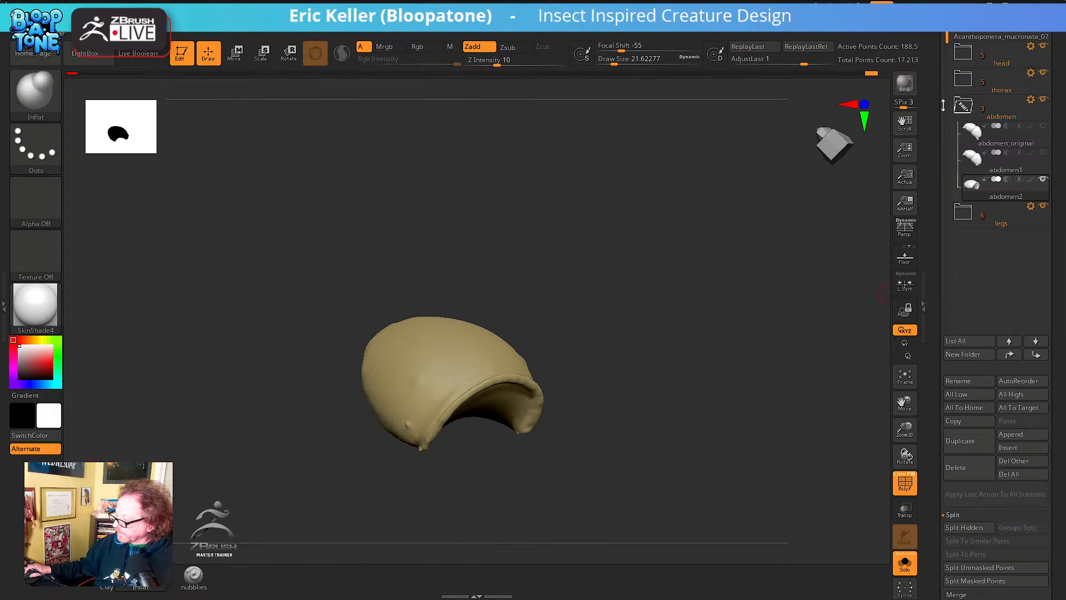
# Set the subtool list's Visible Count to 6, split the hidden abdomen pieces from the tan plate, and select the new subtool holding them
pyautogui.moveTo(938, 121); pyautogui.dragTo(935, 155)
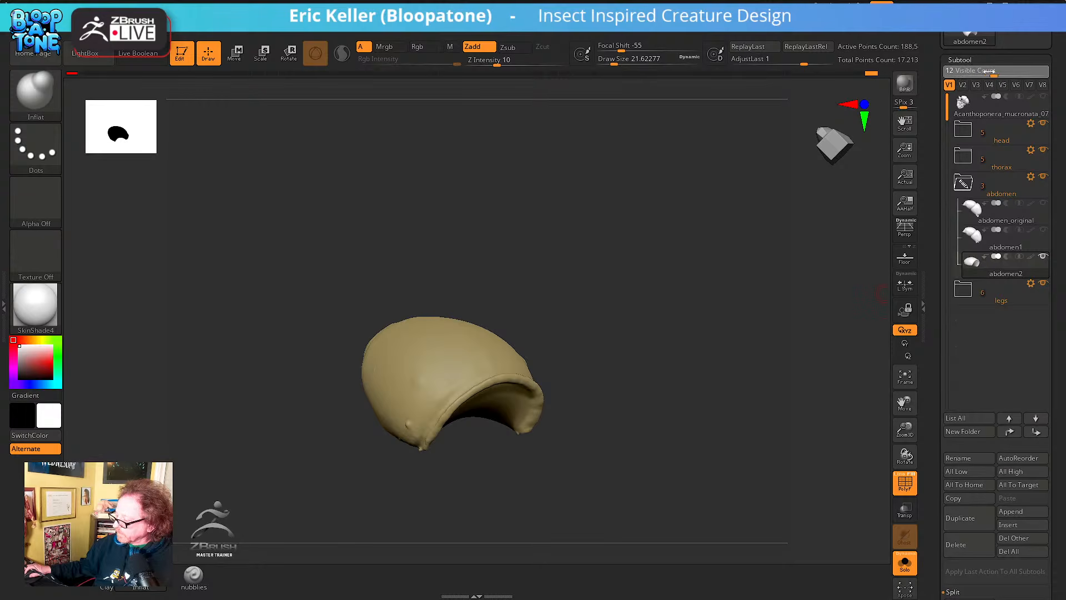
pyautogui.moveTo(989, 72); pyautogui.dragTo(969, 72)
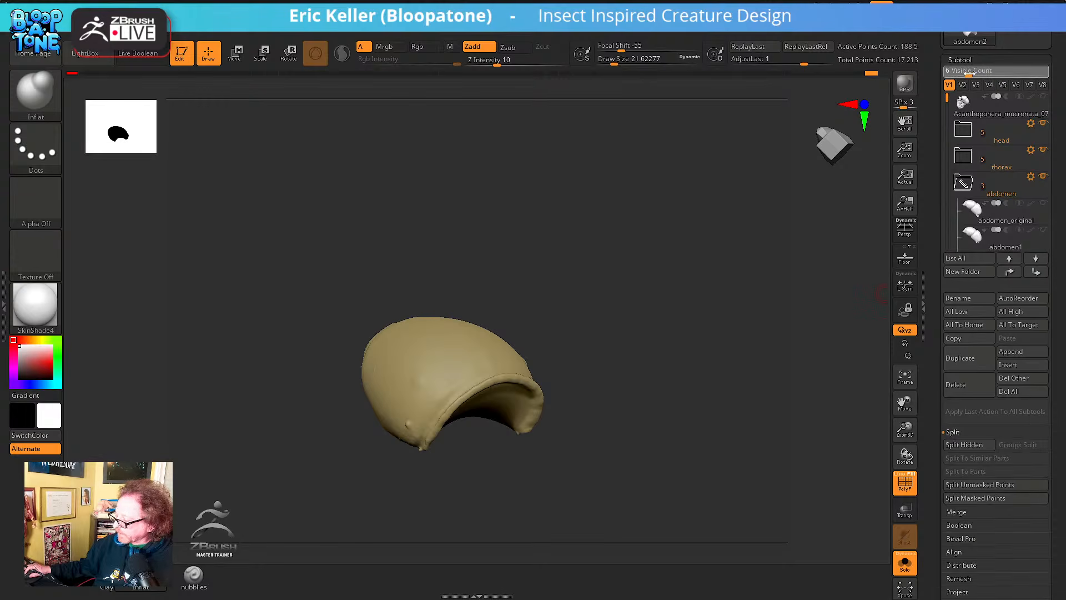
pyautogui.click(963, 444)
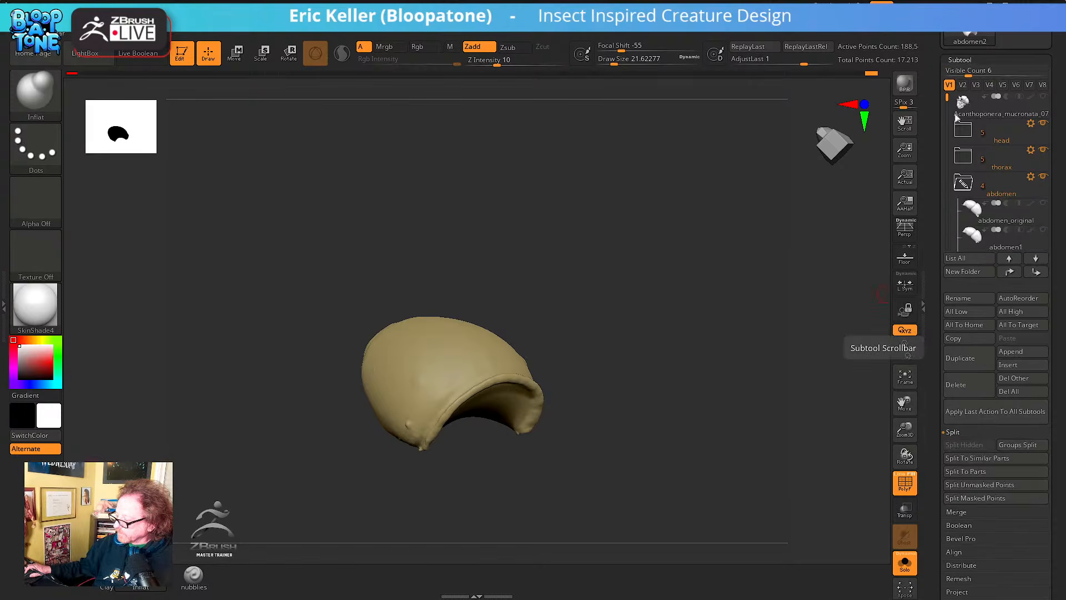
pyautogui.moveTo(945, 104); pyautogui.dragTo(945, 125)
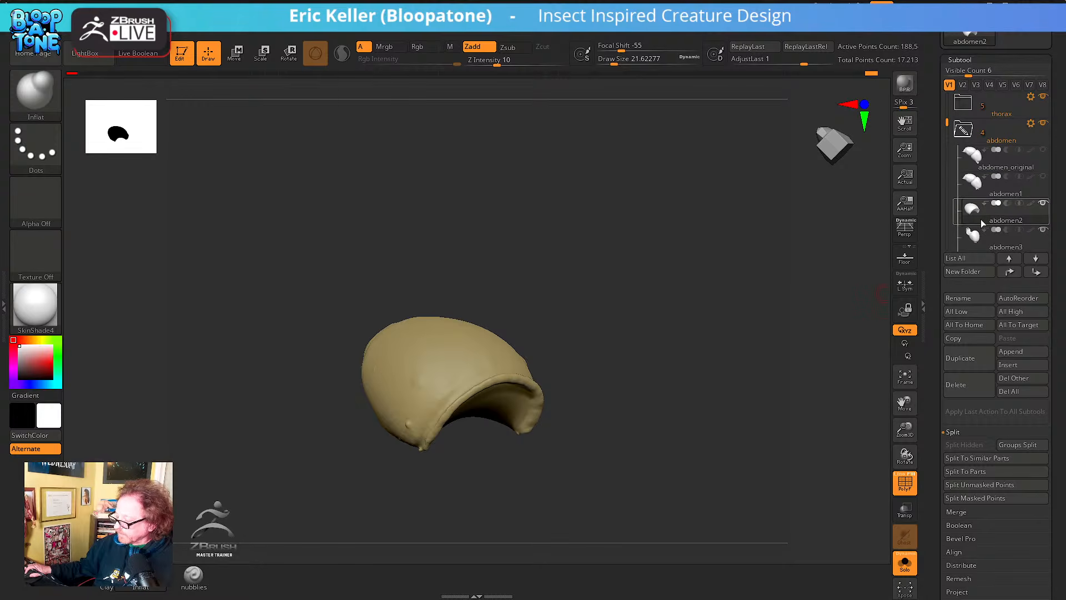
pyautogui.click(989, 235)
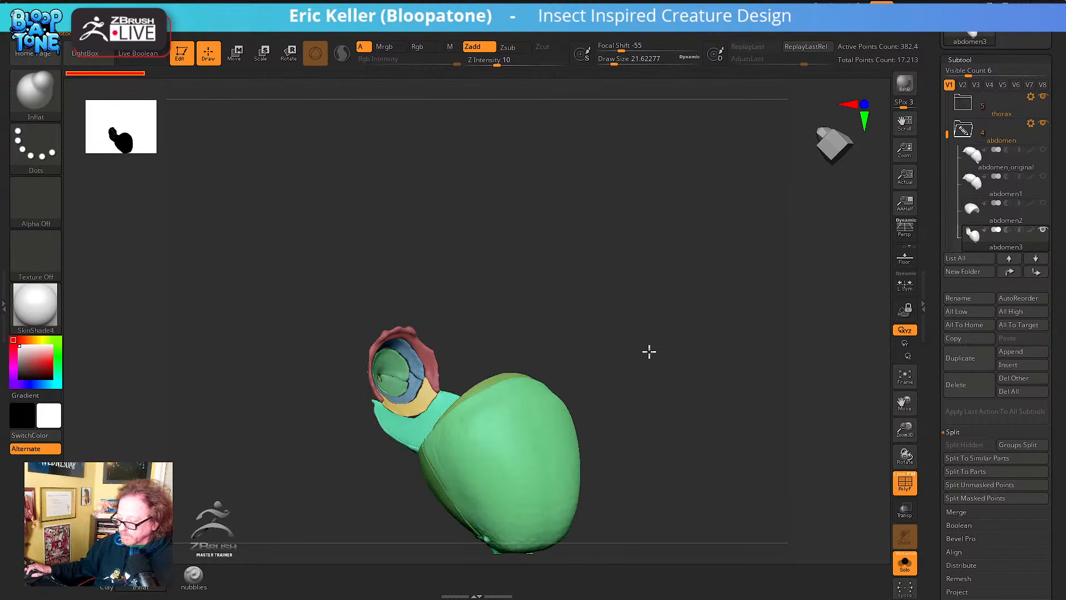
# Select the abdomen2 subtool holding the tan plate, enable ghost transparency, and turn Solo off to show it against the surrounding pieces
pyautogui.moveTo(649, 351); pyautogui.dragTo(868, 254)
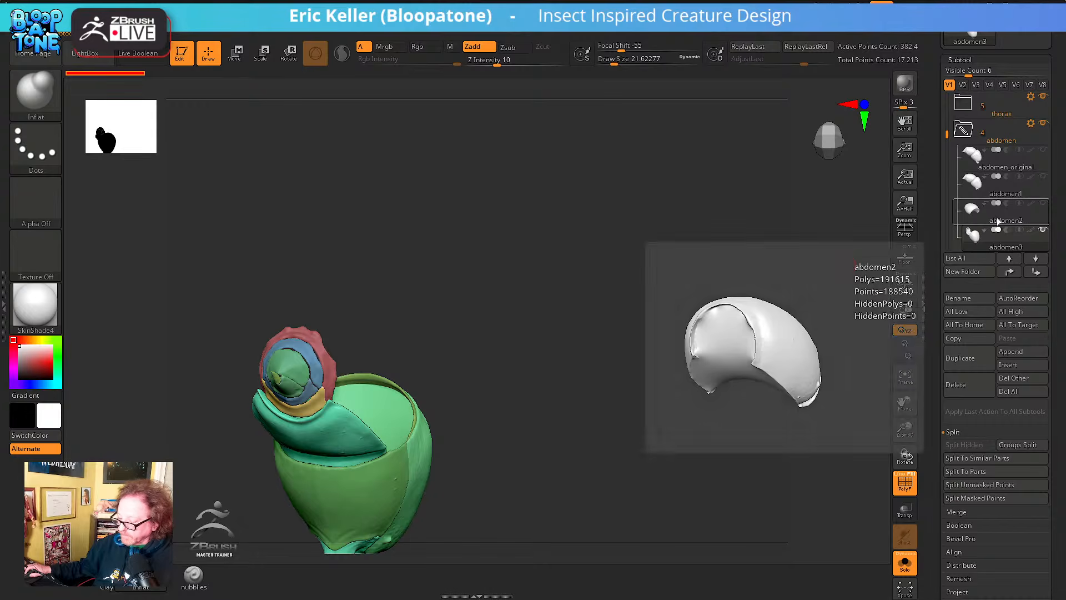
pyautogui.click(998, 220)
pyautogui.moveTo(659, 368); pyautogui.dragTo(640, 374)
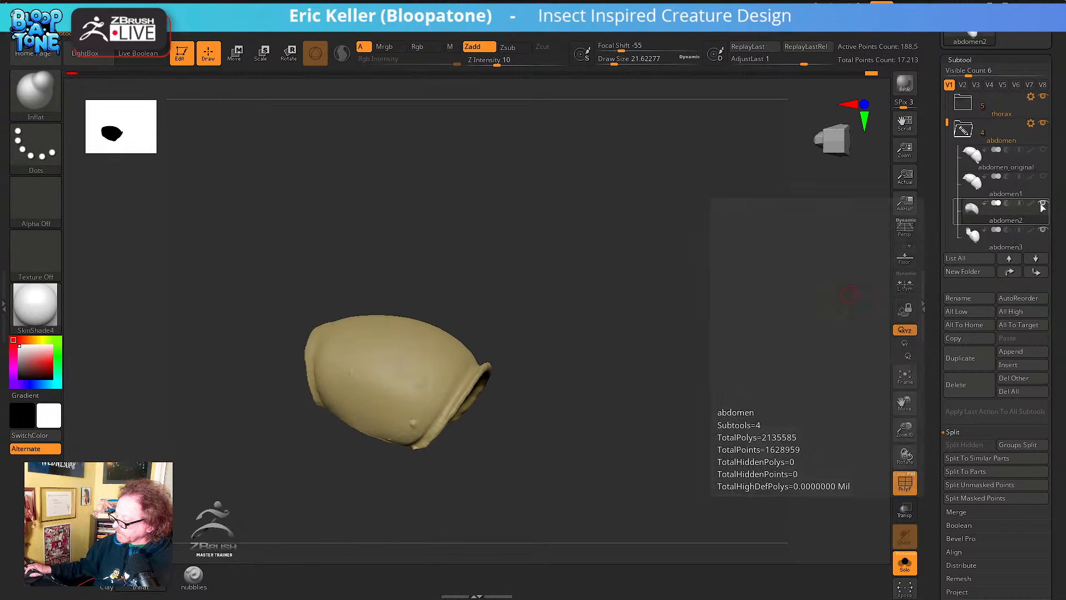
pyautogui.click(905, 512)
pyautogui.moveTo(695, 477); pyautogui.dragTo(795, 452)
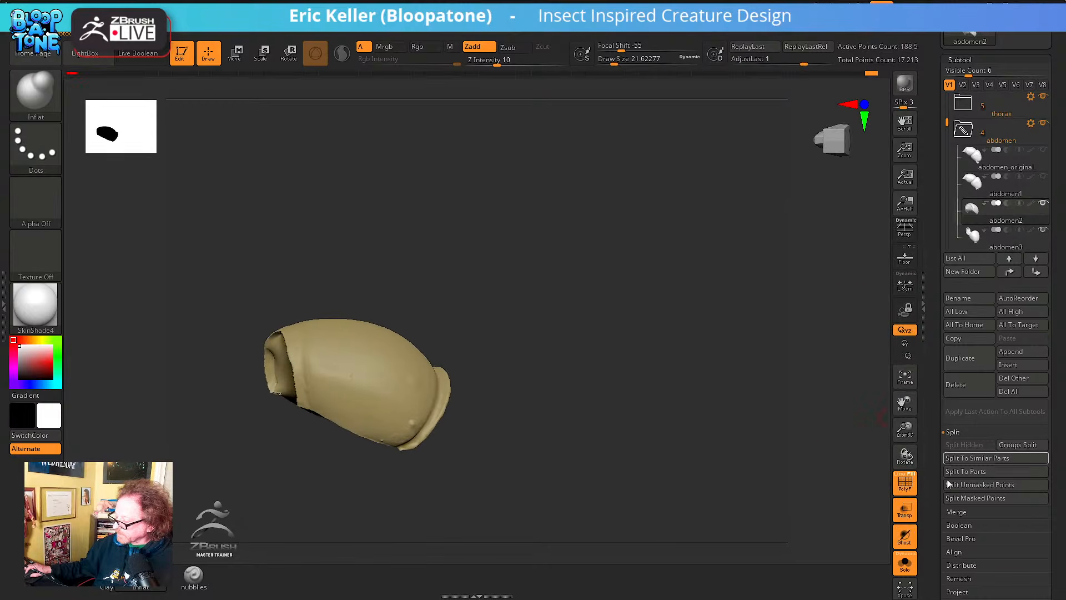
pyautogui.click(906, 564)
pyautogui.moveTo(716, 498); pyautogui.dragTo(749, 461)
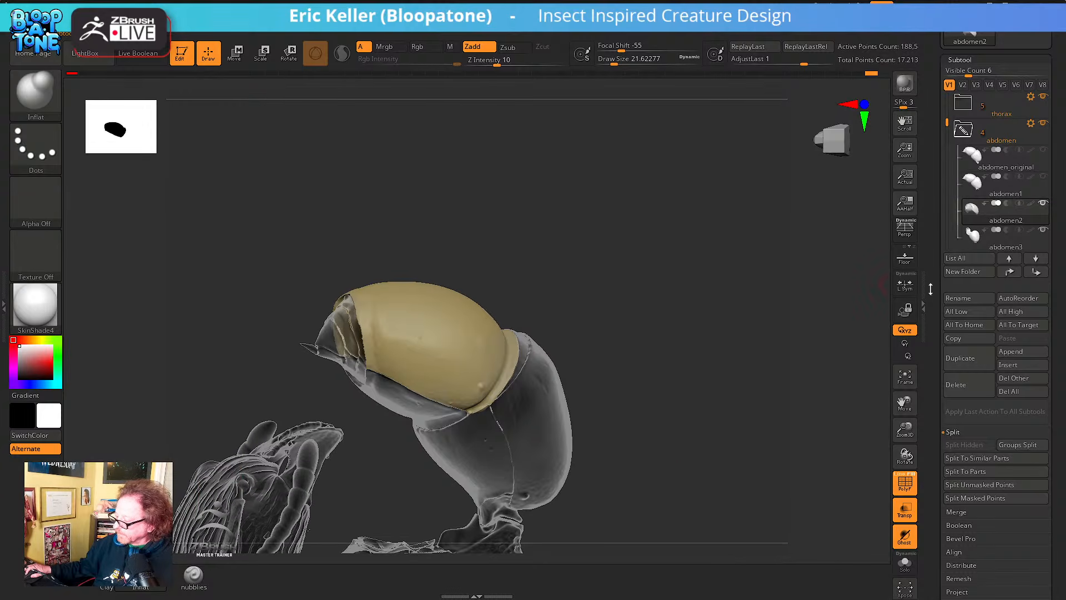
# Hide the head and thorax folders in the subtool list while keeping the abdomen folder visible
pyautogui.moveTo(942, 137); pyautogui.dragTo(946, 91)
pyautogui.moveTo(1028, 102)
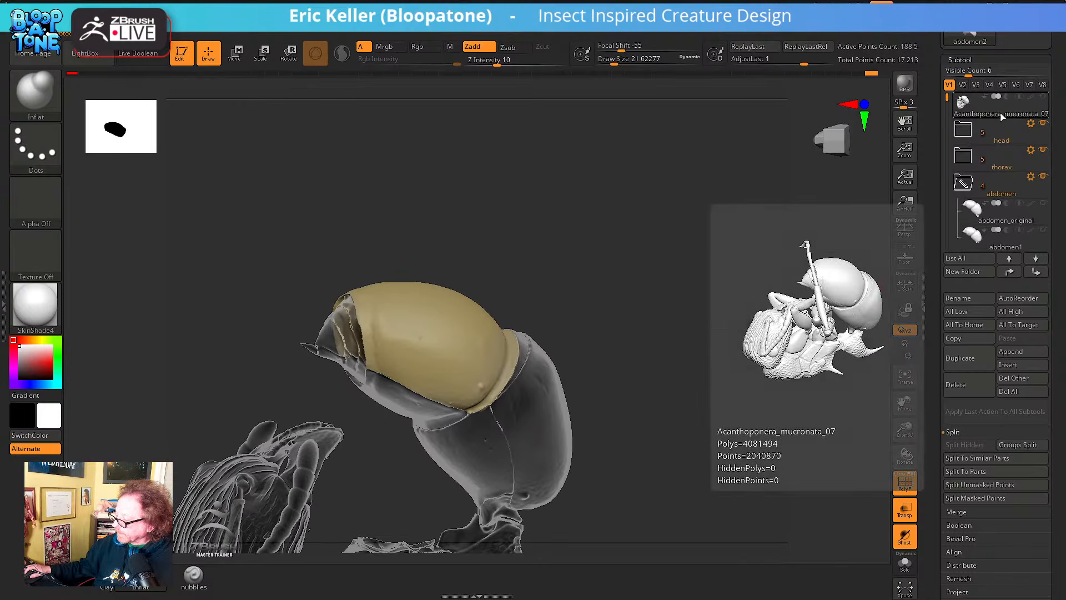
pyautogui.moveTo(1049, 130)
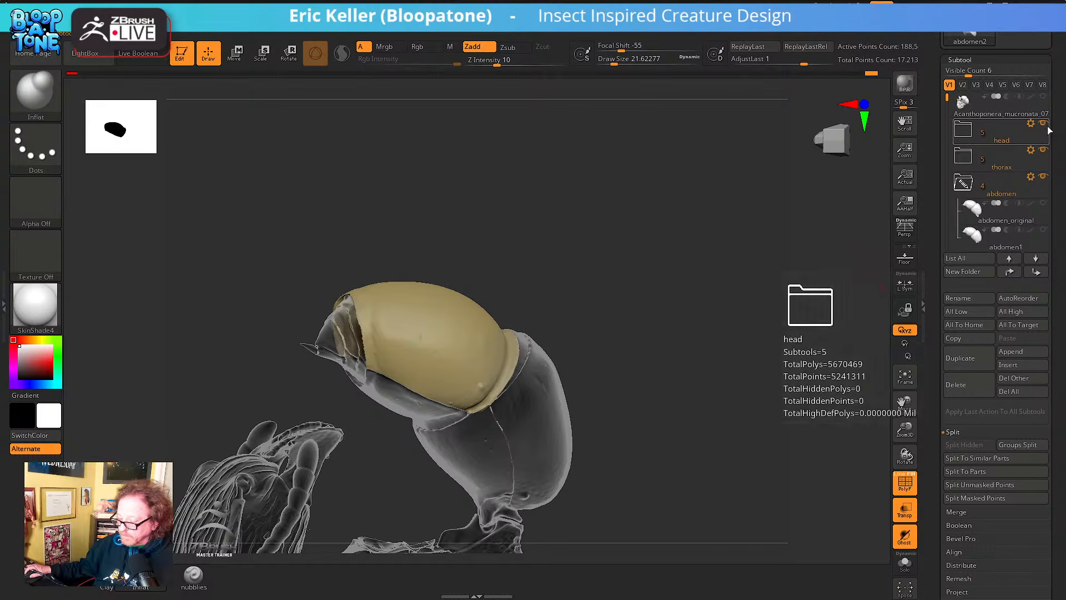
pyautogui.click(1042, 122)
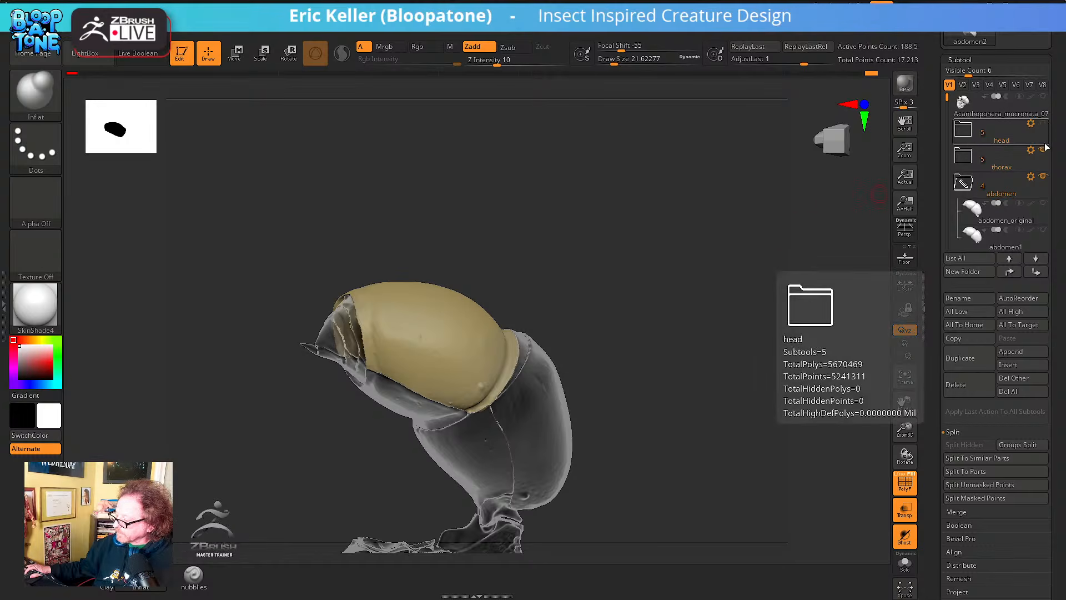
pyautogui.click(1042, 149)
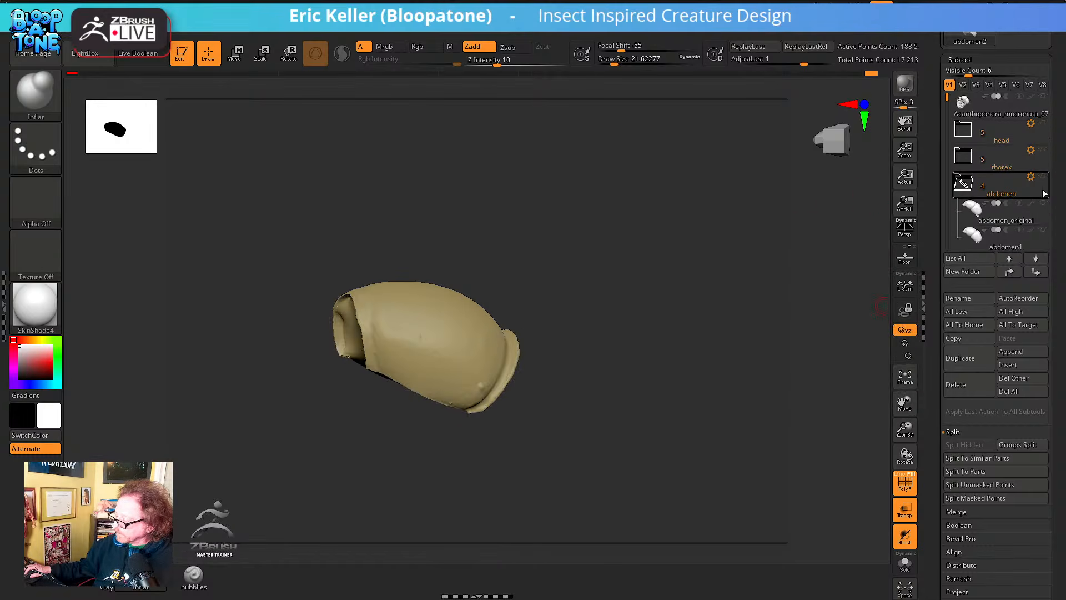
pyautogui.click(1042, 176)
# Inspect the tan plate's rim up close and switch to the Move brush with a draw size of about 25
pyautogui.moveTo(722, 366)
pyautogui.keyDown('alt'); pyautogui.mouseDown()
pyautogui.moveTo(757, 299)
pyautogui.moveTo(875, 405)
pyautogui.moveTo(757, 290)
pyautogui.moveTo(709, 278)
pyautogui.moveTo(704, 261)
pyautogui.moveTo(626, 362)
pyautogui.mouseUp(); pyautogui.keyUp('alt')
pyautogui.press('space')
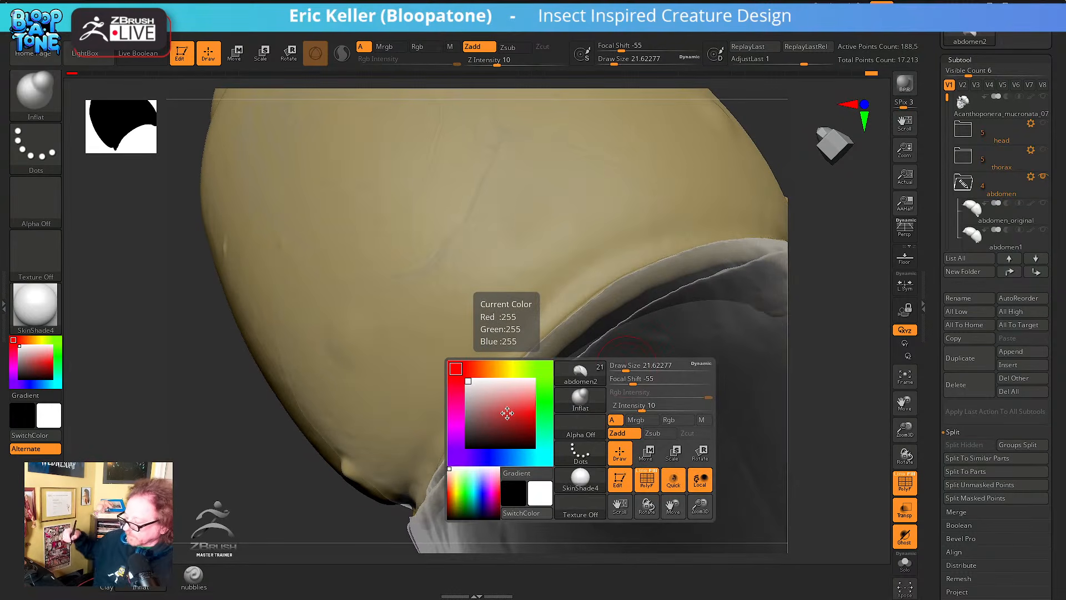
pyautogui.moveTo(618, 298); pyautogui.dragTo(612, 305, button='right')
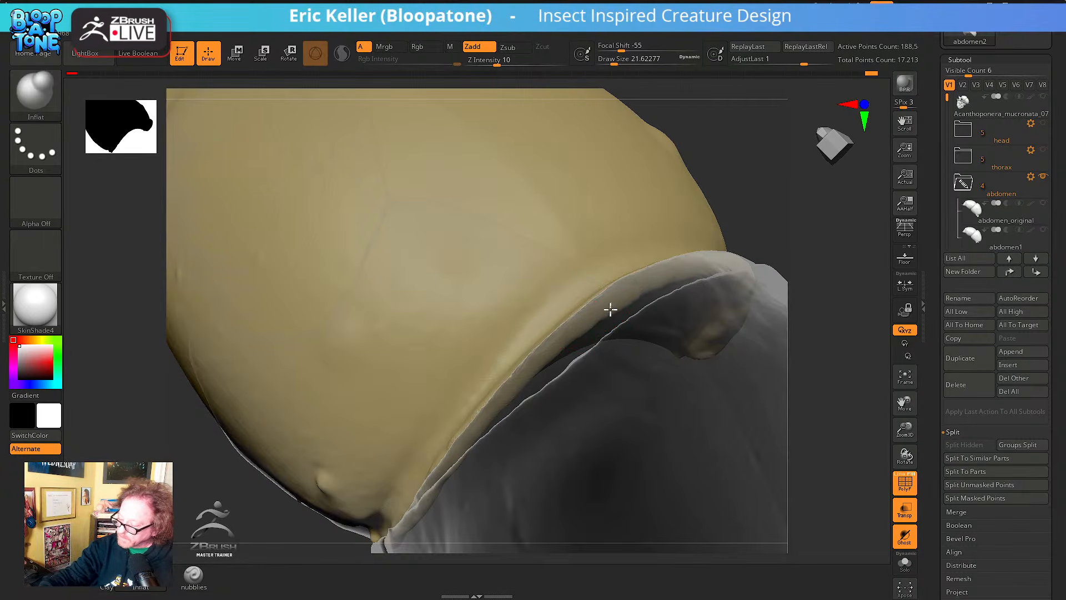
pyautogui.moveTo(660, 289); pyautogui.dragTo(687, 293, button='right')
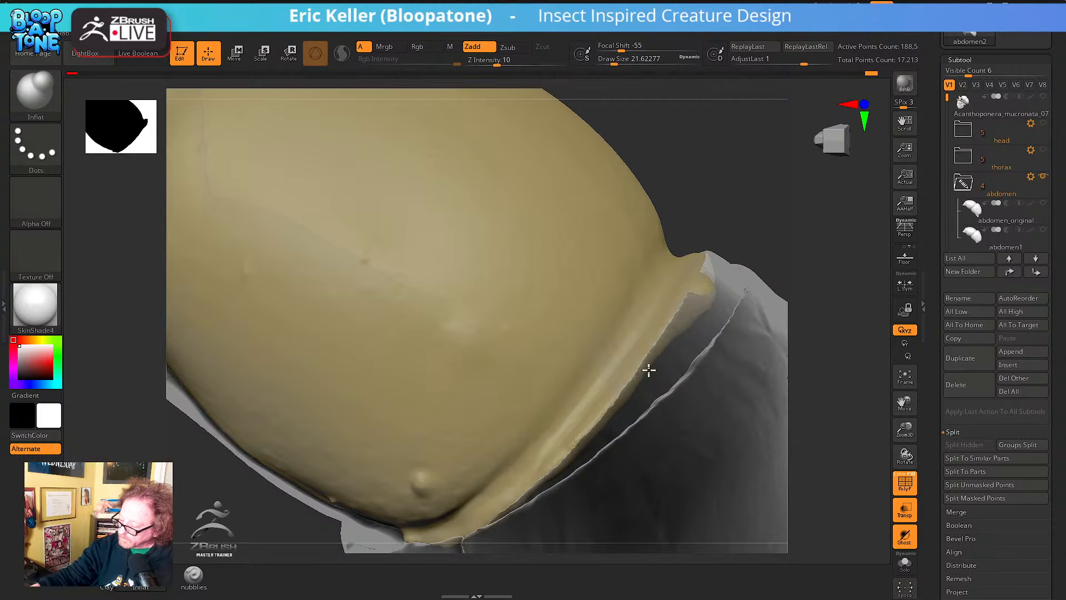
pyautogui.moveTo(649, 369)
pyautogui.mouseDown(button='right')
pyautogui.moveTo(678, 298)
pyautogui.moveTo(659, 281)
pyautogui.mouseUp(button='right')
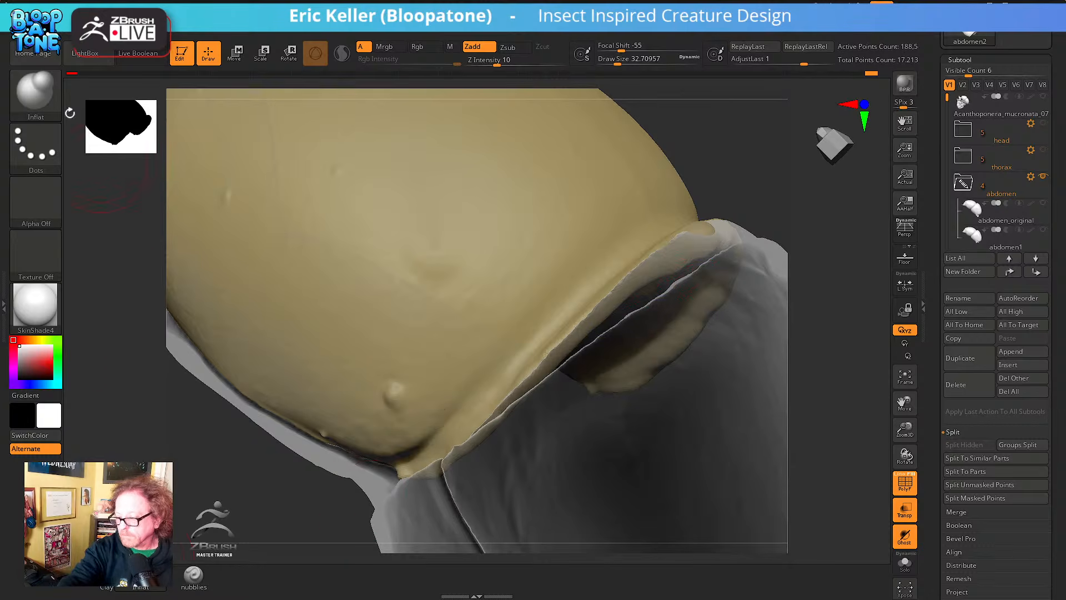
pyautogui.press('b')
pyautogui.press('m')
pyautogui.press('v')
pyautogui.press('s')
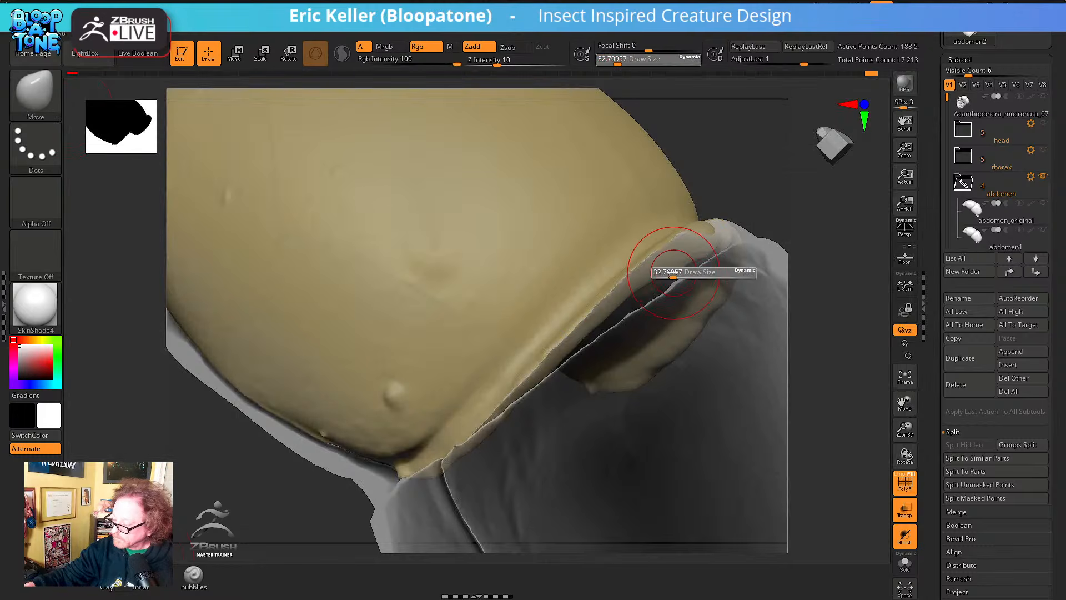
pyautogui.click(667, 272)
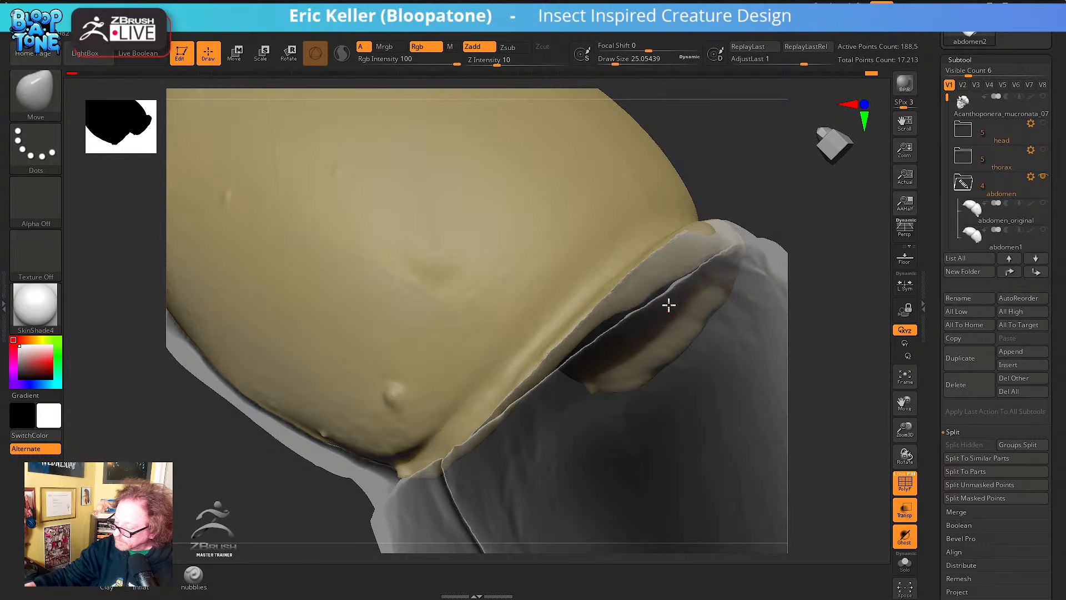
# Reshape the tan plate's wavy rim edge with the Move brush so it tucks evenly beneath the ghosted neighbouring plate
pyautogui.moveTo(650, 312)
pyautogui.mouseDown(button='right')
pyautogui.moveTo(647, 300)
pyautogui.moveTo(697, 330)
pyautogui.moveTo(634, 327)
pyautogui.mouseUp(button='right')
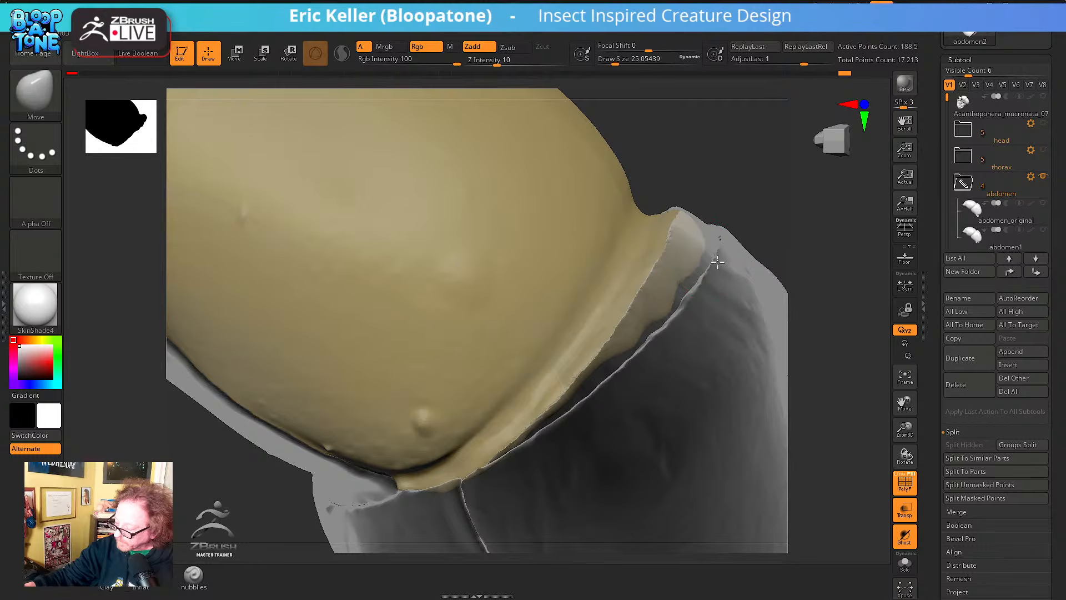
pyautogui.moveTo(682, 276); pyautogui.dragTo(713, 305)
pyautogui.moveTo(641, 341); pyautogui.dragTo(644, 345)
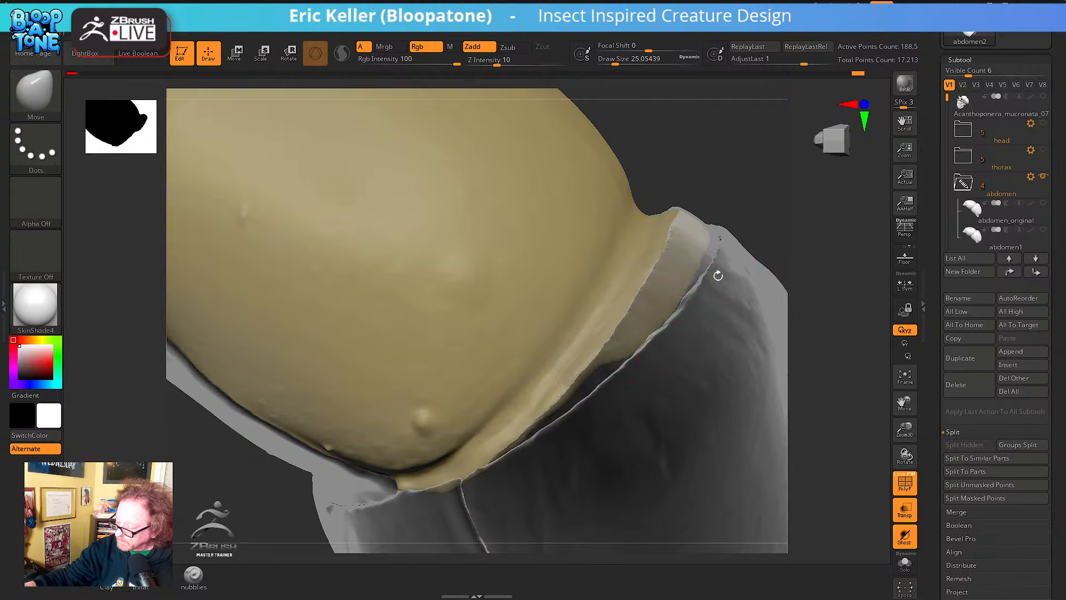
pyautogui.moveTo(712, 259); pyautogui.dragTo(647, 303)
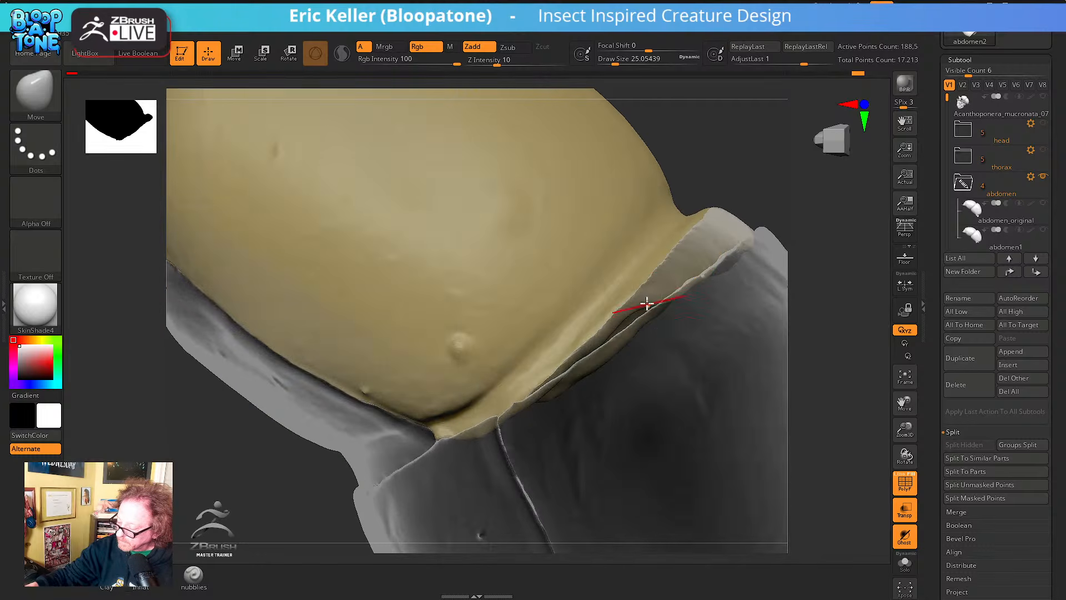
pyautogui.moveTo(631, 337); pyautogui.dragTo(645, 366, button='right')
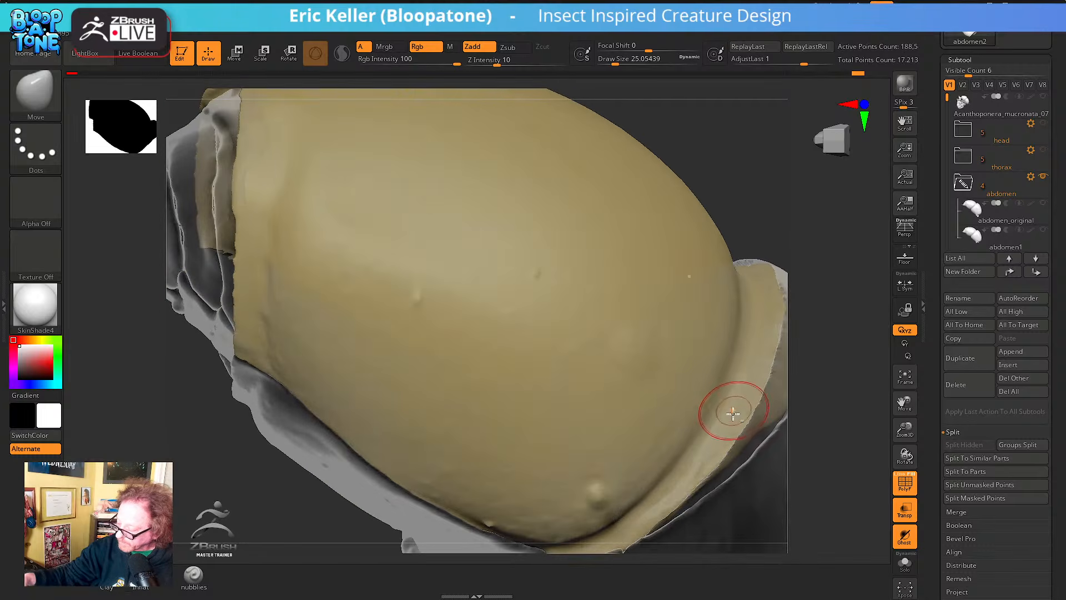
pyautogui.keyDown('alt'); pyautogui.moveTo(731, 411); pyautogui.dragTo(643, 370, button='right'); pyautogui.keyUp('alt')
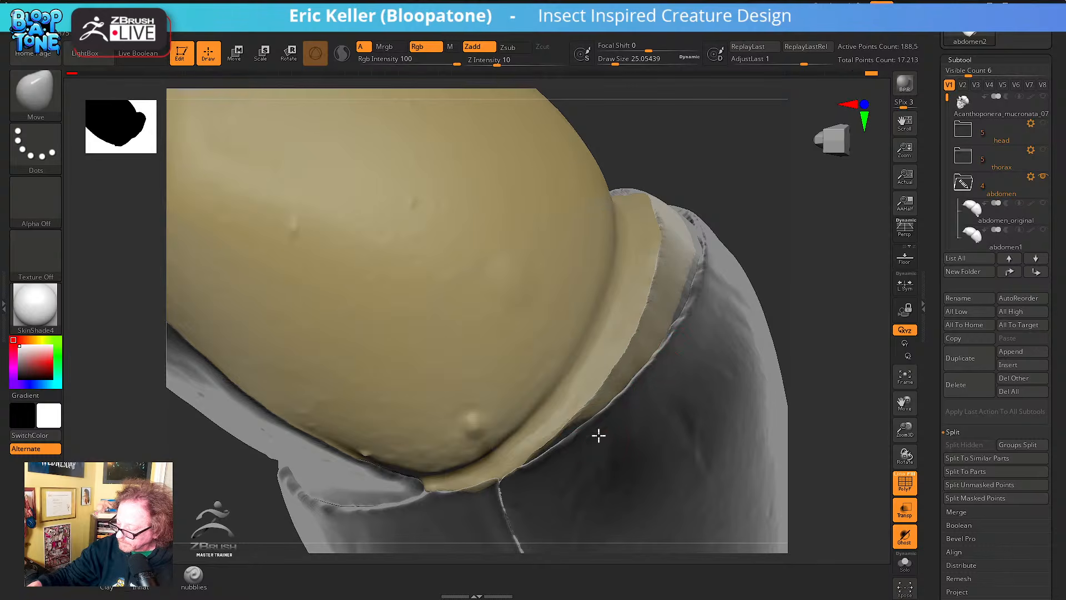
pyautogui.moveTo(585, 447); pyautogui.dragTo(535, 404, button='right')
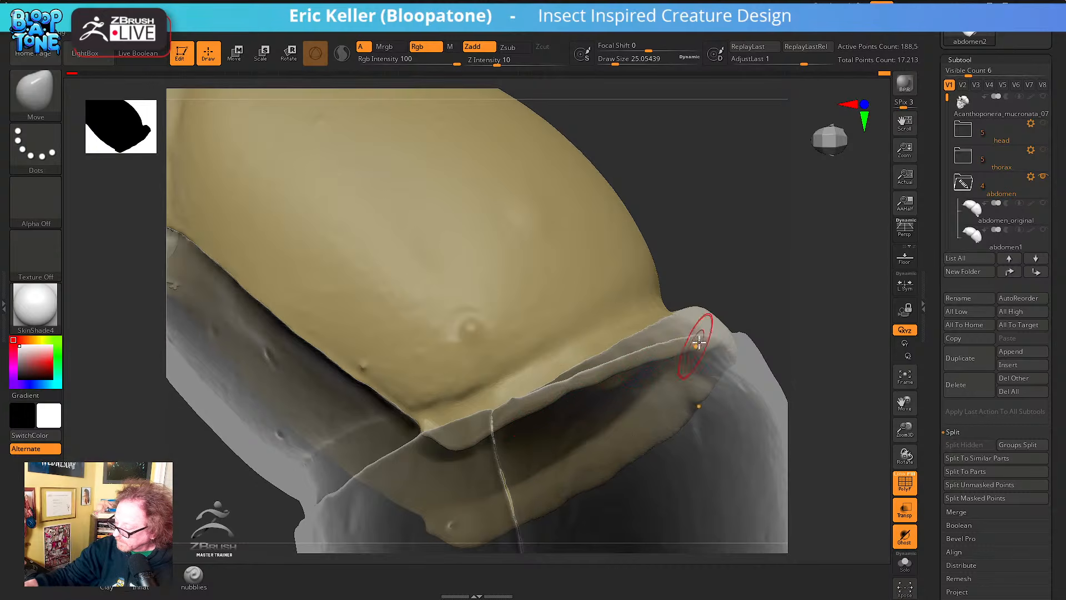
pyautogui.moveTo(745, 316); pyautogui.dragTo(595, 378, button='right')
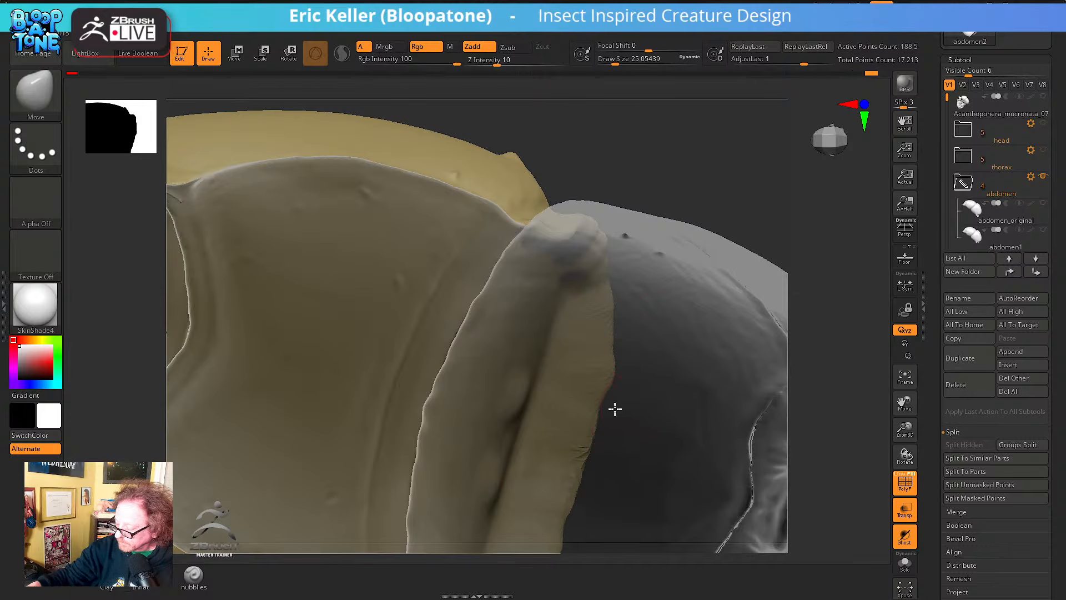
pyautogui.moveTo(630, 316)
pyautogui.mouseDown(button='right')
pyautogui.moveTo(604, 364)
pyautogui.moveTo(605, 340)
pyautogui.mouseUp(button='right')
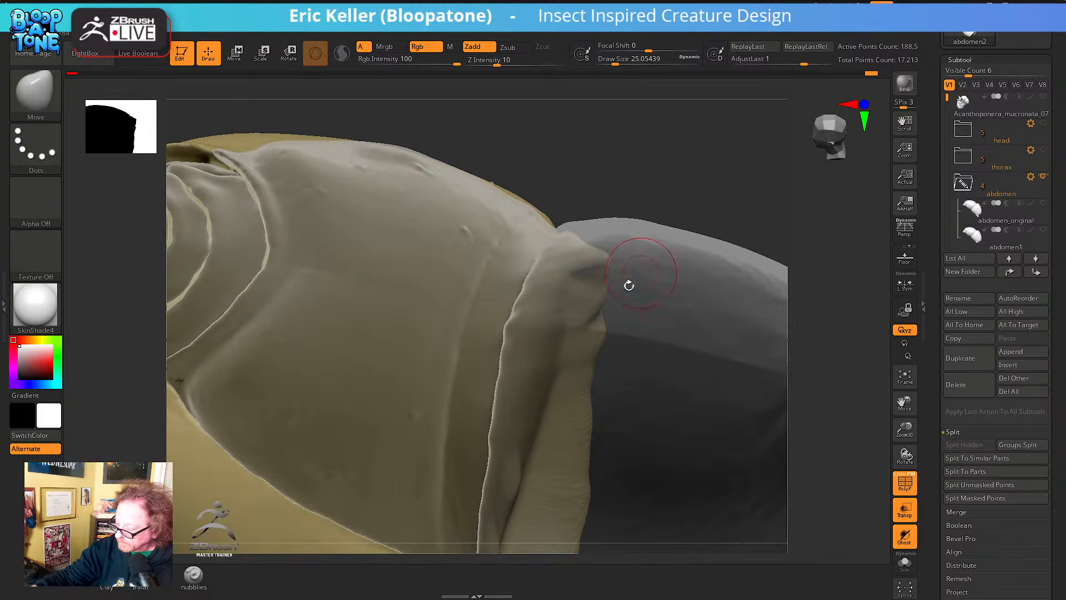
# Remesh the tan plate with DynaMesh and smooth the edge of its rim
pyautogui.moveTo(626, 327); pyautogui.dragTo(617, 301, button='right')
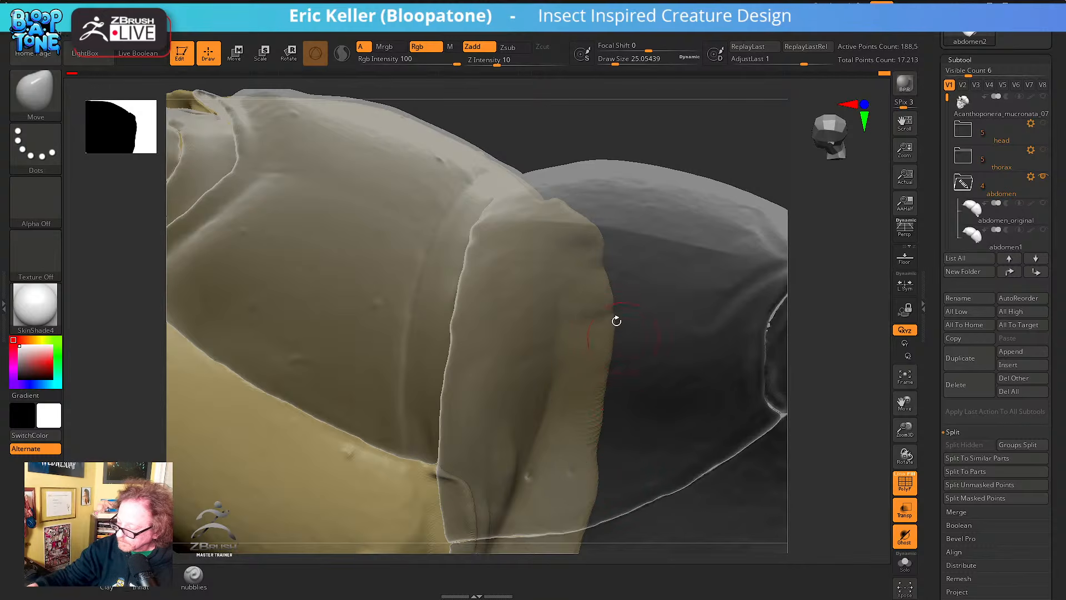
pyautogui.keyDown('ctrl'); pyautogui.moveTo(688, 128); pyautogui.dragTo(702, 149); pyautogui.keyUp('ctrl')
pyautogui.keyDown('shift'); pyautogui.moveTo(600, 254); pyautogui.dragTo(612, 307); pyautogui.keyUp('shift')
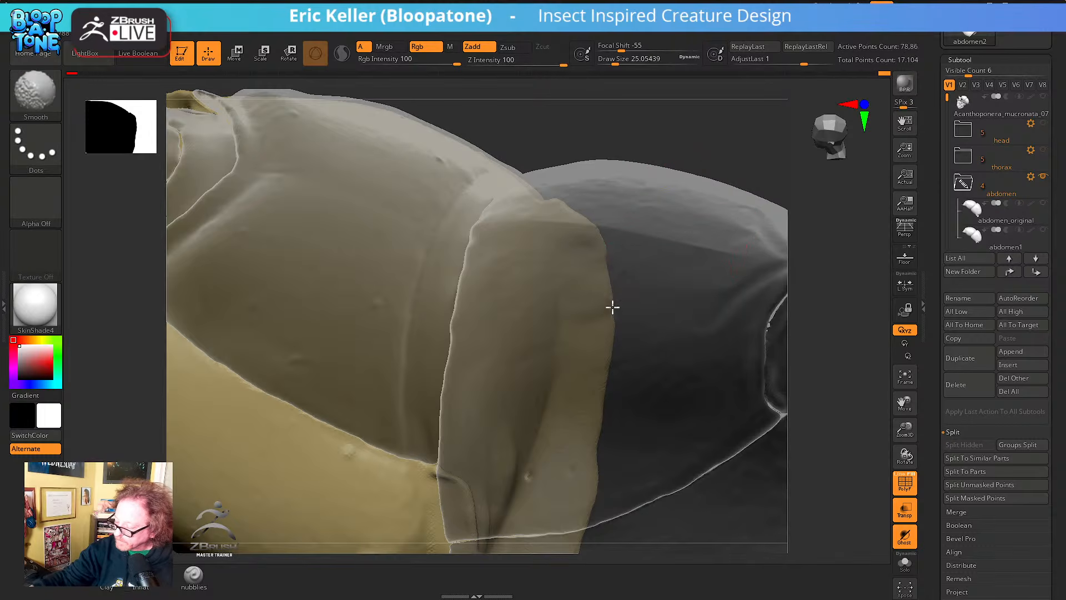
# Set the Move brush's draw size to about 34.8 and extend the rim's side edge further under the ghosted plate
pyautogui.moveTo(596, 438)
pyautogui.keyDown('alt'); pyautogui.mouseDown(button='right')
pyautogui.moveTo(607, 381)
pyautogui.moveTo(627, 366)
pyautogui.moveTo(638, 292)
pyautogui.moveTo(588, 417)
pyautogui.moveTo(571, 333)
pyautogui.moveTo(551, 390)
pyautogui.moveTo(527, 403)
pyautogui.moveTo(545, 382)
pyautogui.mouseUp(button='right'); pyautogui.keyUp('alt')
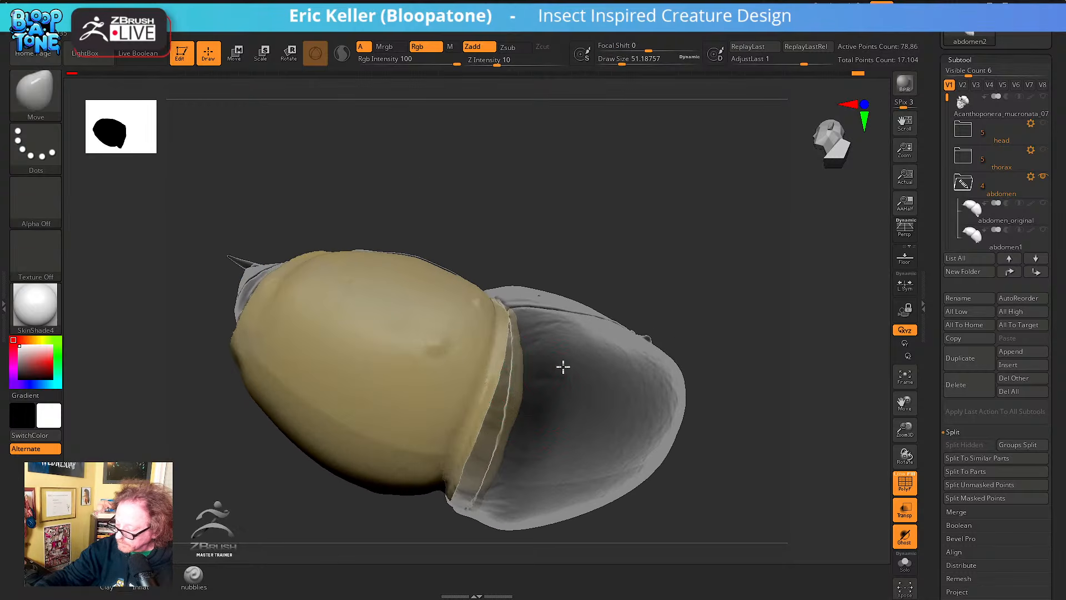
pyautogui.moveTo(559, 345)
pyautogui.mouseDown(button='right')
pyautogui.moveTo(554, 430)
pyautogui.moveTo(542, 398)
pyautogui.moveTo(568, 403)
pyautogui.moveTo(550, 350)
pyautogui.mouseUp(button='right')
pyautogui.press('s')
pyautogui.moveTo(548, 345); pyautogui.dragTo(544, 345)
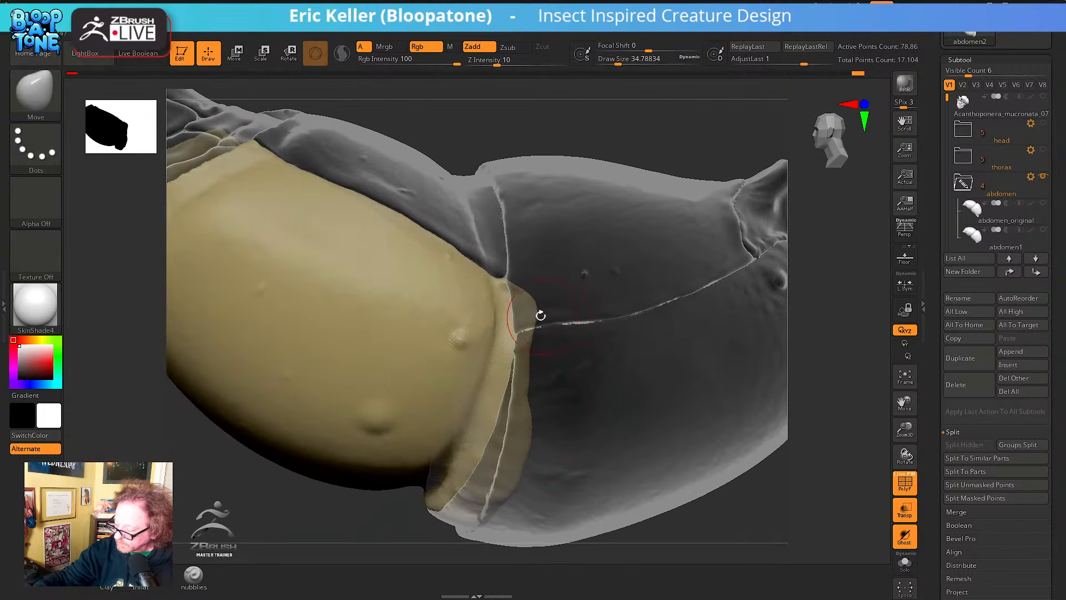
pyautogui.moveTo(567, 329); pyautogui.dragTo(539, 331, button='right')
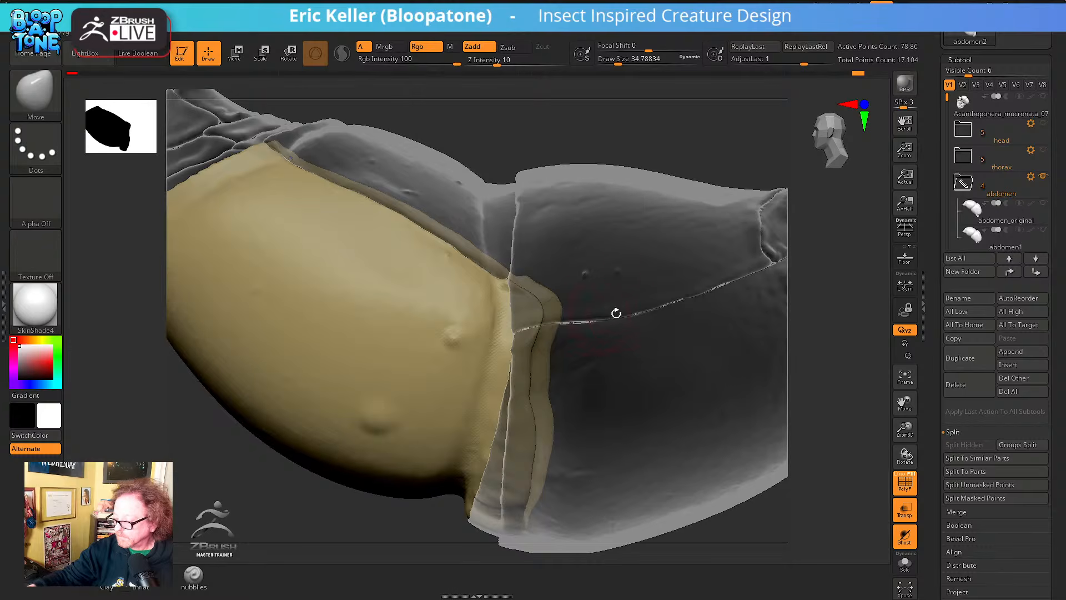
pyautogui.moveTo(616, 313); pyautogui.dragTo(636, 307, button='right')
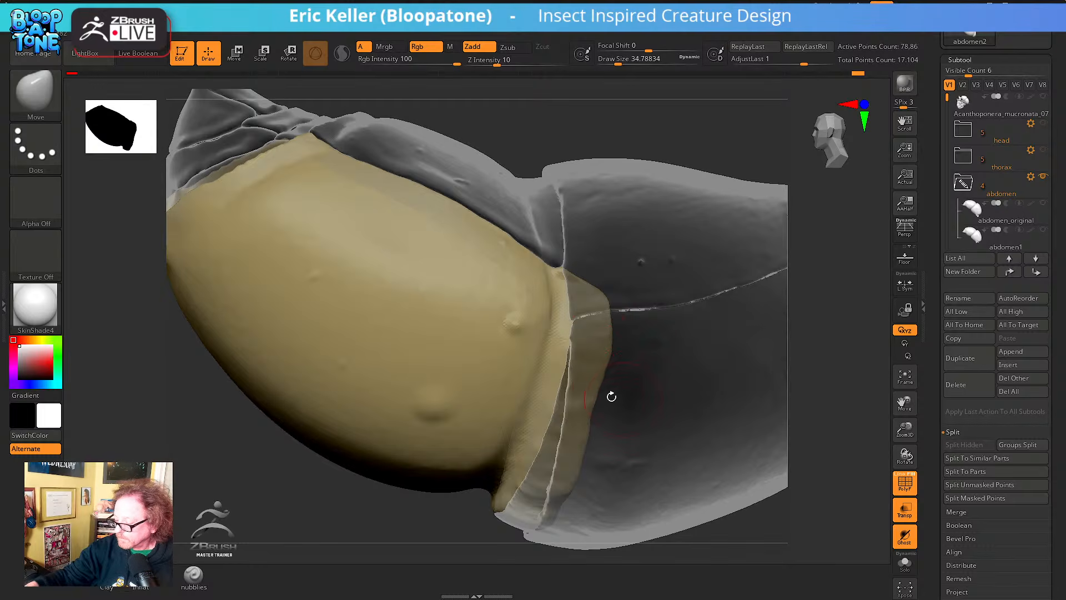
# Even out the overlapping rim's lower edge with the Move brush and smooth it
pyautogui.moveTo(592, 413)
pyautogui.mouseDown(button='right')
pyautogui.moveTo(597, 371)
pyautogui.moveTo(587, 374)
pyautogui.moveTo(602, 321)
pyautogui.moveTo(582, 369)
pyautogui.mouseUp(button='right')
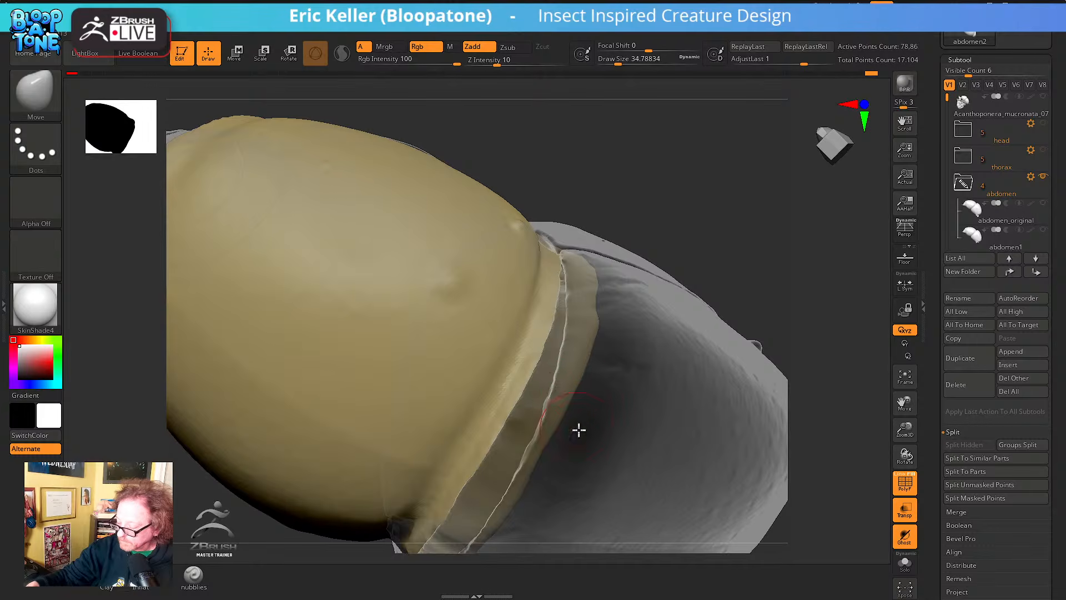
pyautogui.moveTo(578, 429)
pyautogui.mouseDown(button='right')
pyautogui.moveTo(594, 317)
pyautogui.moveTo(602, 352)
pyautogui.moveTo(604, 326)
pyautogui.moveTo(586, 312)
pyautogui.mouseUp(button='right')
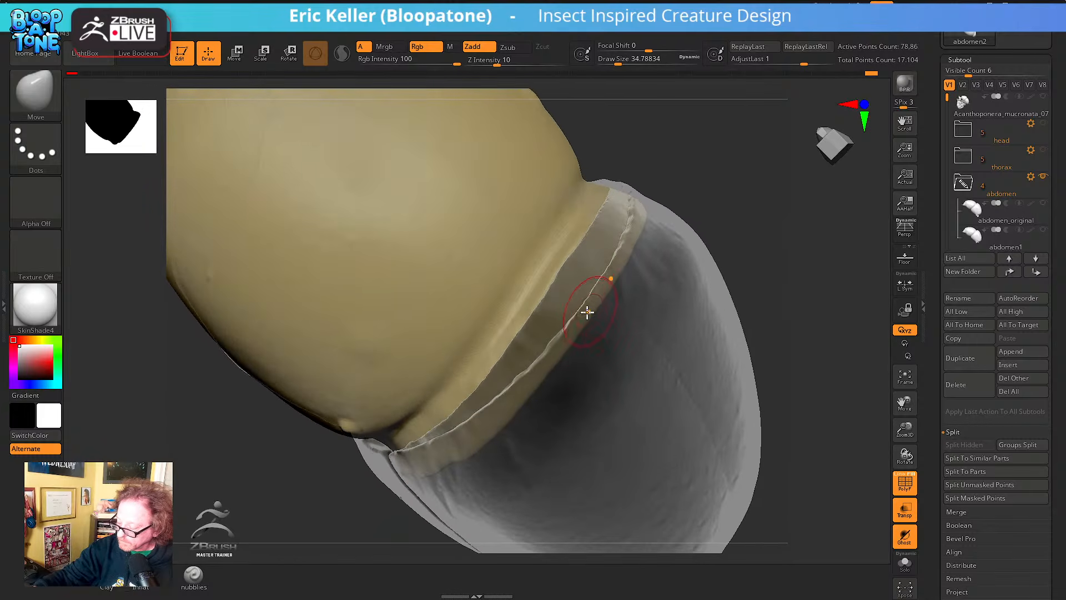
pyautogui.moveTo(592, 348)
pyautogui.mouseDown(button='right')
pyautogui.moveTo(611, 347)
pyautogui.moveTo(548, 368)
pyautogui.mouseUp(button='right')
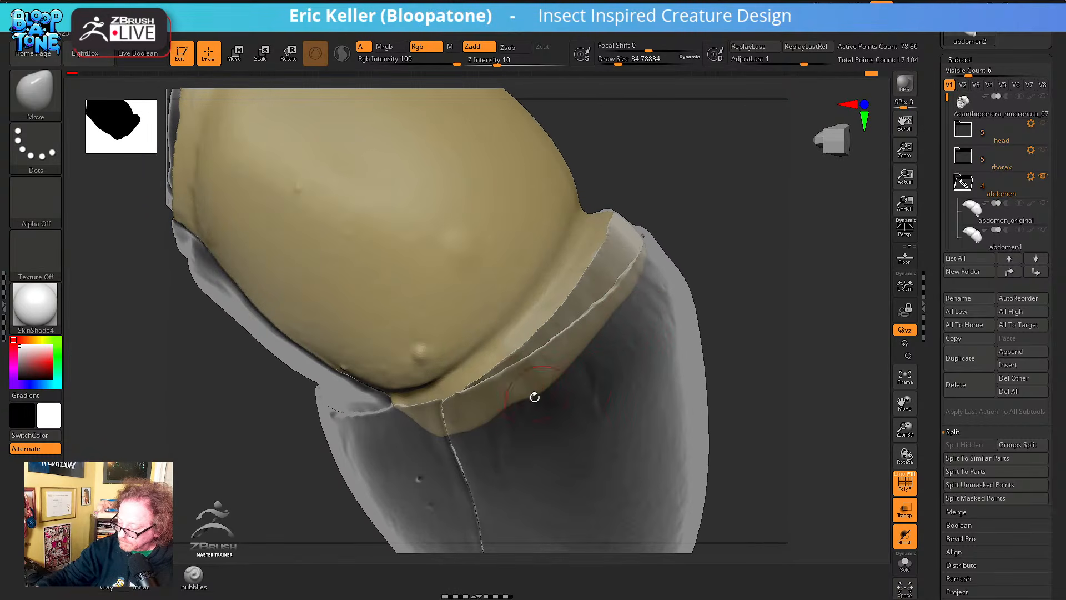
pyautogui.press('shift')
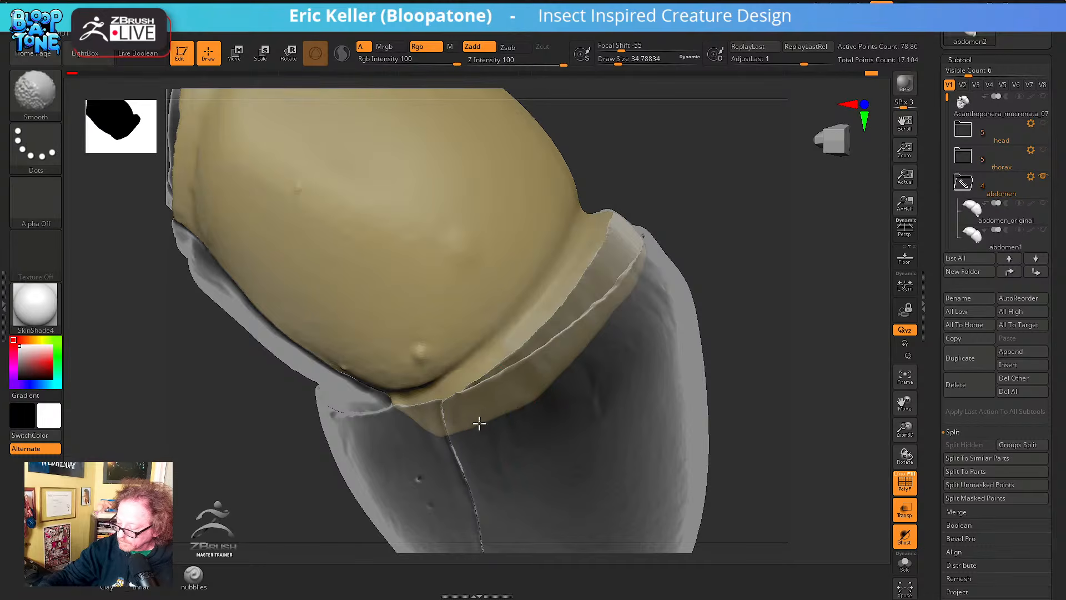
# Isolate the tan plate with Solo and smooth the creases where the rim folds into the plate's body
pyautogui.moveTo(602, 322)
pyautogui.mouseDown(button='right')
pyautogui.moveTo(614, 305)
pyautogui.moveTo(598, 404)
pyautogui.moveTo(692, 326)
pyautogui.moveTo(864, 478)
pyautogui.moveTo(768, 447)
pyautogui.moveTo(723, 497)
pyautogui.moveTo(605, 322)
pyautogui.moveTo(586, 437)
pyautogui.moveTo(564, 404)
pyautogui.mouseUp(button='right')
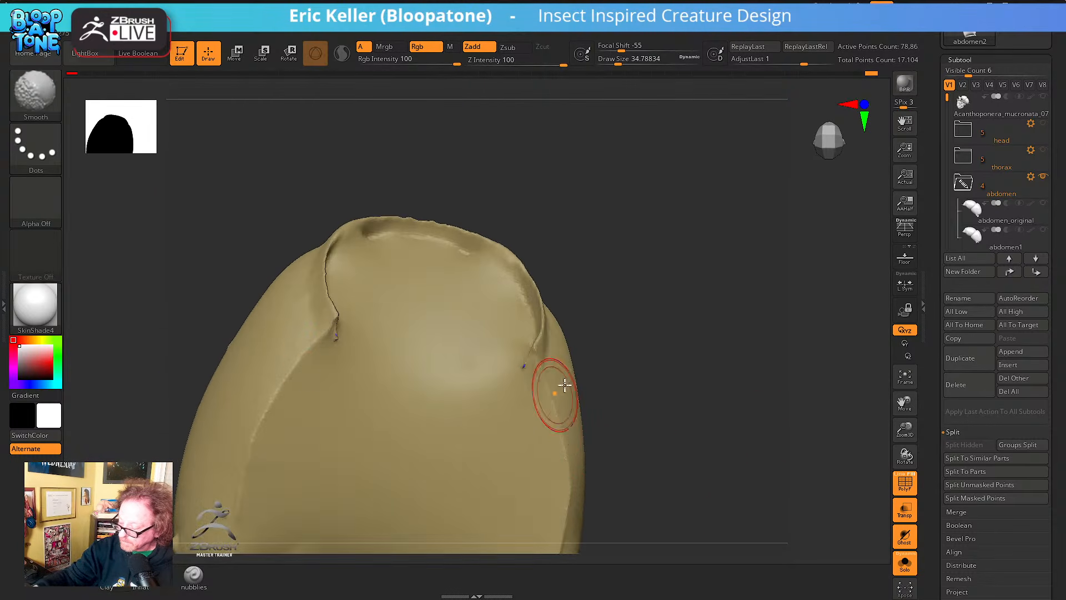
pyautogui.press('shift')
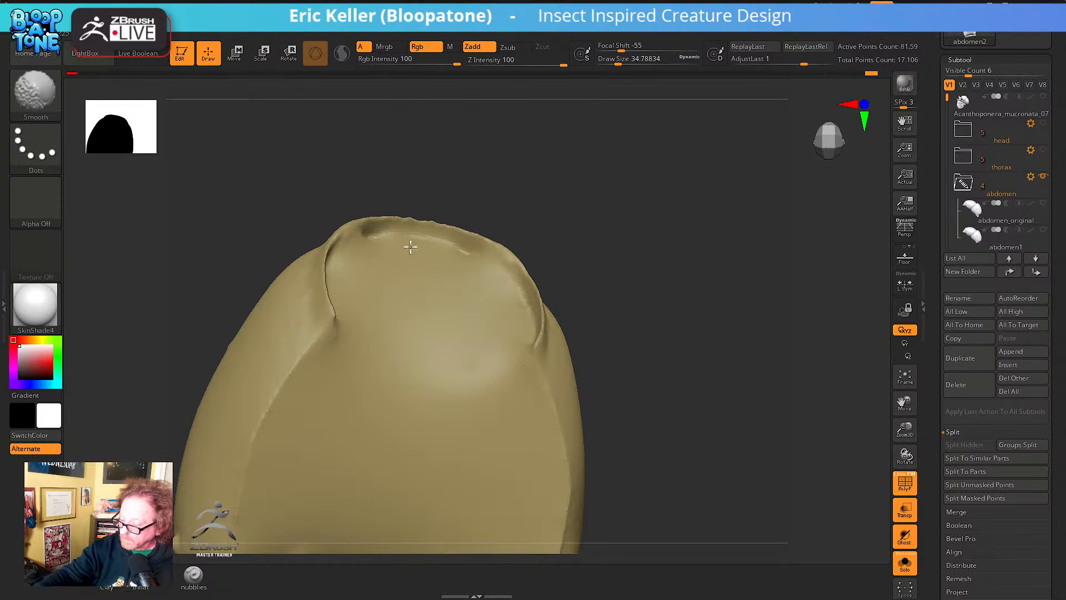
pyautogui.moveTo(525, 229); pyautogui.dragTo(486, 250, button='right')
pyautogui.moveTo(414, 392)
pyautogui.mouseDown(button='right')
pyautogui.moveTo(440, 207)
pyautogui.moveTo(414, 203)
pyautogui.mouseUp(button='right')
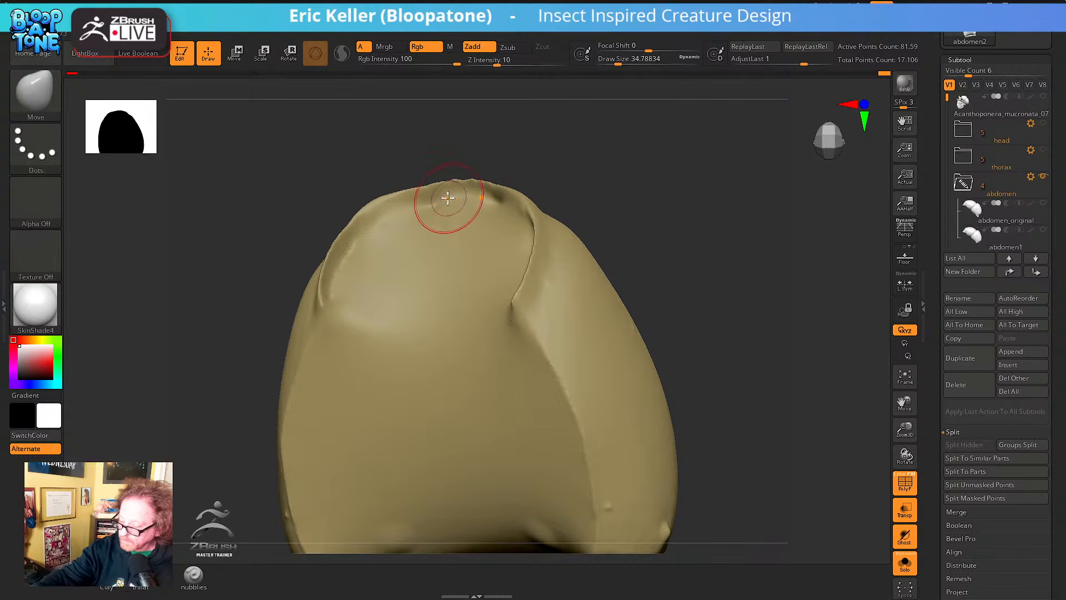
# Thicken the upper edge of the tan plate's rim with the Inflat brush
pyautogui.press('ctrl')
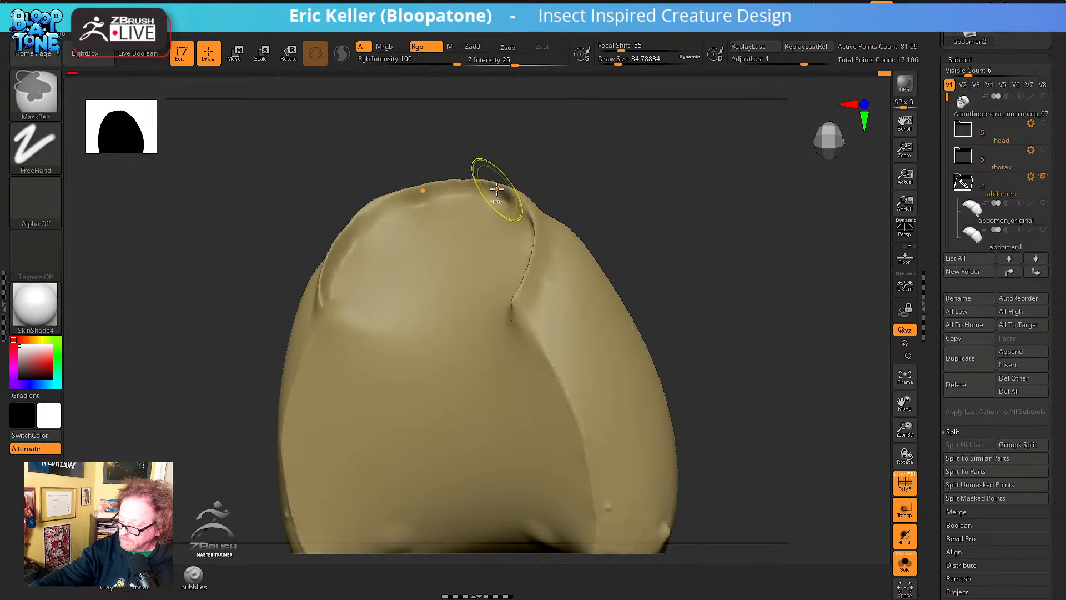
pyautogui.press('b')
pyautogui.press('i')
pyautogui.press('n')
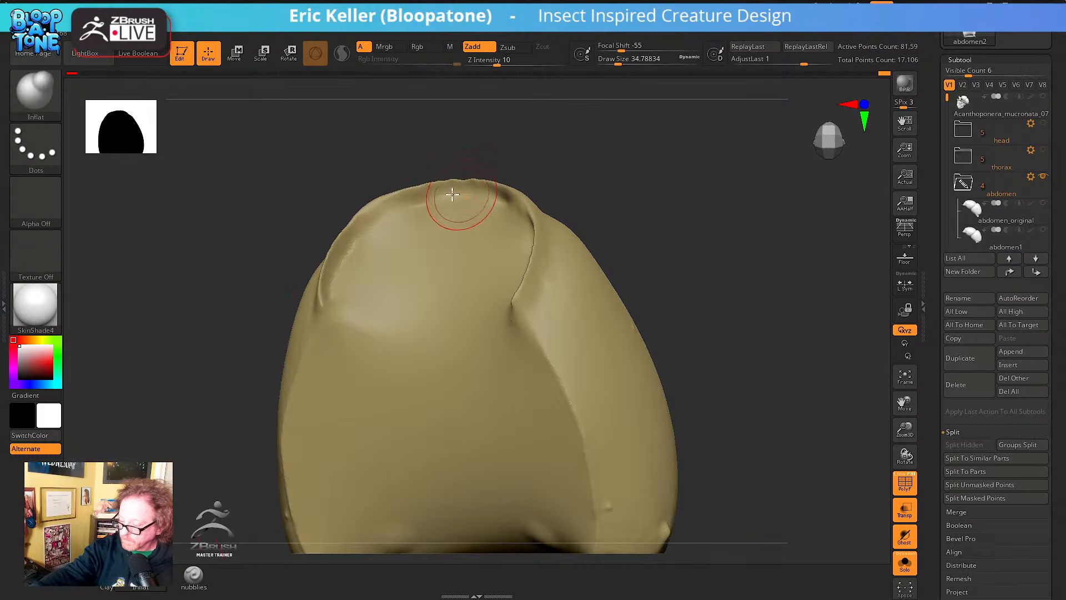
pyautogui.moveTo(427, 203)
pyautogui.mouseDown()
pyautogui.moveTo(499, 195)
pyautogui.moveTo(467, 194)
pyautogui.mouseUp()
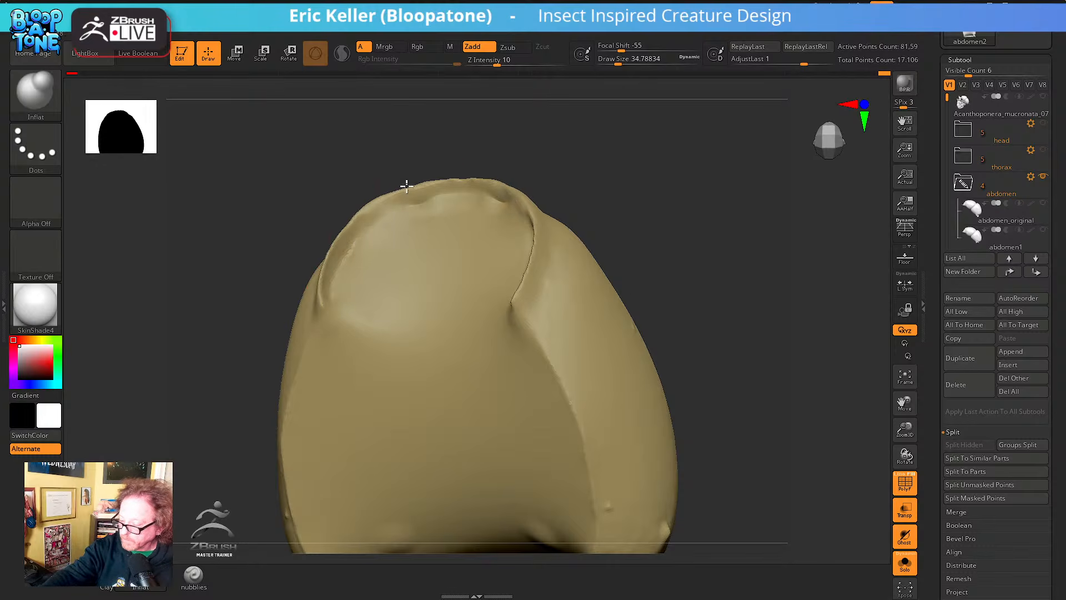
pyautogui.keyDown('ctrl'); pyautogui.moveTo(537, 388); pyautogui.dragTo(646, 348, button='right'); pyautogui.keyUp('ctrl')
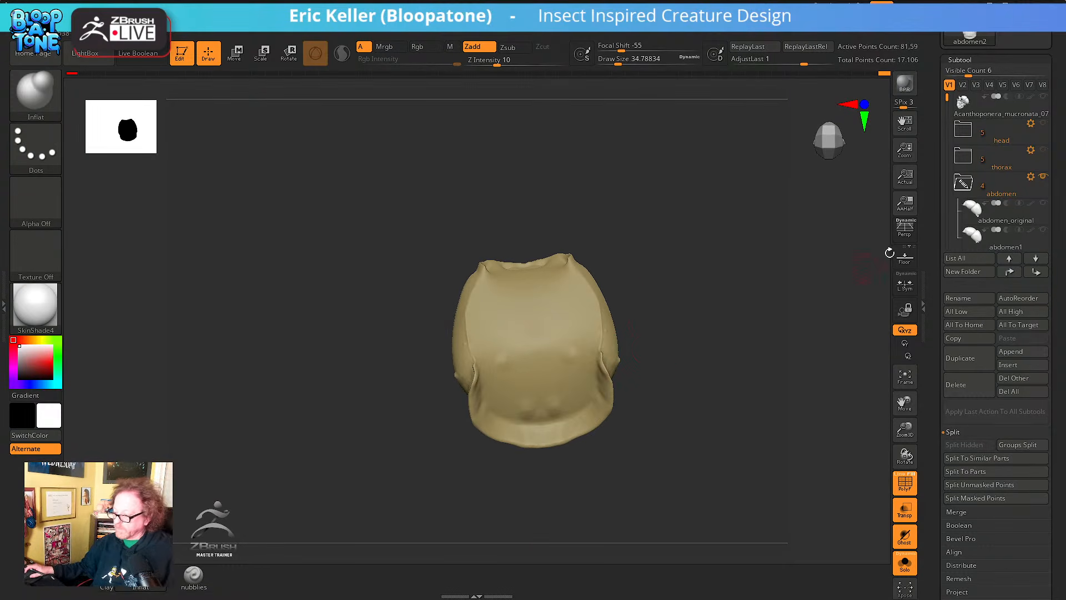
pyautogui.moveTo(939, 428); pyautogui.dragTo(935, 386)
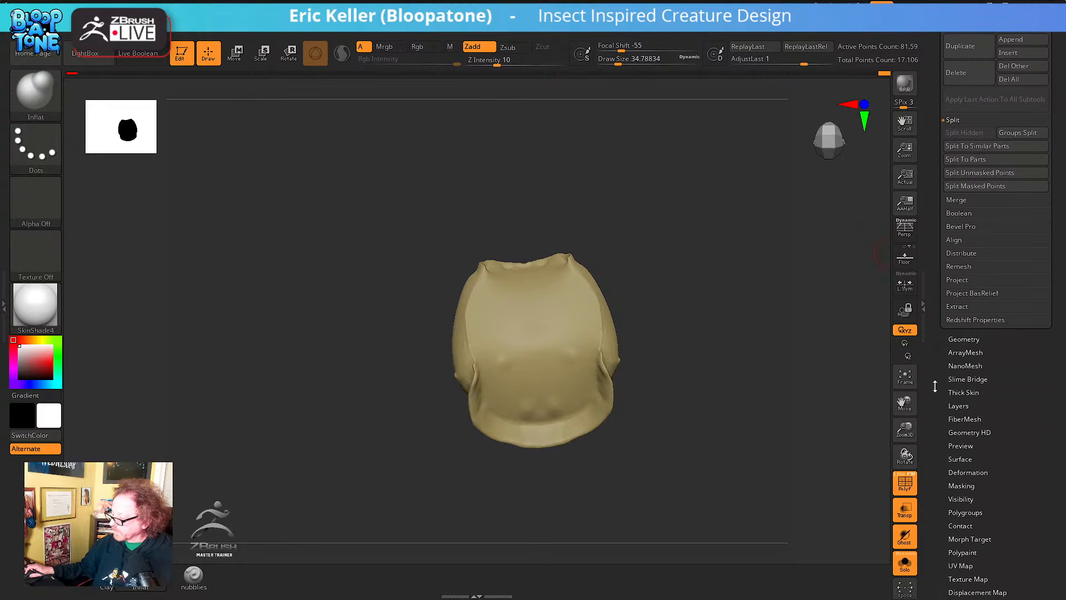
pyautogui.click(975, 336)
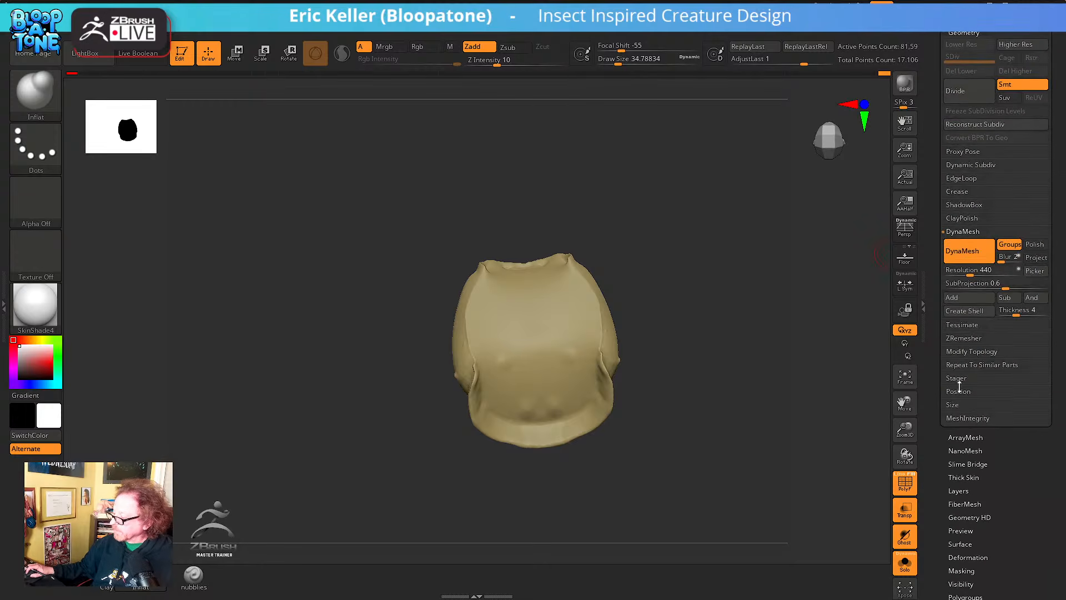
pyautogui.click(33, 104)
pyautogui.click(370, 104)
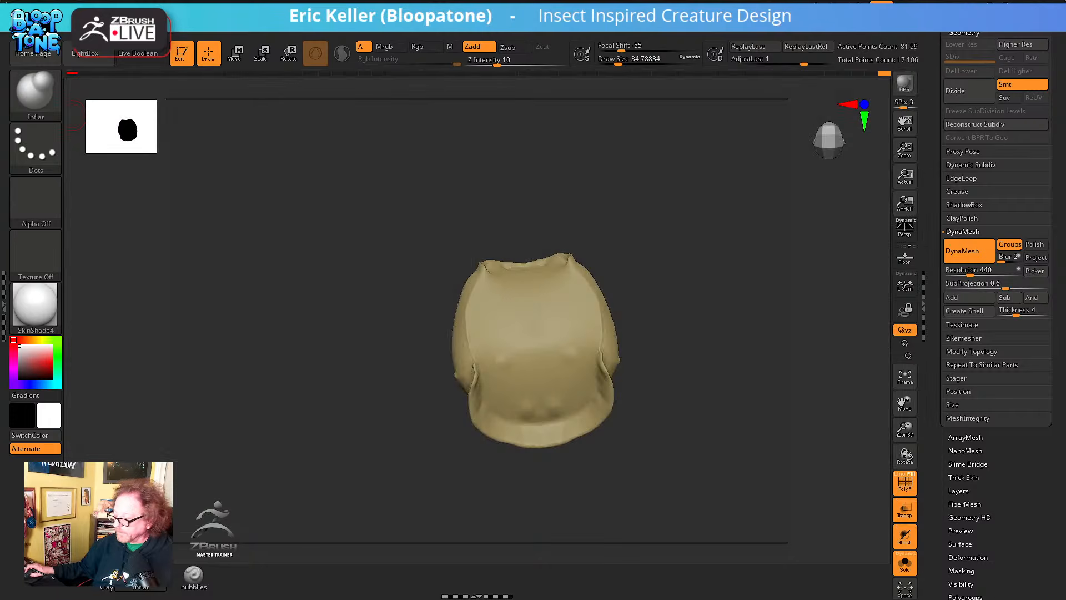
pyautogui.moveTo(923, 521); pyautogui.dragTo(937, 404)
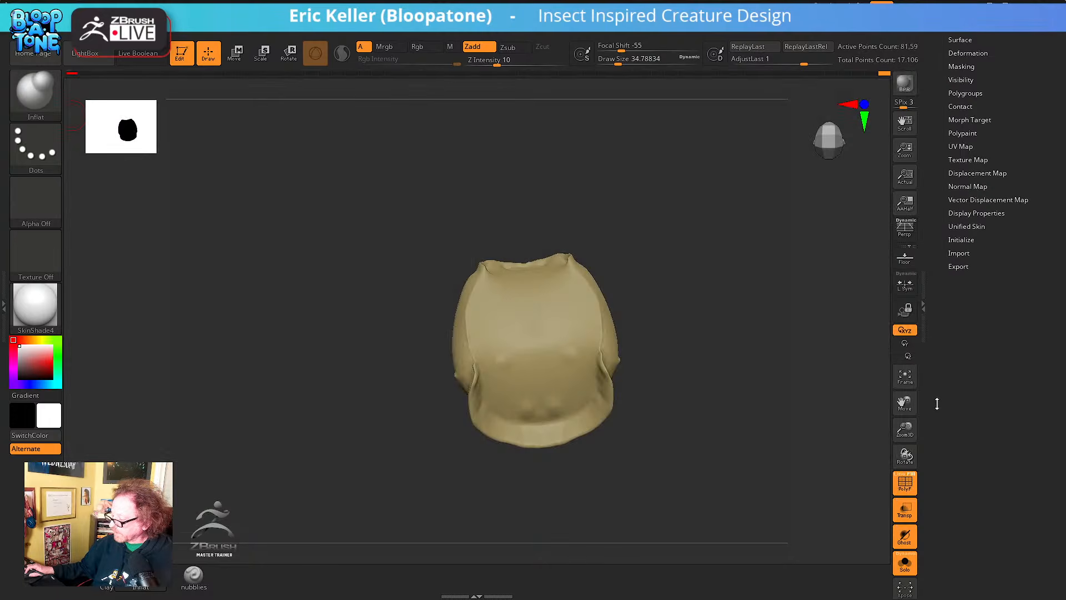
pyautogui.click(967, 213)
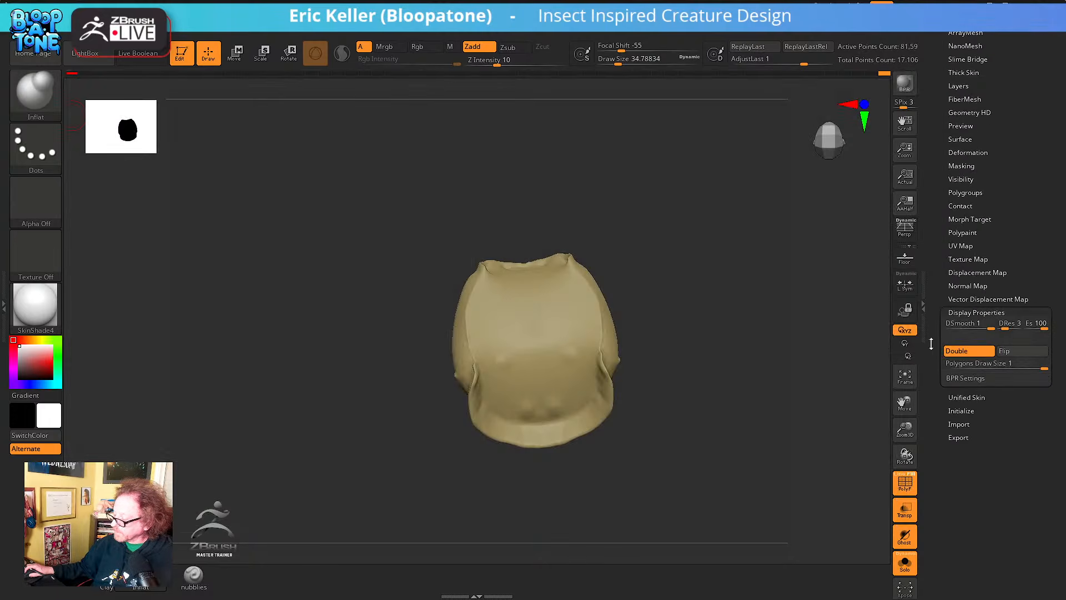
# Insert a sphere from the IMM Primitives brush on the surface of the tan plate
pyautogui.click(44, 97)
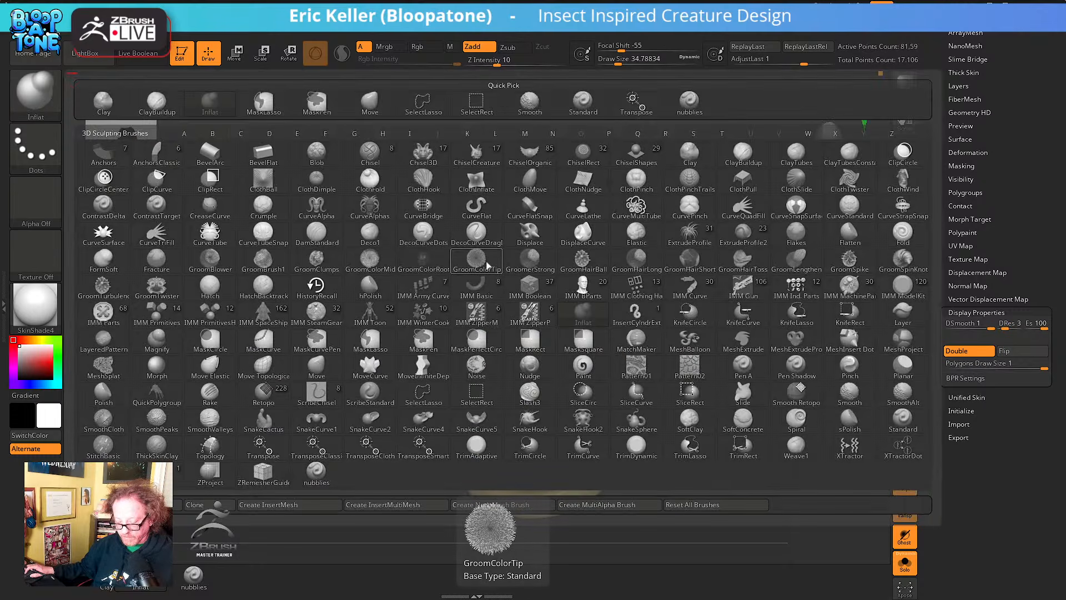
pyautogui.press('i')
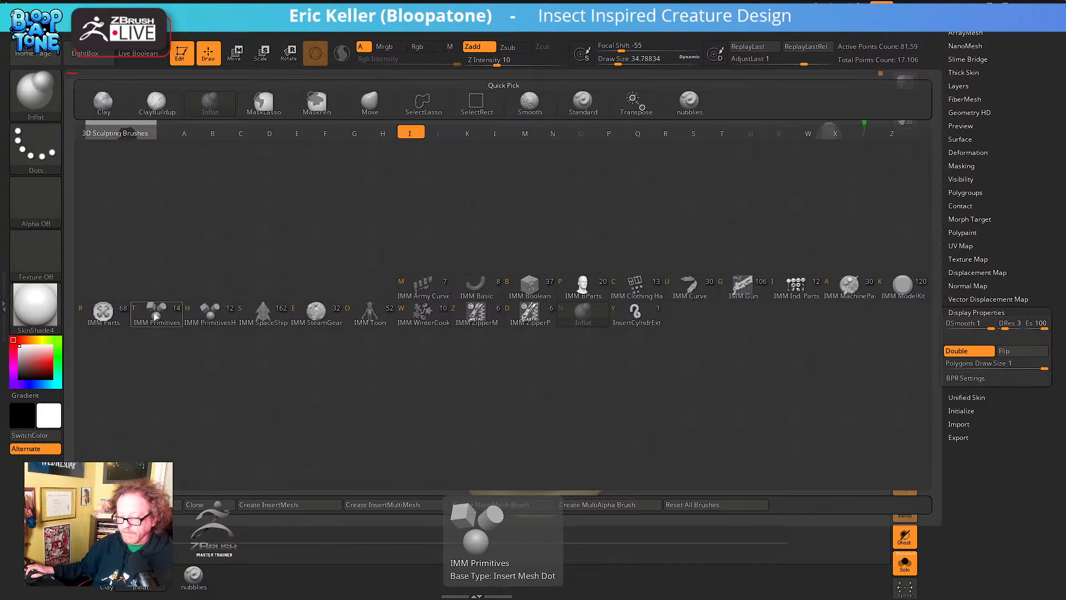
pyautogui.click(156, 314)
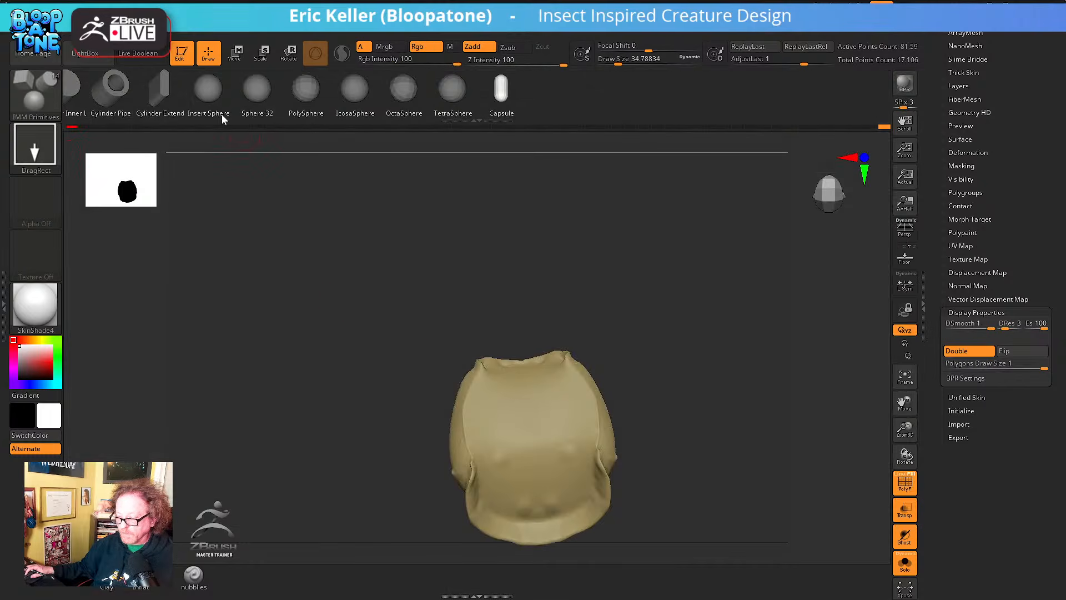
pyautogui.moveTo(637, 346); pyautogui.dragTo(545, 368)
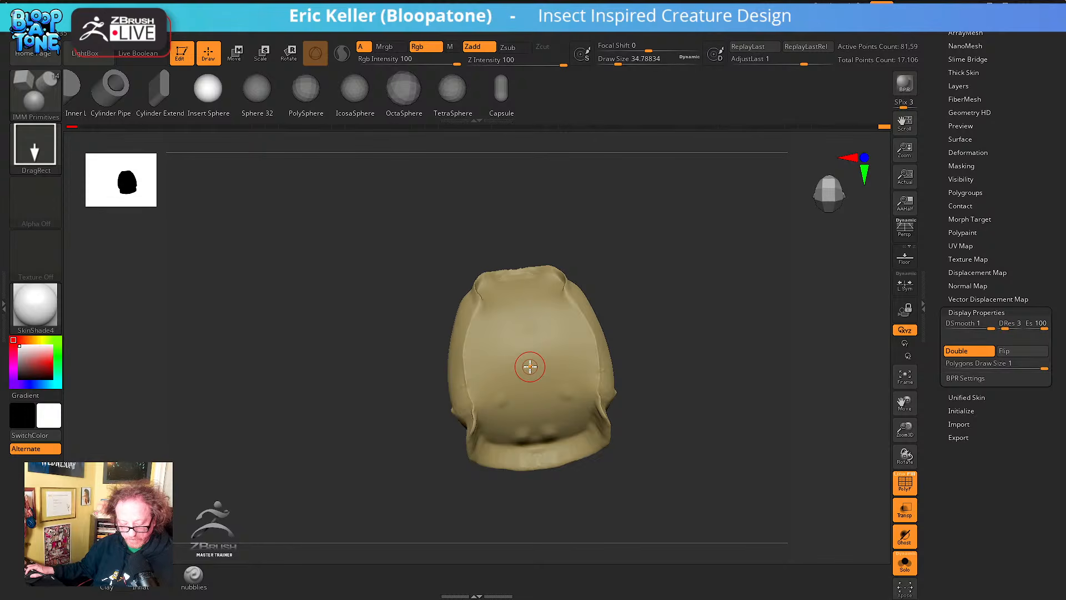
pyautogui.moveTo(530, 367); pyautogui.dragTo(563, 431)
pyautogui.moveTo(698, 361); pyautogui.dragTo(722, 437)
# Move the inserted sphere into the plate's hollow, stretch it lengthwise by about 1.48 and narrow it slightly
pyautogui.press('w')
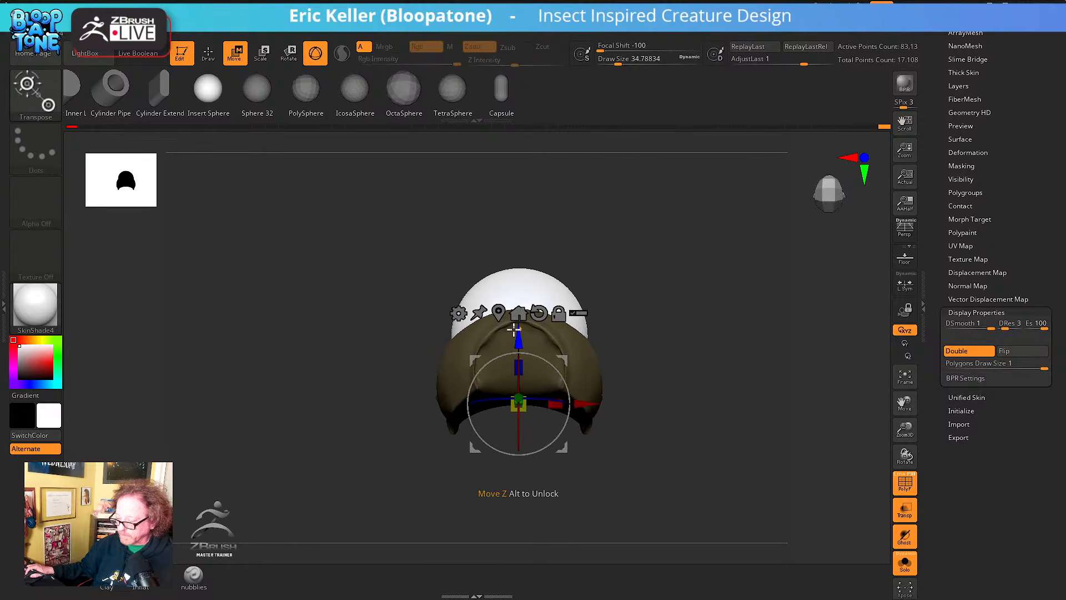
pyautogui.moveTo(649, 372)
pyautogui.mouseDown()
pyautogui.moveTo(590, 383)
pyautogui.moveTo(638, 378)
pyautogui.mouseUp()
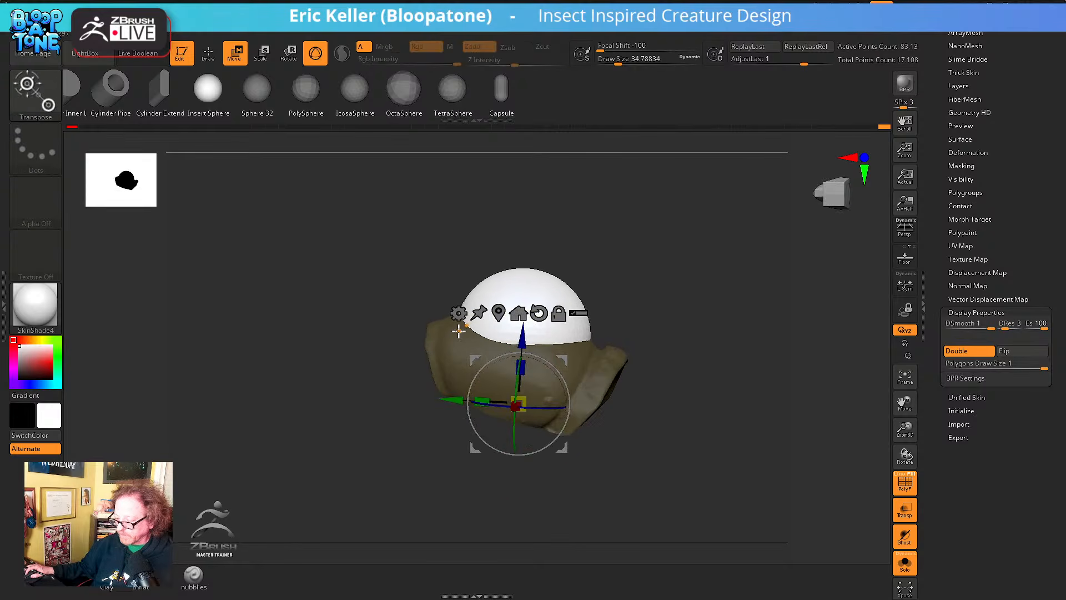
pyautogui.keyDown('shift'); pyautogui.moveTo(719, 360); pyautogui.dragTo(725, 364); pyautogui.keyUp('shift')
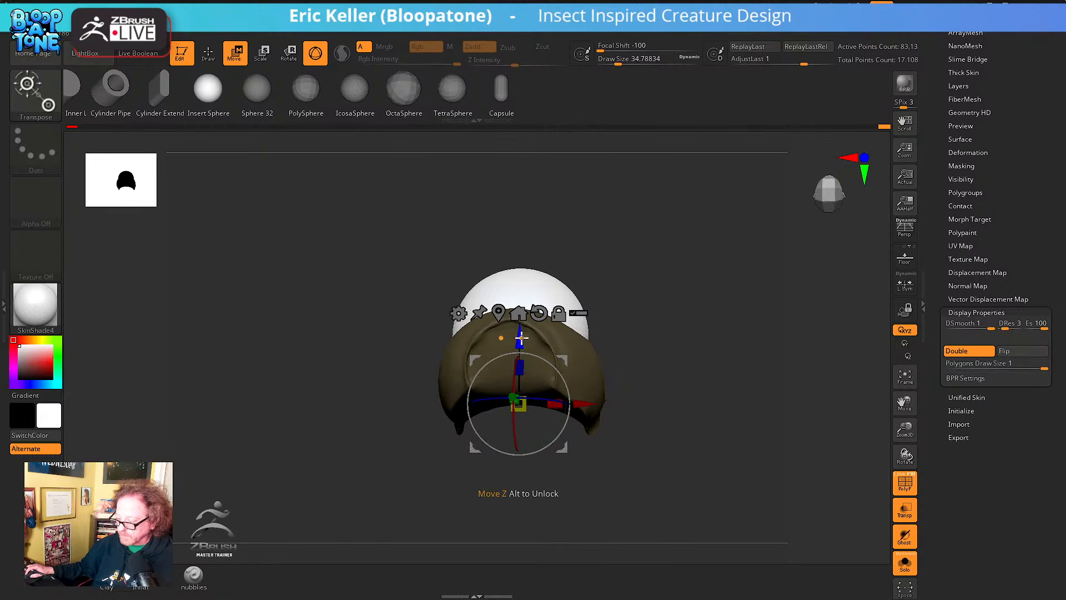
pyautogui.moveTo(521, 337); pyautogui.dragTo(519, 399)
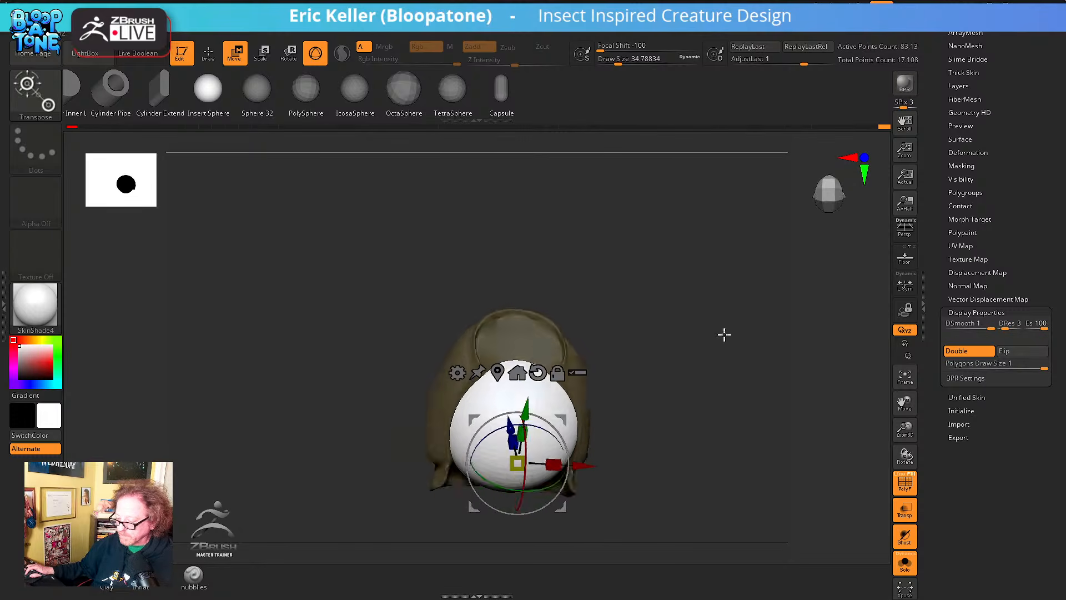
pyautogui.keyDown('shift'); pyautogui.moveTo(724, 334); pyautogui.dragTo(727, 315); pyautogui.keyUp('shift')
pyautogui.moveTo(518, 427); pyautogui.dragTo(517, 394)
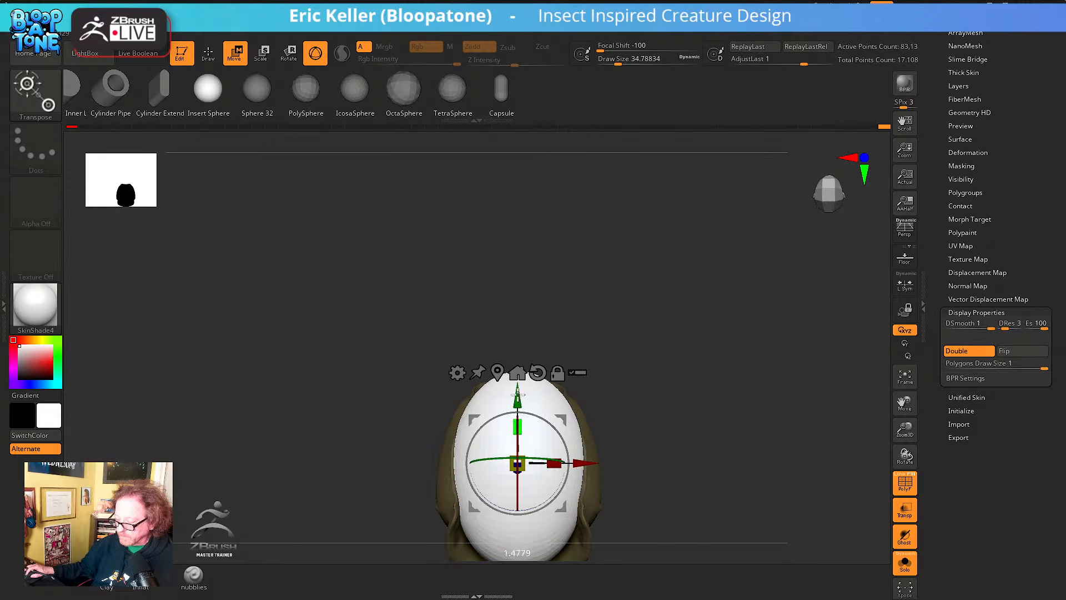
pyautogui.moveTo(556, 466); pyautogui.dragTo(547, 466)
pyautogui.moveTo(524, 313); pyautogui.dragTo(543, 425)
# Set the Move brush's draw size to about 127.8 and reshape the white sphere to fit inside the plate's opening
pyautogui.press('q')
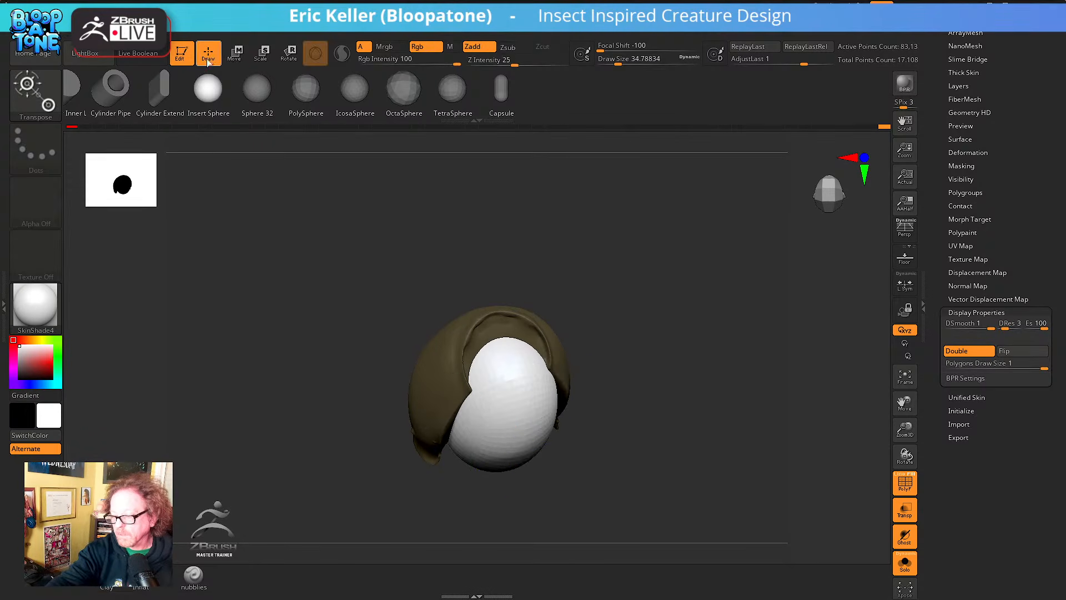
pyautogui.click(46, 86)
pyautogui.click(425, 105)
pyautogui.moveTo(539, 312)
pyautogui.keyDown('ctrl'); pyautogui.mouseDown(button='right')
pyautogui.moveTo(536, 346)
pyautogui.moveTo(518, 358)
pyautogui.mouseUp(button='right'); pyautogui.keyUp('ctrl')
pyautogui.press('s')
pyautogui.moveTo(517, 358); pyautogui.dragTo(534, 358)
pyautogui.keyDown('alt'); pyautogui.moveTo(528, 345); pyautogui.dragTo(547, 444, button='right'); pyautogui.keyUp('alt')
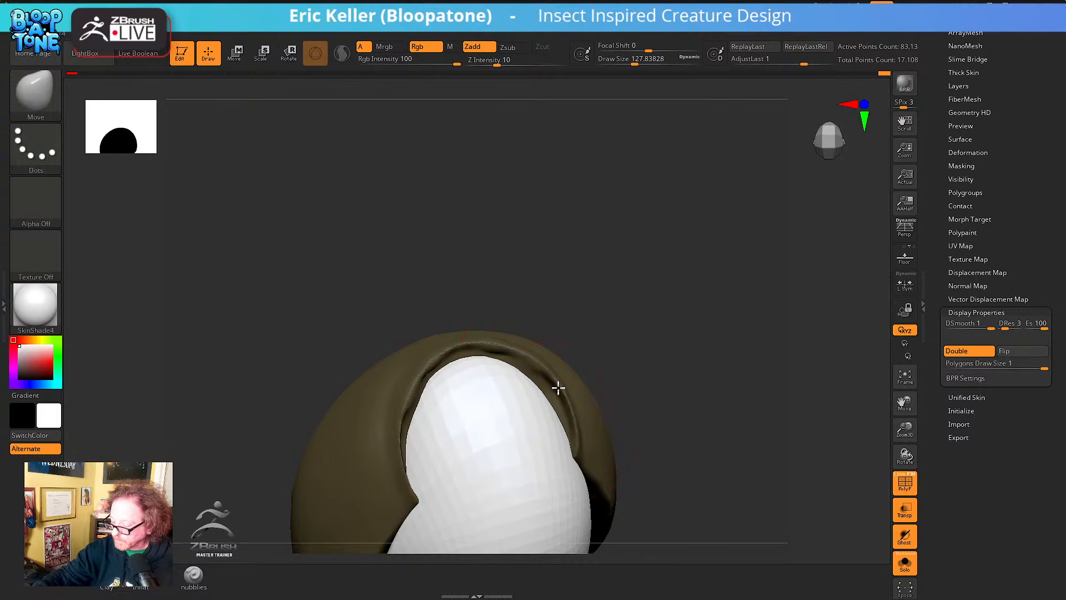
pyautogui.moveTo(548, 391); pyautogui.dragTo(558, 395)
pyautogui.moveTo(557, 395); pyautogui.dragTo(561, 369, button='right')
pyautogui.moveTo(566, 370); pyautogui.dragTo(556, 399)
pyautogui.moveTo(608, 463); pyautogui.dragTo(601, 438, button='right')
pyautogui.moveTo(611, 309)
pyautogui.mouseDown(button='right')
pyautogui.moveTo(602, 324)
pyautogui.moveTo(625, 361)
pyautogui.mouseUp(button='right')
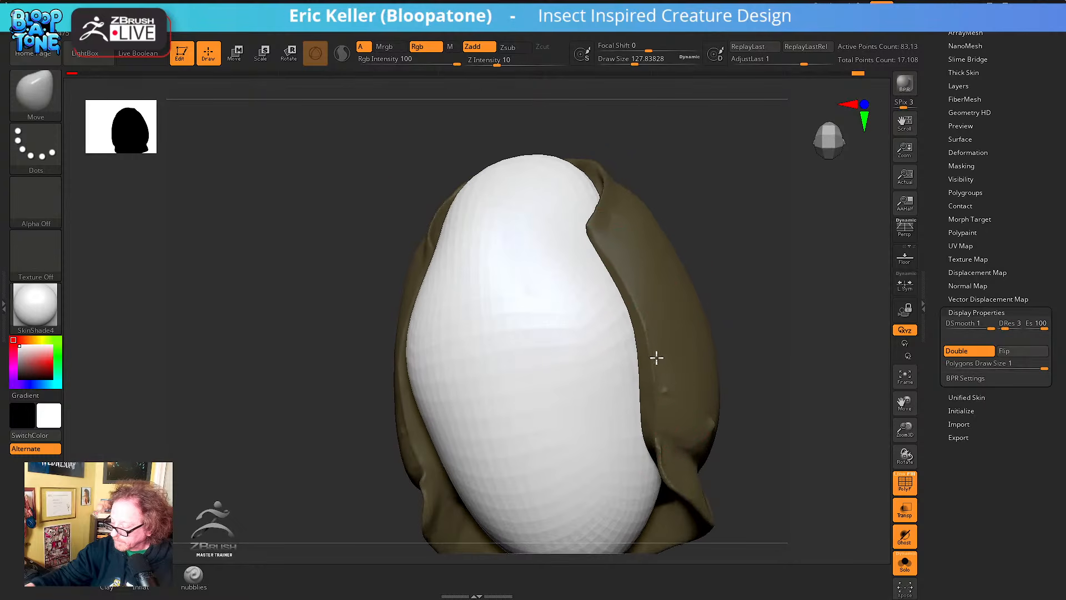
pyautogui.moveTo(657, 451)
pyautogui.mouseDown(button='right')
pyautogui.moveTo(659, 348)
pyautogui.moveTo(635, 418)
pyautogui.moveTo(638, 340)
pyautogui.moveTo(649, 400)
pyautogui.mouseUp(button='right')
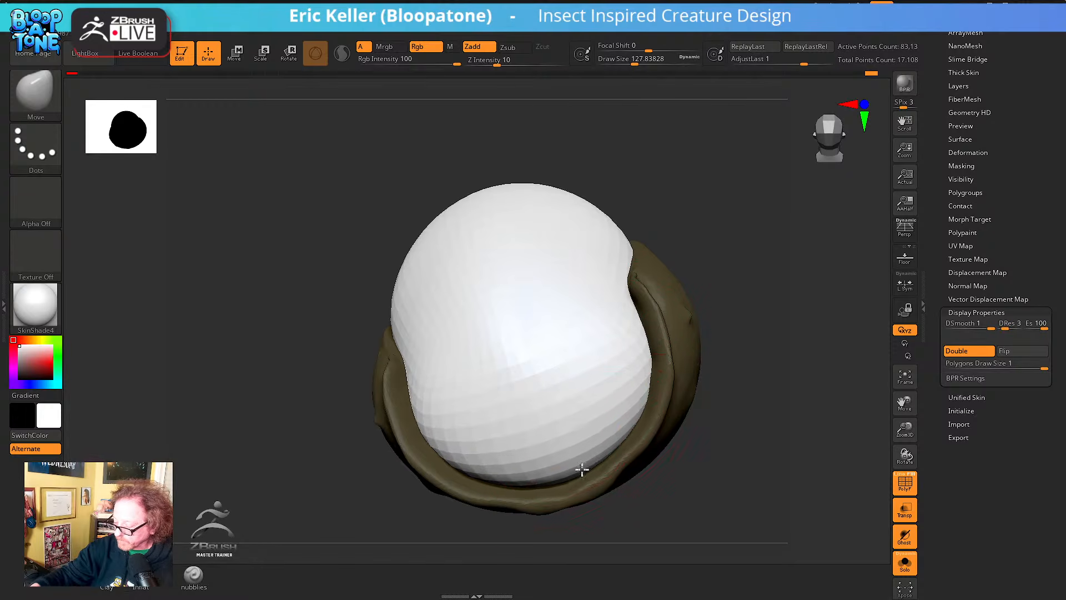
# Remesh with DynaMesh to subtract the sphere and hollow out the inside of the plate
pyautogui.moveTo(618, 379)
pyautogui.mouseDown(button='right')
pyautogui.moveTo(614, 441)
pyautogui.moveTo(578, 435)
pyautogui.moveTo(578, 400)
pyautogui.moveTo(596, 420)
pyautogui.moveTo(535, 304)
pyautogui.moveTo(528, 400)
pyautogui.moveTo(520, 383)
pyautogui.moveTo(552, 305)
pyautogui.moveTo(616, 297)
pyautogui.moveTo(667, 371)
pyautogui.mouseUp(button='right')
pyautogui.keyDown('ctrl'); pyautogui.keyDown('shift'); pyautogui.moveTo(619, 307); pyautogui.dragTo(676, 420); pyautogui.keyUp('shift'); pyautogui.keyUp('ctrl')
pyautogui.moveTo(659, 398)
pyautogui.mouseDown(button='right')
pyautogui.moveTo(653, 326)
pyautogui.moveTo(631, 297)
pyautogui.moveTo(625, 355)
pyautogui.moveTo(574, 397)
pyautogui.moveTo(598, 397)
pyautogui.moveTo(652, 506)
pyautogui.moveTo(685, 461)
pyautogui.moveTo(678, 528)
pyautogui.moveTo(623, 417)
pyautogui.mouseUp(button='right')
pyautogui.moveTo(605, 454); pyautogui.dragTo(696, 257, button='right')
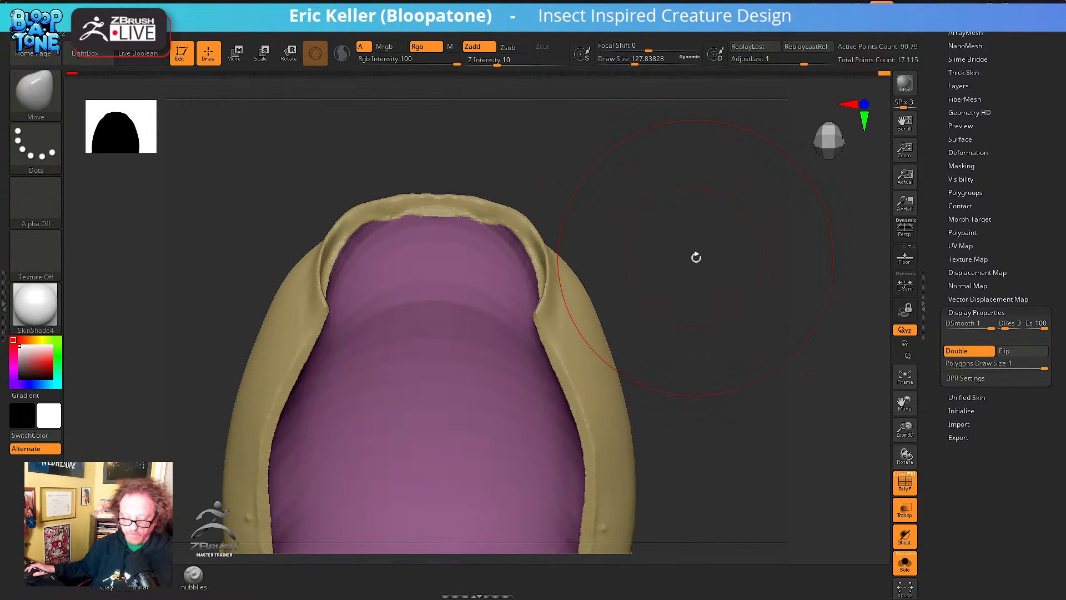
# Mask everything except the carved inner surface and try to shift it along Y to adjust the shell's thickness
pyautogui.press('w')
pyautogui.keyDown('ctrl'); pyautogui.click(460, 397); pyautogui.keyUp('ctrl')
pyautogui.moveTo(674, 329); pyautogui.dragTo(543, 240, button='right')
pyautogui.click(520, 201)
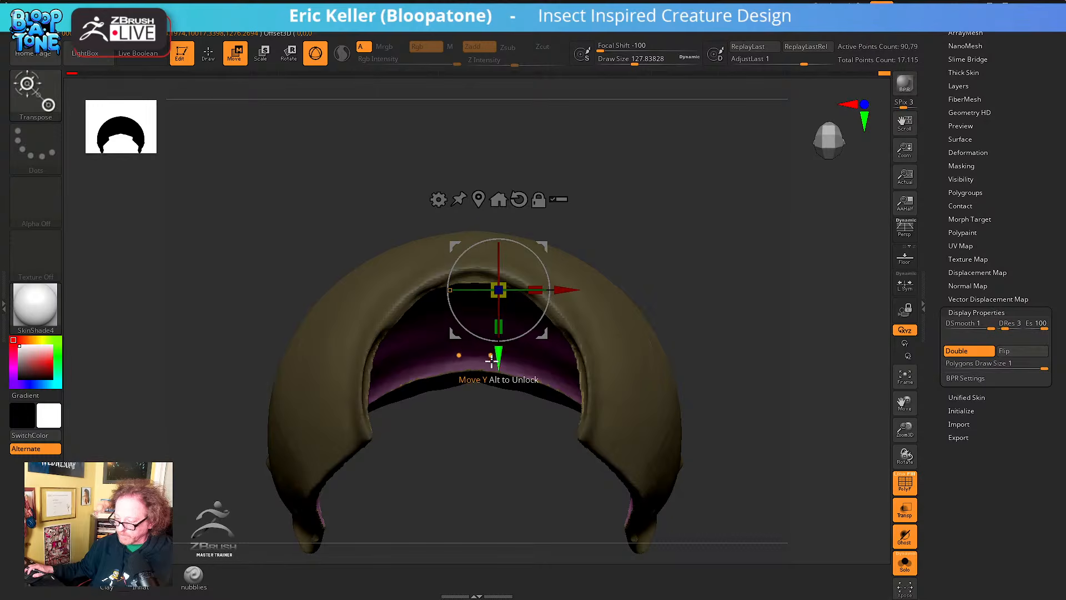
pyautogui.moveTo(497, 360); pyautogui.dragTo(497, 354)
pyautogui.moveTo(494, 457); pyautogui.dragTo(630, 321)
pyautogui.moveTo(501, 313)
pyautogui.mouseDown()
pyautogui.moveTo(478, 309)
pyautogui.moveTo(493, 317)
pyautogui.mouseUp()
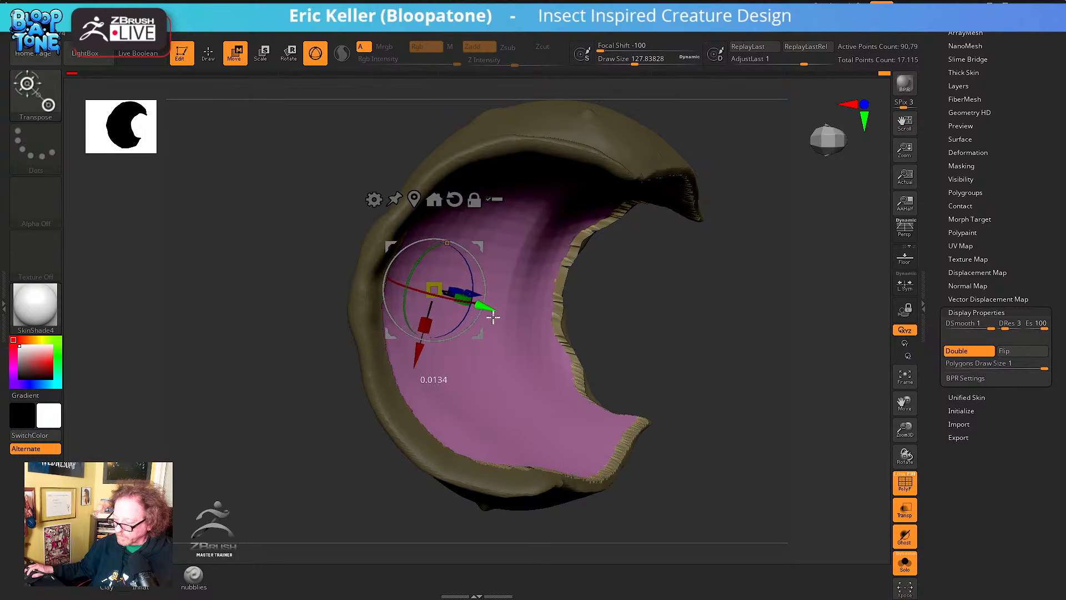
# Try nudging the inner surface further along Y and remeshing the plate with DynaMesh
pyautogui.moveTo(631, 338); pyautogui.dragTo(742, 380)
pyautogui.keyDown('ctrl'); pyautogui.moveTo(718, 323); pyautogui.dragTo(733, 374); pyautogui.keyUp('ctrl')
pyautogui.moveTo(744, 418)
pyautogui.mouseDown()
pyautogui.moveTo(685, 426)
pyautogui.moveTo(751, 431)
pyautogui.moveTo(585, 445)
pyautogui.moveTo(618, 438)
pyautogui.mouseUp()
pyautogui.moveTo(743, 472)
pyautogui.mouseDown()
pyautogui.moveTo(690, 471)
pyautogui.moveTo(737, 482)
pyautogui.mouseUp()
pyautogui.keyDown('ctrl'); pyautogui.click(738, 478); pyautogui.keyUp('ctrl')
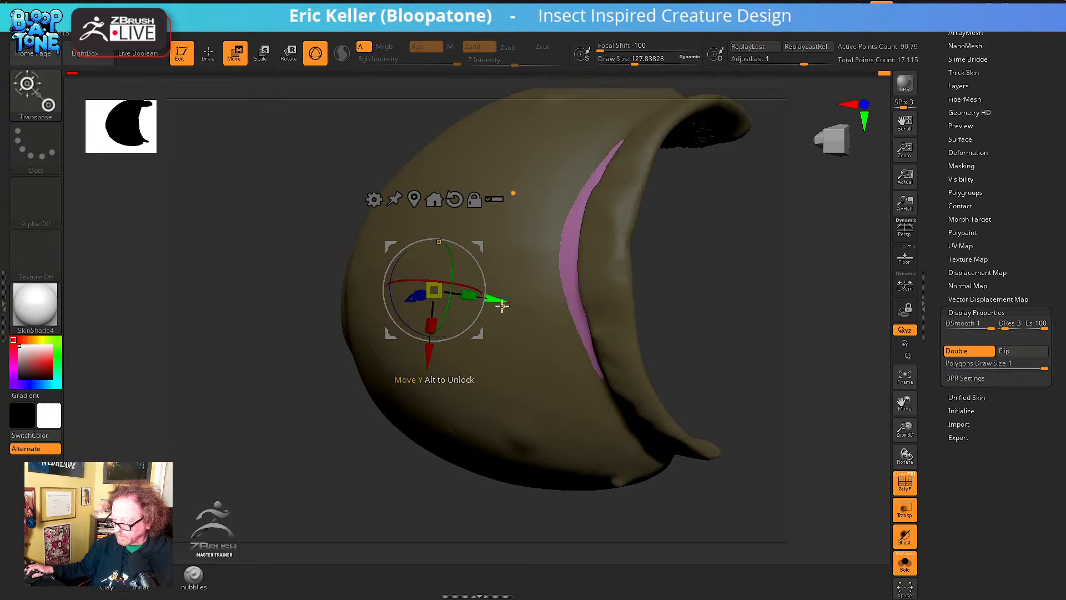
pyautogui.moveTo(502, 305); pyautogui.dragTo(504, 304)
pyautogui.moveTo(839, 340); pyautogui.dragTo(716, 369)
pyautogui.moveTo(690, 332)
pyautogui.keyDown('ctrl'); pyautogui.mouseDown()
pyautogui.moveTo(707, 368)
pyautogui.moveTo(633, 368)
pyautogui.mouseUp(); pyautogui.keyUp('ctrl')
# Undo the DynaMesh remesh and the inner surface shifts, returning to the unmasked hollow plate
pyautogui.press('ctrl')
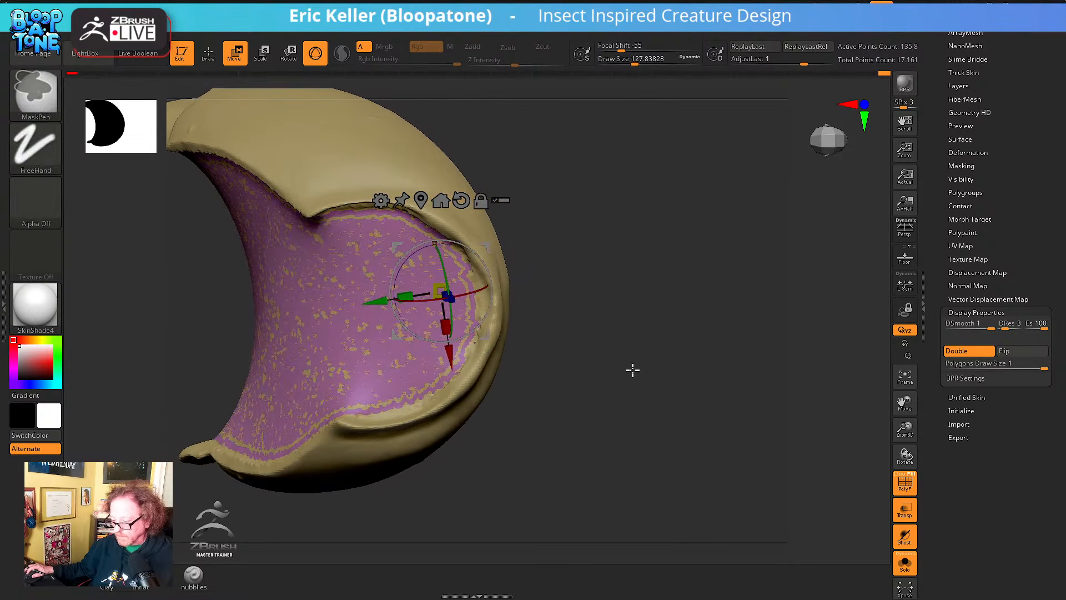
pyautogui.hotkey('ctrl', 'z')
pyautogui.hotkey('ctrl', 'z')
pyautogui.hotkey('ctrl', 'z')
pyautogui.hotkey('ctrl', 'z')
pyautogui.hotkey('ctrl', 'z')
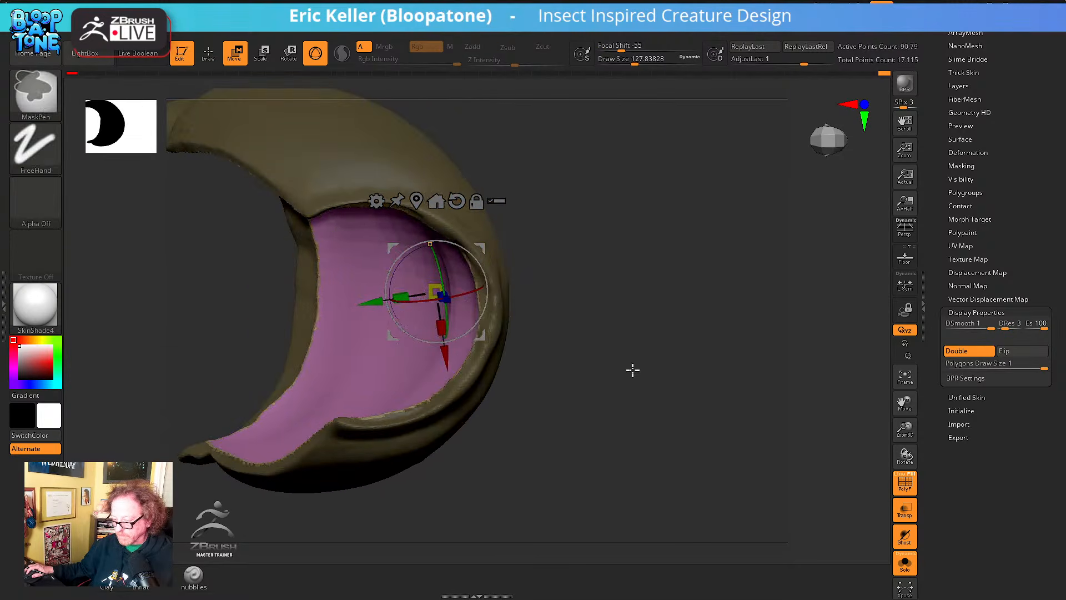
pyautogui.hotkey('ctrl', 'z')
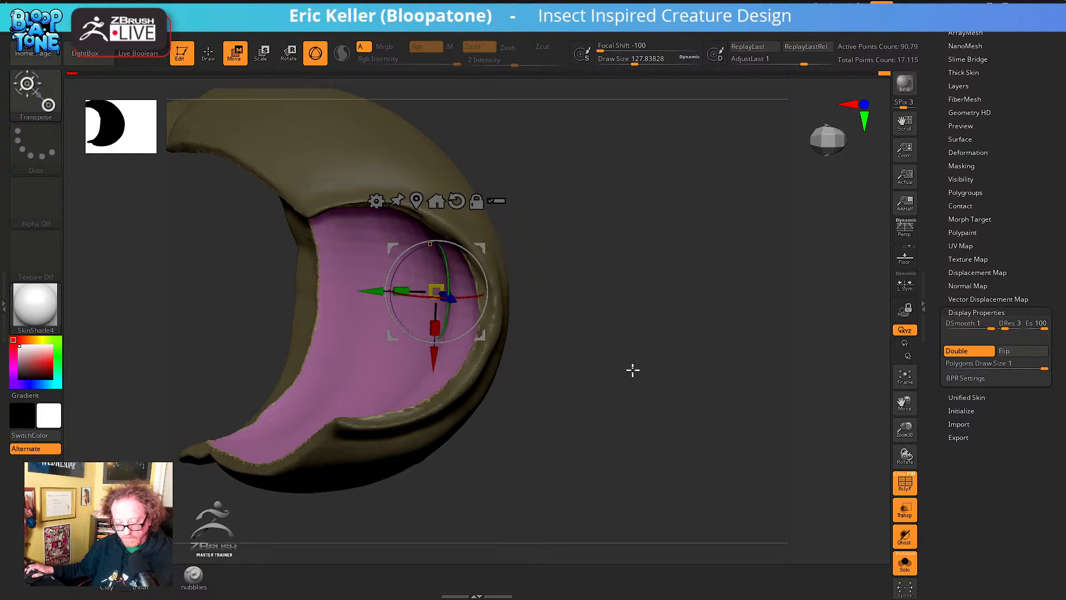
pyautogui.press('q')
pyautogui.moveTo(604, 369)
pyautogui.keyDown('ctrl'); pyautogui.mouseDown()
pyautogui.moveTo(628, 395)
pyautogui.moveTo(732, 422)
pyautogui.moveTo(730, 438)
pyautogui.mouseUp(); pyautogui.keyUp('ctrl')
pyautogui.hotkey('ctrl', 'z')
pyautogui.hotkey('ctrl', 'z')
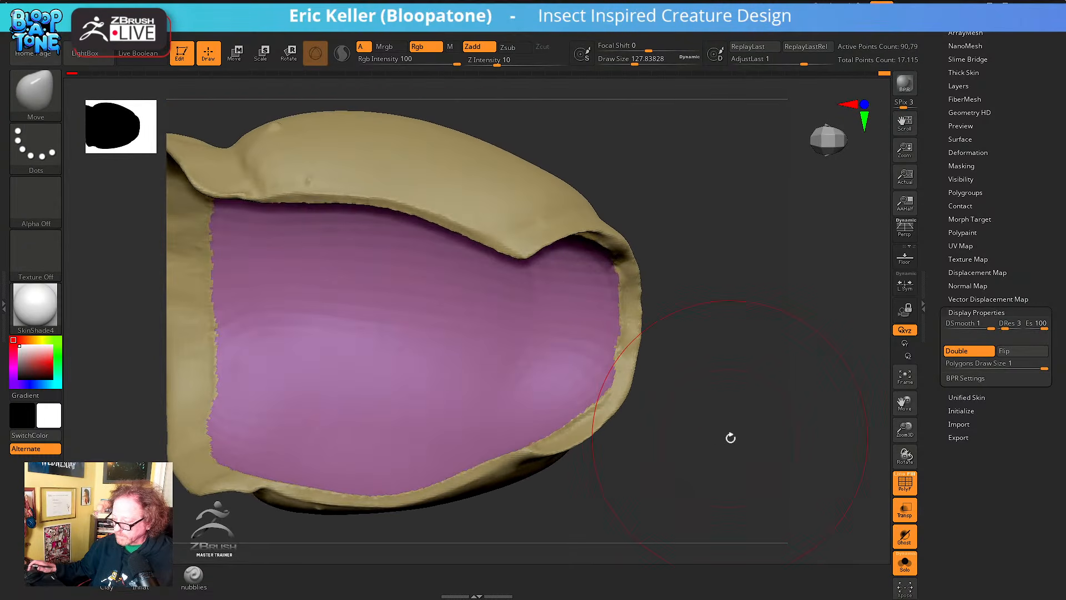
# Set the brush size to about 44 and smooth the jagged border between the rim and the hollow inner surface
pyautogui.press('s')
pyautogui.moveTo(678, 409); pyautogui.dragTo(668, 391)
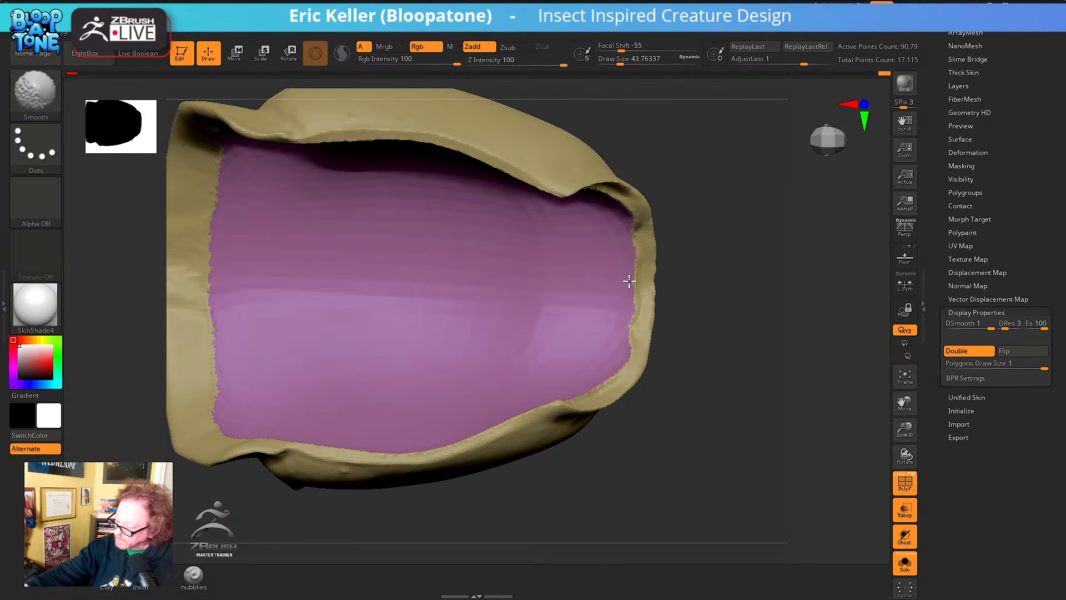
pyautogui.keyDown('alt'); pyautogui.moveTo(508, 387); pyautogui.dragTo(708, 476, button='right'); pyautogui.keyUp('alt')
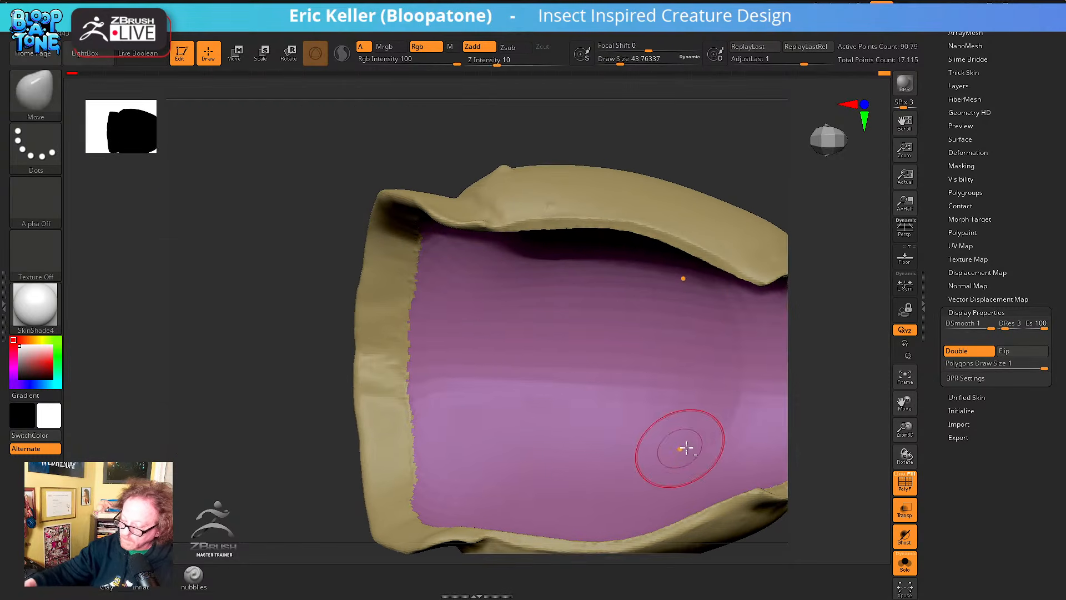
pyautogui.keyDown('shift'); pyautogui.moveTo(419, 292); pyautogui.dragTo(411, 294); pyautogui.keyUp('shift')
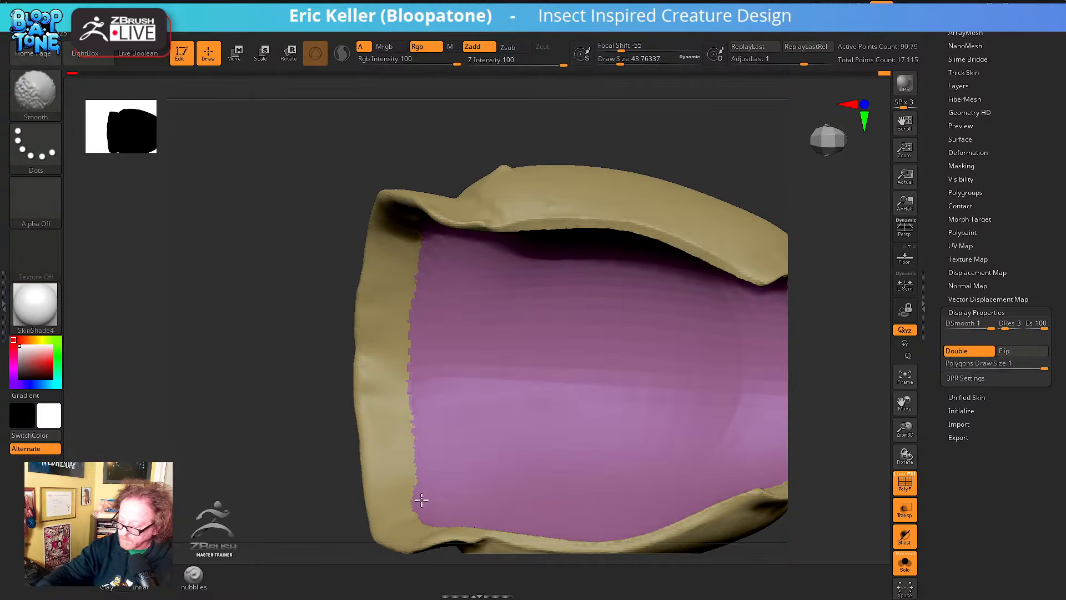
pyautogui.moveTo(431, 321)
pyautogui.mouseDown(button='right')
pyautogui.moveTo(505, 217)
pyautogui.moveTo(411, 316)
pyautogui.mouseUp(button='right')
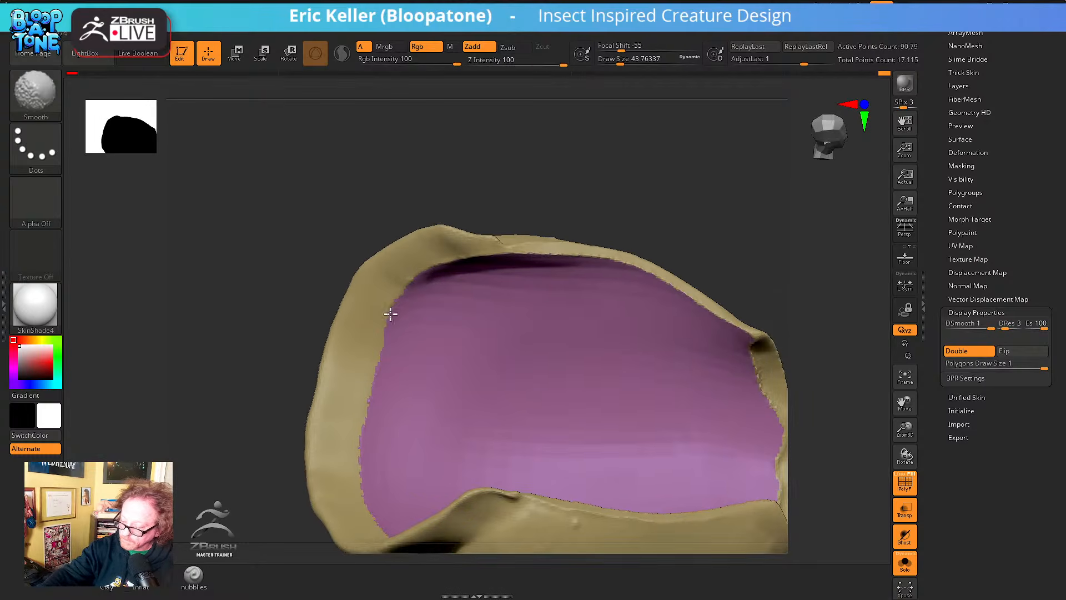
pyautogui.moveTo(463, 259); pyautogui.dragTo(506, 216, button='right')
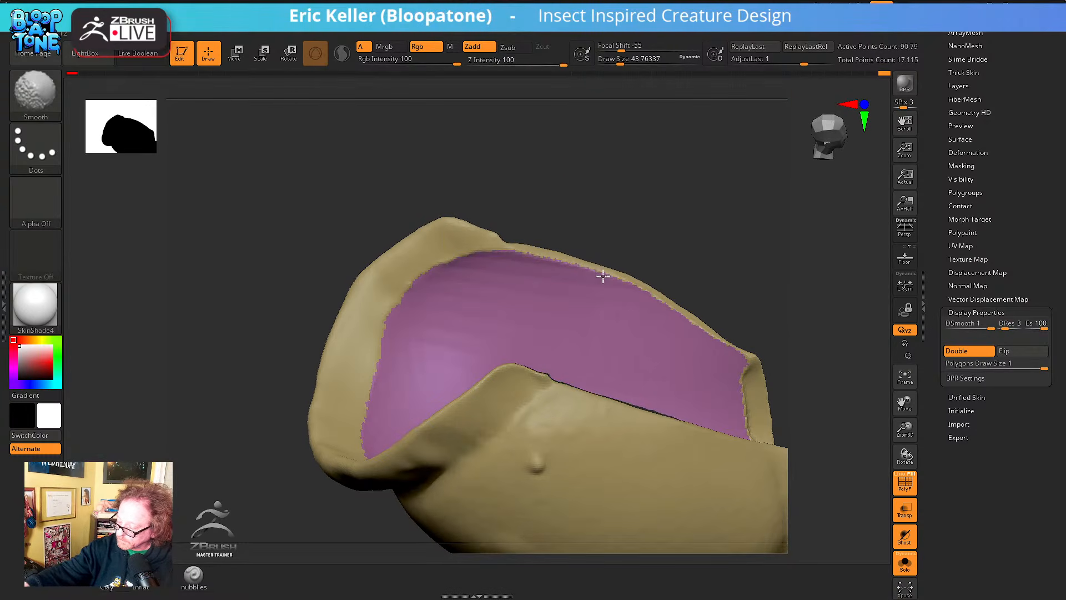
pyautogui.moveTo(745, 359); pyautogui.dragTo(630, 309, button='right')
# Try remeshing the smoothed hollow plate with DynaMesh, and undo the remesh
pyautogui.keyDown('ctrl'); pyautogui.keyDown('shift'); pyautogui.click(735, 465); pyautogui.keyUp('shift'); pyautogui.keyUp('ctrl')
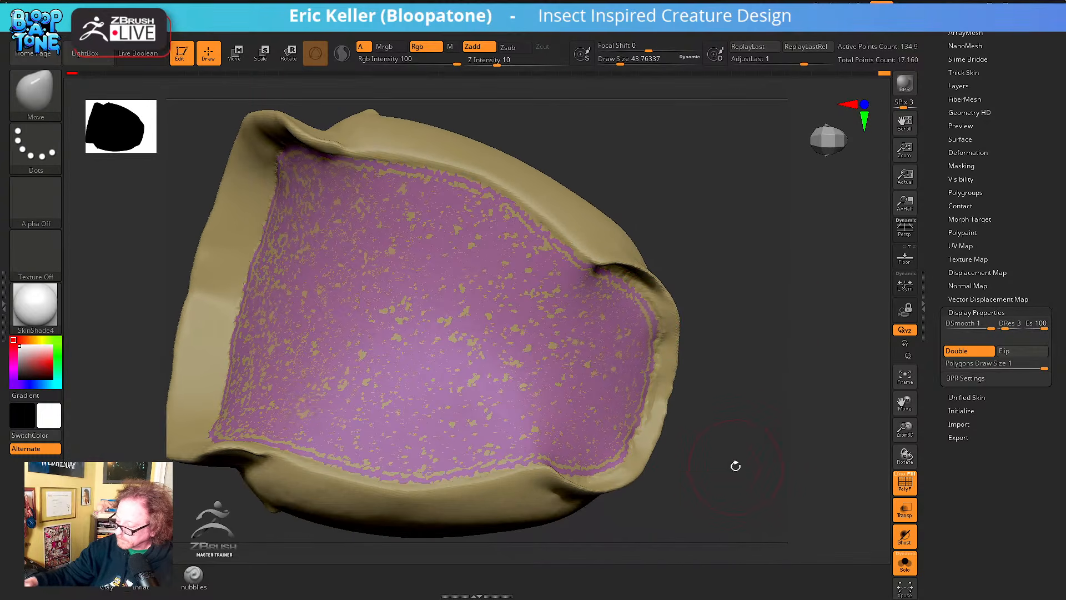
pyautogui.moveTo(722, 447)
pyautogui.mouseDown(button='right')
pyautogui.moveTo(685, 426)
pyautogui.moveTo(683, 407)
pyautogui.moveTo(685, 431)
pyautogui.moveTo(722, 459)
pyautogui.mouseUp(button='right')
pyautogui.hotkey('ctrl', 'z')
pyautogui.moveTo(742, 492); pyautogui.dragTo(769, 521)
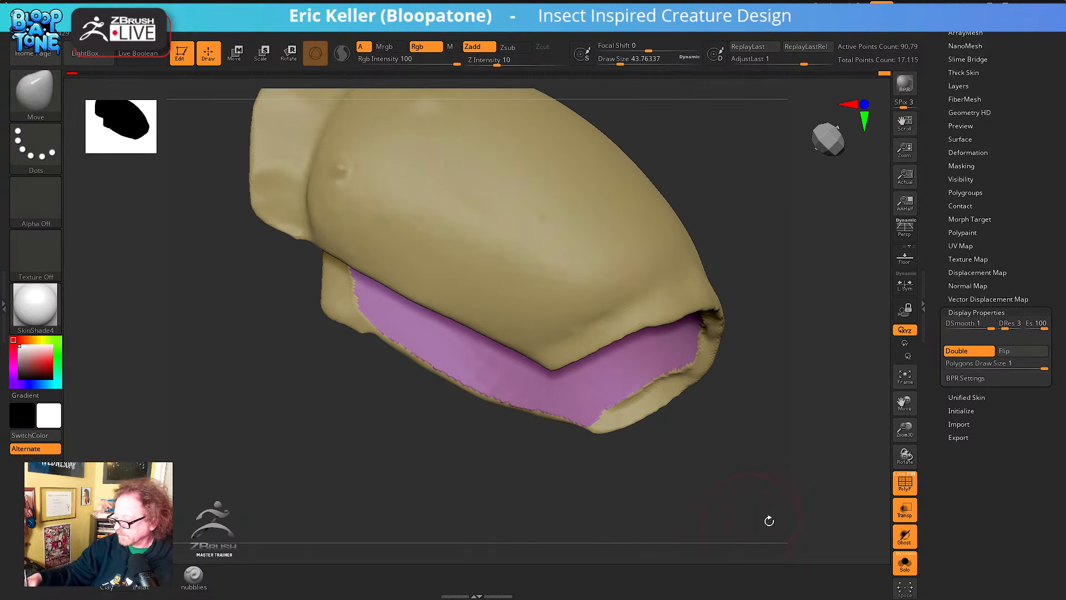
# Step back in the undo history to the plate with the sphere in place and subtract the sphere again with DynaMesh
pyautogui.moveTo(886, 75); pyautogui.dragTo(876, 75)
pyautogui.click(883, 73)
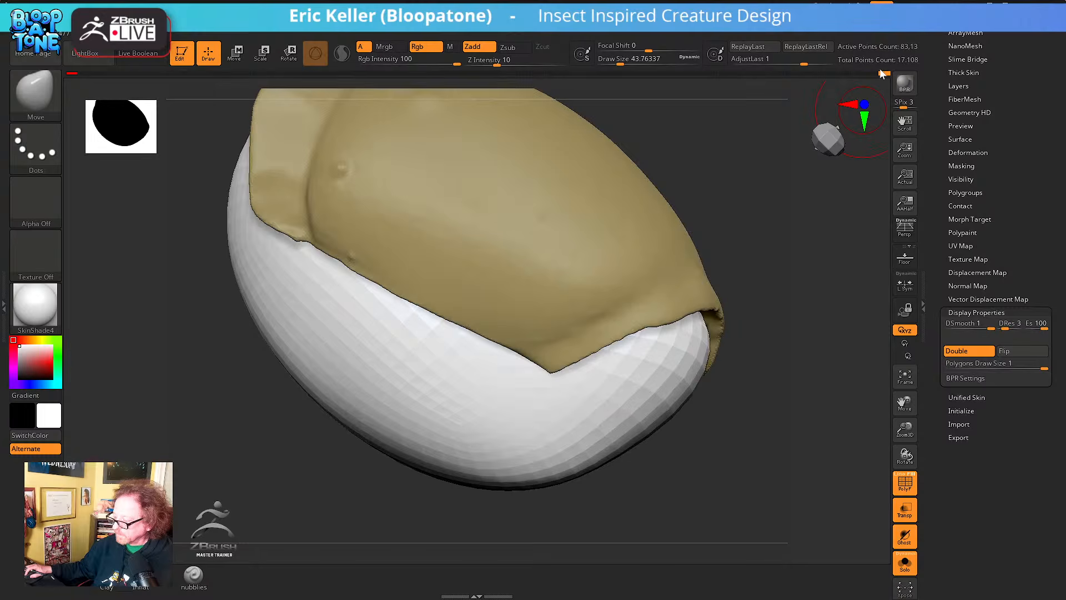
pyautogui.click(876, 73)
pyautogui.keyDown('ctrl'); pyautogui.moveTo(748, 167); pyautogui.dragTo(775, 161); pyautogui.keyUp('ctrl')
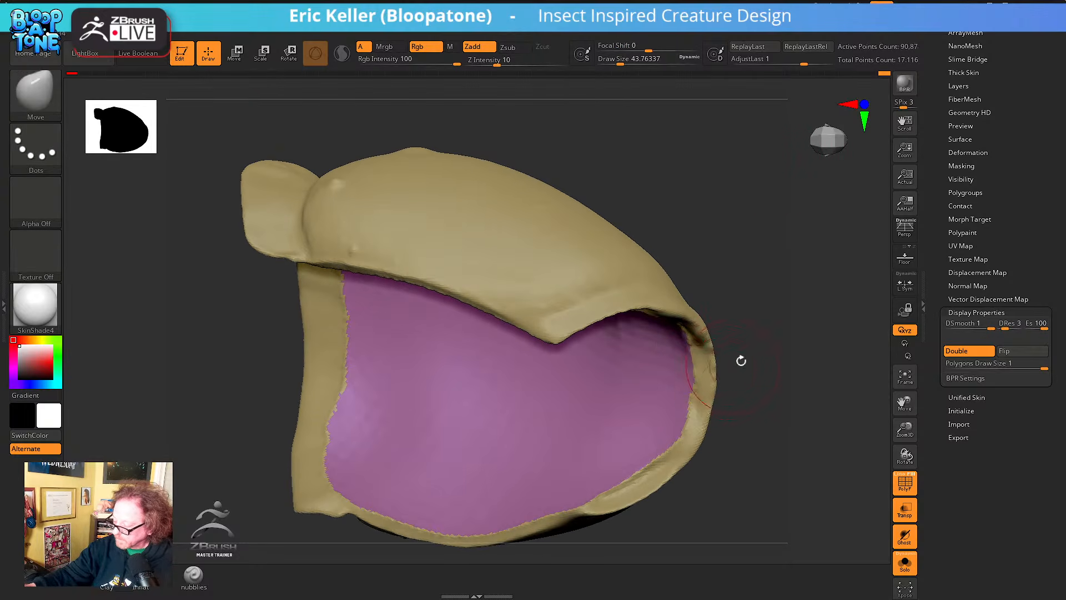
# Smooth the rim and the jagged inner edges all around the hollow plate from several angles
pyautogui.moveTo(741, 360)
pyautogui.mouseDown()
pyautogui.moveTo(679, 423)
pyautogui.moveTo(709, 295)
pyautogui.mouseUp()
pyautogui.moveTo(642, 286)
pyautogui.keyDown('shift'); pyautogui.mouseDown()
pyautogui.moveTo(640, 273)
pyautogui.moveTo(591, 256)
pyautogui.mouseUp(); pyautogui.keyUp('shift')
pyautogui.keyDown('alt'); pyautogui.moveTo(694, 247); pyautogui.dragTo(741, 225); pyautogui.keyUp('alt')
pyautogui.press('shift')
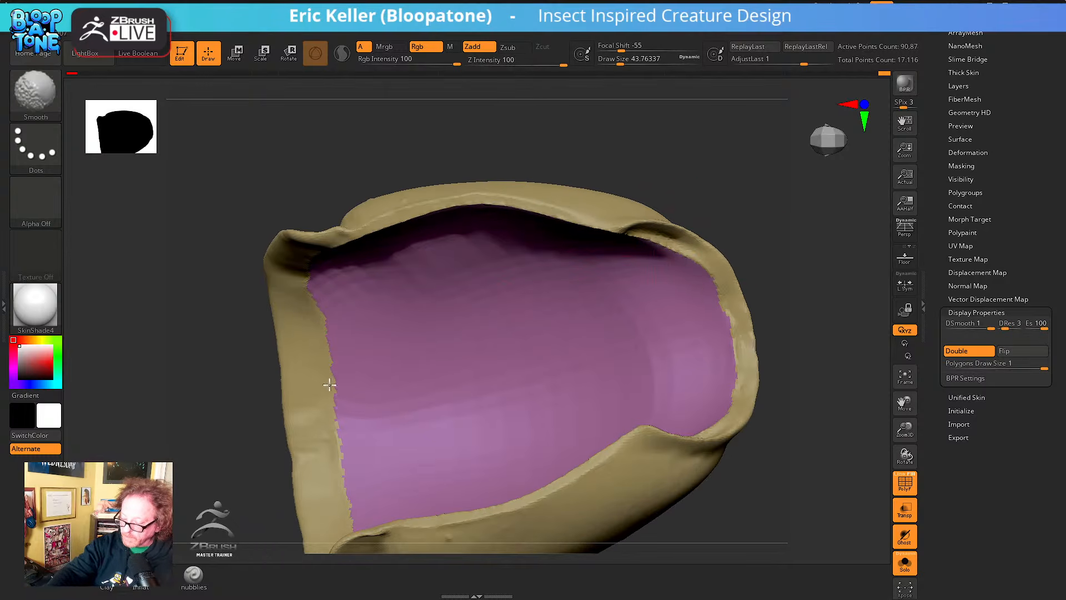
pyautogui.moveTo(571, 162)
pyautogui.mouseDown()
pyautogui.moveTo(711, 193)
pyautogui.moveTo(783, 280)
pyautogui.moveTo(773, 398)
pyautogui.moveTo(701, 385)
pyautogui.moveTo(733, 372)
pyautogui.moveTo(671, 422)
pyautogui.moveTo(701, 364)
pyautogui.mouseUp()
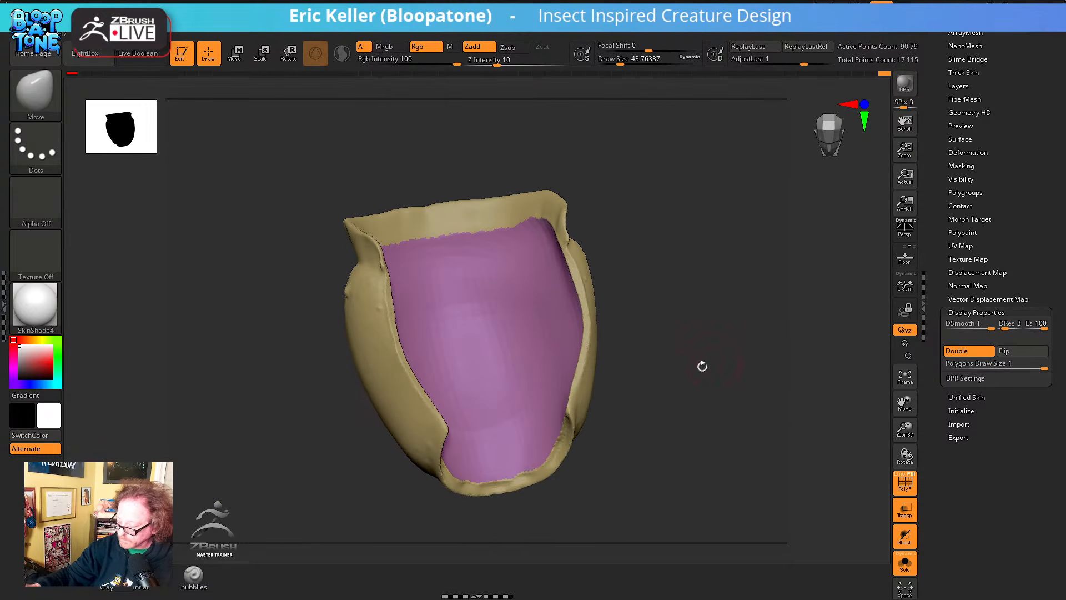
pyautogui.press('shift')
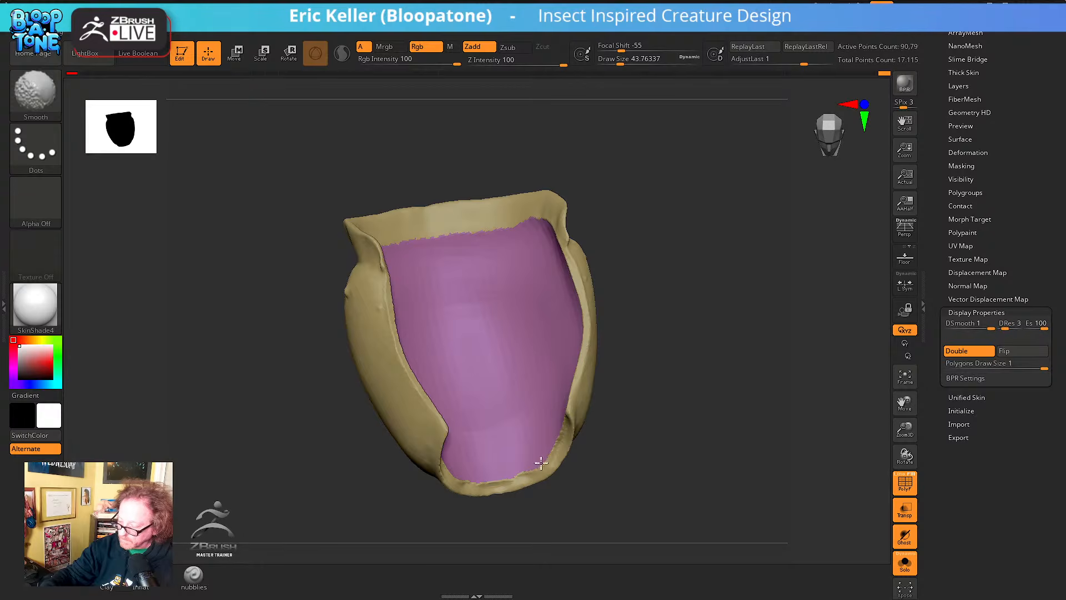
pyautogui.moveTo(541, 462)
pyautogui.mouseDown()
pyautogui.moveTo(637, 364)
pyautogui.moveTo(605, 370)
pyautogui.moveTo(512, 308)
pyautogui.mouseUp()
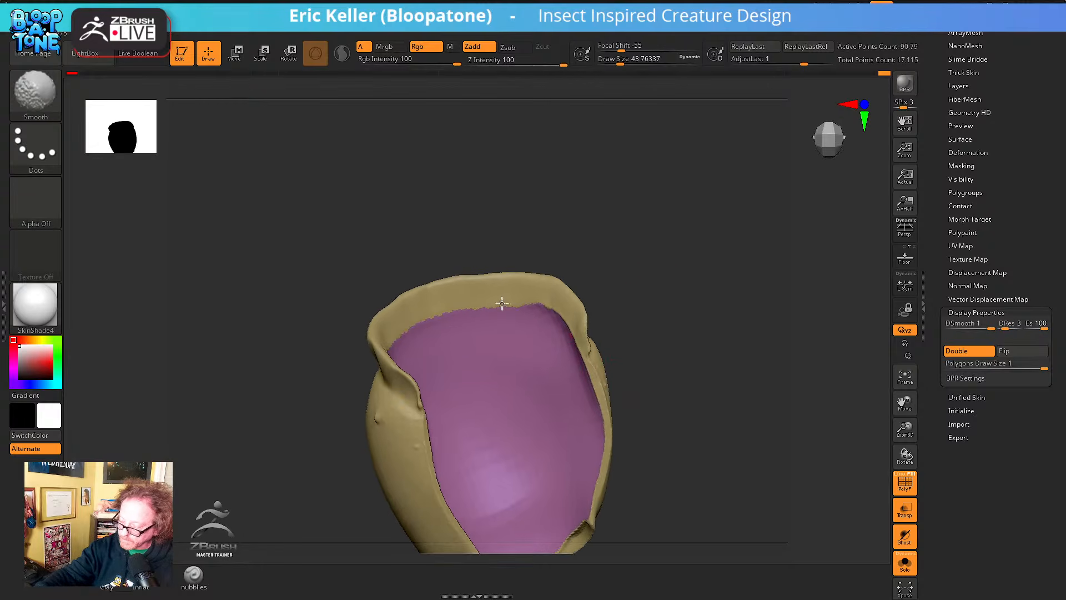
pyautogui.moveTo(630, 327); pyautogui.dragTo(788, 361)
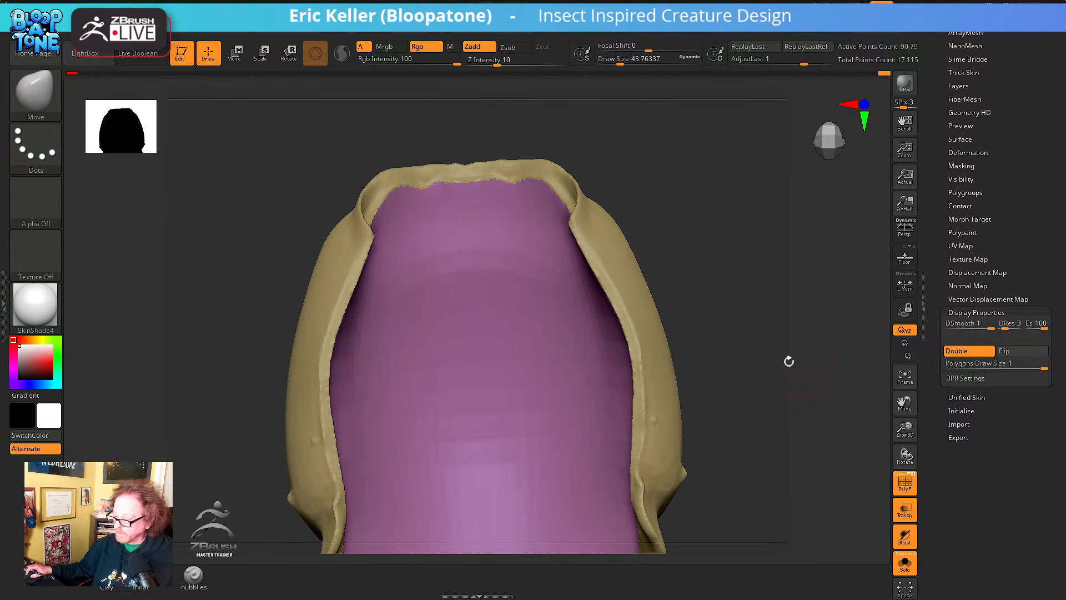
# Mark the current undo-history state of the hollow plate as the source for history projection
pyautogui.scroll(5, 924, 141)
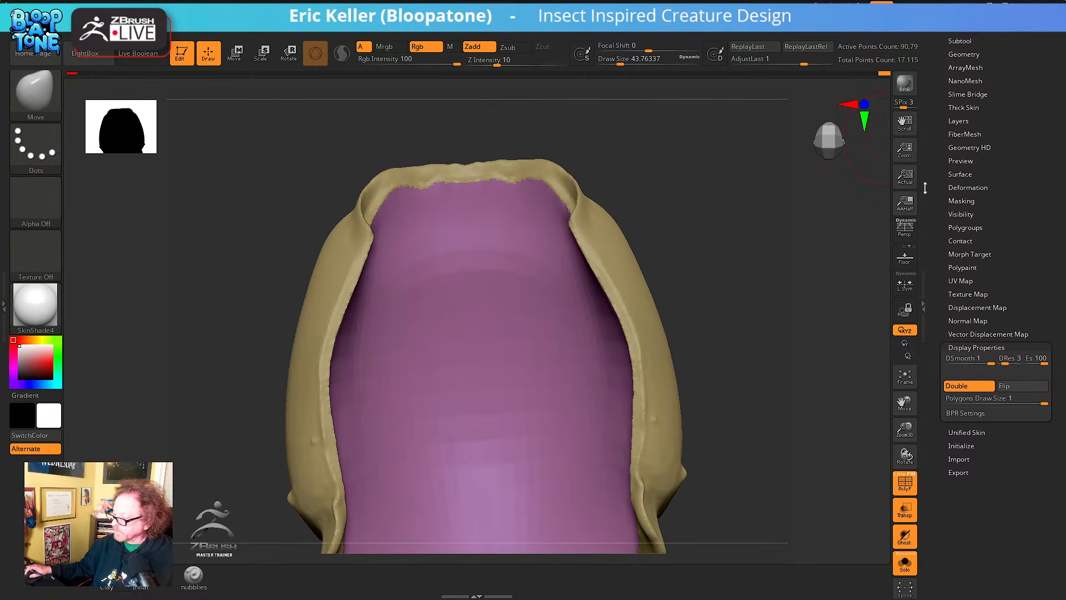
pyautogui.press('ctrl')
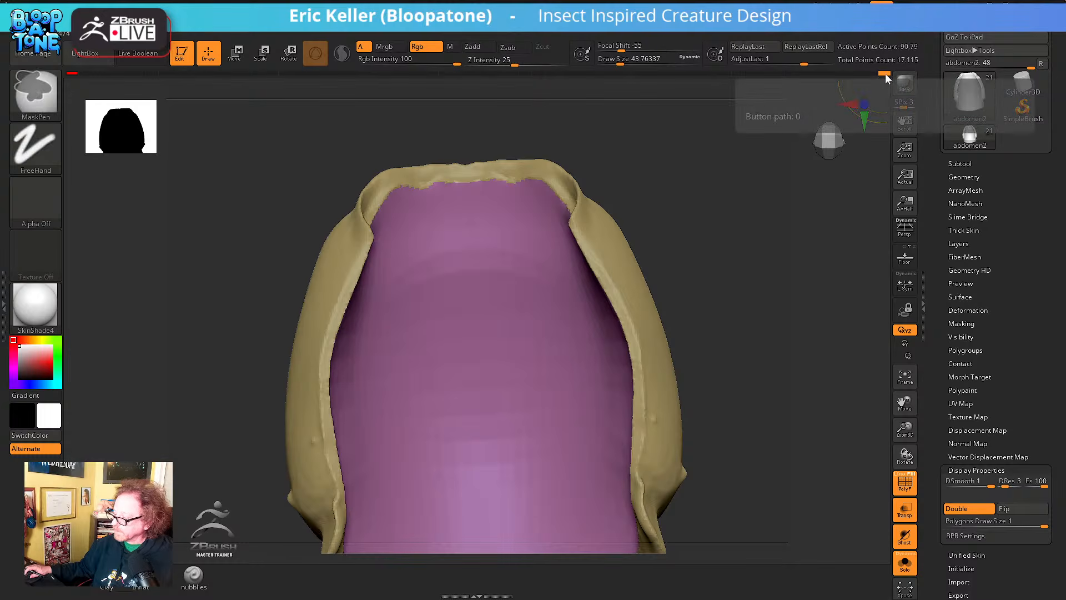
pyautogui.keyDown('ctrl'); pyautogui.click(886, 74); pyautogui.keyUp('ctrl')
pyautogui.moveTo(933, 124); pyautogui.dragTo(922, 222)
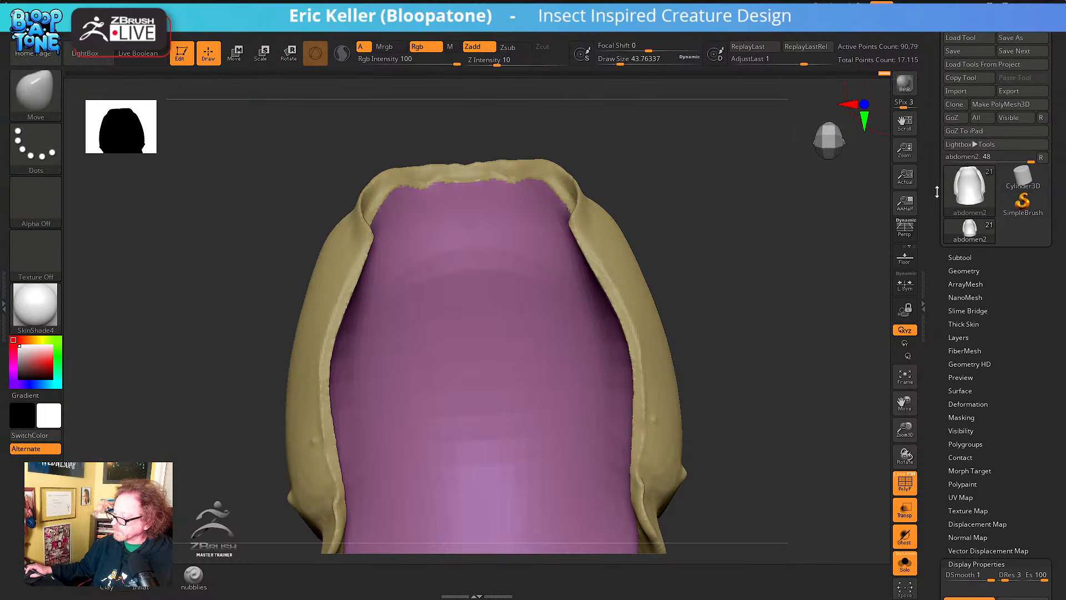
pyautogui.click(963, 52)
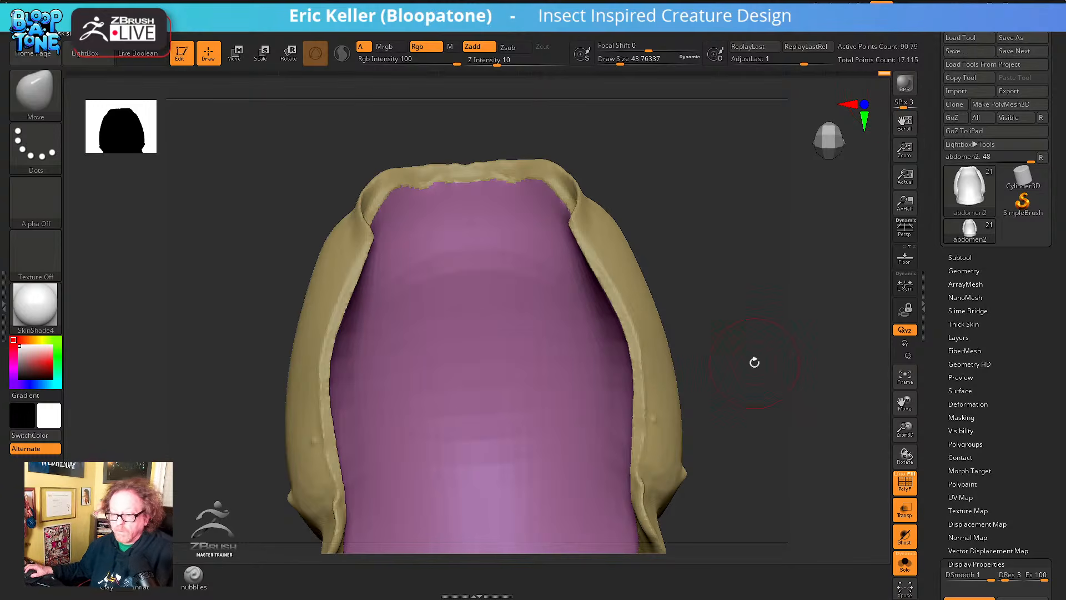
# Show the plate's wireframe and configure ZRemesher with KeepGroups and Half enabled and Adapt disabled
pyautogui.click(902, 480)
pyautogui.moveTo(816, 475); pyautogui.dragTo(777, 391)
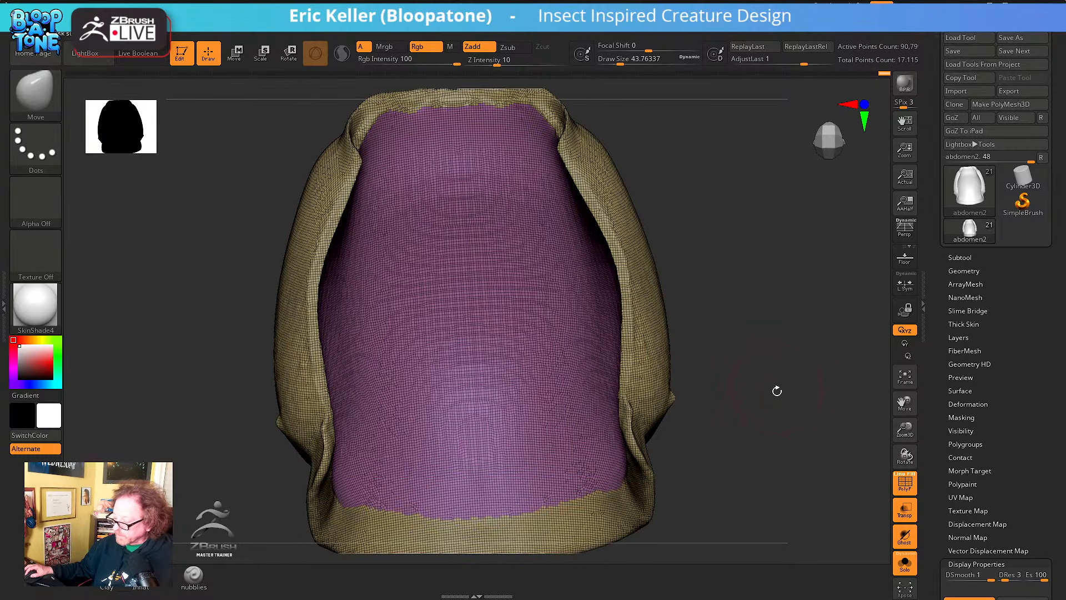
pyautogui.click(963, 271)
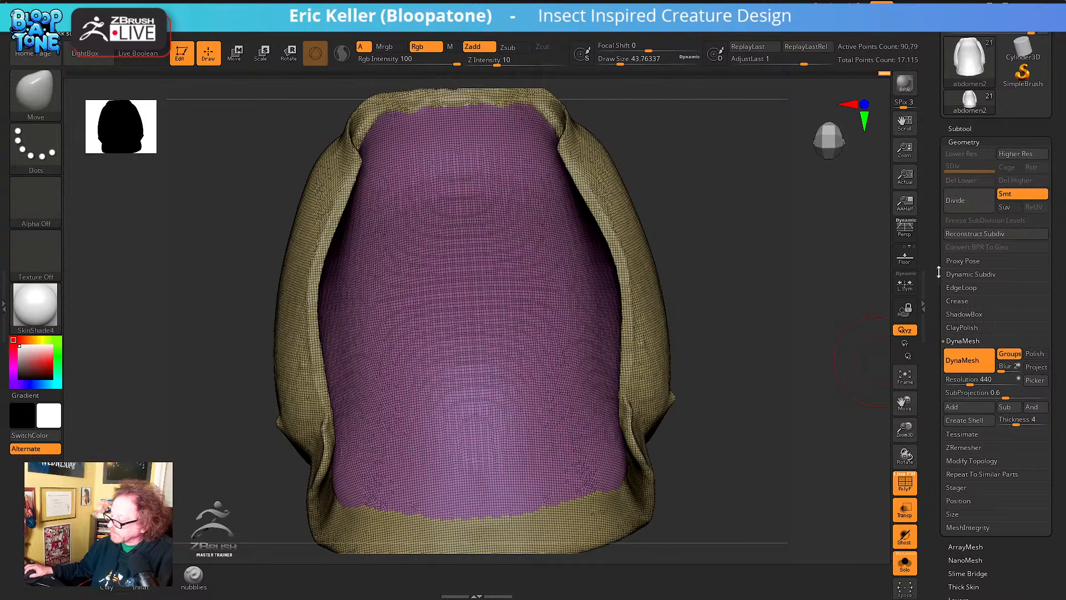
pyautogui.click(965, 447)
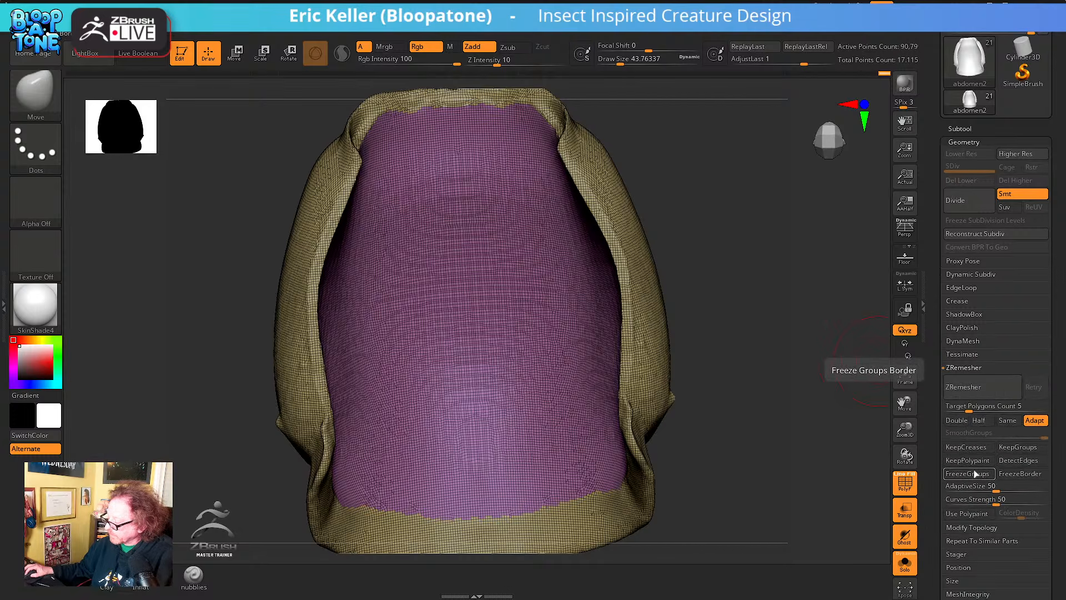
pyautogui.click(1024, 449)
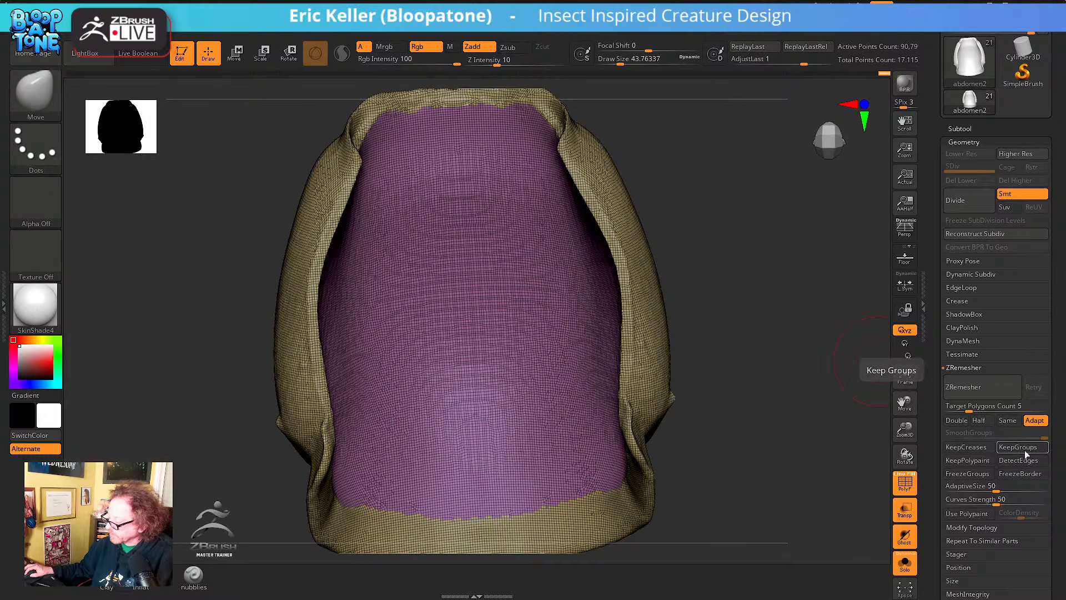
pyautogui.click(1013, 423)
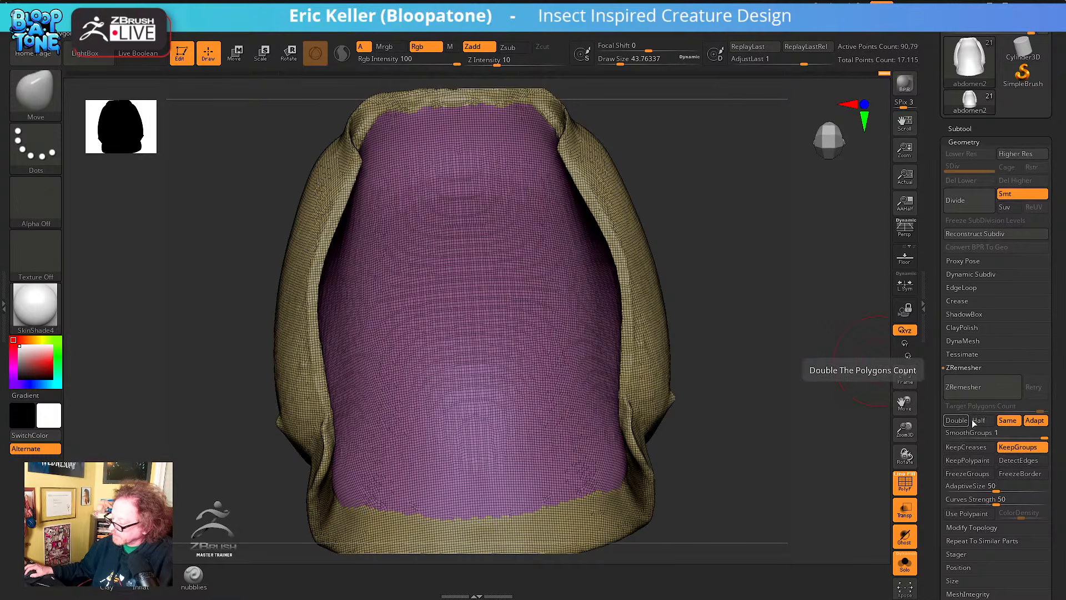
pyautogui.click(981, 423)
pyautogui.click(1033, 423)
# Run ZRemesher repeatedly on the hollow plate, halving the polygon target each time to get a very low-resolution mesh
pyautogui.click(972, 392)
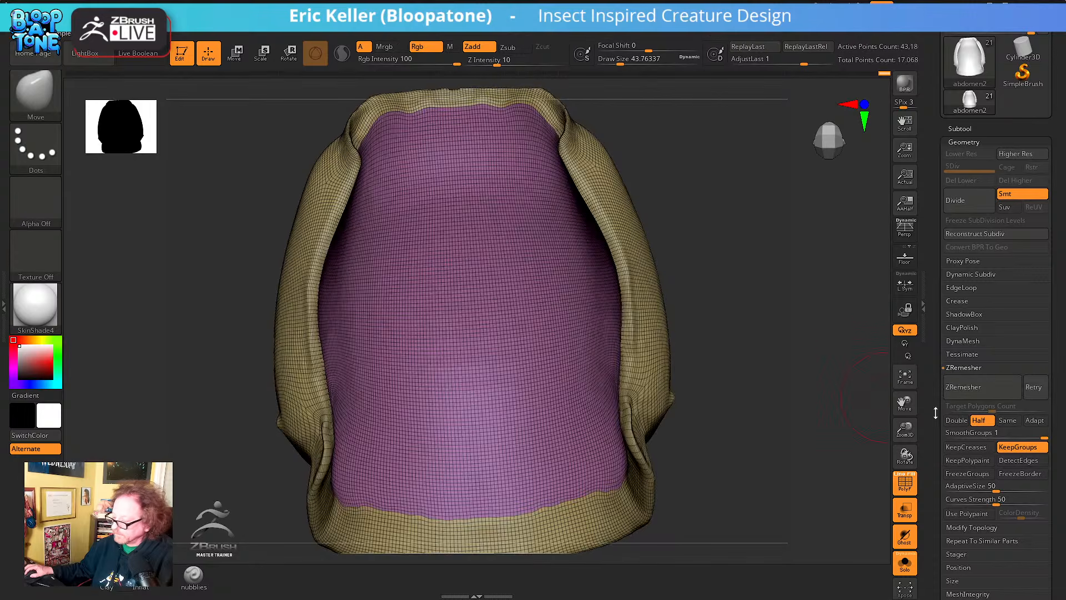
pyautogui.click(964, 393)
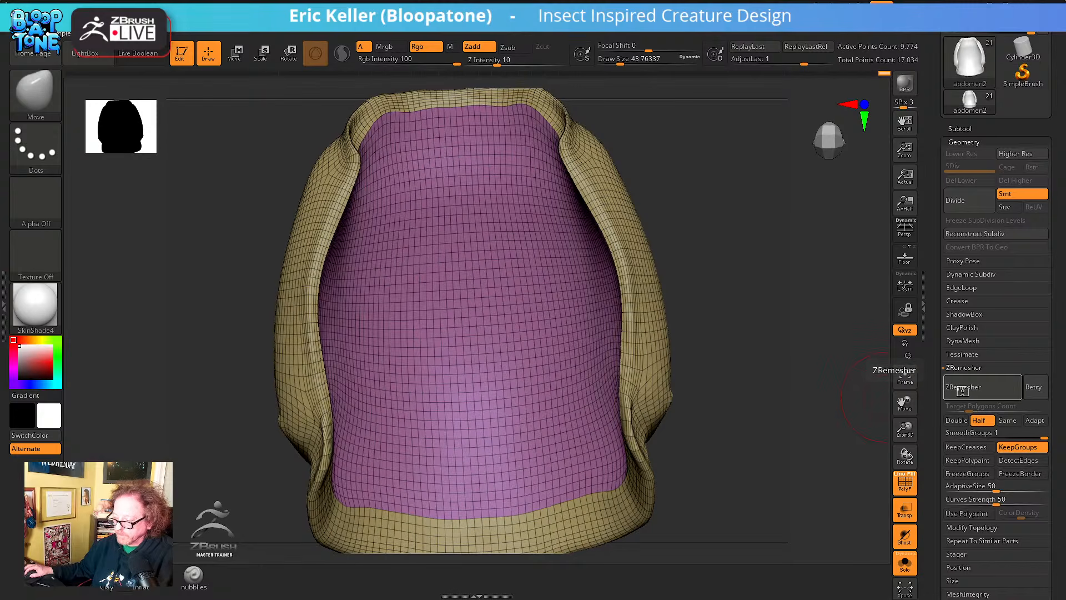
pyautogui.click(965, 394)
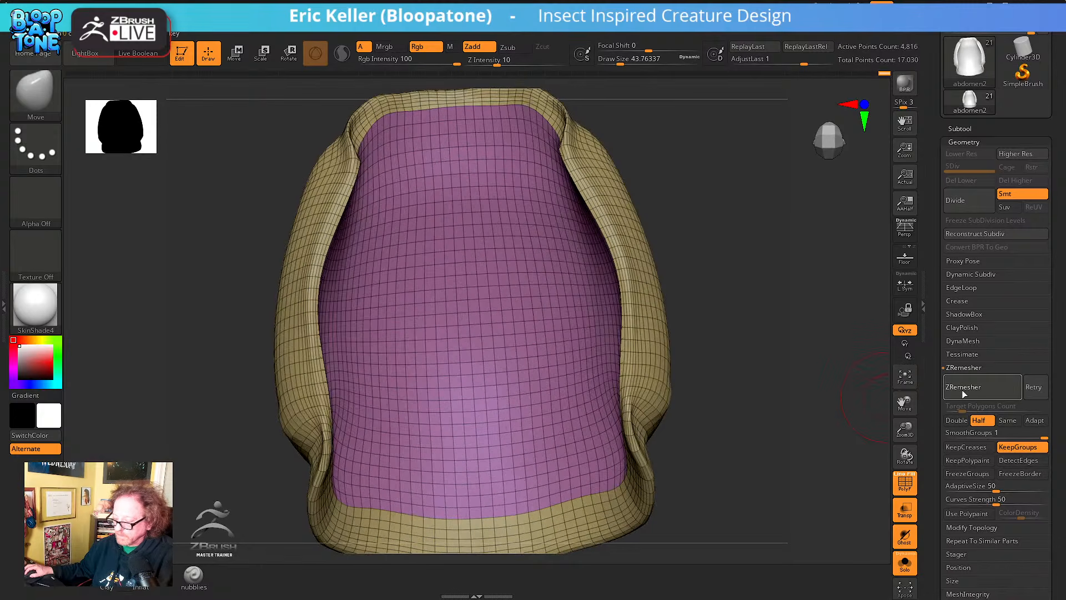
pyautogui.moveTo(738, 356); pyautogui.dragTo(906, 391)
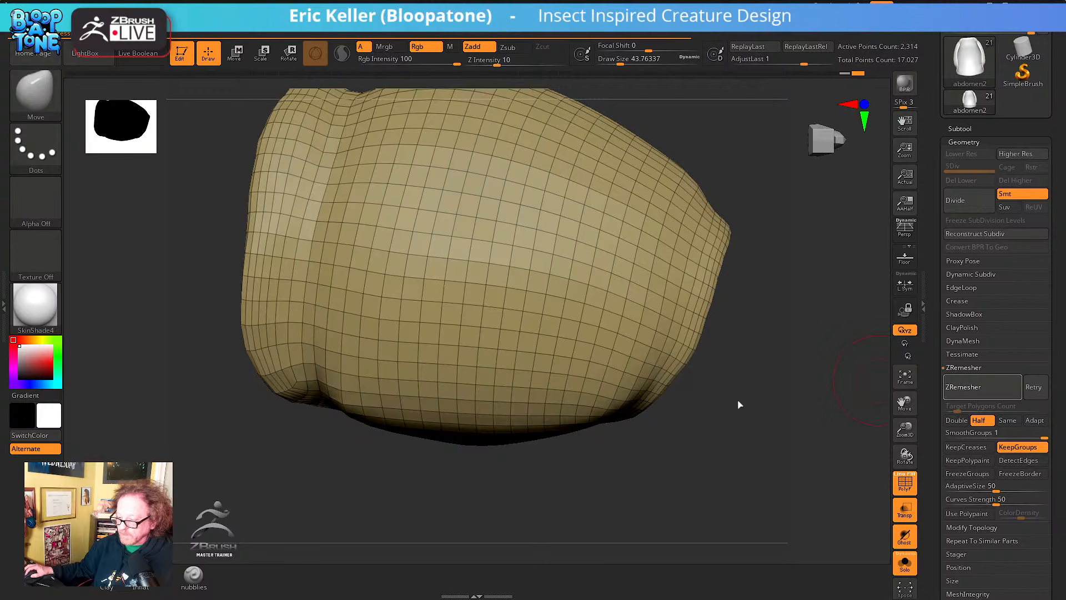
pyautogui.moveTo(738, 404); pyautogui.dragTo(824, 469)
# Hide the polygroup wireframe and switch the plate's material to StartupMaterial
pyautogui.click(904, 487)
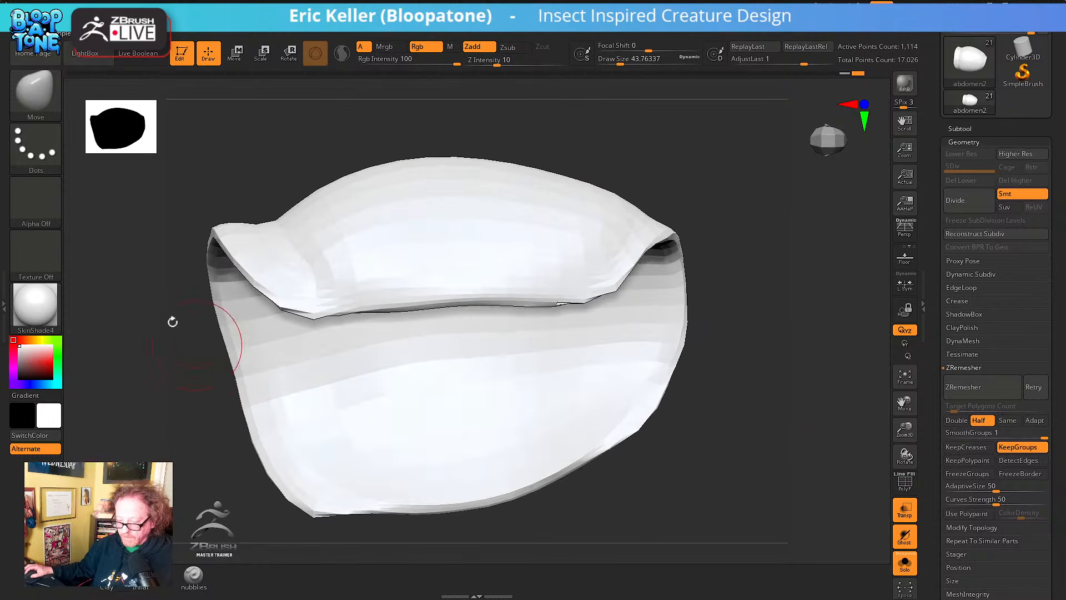
pyautogui.click(37, 306)
pyautogui.click(114, 174)
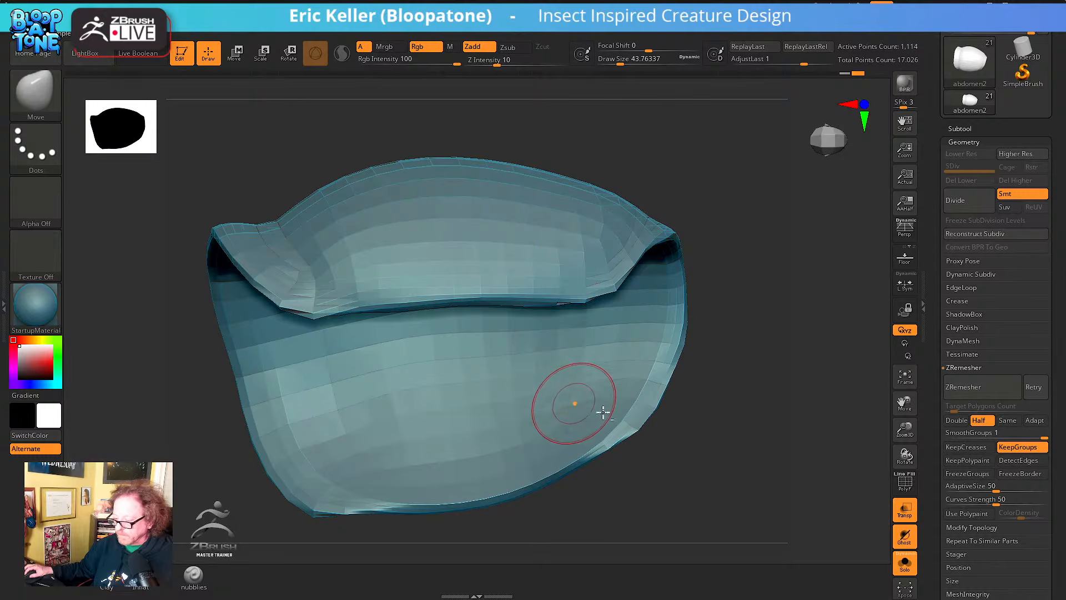
# Subdivide the low-resolution plate twice to reach subdivision level 3, and select the Move brush
pyautogui.keyDown('alt'); pyautogui.moveTo(716, 440); pyautogui.dragTo(718, 481); pyautogui.keyUp('alt')
pyautogui.hotkey('ctrl', 'd')
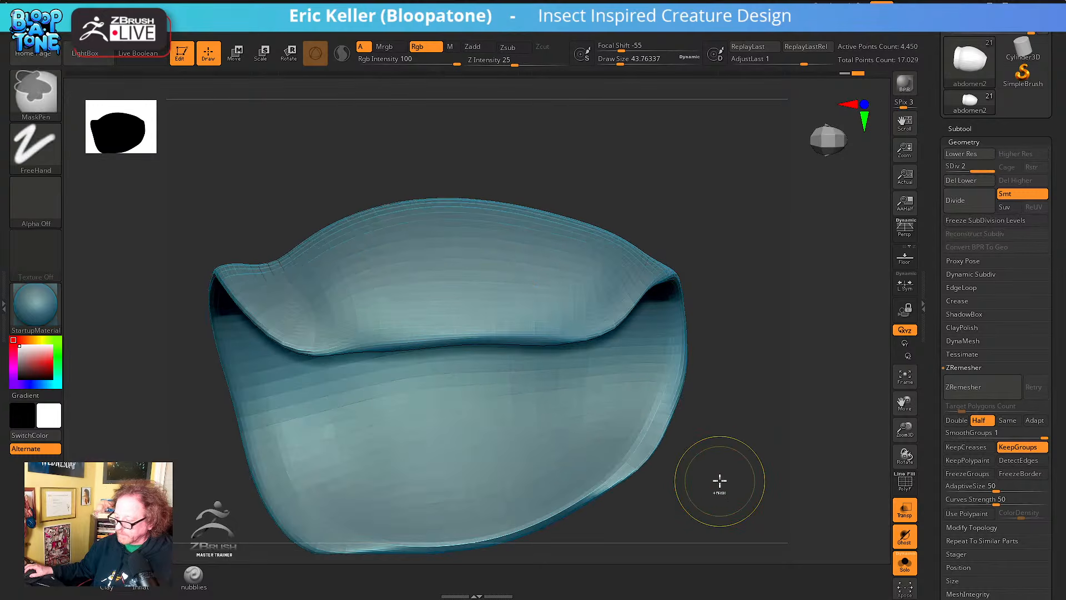
pyautogui.hotkey('ctrl', 'd')
pyautogui.press('b')
pyautogui.press('m')
pyautogui.press('v')
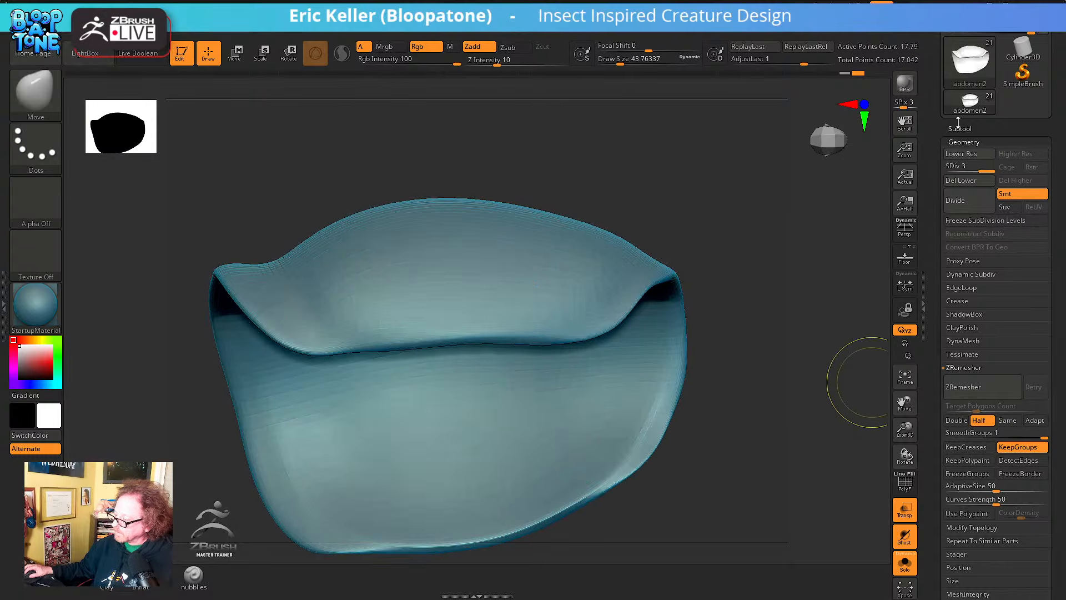
# Project the marked history state's detail onto the subdivided plate with Project History at distance 0.02
pyautogui.click(959, 128)
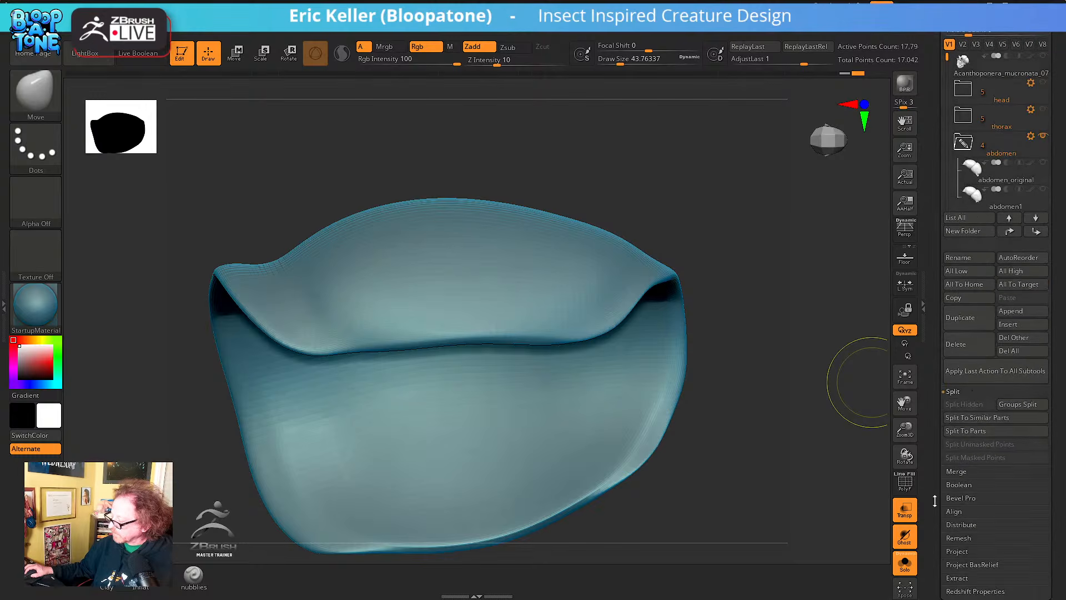
pyautogui.moveTo(935, 500); pyautogui.dragTo(977, 425)
pyautogui.click(964, 382)
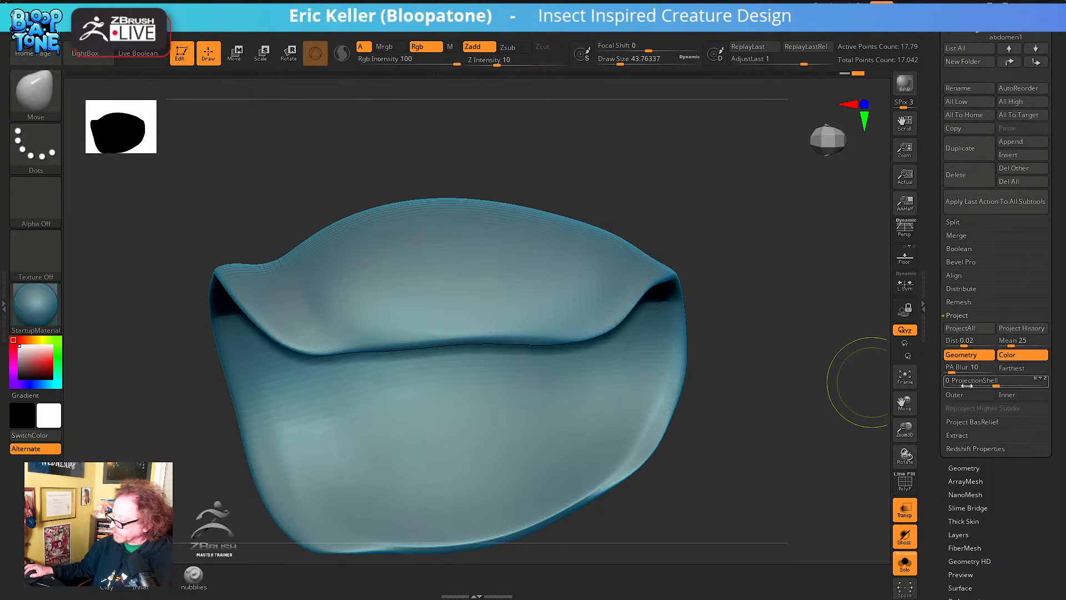
pyautogui.click(1019, 328)
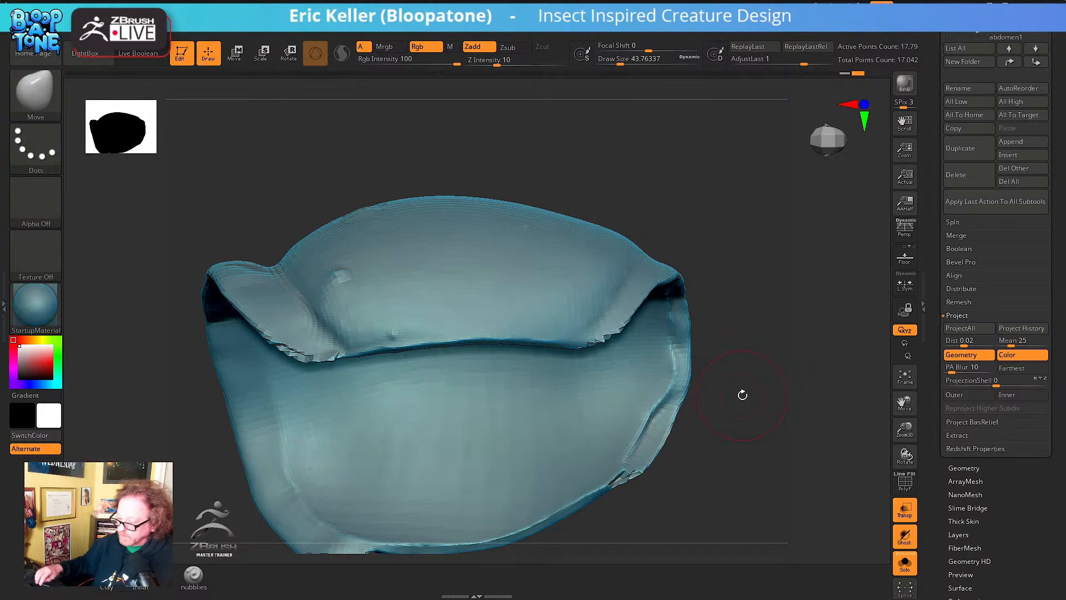
# Smooth the jagged edge of the plate's folded front flap and its adjoining side rim
pyautogui.keyDown('shift'); pyautogui.moveTo(605, 333); pyautogui.dragTo(618, 326); pyautogui.keyUp('shift')
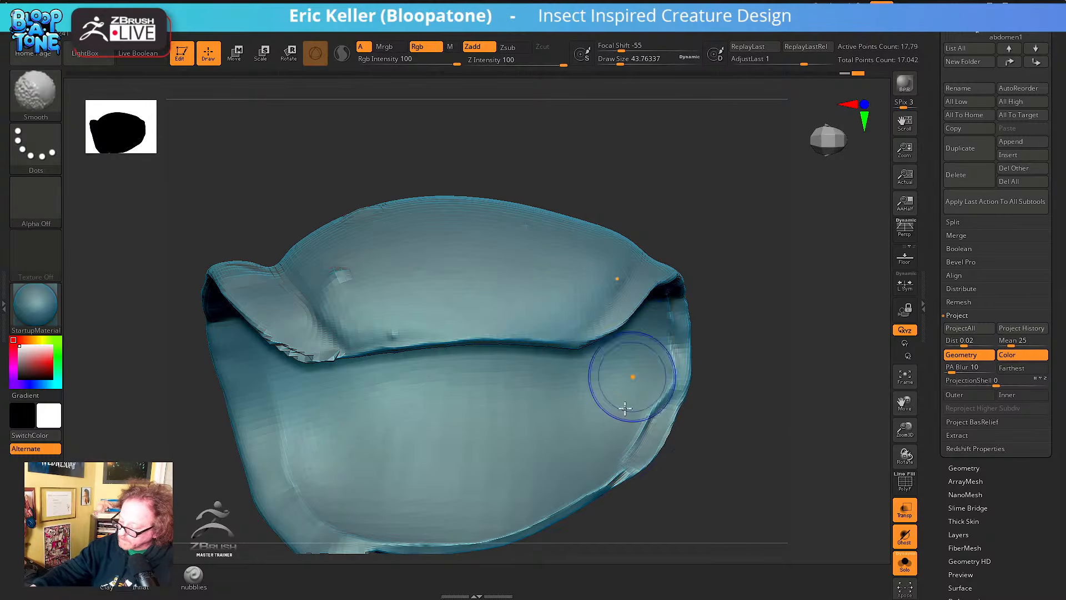
pyautogui.keyDown('shift'); pyautogui.moveTo(675, 378); pyautogui.dragTo(680, 299); pyautogui.keyUp('shift')
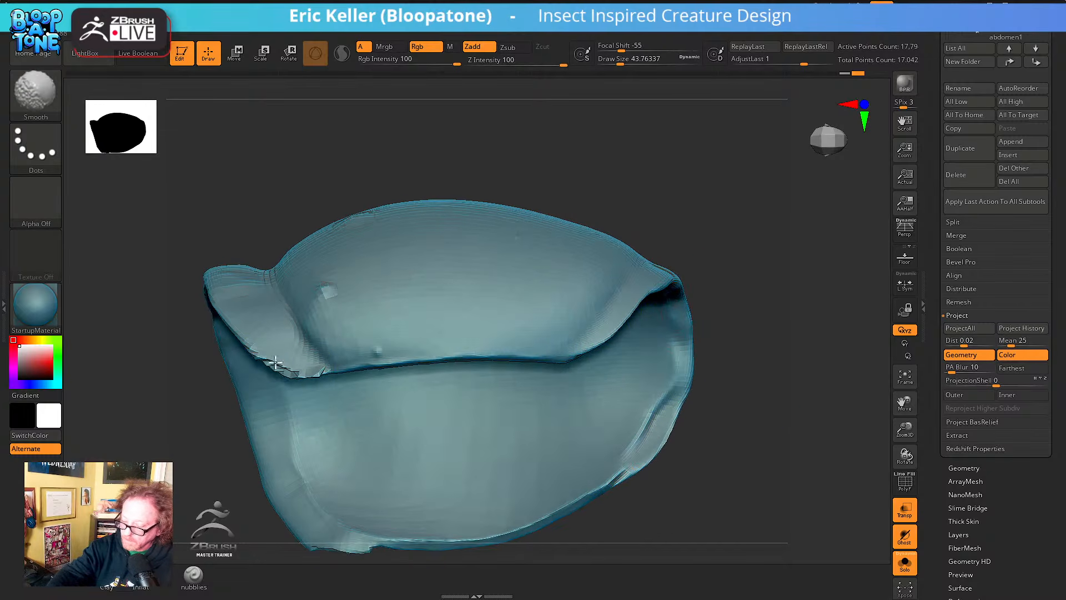
pyautogui.keyDown('shift'); pyautogui.moveTo(270, 371); pyautogui.dragTo(329, 364); pyautogui.keyUp('shift')
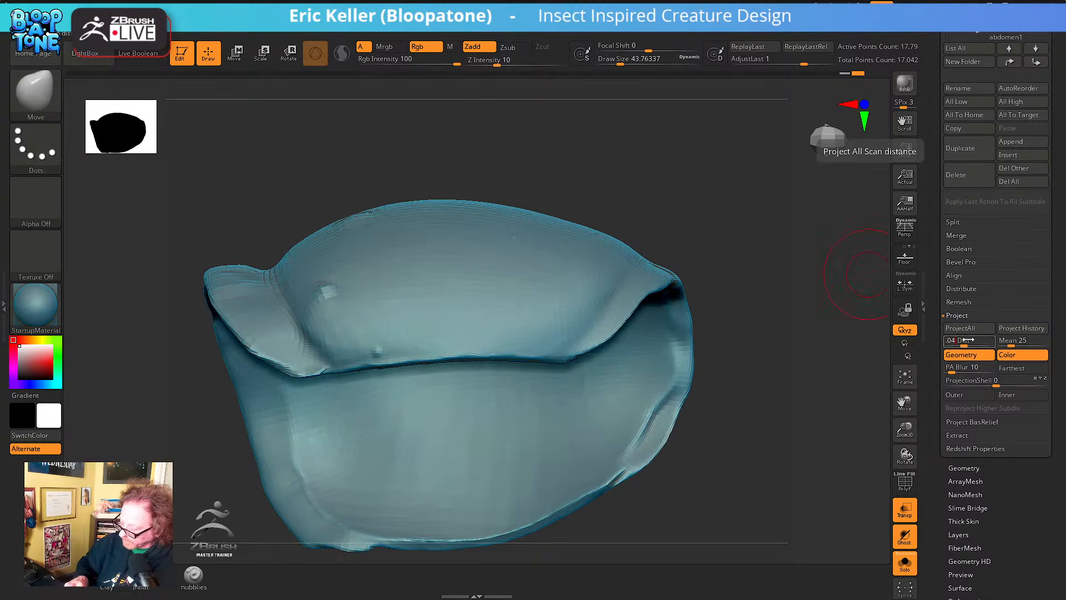
# Subdivide the plate once and project the history detail onto it with Project History at distance 0.04
pyautogui.moveTo(722, 488); pyautogui.dragTo(741, 416)
pyautogui.hotkey('ctrl', 'd')
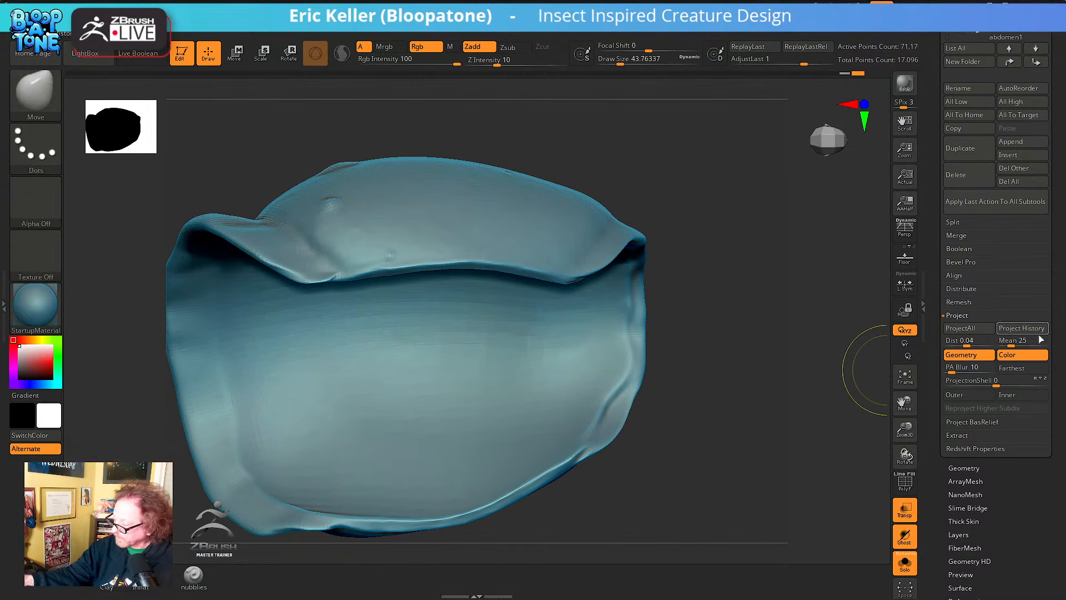
pyautogui.click(1026, 333)
pyautogui.moveTo(714, 385)
pyautogui.mouseDown()
pyautogui.moveTo(704, 383)
pyautogui.moveTo(757, 364)
pyautogui.mouseUp()
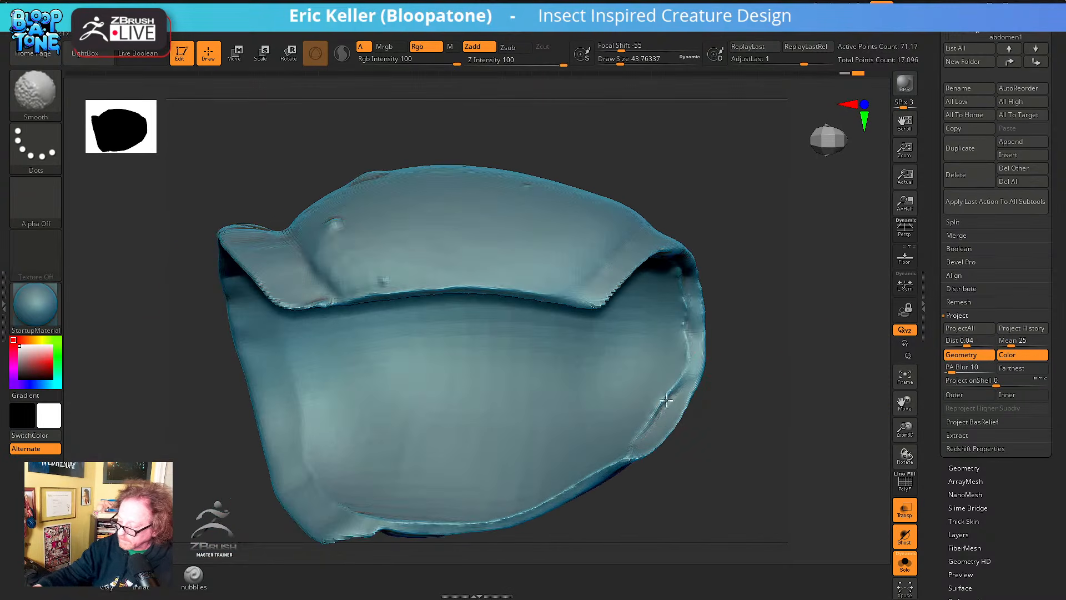
# Smooth the plate's inner rim, the folded flap's edge, the hollow interior surface and the outer lip
pyautogui.keyDown('shift'); pyautogui.moveTo(656, 423); pyautogui.dragTo(664, 385); pyautogui.keyUp('shift')
pyautogui.keyDown('shift'); pyautogui.moveTo(600, 304); pyautogui.dragTo(618, 288); pyautogui.keyUp('shift')
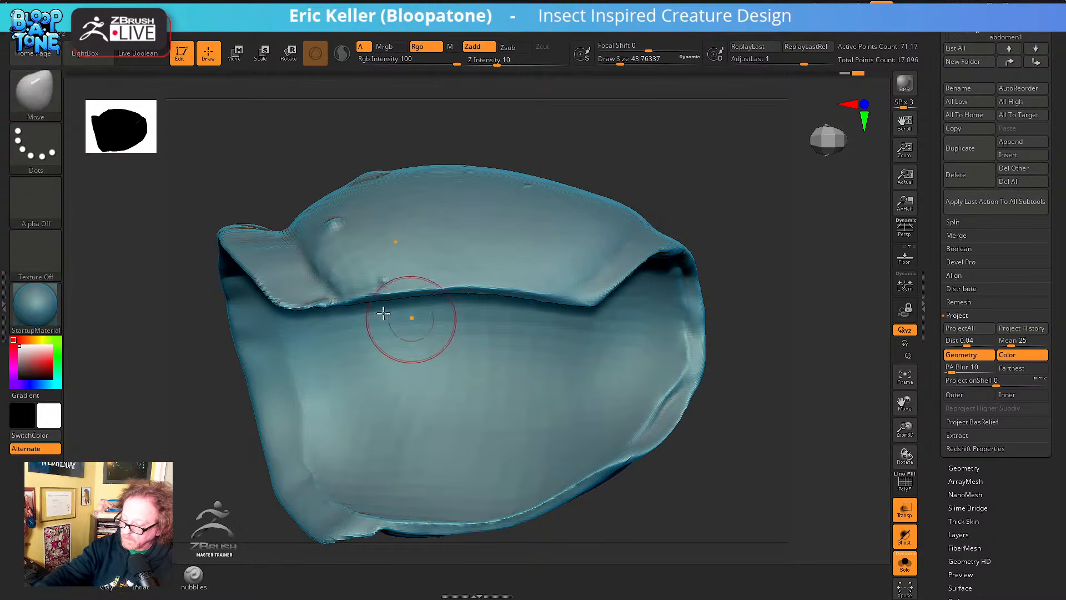
pyautogui.moveTo(333, 303)
pyautogui.keyDown('shift'); pyautogui.mouseDown()
pyautogui.moveTo(269, 290)
pyautogui.moveTo(237, 252)
pyautogui.mouseUp(); pyautogui.keyUp('shift')
pyautogui.keyDown('alt'); pyautogui.moveTo(383, 232); pyautogui.dragTo(410, 142, button='right'); pyautogui.keyUp('alt')
pyautogui.keyDown('shift'); pyautogui.moveTo(385, 421); pyautogui.dragTo(520, 423); pyautogui.keyUp('shift')
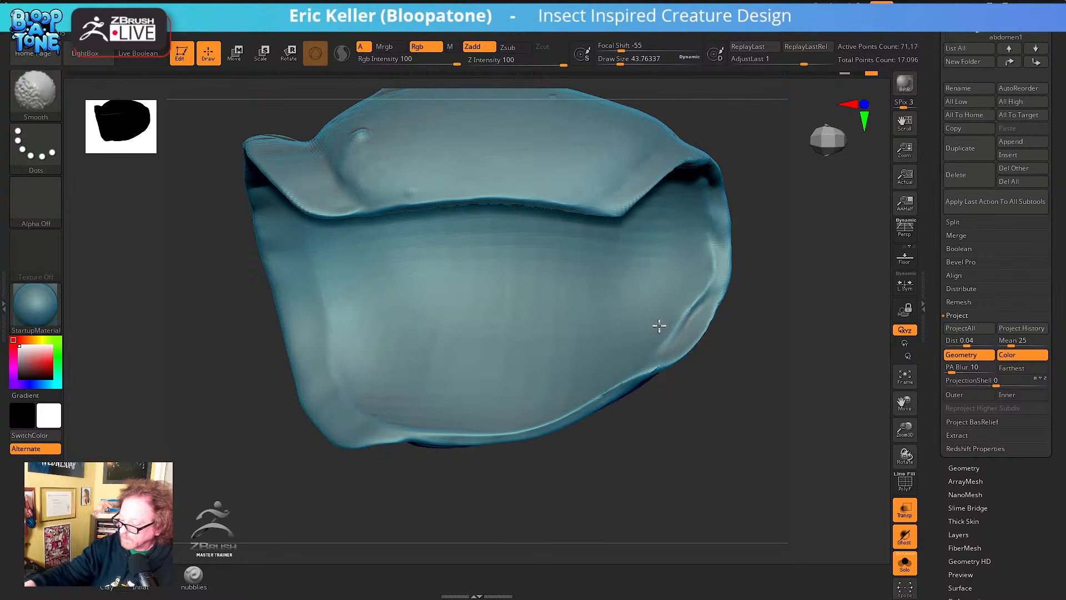
pyautogui.moveTo(659, 325)
pyautogui.mouseDown(button='right')
pyautogui.moveTo(744, 388)
pyautogui.moveTo(742, 364)
pyautogui.moveTo(660, 340)
pyautogui.mouseUp(button='right')
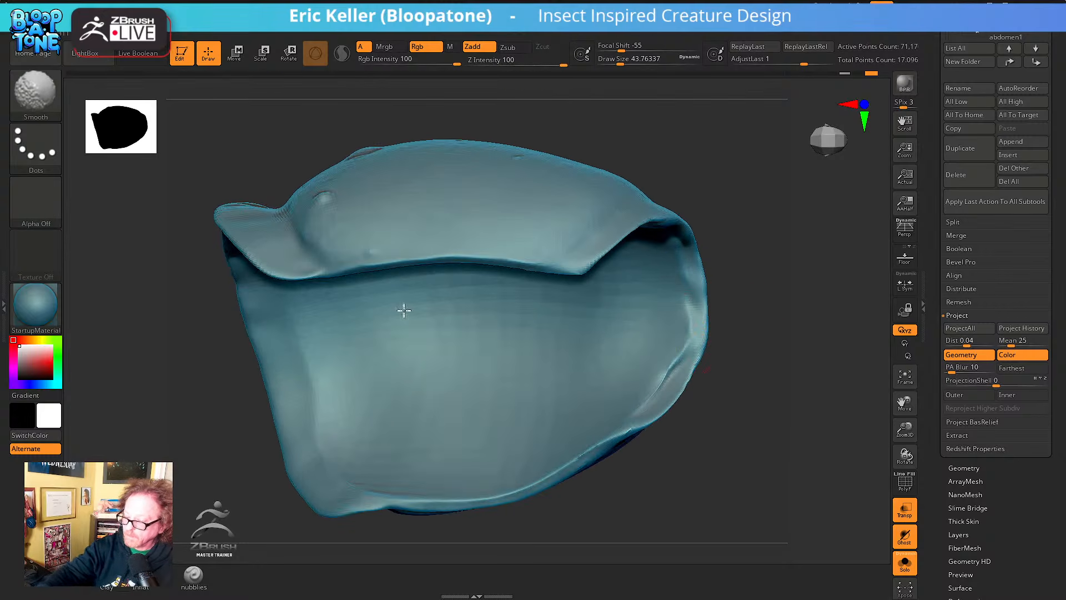
pyautogui.moveTo(403, 310); pyautogui.dragTo(412, 425, button='right')
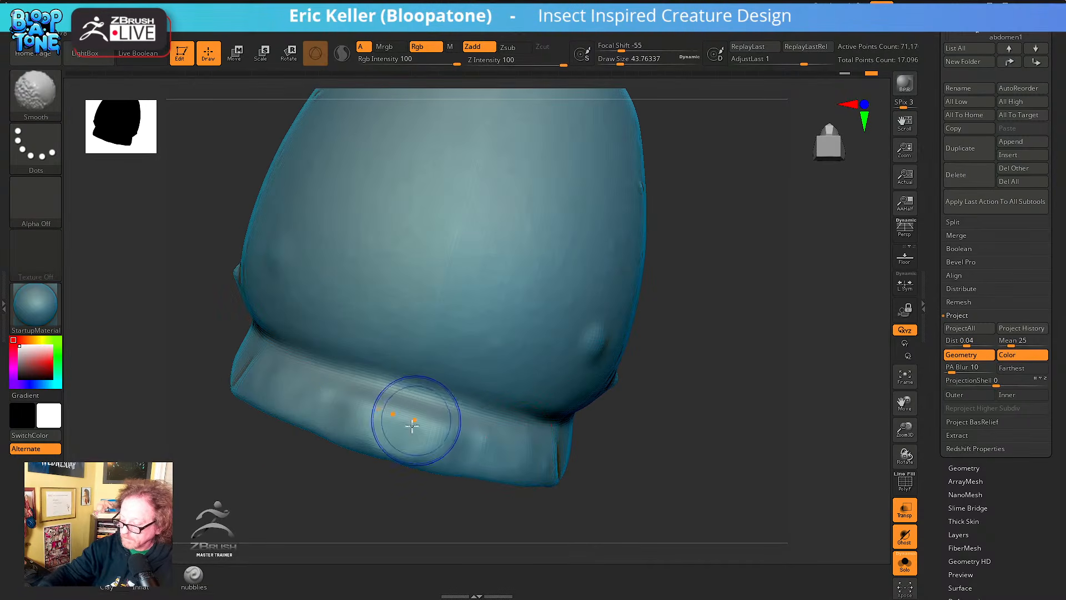
# Subdivide the plate one more level and smooth the rough rim around its opening
pyautogui.press('ctrl')
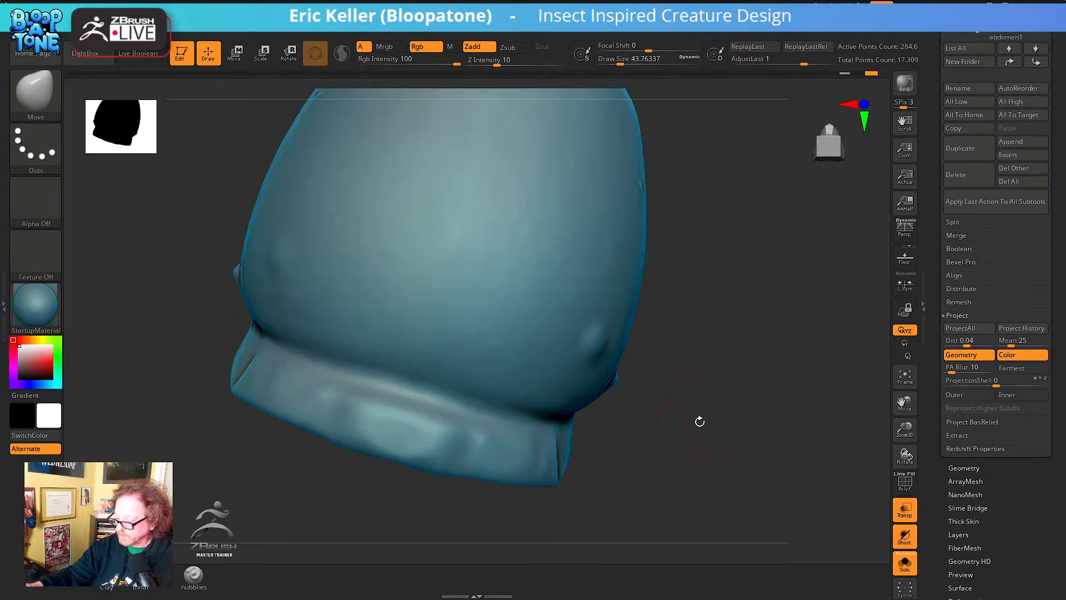
pyautogui.moveTo(687, 442)
pyautogui.mouseDown(button='right')
pyautogui.moveTo(705, 459)
pyautogui.moveTo(705, 448)
pyautogui.moveTo(678, 445)
pyautogui.moveTo(675, 427)
pyautogui.moveTo(661, 440)
pyautogui.moveTo(668, 488)
pyautogui.moveTo(536, 328)
pyautogui.mouseUp(button='right')
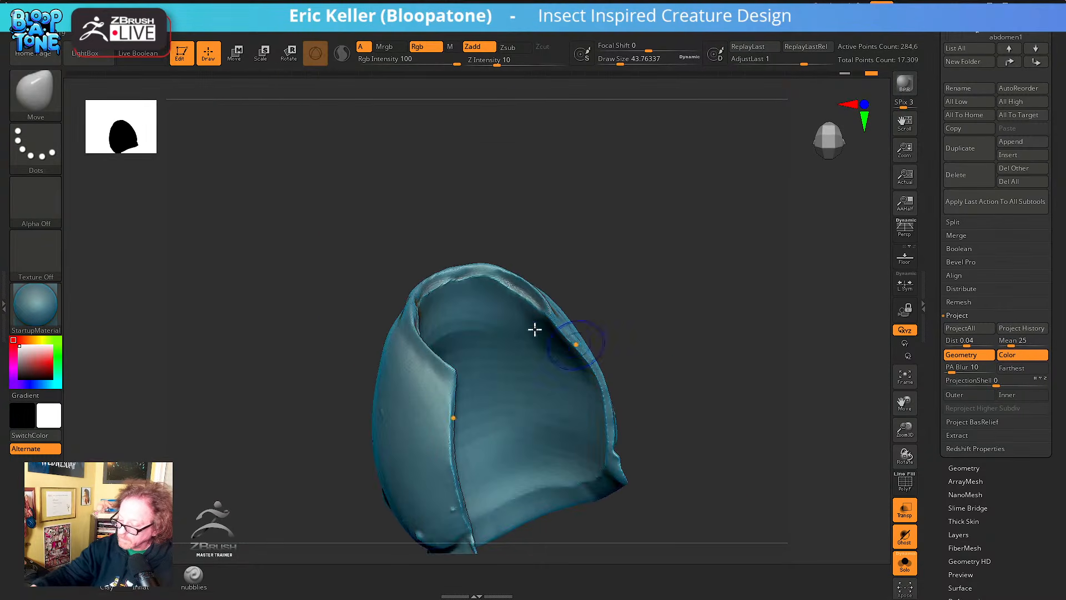
pyautogui.press('shift')
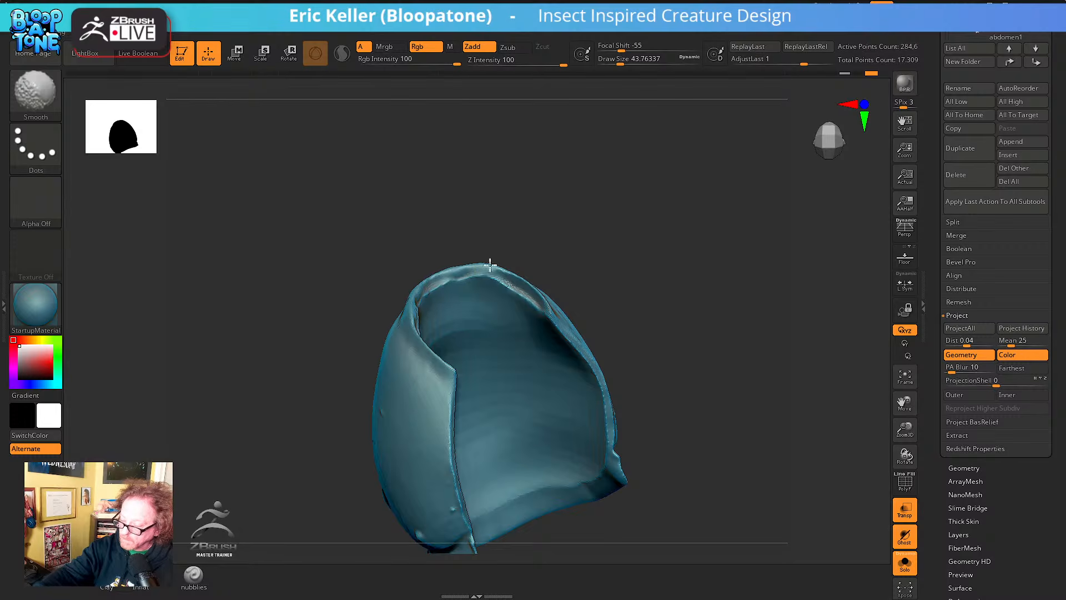
pyautogui.moveTo(602, 221)
pyautogui.mouseDown(button='right')
pyautogui.moveTo(552, 231)
pyautogui.moveTo(495, 270)
pyautogui.mouseUp(button='right')
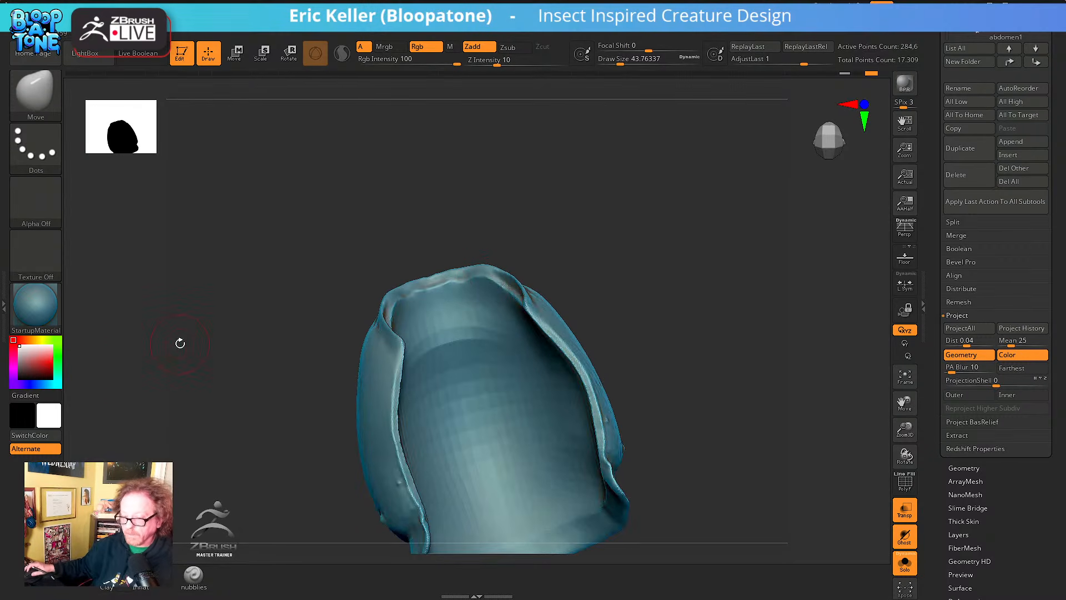
# Enable interface customization and replace the nubbies brush on the custom shelf with the Mask By Polygroups slider
pyautogui.click(66, 20)
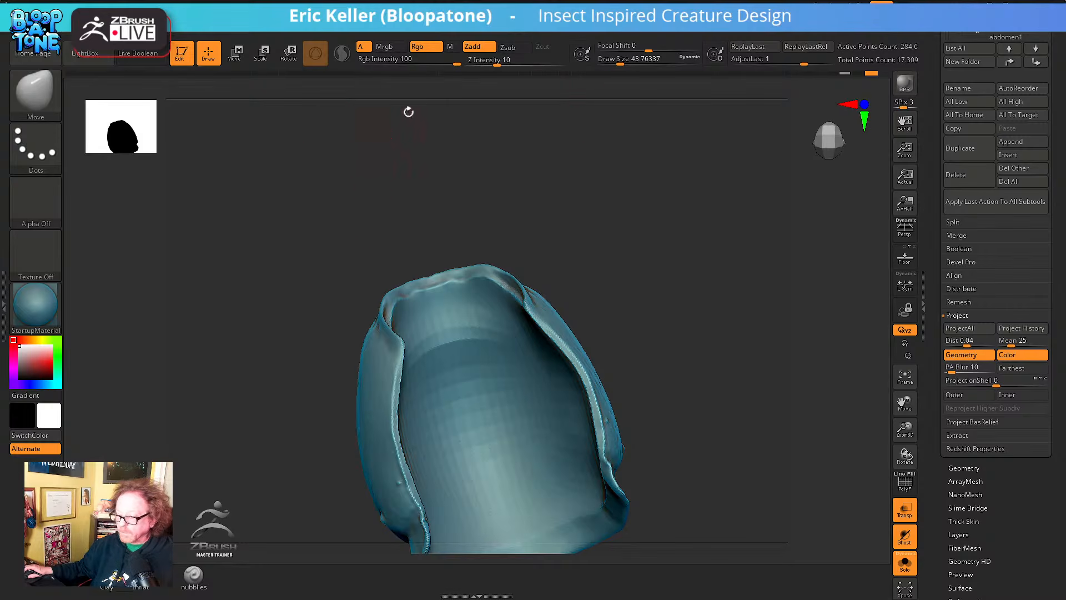
pyautogui.click(444, 21)
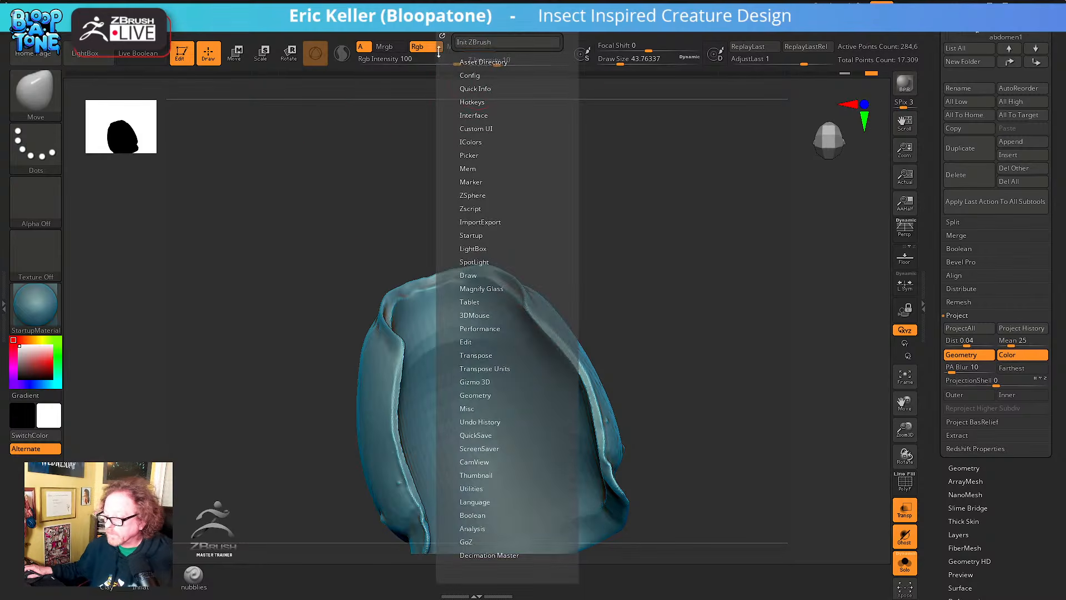
pyautogui.click(469, 75)
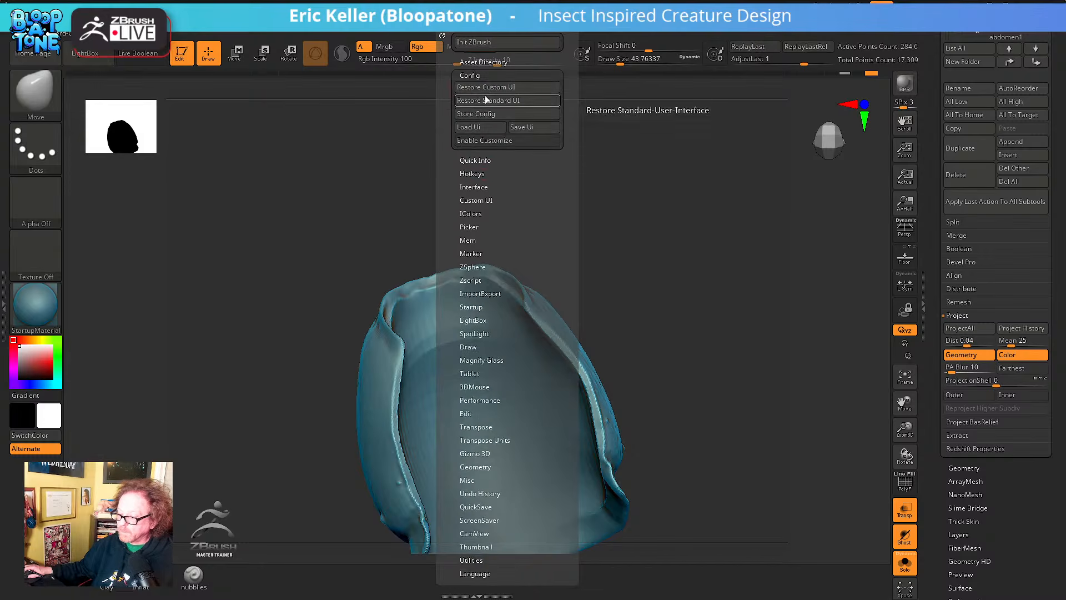
pyautogui.click(482, 140)
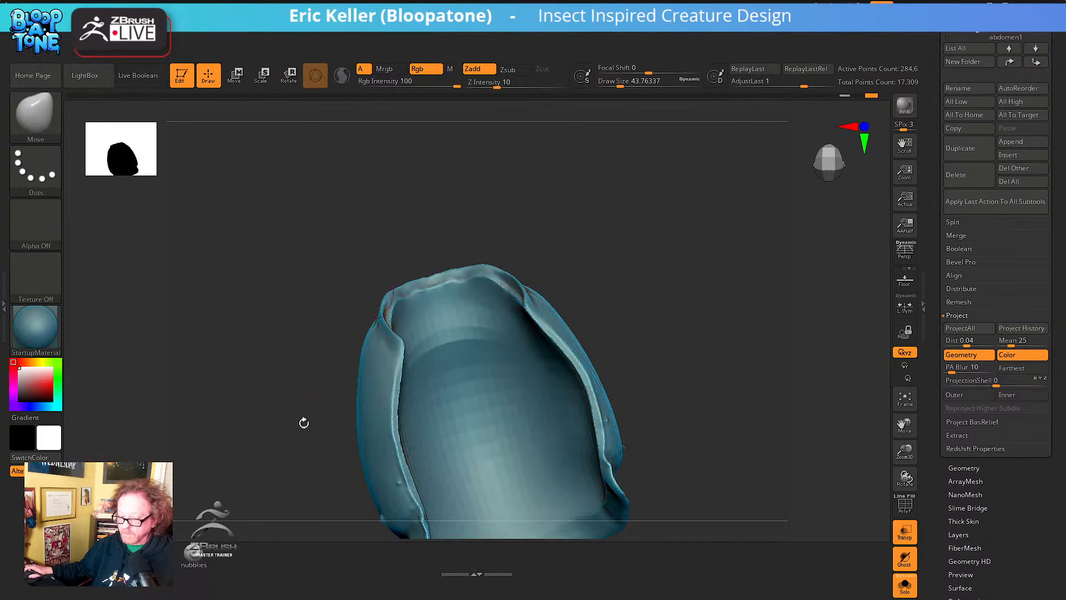
pyautogui.click(191, 555)
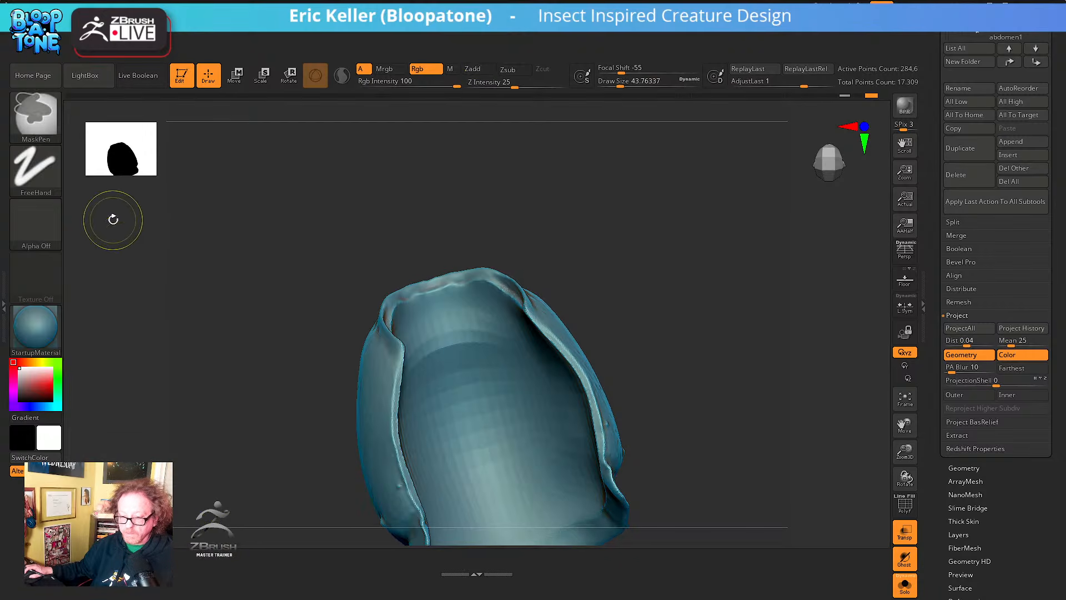
pyautogui.moveTo(52, 22)
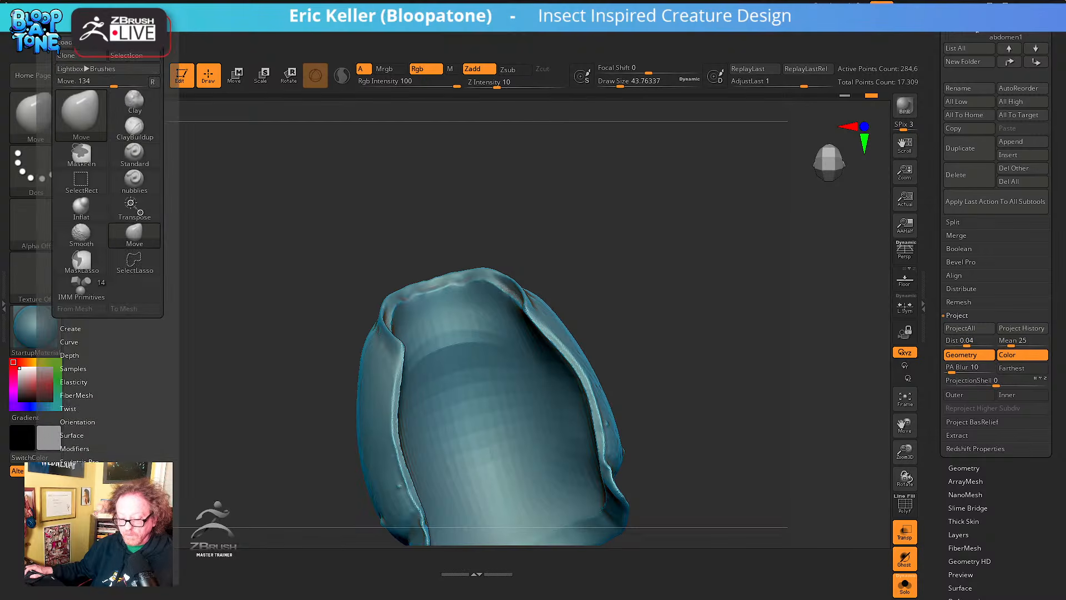
pyautogui.moveTo(149, 549)
pyautogui.keyDown('ctrl'); pyautogui.keyDown('alt'); pyautogui.mouseDown()
pyautogui.moveTo(231, 556)
pyautogui.moveTo(225, 561)
pyautogui.mouseUp(); pyautogui.keyUp('alt'); pyautogui.keyUp('ctrl')
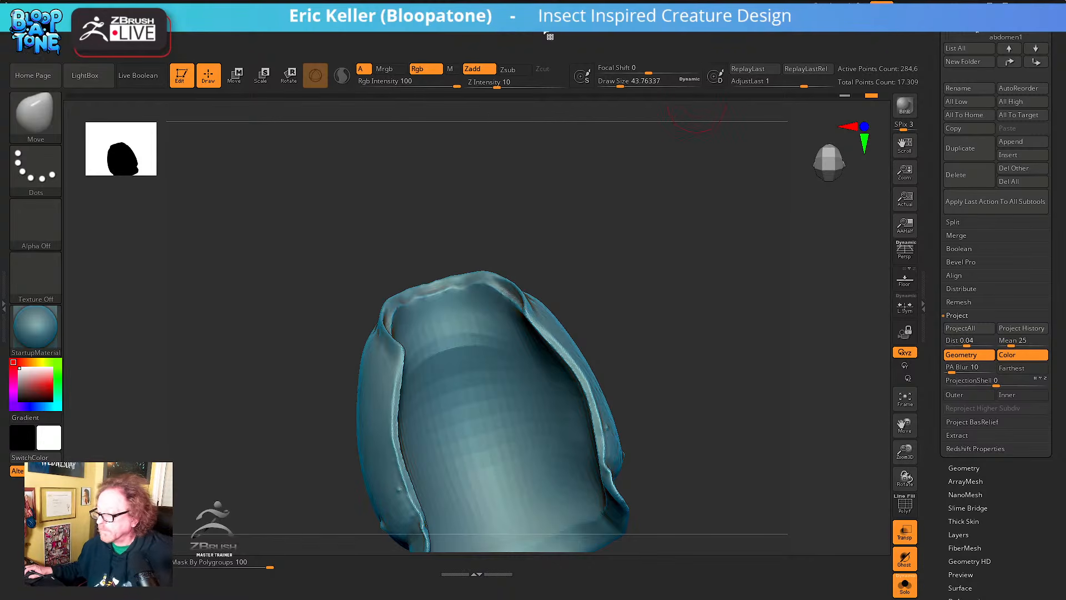
# Store the current interface configuration in the preferences
pyautogui.click(453, 30)
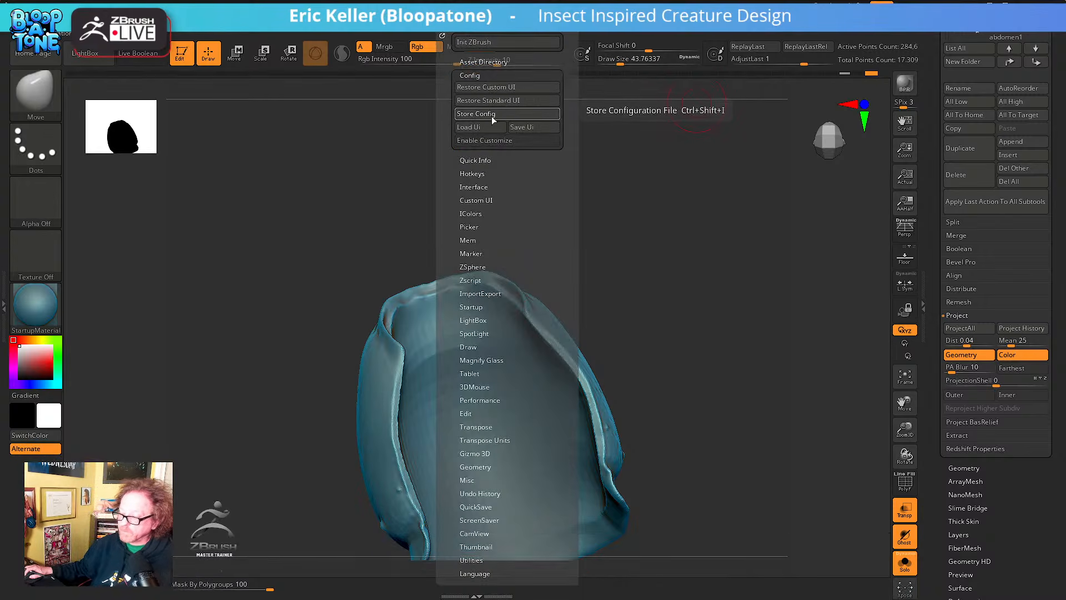
pyautogui.click(491, 114)
pyautogui.click(622, 332)
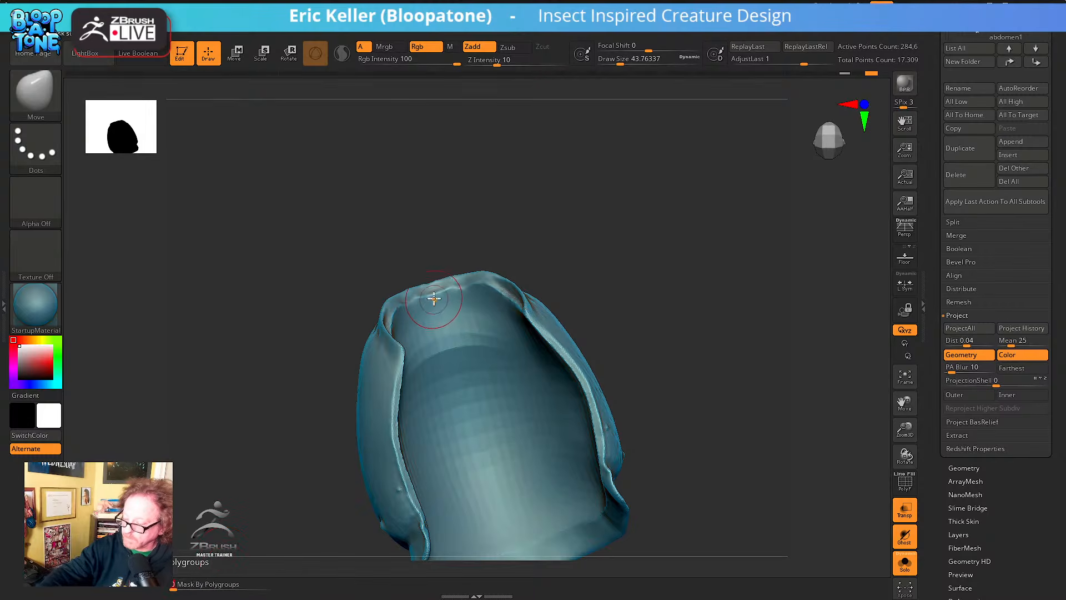
# Smooth the rim and surface of the isolated abdomen2 piece with the Smooth brush, checking it from several sides
pyautogui.moveTo(437, 304); pyautogui.dragTo(438, 352, button='right')
pyautogui.press('shift')
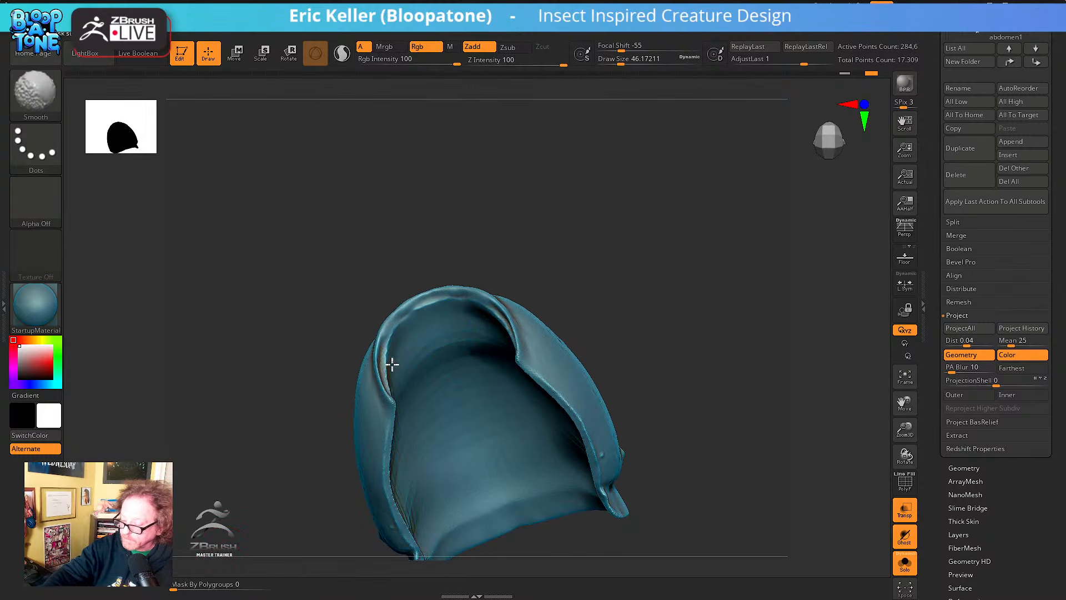
pyautogui.moveTo(452, 393)
pyautogui.mouseDown(button='right')
pyautogui.moveTo(482, 328)
pyautogui.moveTo(469, 352)
pyautogui.mouseUp(button='right')
pyautogui.press('shift')
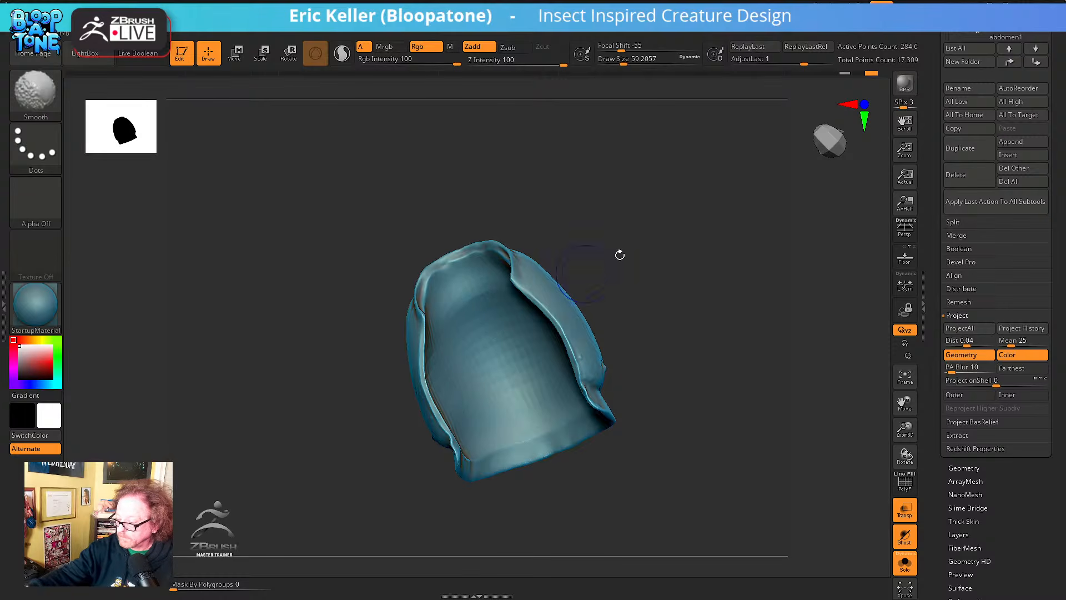
pyautogui.moveTo(620, 255); pyautogui.dragTo(623, 409, button='right')
pyautogui.moveTo(606, 360); pyautogui.dragTo(647, 326, button='right')
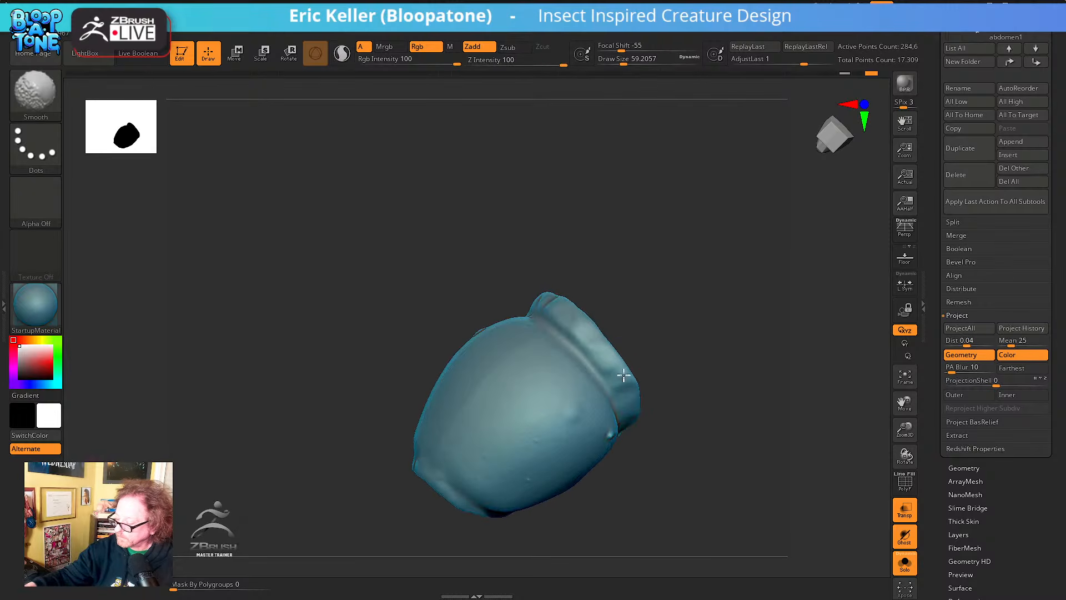
pyautogui.moveTo(612, 404); pyautogui.dragTo(655, 393, button='right')
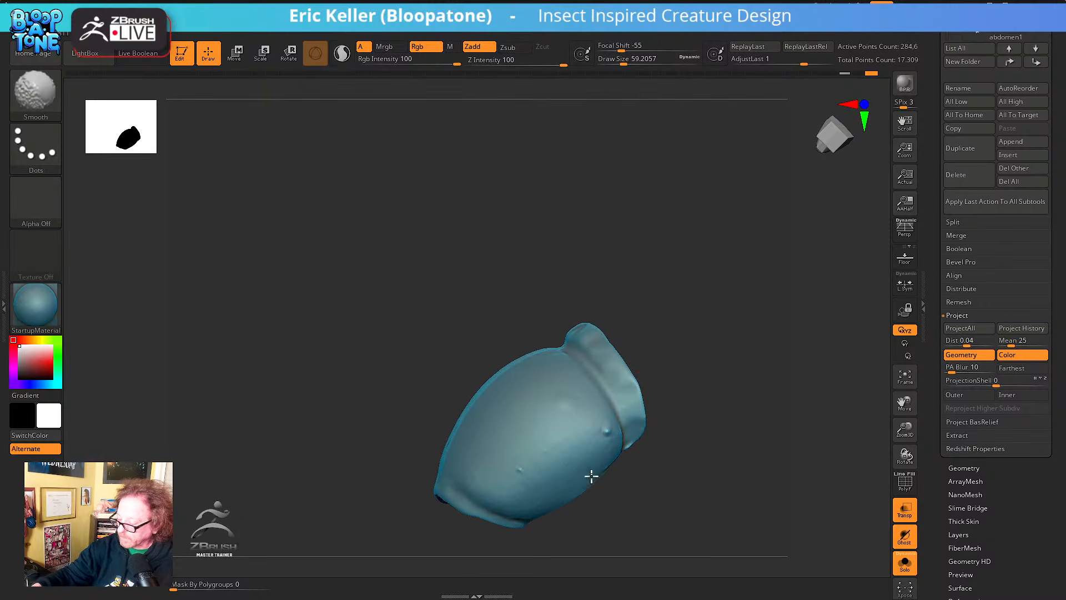
pyautogui.moveTo(693, 476); pyautogui.dragTo(783, 516, button='right')
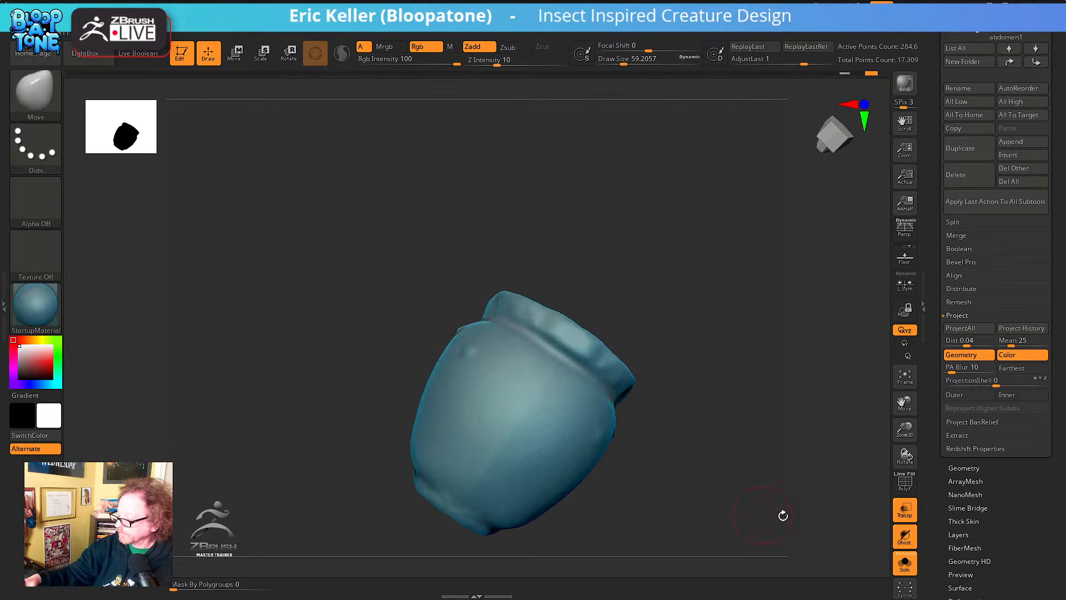
# Turn off Solo to show the neighbouring abdomen pieces and bring the subtool list into reach
pyautogui.click(904, 561)
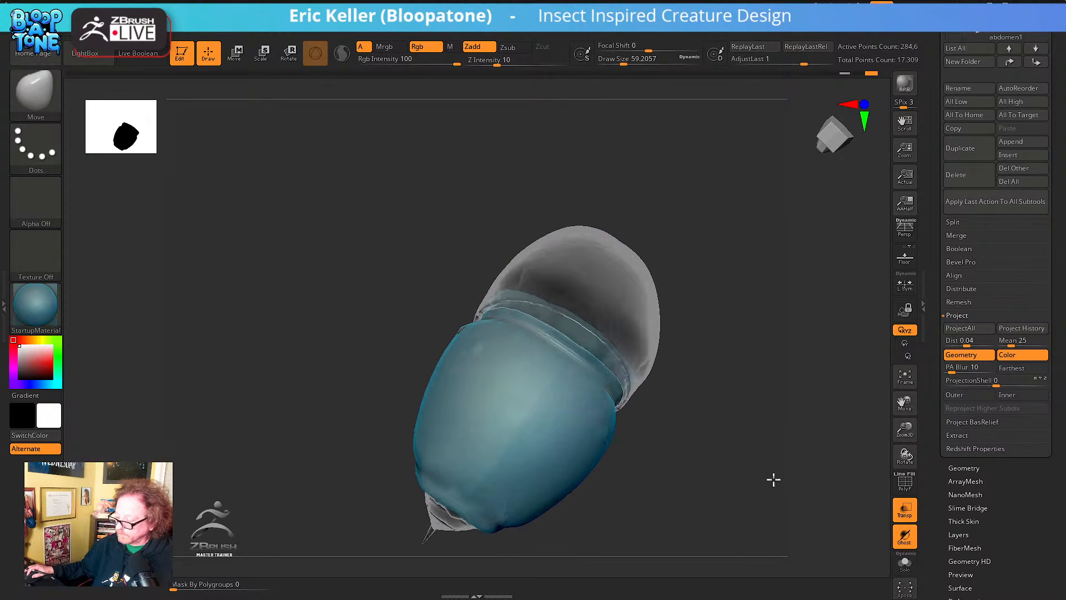
pyautogui.moveTo(774, 479); pyautogui.dragTo(730, 465, button='right')
pyautogui.scroll(2, 934, 282)
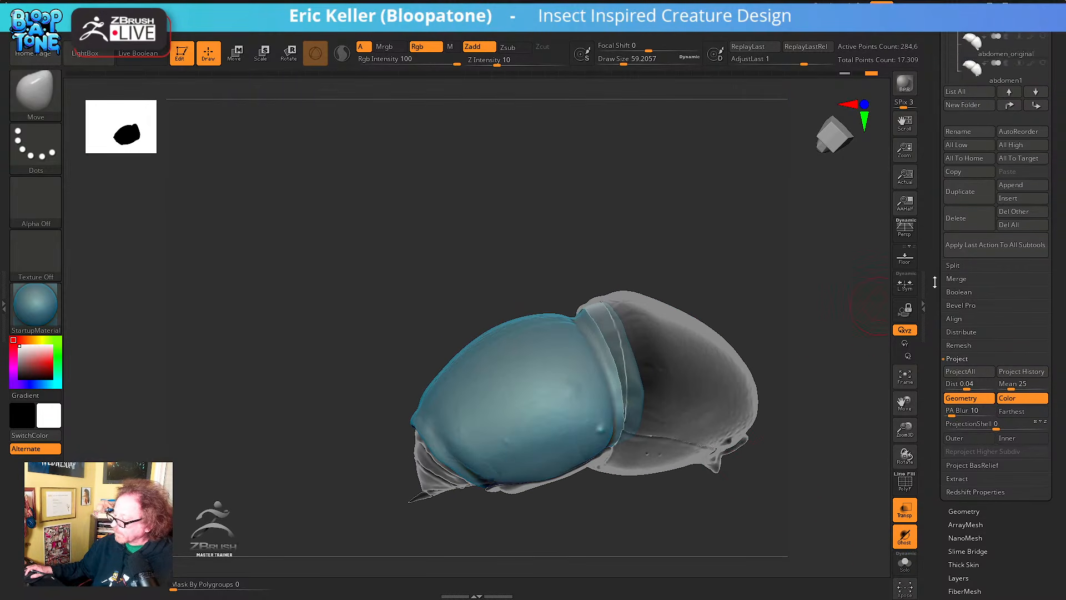
pyautogui.scroll(3, 934, 282)
pyautogui.scroll(3, 931, 222)
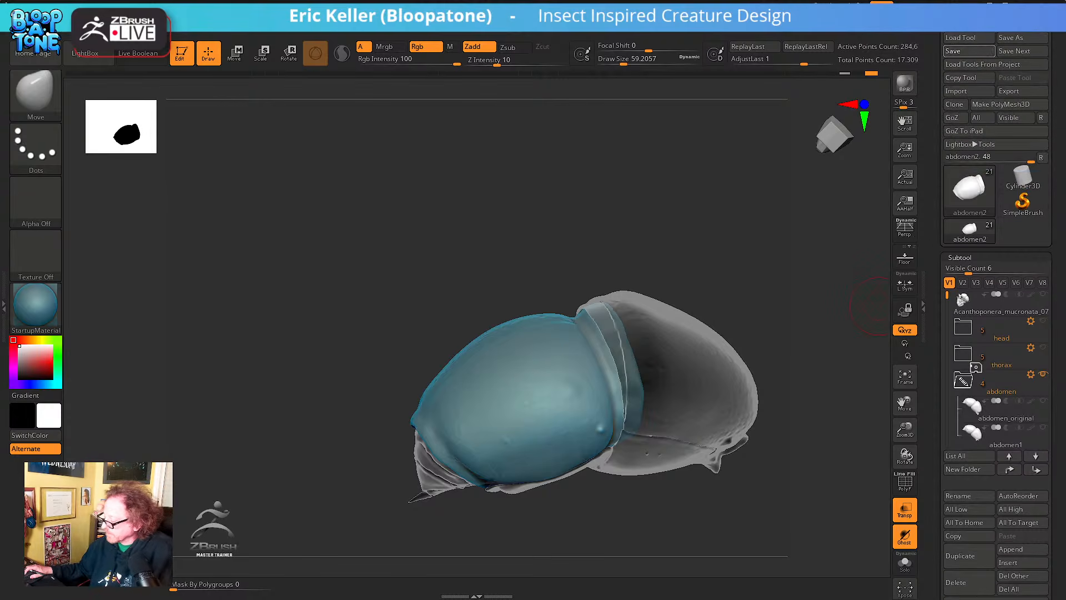
pyautogui.moveTo(804, 452); pyautogui.dragTo(830, 444)
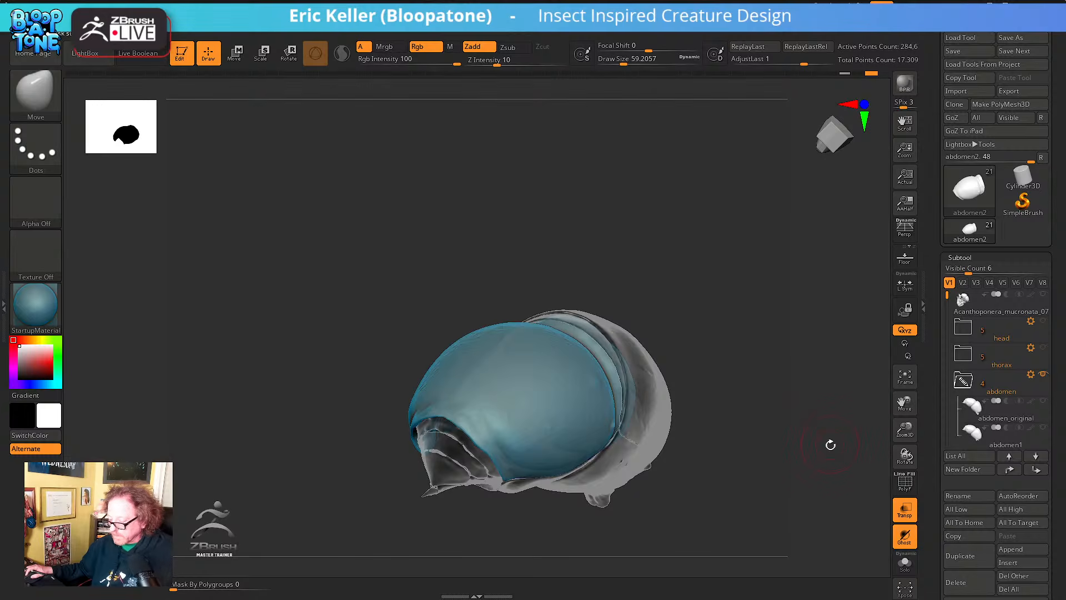
# Look through the abdomen subtools and make abdomen3 the active one
pyautogui.click(992, 416)
pyautogui.moveTo(716, 461); pyautogui.dragTo(806, 435)
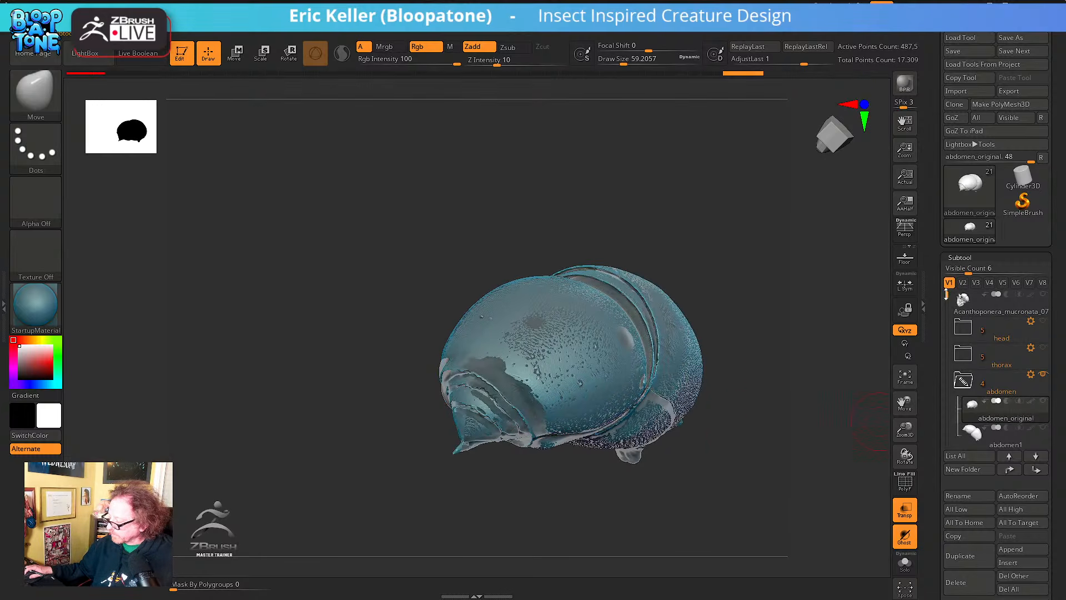
pyautogui.moveTo(946, 294); pyautogui.dragTo(946, 332)
pyautogui.click(984, 420)
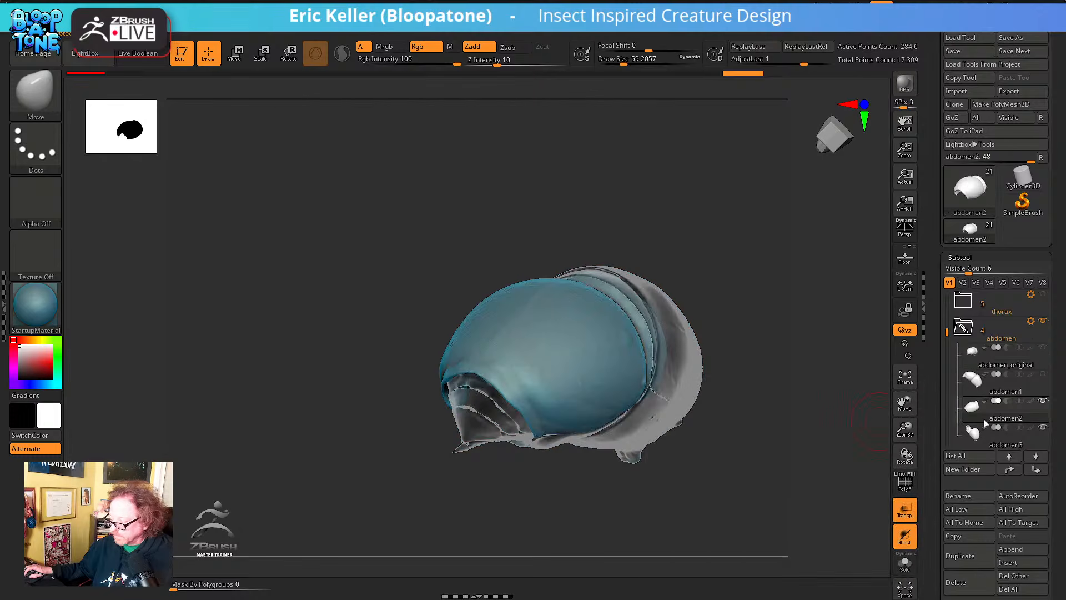
pyautogui.click(987, 438)
pyautogui.keyDown('alt'); pyautogui.moveTo(735, 448); pyautogui.dragTo(761, 394); pyautogui.keyUp('alt')
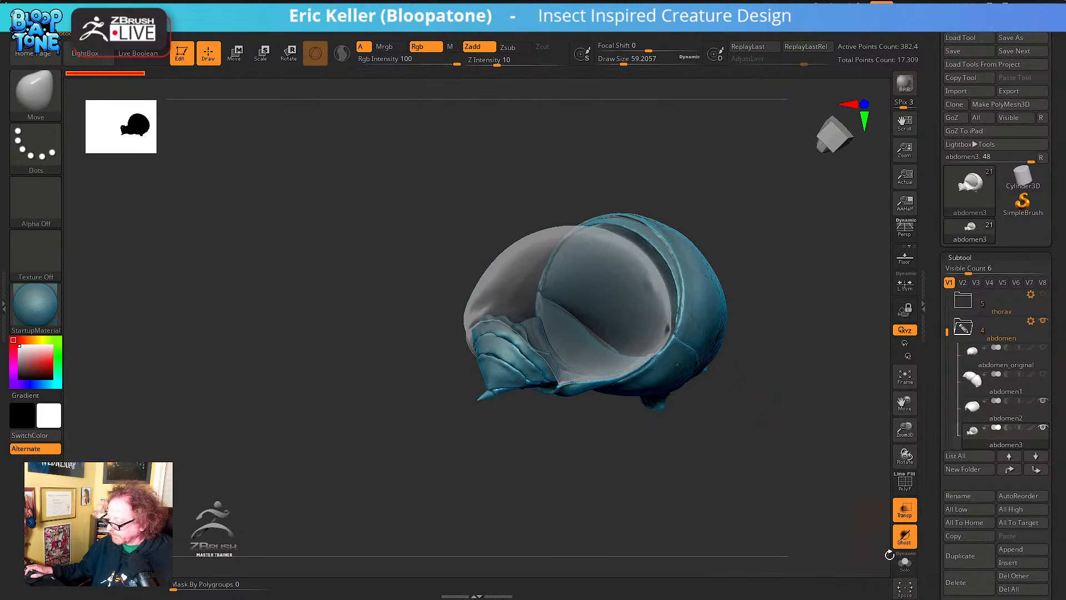
# Isolate abdomen3 with Solo and display its polygroup colours with PolyFrame
pyautogui.click(901, 559)
pyautogui.moveTo(840, 542); pyautogui.dragTo(814, 452)
pyautogui.click(903, 485)
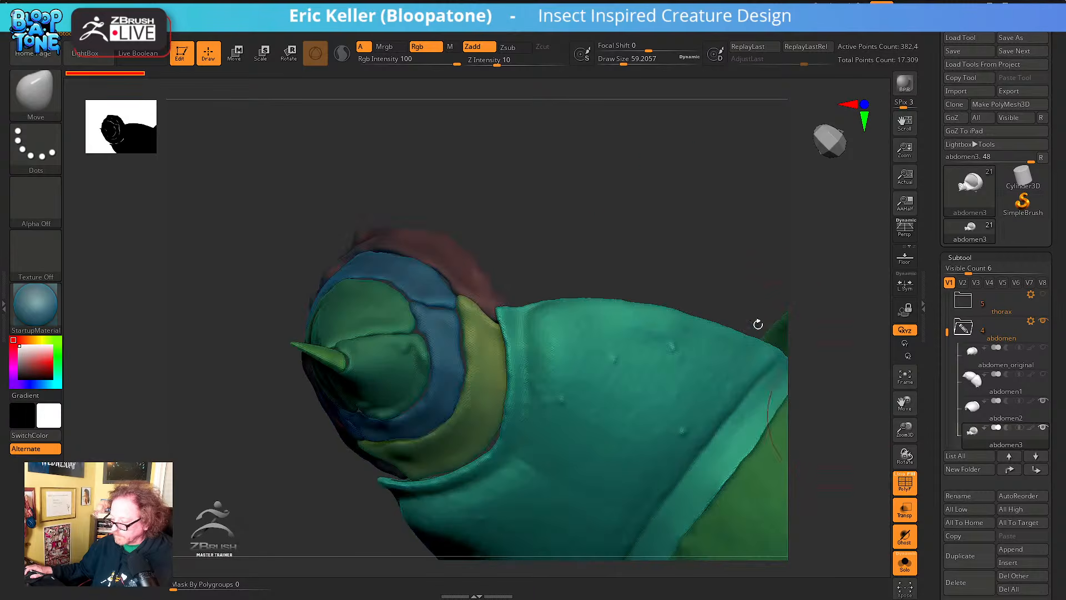
pyautogui.moveTo(757, 321); pyautogui.dragTo(704, 276)
# Hide the stinger and the large abdomen polygroups, leaving only the small overlapping tail plates, and frame them
pyautogui.hotkey('ctrl', 'shift')
pyautogui.keyDown('ctrl'); pyautogui.keyDown('shift'); pyautogui.click(648, 374); pyautogui.keyUp('shift'); pyautogui.keyUp('ctrl')
pyautogui.keyDown('ctrl'); pyautogui.keyDown('shift'); pyautogui.click(644, 355); pyautogui.keyUp('shift'); pyautogui.keyUp('ctrl')
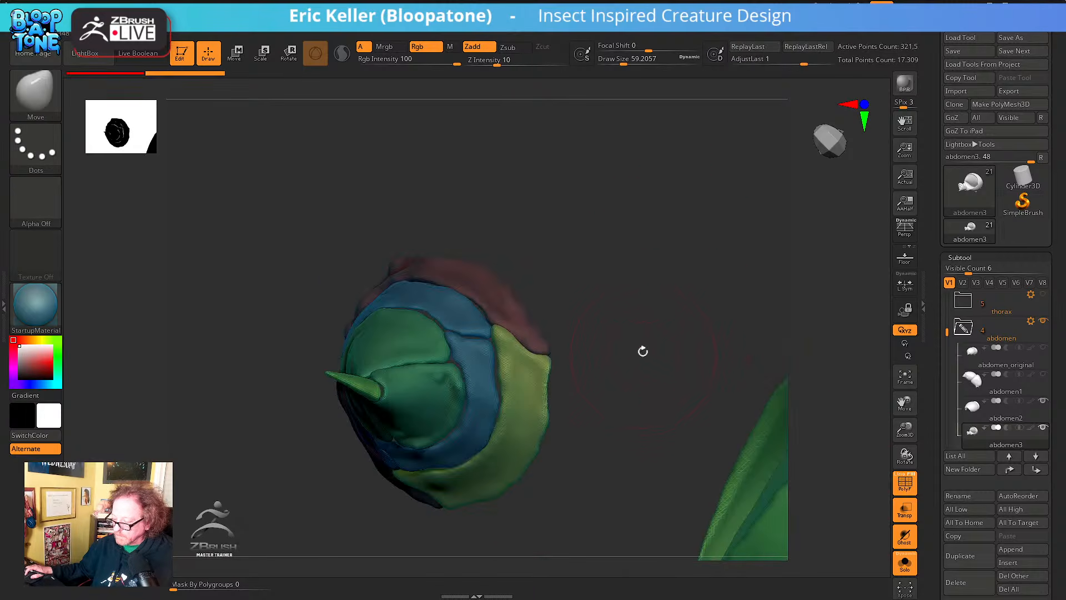
pyautogui.moveTo(642, 350)
pyautogui.mouseDown()
pyautogui.moveTo(533, 257)
pyautogui.moveTo(491, 263)
pyautogui.moveTo(478, 307)
pyautogui.moveTo(445, 335)
pyautogui.mouseUp()
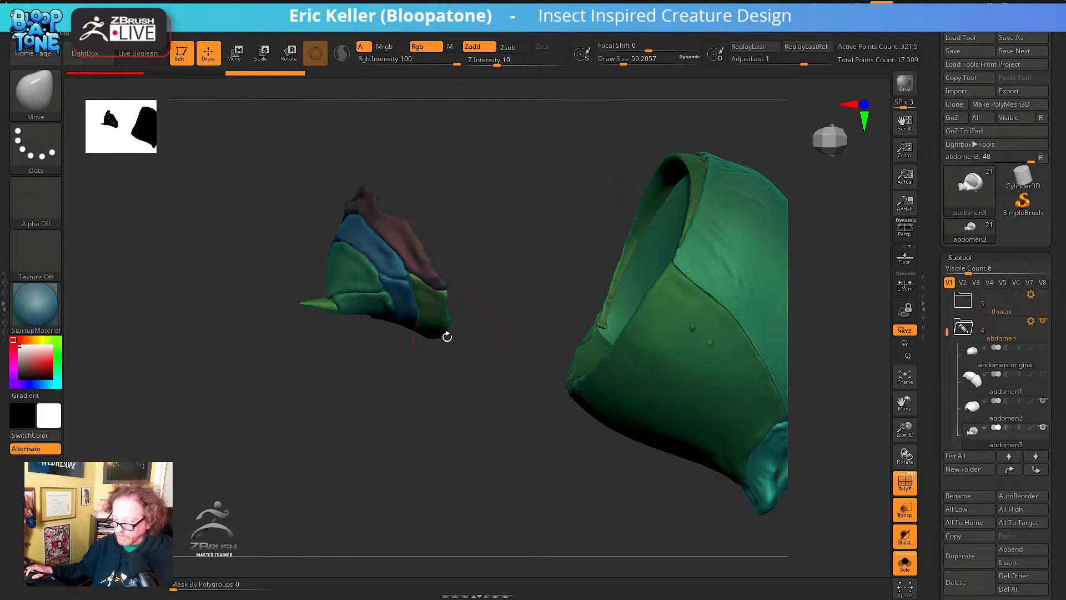
pyautogui.hotkey('ctrl', 'shift')
pyautogui.keyDown('ctrl'); pyautogui.keyDown('shift'); pyautogui.click(318, 302); pyautogui.keyUp('shift'); pyautogui.keyUp('ctrl')
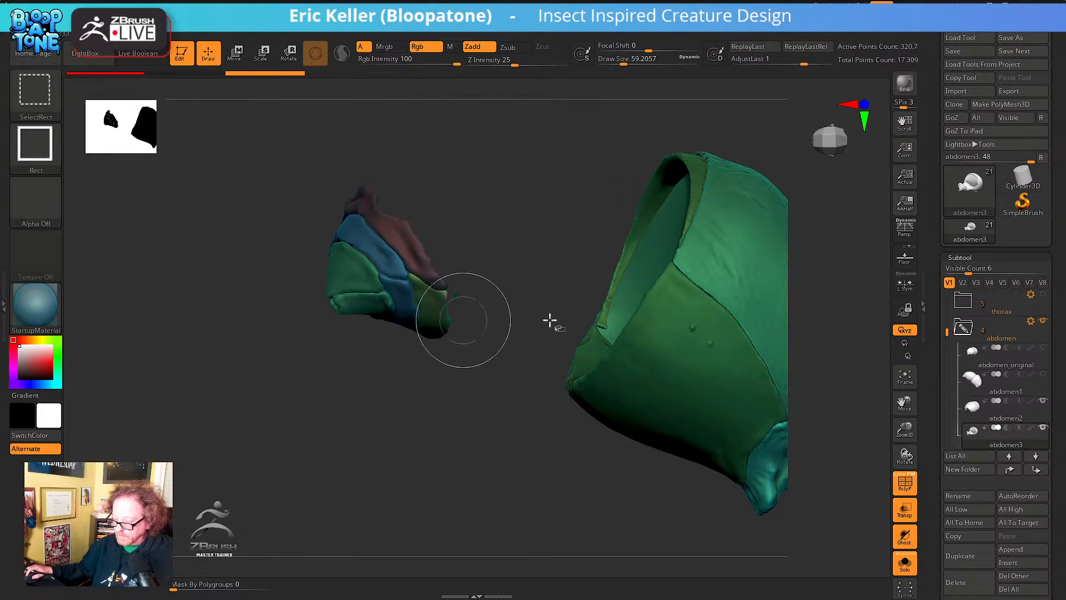
pyautogui.keyDown('ctrl'); pyautogui.keyDown('shift'); pyautogui.click(603, 343); pyautogui.keyUp('shift'); pyautogui.keyUp('ctrl')
pyautogui.keyDown('ctrl'); pyautogui.keyDown('shift'); pyautogui.click(733, 287); pyautogui.keyUp('shift'); pyautogui.keyUp('ctrl')
pyautogui.keyDown('ctrl'); pyautogui.keyDown('shift'); pyautogui.click(694, 248); pyautogui.keyUp('shift'); pyautogui.keyUp('ctrl')
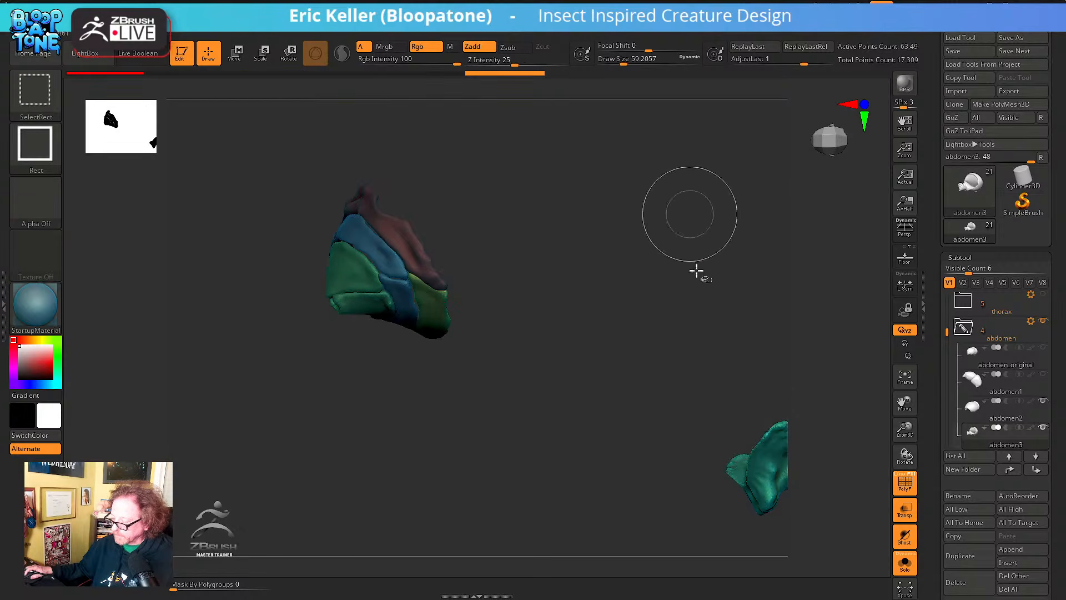
pyautogui.keyDown('ctrl'); pyautogui.keyDown('shift'); pyautogui.click(761, 440); pyautogui.keyUp('shift'); pyautogui.keyUp('ctrl')
pyautogui.moveTo(607, 392)
pyautogui.keyDown('alt'); pyautogui.mouseDown()
pyautogui.moveTo(706, 447)
pyautogui.moveTo(678, 459)
pyautogui.moveTo(694, 452)
pyautogui.moveTo(685, 433)
pyautogui.moveTo(747, 457)
pyautogui.mouseUp(); pyautogui.keyUp('alt')
pyautogui.press('f')
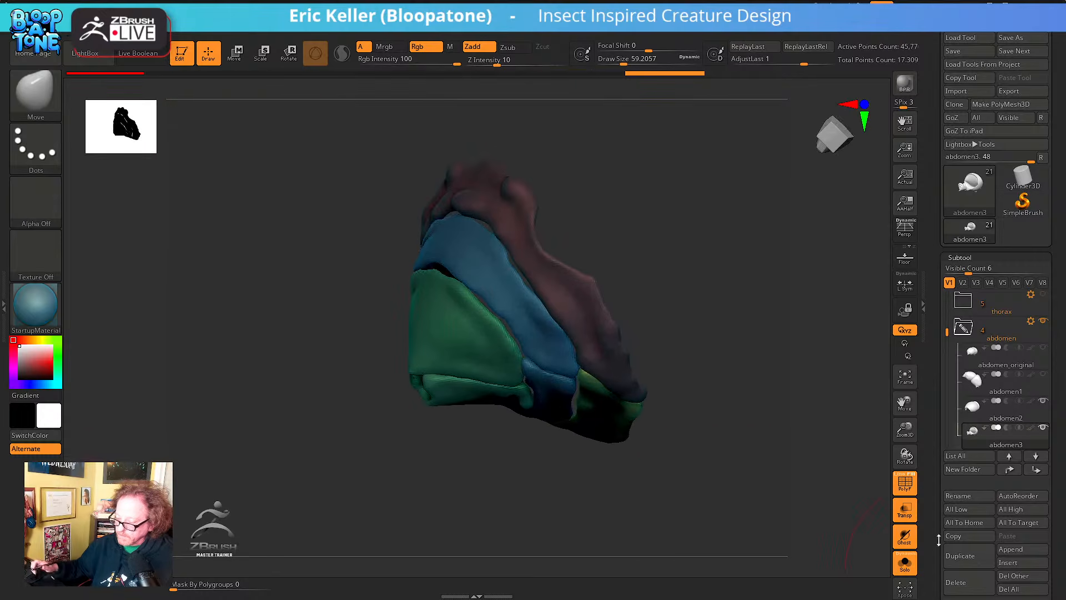
# Set Mask By Polygroups to 100 and reduce the brush draw size to about 44
pyautogui.moveTo(183, 590); pyautogui.dragTo(203, 586)
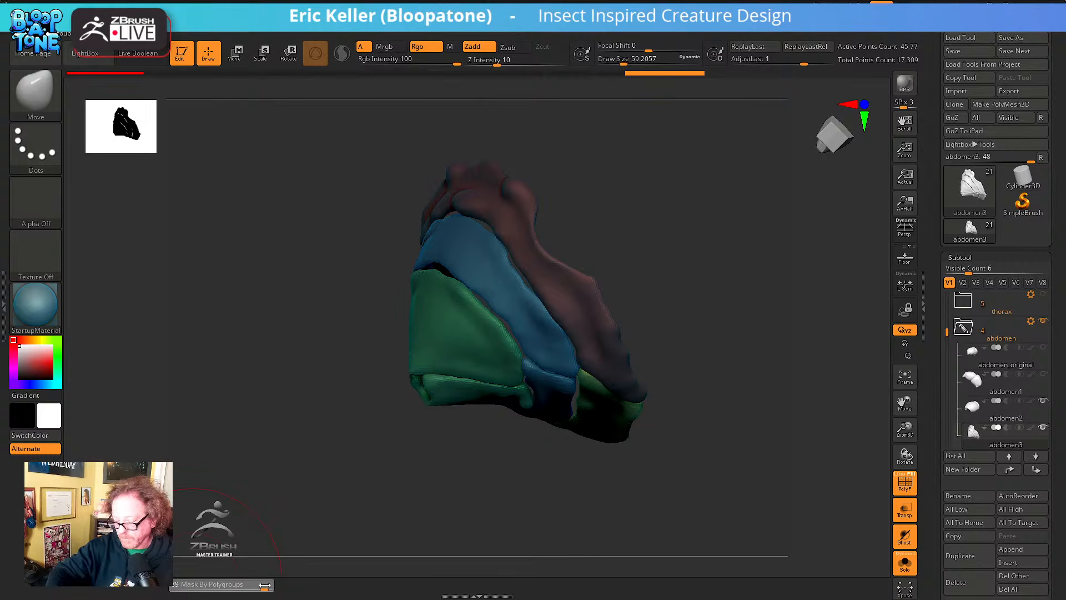
pyautogui.moveTo(277, 587); pyautogui.dragTo(281, 585)
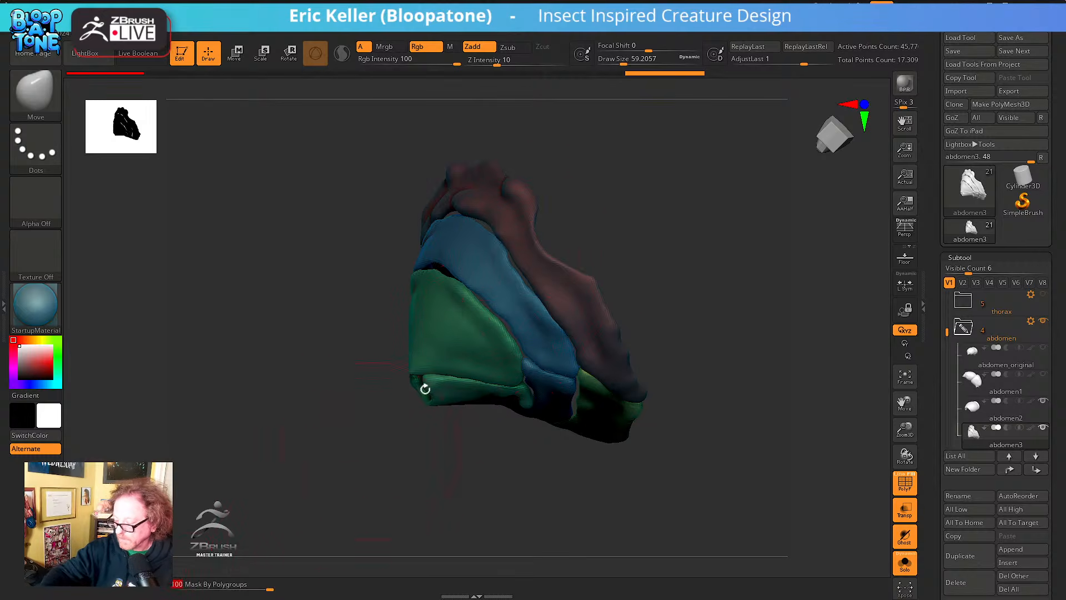
pyautogui.moveTo(295, 215)
pyautogui.mouseDown()
pyautogui.moveTo(654, 349)
pyautogui.moveTo(671, 340)
pyautogui.moveTo(661, 353)
pyautogui.mouseUp()
pyautogui.press('s')
pyautogui.moveTo(663, 358)
pyautogui.mouseDown()
pyautogui.moveTo(673, 380)
pyautogui.moveTo(602, 352)
pyautogui.moveTo(653, 325)
pyautogui.moveTo(641, 360)
pyautogui.mouseUp()
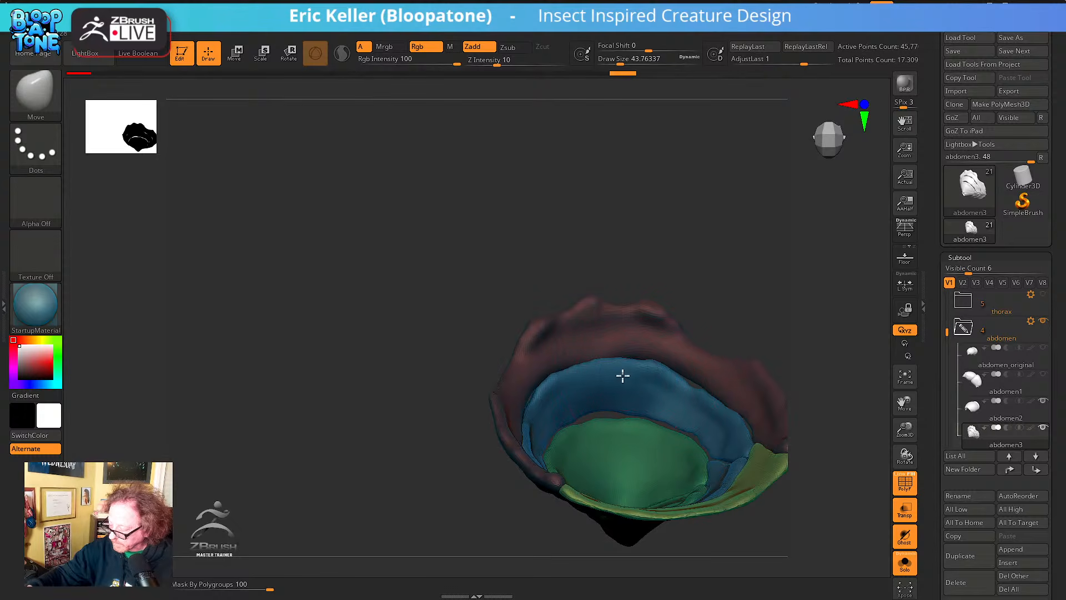
# Reshape the blue plate inside the tail with the Move brush, pulling its rim out toward the red plate
pyautogui.moveTo(619, 340)
pyautogui.mouseDown()
pyautogui.moveTo(669, 324)
pyautogui.moveTo(683, 383)
pyautogui.mouseUp()
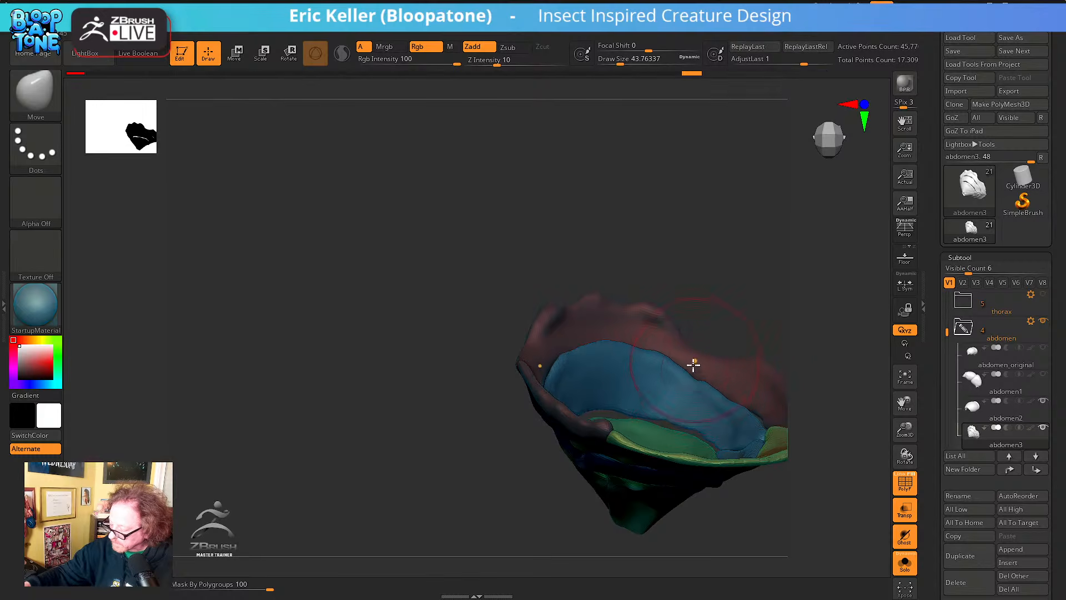
pyautogui.moveTo(704, 366); pyautogui.dragTo(613, 346)
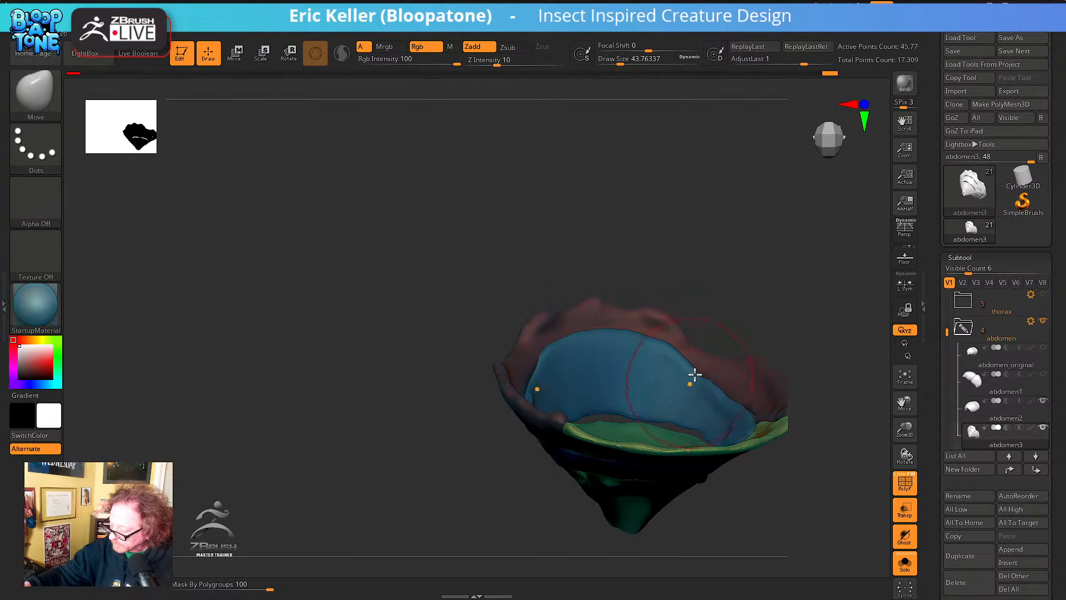
pyautogui.moveTo(693, 376); pyautogui.dragTo(652, 393)
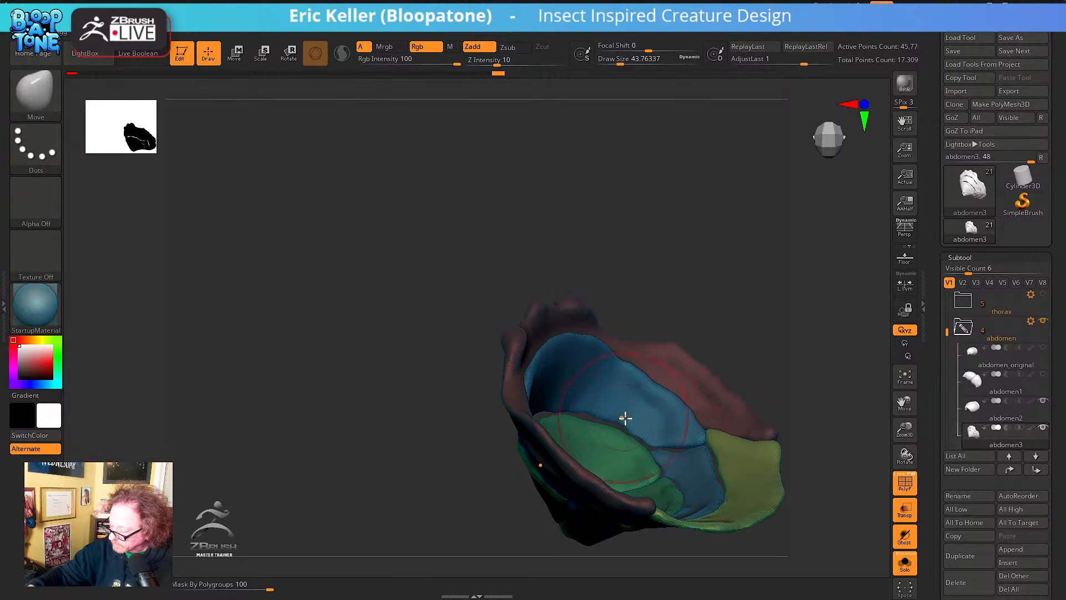
pyautogui.moveTo(588, 413); pyautogui.dragTo(659, 372, button='right')
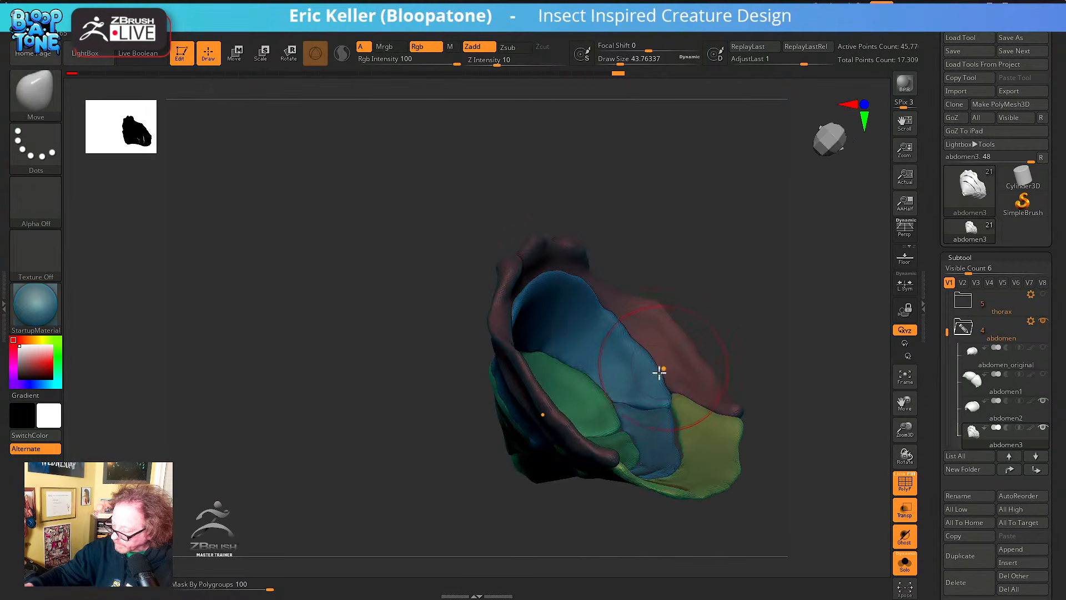
# Reduce the draw size to about 33 and refine the edges of the inner blue plates with the Move brush
pyautogui.press('[')
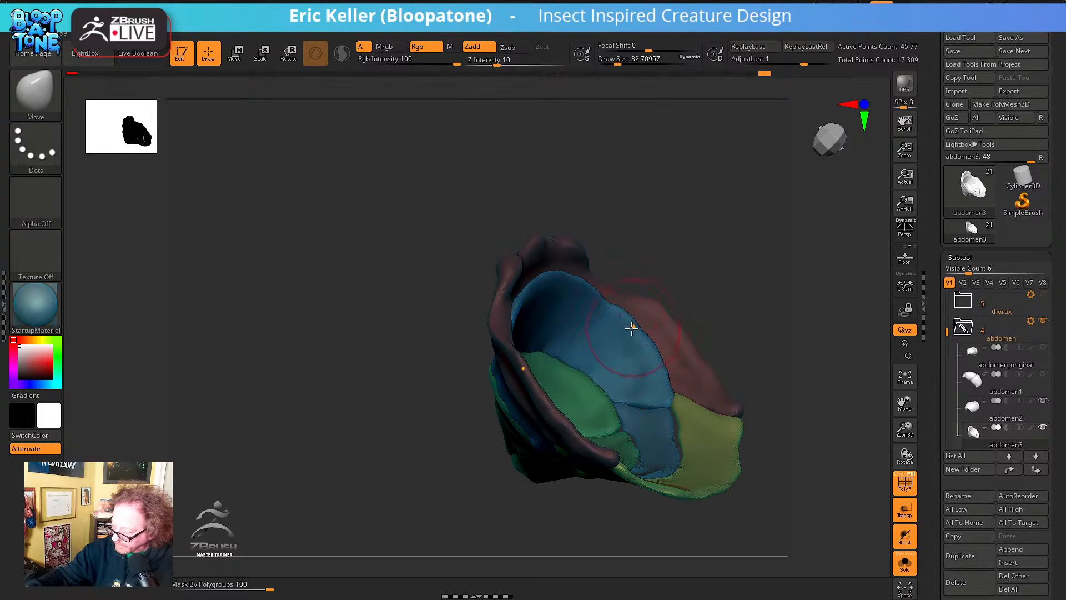
pyautogui.moveTo(616, 288); pyautogui.dragTo(597, 354, button='right')
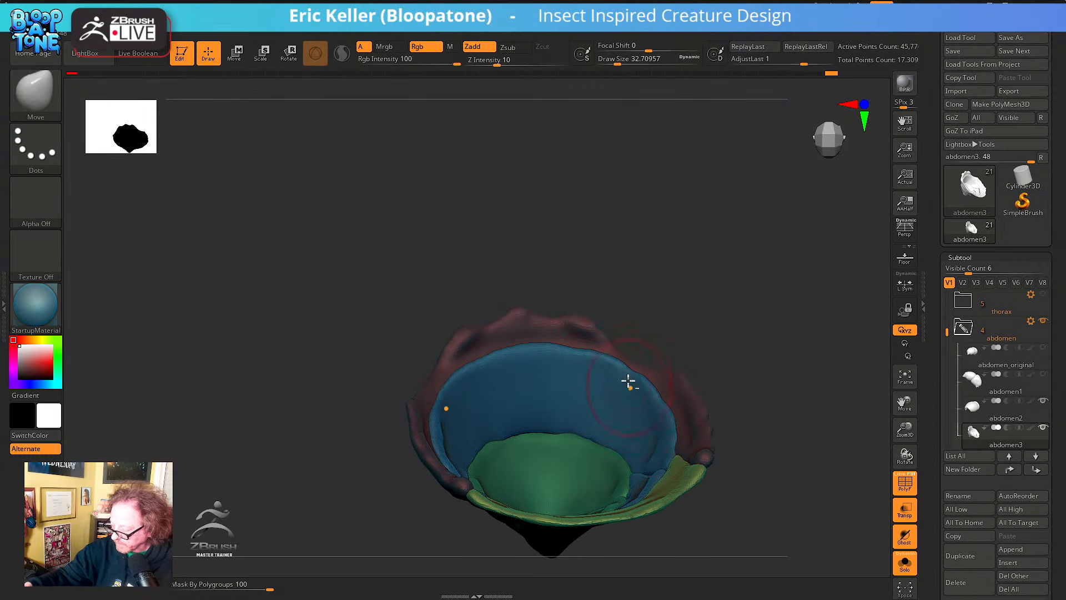
pyautogui.moveTo(635, 355)
pyautogui.mouseDown(button='right')
pyautogui.moveTo(607, 358)
pyautogui.moveTo(626, 316)
pyautogui.moveTo(652, 353)
pyautogui.mouseUp(button='right')
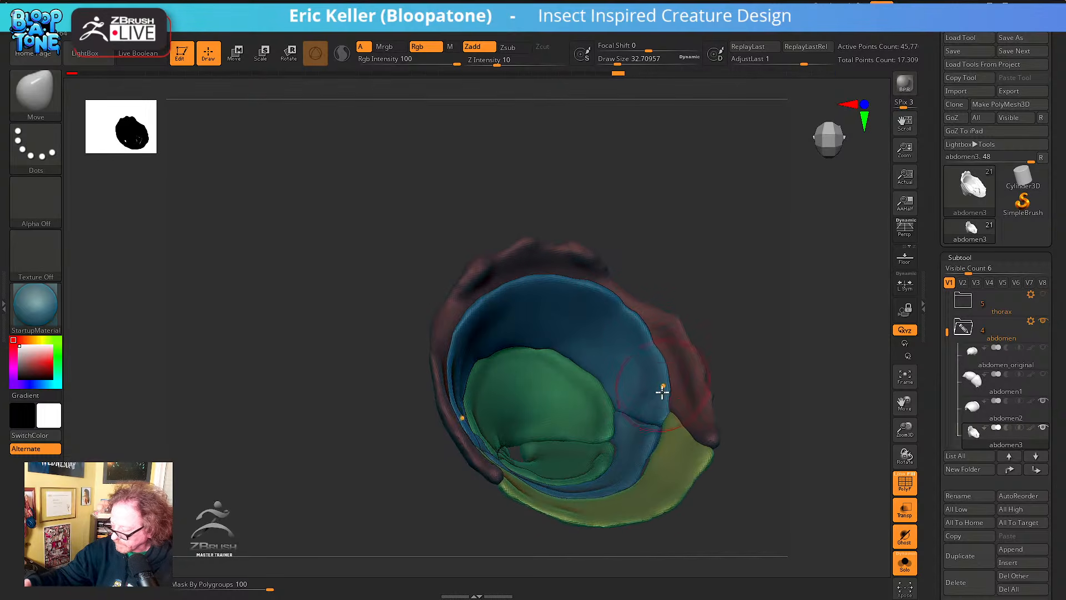
pyautogui.moveTo(662, 392); pyautogui.dragTo(659, 345, button='right')
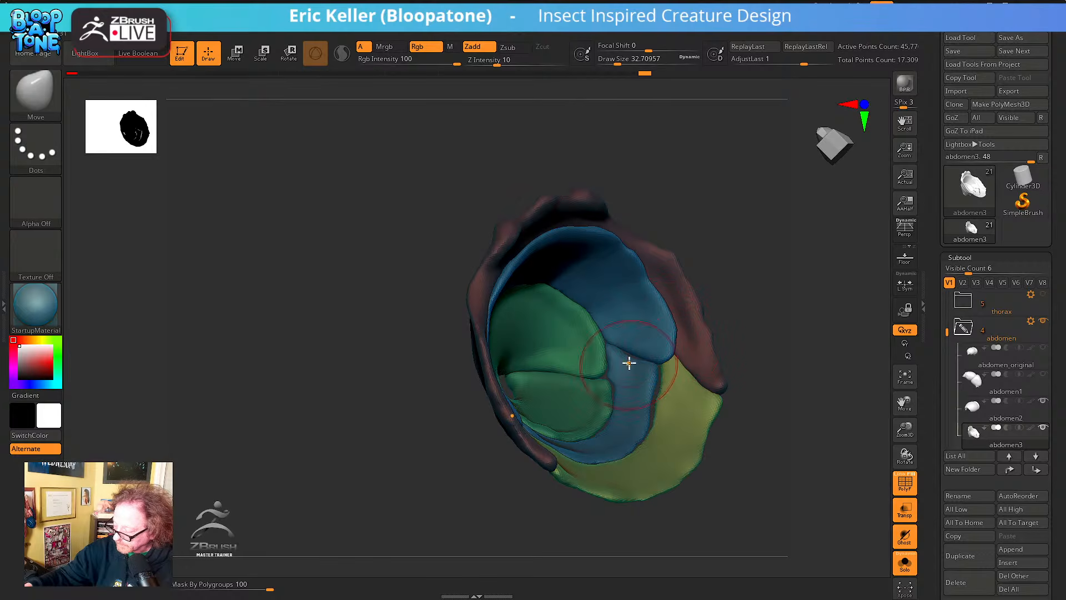
pyautogui.moveTo(635, 359); pyautogui.dragTo(621, 299, button='right')
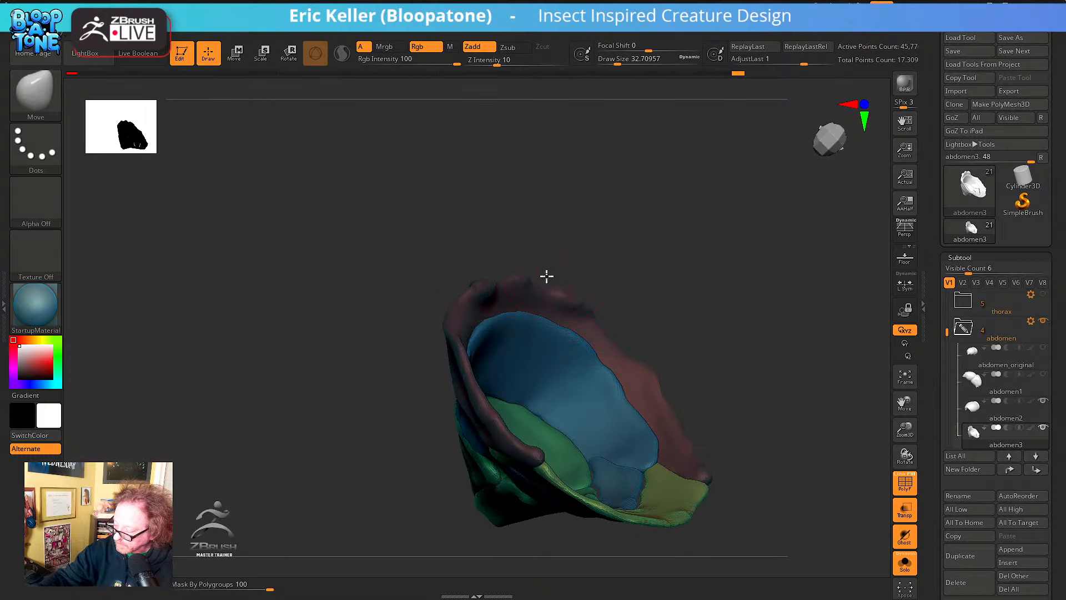
pyautogui.moveTo(546, 276)
pyautogui.mouseDown(button='right')
pyautogui.moveTo(640, 269)
pyautogui.moveTo(590, 320)
pyautogui.moveTo(575, 293)
pyautogui.moveTo(671, 243)
pyautogui.moveTo(623, 257)
pyautogui.moveTo(585, 364)
pyautogui.mouseUp(button='right')
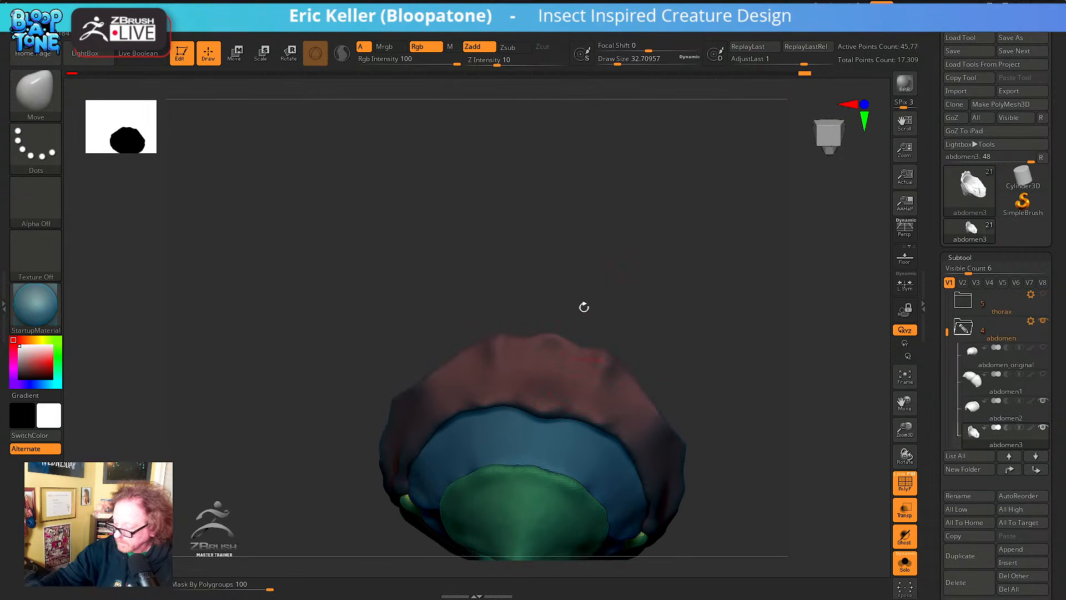
# Change the display material to SkinShade4 and turn the tail plates to a side view
pyautogui.click(35, 304)
pyautogui.click(314, 178)
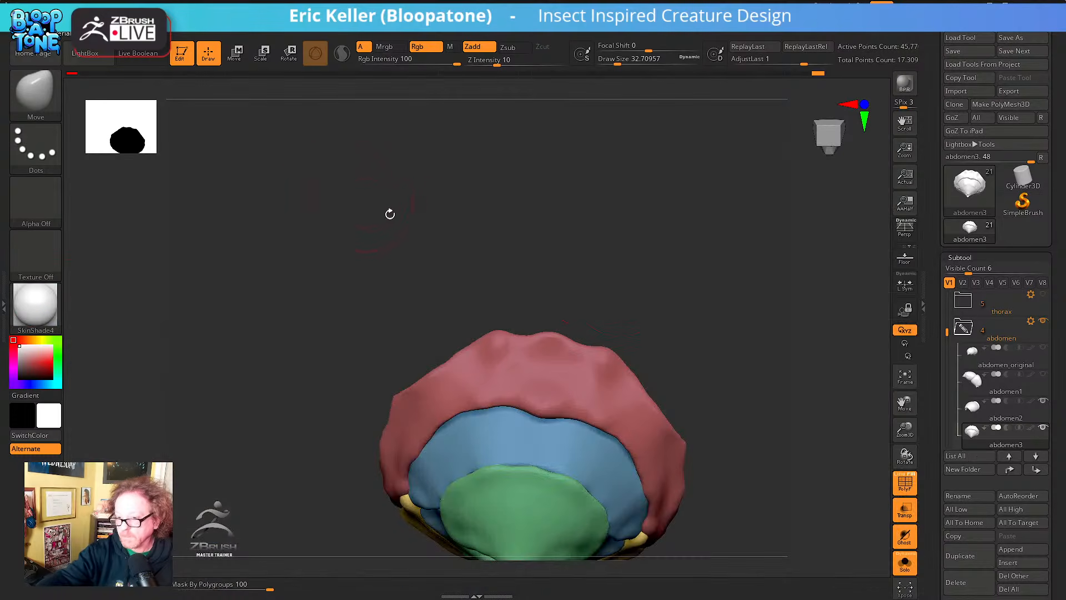
pyautogui.moveTo(653, 302); pyautogui.dragTo(595, 331, button='right')
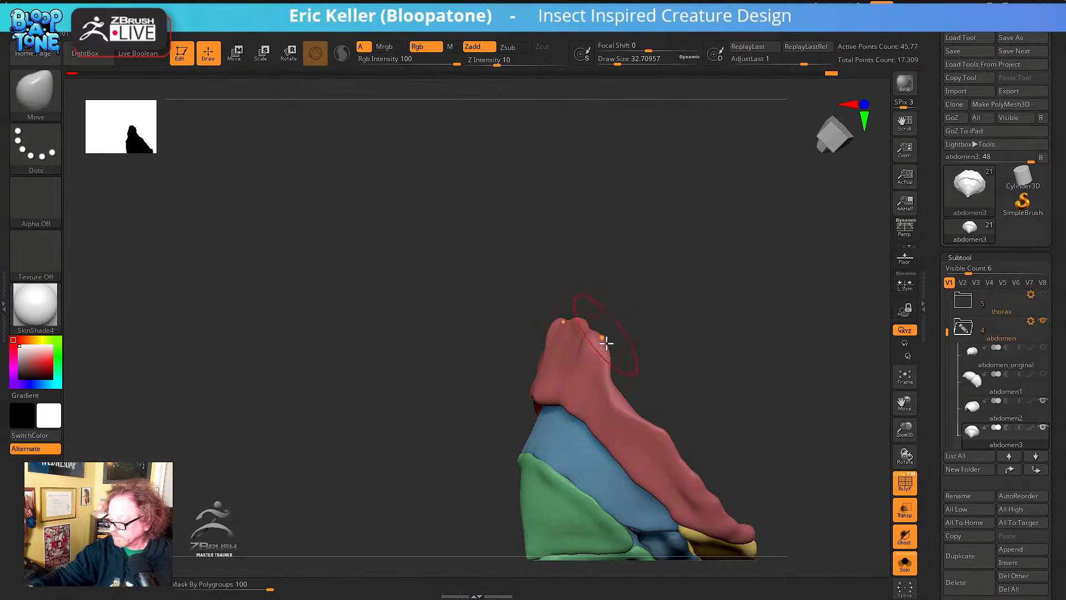
# Smooth the red plate's lower rim where it overlaps the blue plate
pyautogui.moveTo(606, 342); pyautogui.dragTo(640, 361, button='right')
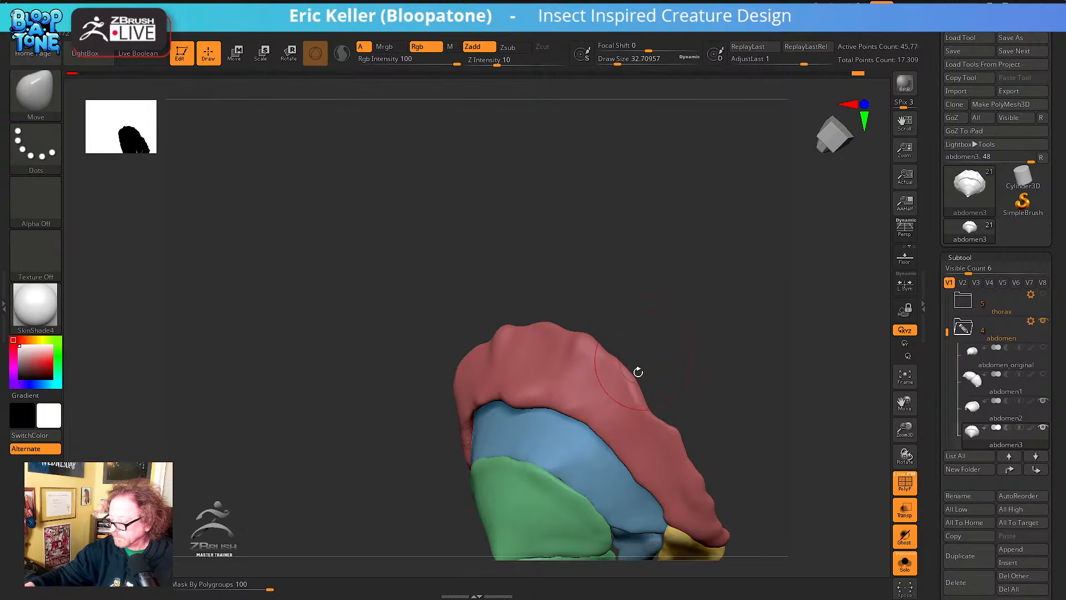
pyautogui.moveTo(693, 387); pyautogui.dragTo(559, 387, button='right')
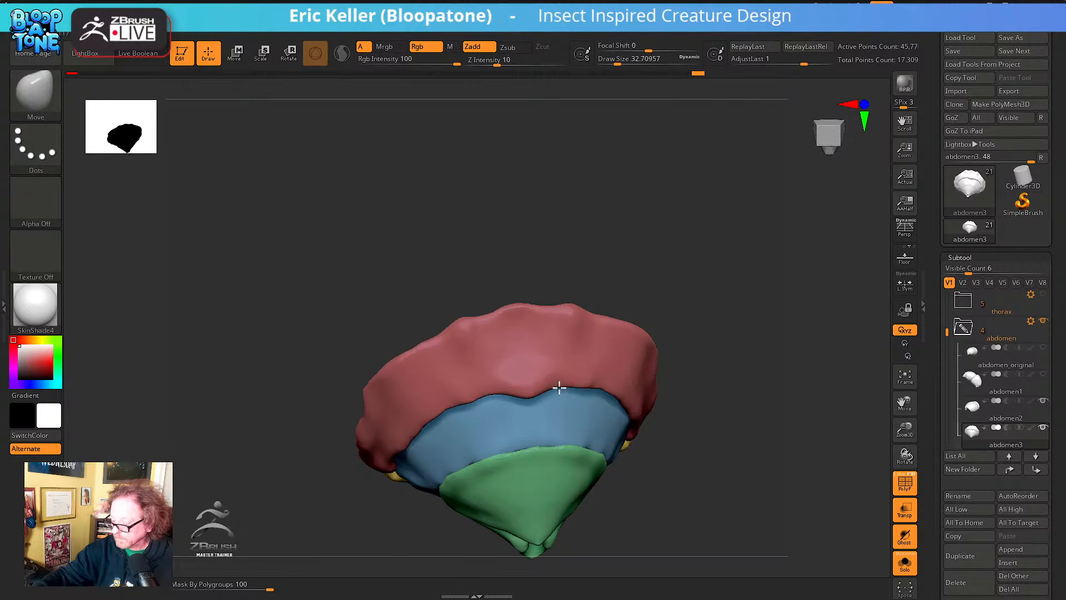
pyautogui.press('shift')
pyautogui.keyDown('shift'); pyautogui.moveTo(552, 385); pyautogui.dragTo(558, 393); pyautogui.keyUp('shift')
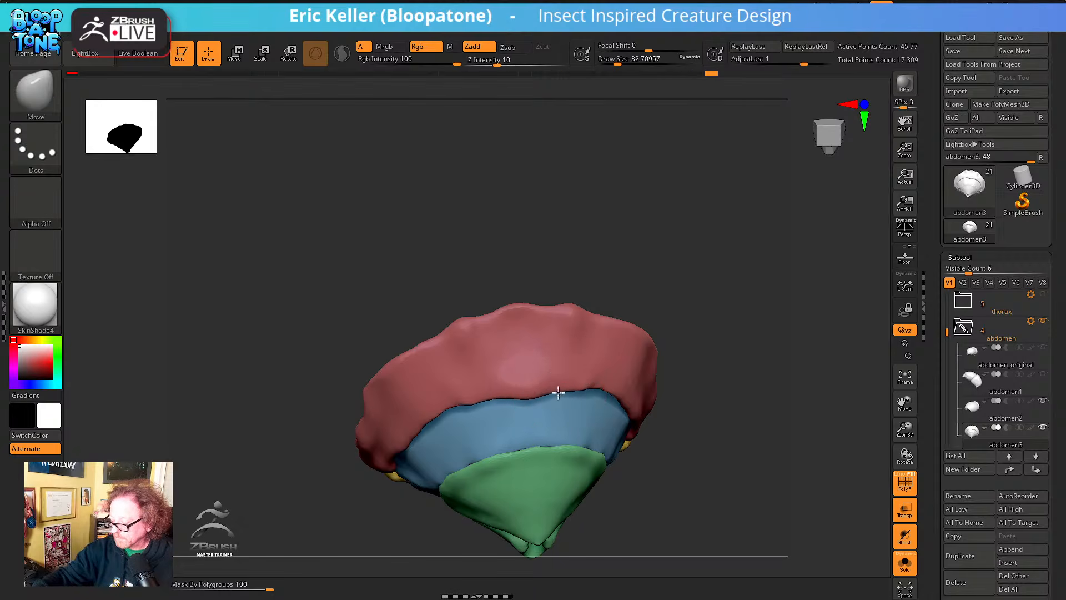
pyautogui.moveTo(620, 383)
pyautogui.mouseDown(button='right')
pyautogui.moveTo(594, 369)
pyautogui.moveTo(607, 396)
pyautogui.moveTo(598, 374)
pyautogui.moveTo(583, 383)
pyautogui.moveTo(622, 381)
pyautogui.moveTo(609, 388)
pyautogui.mouseUp(button='right')
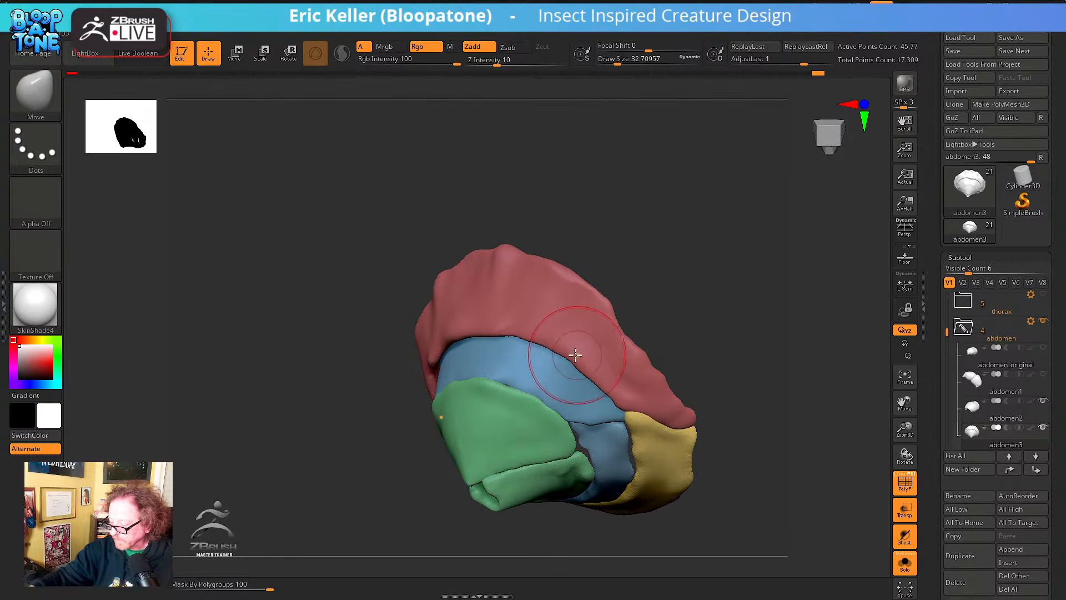
pyautogui.moveTo(546, 348)
pyautogui.mouseDown(button='right')
pyautogui.moveTo(558, 385)
pyautogui.moveTo(587, 364)
pyautogui.moveTo(585, 416)
pyautogui.moveTo(553, 393)
pyautogui.mouseUp(button='right')
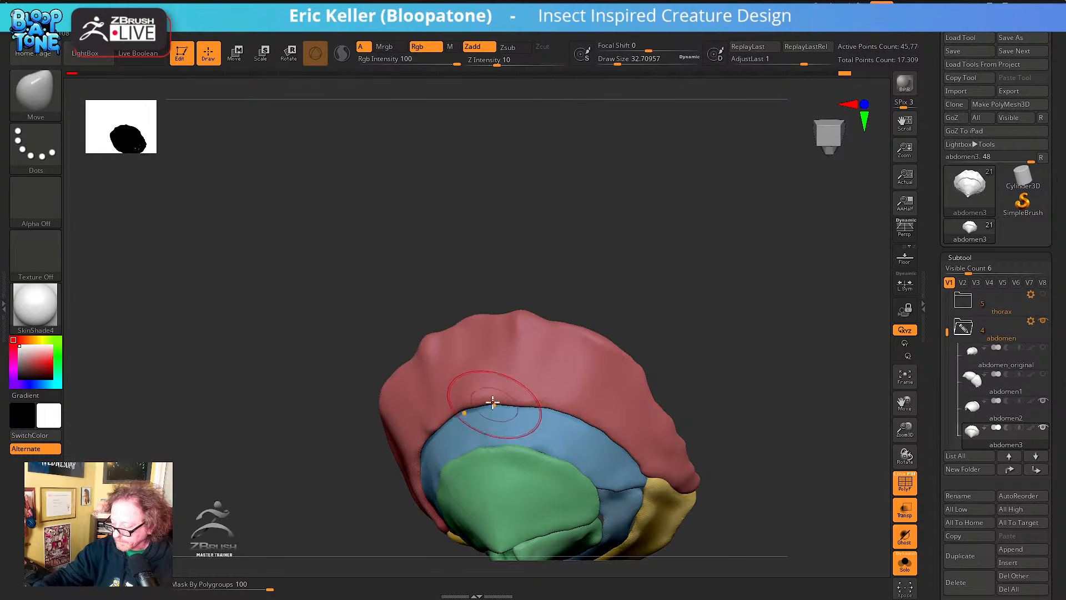
pyautogui.press('shift')
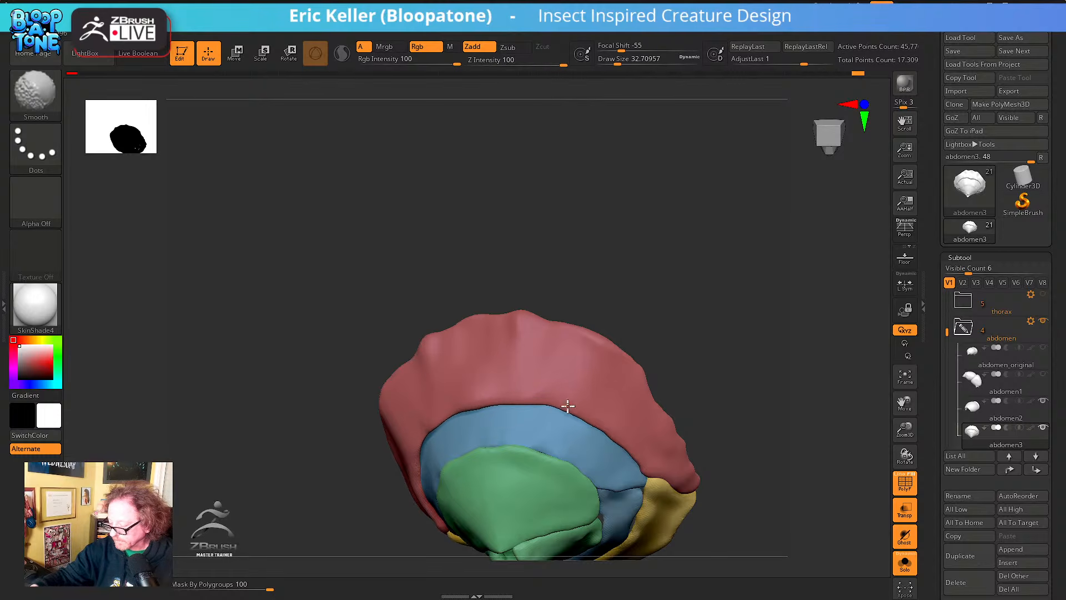
pyautogui.keyDown('shift'); pyautogui.moveTo(558, 397); pyautogui.dragTo(555, 393); pyautogui.keyUp('shift')
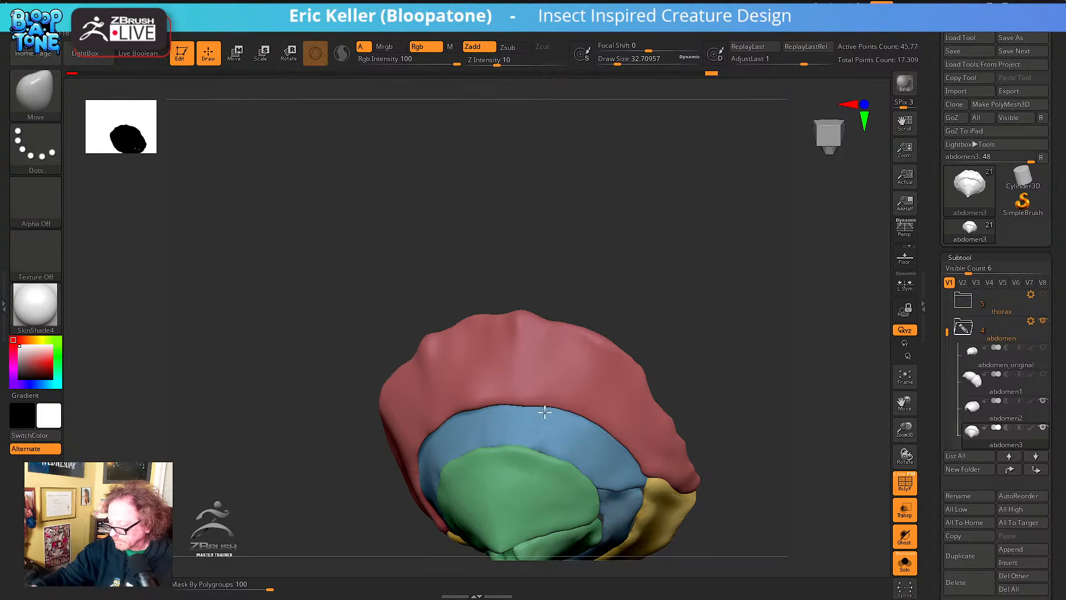
# Smooth the bumps along the red plate's upper edge, working around the back and side of the tail
pyautogui.moveTo(544, 411); pyautogui.dragTo(525, 363, button='right')
pyautogui.press('shift')
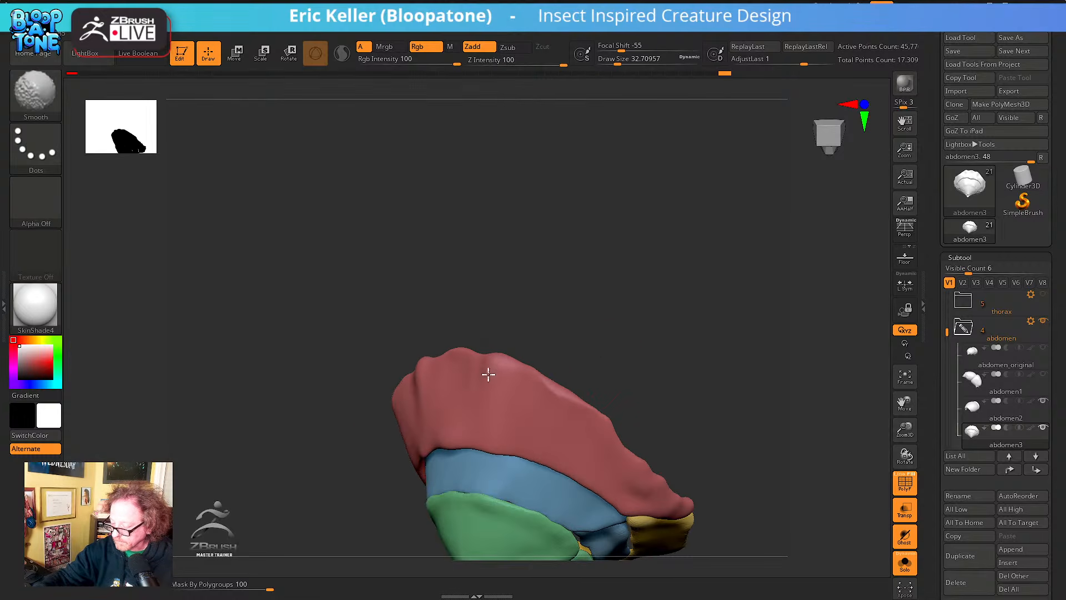
pyautogui.keyDown('shift'); pyautogui.moveTo(468, 368); pyautogui.dragTo(482, 349); pyautogui.keyUp('shift')
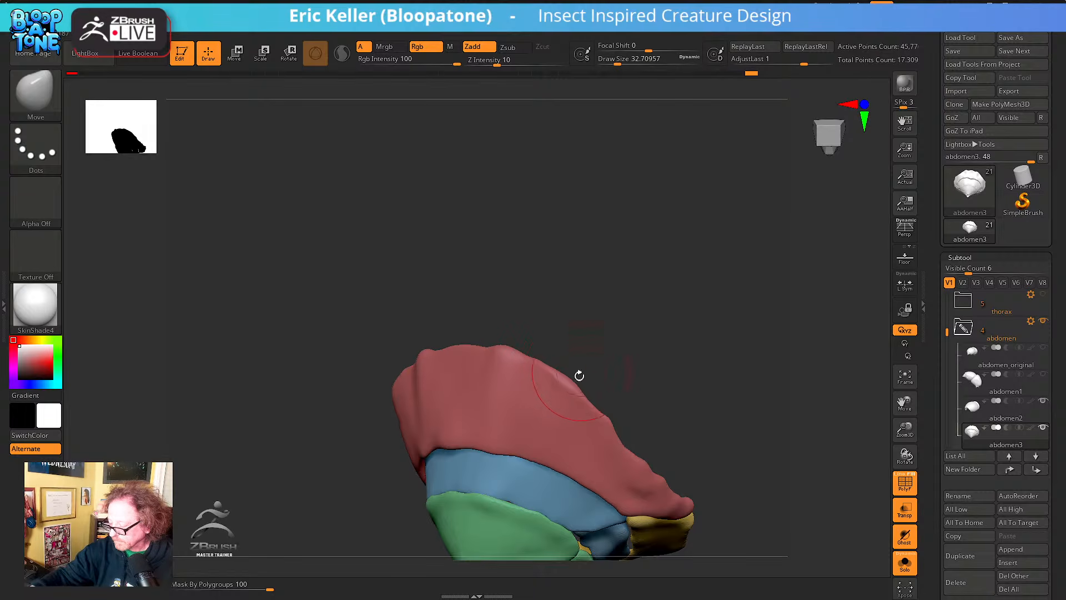
pyautogui.moveTo(625, 387); pyautogui.dragTo(617, 369)
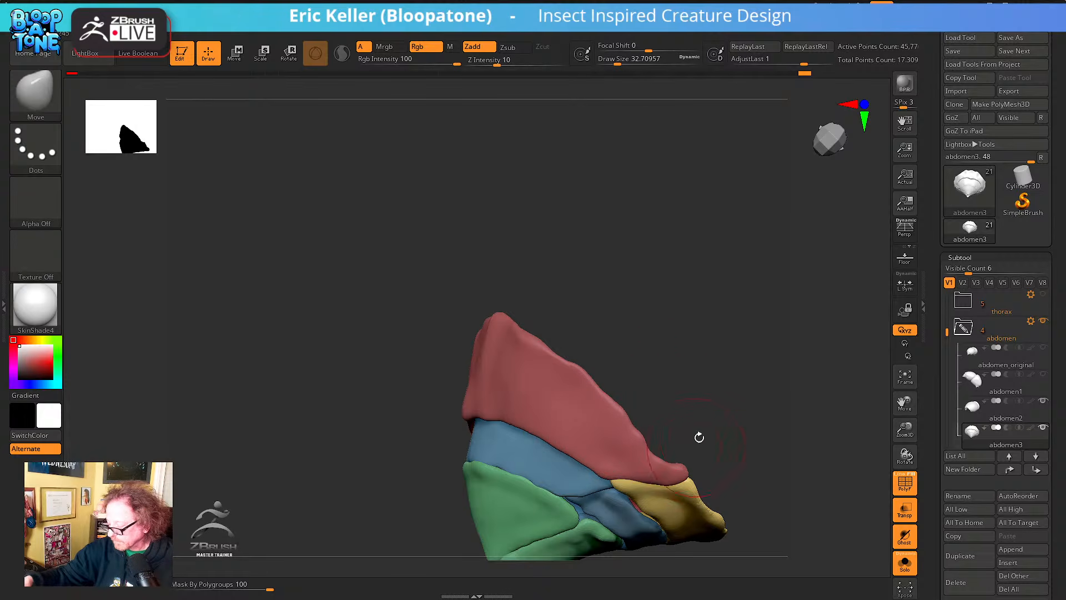
pyautogui.moveTo(698, 435); pyautogui.dragTo(624, 417)
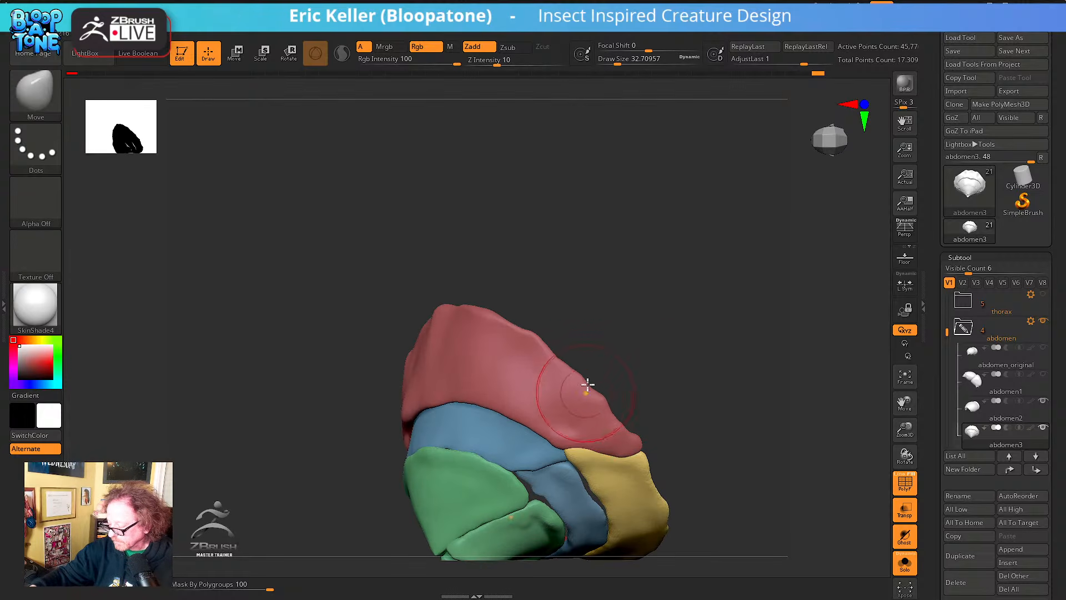
pyautogui.press('shift')
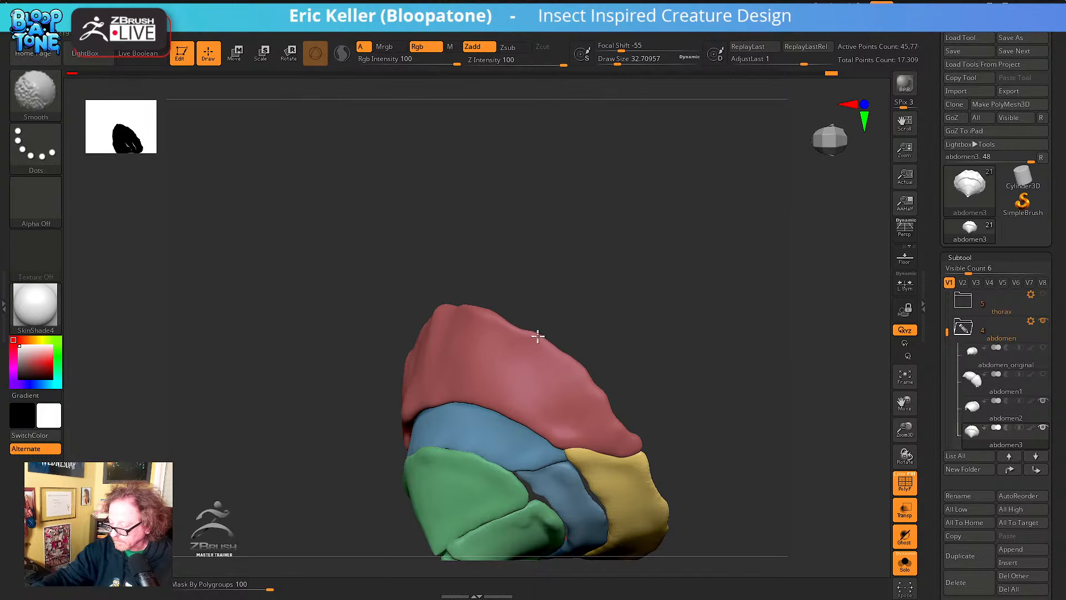
pyautogui.moveTo(644, 405)
pyautogui.mouseDown()
pyautogui.moveTo(620, 409)
pyautogui.moveTo(643, 324)
pyautogui.moveTo(620, 354)
pyautogui.mouseUp()
pyautogui.moveTo(615, 302)
pyautogui.mouseDown()
pyautogui.moveTo(576, 362)
pyautogui.moveTo(476, 369)
pyautogui.mouseUp()
pyautogui.keyDown('alt'); pyautogui.moveTo(503, 322); pyautogui.dragTo(537, 340); pyautogui.keyUp('alt')
pyautogui.press('shift')
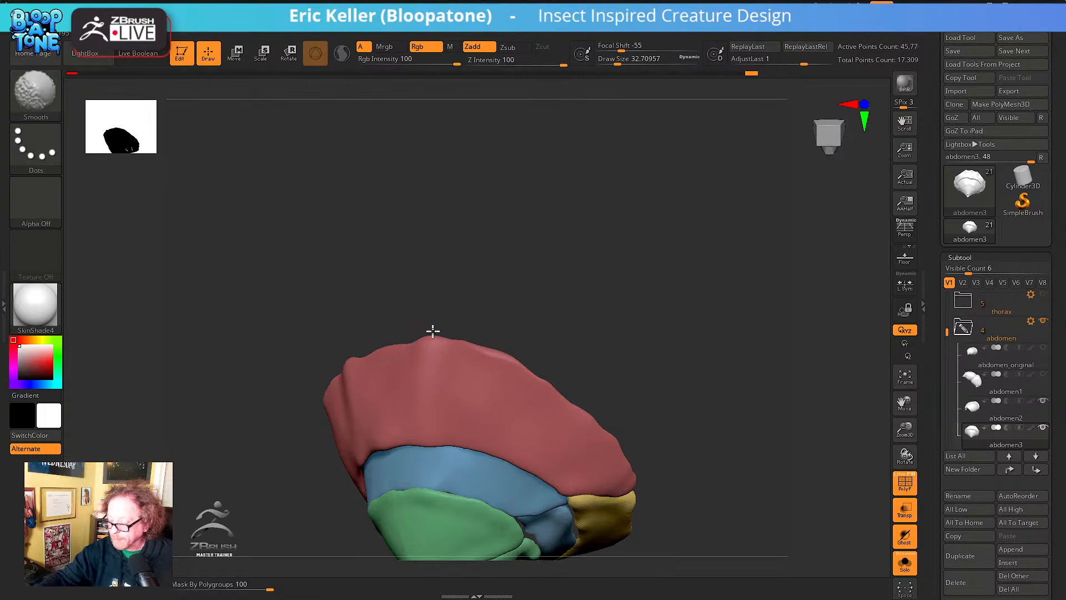
pyautogui.keyDown('alt'); pyautogui.moveTo(464, 329); pyautogui.dragTo(594, 339); pyautogui.keyUp('alt')
# Adjust the red plate's lower rim and upper edge with the Move and Smooth brushes, and reduce the draw size to about 27
pyautogui.moveTo(514, 445); pyautogui.dragTo(511, 431)
pyautogui.moveTo(480, 454)
pyautogui.mouseDown()
pyautogui.moveTo(483, 443)
pyautogui.moveTo(467, 441)
pyautogui.mouseUp()
pyautogui.keyDown('shift'); pyautogui.moveTo(502, 335); pyautogui.dragTo(472, 344); pyautogui.keyUp('shift')
pyautogui.moveTo(517, 318)
pyautogui.mouseDown()
pyautogui.moveTo(514, 345)
pyautogui.moveTo(471, 348)
pyautogui.mouseUp()
pyautogui.press('s')
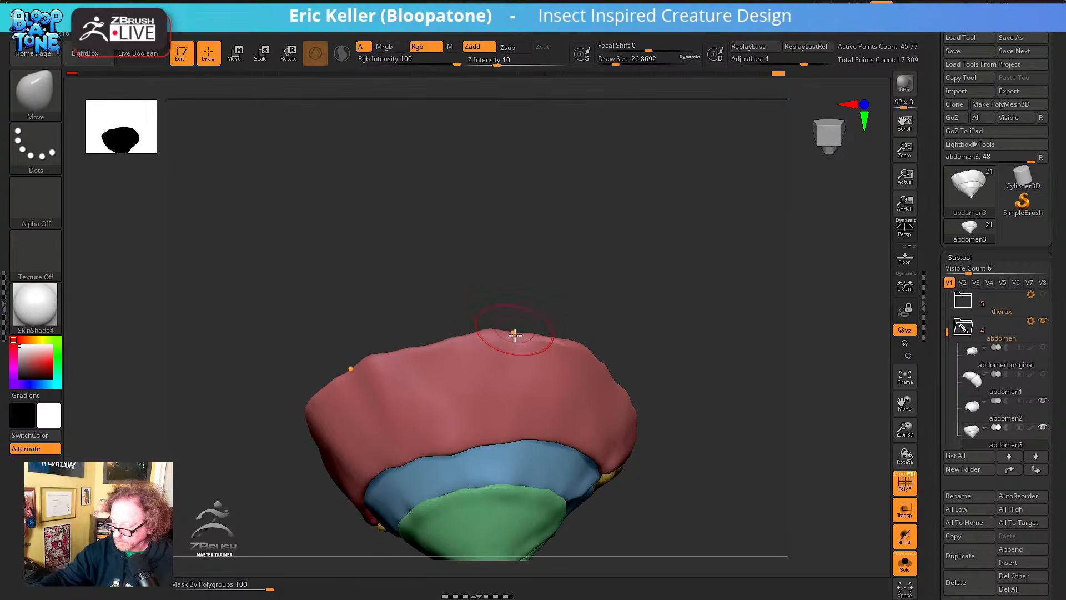
# Even out the seam between the red and blue plates and refine the red plate's side edge
pyautogui.moveTo(627, 327); pyautogui.dragTo(636, 283)
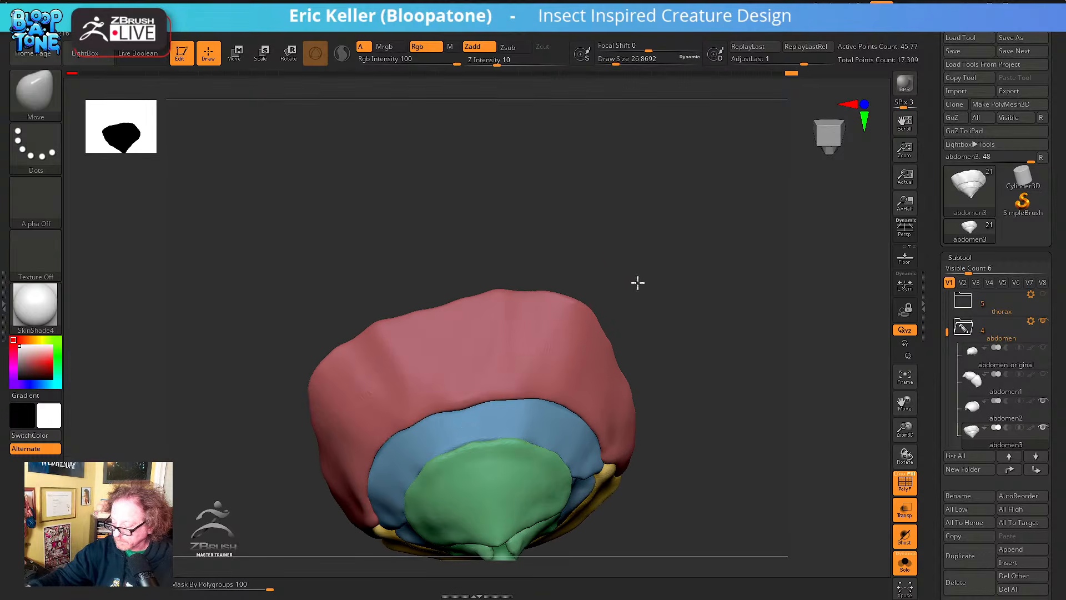
pyautogui.moveTo(530, 389)
pyautogui.keyDown('shift'); pyautogui.mouseDown()
pyautogui.moveTo(489, 392)
pyautogui.moveTo(551, 395)
pyautogui.mouseUp(); pyautogui.keyUp('shift')
pyautogui.moveTo(634, 363)
pyautogui.mouseDown()
pyautogui.moveTo(592, 328)
pyautogui.moveTo(576, 334)
pyautogui.mouseUp()
pyautogui.moveTo(660, 385)
pyautogui.mouseDown()
pyautogui.moveTo(569, 345)
pyautogui.moveTo(576, 385)
pyautogui.moveTo(664, 336)
pyautogui.mouseUp()
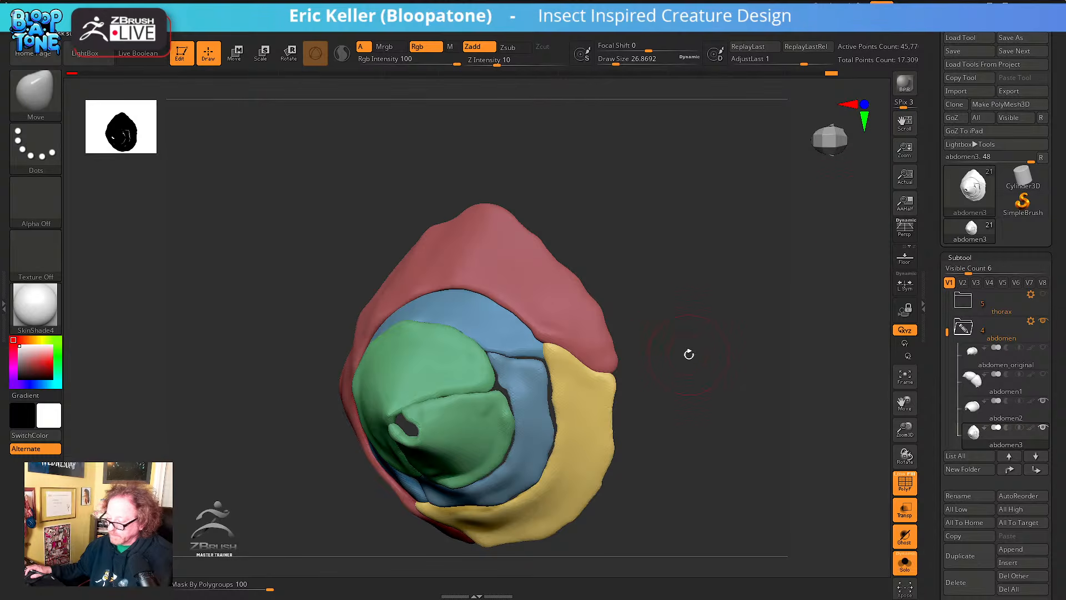
pyautogui.moveTo(688, 352); pyautogui.dragTo(562, 328)
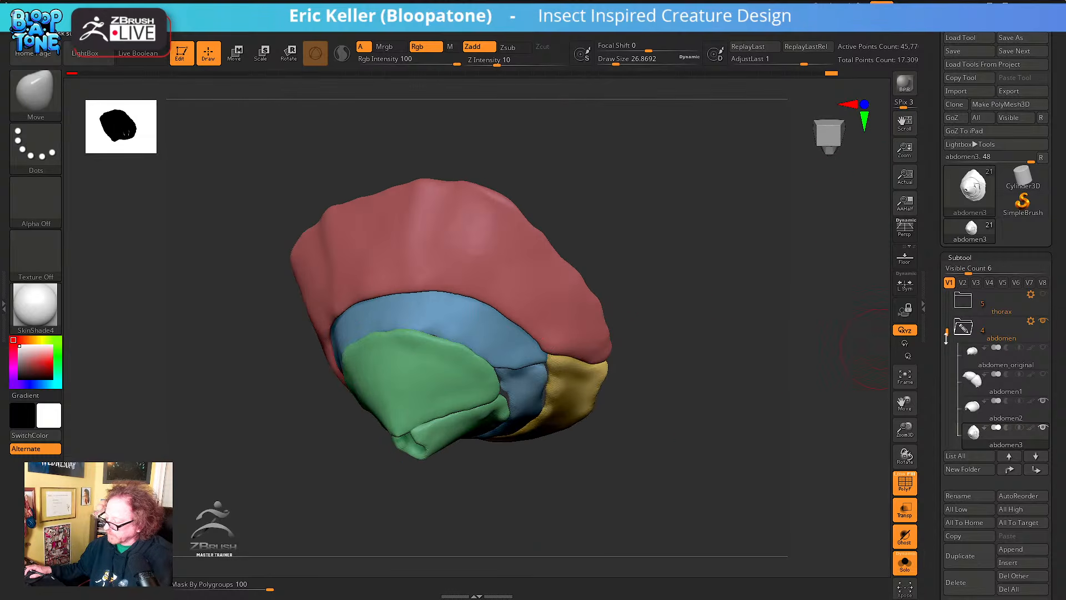
# Select the Acanthoponera_mucronata_07 scan and examine how the abdomen segments overlap around the stinger
pyautogui.moveTo(947, 336); pyautogui.dragTo(946, 293)
pyautogui.click(994, 304)
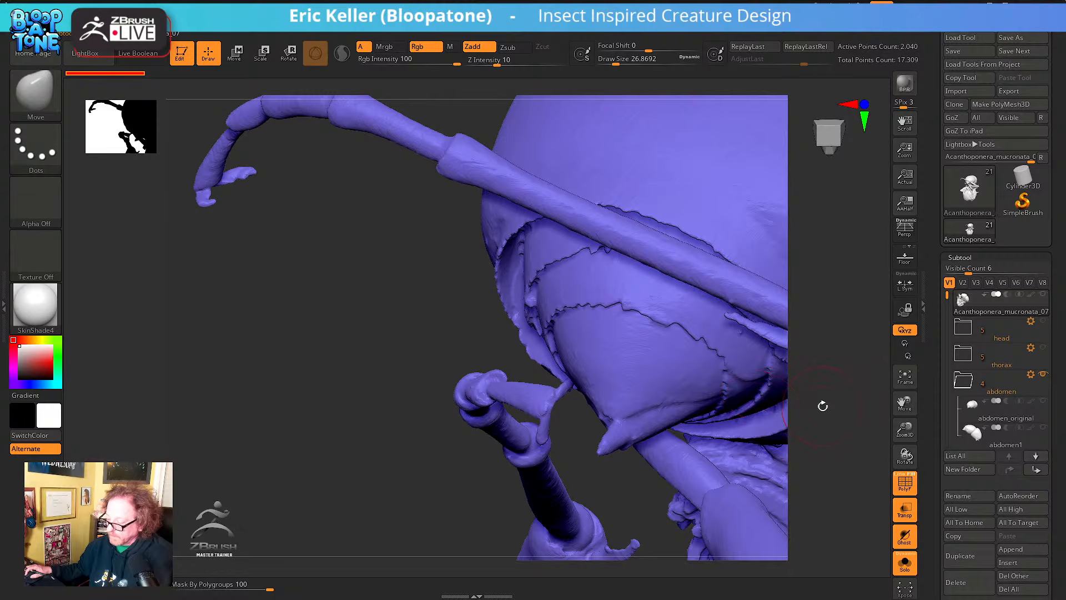
pyautogui.moveTo(823, 406)
pyautogui.mouseDown()
pyautogui.moveTo(845, 395)
pyautogui.moveTo(835, 333)
pyautogui.moveTo(807, 340)
pyautogui.moveTo(808, 353)
pyautogui.moveTo(759, 402)
pyautogui.moveTo(806, 392)
pyautogui.moveTo(827, 358)
pyautogui.mouseUp()
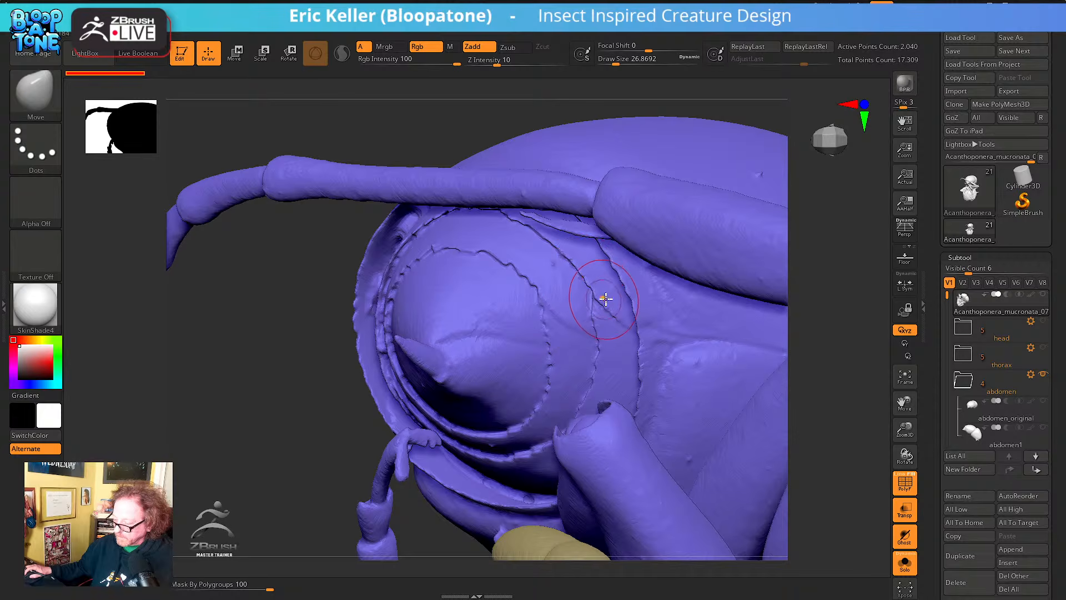
pyautogui.moveTo(809, 235)
pyautogui.mouseDown()
pyautogui.moveTo(806, 322)
pyautogui.moveTo(828, 368)
pyautogui.moveTo(832, 327)
pyautogui.mouseUp()
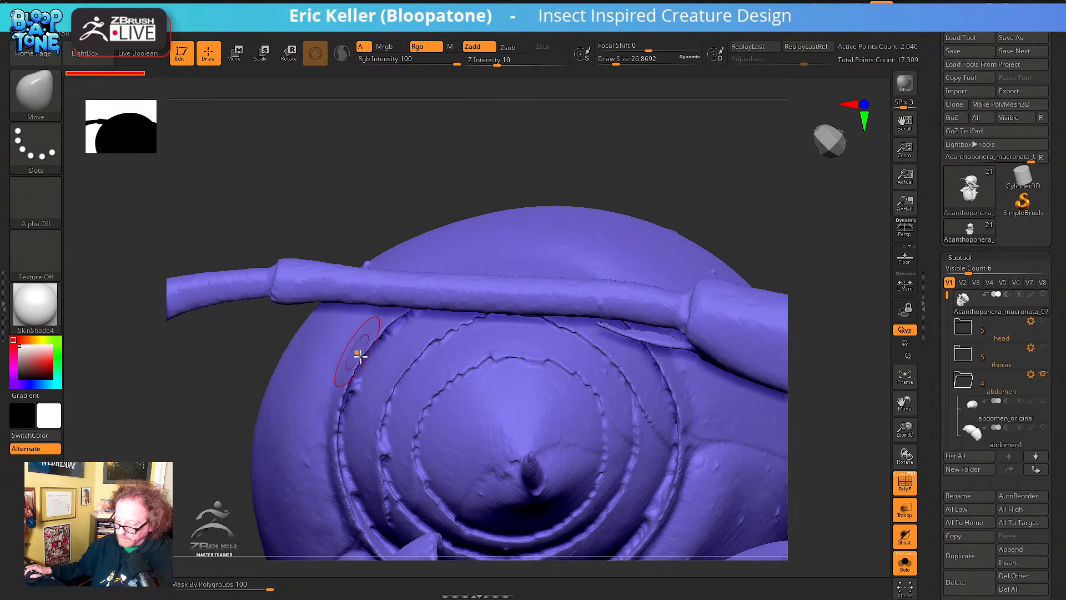
pyautogui.moveTo(813, 429); pyautogui.dragTo(624, 459)
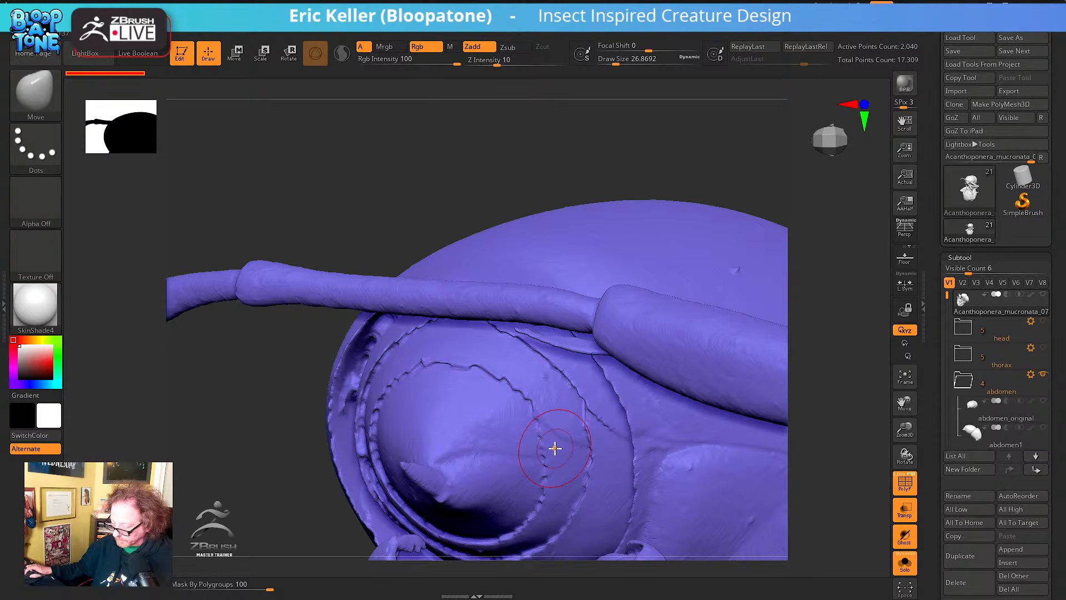
pyautogui.moveTo(822, 444); pyautogui.dragTo(516, 209)
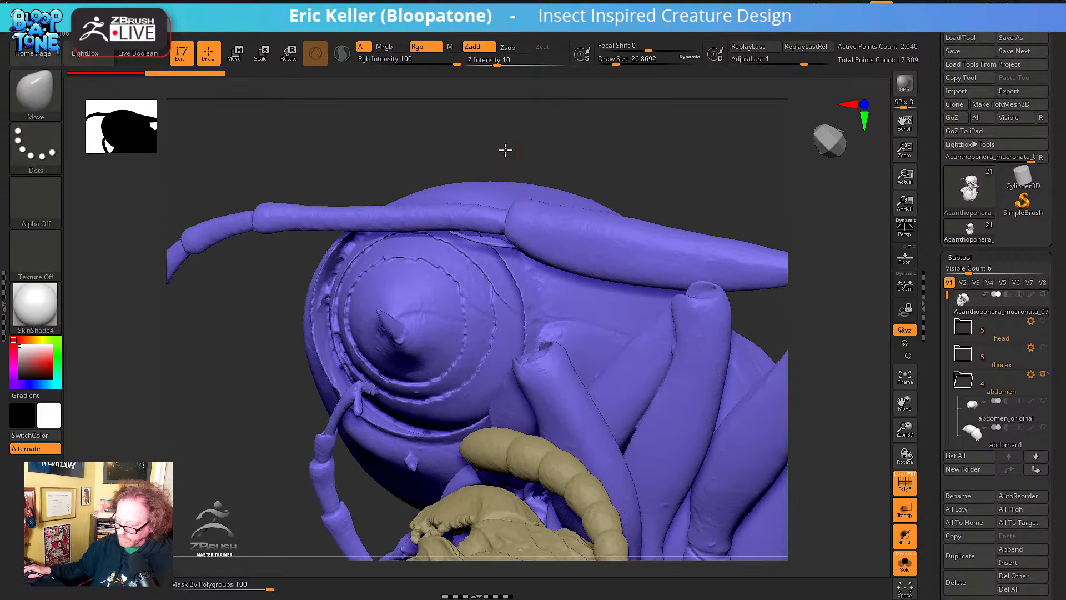
pyautogui.moveTo(504, 149); pyautogui.dragTo(557, 143)
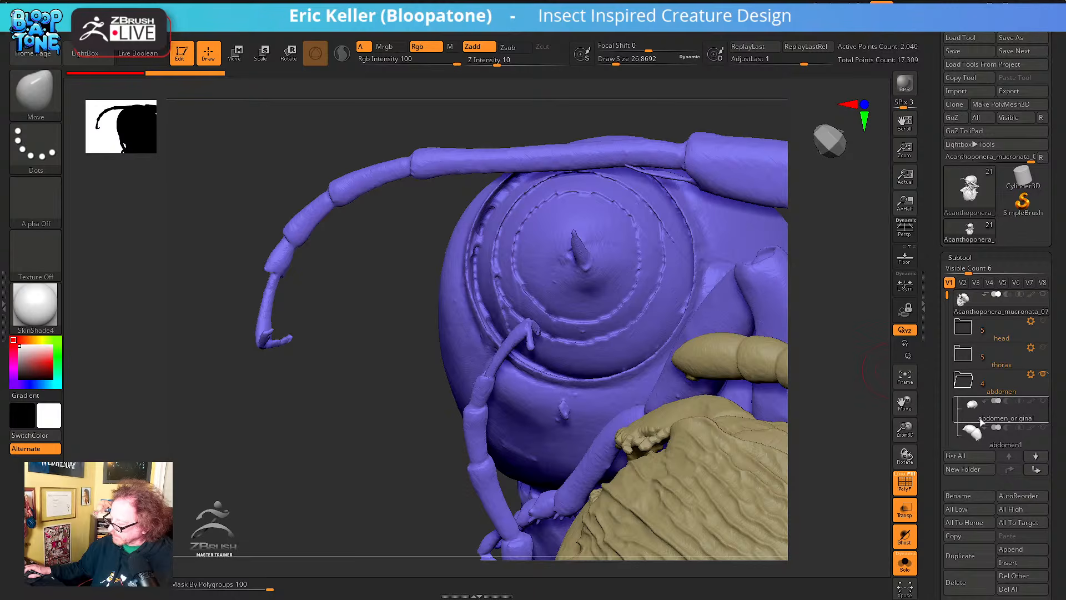
# Select the abdomen_original subtool, frame its tail at an angle and leave a canvas snapshot of it as a reference
pyautogui.click(999, 414)
pyautogui.moveTo(803, 365); pyautogui.dragTo(766, 229)
pyautogui.moveTo(608, 223); pyautogui.dragTo(841, 383)
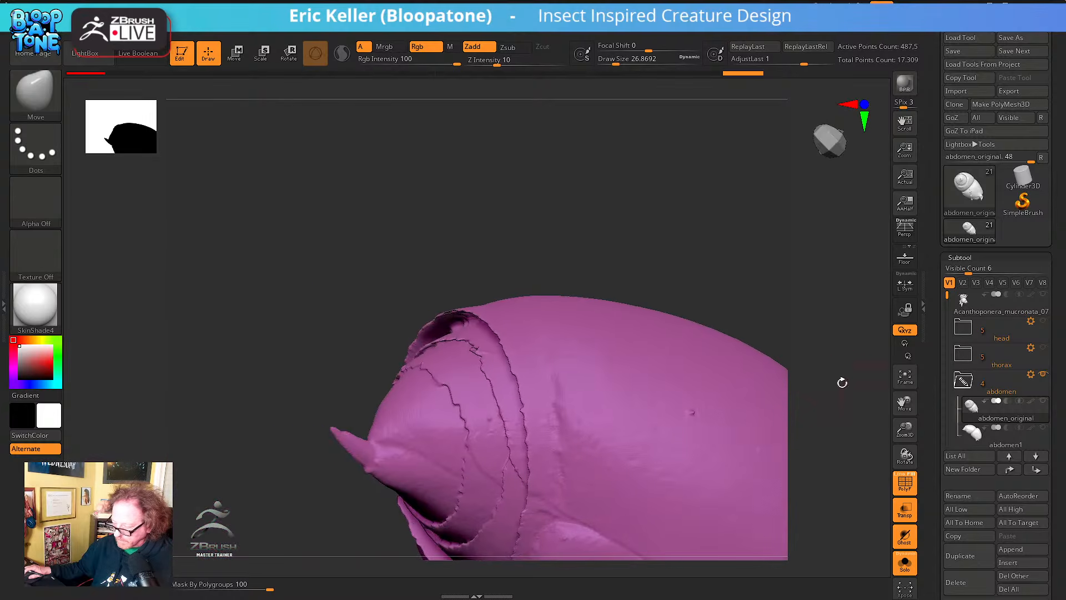
pyautogui.moveTo(793, 316)
pyautogui.mouseDown()
pyautogui.moveTo(707, 281)
pyautogui.moveTo(855, 271)
pyautogui.moveTo(757, 255)
pyautogui.moveTo(783, 231)
pyautogui.moveTo(761, 218)
pyautogui.moveTo(768, 200)
pyautogui.moveTo(750, 221)
pyautogui.mouseUp()
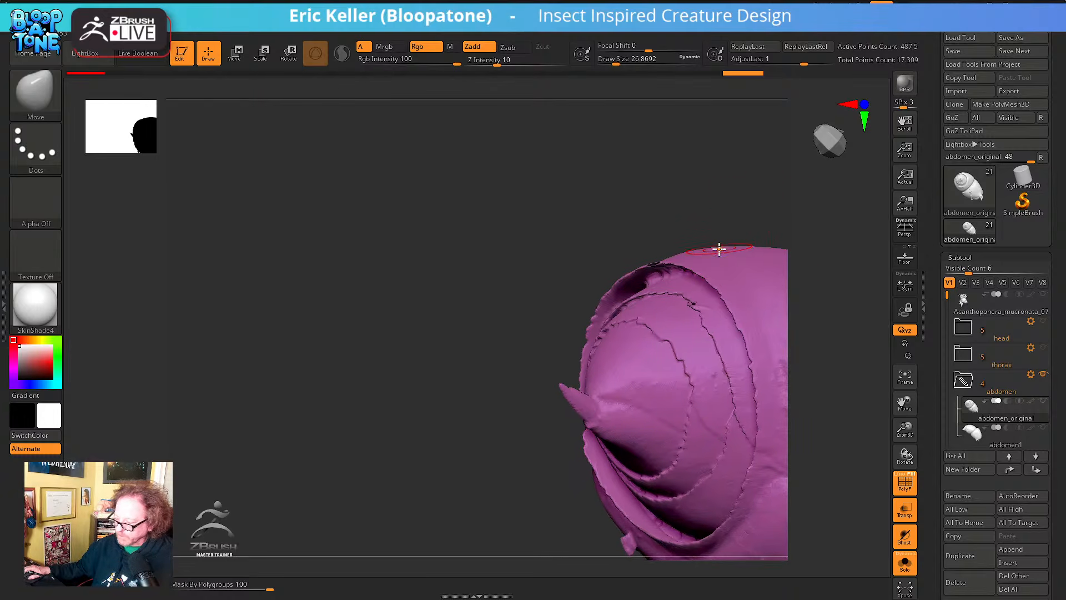
pyautogui.hotkey('shift', 's')
pyautogui.keyDown('alt'); pyautogui.moveTo(683, 210); pyautogui.dragTo(267, 242); pyautogui.keyUp('alt')
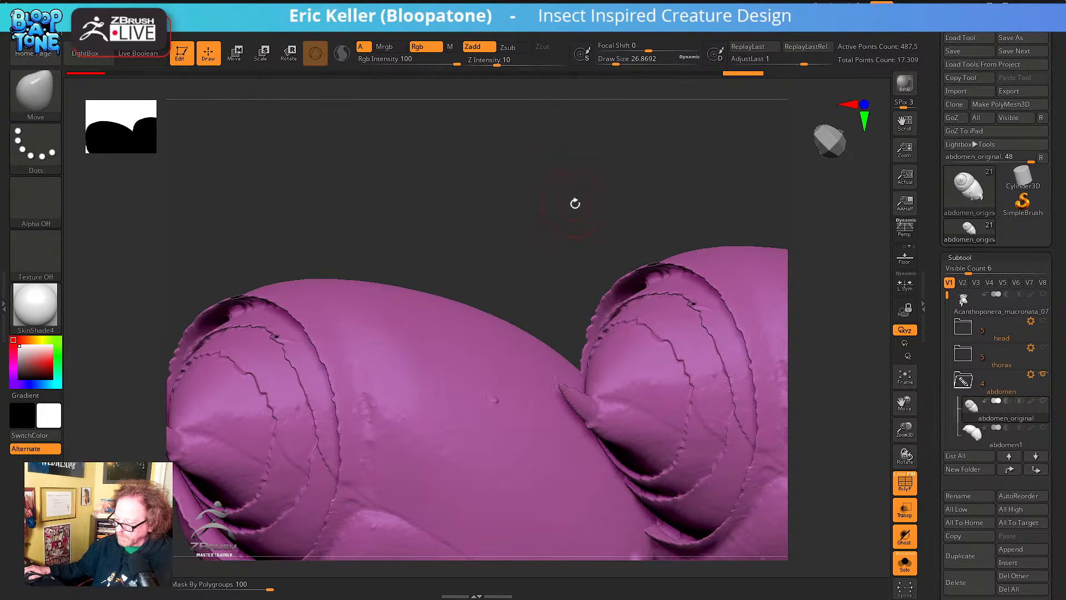
# Switch back to the abdomen3 subtool and turn it to an angle comparable to the reference snapshot
pyautogui.moveTo(575, 203); pyautogui.dragTo(501, 260)
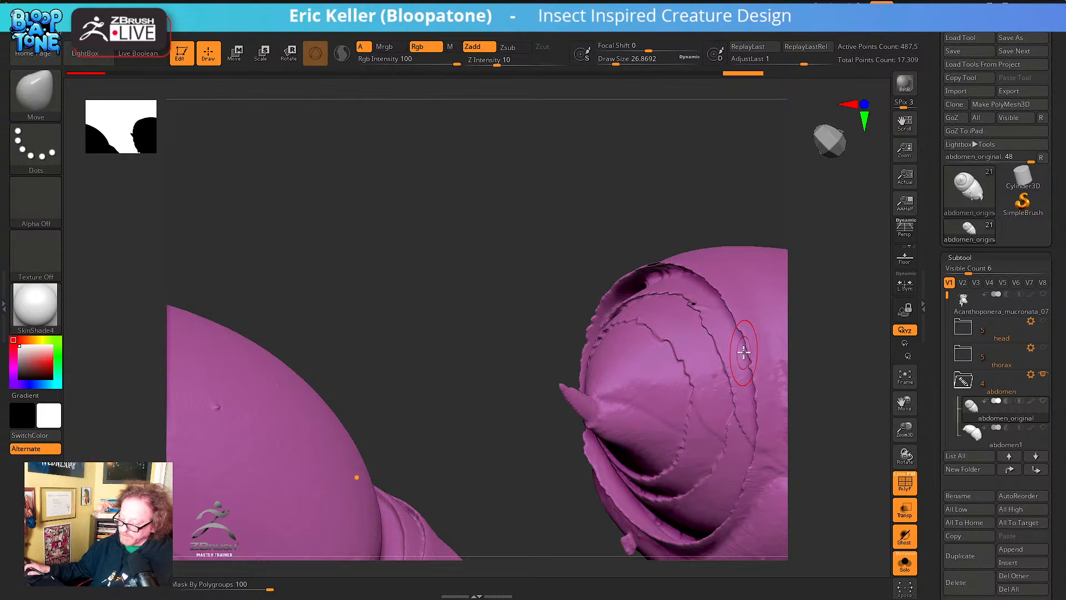
pyautogui.moveTo(521, 355); pyautogui.dragTo(523, 238)
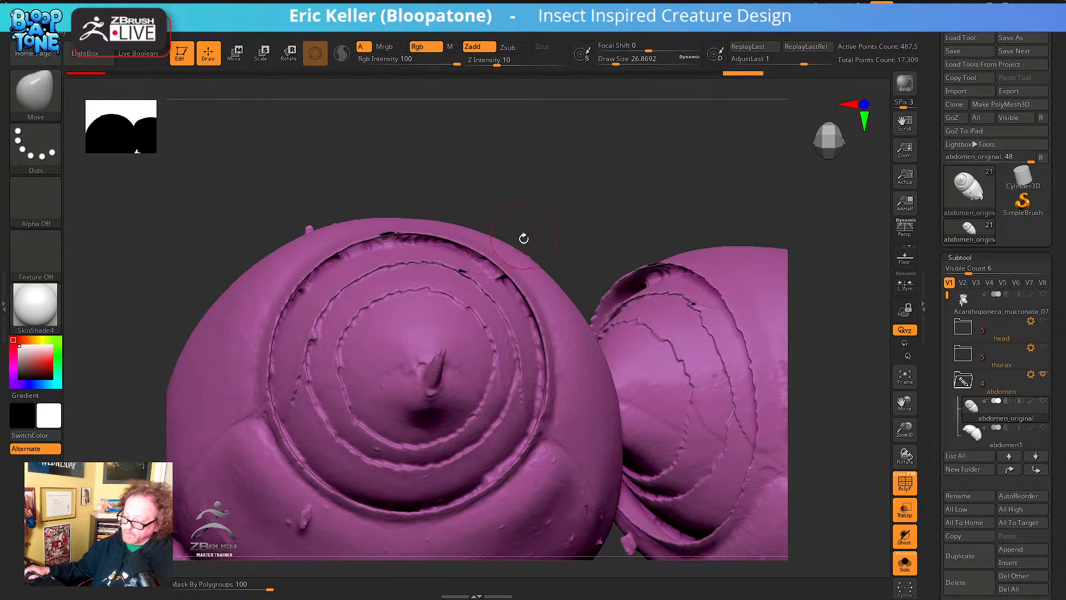
pyautogui.moveTo(947, 300); pyautogui.dragTo(946, 366)
pyautogui.click(999, 383)
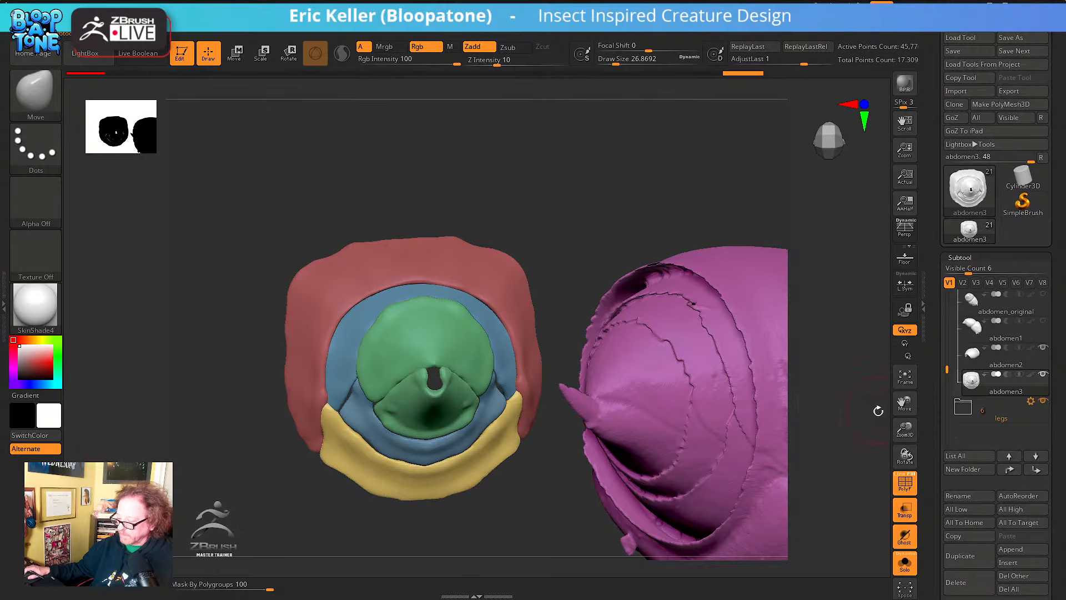
pyautogui.moveTo(577, 276)
pyautogui.mouseDown()
pyautogui.moveTo(507, 294)
pyautogui.moveTo(654, 233)
pyautogui.mouseUp()
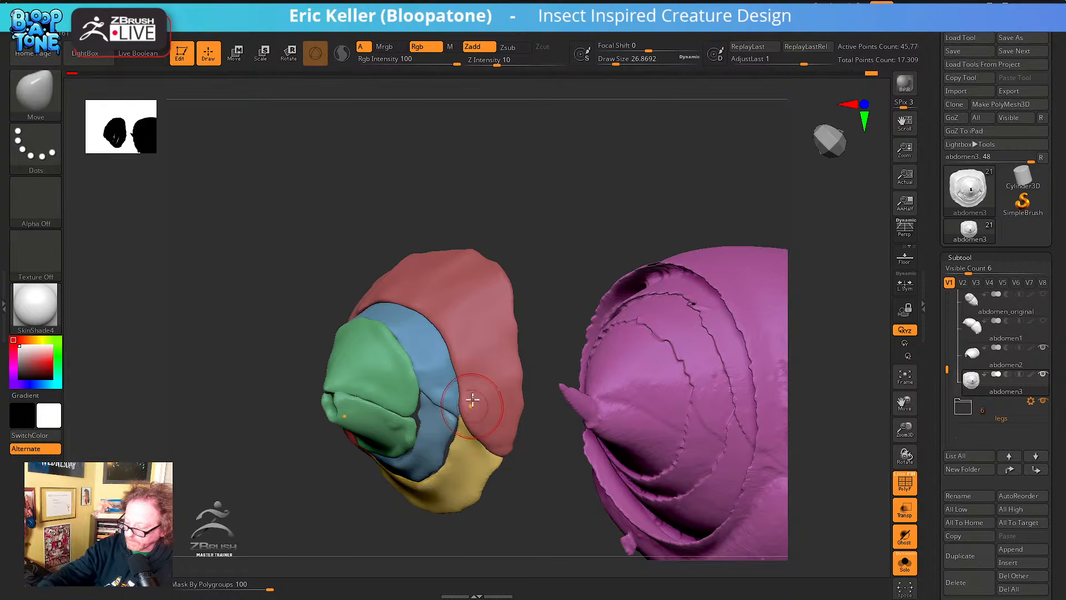
# Nudge the border between the yellow plate and the lower blue plate with the Move brush and smooth it
pyautogui.moveTo(472, 400)
pyautogui.keyDown('alt'); pyautogui.mouseDown(button='right')
pyautogui.moveTo(521, 380)
pyautogui.moveTo(522, 452)
pyautogui.moveTo(482, 409)
pyautogui.mouseUp(button='right'); pyautogui.keyUp('alt')
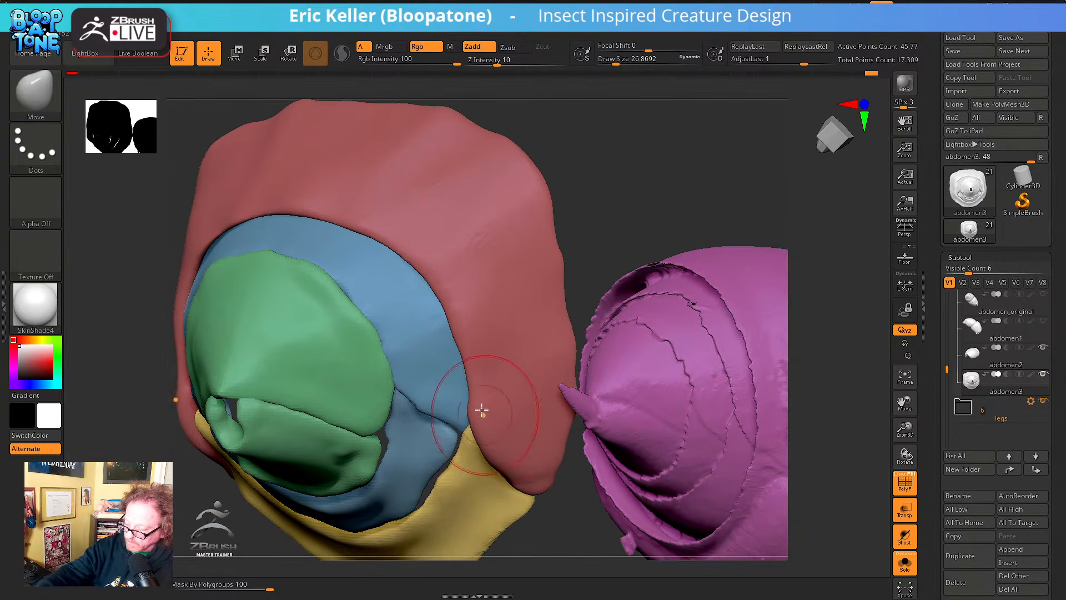
pyautogui.press('shift')
pyautogui.moveTo(543, 502); pyautogui.dragTo(488, 416, button='right')
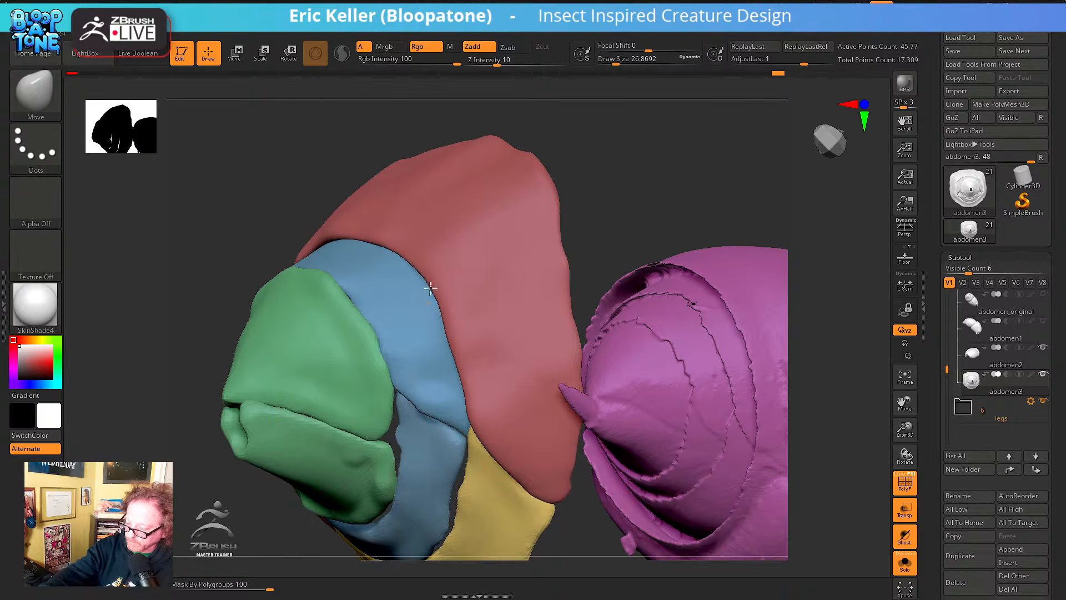
pyautogui.moveTo(455, 341)
pyautogui.mouseDown(button='right')
pyautogui.moveTo(460, 316)
pyautogui.moveTo(470, 336)
pyautogui.moveTo(452, 357)
pyautogui.moveTo(660, 303)
pyautogui.moveTo(428, 408)
pyautogui.moveTo(412, 397)
pyautogui.mouseUp(button='right')
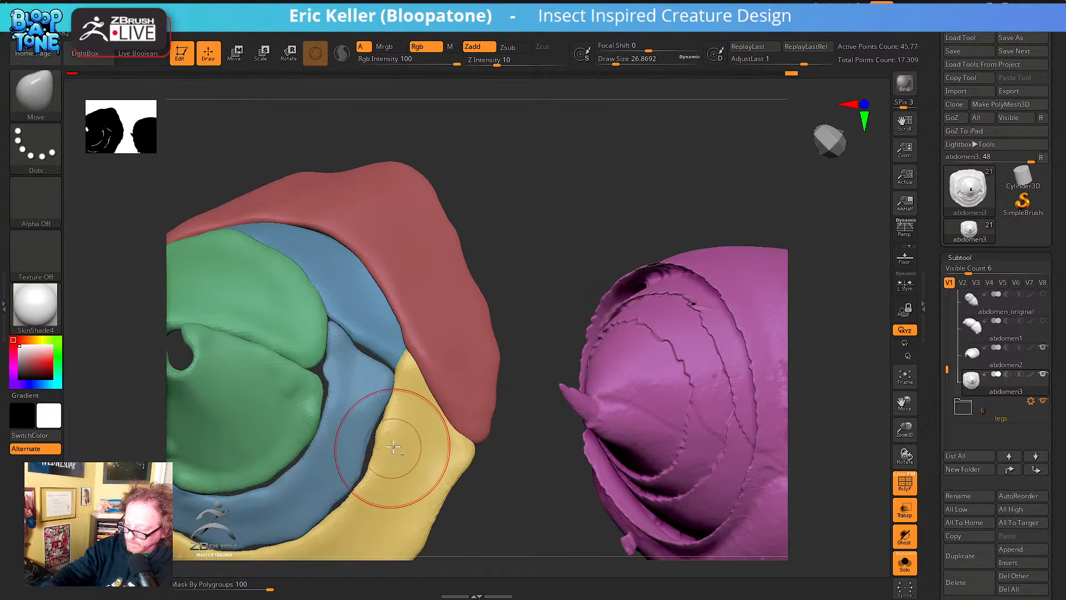
pyautogui.moveTo(393, 448); pyautogui.dragTo(394, 427, button='right')
pyautogui.moveTo(345, 486); pyautogui.dragTo(331, 477)
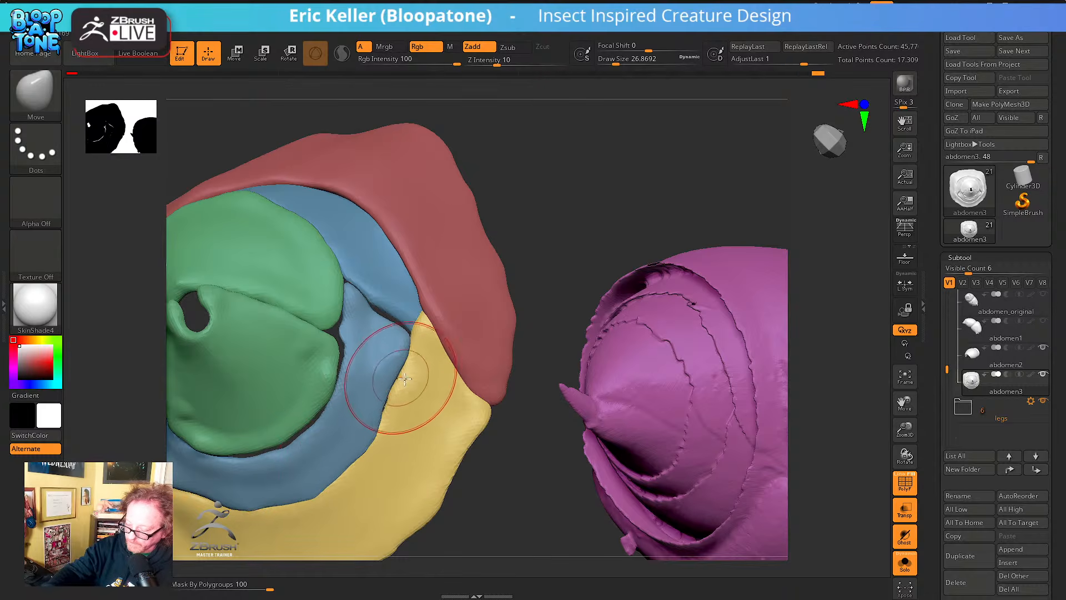
pyautogui.moveTo(405, 379); pyautogui.dragTo(409, 409, button='right')
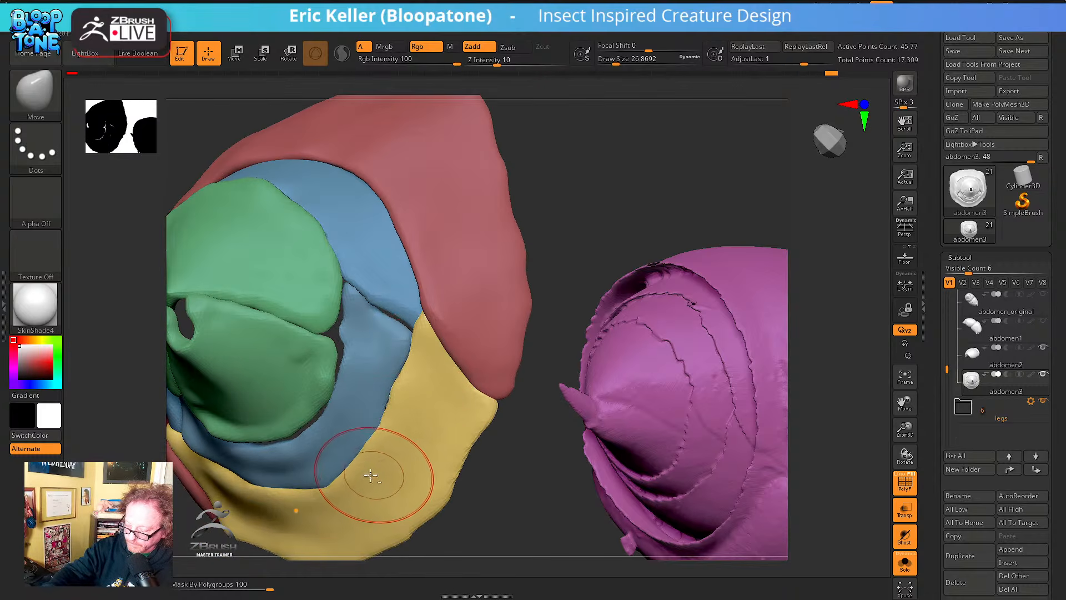
pyautogui.press('shift')
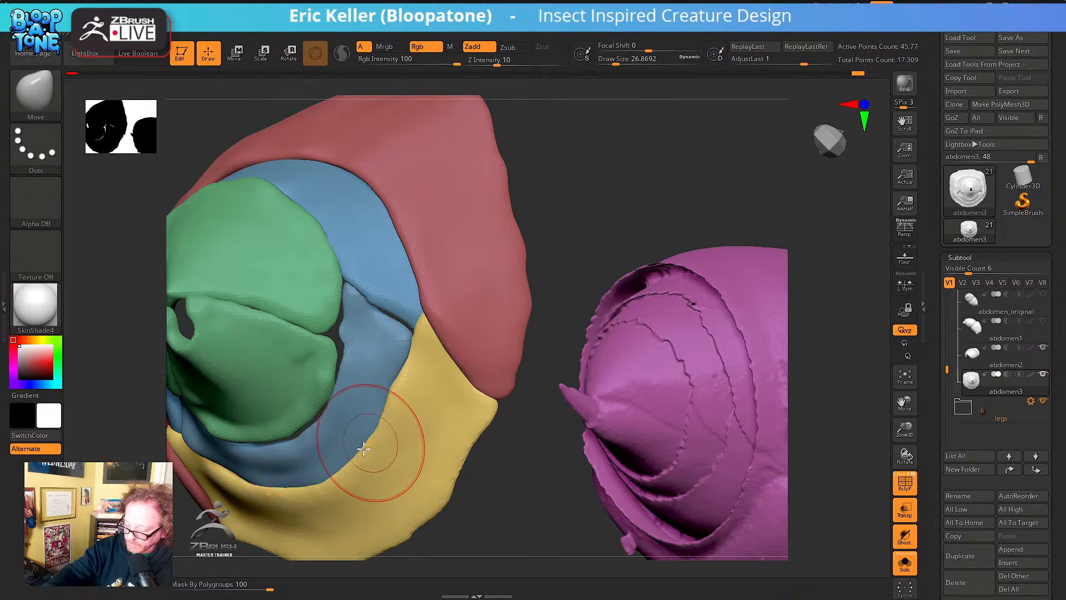
# Refine and smooth the seam between the red plate and the upper blue plate, down to the yellow plate's tip
pyautogui.moveTo(345, 488)
pyautogui.mouseDown(button='right')
pyautogui.moveTo(436, 401)
pyautogui.moveTo(457, 358)
pyautogui.mouseUp(button='right')
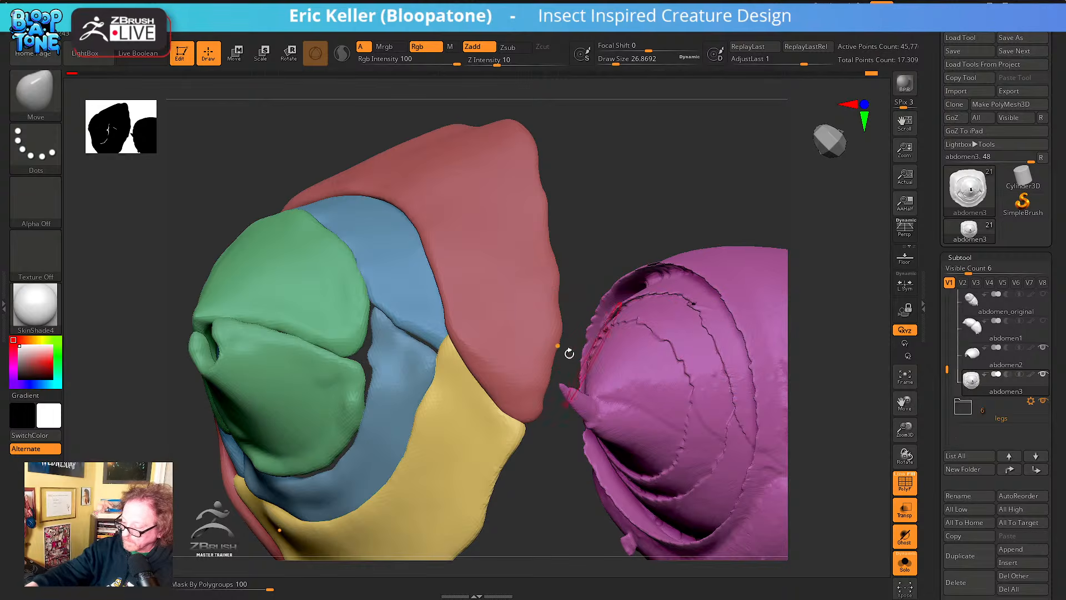
pyautogui.moveTo(565, 353); pyautogui.dragTo(559, 379, button='right')
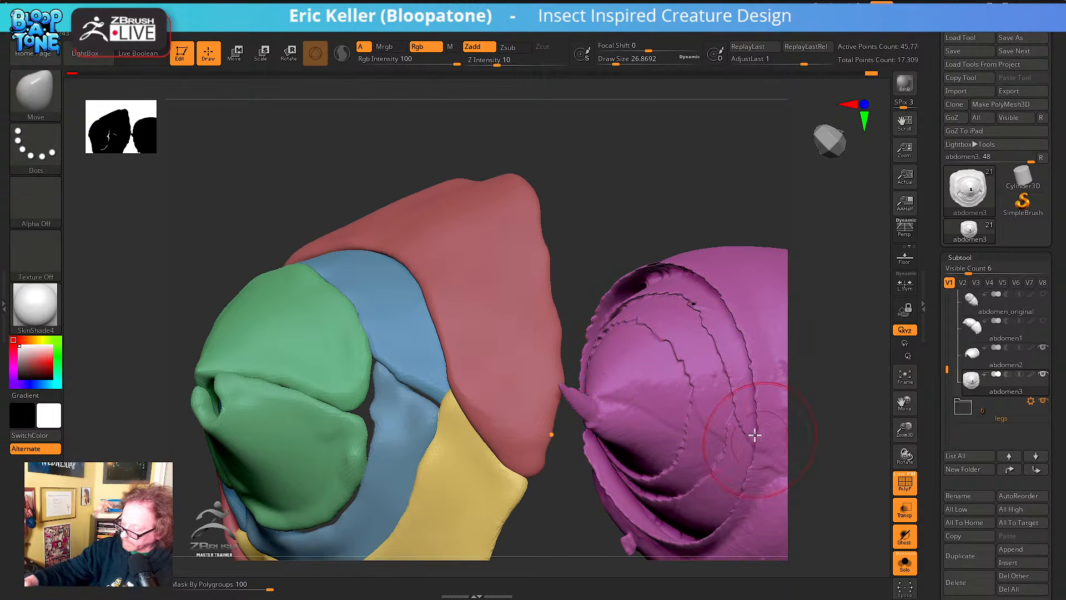
pyautogui.press('shift')
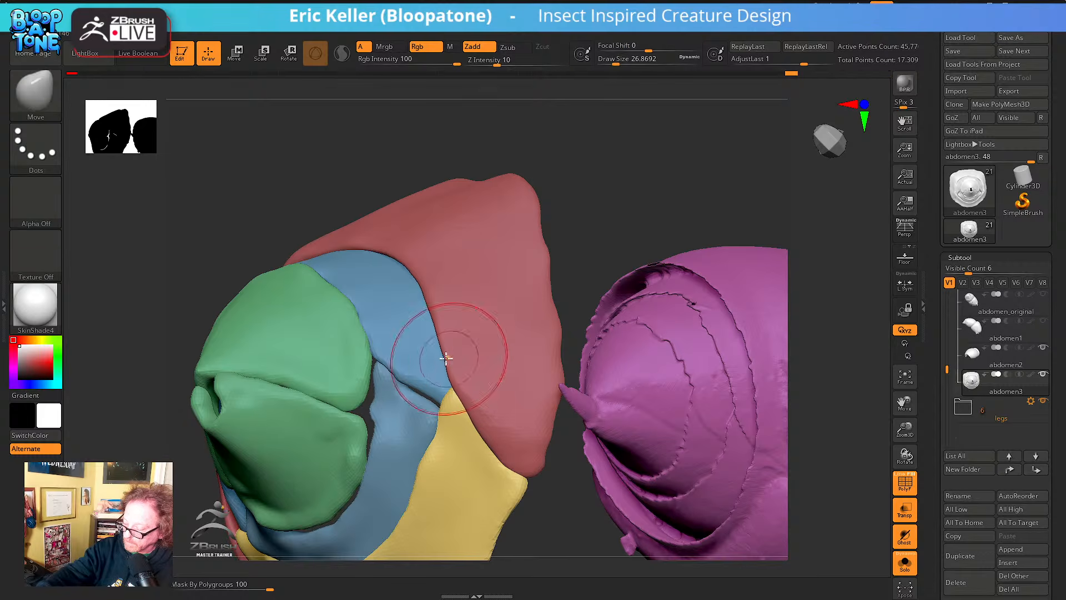
pyautogui.press('shift')
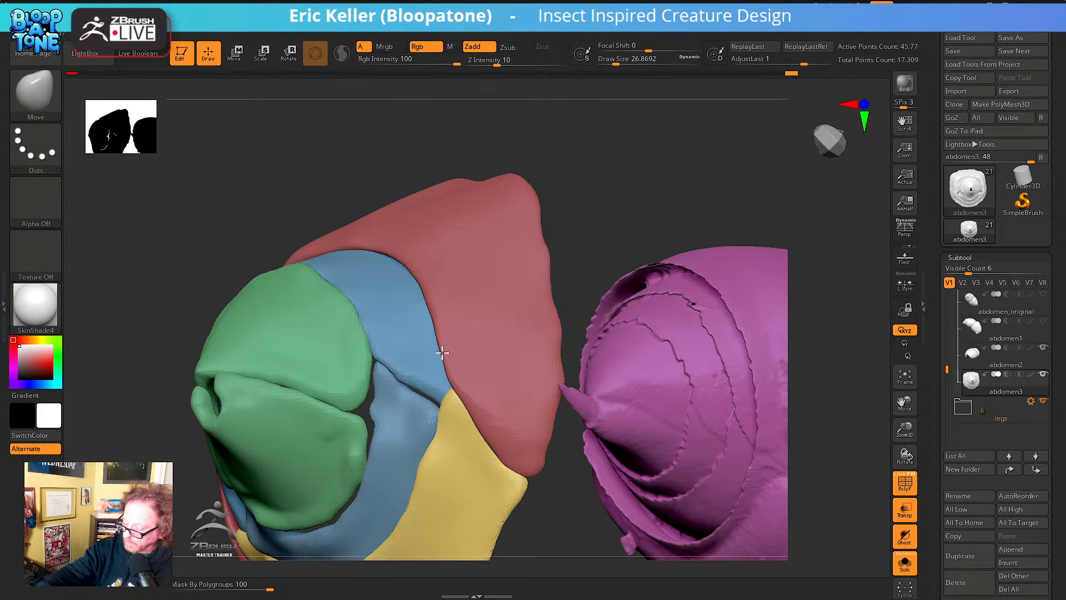
# Pull the lower blue plate's outer edge into a cleaner curve against the yellow plate and smooth it
pyautogui.keyDown('alt'); pyautogui.moveTo(538, 368); pyautogui.dragTo(531, 335, button='right'); pyautogui.keyUp('alt')
pyautogui.moveTo(447, 358); pyautogui.dragTo(441, 389, button='right')
pyautogui.press('shift')
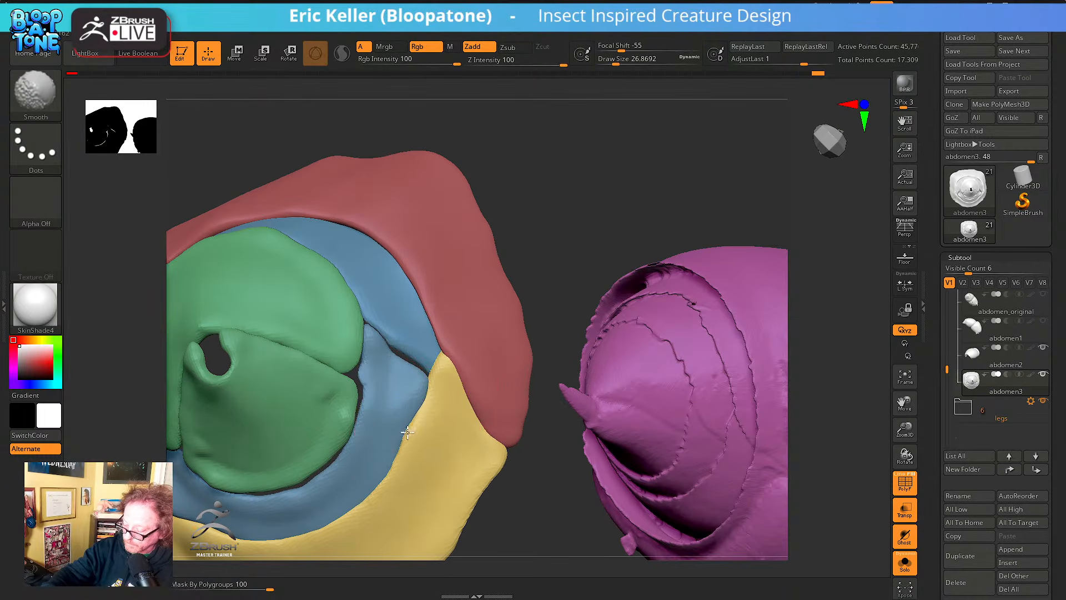
pyautogui.moveTo(411, 438)
pyautogui.keyDown('alt'); pyautogui.mouseDown(button='right')
pyautogui.moveTo(423, 400)
pyautogui.moveTo(418, 408)
pyautogui.mouseUp(button='right'); pyautogui.keyUp('alt')
pyautogui.moveTo(413, 414); pyautogui.dragTo(404, 410)
pyautogui.moveTo(362, 461); pyautogui.dragTo(371, 449)
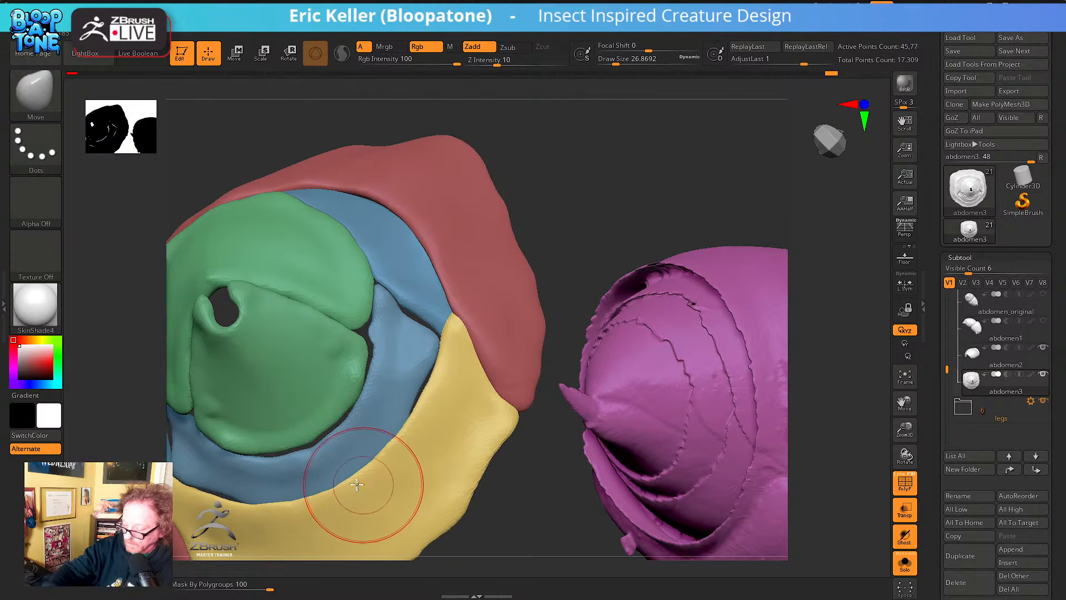
pyautogui.keyDown('alt'); pyautogui.moveTo(431, 391); pyautogui.dragTo(434, 437, button='right'); pyautogui.keyUp('alt')
pyautogui.moveTo(464, 378); pyautogui.dragTo(512, 364, button='right')
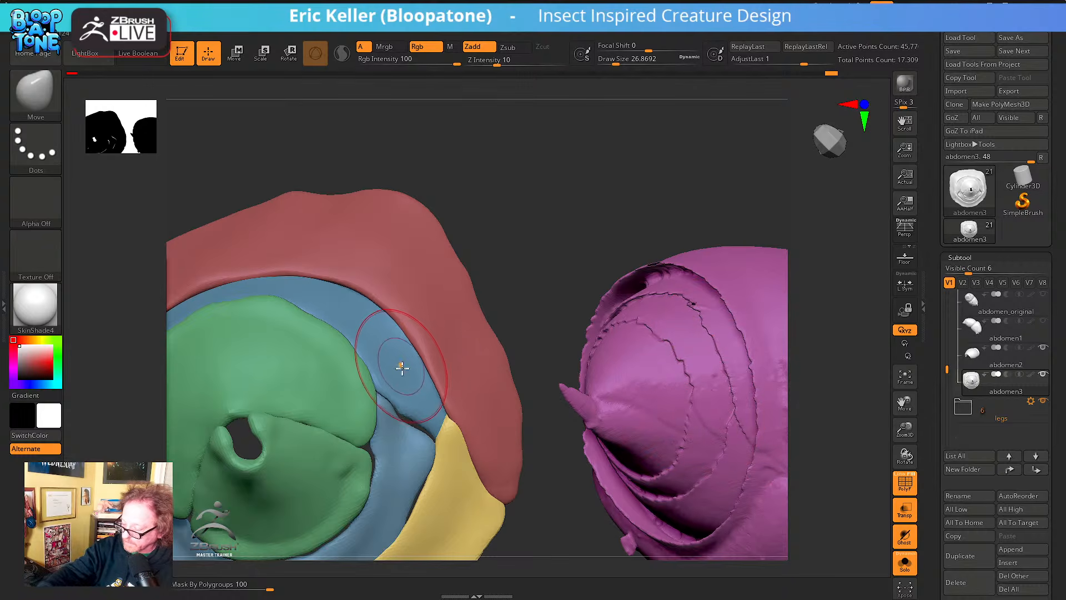
pyautogui.moveTo(504, 434); pyautogui.dragTo(395, 426, button='right')
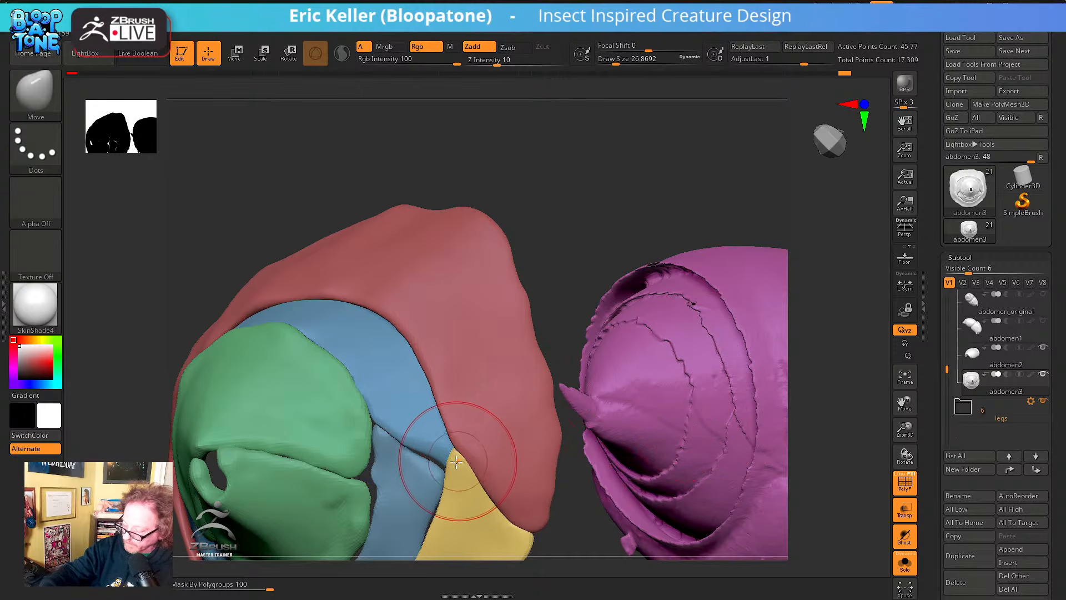
pyautogui.moveTo(469, 459)
pyautogui.mouseDown(button='right')
pyautogui.moveTo(492, 428)
pyautogui.moveTo(466, 417)
pyautogui.moveTo(464, 441)
pyautogui.mouseUp(button='right')
pyautogui.keyDown('ctrl'); pyautogui.keyDown('alt'); pyautogui.keyDown('shift'); pyautogui.click(450, 435); pyautogui.keyUp('shift'); pyautogui.keyUp('alt'); pyautogui.keyUp('ctrl')
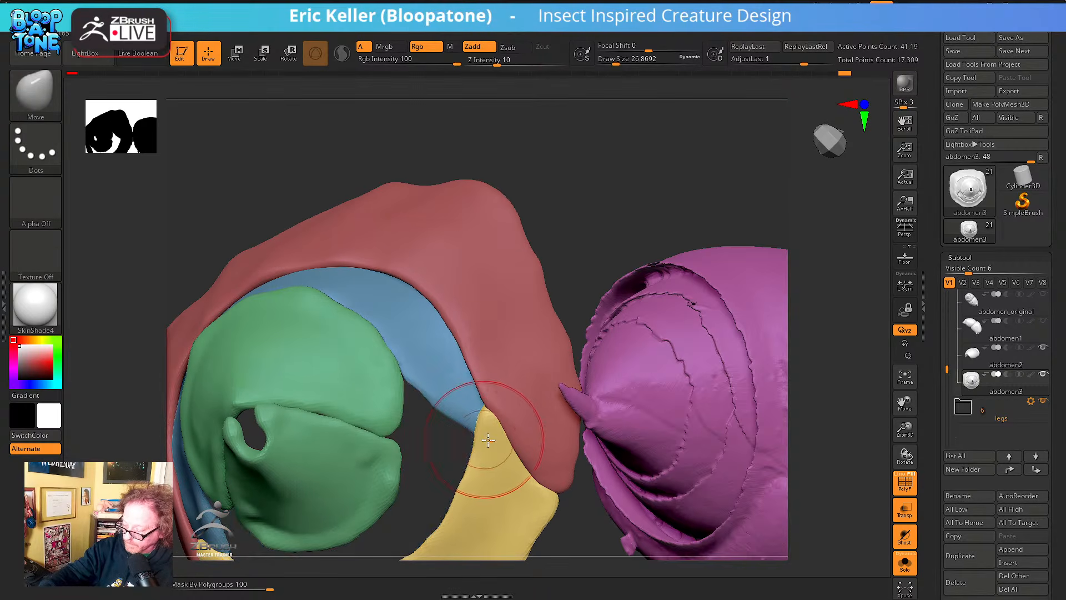
pyautogui.hotkey('ctrl', 'z')
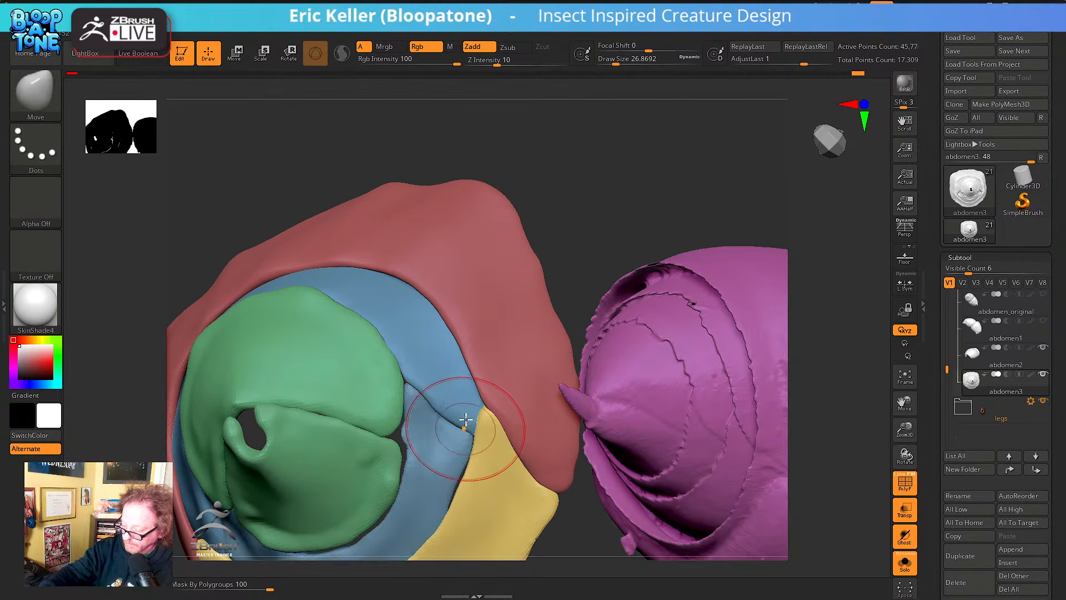
# Reshape the seam between the upper and lower blue plates near the yellow plate with a Move brush of size about 23
pyautogui.moveTo(455, 425); pyautogui.dragTo(428, 388, button='right')
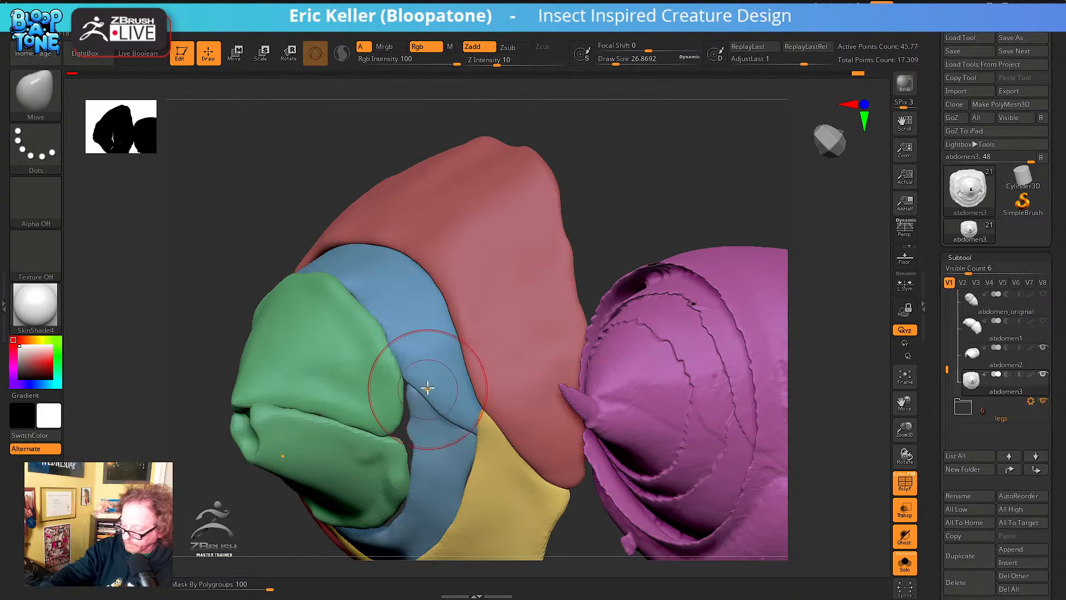
pyautogui.press('[')
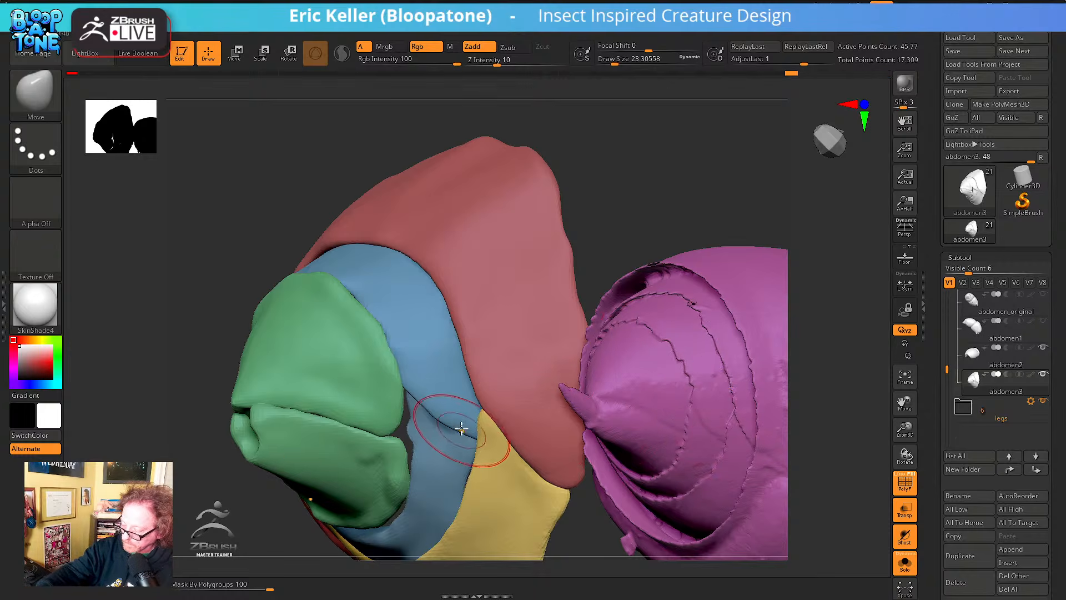
pyautogui.moveTo(465, 436); pyautogui.dragTo(460, 430)
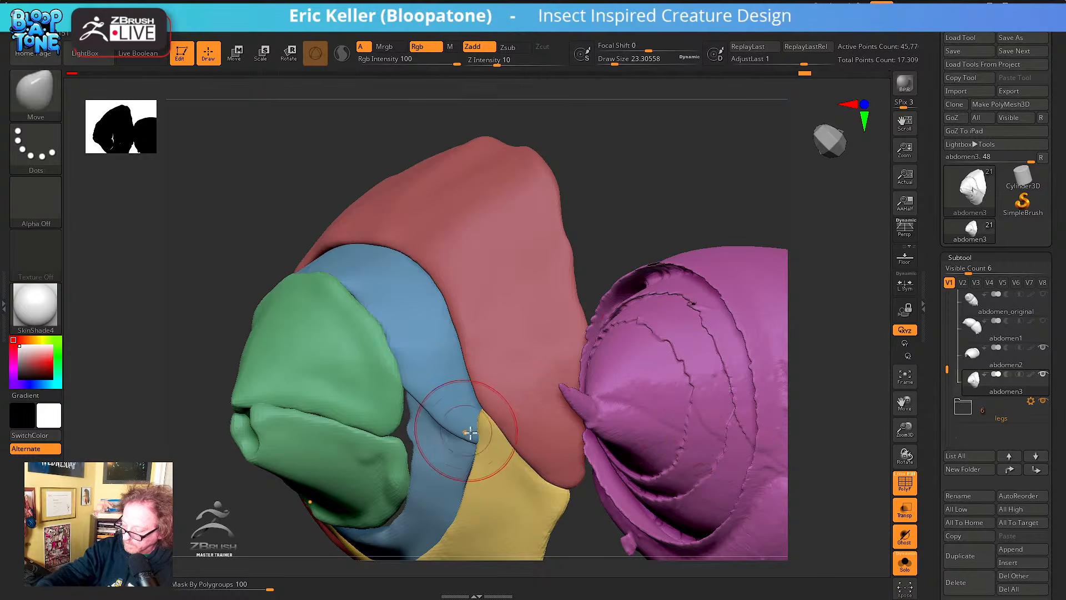
pyautogui.moveTo(469, 431)
pyautogui.mouseDown(button='right')
pyautogui.moveTo(474, 439)
pyautogui.moveTo(407, 391)
pyautogui.mouseUp(button='right')
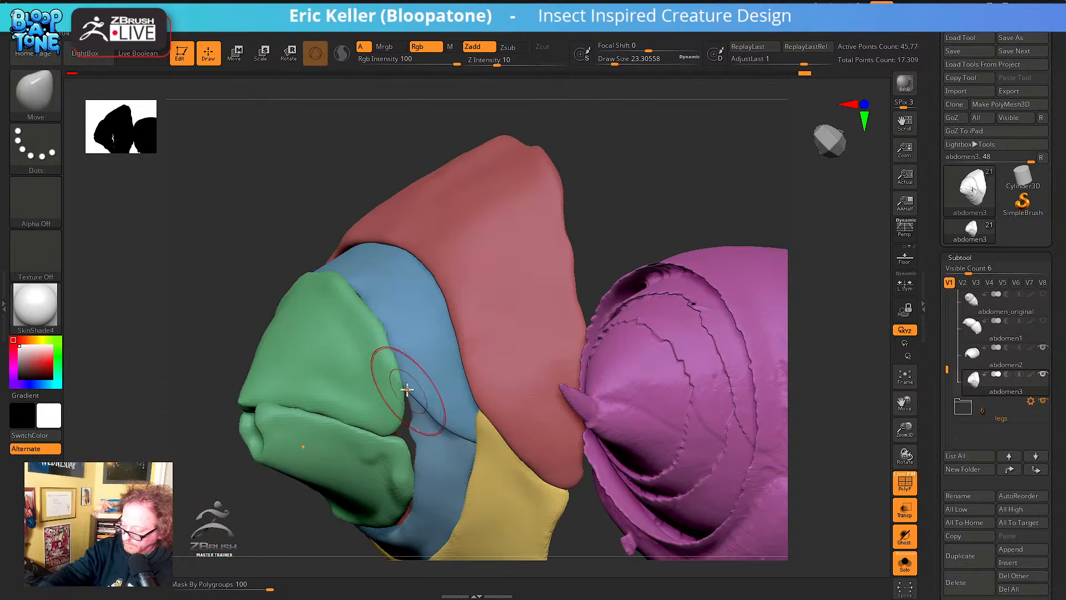
pyautogui.moveTo(442, 350); pyautogui.dragTo(455, 382, button='right')
pyautogui.moveTo(490, 436); pyautogui.dragTo(454, 403, button='right')
# Reshape the upper green plate's edge along the blue plate with a Move brush of size about 49 and smooth it
pyautogui.moveTo(351, 303)
pyautogui.mouseDown(button='right')
pyautogui.moveTo(409, 409)
pyautogui.moveTo(393, 379)
pyautogui.mouseUp(button='right')
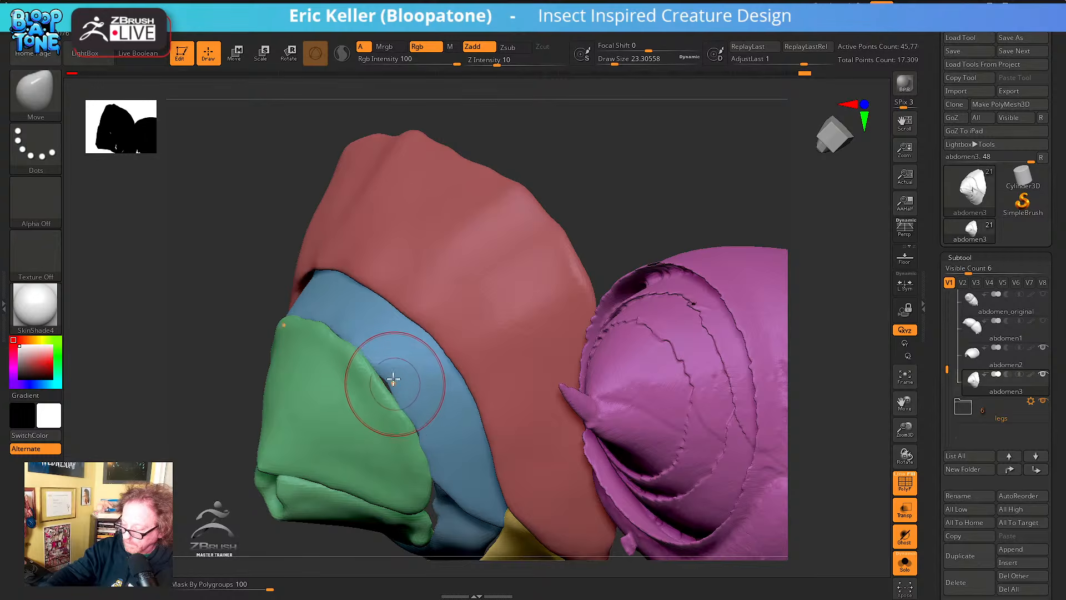
pyautogui.press('s')
pyautogui.moveTo(379, 378); pyautogui.dragTo(385, 377)
pyautogui.moveTo(331, 342)
pyautogui.mouseDown()
pyautogui.moveTo(341, 350)
pyautogui.moveTo(309, 335)
pyautogui.mouseUp()
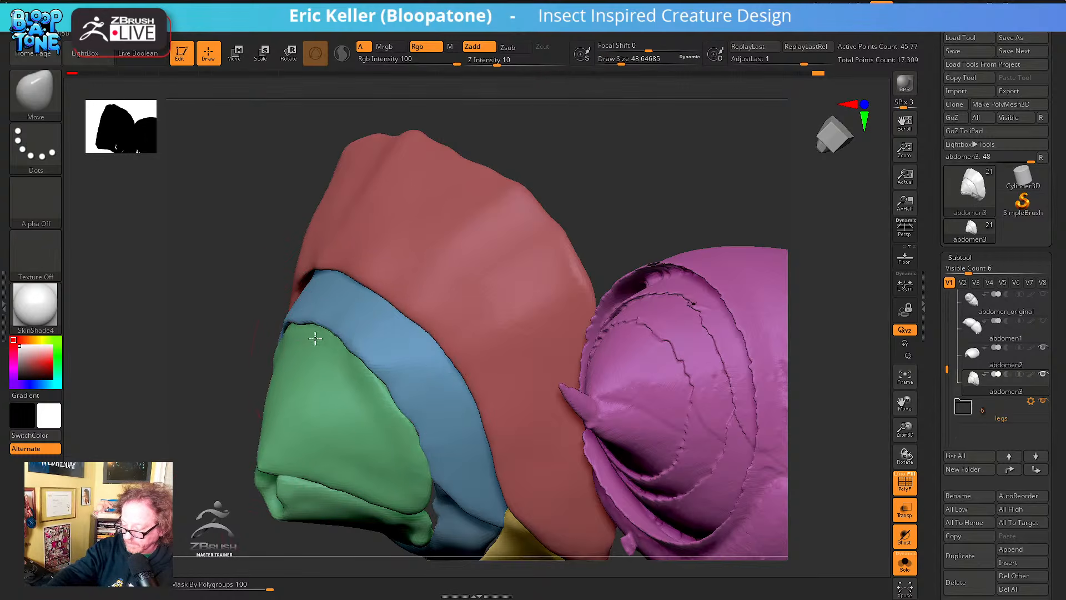
pyautogui.moveTo(388, 399)
pyautogui.mouseDown(button='right')
pyautogui.moveTo(405, 361)
pyautogui.moveTo(373, 429)
pyautogui.moveTo(408, 411)
pyautogui.moveTo(425, 383)
pyautogui.mouseUp(button='right')
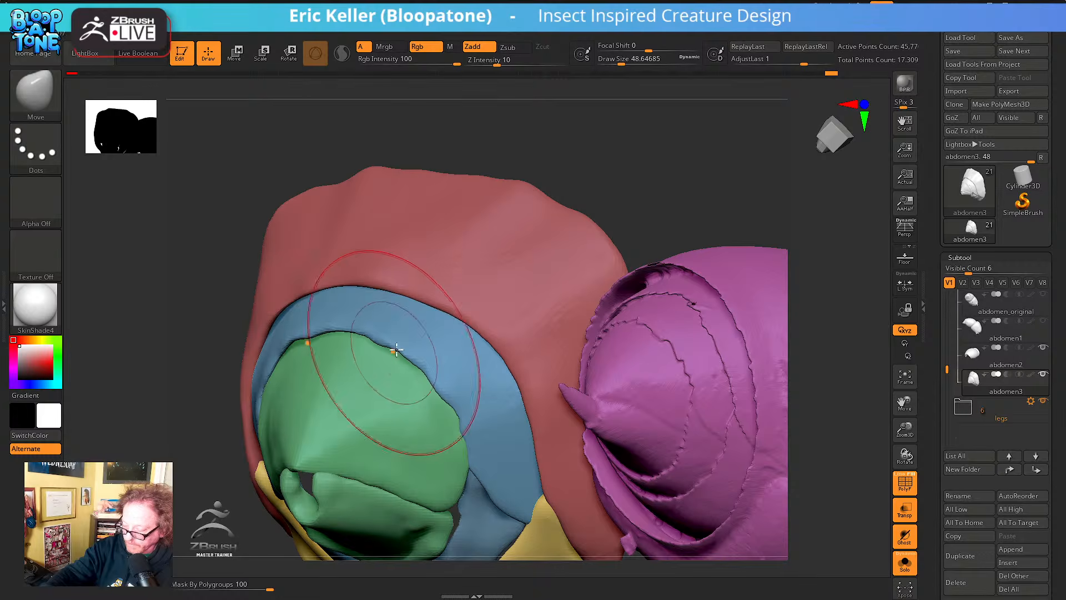
pyautogui.press('shift')
pyautogui.moveTo(399, 349)
pyautogui.keyDown('shift'); pyautogui.mouseDown()
pyautogui.moveTo(362, 328)
pyautogui.moveTo(447, 377)
pyautogui.moveTo(461, 396)
pyautogui.moveTo(458, 422)
pyautogui.moveTo(446, 401)
pyautogui.mouseUp(); pyautogui.keyUp('shift')
# Reduce the brush size to about 37, adjust the blue-green border near the top and smooth it down the side
pyautogui.press('s')
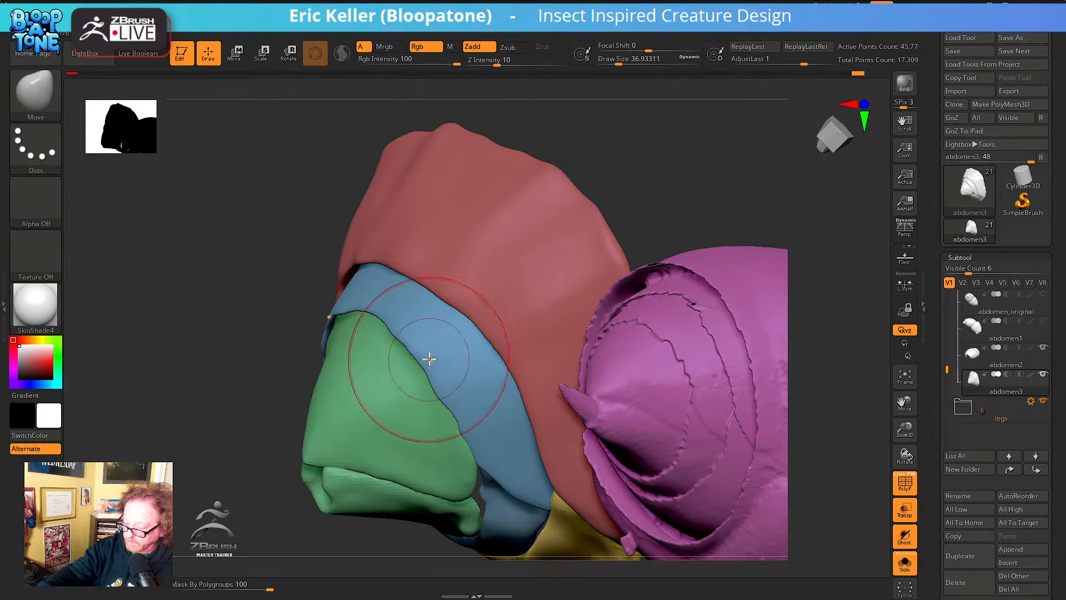
pyautogui.moveTo(405, 335); pyautogui.dragTo(369, 321)
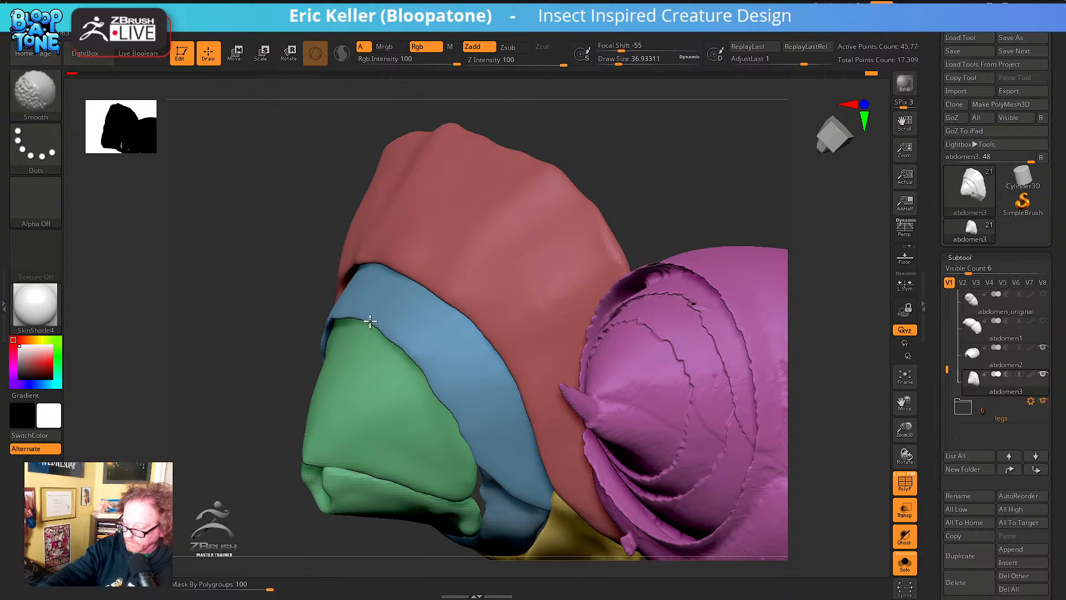
pyautogui.keyDown('shift'); pyautogui.moveTo(436, 381); pyautogui.dragTo(470, 447); pyautogui.keyUp('shift')
# Refine the blue plate's rear edge over the green plate in side view with brush size about 23, smoothing out its bumps
pyautogui.moveTo(472, 447); pyautogui.dragTo(461, 407, button='right')
pyautogui.press('s')
pyautogui.moveTo(465, 408); pyautogui.dragTo(461, 409)
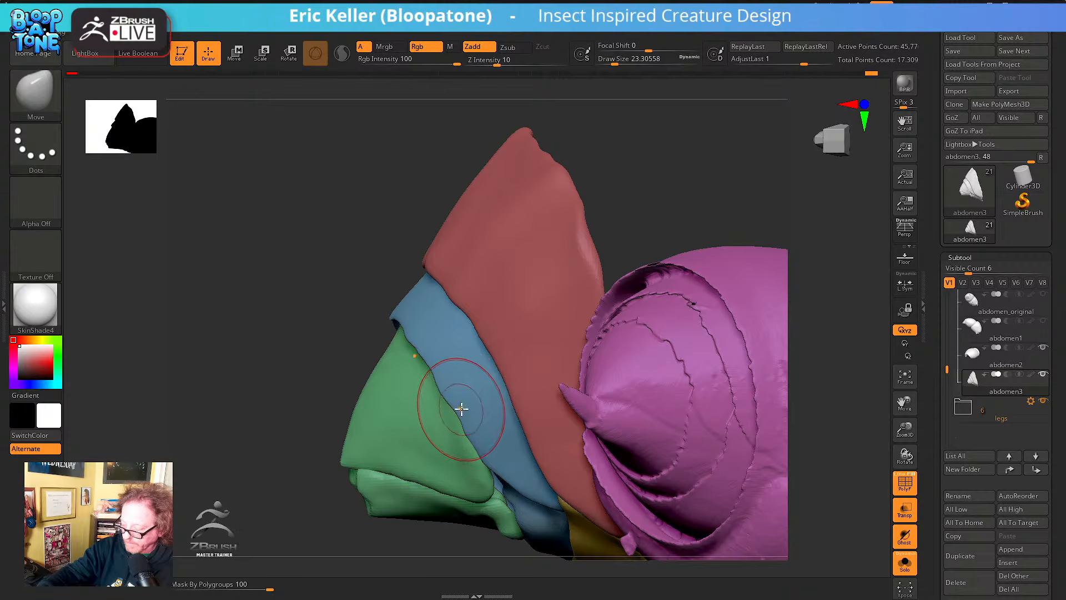
pyautogui.press('shift')
pyautogui.keyDown('shift'); pyautogui.moveTo(428, 354); pyautogui.dragTo(424, 365); pyautogui.keyUp('shift')
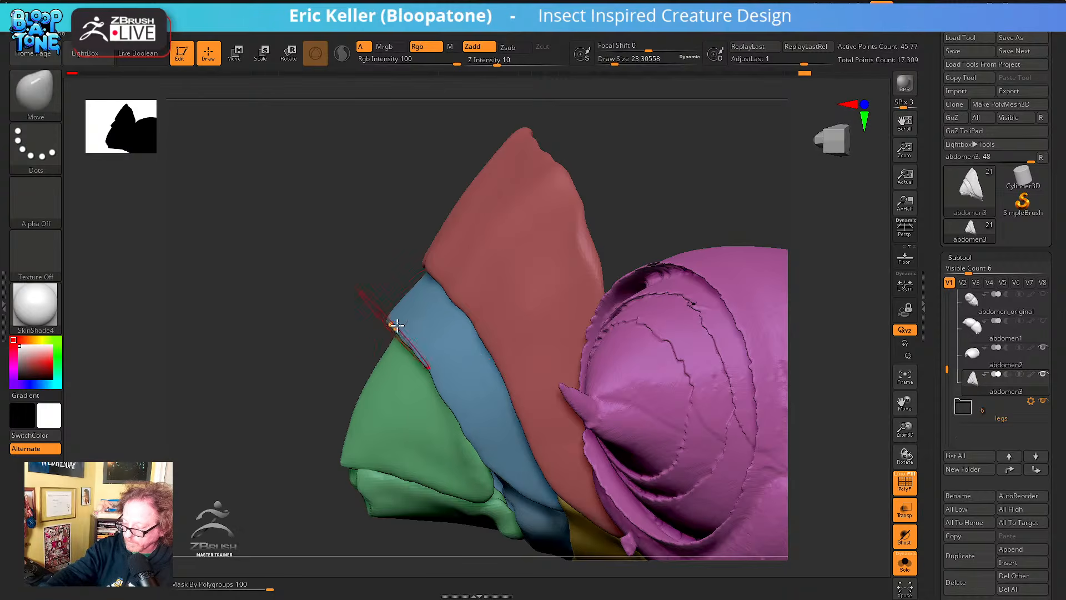
pyautogui.press('shift')
pyautogui.keyDown('shift'); pyautogui.moveTo(422, 349); pyautogui.dragTo(422, 362); pyautogui.keyUp('shift')
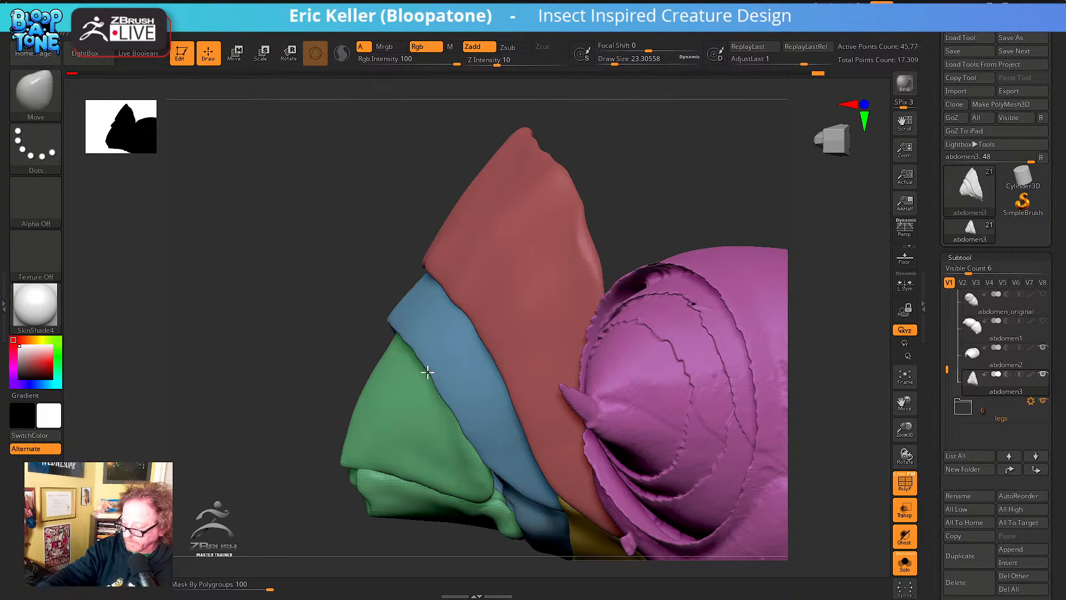
pyautogui.press('shift')
pyautogui.keyDown('shift'); pyautogui.moveTo(448, 404); pyautogui.dragTo(472, 426); pyautogui.keyUp('shift')
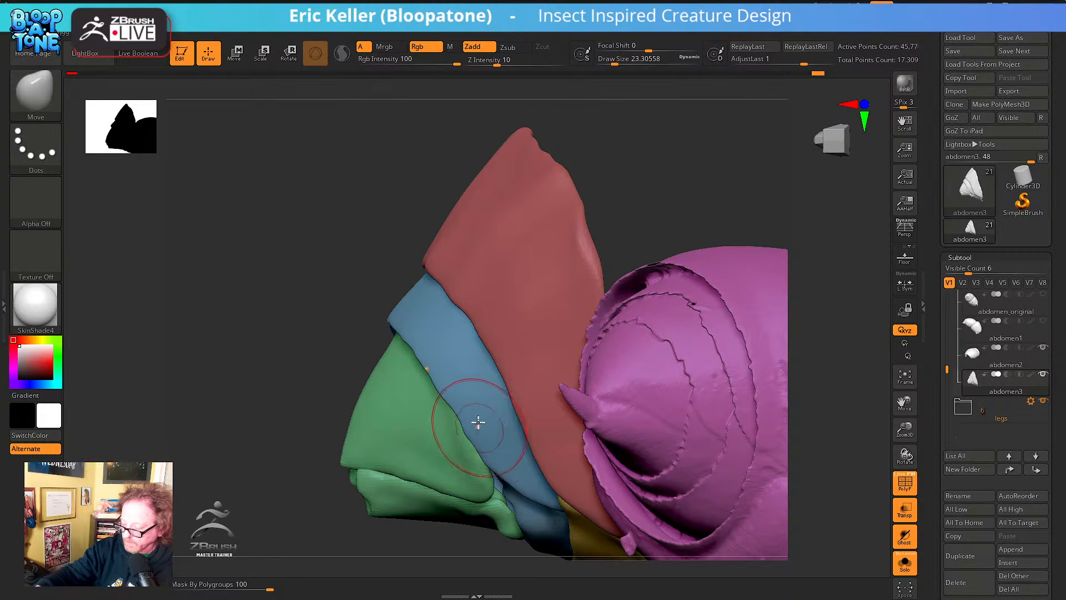
# Nudge the corners of the upper and lower green plates toward the gap beside the lower blue plate with a Move brush of size about 23
pyautogui.moveTo(475, 424)
pyautogui.mouseDown(button='right')
pyautogui.moveTo(467, 426)
pyautogui.moveTo(495, 383)
pyautogui.moveTo(477, 418)
pyautogui.moveTo(501, 422)
pyautogui.mouseUp(button='right')
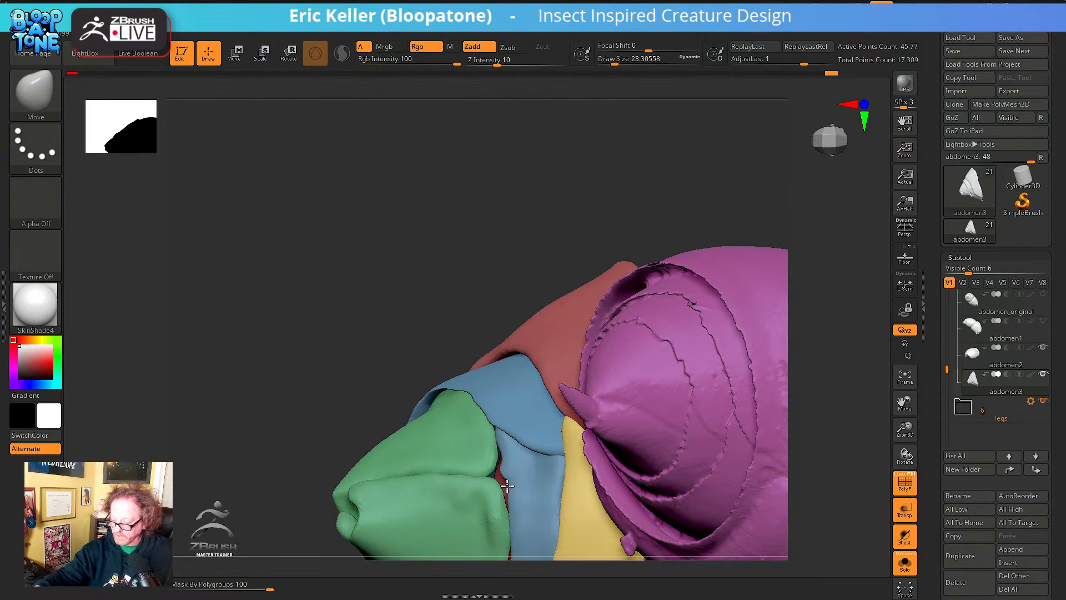
pyautogui.moveTo(507, 485)
pyautogui.mouseDown(button='right')
pyautogui.moveTo(535, 476)
pyautogui.moveTo(499, 455)
pyautogui.moveTo(442, 447)
pyautogui.moveTo(480, 401)
pyautogui.moveTo(509, 400)
pyautogui.moveTo(517, 421)
pyautogui.moveTo(504, 396)
pyautogui.moveTo(453, 468)
pyautogui.moveTo(479, 424)
pyautogui.mouseUp(button='right')
pyautogui.keyDown('alt'); pyautogui.moveTo(638, 348); pyautogui.dragTo(456, 415, button='right'); pyautogui.keyUp('alt')
pyautogui.keyDown('alt'); pyautogui.moveTo(526, 357); pyautogui.dragTo(435, 440, button='right'); pyautogui.keyUp('alt')
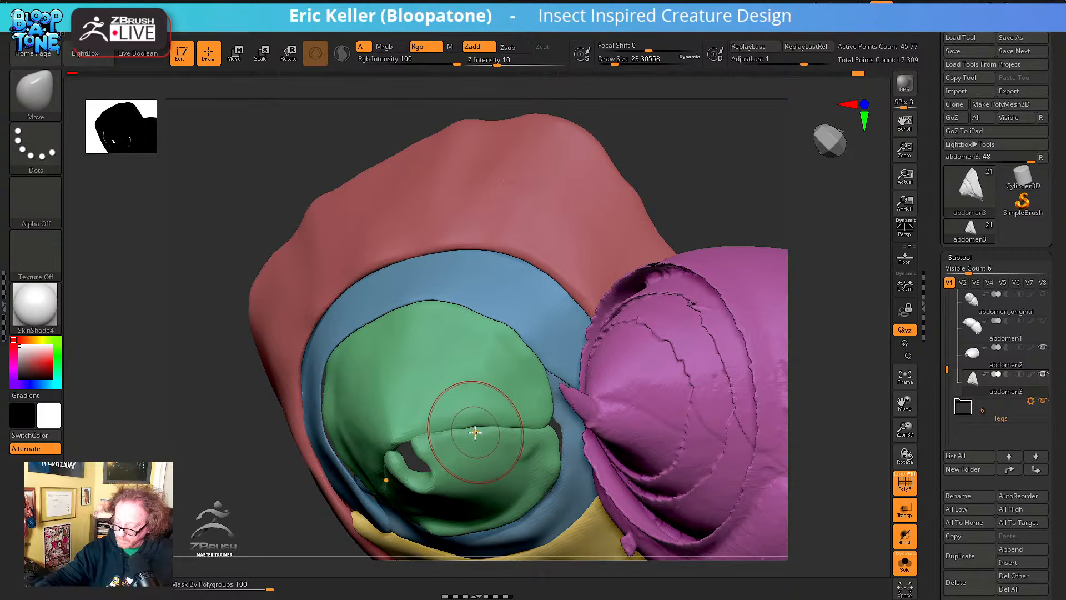
pyautogui.press('shift')
pyautogui.moveTo(557, 430); pyautogui.dragTo(444, 447, button='right')
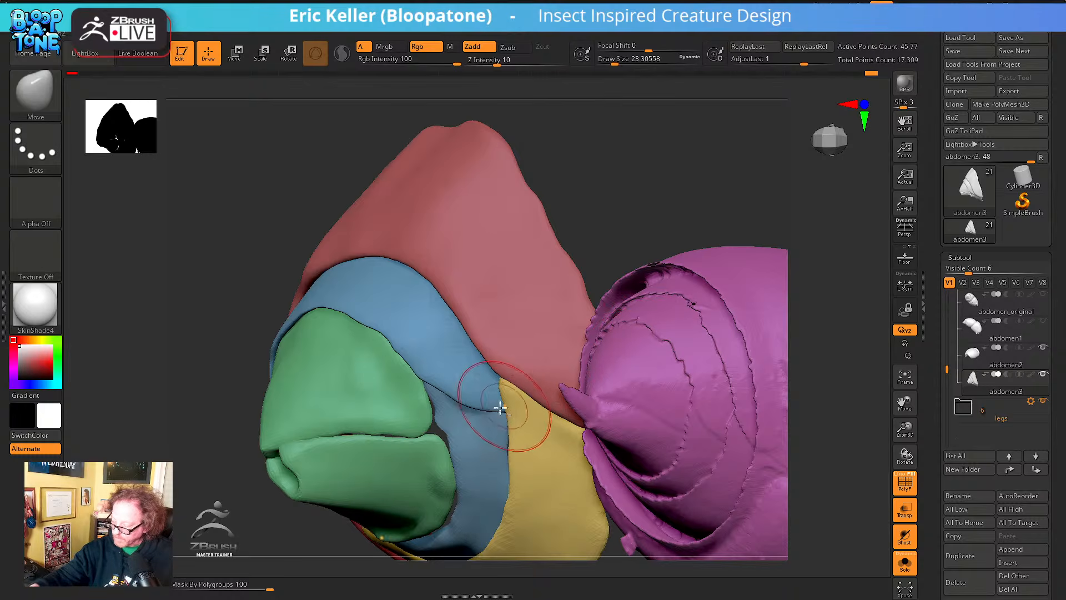
pyautogui.moveTo(499, 416); pyautogui.dragTo(446, 442, button='right')
pyautogui.press('shift')
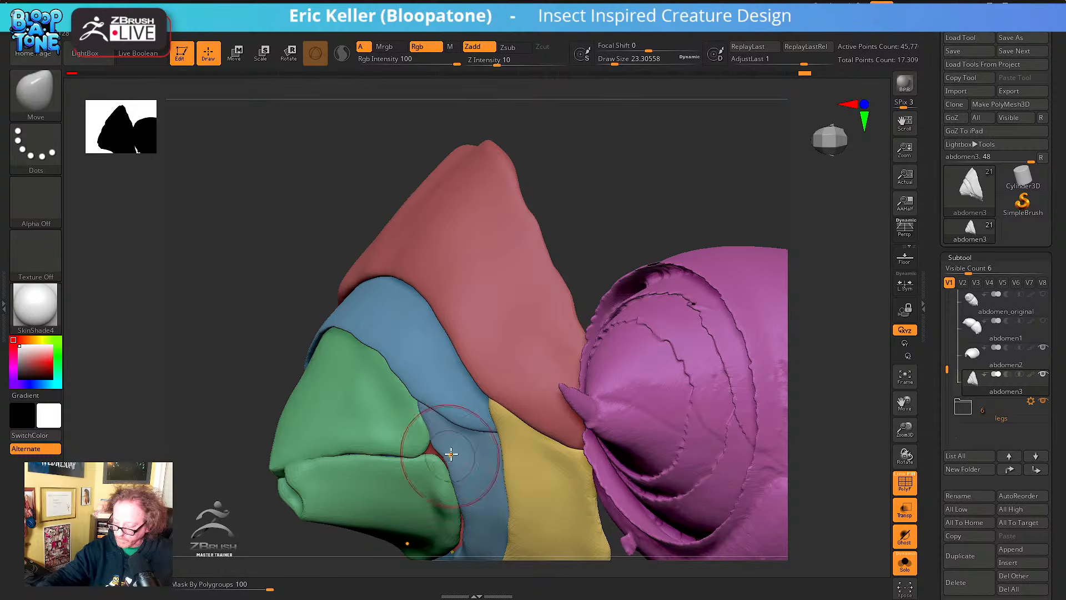
# Reshape the lower green plate's edge against the lower blue plate and close the gap at the end of the green seam
pyautogui.moveTo(429, 456)
pyautogui.mouseDown(button='right')
pyautogui.moveTo(460, 480)
pyautogui.moveTo(451, 385)
pyautogui.mouseUp(button='right')
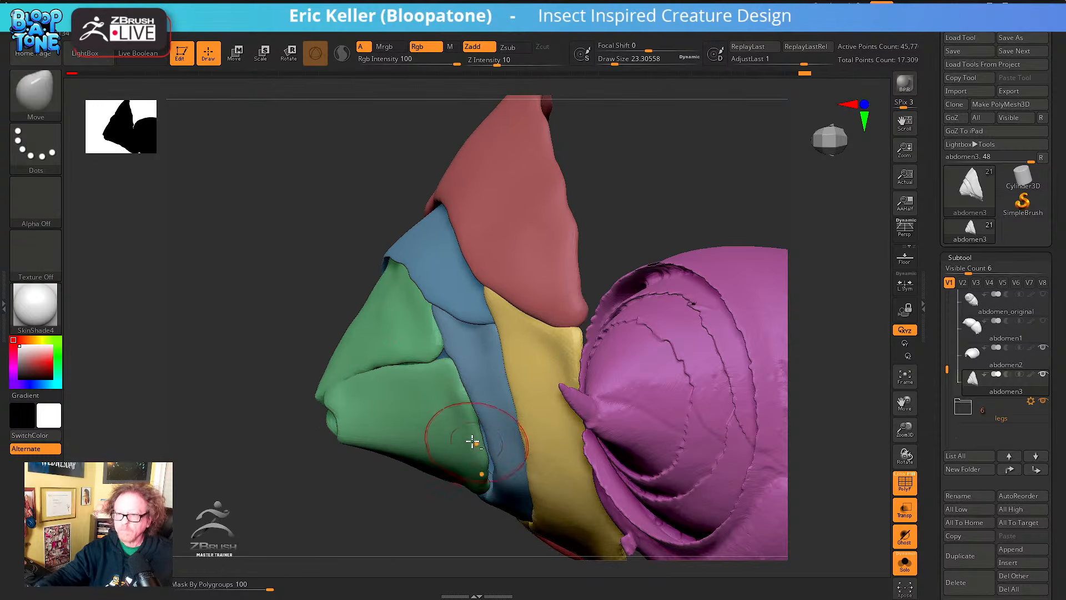
pyautogui.moveTo(452, 435); pyautogui.dragTo(464, 399, button='right')
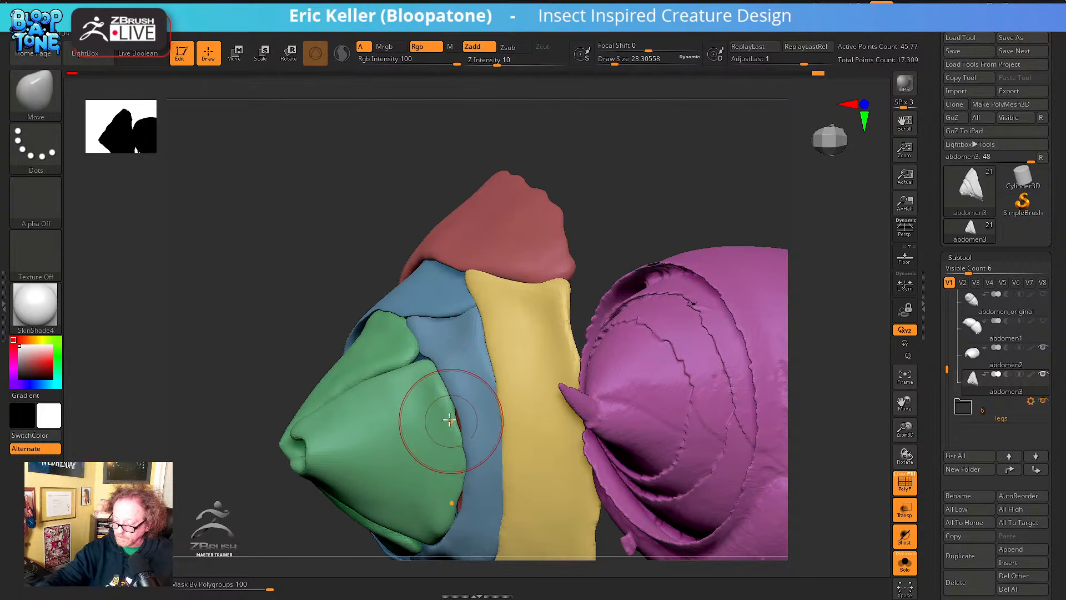
pyautogui.moveTo(462, 473); pyautogui.dragTo(445, 441, button='right')
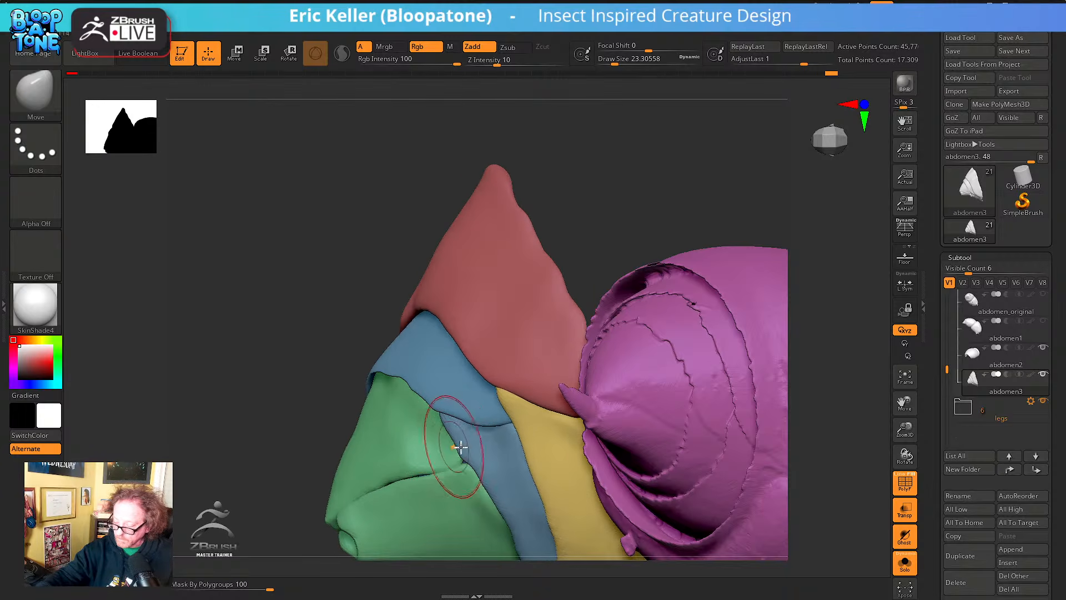
pyautogui.moveTo(459, 446); pyautogui.dragTo(471, 457, button='right')
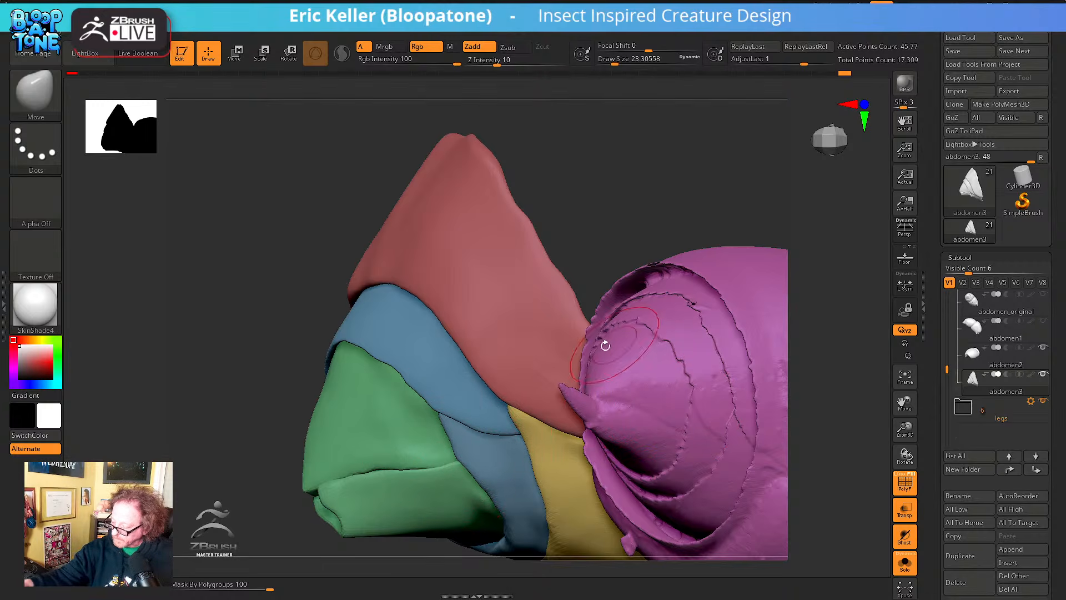
# Refine the seam between the upper and lower green plates where it runs into the lower blue plate
pyautogui.hotkey('ctrl', 'z')
pyautogui.hotkey('ctrl', 'z')
pyautogui.hotkey('ctrl', 'z')
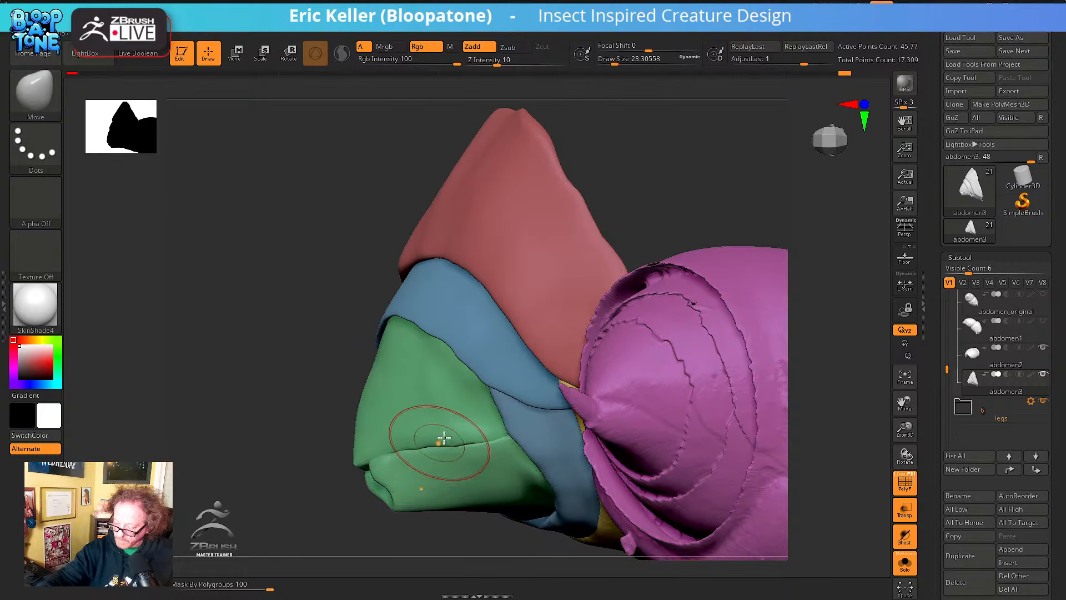
pyautogui.press('shift')
pyautogui.hotkey('ctrl', 'shift', 'z')
pyautogui.hotkey('ctrl', 'shift', 'z')
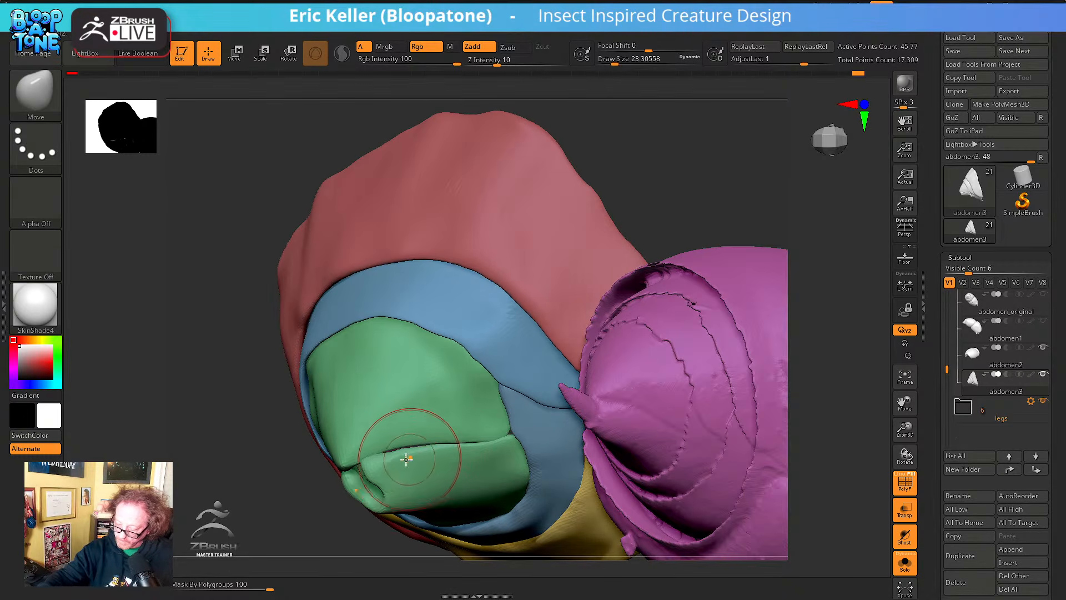
pyautogui.hotkey('ctrl', 'shift', 'z')
pyautogui.hotkey('ctrl', 'shift', 'z')
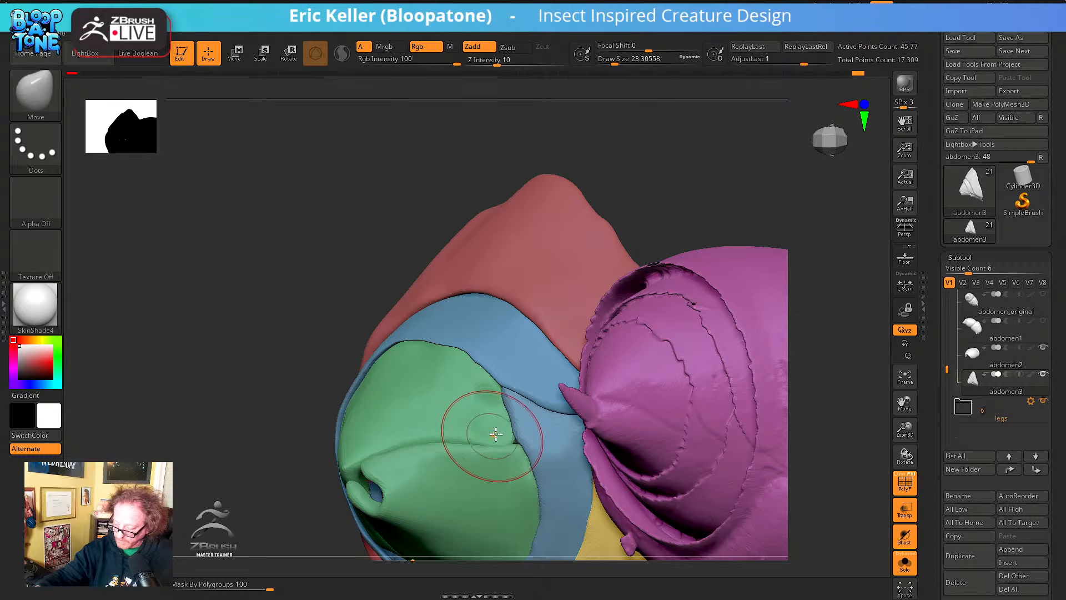
# Adjust the green plates between the rear opening and the blue border, working from the abdomen's tip
pyautogui.hotkey('ctrl', 'shift', 'z')
pyautogui.hotkey('ctrl', 'shift', 'z')
pyautogui.hotkey('ctrl', 'shift', 'z')
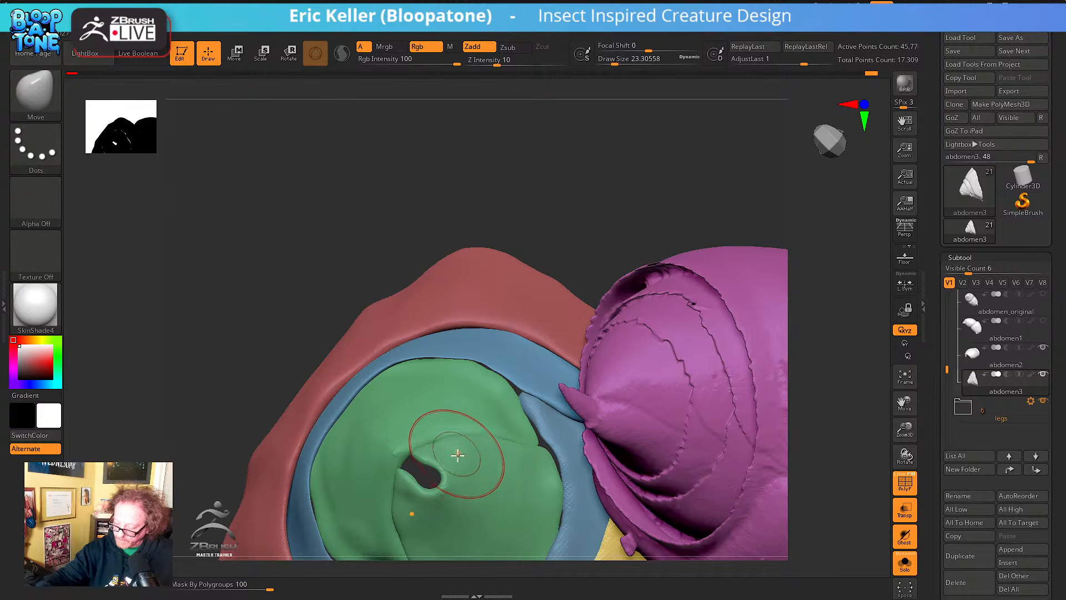
pyautogui.hotkey('ctrl', 'shift', 'z')
pyautogui.hotkey('ctrl', 'shift', 'z')
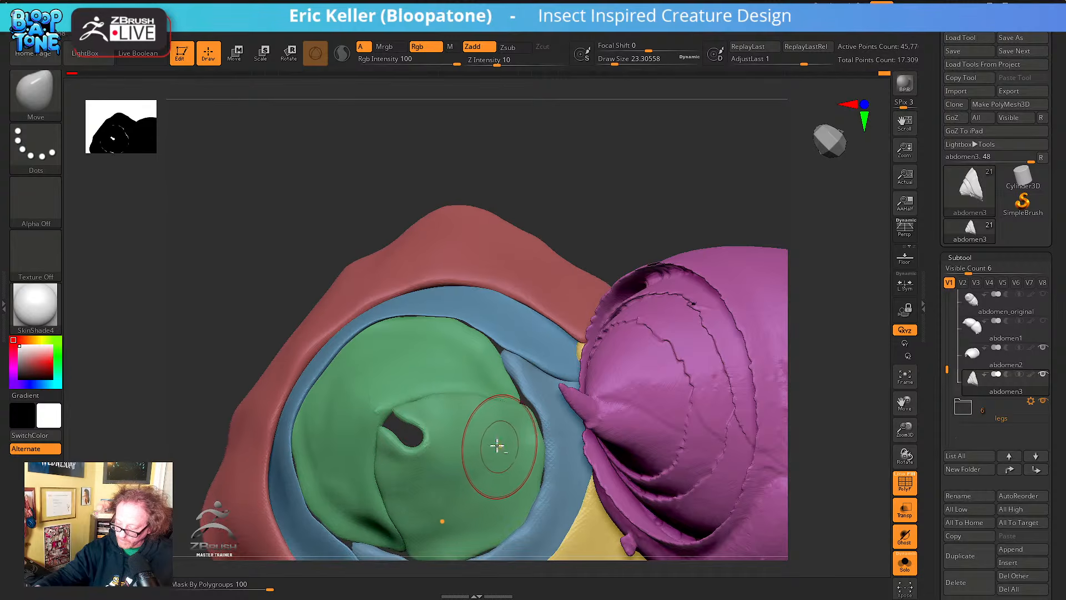
# Smooth the lower green plate's edge along the lower blue plate and even out its outline
pyautogui.hotkey('ctrl', 'z')
pyautogui.hotkey('ctrl', 'z')
pyautogui.hotkey('ctrl', 'z')
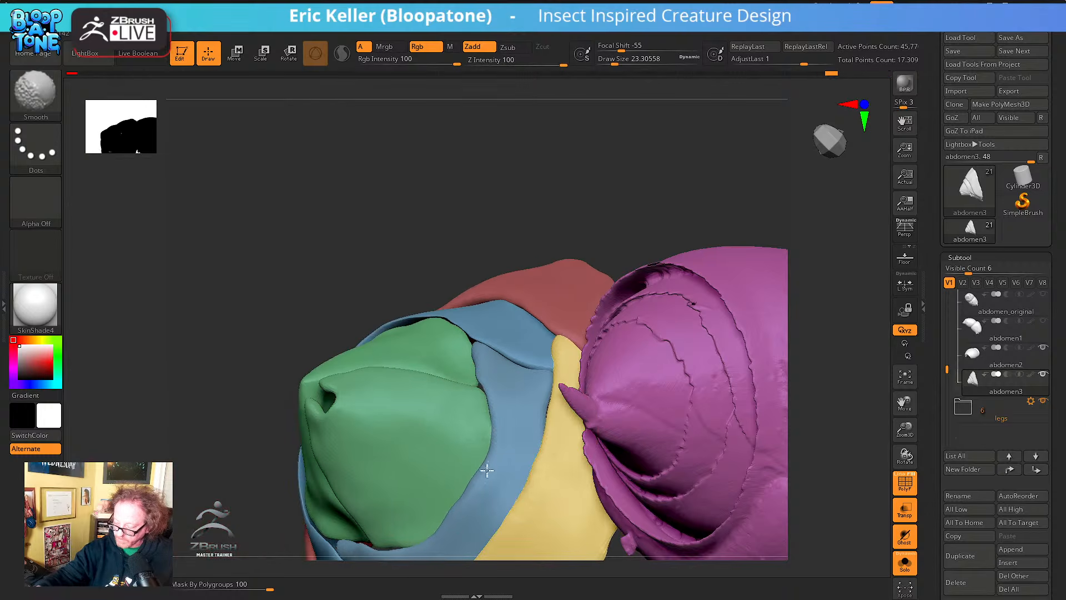
pyautogui.hotkey('ctrl', 'shift', 'z')
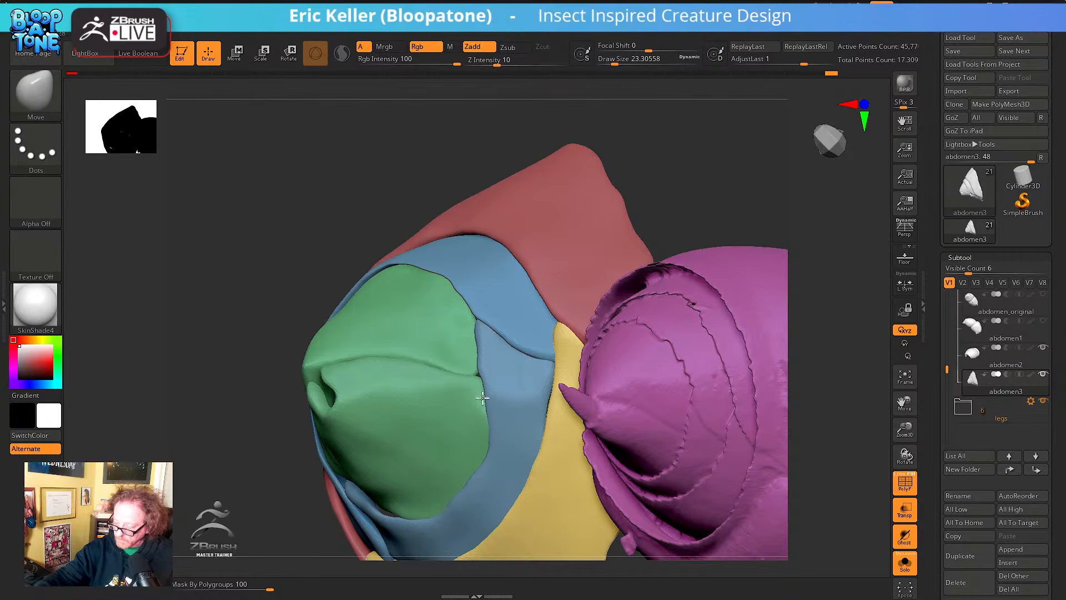
pyautogui.hotkey('ctrl', 'shift', 'z')
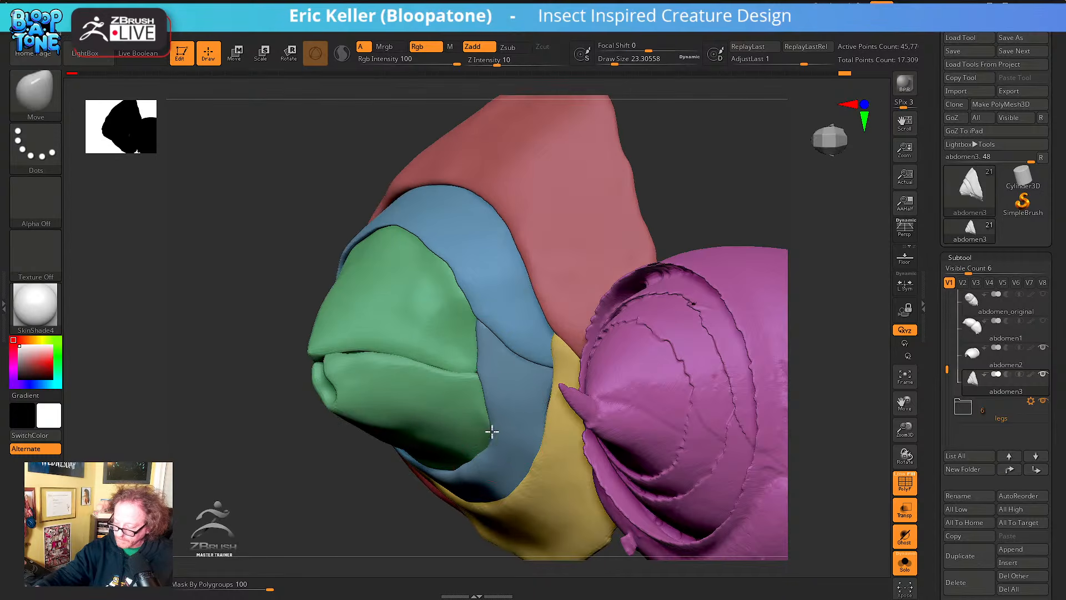
# Refine the green-blue border around the junction of the two green plates and smooth the upper green plate's edge
pyautogui.moveTo(485, 439); pyautogui.dragTo(478, 409, button='right')
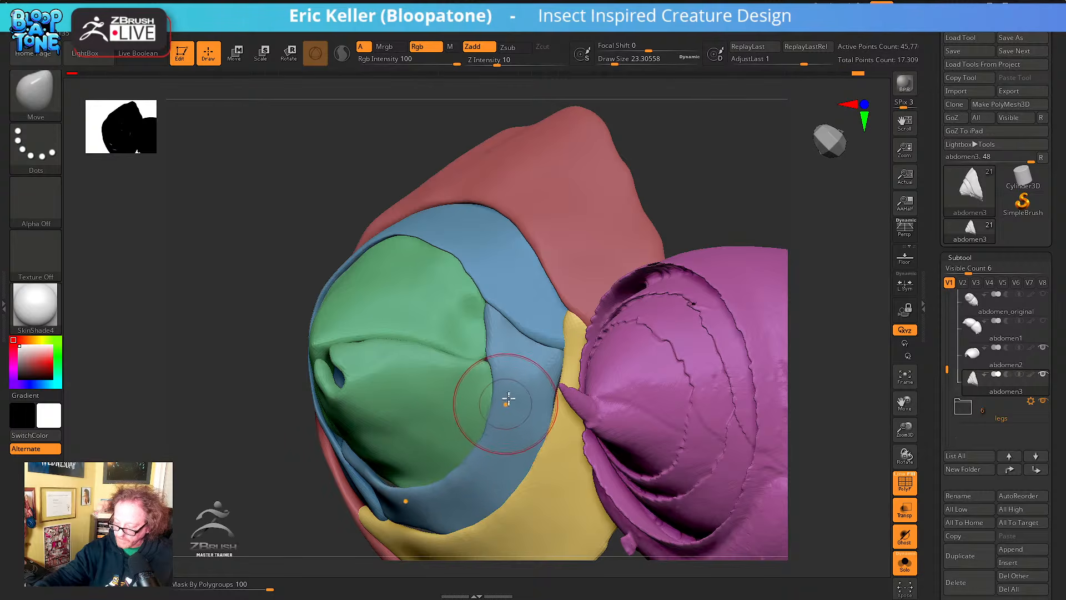
pyautogui.moveTo(507, 399); pyautogui.dragTo(504, 413, button='right')
pyautogui.keyDown('shift'); pyautogui.moveTo(487, 391); pyautogui.dragTo(480, 376); pyautogui.keyUp('shift')
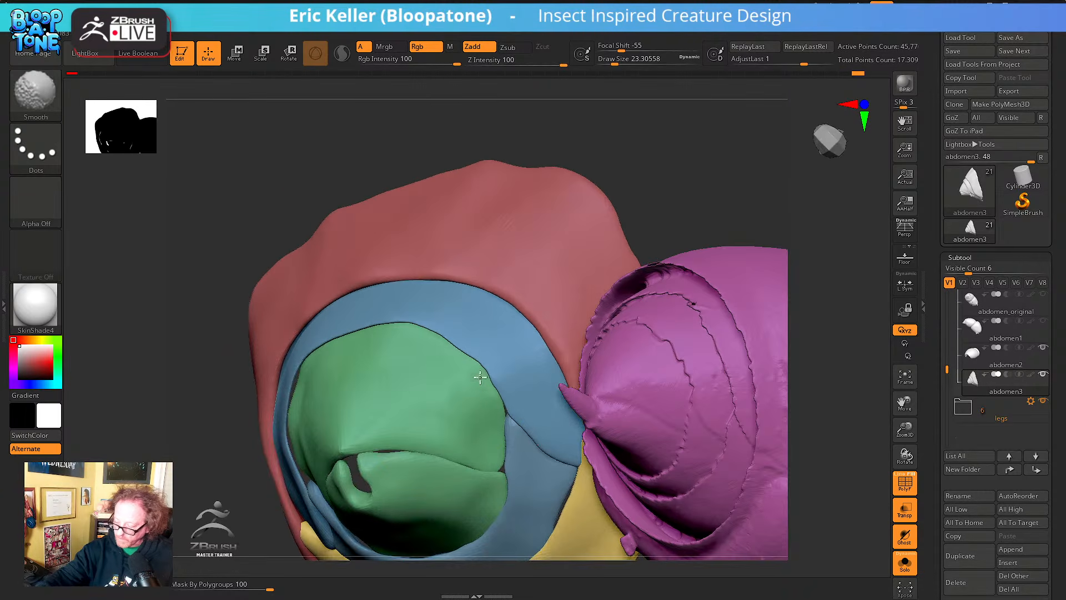
pyautogui.moveTo(512, 443)
pyautogui.mouseDown(button='right')
pyautogui.moveTo(497, 409)
pyautogui.moveTo(506, 418)
pyautogui.mouseUp(button='right')
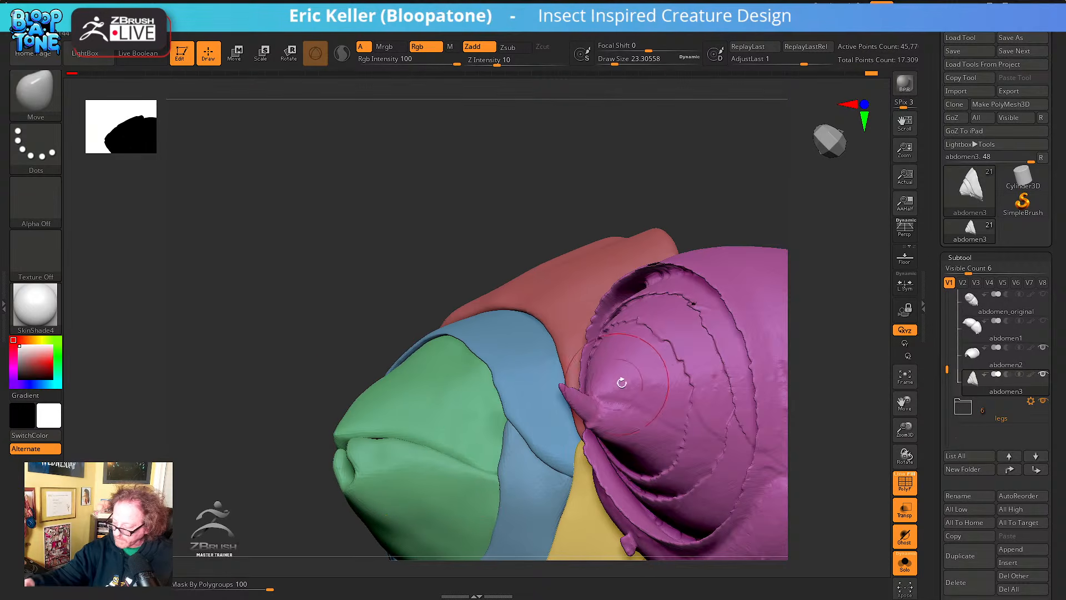
pyautogui.moveTo(462, 465)
pyautogui.mouseDown(button='right')
pyautogui.moveTo(511, 375)
pyautogui.moveTo(469, 447)
pyautogui.mouseUp(button='right')
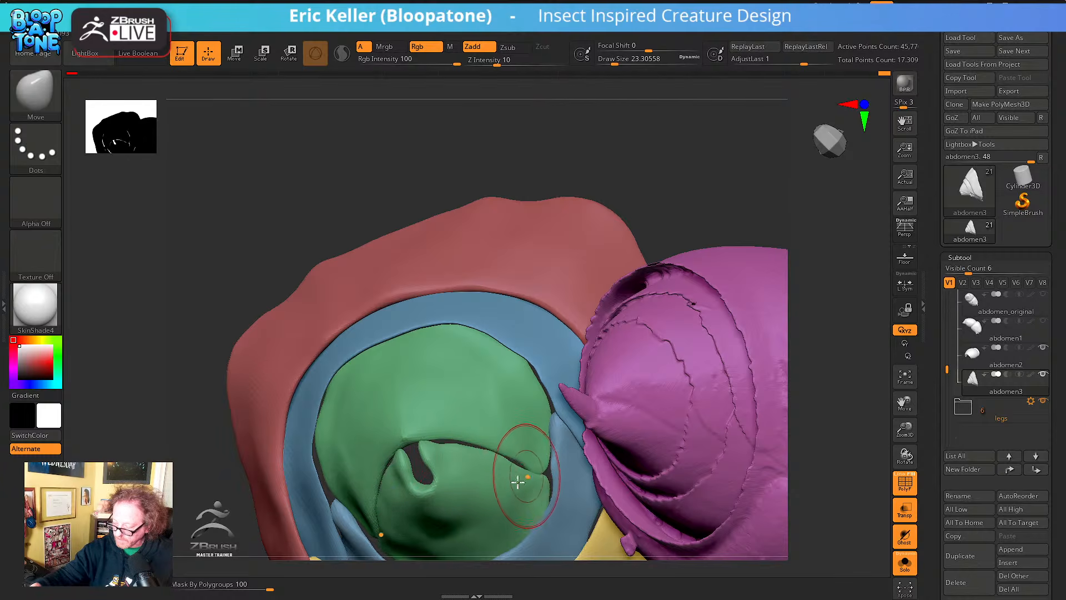
pyautogui.moveTo(518, 483); pyautogui.dragTo(461, 453, button='right')
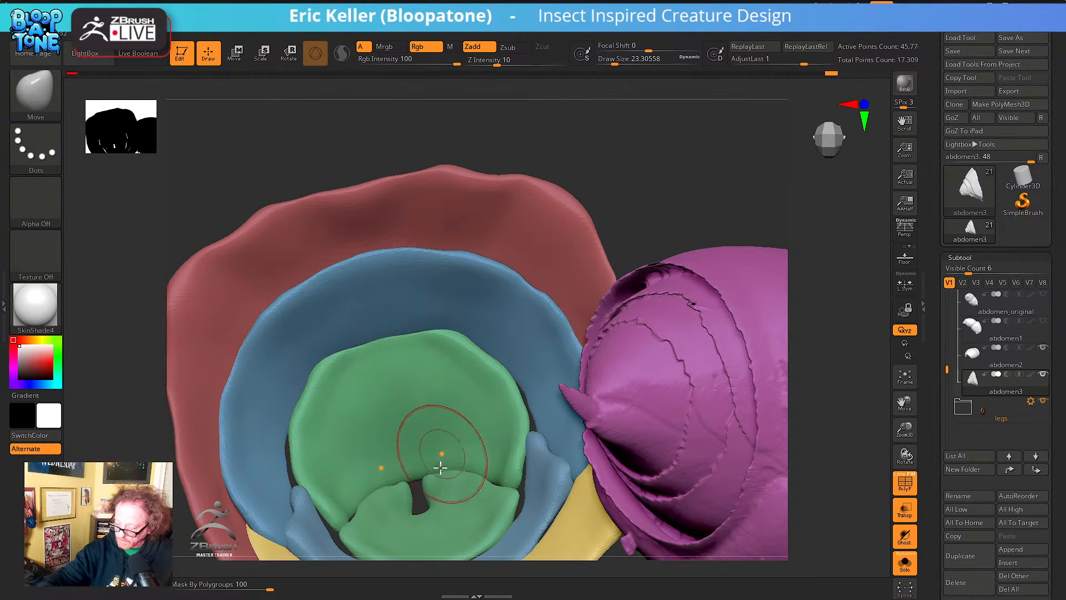
# Pull the upper edge of the lower green plate under the upper green plate, working from inside the abdomen
pyautogui.moveTo(440, 470); pyautogui.dragTo(428, 462)
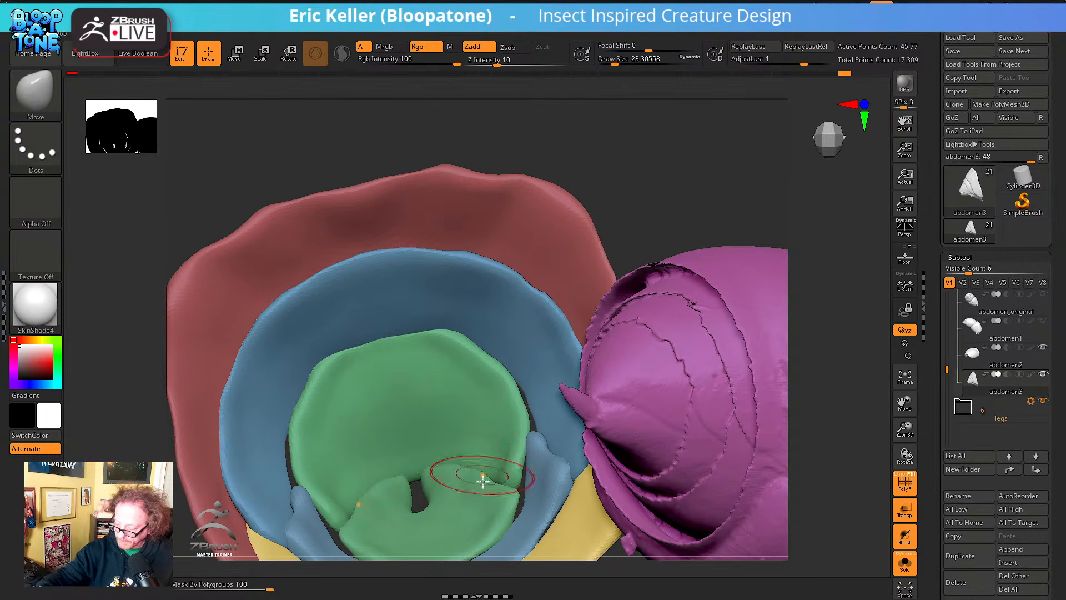
pyautogui.moveTo(482, 481)
pyautogui.mouseDown(button='right')
pyautogui.moveTo(476, 417)
pyautogui.moveTo(476, 447)
pyautogui.moveTo(474, 432)
pyautogui.mouseUp(button='right')
pyautogui.moveTo(483, 459)
pyautogui.mouseDown()
pyautogui.moveTo(524, 455)
pyautogui.moveTo(471, 437)
pyautogui.mouseUp()
pyautogui.moveTo(496, 450)
pyautogui.mouseDown(button='right')
pyautogui.moveTo(506, 461)
pyautogui.moveTo(487, 468)
pyautogui.mouseUp(button='right')
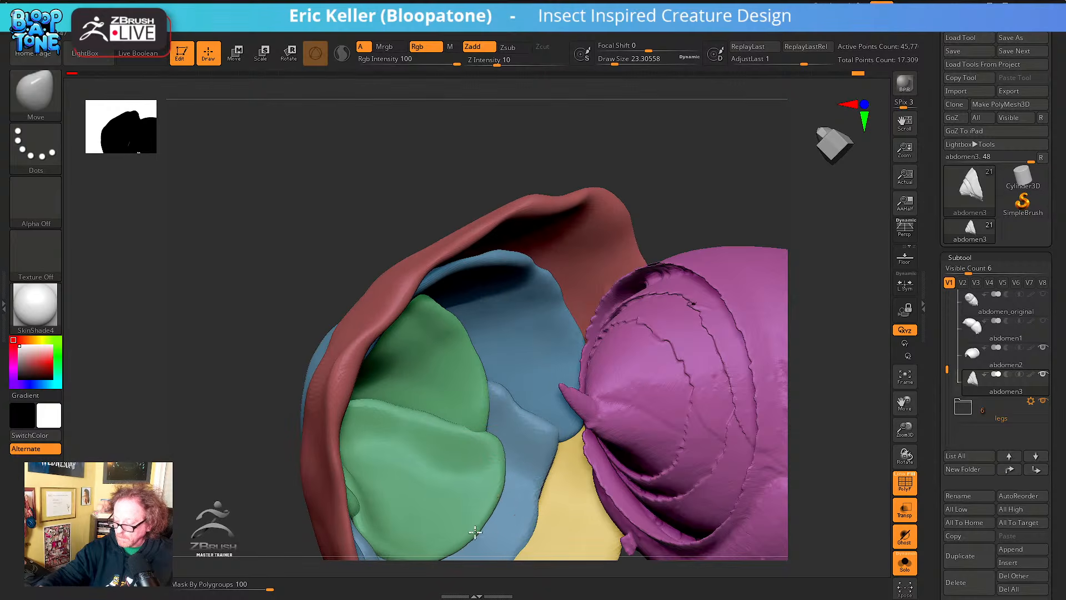
# Extend the lower green plate's inner flap farther over the inside of the upper green plate, up to the central slit
pyautogui.moveTo(475, 532); pyautogui.dragTo(488, 452, button='right')
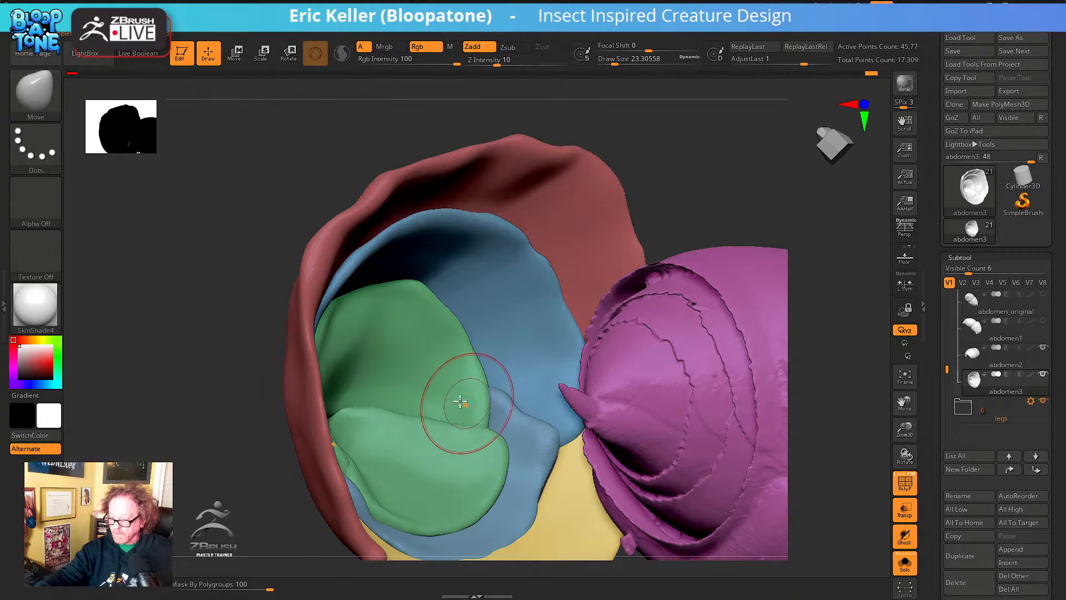
pyautogui.moveTo(438, 409)
pyautogui.mouseDown(button='right')
pyautogui.moveTo(452, 443)
pyautogui.moveTo(405, 464)
pyautogui.moveTo(432, 435)
pyautogui.mouseUp(button='right')
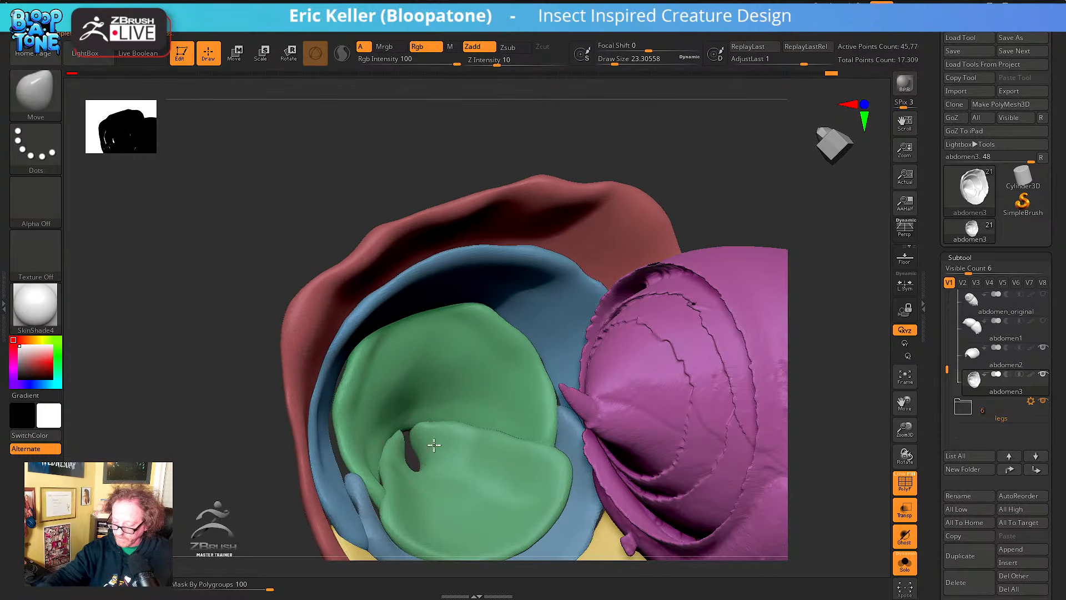
pyautogui.keyDown('shift'); pyautogui.moveTo(440, 442); pyautogui.dragTo(428, 436, button='right'); pyautogui.keyUp('shift')
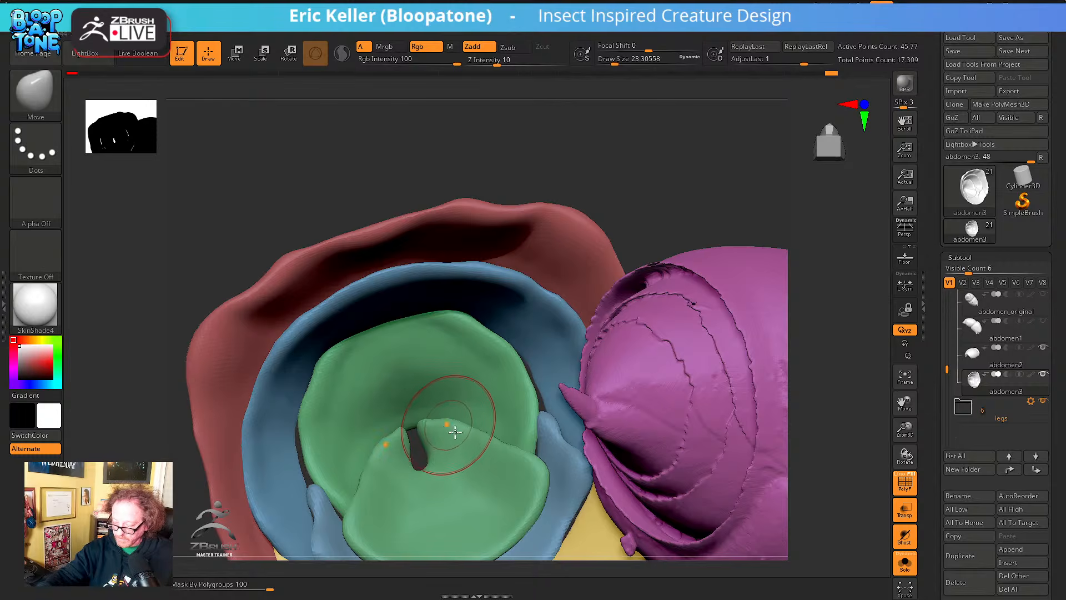
pyautogui.moveTo(504, 458)
pyautogui.mouseDown(button='right')
pyautogui.moveTo(498, 421)
pyautogui.moveTo(519, 432)
pyautogui.moveTo(525, 439)
pyautogui.moveTo(452, 441)
pyautogui.moveTo(467, 437)
pyautogui.mouseUp(button='right')
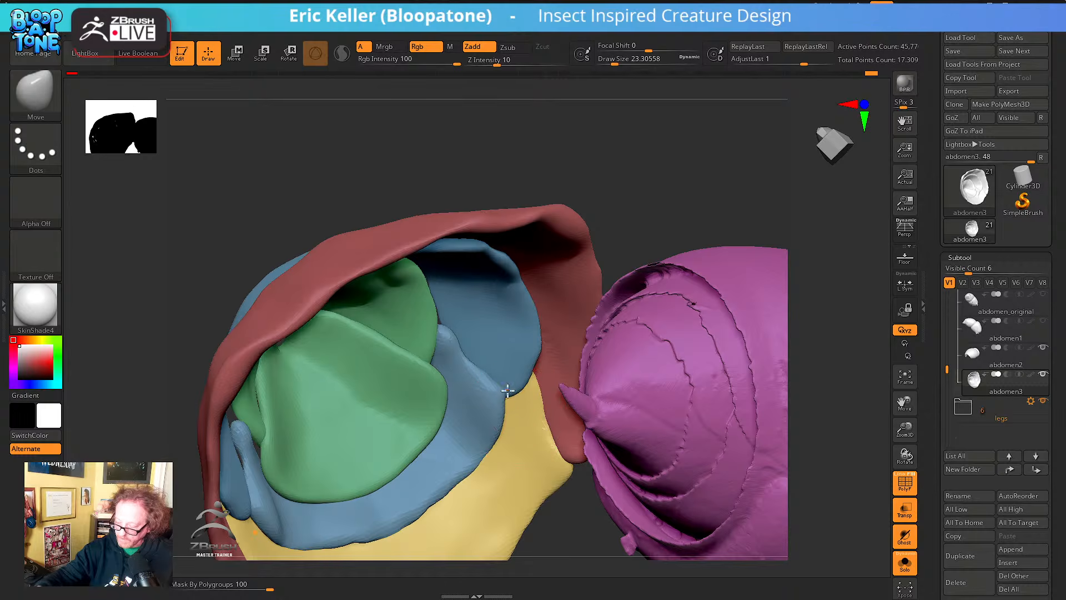
# Extend and round the lower blue plate's inner flap where it overlaps the upper blue plate near the yellow plate
pyautogui.moveTo(473, 450); pyautogui.dragTo(449, 429, button='right')
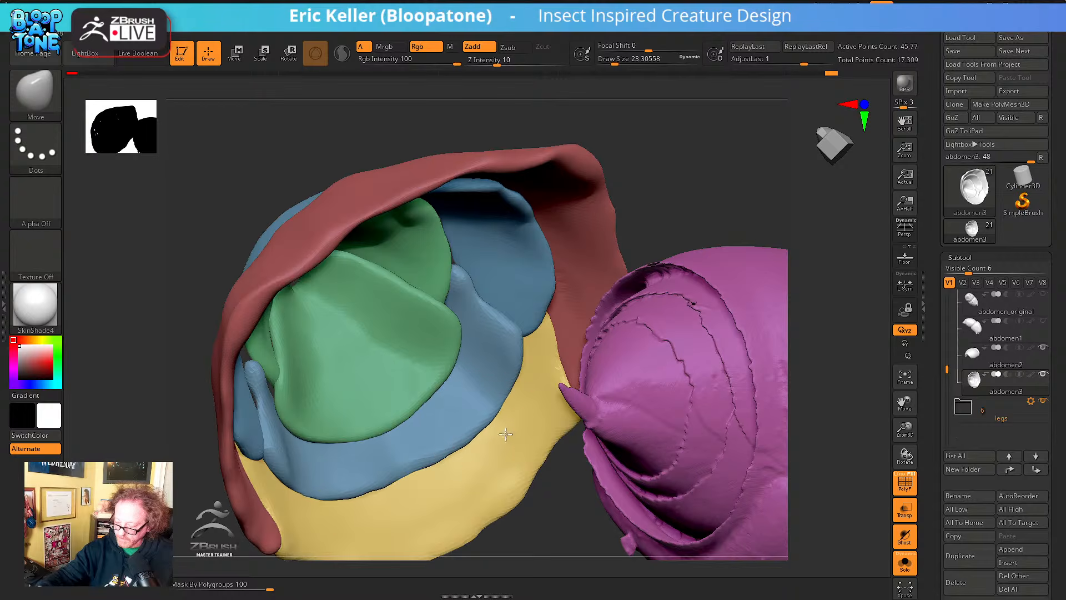
pyautogui.moveTo(510, 384); pyautogui.dragTo(431, 406, button='right')
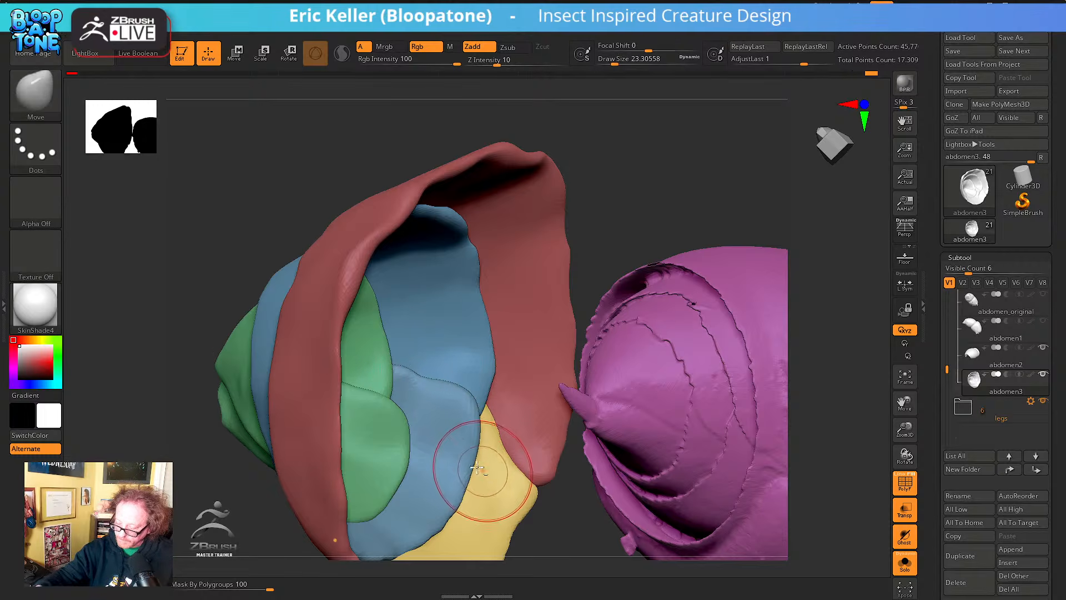
pyautogui.moveTo(478, 468); pyautogui.dragTo(440, 452, button='right')
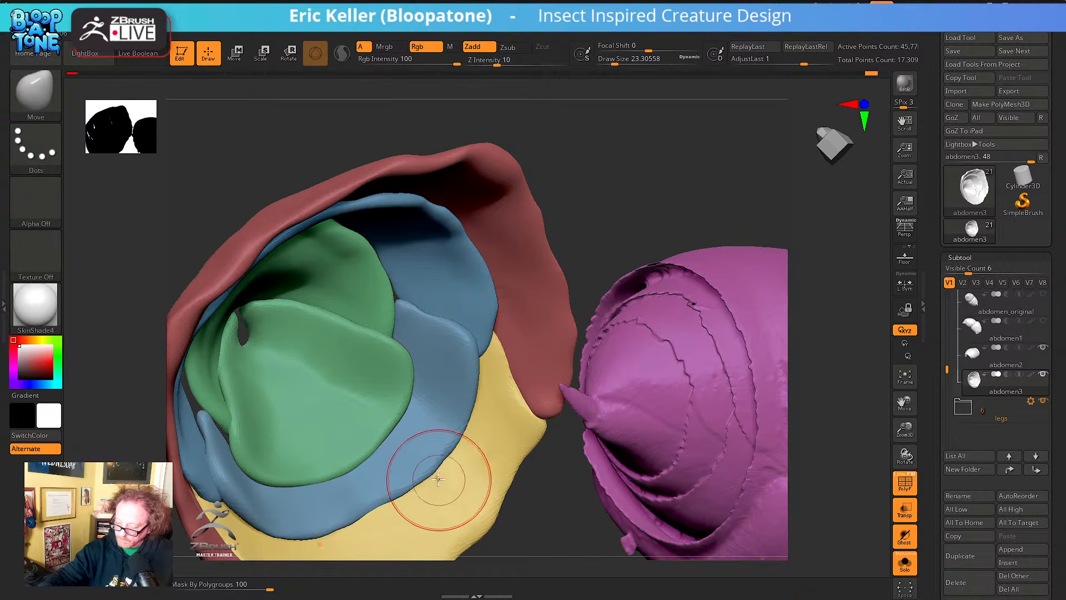
pyautogui.moveTo(454, 461); pyautogui.dragTo(430, 454, button='right')
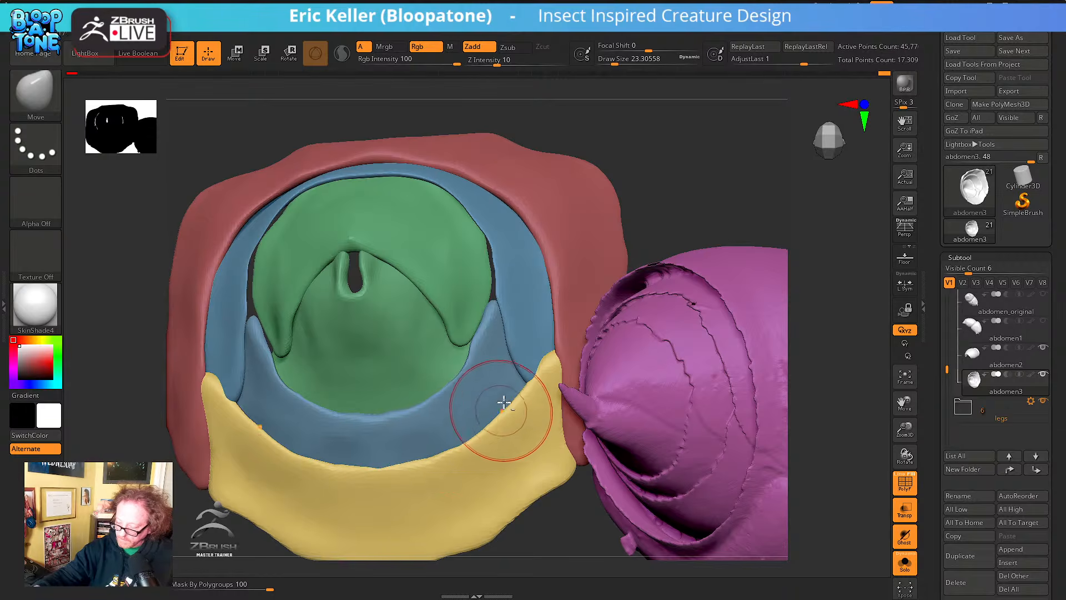
pyautogui.moveTo(504, 402)
pyautogui.mouseDown(button='right')
pyautogui.moveTo(464, 433)
pyautogui.moveTo(452, 488)
pyautogui.moveTo(409, 466)
pyautogui.moveTo(381, 481)
pyautogui.moveTo(485, 402)
pyautogui.moveTo(467, 438)
pyautogui.moveTo(441, 435)
pyautogui.moveTo(433, 421)
pyautogui.moveTo(429, 441)
pyautogui.mouseUp(button='right')
# Increase the Move brush size to about 68 and adjust the blue and green plates' inner edges
pyautogui.press('s')
pyautogui.moveTo(356, 444); pyautogui.dragTo(366, 444)
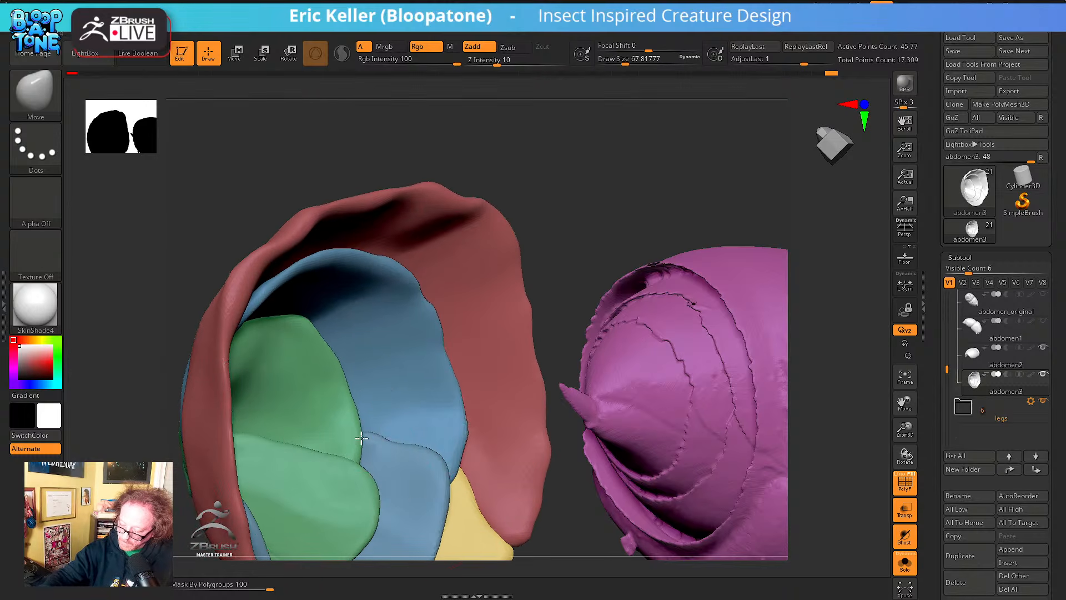
pyautogui.moveTo(394, 446)
pyautogui.mouseDown(button='right')
pyautogui.moveTo(362, 409)
pyautogui.moveTo(374, 340)
pyautogui.moveTo(392, 425)
pyautogui.mouseUp(button='right')
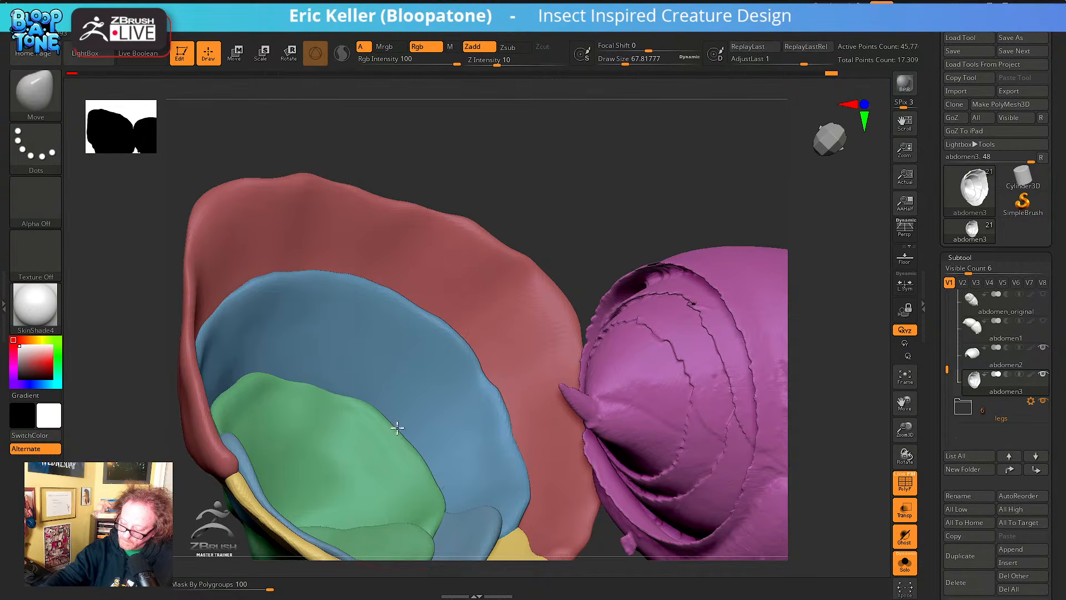
# Reduce the Move brush size to about 44 and refine the upper blue plate's inner rim around the green plates
pyautogui.press('s')
pyautogui.moveTo(397, 428); pyautogui.dragTo(388, 427)
pyautogui.moveTo(342, 386)
pyautogui.mouseDown()
pyautogui.moveTo(351, 395)
pyautogui.moveTo(371, 357)
pyautogui.moveTo(385, 381)
pyautogui.mouseUp()
pyautogui.moveTo(415, 407)
pyautogui.keyDown('alt'); pyautogui.mouseDown(button='right')
pyautogui.moveTo(435, 381)
pyautogui.moveTo(436, 422)
pyautogui.moveTo(435, 405)
pyautogui.mouseUp(button='right'); pyautogui.keyUp('alt')
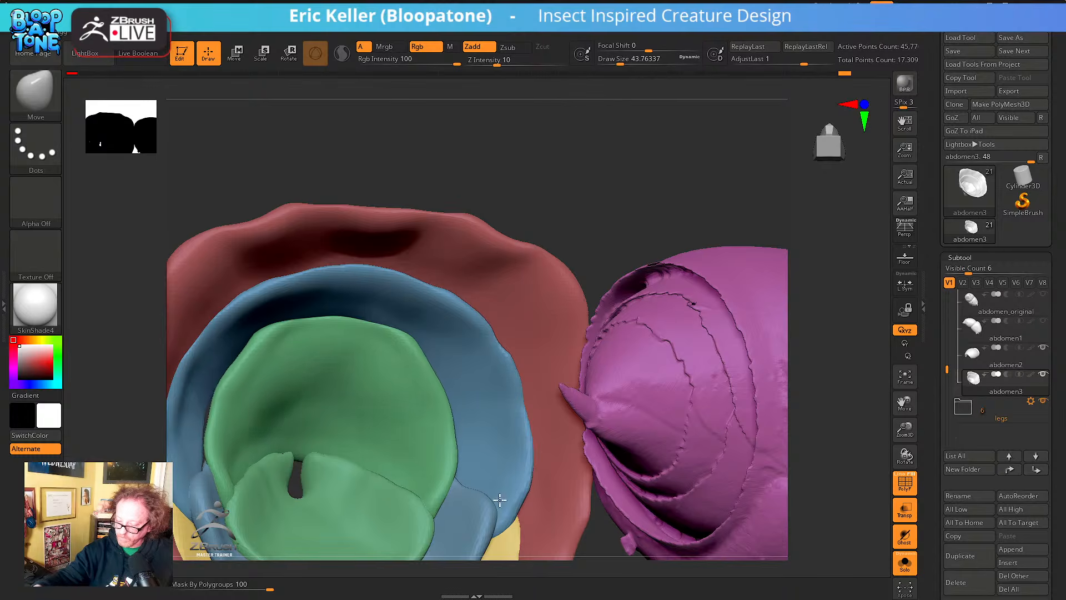
pyautogui.moveTo(405, 404); pyautogui.dragTo(481, 462, button='right')
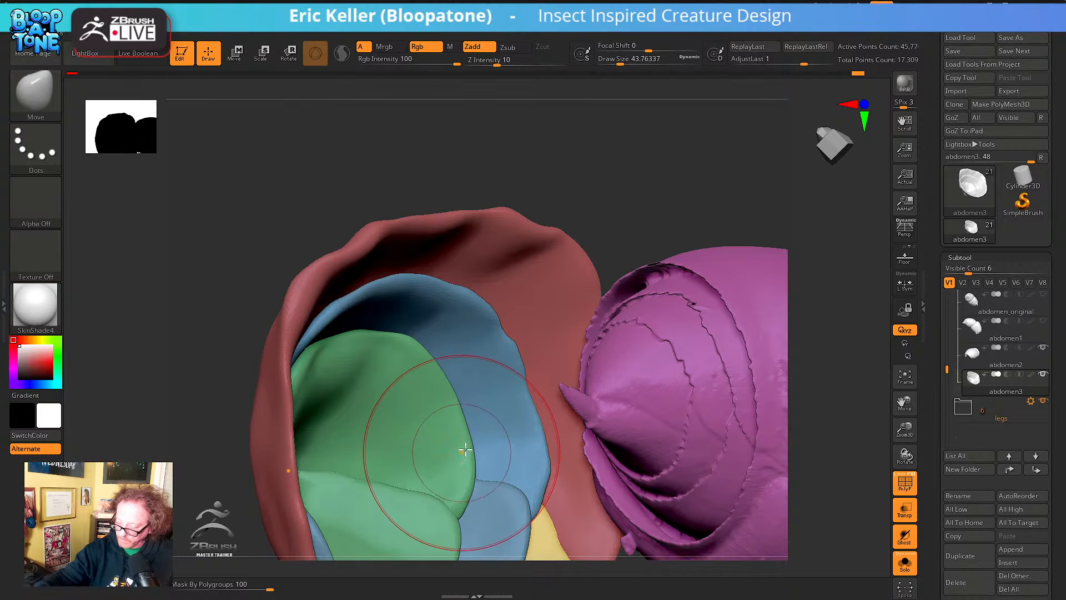
# Examine the green, blue, red and yellow tail plates from outside beside the ant scan reference
pyautogui.moveTo(465, 449)
pyautogui.mouseDown(button='right')
pyautogui.moveTo(470, 464)
pyautogui.moveTo(440, 416)
pyautogui.moveTo(447, 452)
pyautogui.moveTo(425, 452)
pyautogui.moveTo(431, 376)
pyautogui.moveTo(509, 435)
pyautogui.moveTo(474, 378)
pyautogui.moveTo(509, 371)
pyautogui.moveTo(474, 381)
pyautogui.moveTo(485, 404)
pyautogui.moveTo(478, 423)
pyautogui.moveTo(453, 423)
pyautogui.moveTo(699, 352)
pyautogui.moveTo(457, 388)
pyautogui.moveTo(512, 367)
pyautogui.mouseUp(button='right')
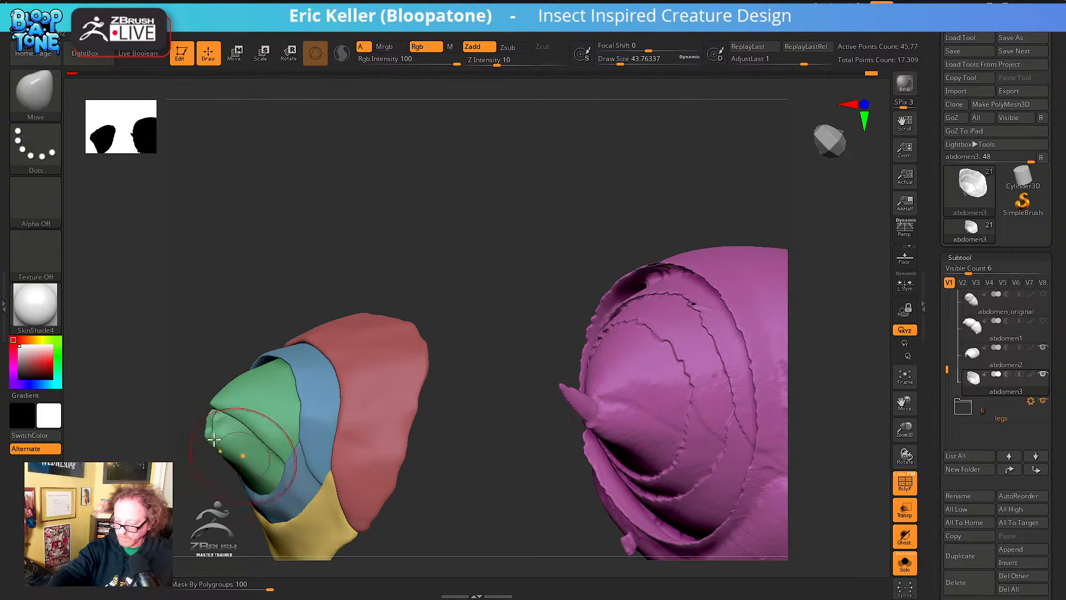
pyautogui.keyDown('shift'); pyautogui.moveTo(226, 440); pyautogui.dragTo(236, 431, button='right'); pyautogui.keyUp('shift')
pyautogui.keyDown('shift'); pyautogui.moveTo(236, 430); pyautogui.dragTo(225, 427); pyautogui.keyUp('shift')
pyautogui.moveTo(228, 426); pyautogui.dragTo(216, 423, button='right')
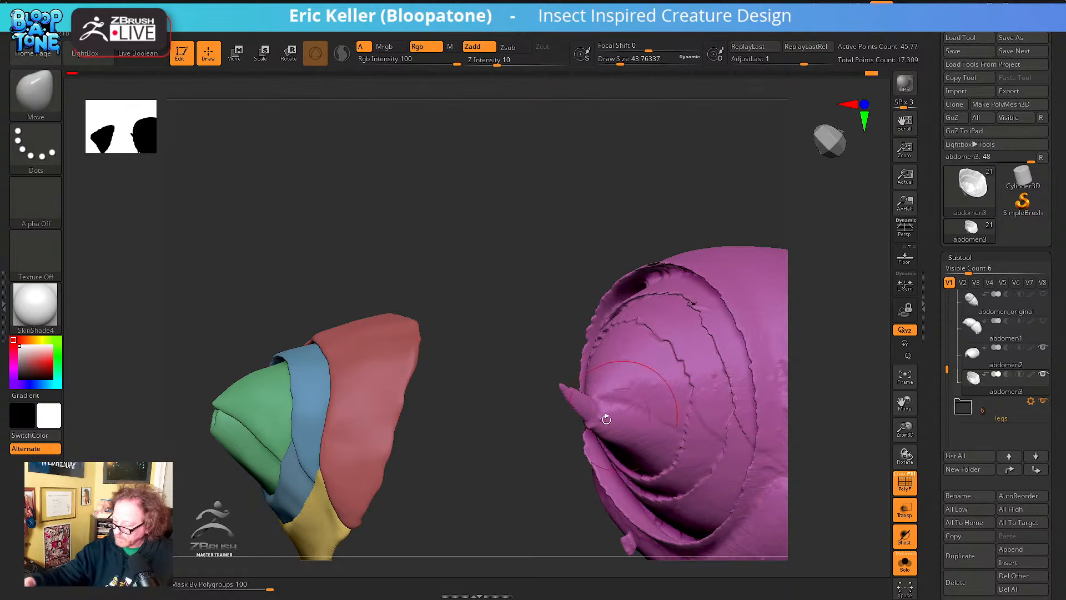
pyautogui.moveTo(399, 473)
pyautogui.keyDown('alt'); pyautogui.mouseDown(button='right')
pyautogui.moveTo(443, 428)
pyautogui.moveTo(305, 426)
pyautogui.mouseUp(button='right'); pyautogui.keyUp('alt')
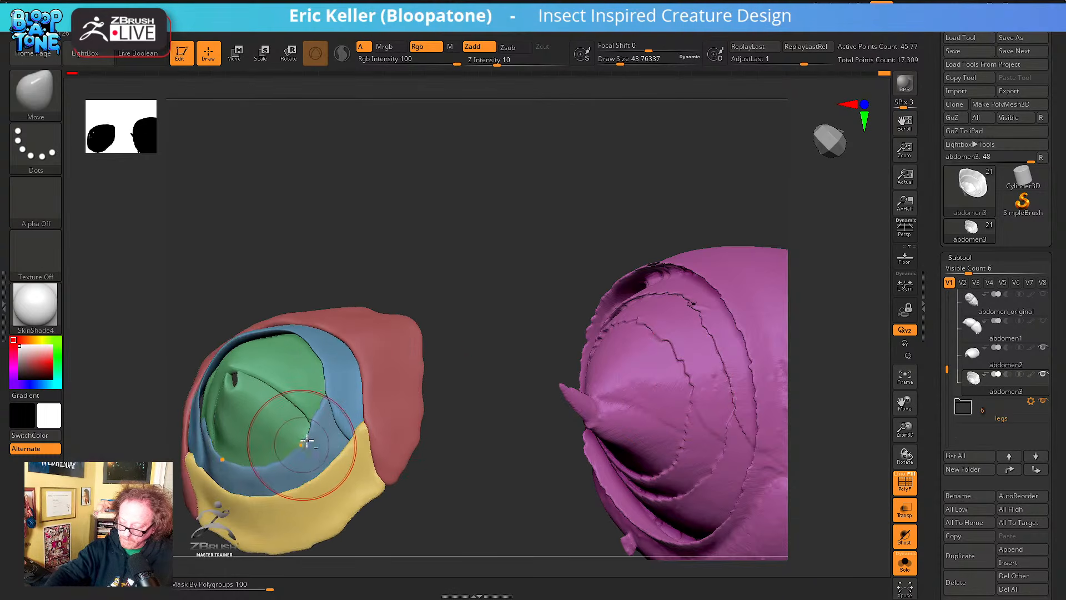
pyautogui.moveTo(302, 438); pyautogui.dragTo(444, 422, button='right')
pyautogui.keyDown('alt'); pyautogui.moveTo(655, 406); pyautogui.dragTo(589, 414, button='right'); pyautogui.keyUp('alt')
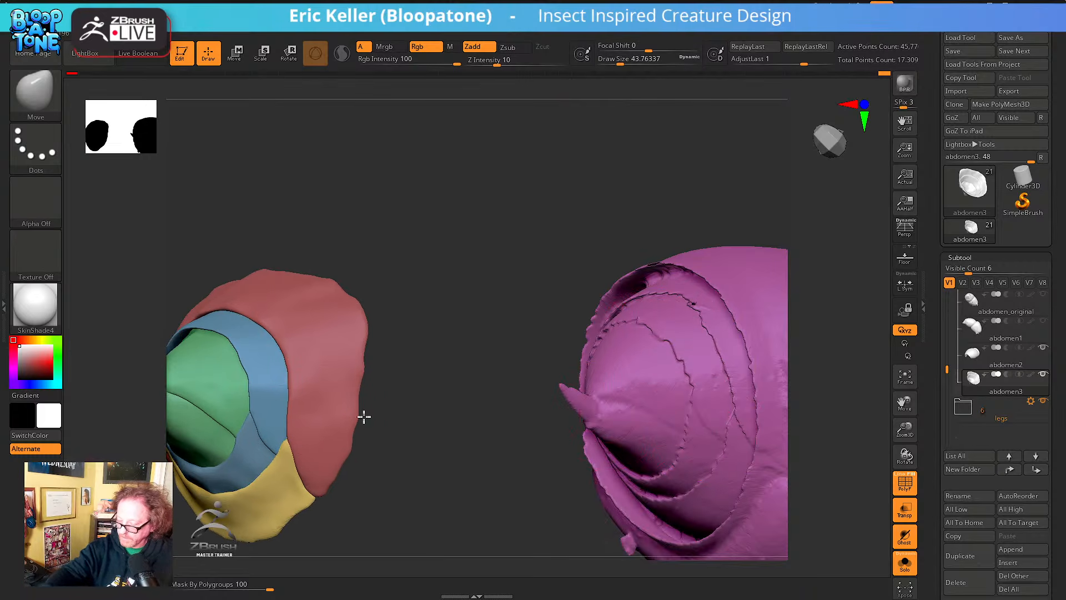
pyautogui.keyDown('alt'); pyautogui.moveTo(365, 416); pyautogui.dragTo(515, 394, button='right'); pyautogui.keyUp('alt')
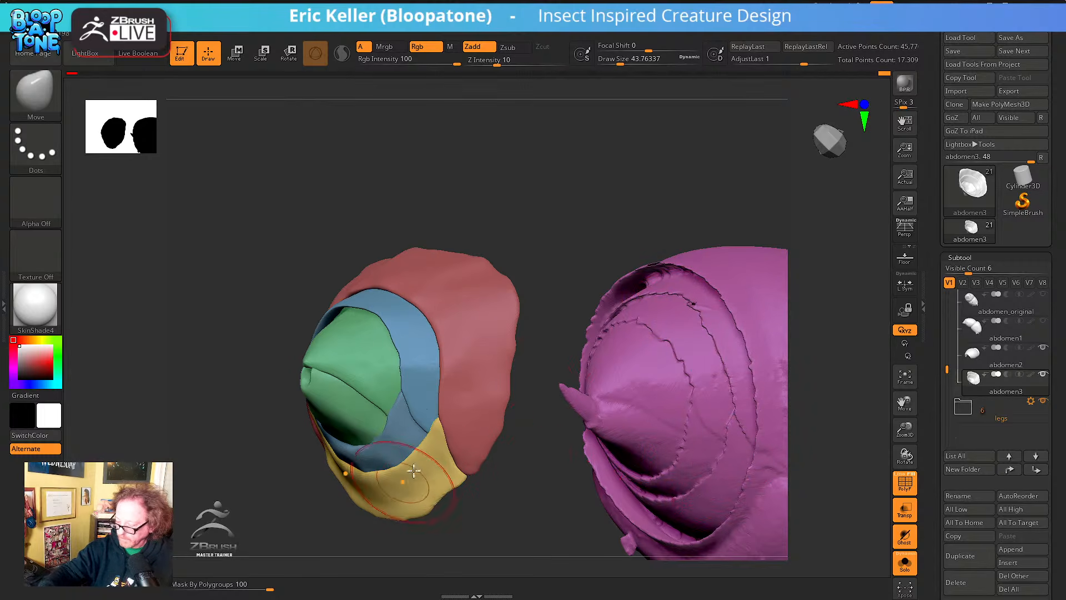
# Extend the yellow plate's free edge away from the blue plate with the Move brush
pyautogui.moveTo(430, 462)
pyautogui.keyDown('alt'); pyautogui.mouseDown(button='right')
pyautogui.moveTo(456, 433)
pyautogui.moveTo(477, 430)
pyautogui.moveTo(480, 463)
pyautogui.moveTo(492, 400)
pyautogui.mouseUp(button='right'); pyautogui.keyUp('alt')
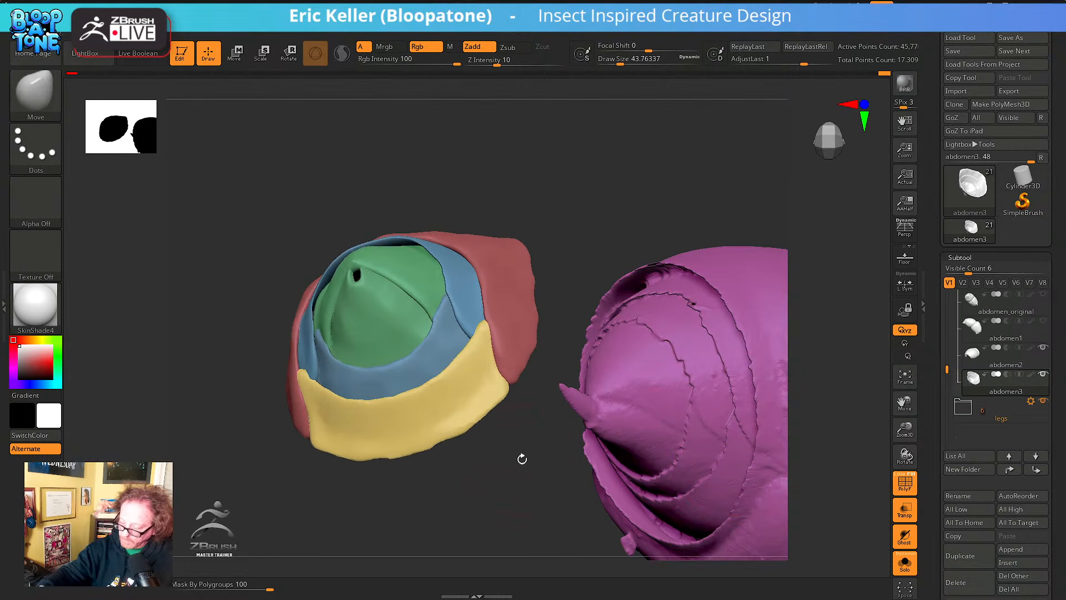
pyautogui.moveTo(435, 454); pyautogui.dragTo(473, 460, button='right')
pyautogui.moveTo(473, 460)
pyautogui.mouseDown()
pyautogui.moveTo(445, 470)
pyautogui.moveTo(457, 497)
pyautogui.moveTo(490, 445)
pyautogui.mouseUp()
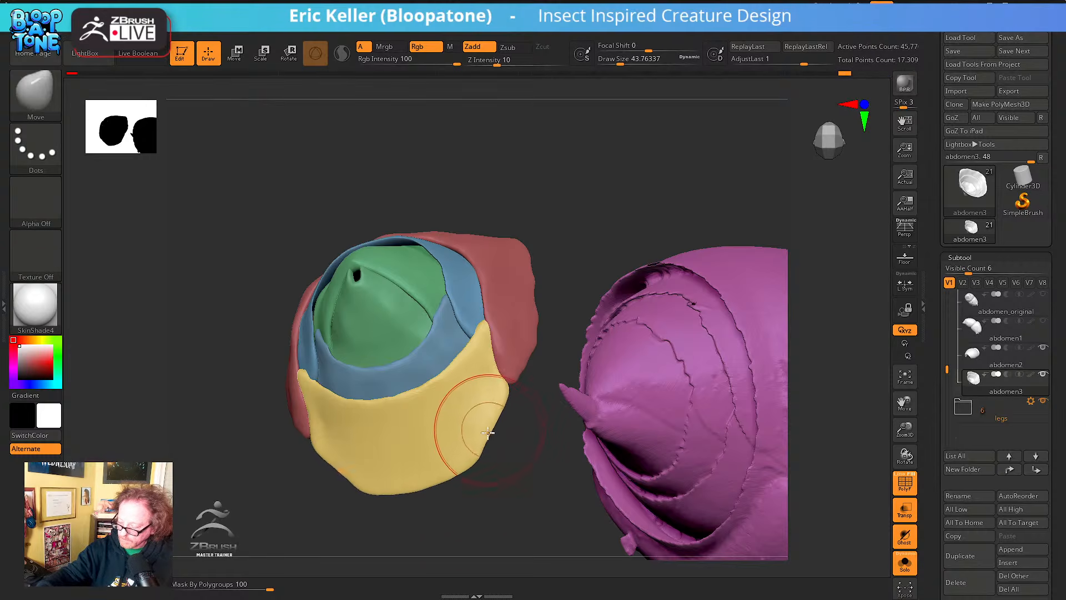
# Pull the red plate's rear edge outward in side view with the Move brush and smooth it
pyautogui.moveTo(516, 449)
pyautogui.mouseDown(button='right')
pyautogui.moveTo(498, 409)
pyautogui.moveTo(500, 434)
pyautogui.moveTo(452, 467)
pyautogui.moveTo(447, 445)
pyautogui.moveTo(499, 431)
pyautogui.moveTo(393, 449)
pyautogui.mouseUp(button='right')
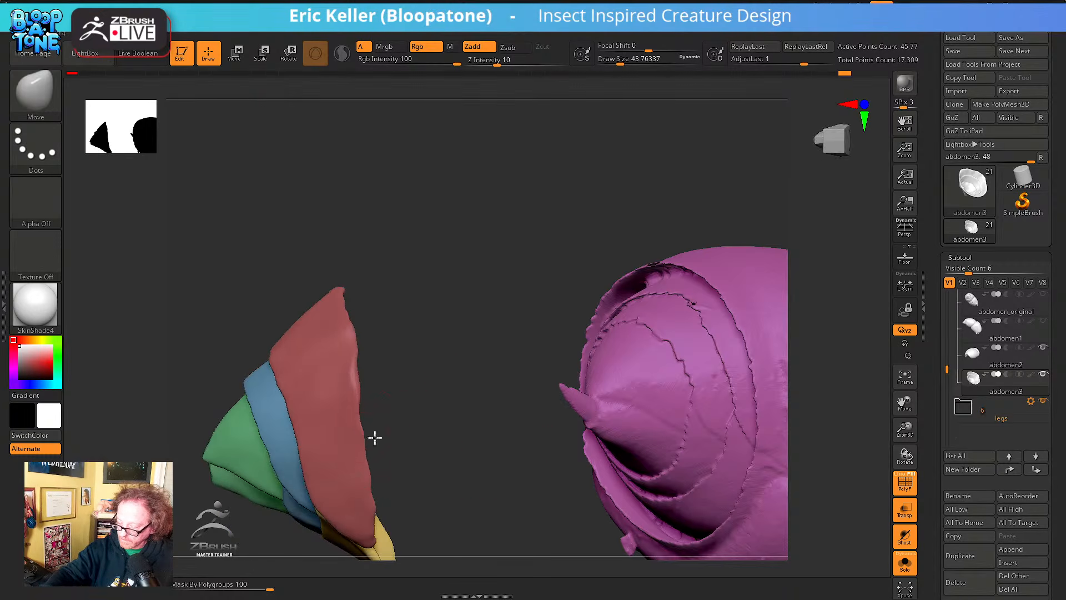
pyautogui.moveTo(349, 387)
pyautogui.mouseDown()
pyautogui.moveTo(364, 383)
pyautogui.moveTo(362, 315)
pyautogui.moveTo(371, 327)
pyautogui.mouseUp()
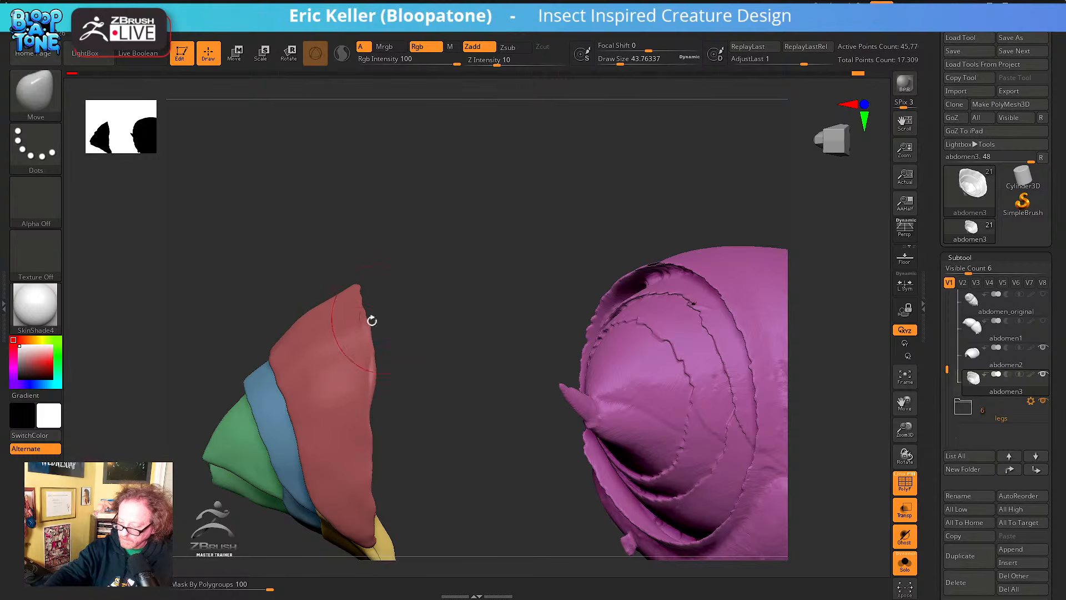
pyautogui.keyDown('alt'); pyautogui.moveTo(428, 401); pyautogui.dragTo(463, 353, button='right'); pyautogui.keyUp('alt')
pyautogui.moveTo(404, 359); pyautogui.dragTo(415, 350)
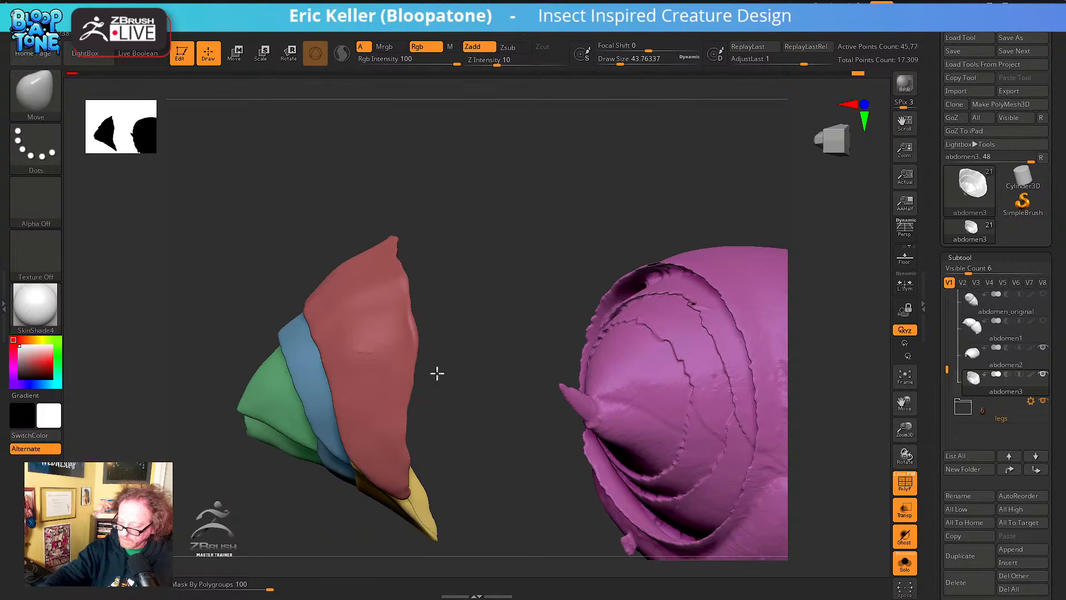
pyautogui.press('shift')
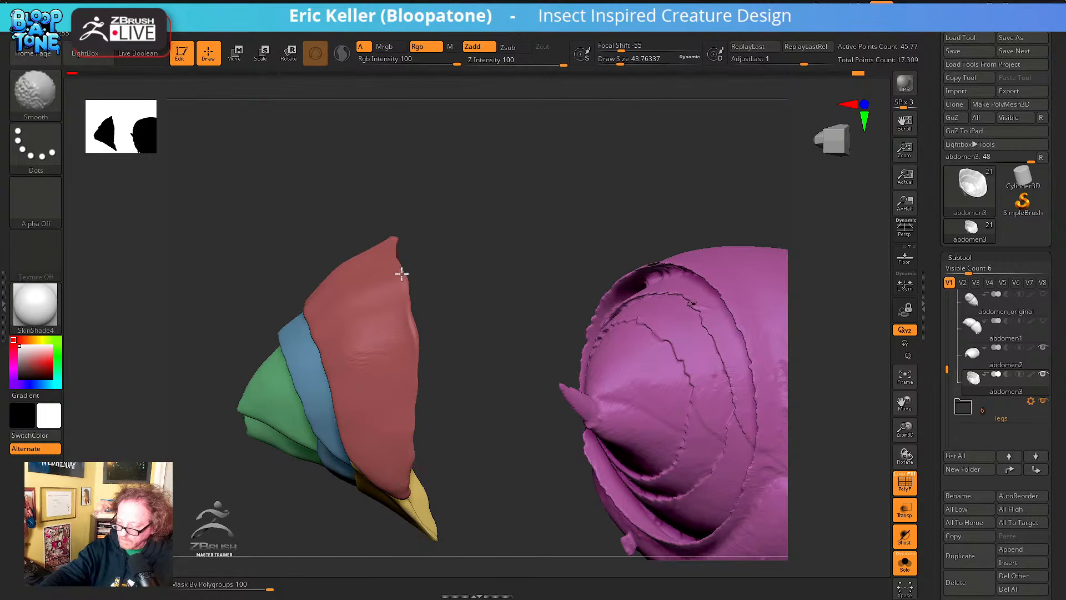
pyautogui.moveTo(443, 261); pyautogui.dragTo(371, 214, button='right')
pyautogui.moveTo(333, 138)
pyautogui.keyDown('shift'); pyautogui.mouseDown()
pyautogui.moveTo(375, 230)
pyautogui.moveTo(356, 297)
pyautogui.mouseUp(); pyautogui.keyUp('shift')
# Set the Move brush size to about 46 and even out the red plate's rear edge from its upper corner downward
pyautogui.moveTo(377, 232)
pyautogui.mouseDown()
pyautogui.moveTo(384, 227)
pyautogui.moveTo(393, 259)
pyautogui.moveTo(379, 210)
pyautogui.mouseUp()
pyautogui.press('s')
pyautogui.press('s')
pyautogui.moveTo(391, 307)
pyautogui.mouseDown()
pyautogui.moveTo(405, 305)
pyautogui.moveTo(464, 368)
pyautogui.moveTo(421, 325)
pyautogui.mouseUp()
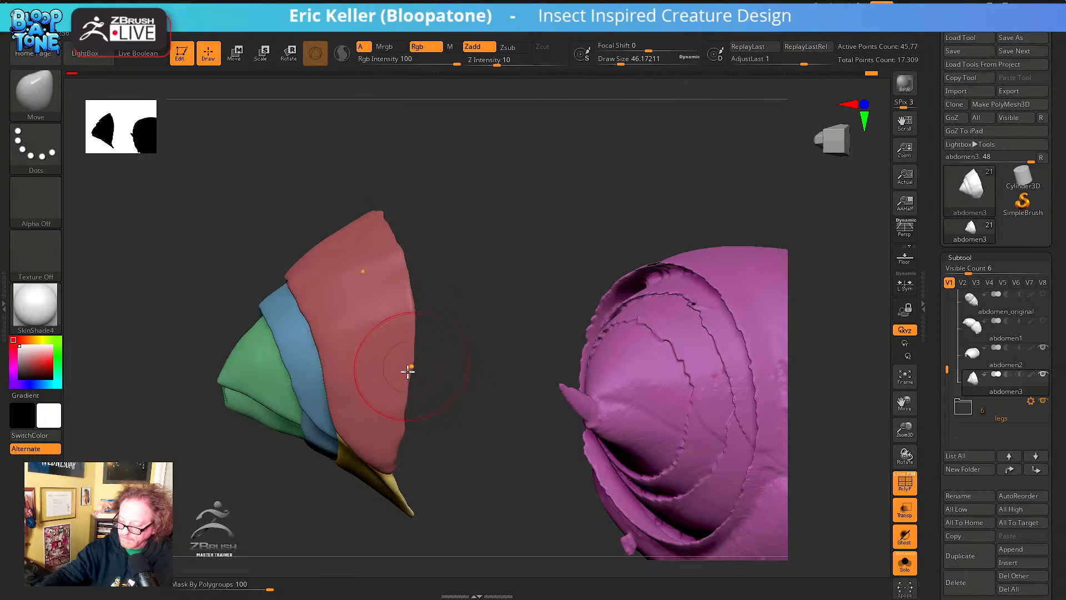
pyautogui.moveTo(400, 423); pyautogui.dragTo(681, 347)
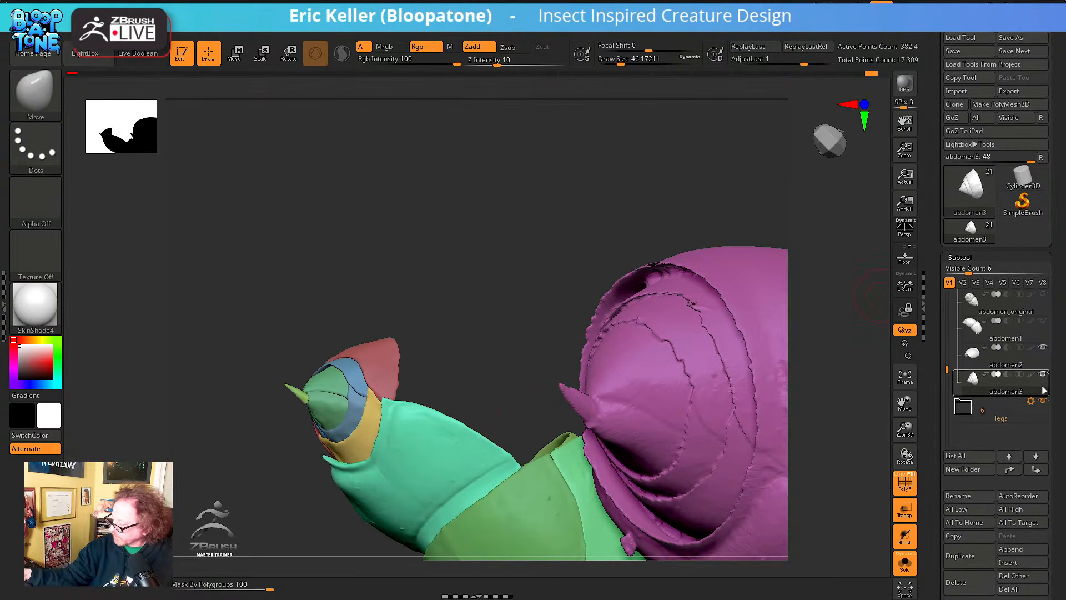
# Check how the tail plates fit the surrounding abdomen shell with solo off, comparing transparent and opaque display
pyautogui.click(904, 562)
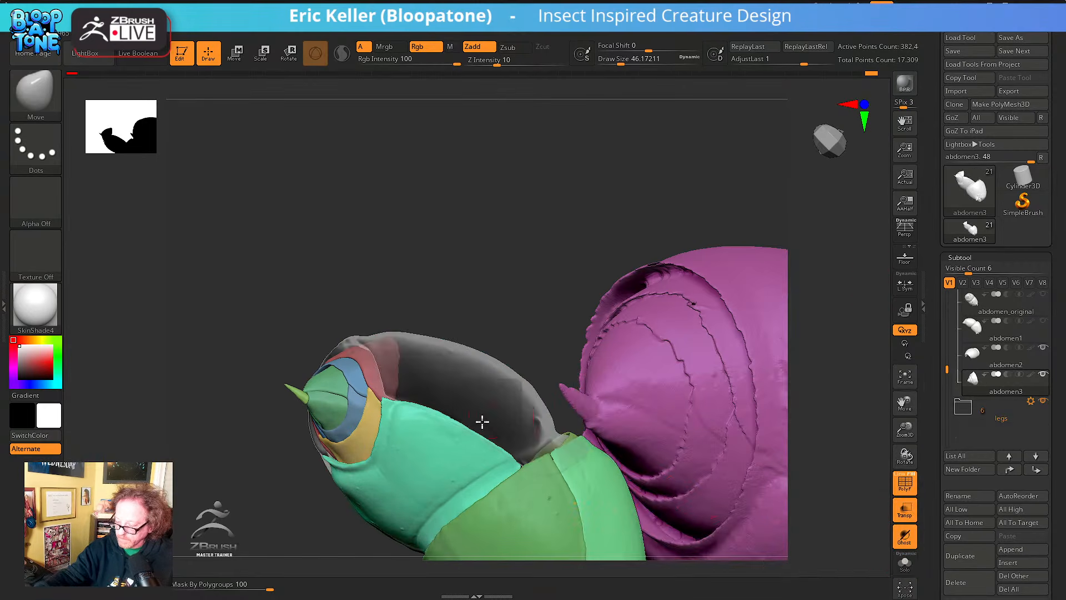
pyautogui.moveTo(482, 421)
pyautogui.mouseDown(button='right')
pyautogui.moveTo(488, 455)
pyautogui.moveTo(444, 452)
pyautogui.moveTo(514, 412)
pyautogui.moveTo(445, 405)
pyautogui.moveTo(431, 416)
pyautogui.mouseUp(button='right')
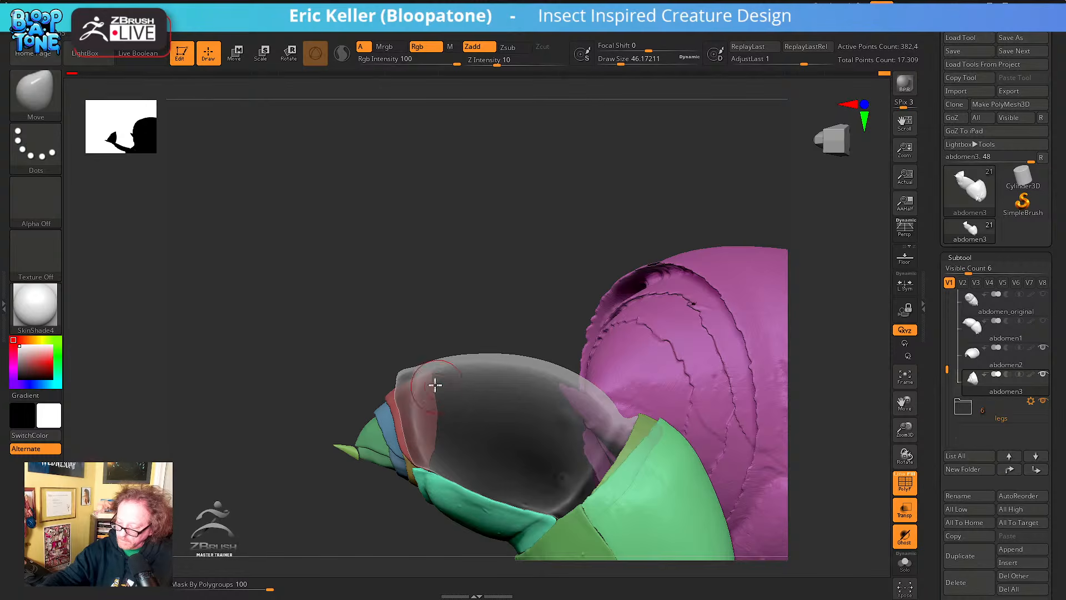
pyautogui.moveTo(433, 383)
pyautogui.mouseDown(button='right')
pyautogui.moveTo(448, 411)
pyautogui.moveTo(445, 369)
pyautogui.moveTo(437, 411)
pyautogui.moveTo(507, 383)
pyautogui.moveTo(449, 381)
pyautogui.moveTo(436, 428)
pyautogui.moveTo(444, 414)
pyautogui.moveTo(445, 460)
pyautogui.moveTo(428, 450)
pyautogui.moveTo(448, 384)
pyautogui.mouseUp(button='right')
pyautogui.keyDown('alt'); pyautogui.moveTo(509, 398); pyautogui.dragTo(465, 396, button='right'); pyautogui.keyUp('alt')
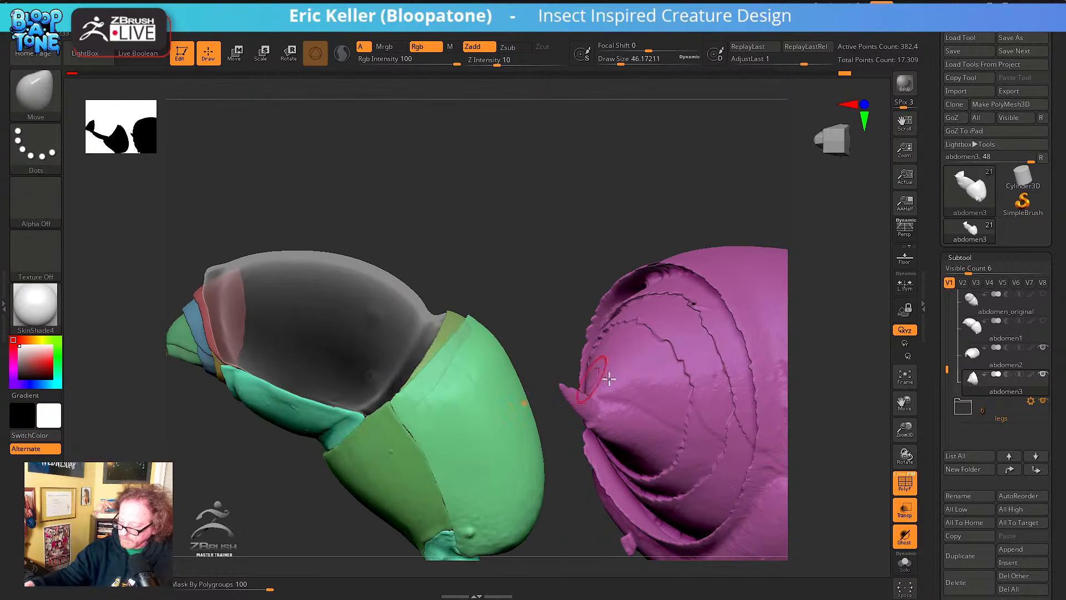
pyautogui.click(910, 512)
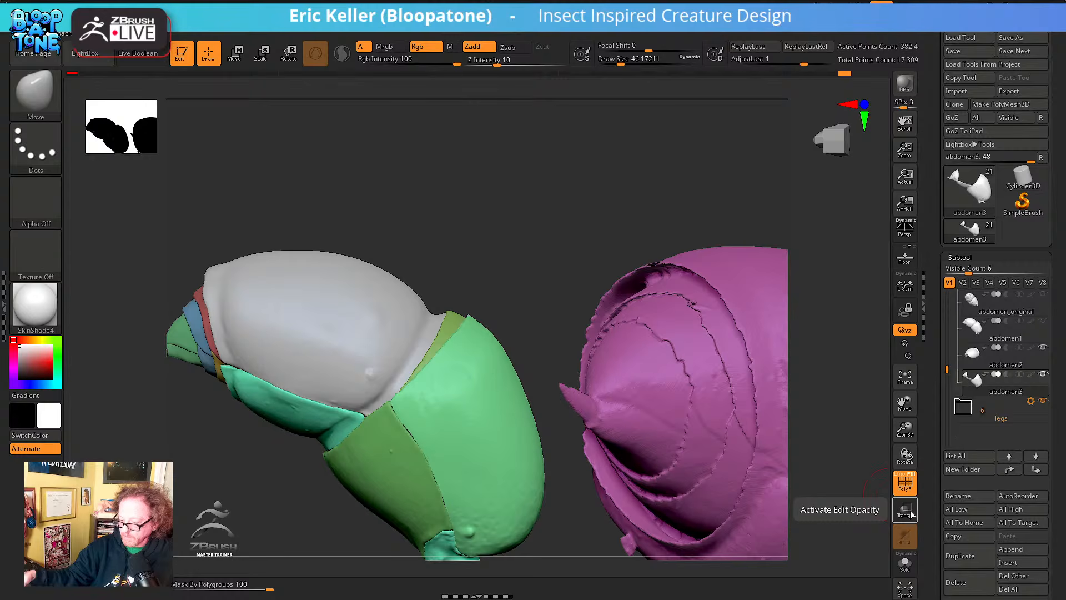
pyautogui.click(911, 515)
pyautogui.moveTo(873, 505); pyautogui.dragTo(814, 502, button='right')
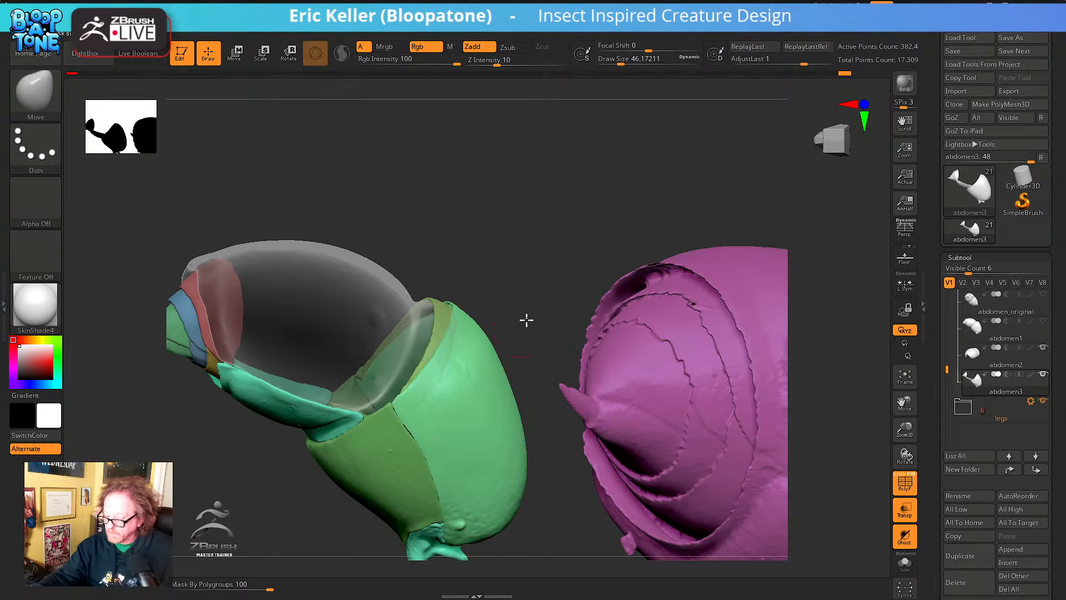
pyautogui.moveTo(526, 320); pyautogui.dragTo(533, 372, button='right')
pyautogui.moveTo(472, 414)
pyautogui.keyDown('alt'); pyautogui.mouseDown(button='right')
pyautogui.moveTo(506, 324)
pyautogui.moveTo(483, 361)
pyautogui.moveTo(444, 343)
pyautogui.moveTo(468, 381)
pyautogui.moveTo(431, 390)
pyautogui.moveTo(437, 338)
pyautogui.moveTo(547, 418)
pyautogui.moveTo(482, 423)
pyautogui.moveTo(499, 409)
pyautogui.moveTo(481, 365)
pyautogui.mouseUp(button='right'); pyautogui.keyUp('alt')
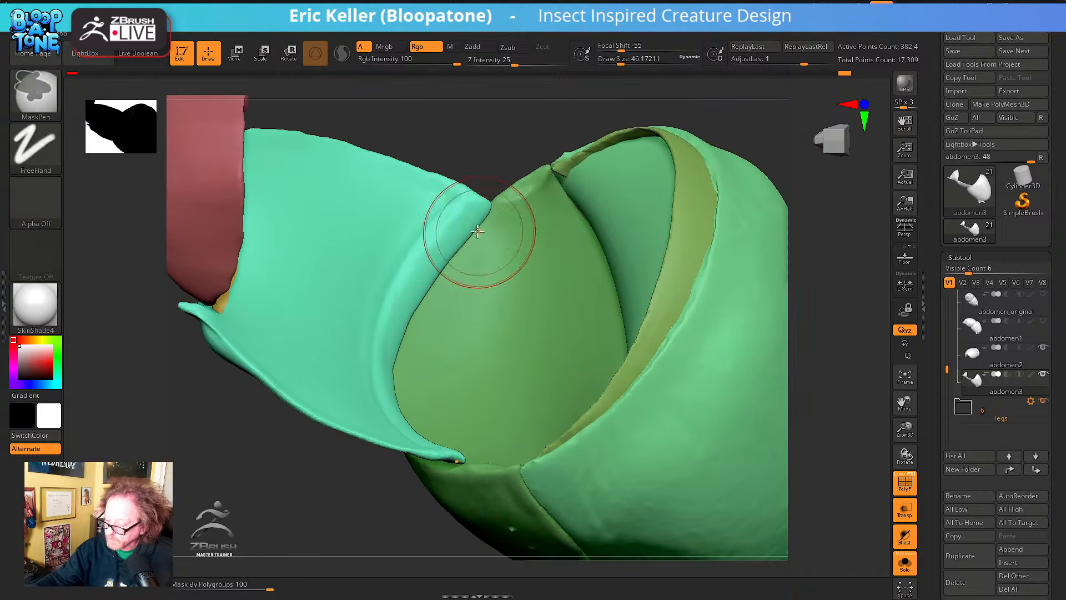
# Extend the turquoise plate's rear edge and corners over the olive-green plate, then smooth the edge into an even line
pyautogui.moveTo(478, 229); pyautogui.dragTo(560, 265)
pyautogui.moveTo(478, 239); pyautogui.dragTo(486, 269)
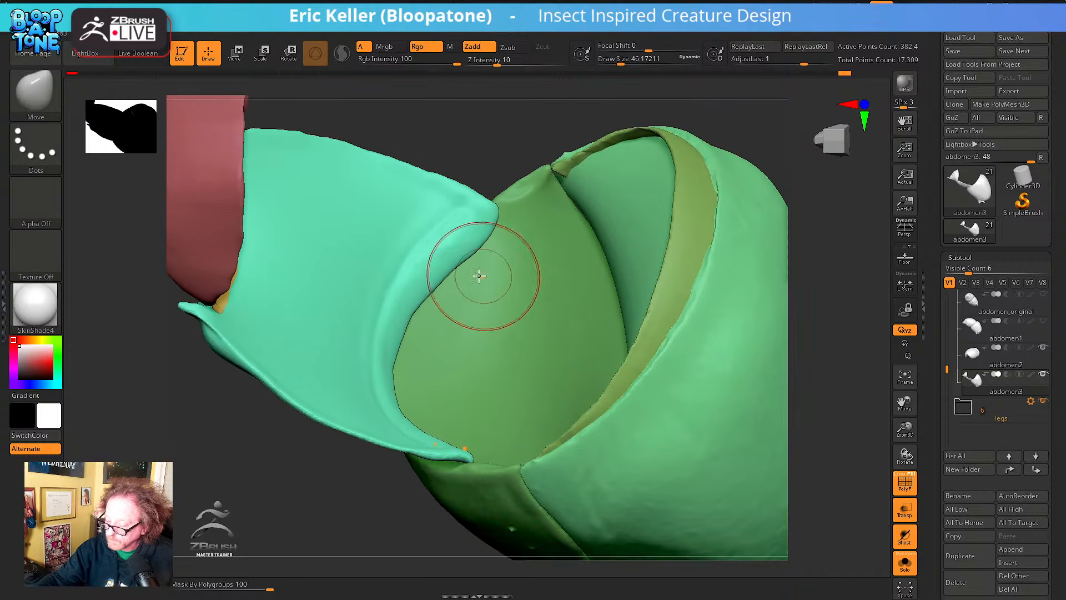
pyautogui.moveTo(431, 340); pyautogui.dragTo(387, 367, button='right')
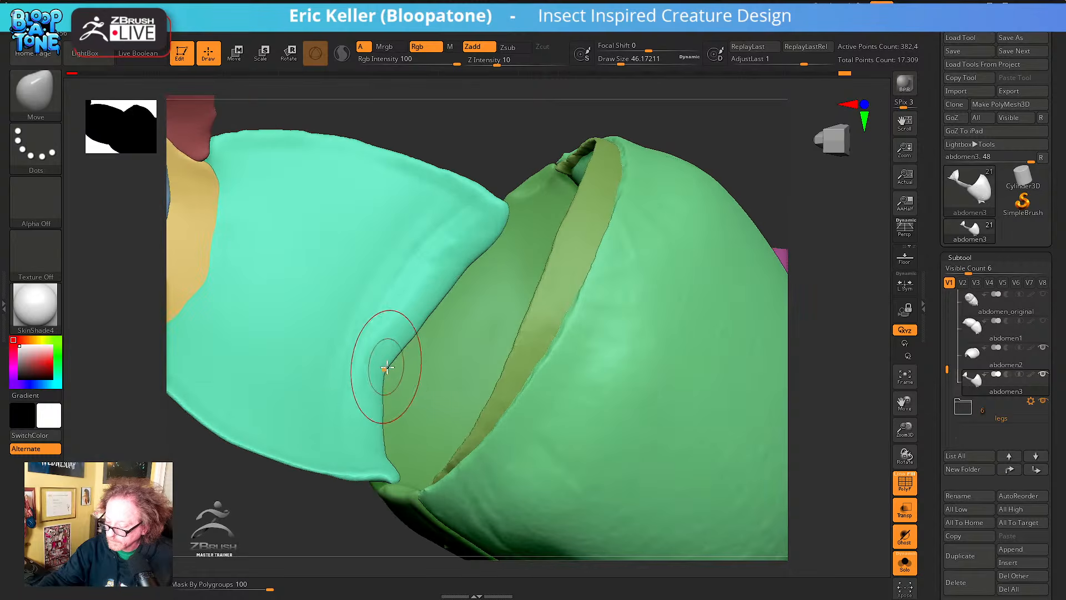
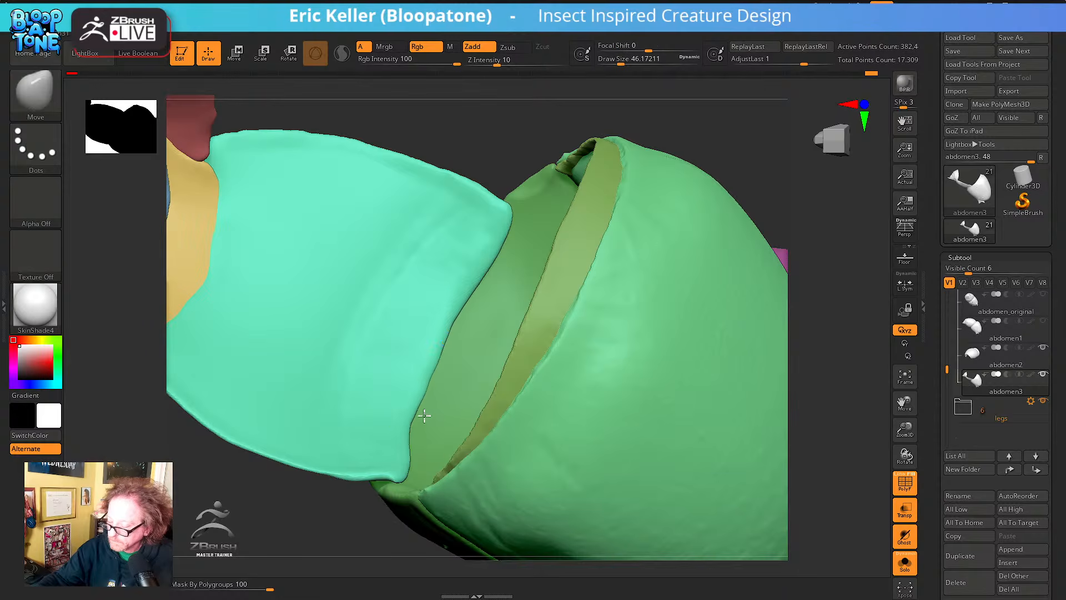
pyautogui.press('shift')
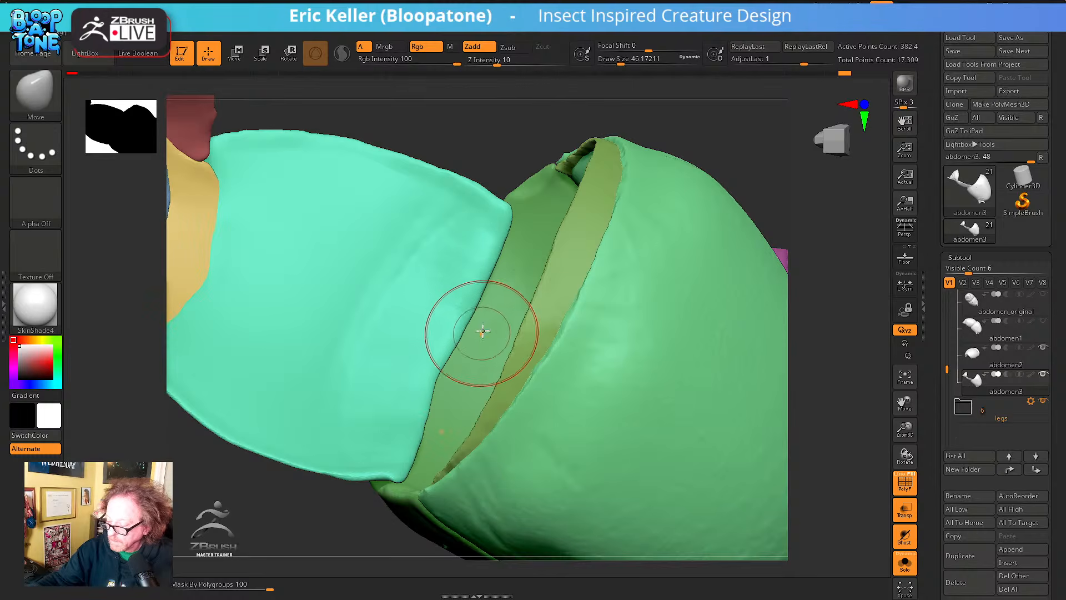
pyautogui.press('shift')
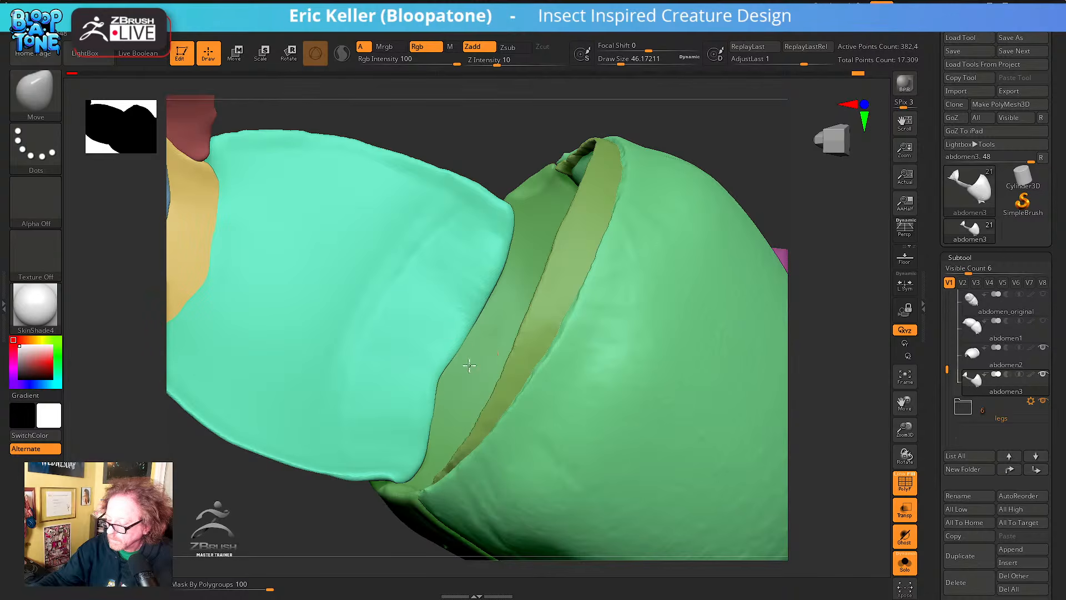
pyautogui.press('shift')
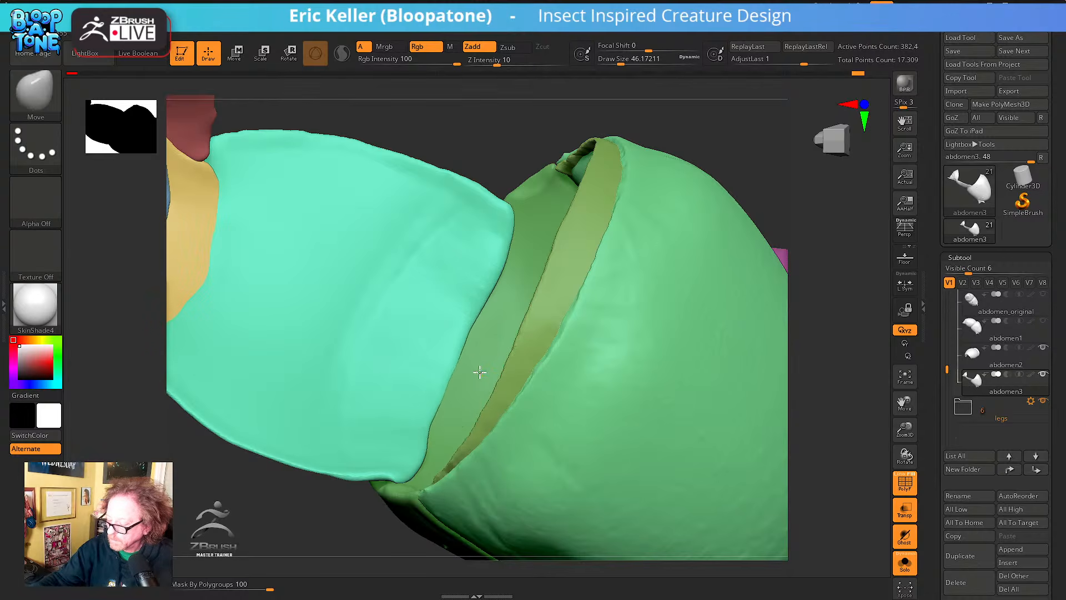
pyautogui.press('shift')
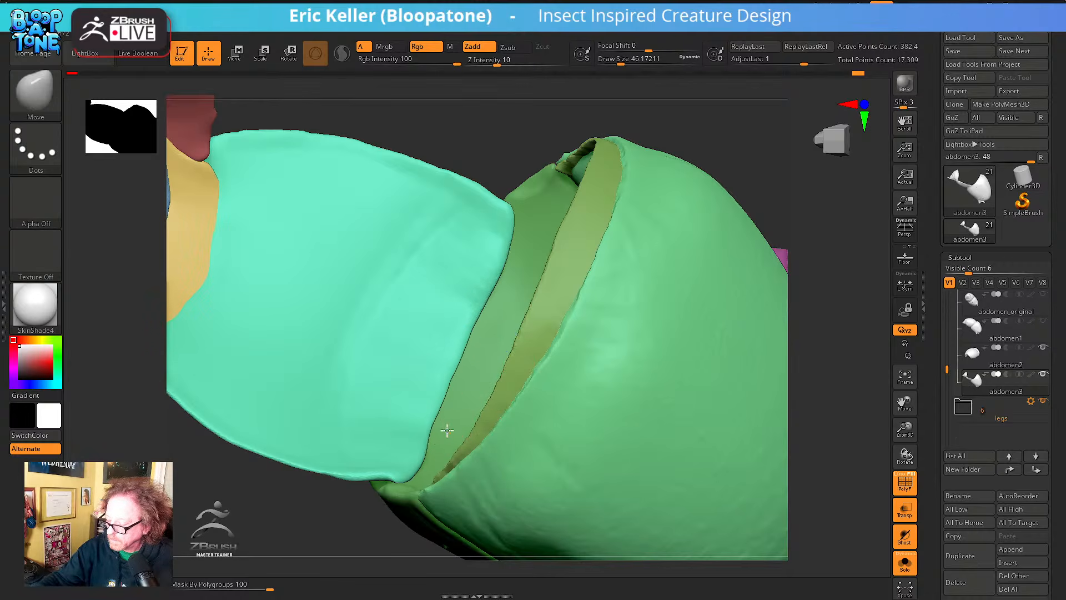
pyautogui.press('shift')
# Refine the turquoise plate's rear edge along its underside seam with the green plate
pyautogui.moveTo(424, 462)
pyautogui.mouseDown(button='right')
pyautogui.moveTo(452, 338)
pyautogui.moveTo(499, 270)
pyautogui.moveTo(457, 328)
pyautogui.moveTo(454, 297)
pyautogui.moveTo(450, 332)
pyautogui.mouseUp(button='right')
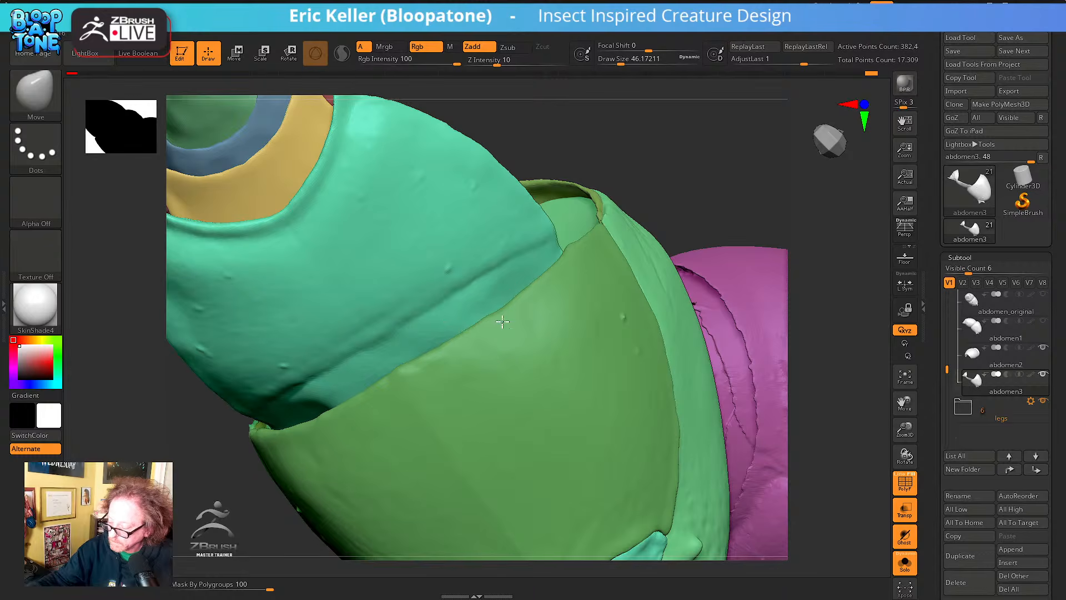
pyautogui.moveTo(542, 285)
pyautogui.mouseDown(button='right')
pyautogui.moveTo(542, 274)
pyautogui.moveTo(432, 366)
pyautogui.mouseUp(button='right')
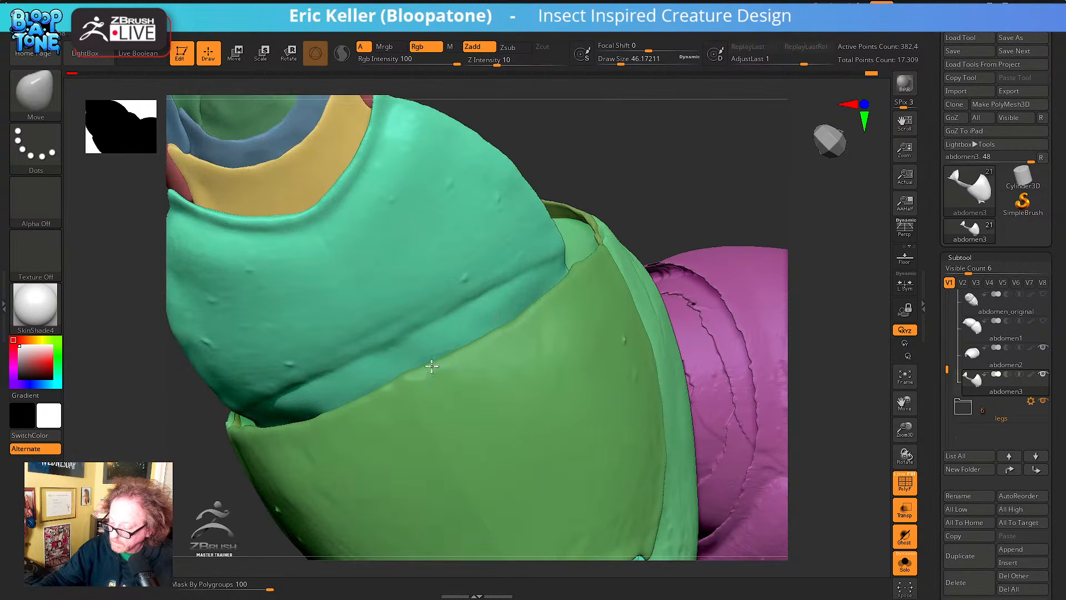
pyautogui.moveTo(507, 339)
pyautogui.mouseDown(button='right')
pyautogui.moveTo(507, 309)
pyautogui.moveTo(356, 381)
pyautogui.mouseUp(button='right')
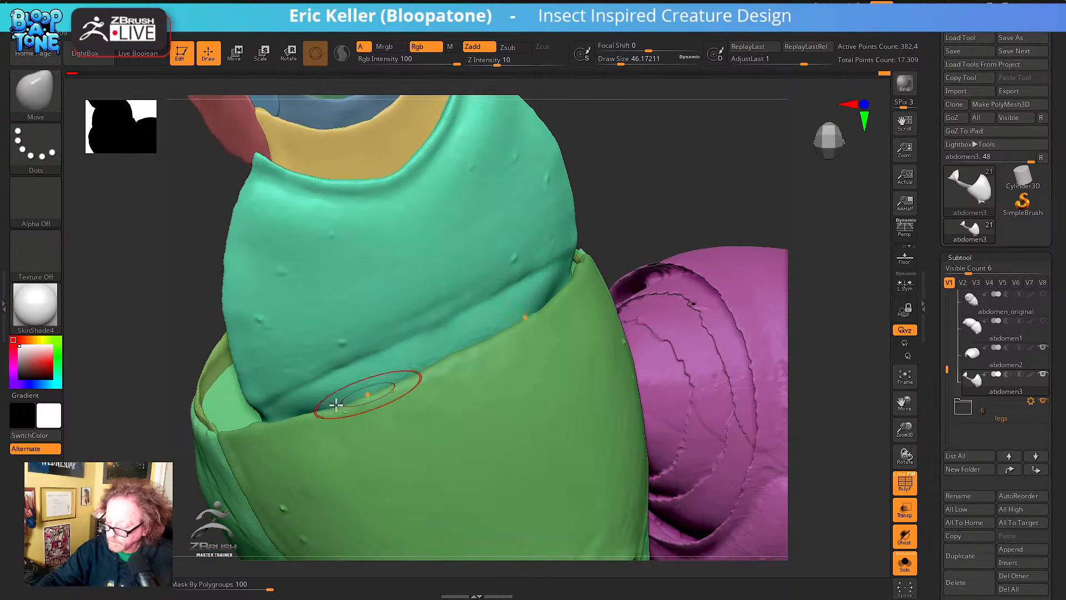
pyautogui.moveTo(499, 307)
pyautogui.mouseDown(button='right')
pyautogui.moveTo(553, 294)
pyautogui.moveTo(560, 333)
pyautogui.moveTo(542, 378)
pyautogui.moveTo(535, 341)
pyautogui.moveTo(507, 352)
pyautogui.mouseUp(button='right')
pyautogui.press('shift')
# Pull out the turquoise plate's rear corners from the inside view and smooth its inner edge
pyautogui.moveTo(438, 311); pyautogui.dragTo(502, 345, button='right')
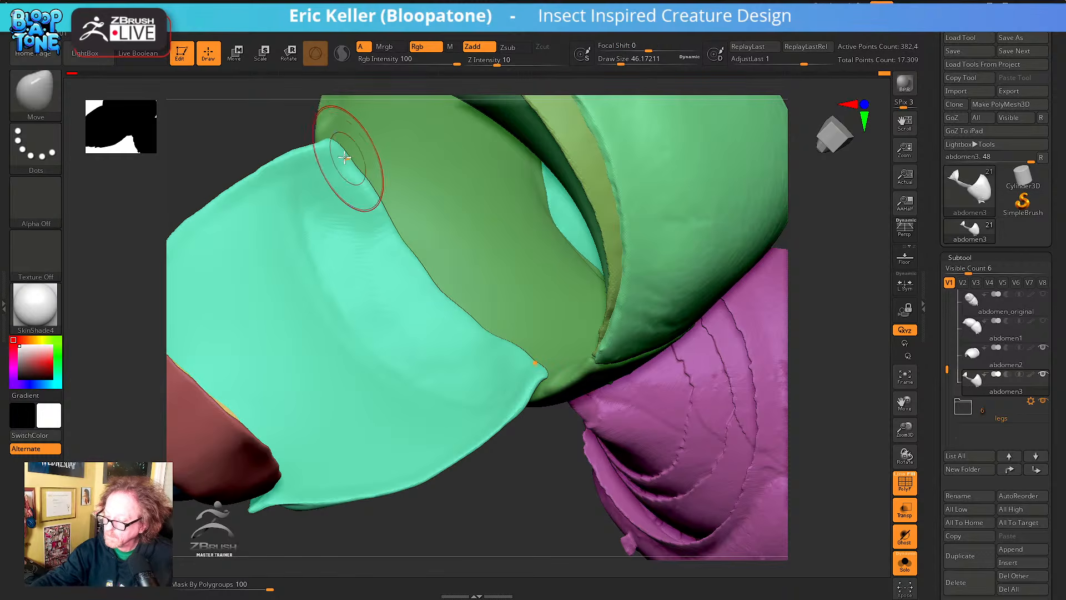
pyautogui.moveTo(350, 160)
pyautogui.mouseDown()
pyautogui.moveTo(345, 145)
pyautogui.moveTo(359, 130)
pyautogui.mouseUp()
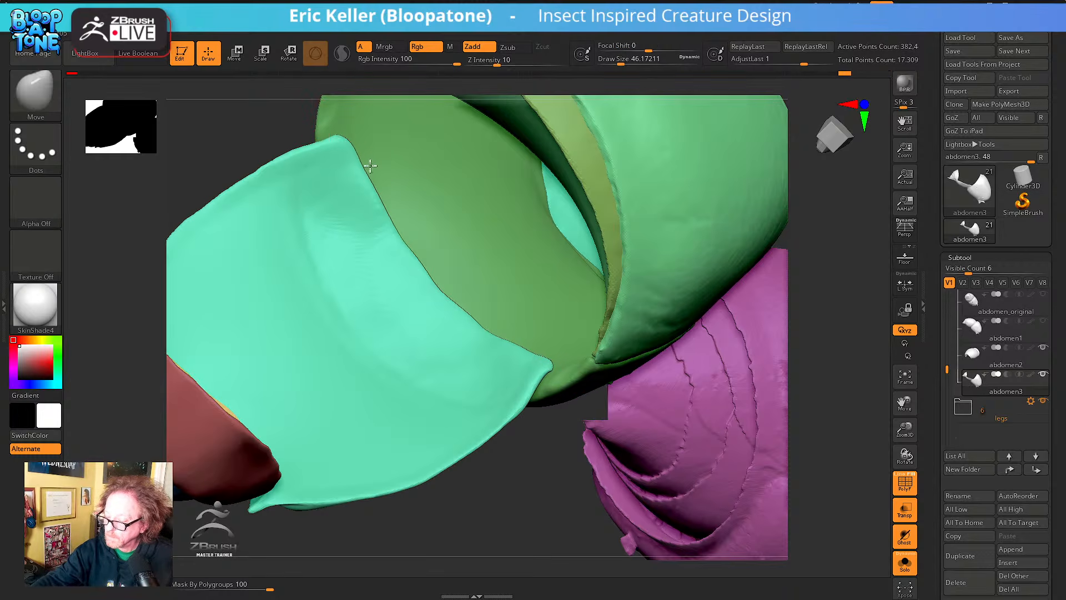
pyautogui.press('shift')
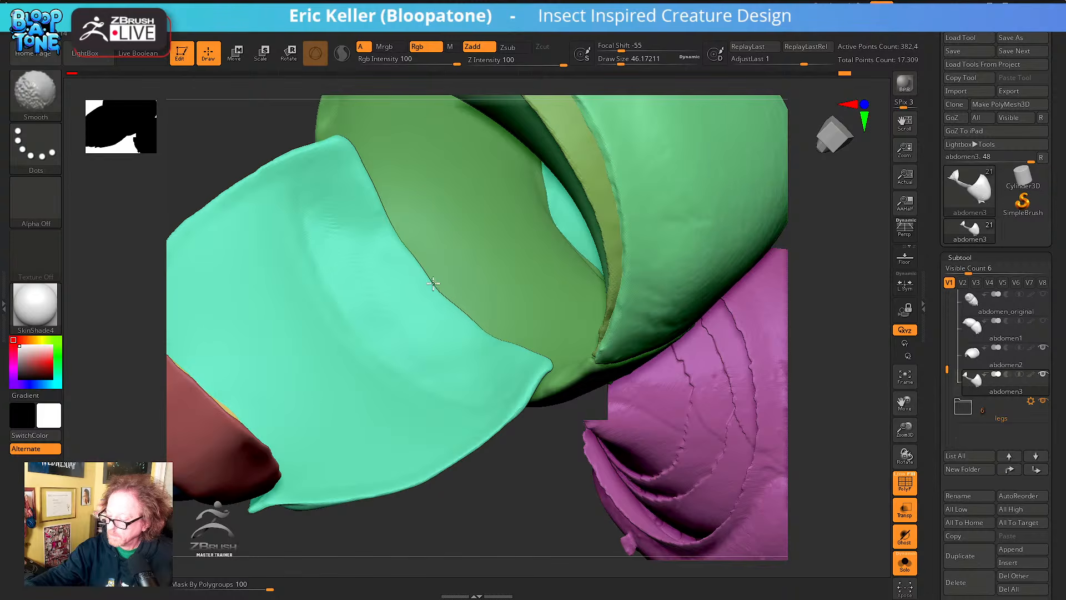
# Inspect the large green plate's open rim and inside, toggling polygroup visibility and bringing back the neighbouring plates
pyautogui.moveTo(489, 330)
pyautogui.mouseDown(button='right')
pyautogui.moveTo(544, 407)
pyautogui.moveTo(471, 488)
pyautogui.moveTo(435, 442)
pyautogui.moveTo(469, 498)
pyautogui.moveTo(497, 483)
pyautogui.moveTo(524, 447)
pyautogui.moveTo(506, 431)
pyautogui.moveTo(441, 439)
pyautogui.mouseUp(button='right')
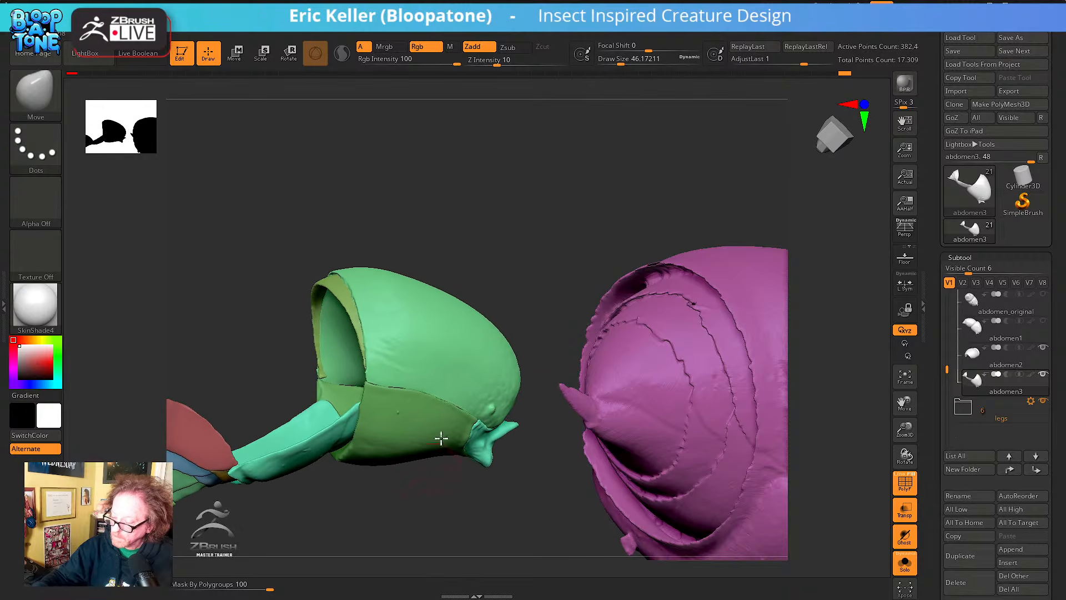
pyautogui.moveTo(469, 339); pyautogui.dragTo(592, 247, button='right')
pyautogui.keyDown('ctrl'); pyautogui.keyDown('shift'); pyautogui.click(481, 328); pyautogui.keyUp('shift'); pyautogui.keyUp('ctrl')
pyautogui.keyDown('ctrl'); pyautogui.keyDown('shift'); pyautogui.click(536, 260); pyautogui.keyUp('shift'); pyautogui.keyUp('ctrl')
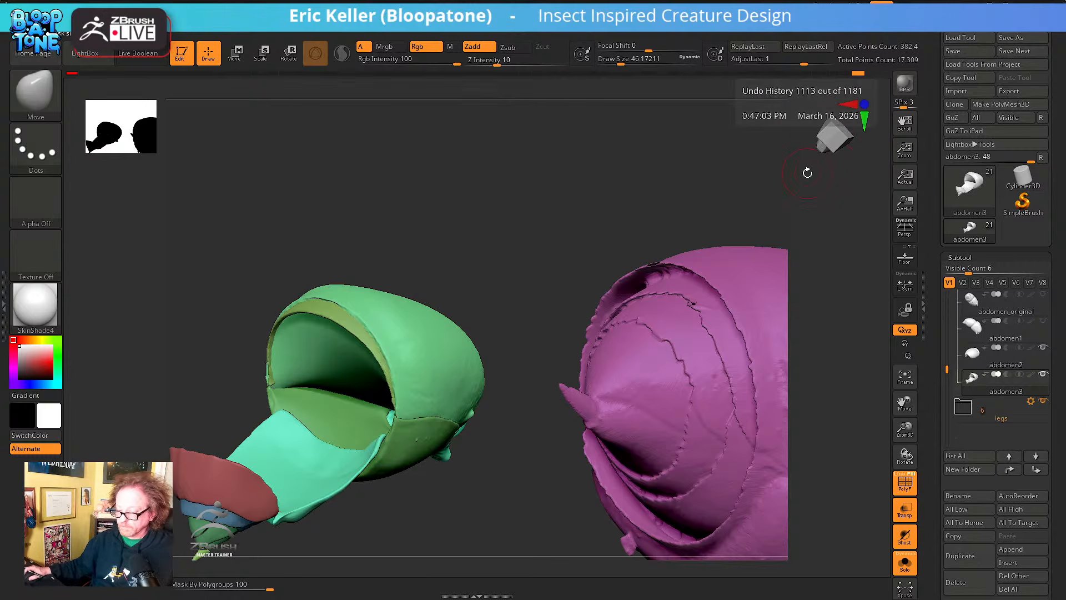
pyautogui.moveTo(542, 329); pyautogui.dragTo(422, 300, button='right')
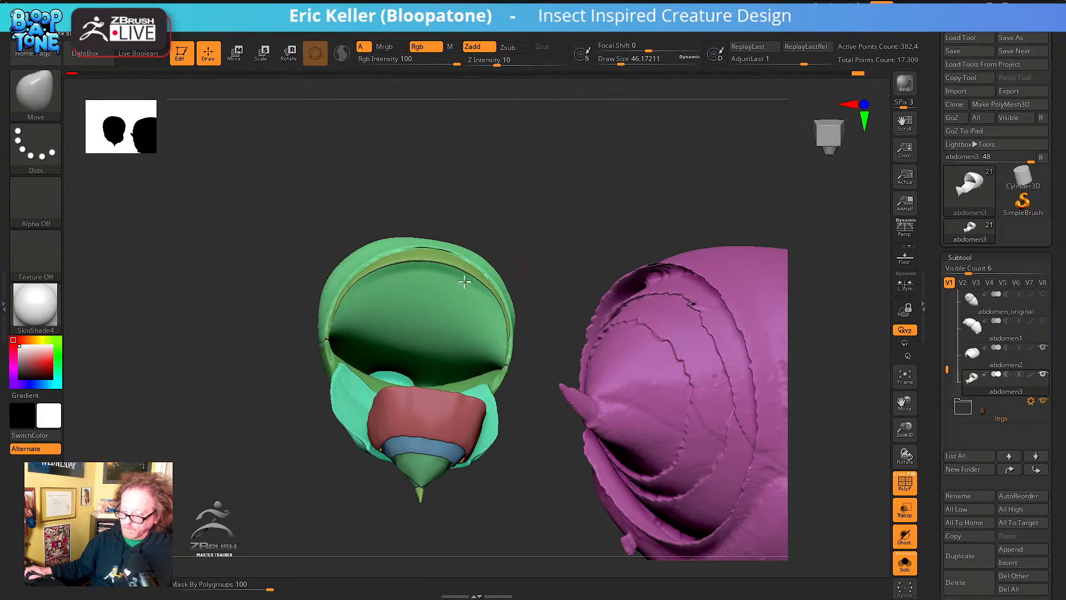
# Isolate the large green plate of abdomen3 and split its hidden parts off into a separate subtool
pyautogui.moveTo(535, 196); pyautogui.dragTo(460, 215, button='right')
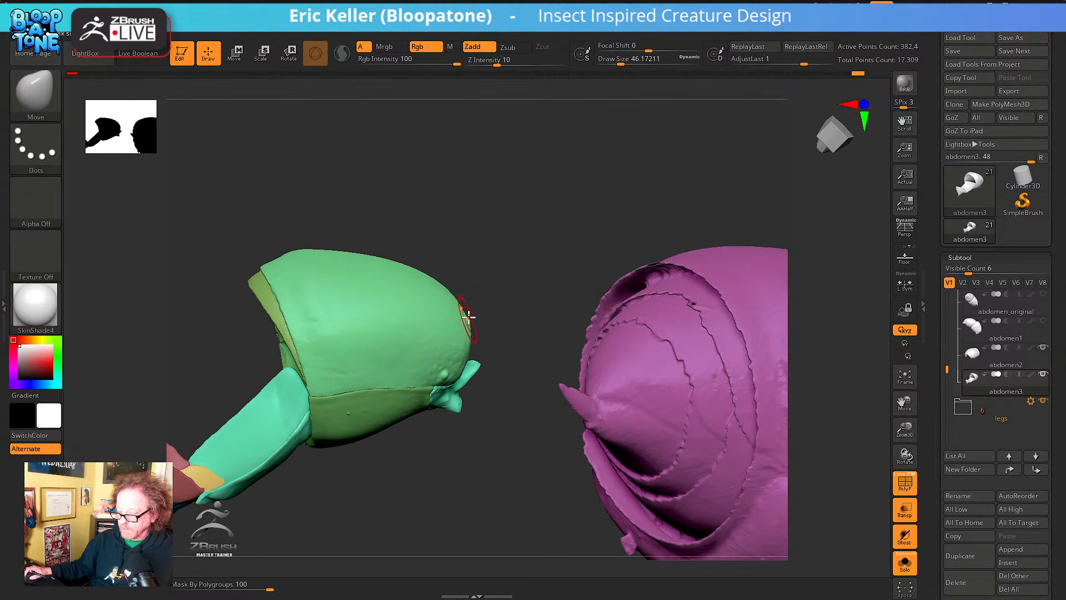
pyautogui.keyDown('ctrl'); pyautogui.keyDown('shift'); pyautogui.click(428, 302); pyautogui.keyUp('shift'); pyautogui.keyUp('ctrl')
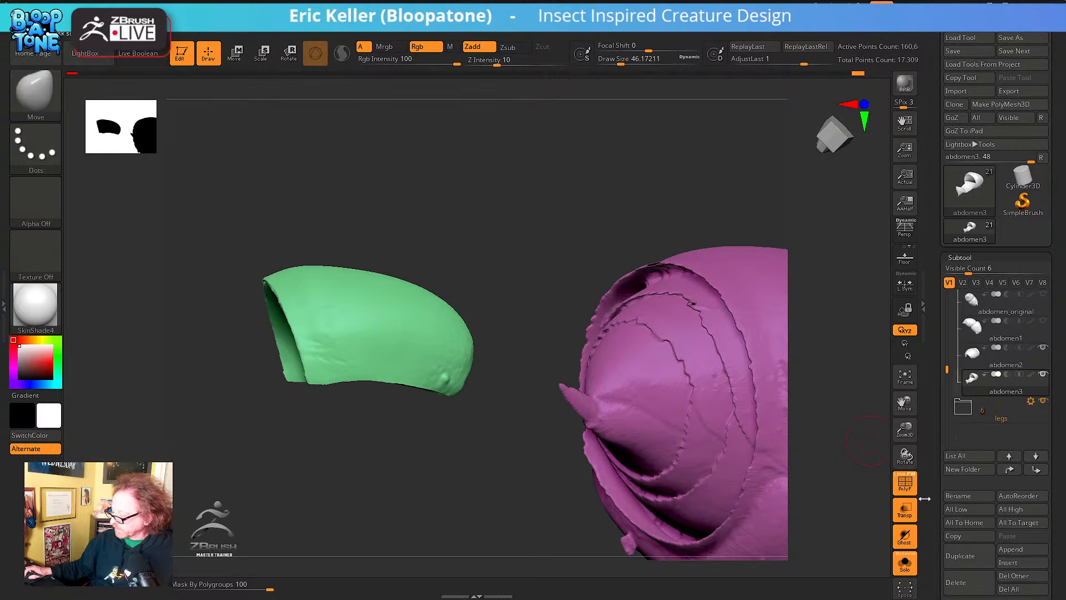
pyautogui.moveTo(932, 503); pyautogui.dragTo(941, 421)
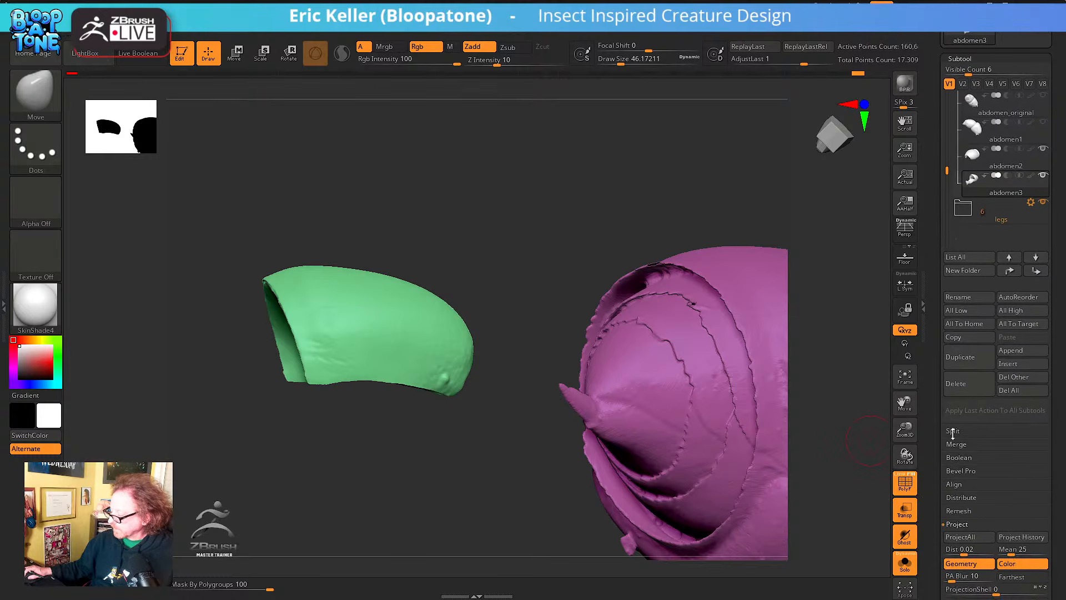
pyautogui.click(952, 431)
pyautogui.click(956, 443)
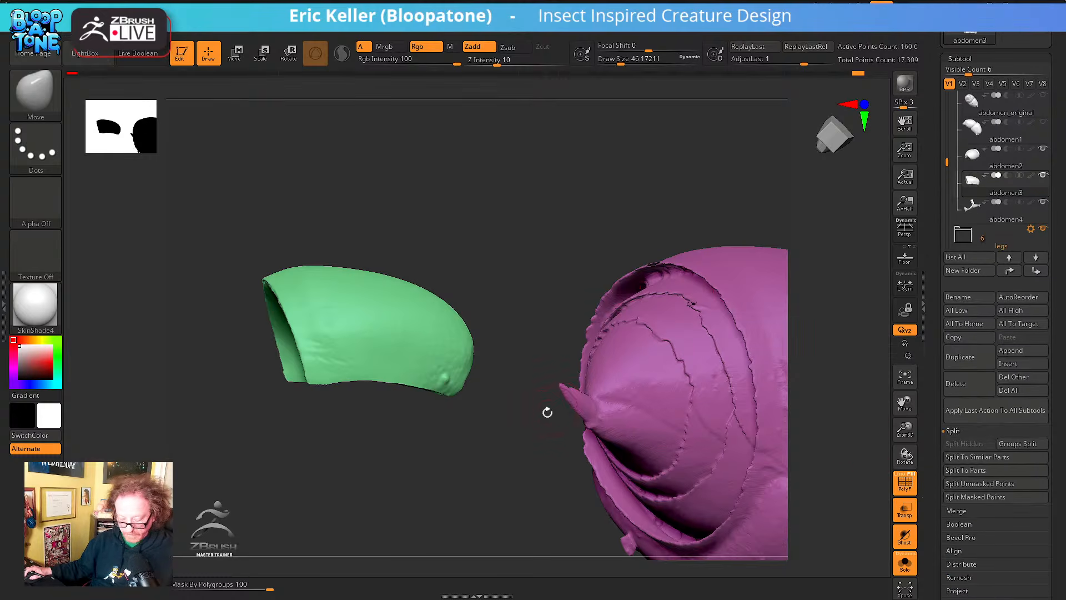
# Examine the split green plate and the remaining abdomen parts by switching between abdomen2, abdomen3 and abdomen4
pyautogui.keyDown('ctrl'); pyautogui.keyDown('shift'); pyautogui.click(590, 379); pyautogui.keyUp('shift'); pyautogui.keyUp('ctrl')
pyautogui.moveTo(538, 420); pyautogui.dragTo(851, 387)
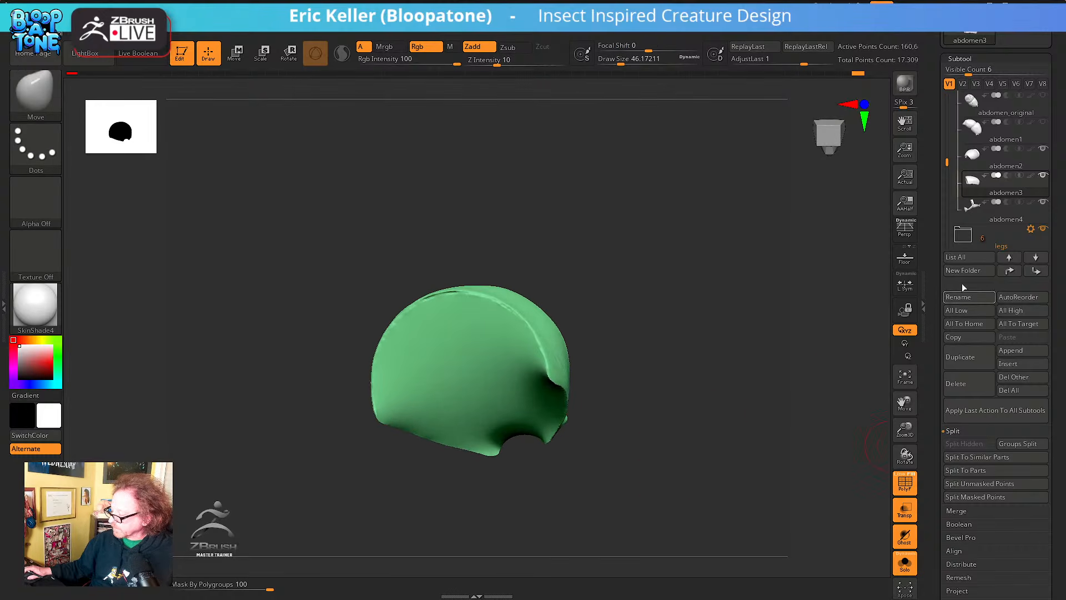
pyautogui.click(1006, 161)
pyautogui.moveTo(640, 284); pyautogui.dragTo(666, 255)
pyautogui.click(1002, 182)
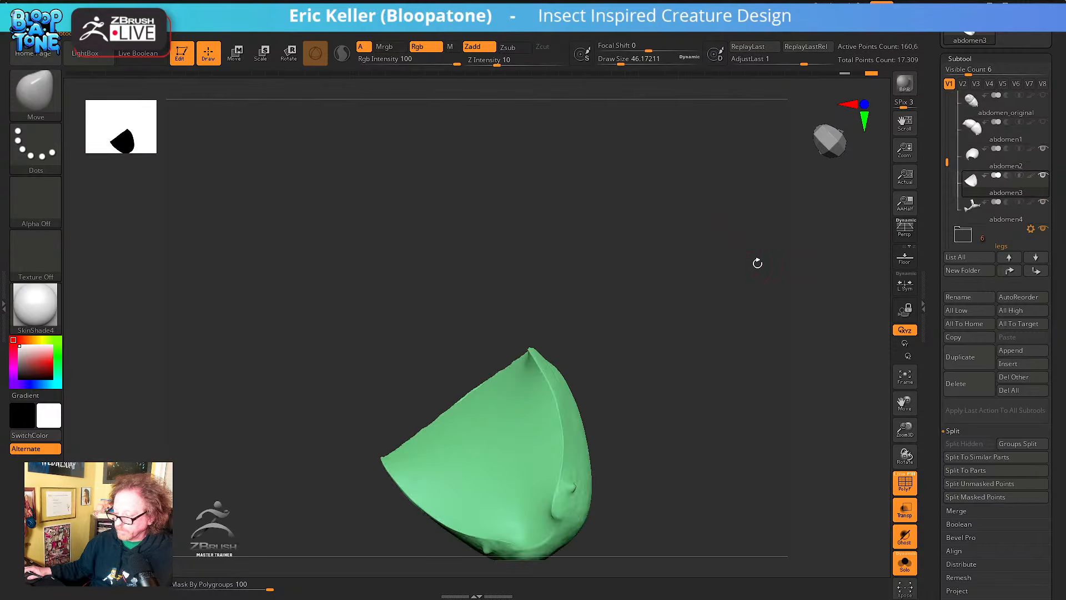
pyautogui.click(999, 210)
pyautogui.moveTo(664, 322); pyautogui.dragTo(600, 429)
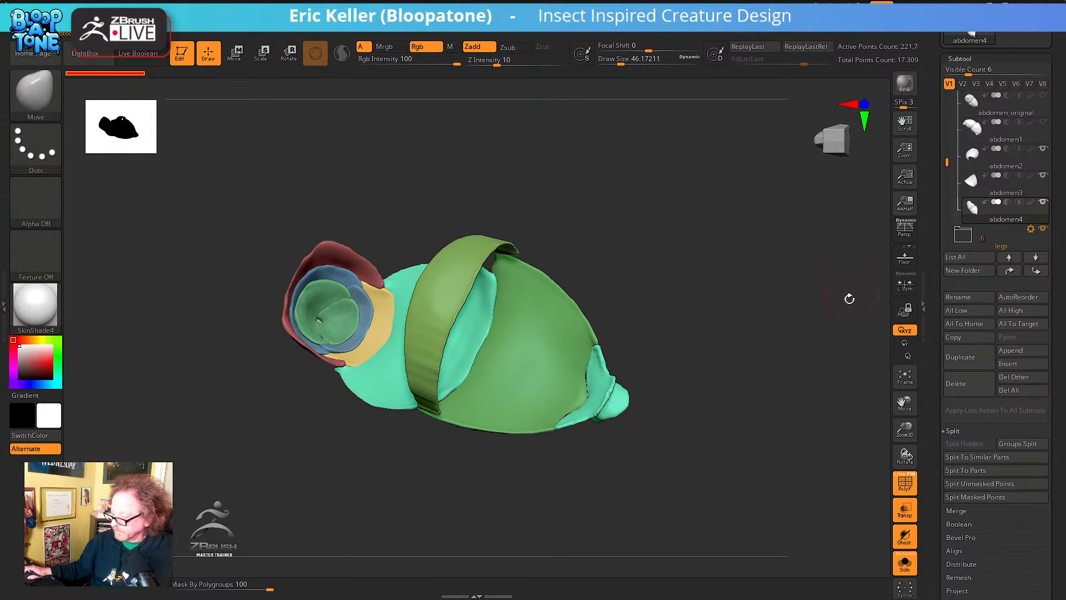
pyautogui.click(1005, 186)
pyautogui.moveTo(771, 267); pyautogui.dragTo(744, 344)
# Try inserting a sphere at the middle of the green plate's hollow with the IMM Primitives brush
pyautogui.click(54, 108)
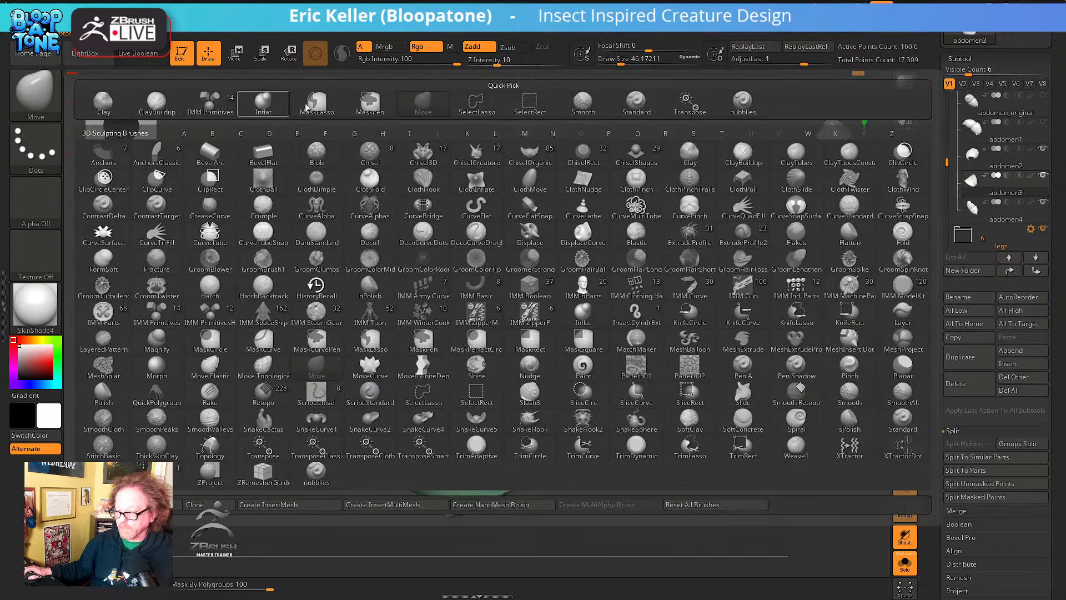
pyautogui.click(205, 105)
pyautogui.click(436, 108)
pyautogui.moveTo(670, 259)
pyautogui.keyDown('alt'); pyautogui.mouseDown()
pyautogui.moveTo(630, 265)
pyautogui.moveTo(640, 233)
pyautogui.moveTo(662, 222)
pyautogui.mouseUp(); pyautogui.keyUp('alt')
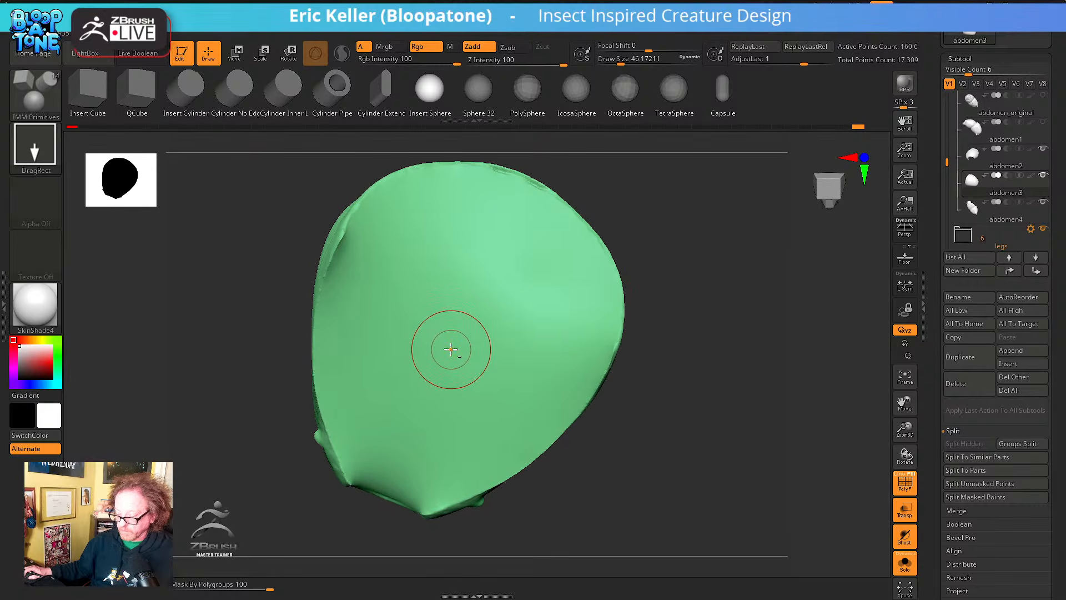
pyautogui.moveTo(451, 347); pyautogui.dragTo(510, 461)
# Try to move the inserted sphere through the plate so it bulges out of the hollow inner side
pyautogui.moveTo(774, 426); pyautogui.dragTo(740, 407)
pyautogui.press('w')
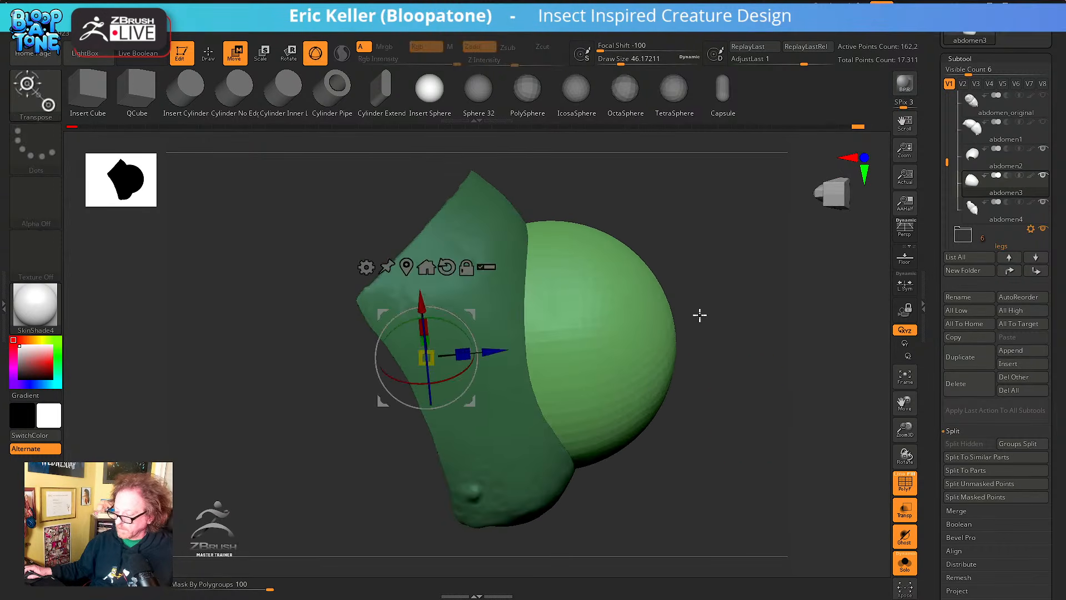
pyautogui.moveTo(485, 348); pyautogui.dragTo(385, 356)
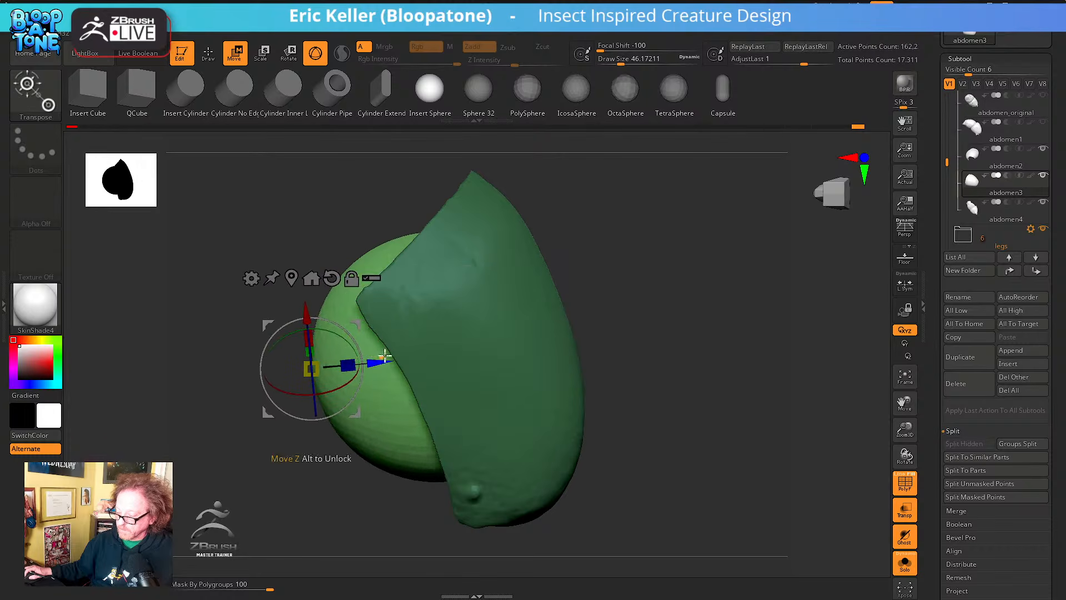
# Place the gizmo on the sphere and group the masked plate into its own polygroup, separate from the sphere
pyautogui.moveTo(615, 384); pyautogui.dragTo(700, 376)
pyautogui.keyDown('alt'); pyautogui.moveTo(605, 332); pyautogui.dragTo(480, 391); pyautogui.keyUp('alt')
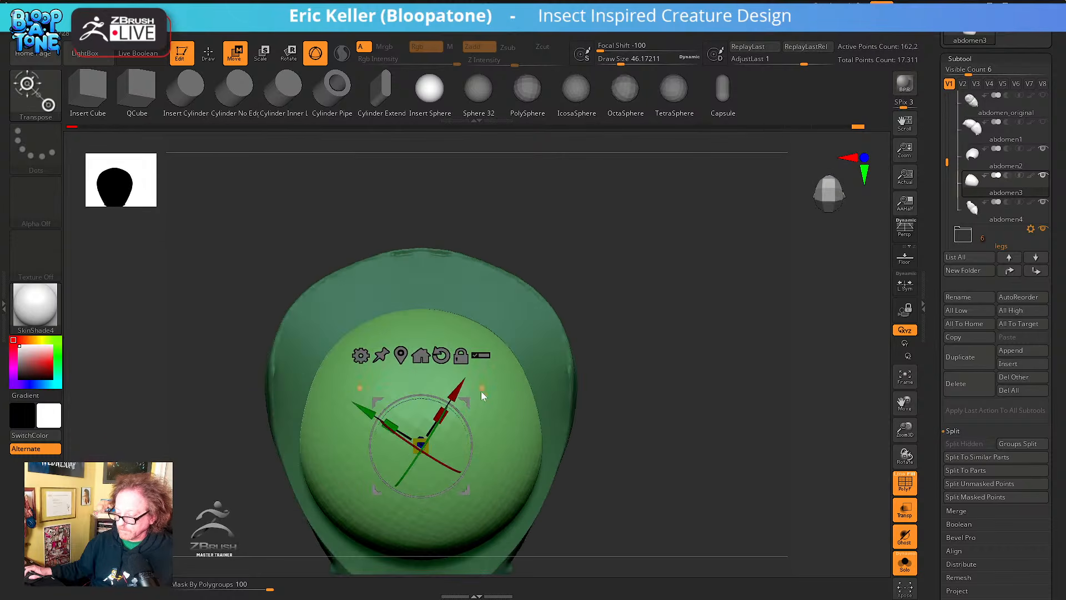
pyautogui.click(444, 347)
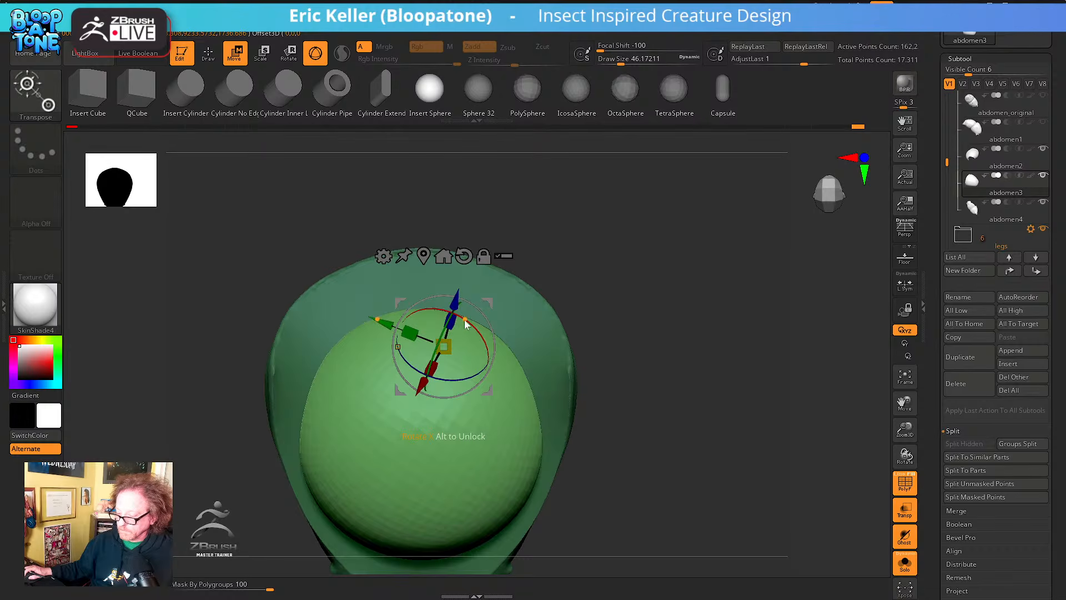
pyautogui.hotkey('ctrl', 'w')
# Step back and forth through the undo history of abdomen3 to compare its states with and without the sphere
pyautogui.moveTo(639, 368); pyautogui.dragTo(560, 402)
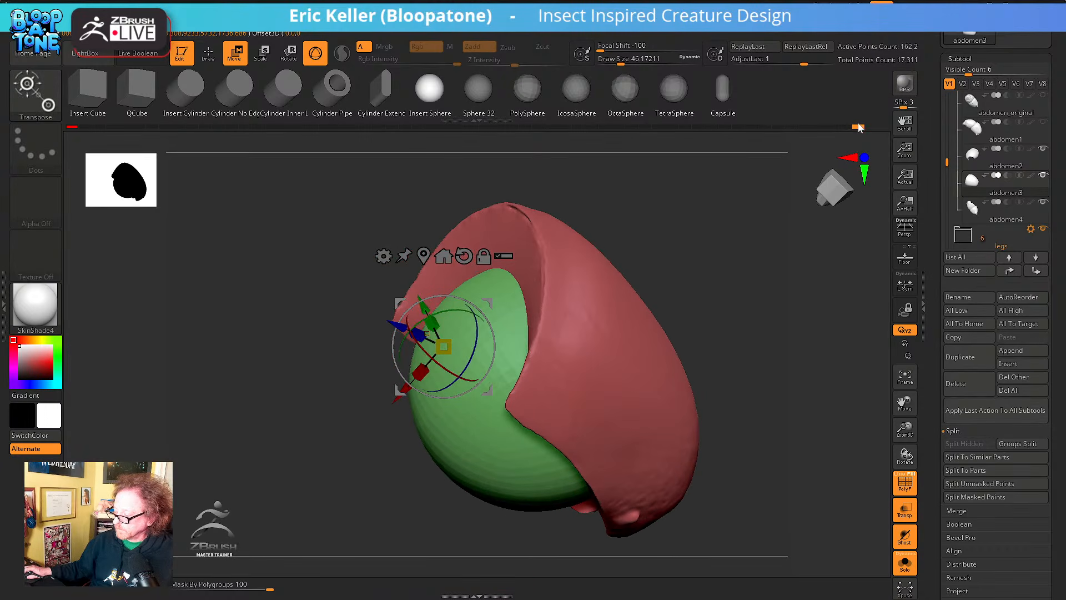
pyautogui.moveTo(678, 255); pyautogui.dragTo(786, 159)
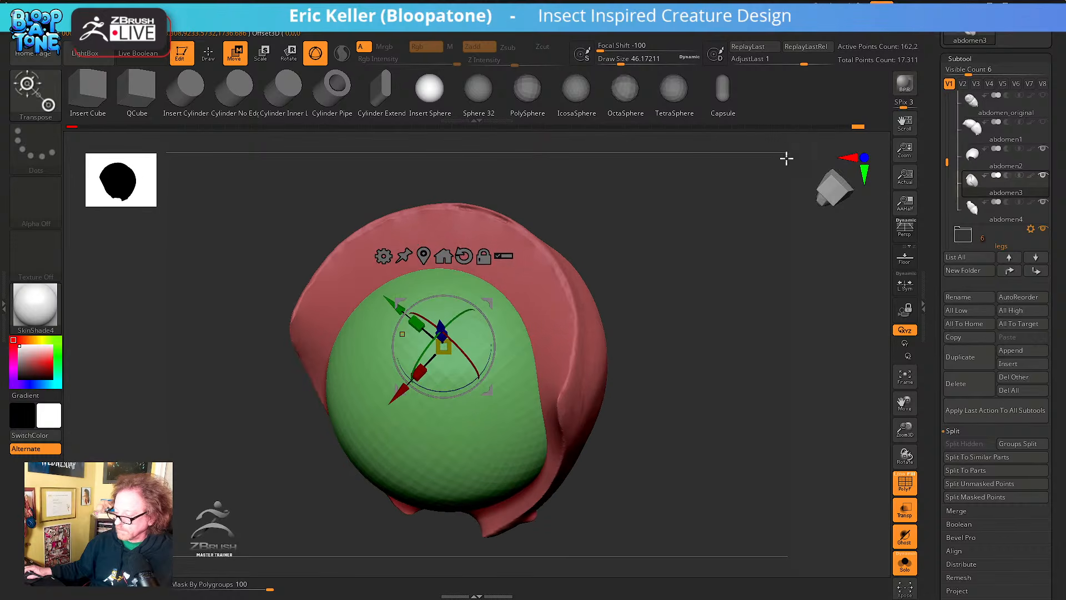
pyautogui.click(847, 127)
pyautogui.click(858, 127)
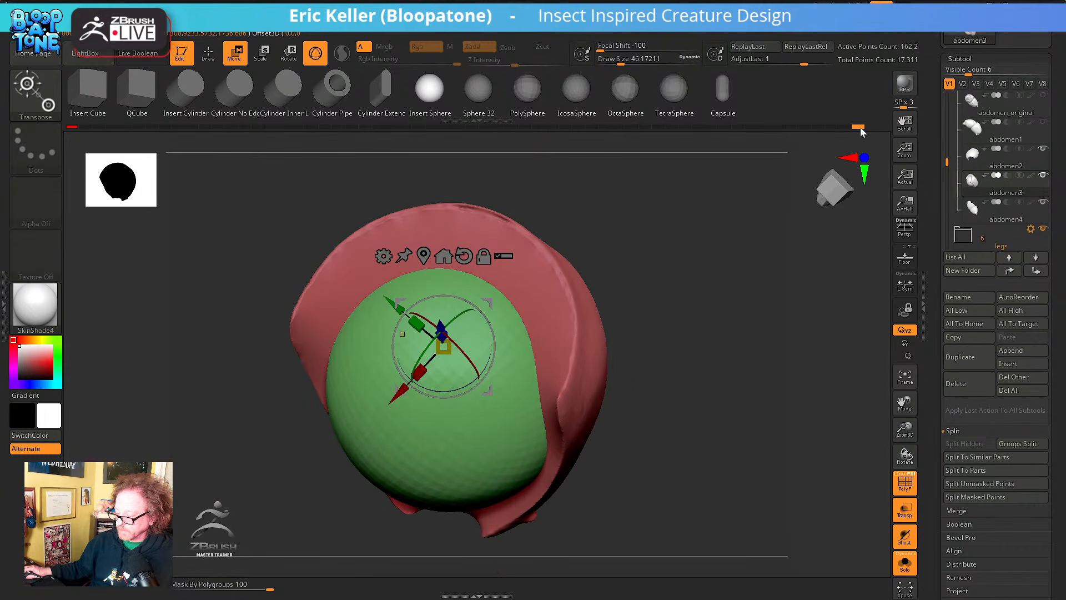
pyautogui.click(851, 127)
pyautogui.click(858, 128)
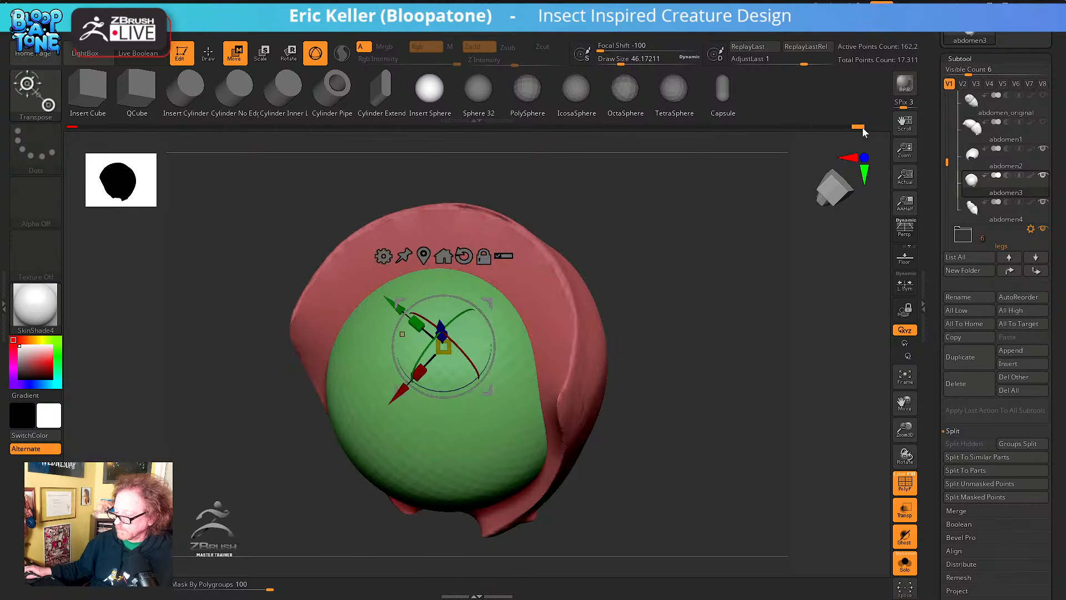
pyautogui.moveTo(719, 294); pyautogui.dragTo(680, 312)
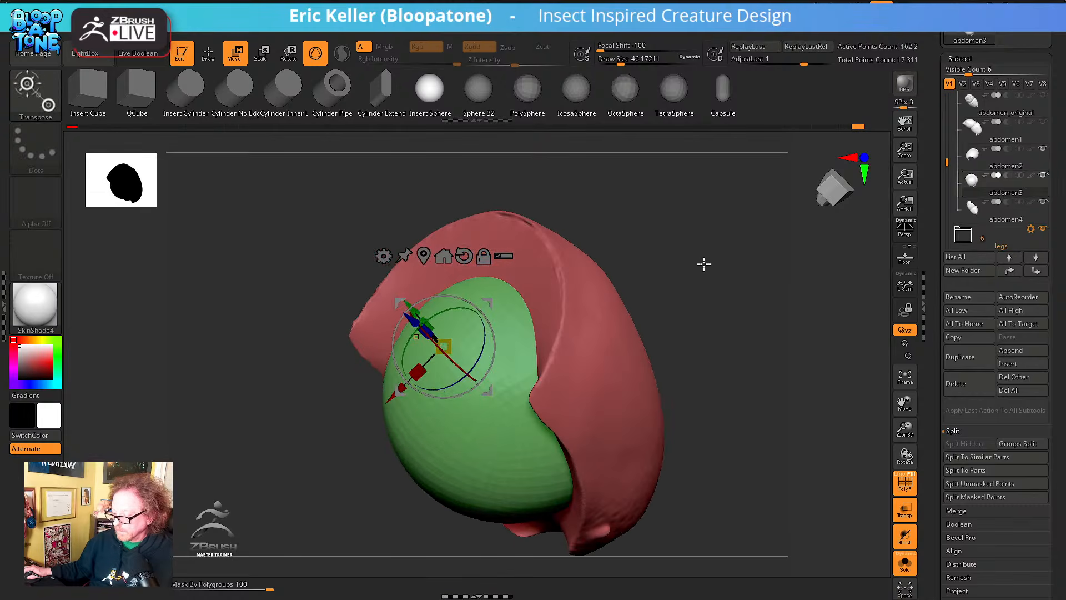
pyautogui.moveTo(704, 264); pyautogui.dragTo(625, 258)
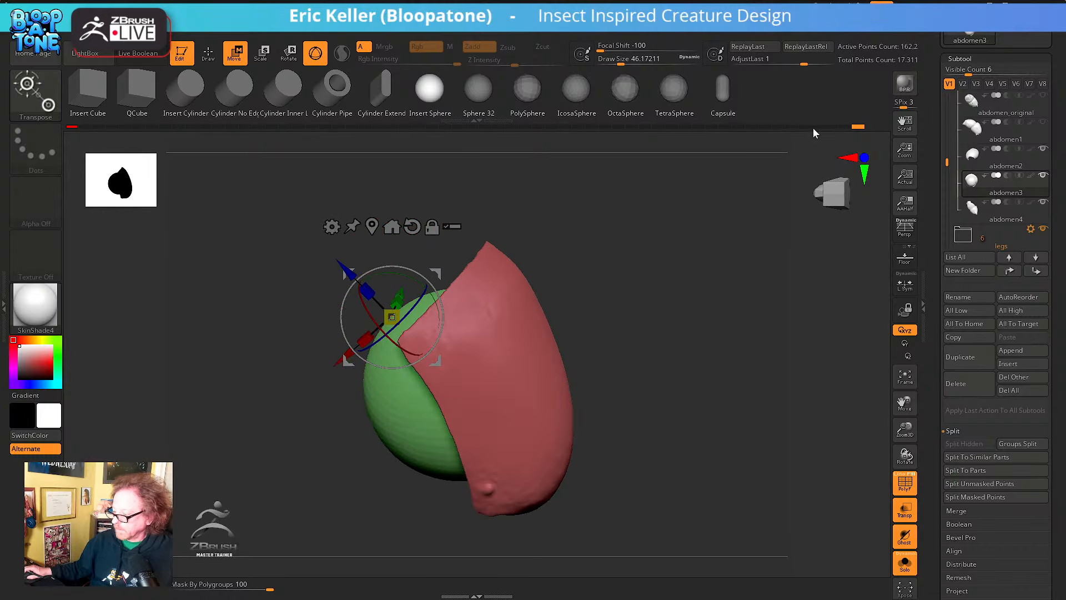
pyautogui.moveTo(858, 127); pyautogui.dragTo(852, 127)
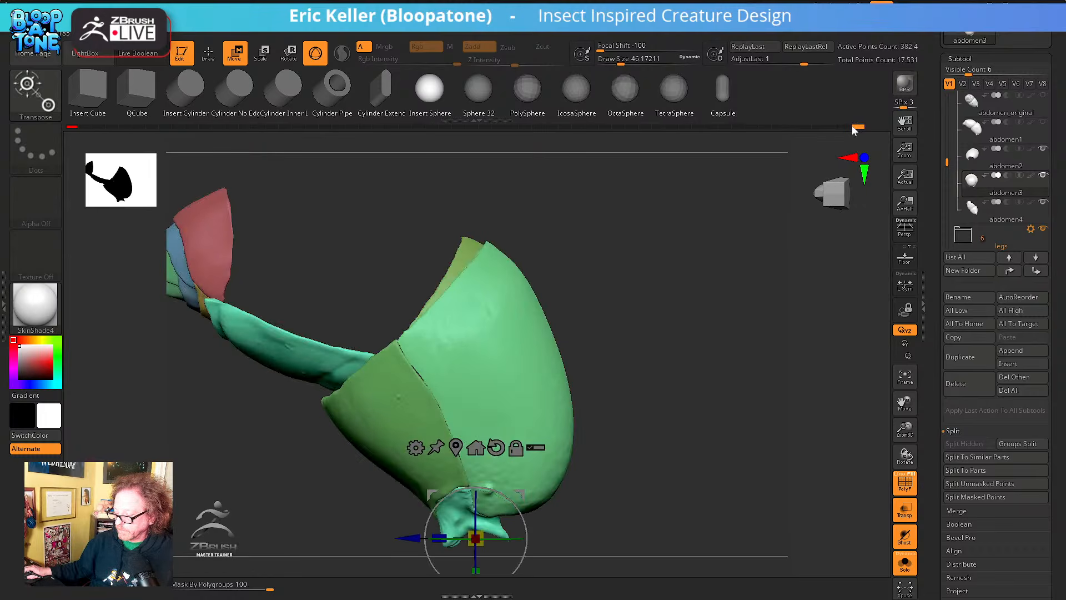
pyautogui.click(854, 126)
pyautogui.click(854, 127)
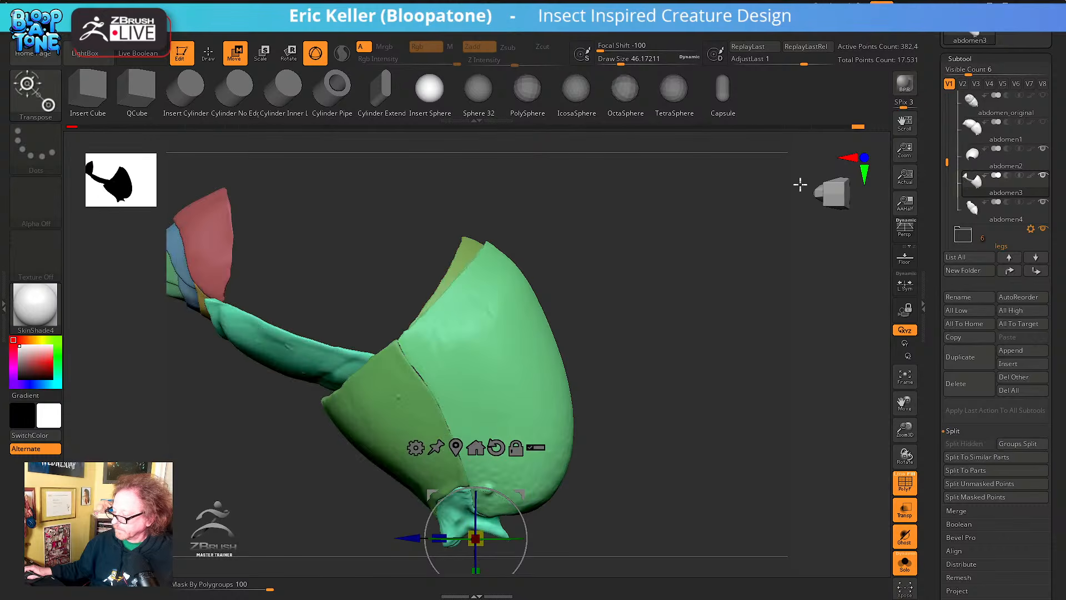
pyautogui.click(858, 127)
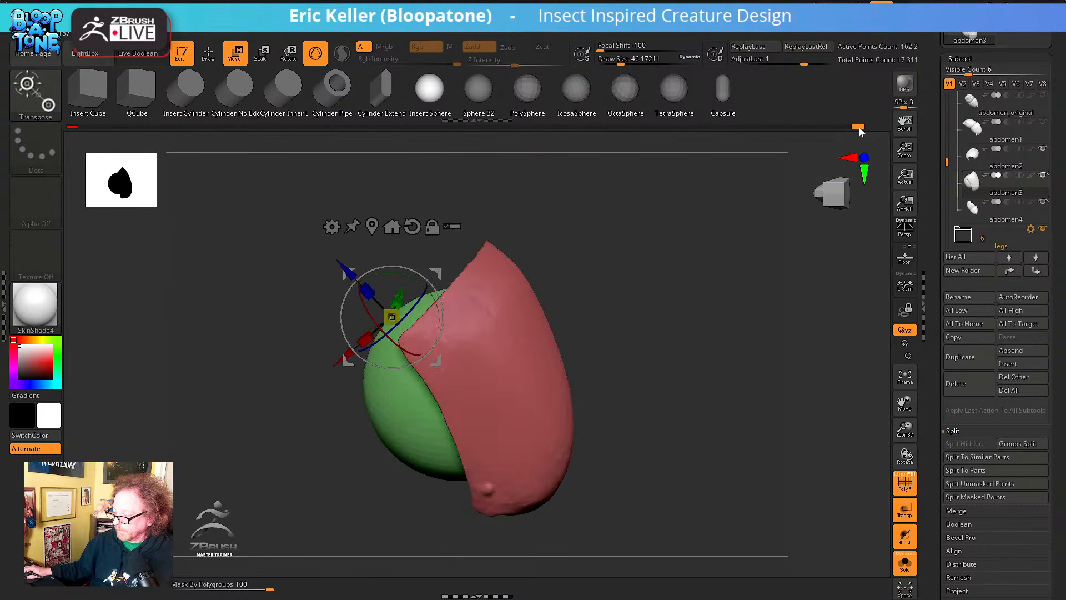
# Regroup the plate and sphere as a single polygroup, cycling through several polygroup colours
pyautogui.hotkey('ctrl', 'w')
pyautogui.hotkey('ctrl', 'w')
pyautogui.hotkey('ctrl', 'w')
pyautogui.hotkey('ctrl', 'w')
pyautogui.hotkey('ctrl', 'w')
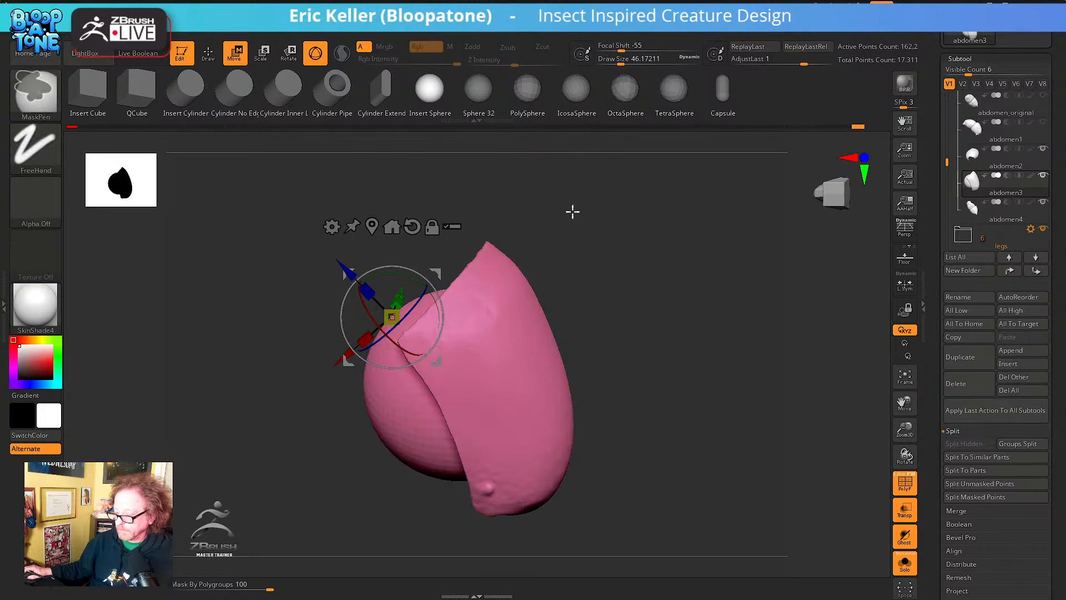
pyautogui.hotkey('ctrl', 'w')
pyautogui.hotkey('ctrl', 'w')
pyautogui.hotkey('ctrl', 'w')
pyautogui.hotkey('ctrl', 'w')
pyautogui.hotkey('ctrl', 'w')
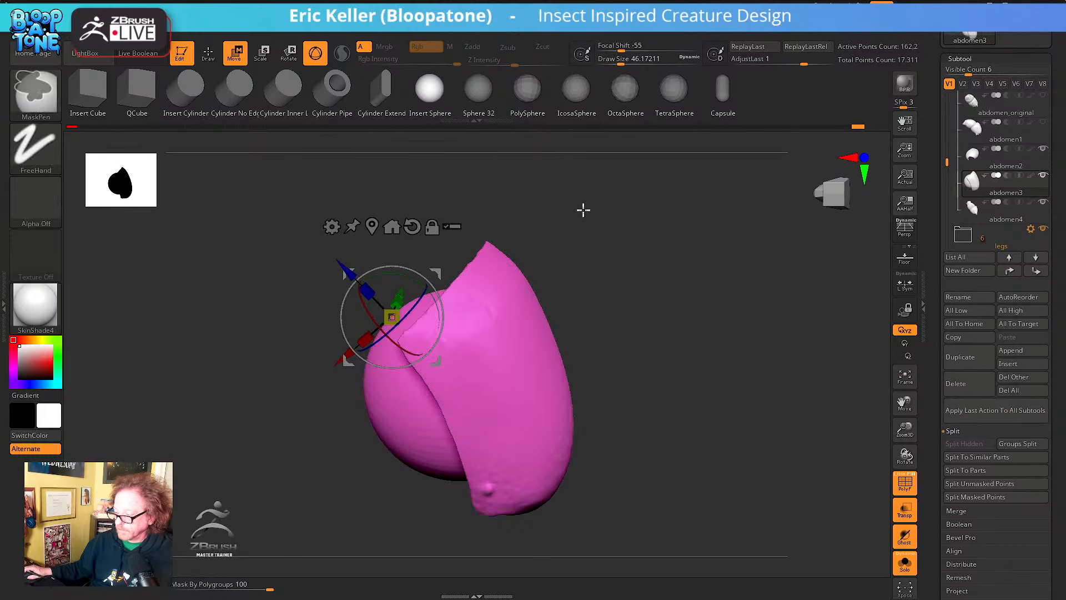
pyautogui.hotkey('ctrl', 'w')
pyautogui.hotkey('ctrl', 'w')
pyautogui.hotkey('ctrl', 'w')
pyautogui.hotkey('ctrl', 'w')
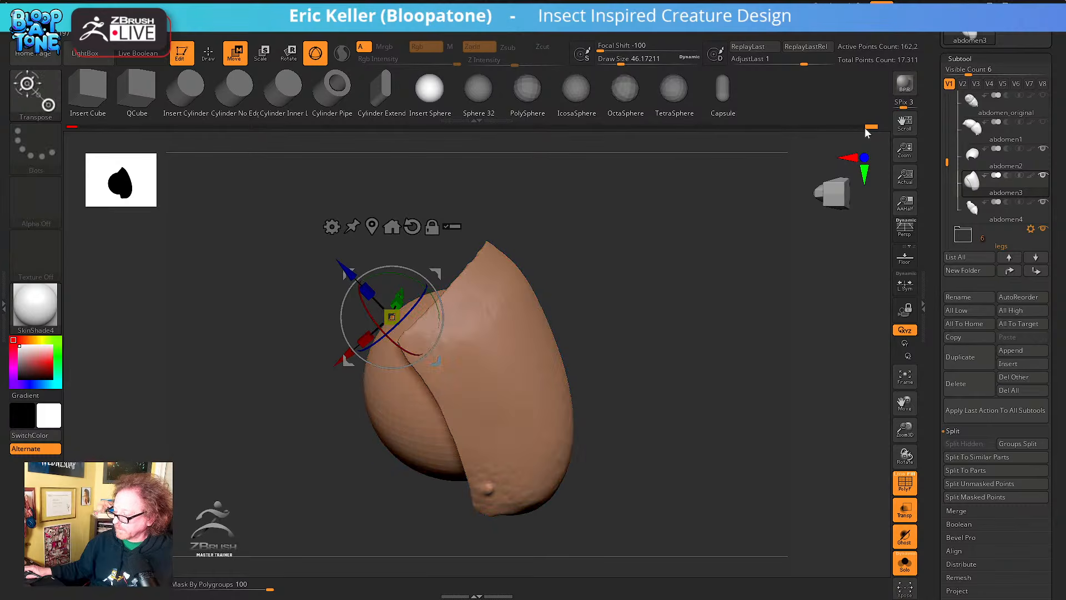
pyautogui.hotkey('ctrl', 'w')
# Roll the undo history of abdomen3 back to the isolated green plate without the sphere
pyautogui.moveTo(866, 128)
pyautogui.mouseDown()
pyautogui.moveTo(781, 130)
pyautogui.moveTo(851, 129)
pyautogui.mouseUp()
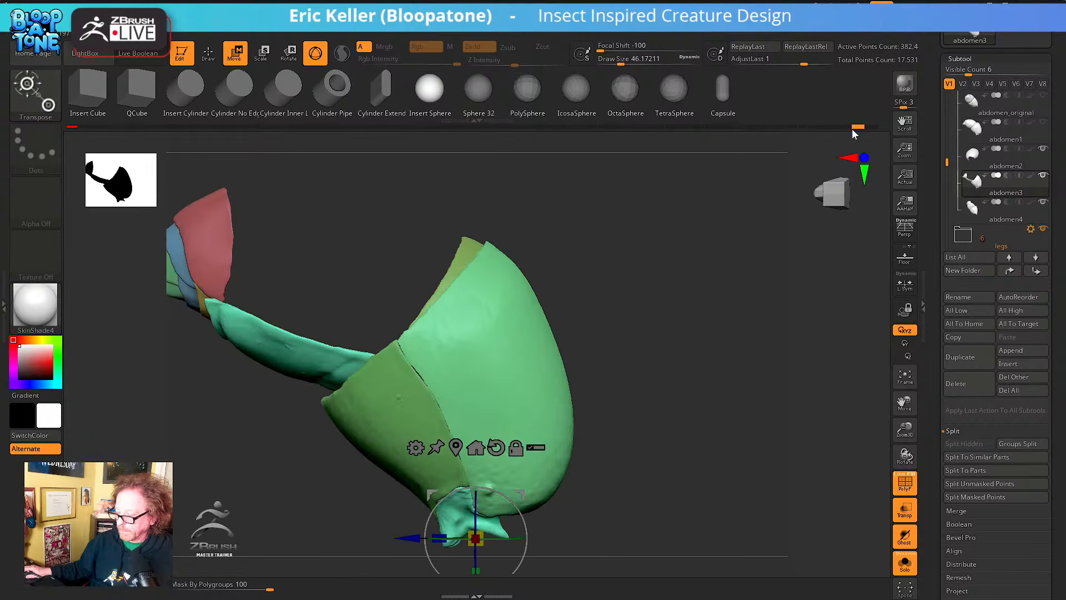
pyautogui.click(853, 129)
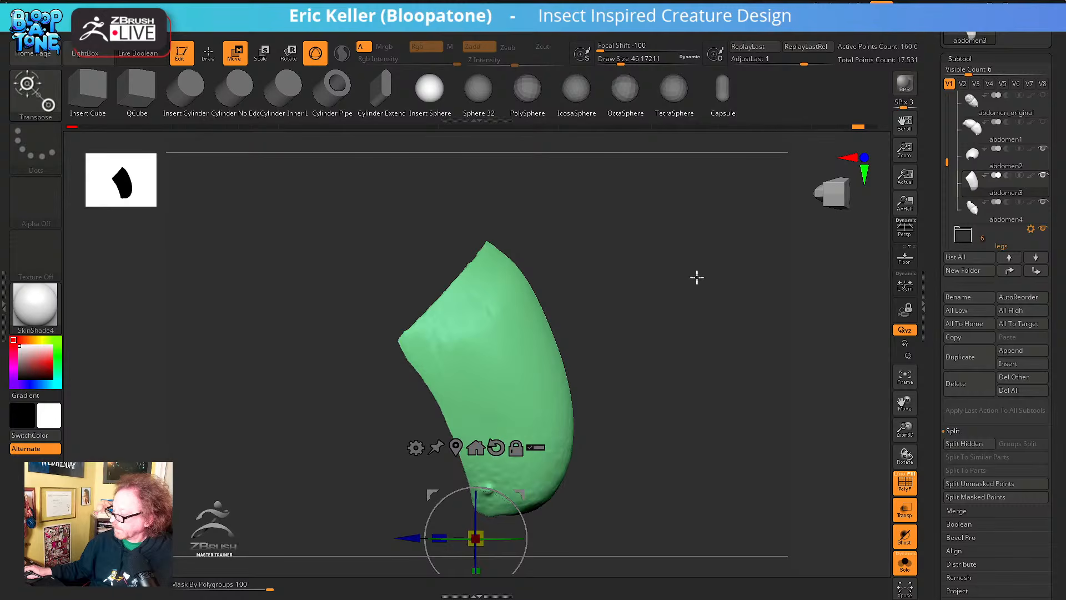
pyautogui.moveTo(697, 277); pyautogui.dragTo(750, 304)
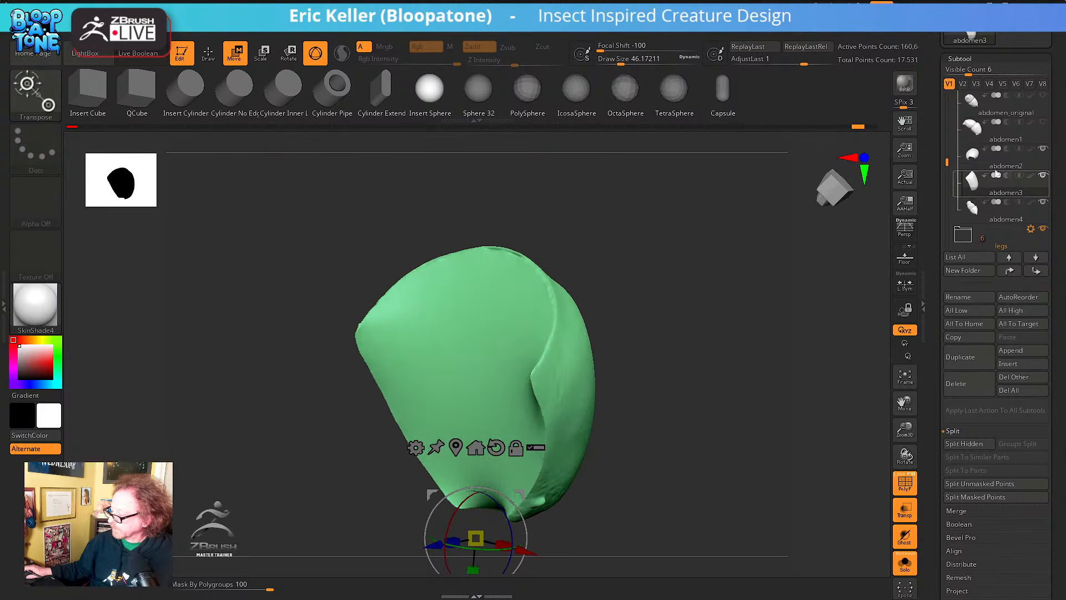
# Check the contents of abdomen4, then make abdomen3 with the isolated green plate the active subtool again
pyautogui.click(999, 216)
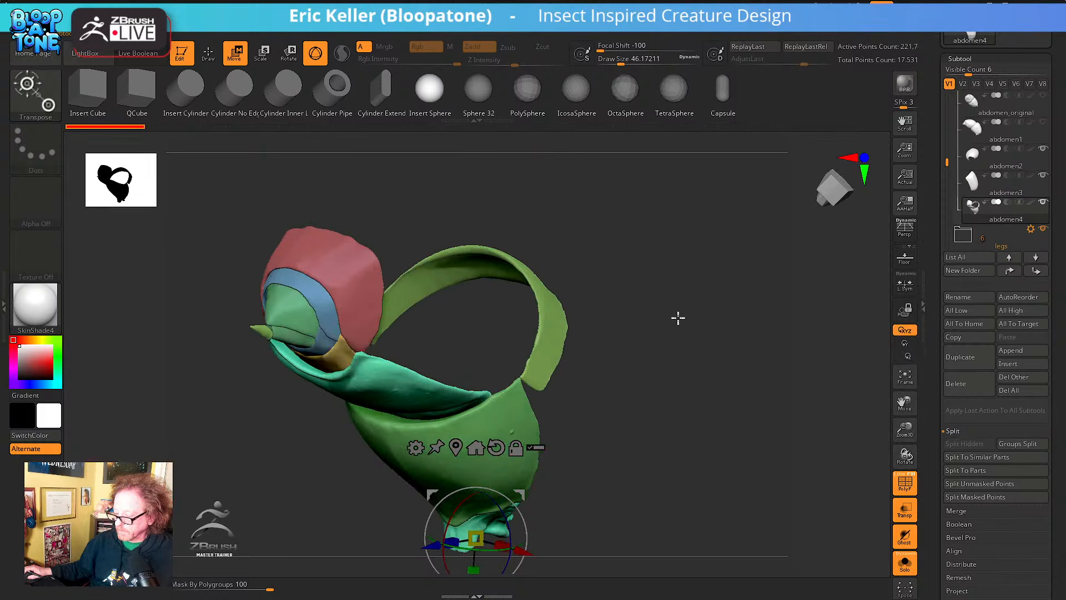
pyautogui.moveTo(677, 318); pyautogui.dragTo(686, 321)
pyautogui.click(1022, 192)
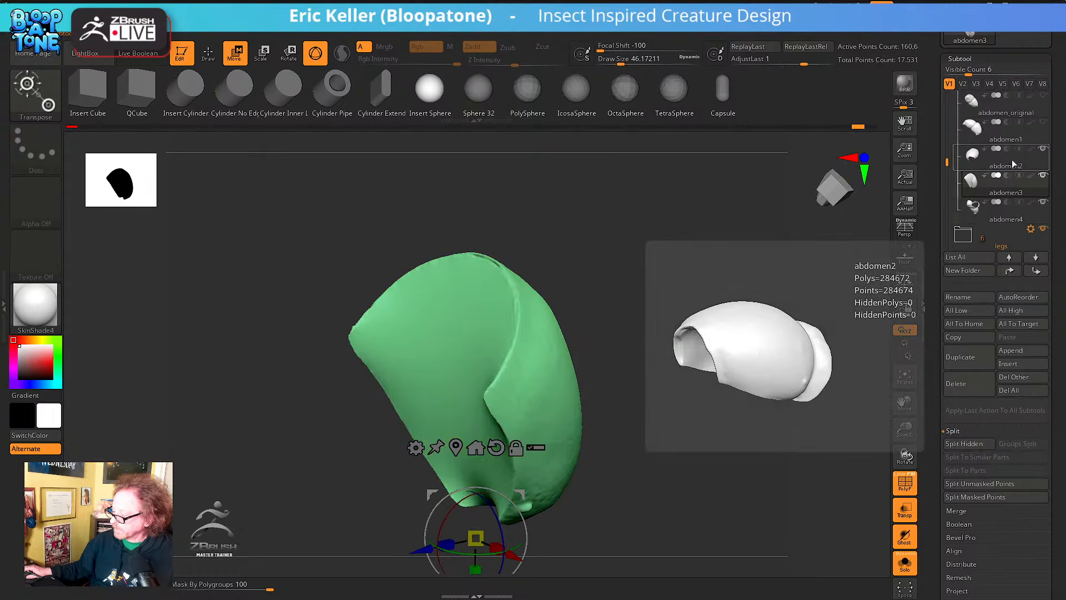
pyautogui.click(1012, 157)
pyautogui.click(1012, 188)
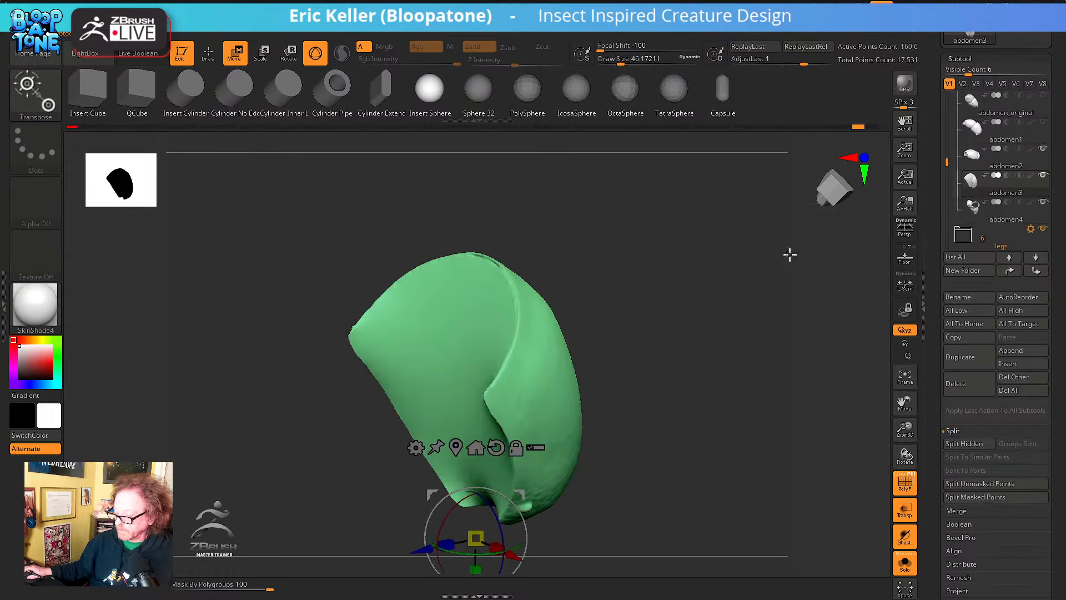
pyautogui.moveTo(790, 252); pyautogui.dragTo(707, 290)
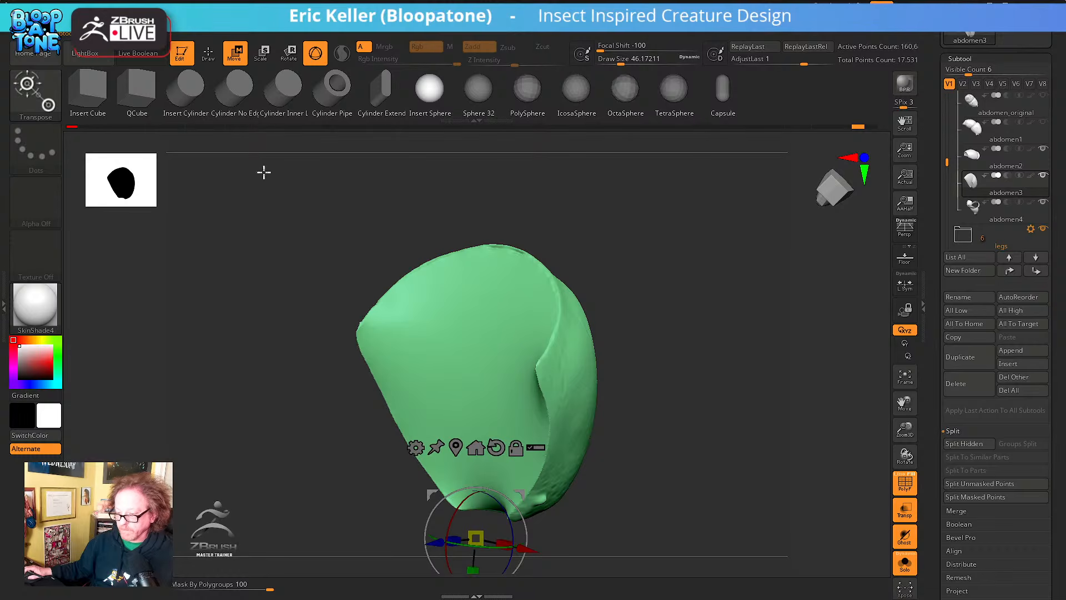
# Return to Draw mode and insert a new sphere centred on the green plate's hollow side
pyautogui.click(208, 53)
pyautogui.moveTo(445, 174); pyautogui.dragTo(704, 271)
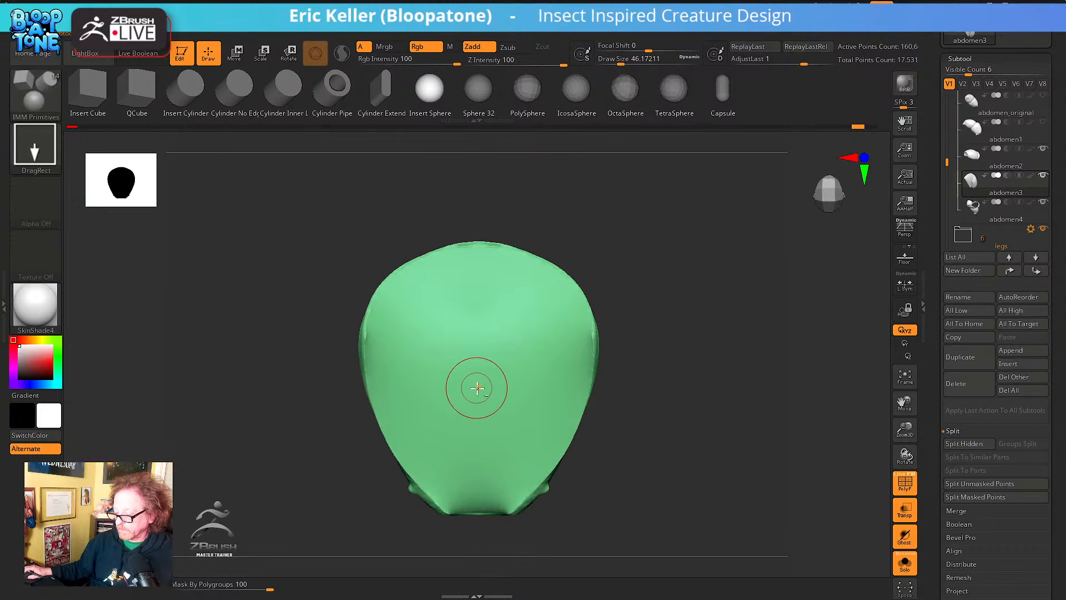
pyautogui.moveTo(478, 388); pyautogui.dragTo(490, 493)
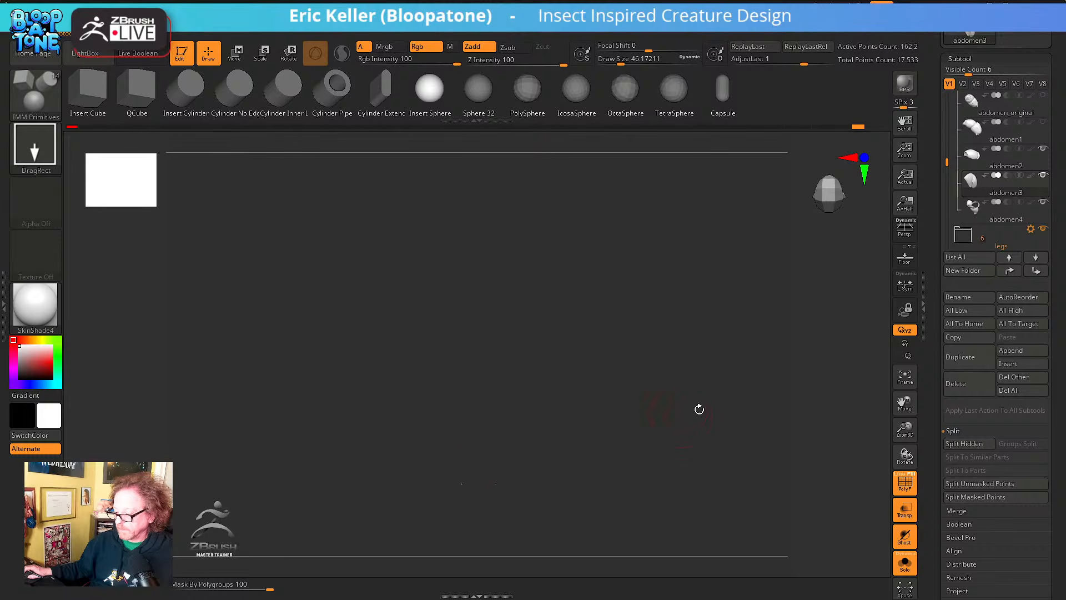
pyautogui.moveTo(667, 481); pyautogui.dragTo(705, 378)
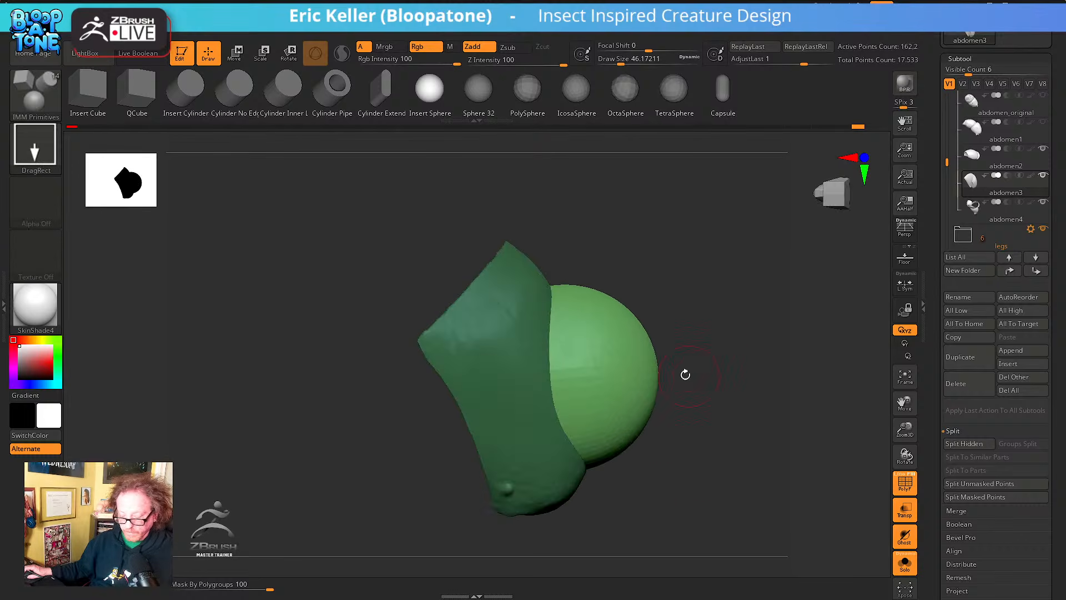
pyautogui.keyDown('alt'); pyautogui.click(627, 356); pyautogui.keyUp('alt')
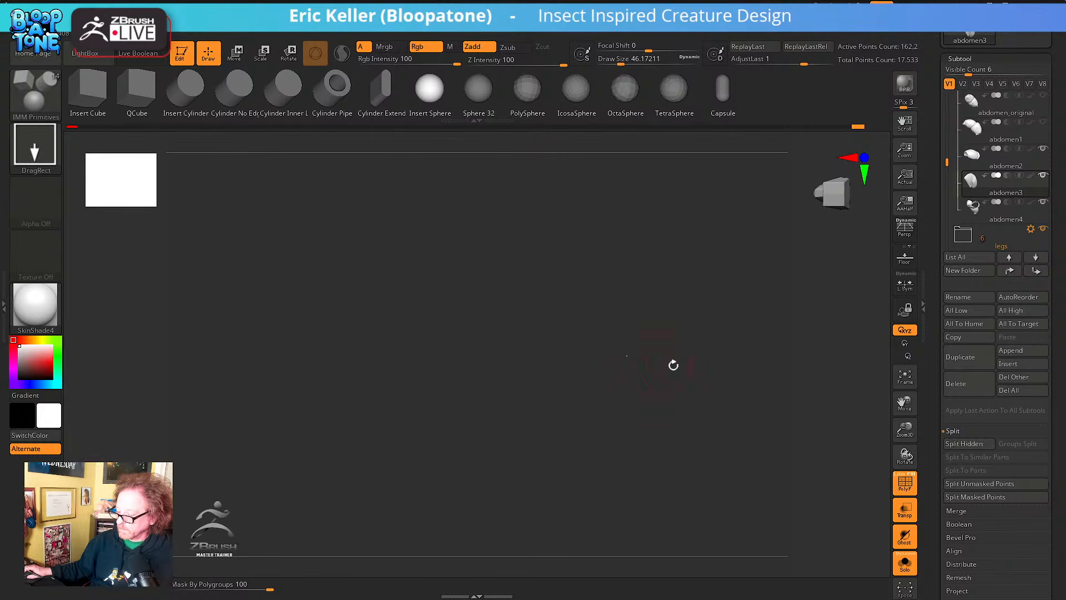
pyautogui.keyDown('ctrl'); pyautogui.keyDown('shift'); pyautogui.click(713, 365); pyautogui.keyUp('shift'); pyautogui.keyUp('ctrl')
pyautogui.keyDown('ctrl'); pyautogui.keyDown('shift'); pyautogui.click(633, 372); pyautogui.keyUp('shift'); pyautogui.keyUp('ctrl')
pyautogui.moveTo(705, 386); pyautogui.dragTo(664, 419)
pyautogui.moveTo(641, 382); pyautogui.dragTo(605, 392)
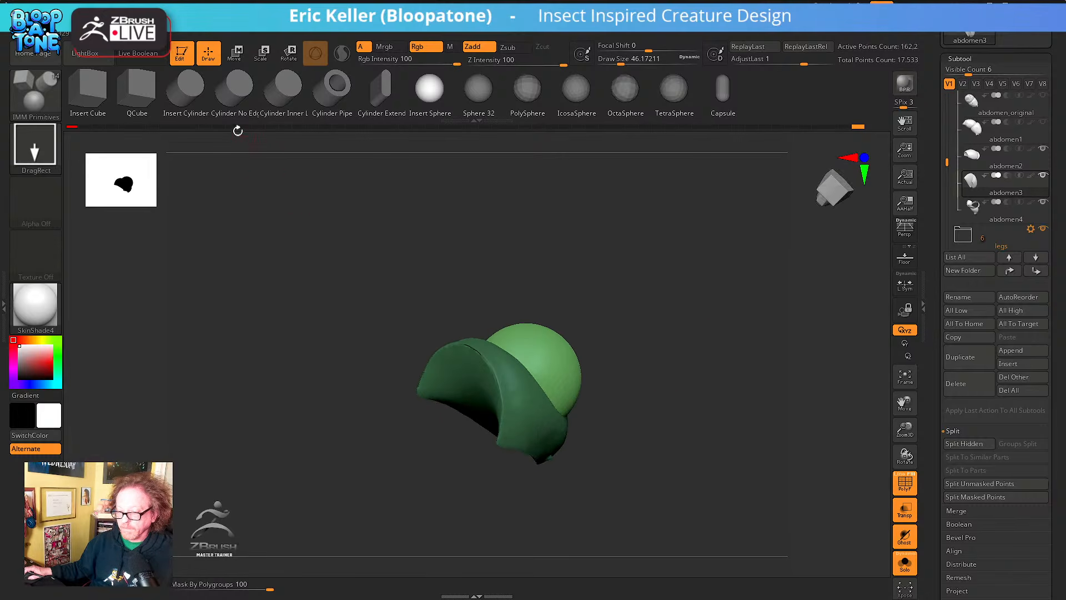
# Try moving the inserted sphere sideways into the green plate with the transform gizmo and check the placement
pyautogui.click(235, 53)
pyautogui.moveTo(730, 351); pyautogui.dragTo(655, 377)
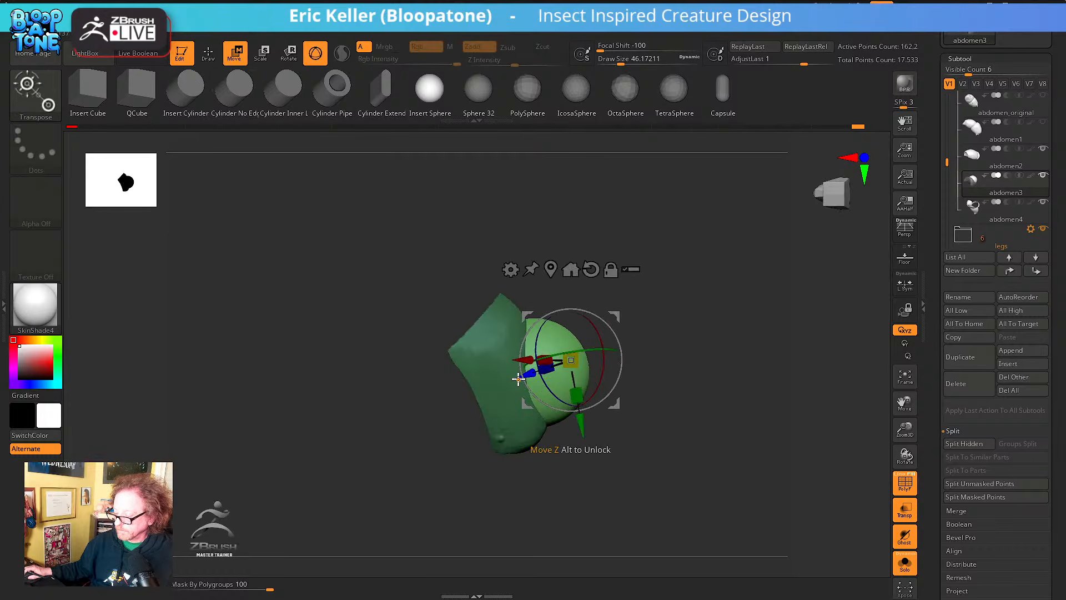
pyautogui.moveTo(611, 404); pyautogui.dragTo(563, 408)
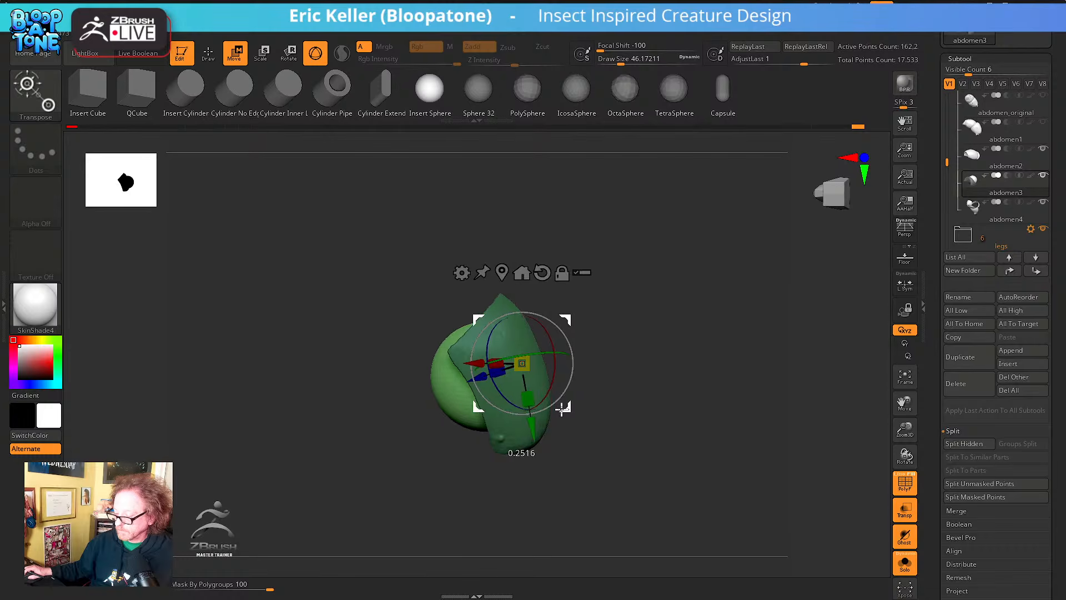
pyautogui.moveTo(644, 393); pyautogui.dragTo(696, 410)
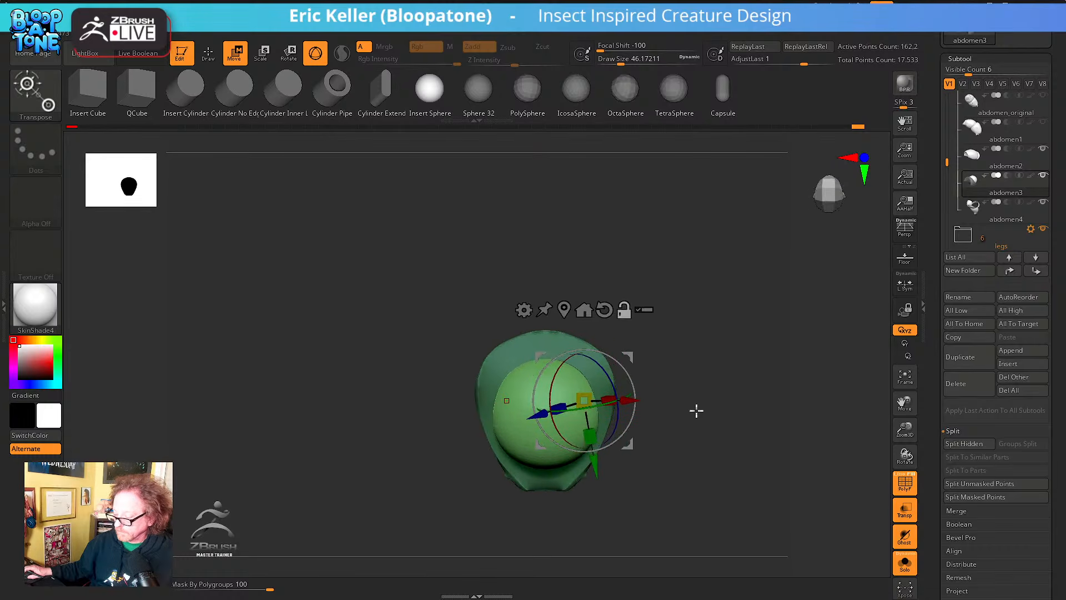
# Centre the gizmo on the unmasked sphere, then stretch it in height and width to fill the plate's hollow side
pyautogui.click(564, 309)
pyautogui.press('f')
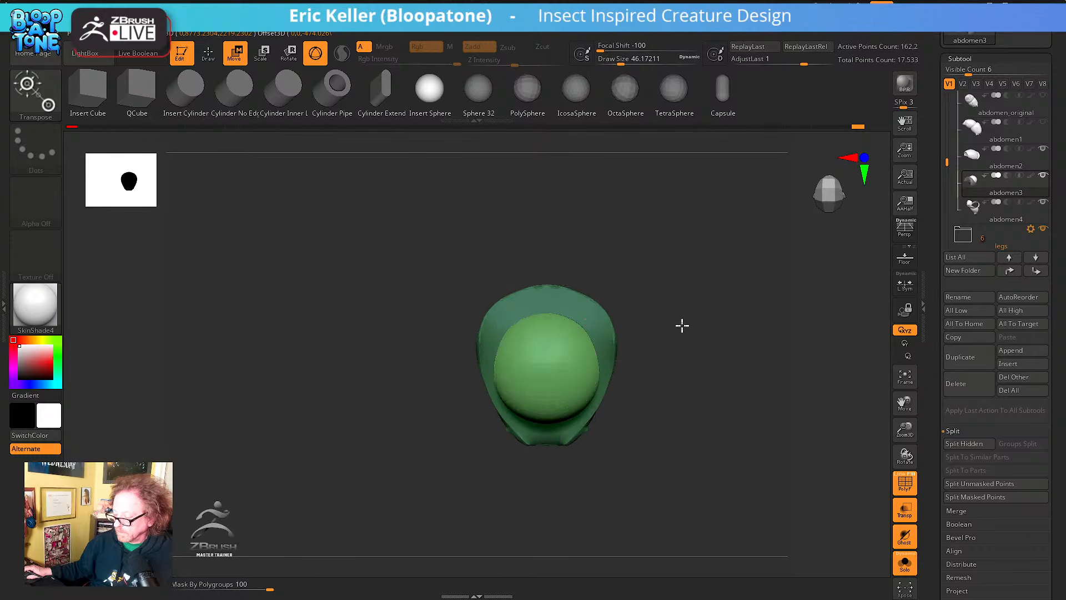
pyautogui.click(567, 276)
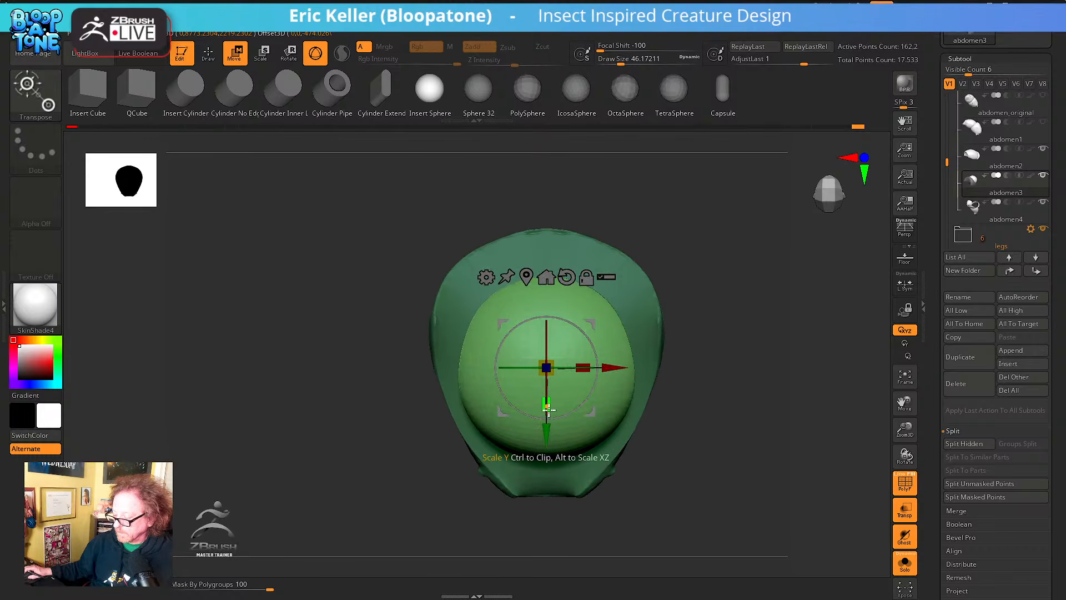
pyautogui.moveTo(548, 420); pyautogui.dragTo(578, 409)
pyautogui.moveTo(582, 361); pyautogui.dragTo(592, 363)
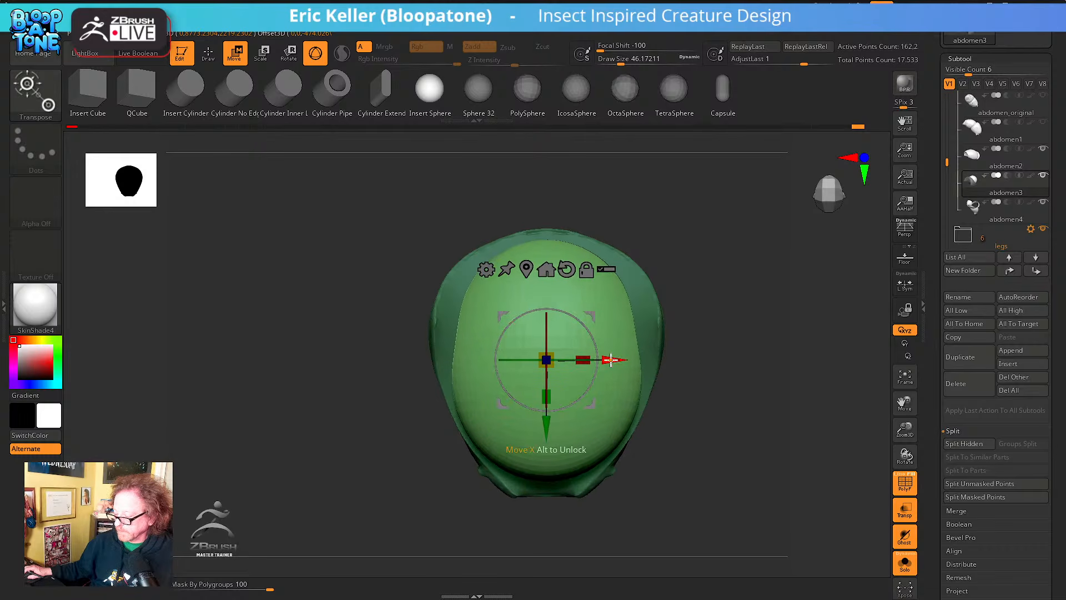
pyautogui.moveTo(763, 353); pyautogui.dragTo(738, 361)
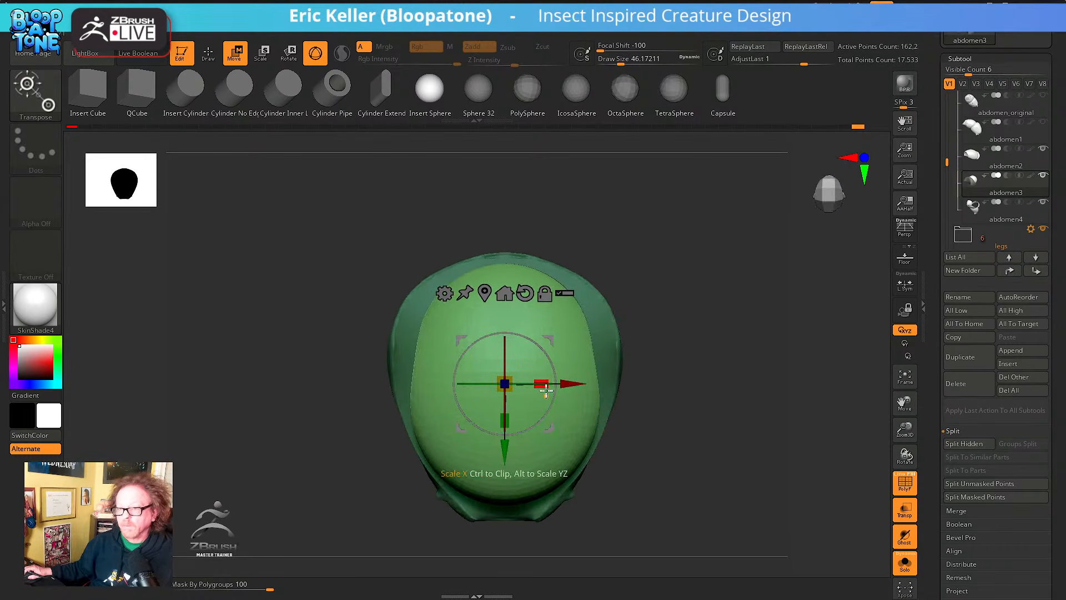
pyautogui.moveTo(546, 387); pyautogui.dragTo(552, 389)
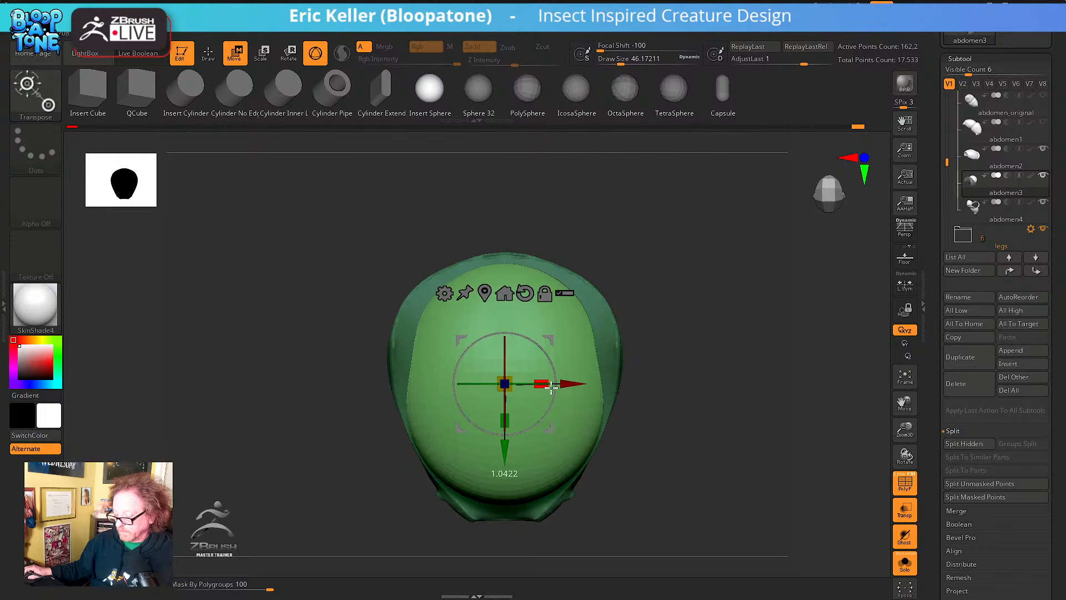
# Invert the mask and use the Move brush at a draw size of about 197 to adjust the sphere-to-plate fit along both sides
pyautogui.press('q')
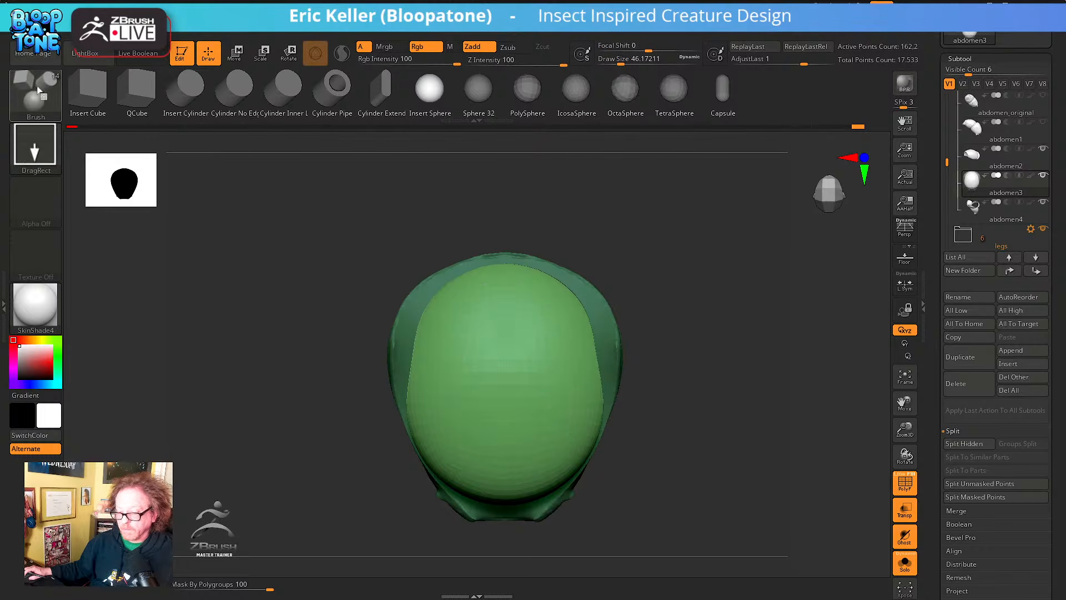
pyautogui.press('b')
pyautogui.click(421, 107)
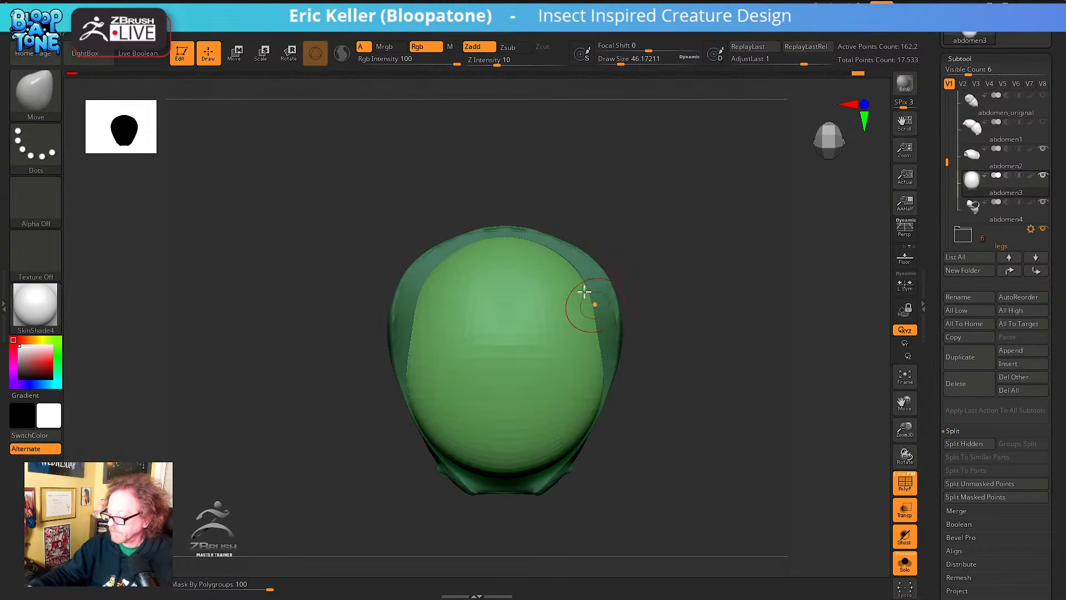
pyautogui.press('s')
pyautogui.moveTo(577, 290); pyautogui.dragTo(597, 293)
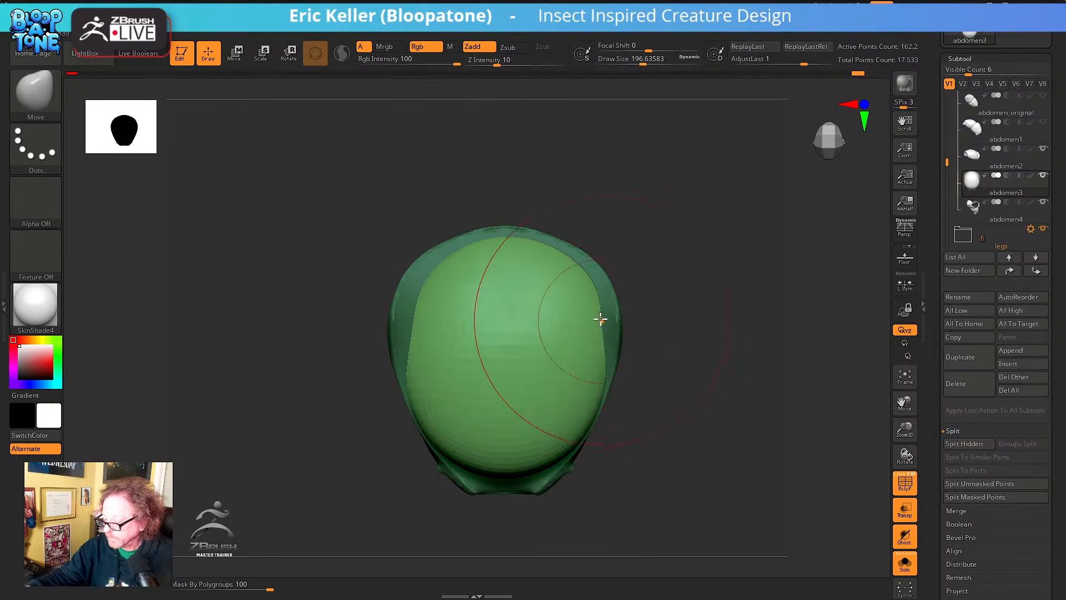
pyautogui.hotkey('ctrl', 'i')
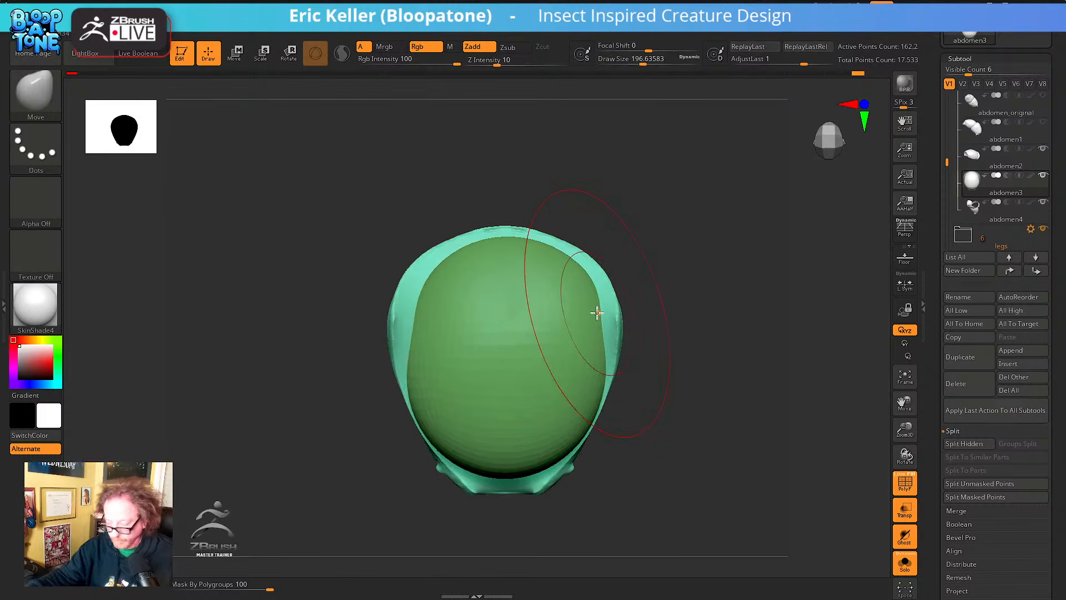
pyautogui.moveTo(588, 321); pyautogui.dragTo(598, 323)
pyautogui.moveTo(594, 329); pyautogui.dragTo(603, 327)
pyautogui.moveTo(572, 289); pyautogui.dragTo(578, 283)
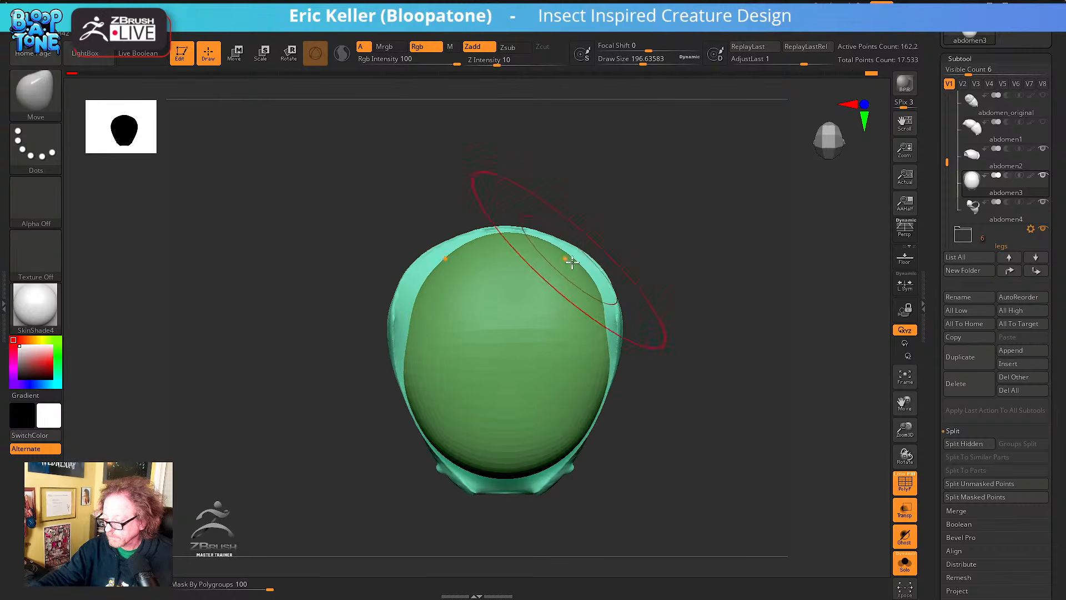
pyautogui.press('ctrl')
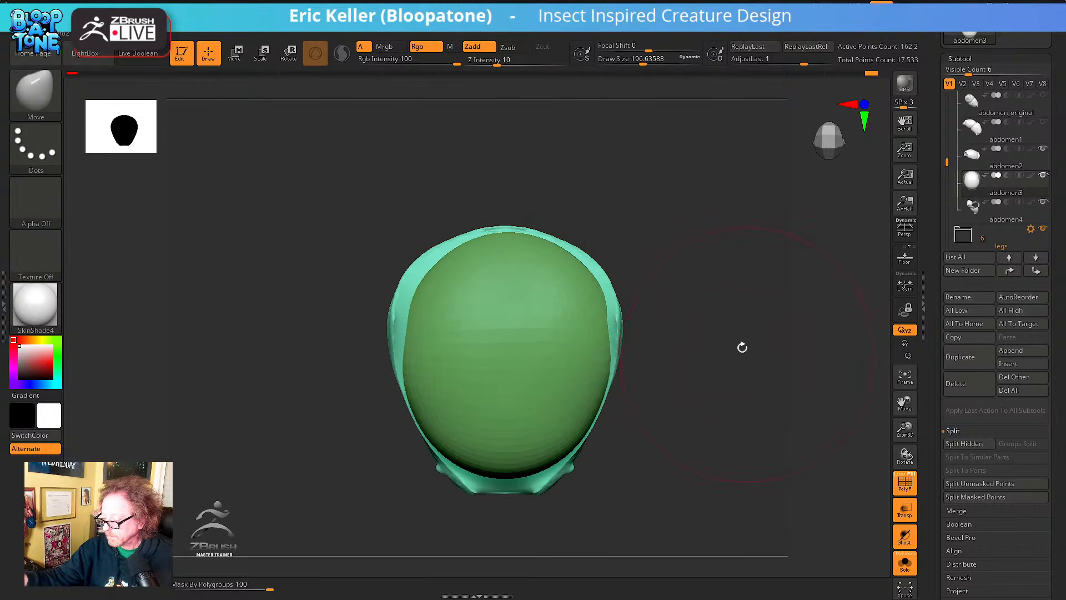
pyautogui.moveTo(740, 347)
pyautogui.mouseDown()
pyautogui.moveTo(711, 340)
pyautogui.moveTo(718, 407)
pyautogui.moveTo(753, 419)
pyautogui.mouseUp()
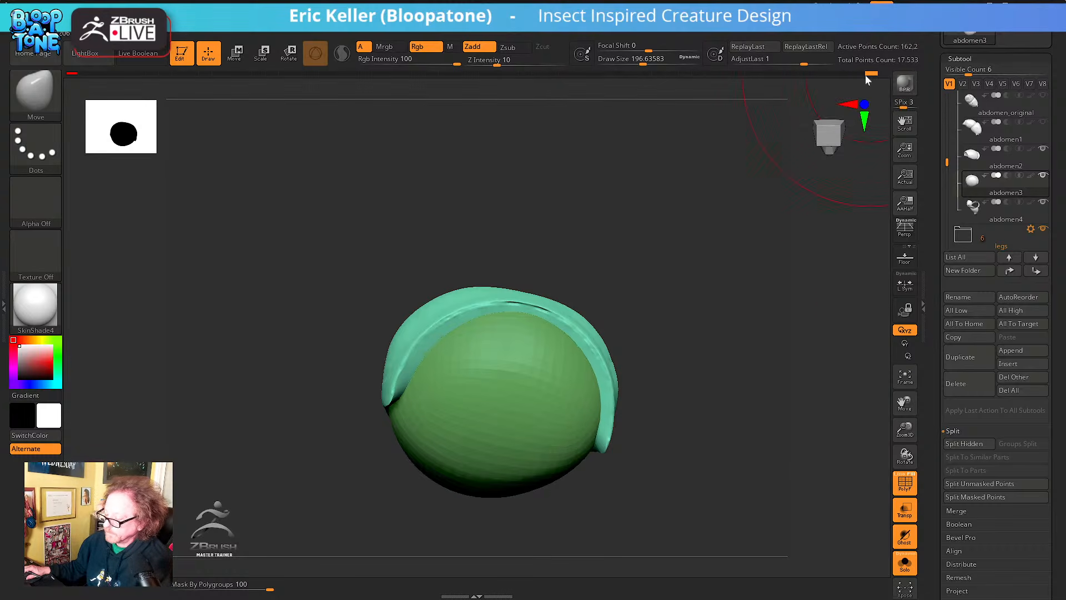
# Roll the undo history of abdomen3 back to the complete abdomen, before the green plate was isolated
pyautogui.keyDown('ctrl'); pyautogui.keyDown('shift'); pyautogui.click(825, 81); pyautogui.keyUp('shift'); pyautogui.keyUp('ctrl')
pyautogui.hotkey('ctrl', 'z')
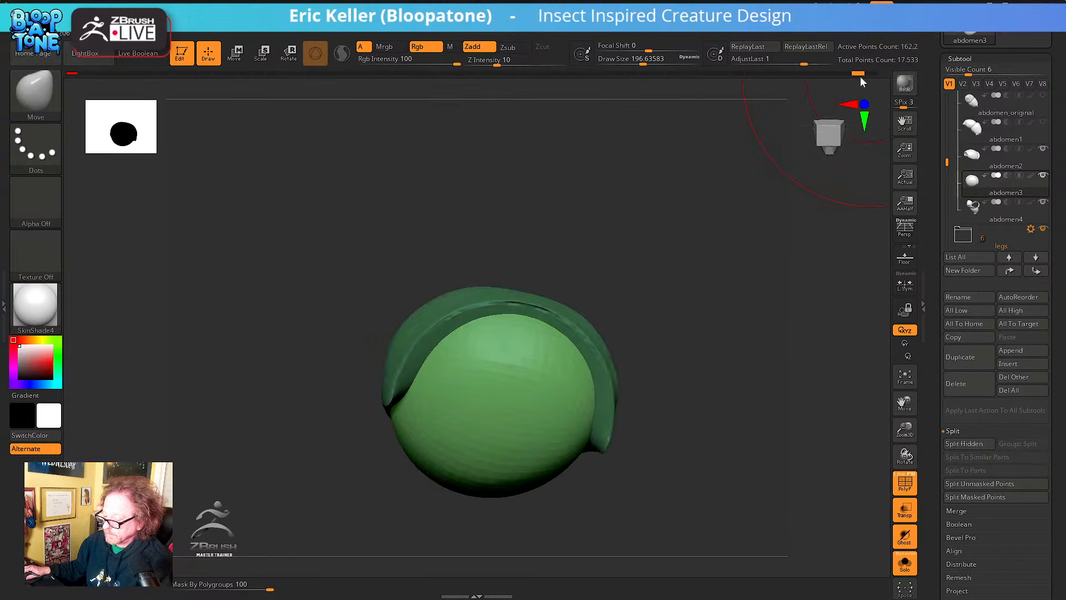
pyautogui.hotkey('ctrl', 'z')
pyautogui.hotkey('ctrl', 'z')
pyautogui.hotkey('ctrl', 'z')
pyautogui.hotkey('ctrl', 'z')
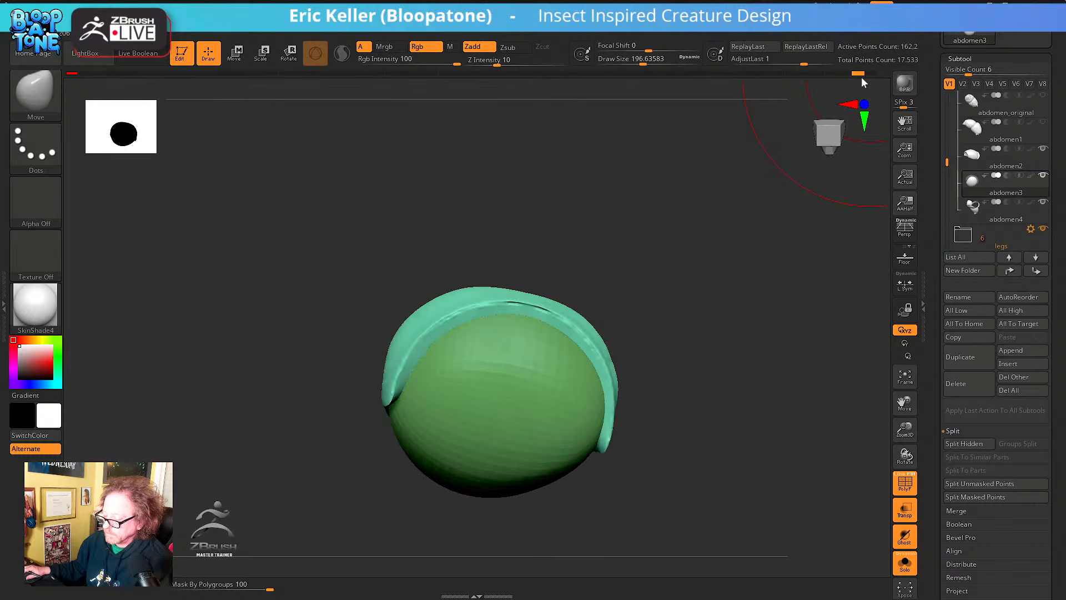
pyautogui.hotkey('ctrl', 'shift', 'z')
pyautogui.hotkey('ctrl', 'shift', 'z')
pyautogui.hotkey('ctrl', 'shift', 'z')
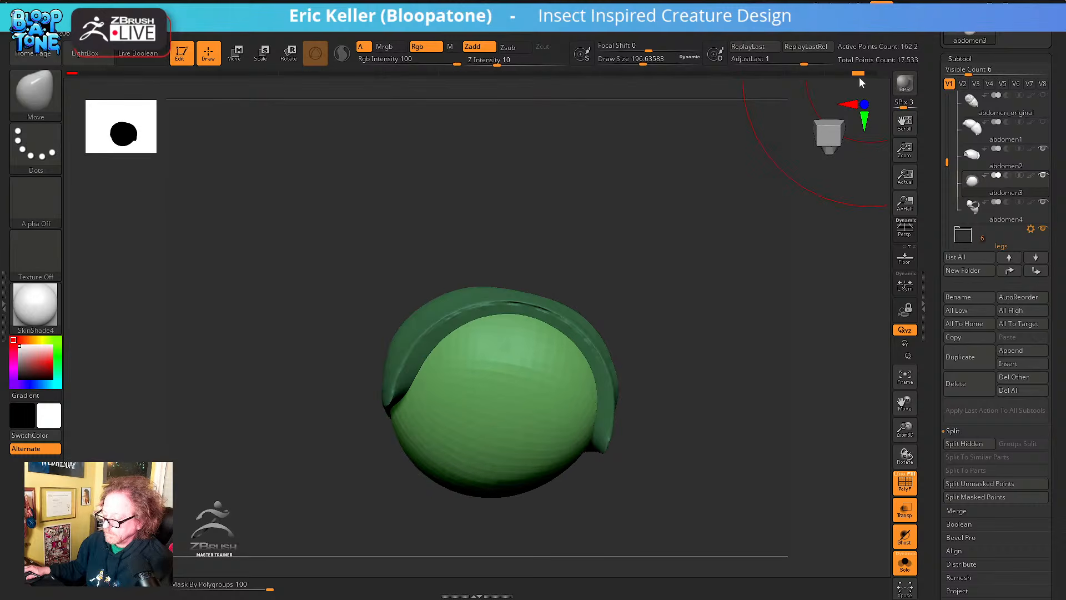
pyautogui.moveTo(857, 77); pyautogui.dragTo(851, 81)
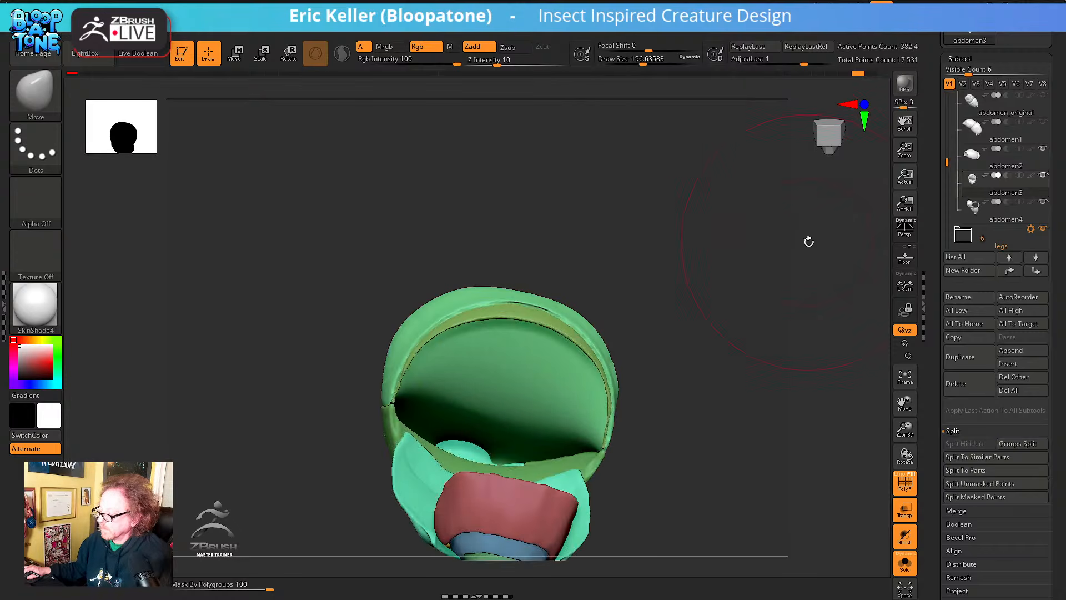
# Isolate the large green plate, accepting the loss of newer history, and split off the hidden parts, leaving abdomen3 active
pyautogui.moveTo(807, 237); pyautogui.dragTo(694, 256)
pyautogui.keyDown('ctrl'); pyautogui.keyDown('shift'); pyautogui.click(590, 317); pyautogui.keyUp('shift'); pyautogui.keyUp('ctrl')
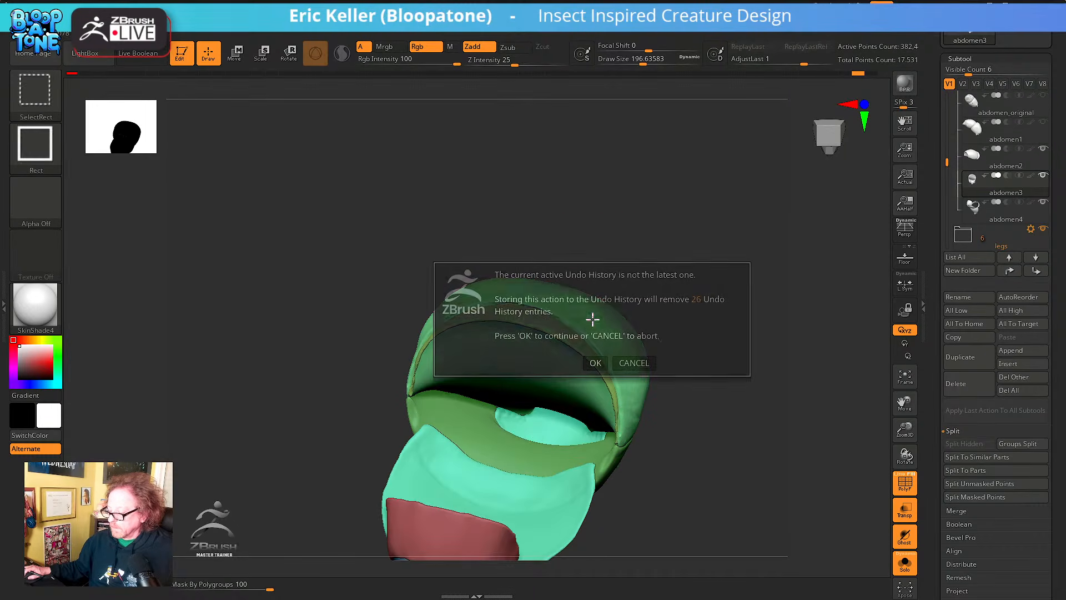
pyautogui.click(596, 363)
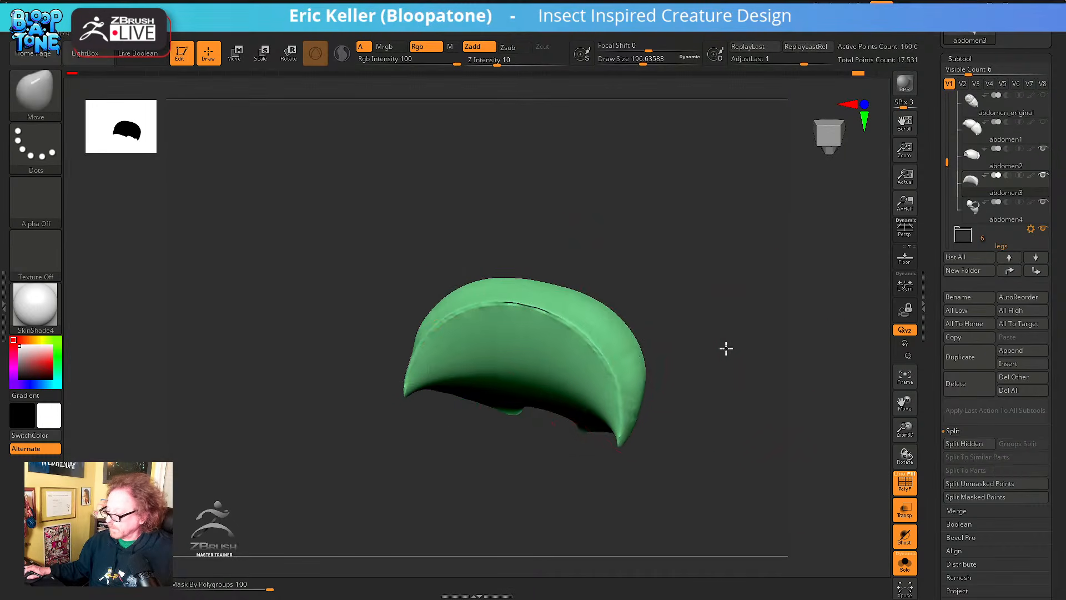
pyautogui.click(971, 444)
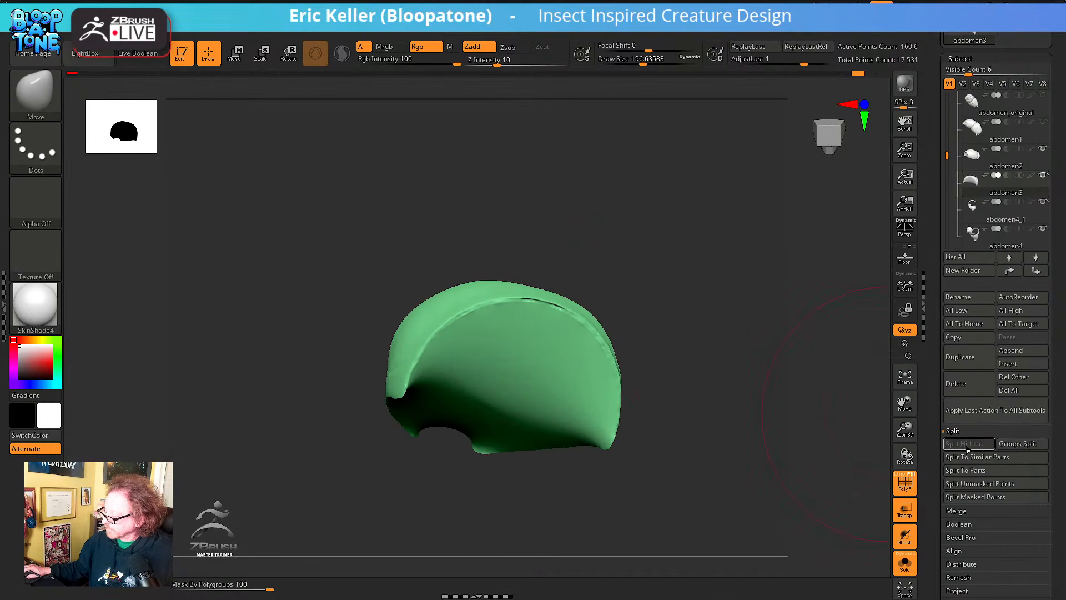
pyautogui.click(1006, 216)
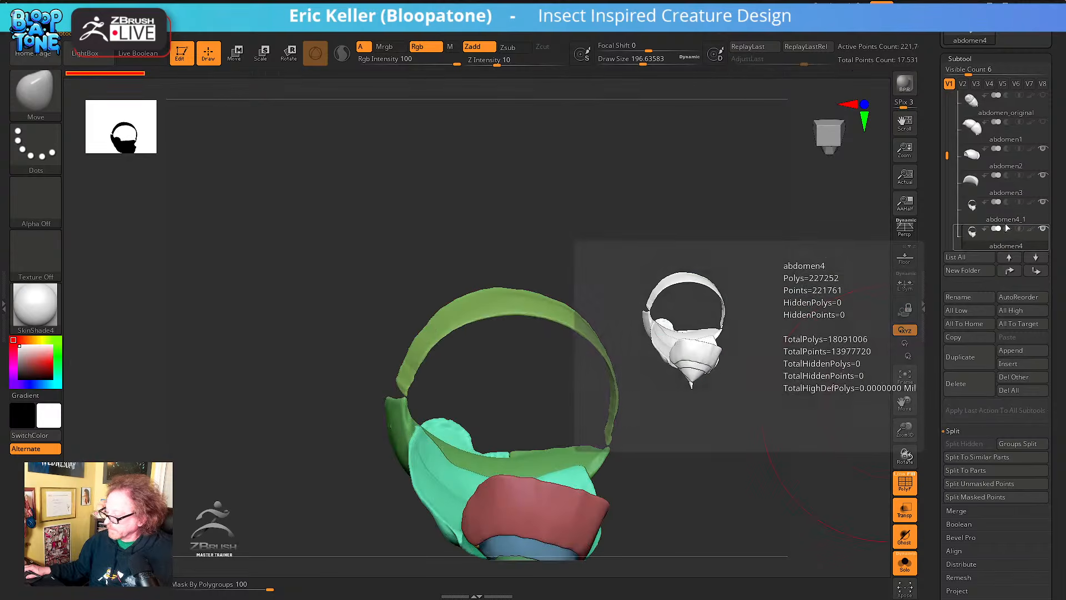
pyautogui.click(1015, 187)
# DynaMesh the separated green plate at resolution 440 with Groups enabled
pyautogui.moveTo(709, 312); pyautogui.dragTo(709, 286)
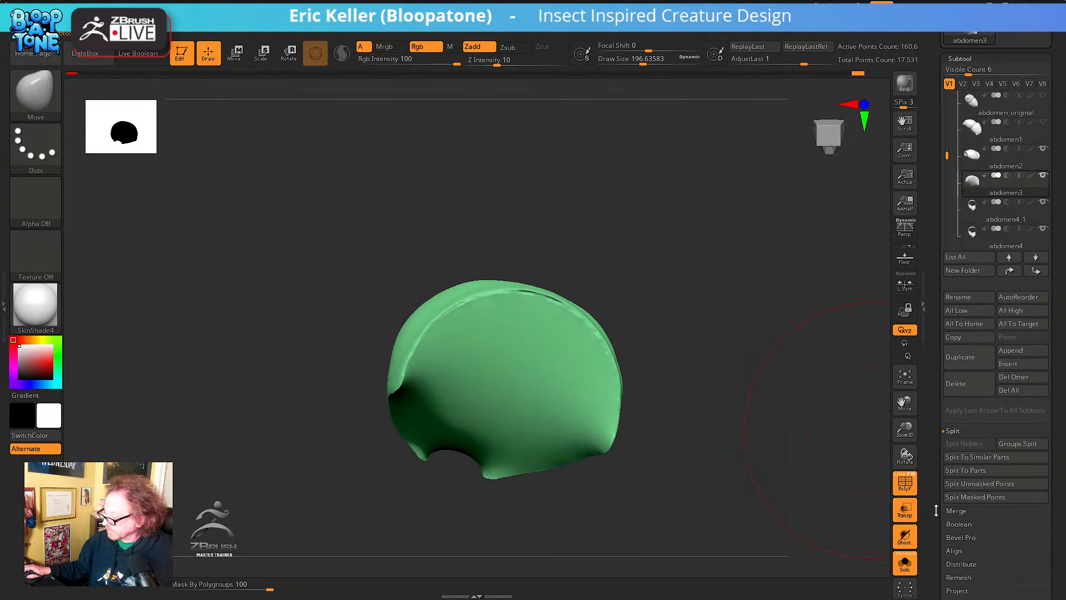
pyautogui.moveTo(936, 509); pyautogui.dragTo(938, 215)
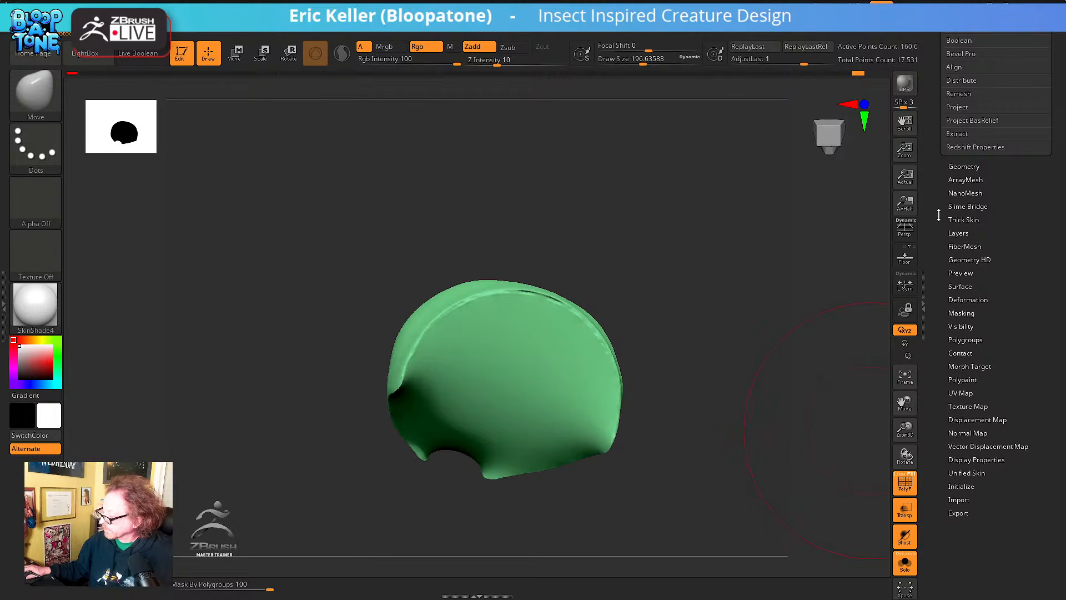
pyautogui.click(965, 167)
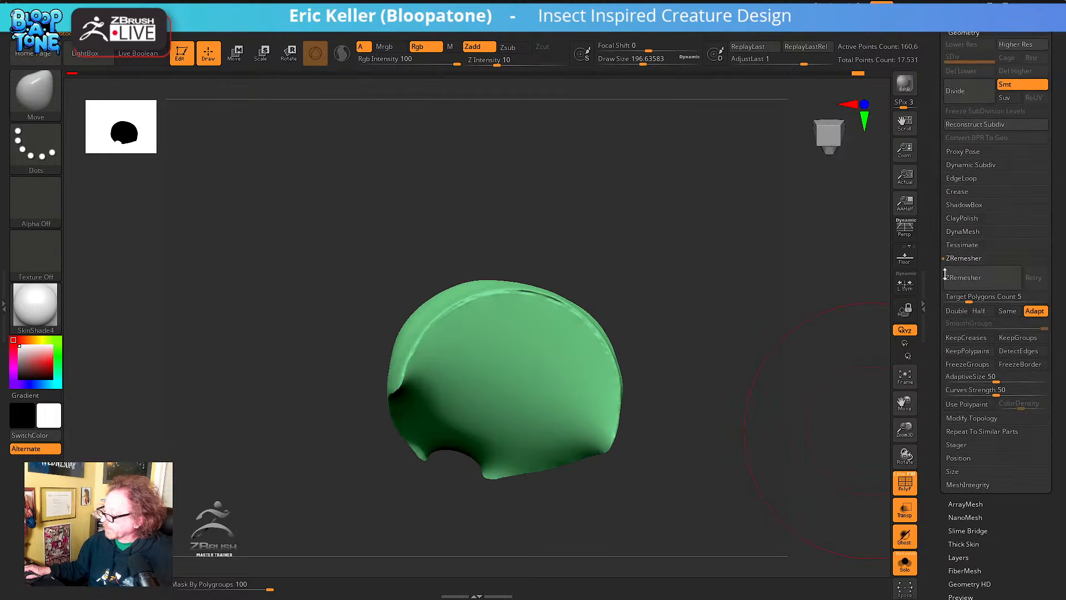
pyautogui.click(966, 231)
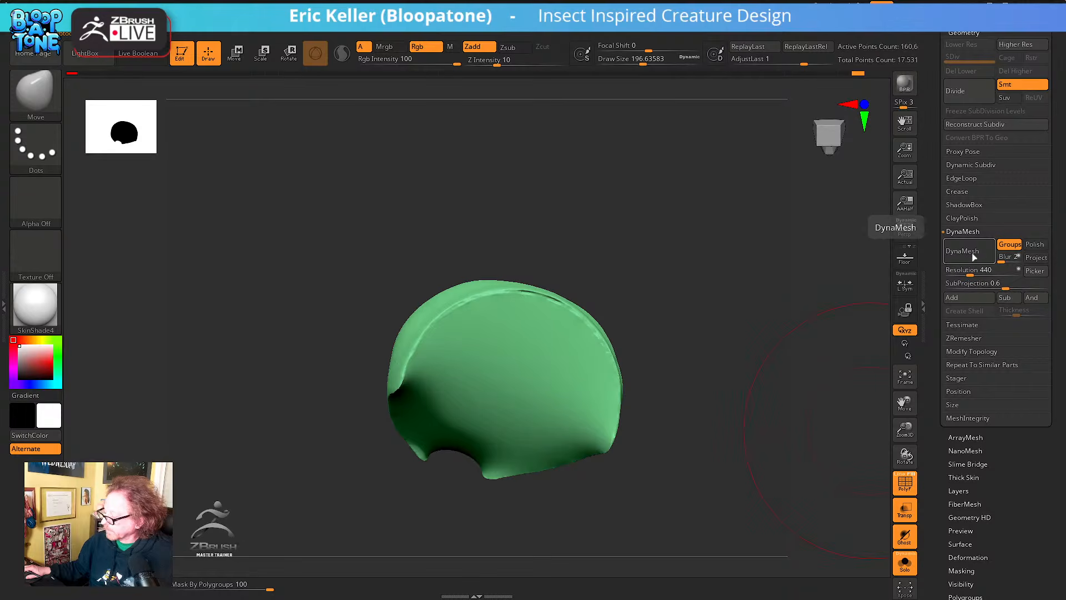
pyautogui.click(976, 253)
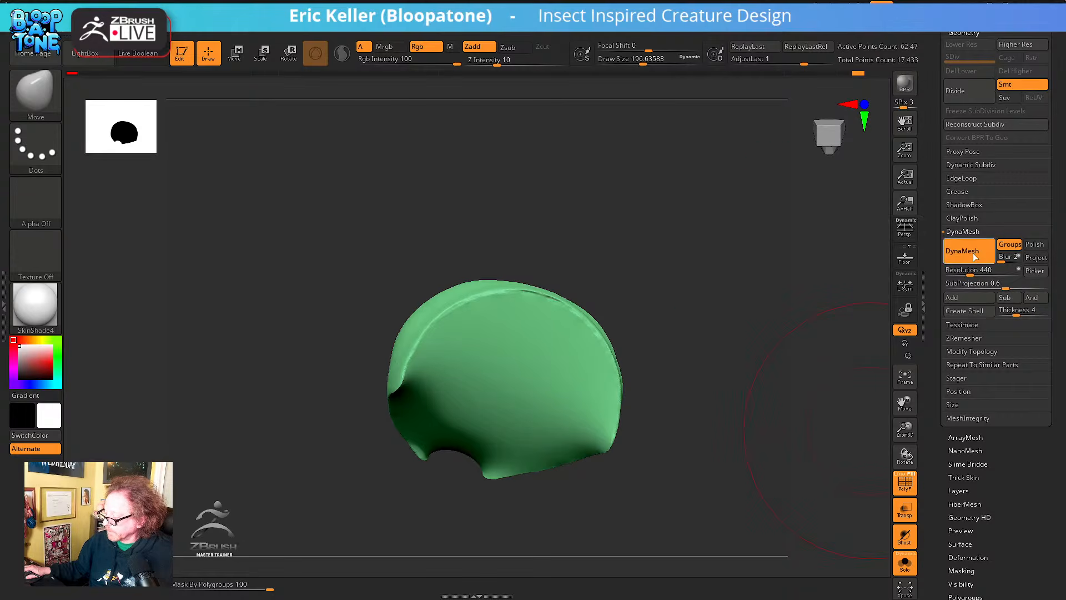
# Set the draw size to about 59 and insert an IMM Primitives sphere centred on the green plate's hollow side
pyautogui.press('shift')
pyautogui.press('s')
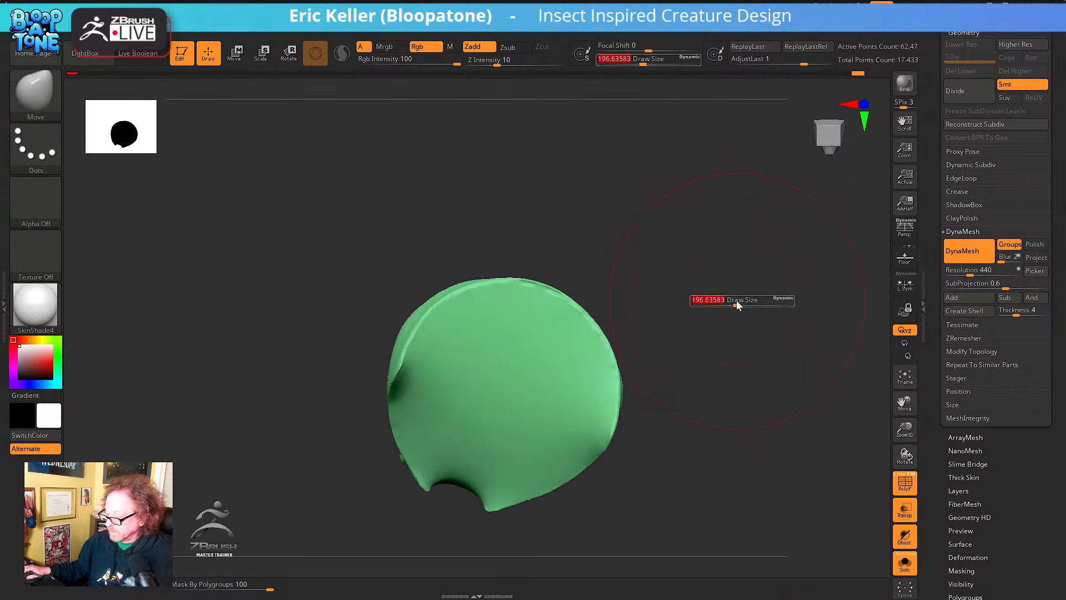
pyautogui.moveTo(738, 304); pyautogui.dragTo(717, 303)
pyautogui.moveTo(718, 302)
pyautogui.mouseDown()
pyautogui.moveTo(737, 293)
pyautogui.moveTo(742, 302)
pyautogui.moveTo(721, 302)
pyautogui.moveTo(738, 264)
pyautogui.mouseUp()
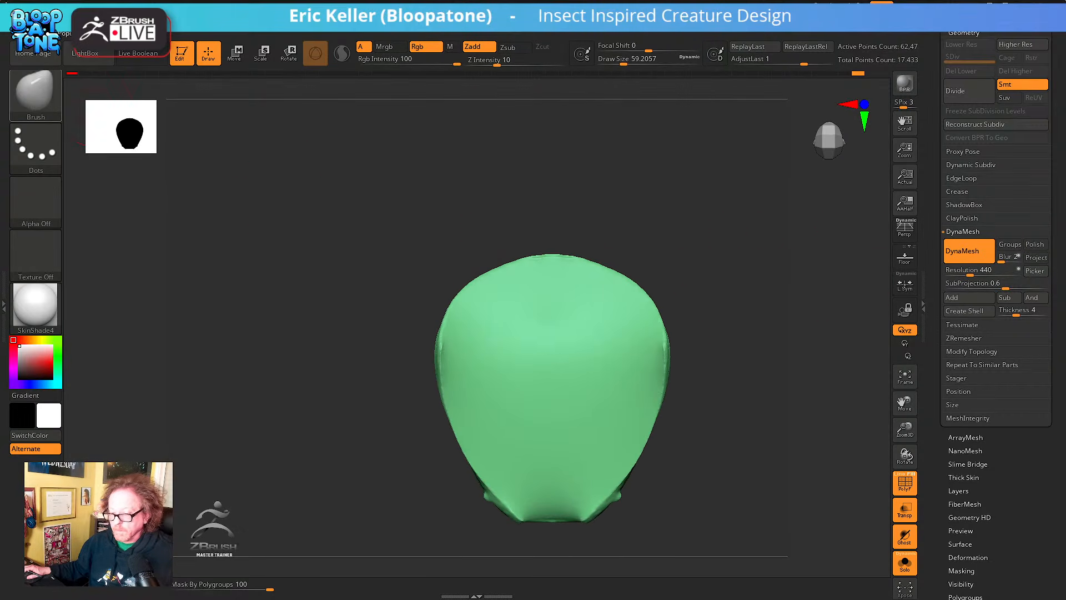
pyautogui.click(19, 85)
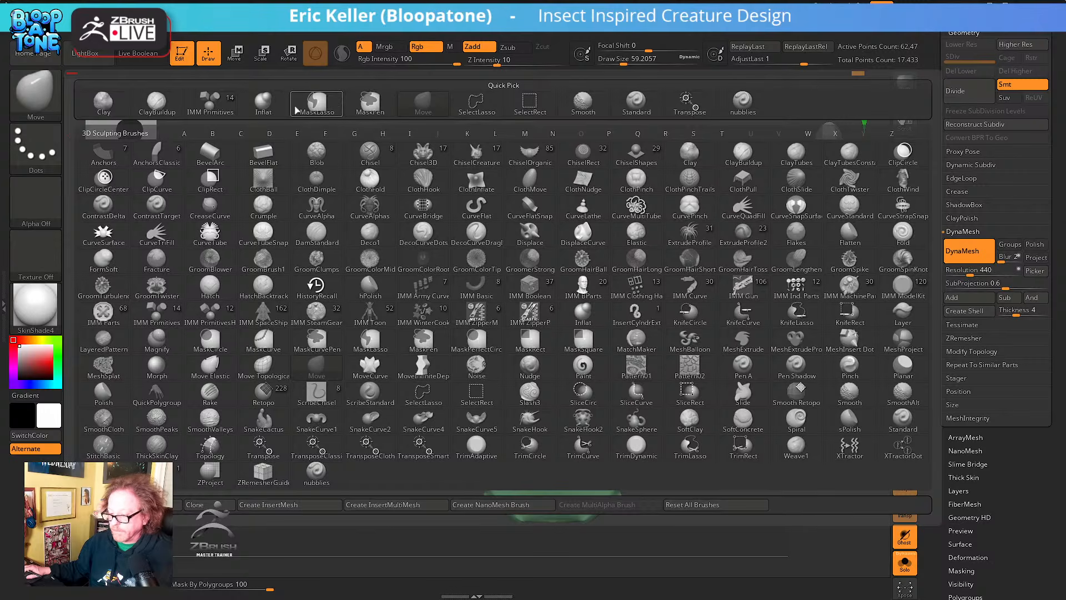
pyautogui.click(208, 99)
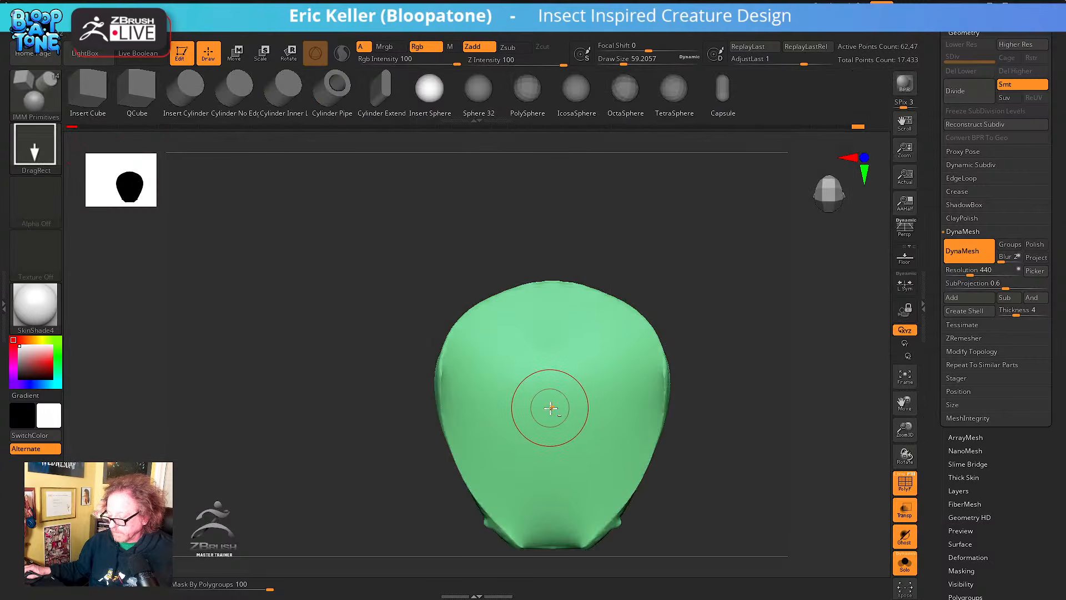
pyautogui.moveTo(550, 408)
pyautogui.mouseDown()
pyautogui.moveTo(554, 476)
pyautogui.moveTo(569, 494)
pyautogui.mouseUp()
pyautogui.moveTo(721, 388)
pyautogui.mouseDown()
pyautogui.moveTo(746, 472)
pyautogui.moveTo(665, 355)
pyautogui.mouseUp()
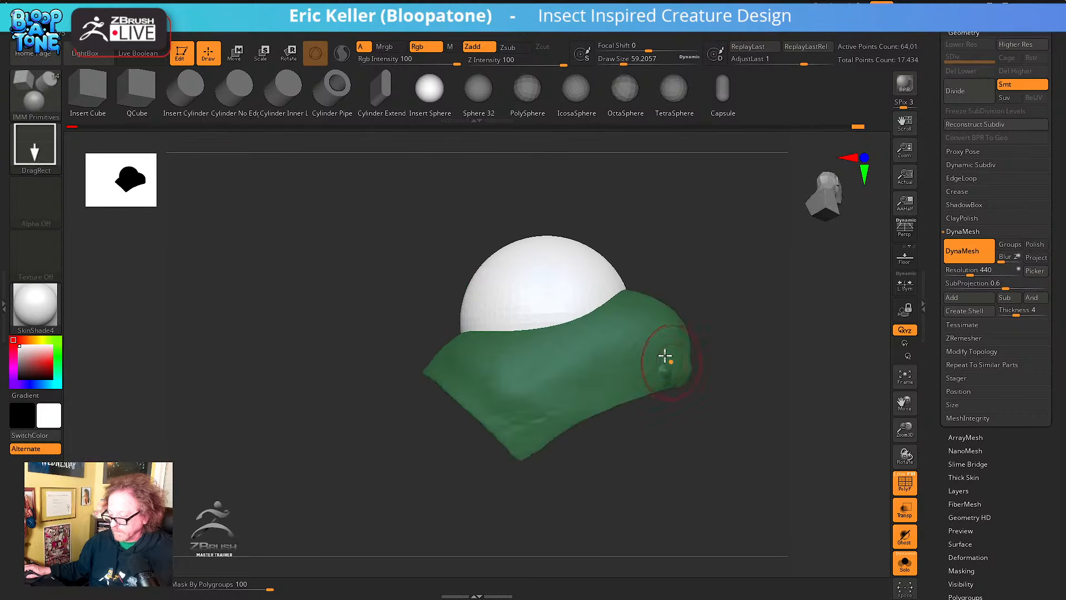
# Move the inserted sphere down into the plate's hollow side and stretch it along the plate's length
pyautogui.click(236, 53)
pyautogui.moveTo(550, 341); pyautogui.dragTo(556, 413)
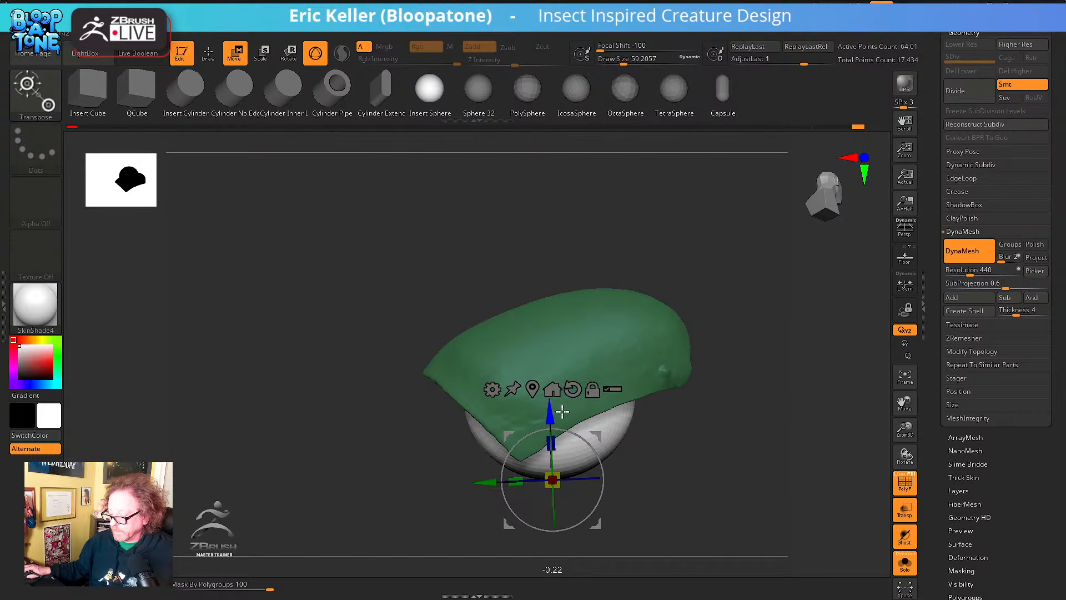
pyautogui.moveTo(772, 439); pyautogui.dragTo(754, 305)
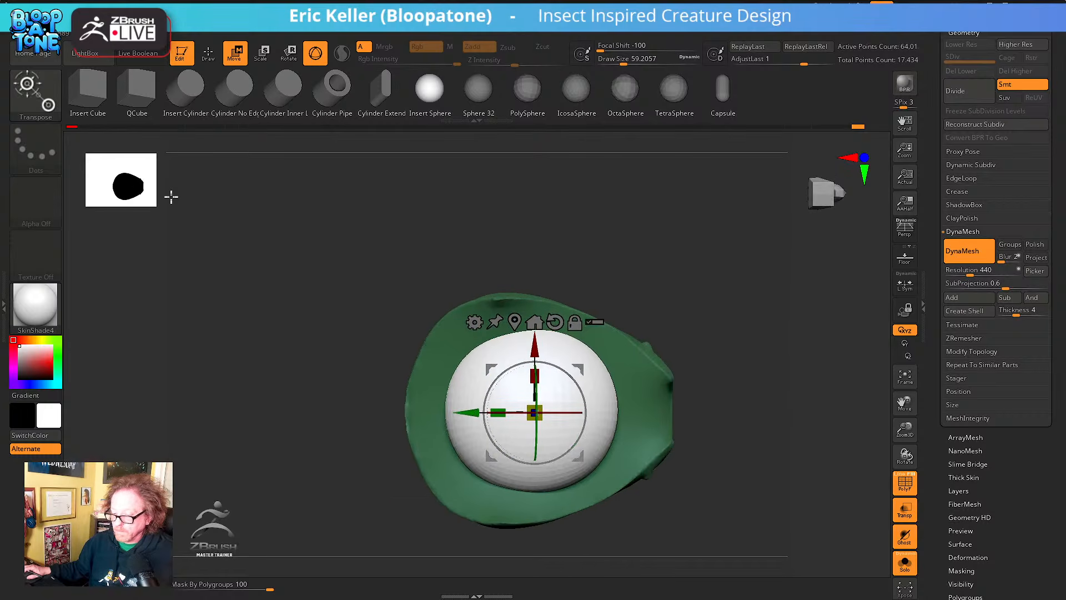
pyautogui.moveTo(489, 411); pyautogui.dragTo(455, 412)
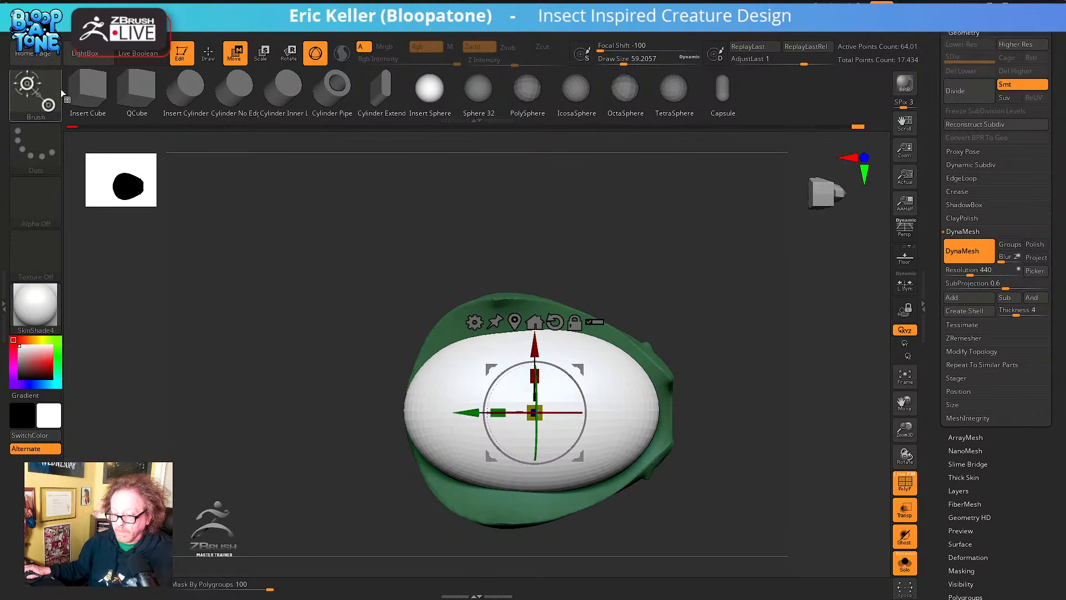
# Shape the sphere with the Move brush at a draw size of about 187 to follow the plate's inner outline
pyautogui.click(204, 58)
pyautogui.click(48, 98)
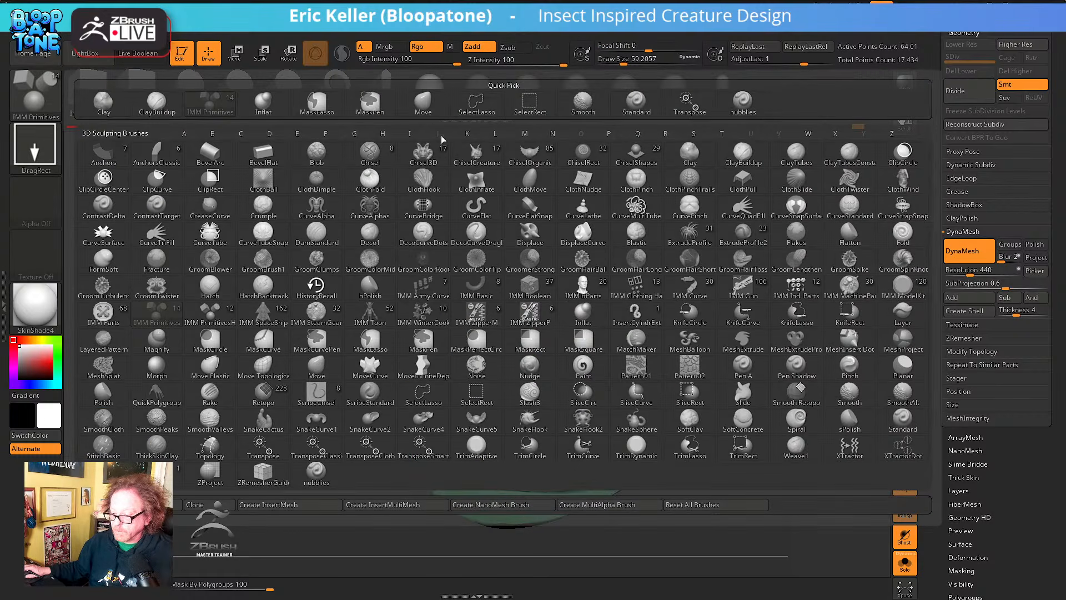
pyautogui.click(426, 106)
pyautogui.press('s')
pyautogui.moveTo(555, 246); pyautogui.dragTo(574, 245)
pyautogui.moveTo(522, 306)
pyautogui.mouseDown()
pyautogui.moveTo(526, 295)
pyautogui.moveTo(476, 288)
pyautogui.moveTo(476, 265)
pyautogui.mouseUp()
pyautogui.moveTo(535, 297); pyautogui.dragTo(541, 285)
pyautogui.moveTo(613, 326); pyautogui.dragTo(628, 318)
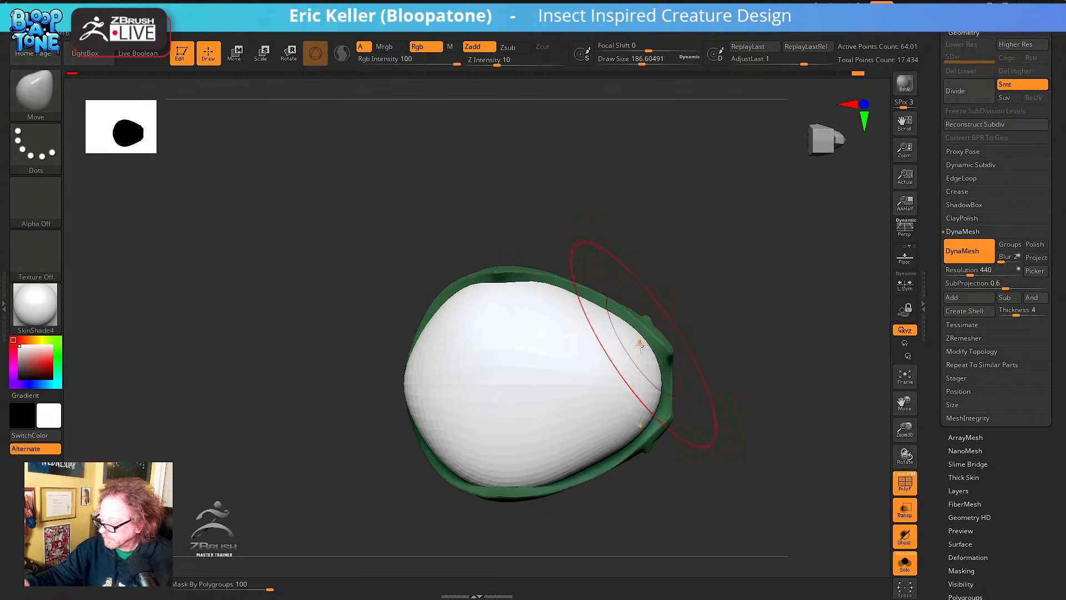
pyautogui.moveTo(604, 444); pyautogui.dragTo(610, 452)
pyautogui.moveTo(698, 428)
pyautogui.mouseDown()
pyautogui.moveTo(680, 375)
pyautogui.moveTo(718, 392)
pyautogui.moveTo(719, 431)
pyautogui.mouseUp()
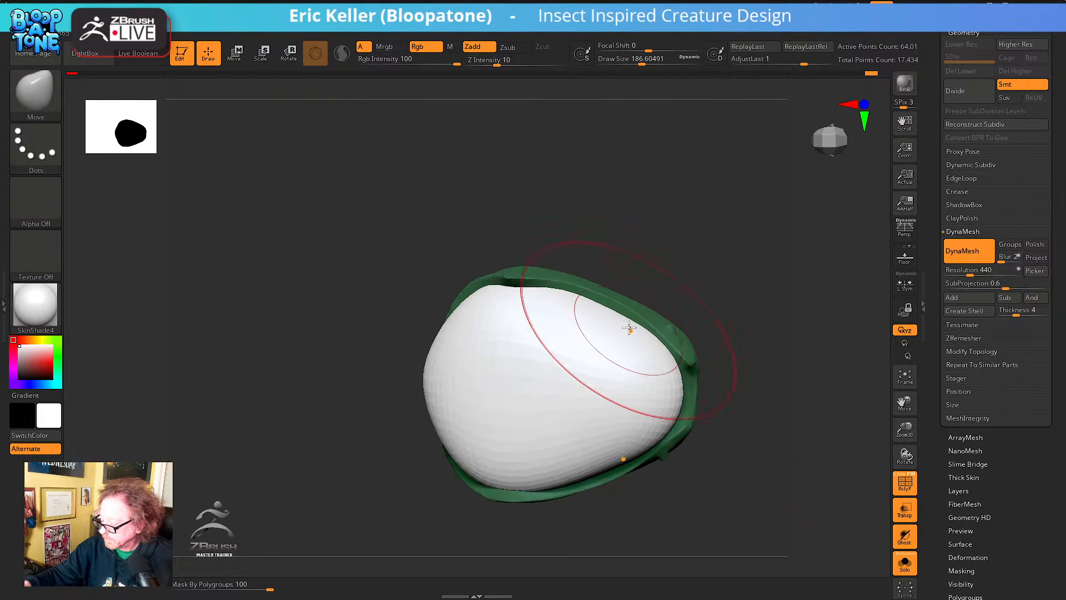
# Reduce the draw size to about 140 and refine the sphere's narrow end and sides against the plate's rim
pyautogui.press('s')
pyautogui.moveTo(643, 293); pyautogui.dragTo(638, 293)
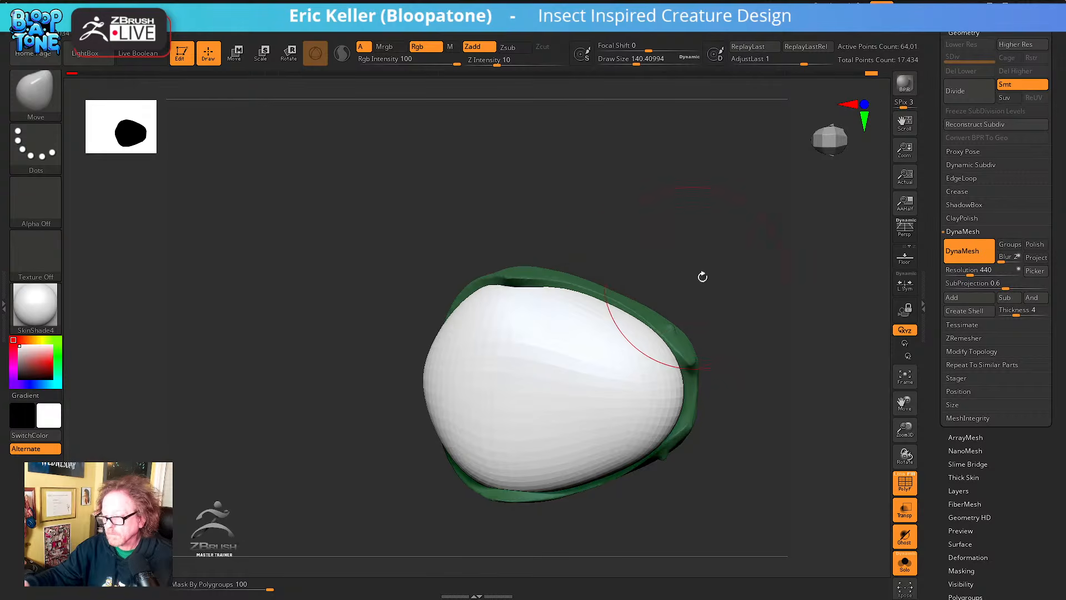
pyautogui.moveTo(702, 276)
pyautogui.mouseDown()
pyautogui.moveTo(671, 269)
pyautogui.moveTo(657, 345)
pyautogui.mouseUp()
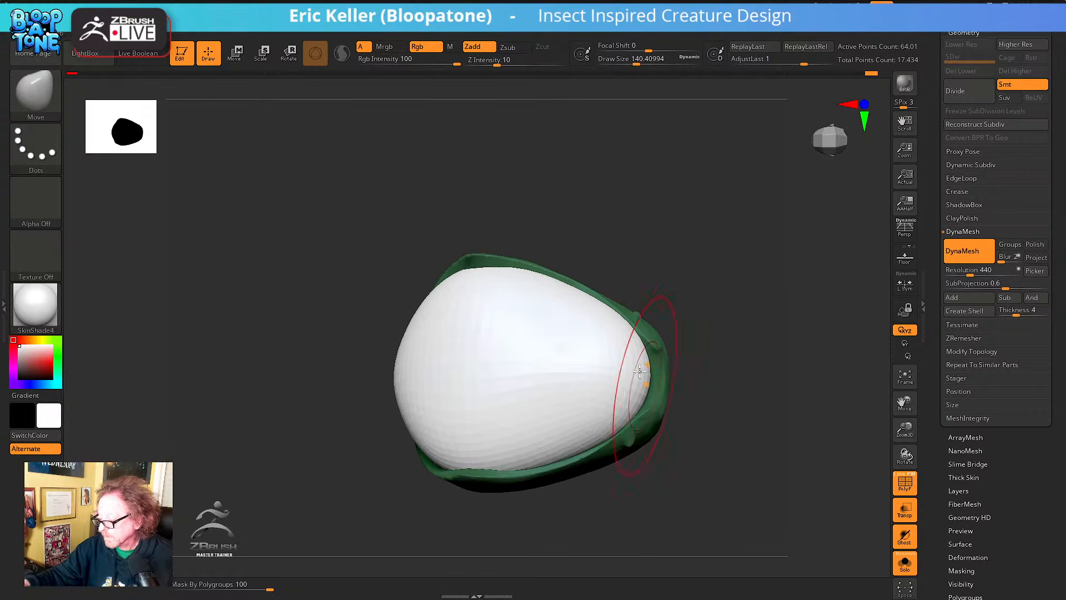
pyautogui.moveTo(672, 287); pyautogui.dragTo(701, 326)
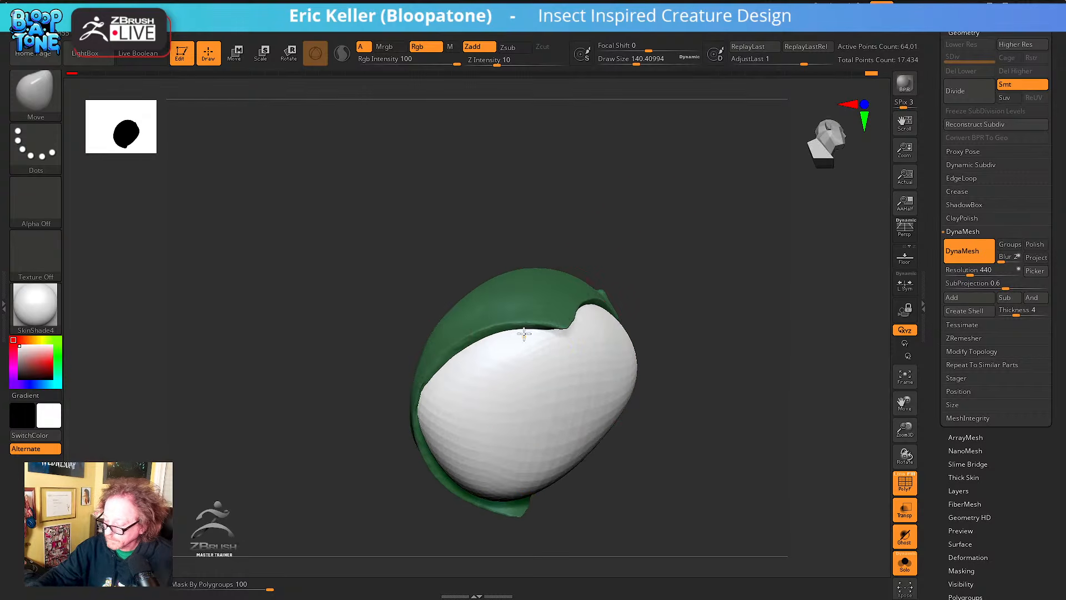
pyautogui.moveTo(524, 334); pyautogui.dragTo(545, 336)
pyautogui.moveTo(647, 340); pyautogui.dragTo(691, 344)
pyautogui.moveTo(616, 355)
pyautogui.mouseDown()
pyautogui.moveTo(669, 360)
pyautogui.moveTo(681, 387)
pyautogui.mouseUp()
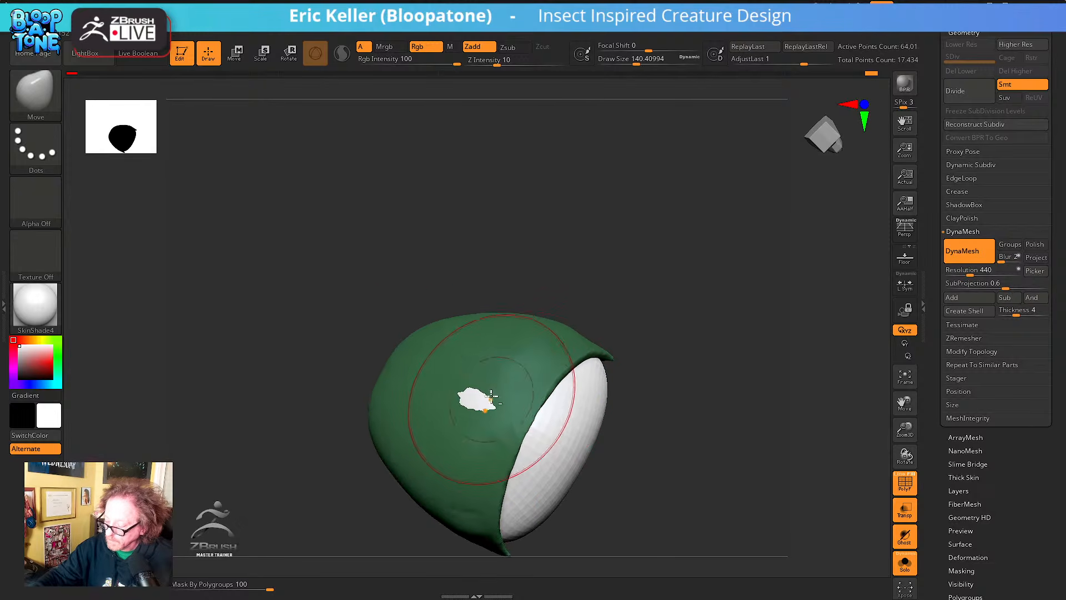
# Set Mask By Polygroups to 0 and adjust the fit where the sphere pokes through the plate's outer surface
pyautogui.moveTo(485, 395); pyautogui.dragTo(480, 393)
pyautogui.moveTo(672, 383); pyautogui.dragTo(624, 385)
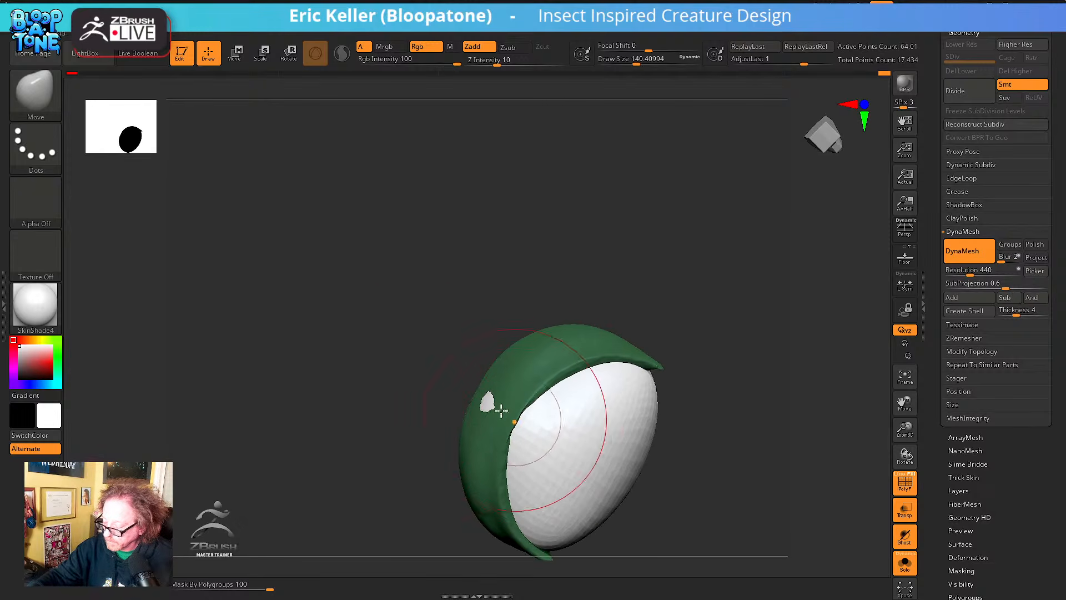
pyautogui.moveTo(265, 572); pyautogui.dragTo(173, 583)
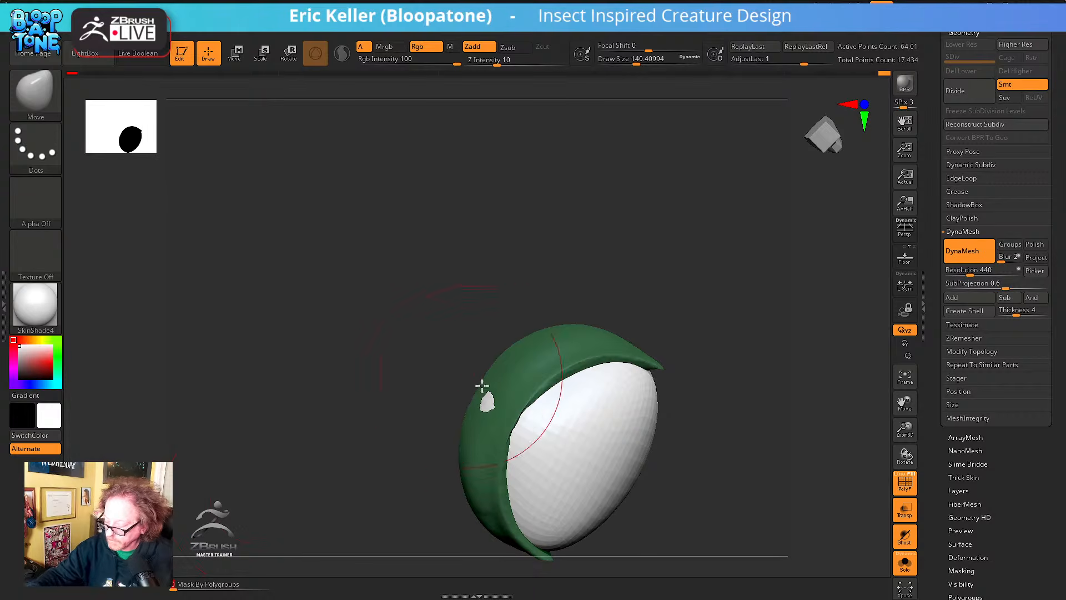
pyautogui.moveTo(519, 420); pyautogui.dragTo(559, 357)
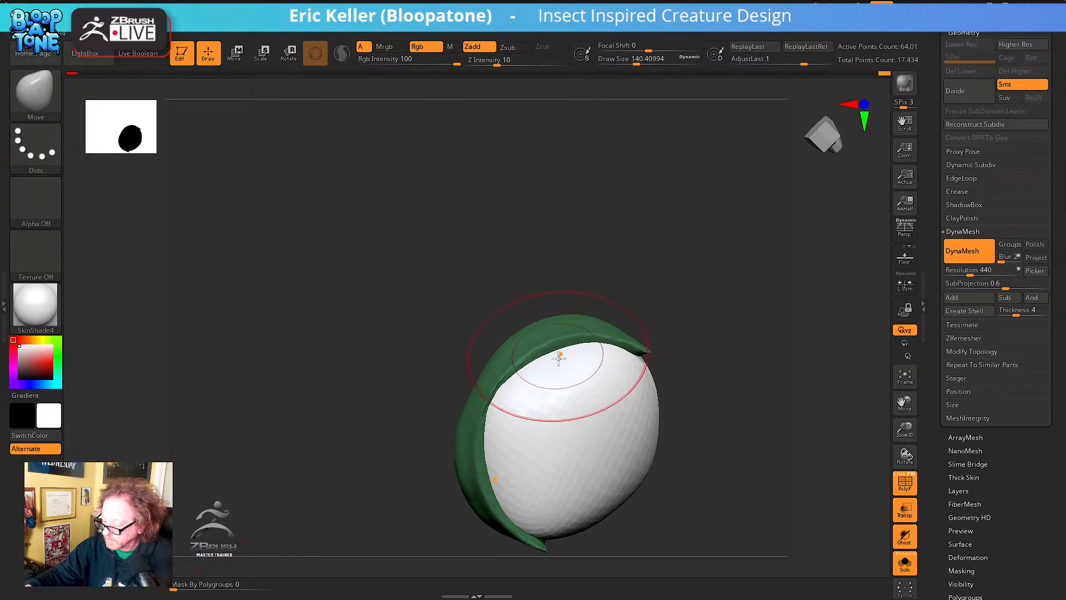
# Undo the latest Move strokes on the sphere and plate
pyautogui.hotkey('ctrl', 'z')
pyautogui.hotkey('ctrl', 'z')
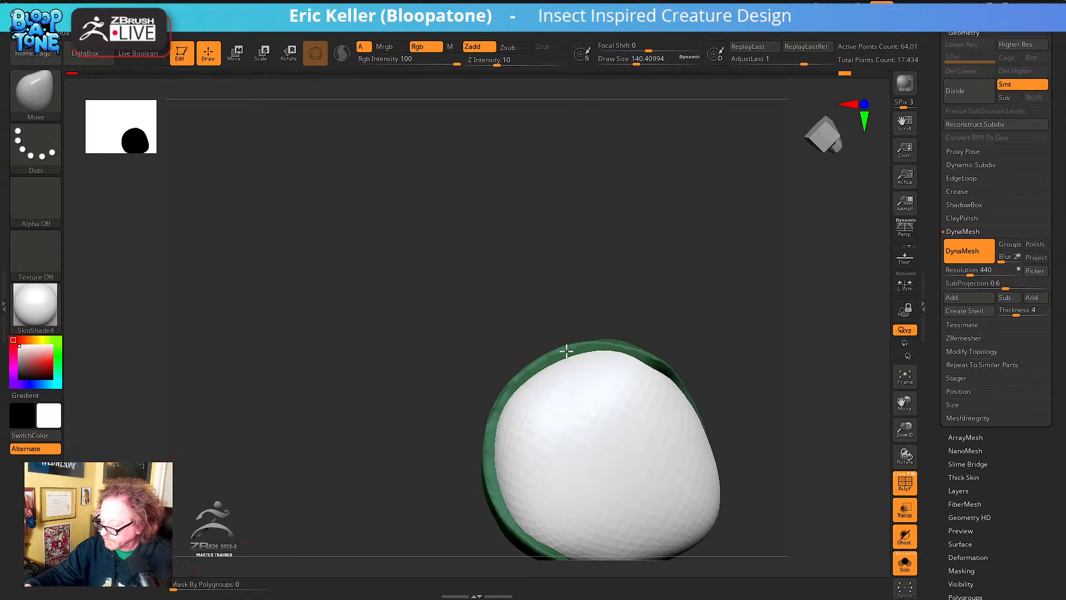
pyautogui.hotkey('ctrl', 'z')
# Clear the mask and update the DynaMesh to subtract the sphere, hollowing out the green plate
pyautogui.moveTo(652, 300); pyautogui.dragTo(682, 310)
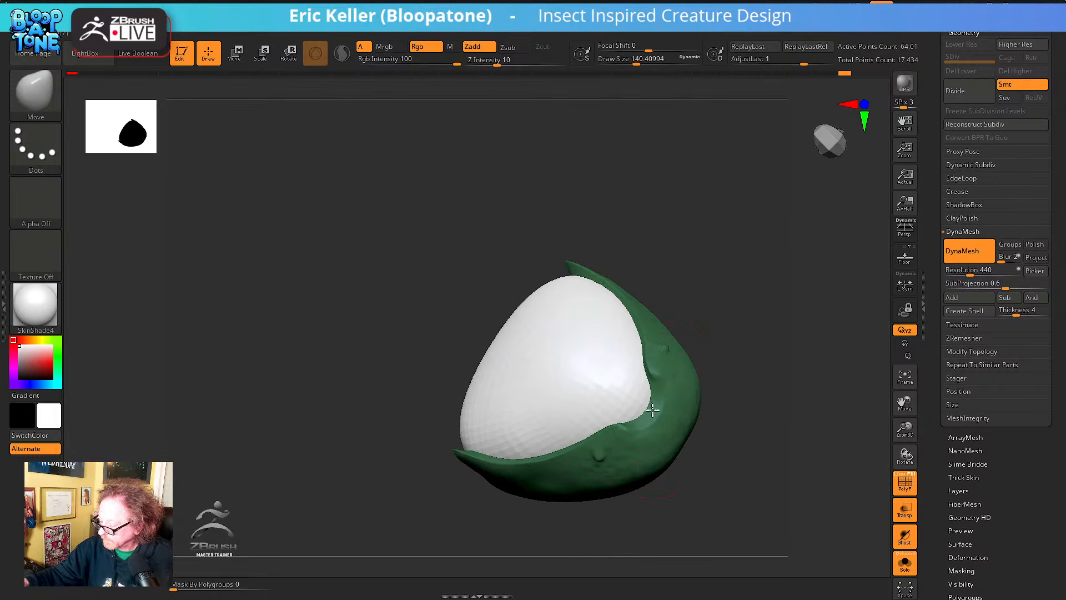
pyautogui.moveTo(684, 262)
pyautogui.mouseDown()
pyautogui.moveTo(671, 240)
pyautogui.moveTo(731, 331)
pyautogui.mouseUp()
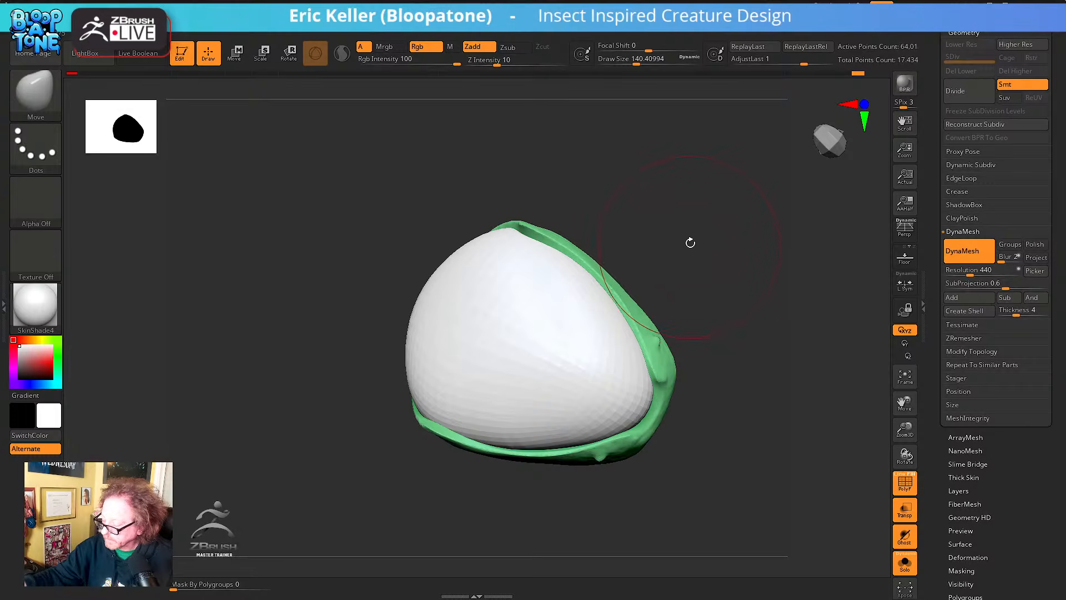
pyautogui.moveTo(690, 242)
pyautogui.keyDown('ctrl'); pyautogui.mouseDown()
pyautogui.moveTo(745, 319)
pyautogui.moveTo(707, 295)
pyautogui.mouseUp(); pyautogui.keyUp('ctrl')
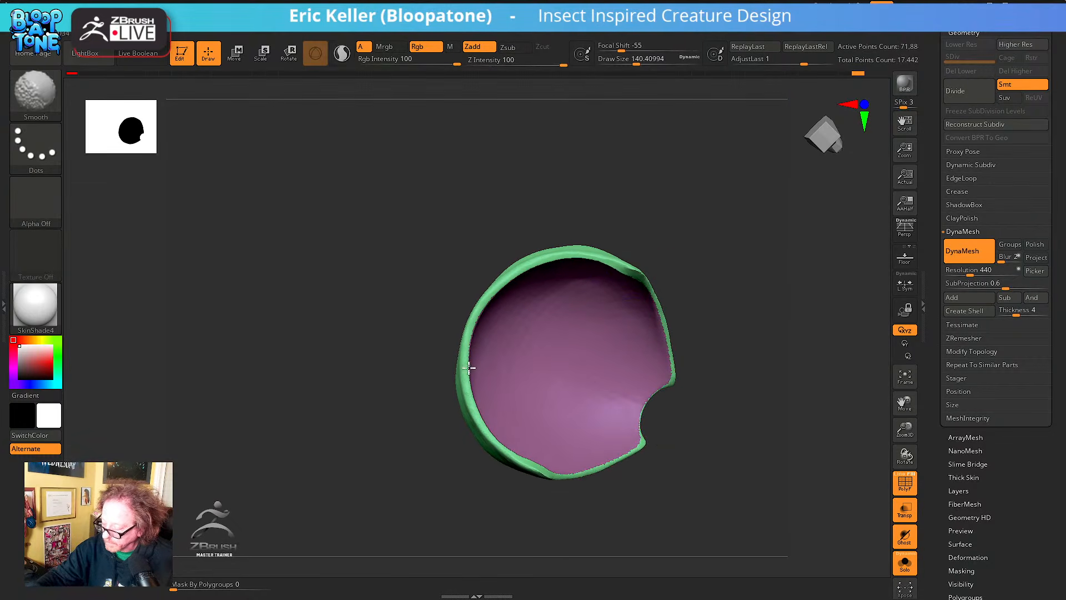
# Smooth the rim and small bumps of the hollowed plate, keeping Move as the main brush
pyautogui.press('b')
pyautogui.press('m')
pyautogui.press('v')
pyautogui.moveTo(705, 398)
pyautogui.mouseDown()
pyautogui.moveTo(656, 352)
pyautogui.moveTo(671, 255)
pyautogui.moveTo(702, 348)
pyautogui.mouseUp()
pyautogui.press('shift')
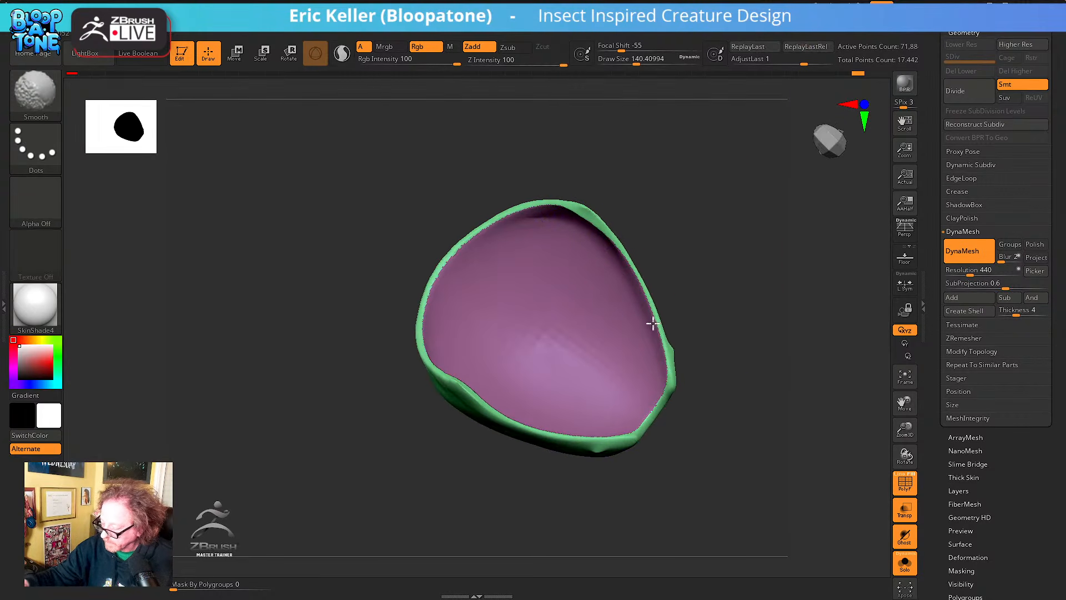
pyautogui.moveTo(721, 392)
pyautogui.mouseDown()
pyautogui.moveTo(642, 374)
pyautogui.moveTo(638, 411)
pyautogui.moveTo(654, 400)
pyautogui.mouseUp()
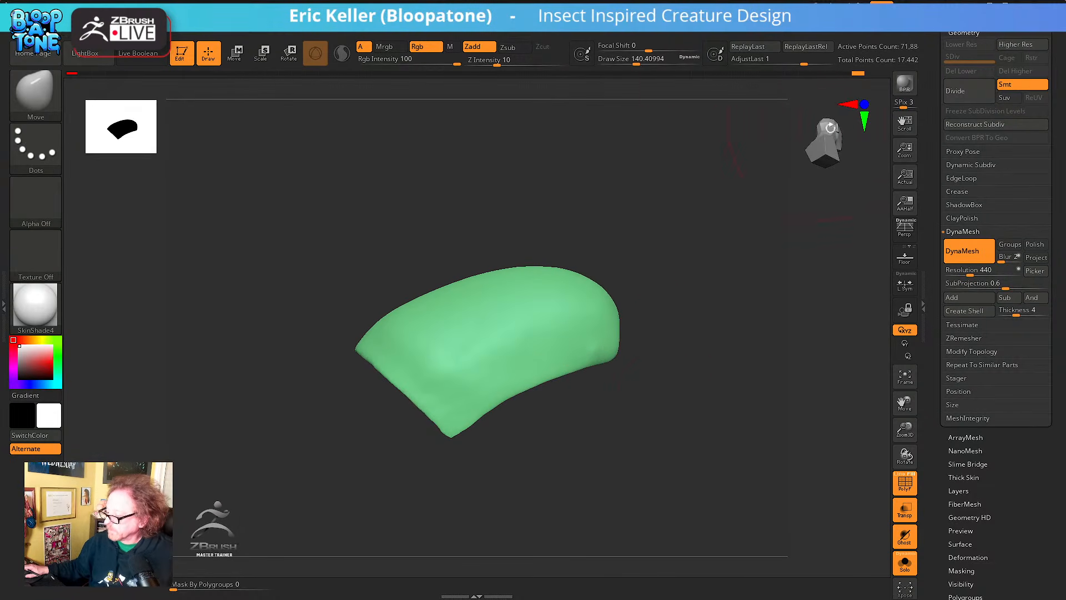
pyautogui.press('ctrl')
pyautogui.moveTo(683, 311)
pyautogui.mouseDown()
pyautogui.moveTo(716, 305)
pyautogui.moveTo(688, 291)
pyautogui.moveTo(875, 442)
pyautogui.mouseUp()
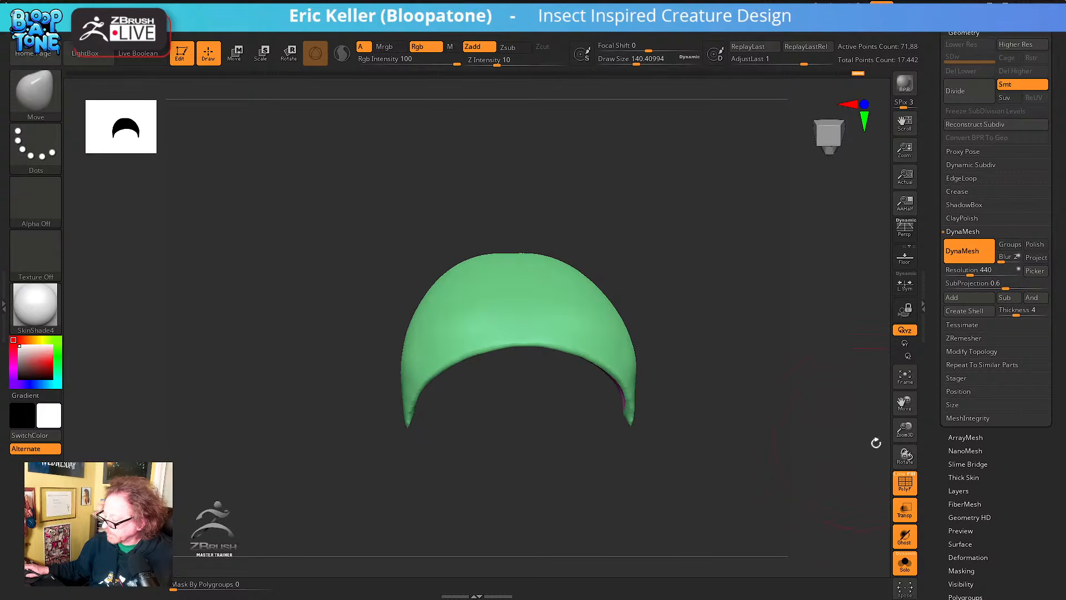
# Show the wireframe and ZRemesh the hollowed plate with KeepGroups and Half enabled and Adapt disabled
pyautogui.click(902, 481)
pyautogui.moveTo(725, 433)
pyautogui.mouseDown()
pyautogui.moveTo(610, 400)
pyautogui.moveTo(682, 395)
pyautogui.mouseUp()
pyautogui.press('s')
pyautogui.click(950, 337)
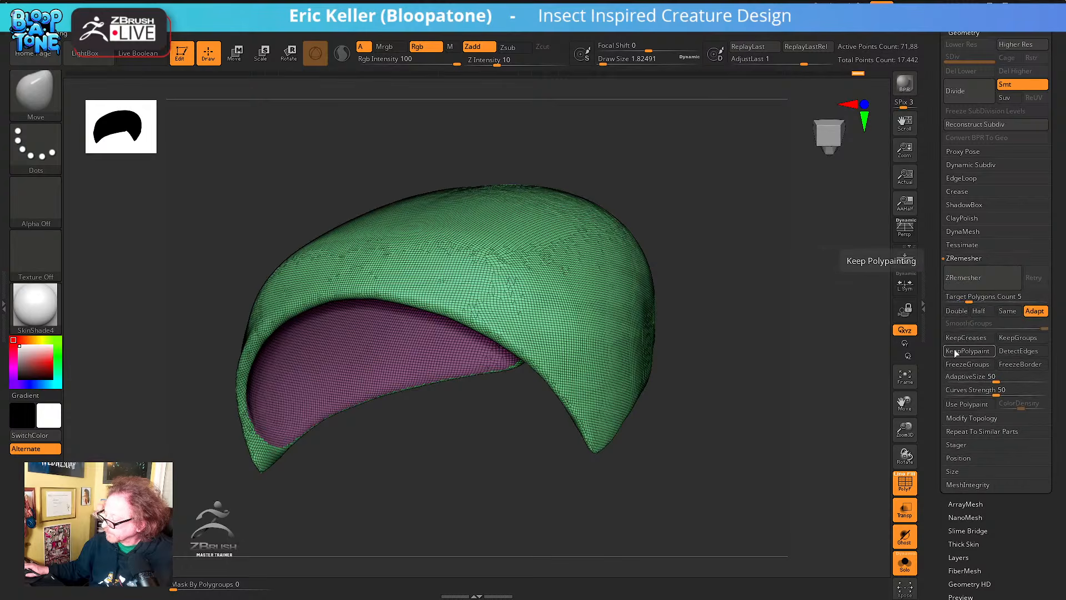
pyautogui.click(1017, 337)
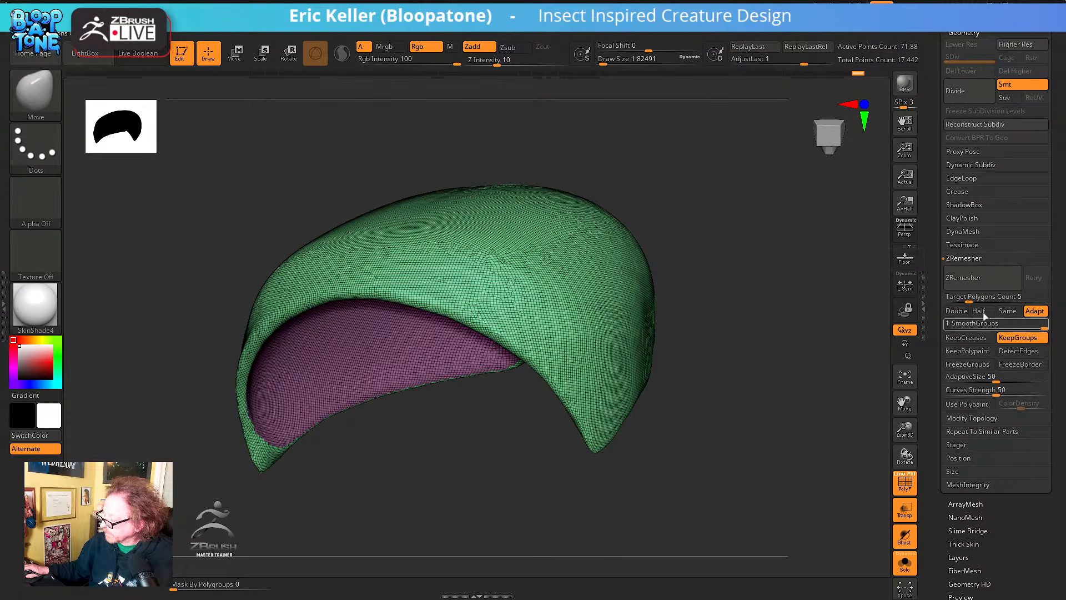
pyautogui.click(978, 311)
pyautogui.click(1034, 311)
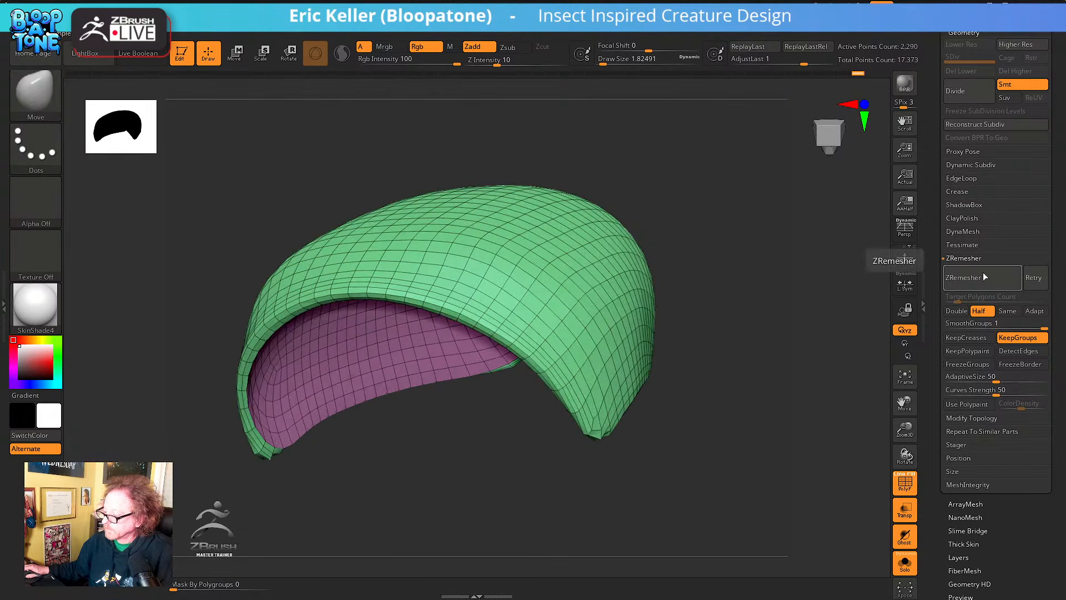
# Merge the plate into a single polygroup and ZRemesh it once more at half density
pyautogui.moveTo(781, 361); pyautogui.dragTo(731, 317)
pyautogui.hotkey('ctrl', 'w')
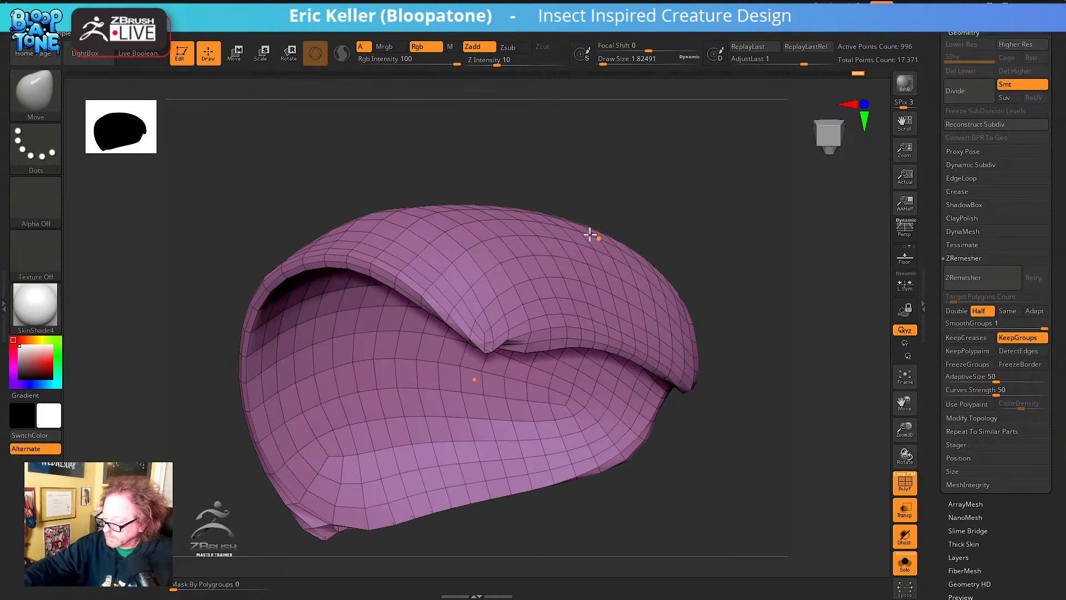
pyautogui.moveTo(686, 203); pyautogui.dragTo(700, 200)
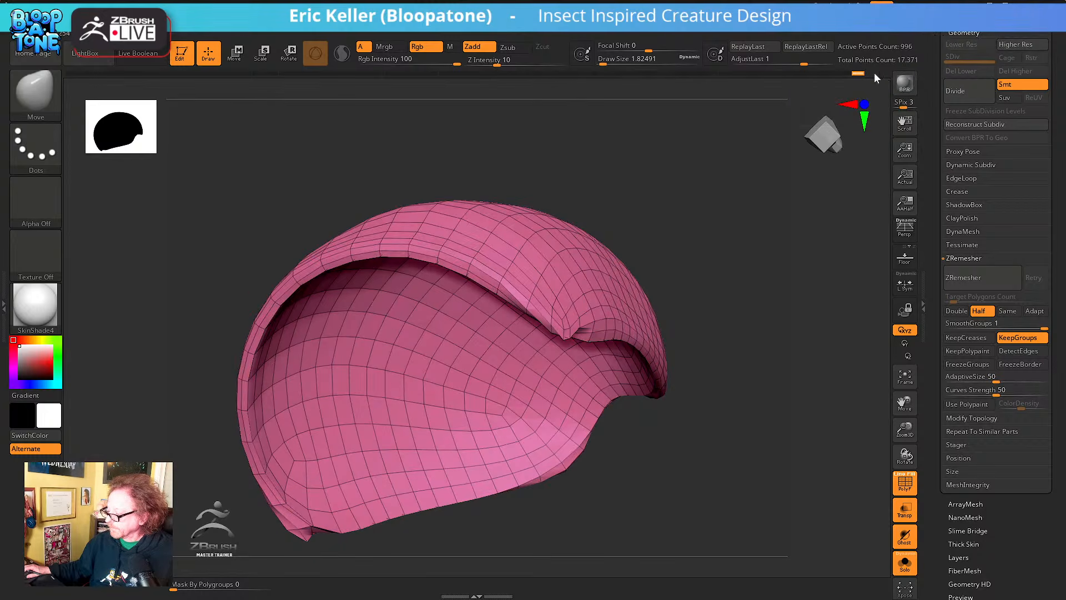
# Roll the undo history back to the plate's denser first remesh with separate inner and outer polygroups
pyautogui.hotkey('ctrl', 'z')
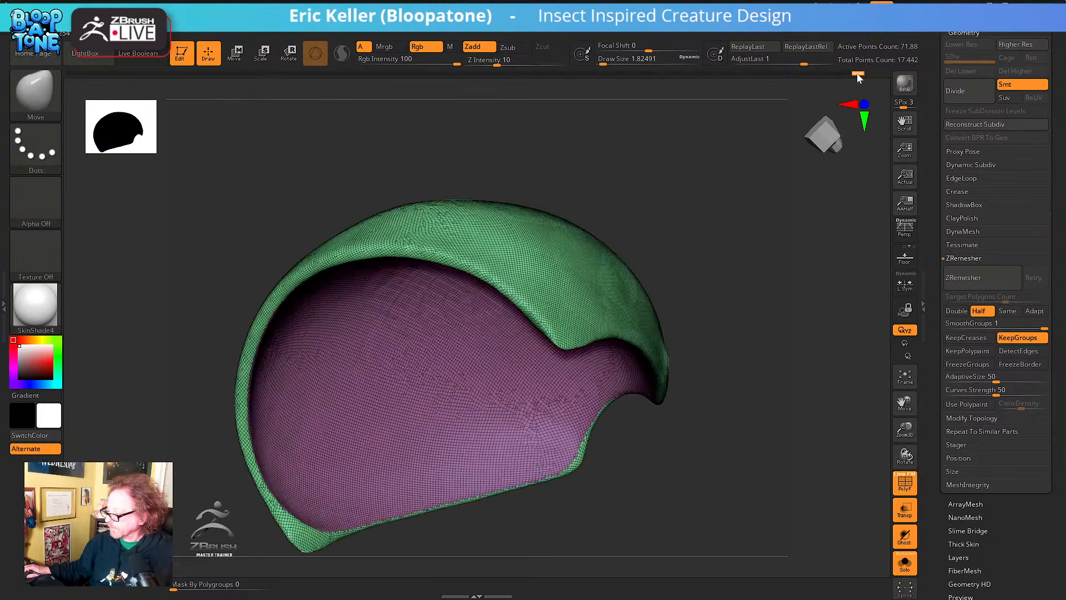
pyautogui.hotkey('ctrl', 'shift', 'z')
pyautogui.hotkey('ctrl', 'z')
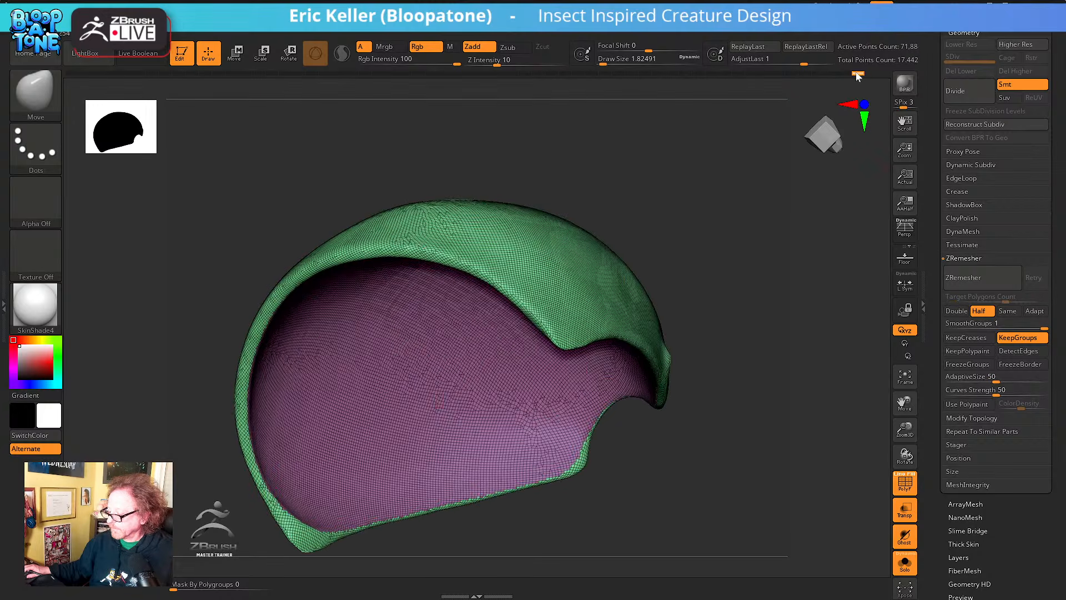
pyautogui.hotkey('ctrl', 'z')
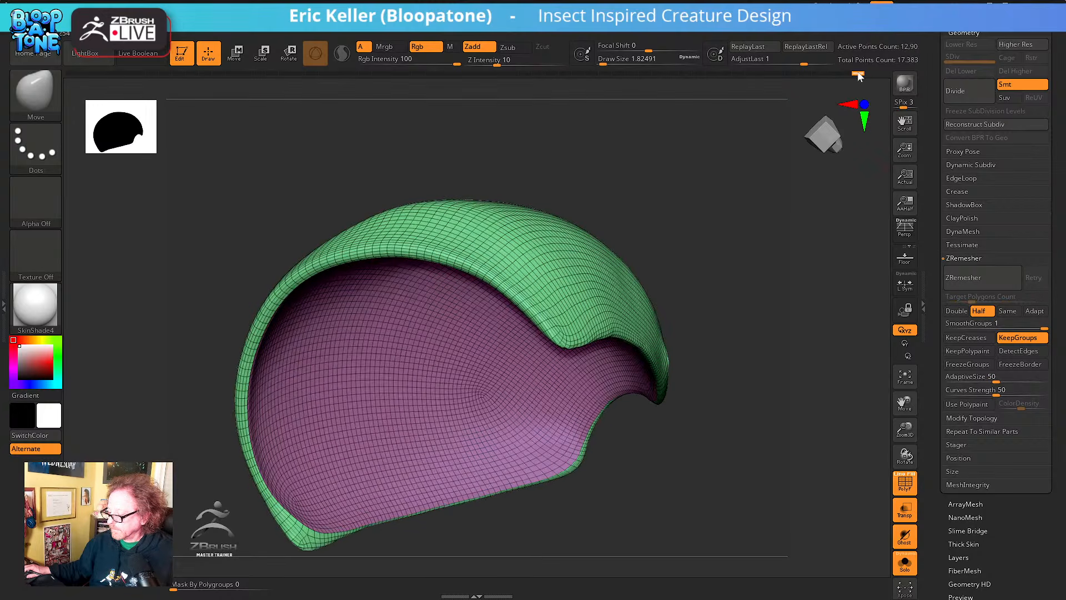
# Leave ZBrush to switch the Windows keyboard layout to English (United States), and return to ZBrush
pyautogui.hotkey('alt', 'Tab')
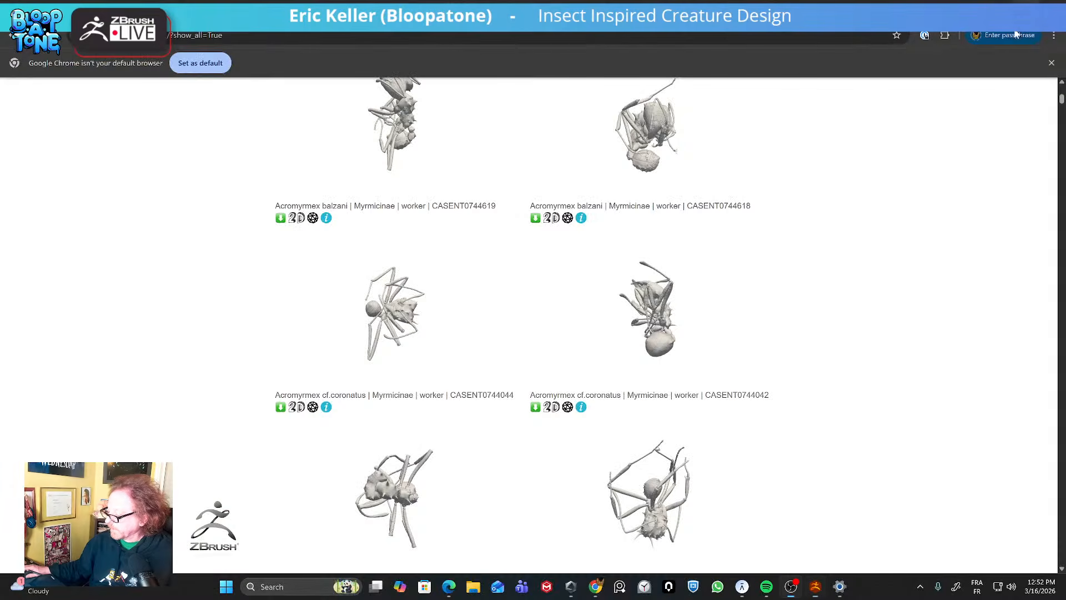
pyautogui.click(977, 586)
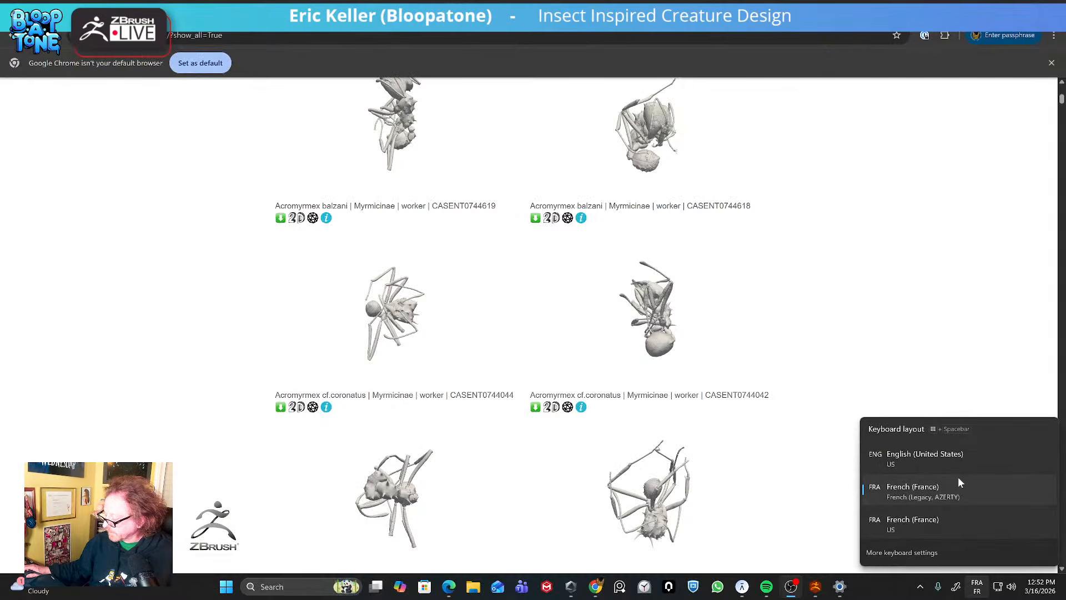
pyautogui.click(936, 460)
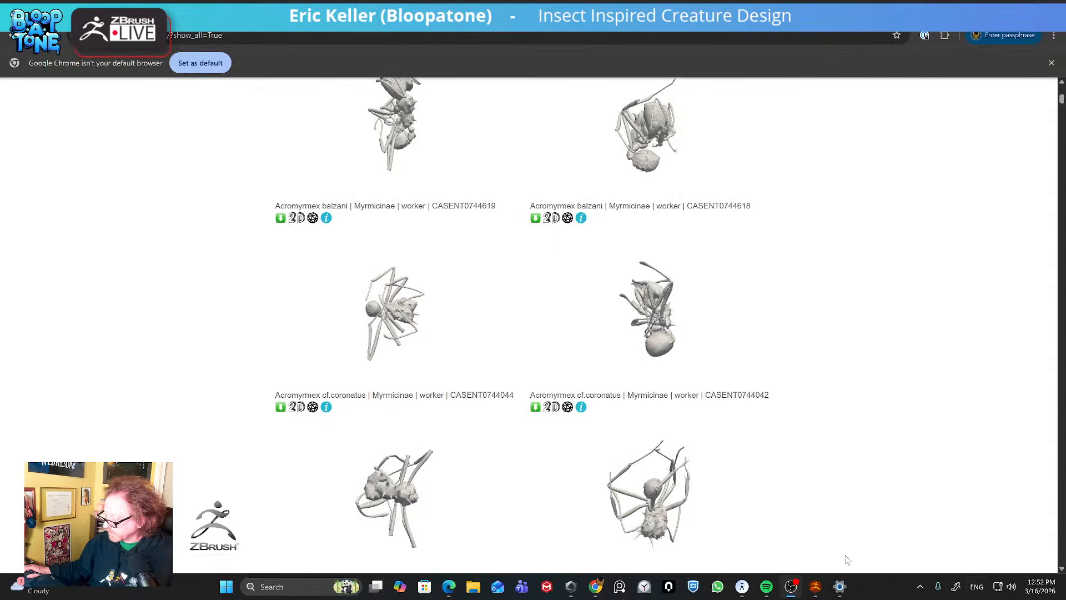
pyautogui.click(816, 587)
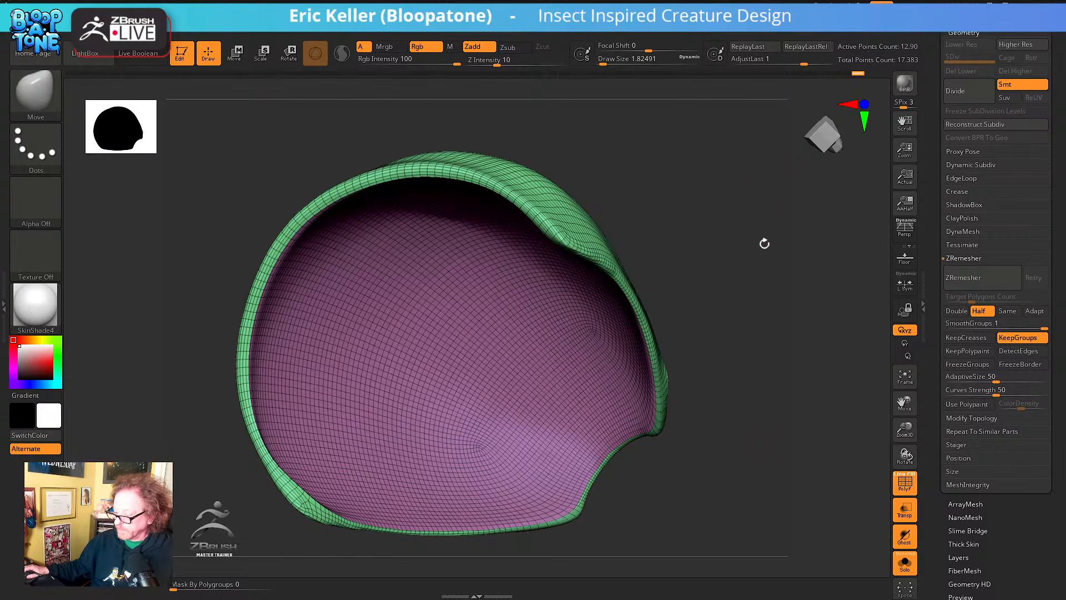
# ZRemesh the plate again at half density with its polygroups kept
pyautogui.moveTo(764, 243)
pyautogui.mouseDown()
pyautogui.moveTo(743, 243)
pyautogui.moveTo(735, 228)
pyautogui.moveTo(758, 245)
pyautogui.mouseUp()
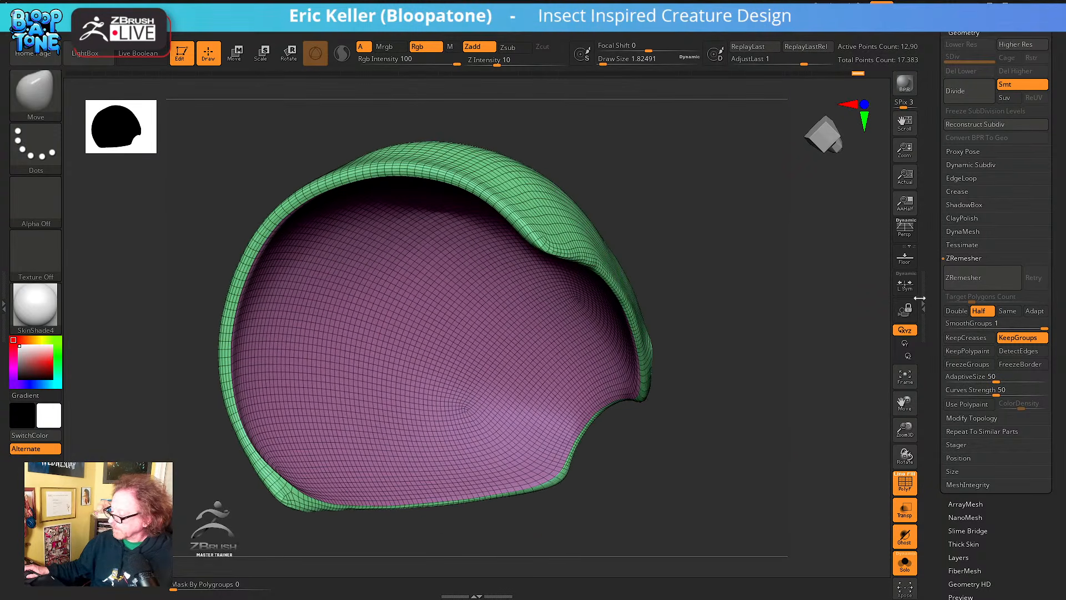
pyautogui.click(983, 281)
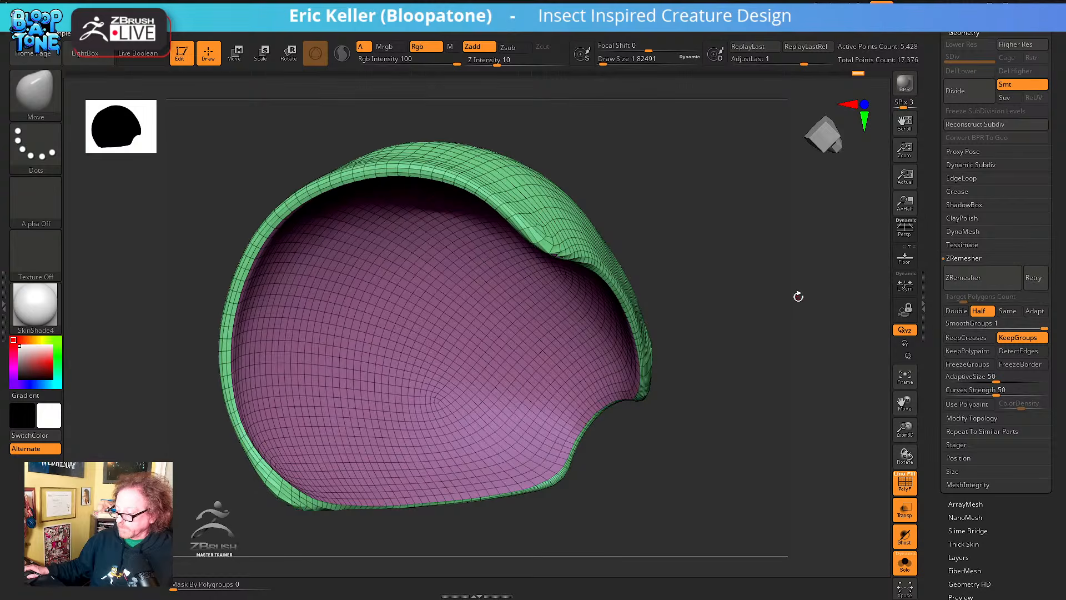
pyautogui.moveTo(775, 306); pyautogui.dragTo(854, 299)
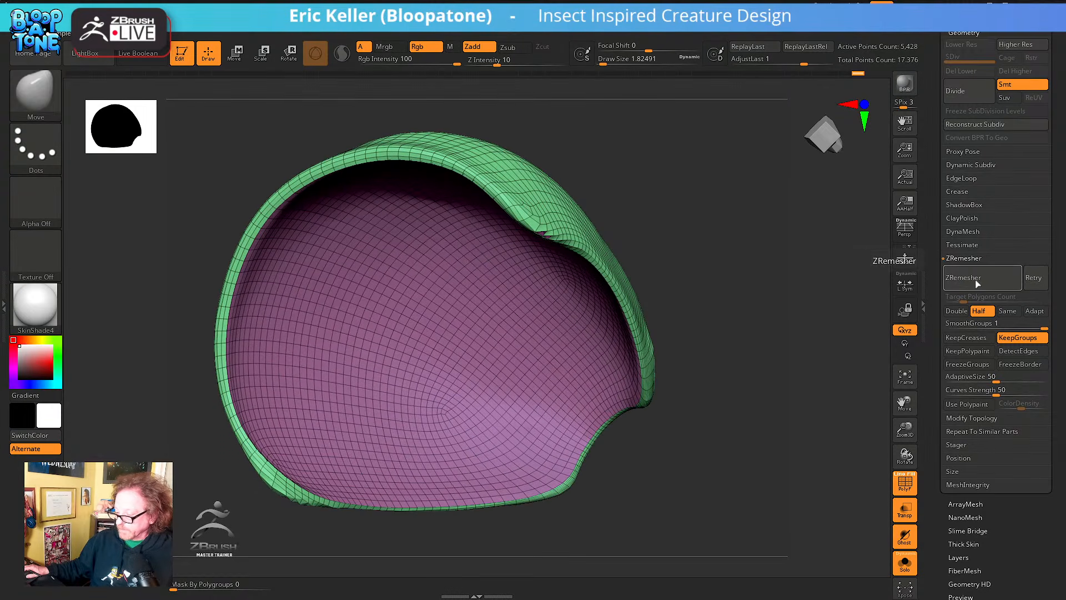
# Enlarge the draw size to about 44 and smooth the indented part of the plate's green rim
pyautogui.press('s')
pyautogui.moveTo(590, 192); pyautogui.dragTo(618, 180)
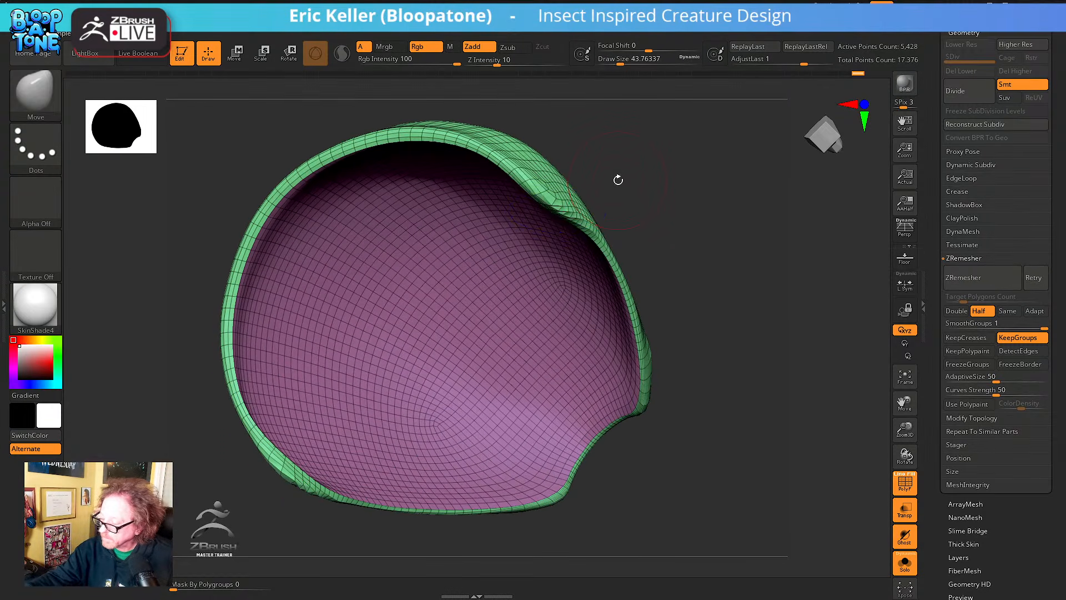
pyautogui.keyDown('shift'); pyautogui.moveTo(555, 199); pyautogui.dragTo(594, 235); pyautogui.keyUp('shift')
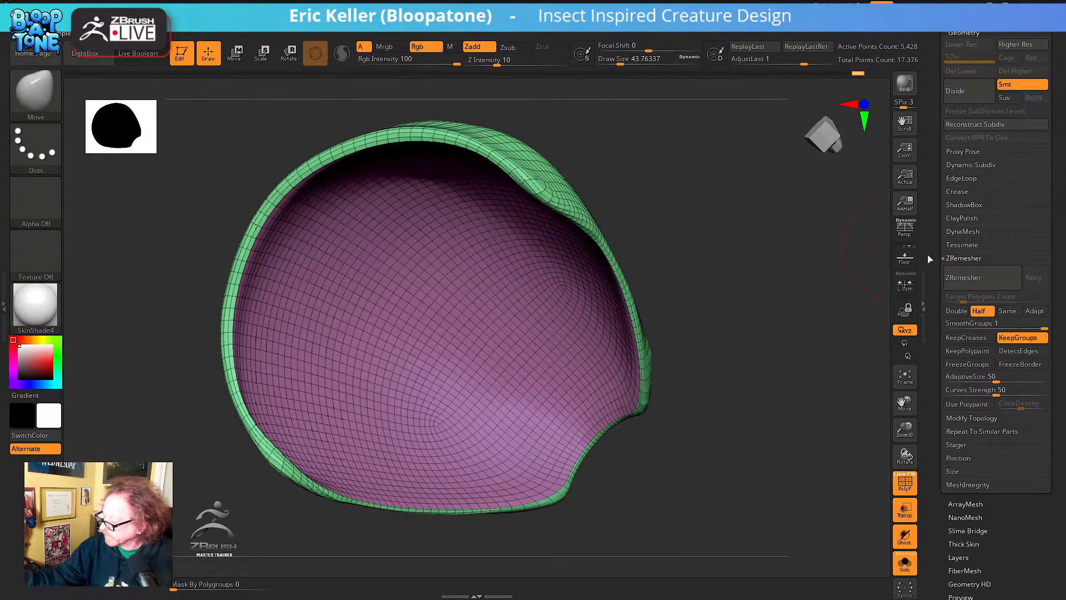
# ZRemesh the plate two more times at half density with its polygroups kept, smoothing the rim between passes
pyautogui.click(978, 285)
pyautogui.moveTo(743, 345); pyautogui.dragTo(777, 314)
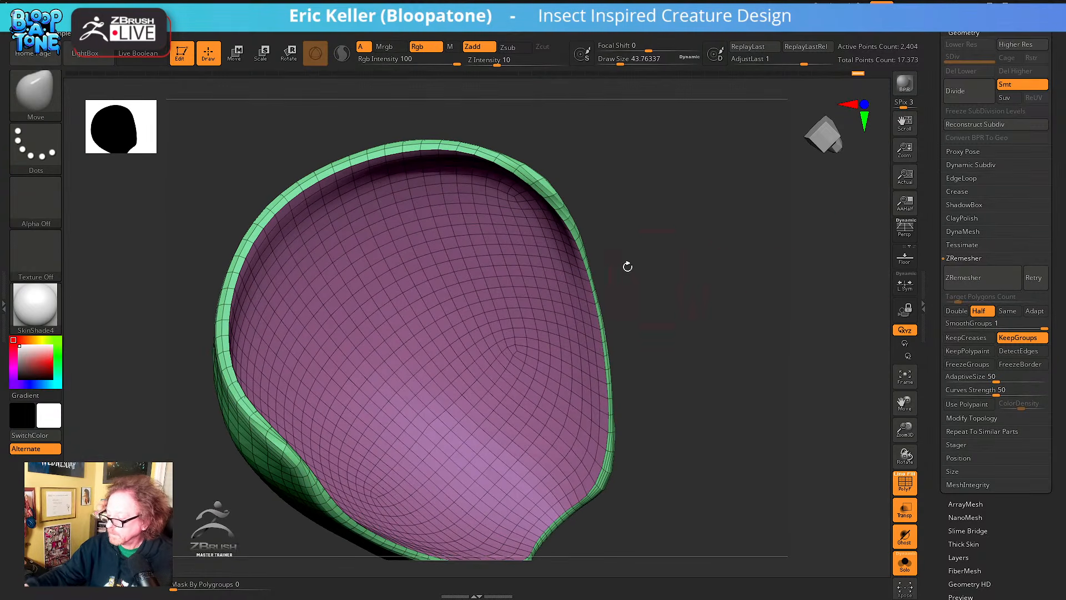
pyautogui.keyDown('shift'); pyautogui.moveTo(533, 181); pyautogui.dragTo(594, 267); pyautogui.keyUp('shift')
pyautogui.keyDown('shift'); pyautogui.moveTo(557, 206); pyautogui.dragTo(611, 310); pyautogui.keyUp('shift')
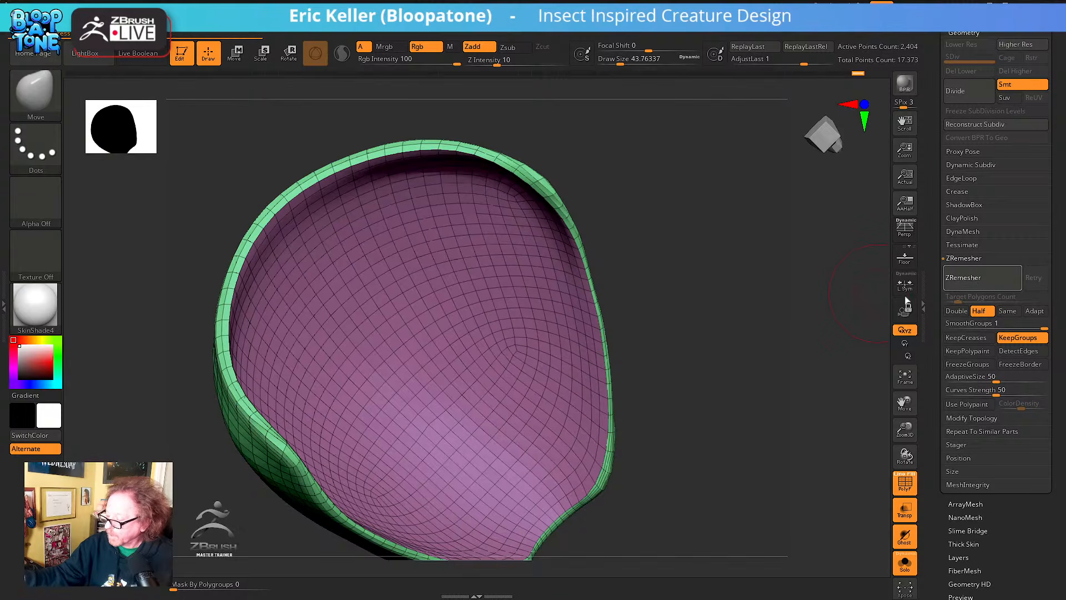
pyautogui.moveTo(730, 309); pyautogui.dragTo(706, 383)
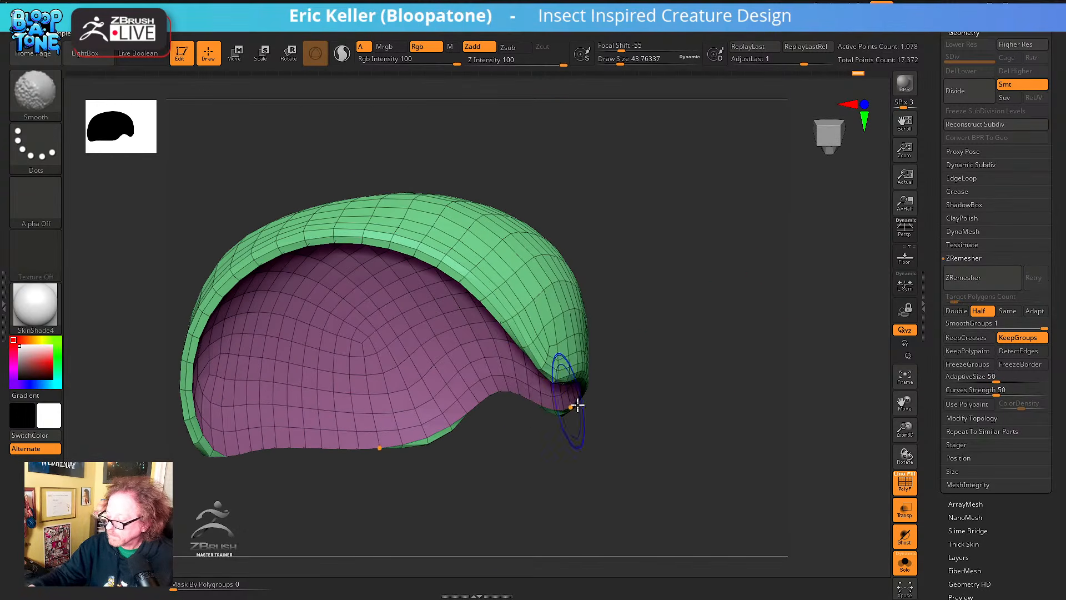
pyautogui.moveTo(655, 405); pyautogui.dragTo(700, 393)
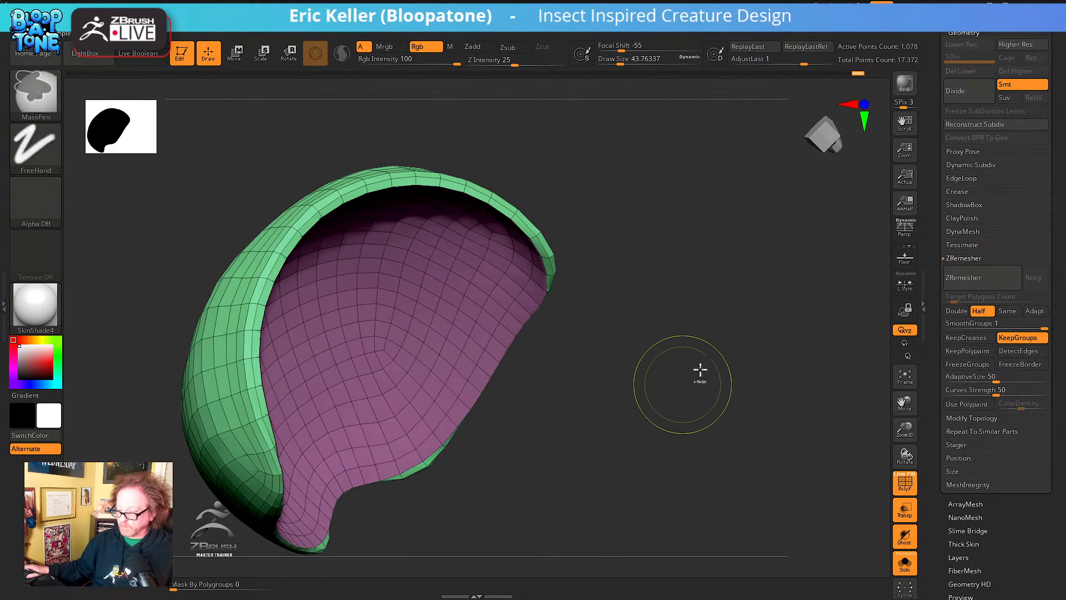
# Subdivide the plate to level 4, hide the polyframe, and switch the material to StartupMaterial
pyautogui.hotkey('ctrl', 'd')
pyautogui.hotkey('ctrl', 'd')
pyautogui.hotkey('shift', 'f')
pyautogui.hotkey('ctrl', 'd')
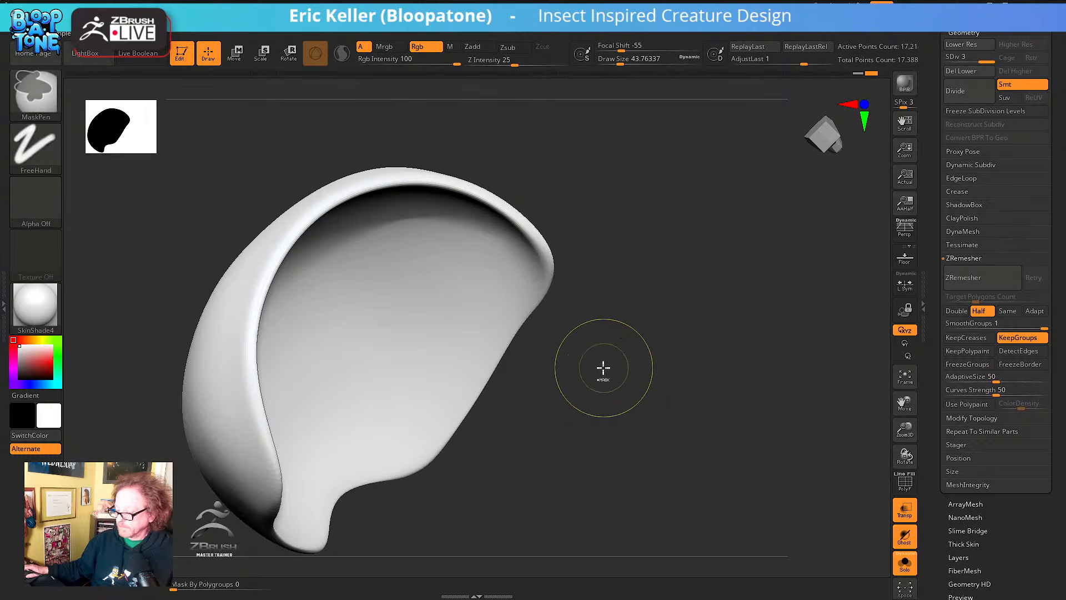
pyautogui.click(36, 308)
pyautogui.click(101, 175)
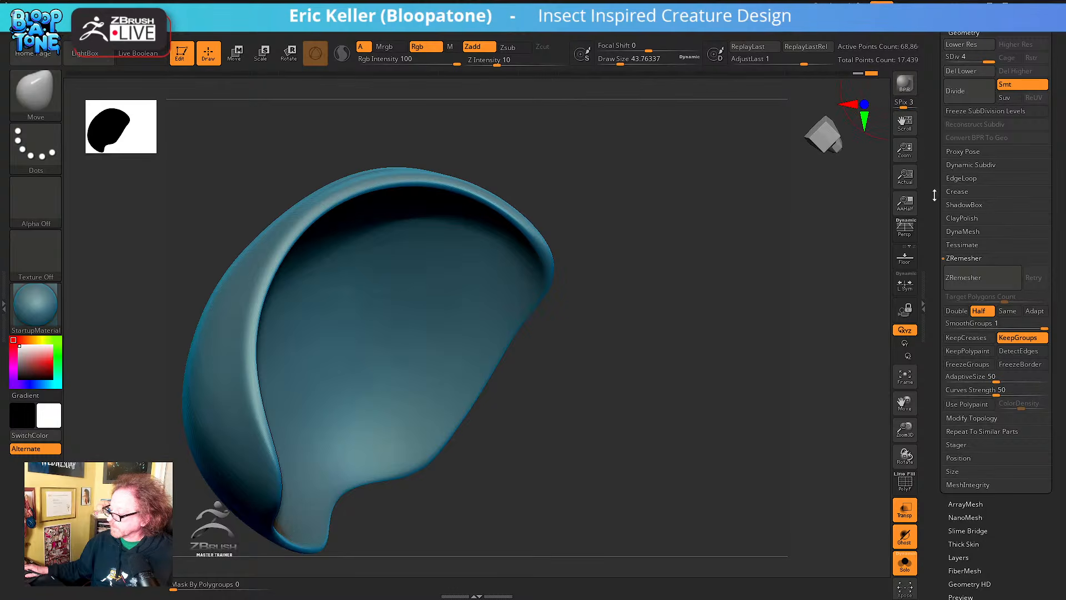
# Project the plate's stored history shape onto the new mesh at distance 0.02, and again at distance 0.04
pyautogui.moveTo(934, 195); pyautogui.dragTo(925, 248)
pyautogui.click(955, 91)
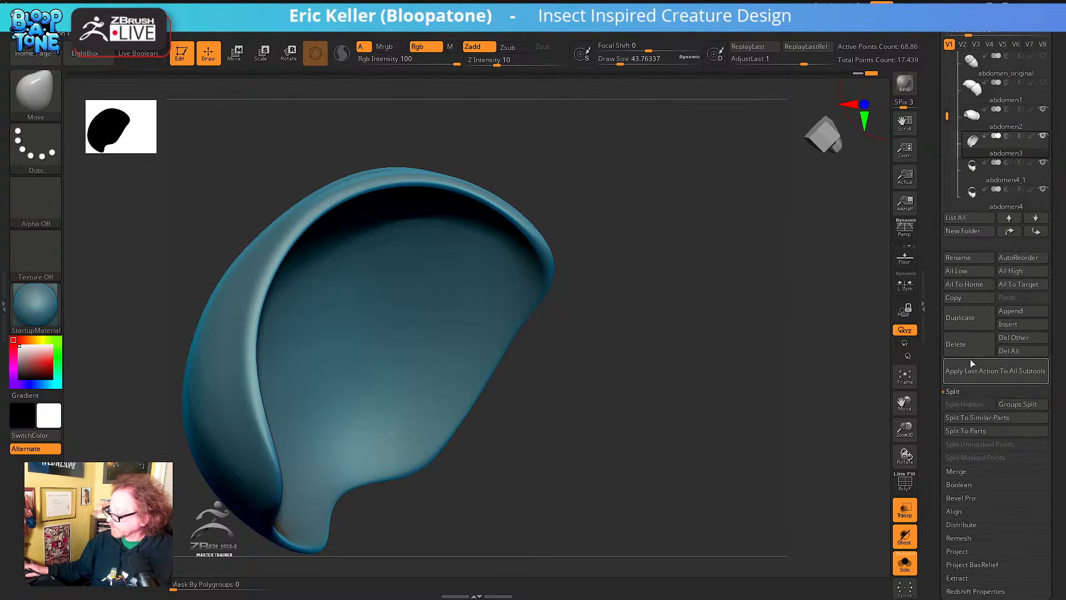
pyautogui.moveTo(931, 539); pyautogui.dragTo(938, 481)
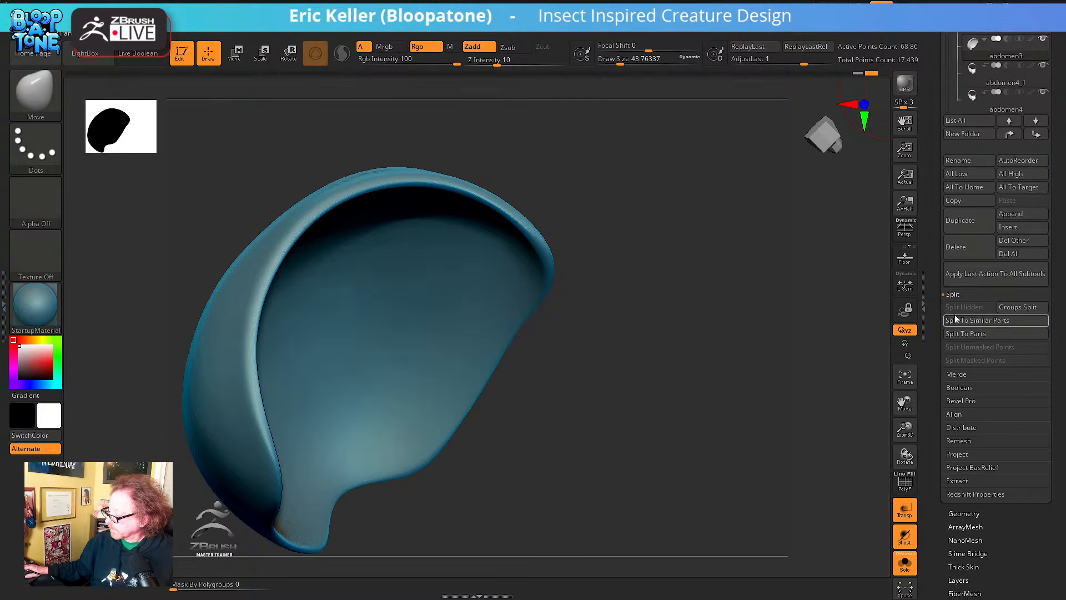
pyautogui.click(964, 459)
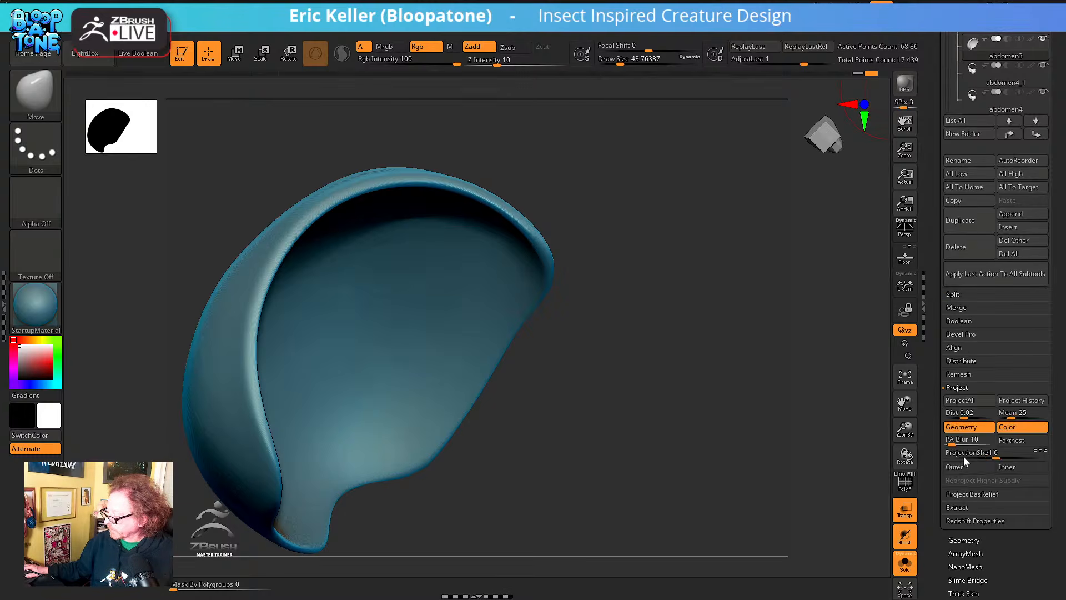
pyautogui.click(1009, 401)
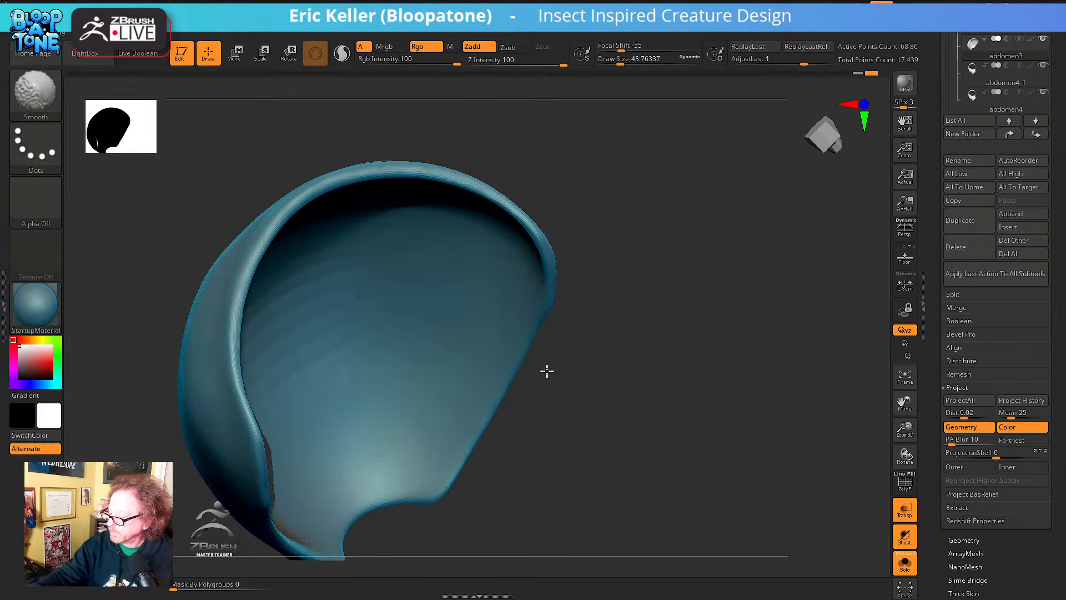
pyautogui.moveTo(959, 412); pyautogui.dragTo(968, 412)
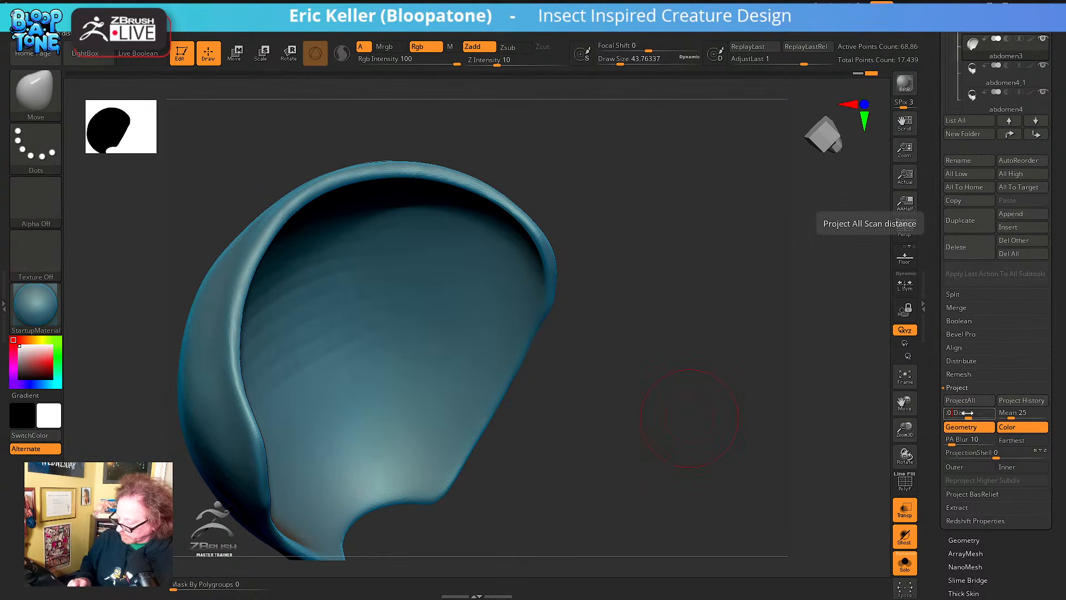
pyautogui.click(1027, 401)
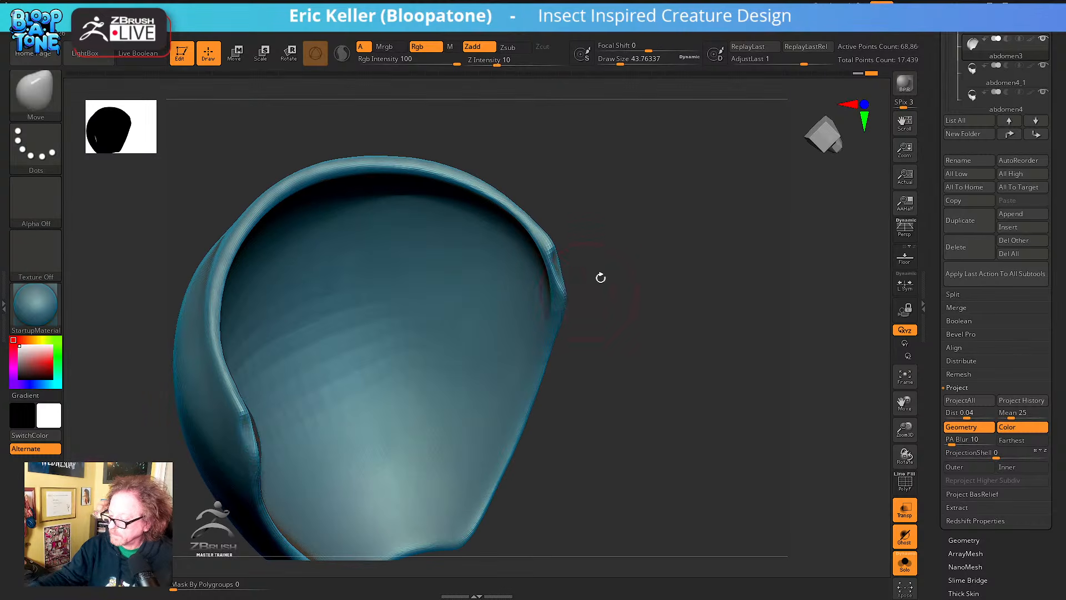
# Reduce the draw size to about 31 and clean up the notched corners of the plate's rim by moving and smoothing
pyautogui.moveTo(601, 277)
pyautogui.mouseDown()
pyautogui.moveTo(609, 248)
pyautogui.moveTo(574, 273)
pyautogui.moveTo(582, 271)
pyautogui.moveTo(590, 298)
pyautogui.moveTo(555, 291)
pyautogui.moveTo(556, 282)
pyautogui.mouseUp()
pyautogui.press('s')
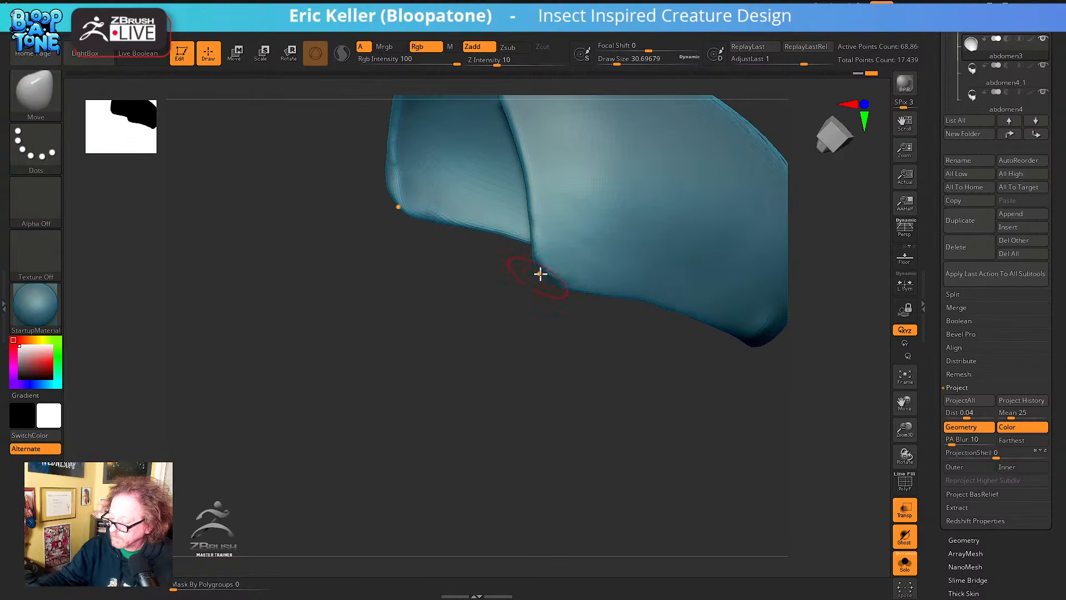
pyautogui.press('shift')
pyautogui.moveTo(545, 283); pyautogui.dragTo(584, 286)
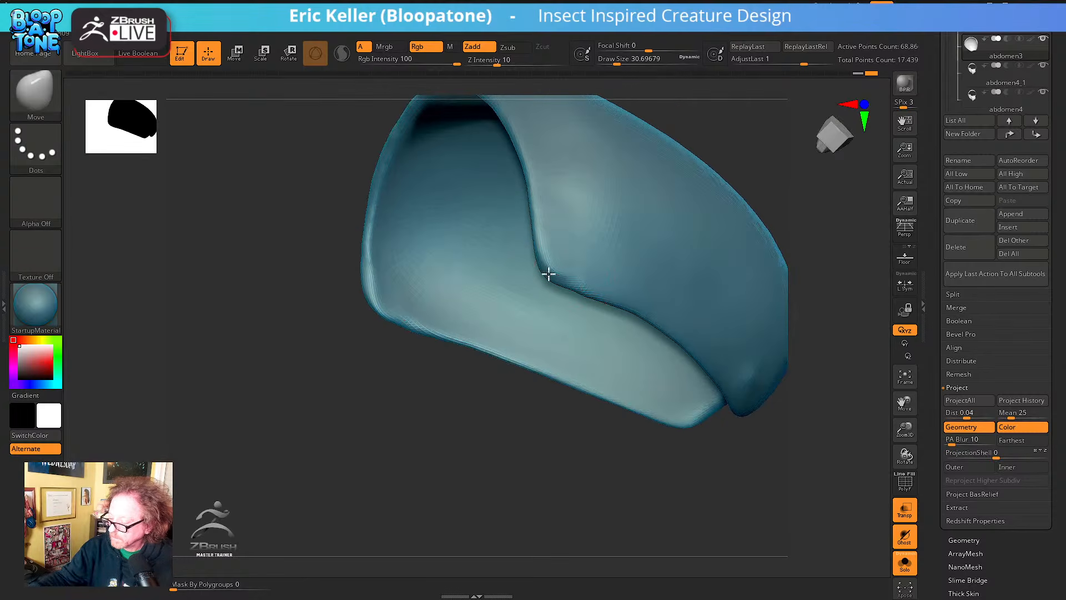
pyautogui.moveTo(719, 257); pyautogui.dragTo(760, 372)
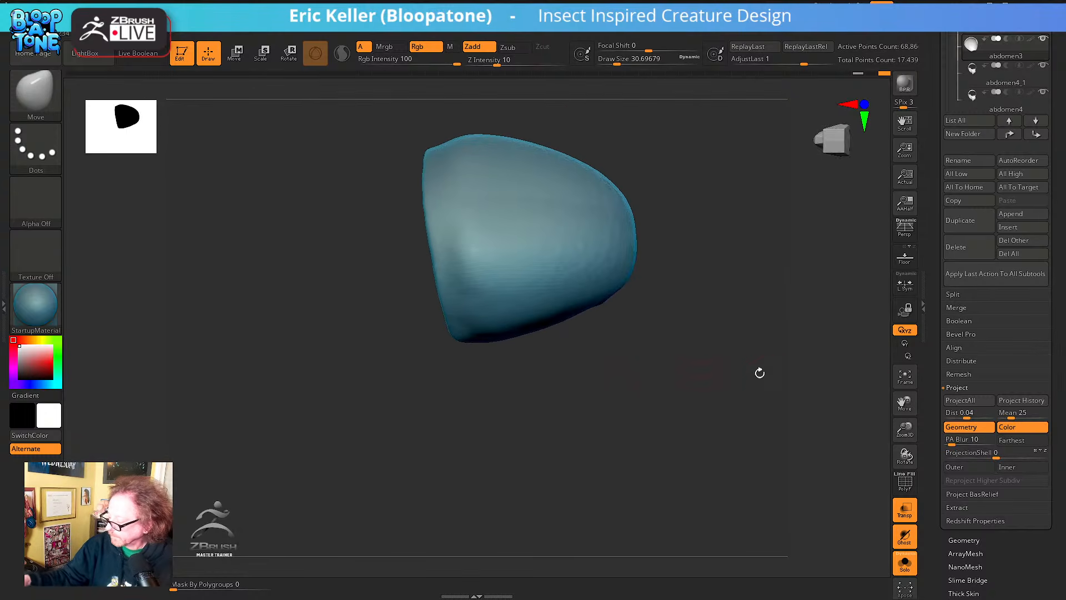
pyautogui.moveTo(757, 428); pyautogui.dragTo(638, 362)
pyautogui.press('shift')
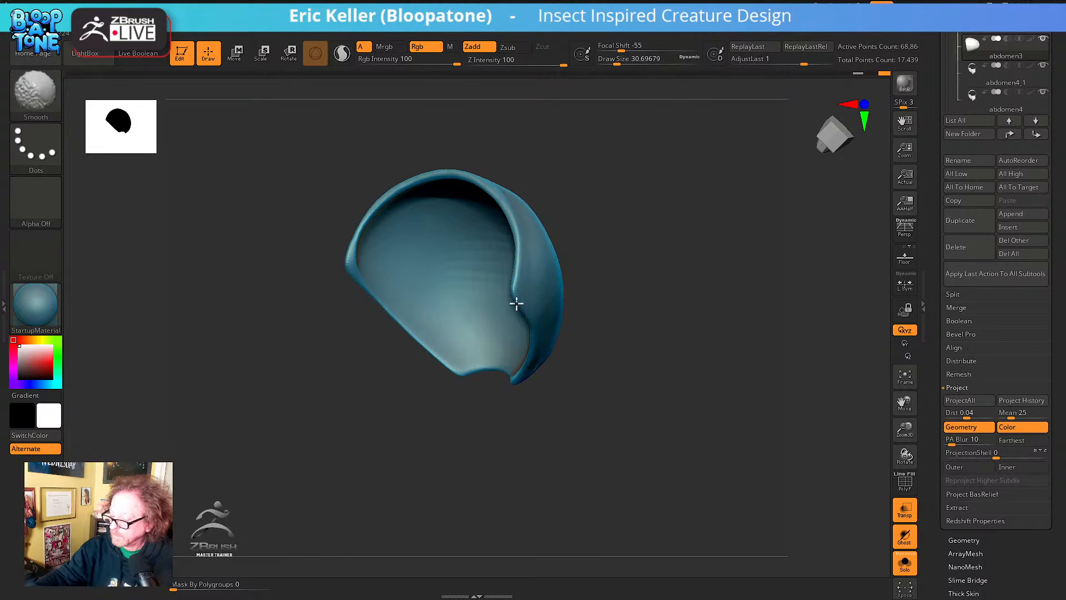
pyautogui.moveTo(521, 379)
pyautogui.mouseDown()
pyautogui.moveTo(652, 423)
pyautogui.moveTo(601, 470)
pyautogui.mouseUp()
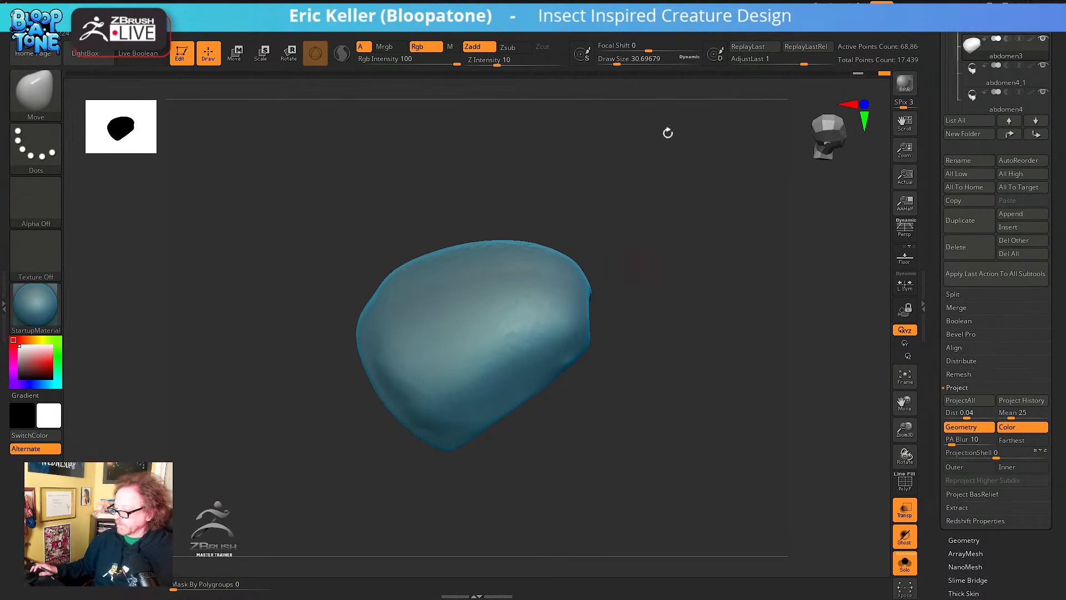
# Look through the abdomen subtools for the lower body piece, hide abdomen4, and make abdomen4_1 active
pyautogui.scroll(5, 960, 189)
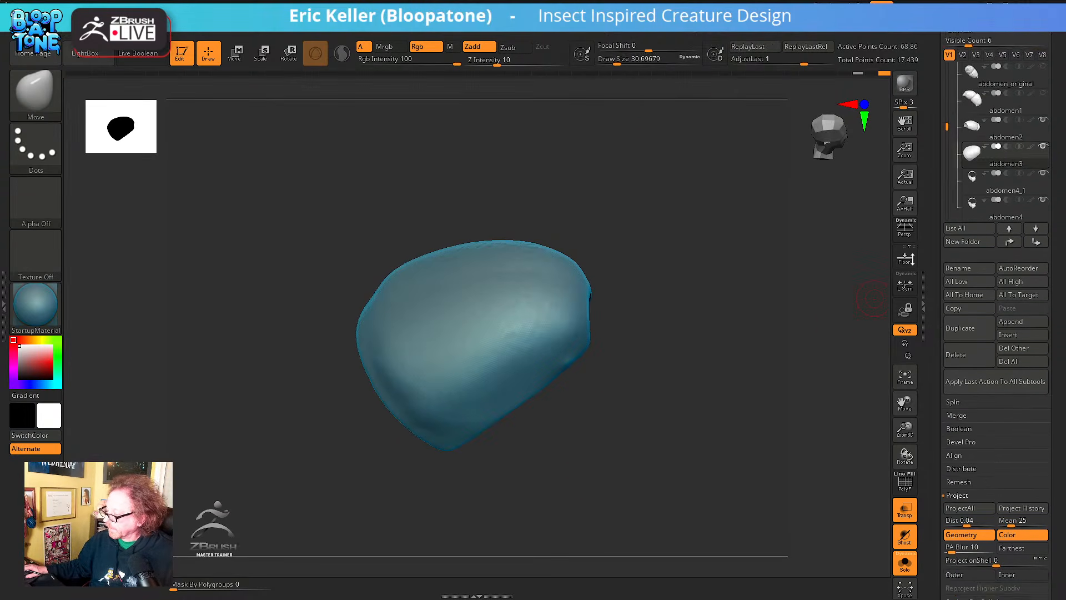
pyautogui.click(977, 156)
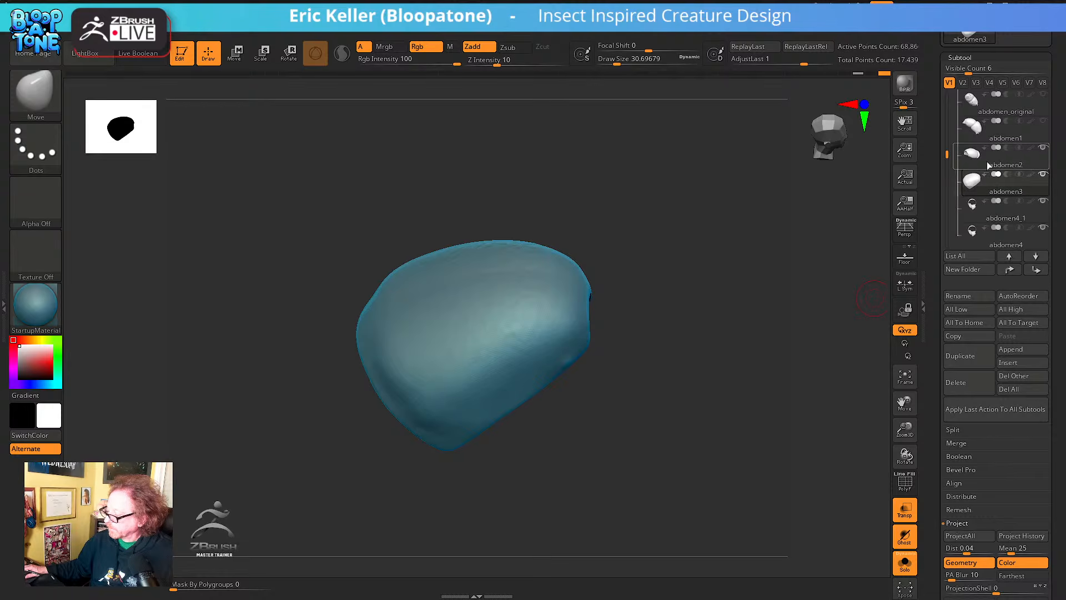
pyautogui.moveTo(795, 382); pyautogui.dragTo(817, 340)
pyautogui.moveTo(789, 293); pyautogui.dragTo(883, 222)
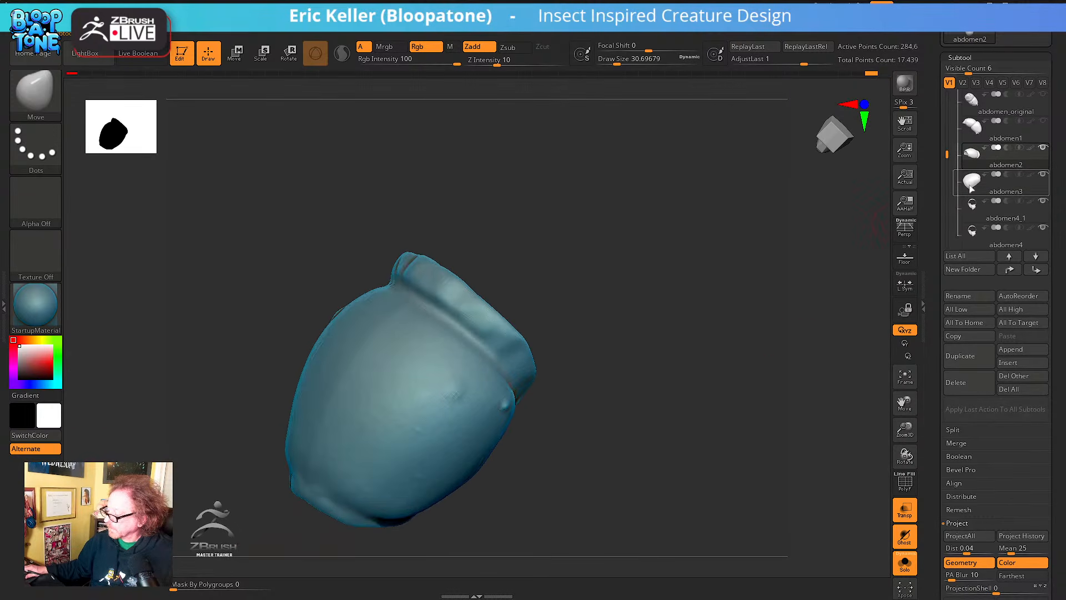
pyautogui.click(994, 189)
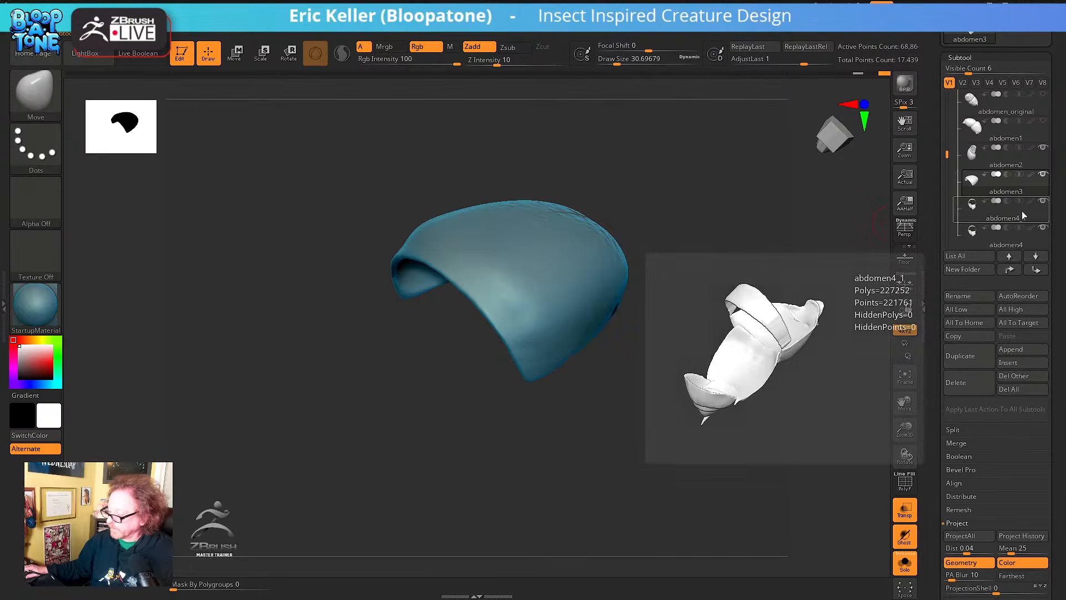
pyautogui.click(1021, 211)
pyautogui.click(1010, 243)
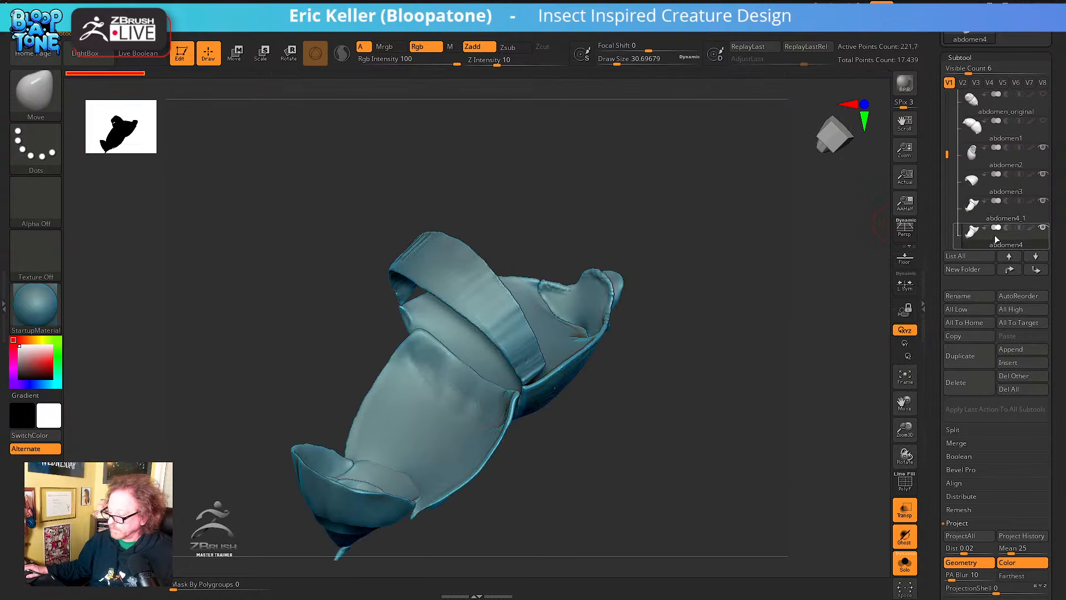
pyautogui.scroll(-1, 950, 160)
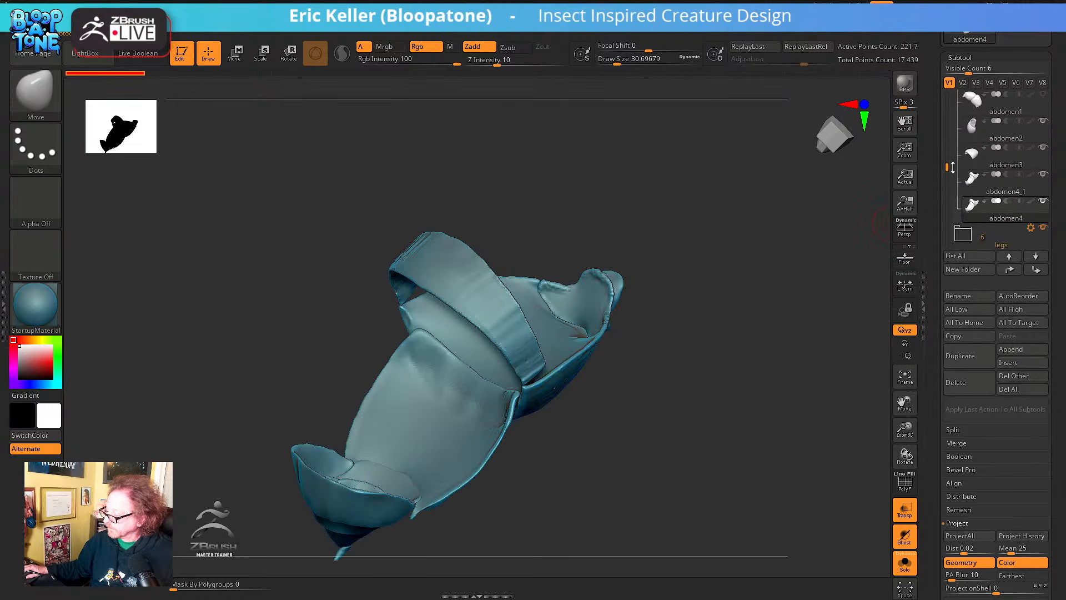
pyautogui.moveTo(773, 286); pyautogui.dragTo(896, 229)
pyautogui.click(1006, 184)
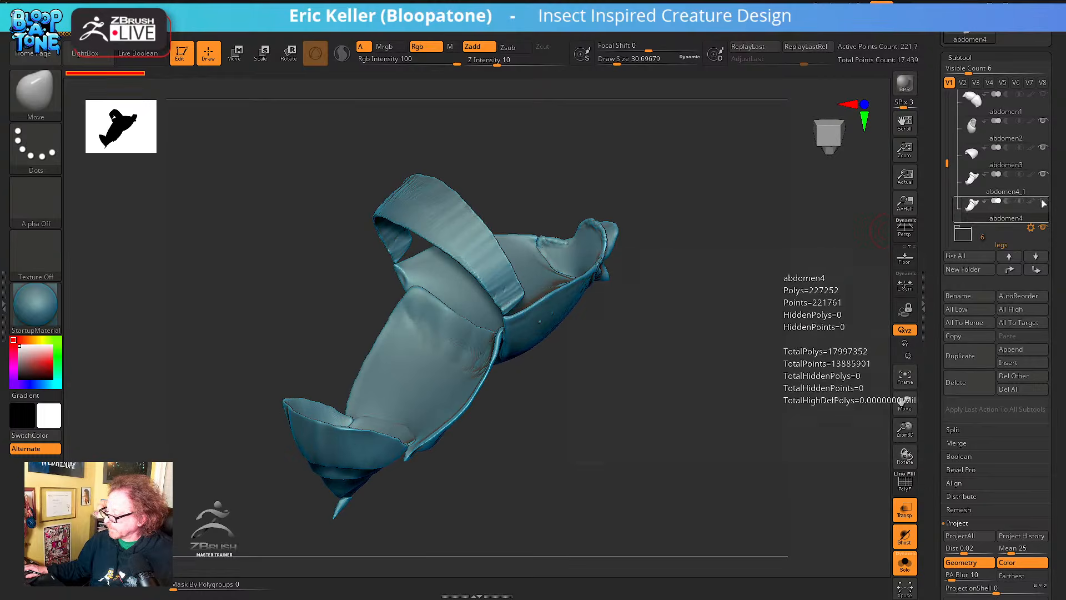
# Check the piece's polygroups, turn off Solo and transparency to show all abdomen parts as solid, and hide the polyframe
pyautogui.click(904, 482)
pyautogui.moveTo(805, 439); pyautogui.dragTo(865, 297)
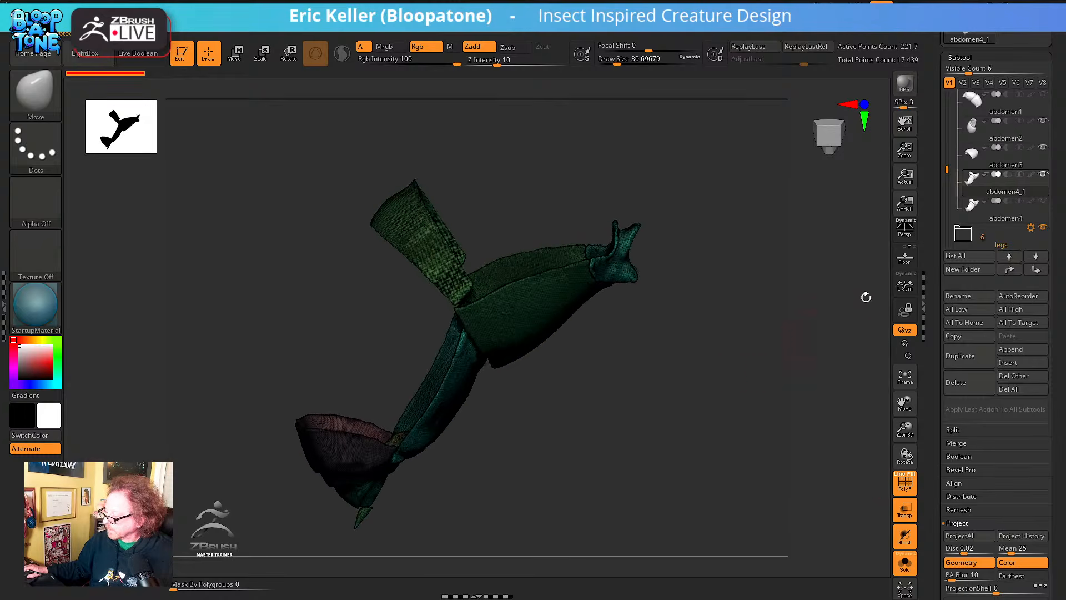
pyautogui.click(905, 563)
pyautogui.moveTo(838, 481); pyautogui.dragTo(873, 471)
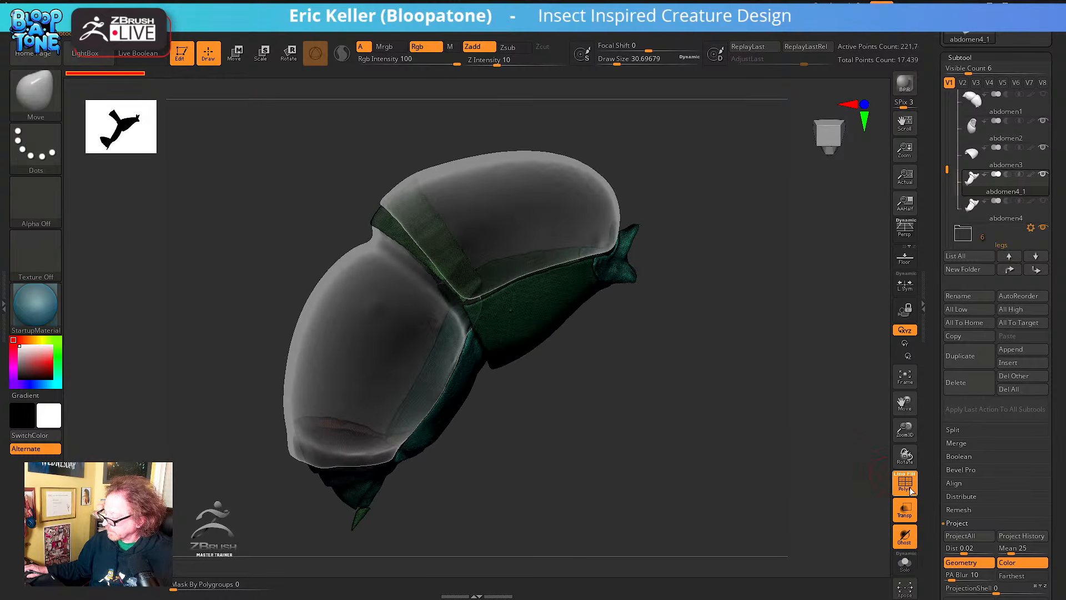
pyautogui.click(905, 509)
pyautogui.click(905, 481)
# With a draw size of about 101 and Mask By Polygroups at 100, move the lower plate's rear corner against the upper plate
pyautogui.moveTo(806, 448); pyautogui.dragTo(601, 358)
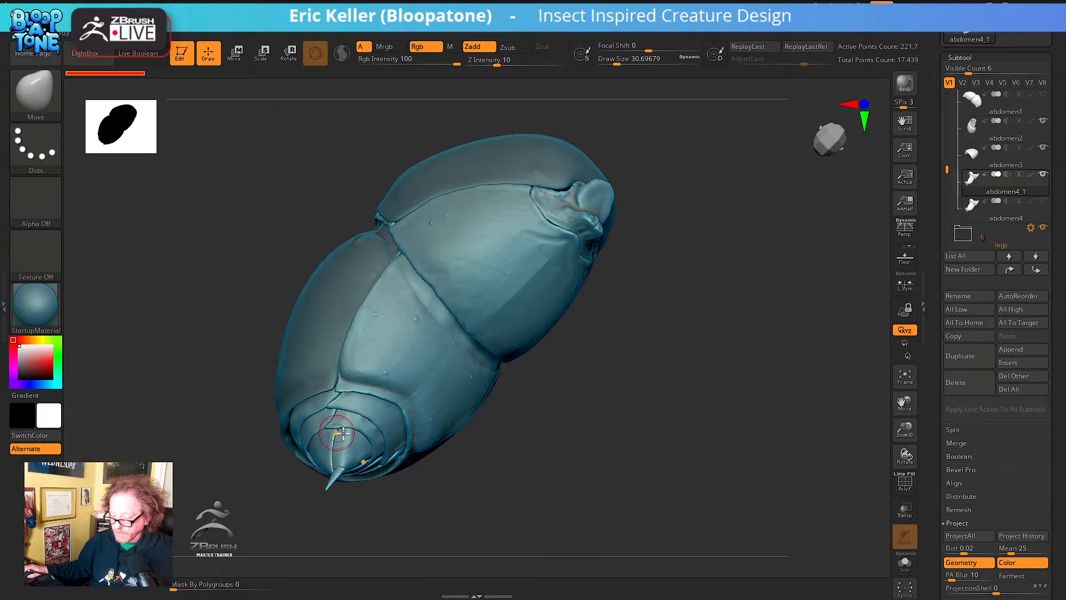
pyautogui.moveTo(472, 453); pyautogui.dragTo(497, 377)
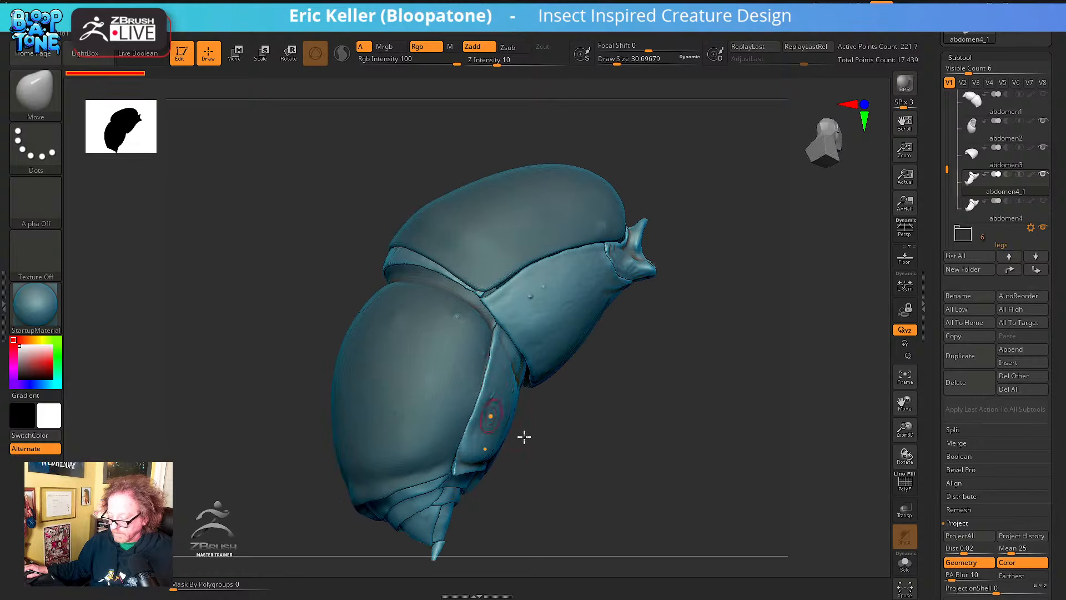
pyautogui.moveTo(524, 437); pyautogui.dragTo(765, 427)
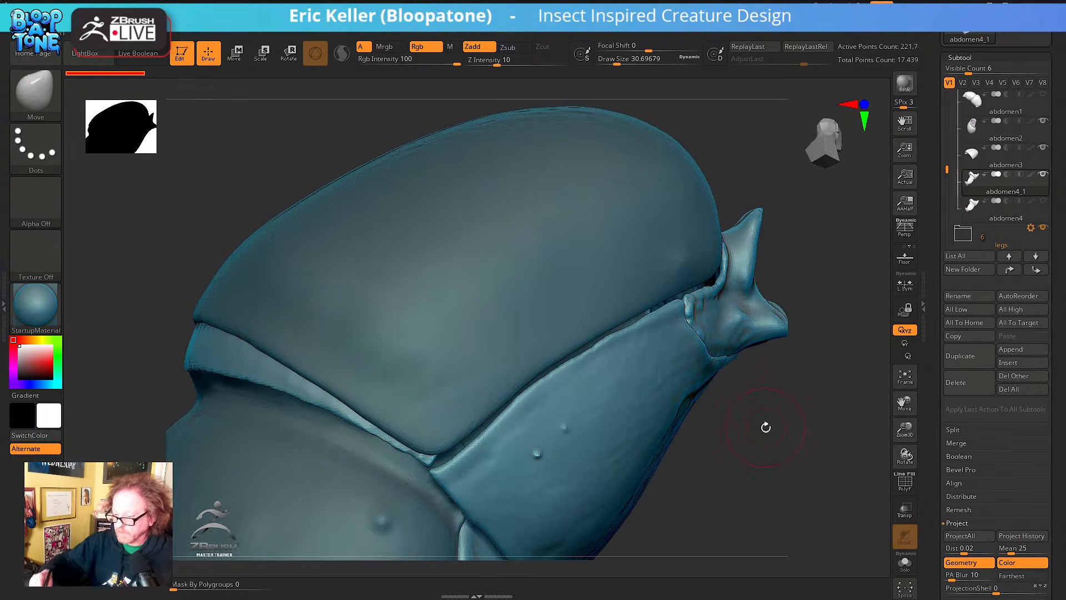
pyautogui.press('s')
pyautogui.moveTo(455, 415); pyautogui.dragTo(469, 417)
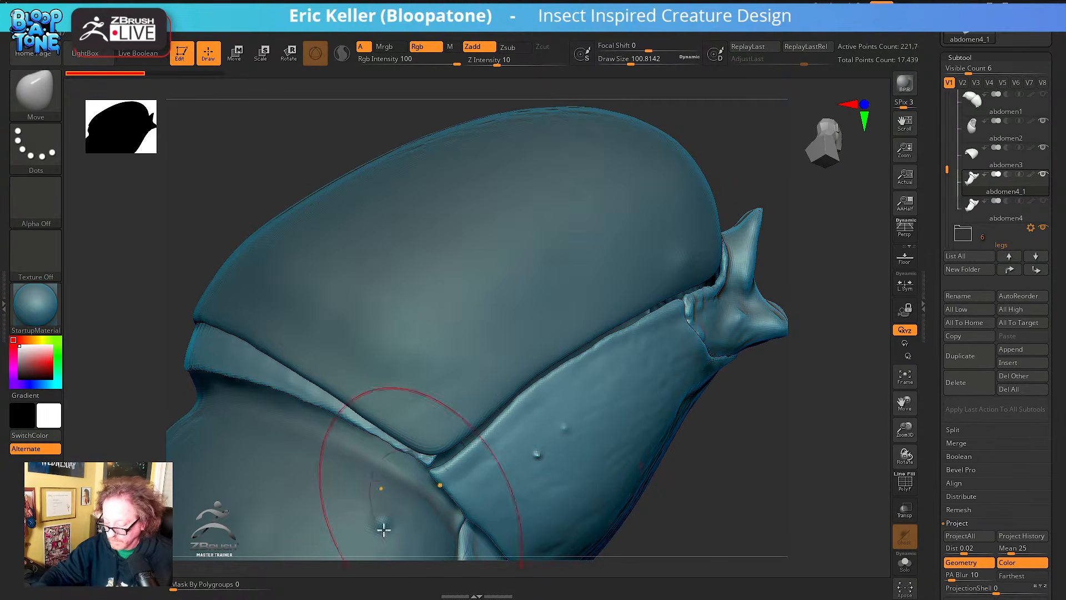
pyautogui.moveTo(491, 460); pyautogui.dragTo(478, 443)
pyautogui.moveTo(444, 453); pyautogui.dragTo(436, 439)
pyautogui.moveTo(459, 457); pyautogui.dragTo(485, 411, button='right')
pyautogui.moveTo(485, 411); pyautogui.dragTo(482, 406)
pyautogui.moveTo(461, 471); pyautogui.dragTo(450, 461)
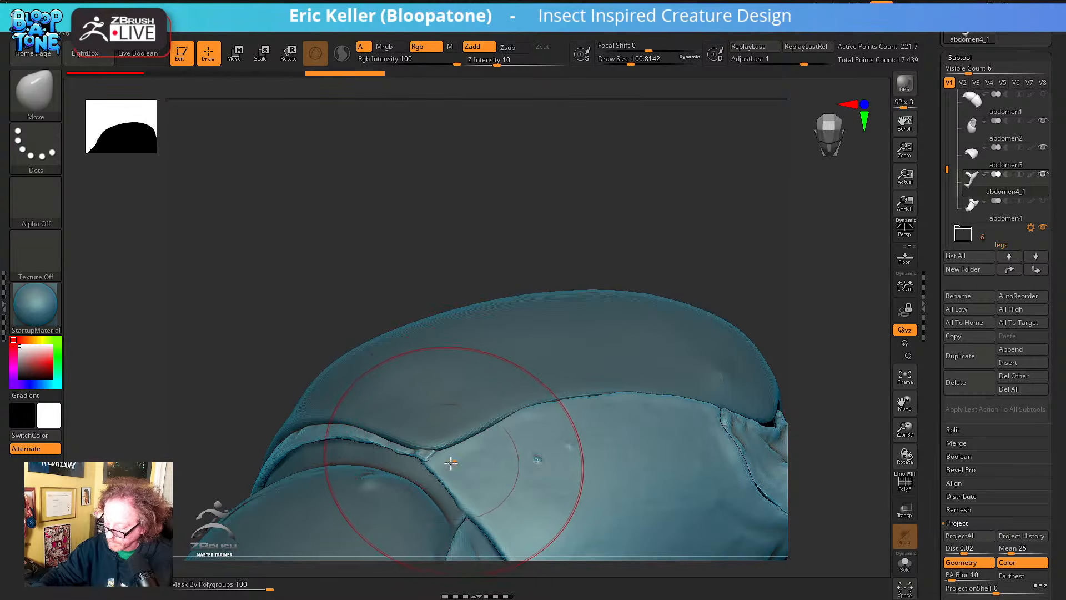
# Move the lower plate's upper edge, from the rear corner to the front collar, up against the large upper plate
pyautogui.moveTo(492, 457); pyautogui.dragTo(467, 440, button='right')
pyautogui.moveTo(467, 439); pyautogui.dragTo(465, 435)
pyautogui.moveTo(522, 405)
pyautogui.mouseDown()
pyautogui.moveTo(513, 394)
pyautogui.moveTo(546, 376)
pyautogui.mouseUp()
pyautogui.moveTo(555, 387); pyautogui.dragTo(512, 362)
pyautogui.moveTo(625, 360); pyautogui.dragTo(599, 352)
pyautogui.moveTo(599, 352)
pyautogui.mouseDown(button='right')
pyautogui.moveTo(656, 335)
pyautogui.moveTo(625, 332)
pyautogui.moveTo(626, 364)
pyautogui.moveTo(614, 374)
pyautogui.mouseUp(button='right')
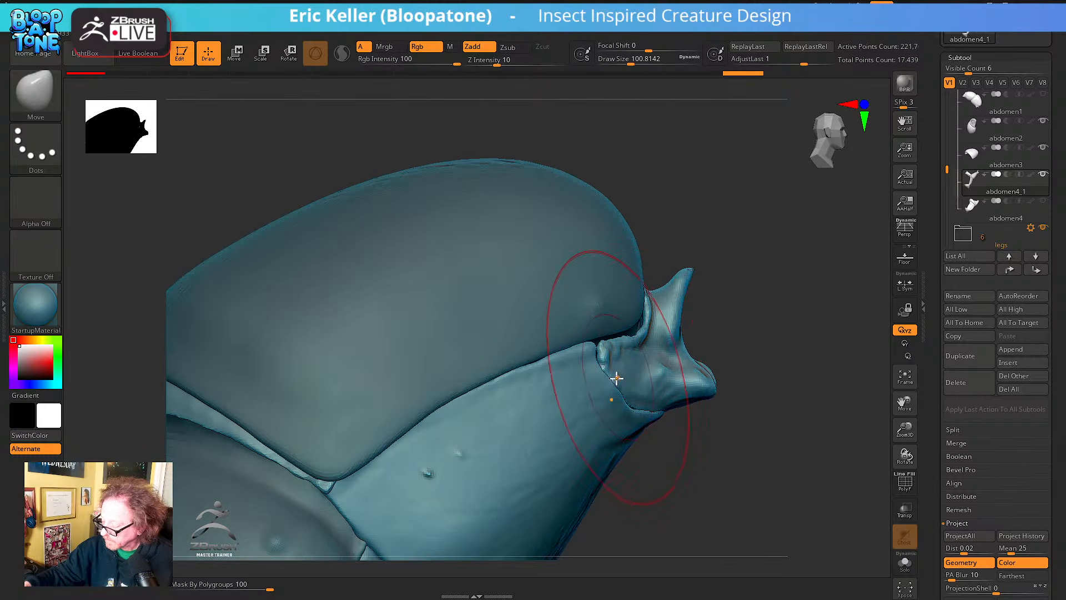
pyautogui.moveTo(621, 355); pyautogui.dragTo(557, 312)
pyautogui.moveTo(582, 364)
pyautogui.mouseDown(button='right')
pyautogui.moveTo(571, 347)
pyautogui.moveTo(546, 353)
pyautogui.moveTo(473, 390)
pyautogui.moveTo(452, 381)
pyautogui.moveTo(470, 360)
pyautogui.mouseUp(button='right')
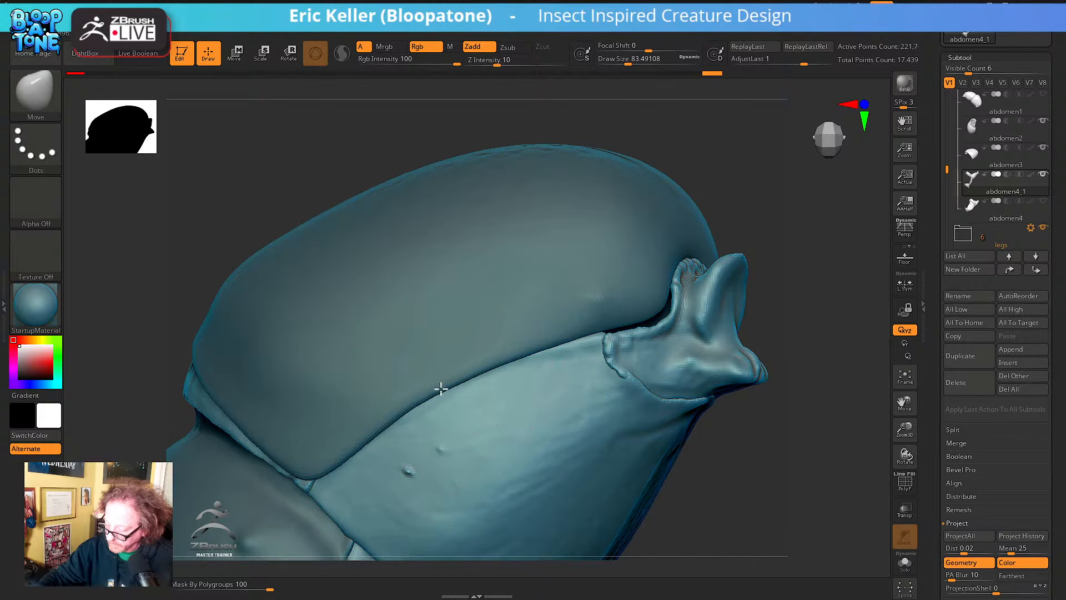
# Move the collar's upper rim and edge against the large upper plate to close the gap between them
pyautogui.moveTo(451, 444)
pyautogui.mouseDown(button='right')
pyautogui.moveTo(455, 399)
pyautogui.moveTo(384, 450)
pyautogui.moveTo(418, 419)
pyautogui.moveTo(368, 423)
pyautogui.mouseUp(button='right')
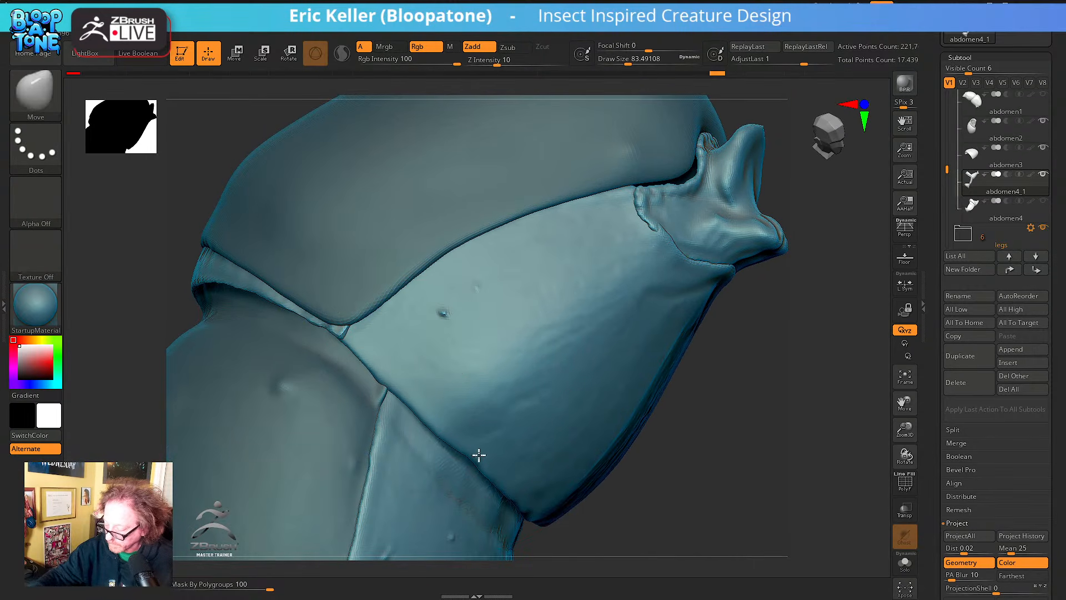
pyautogui.moveTo(480, 458)
pyautogui.mouseDown(button='right')
pyautogui.moveTo(504, 369)
pyautogui.moveTo(469, 423)
pyautogui.moveTo(471, 444)
pyautogui.moveTo(438, 368)
pyautogui.mouseUp(button='right')
pyautogui.moveTo(702, 469)
pyautogui.mouseDown(button='right')
pyautogui.moveTo(749, 422)
pyautogui.moveTo(680, 444)
pyautogui.moveTo(665, 361)
pyautogui.moveTo(626, 423)
pyautogui.mouseUp(button='right')
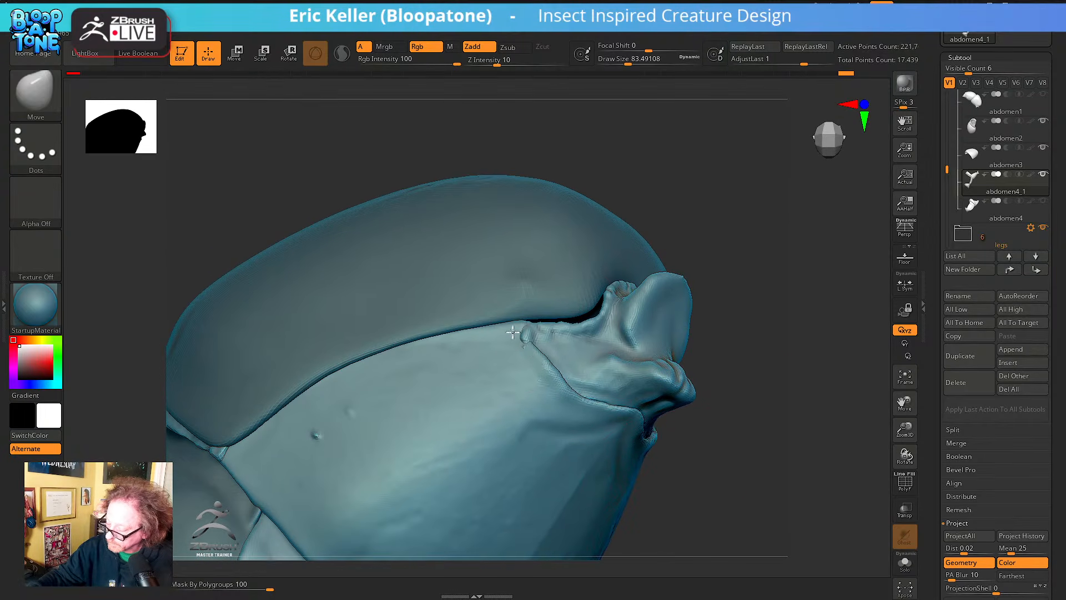
pyautogui.moveTo(512, 332)
pyautogui.mouseDown(button='right')
pyautogui.moveTo(527, 311)
pyautogui.moveTo(588, 347)
pyautogui.mouseUp(button='right')
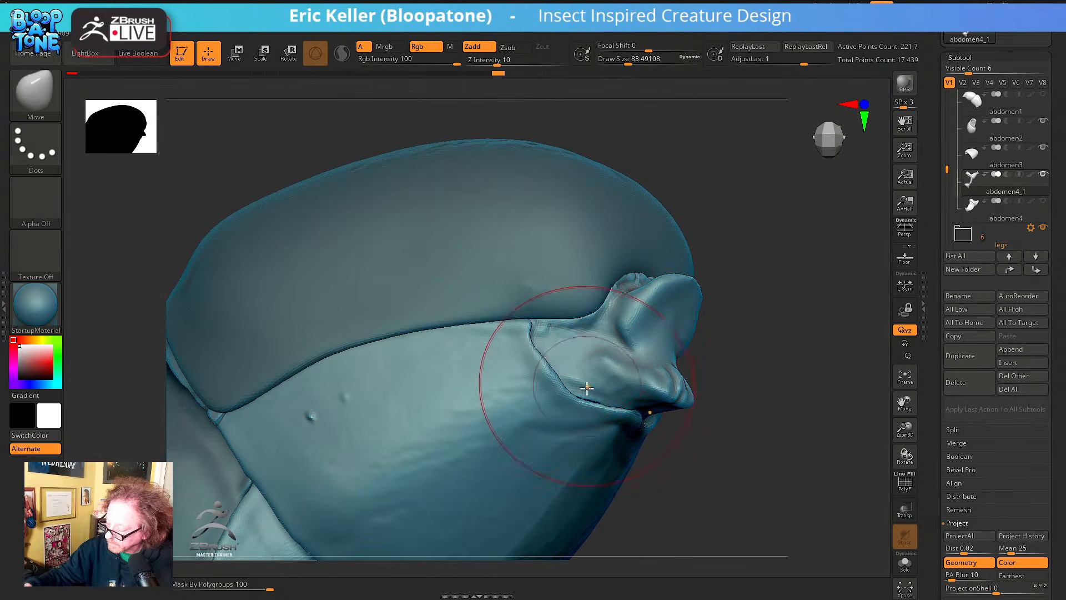
pyautogui.moveTo(723, 340); pyautogui.dragTo(744, 354)
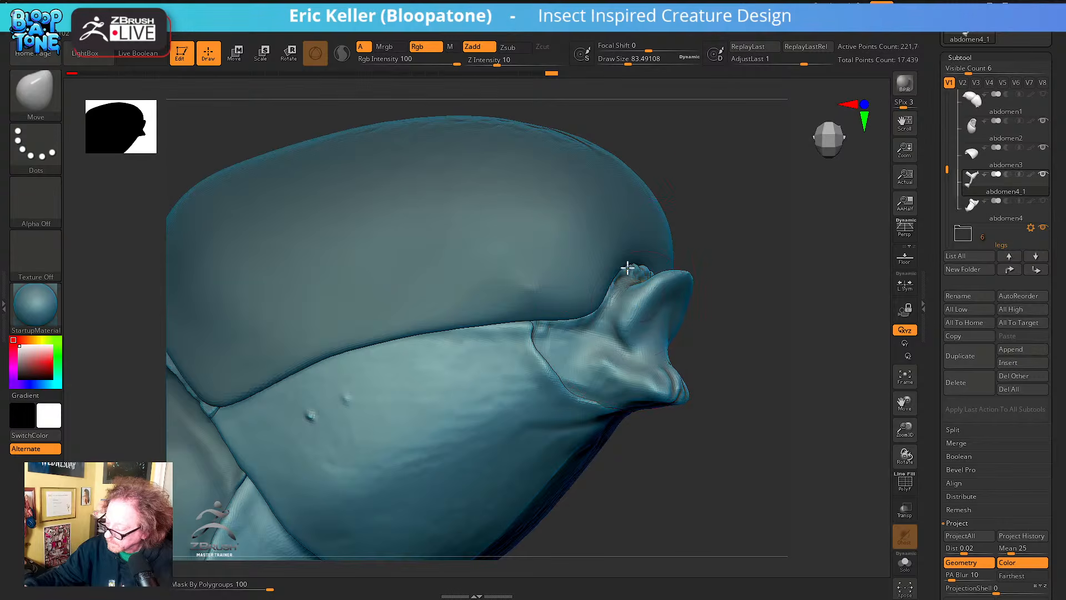
pyautogui.moveTo(713, 243)
pyautogui.mouseDown()
pyautogui.moveTo(703, 277)
pyautogui.moveTo(714, 261)
pyautogui.moveTo(568, 339)
pyautogui.moveTo(580, 328)
pyautogui.mouseUp()
# With a draw size of about 62, smooth and move the lower plate's upper corner where it meets the collar
pyautogui.press('s')
pyautogui.press('s')
pyautogui.moveTo(573, 312); pyautogui.dragTo(588, 356, button='right')
pyautogui.press('shift')
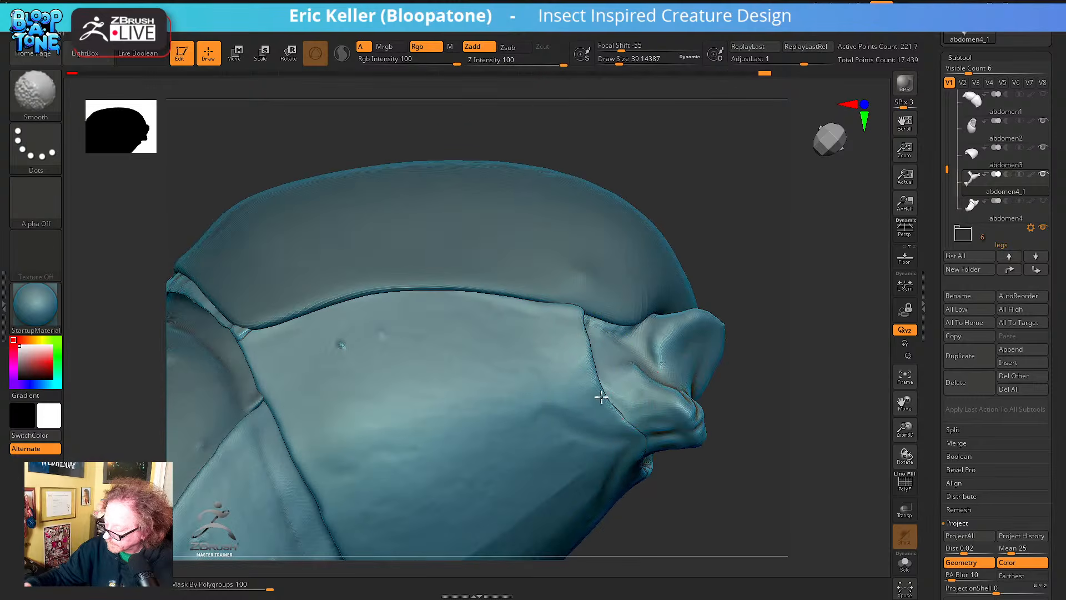
pyautogui.press('s')
pyautogui.moveTo(569, 318); pyautogui.dragTo(574, 318)
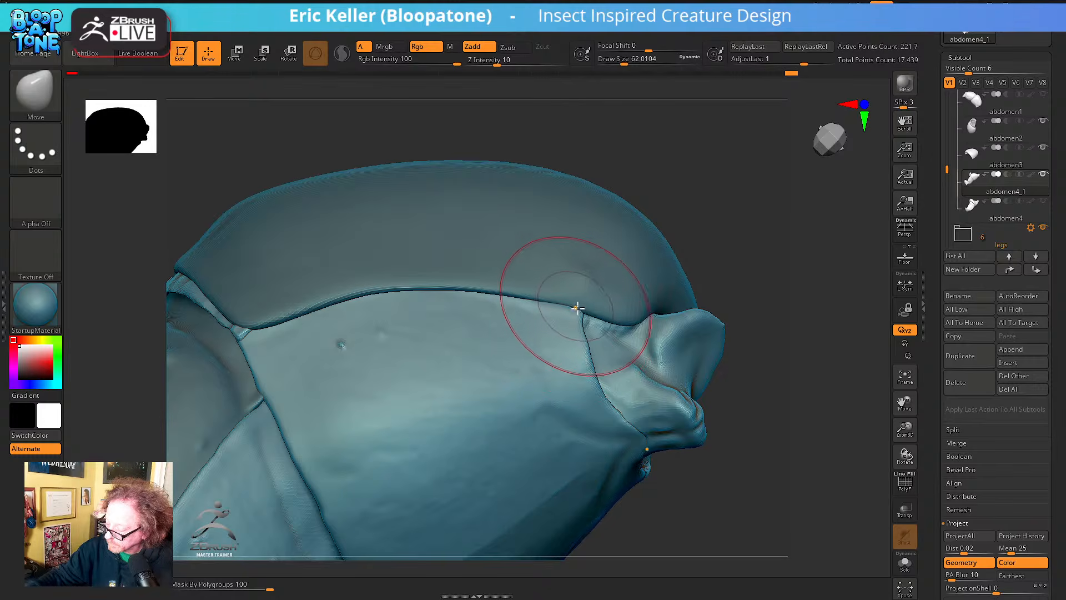
pyautogui.moveTo(548, 298); pyautogui.dragTo(548, 296)
pyautogui.keyDown('ctrl'); pyautogui.moveTo(574, 318); pyautogui.dragTo(561, 326, button='right'); pyautogui.keyUp('ctrl')
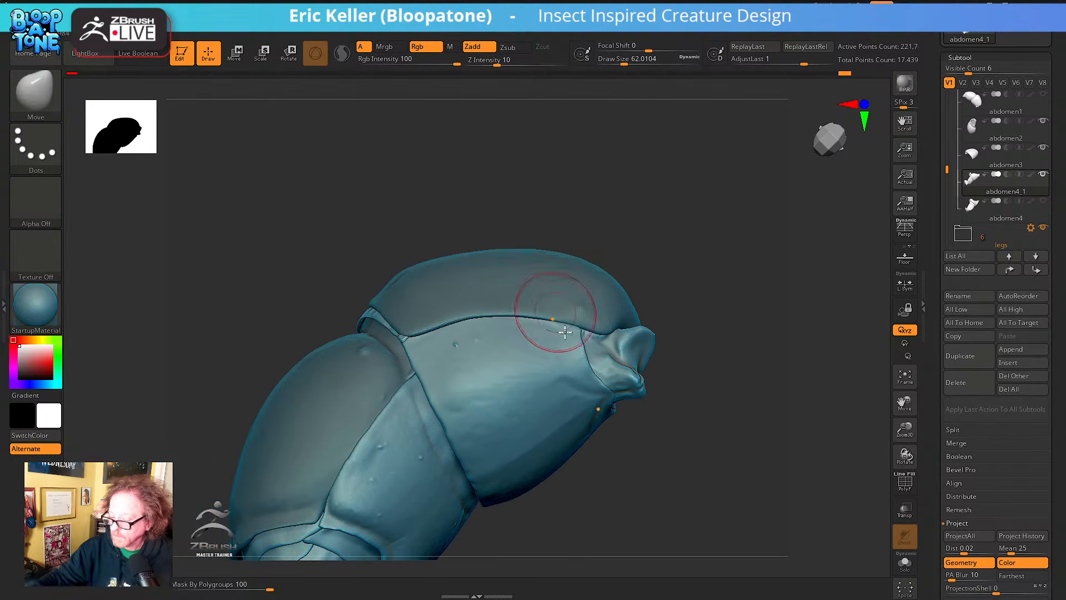
# Isolate the lower plate of abdomen4_1 and split its hidden remaining parts off into a separate subtool
pyautogui.moveTo(657, 452)
pyautogui.mouseDown()
pyautogui.moveTo(647, 411)
pyautogui.moveTo(627, 410)
pyautogui.moveTo(566, 352)
pyautogui.moveTo(727, 416)
pyautogui.mouseUp()
pyautogui.click(905, 563)
pyautogui.moveTo(768, 507); pyautogui.dragTo(766, 433)
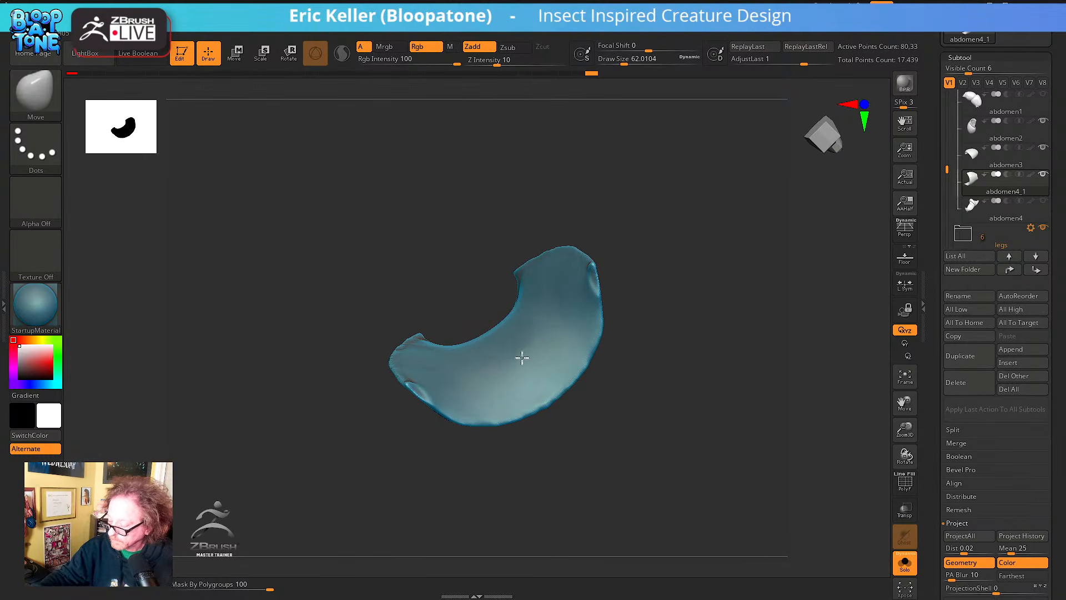
pyautogui.moveTo(607, 328); pyautogui.dragTo(684, 484)
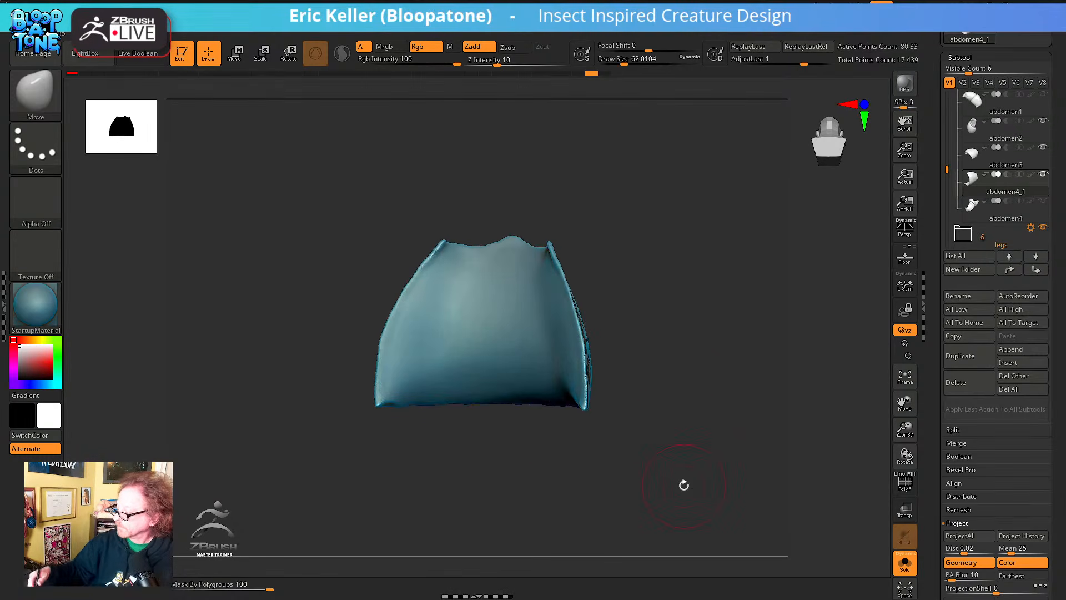
pyautogui.moveTo(705, 448); pyautogui.dragTo(648, 447)
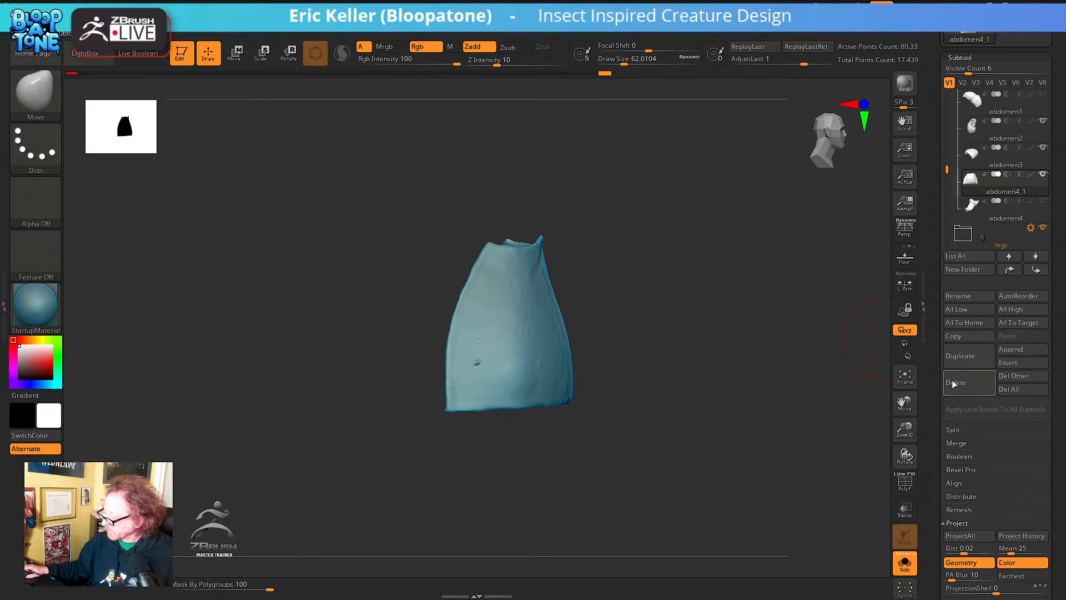
pyautogui.click(953, 430)
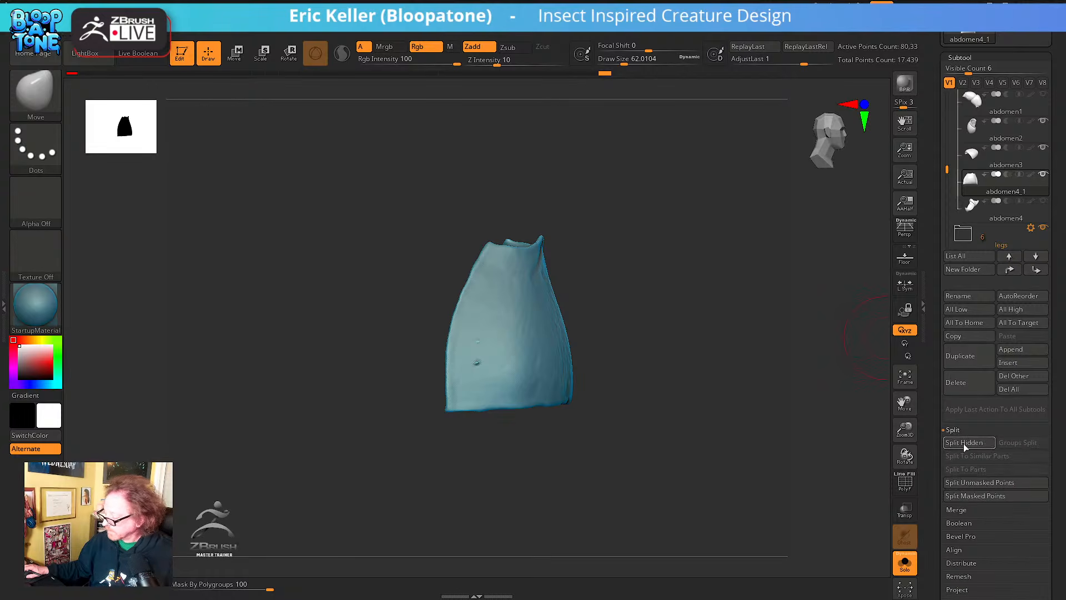
pyautogui.click(964, 443)
# Insert a sphere from IMM Primitives at the middle of the isolated plate and move it inward against the plate
pyautogui.moveTo(657, 388); pyautogui.dragTo(696, 371)
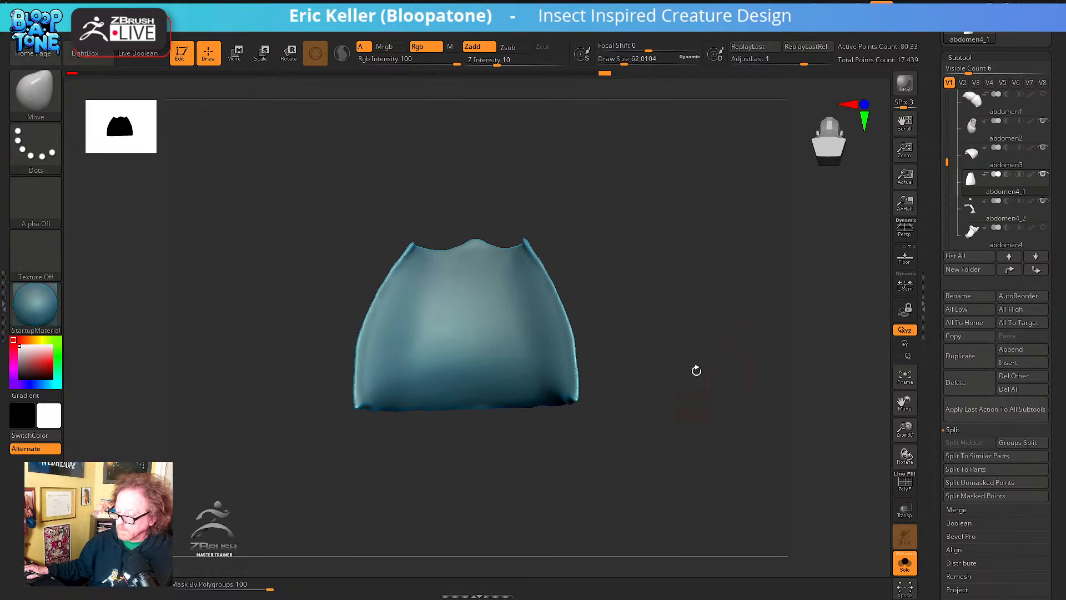
pyautogui.click(50, 101)
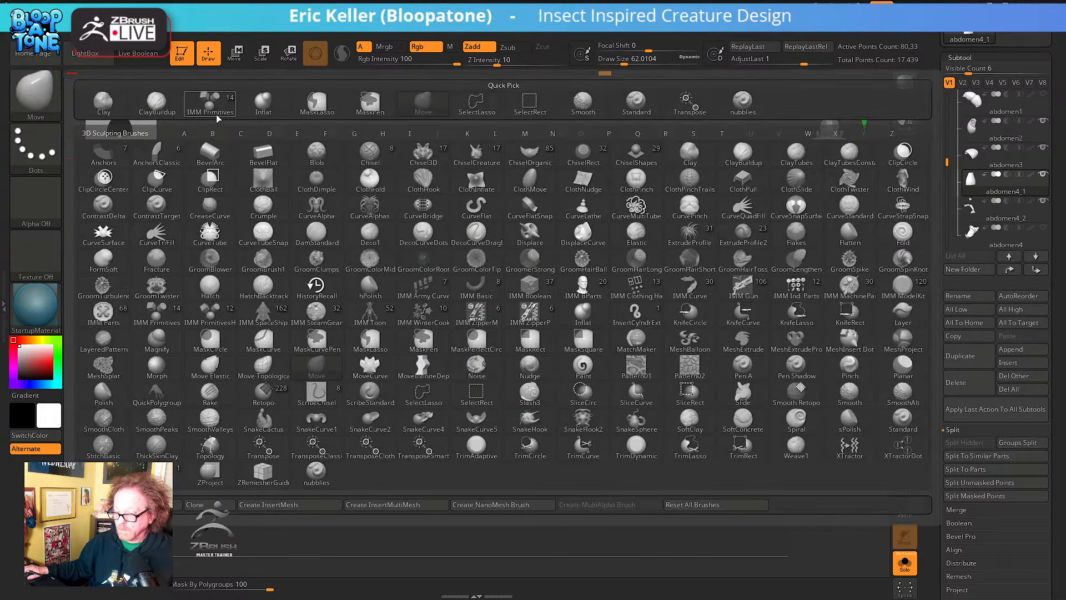
pyautogui.click(210, 102)
pyautogui.moveTo(583, 262); pyautogui.dragTo(521, 342)
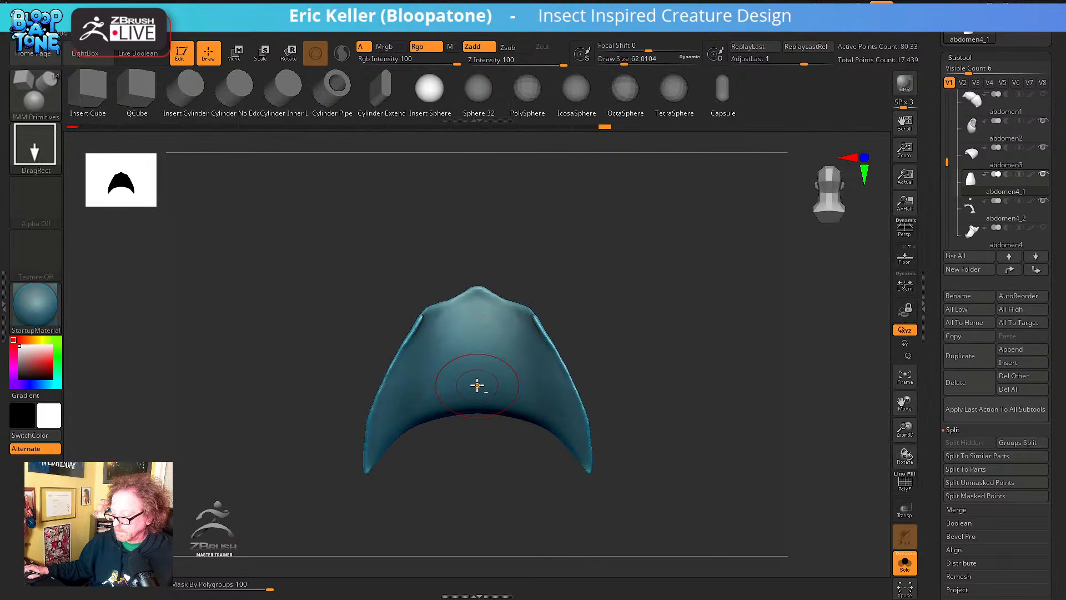
pyautogui.keyDown('alt'); pyautogui.moveTo(477, 384); pyautogui.dragTo(501, 434); pyautogui.keyUp('alt')
pyautogui.moveTo(728, 435)
pyautogui.mouseDown()
pyautogui.moveTo(673, 396)
pyautogui.moveTo(659, 424)
pyautogui.mouseUp()
pyautogui.press('w')
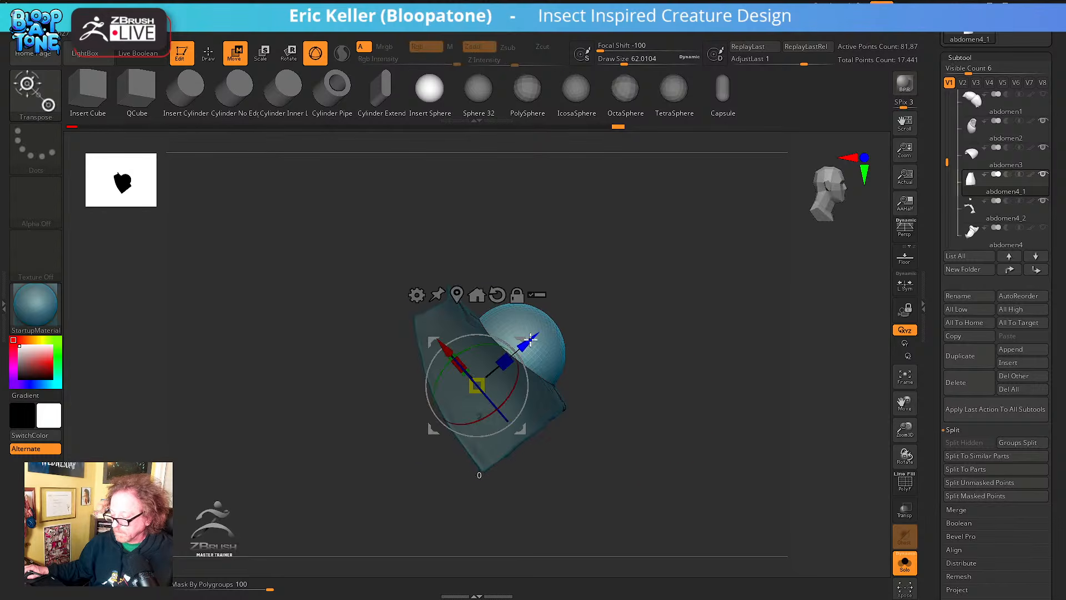
pyautogui.moveTo(530, 339); pyautogui.dragTo(490, 359)
pyautogui.moveTo(592, 372)
pyautogui.mouseDown()
pyautogui.moveTo(638, 359)
pyautogui.moveTo(655, 325)
pyautogui.moveTo(585, 309)
pyautogui.moveTo(572, 338)
pyautogui.moveTo(372, 223)
pyautogui.mouseUp()
# With the Move brush at a draw size of about 136, stretch the inserted sphere upward into an egg shape
pyautogui.press('q')
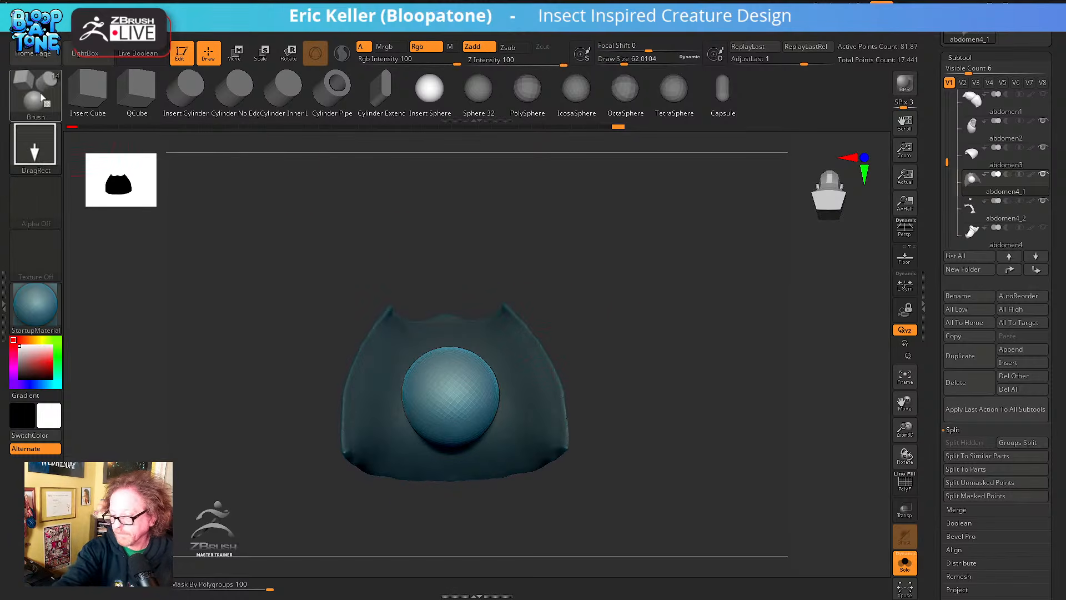
pyautogui.press('b')
pyautogui.press('m')
pyautogui.press('v')
pyautogui.press('s')
pyautogui.moveTo(573, 309)
pyautogui.mouseDown()
pyautogui.moveTo(584, 305)
pyautogui.moveTo(580, 276)
pyautogui.mouseUp()
pyautogui.moveTo(452, 295)
pyautogui.mouseDown()
pyautogui.moveTo(443, 186)
pyautogui.moveTo(448, 223)
pyautogui.mouseUp()
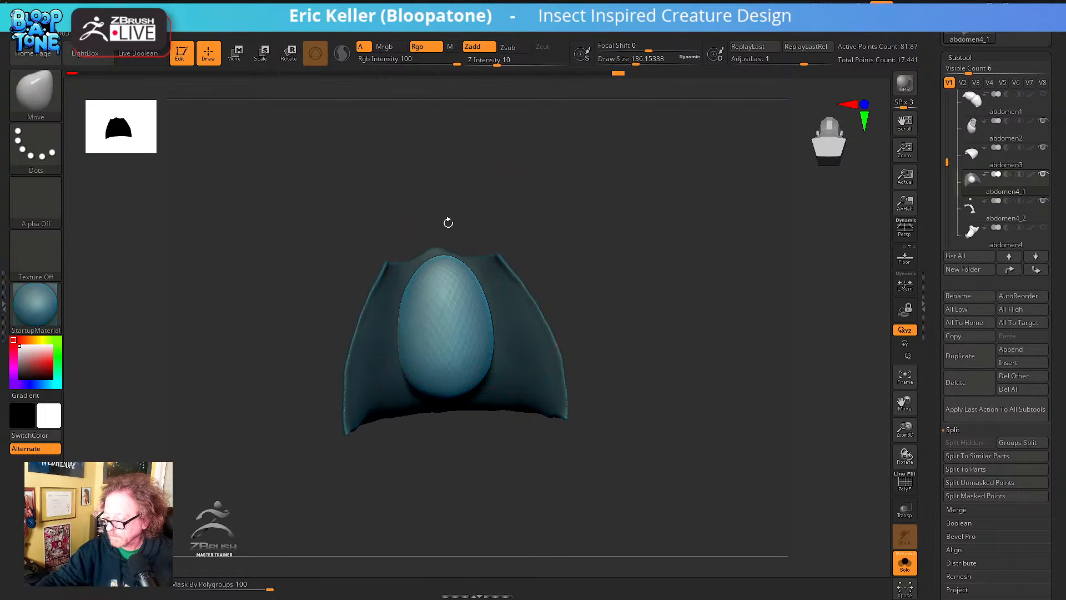
# Widen the egg-shaped form toward the plate's side edges, smoothing and extending its lower middle edge downward
pyautogui.moveTo(483, 351); pyautogui.dragTo(580, 378)
pyautogui.moveTo(490, 370); pyautogui.dragTo(619, 413)
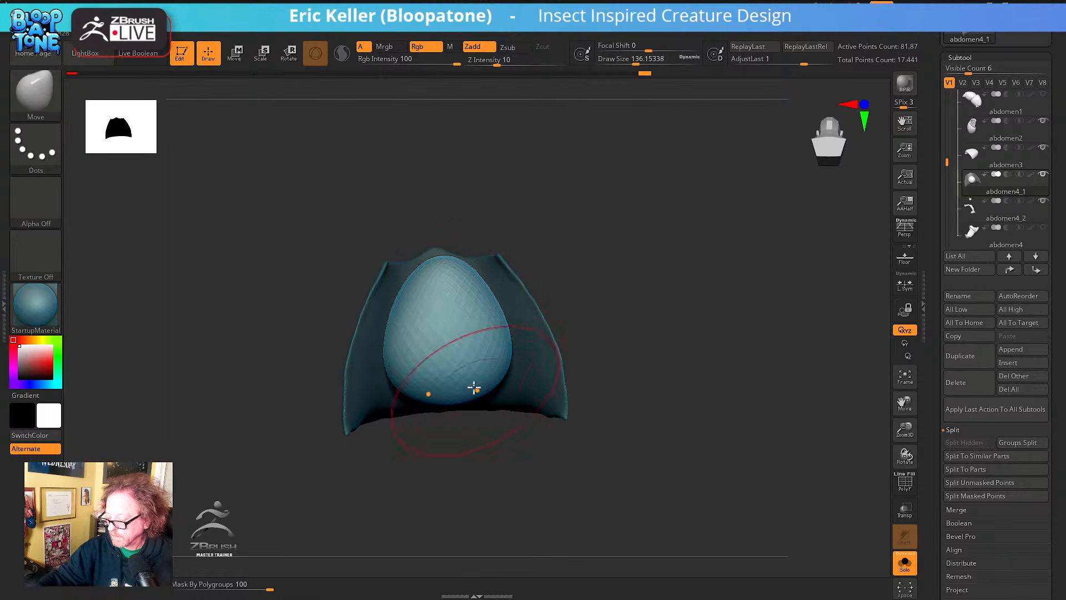
pyautogui.moveTo(473, 388); pyautogui.dragTo(624, 427)
pyautogui.moveTo(634, 431)
pyautogui.mouseDown()
pyautogui.moveTo(635, 340)
pyautogui.moveTo(512, 454)
pyautogui.moveTo(507, 512)
pyautogui.moveTo(588, 468)
pyautogui.mouseUp()
pyautogui.moveTo(508, 435); pyautogui.dragTo(547, 430)
pyautogui.moveTo(520, 397); pyautogui.dragTo(530, 363)
pyautogui.moveTo(571, 392)
pyautogui.mouseDown()
pyautogui.moveTo(558, 309)
pyautogui.moveTo(530, 267)
pyautogui.moveTo(550, 289)
pyautogui.moveTo(539, 328)
pyautogui.mouseUp()
pyautogui.moveTo(519, 368)
pyautogui.mouseDown()
pyautogui.moveTo(566, 414)
pyautogui.moveTo(533, 419)
pyautogui.mouseUp()
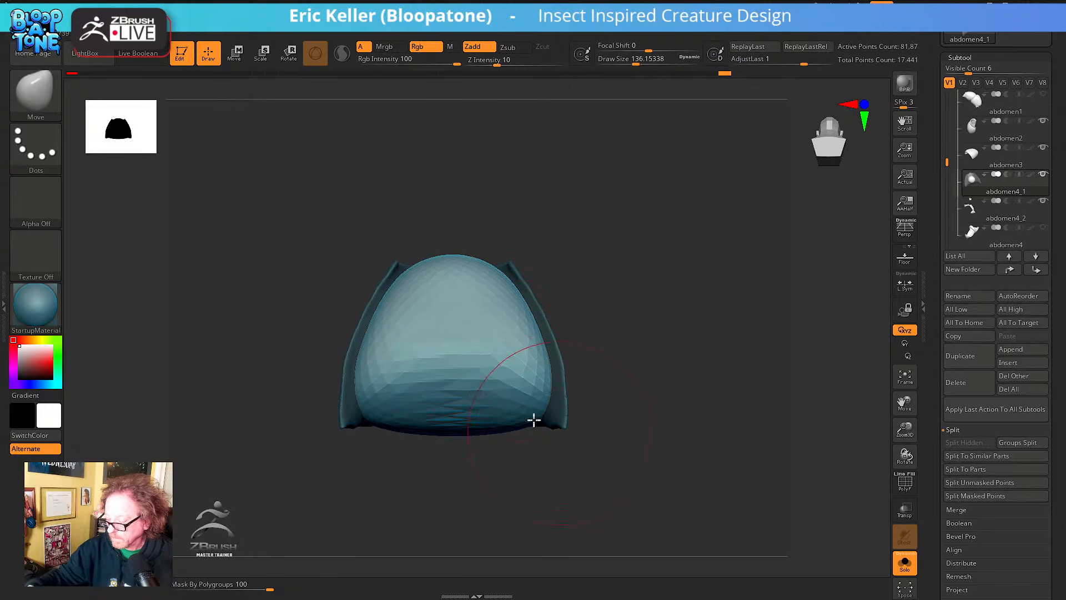
pyautogui.moveTo(472, 400); pyautogui.dragTo(462, 433)
pyautogui.keyDown('shift'); pyautogui.moveTo(431, 364); pyautogui.dragTo(462, 465); pyautogui.keyUp('shift')
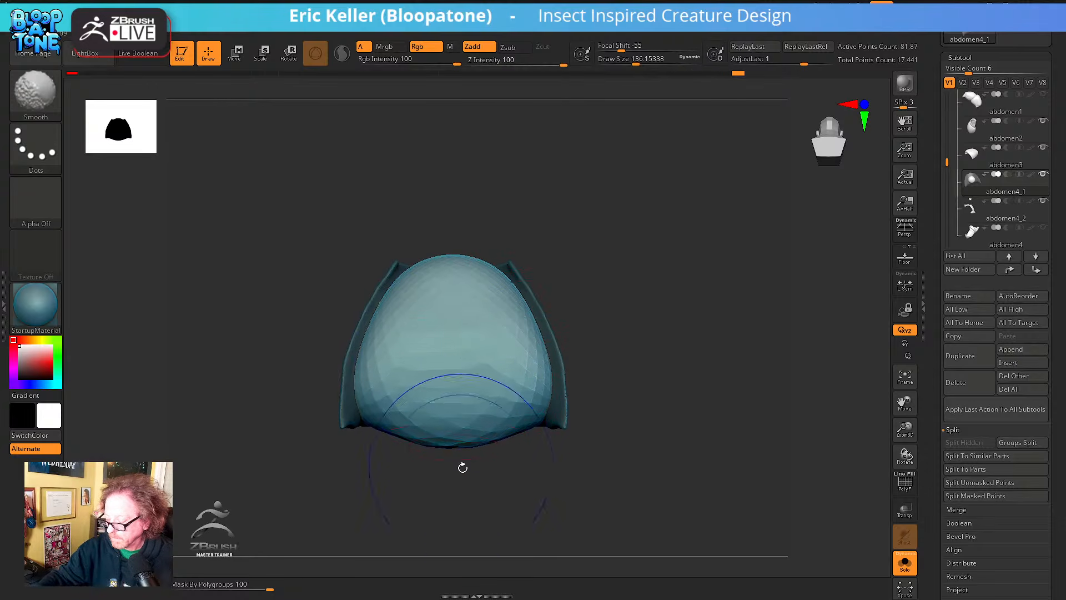
pyautogui.moveTo(445, 411); pyautogui.dragTo(442, 428)
# With a draw size of about 97, reshape the inserted form from several sides so it fills the plate's hollow
pyautogui.moveTo(476, 468)
pyautogui.mouseDown()
pyautogui.moveTo(580, 347)
pyautogui.moveTo(483, 359)
pyautogui.moveTo(514, 336)
pyautogui.moveTo(573, 403)
pyautogui.moveTo(614, 328)
pyautogui.moveTo(557, 424)
pyautogui.moveTo(601, 302)
pyautogui.moveTo(702, 288)
pyautogui.moveTo(614, 373)
pyautogui.moveTo(636, 384)
pyautogui.mouseUp()
pyautogui.press('[')
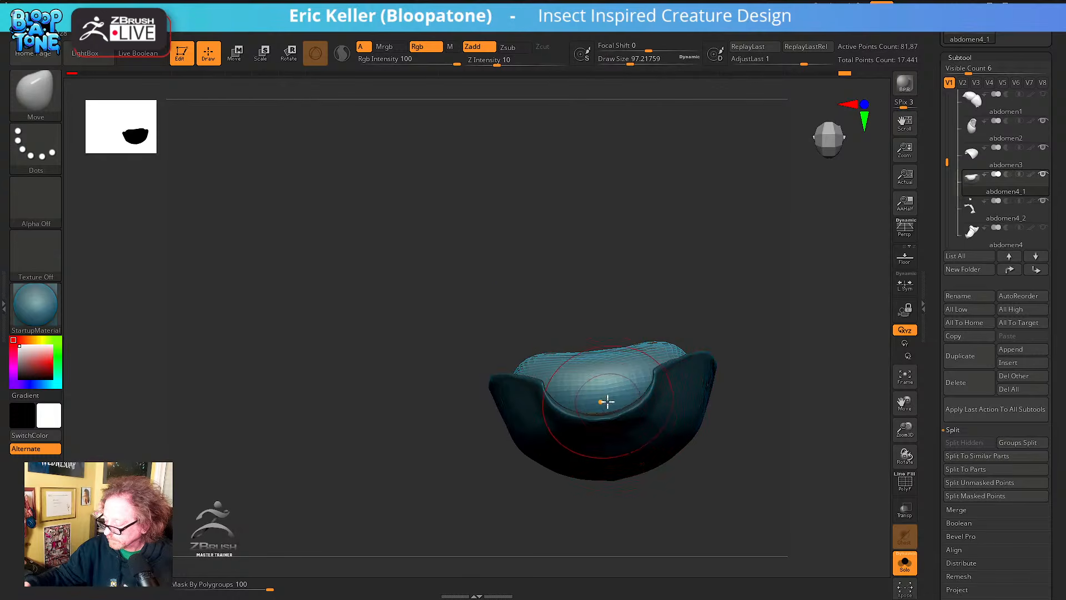
pyautogui.moveTo(625, 335); pyautogui.dragTo(661, 361)
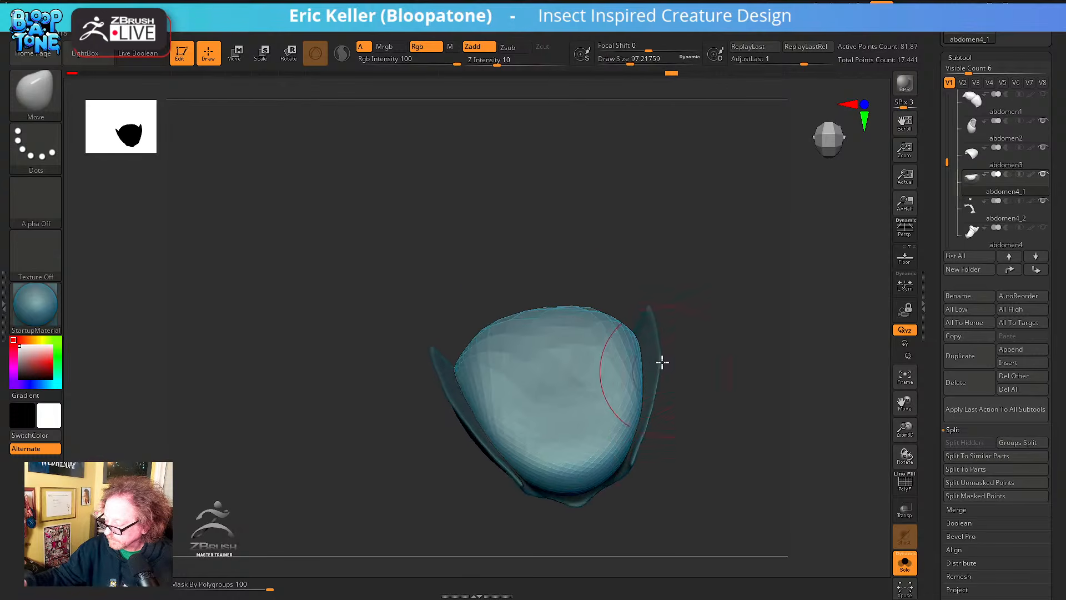
pyautogui.moveTo(645, 325); pyautogui.dragTo(614, 347)
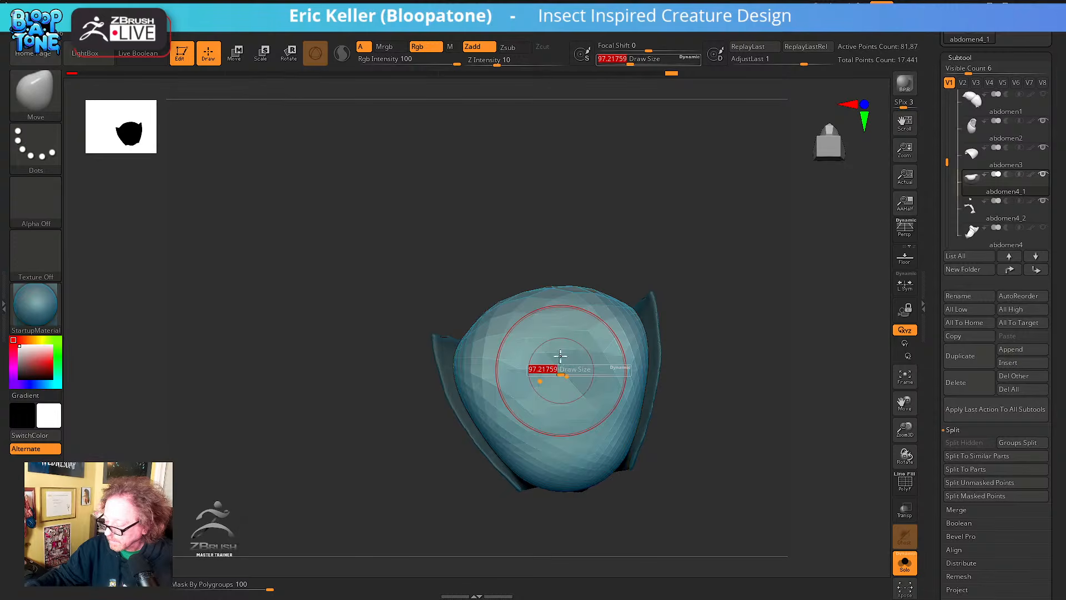
pyautogui.press('shift')
pyautogui.moveTo(553, 444)
pyautogui.mouseDown()
pyautogui.moveTo(607, 438)
pyautogui.moveTo(669, 383)
pyautogui.moveTo(584, 350)
pyautogui.moveTo(676, 331)
pyautogui.moveTo(674, 348)
pyautogui.moveTo(721, 372)
pyautogui.moveTo(680, 269)
pyautogui.mouseUp()
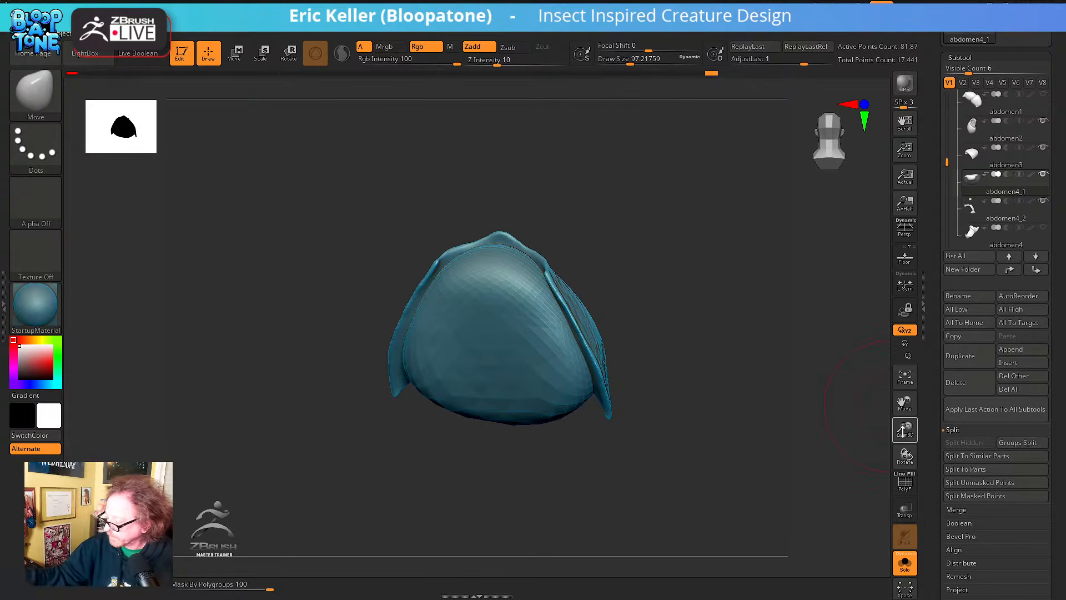
# Apply DynaMesh at resolution 440 with Groups on to the plate and the inserted form
pyautogui.scroll(-10, 975, 338)
pyautogui.click(966, 269)
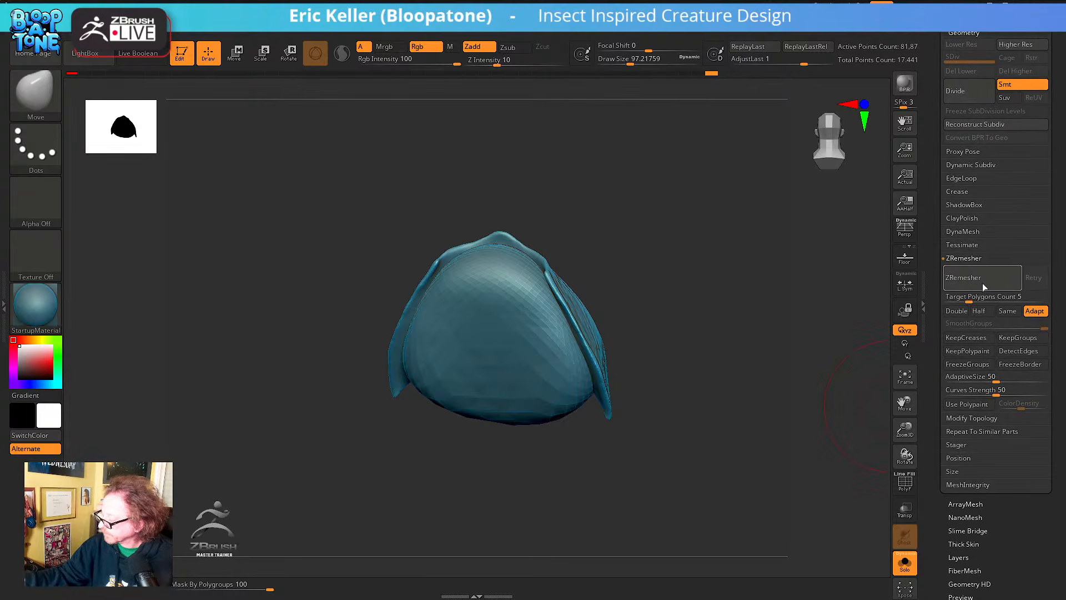
pyautogui.click(966, 251)
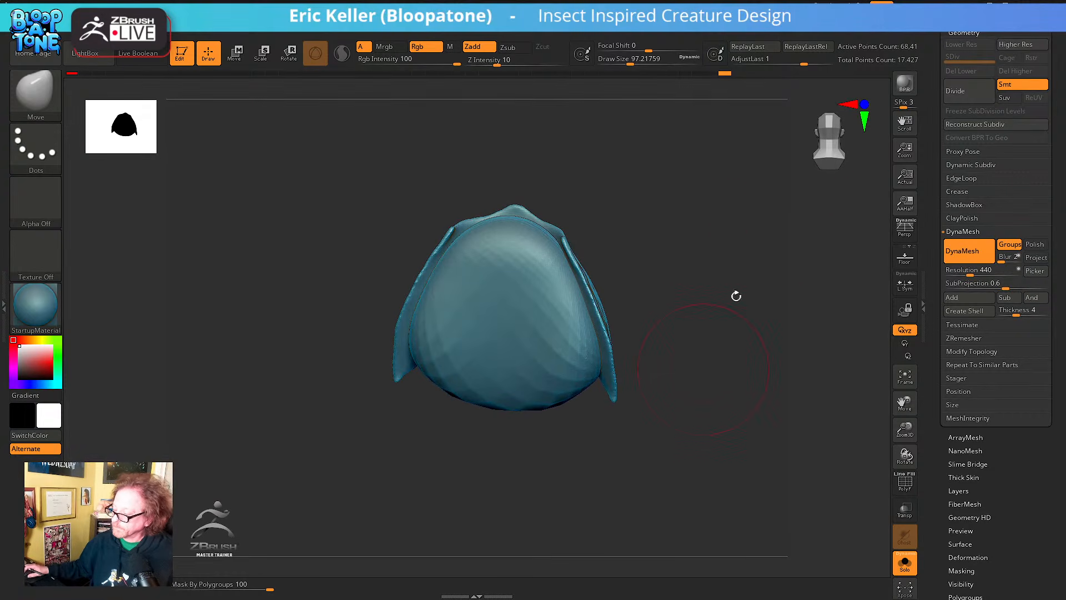
# Rewind the undo history to before the sphere was inserted and try DynaMesh on the plate alone
pyautogui.moveTo(723, 74)
pyautogui.mouseDown()
pyautogui.moveTo(452, 81)
pyautogui.moveTo(478, 82)
pyautogui.mouseUp()
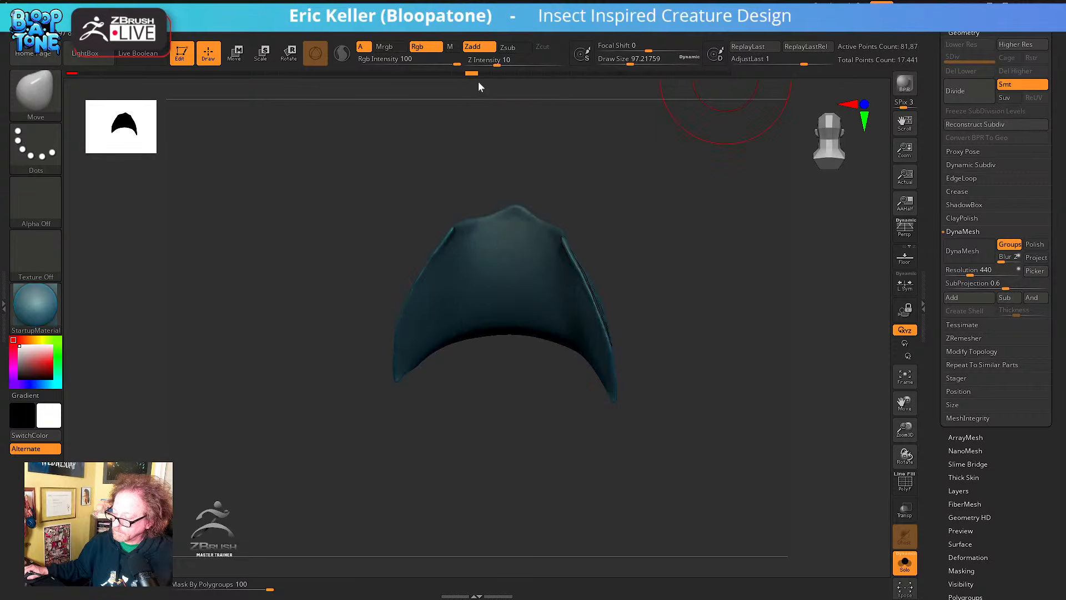
pyautogui.moveTo(605, 194); pyautogui.dragTo(497, 113)
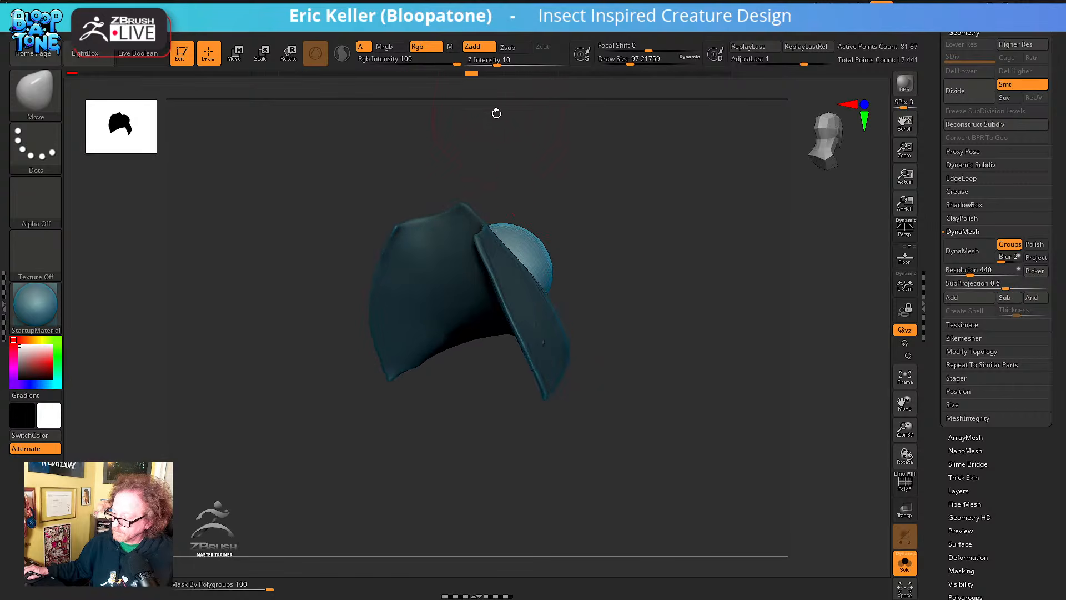
pyautogui.moveTo(469, 76); pyautogui.dragTo(465, 74)
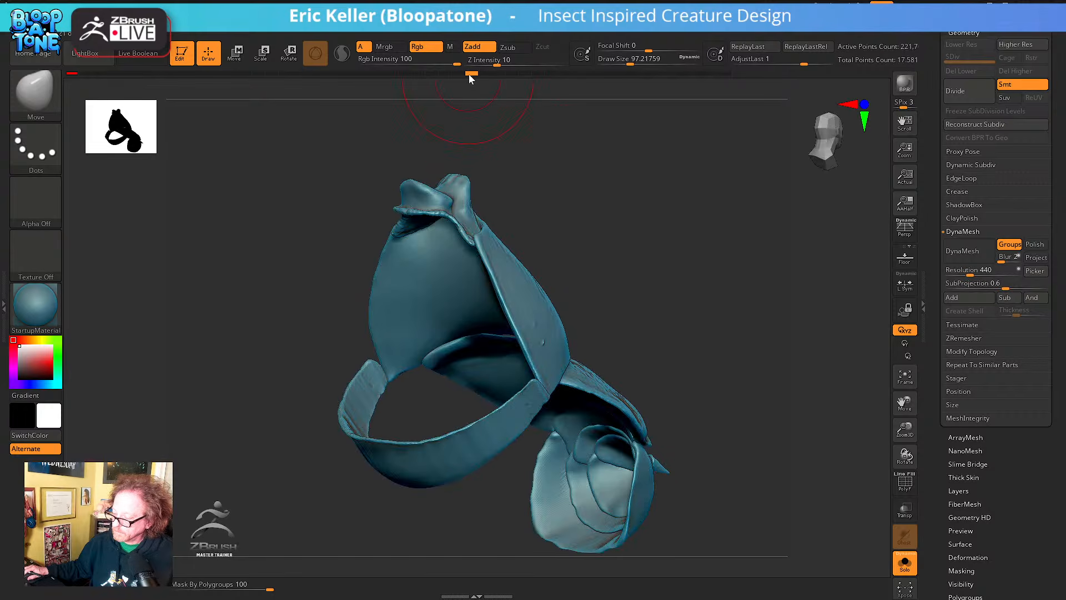
pyautogui.click(468, 75)
pyautogui.moveTo(582, 199); pyautogui.dragTo(628, 192)
pyautogui.keyDown('shift'); pyautogui.moveTo(746, 204); pyautogui.dragTo(748, 203); pyautogui.keyUp('shift')
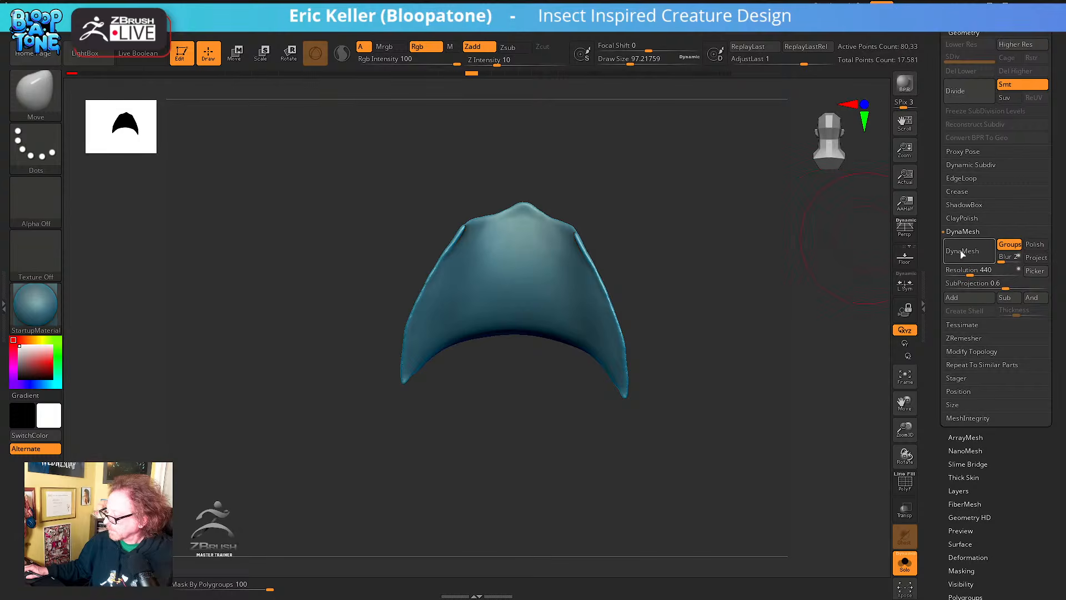
pyautogui.click(974, 262)
pyautogui.moveTo(759, 276); pyautogui.dragTo(751, 271)
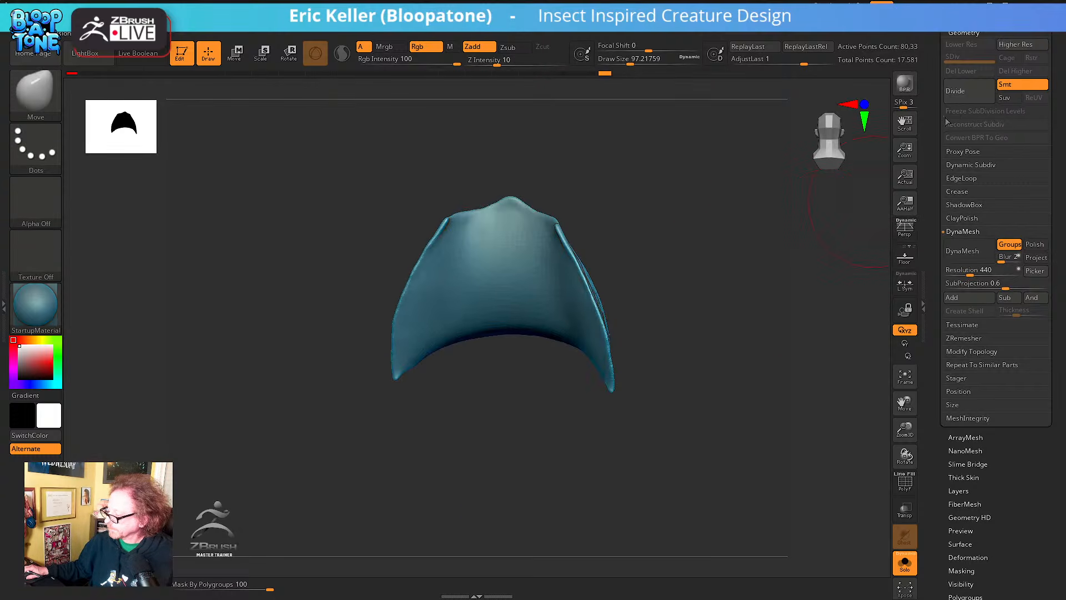
# Delete the hidden part of the isolated abdomen plate's mesh with Del Hidden
pyautogui.click(956, 20)
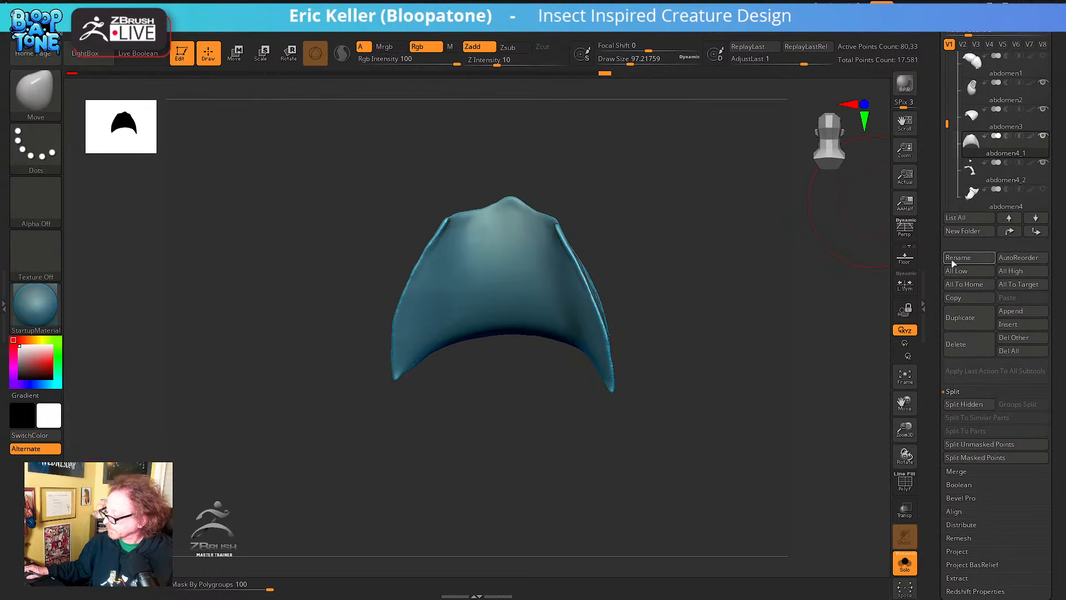
pyautogui.click(1001, 176)
pyautogui.click(997, 155)
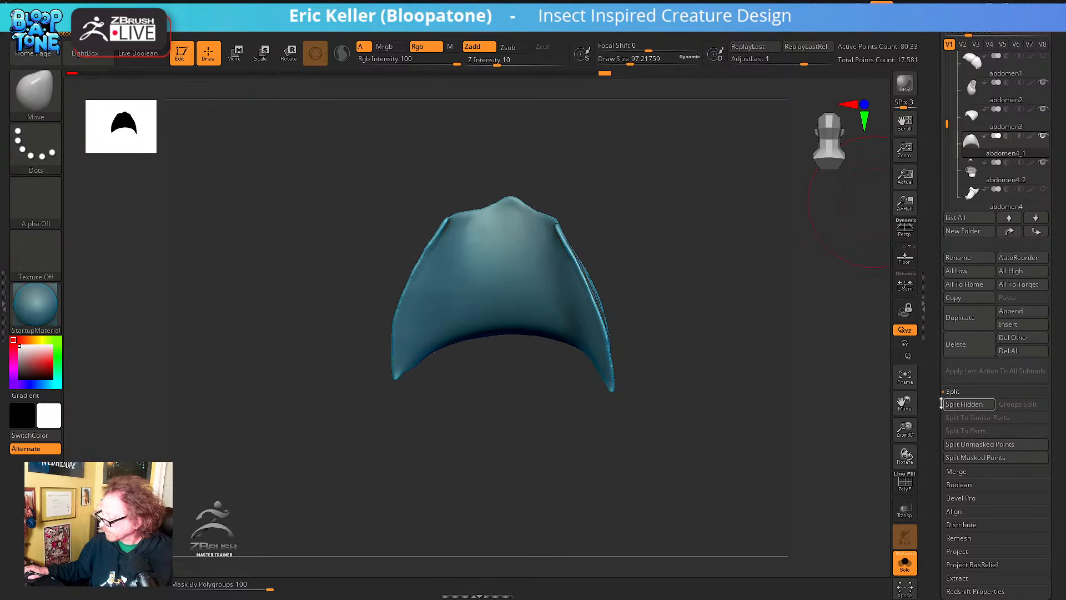
pyautogui.scroll(-5, 936, 414)
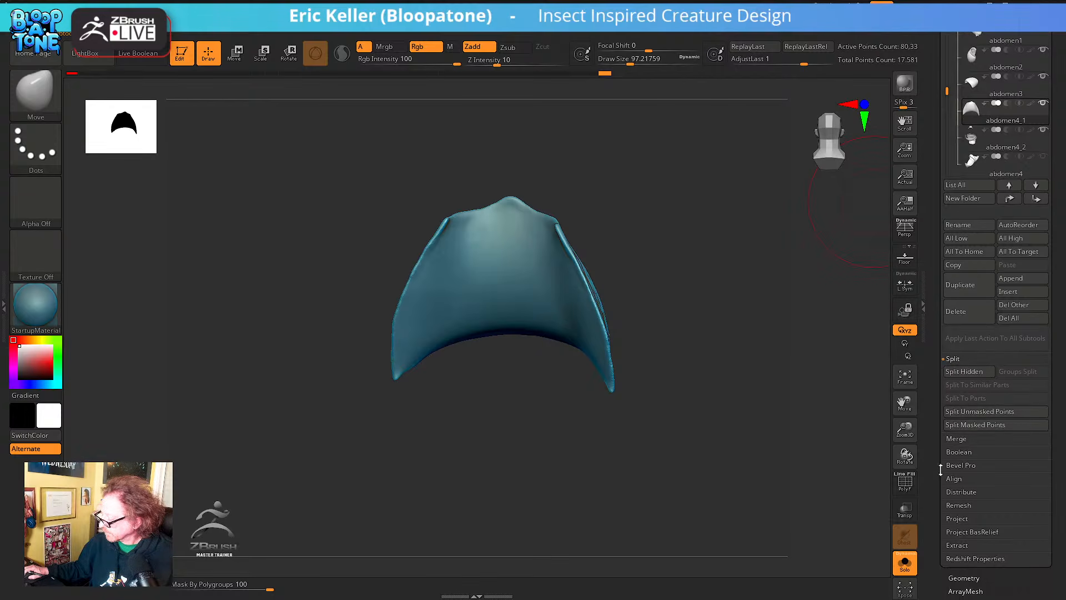
pyautogui.click(958, 444)
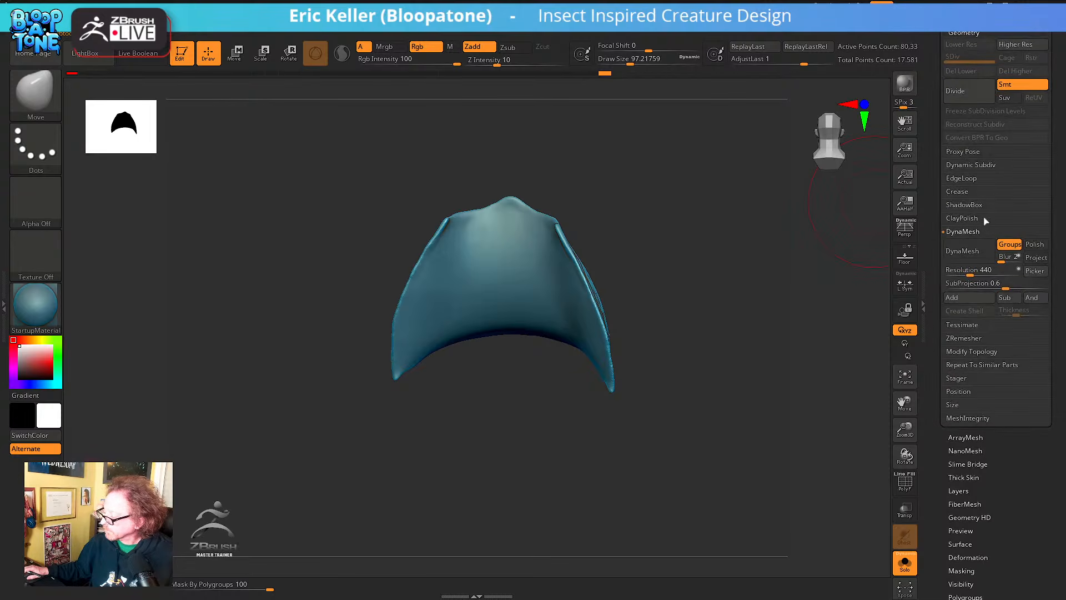
pyautogui.click(968, 351)
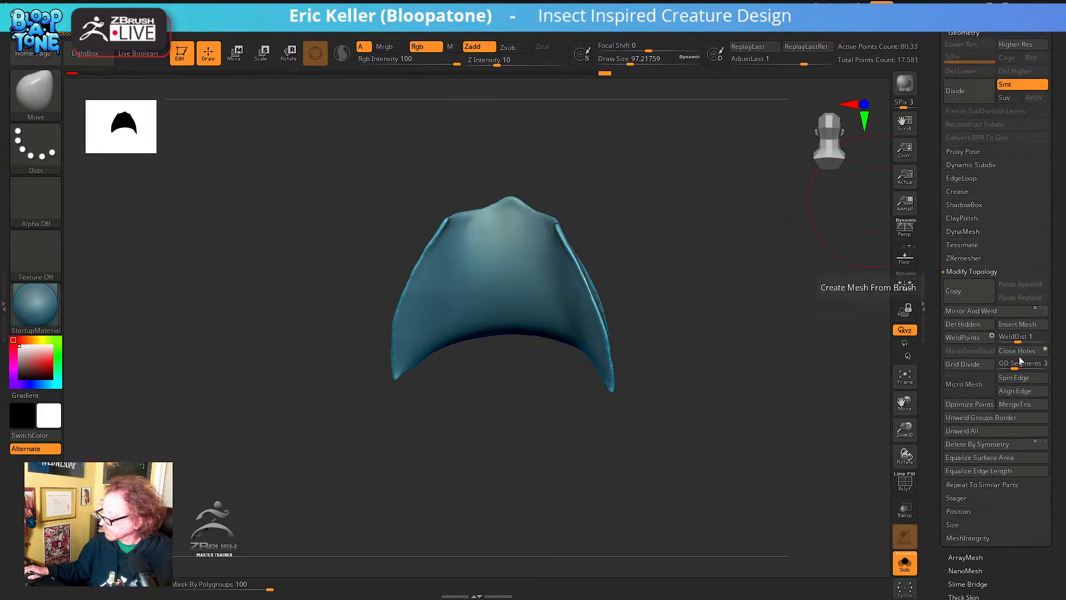
pyautogui.click(967, 326)
pyautogui.moveTo(810, 322); pyautogui.dragTo(828, 303)
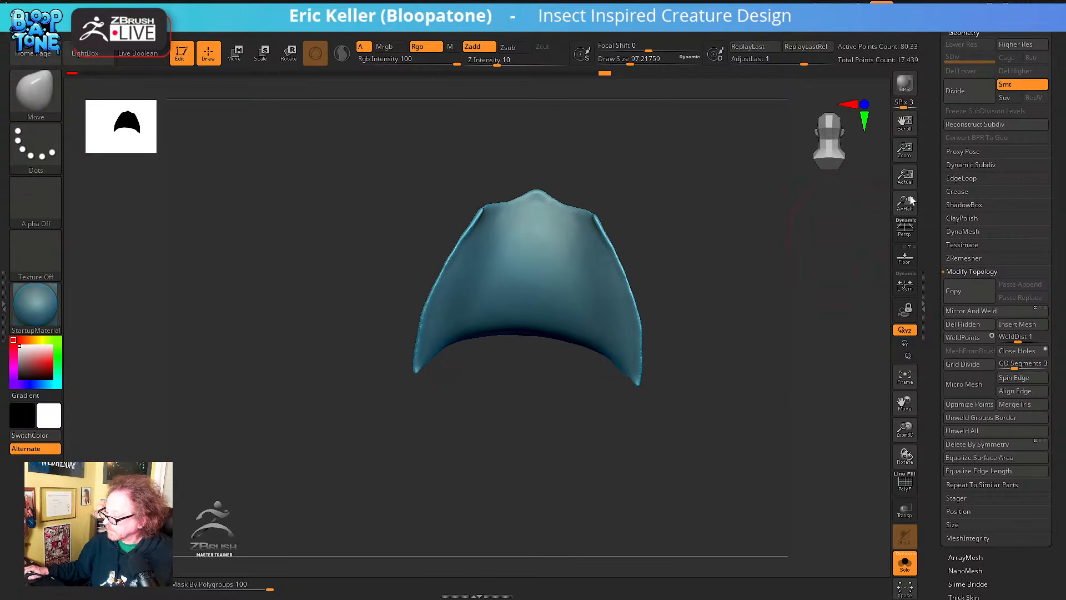
# Apply DynaMesh at resolution 440 with Groups on to the cleaned plate
pyautogui.click(953, 232)
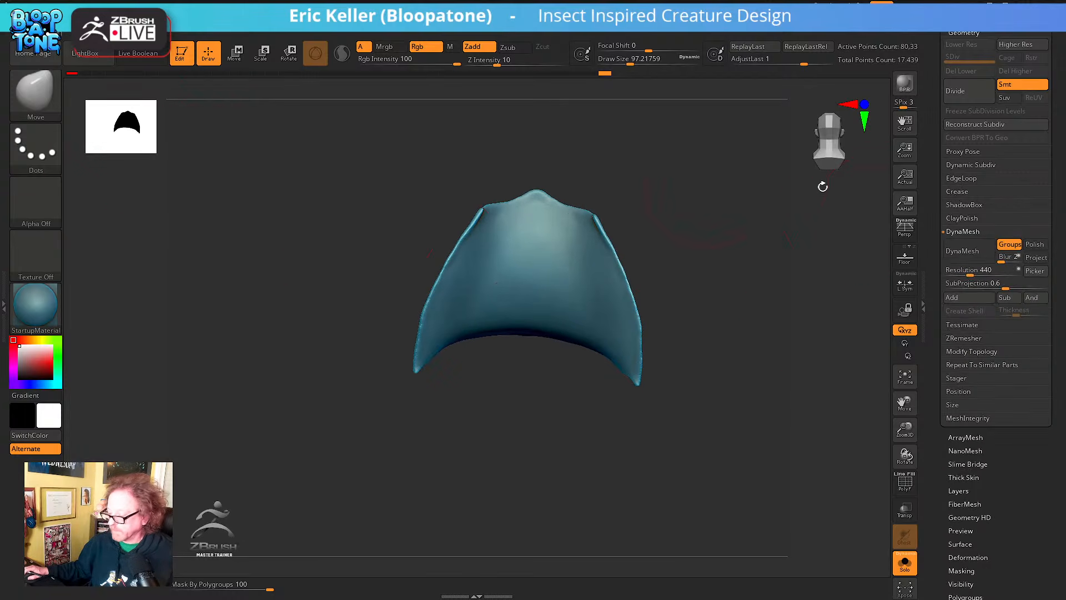
pyautogui.click(975, 252)
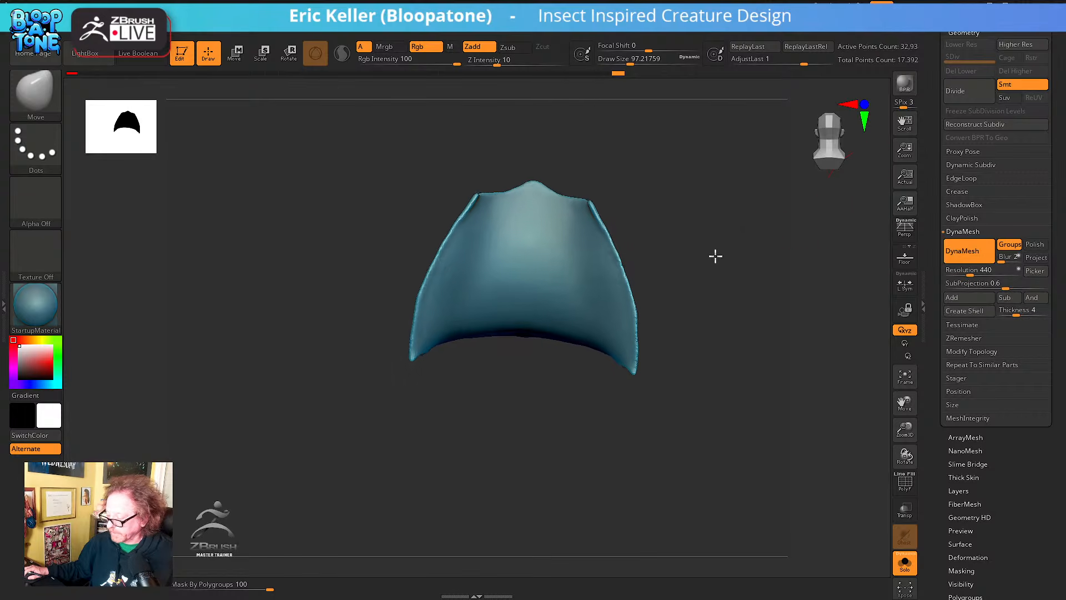
pyautogui.moveTo(713, 255); pyautogui.dragTo(704, 288)
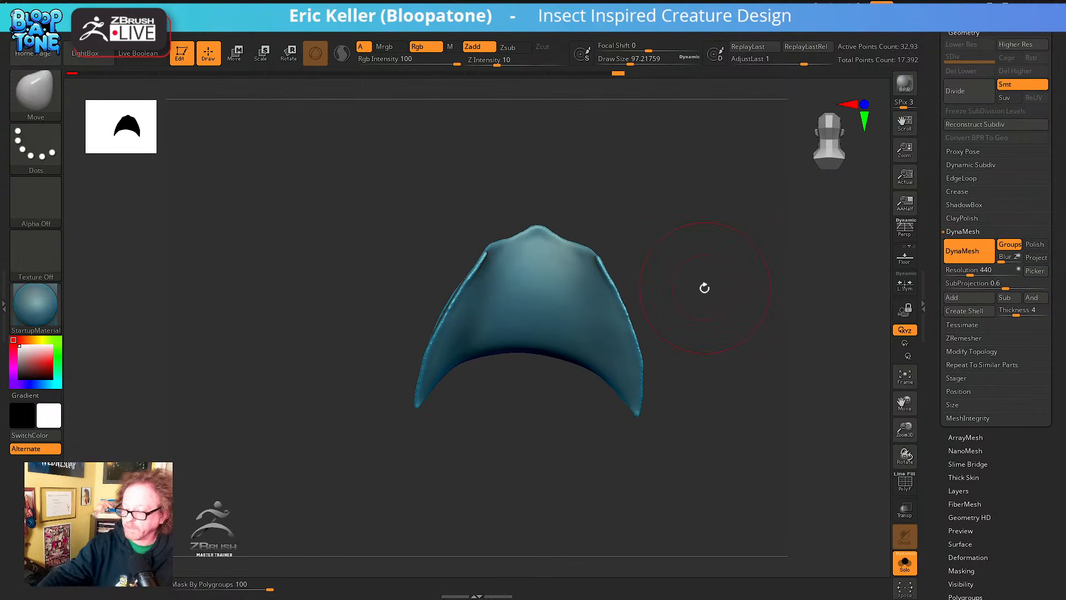
# Insert a sphere on the plate's centreline with the IMM Primitives brush and move it down into the plate's hollow
pyautogui.click(35, 90)
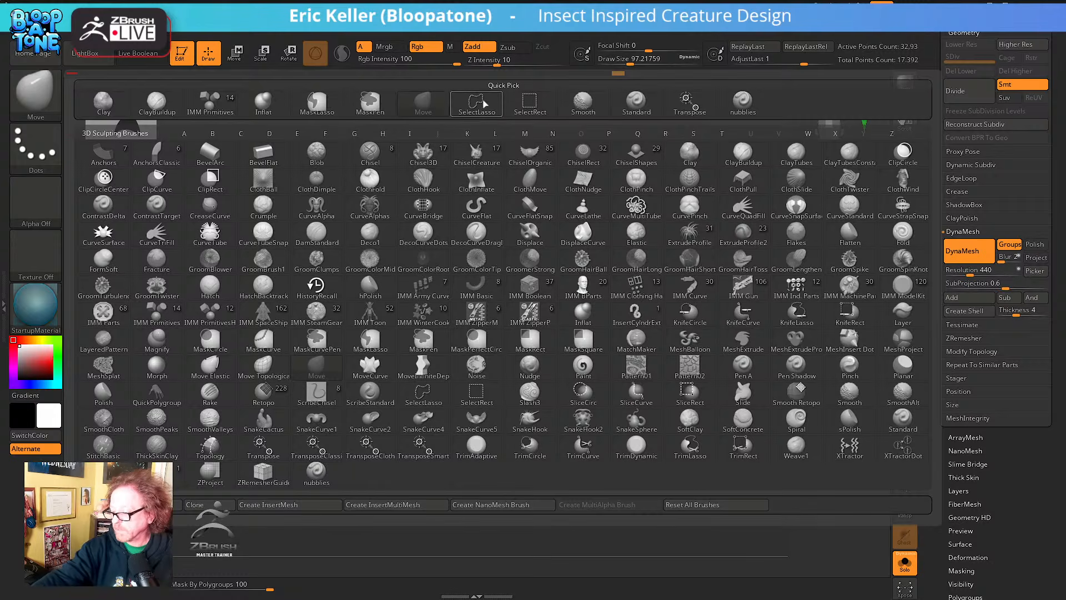
pyautogui.click(210, 103)
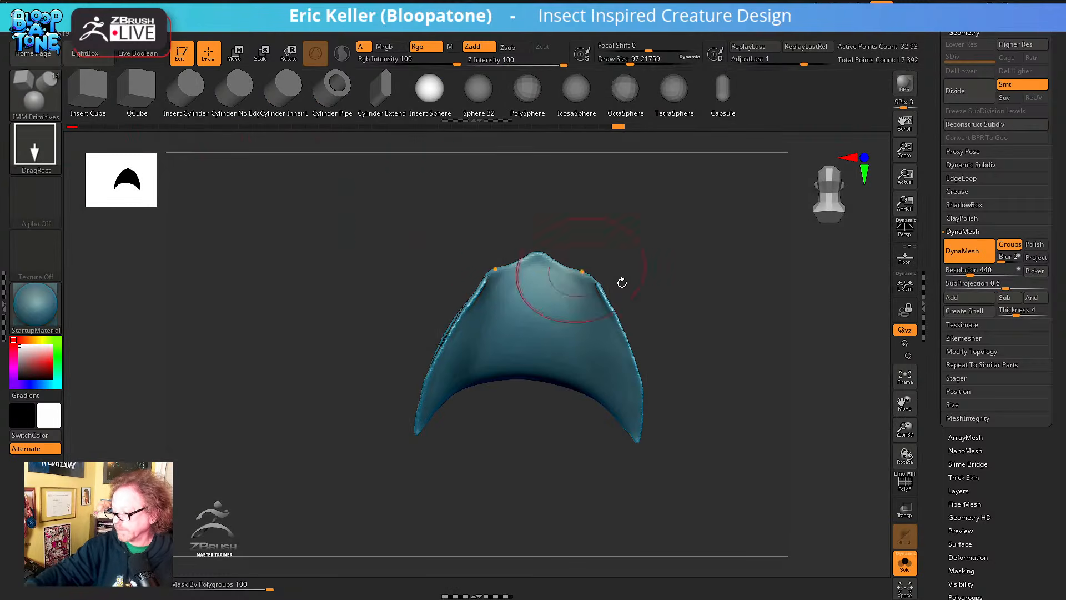
pyautogui.moveTo(658, 347)
pyautogui.mouseDown()
pyautogui.moveTo(688, 354)
pyautogui.moveTo(690, 333)
pyautogui.moveTo(680, 344)
pyautogui.mouseUp()
pyautogui.moveTo(513, 387); pyautogui.dragTo(548, 433)
pyautogui.moveTo(697, 356)
pyautogui.mouseDown()
pyautogui.moveTo(685, 311)
pyautogui.moveTo(680, 385)
pyautogui.moveTo(658, 357)
pyautogui.mouseUp()
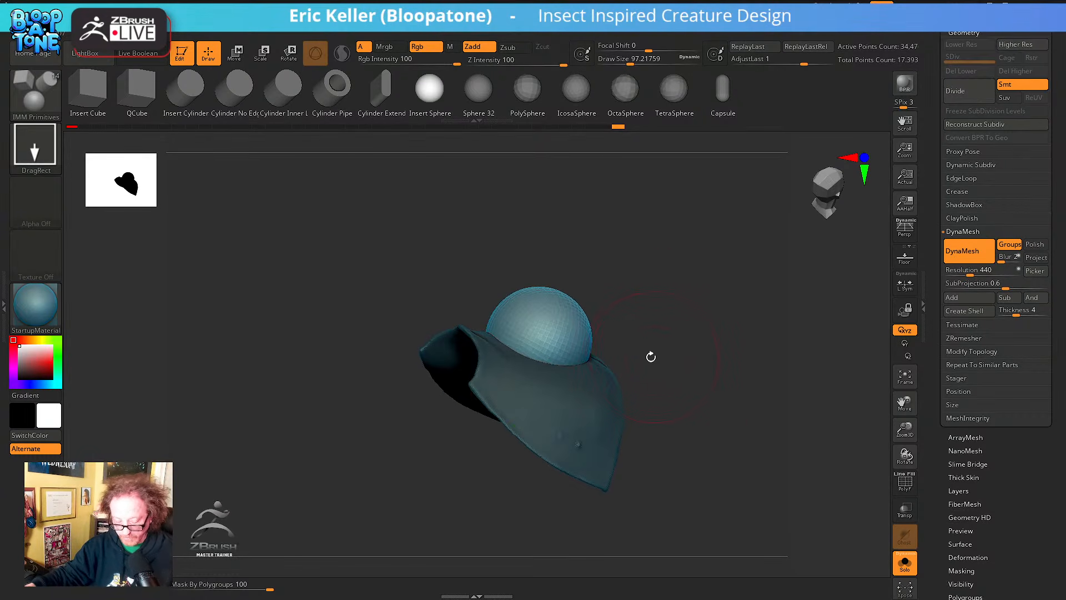
pyautogui.press('w')
pyautogui.moveTo(546, 326); pyautogui.dragTo(528, 377)
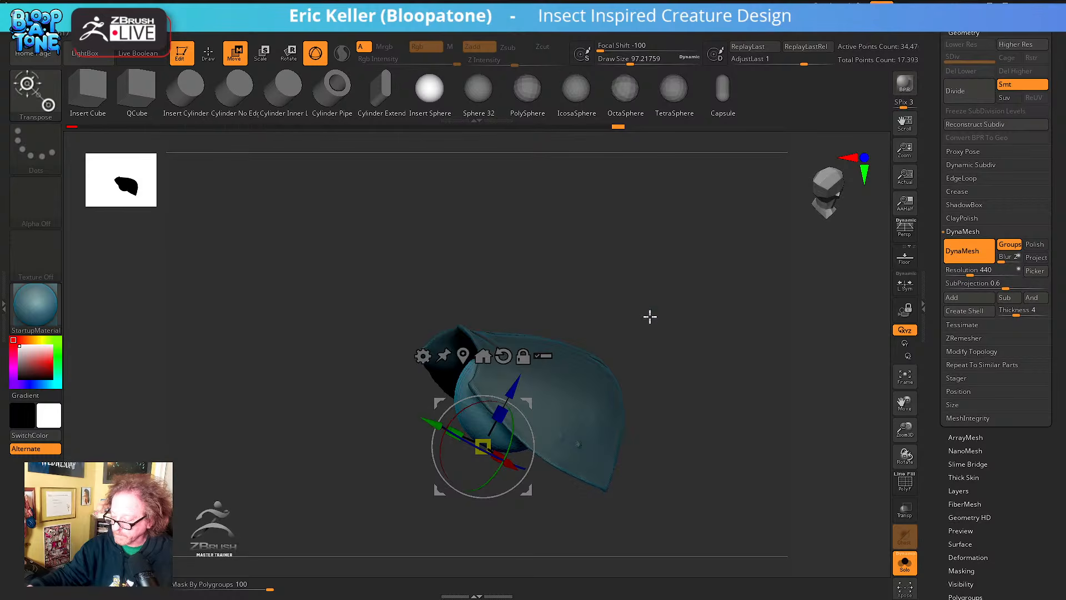
pyautogui.moveTo(650, 314); pyautogui.dragTo(564, 278)
# Using the Move brush with a draw size of about 145, stretch the inserted sphere lengthwise into an egg shape along the plate's hollow
pyautogui.click(208, 53)
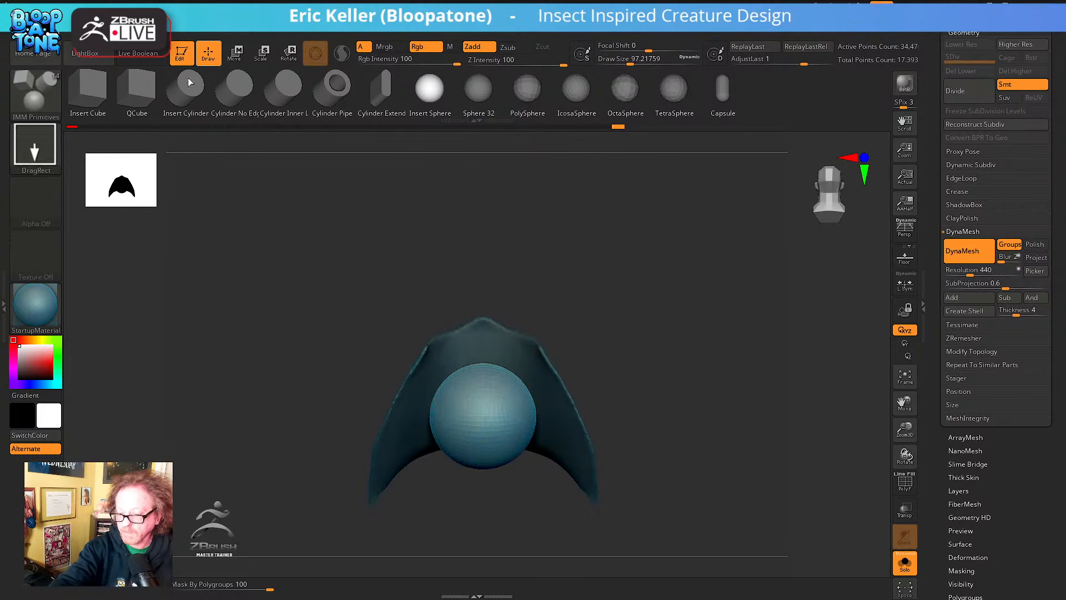
pyautogui.moveTo(588, 324)
pyautogui.mouseDown()
pyautogui.moveTo(586, 336)
pyautogui.moveTo(590, 298)
pyautogui.moveTo(583, 322)
pyautogui.mouseUp()
pyautogui.press(']')
pyautogui.moveTo(505, 375); pyautogui.dragTo(511, 316)
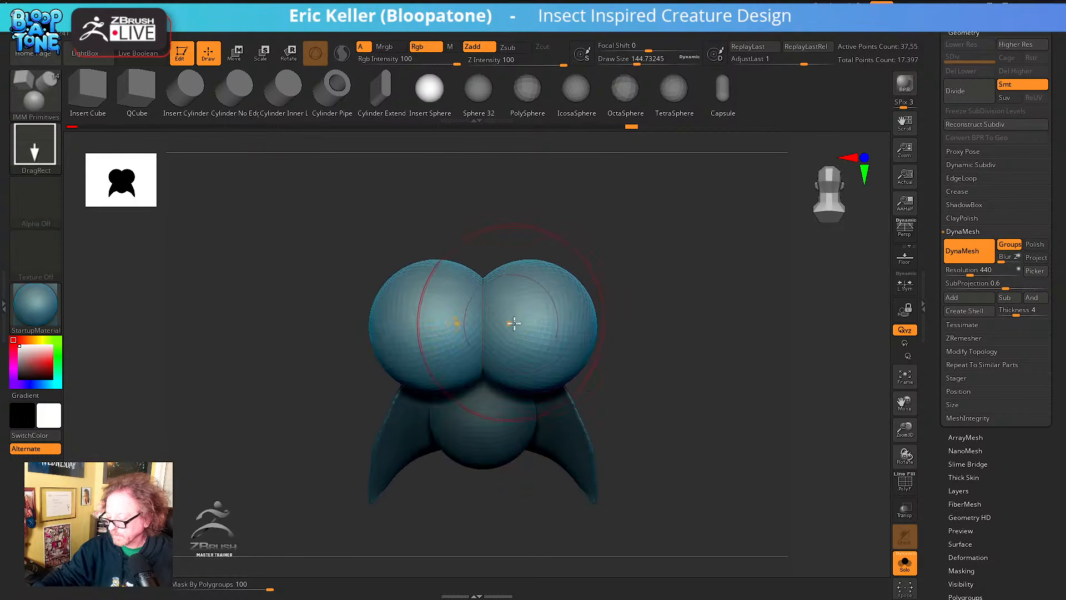
pyautogui.hotkey('ctrl', 'z')
pyautogui.press('b')
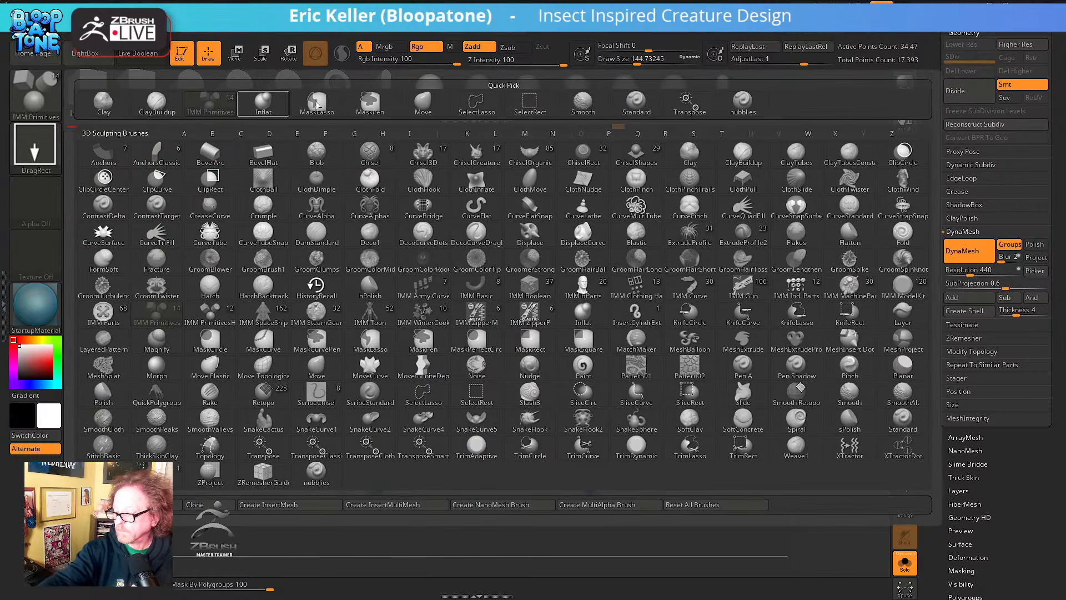
pyautogui.click(416, 106)
pyautogui.moveTo(595, 357)
pyautogui.mouseDown()
pyautogui.moveTo(609, 360)
pyautogui.moveTo(601, 334)
pyautogui.mouseUp()
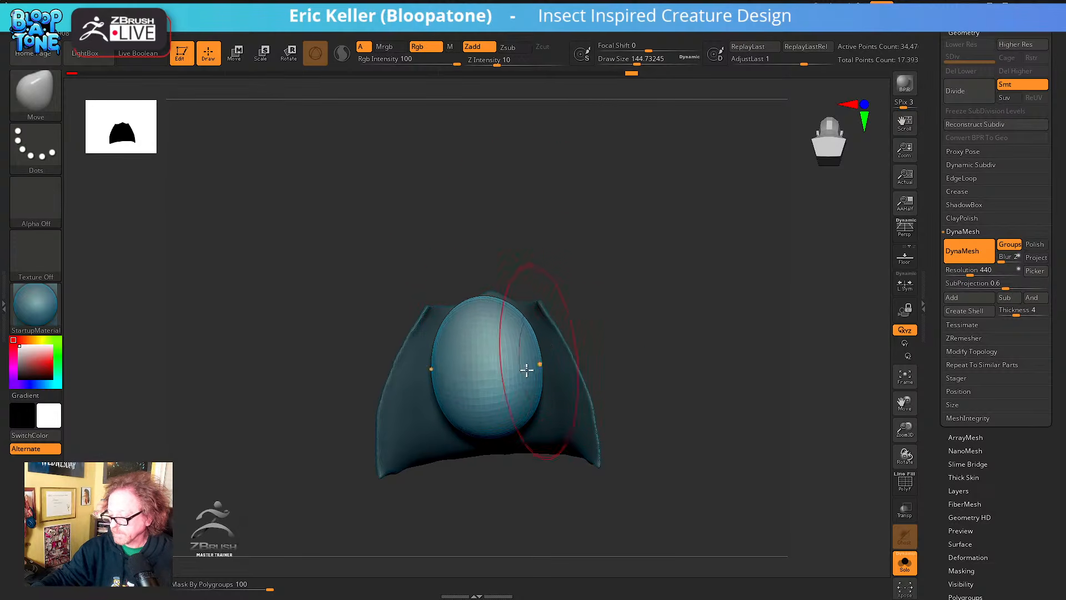
pyautogui.moveTo(614, 373); pyautogui.dragTo(550, 394)
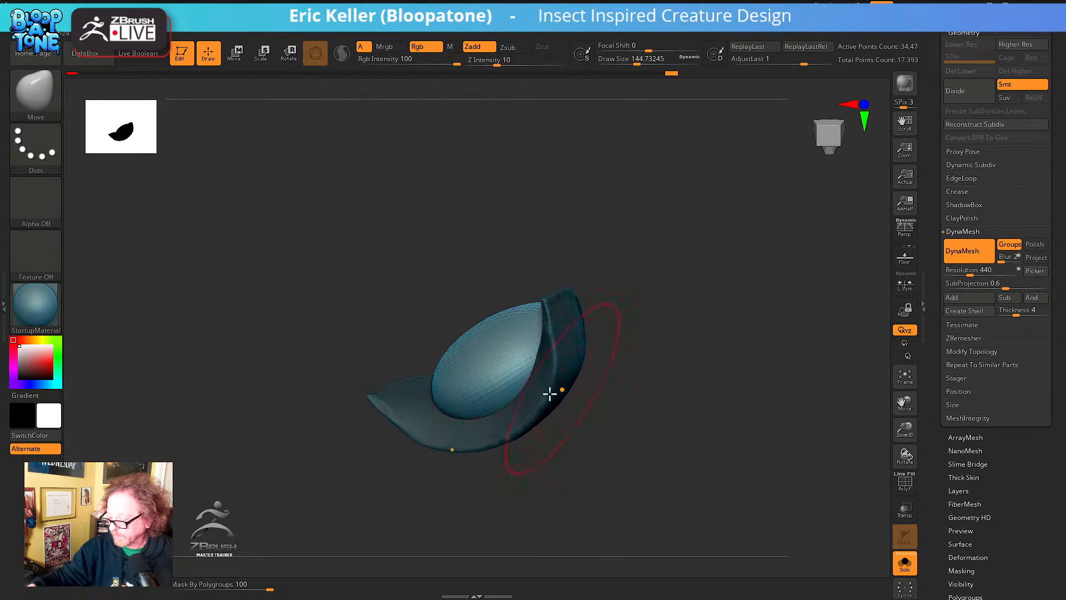
# Widen the egg-shaped form from several sides with the Move brush so it fills the hollow out to the plate's side edges
pyautogui.moveTo(515, 425)
pyautogui.mouseDown()
pyautogui.moveTo(655, 440)
pyautogui.moveTo(545, 390)
pyautogui.moveTo(552, 423)
pyautogui.moveTo(586, 401)
pyautogui.moveTo(604, 415)
pyautogui.mouseUp()
pyautogui.moveTo(545, 371); pyautogui.dragTo(613, 398)
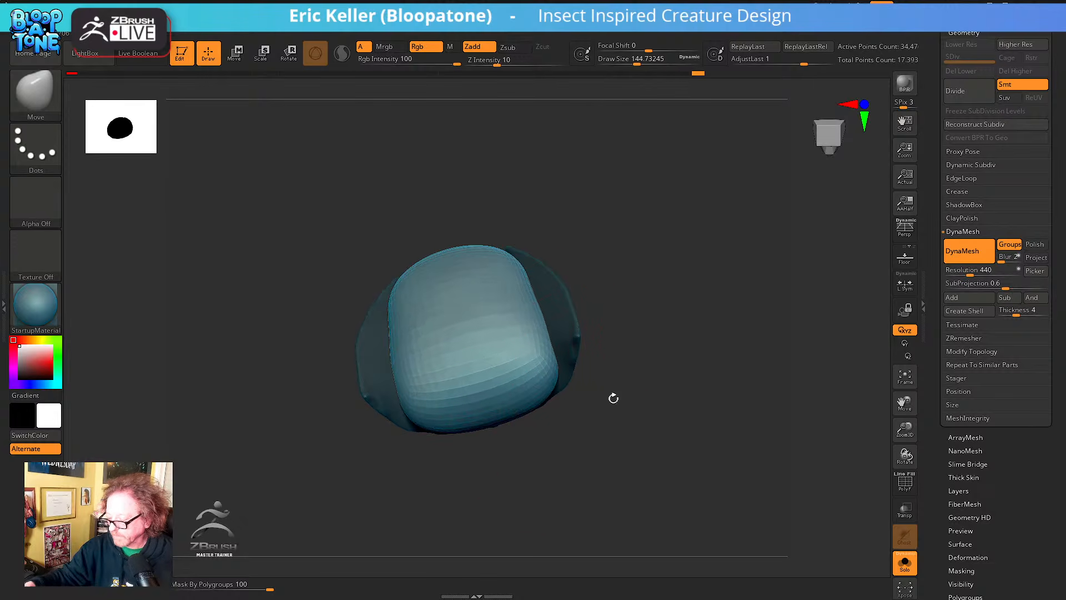
pyautogui.moveTo(544, 303); pyautogui.dragTo(575, 289)
pyautogui.moveTo(535, 333)
pyautogui.mouseDown()
pyautogui.moveTo(583, 325)
pyautogui.moveTo(552, 302)
pyautogui.moveTo(591, 276)
pyautogui.mouseUp()
pyautogui.moveTo(507, 429); pyautogui.dragTo(503, 407)
pyautogui.moveTo(539, 370)
pyautogui.mouseDown()
pyautogui.moveTo(604, 322)
pyautogui.moveTo(604, 266)
pyautogui.mouseUp()
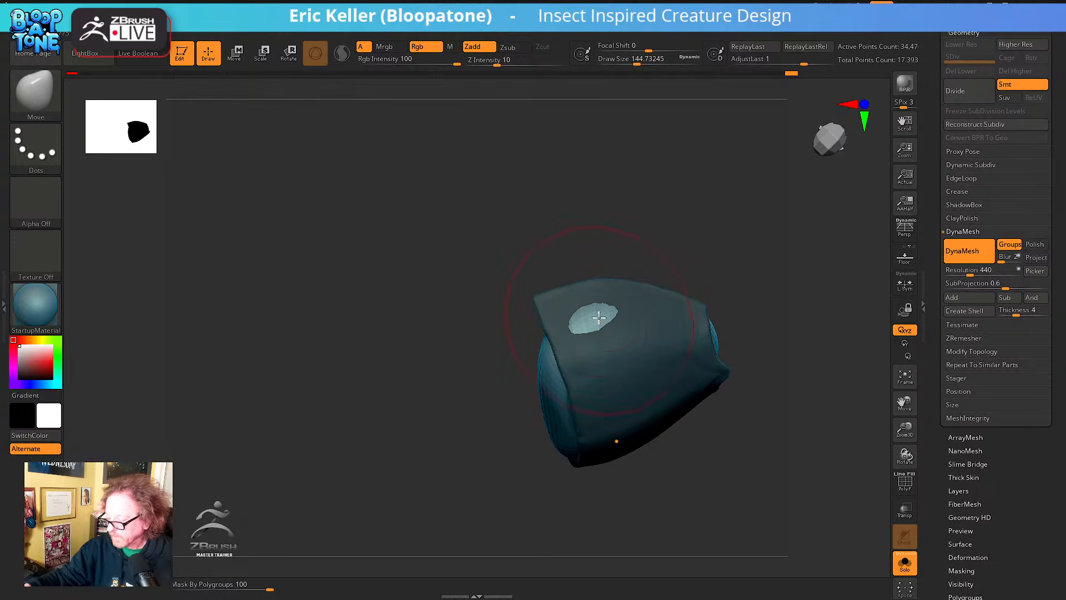
# Set Mask By Polygroups to 0 and smooth the inserted form where it pokes through the plate and across its underside
pyautogui.moveTo(670, 249); pyautogui.dragTo(647, 281)
pyautogui.moveTo(261, 587); pyautogui.dragTo(171, 586)
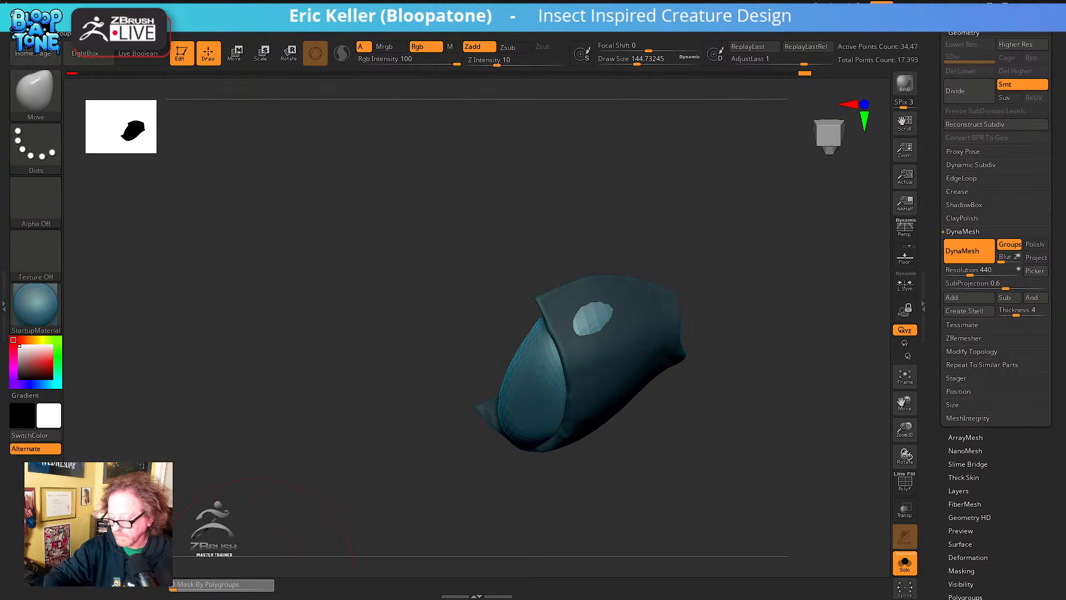
pyautogui.keyDown('alt'); pyautogui.moveTo(590, 312); pyautogui.dragTo(586, 308); pyautogui.keyUp('alt')
pyautogui.moveTo(697, 259)
pyautogui.mouseDown()
pyautogui.moveTo(697, 335)
pyautogui.moveTo(628, 348)
pyautogui.mouseUp()
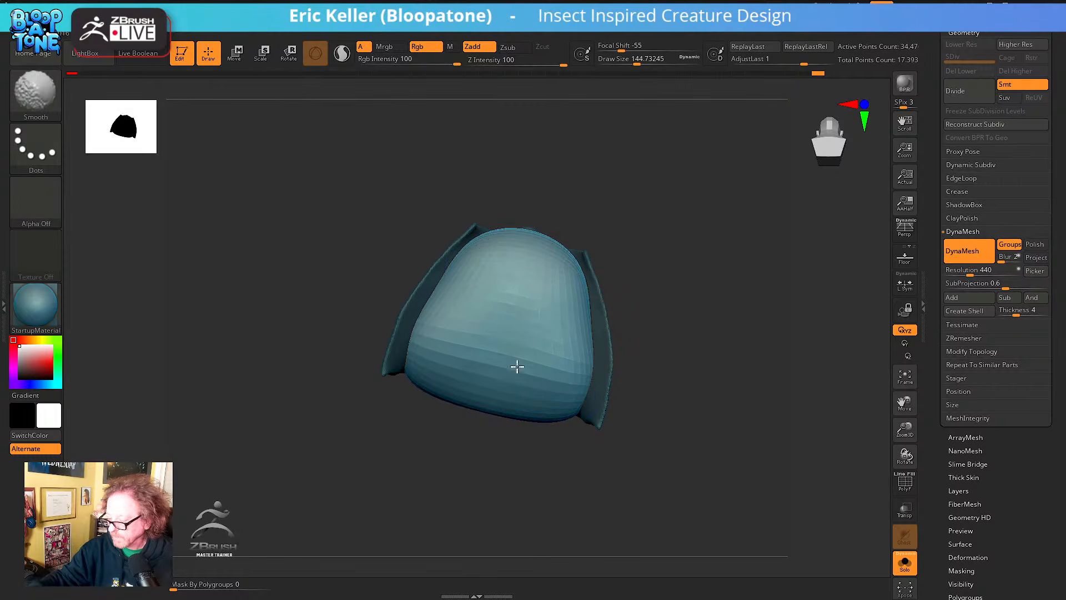
# Re-DynaMesh the plate to subtract the inserted form, and turn off Solo to compare it with the neighbouring abdomen plates
pyautogui.moveTo(621, 417)
pyautogui.mouseDown()
pyautogui.moveTo(664, 416)
pyautogui.moveTo(647, 344)
pyautogui.moveTo(649, 278)
pyautogui.moveTo(698, 397)
pyautogui.moveTo(683, 202)
pyautogui.moveTo(555, 261)
pyautogui.moveTo(488, 236)
pyautogui.mouseUp()
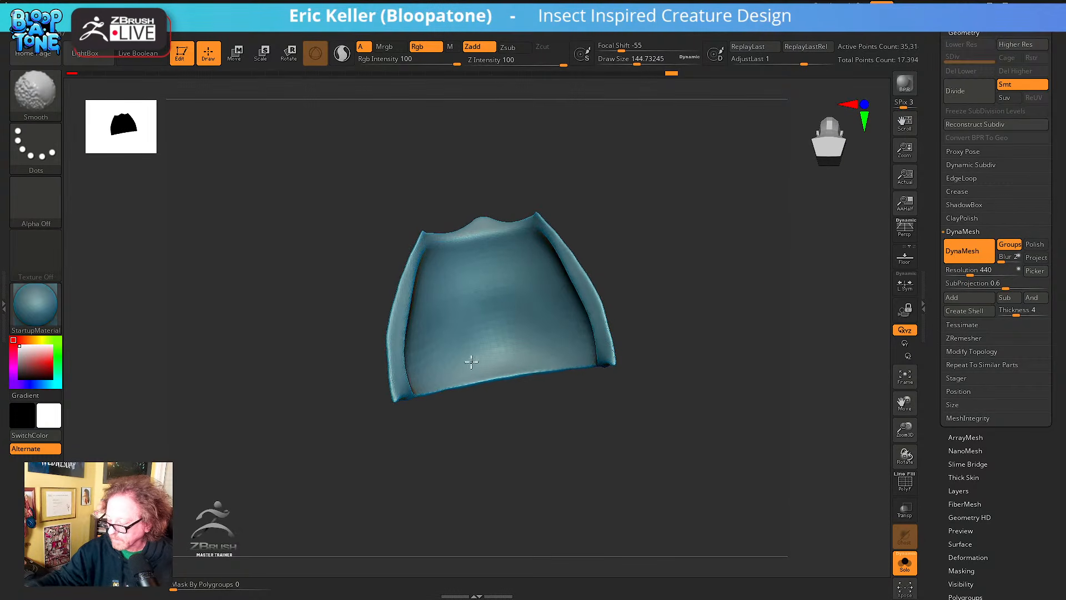
pyautogui.moveTo(702, 304)
pyautogui.mouseDown()
pyautogui.moveTo(687, 462)
pyautogui.moveTo(697, 457)
pyautogui.mouseUp()
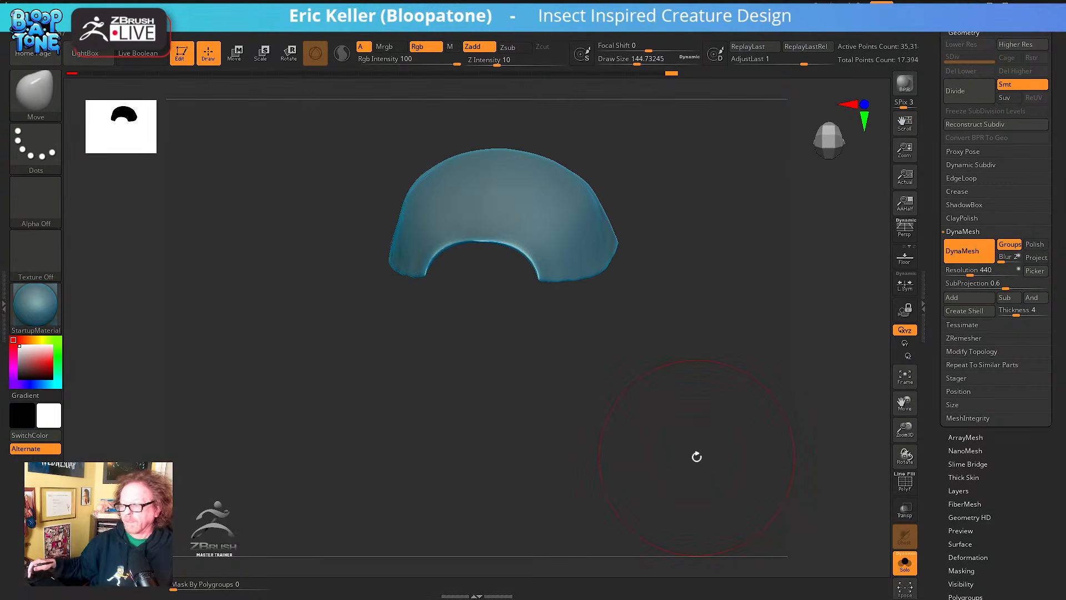
pyautogui.click(904, 563)
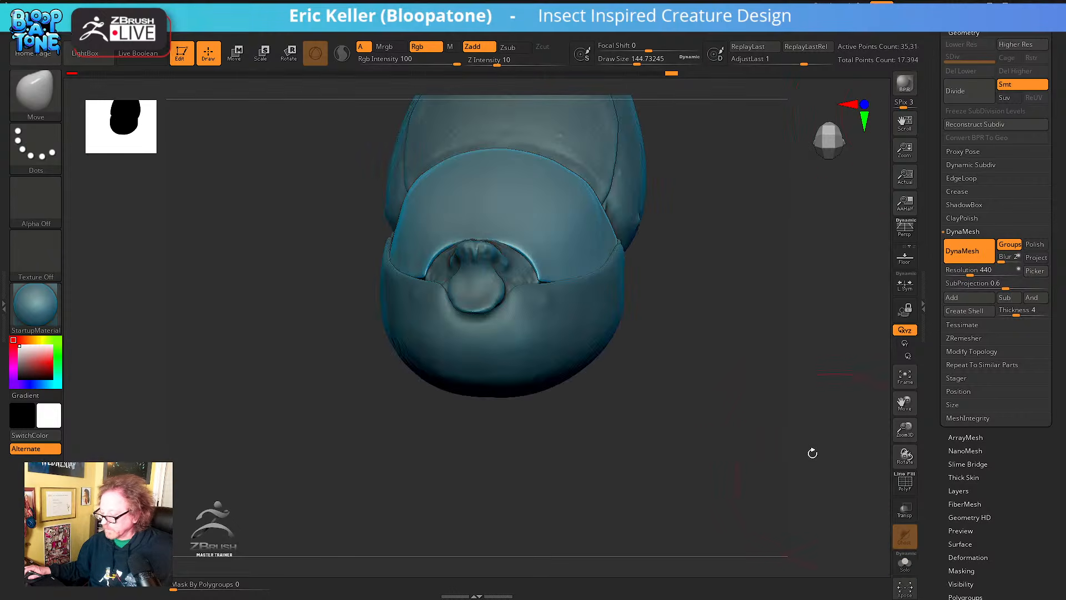
pyautogui.moveTo(811, 449); pyautogui.dragTo(741, 289)
# Save the tool as a new version named Acanthoponera_mucronata_08
pyautogui.moveTo(930, 205); pyautogui.dragTo(930, 319)
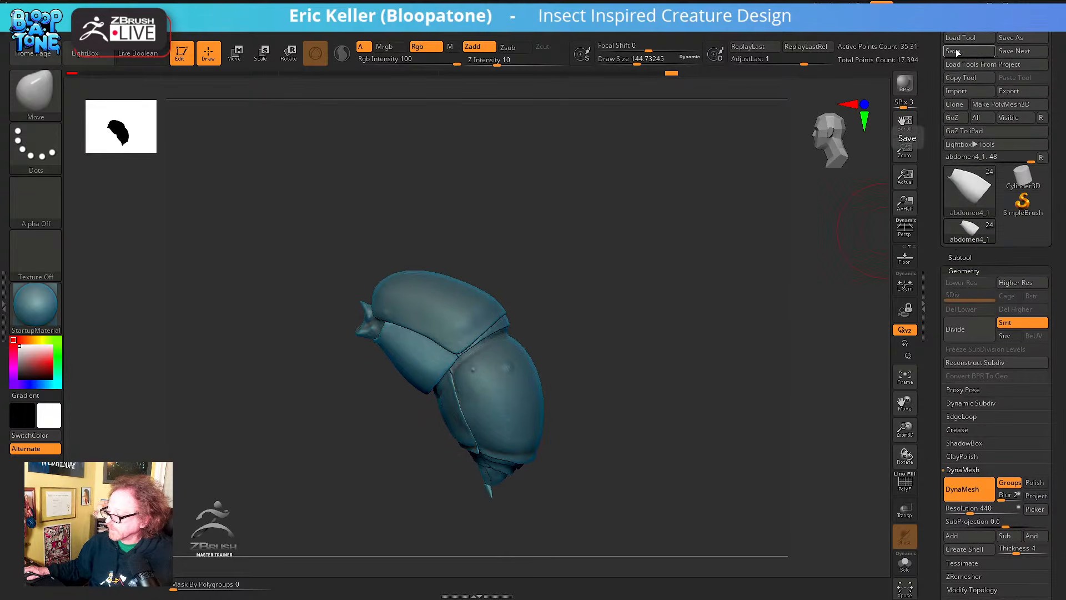
pyautogui.click(1010, 37)
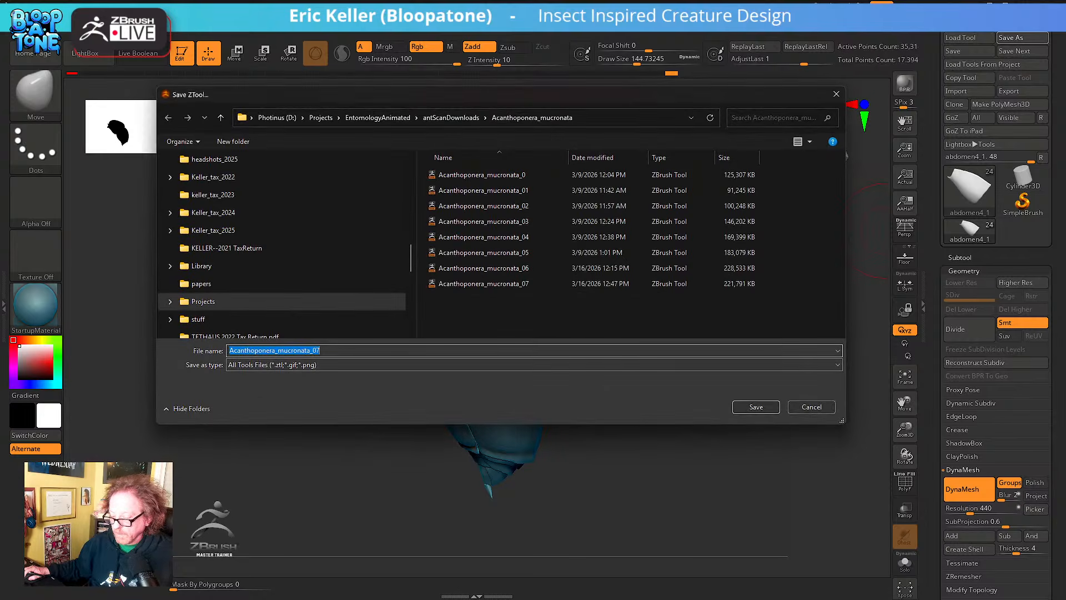
pyautogui.press('End')
pyautogui.press('BackSpace')
pyautogui.write('8')
pyautogui.press('Return')
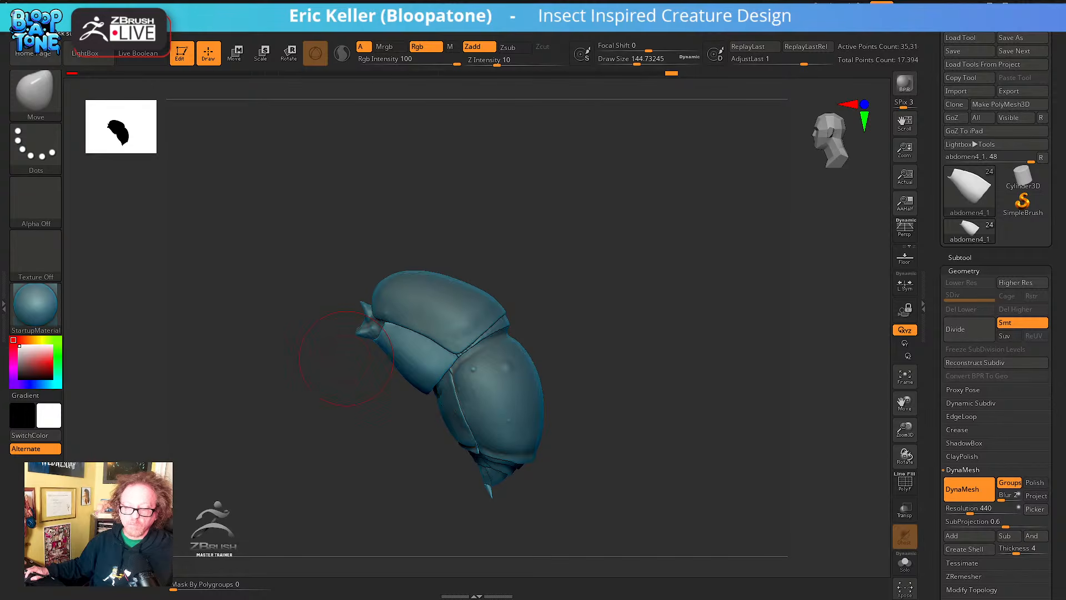
pyautogui.hotkey('alt', 'Tab')
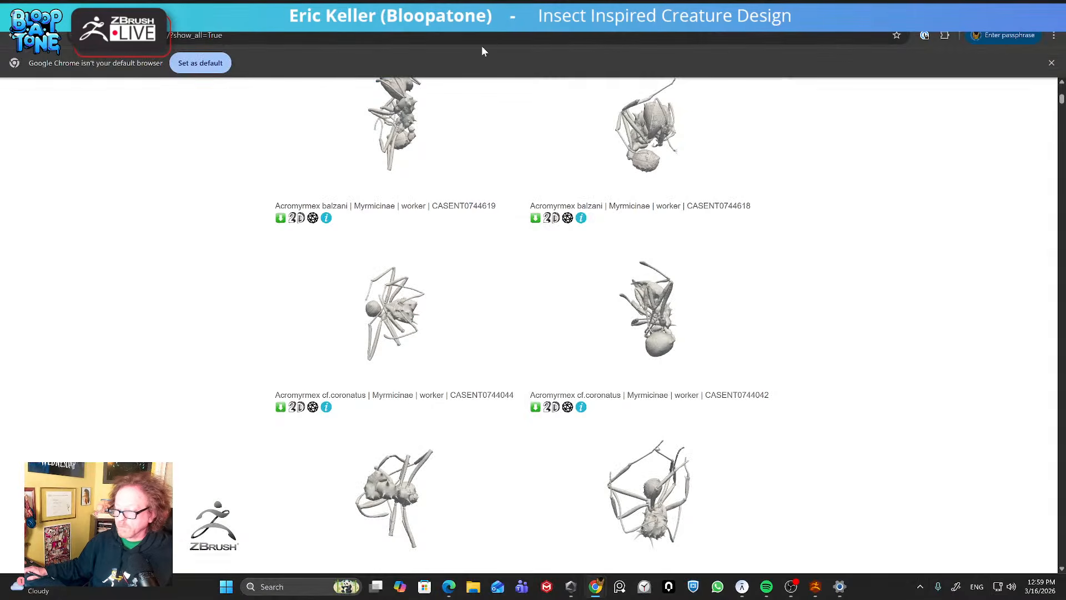
pyautogui.hotkey('ctrl', 'Tab')
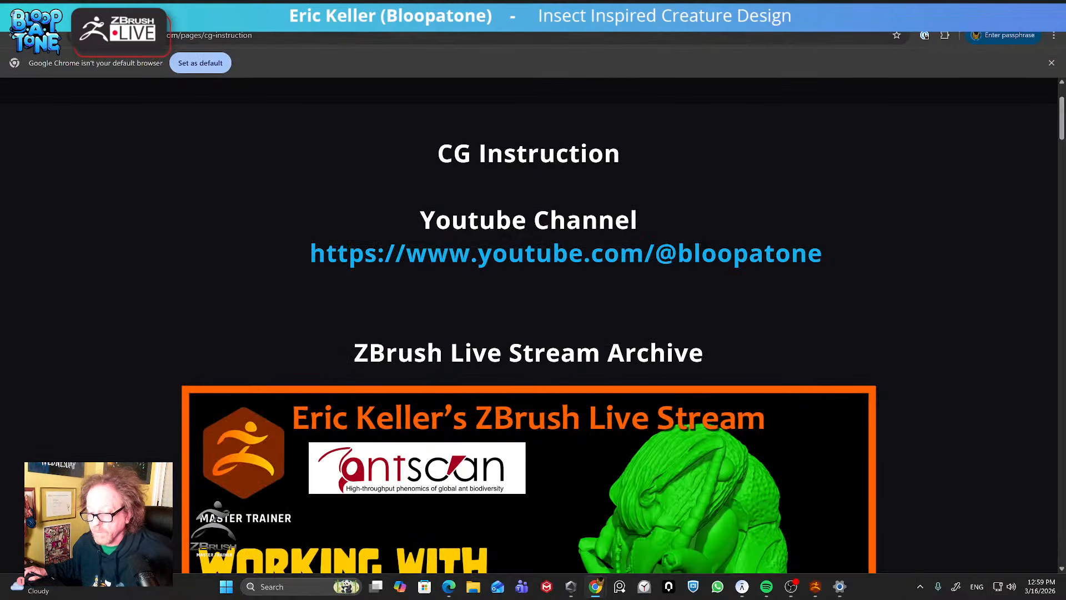
pyautogui.click(116, 35)
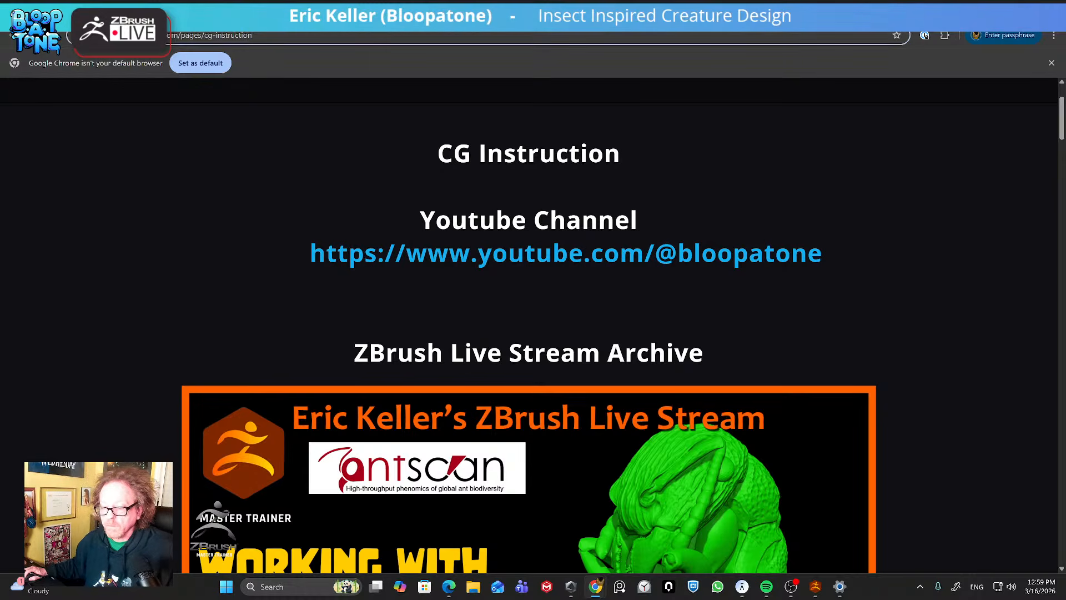
pyautogui.click(117, 35)
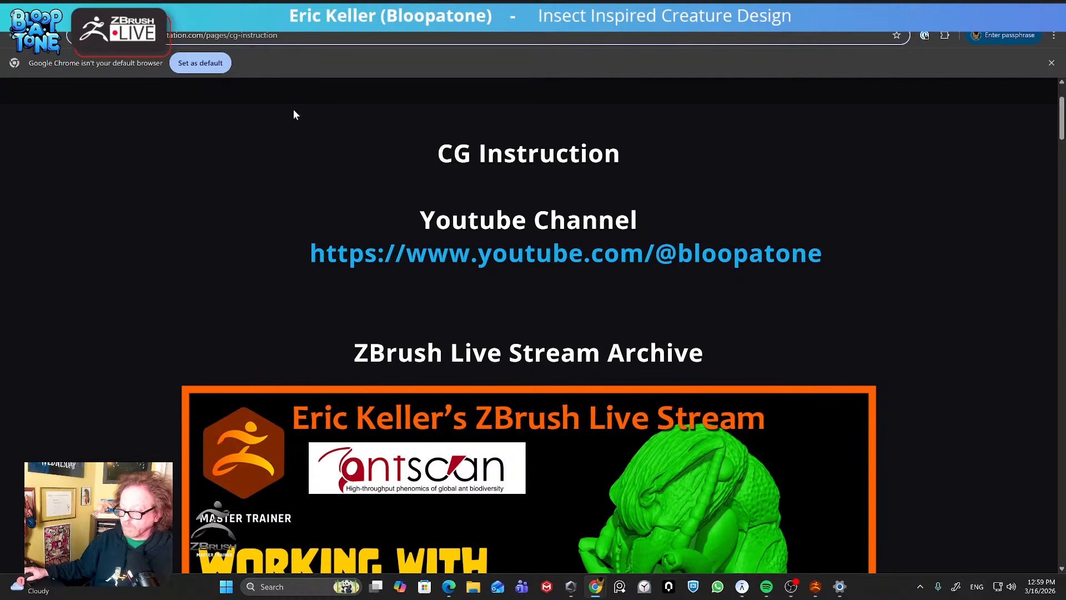
pyautogui.hotkey('ctrl', 'a')
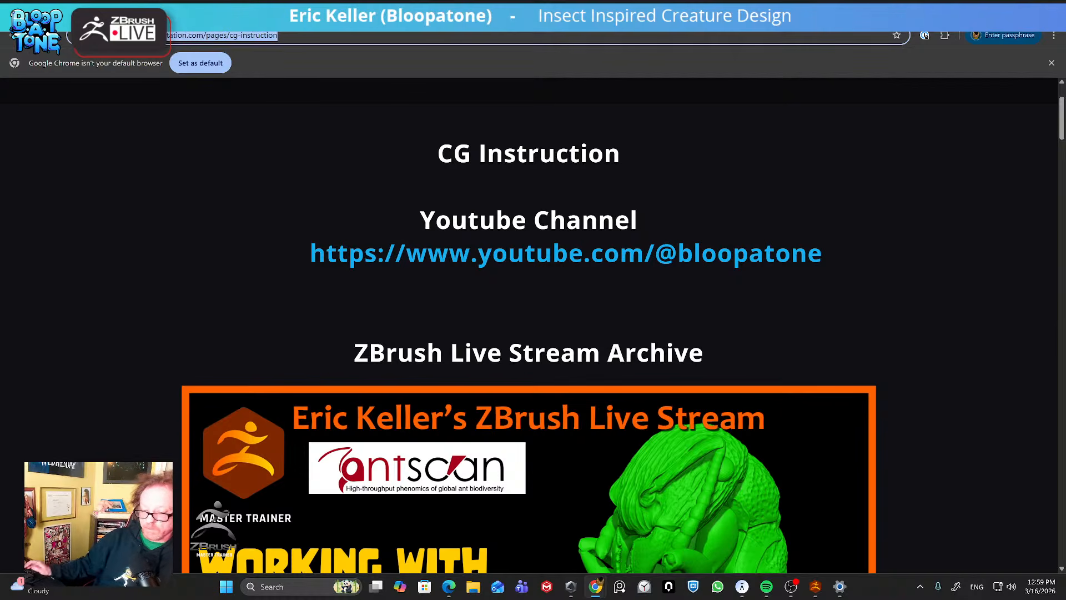
pyautogui.write('www.b')
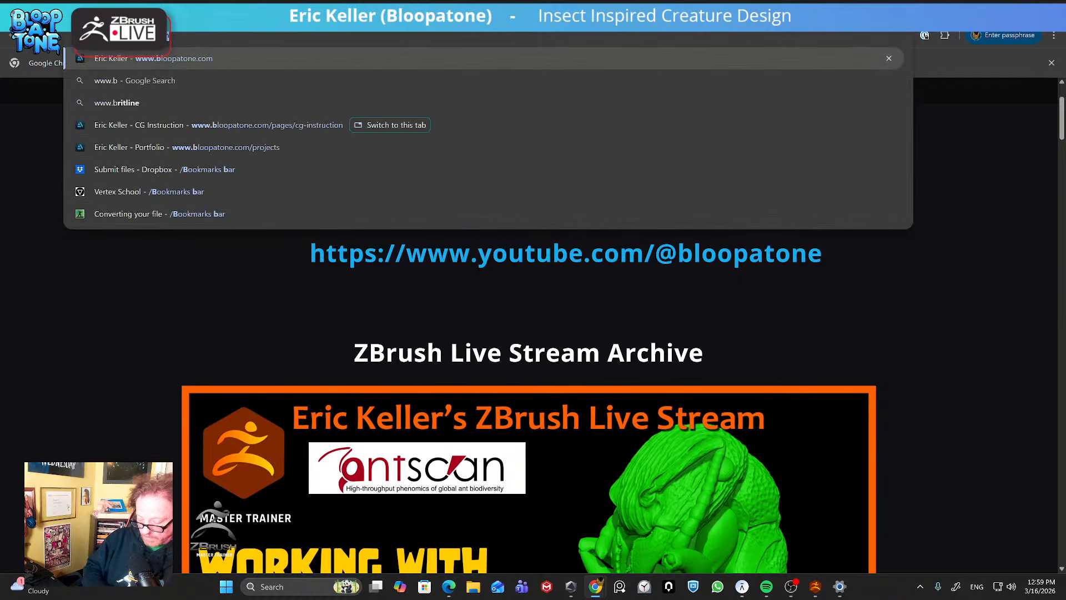
pyautogui.write('loopatone')
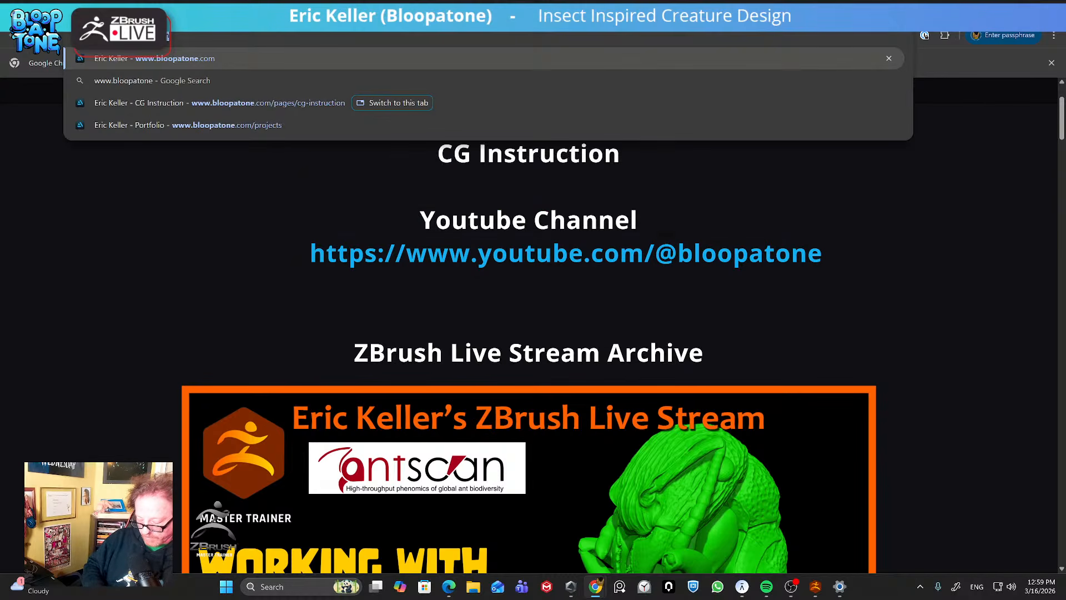
pyautogui.write('.com')
pyautogui.press('Return')
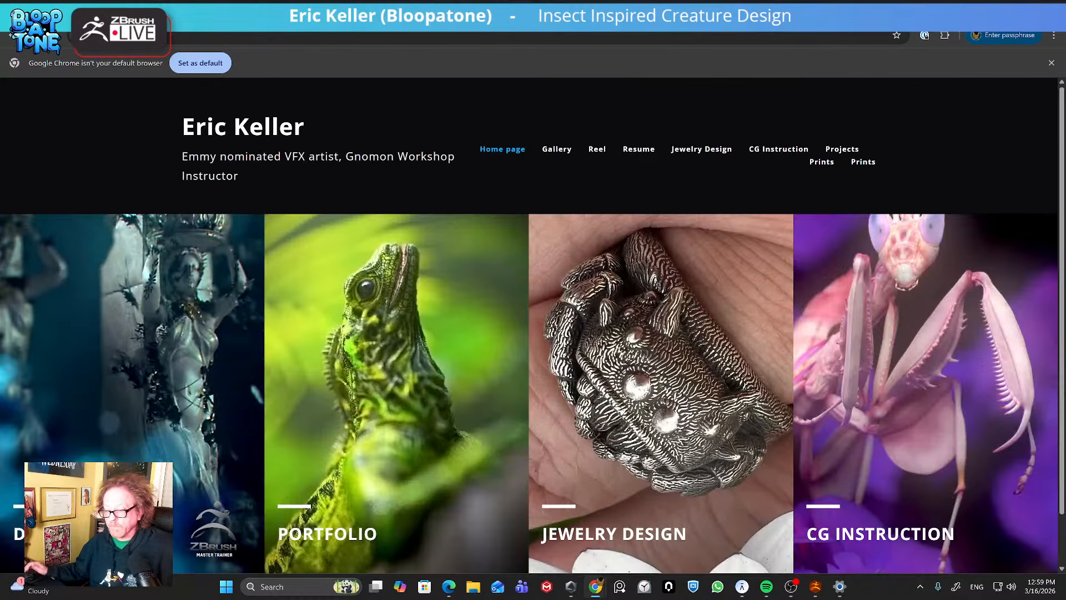
pyautogui.scroll(-1, 364, 207)
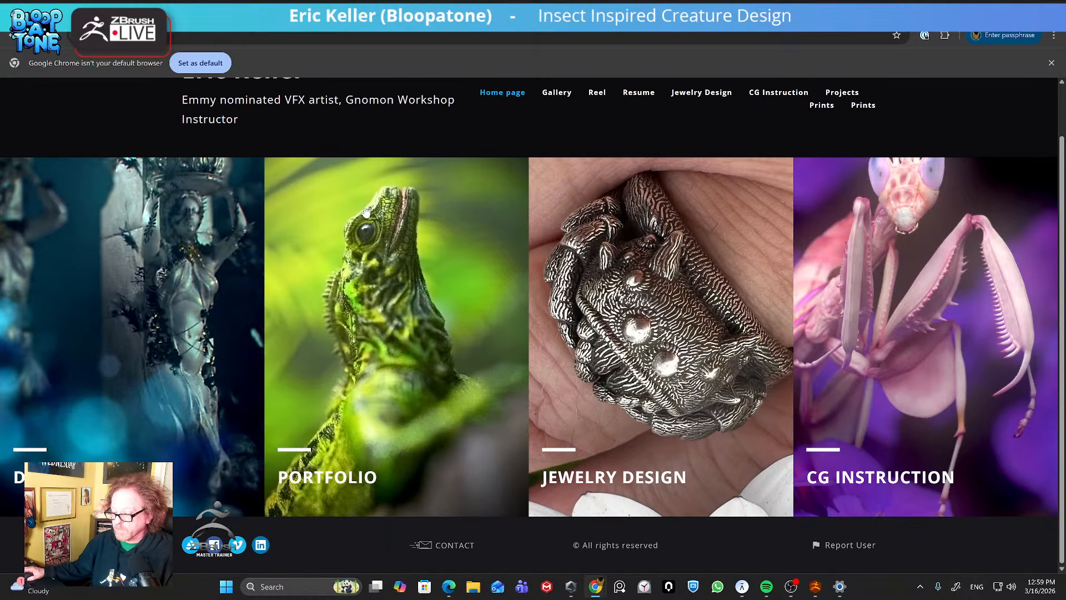
pyautogui.click(894, 312)
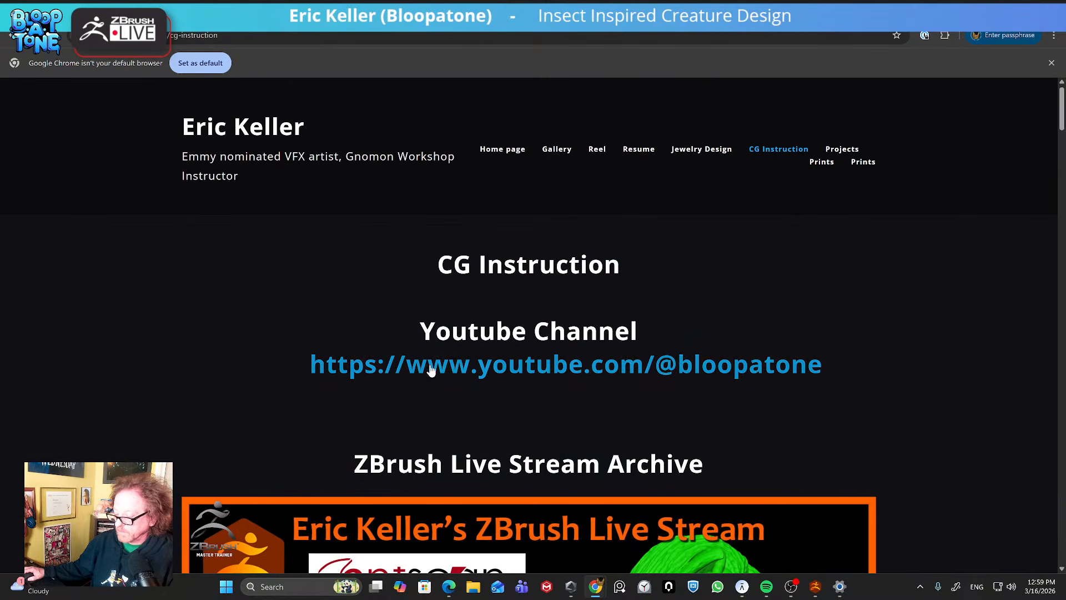
# Look through the ZBrush Live Stream Archive's AntScan and Treehopper Princess project sections and their video links
pyautogui.scroll(-6, 627, 374)
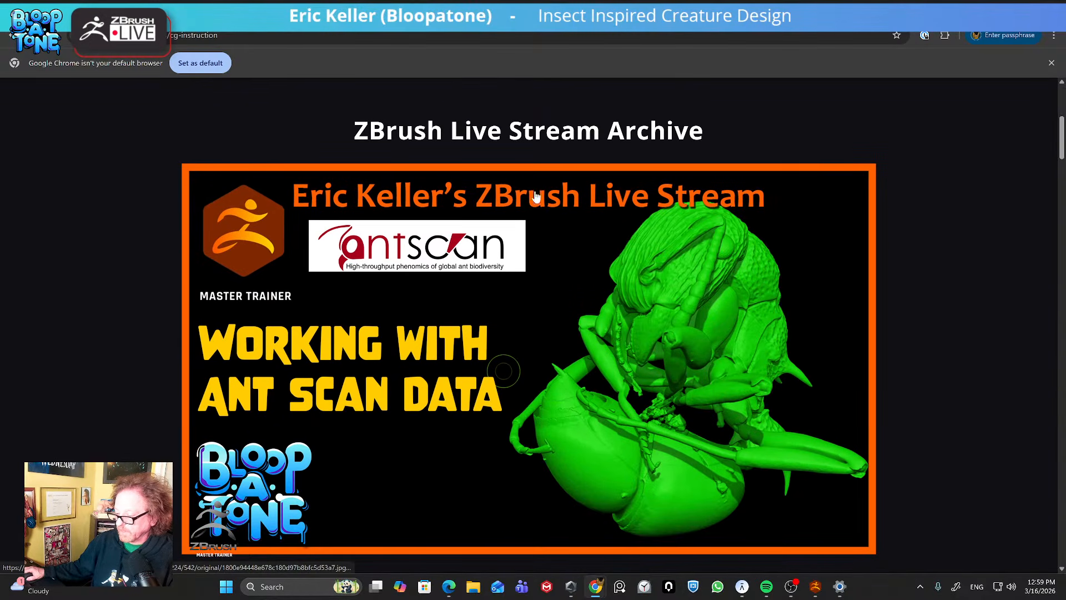
pyautogui.scroll(-1, 524, 164)
pyautogui.scroll(1, 524, 164)
pyautogui.scroll(-6, 524, 164)
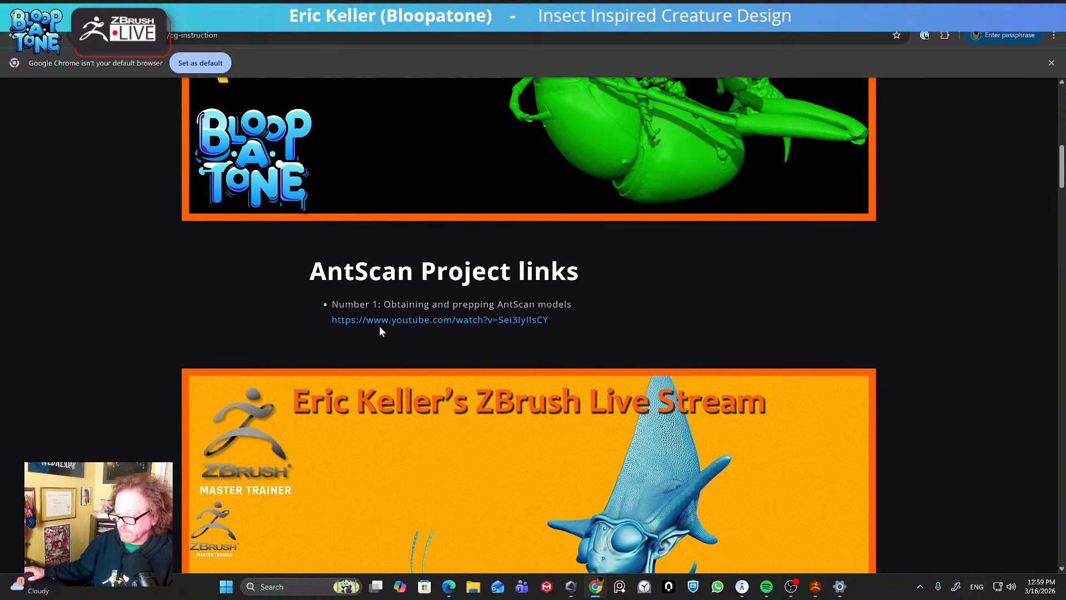
pyautogui.scroll(5, 590, 275)
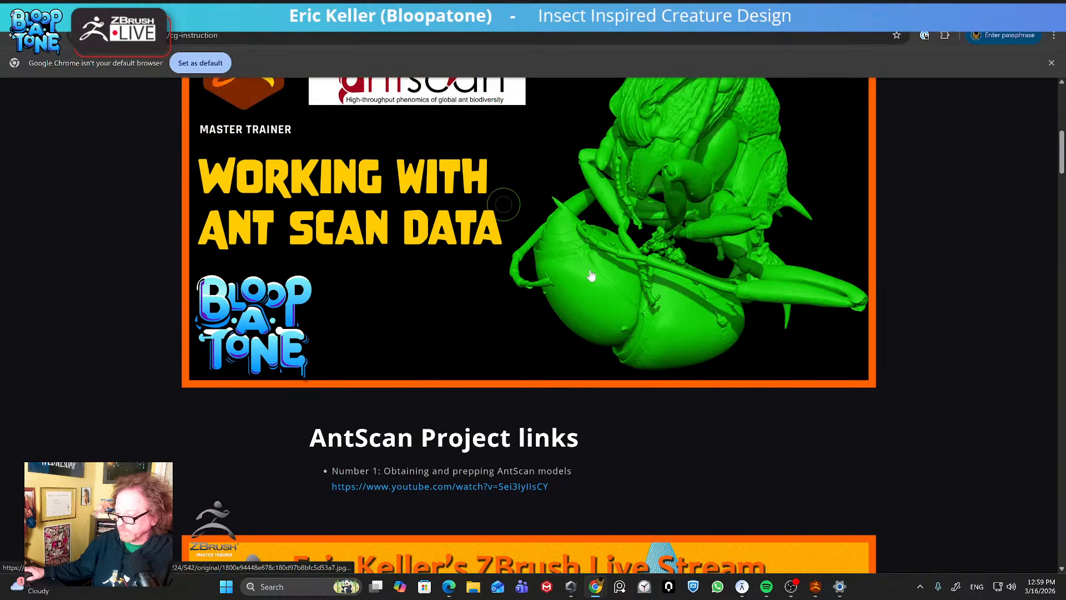
pyautogui.scroll(-13, 580, 286)
pyautogui.scroll(-7, 578, 290)
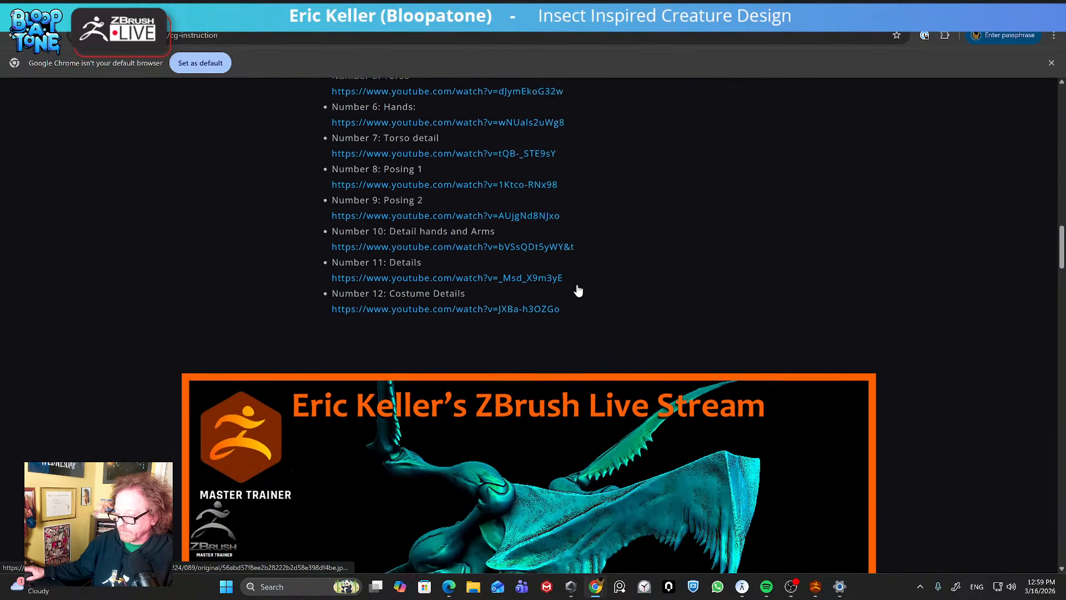
pyautogui.scroll(13, 578, 290)
pyautogui.scroll(-8, 577, 289)
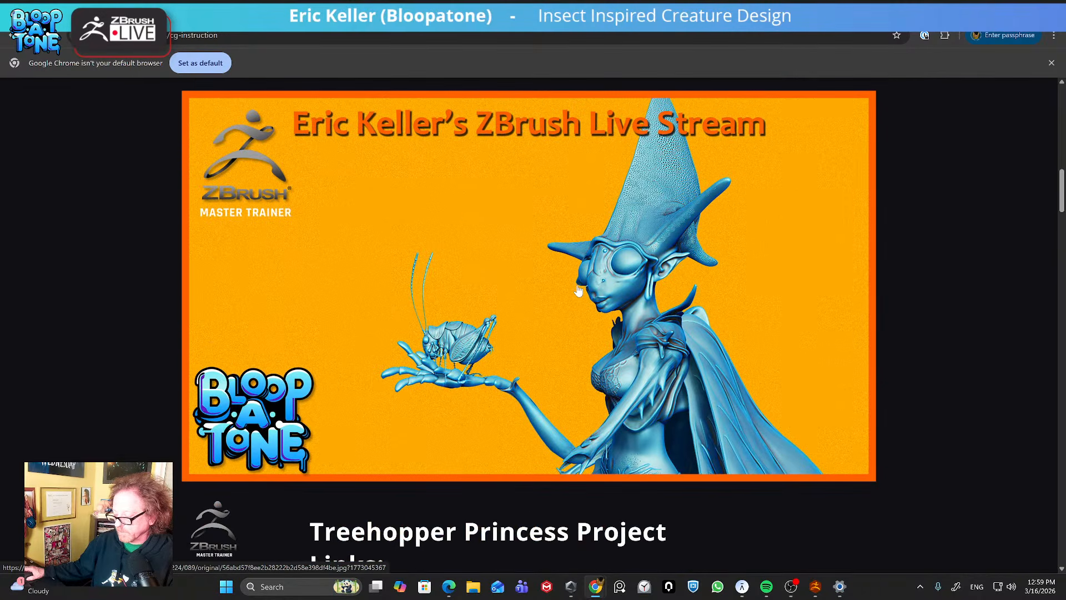
pyautogui.scroll(-3, 577, 288)
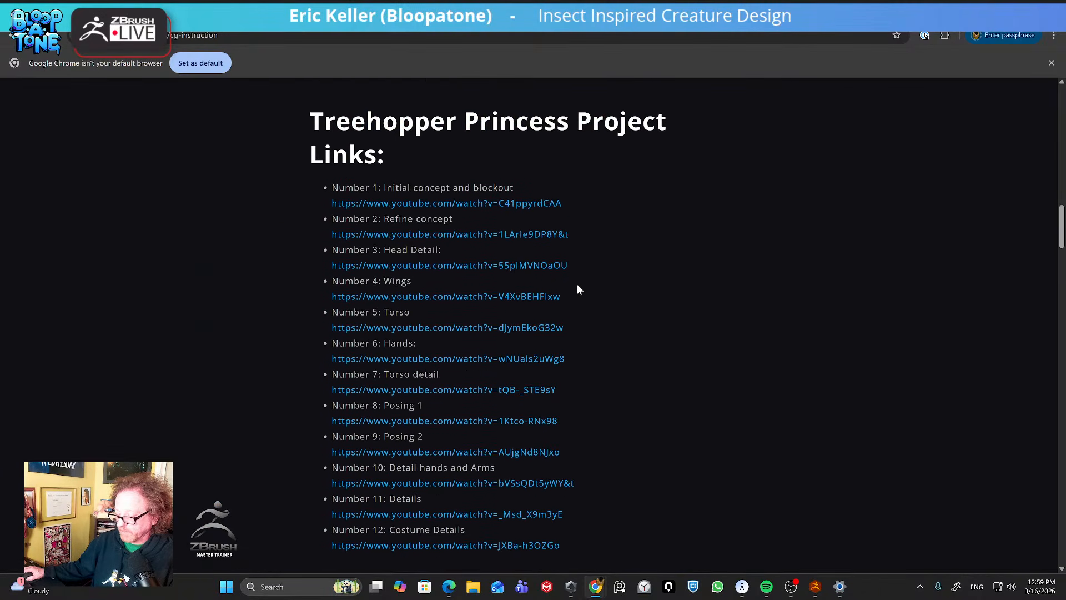
# Look through the older archive projects, from the Starship Troopers Arachnid Warrior and Stylized Katydid down to the wasp sections
pyautogui.scroll(-14, 660, 415)
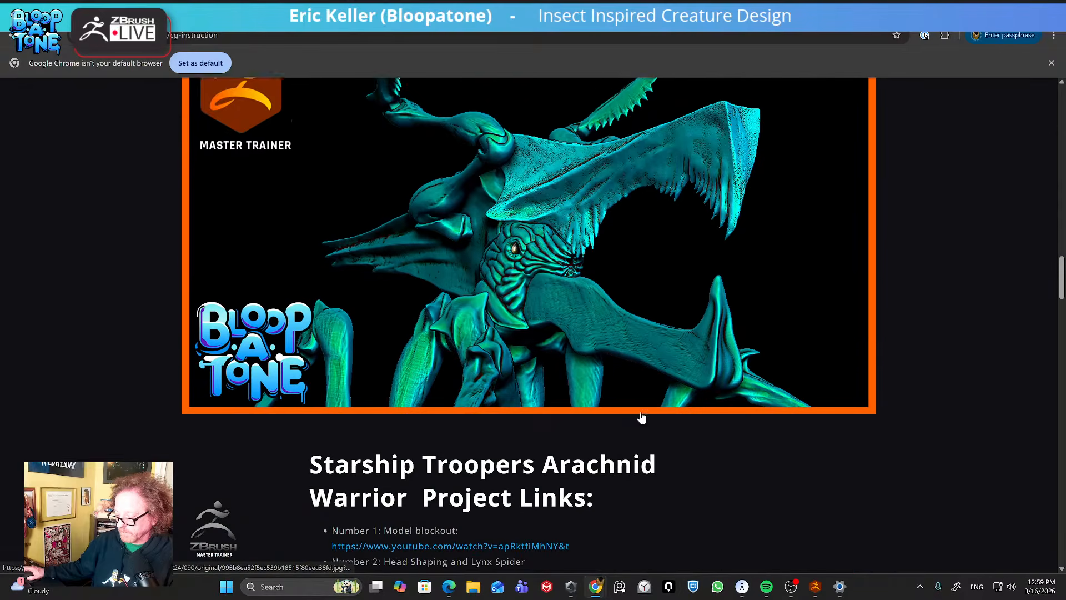
pyautogui.scroll(4, 644, 408)
pyautogui.scroll(-6, 639, 406)
pyautogui.scroll(6, 638, 401)
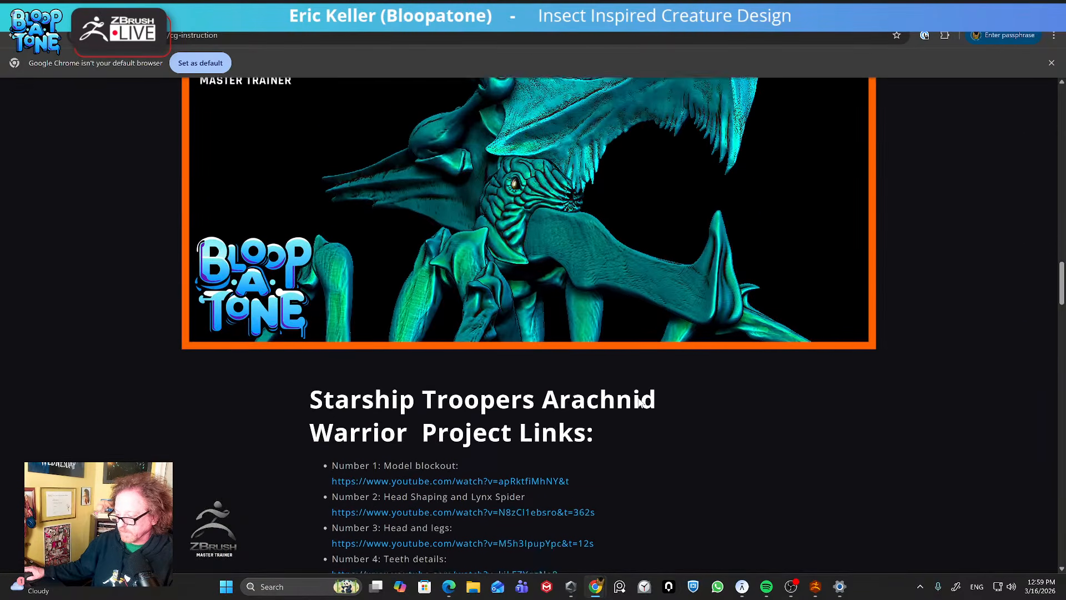
pyautogui.scroll(-14, 638, 398)
pyautogui.scroll(-20, 642, 410)
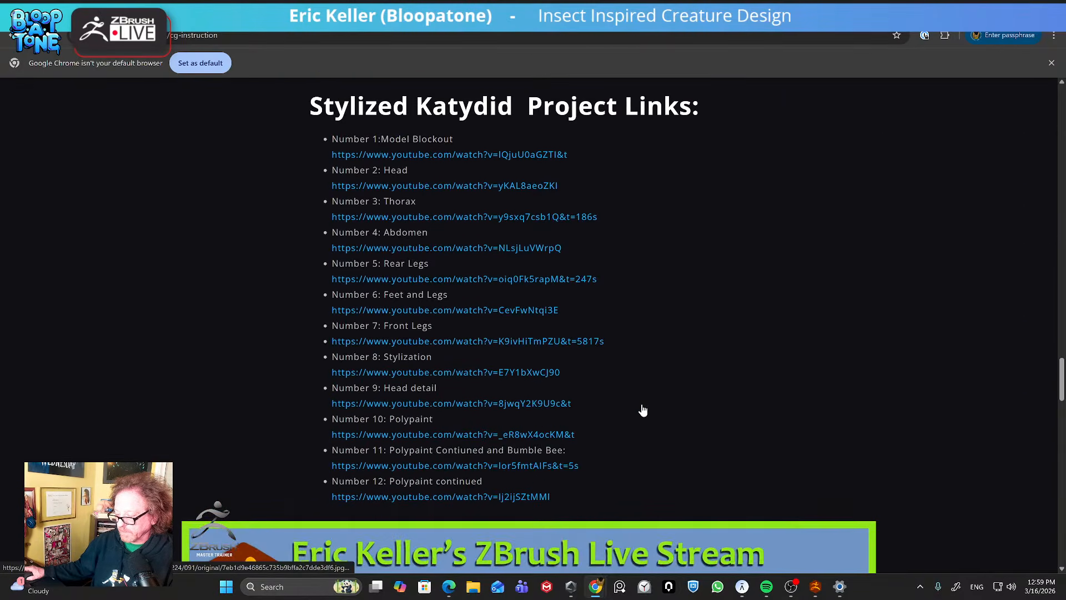
pyautogui.scroll(-14, 643, 410)
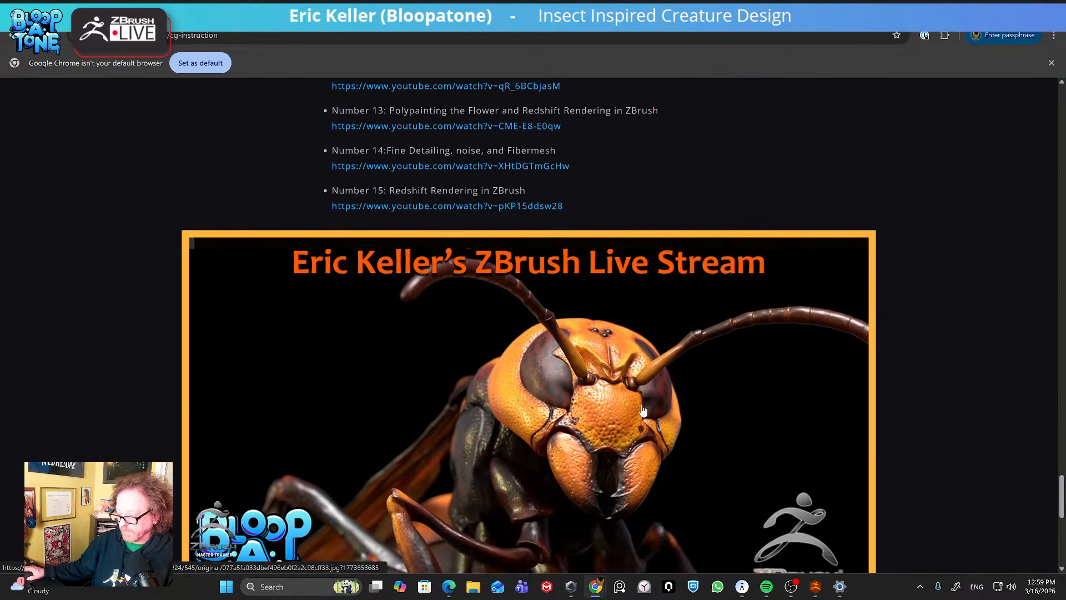
# Review the archive back up past the Sci-Fi Wasp and AntScan sections to the YouTube channel link under CG Instruction
pyautogui.scroll(12, 641, 405)
pyautogui.scroll(20, 642, 410)
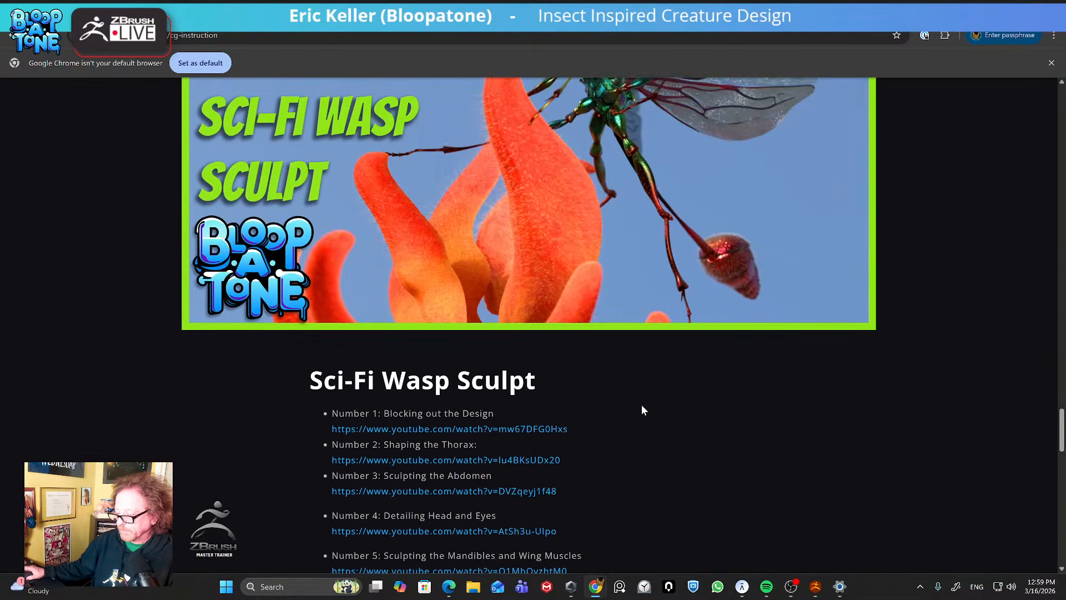
pyautogui.scroll(15, 641, 410)
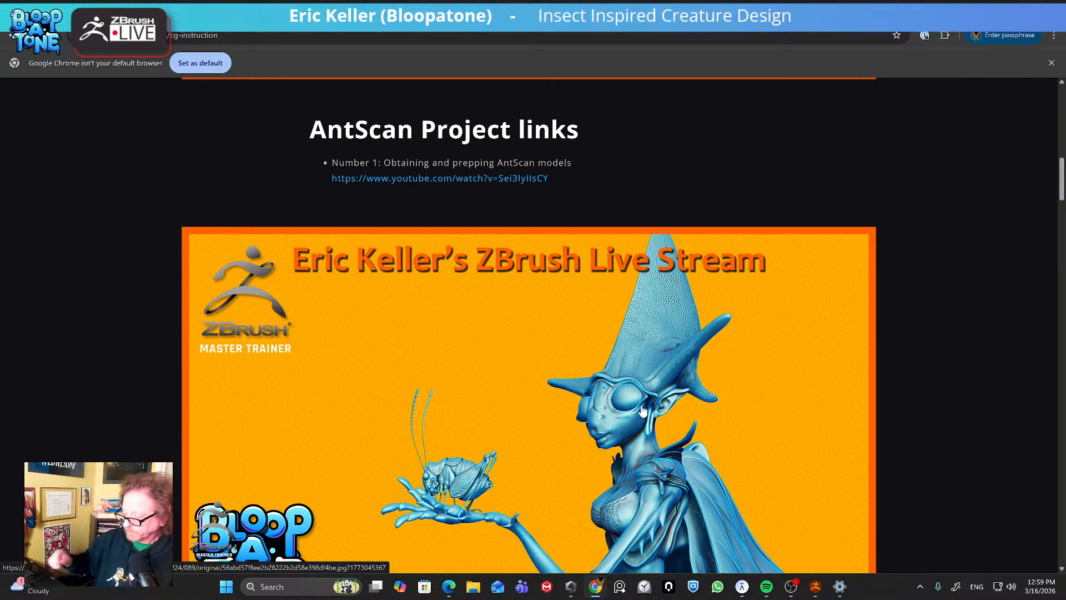
pyautogui.scroll(14, 642, 410)
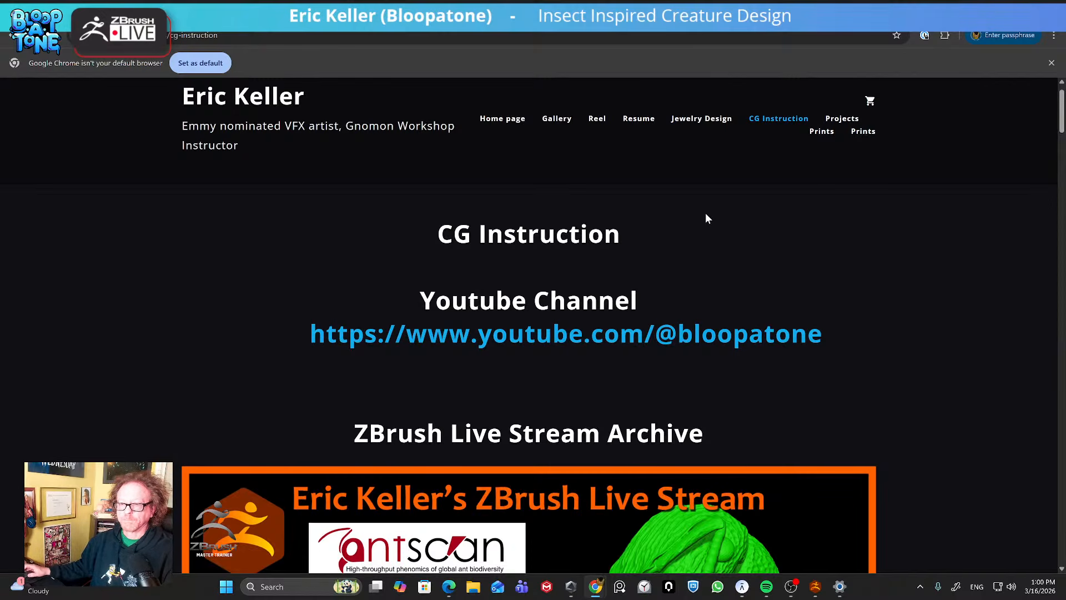
pyautogui.scroll(1, 803, 223)
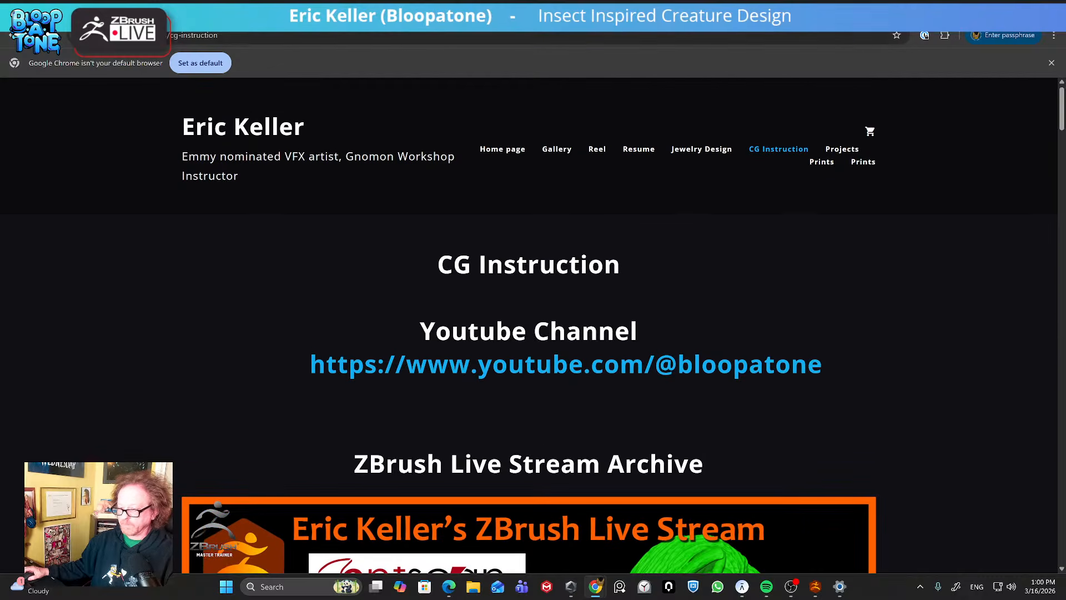
pyautogui.scroll(-1, 128, 220)
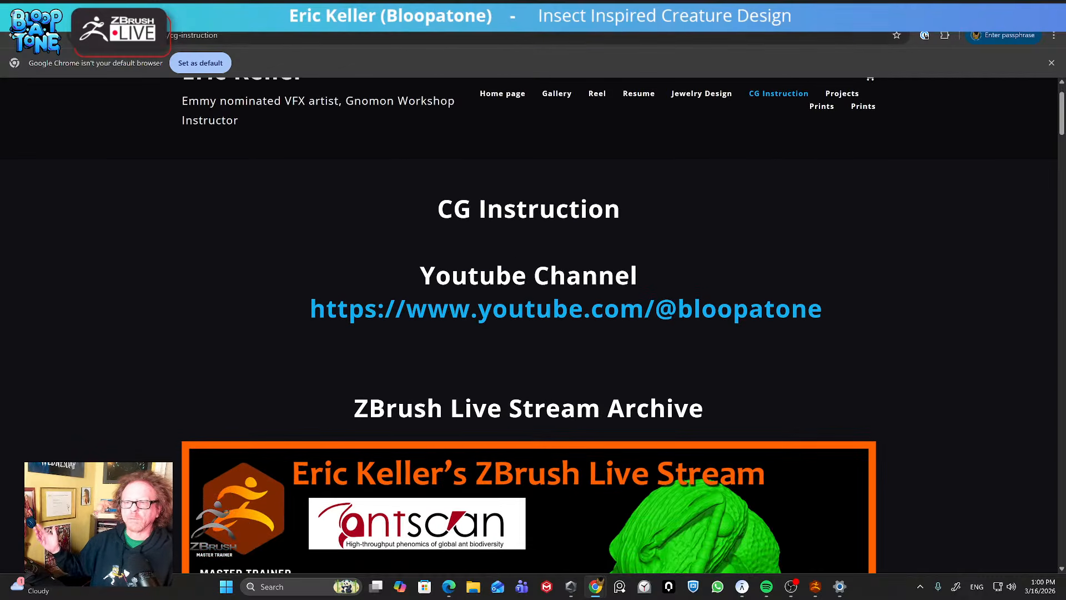